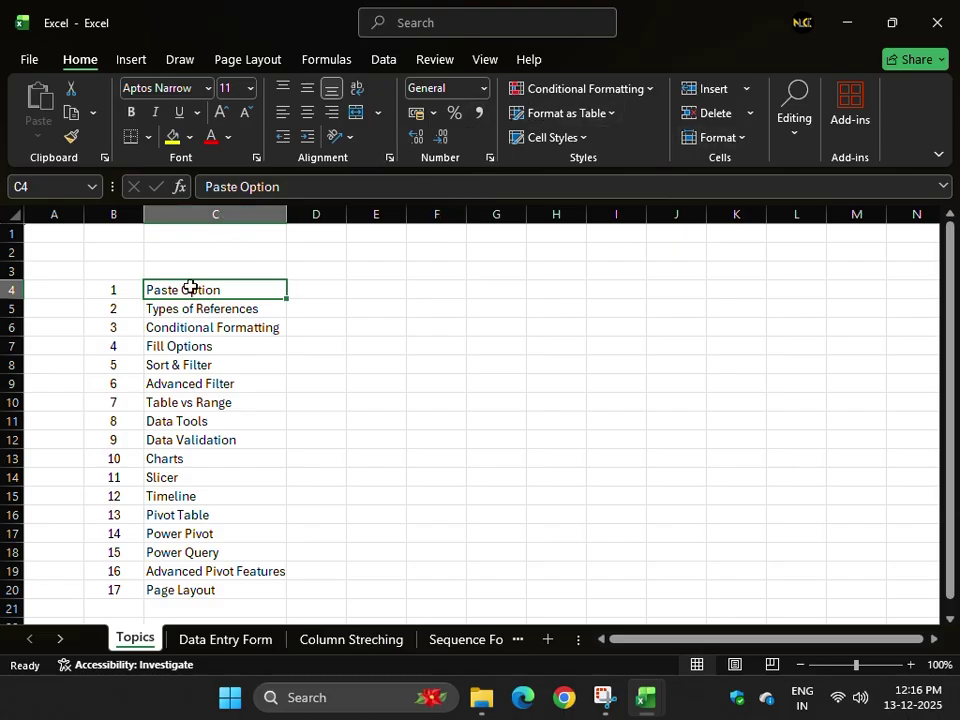
- Browse the workbook's sheets from Topics through to the Highligting Rows sheet
left_click(592, 285)
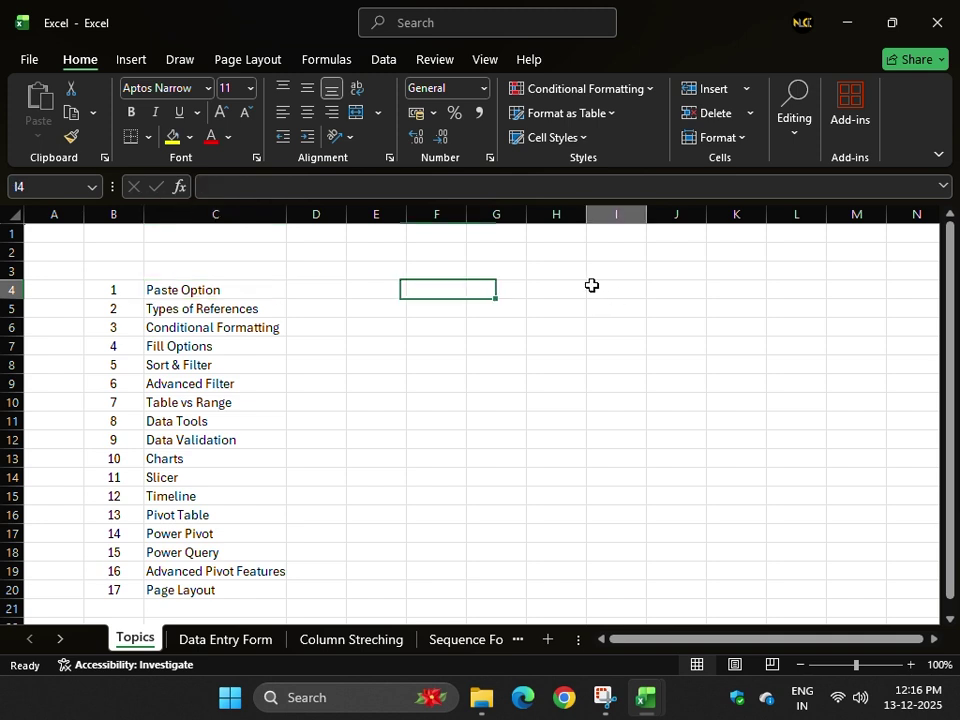
left_click(497, 289)
left_click(272, 639)
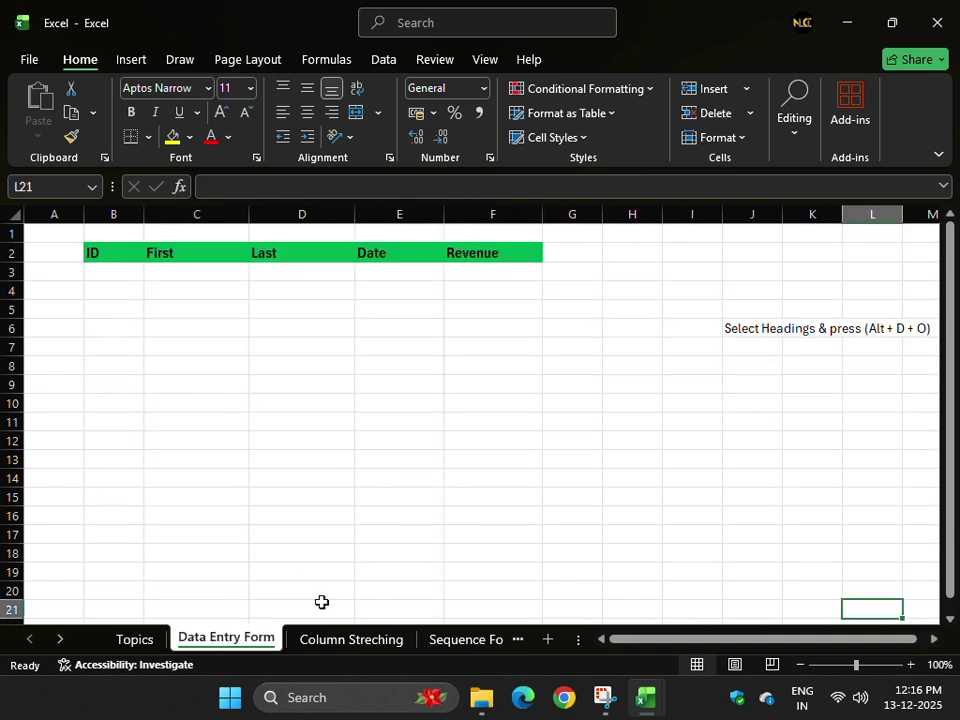
left_click(365, 641)
left_click(435, 641)
left_click(467, 641)
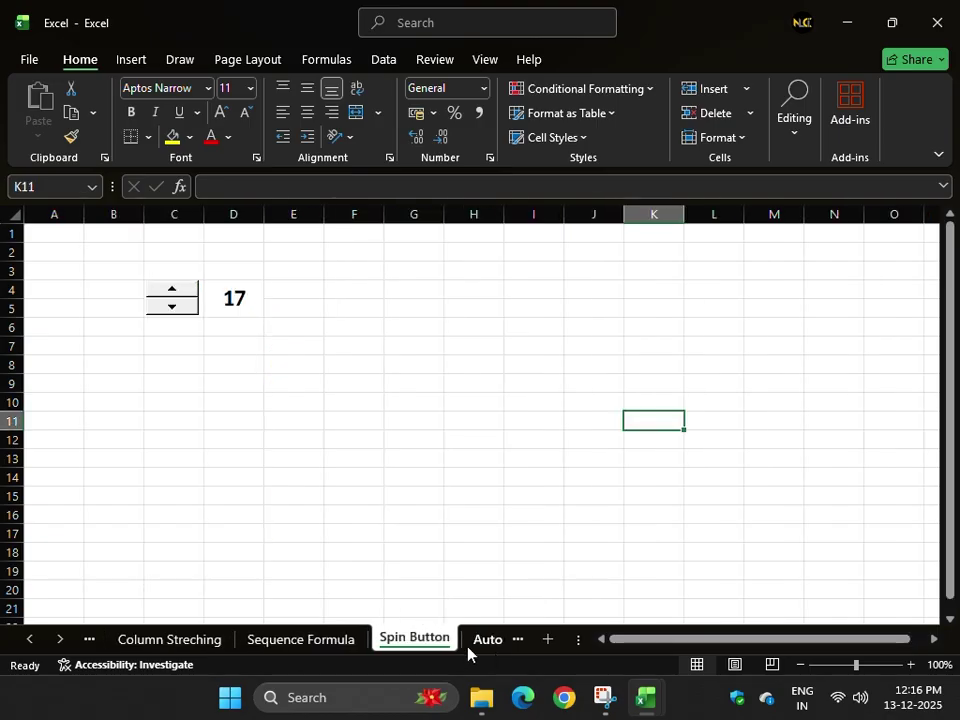
left_click(487, 640)
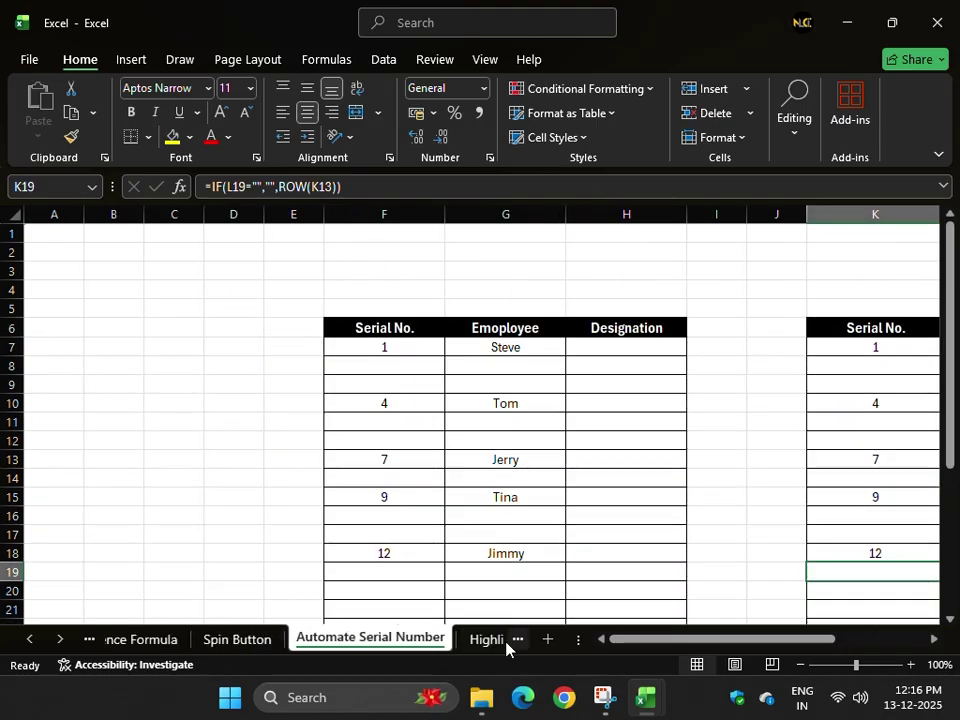
left_click(506, 641)
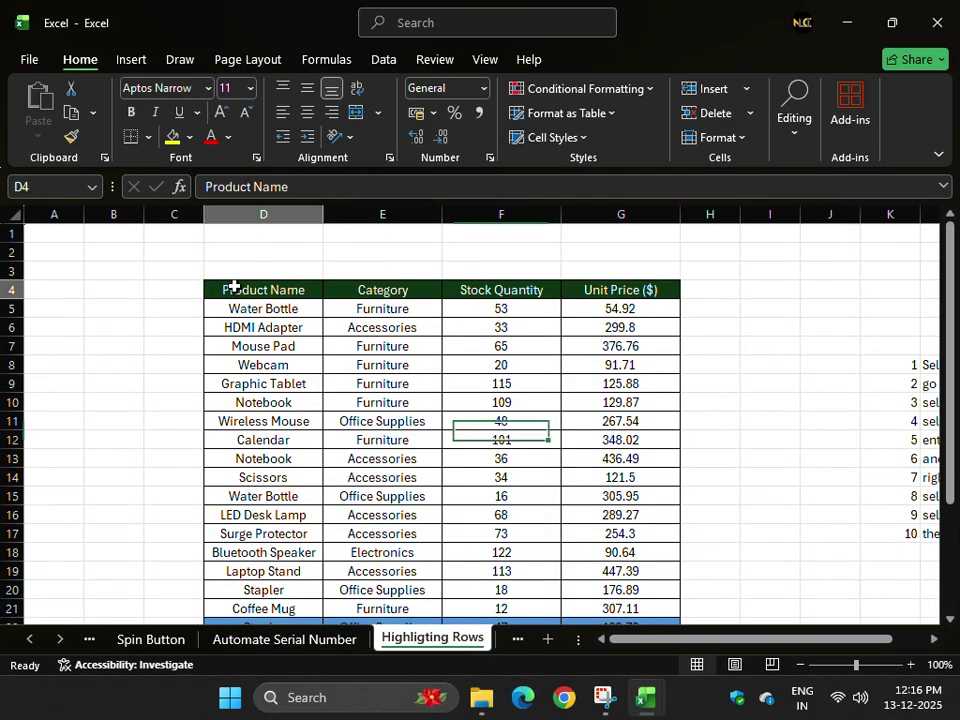
- Copy the product table range D4:G14 and switch to the Book1 workbook
left_click_drag(231, 288, 611, 482)
key("ctrl+c")
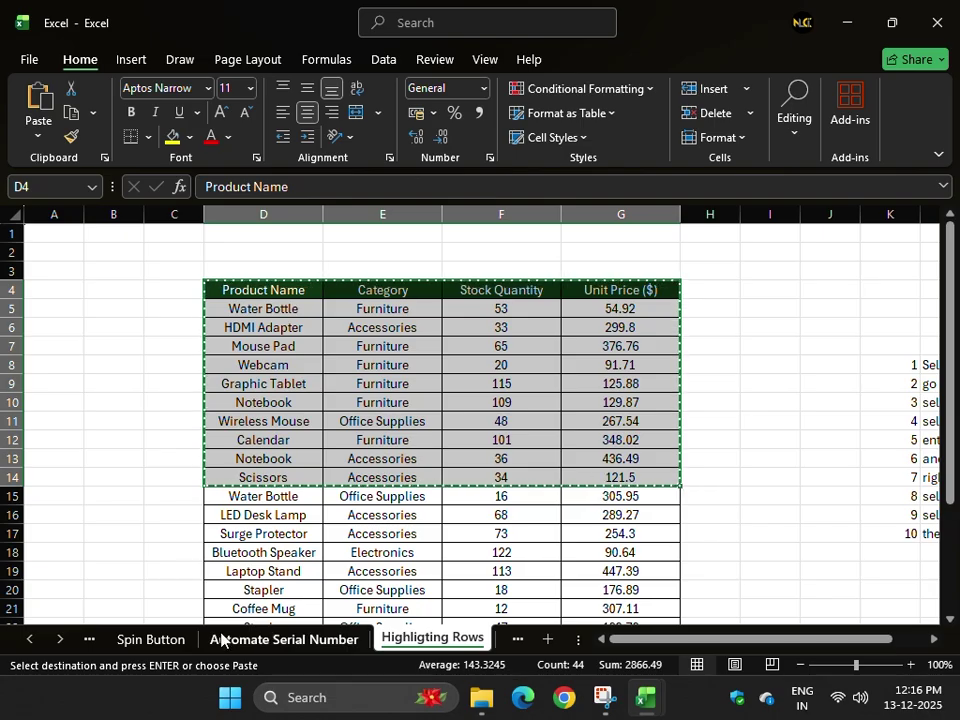
mouse_move(643, 706)
key("alt+Tab")
key("alt+Tab")
key("alt+Tab")
key("alt+Tab")
key("alt+Tab")
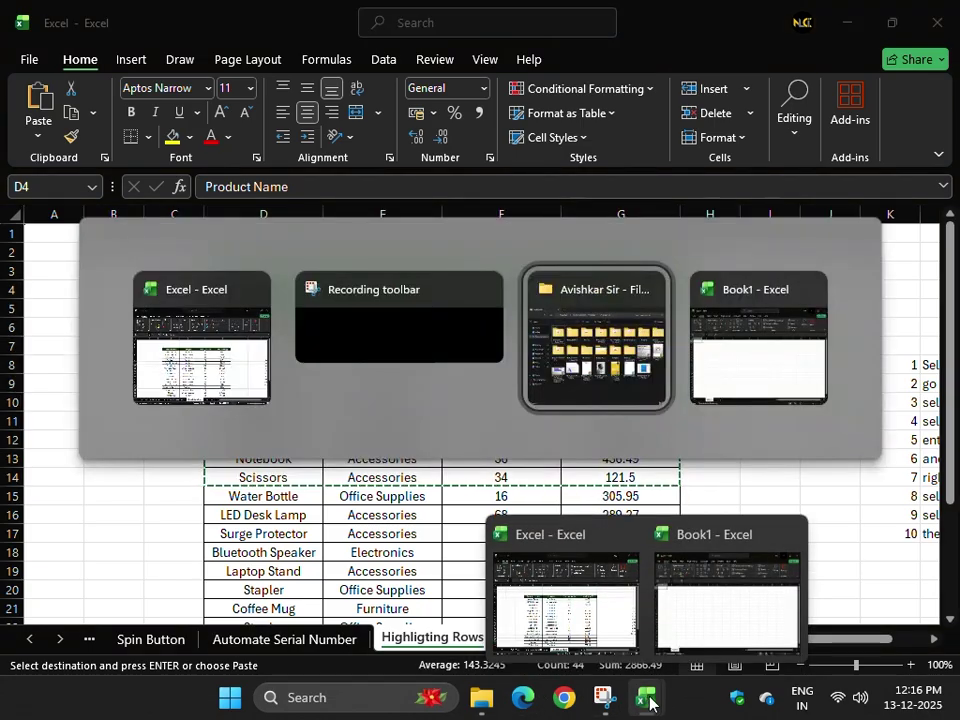
key("alt+Tab")
key("alt+Tab")
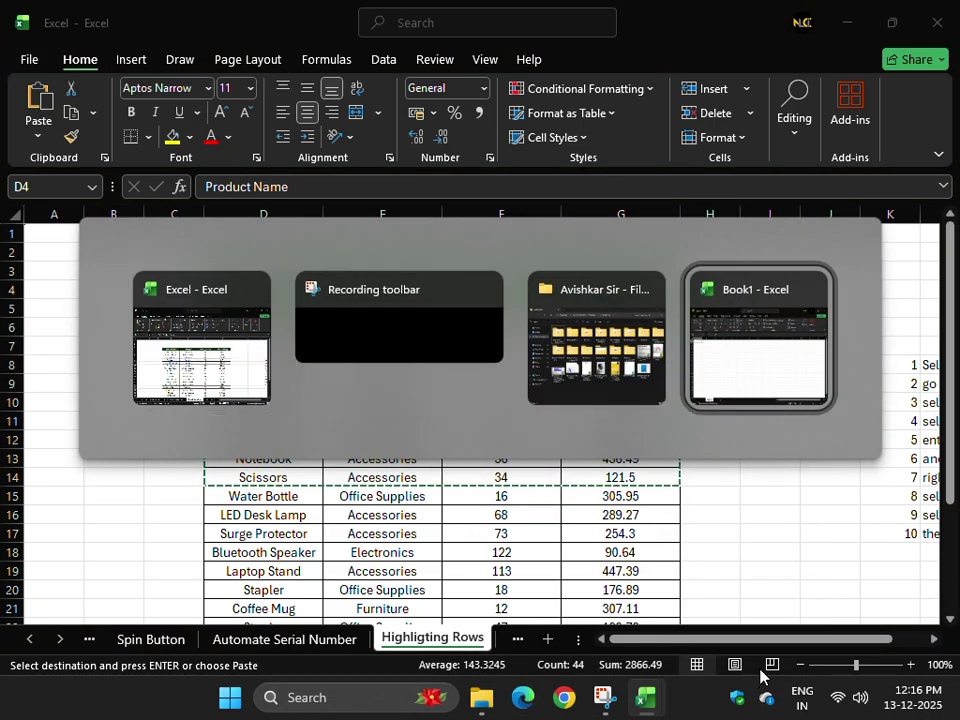
- Paste the copied product table at cell D3 and autofit columns D to G
left_click(208, 270)
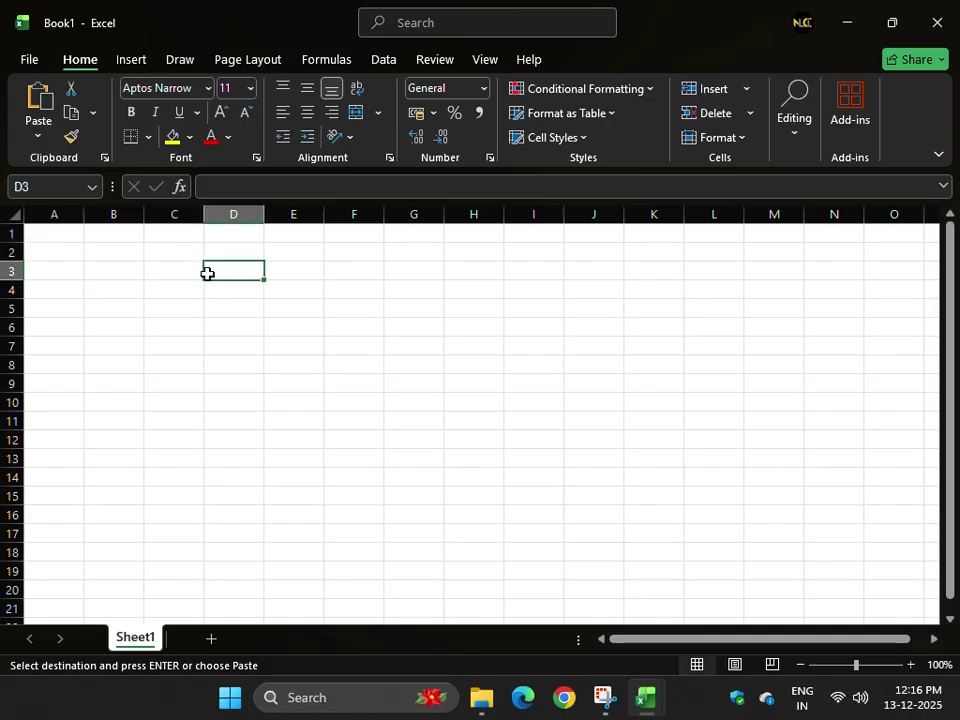
key("ctrl+v")
left_click_drag(214, 214, 386, 214)
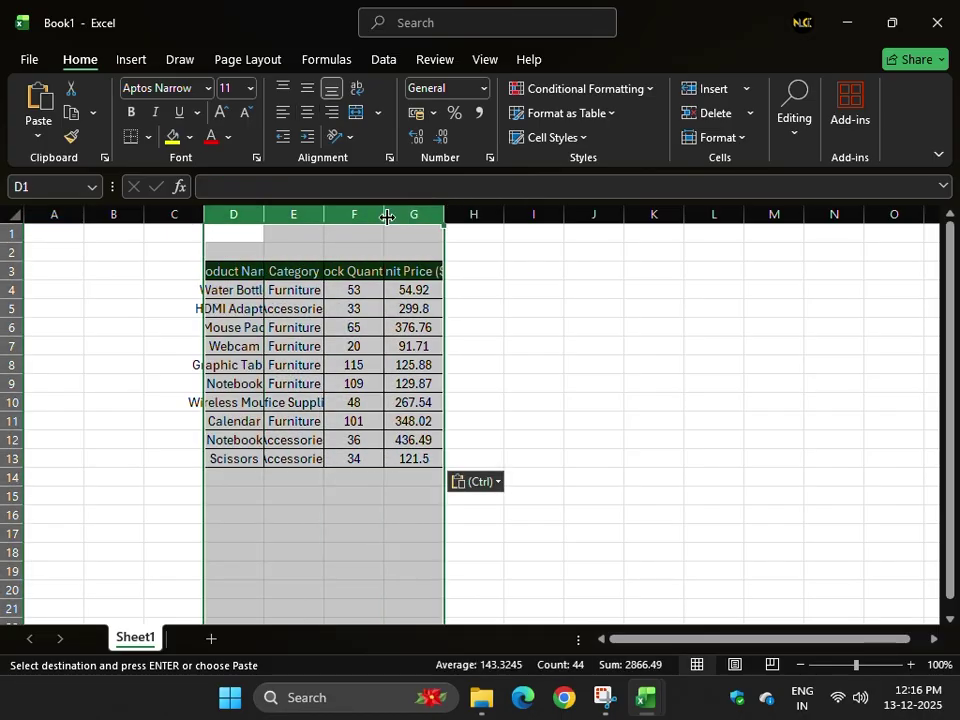
double_click(383, 214)
- Copy the product table D3:G13, try a regular paste at cell L4, and undo it
left_click_drag(247, 267, 537, 459)
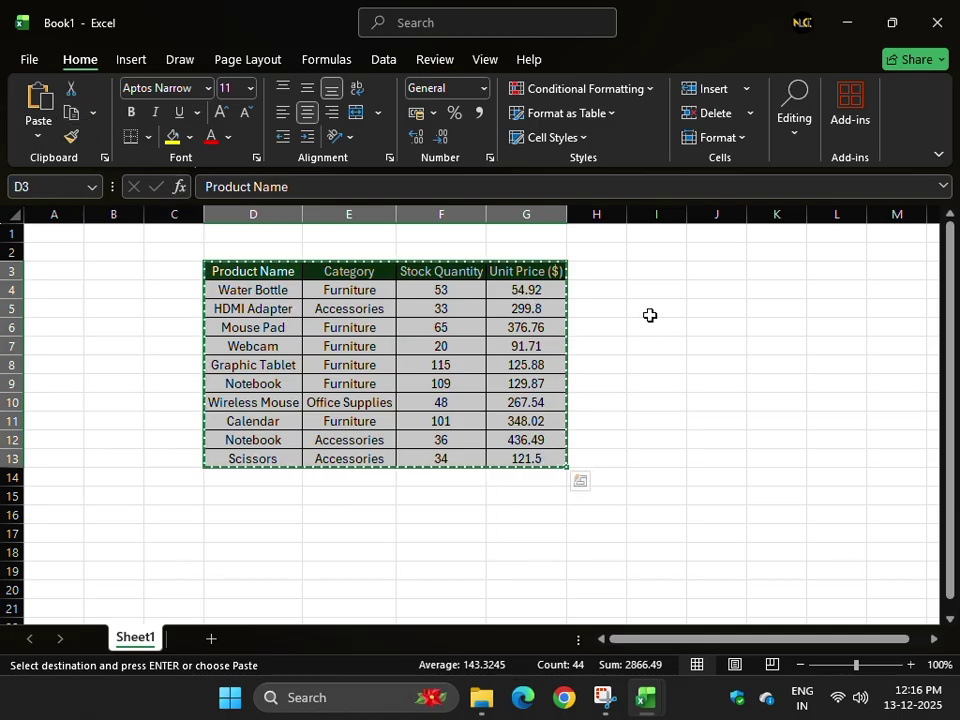
left_click_drag(930, 638, 930, 638)
left_click(460, 283)
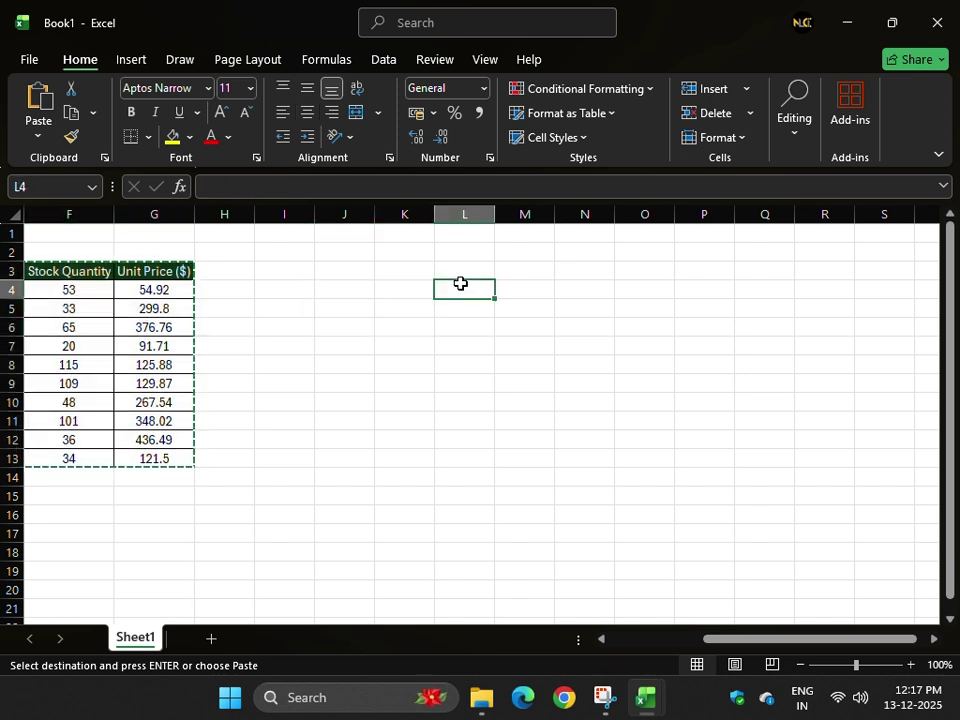
left_click(38, 133)
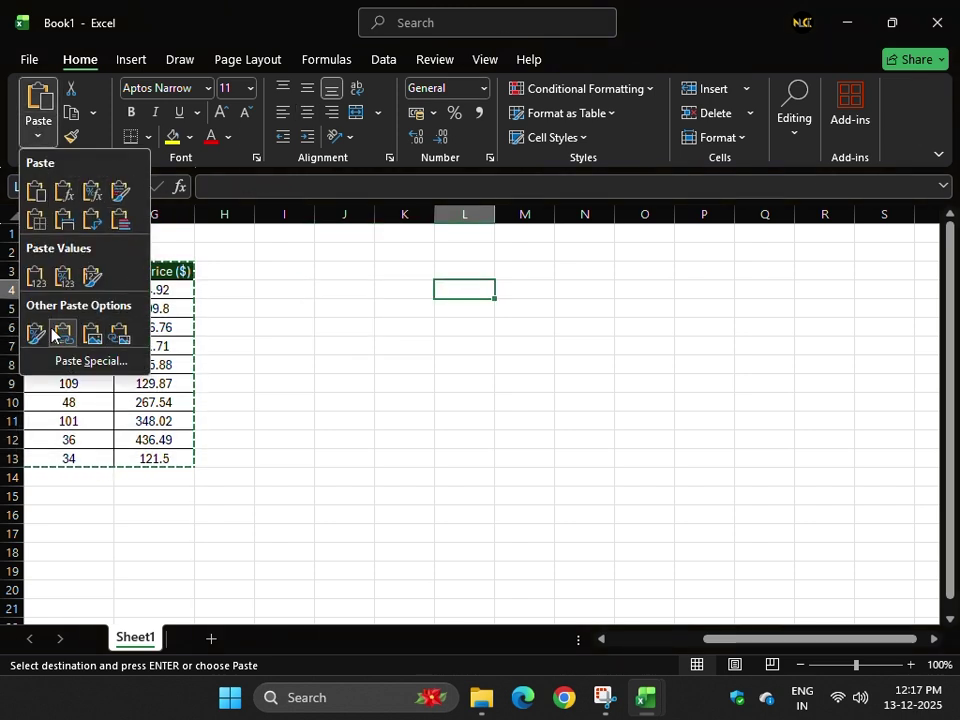
left_click(457, 289)
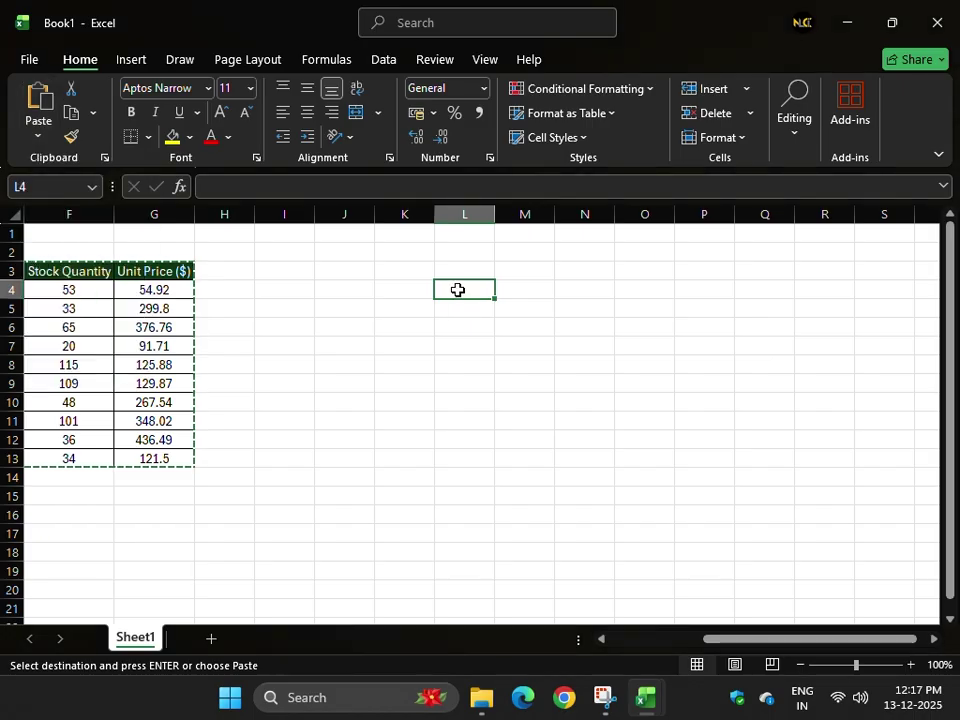
key("ctrl+v")
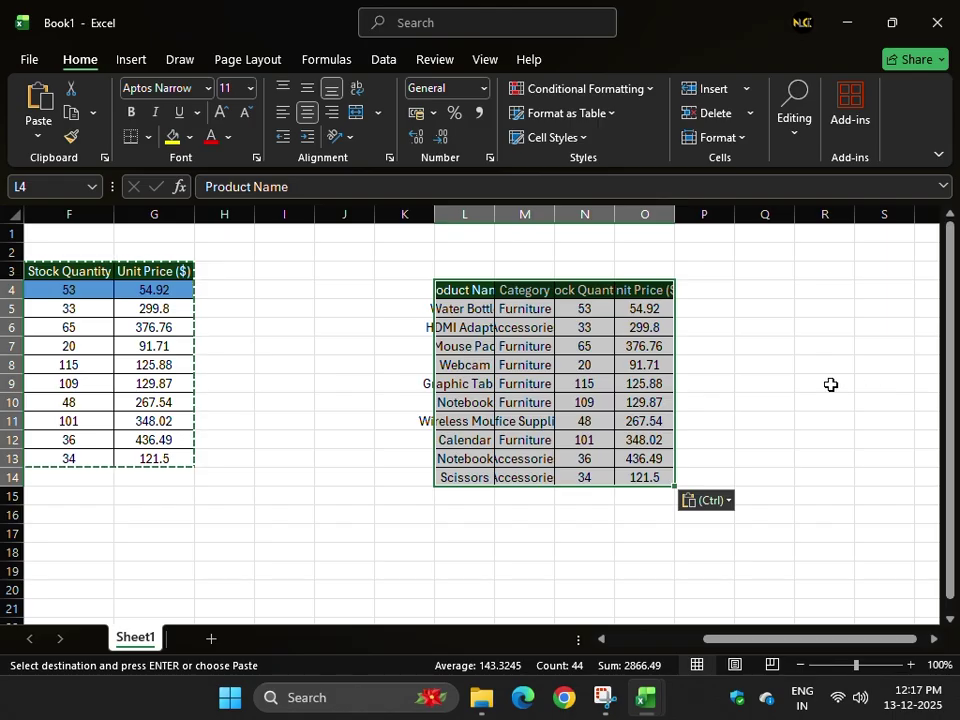
key("ctrl+z")
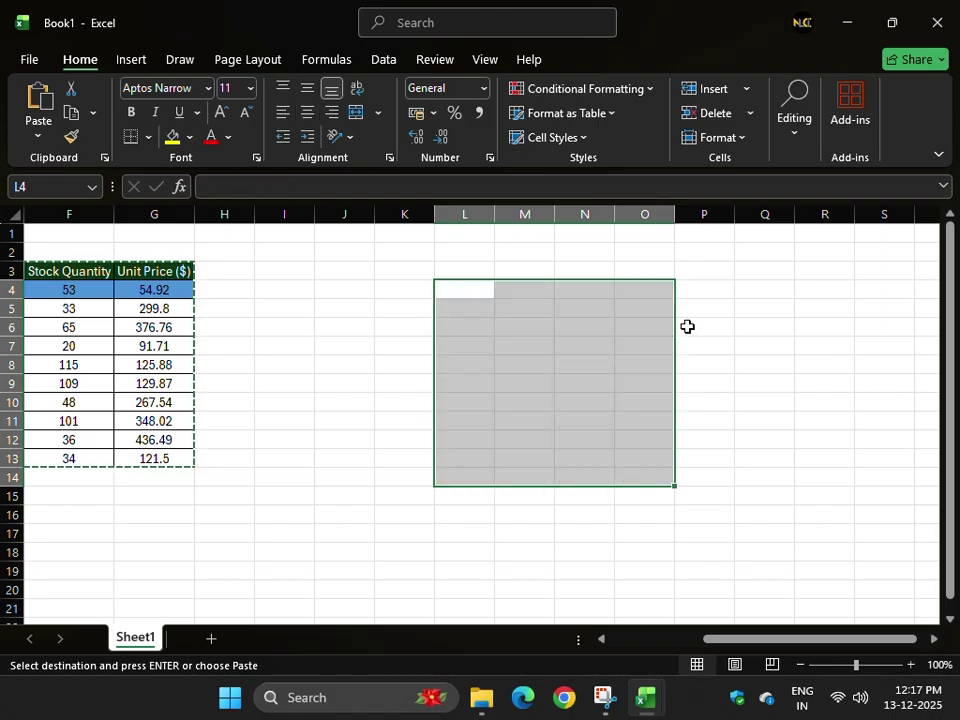
- Try the standard Paste option for the copied table at cell K6 and widen columns K to M to fit
left_click(384, 326)
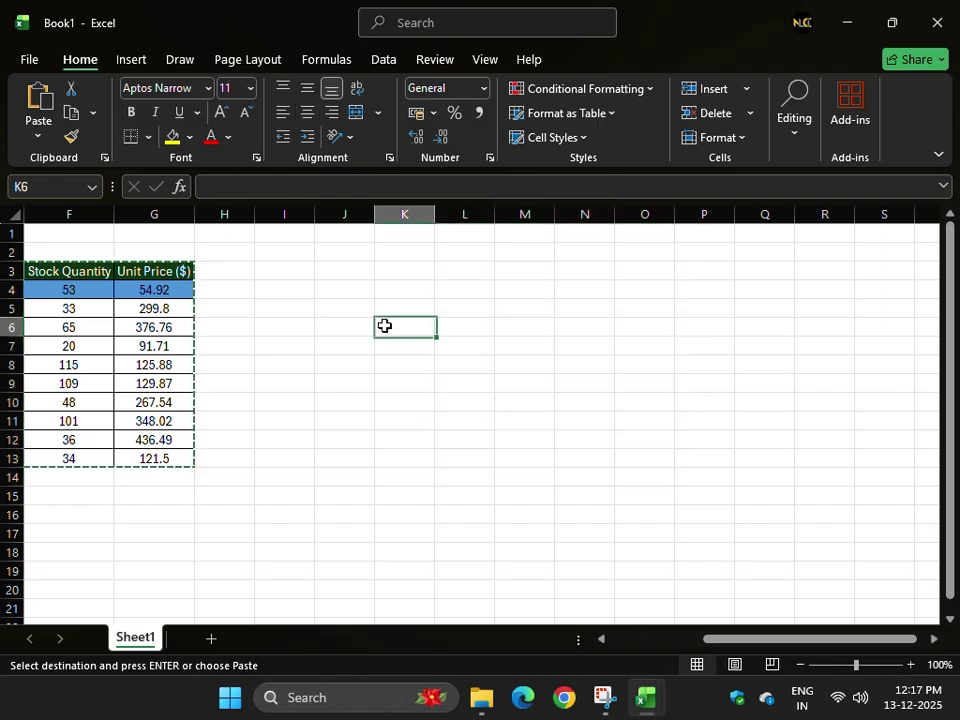
left_click(35, 130)
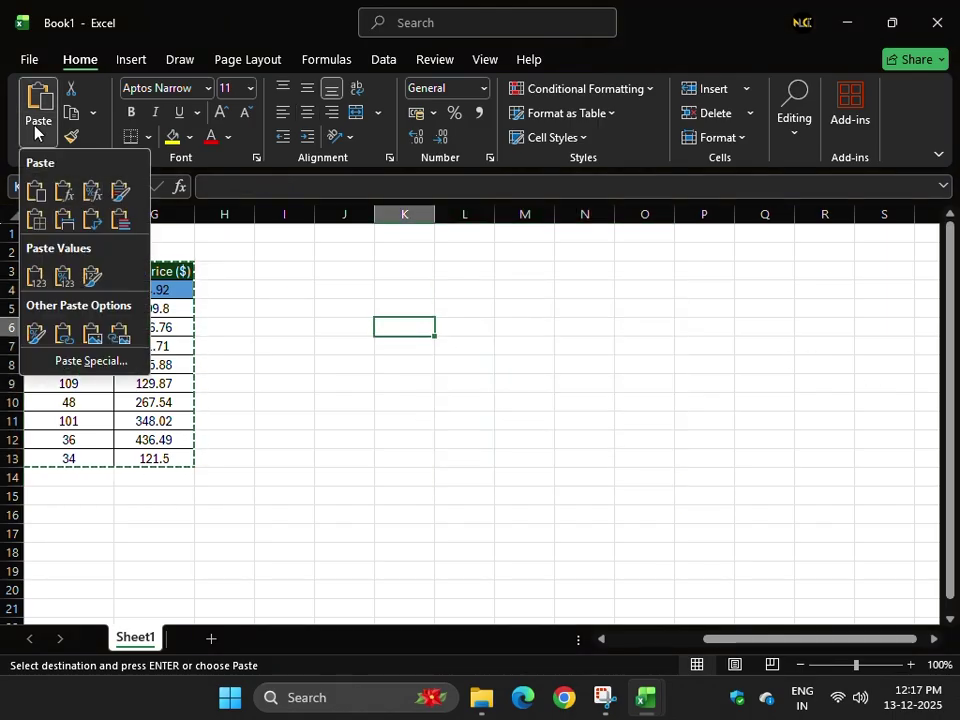
left_click(35, 191)
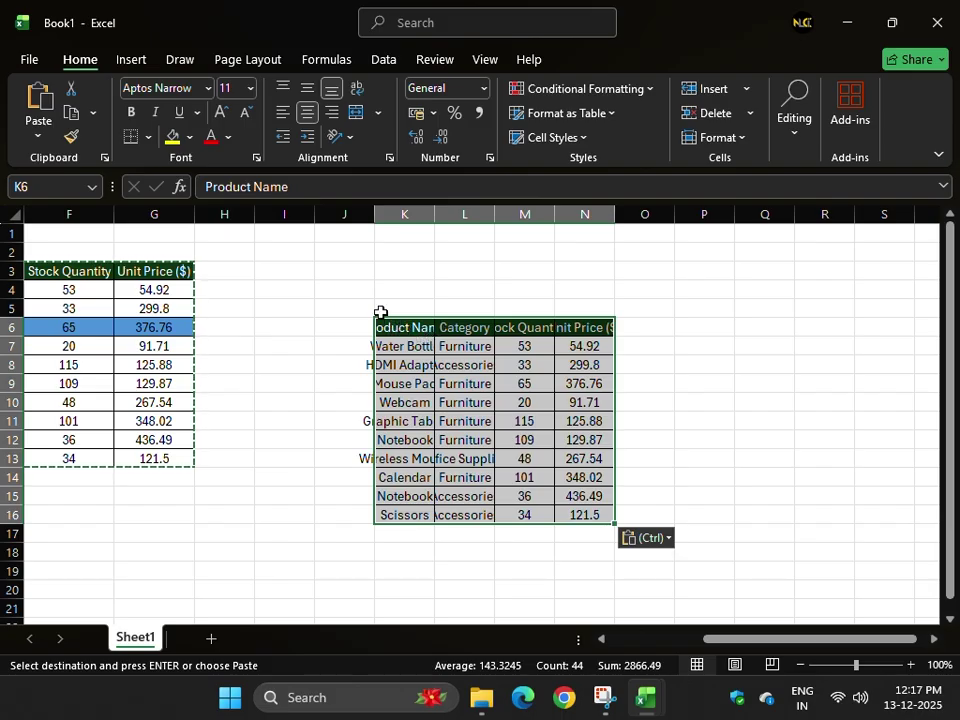
left_click(416, 214)
left_click_drag(434, 213, 572, 215)
left_click_drag(632, 216, 679, 212)
- Undo the column widening and the table paste at K6
key("ctrl+z")
key("ctrl+z")
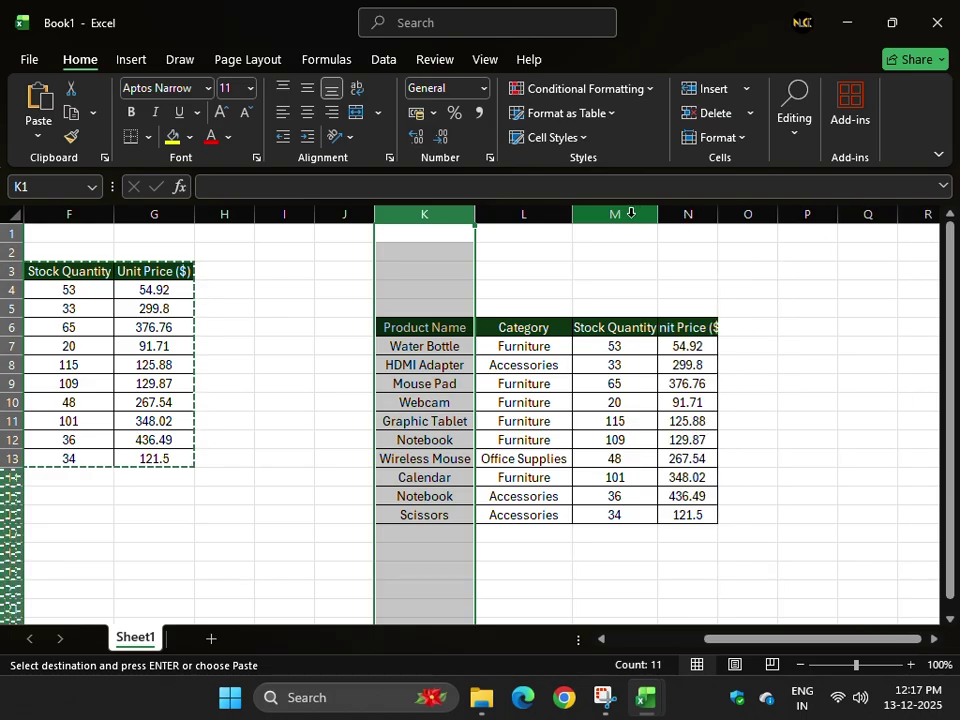
key("ctrl+z")
key("ctrl+z")
key("ctrl+z")
key("ctrl+z")
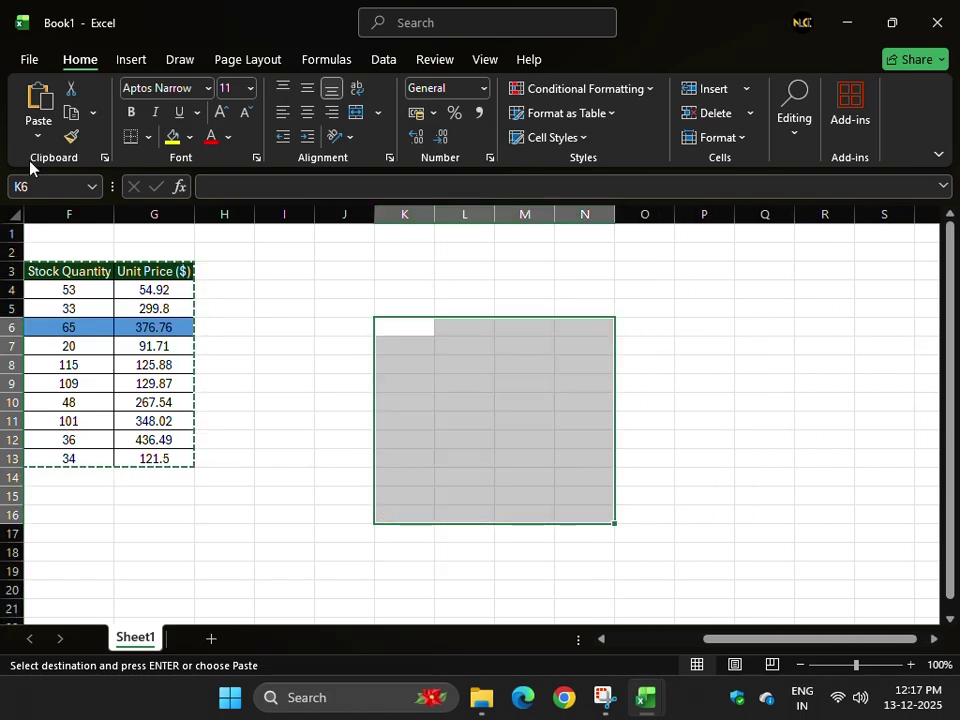
- Paste the copied product table at K6 using the Formulas paste option
left_click(38, 134)
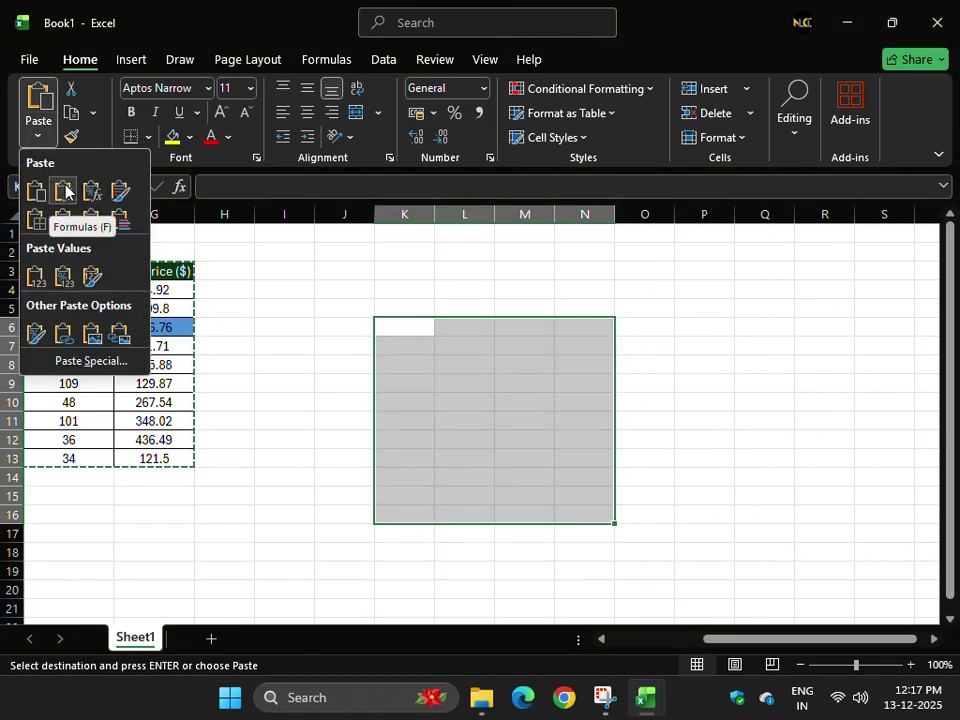
left_click(146, 289)
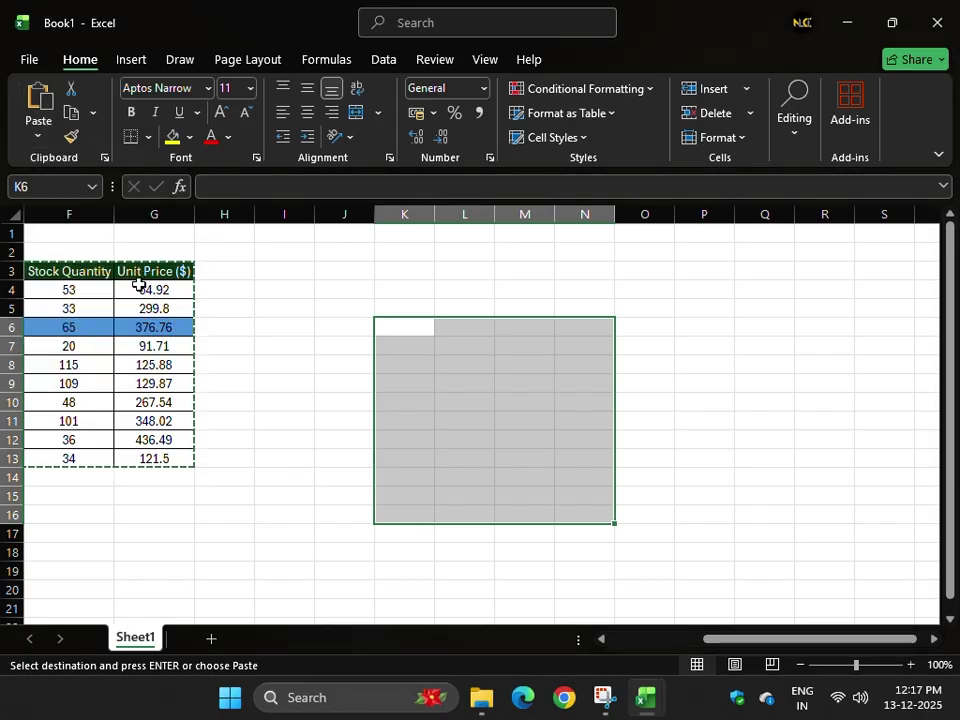
left_click_drag(720, 639, 641, 632)
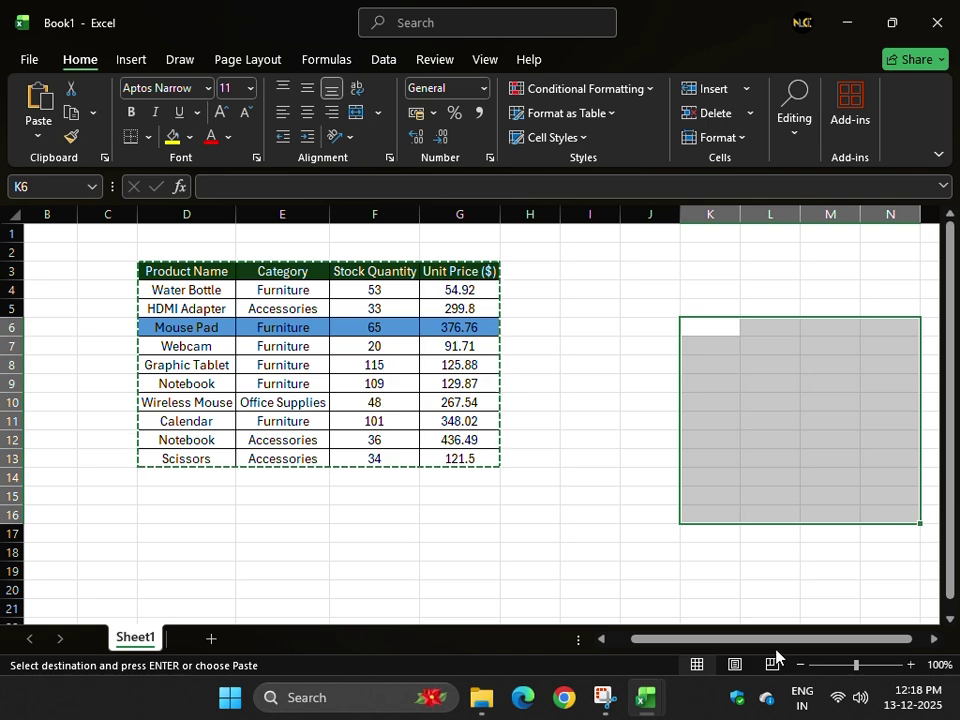
left_click_drag(829, 643, 889, 639)
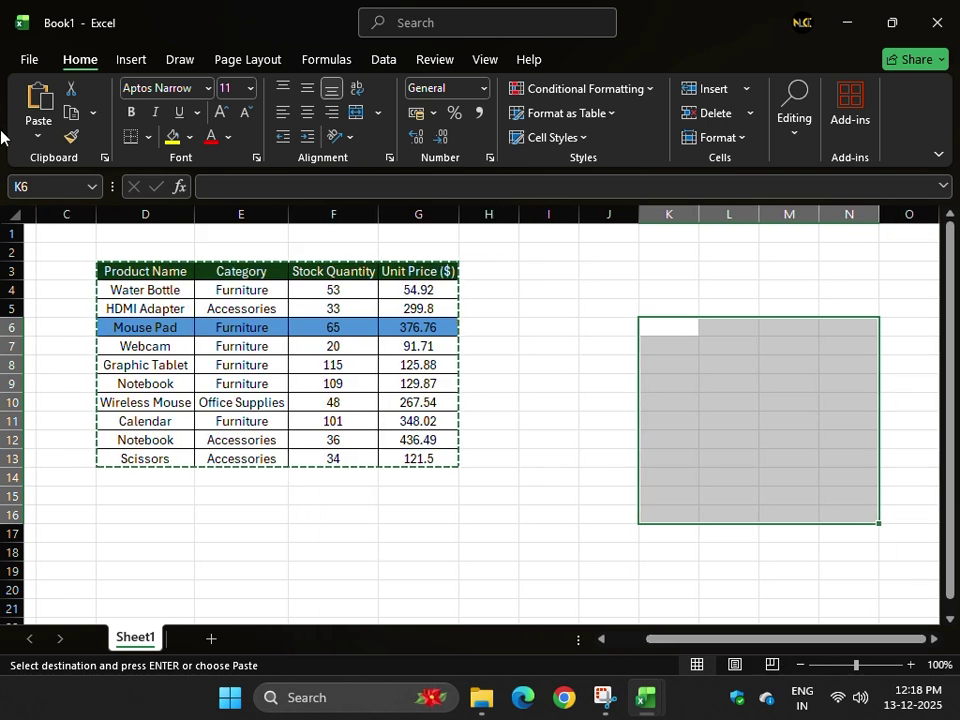
left_click(38, 128)
left_click(71, 191)
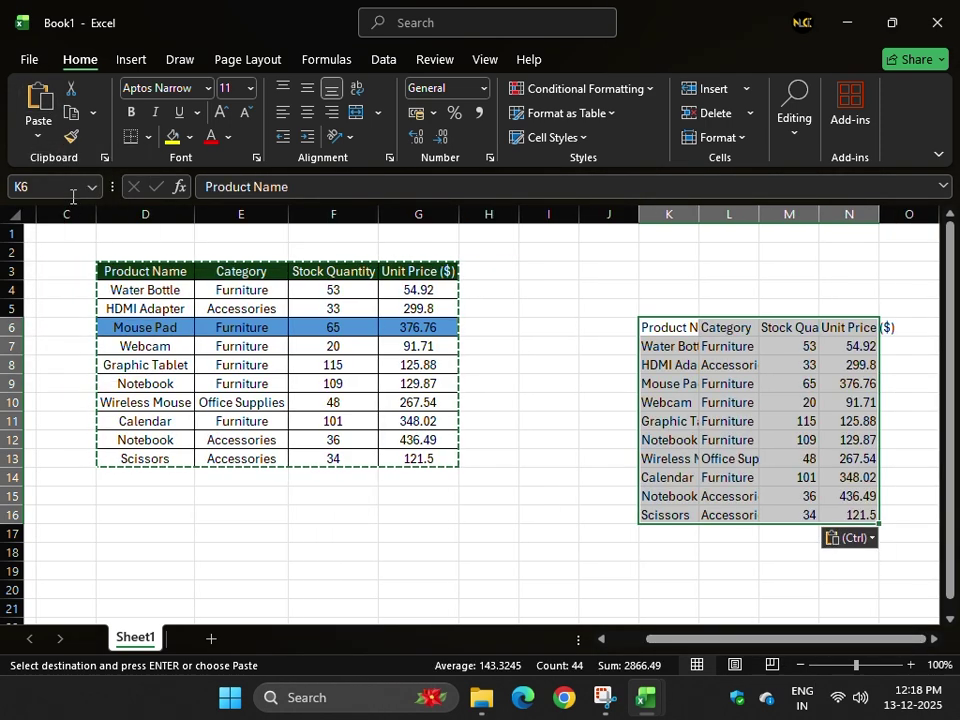
- Compare the pasted range K6:N16 with the source table and inspect the content of cell D4
left_click(706, 383)
left_click_drag(666, 330, 862, 510)
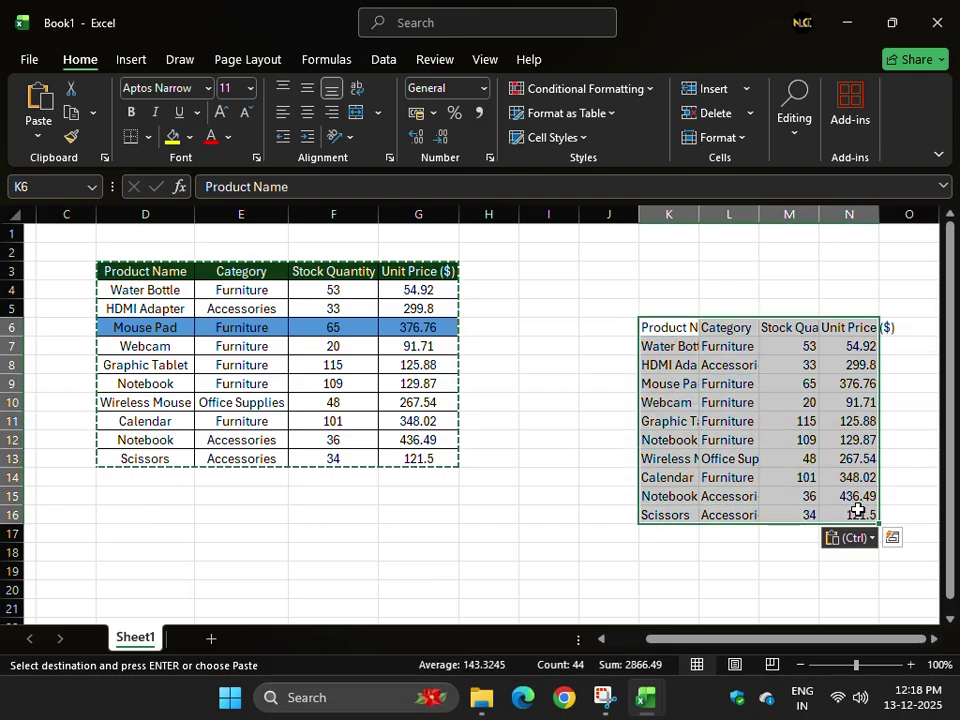
left_click(634, 328)
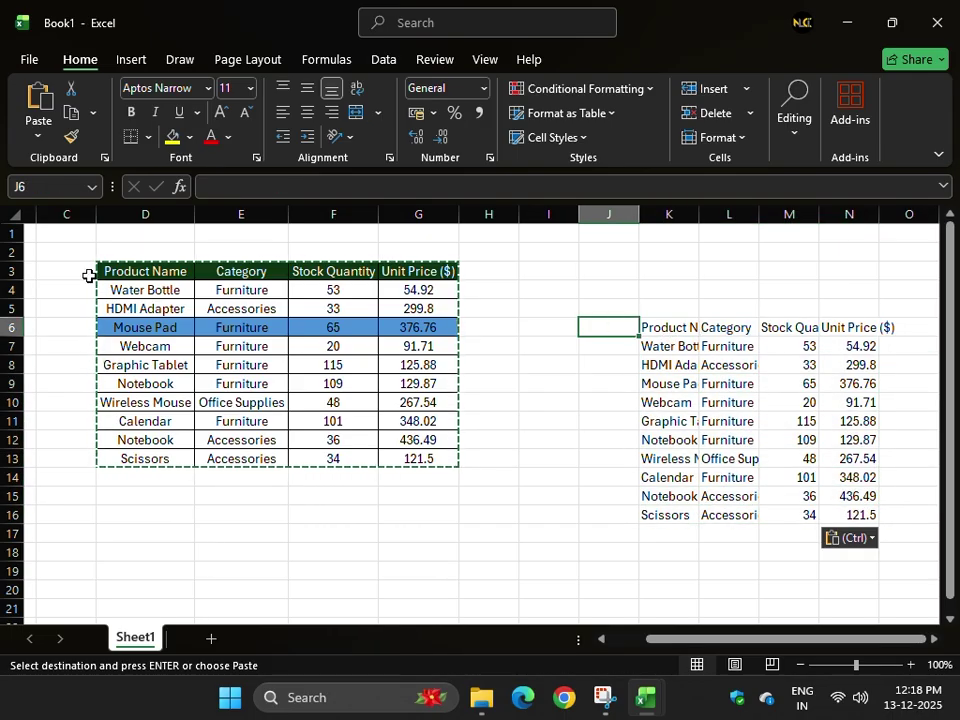
left_click(148, 298)
left_click_drag(304, 190, 199, 183)
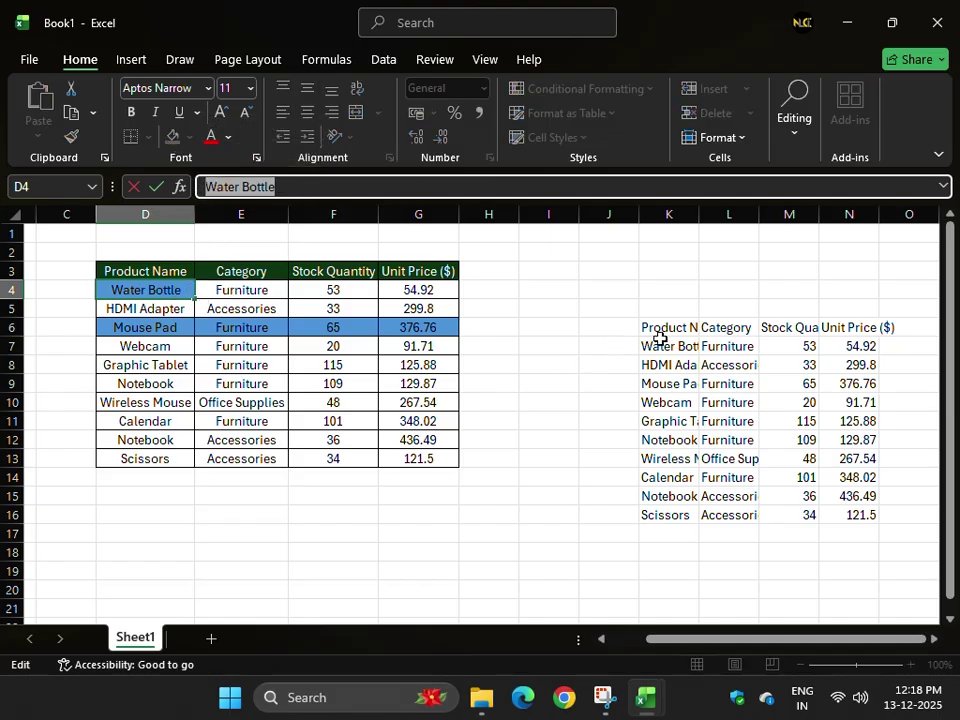
- Remove the pasted table, recopy D3:G13, try the Formulas paste option at K6 again, and undo it
left_click_drag(677, 335, 866, 517)
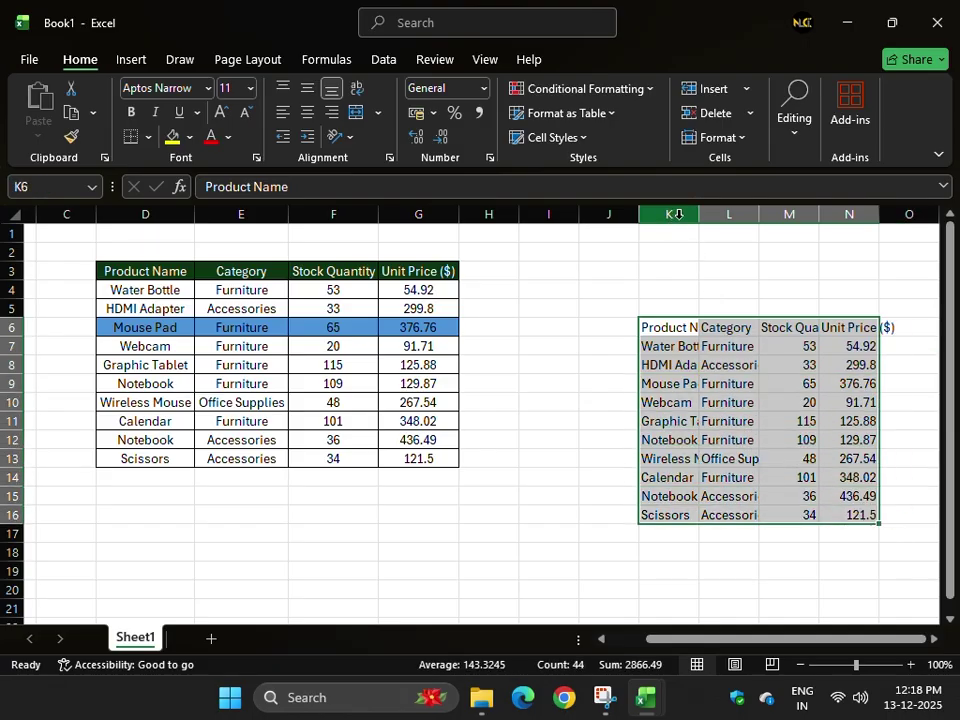
left_click_drag(677, 330, 866, 516)
key("ctrl+c")
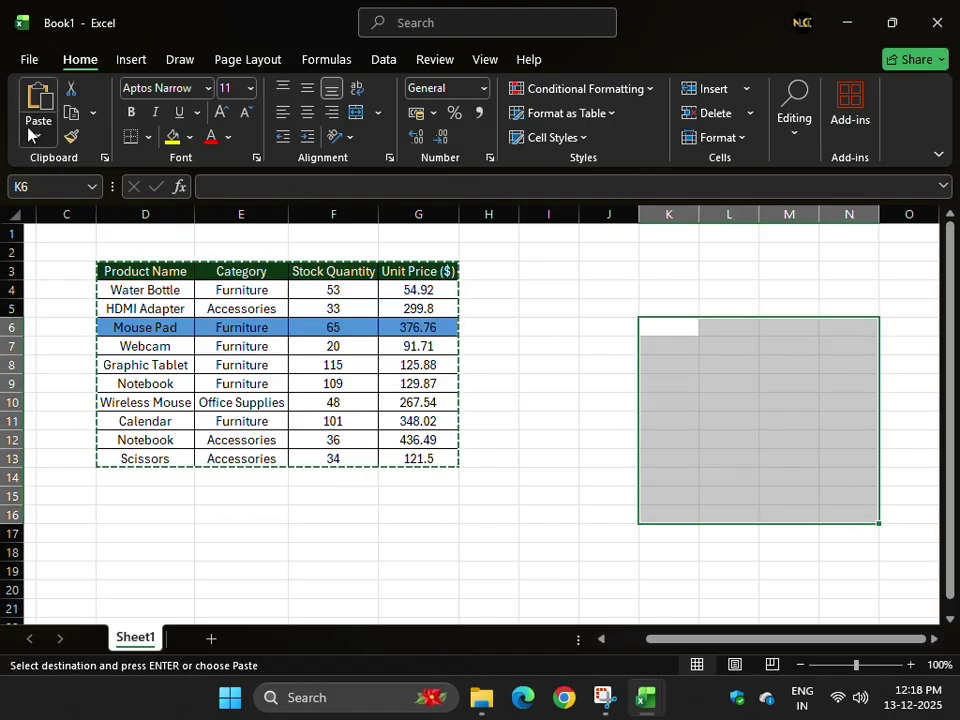
left_click(32, 136)
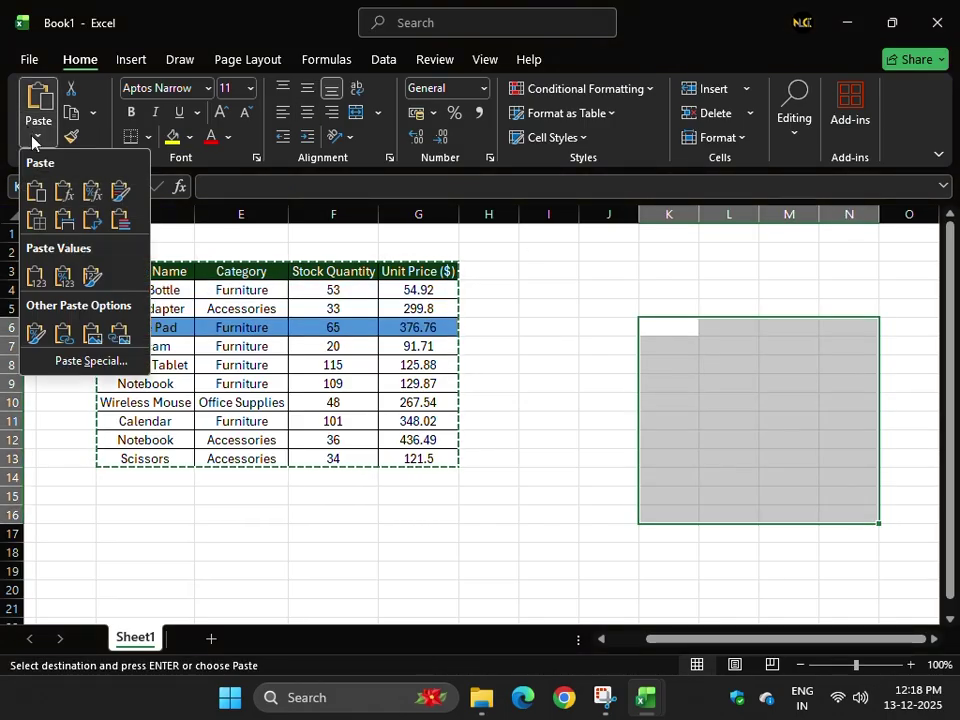
left_click(66, 197)
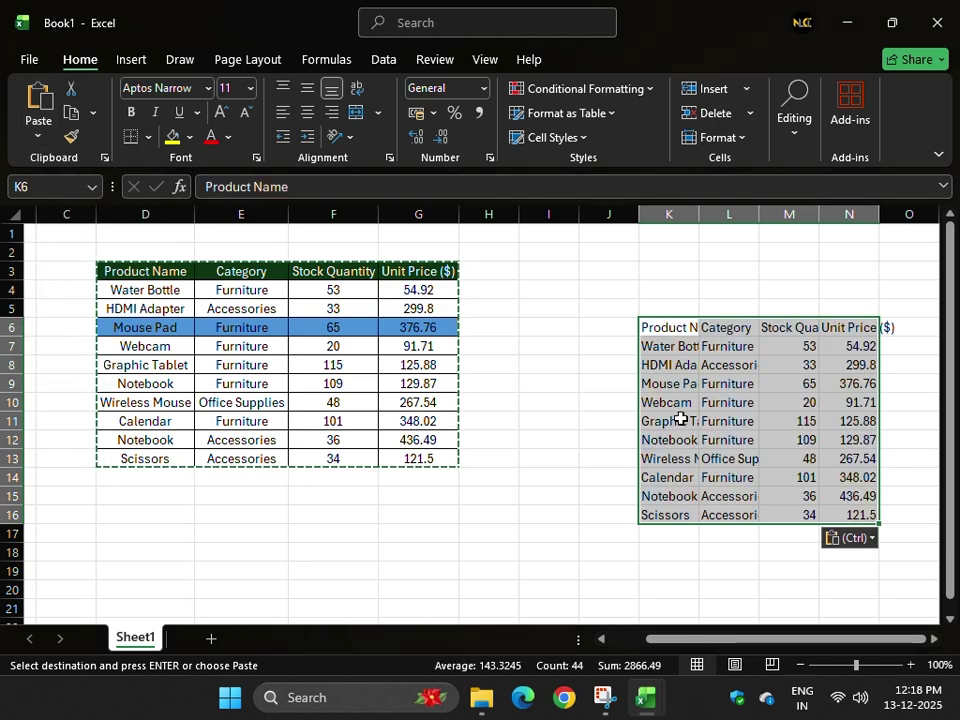
left_click(840, 347)
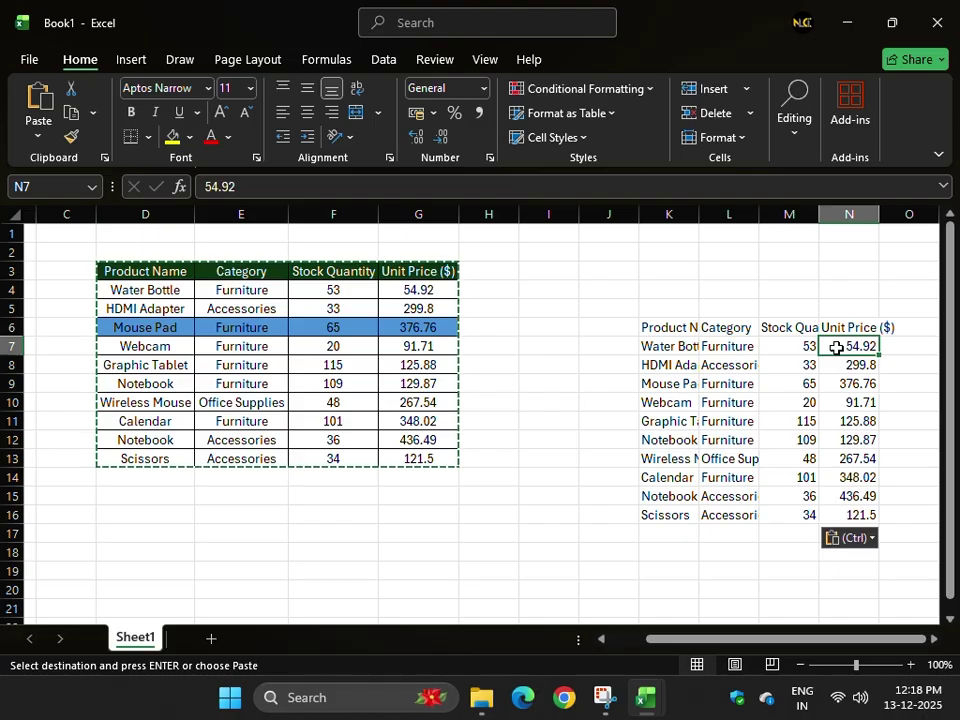
key("ctrl+z")
- Apply the $ English (United States) accounting format to the unit prices in G4:G13 and recopy the table D3:G13
mouse_move(422, 296)
left_mouse_down()
mouse_move(456, 452)
mouse_move(437, 467)
mouse_move(426, 289)
left_mouse_up()
left_click(433, 113)
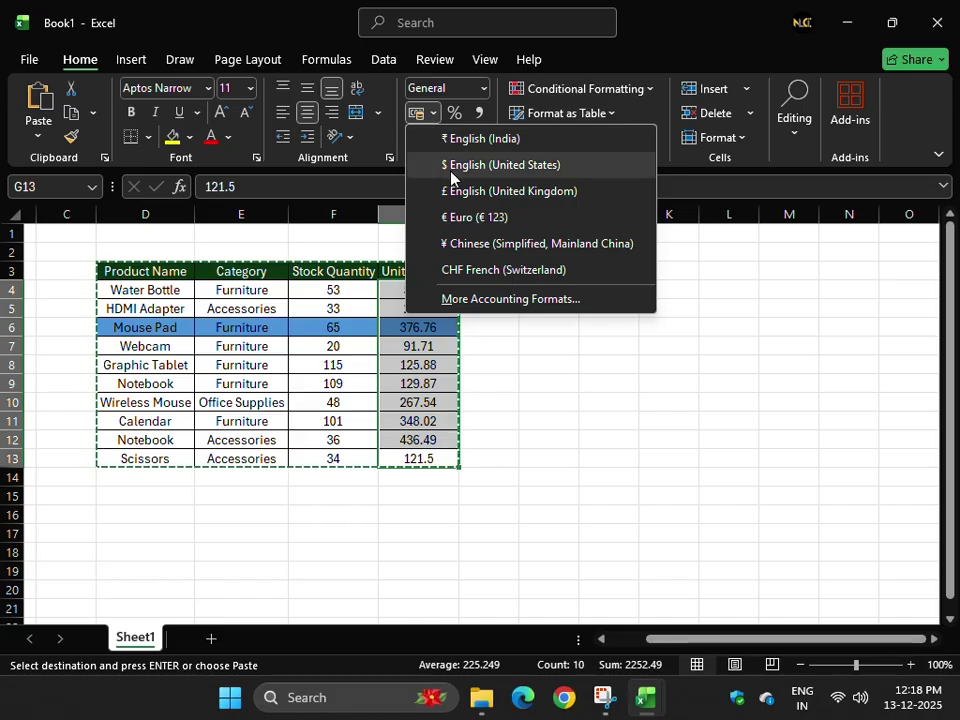
left_click(452, 165)
left_click_drag(150, 268, 414, 466)
key("ctrl+c")
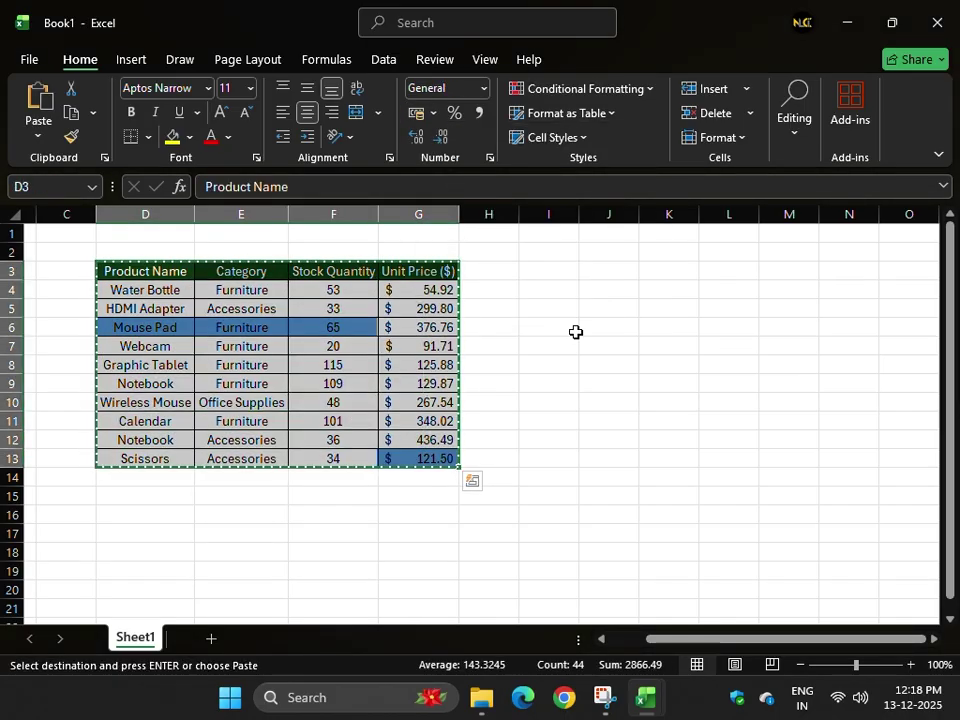
- Try the Formulas paste option at J5, select the pasted unit prices, and undo the paste
left_click(607, 316)
left_click(38, 136)
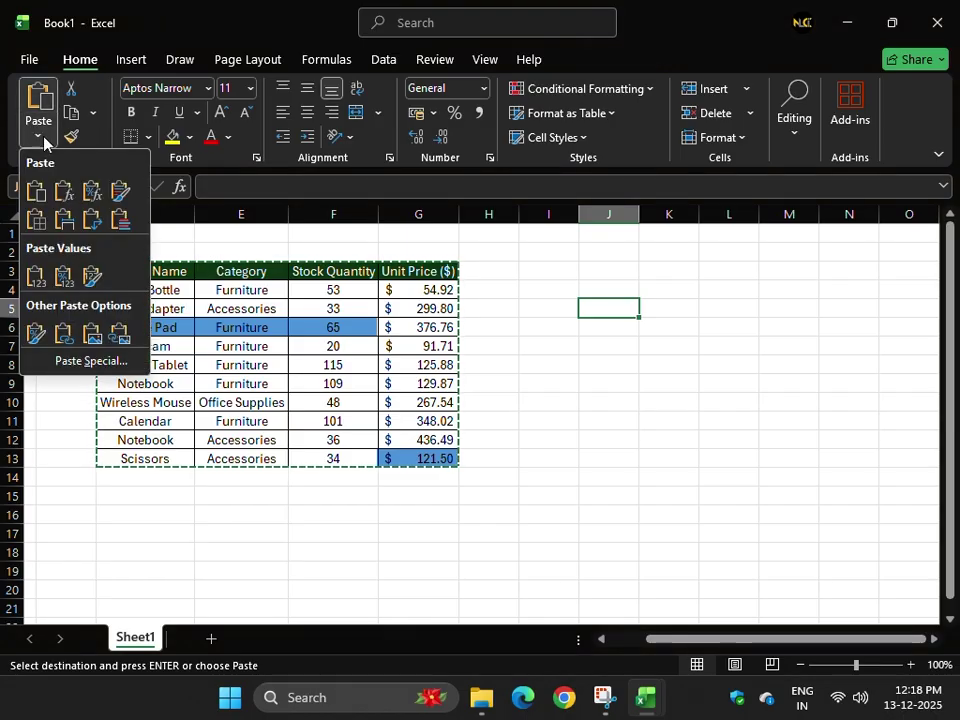
left_click(64, 196)
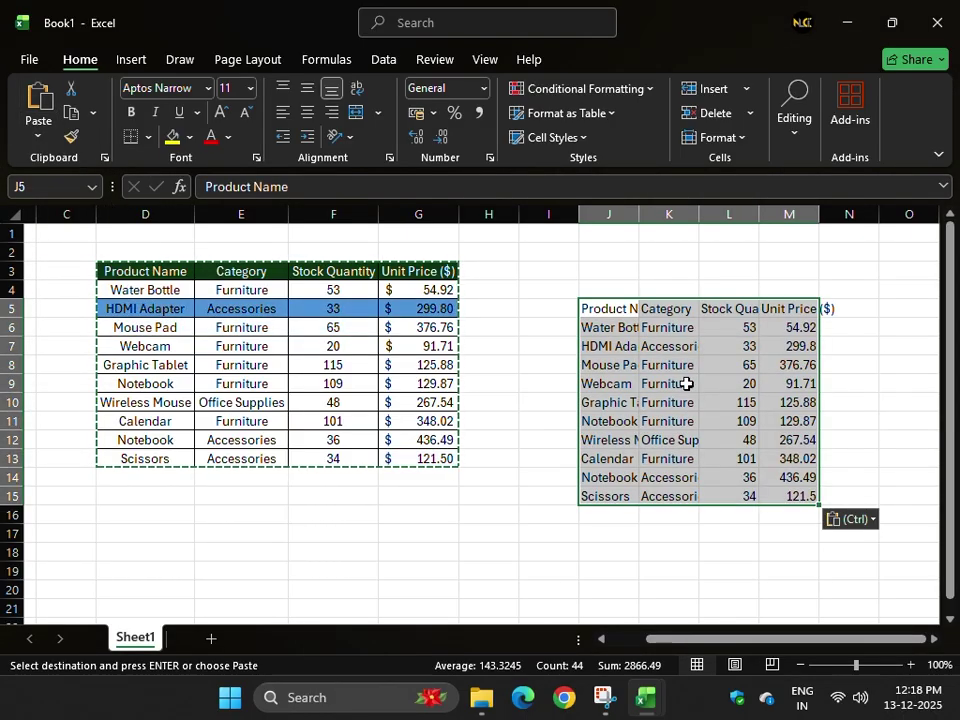
left_click_drag(795, 330, 806, 496)
key("ctrl+z")
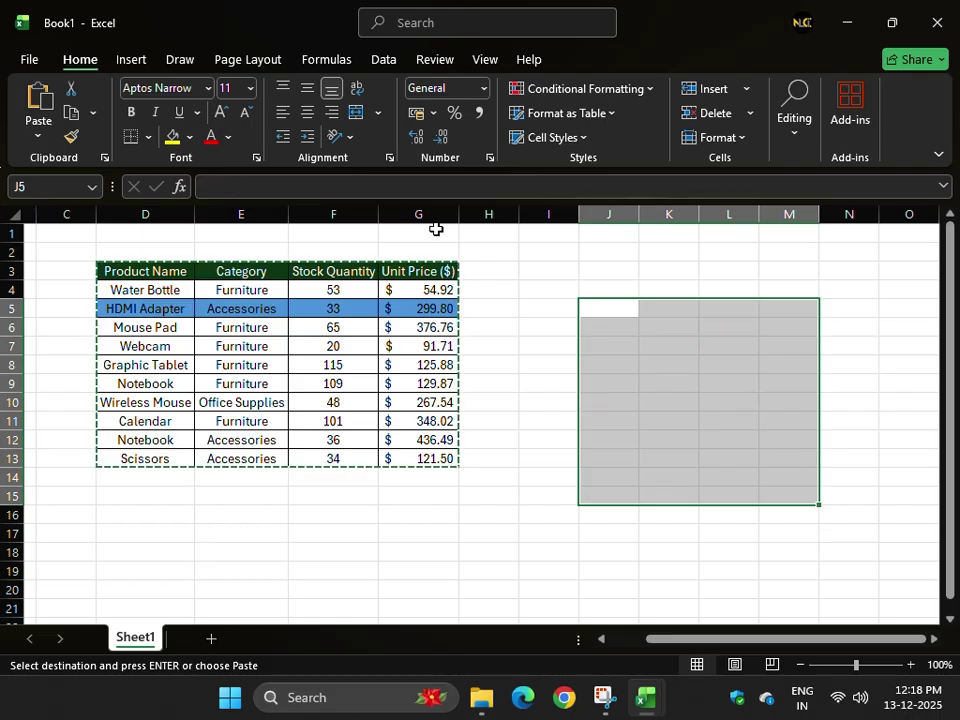
- Try the Formulas & Number Formatting paste option at J5 with column M widened, and undo both changes
left_click(40, 142)
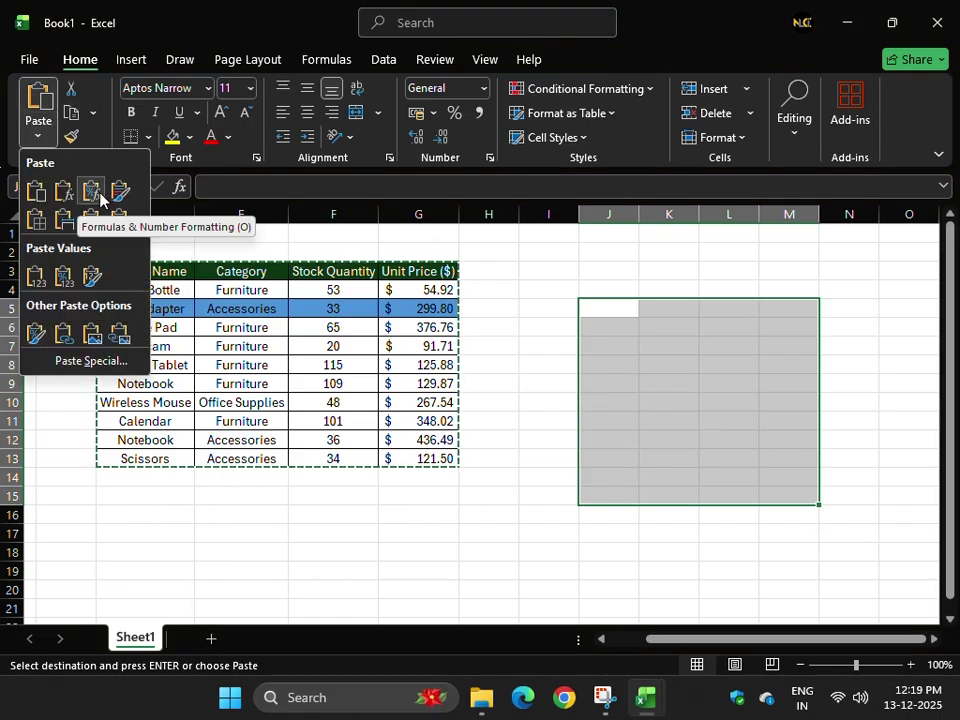
left_click(100, 199)
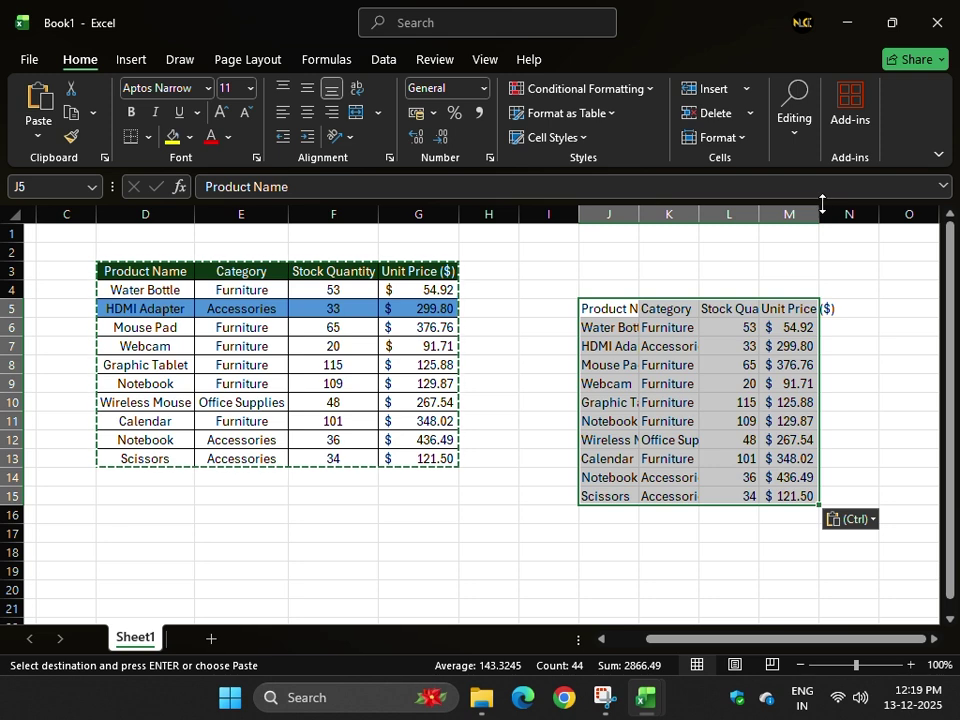
left_click_drag(822, 203, 857, 216)
left_click_drag(797, 328, 848, 494)
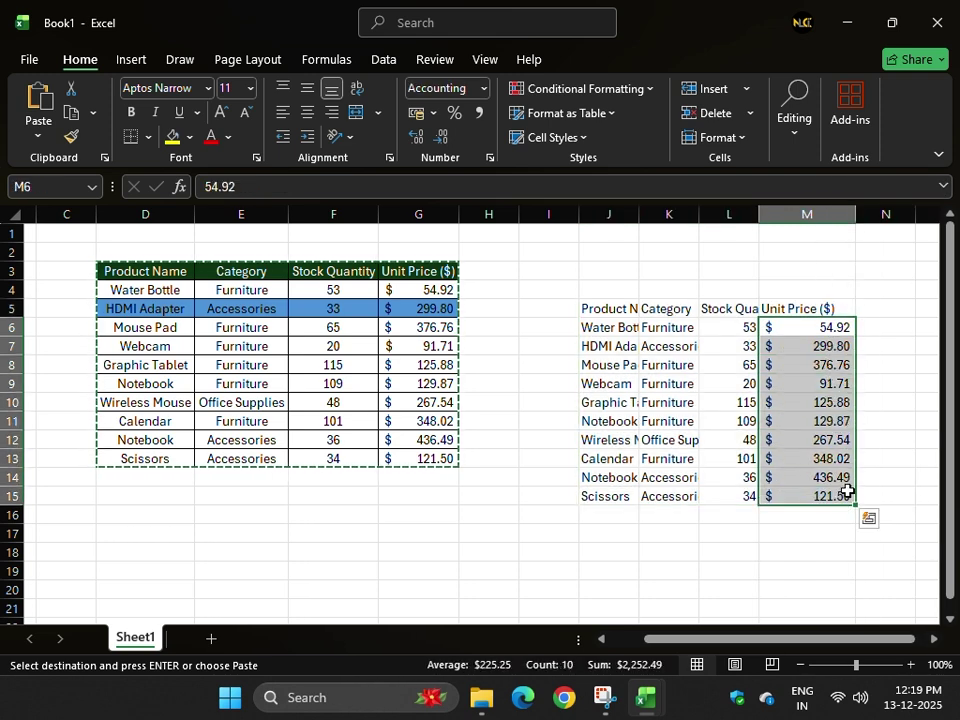
key("ctrl+z")
key("ctrl+z")
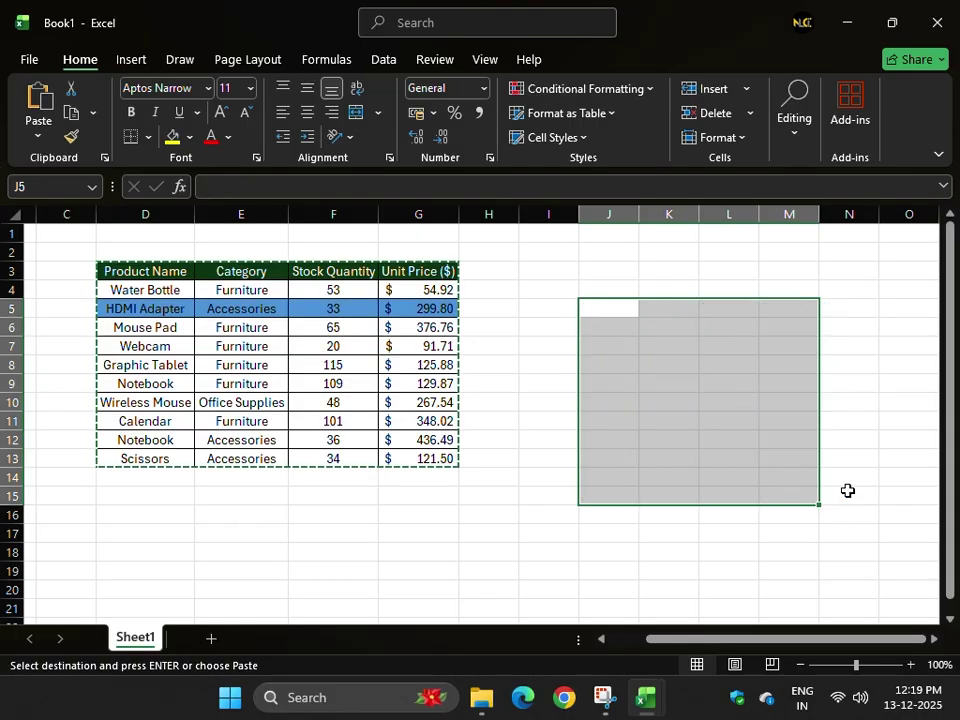
- Try the Keep Source Formatting paste option at J5, compare the result with the source table, and undo it
left_click(39, 133)
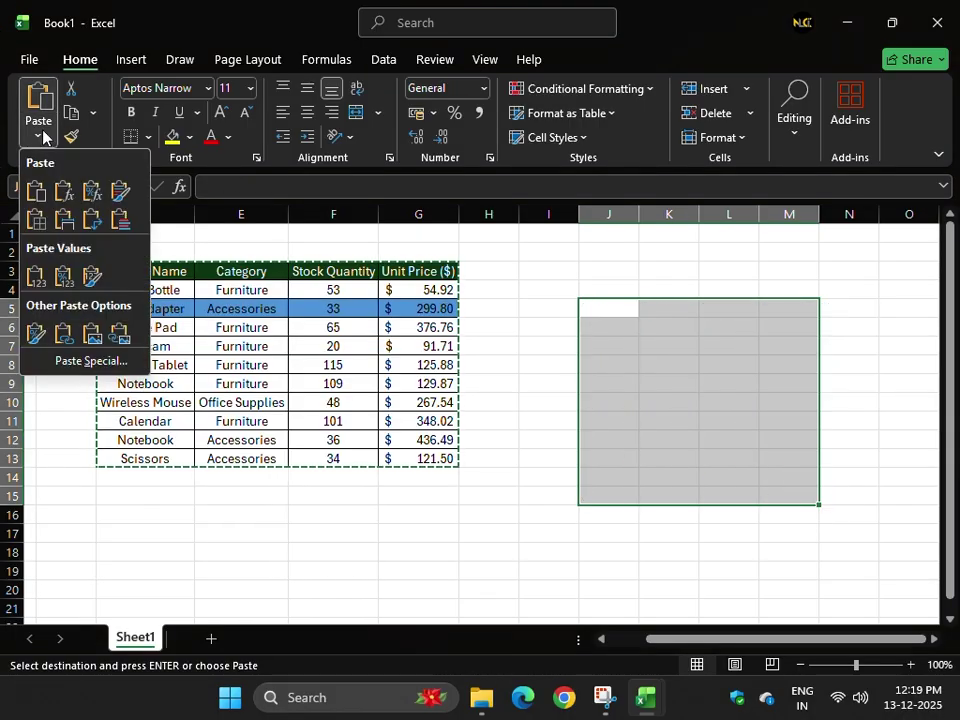
left_click(117, 192)
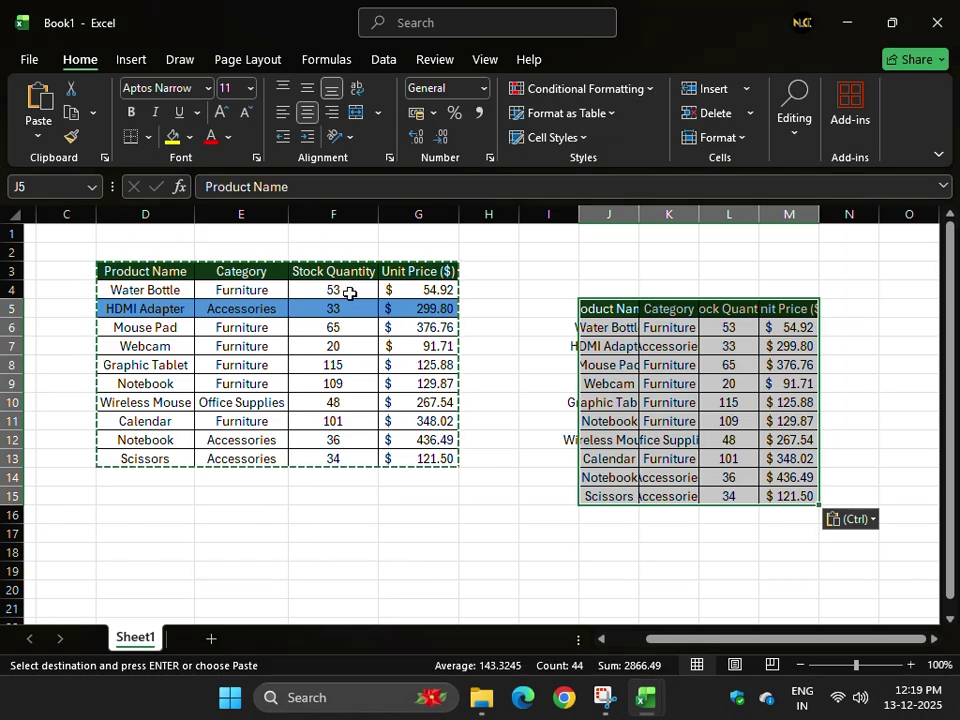
left_click(618, 323)
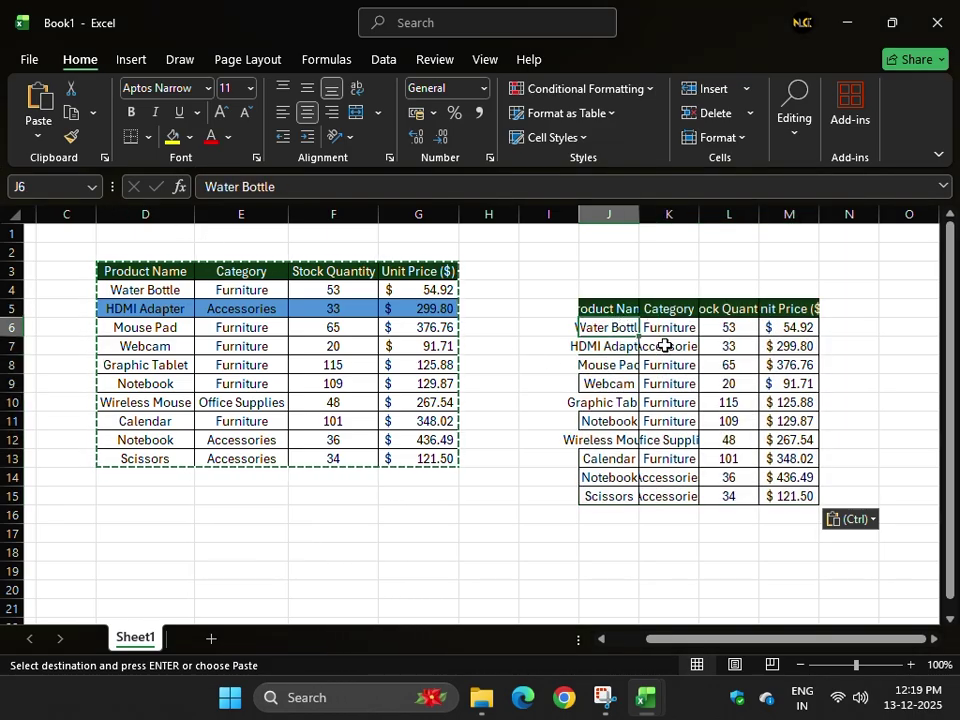
left_click(394, 288)
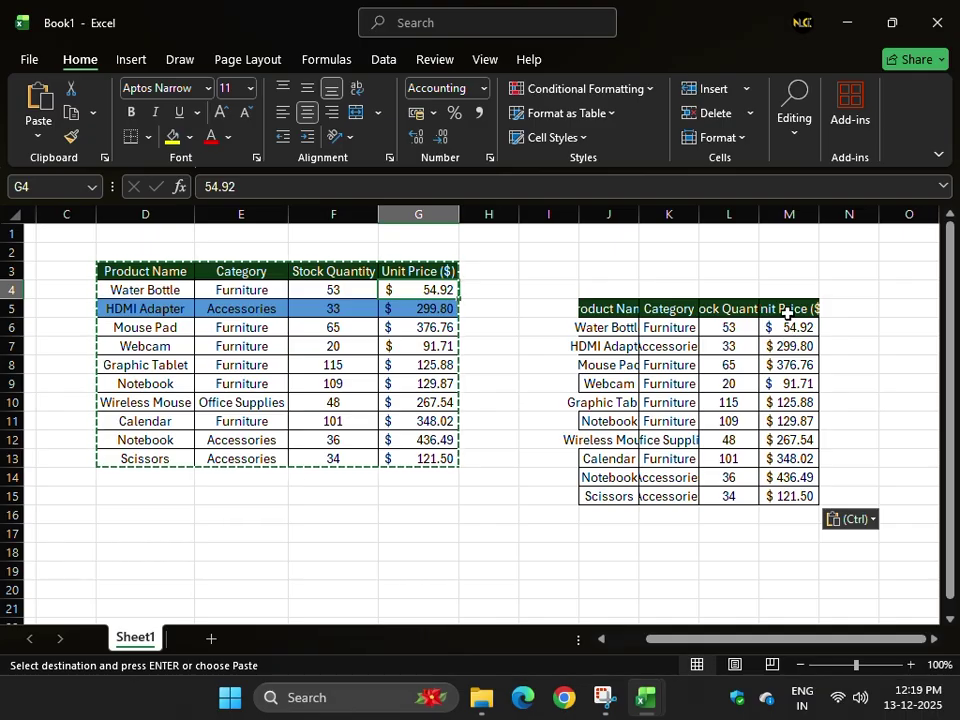
key("ctrl+z")
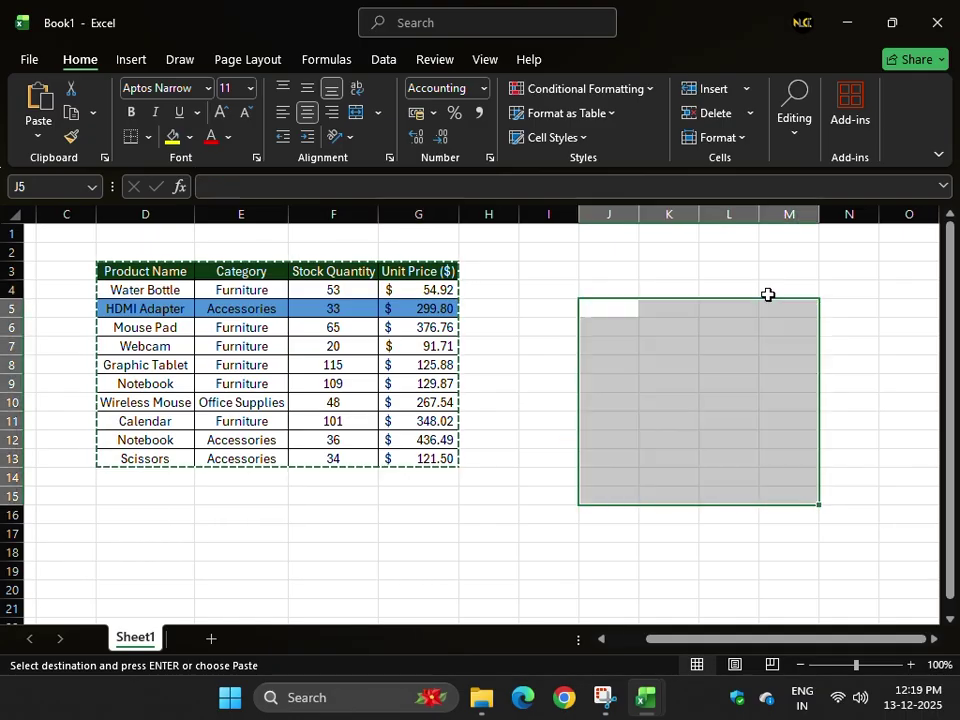
- Try the No Borders paste option at J5 and undo it
left_click(39, 134)
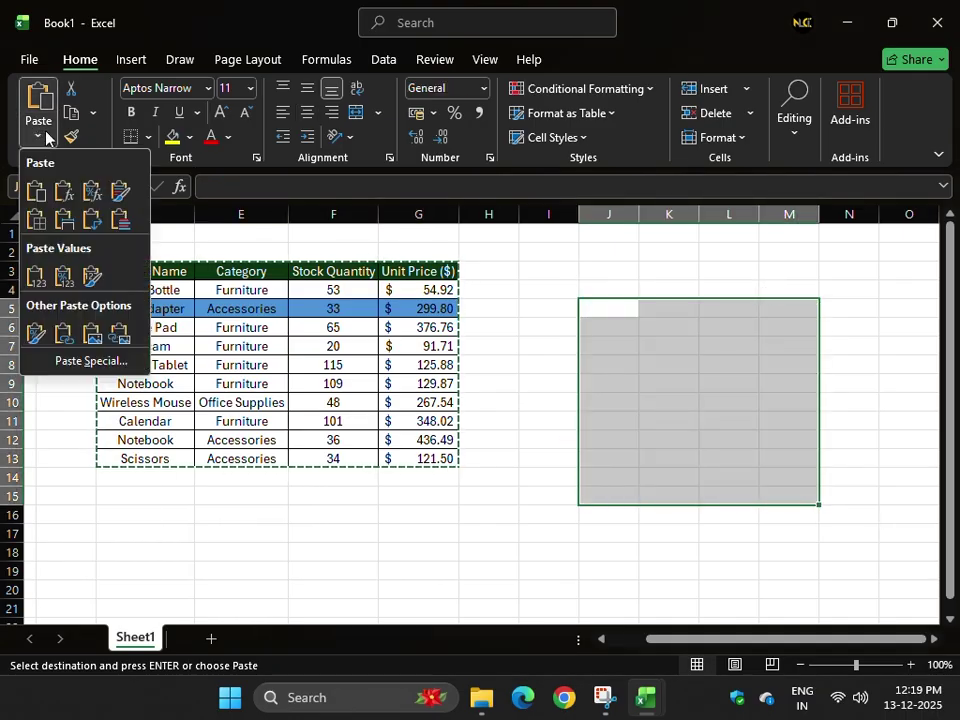
left_click(33, 230)
left_click(600, 366)
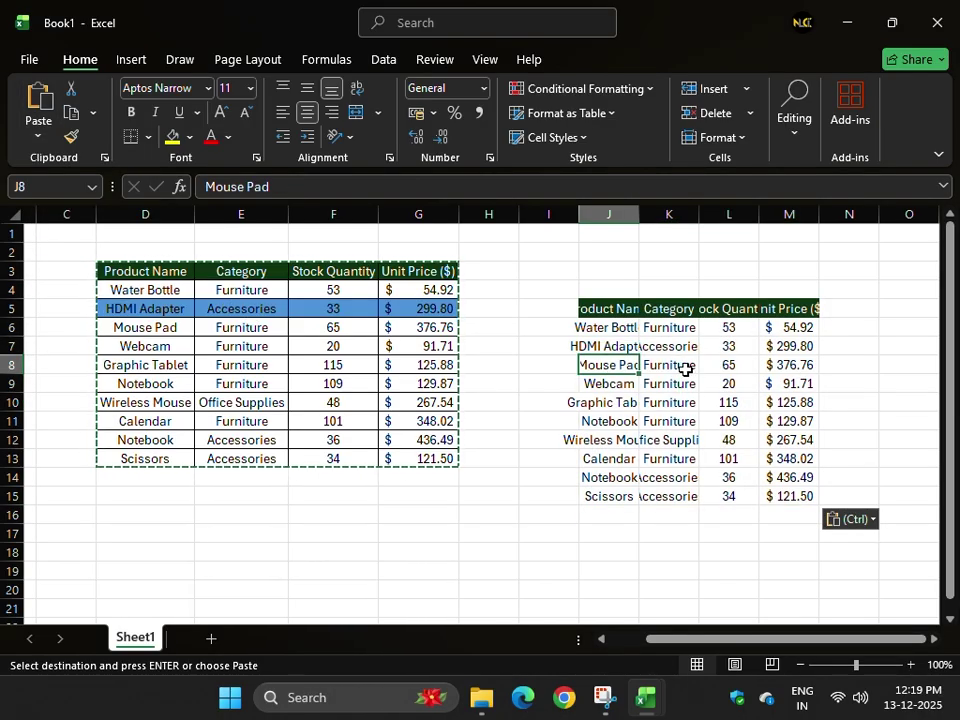
key("ctrl+z")
- Paste the copied table at J5 using the Keep Source Column Widths option and select the pasted cells
left_click(39, 134)
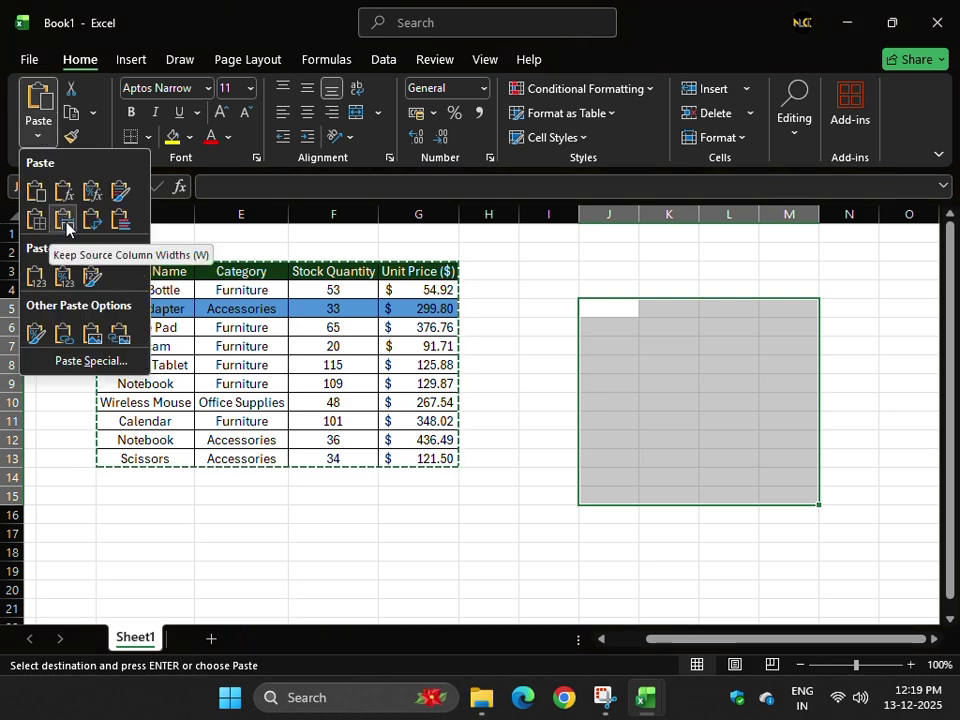
left_click(66, 228)
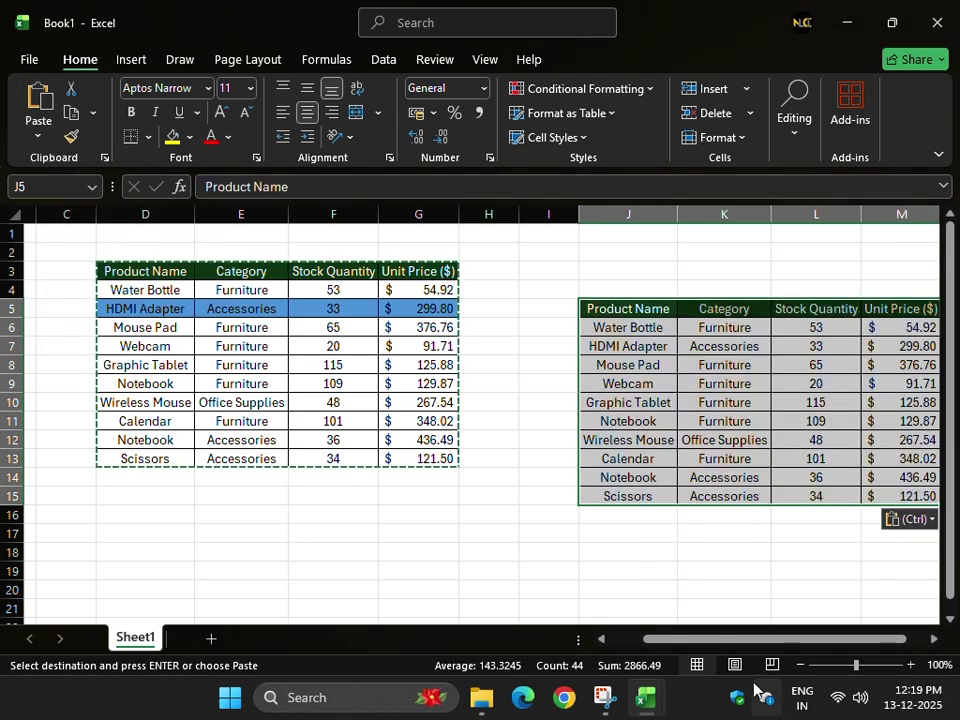
left_click_drag(700, 641, 730, 643)
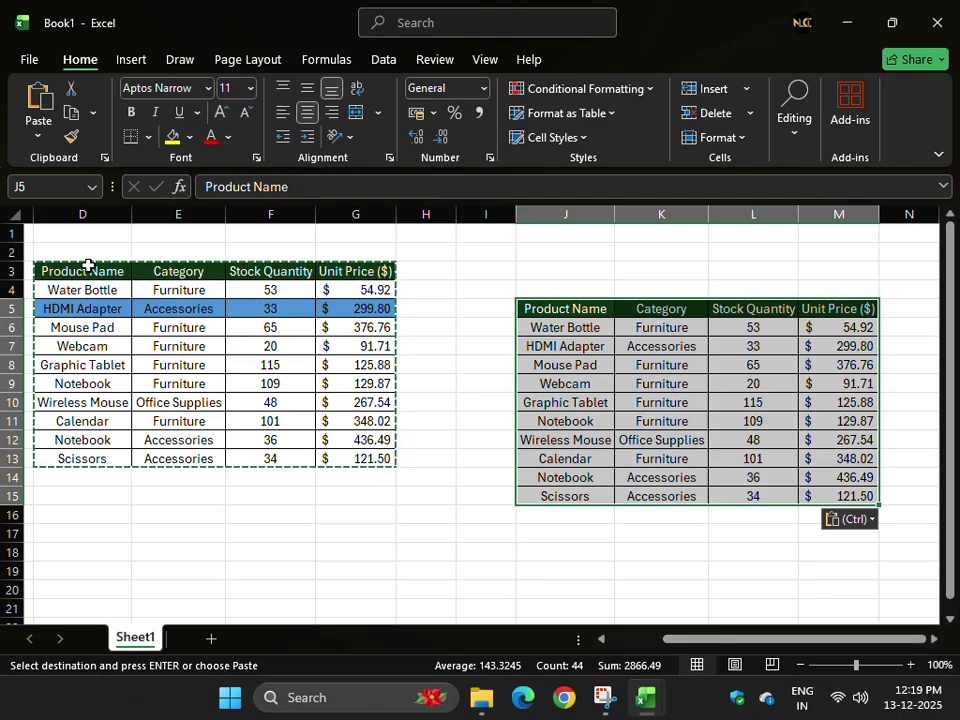
left_click_drag(836, 312, 545, 478)
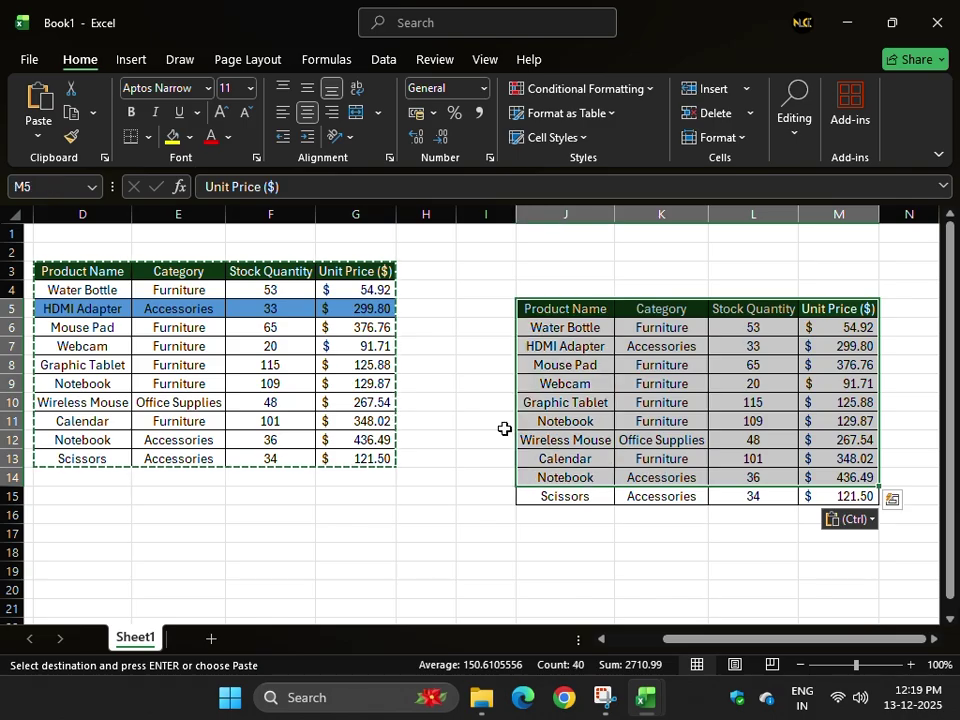
- Compare the column width settings of source column D and pasted column J, leaving both unchanged
left_click(63, 213)
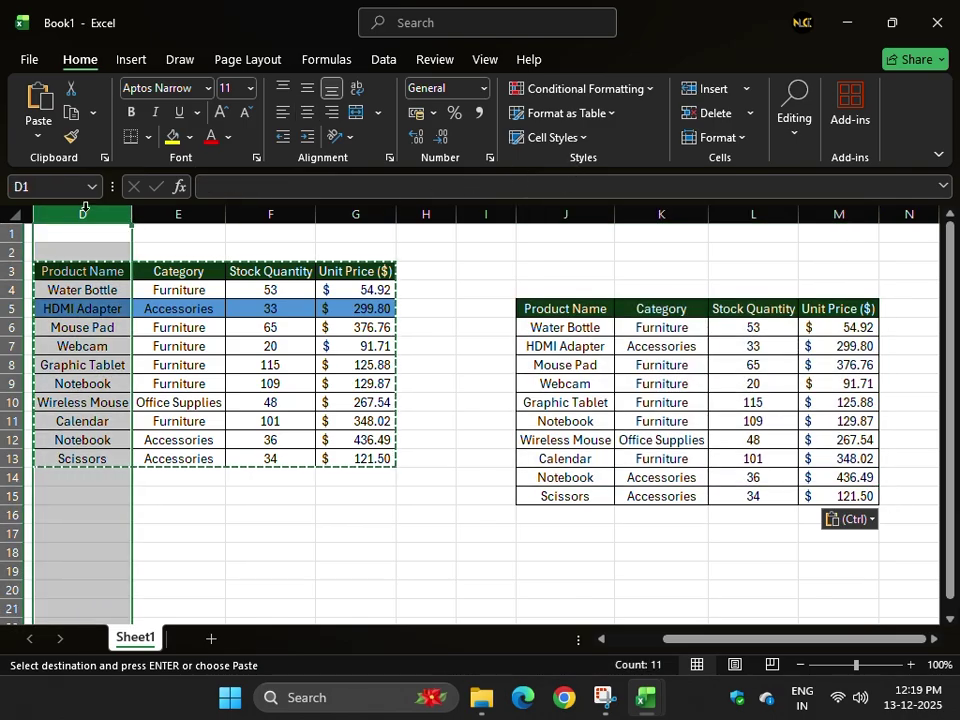
left_click(102, 271)
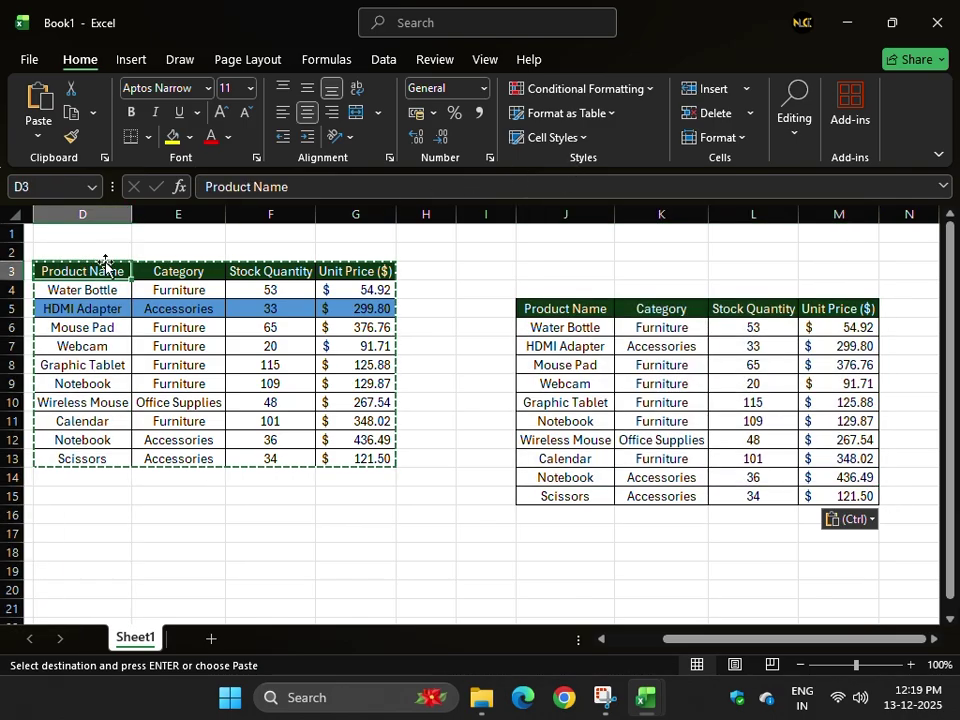
left_click(725, 137)
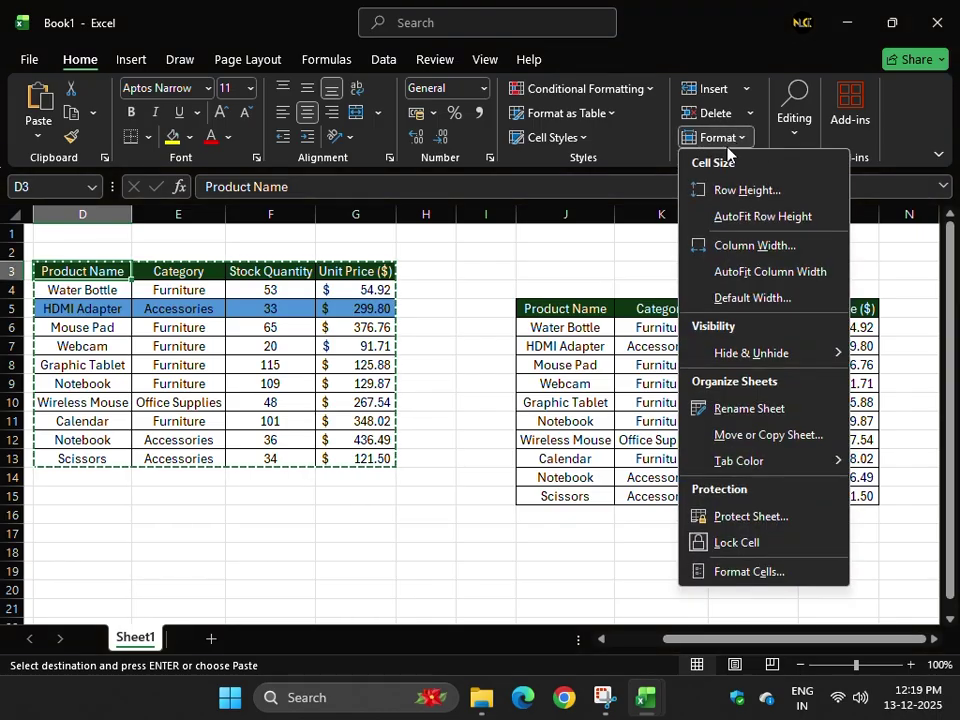
left_click(768, 250)
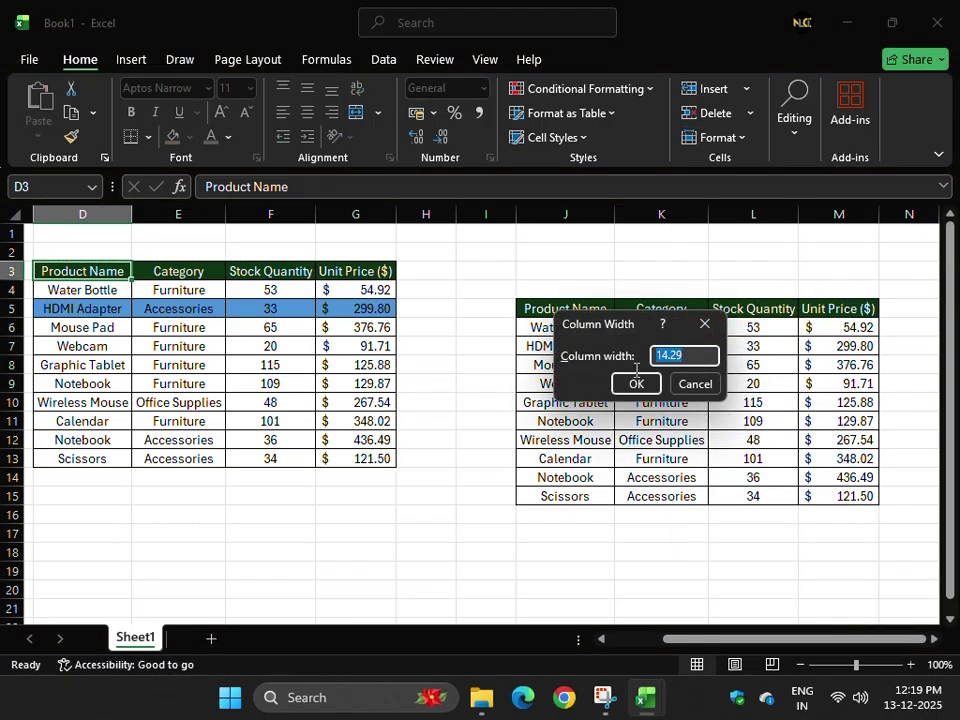
left_click(695, 384)
left_click(583, 313)
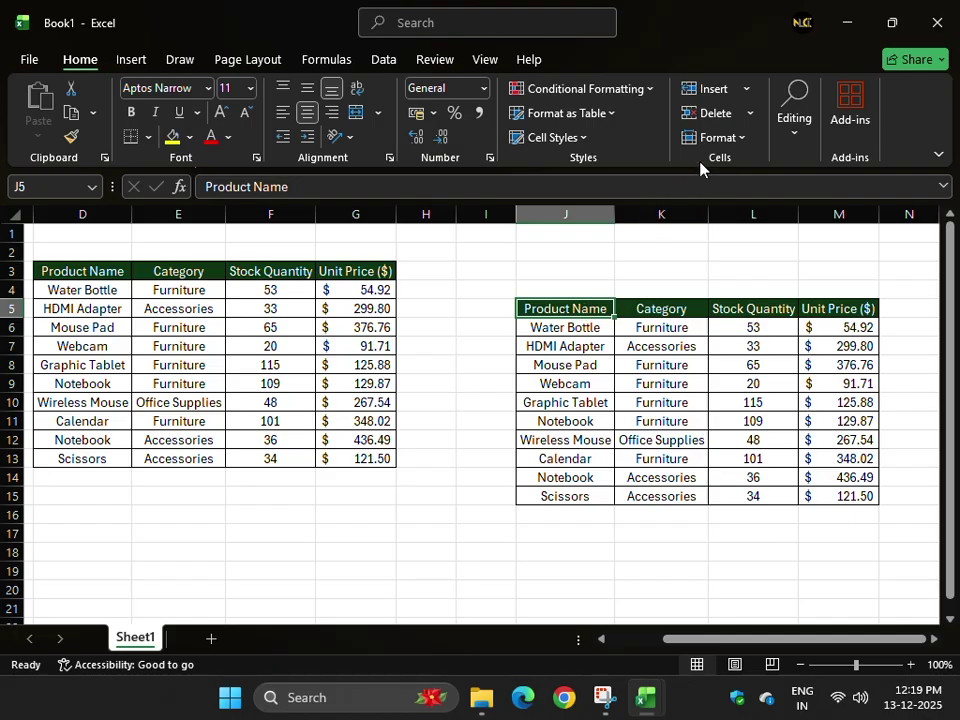
left_click(718, 137)
left_click(763, 247)
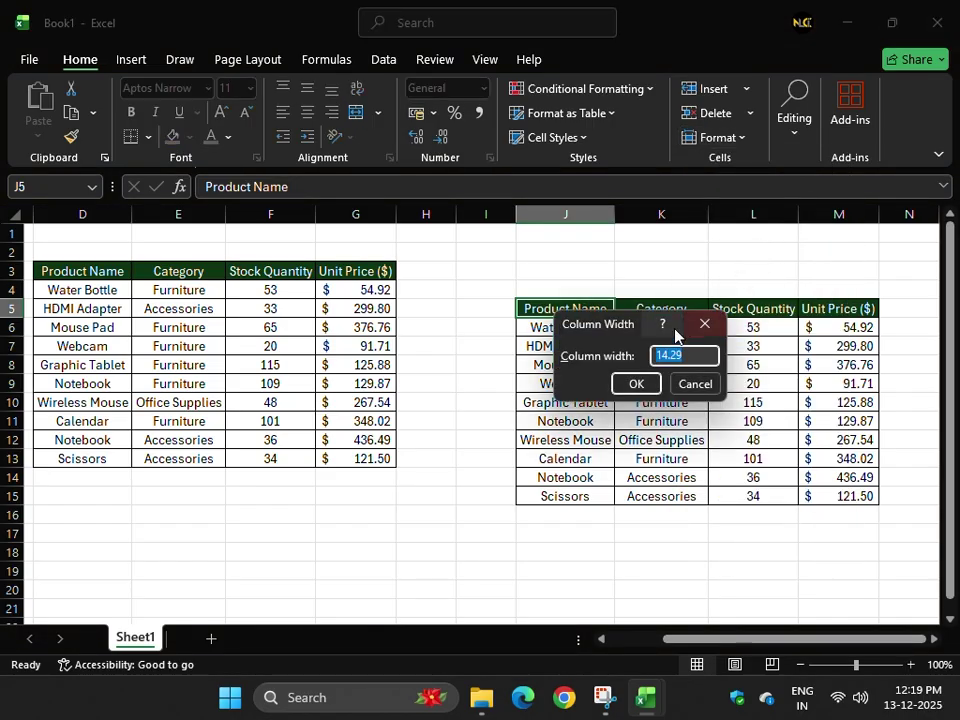
left_click(703, 382)
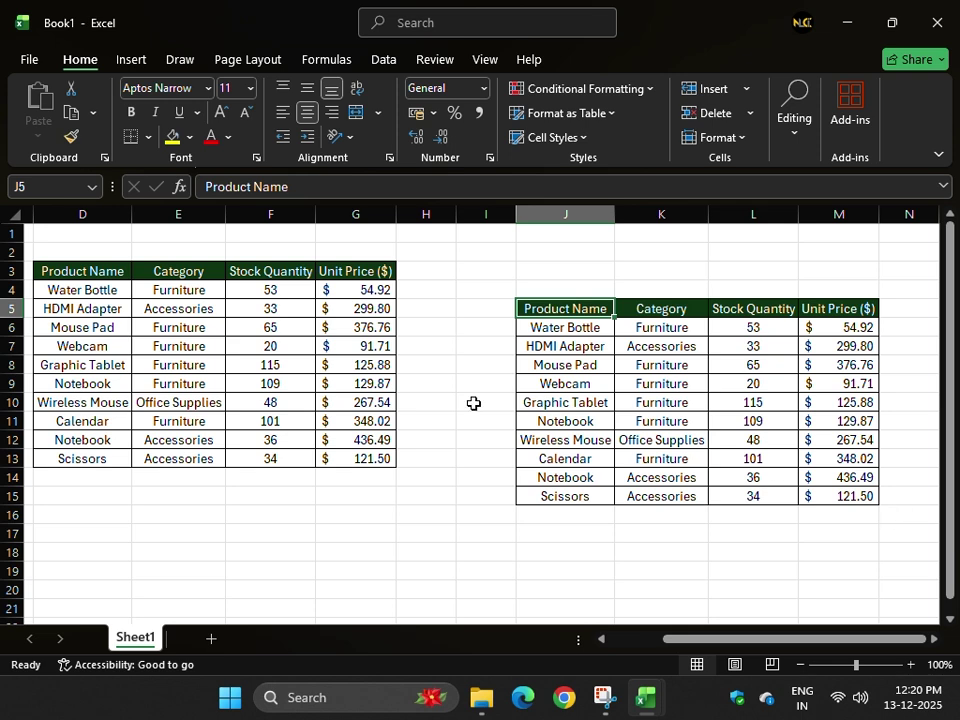
- Undo the Keep Source Column Widths paste and look up the Transpose paste option without applying it
key("ctrl+z")
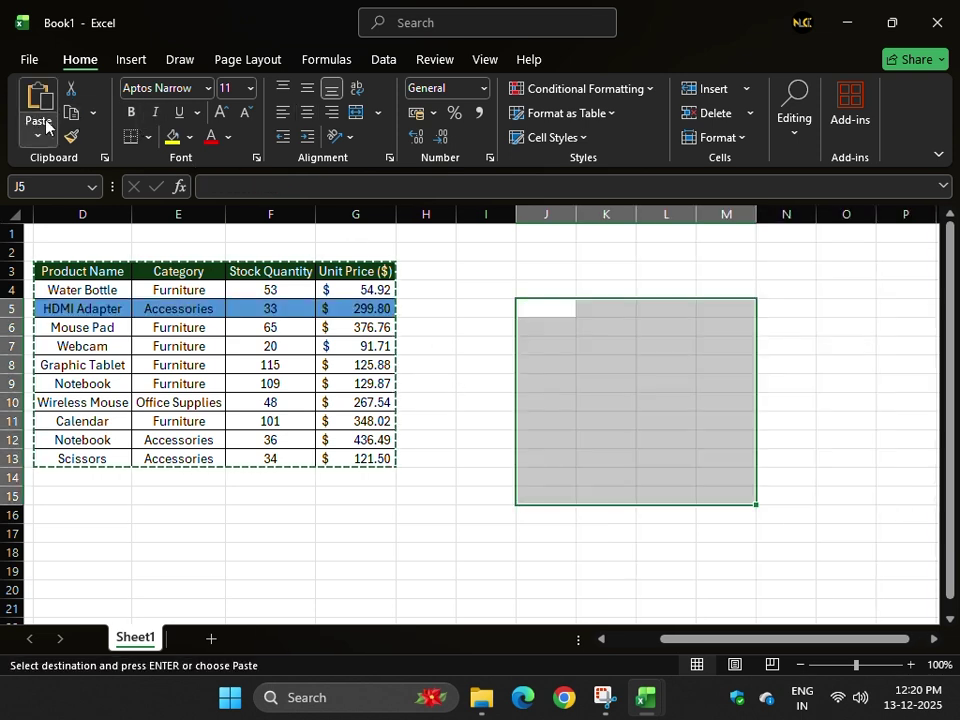
left_click(38, 136)
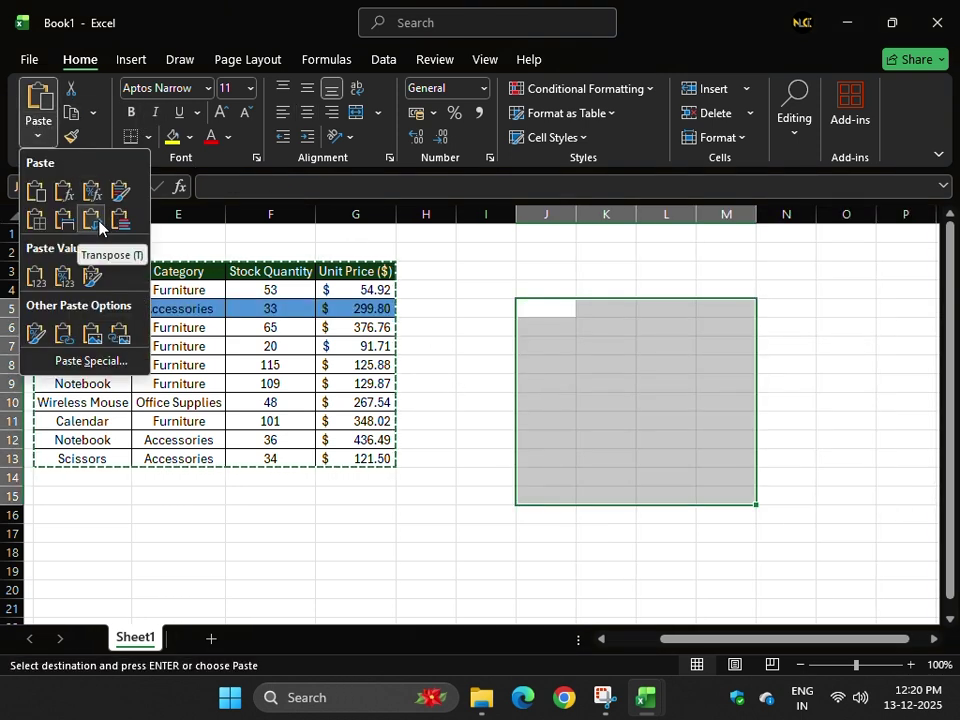
left_click(260, 387)
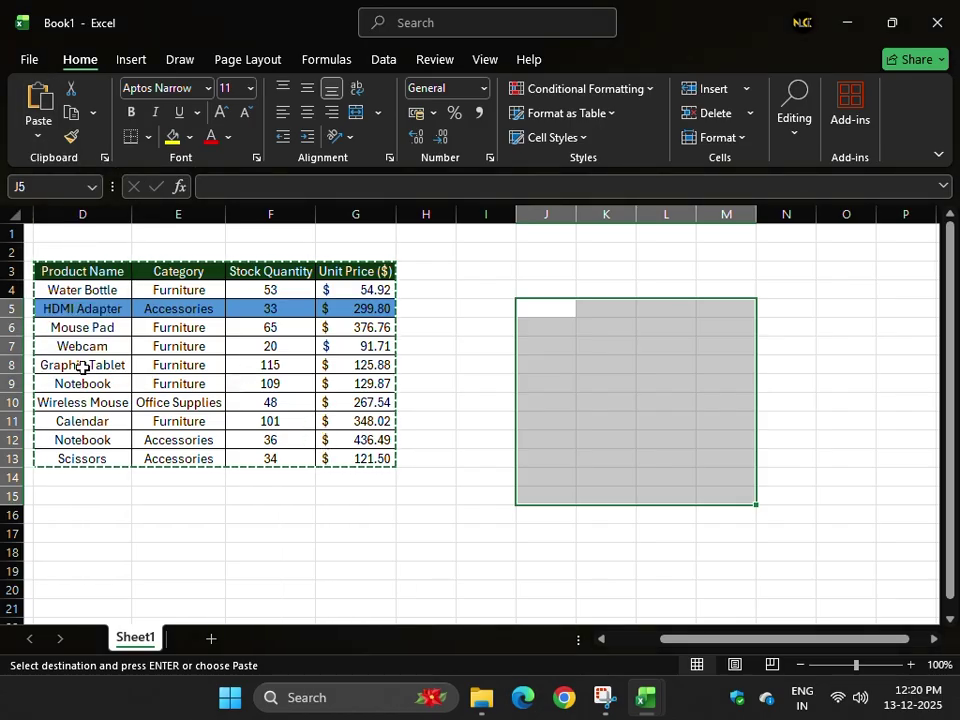
- Examine source column D and its header against the empty row 4 cells K4:P4 before transposing the table
left_click(84, 214)
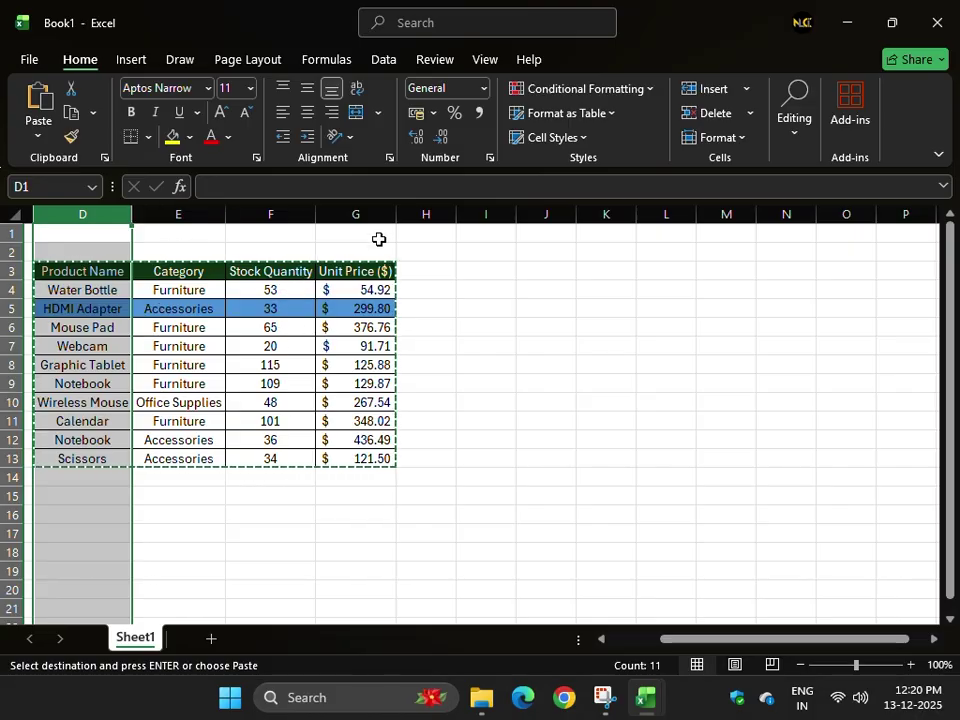
left_click(80, 282)
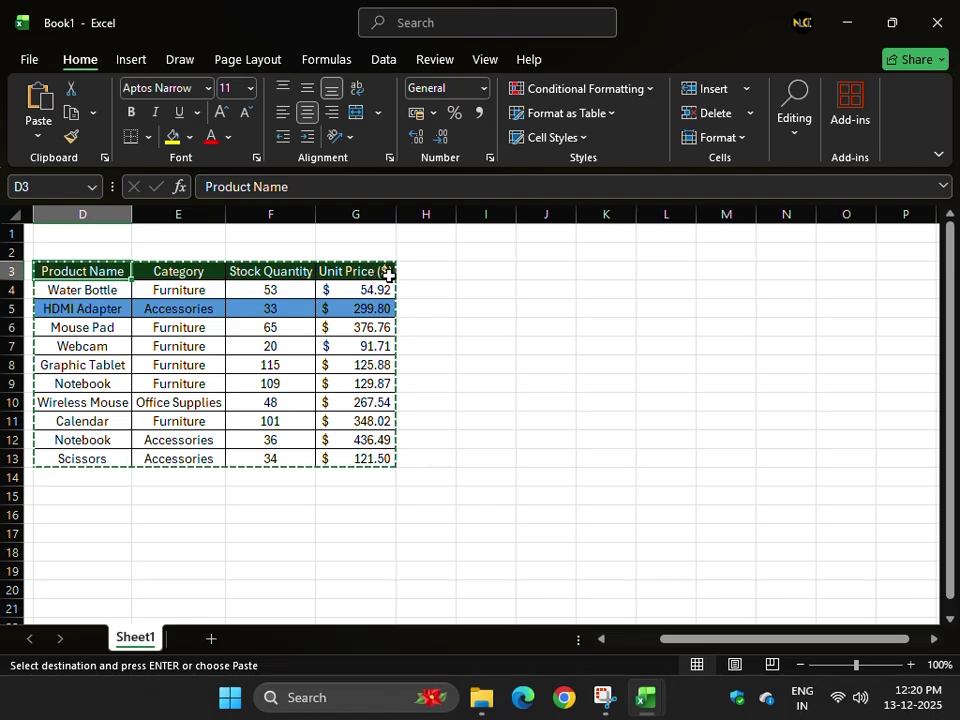
left_click(551, 289)
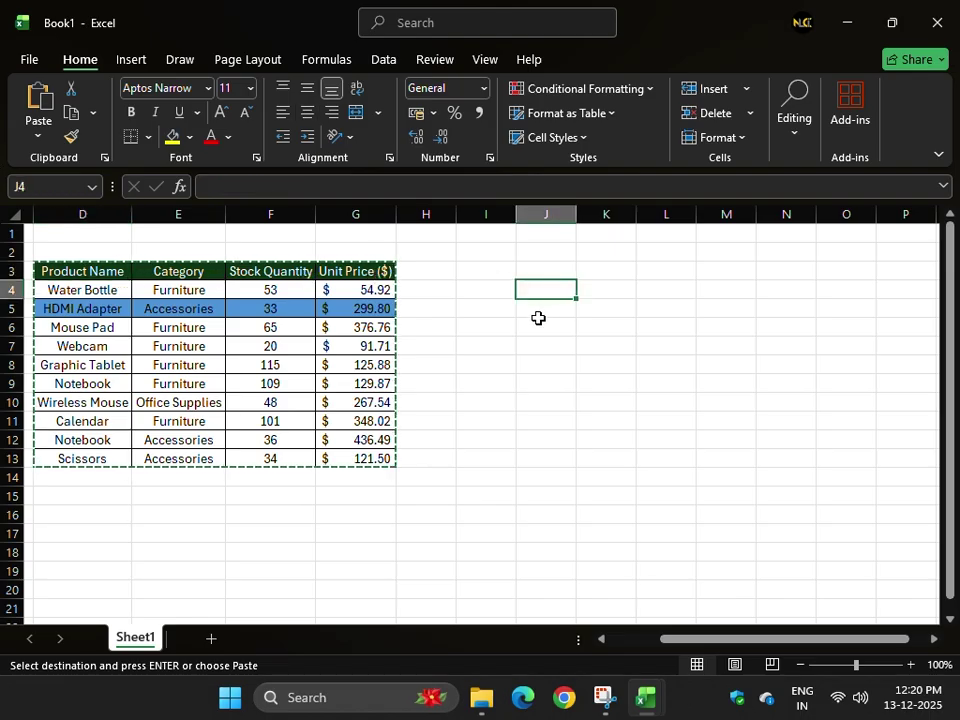
left_click_drag(622, 291, 931, 296)
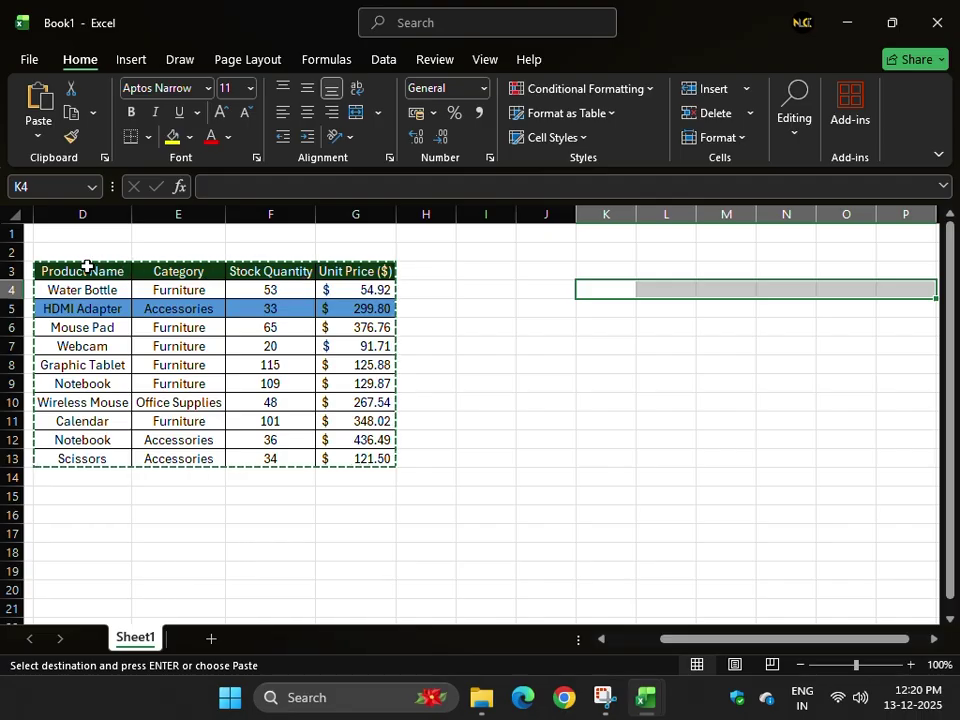
- Paste the copied product table at J4 using the Transpose option
left_click(563, 287)
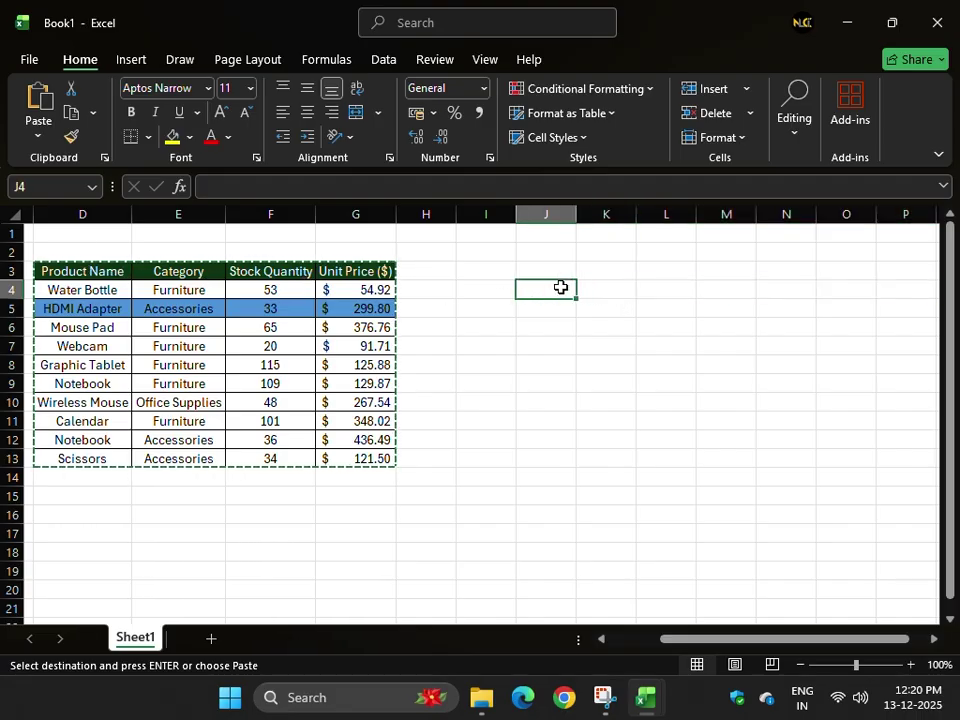
left_click(35, 138)
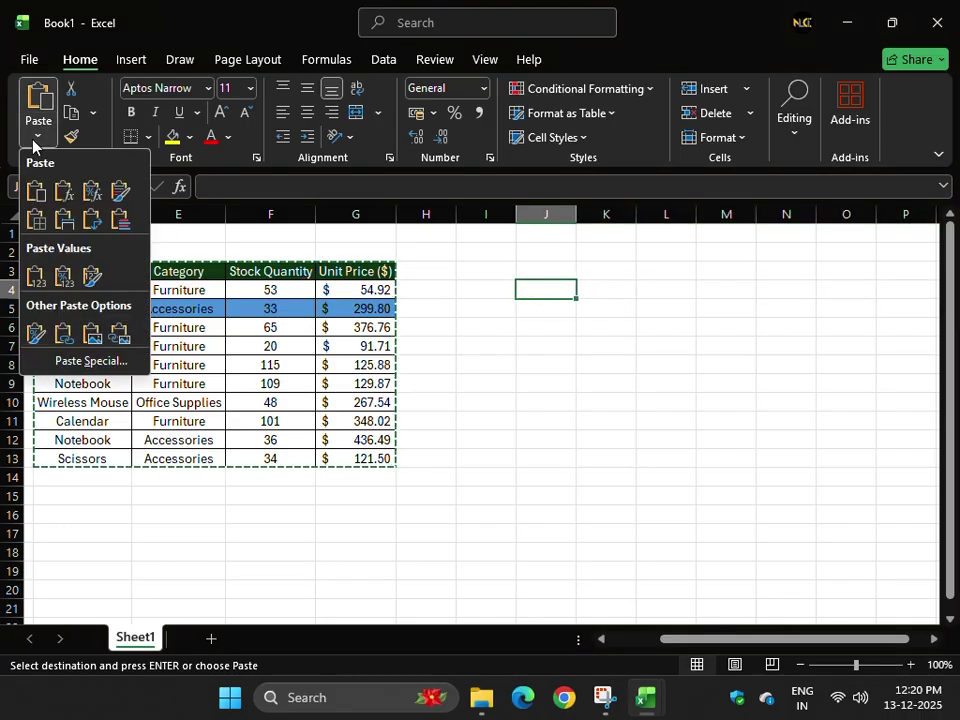
left_click(98, 228)
- Review the transposed table's product and category rows against the source, and undo the Transpose paste
left_click(555, 490)
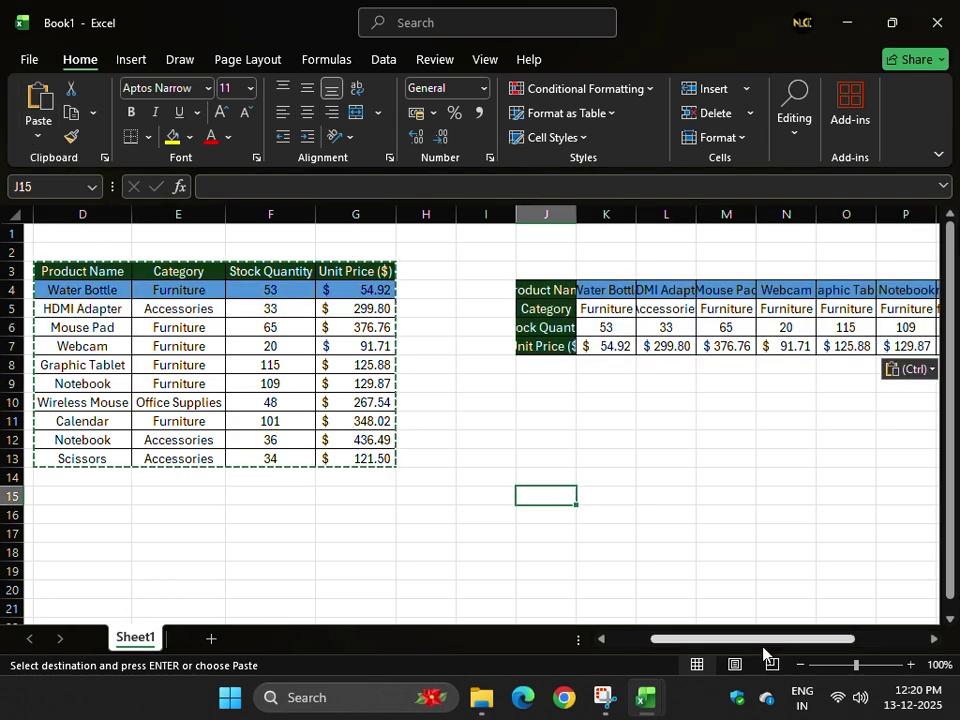
left_click_drag(763, 648, 842, 652)
left_click(247, 289)
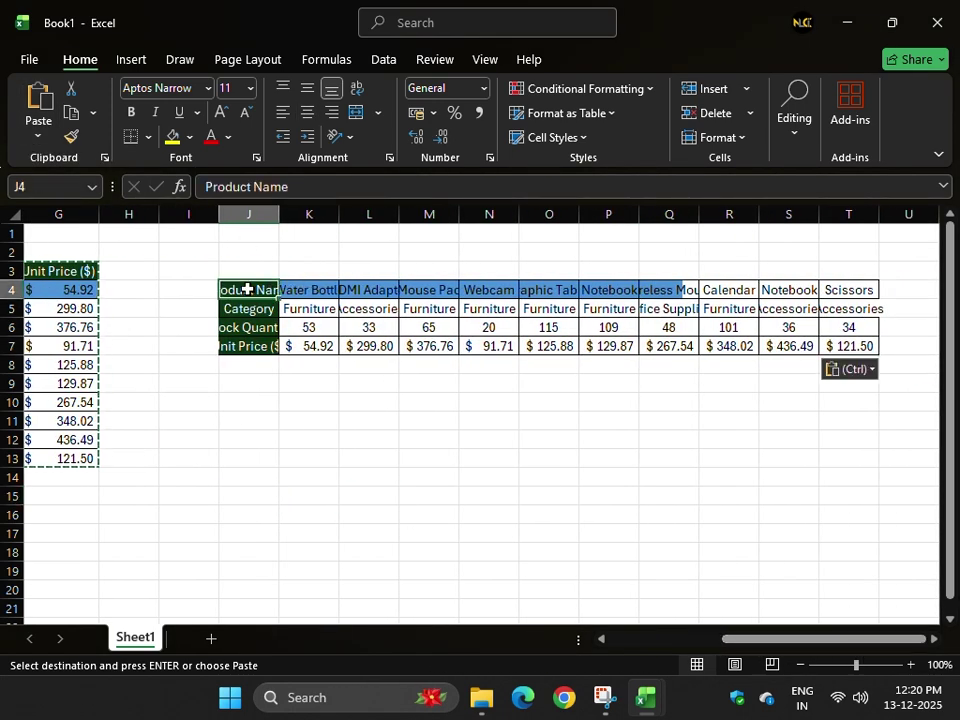
left_click_drag(300, 289, 855, 309)
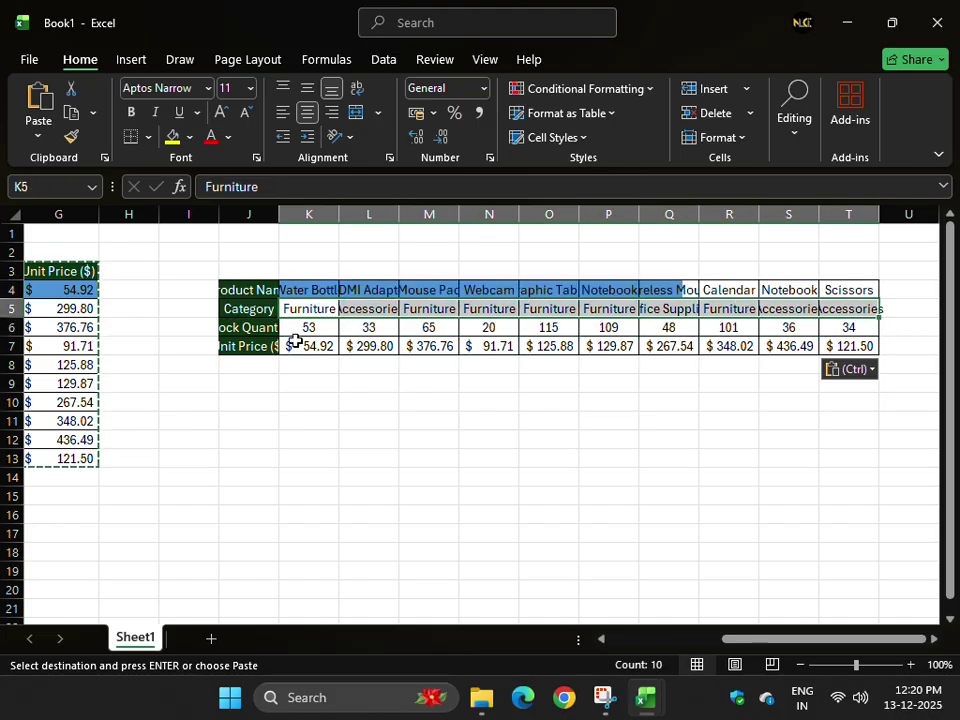
left_click_drag(730, 639, 604, 619)
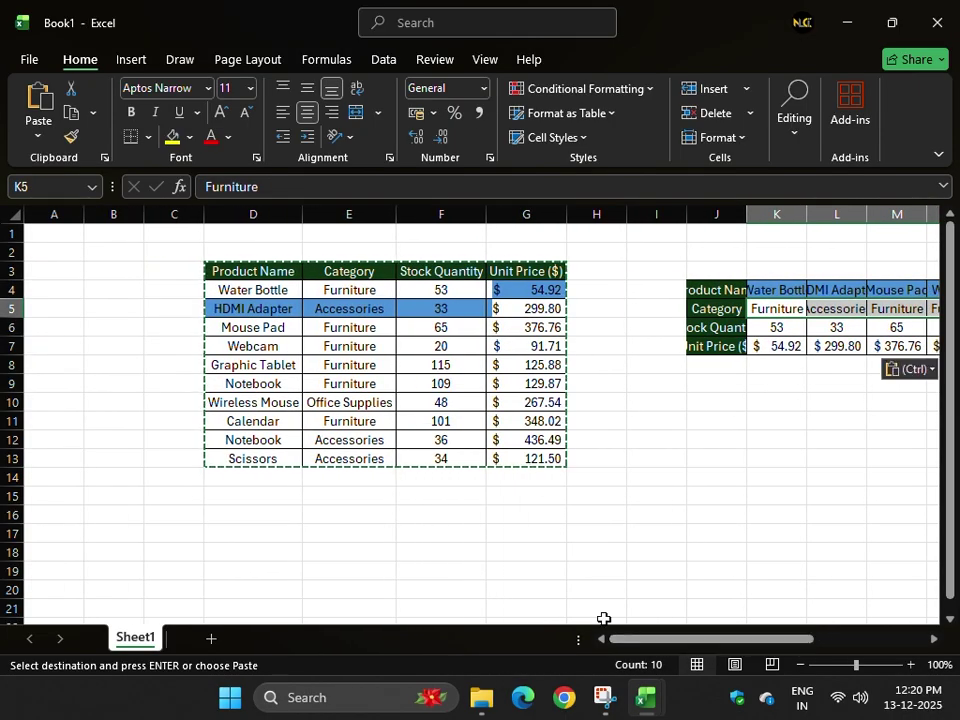
key("ctrl+z")
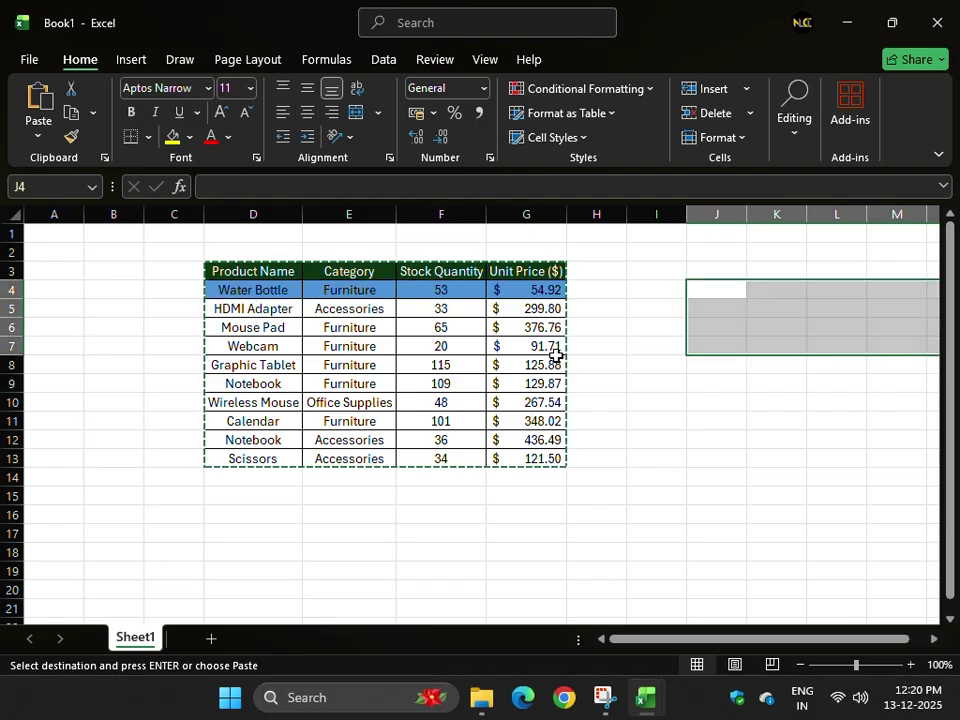
- Select cell J5 and look up the Merge Conditional Formatting paste option without applying it
left_click(38, 134)
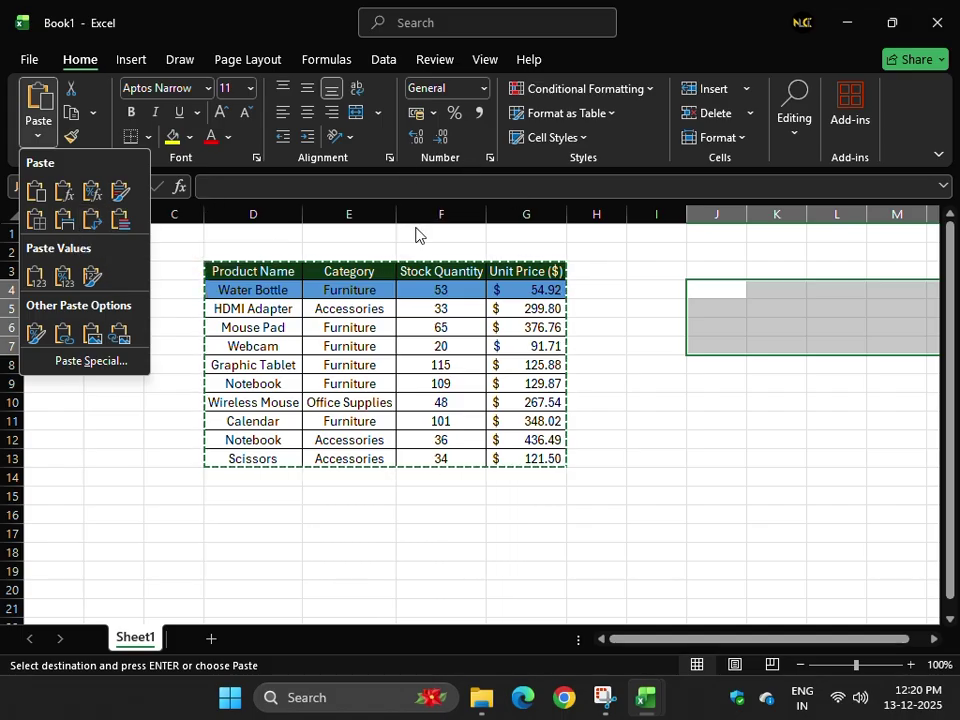
left_click(228, 275)
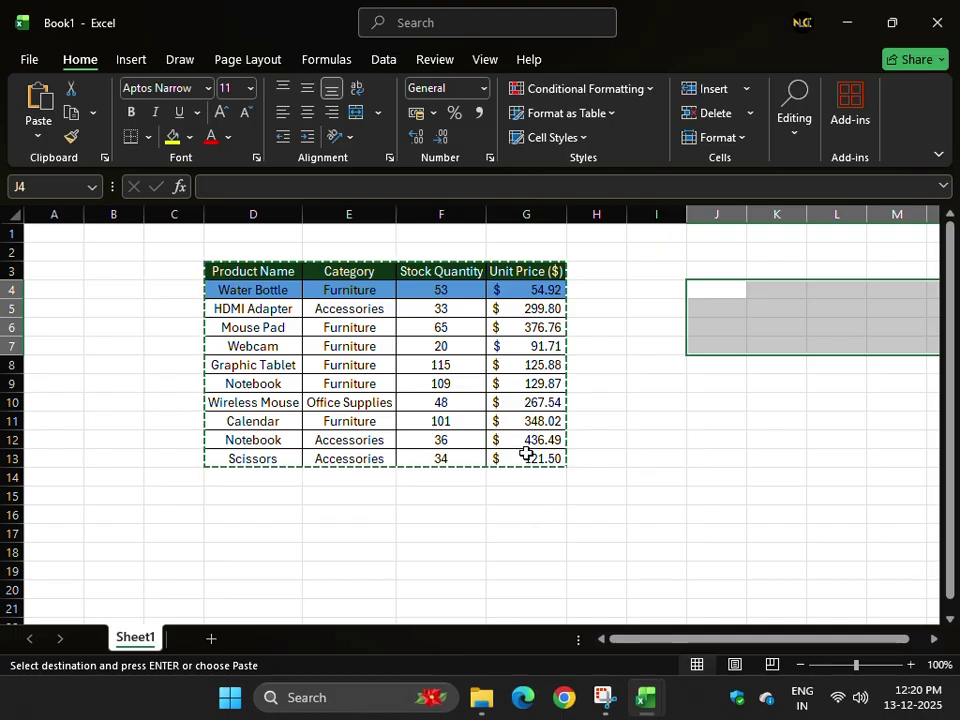
left_click(699, 309)
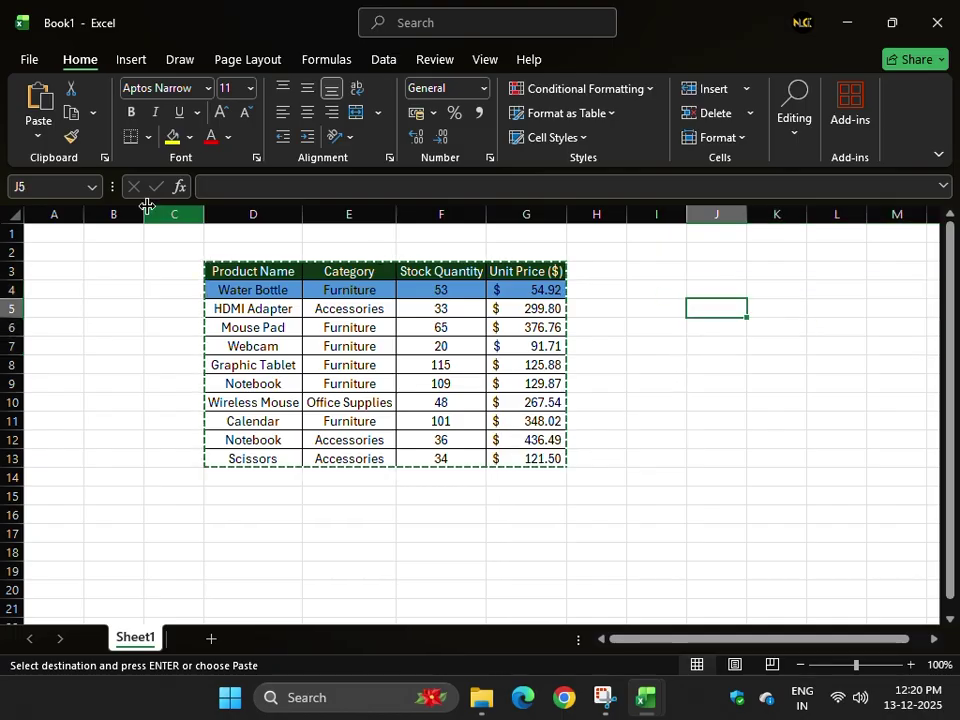
left_click(30, 140)
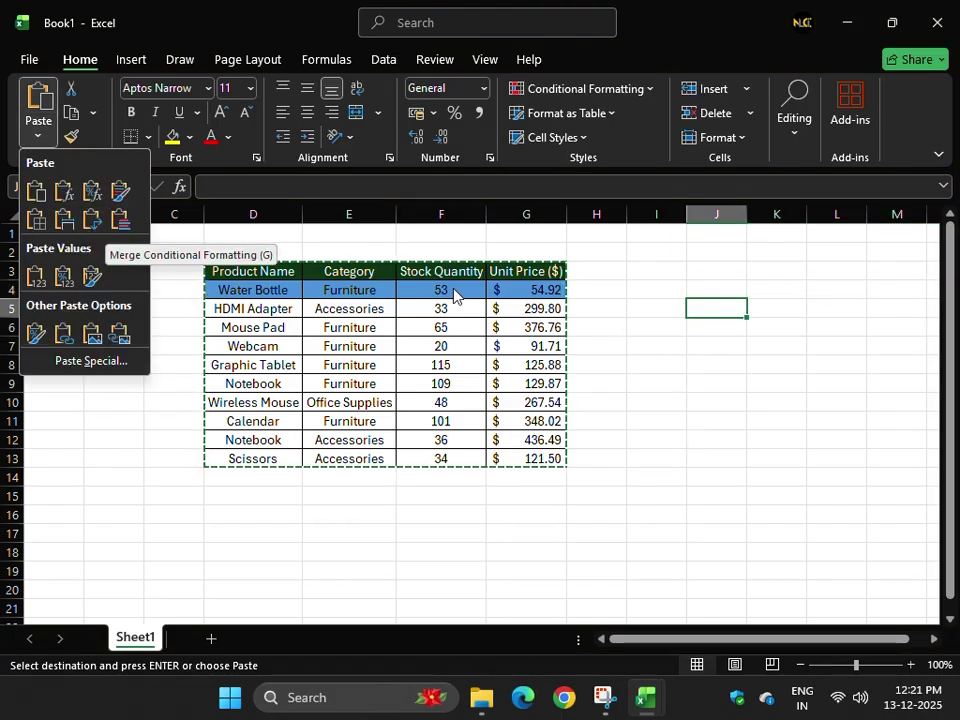
left_click(720, 313)
- Look through the Paste Special choices offered for cell J5 without applying any of them
right_click(722, 309)
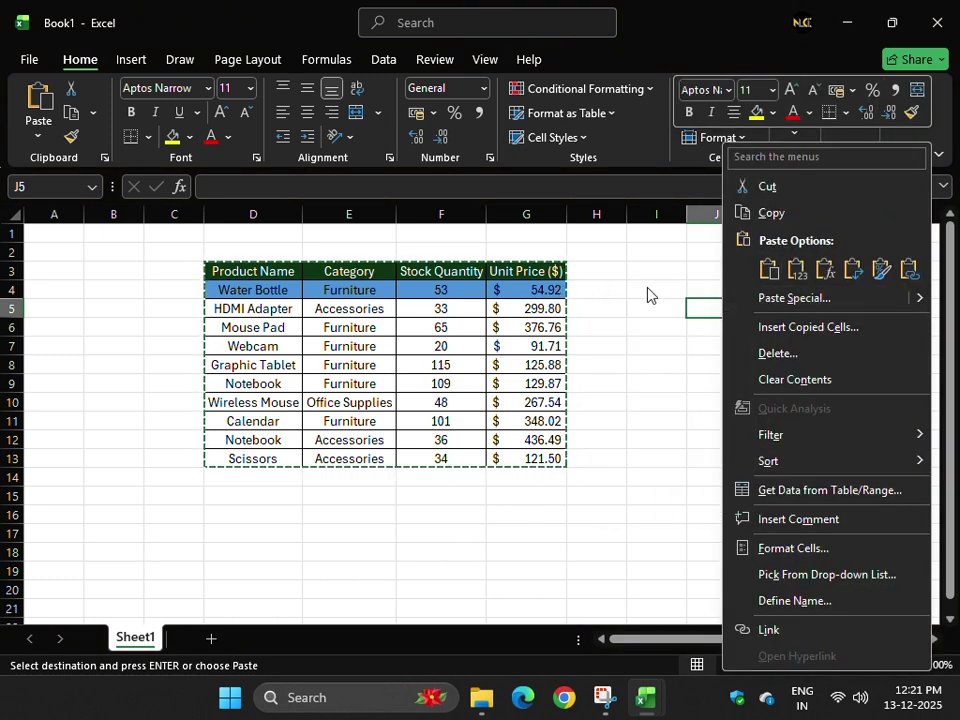
left_click(712, 313)
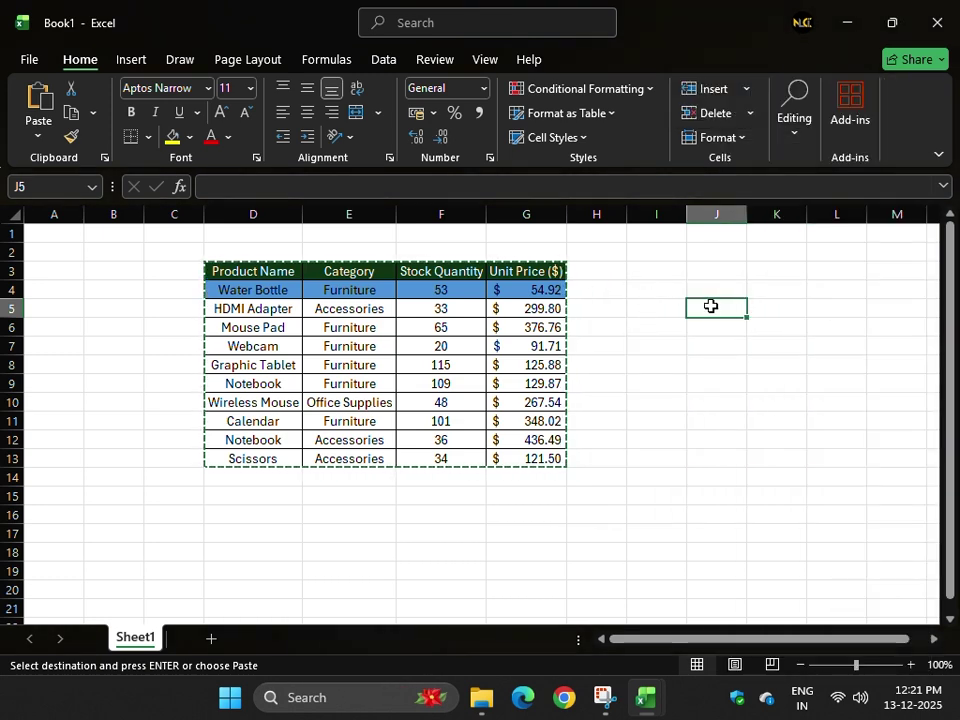
left_click(35, 138)
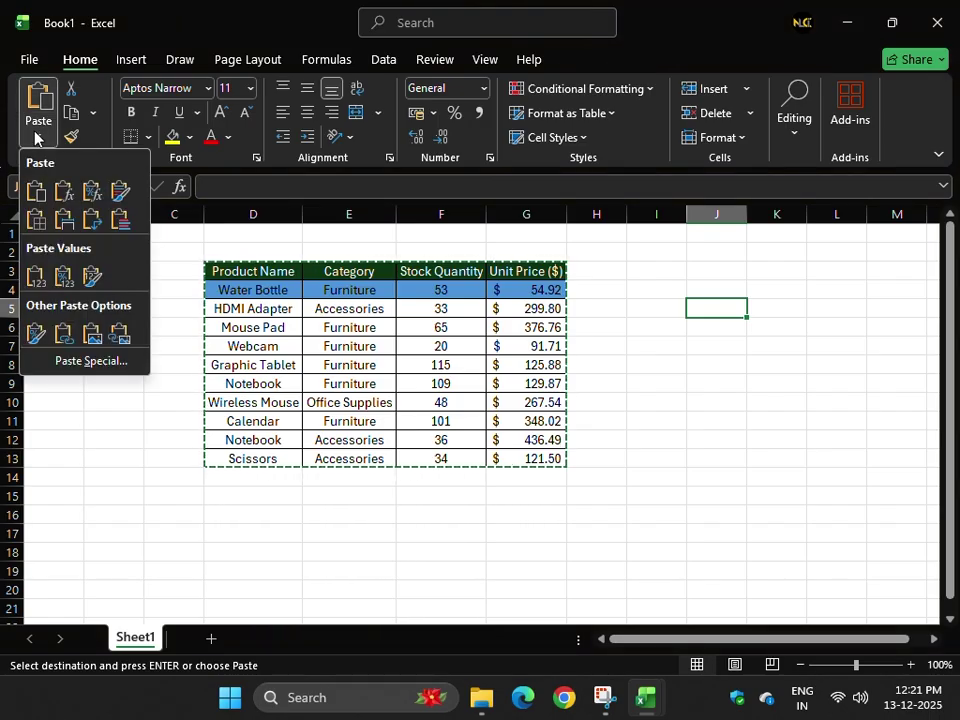
left_click(37, 139)
right_click(720, 314)
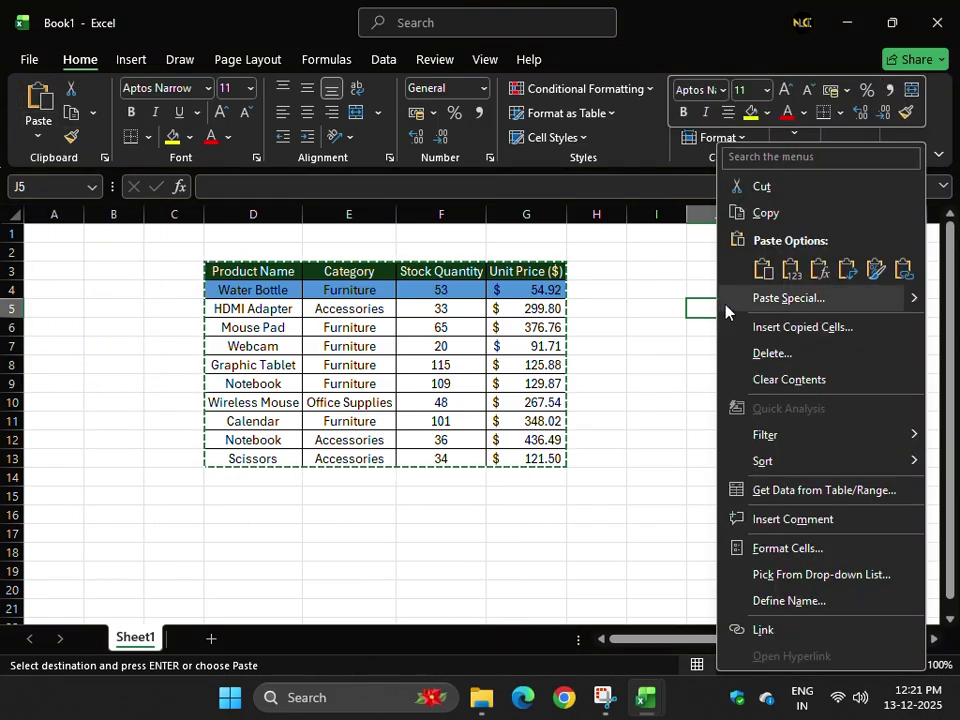
mouse_move(917, 306)
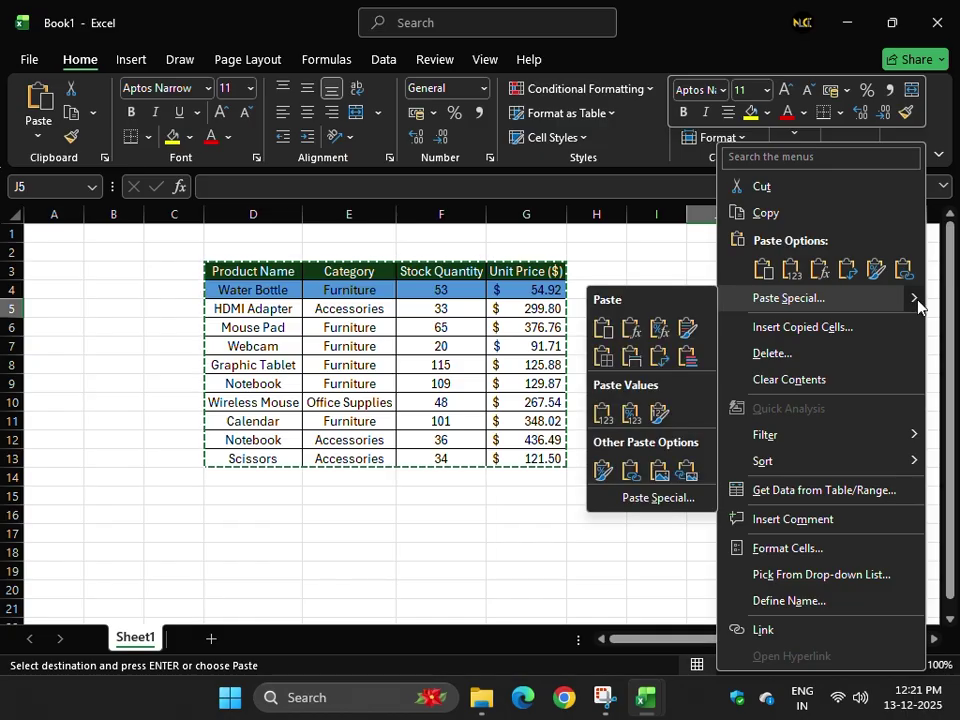
left_click(58, 307)
- Try the Merge Conditional Formatting paste option at J5, check the pasted table, and undo it
left_click(38, 137)
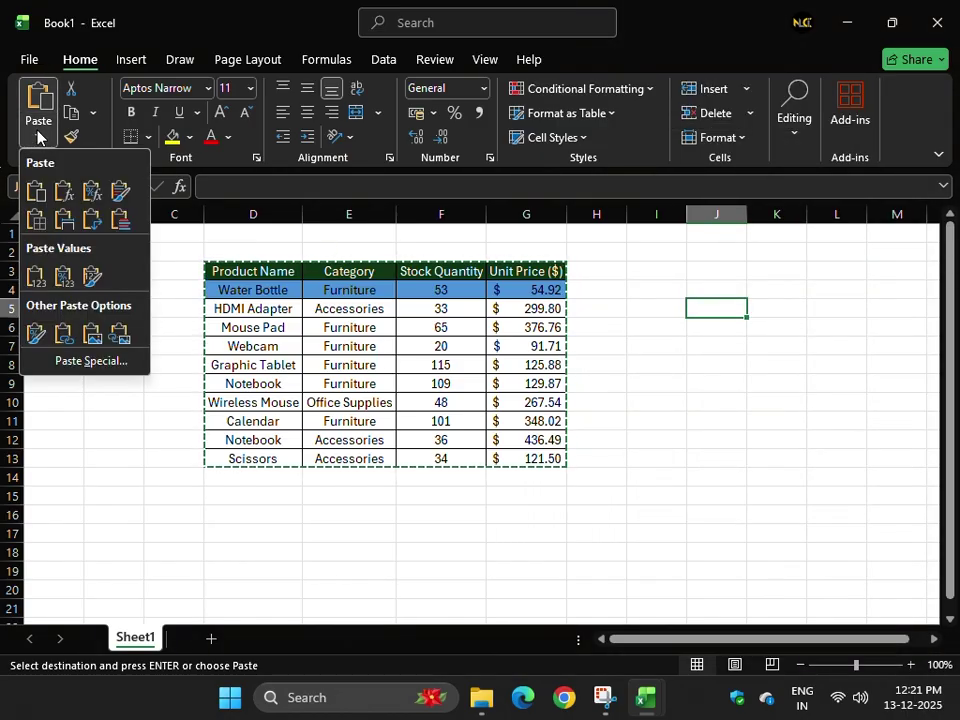
left_click(121, 220)
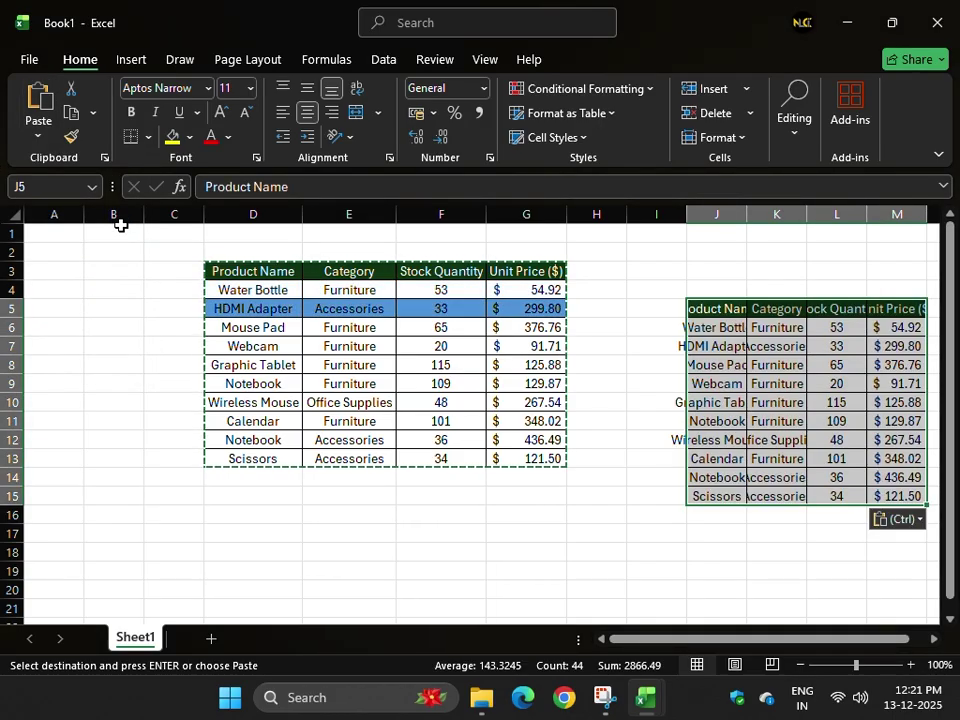
left_click(782, 362)
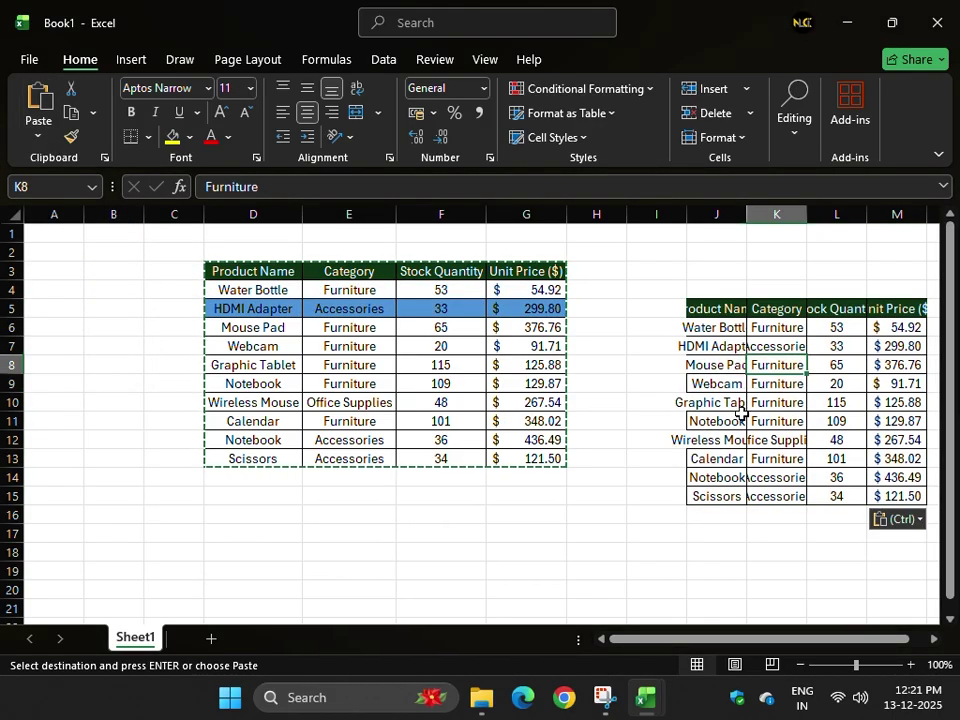
left_click_drag(698, 640, 789, 660)
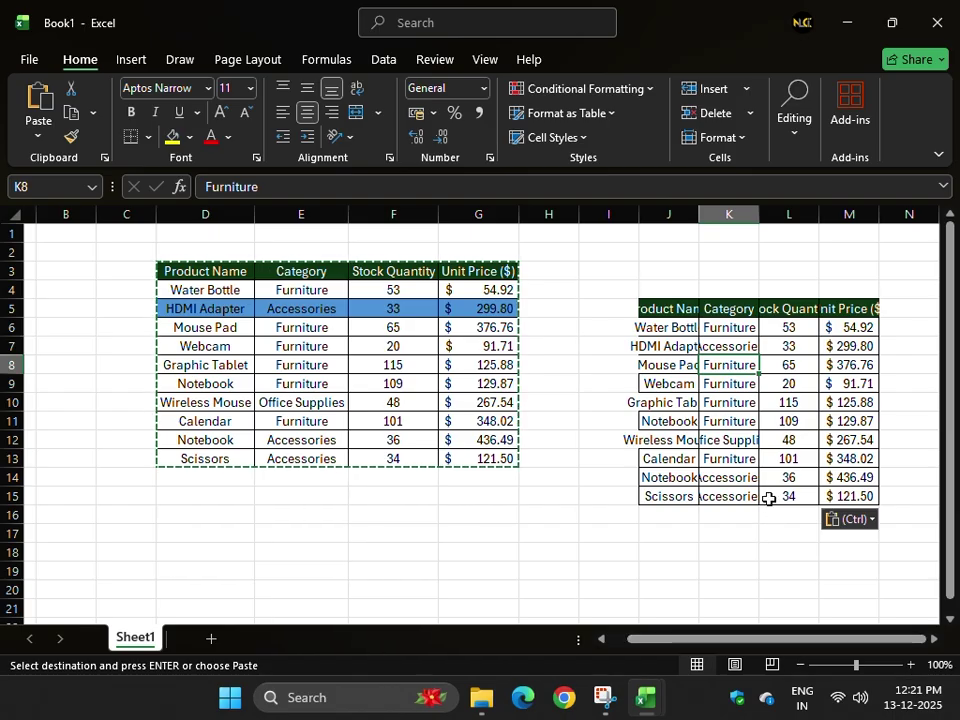
key("ctrl+z")
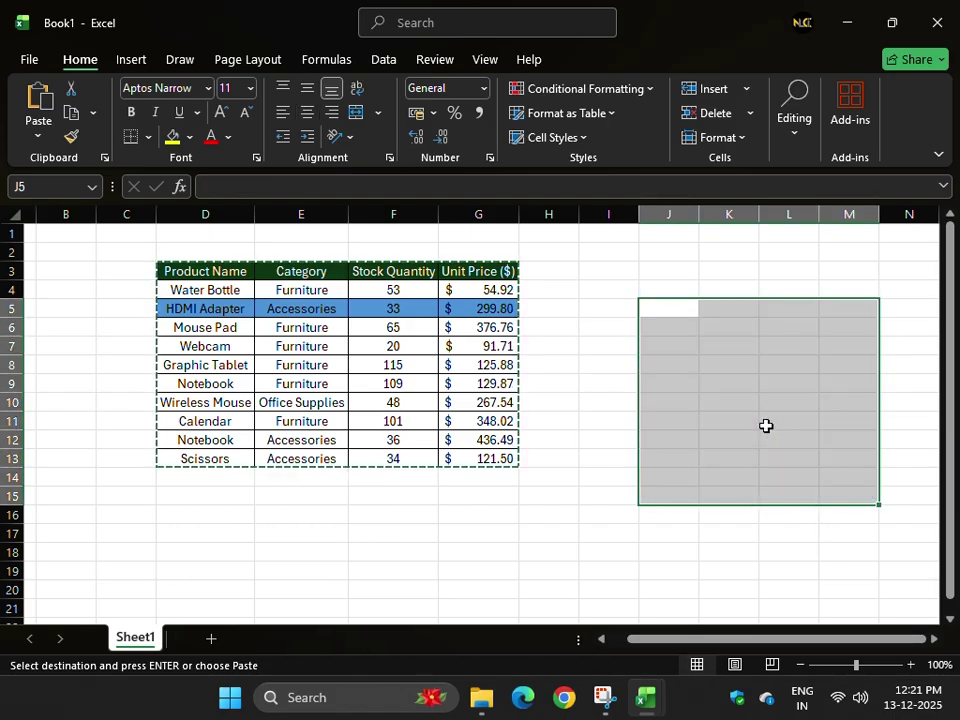
- Try pasting only the table's values at J5, compare them with source cells D4:G13, and undo the paste
left_click(37, 134)
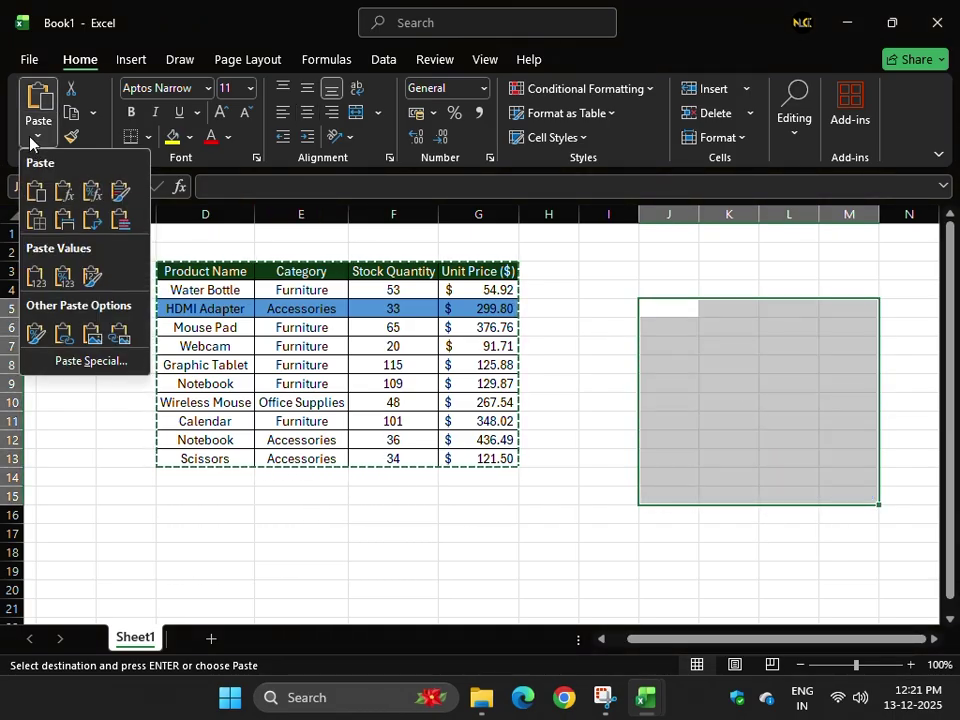
left_click(37, 280)
left_click(626, 342)
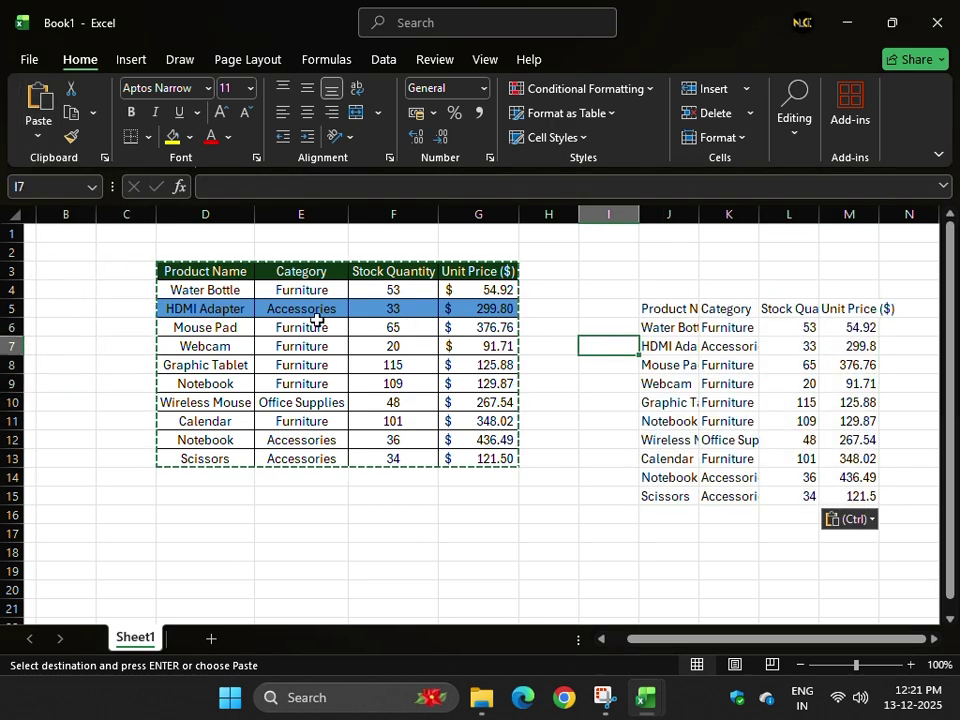
left_click_drag(159, 287, 500, 458)
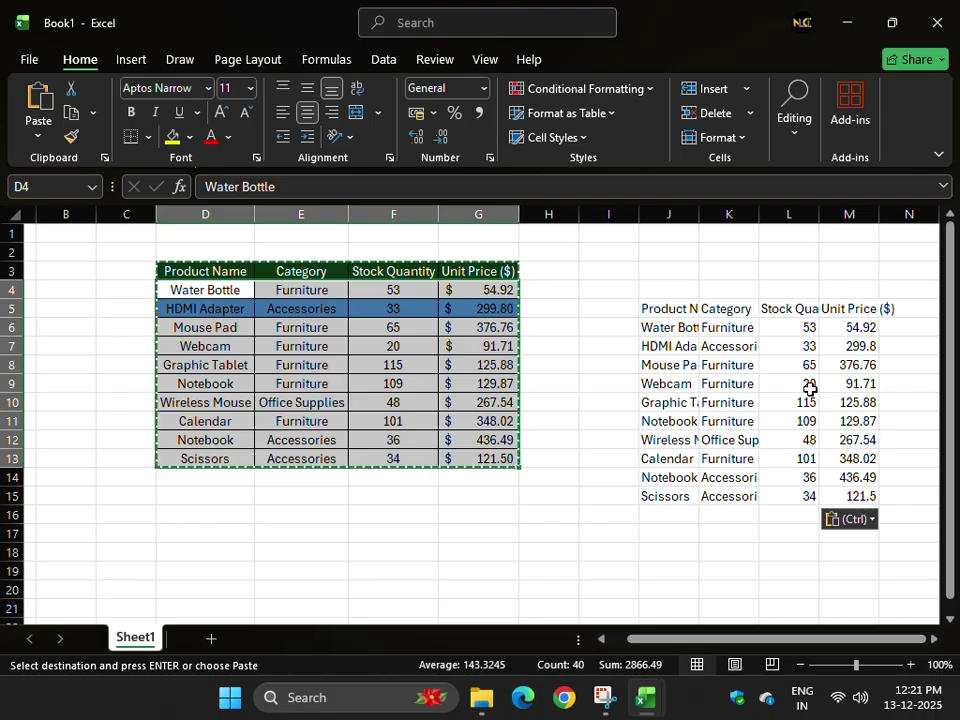
key("ctrl+z")
- Try the Values & Number Formatting paste at J5, check the unit prices in M6:M15, and undo it
left_click(38, 135)
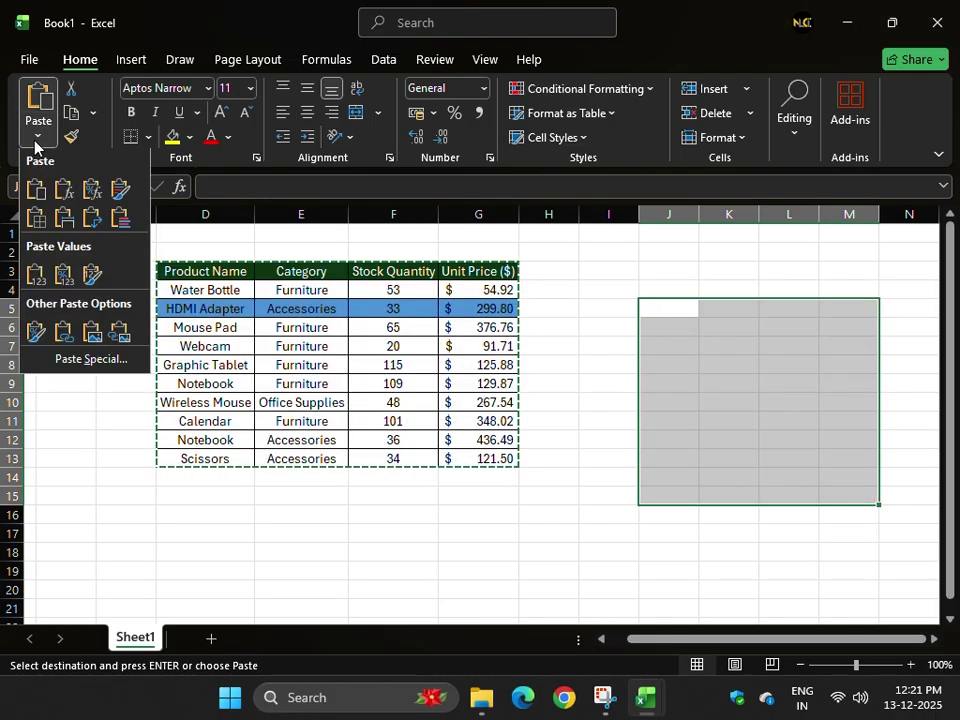
left_click(72, 281)
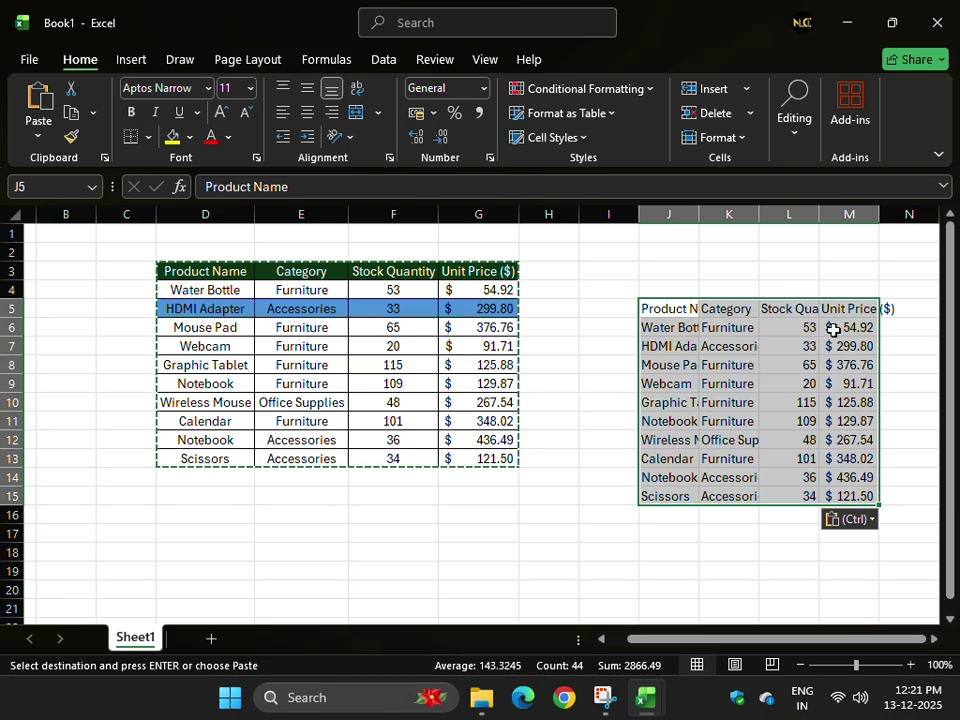
left_click_drag(836, 328, 855, 496)
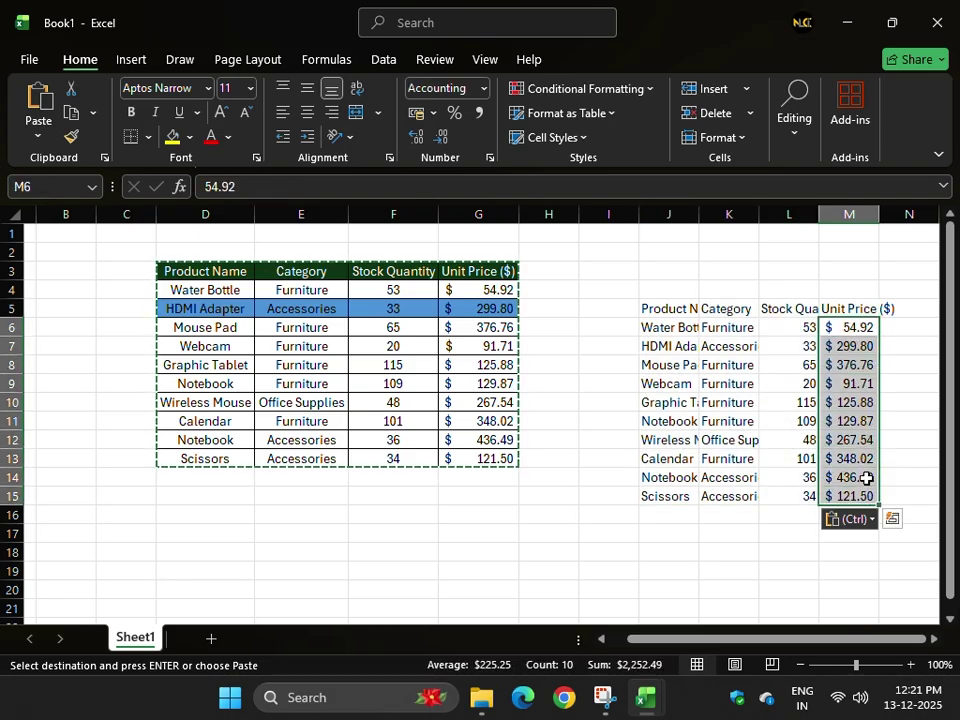
key("ctrl+z")
- Try the Values & Source Formatting paste option at J5 and undo it
left_click(30, 138)
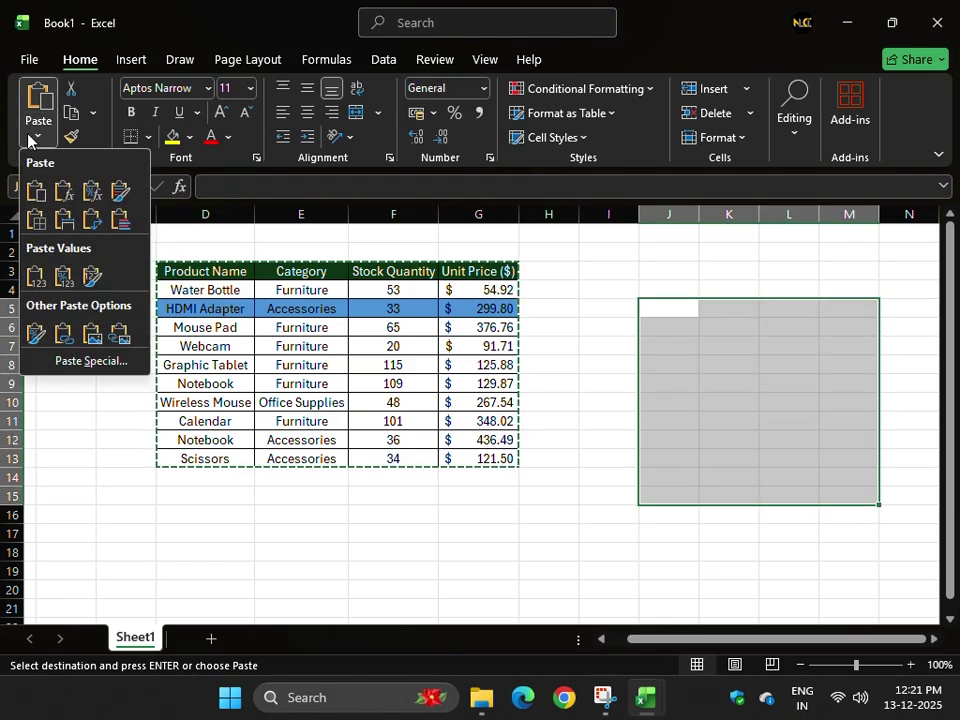
left_click(93, 277)
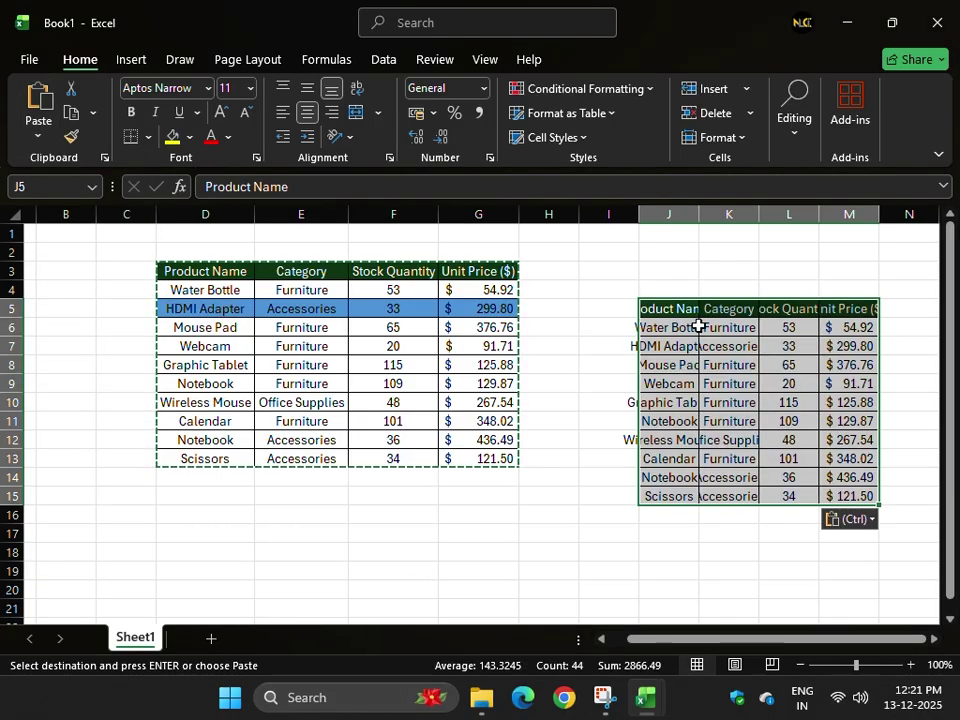
key("Escape")
key("ctrl+z")
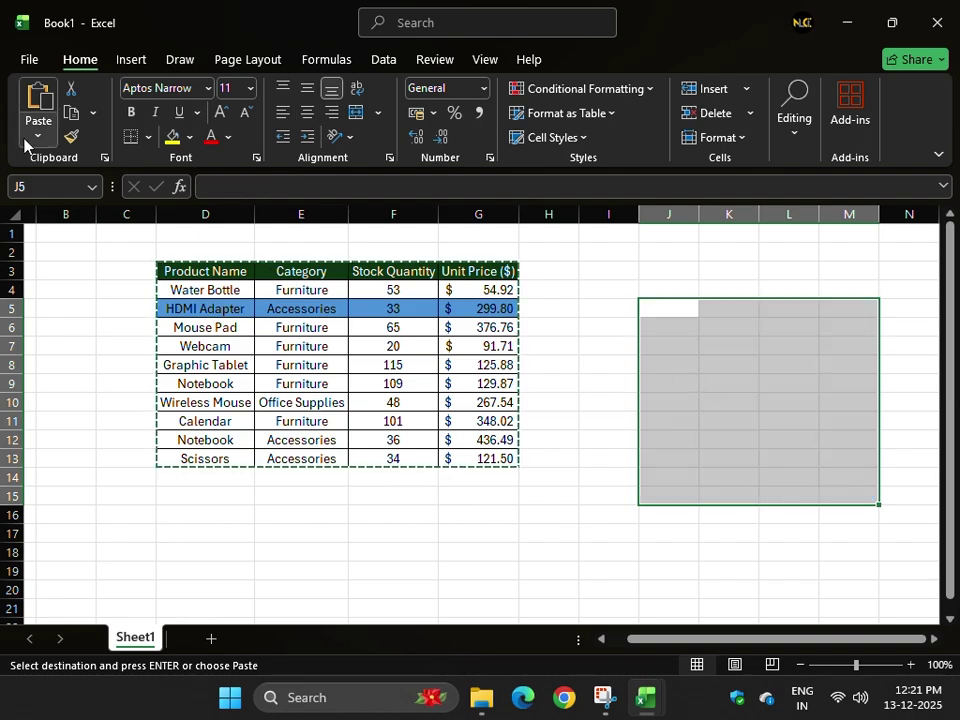
- Try pasting only the table's formatting at J5 and undo it
left_click(38, 136)
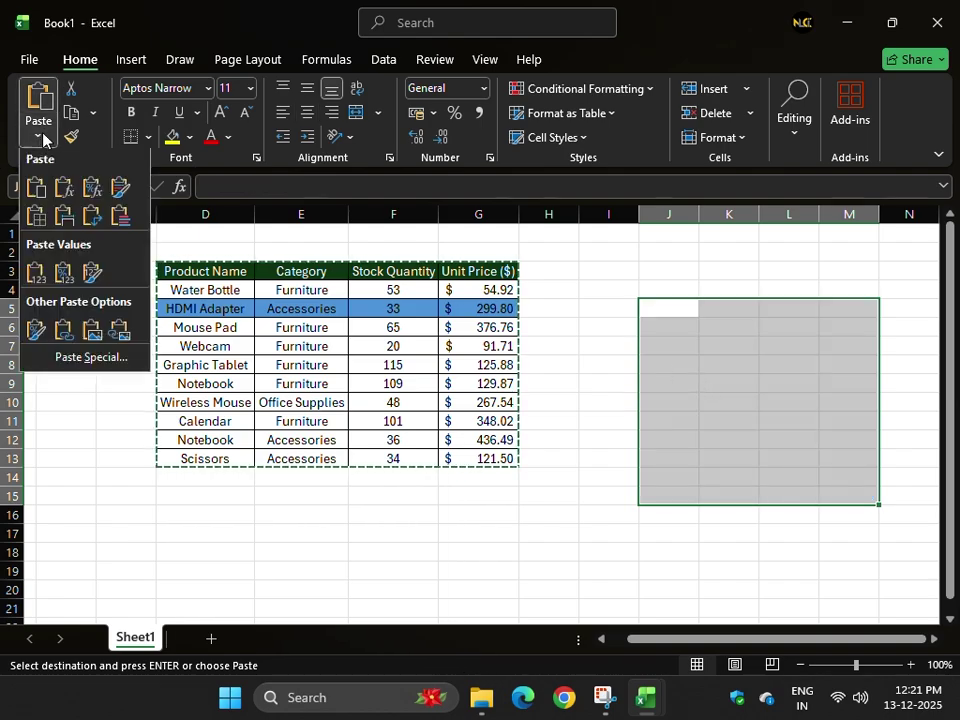
left_click(39, 336)
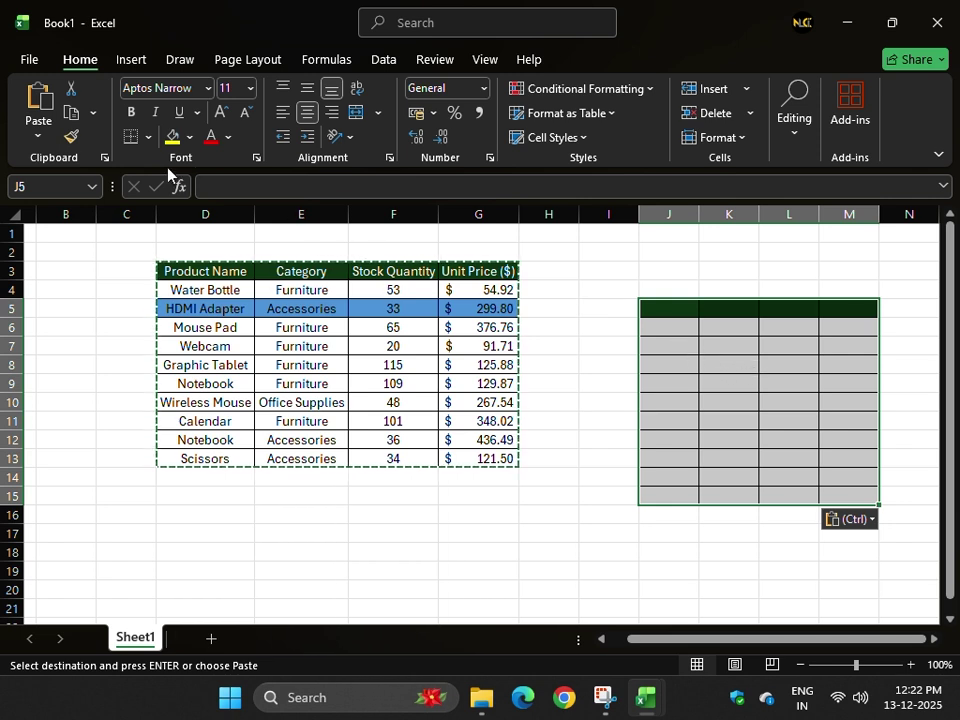
key("ctrl+z")
- Paste the copied table at J5 as links to the source cells and select the pasted range J5:M15
left_click(37, 136)
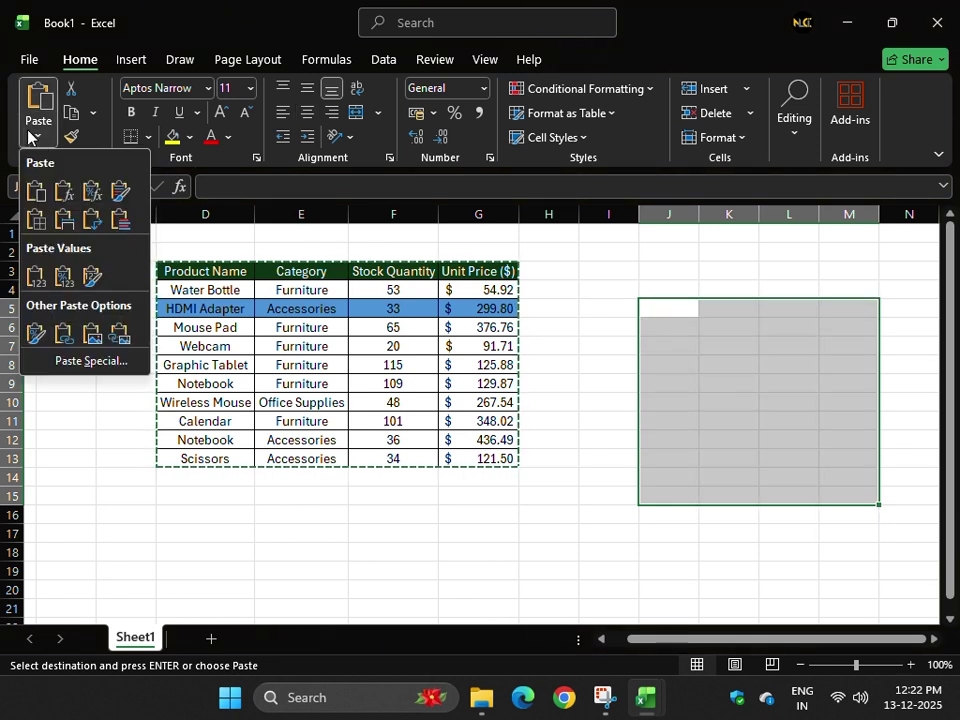
left_click(65, 335)
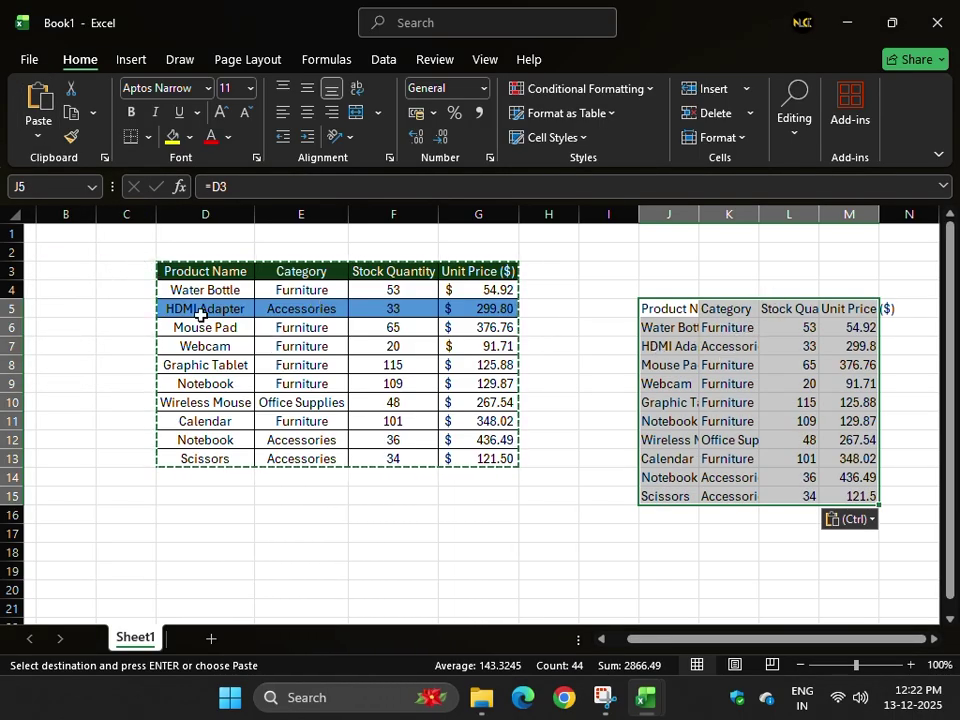
left_click_drag(688, 308, 849, 503)
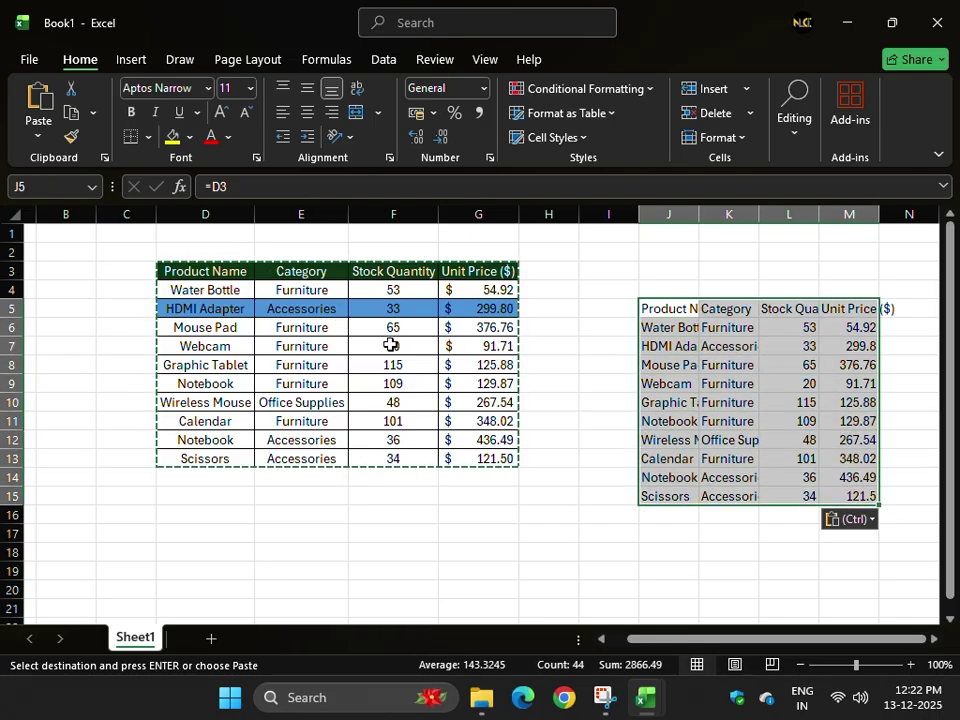
- Test the links by changing E4 to Electronics and checking K6, and undo both the edit and the linked paste
left_click(295, 291)
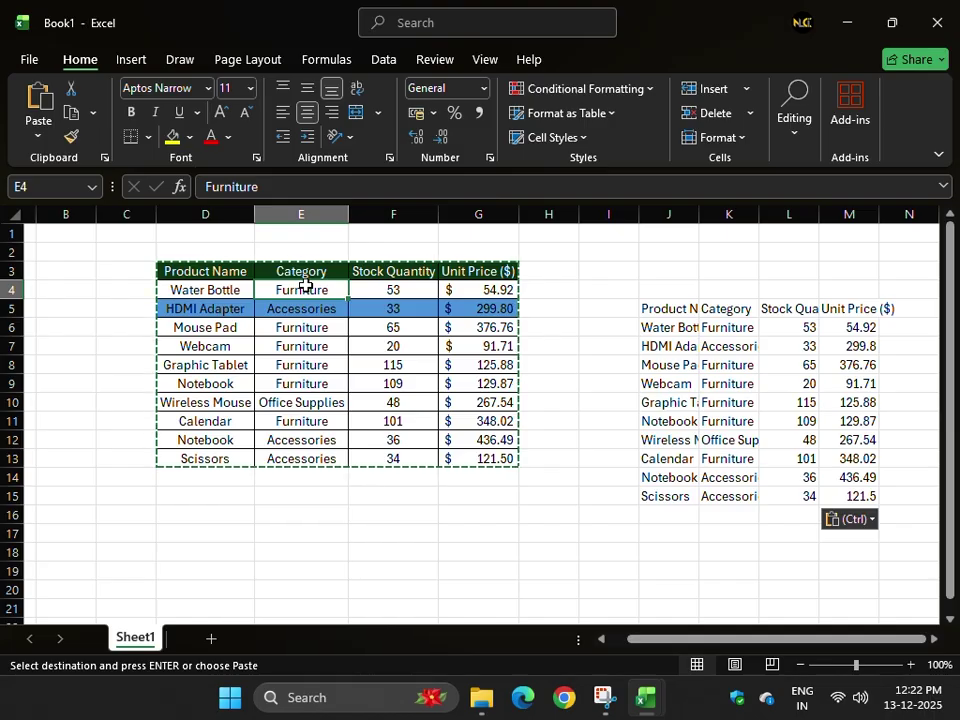
type("Elect")
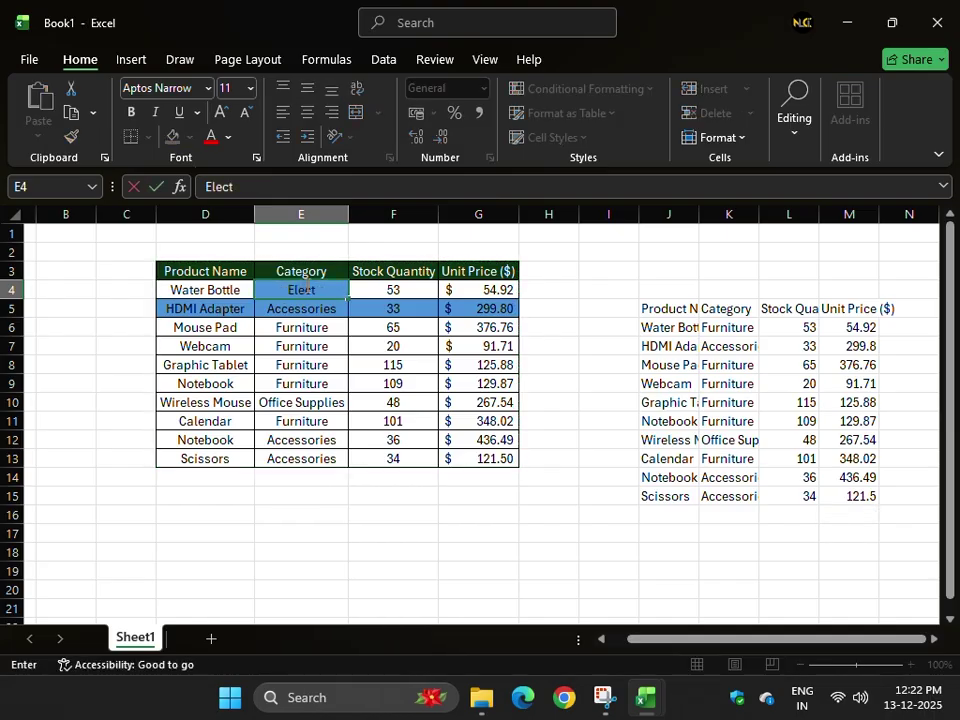
type("ronics")
key("Return")
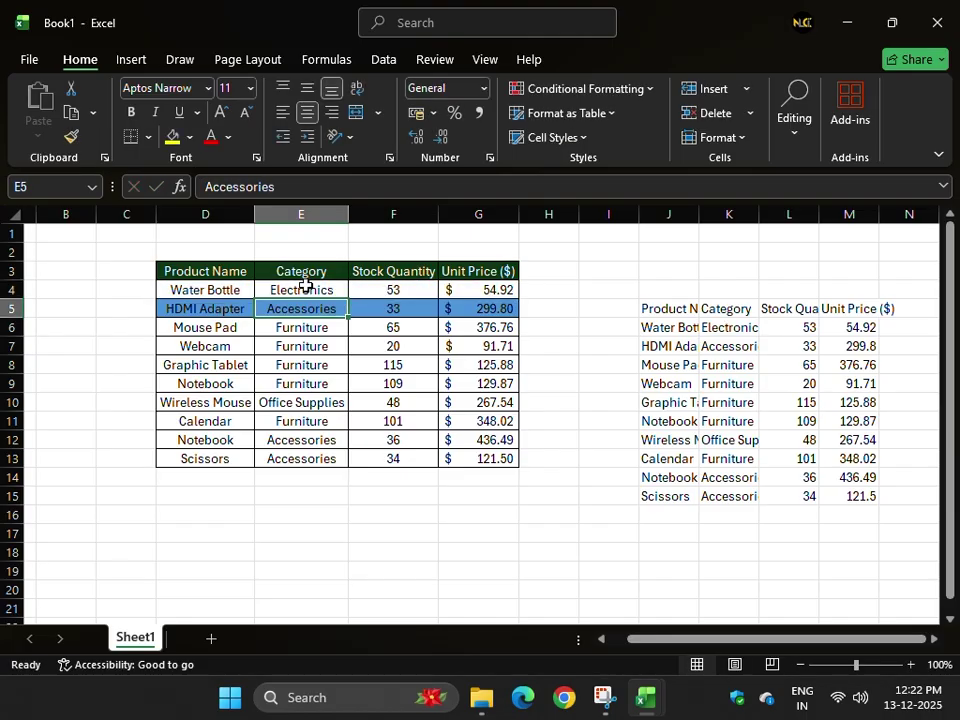
left_click(714, 326)
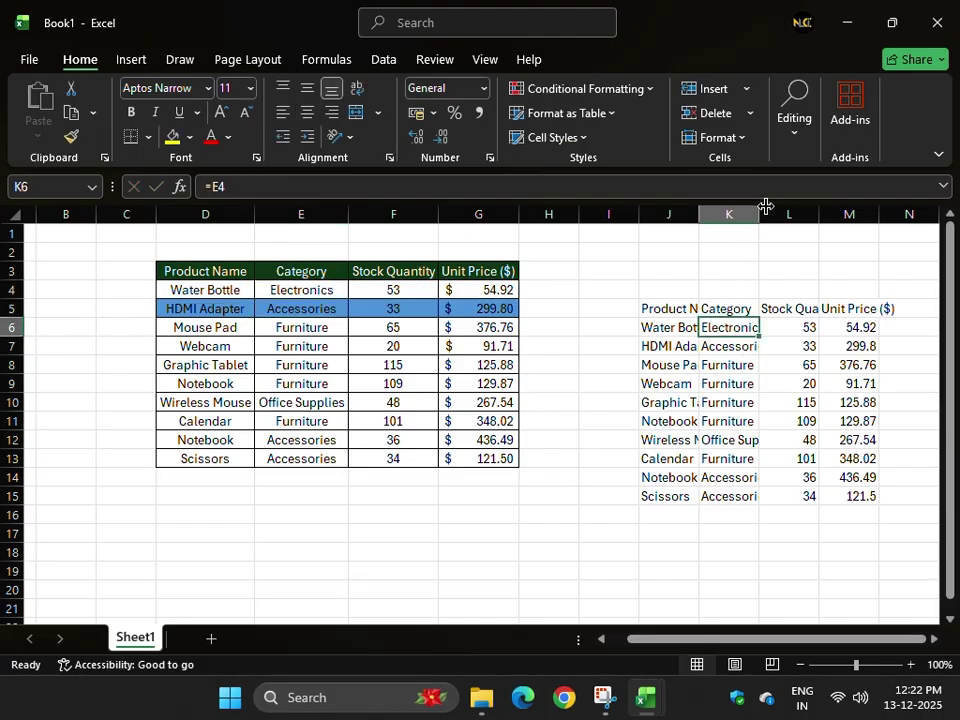
left_click_drag(765, 207, 782, 214)
key("ctrl+z")
key("ctrl+z")
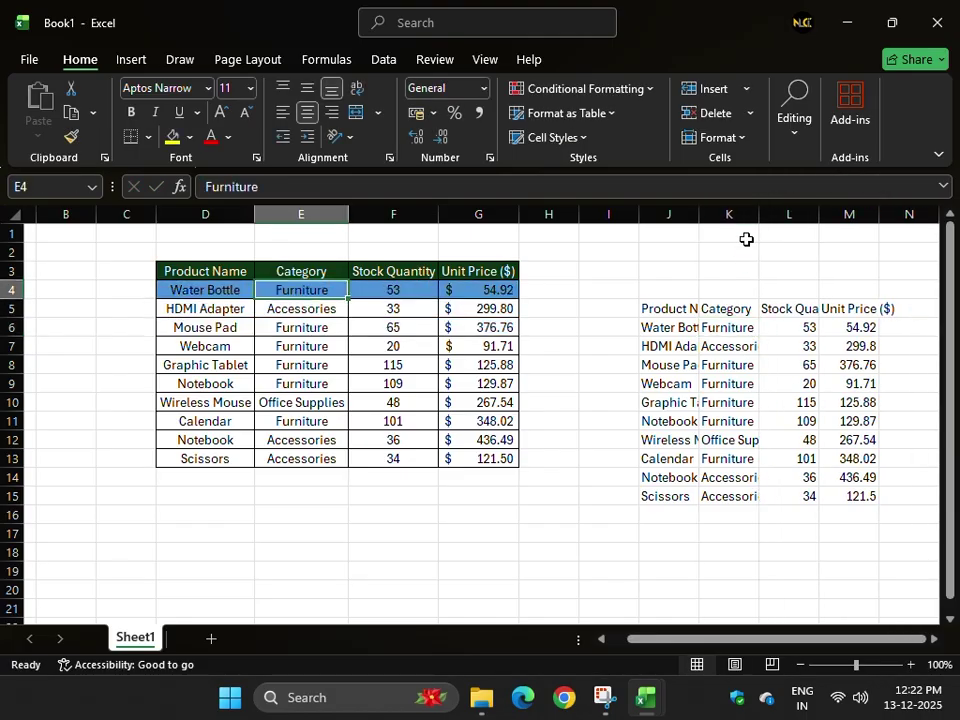
key("ctrl+z")
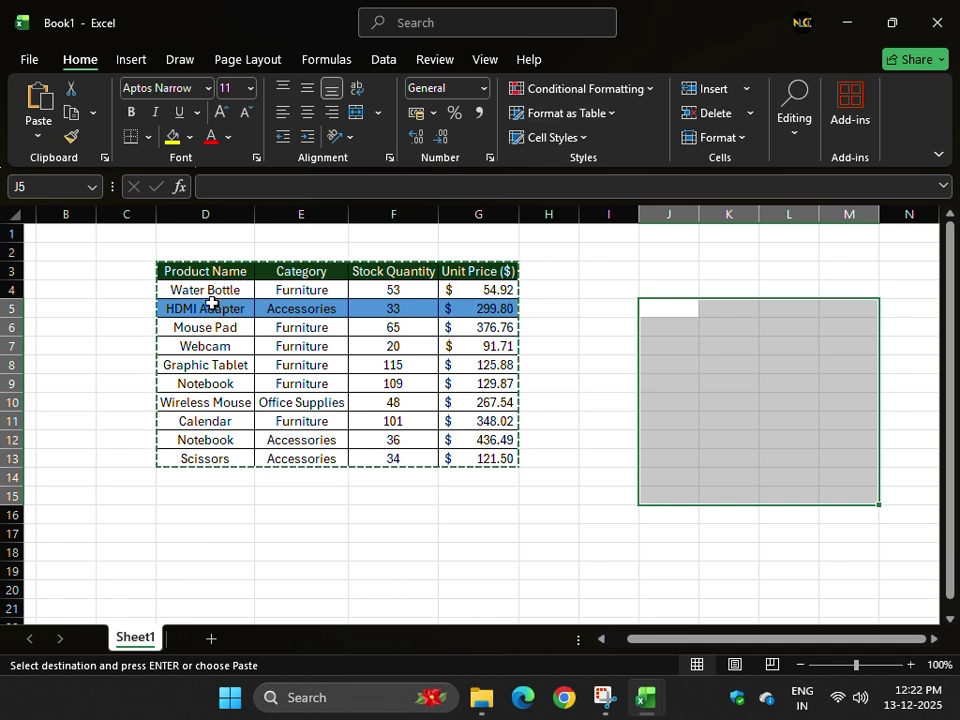
- Paste the product table's formulas at J4 and inspect the pasted category in K5
left_click_drag(211, 303, 279, 306)
left_click(740, 380)
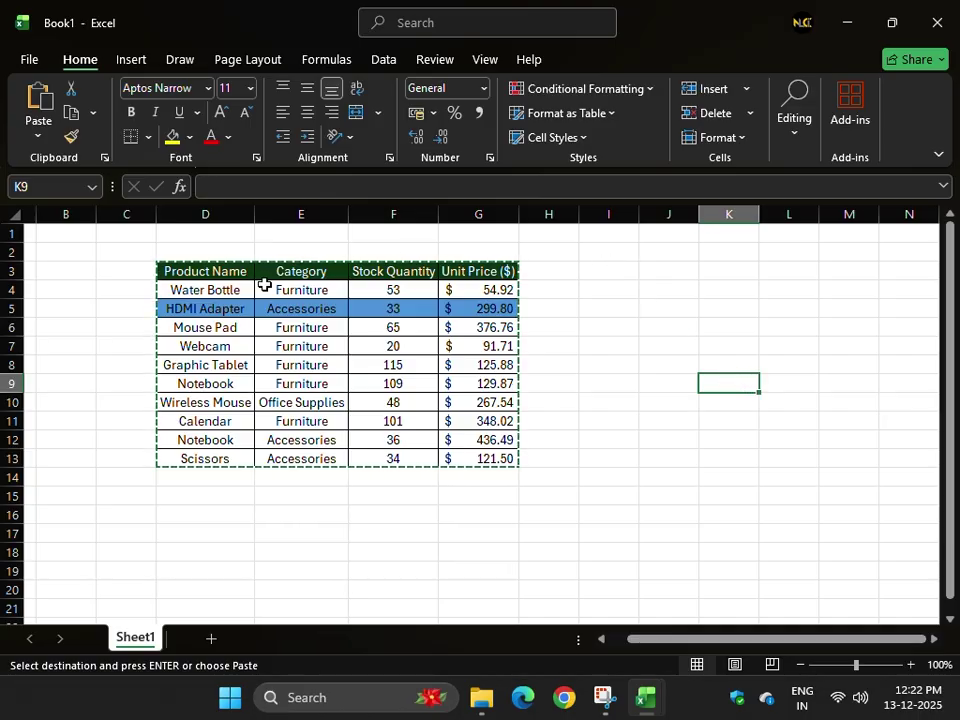
left_click_drag(184, 268, 489, 453)
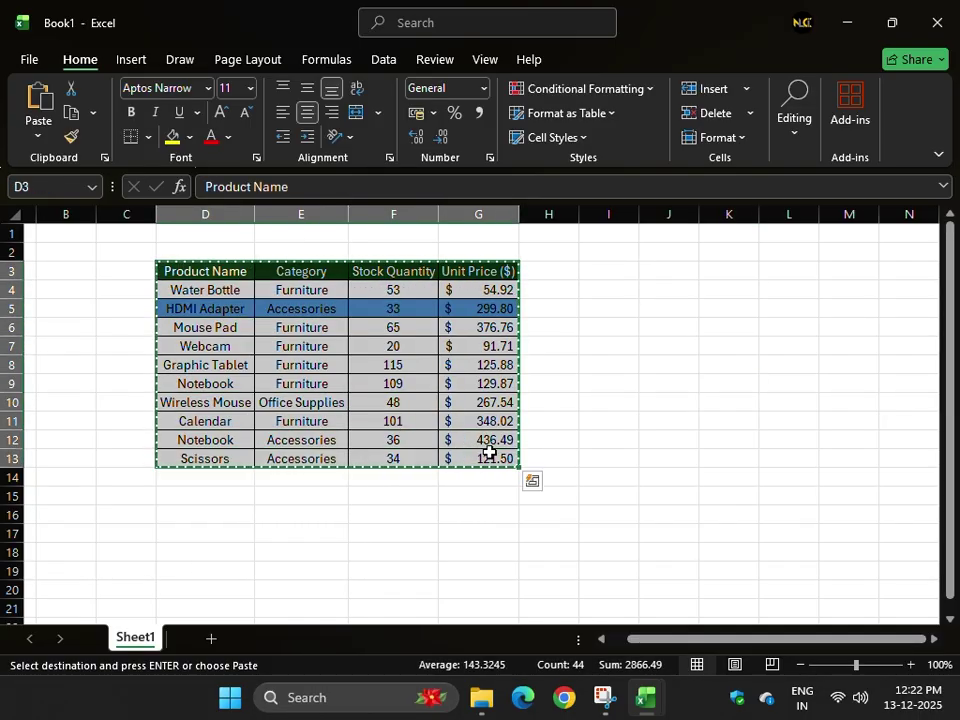
left_click(648, 288)
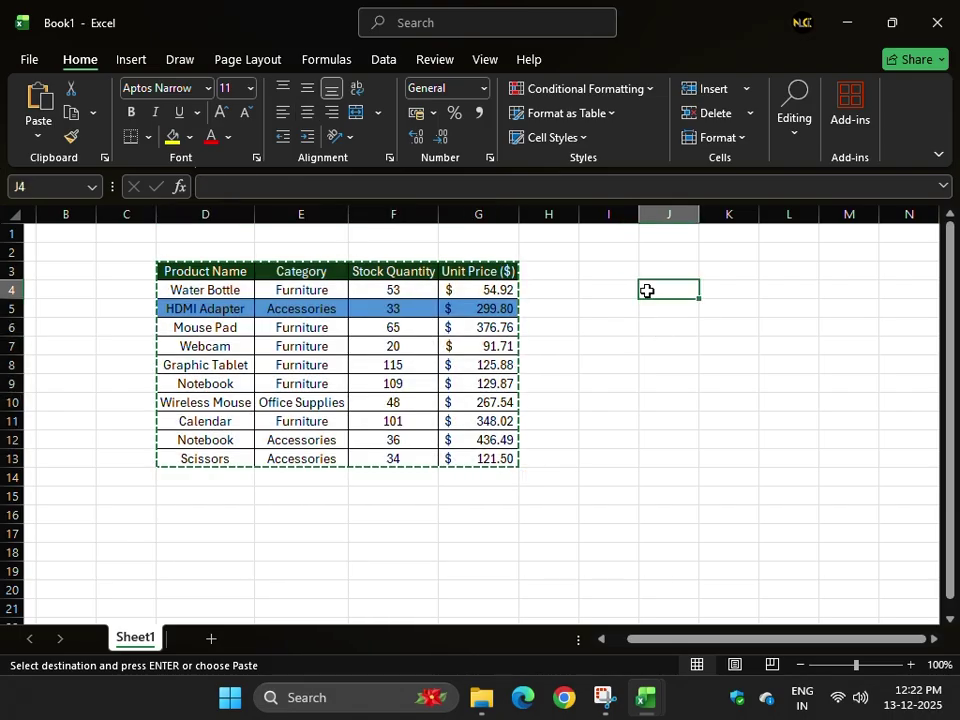
left_click(39, 137)
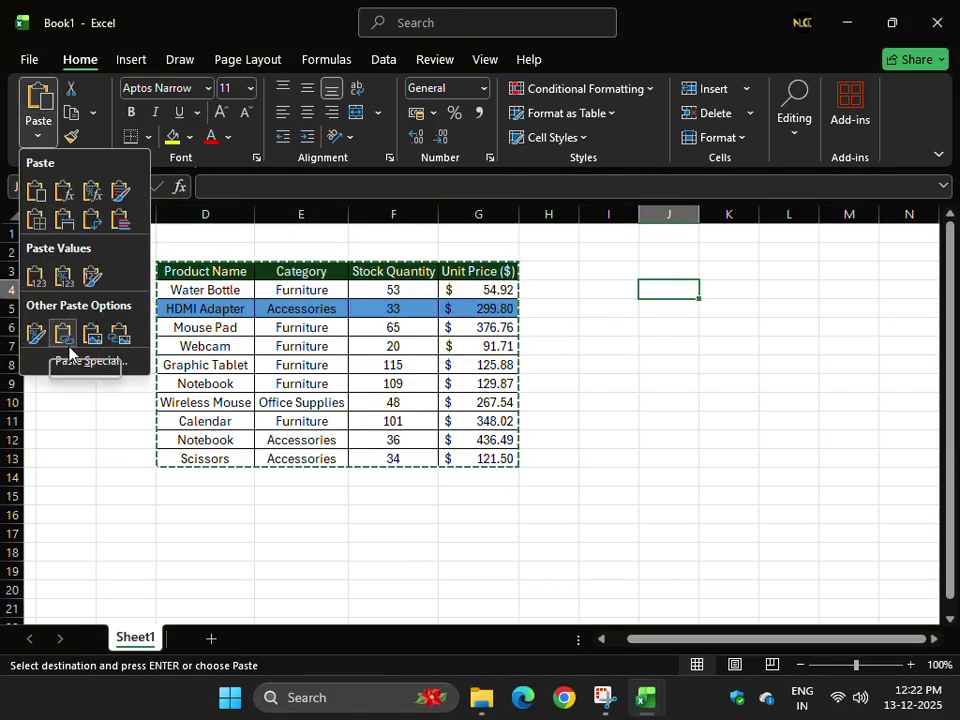
left_click(63, 192)
left_click(722, 306)
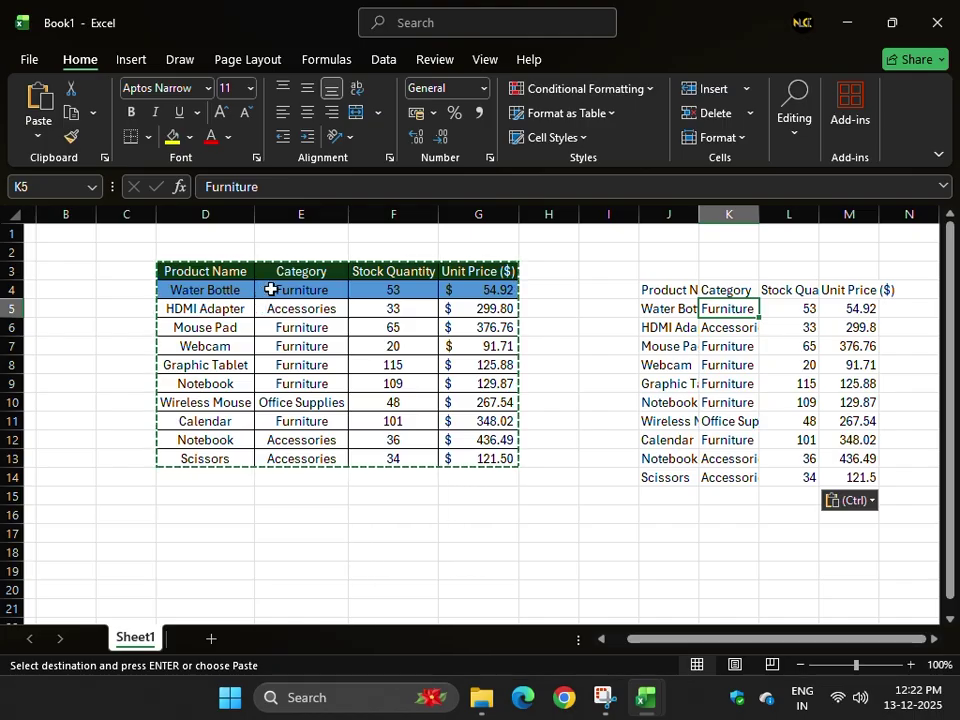
- Change E4 to Electronics, compare it with K5, and undo both the edit and the formulas paste
left_click(270, 288)
type("Ec")
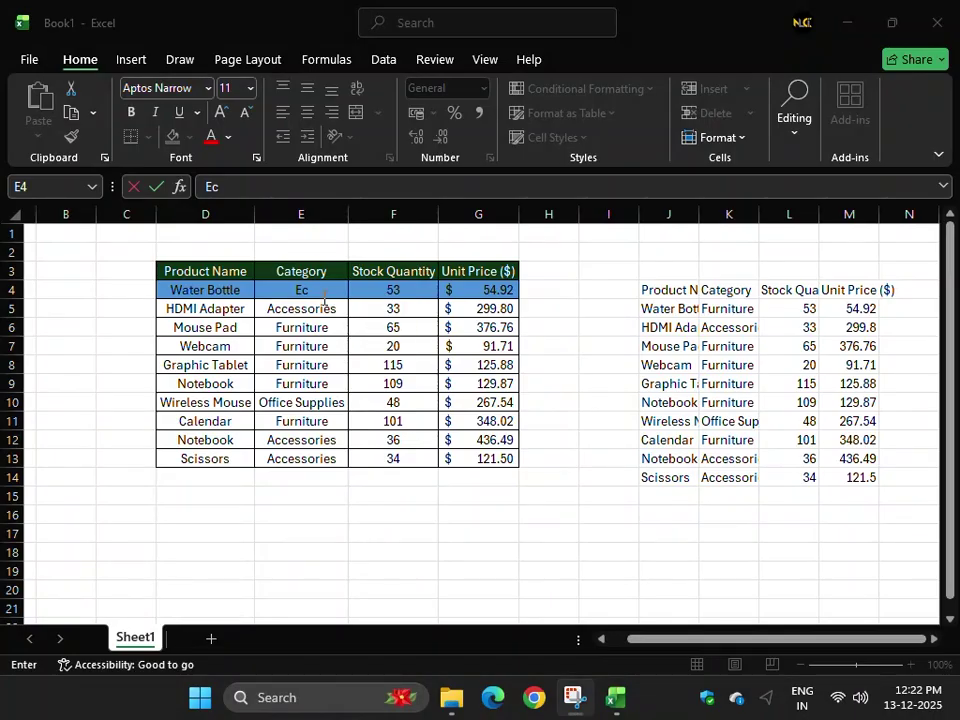
type("lec")
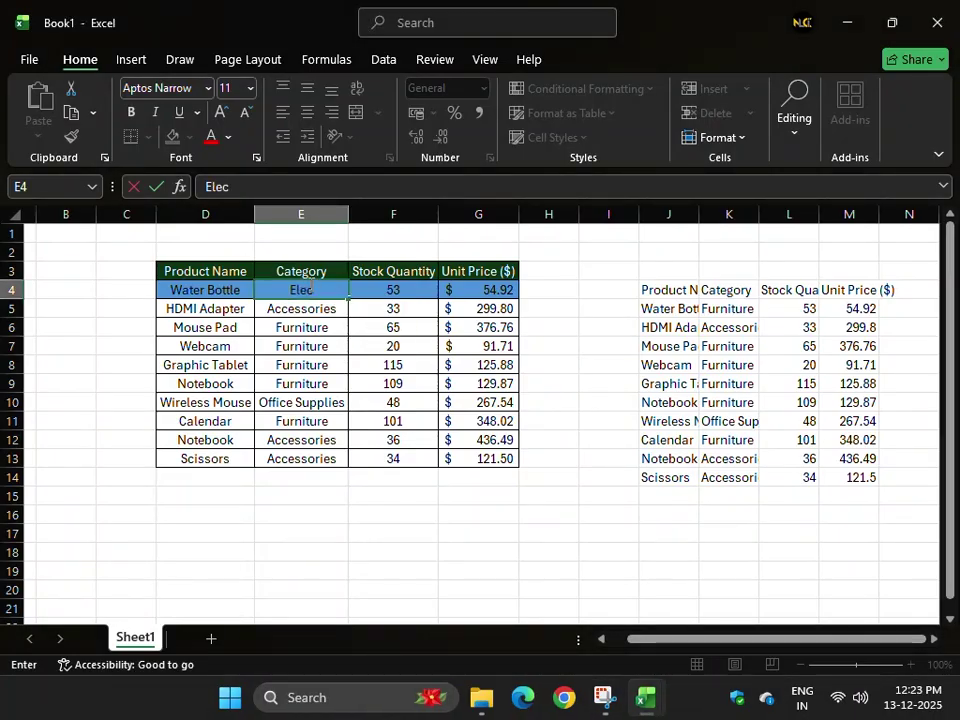
type("tronics")
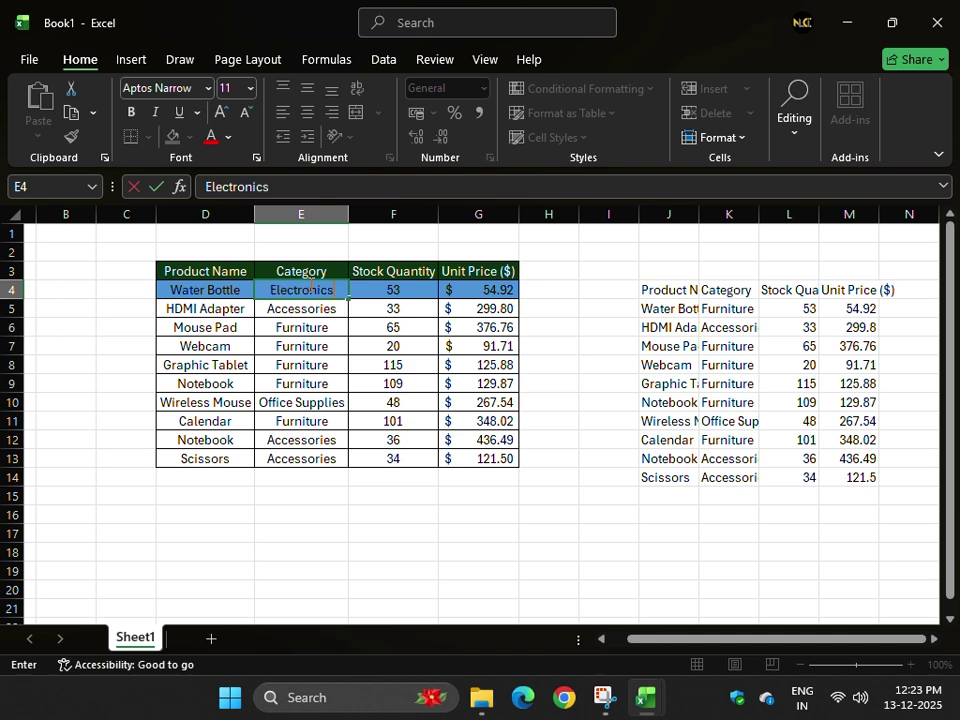
key("Return")
left_click(745, 308)
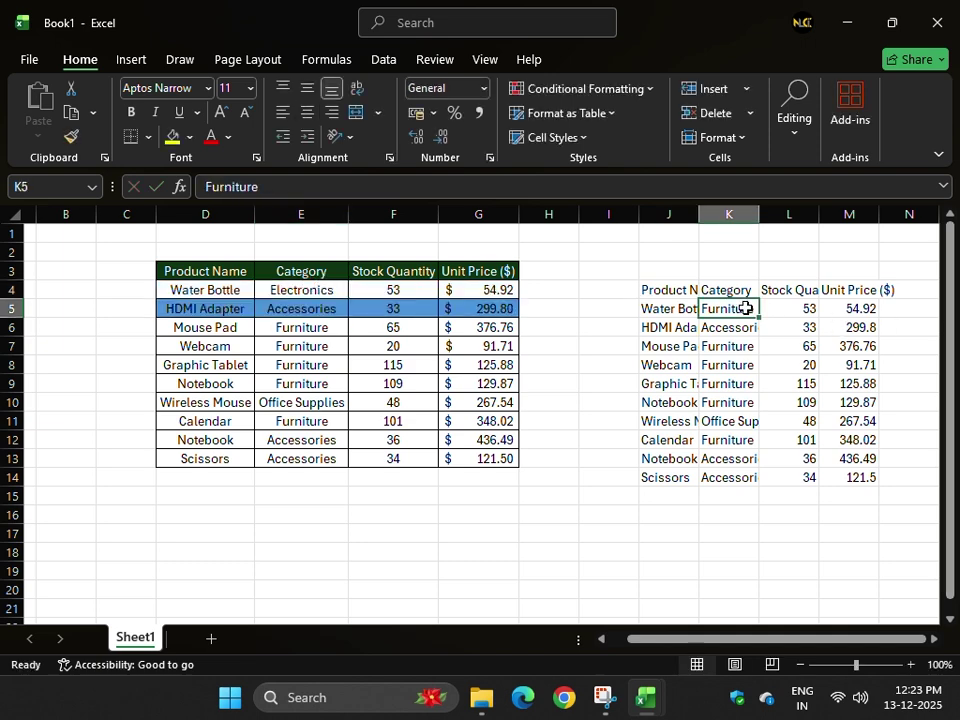
key("ctrl+z")
key("ctrl+z")
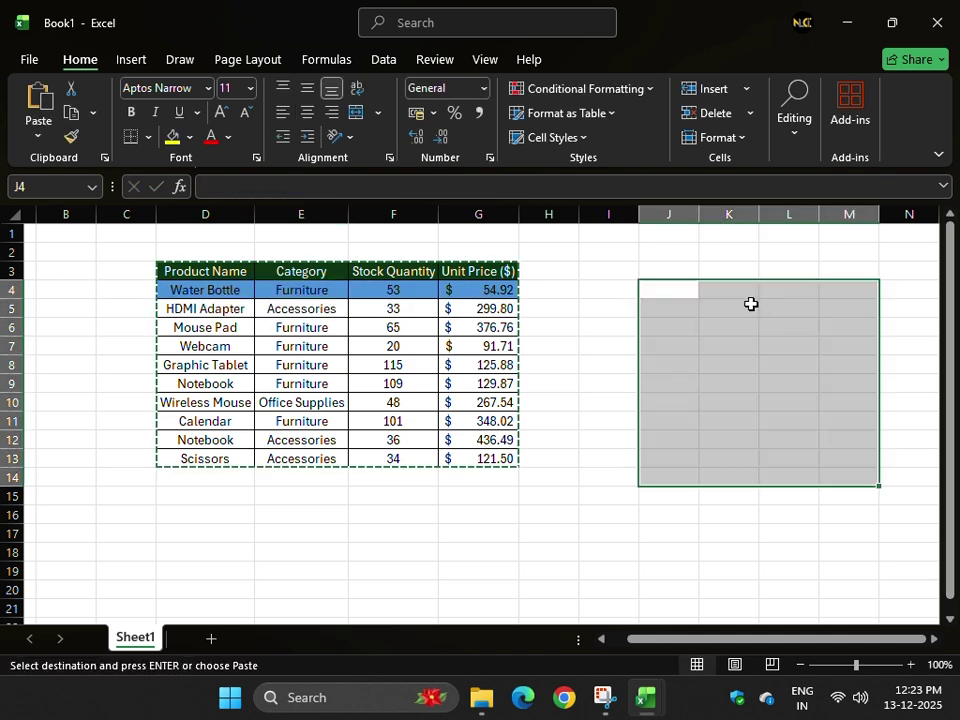
- Paste the table D3:G13 as a picture and place it beside the source table around columns I to N
left_click(37, 135)
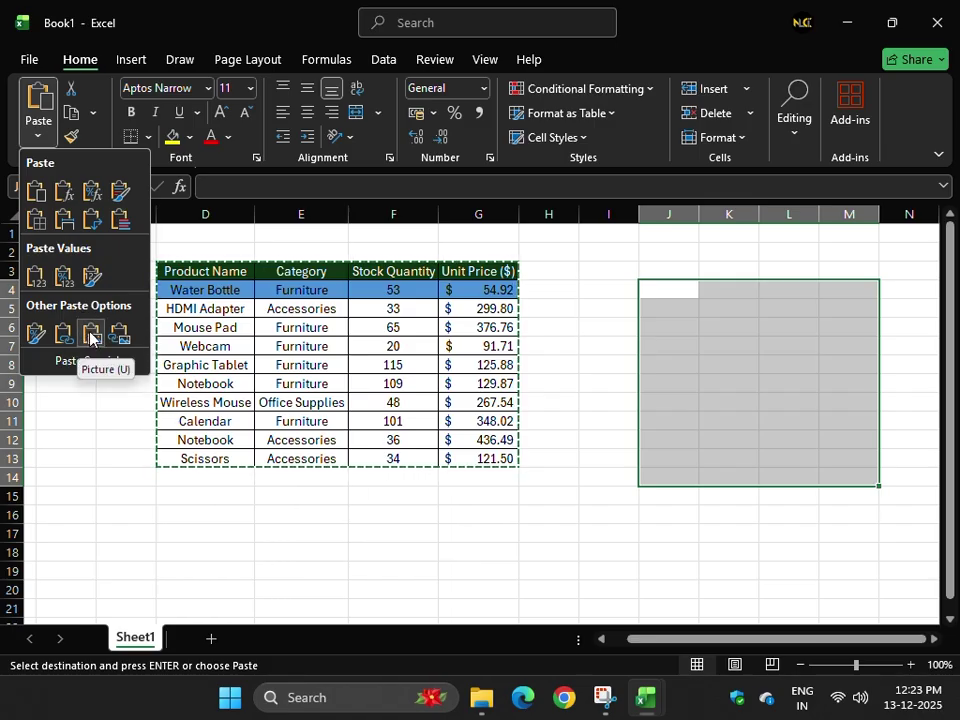
left_click(368, 583)
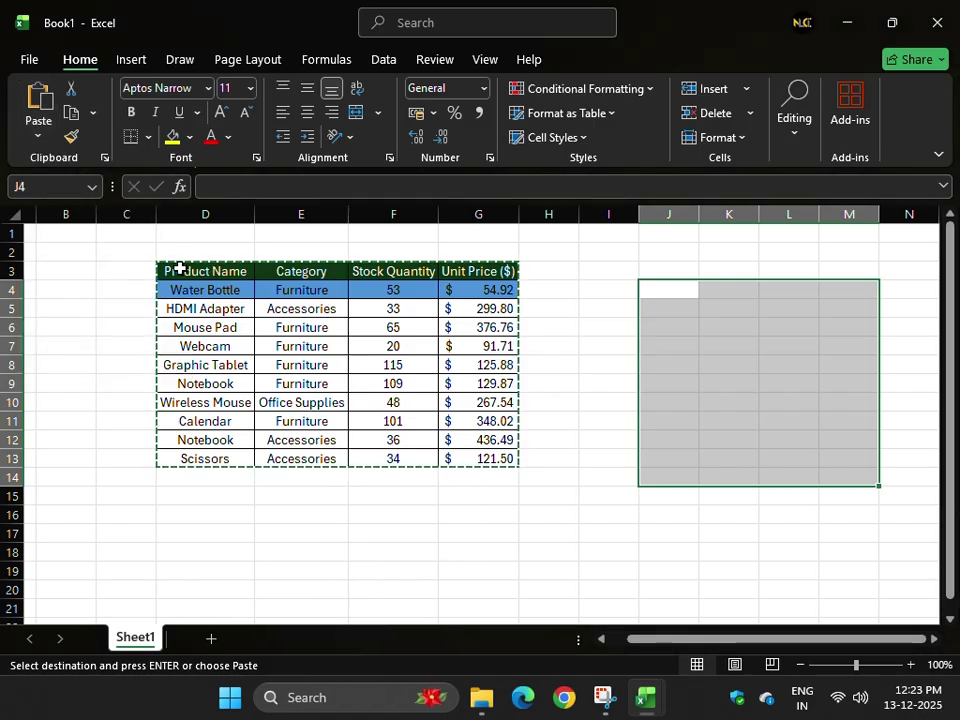
left_click_drag(179, 268, 476, 452)
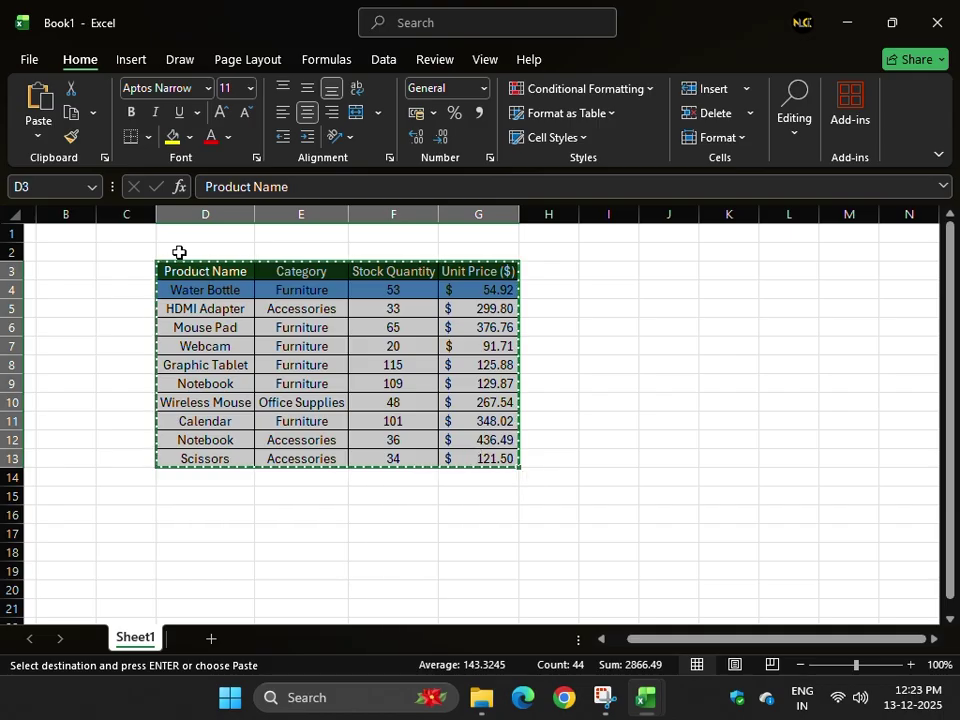
left_click(39, 135)
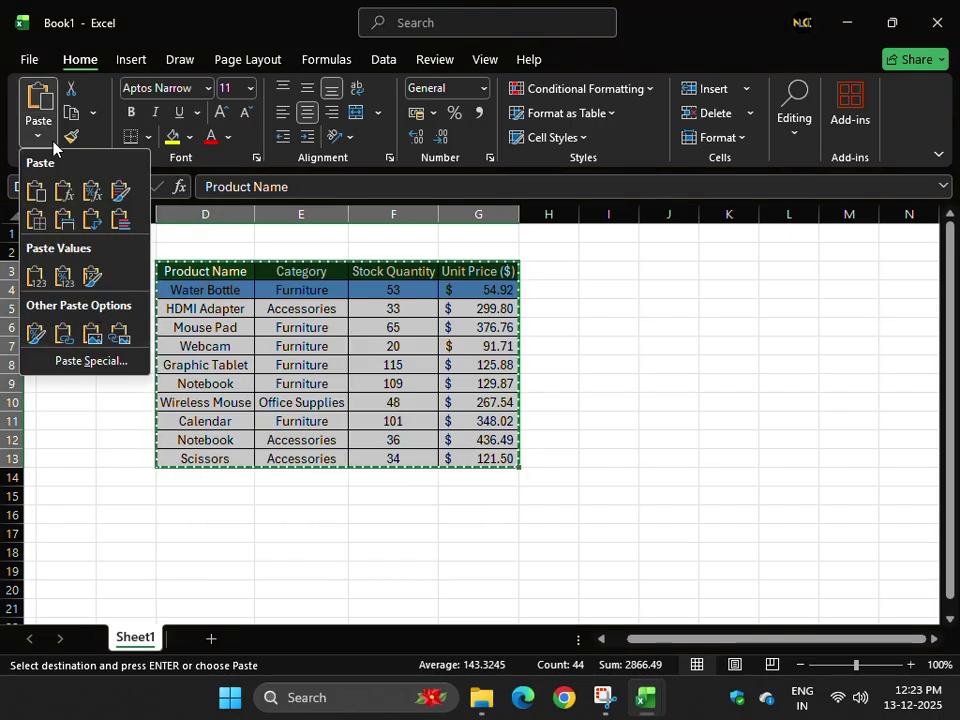
left_click(92, 340)
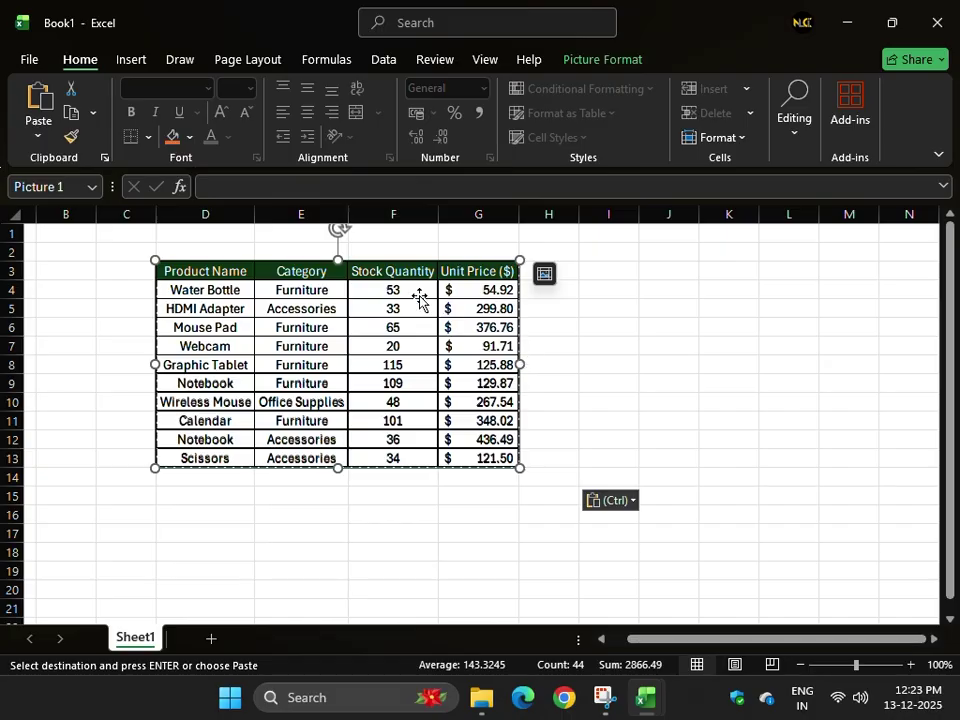
left_click_drag(422, 300, 745, 270)
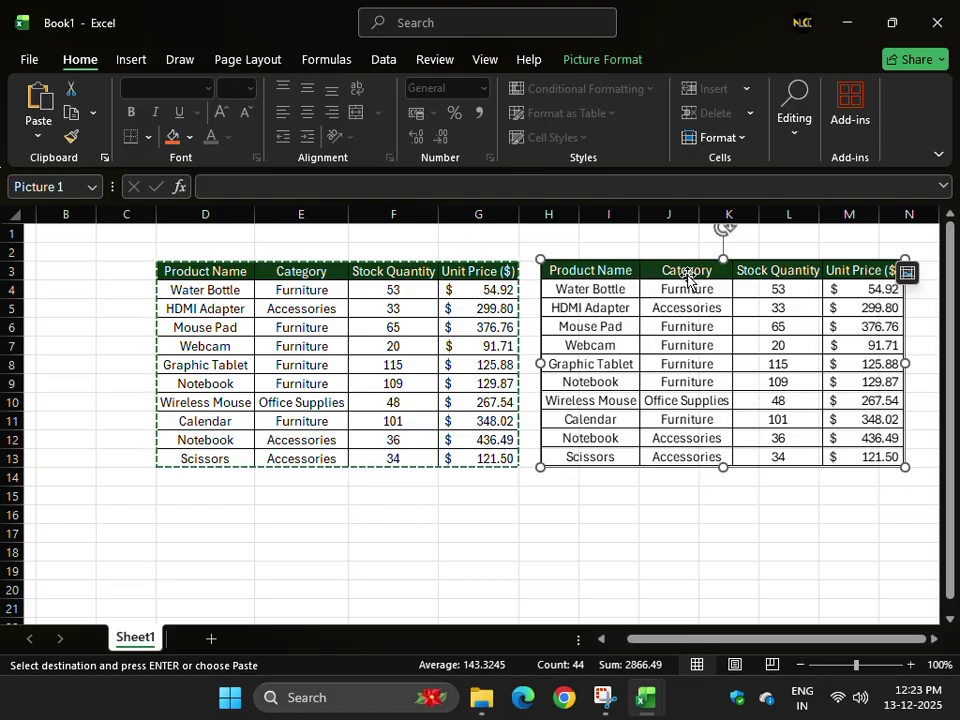
key("Escape")
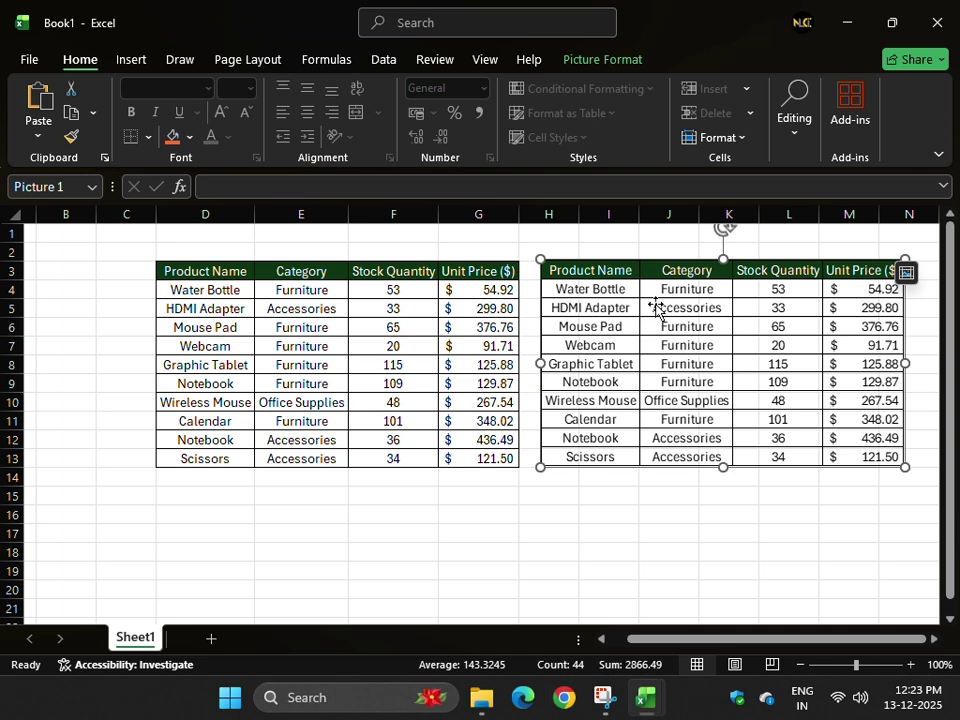
left_click_drag(656, 268, 686, 264)
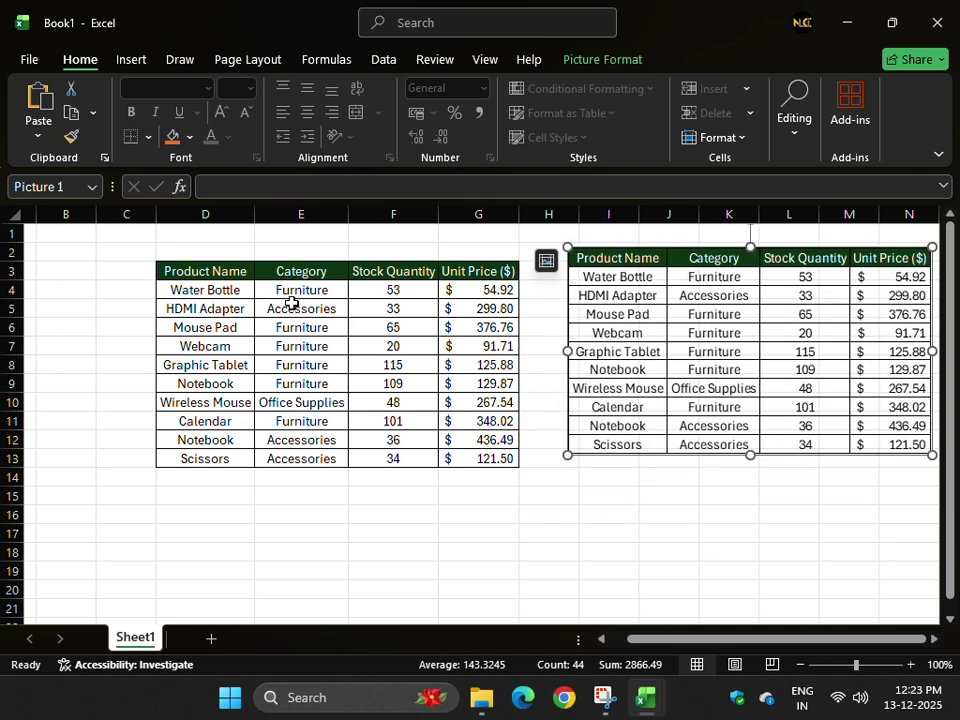
- Try changing the category in E4 to Elect, compare it with the pasted picture, and undo the edit
left_click(291, 289)
type("Ele")
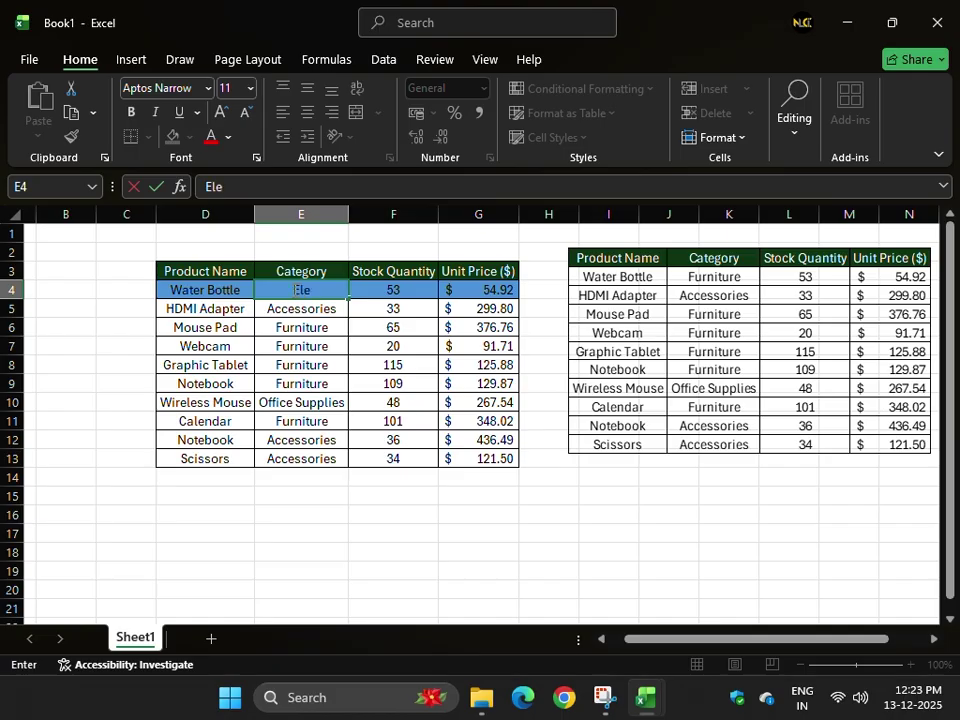
type("ct")
key("Return")
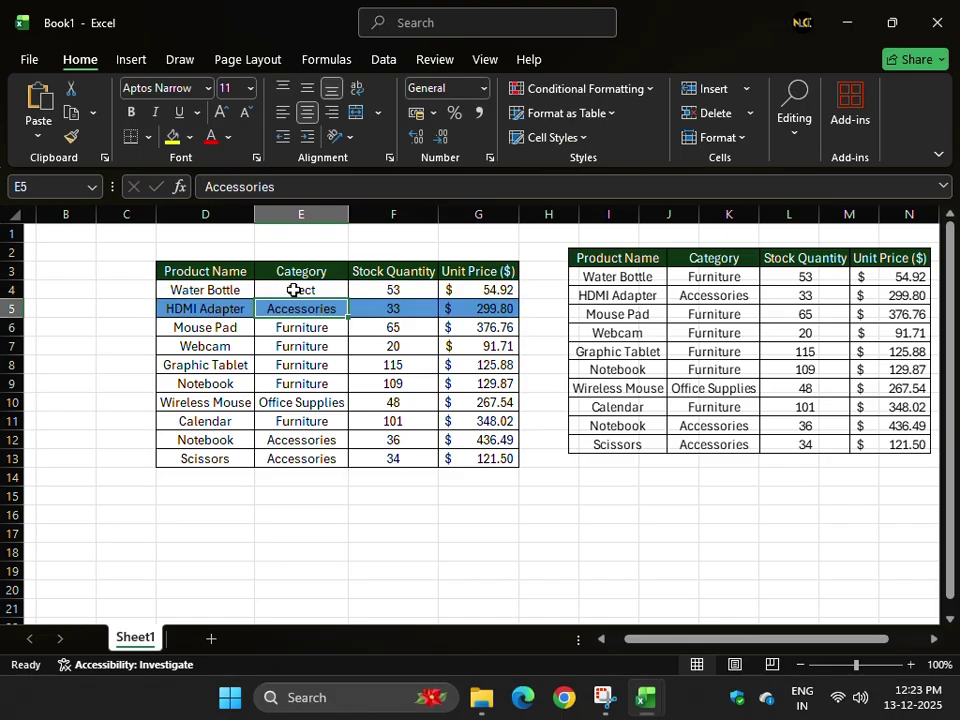
key("ctrl+z")
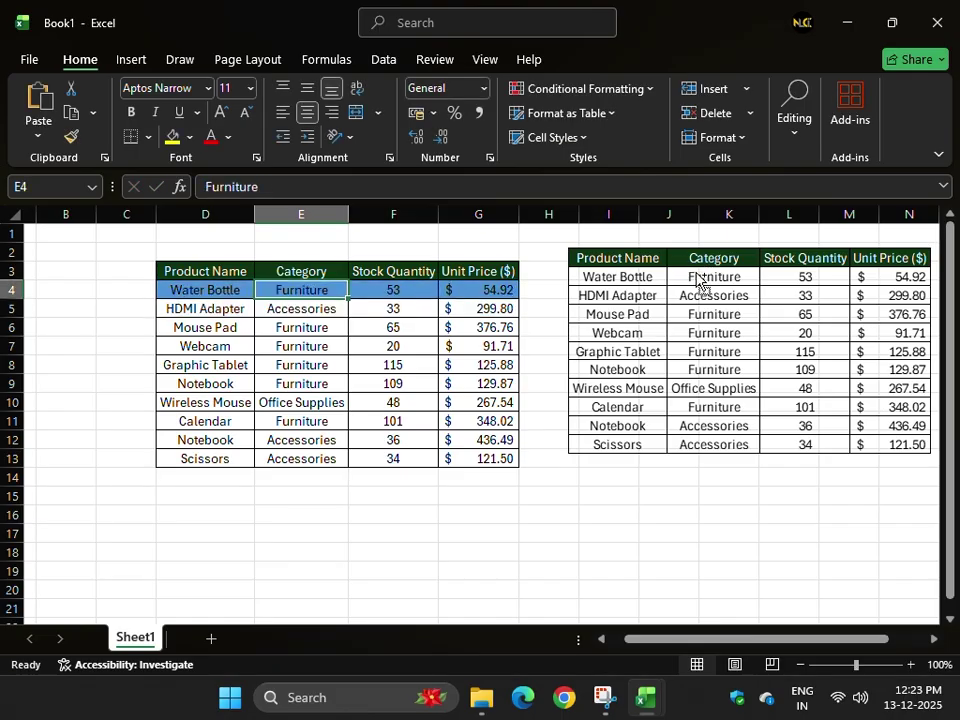
- Delete the picture of the table placed beside the source data
left_click_drag(699, 282, 697, 274)
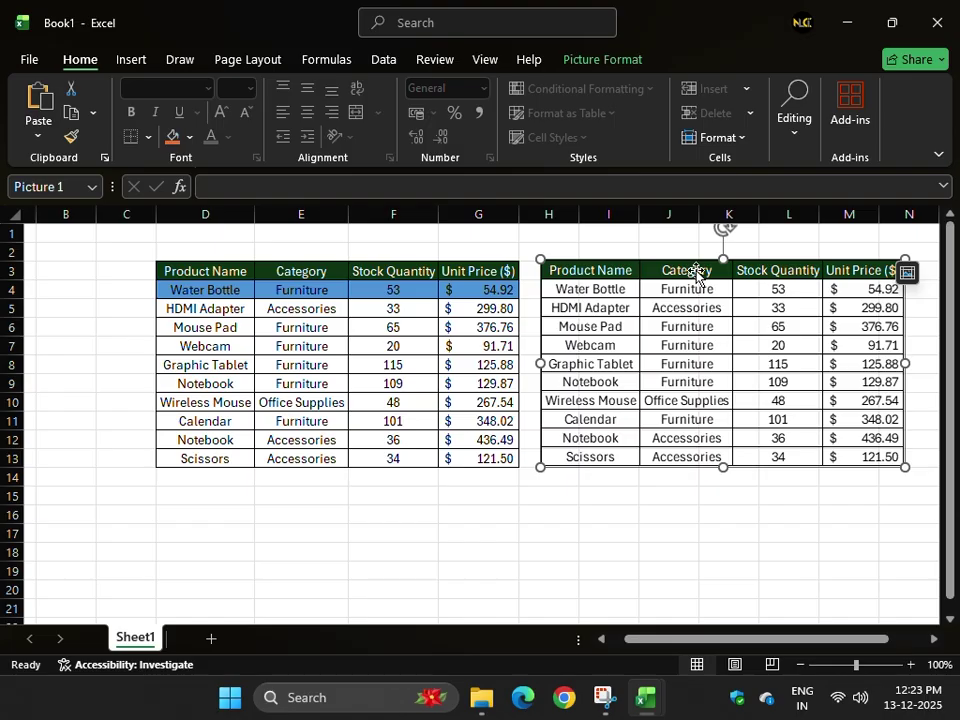
key("Delete")
- Copy the product table D3:G13, paste it as a linked picture and place it beside the source around columns I to N
left_click_drag(191, 268, 466, 441)
key("ctrl+c")
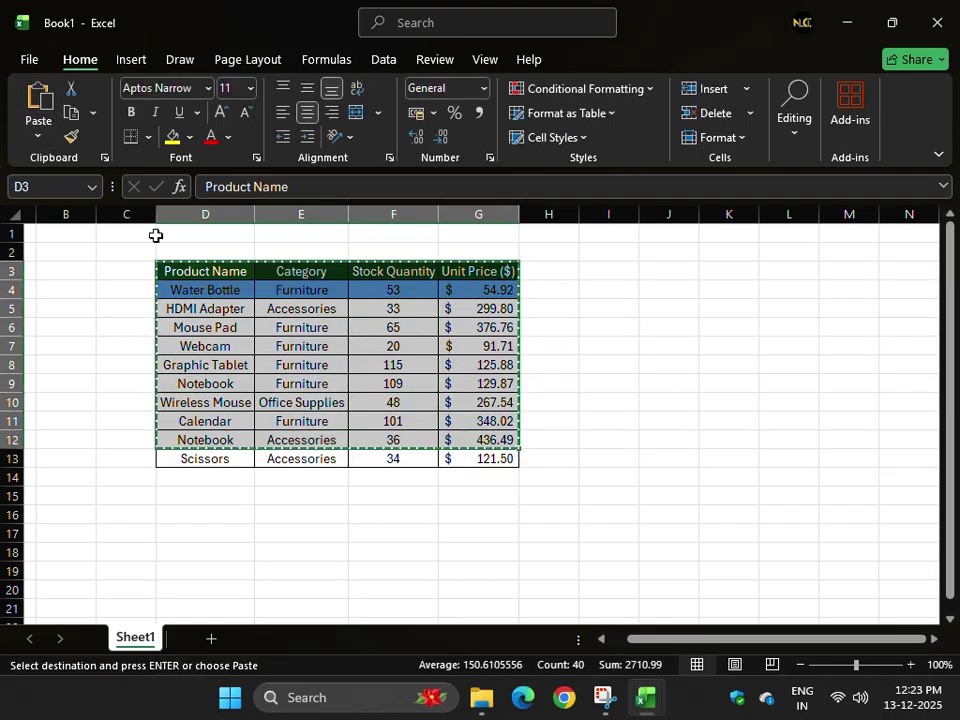
left_click_drag(189, 274, 462, 458)
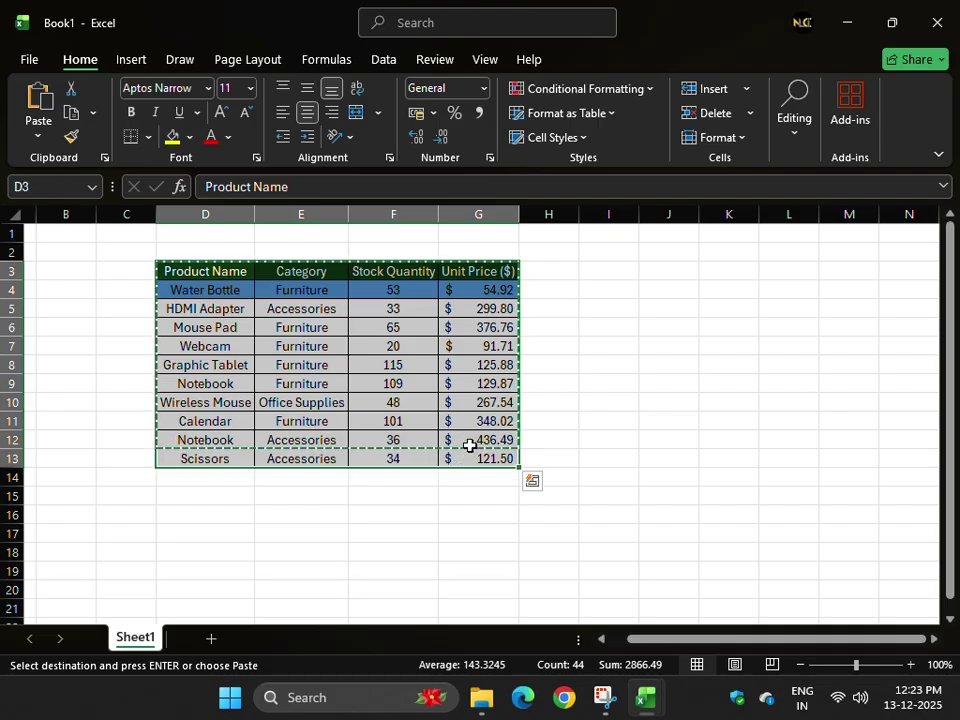
key("ctrl+c")
left_click(38, 135)
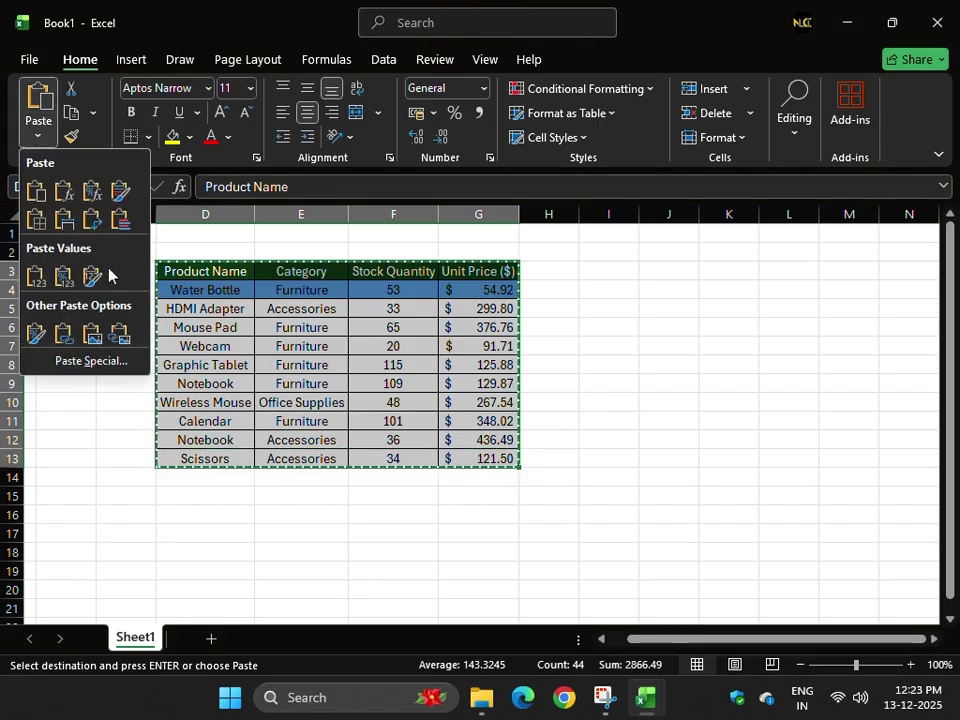
left_click(125, 345)
left_click_drag(355, 252, 768, 244)
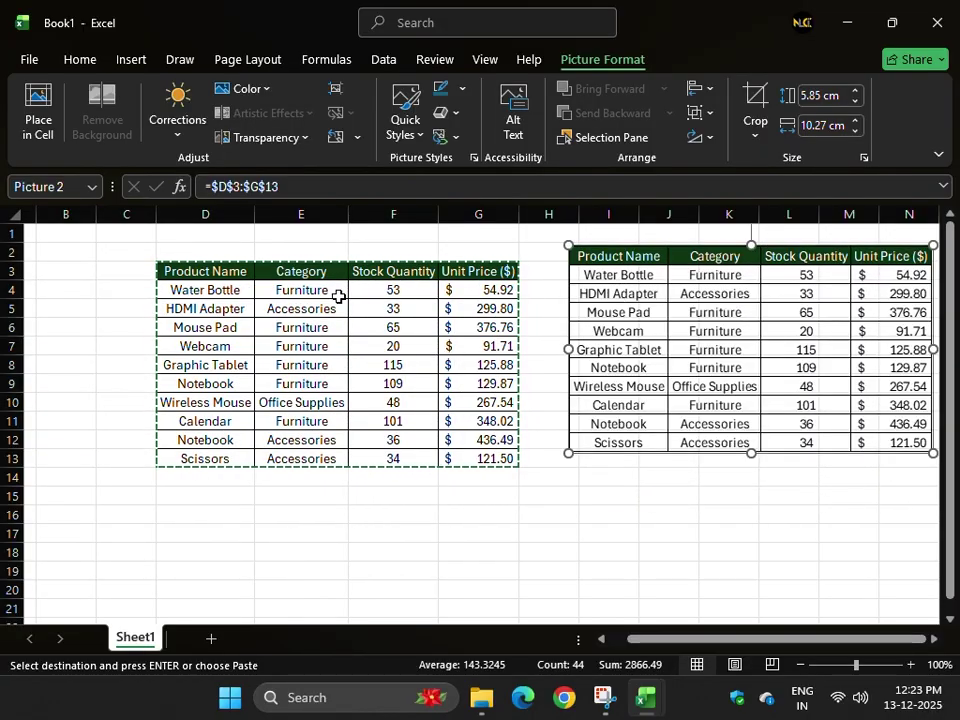
- Change the Water Bottle category in E4 to Ele and move the linked picture down to about row 5 for comparison
left_click(305, 291)
key("shift+space")
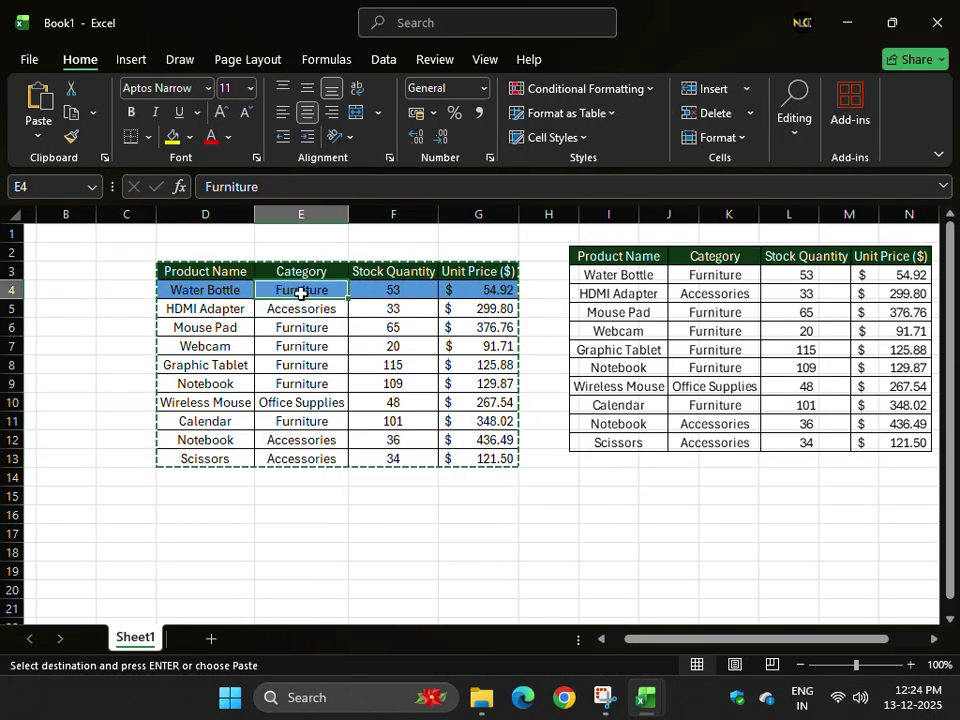
key("Escape")
type("Ele")
key("Return")
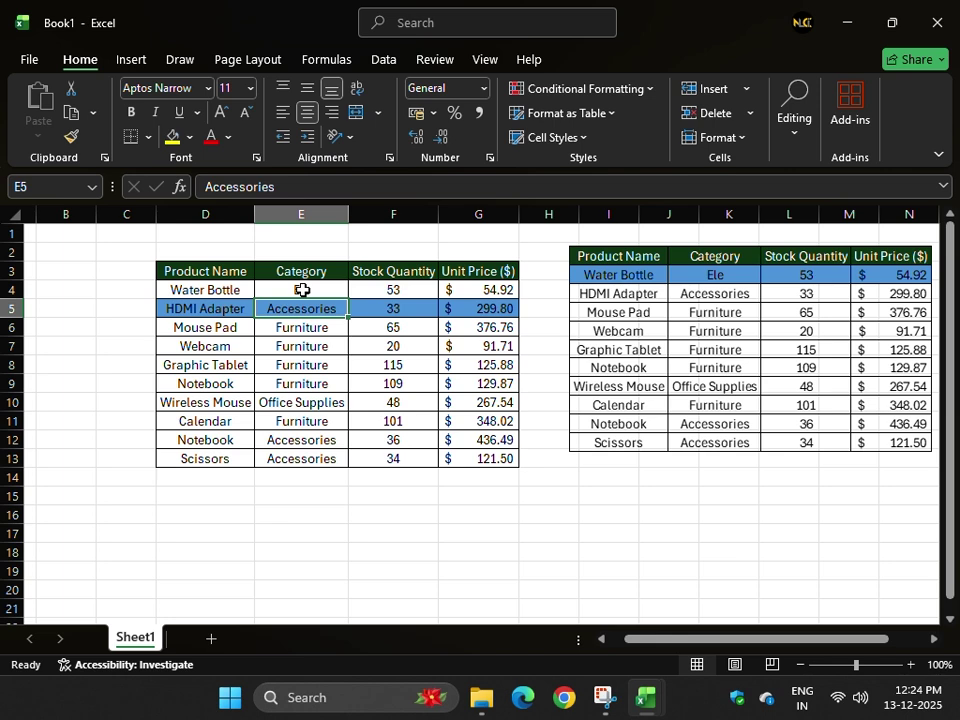
left_click_drag(731, 270, 727, 315)
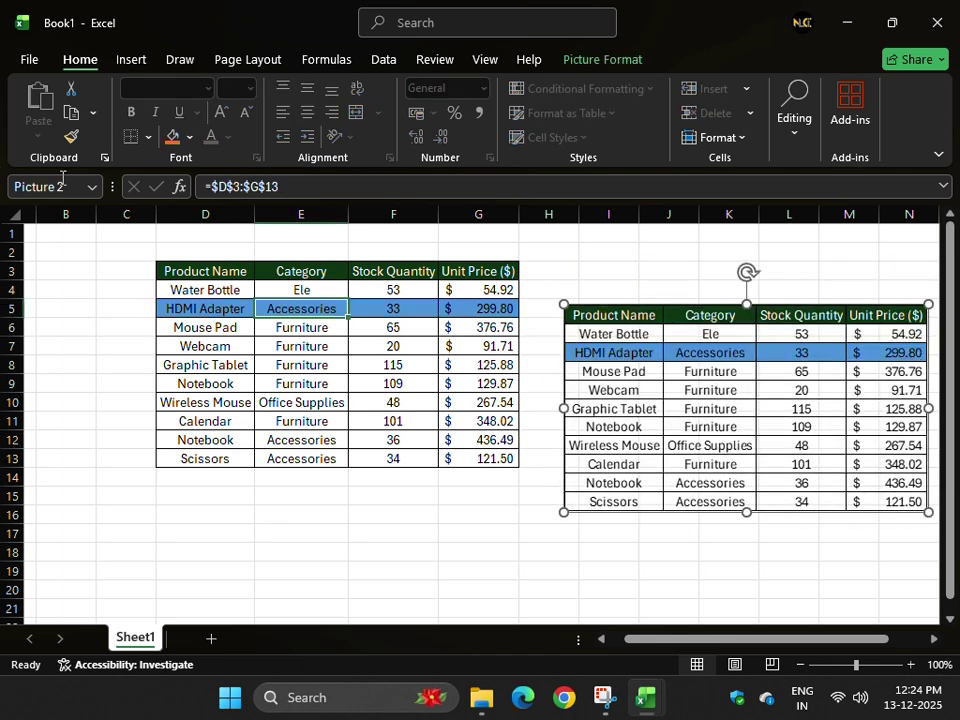
- Copy the product table D3:G13 again and delete the linked picture beside it
left_click(110, 385)
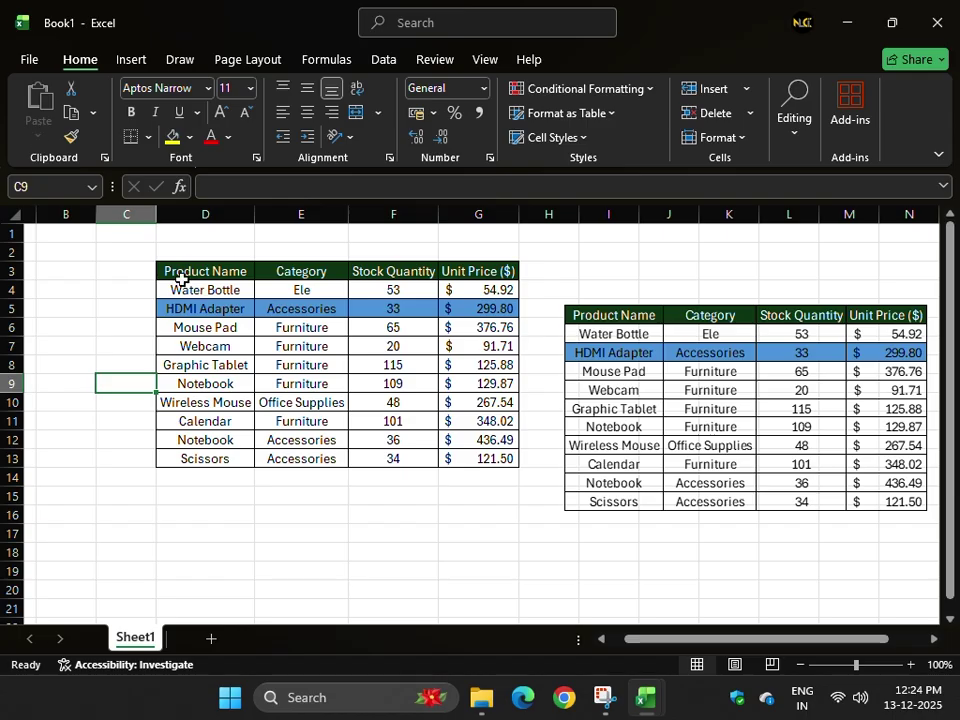
left_click_drag(181, 280, 473, 457)
key("ctrl+c")
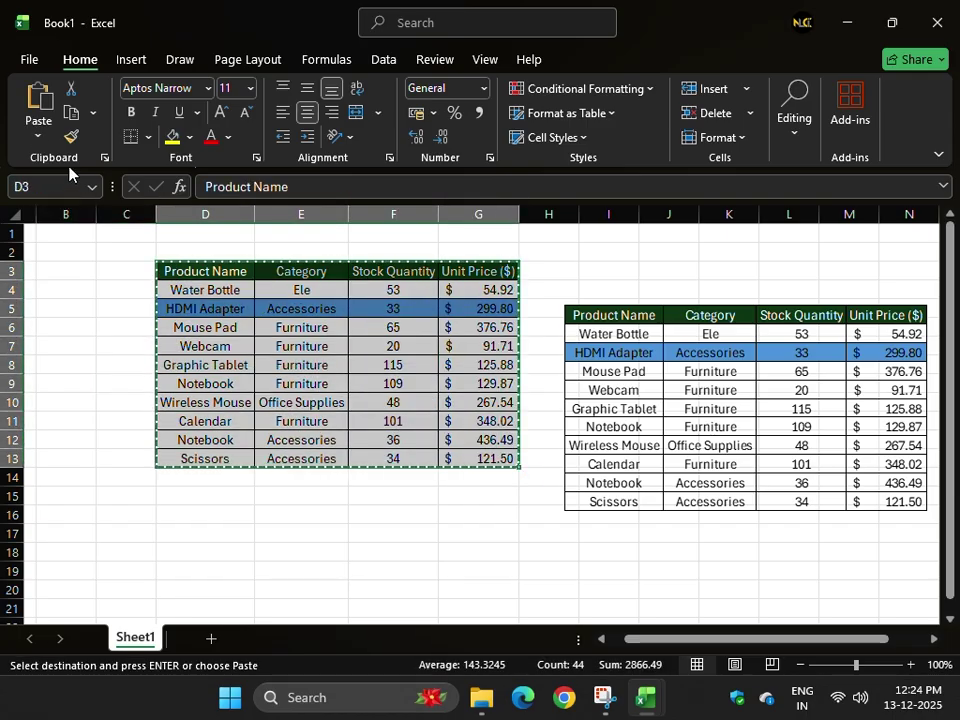
left_click(38, 128)
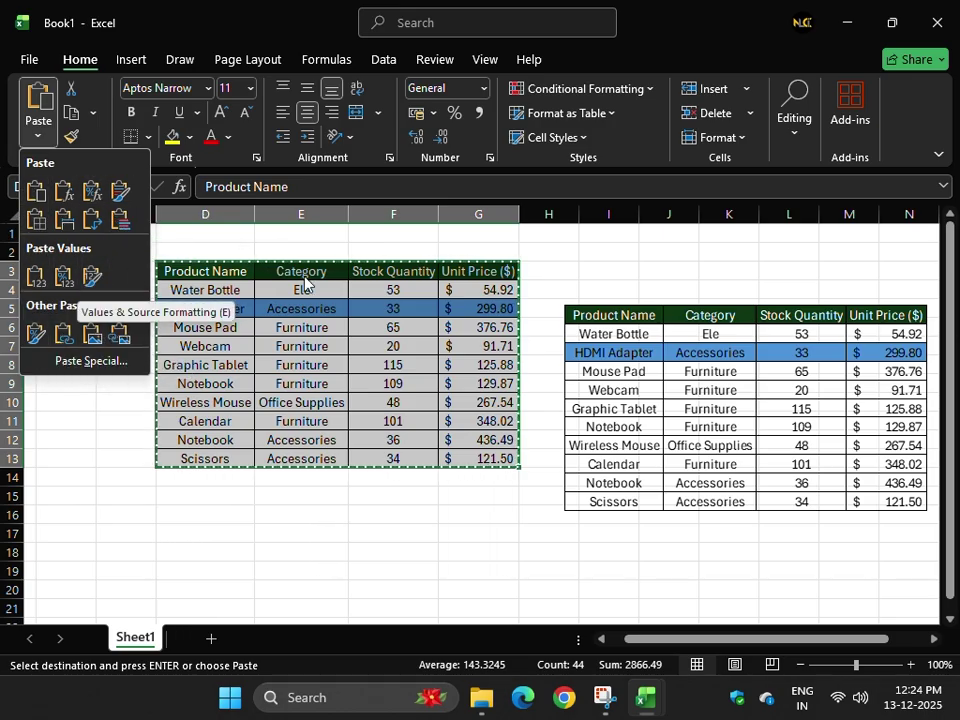
left_click(597, 313)
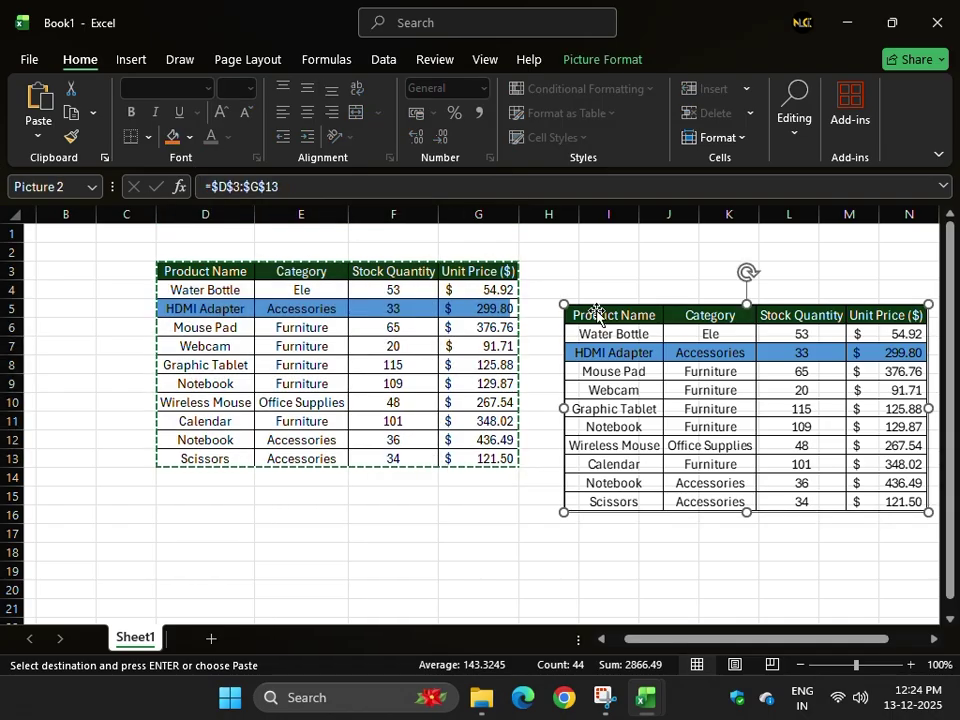
key("Delete")
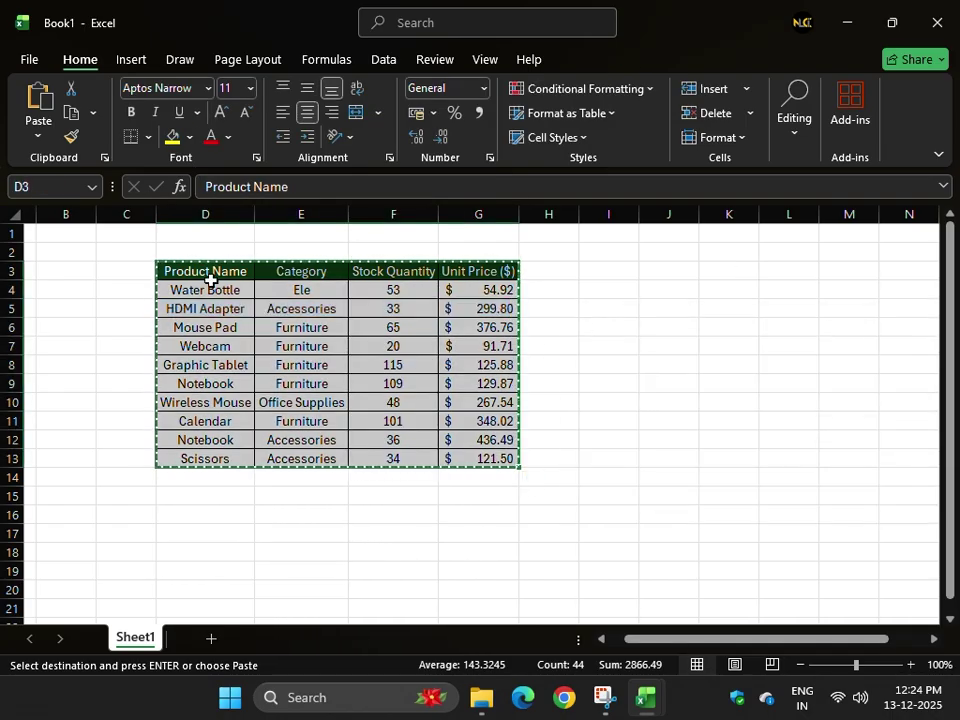
- Select I5 as the destination for the copied table and look over the available paste options
left_click_drag(210, 281, 492, 458)
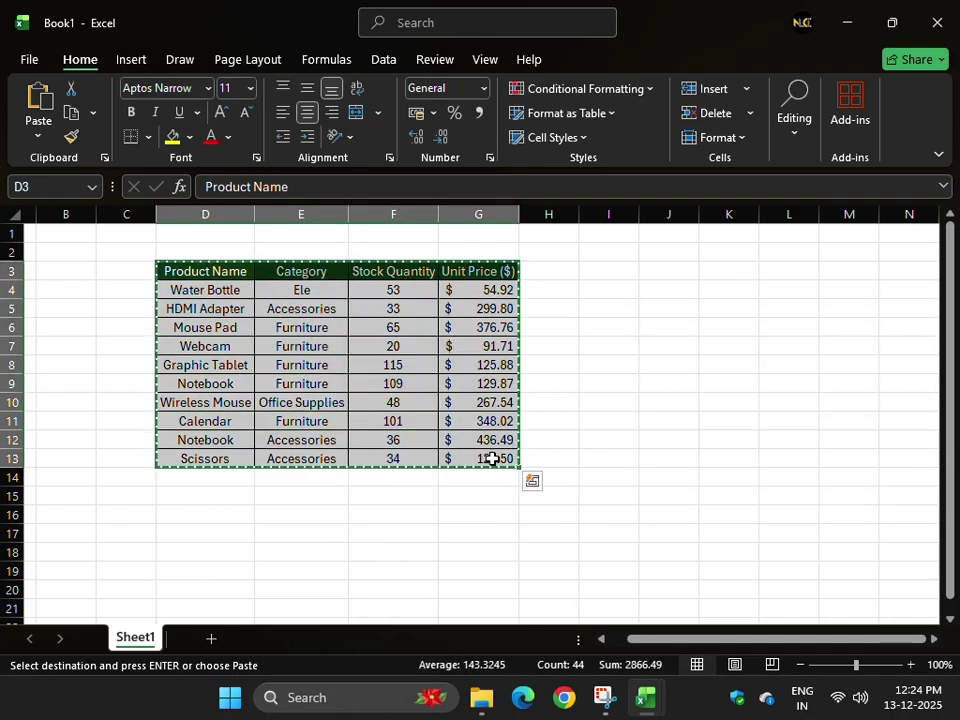
left_click(613, 311)
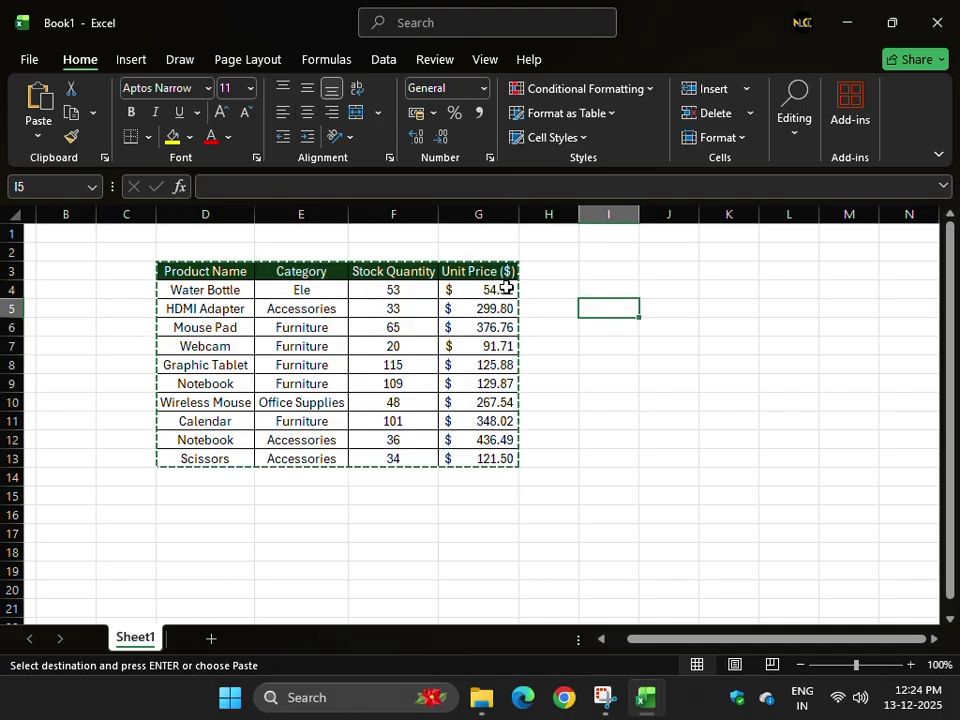
left_click(48, 138)
left_click(48, 138)
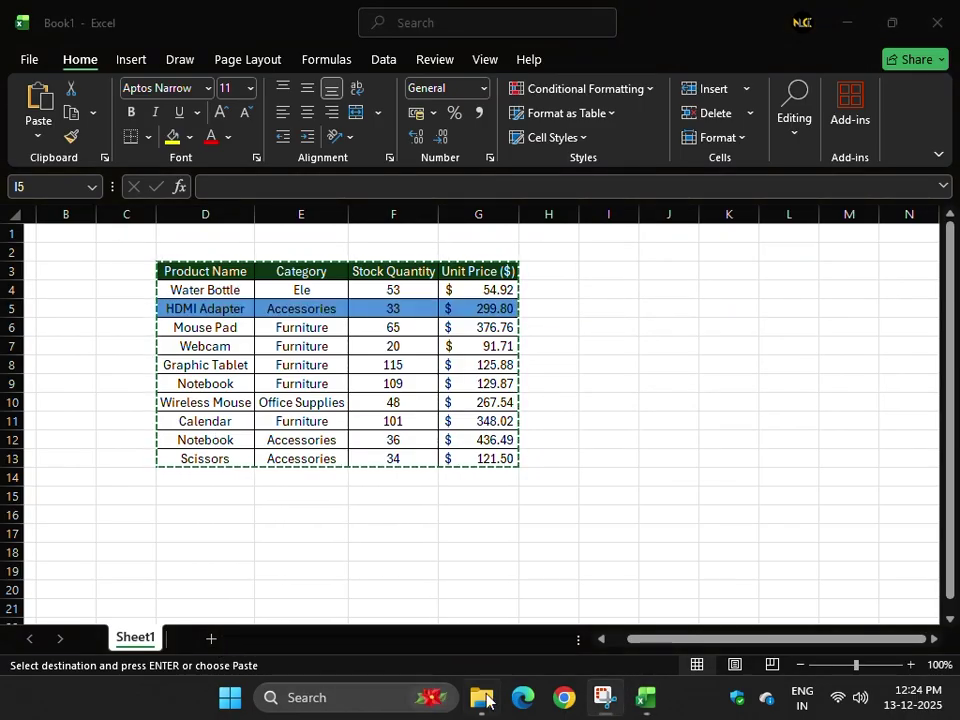
- Switch to the other open workbook, check the Types of References entry on its Topics sheet, and return to Book1
key("alt+Tab")
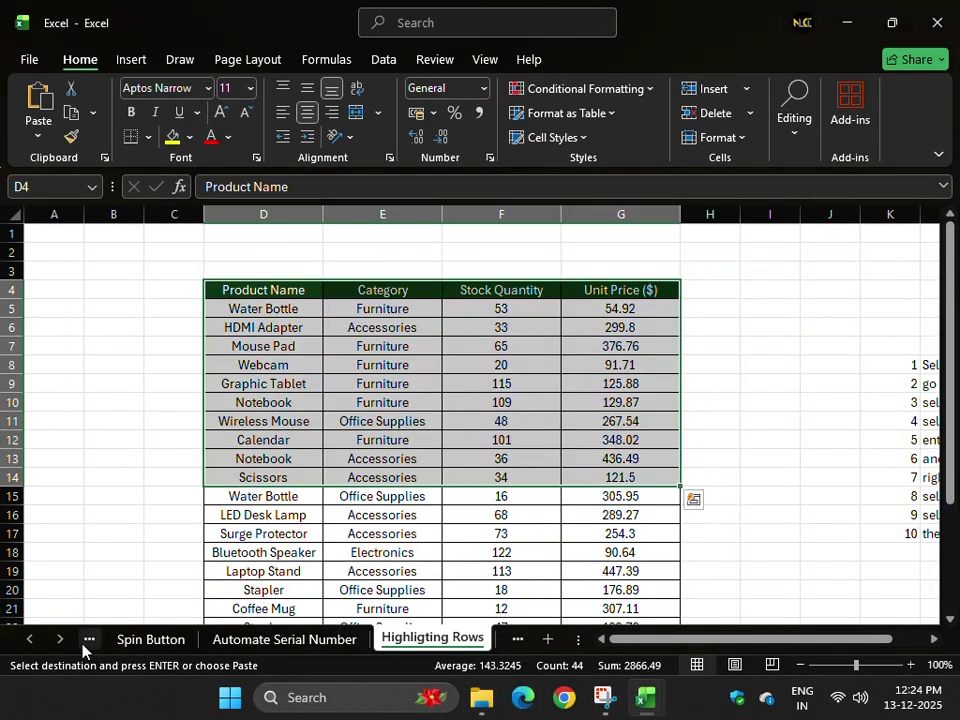
left_click(84, 641)
left_click(84, 641)
left_click(84, 641)
left_click(84, 641)
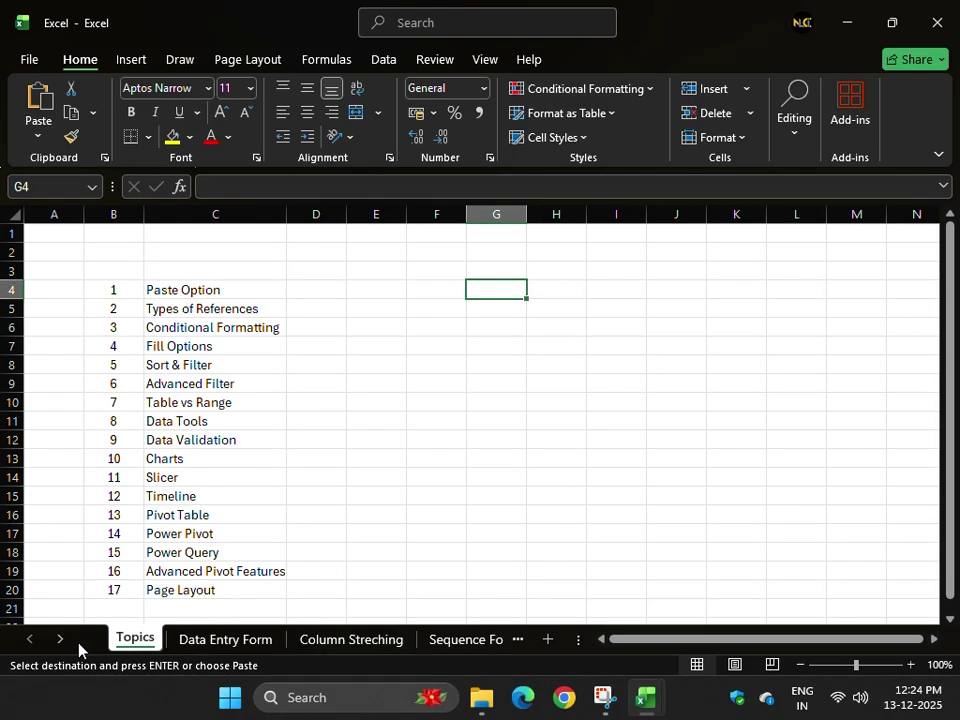
left_click(204, 311)
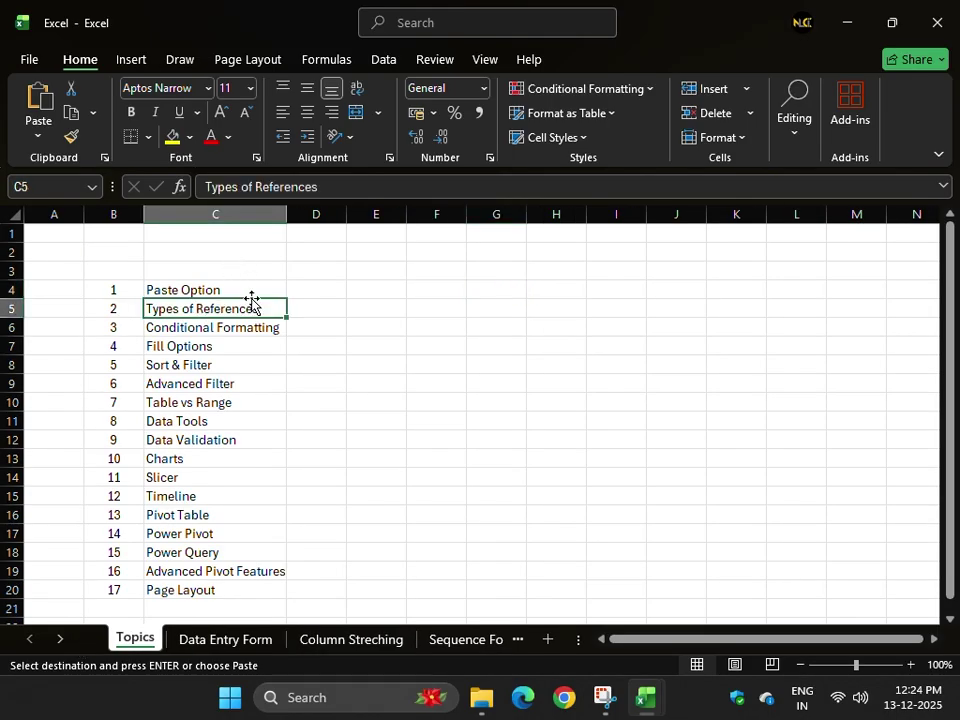
left_click(843, 24)
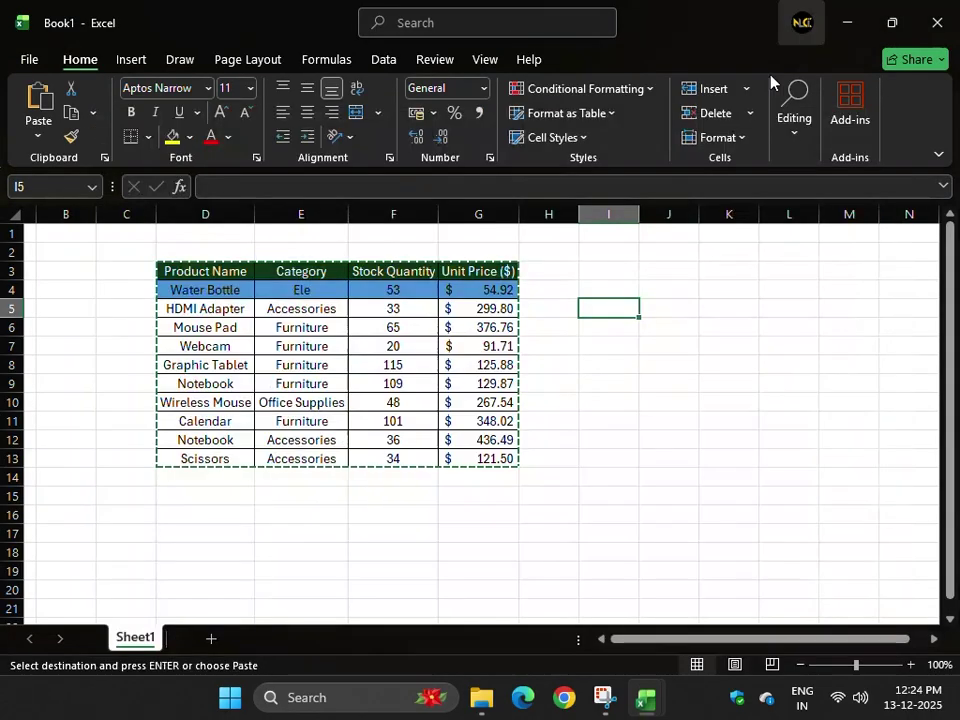
- Cancel the pending copy and enter the heading Types of References in O3
left_click(935, 639)
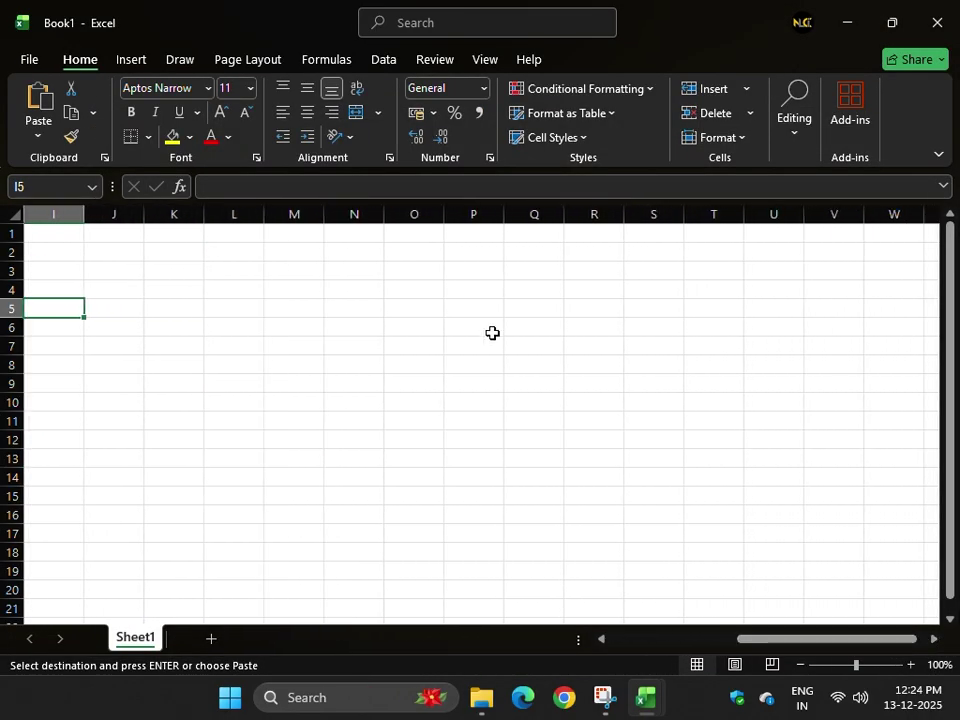
left_click(411, 270)
key("Escape")
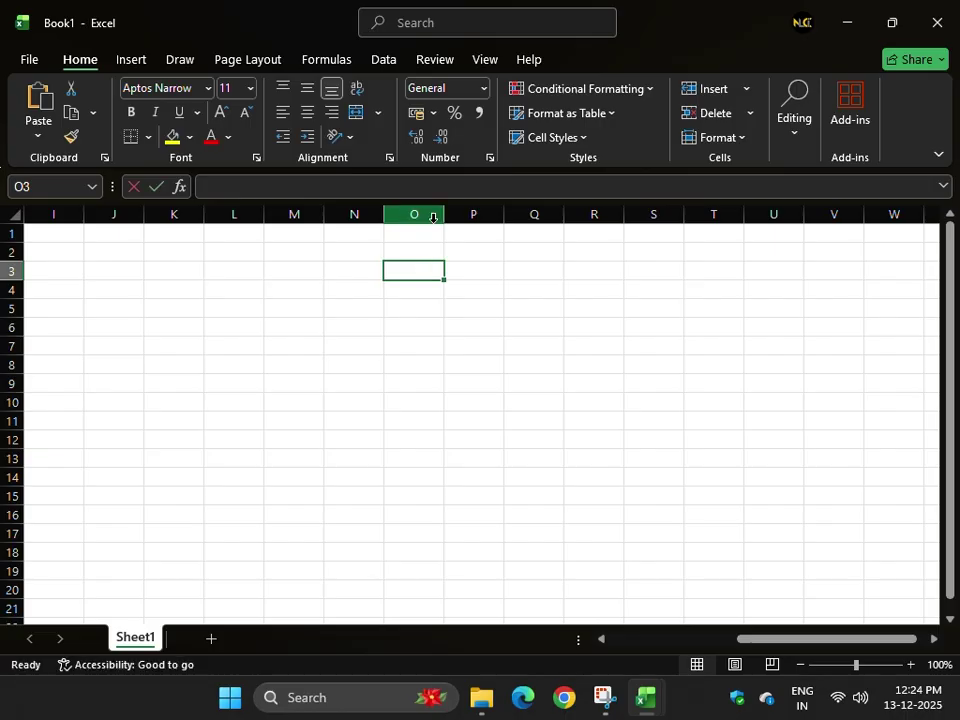
type("Types")
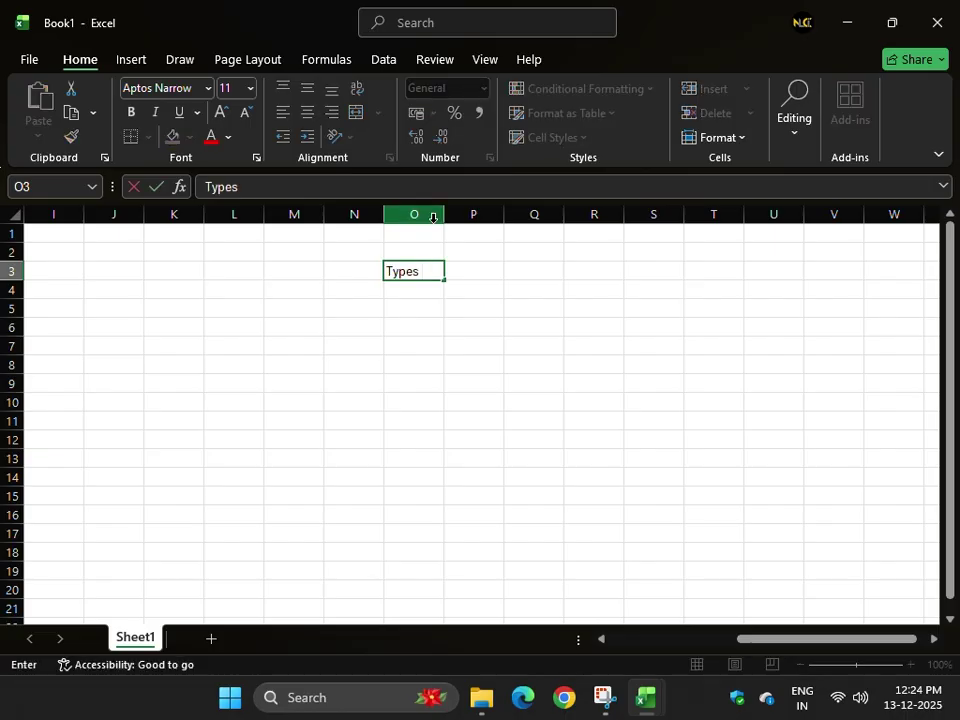
type(" of Refere")
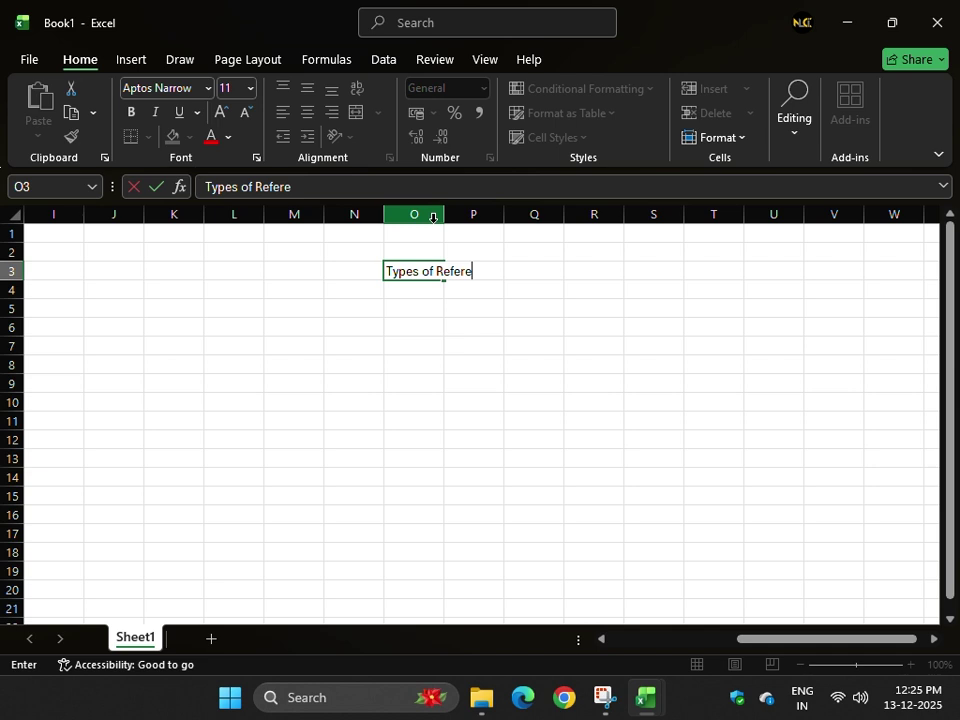
type("nces")
key("Return")
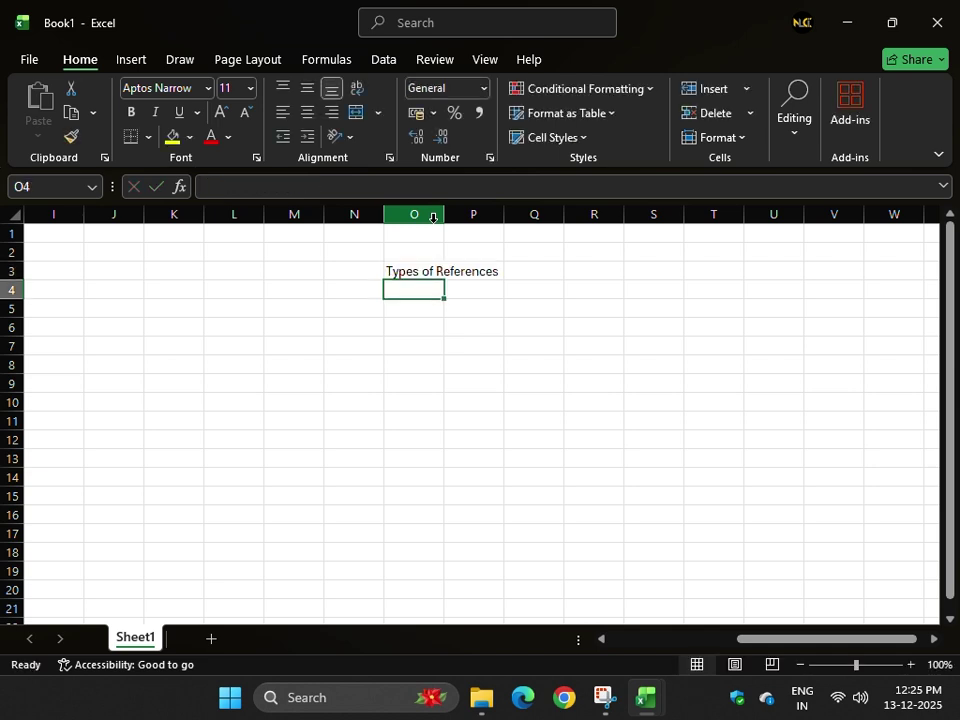
- Start the numbered list with 1 in N4 and Relative Reference in O4
key("Left")
type("1")
key("Right")
type("Rel")
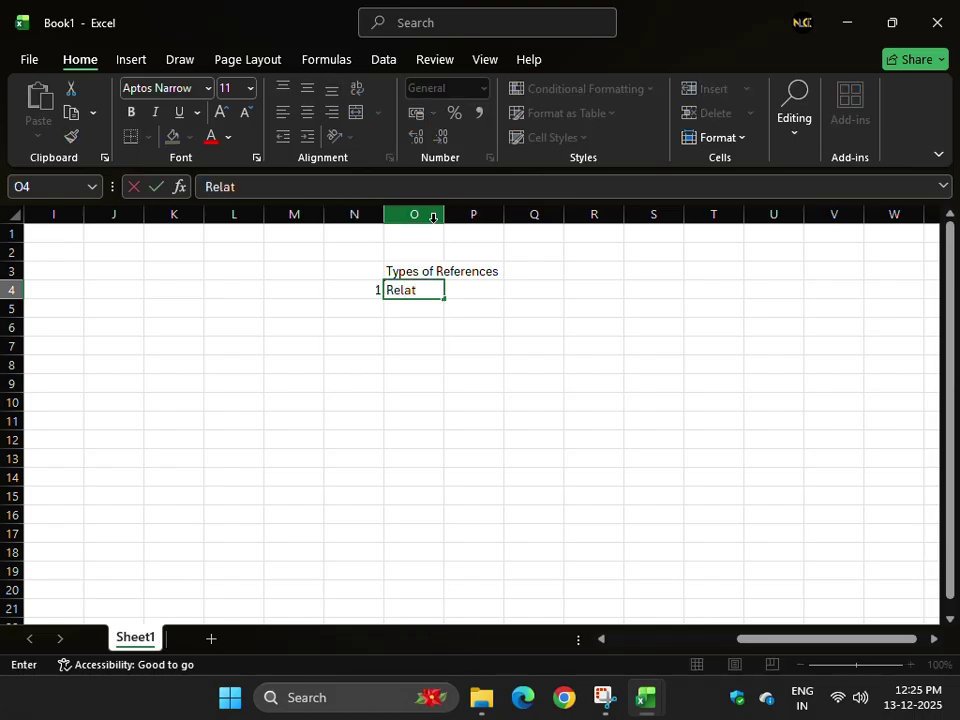
type("ative Referen")
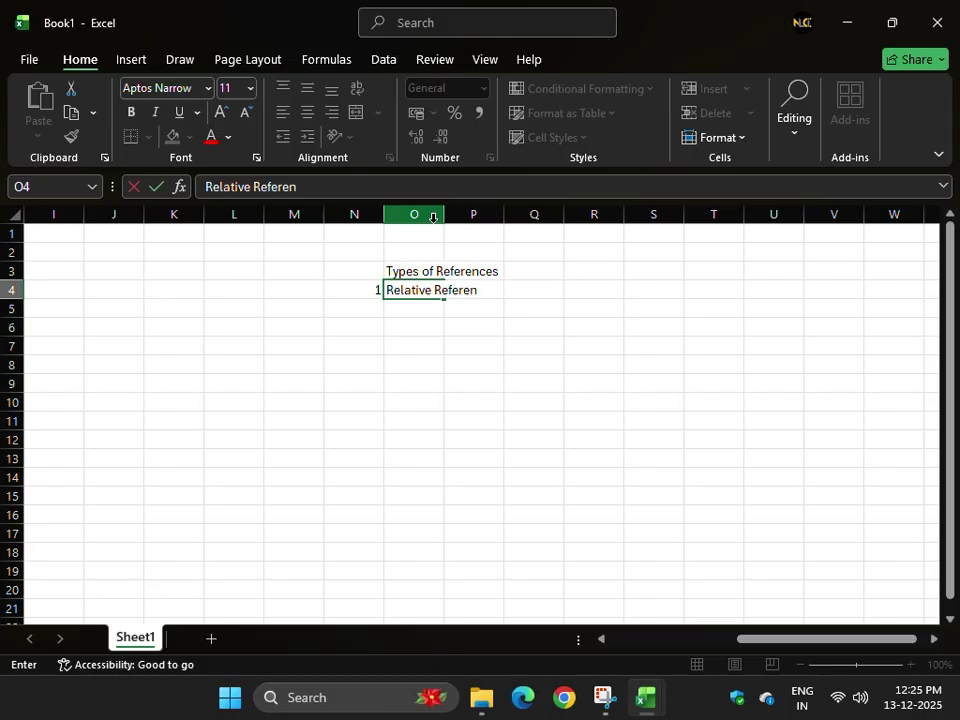
type("ce")
key("Return")
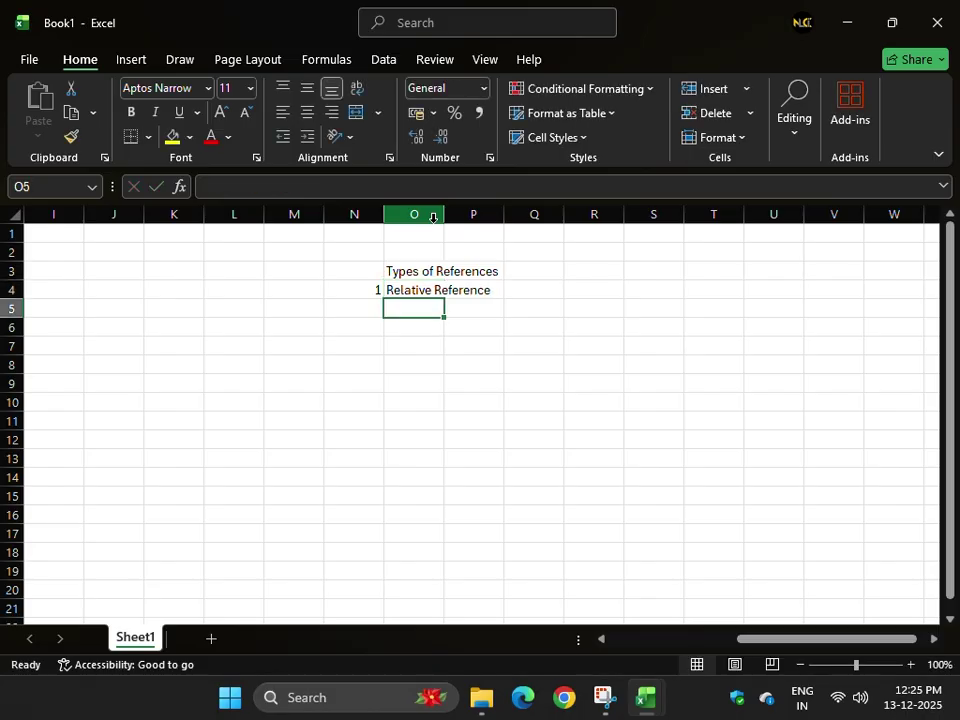
- Add Absolute Reference in O5 and Mixed Refrence in O6
type("Absolut")
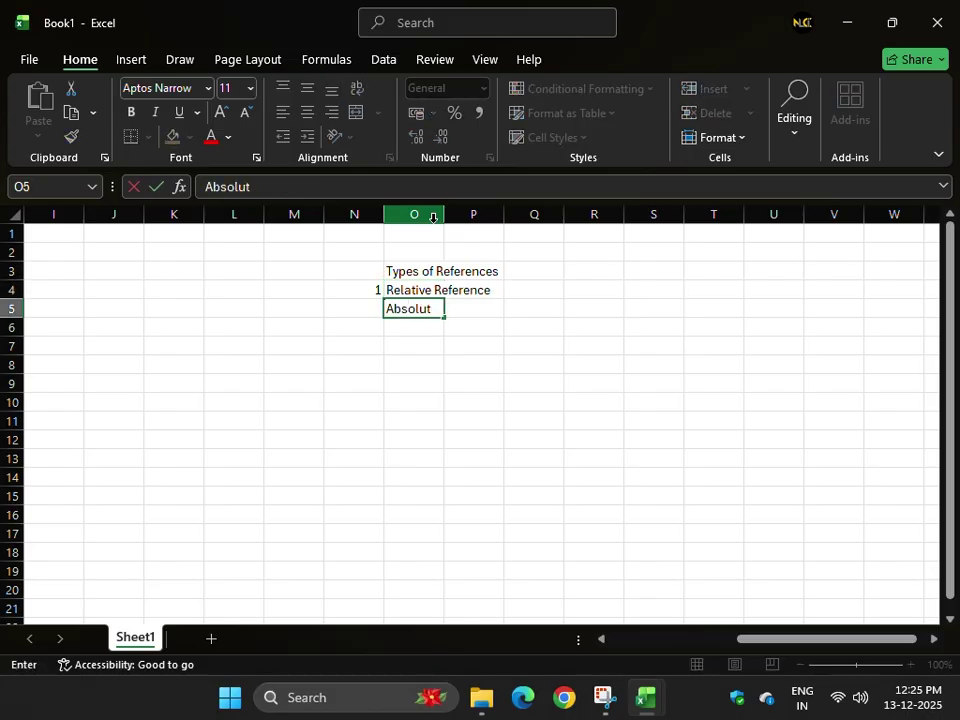
type("e Referenc")
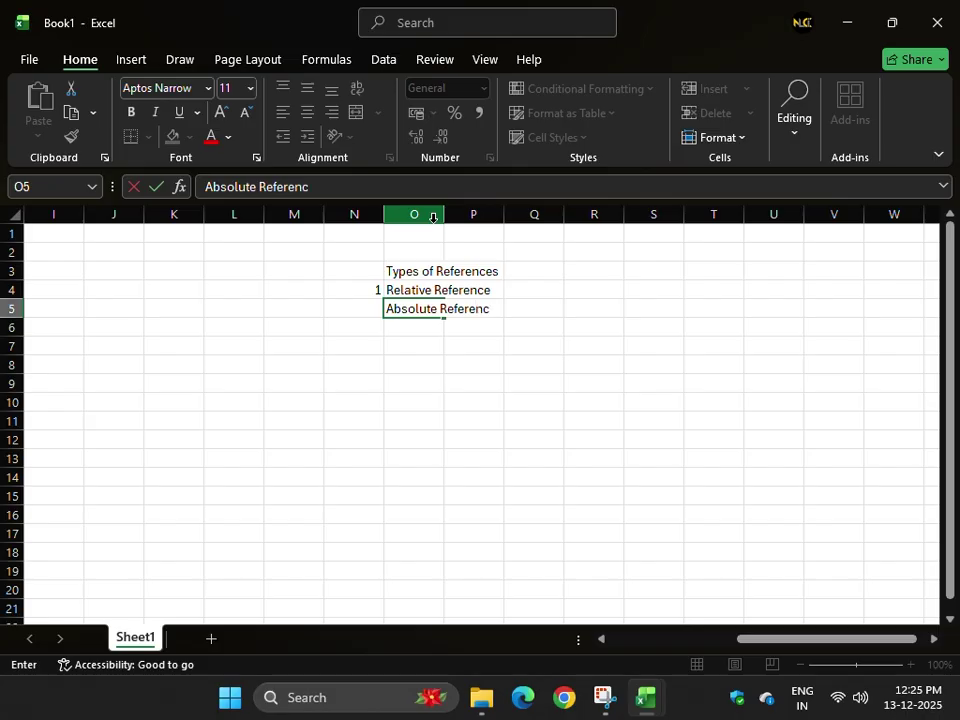
type("es")
key("BackSpace")
key("Return")
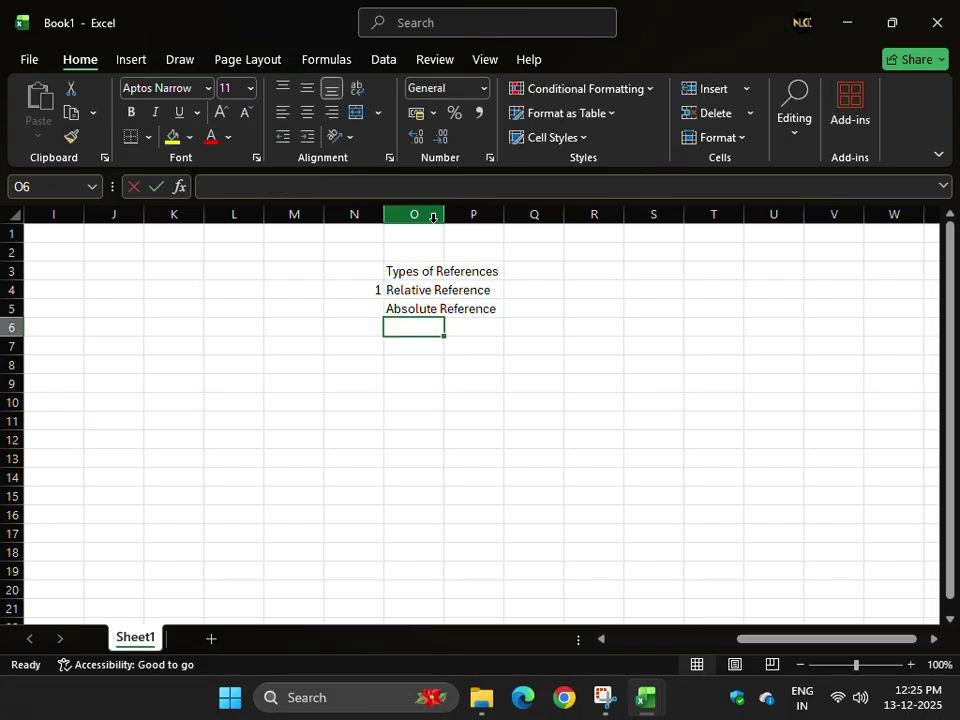
type("Mixe")
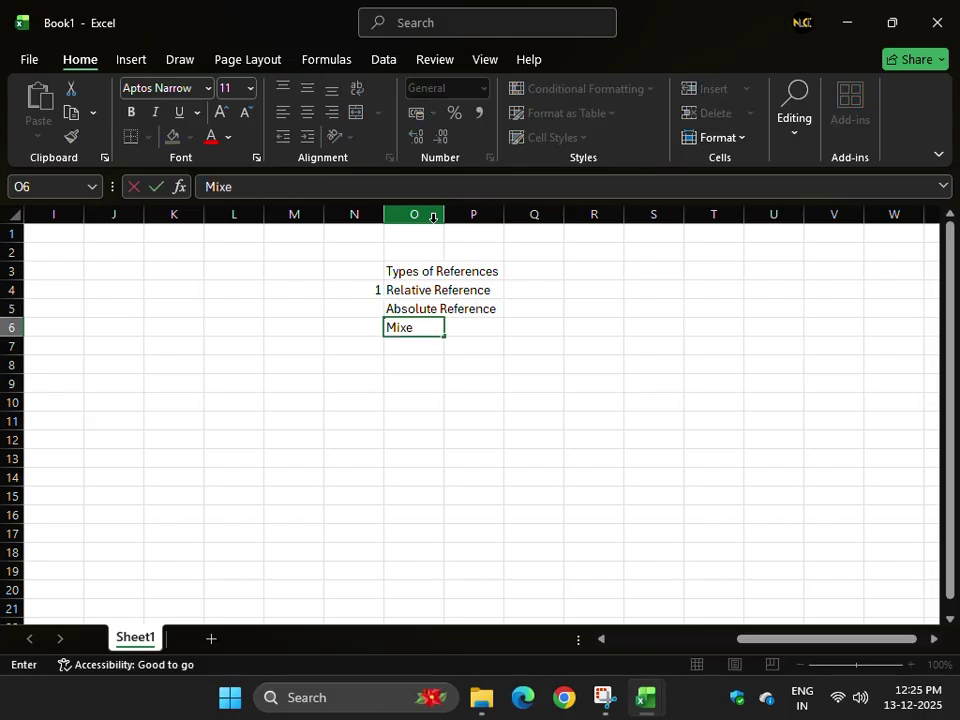
type("d Refrence")
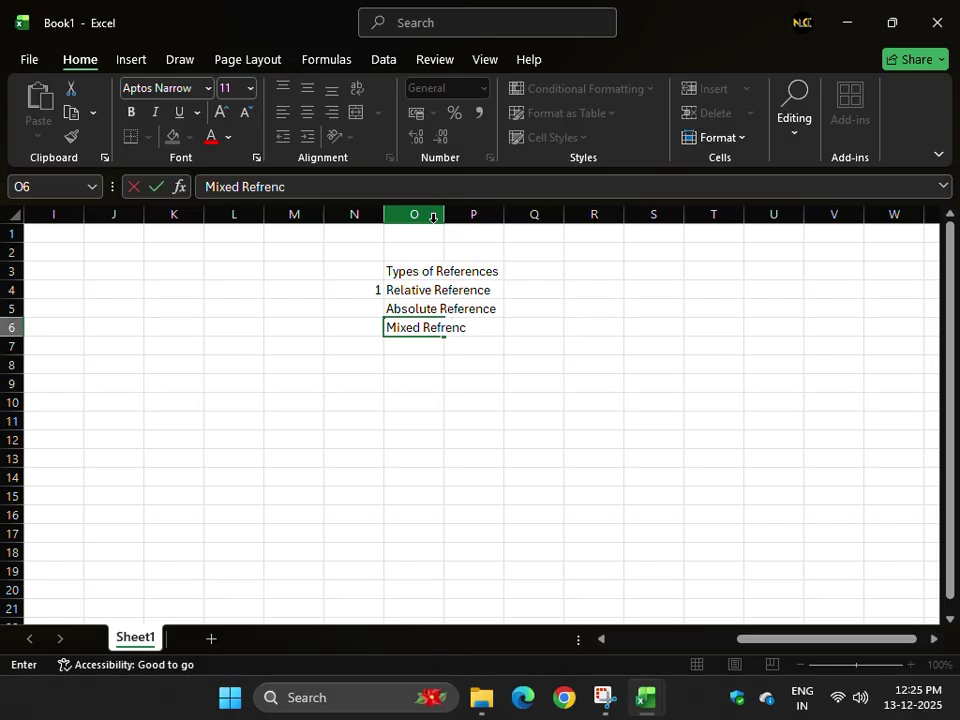
key("Return")
- Number the Absolute and Mixed entries by entering 2 in N5 and 3 in N6
key("Up")
key("Up")
key("Left")
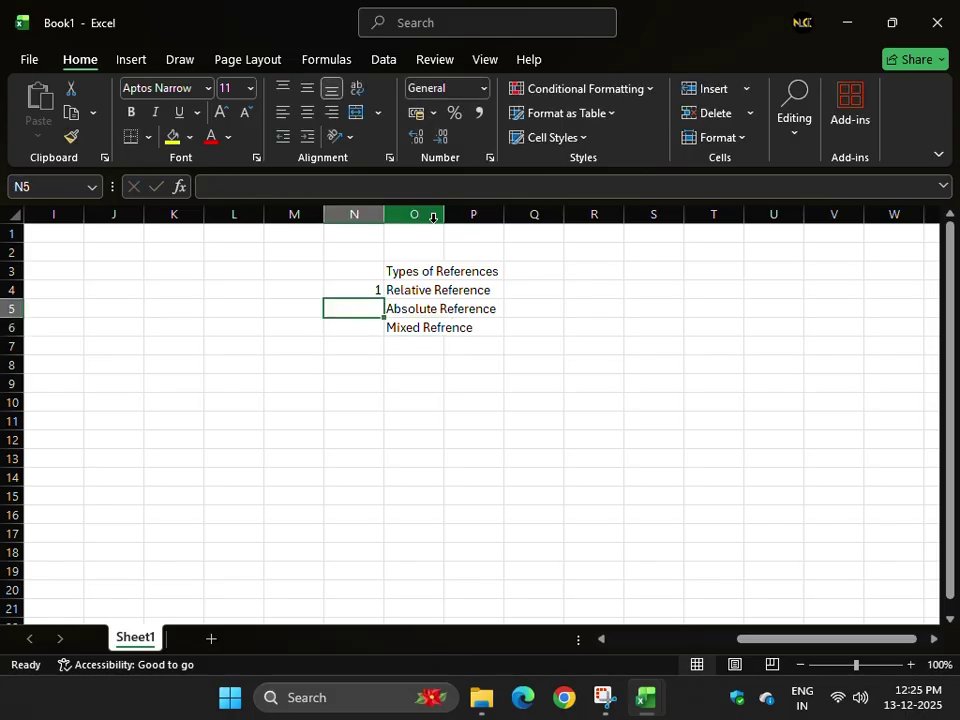
type("2")
key("Return")
type("3")
key("Return")
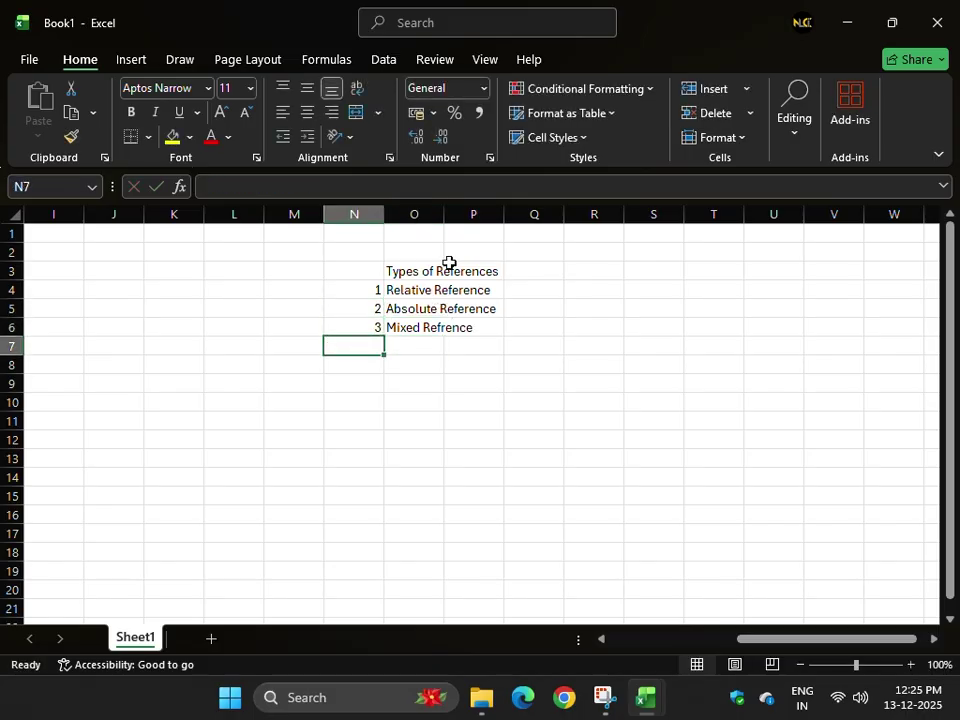
- Widen column O to fit the reference names and go through the entries in O4 to O6
left_click_drag(446, 216, 529, 216)
left_click(426, 286)
left_click(430, 306)
left_click(431, 327)
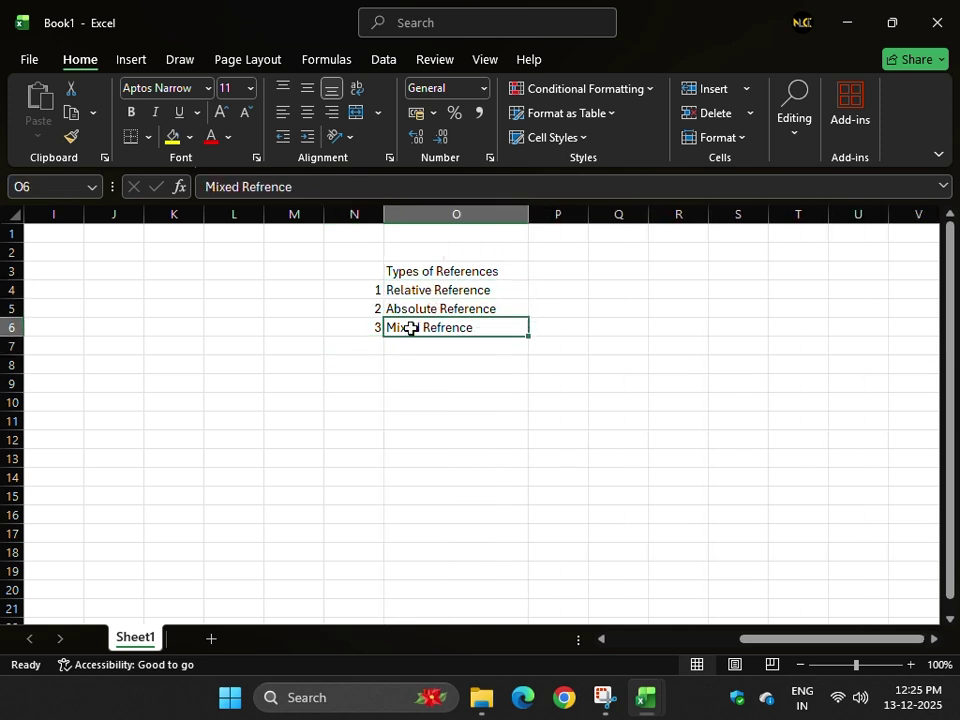
- Start a column of sample numbers with 2, 4, 9 and 6 in R5 to R8
left_click(934, 640)
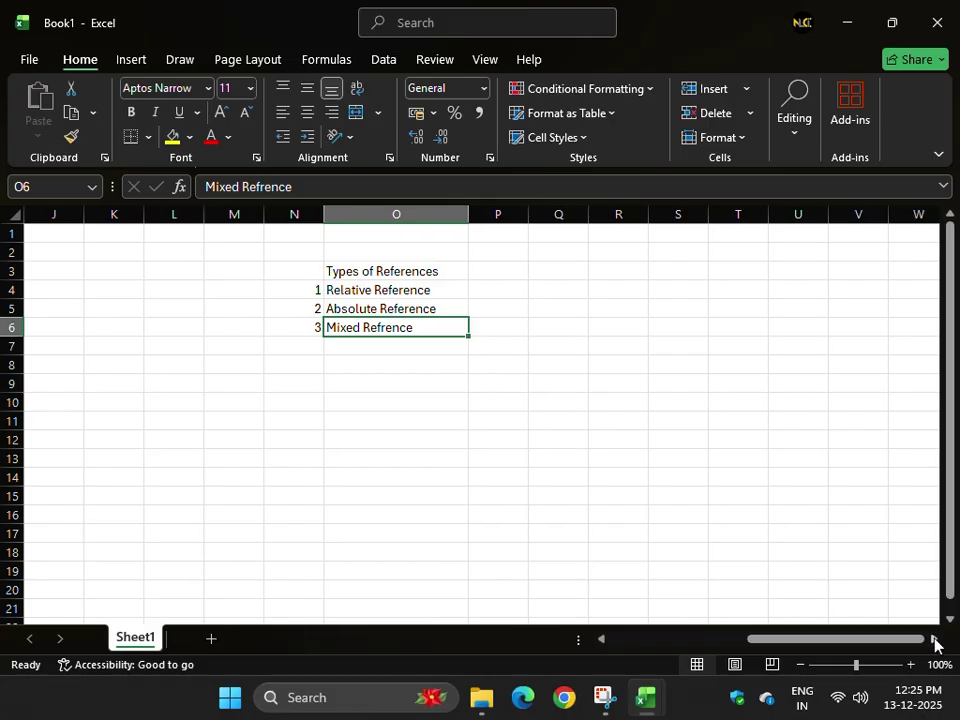
left_click(934, 640)
left_click(934, 640)
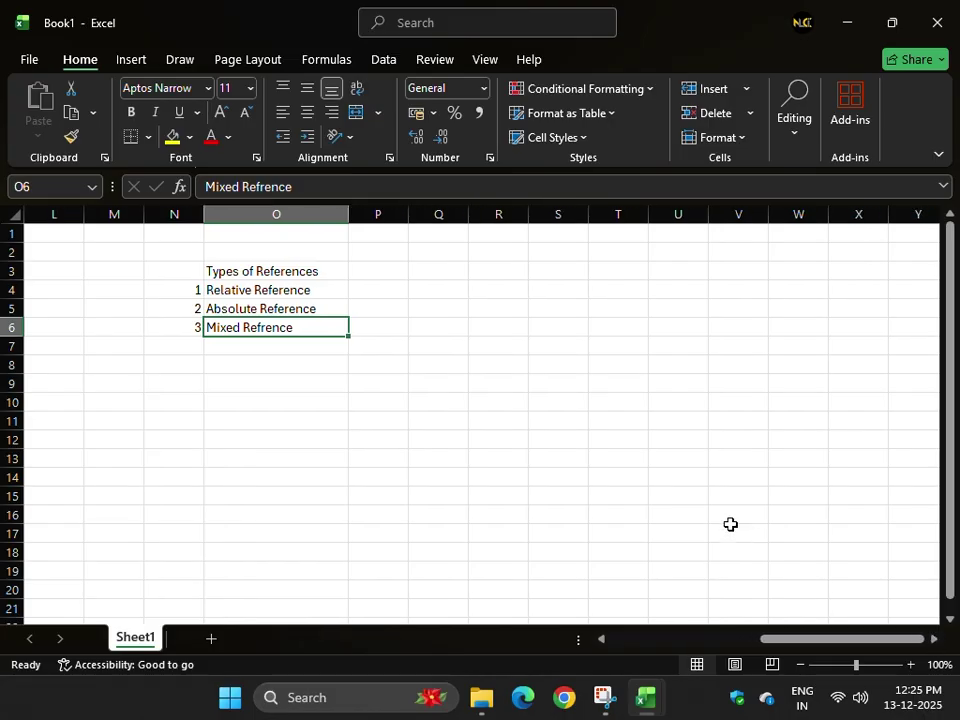
left_click(444, 294)
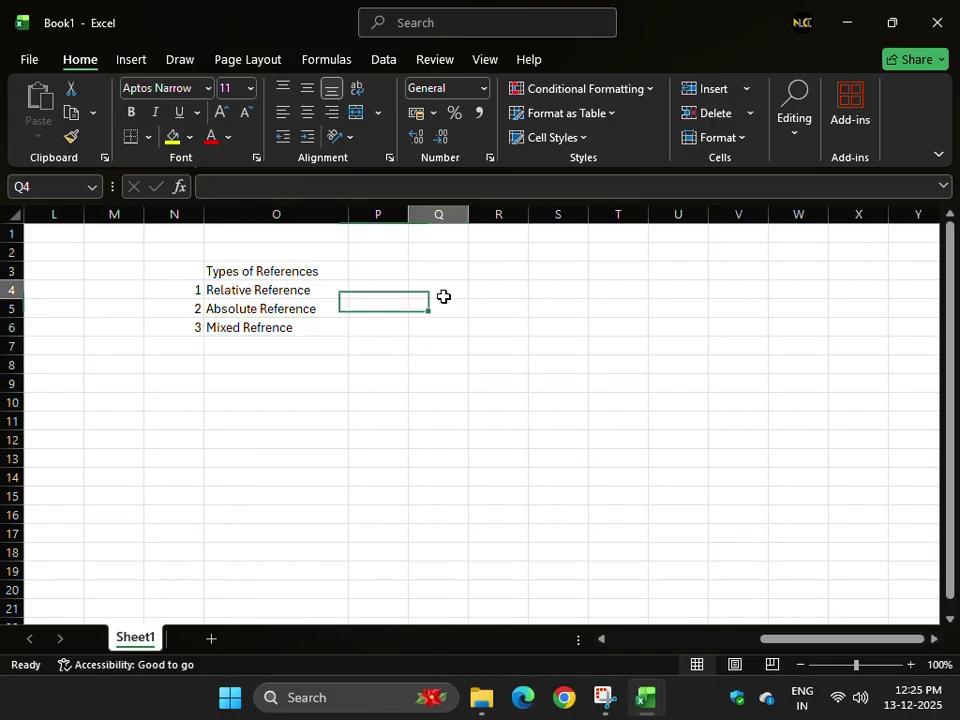
left_click(491, 312)
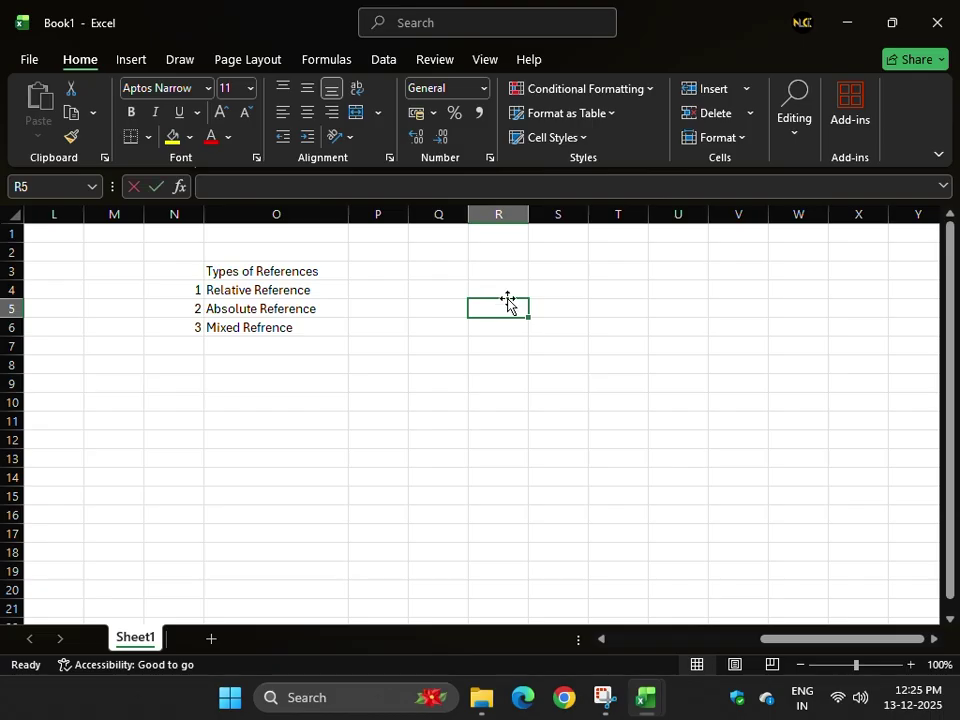
type("2")
key("Return")
type("4")
key("Return")
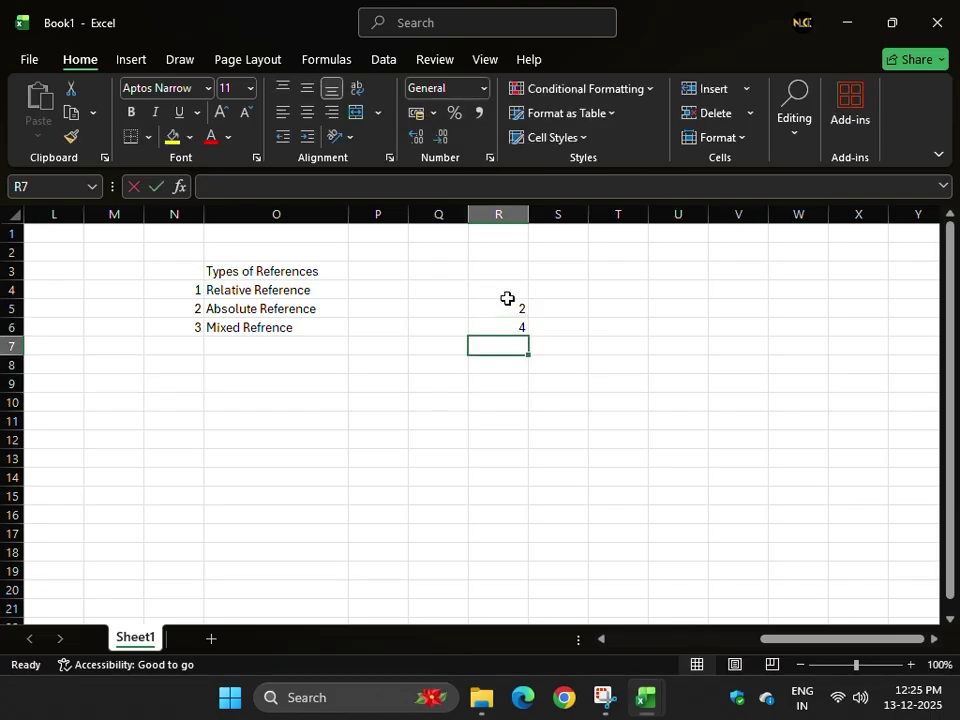
type("9")
key("Return")
type("6")
key("Return")
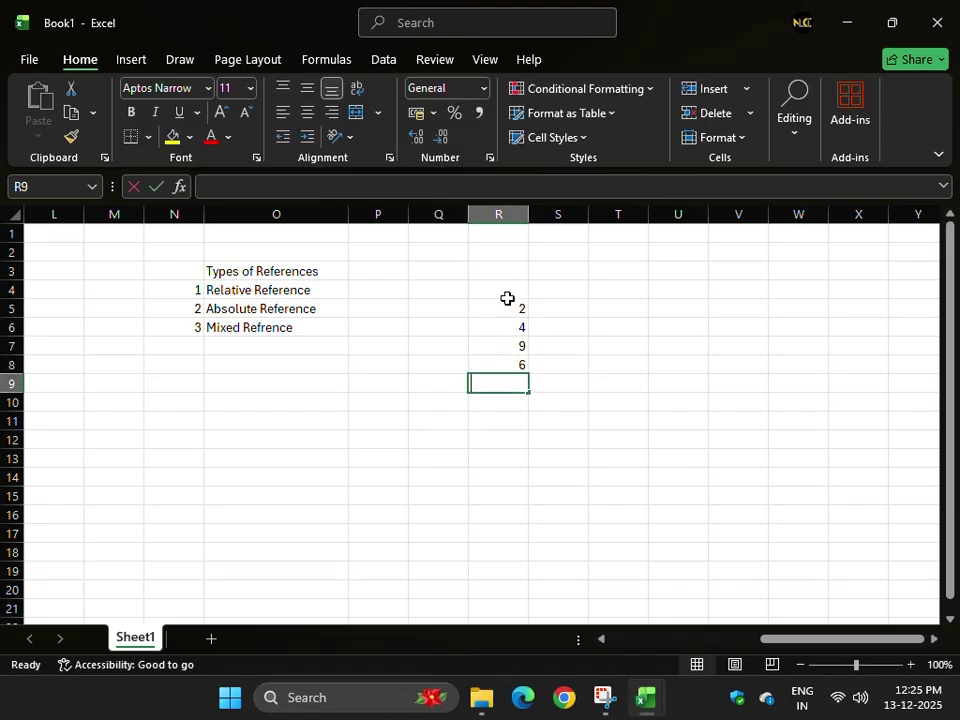
- Complete the first number column with 3, 11 and 5 in R9 to R11
type("3")
key("Return")
type("11")
key("Return")
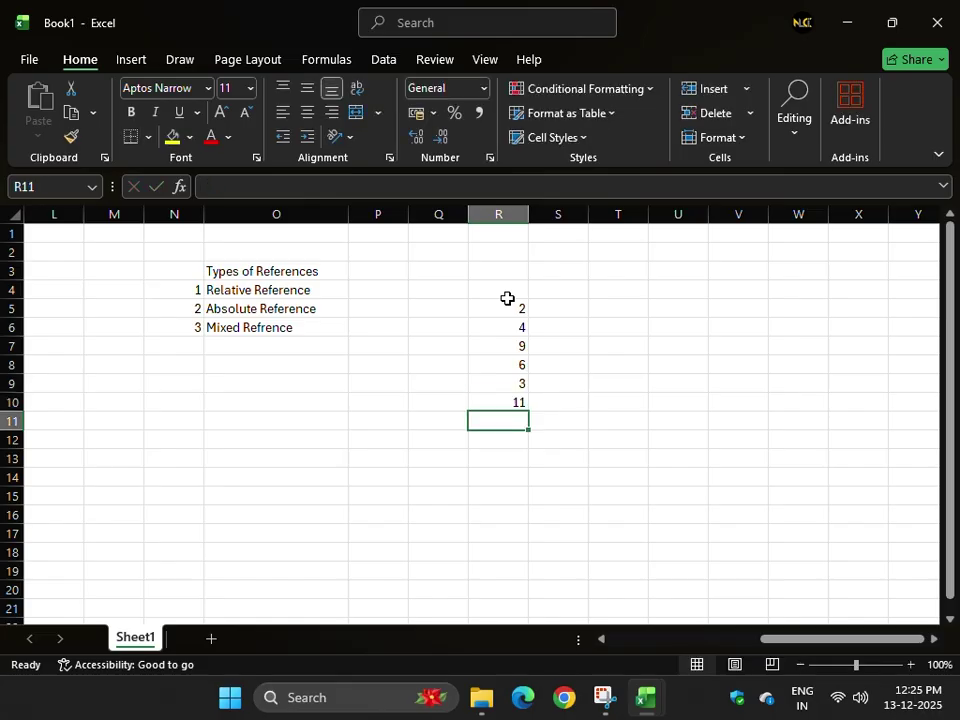
type("5")
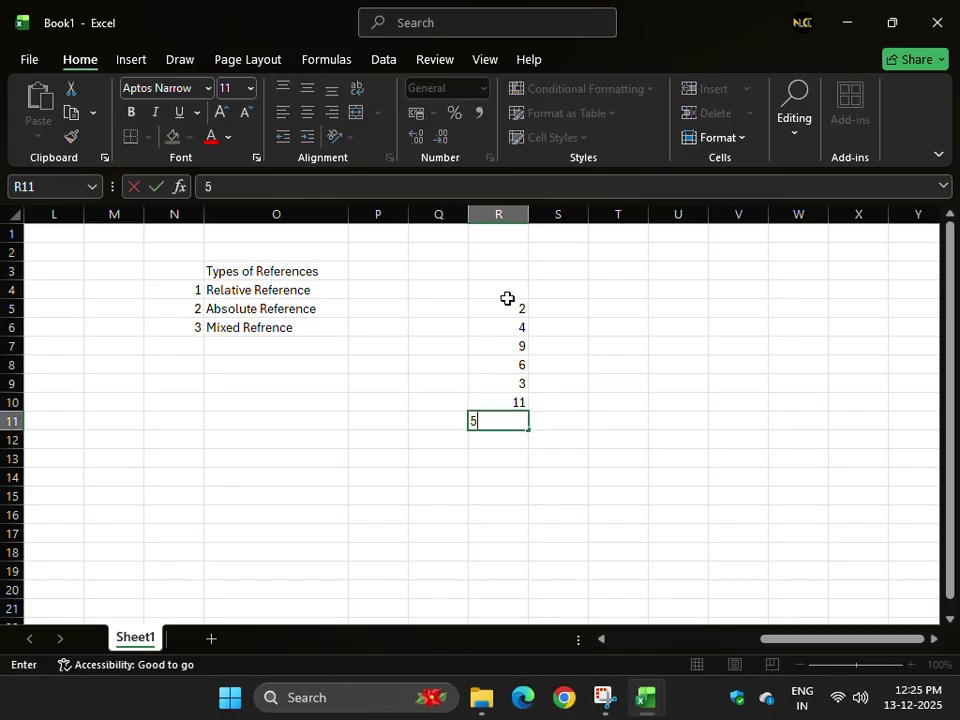
key("Return")
- Start a second number column with 3, 6, 5 and 10 in S5 to S8
left_click(558, 364)
left_click(565, 310)
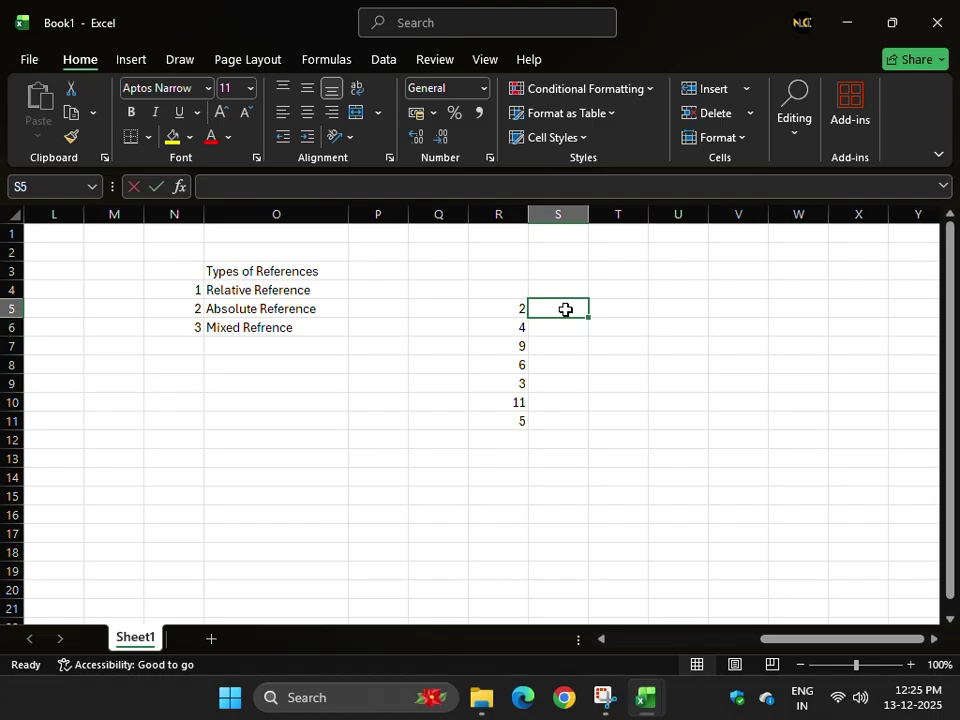
type("3")
key("Return")
type("6")
key("Return")
type("5")
key("Return")
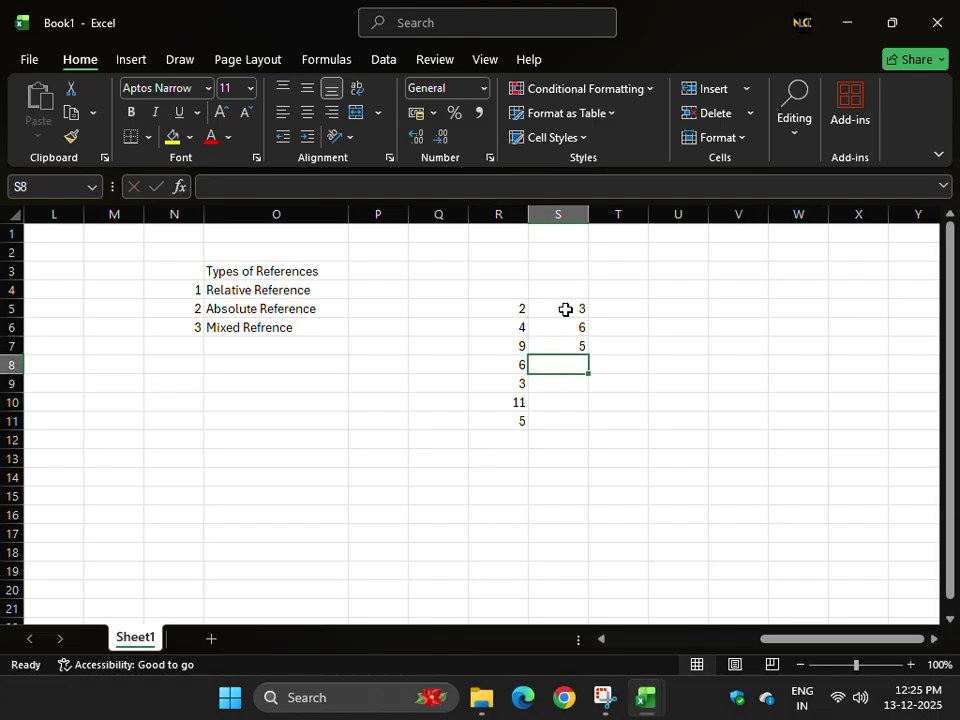
type("10")
key("Return")
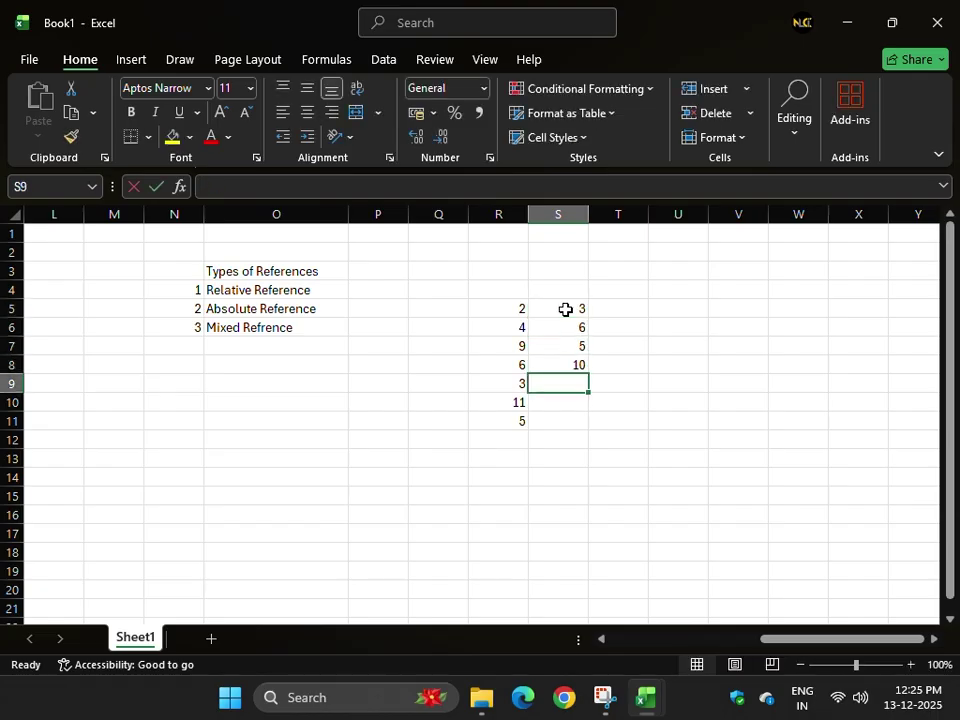
- Complete the second number column with 8, 4 and 7 in S9 to S11
type("8")
key("Return")
type("1")
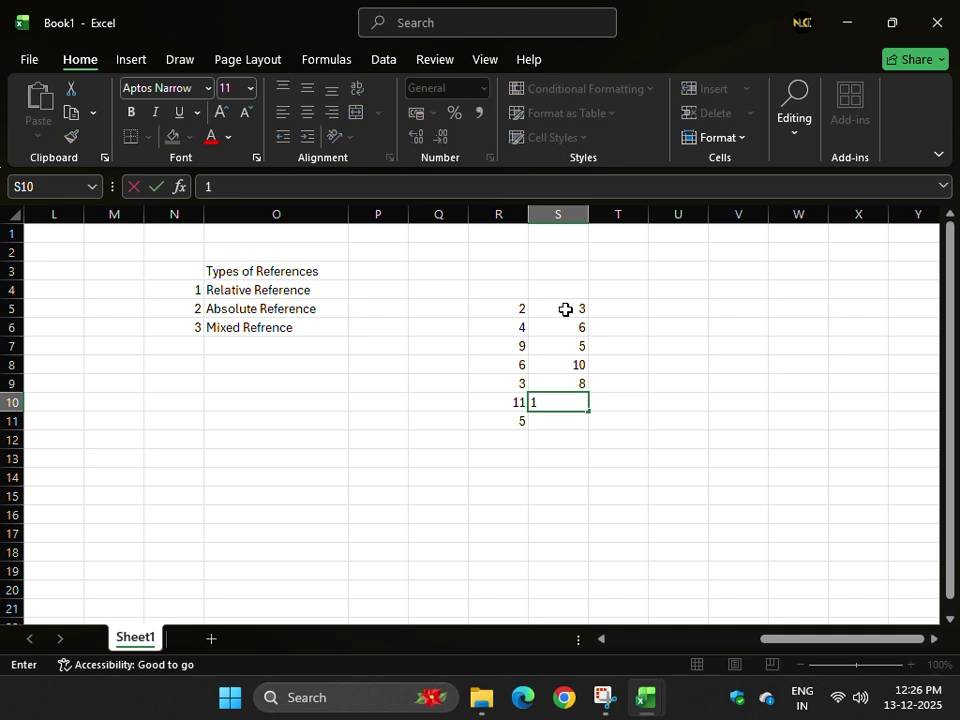
type("4")
key("Return")
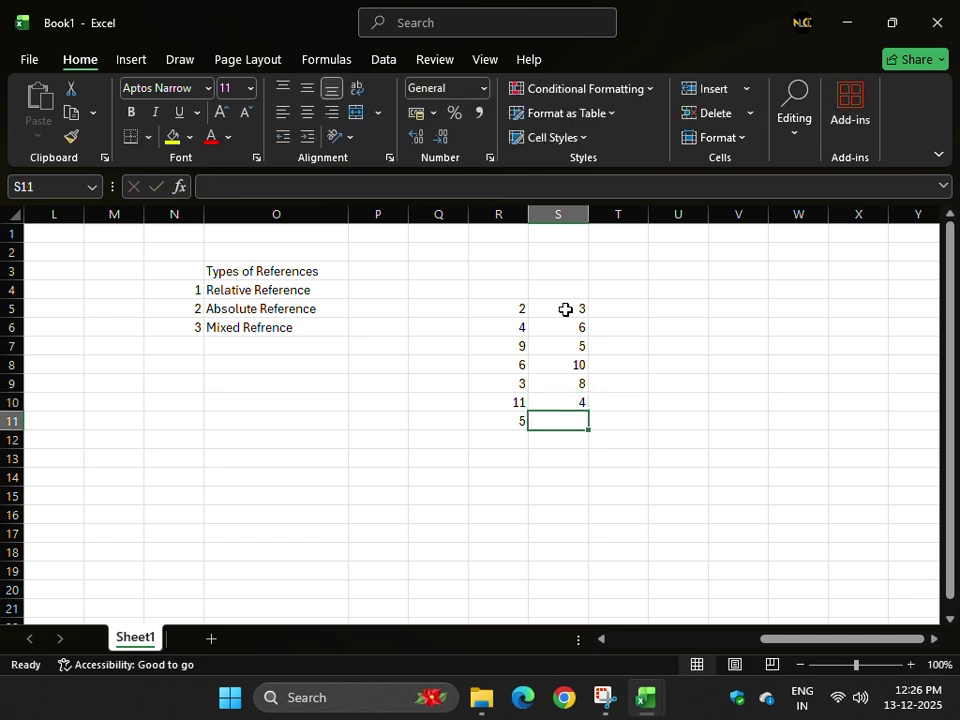
type("7")
key("Return")
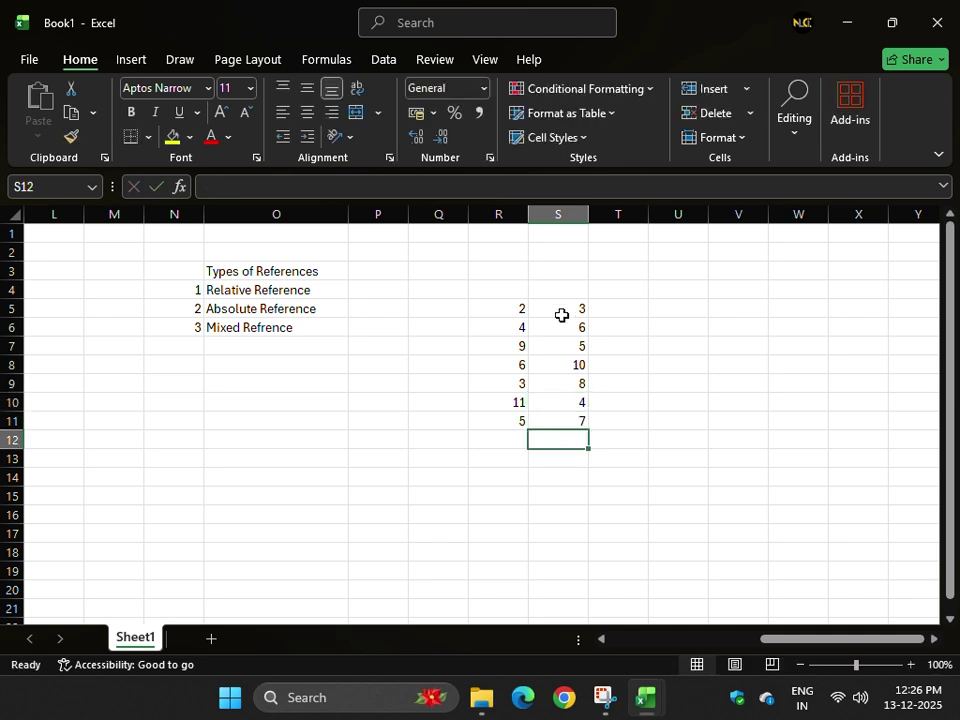
- Examine the cell addresses and values of R5 and S5 and the empty result cells beside them
left_click(617, 308)
left_click(491, 311)
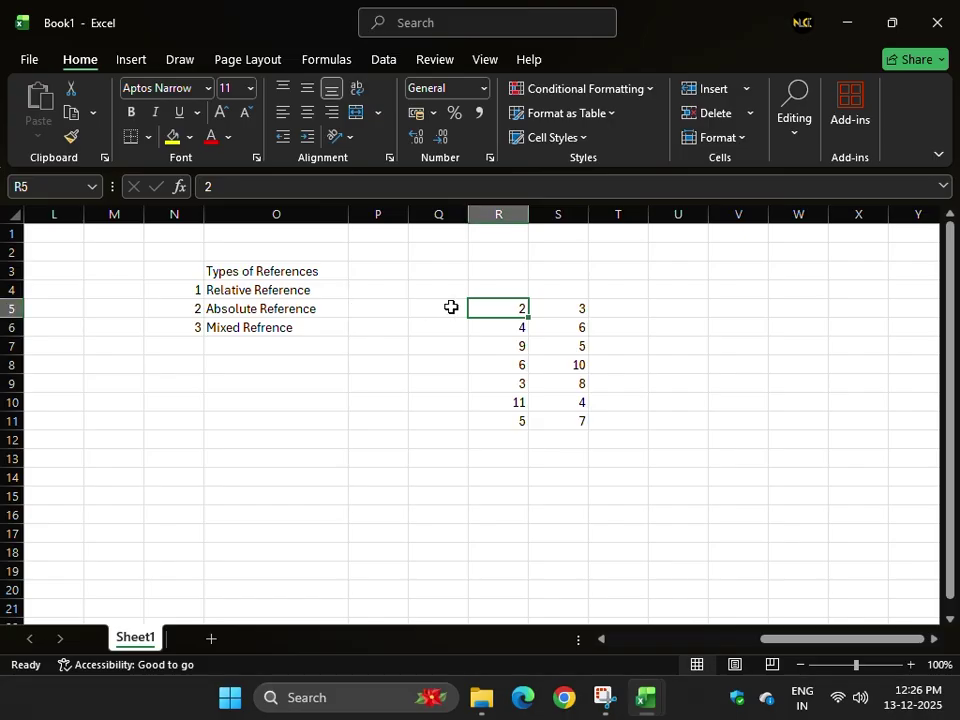
left_click(558, 309)
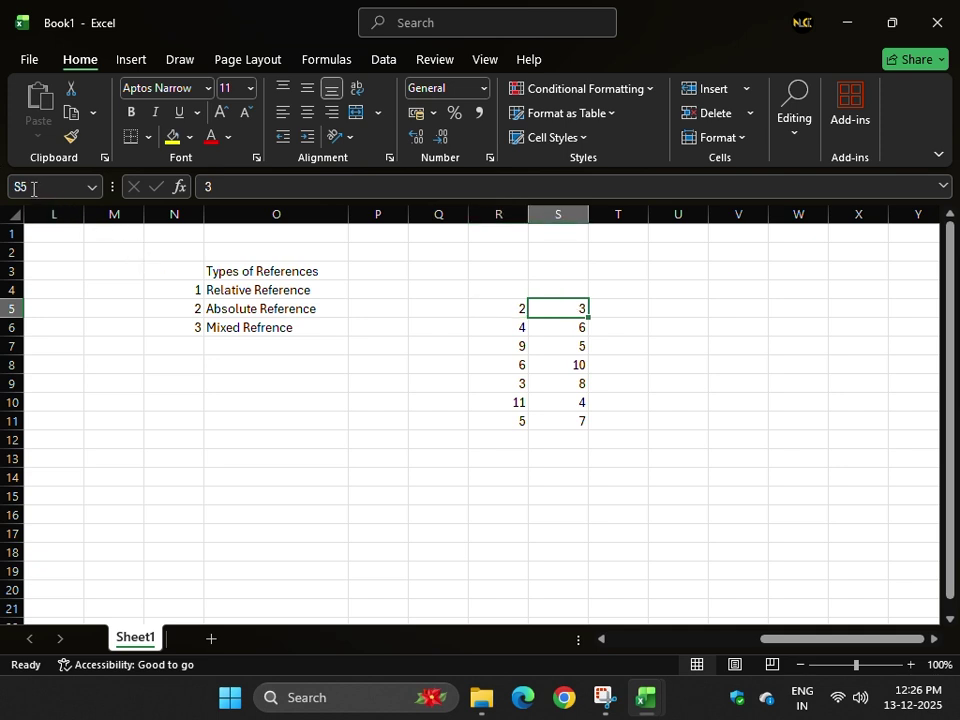
left_click(634, 306)
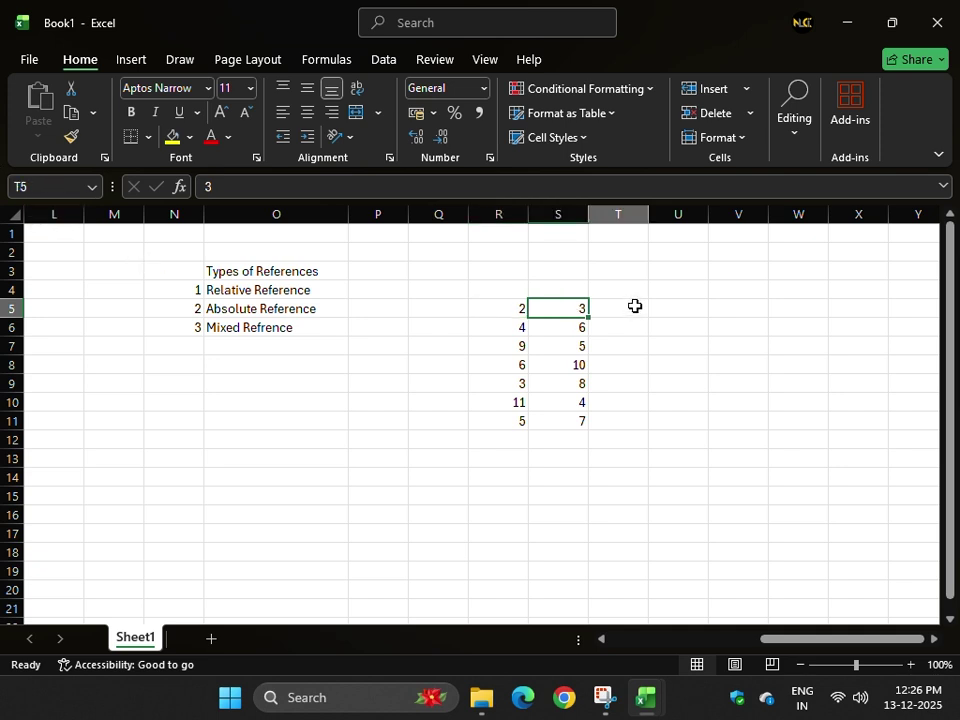
left_click(683, 311)
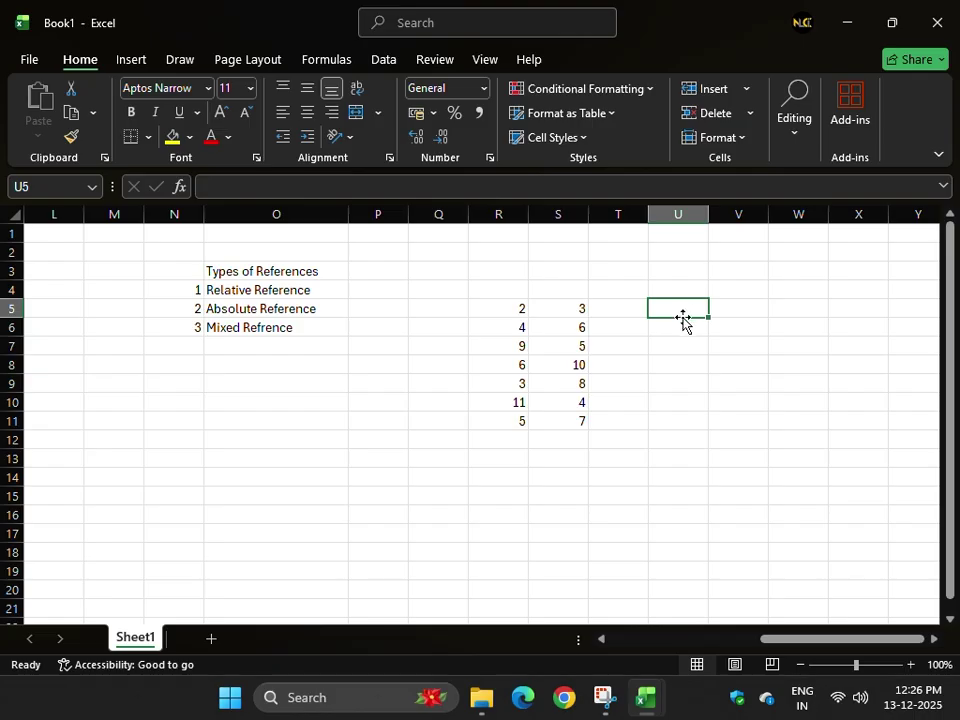
left_click(504, 308)
left_click(553, 309)
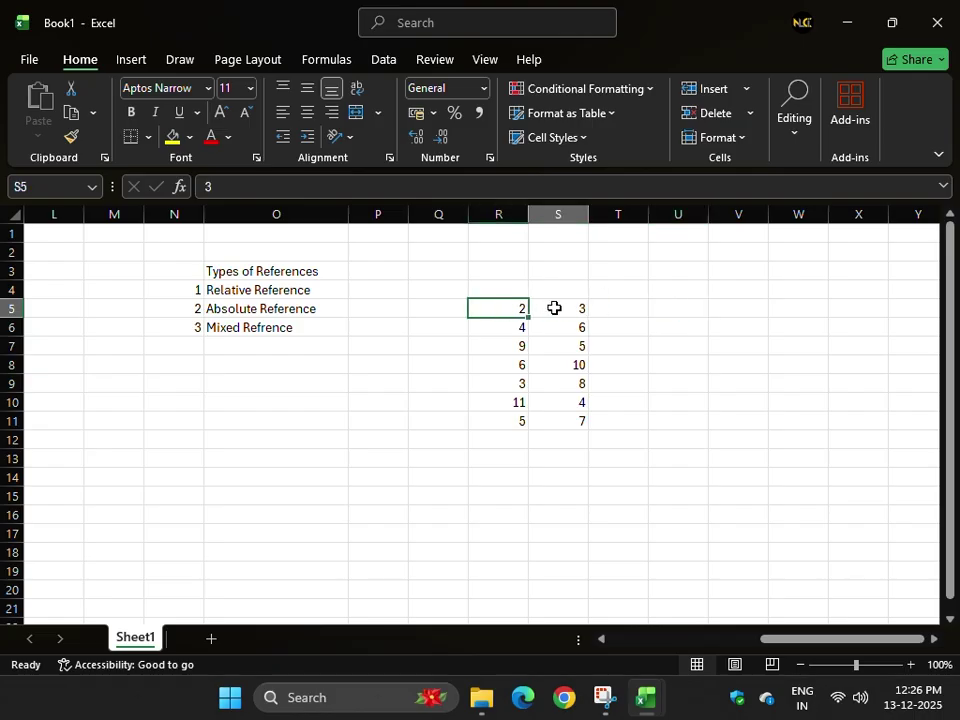
left_click(508, 309)
left_click(542, 311)
left_click(503, 315)
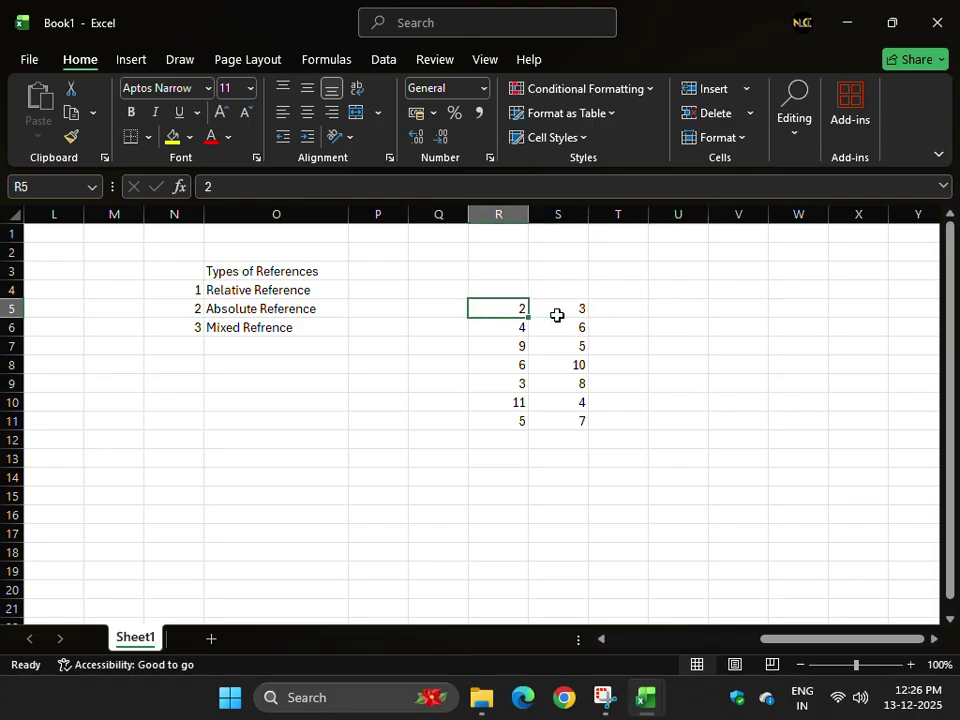
left_click(557, 315)
- Enter the formula =R5*S5 in U5 to multiply the first pair of numbers
left_click(681, 306)
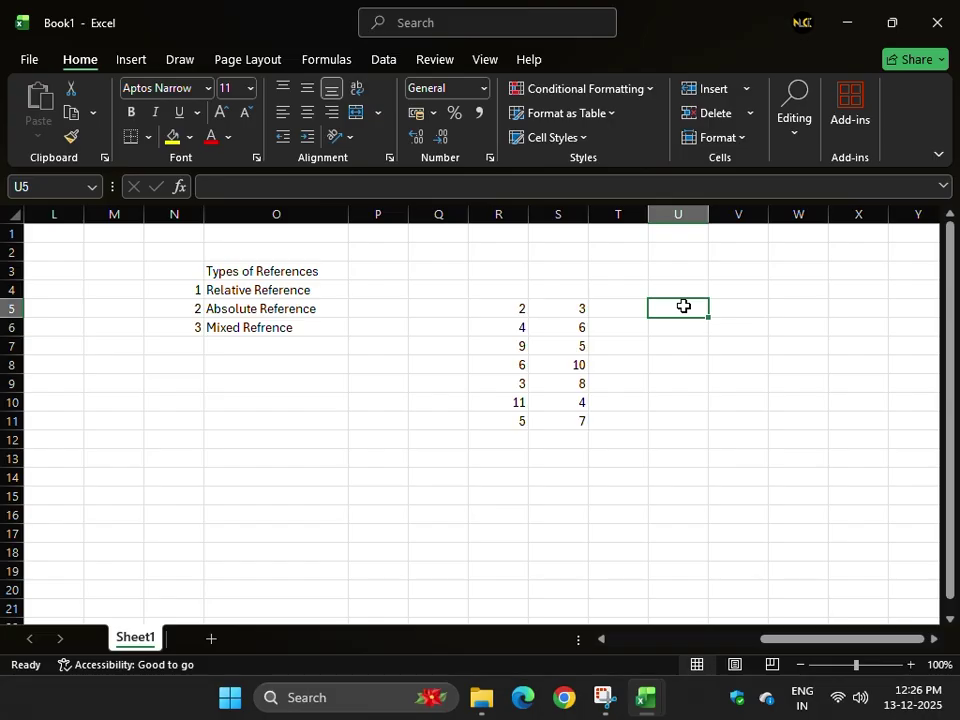
type("=")
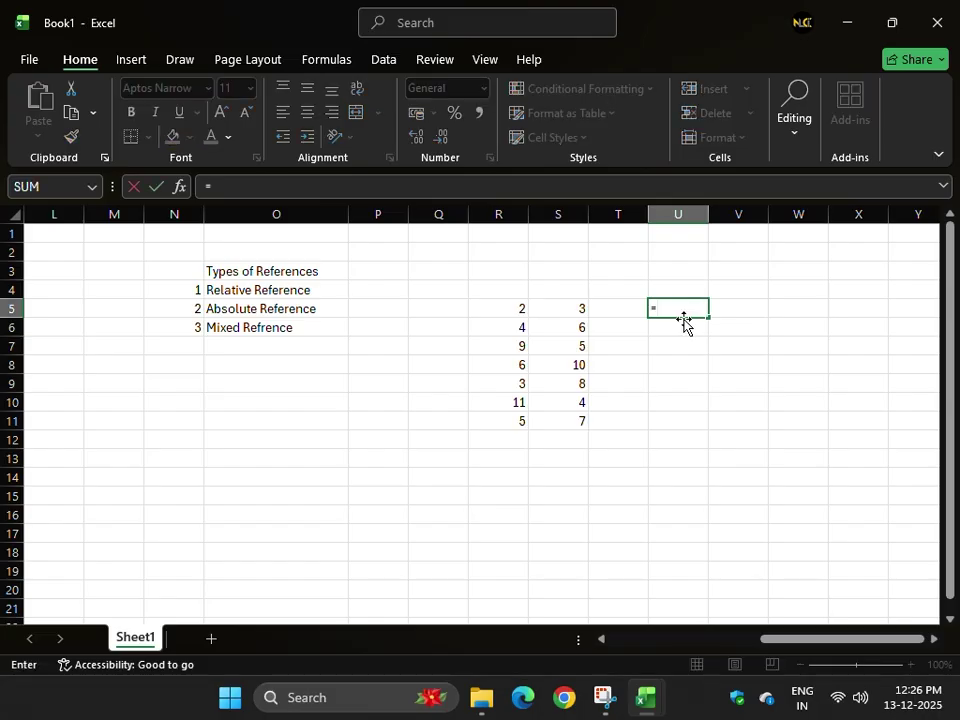
left_click(497, 310)
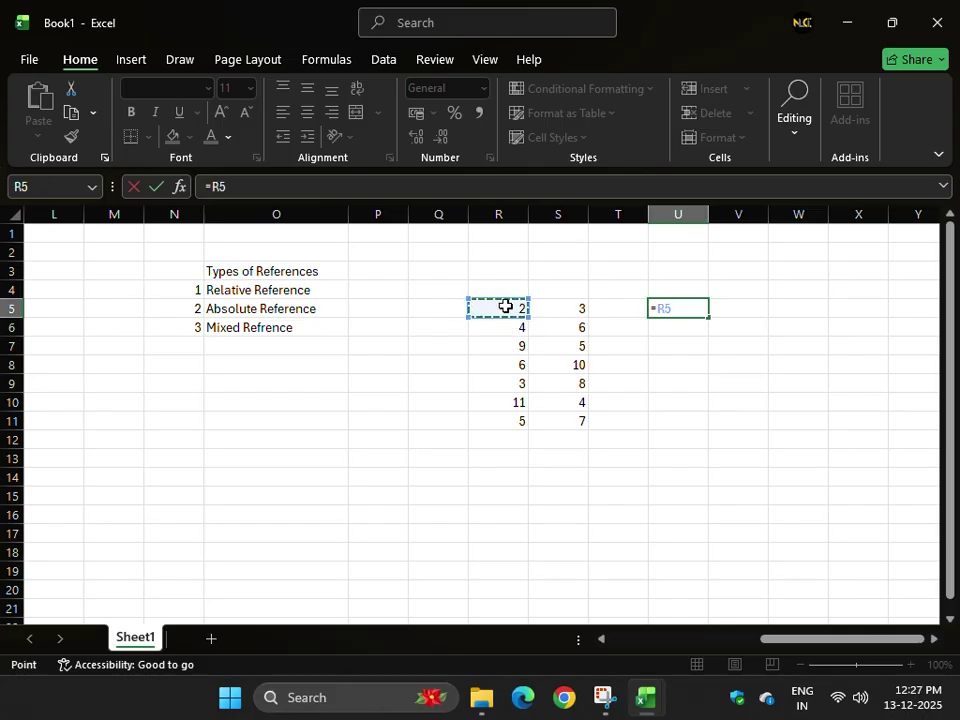
double_click(660, 308)
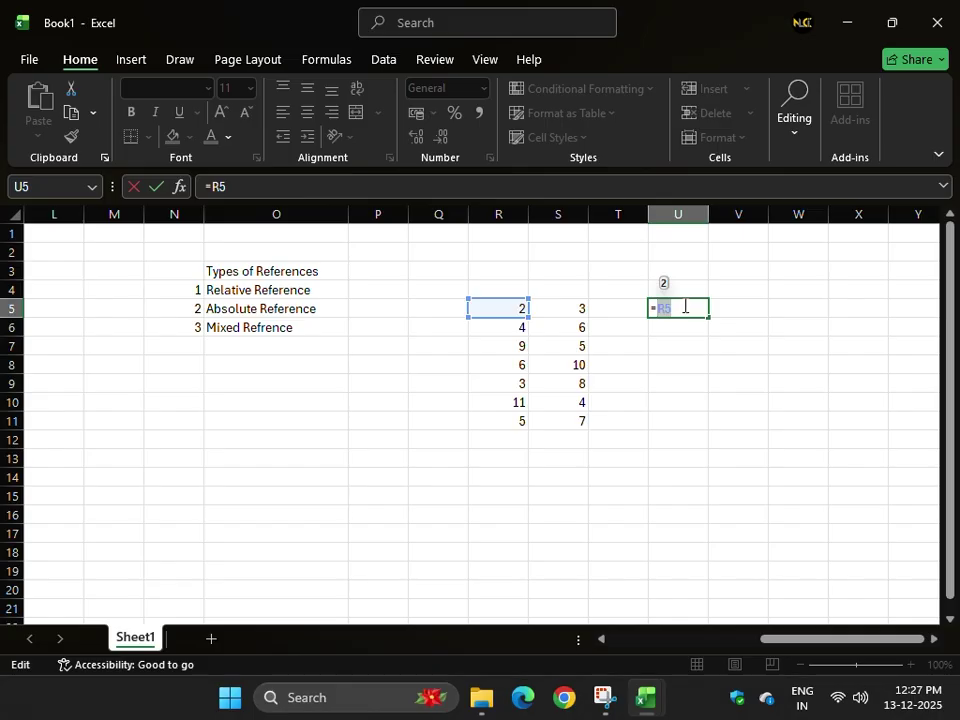
left_click(685, 308)
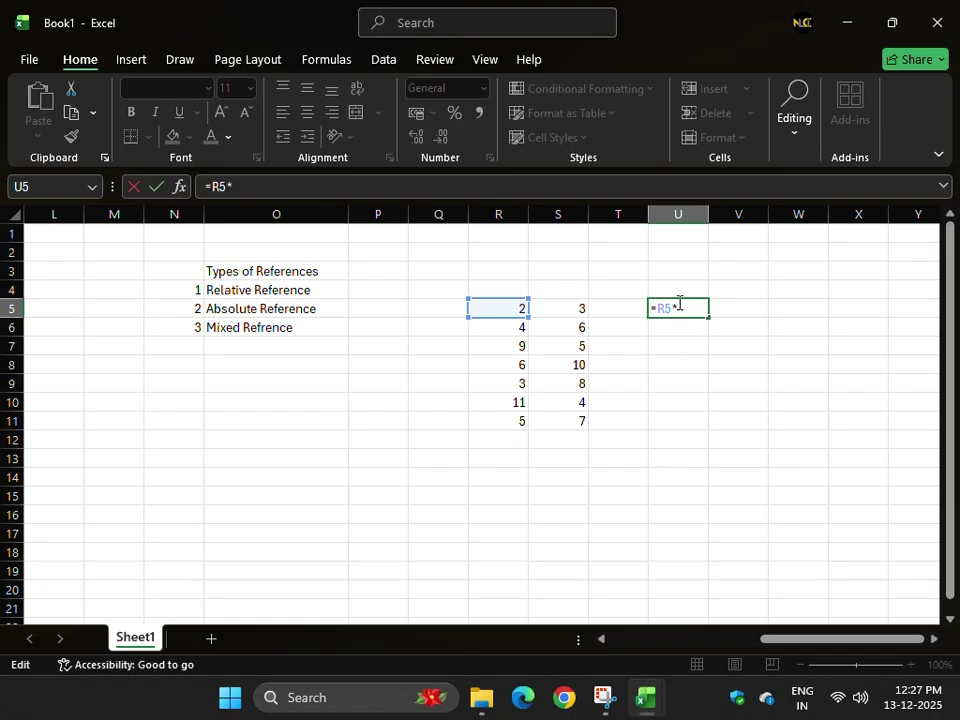
left_click(563, 308)
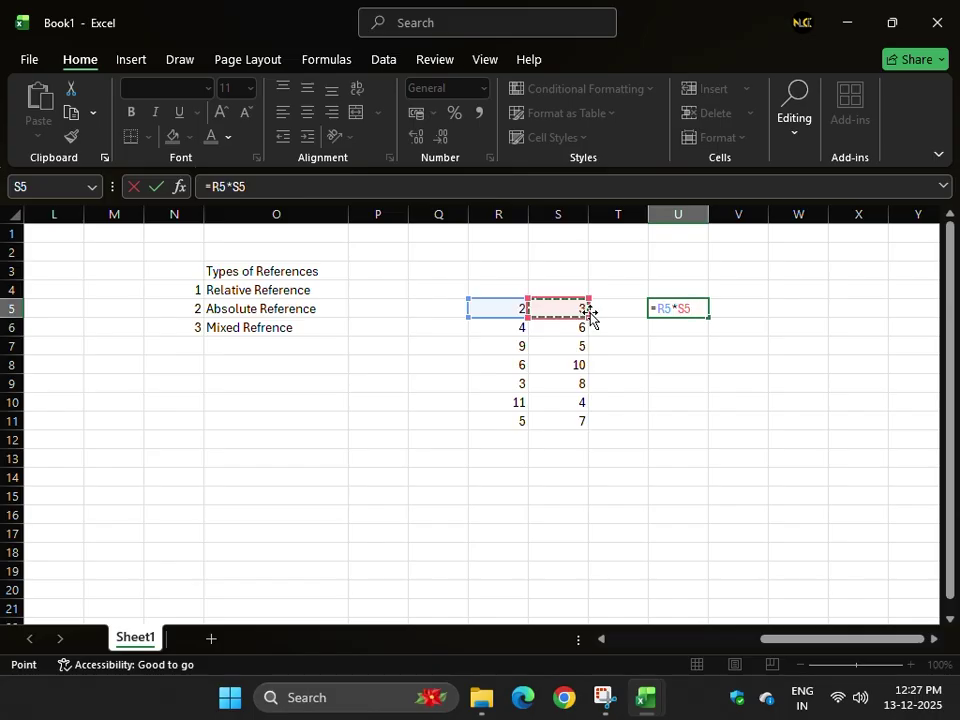
key("Return")
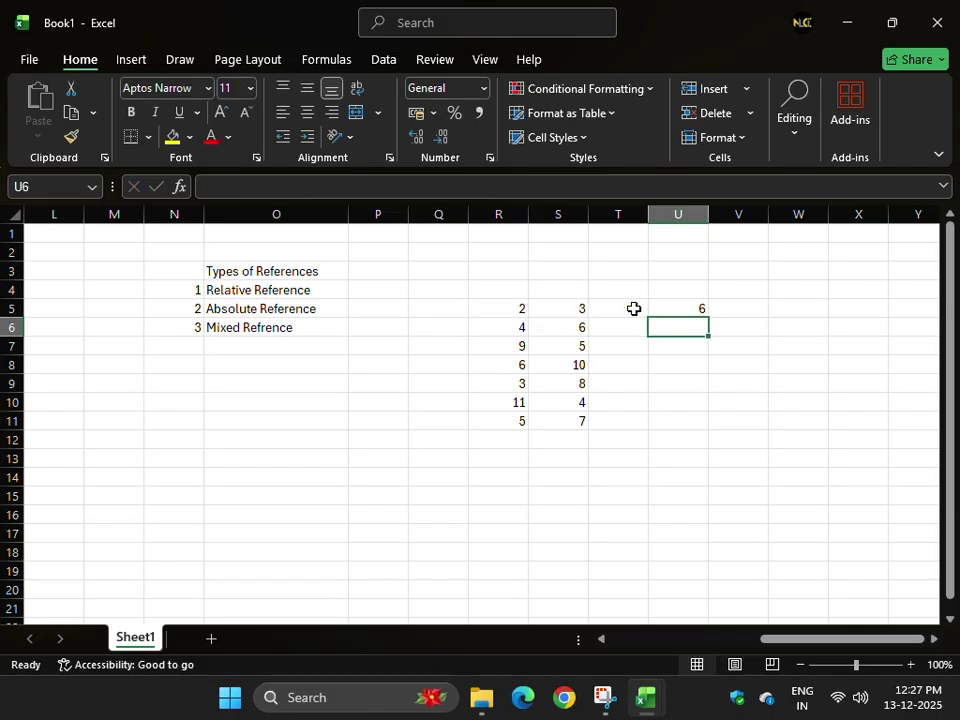
- Review the formula in U5, the row 6 pair, and the ranges R5:R11 and S5:S11 against the empty result cells U6:U11
left_click(683, 309)
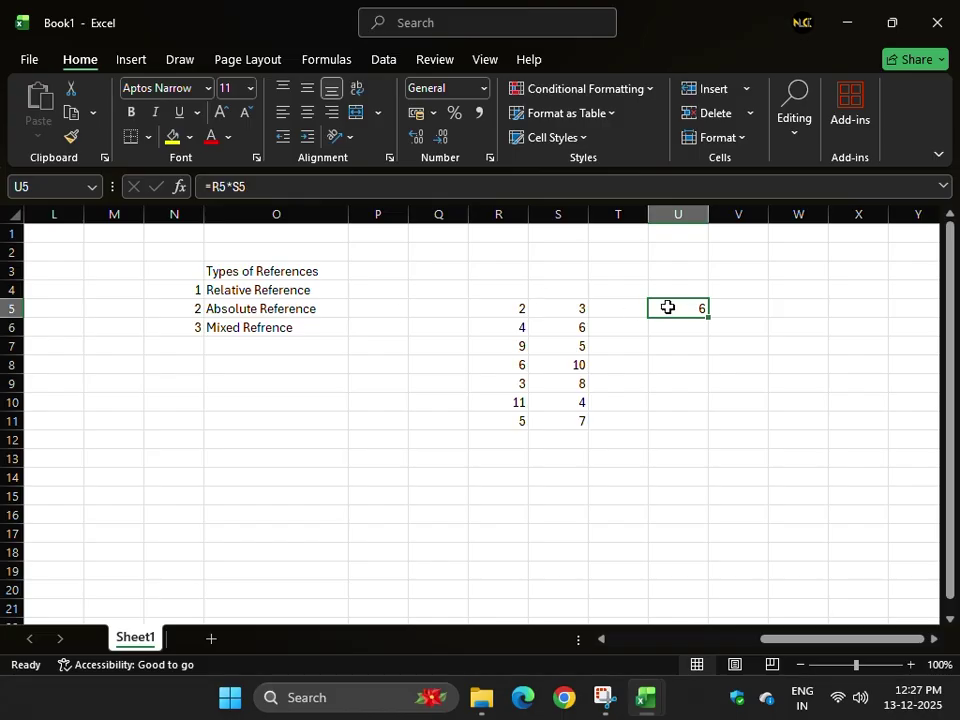
left_click(681, 331)
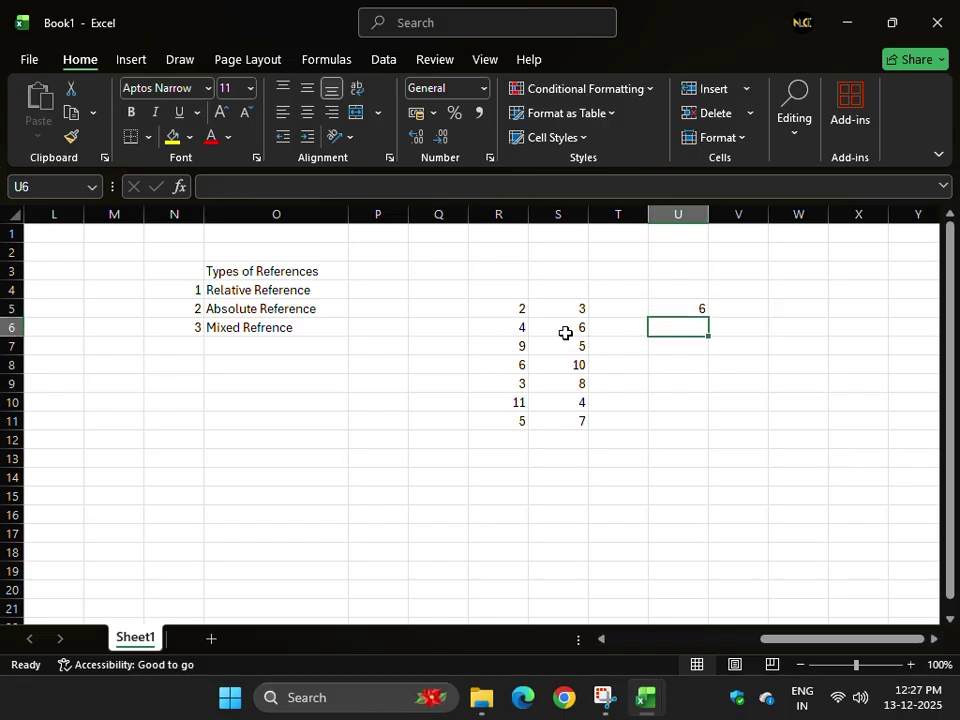
left_click(533, 327)
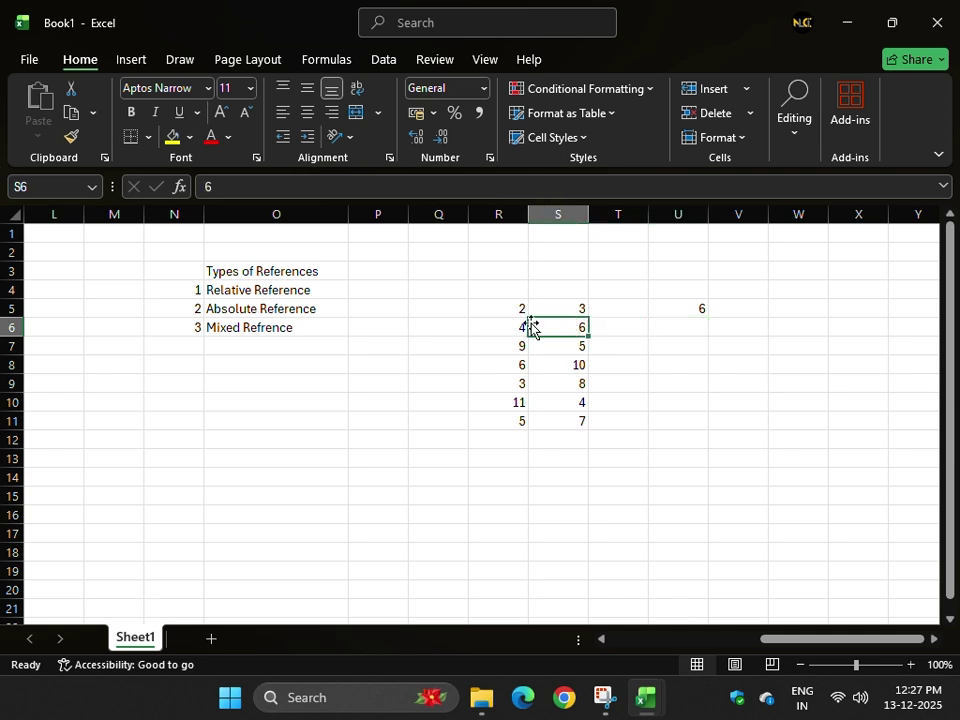
left_click(488, 324)
left_click(566, 325)
left_click(684, 326)
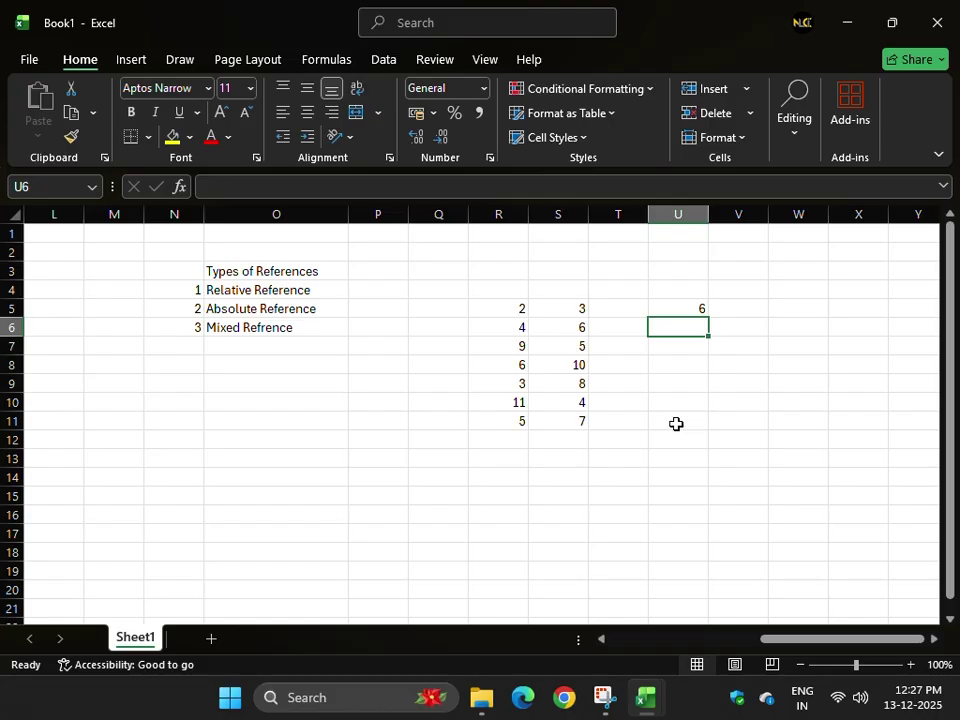
left_click_drag(504, 306, 523, 420)
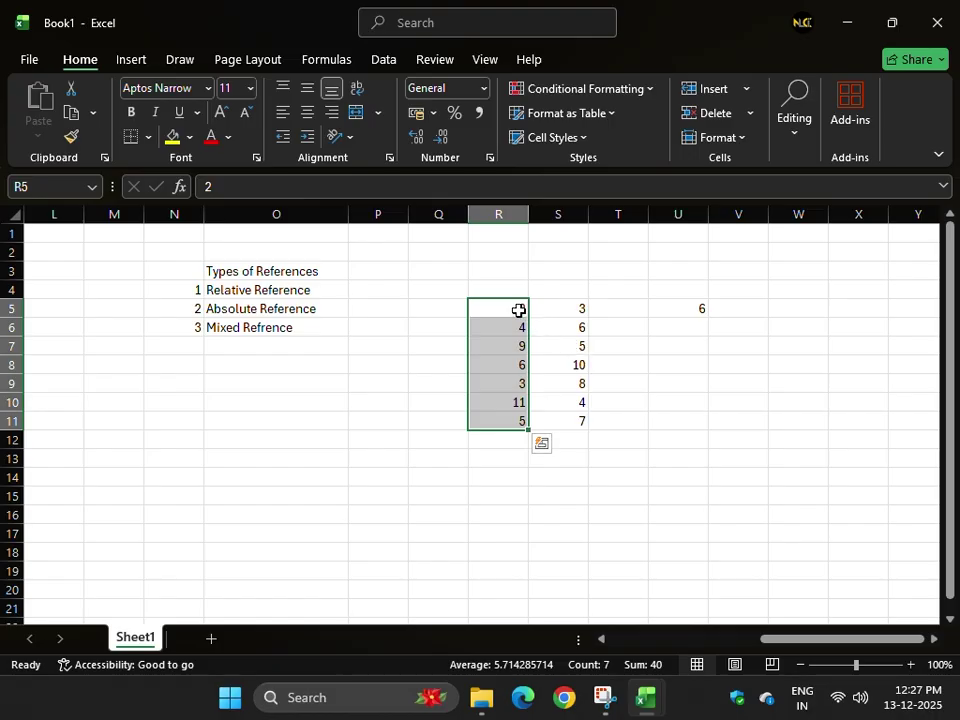
left_click_drag(690, 327, 691, 423)
left_click_drag(504, 306, 518, 418)
left_click_drag(580, 306, 583, 421)
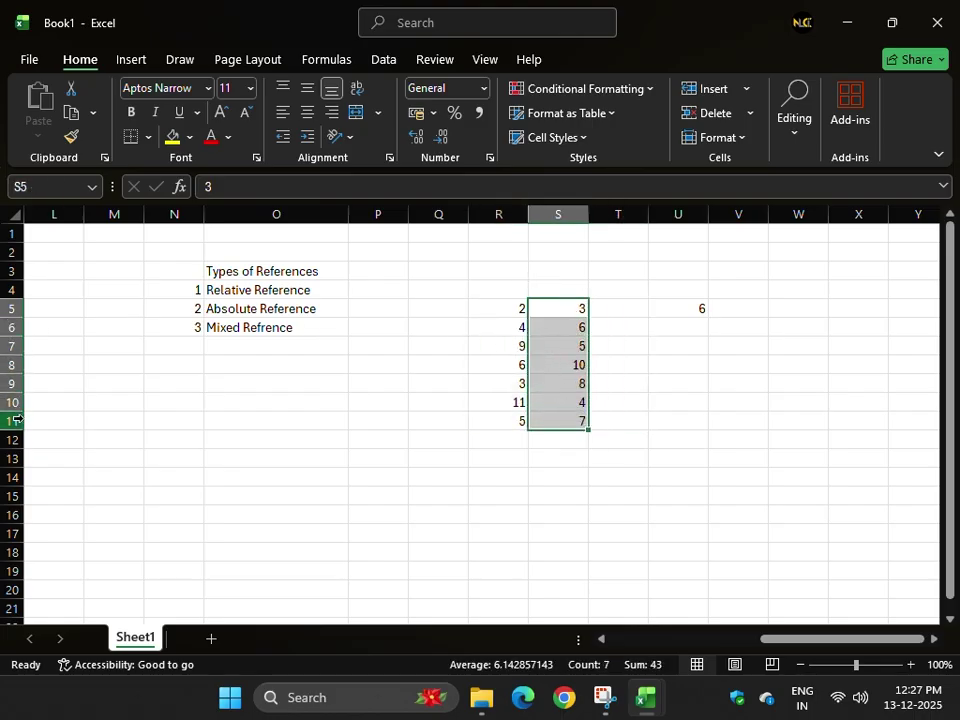
left_click(661, 328)
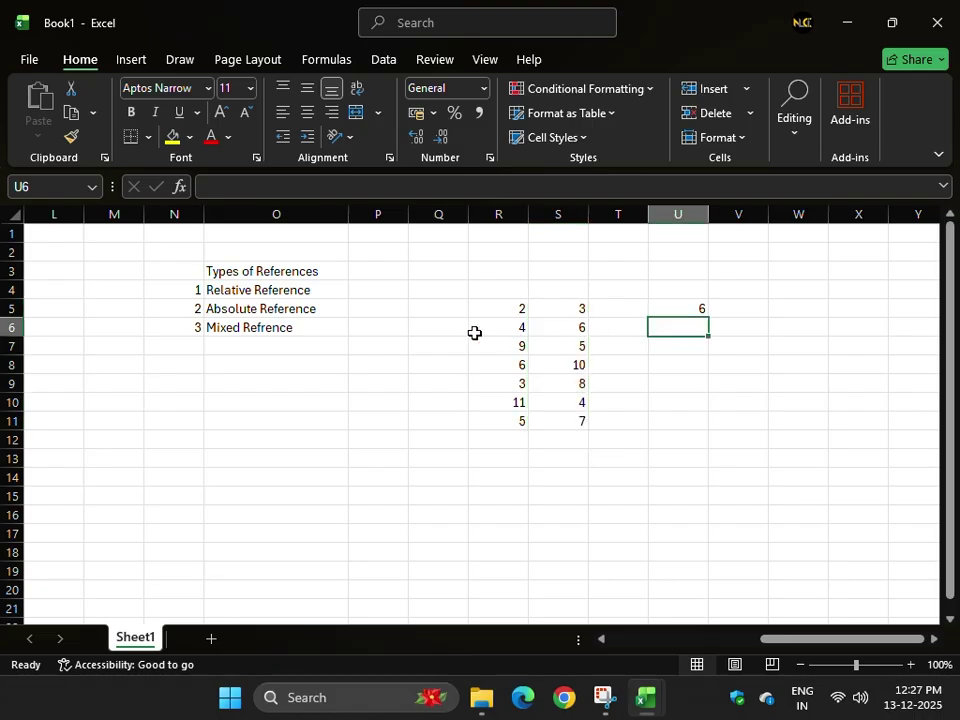
left_click(688, 304)
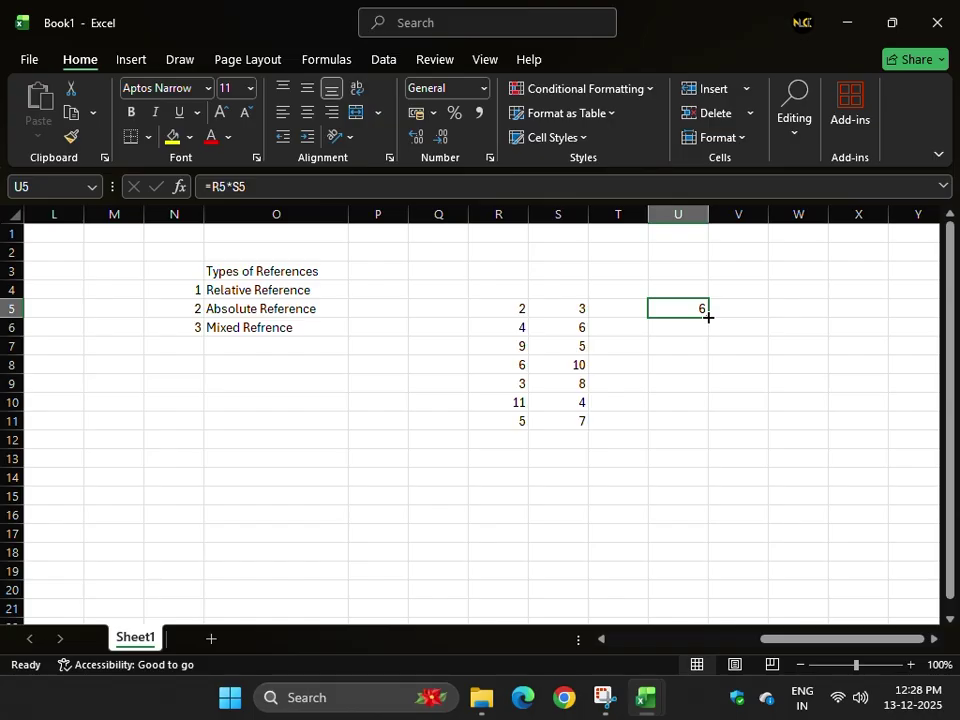
- Fill the multiplication formula from U5 down to U11 and check the row 6 pair against its product
left_click_drag(708, 317, 720, 425)
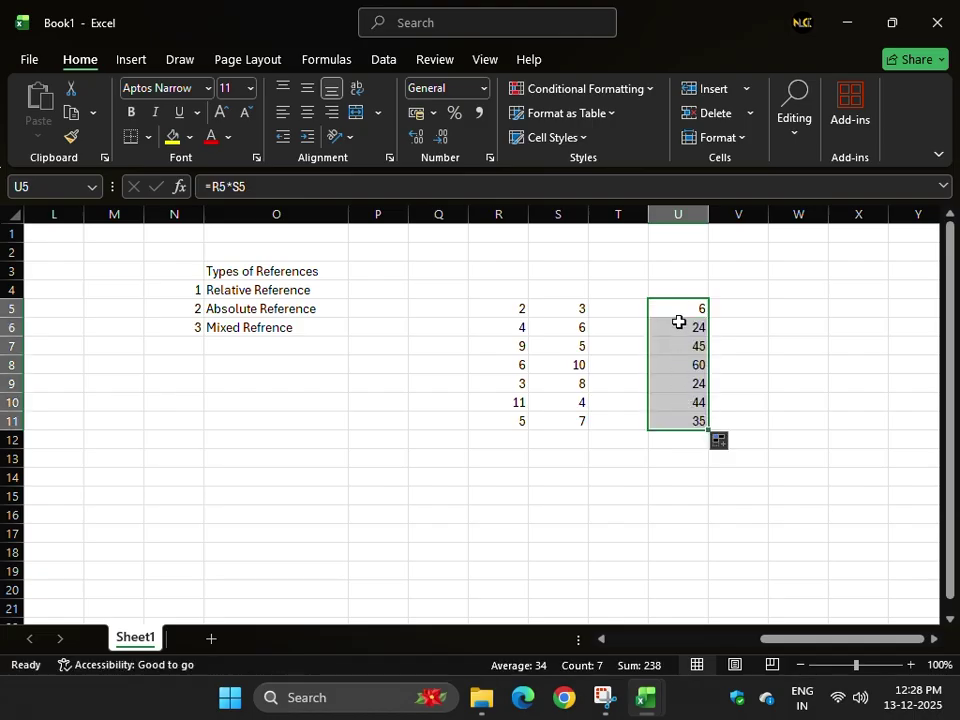
left_click(678, 322)
left_click(516, 321)
left_click(583, 327)
left_click(667, 329)
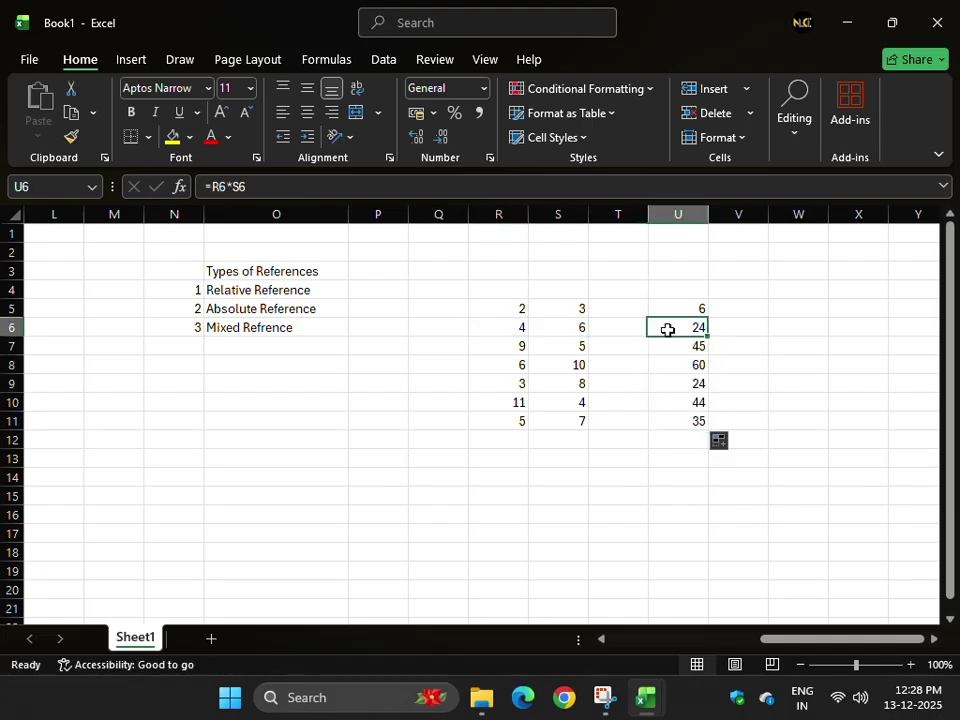
- Inspect the copied formulas in U6 to U11 one by one with the source cells each one references
double_click(667, 329)
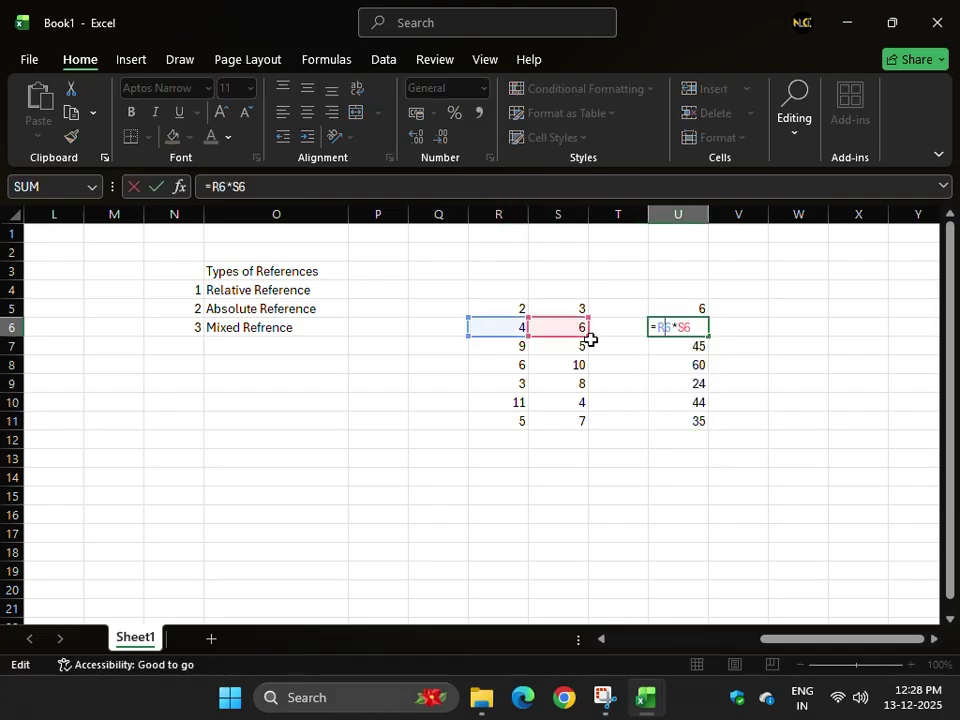
key("Return")
double_click(686, 343)
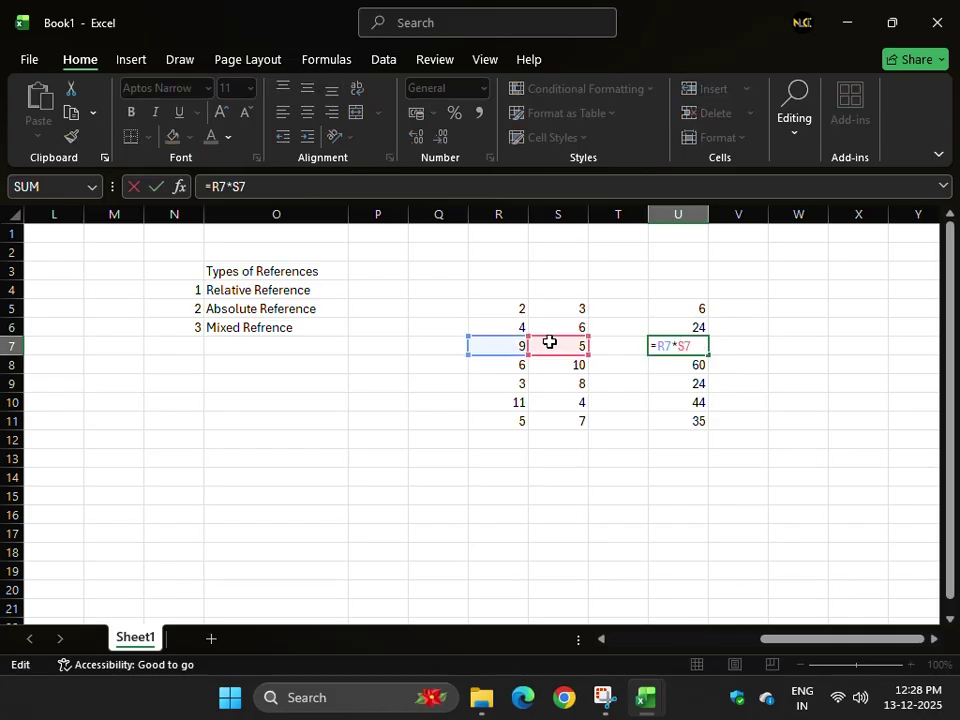
key("Return")
double_click(684, 367)
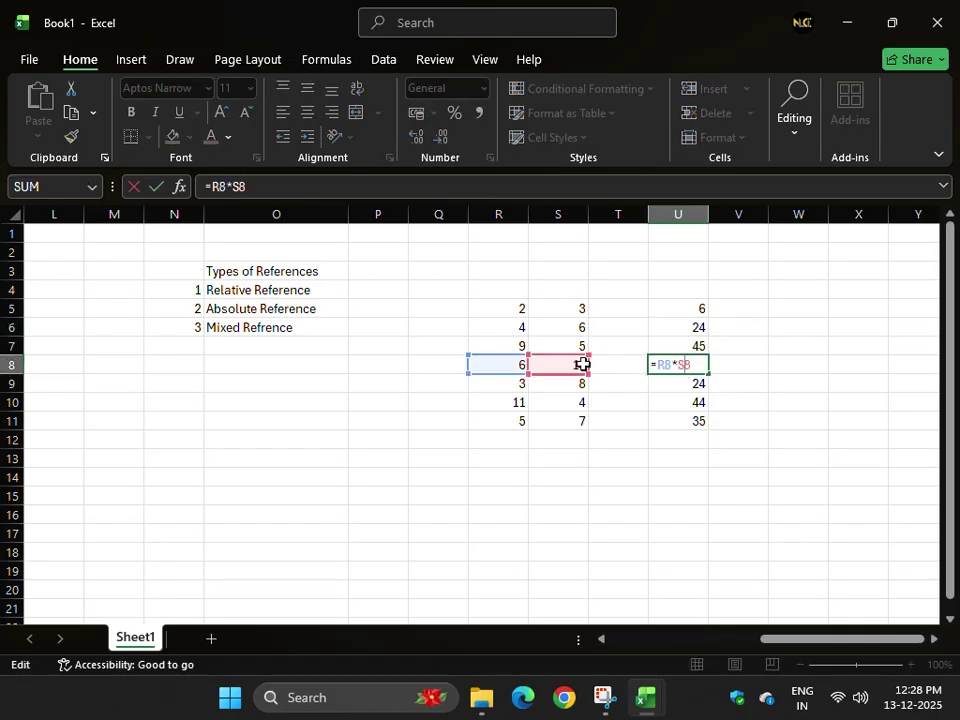
key("Return")
double_click(679, 386)
key("Escape")
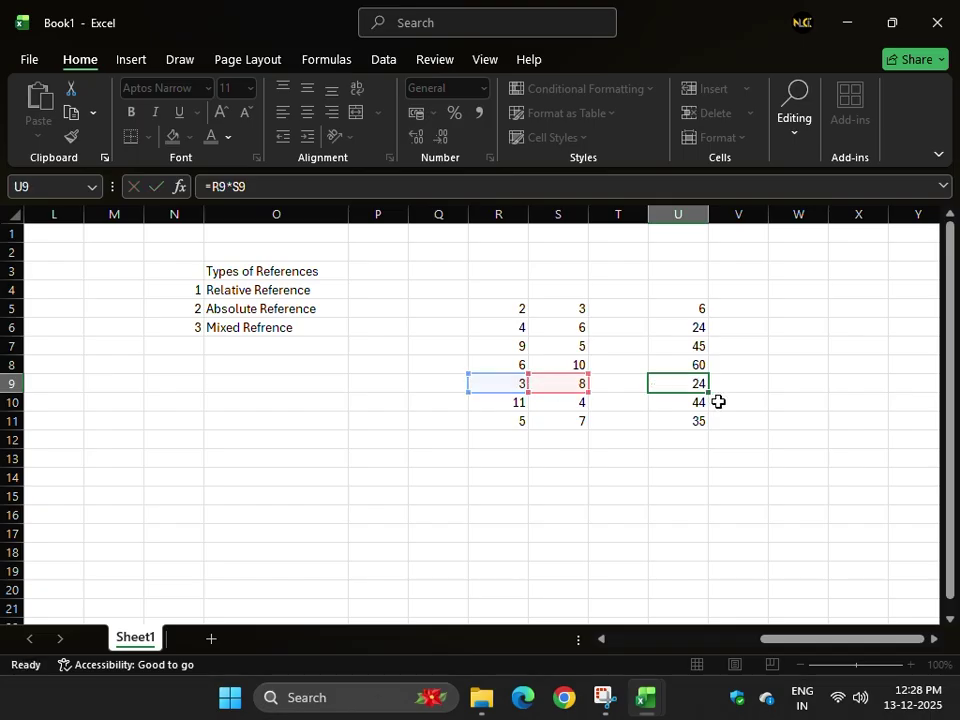
key("Return")
double_click(690, 401)
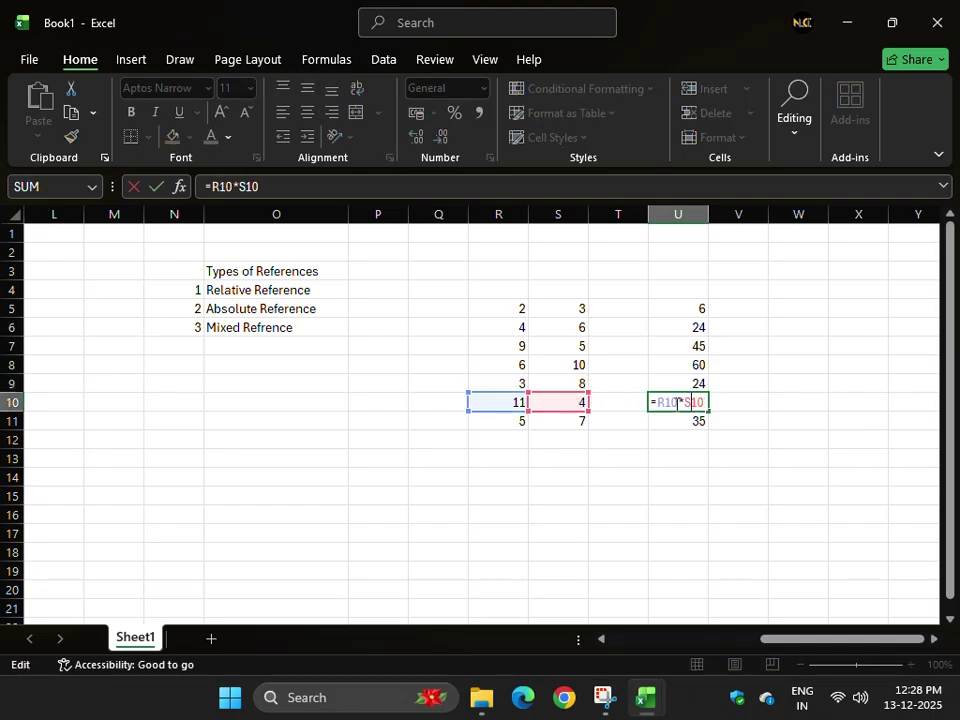
key("Return")
double_click(676, 421)
key("Escape")
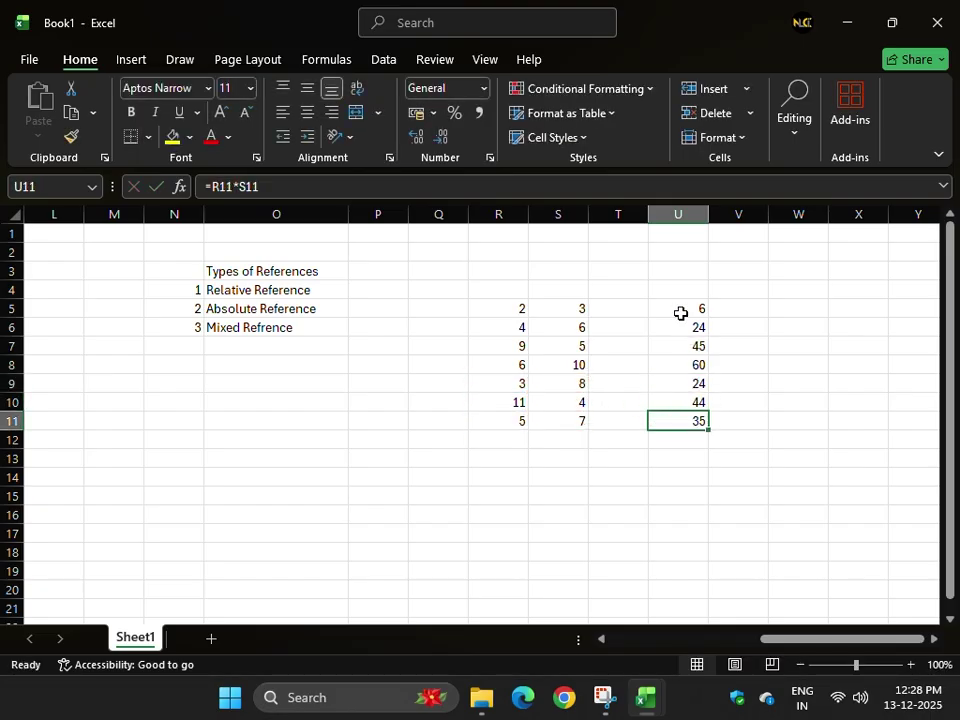
- Review the formulas in U5 to U8 again to see how the row references shift from cell to cell
double_click(680, 313)
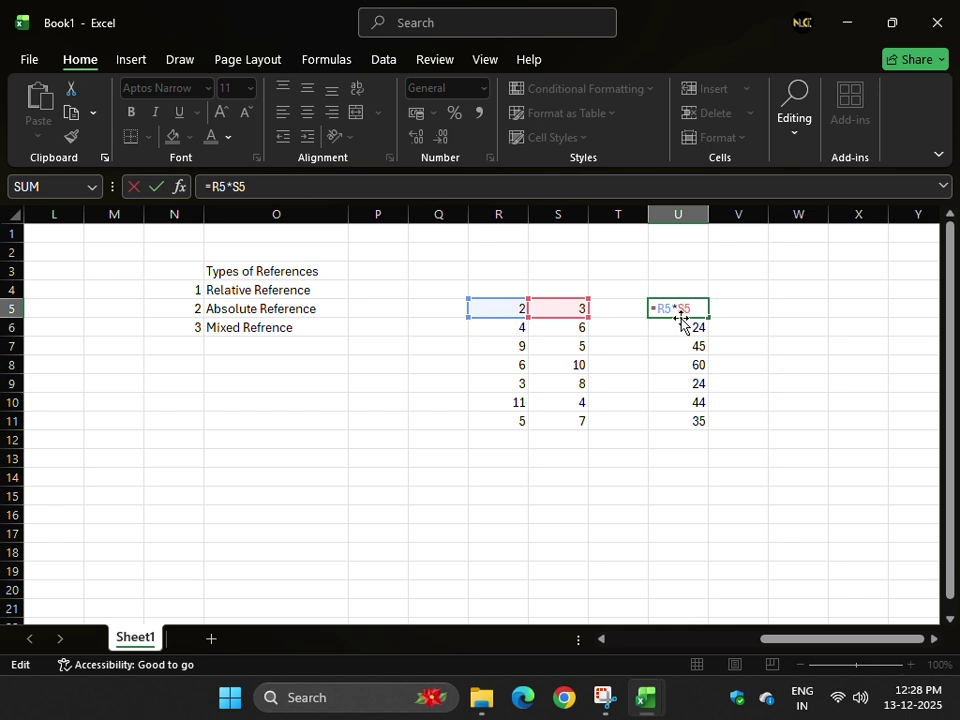
left_click(678, 330)
key("Escape")
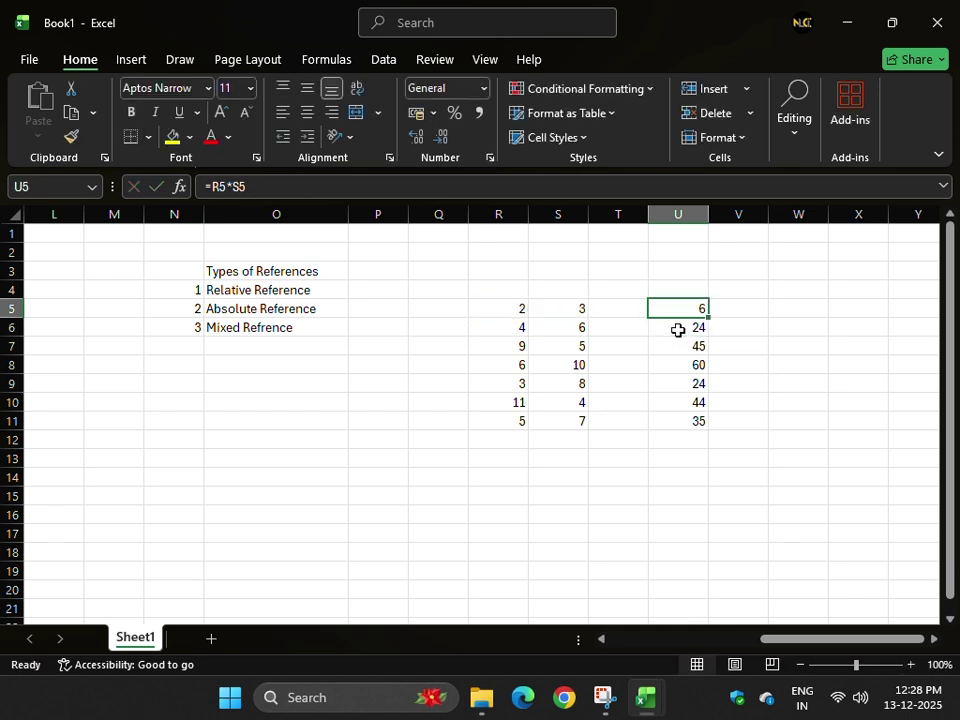
double_click(678, 328)
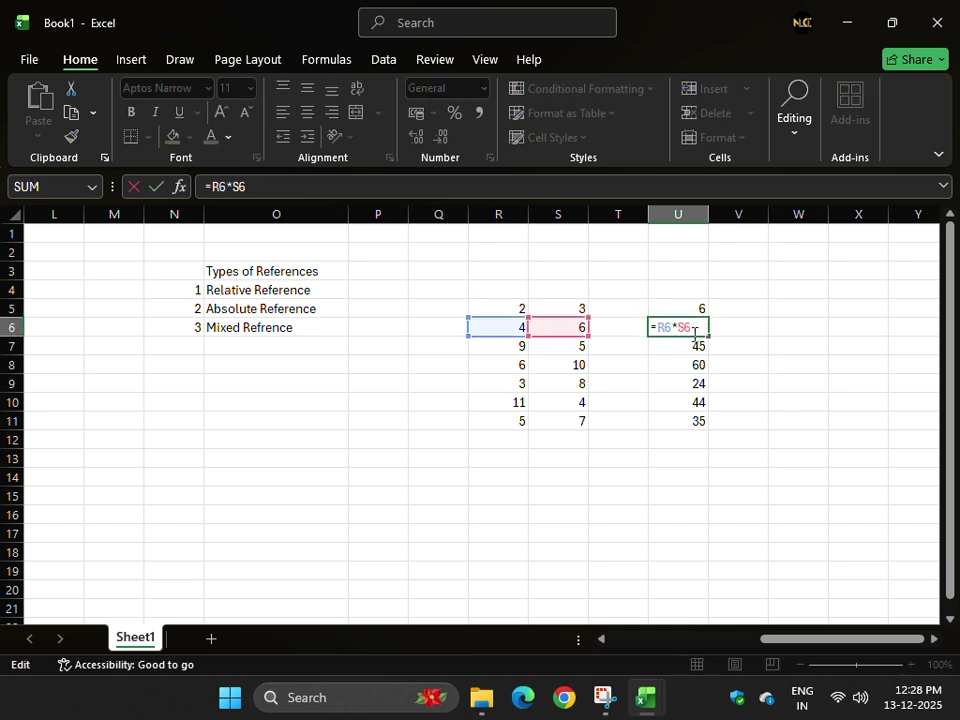
key("Escape")
left_click(685, 346)
double_click(686, 347)
left_click(677, 372)
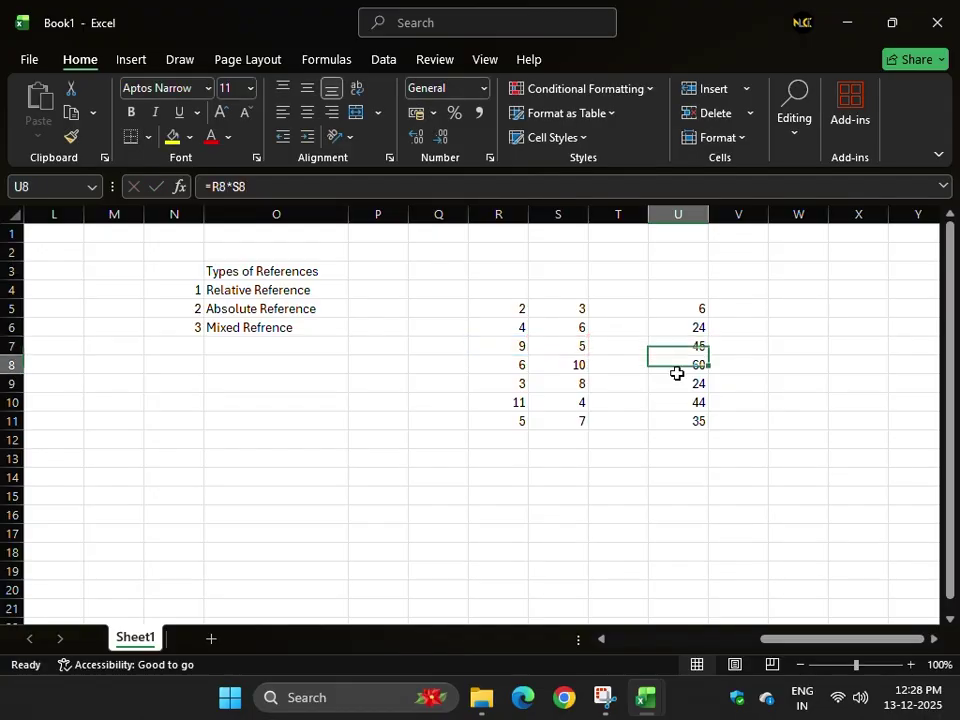
key("ctrl+Down")
double_click(677, 365)
key("Escape")
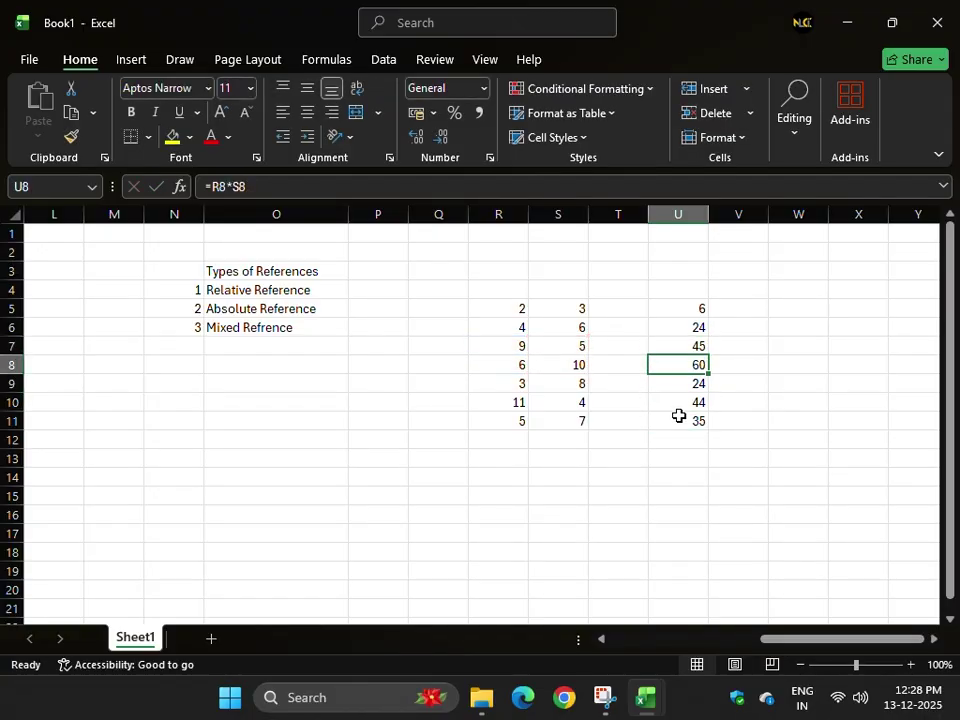
- Compare the source cells and products of rows 5 and 6, and examine the result range U5:U11
left_click(674, 316)
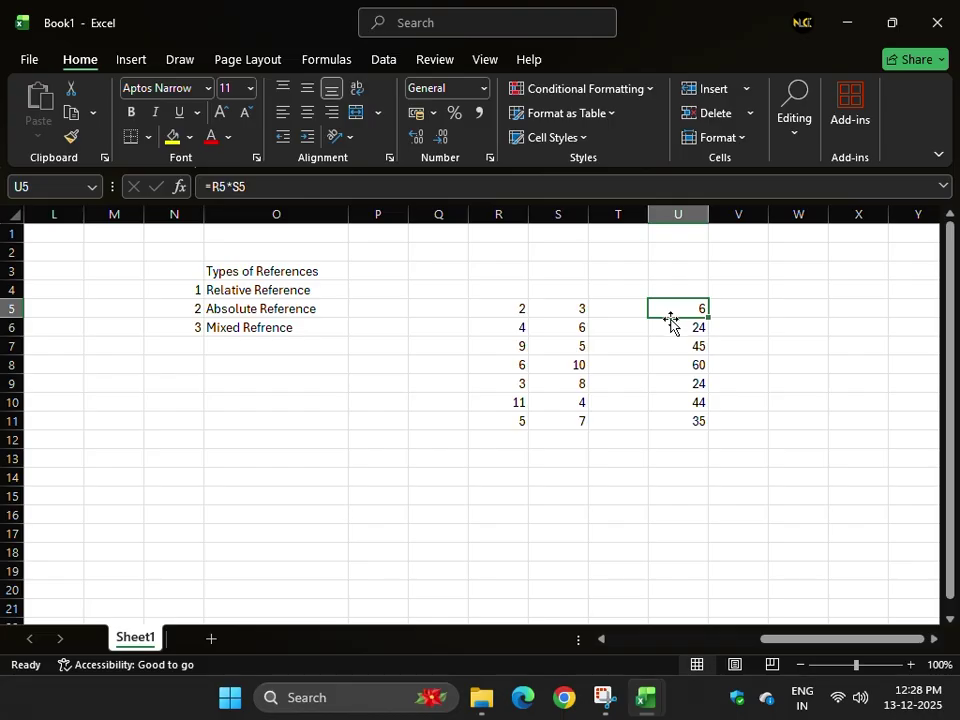
left_click(490, 314)
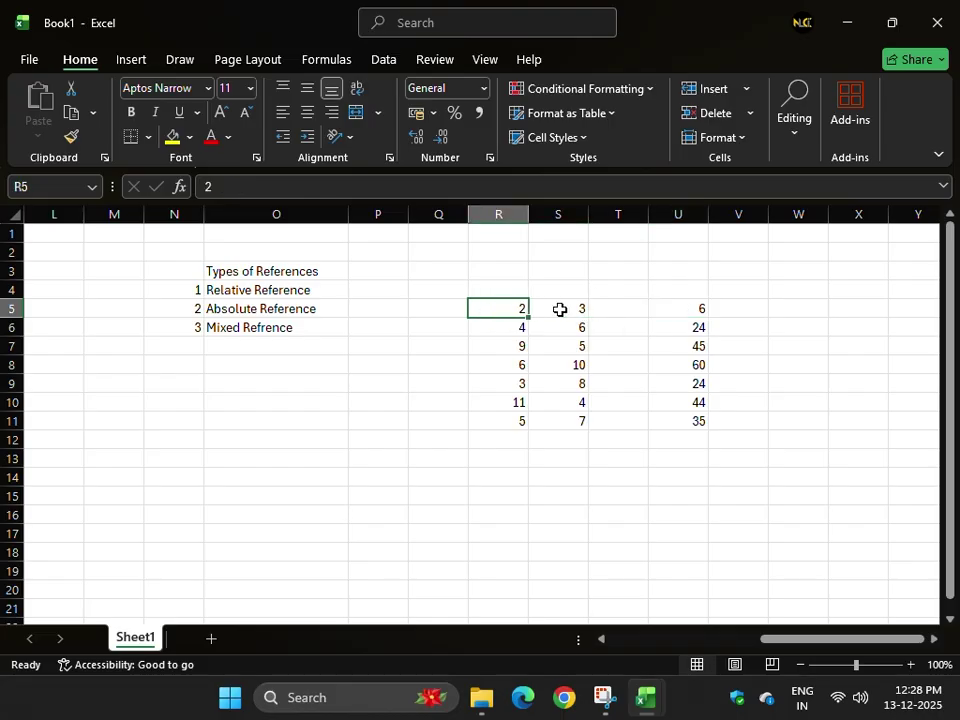
left_click(563, 309)
left_click(686, 310)
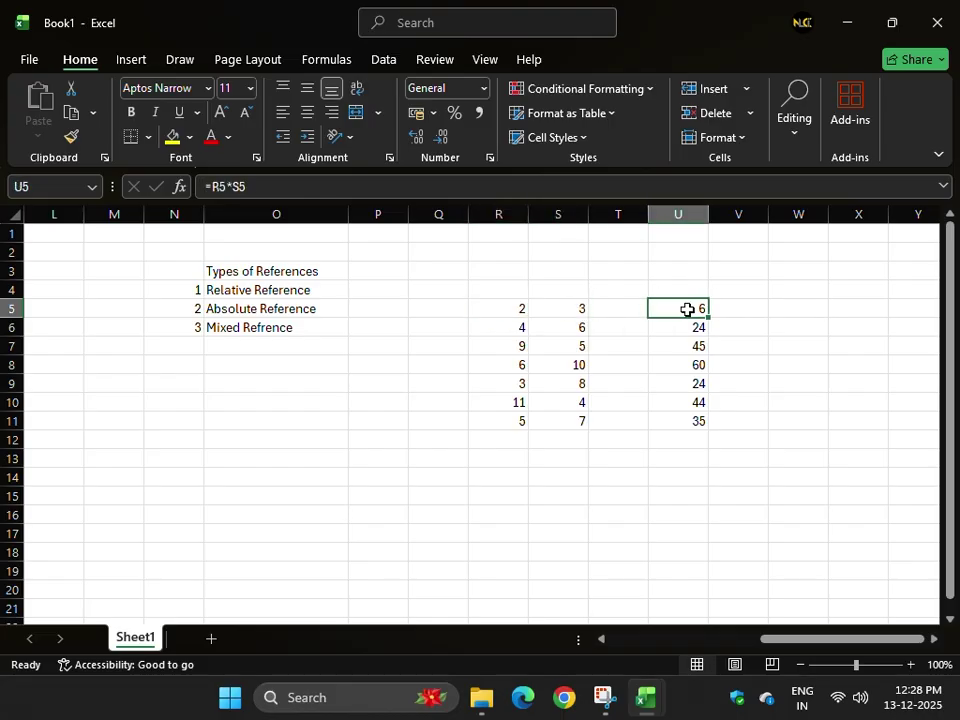
left_click(684, 328)
left_click(500, 326)
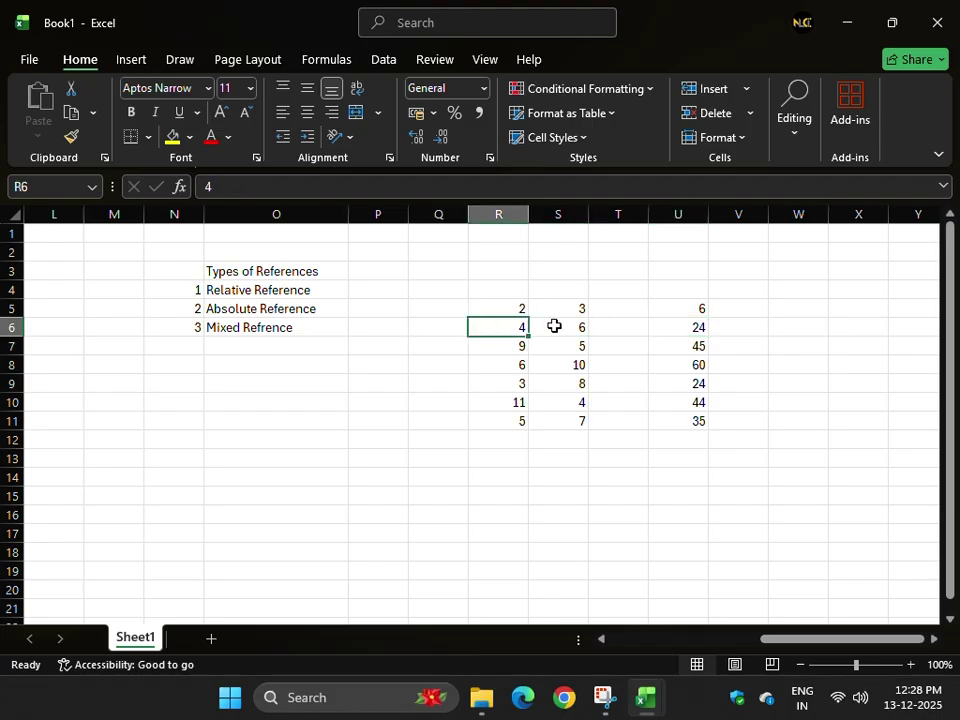
left_click(577, 327)
left_click(660, 332)
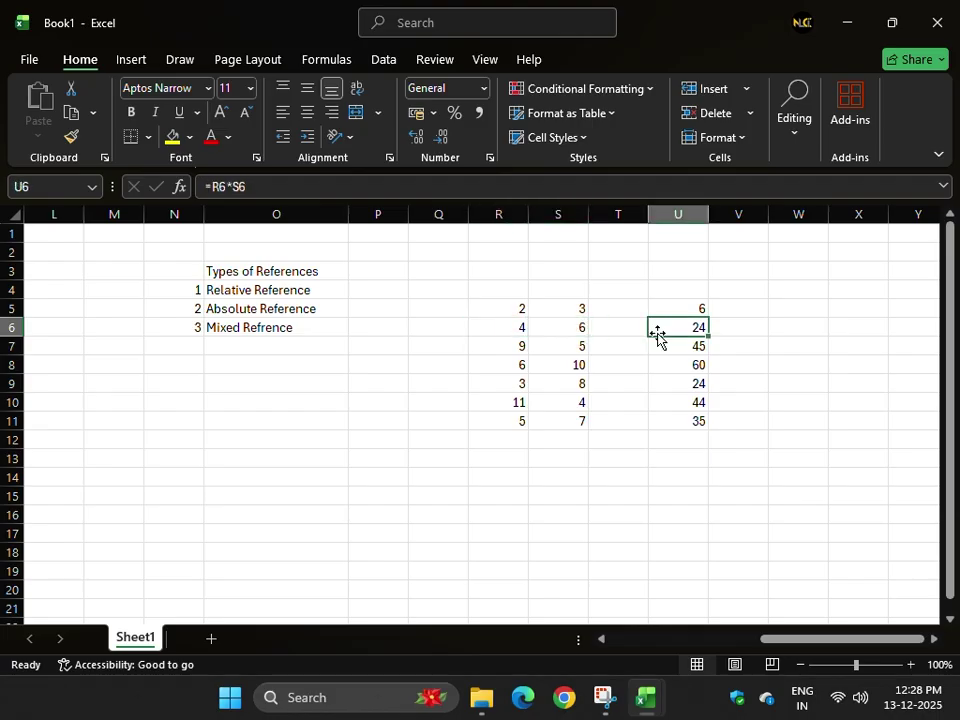
left_click_drag(673, 309, 697, 422)
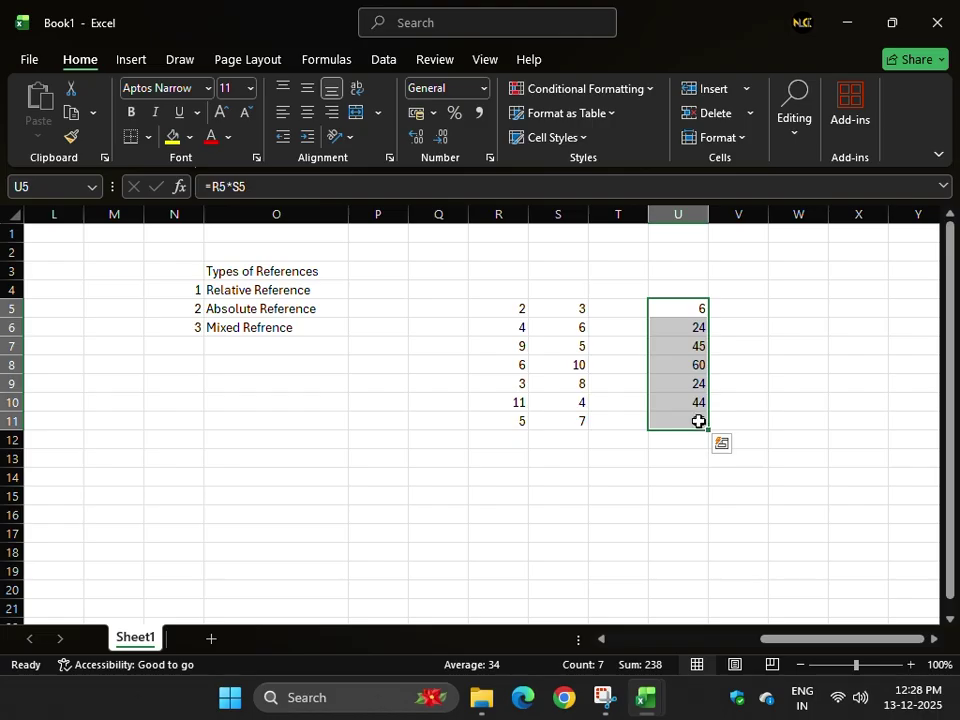
left_click(681, 311)
left_click(680, 329)
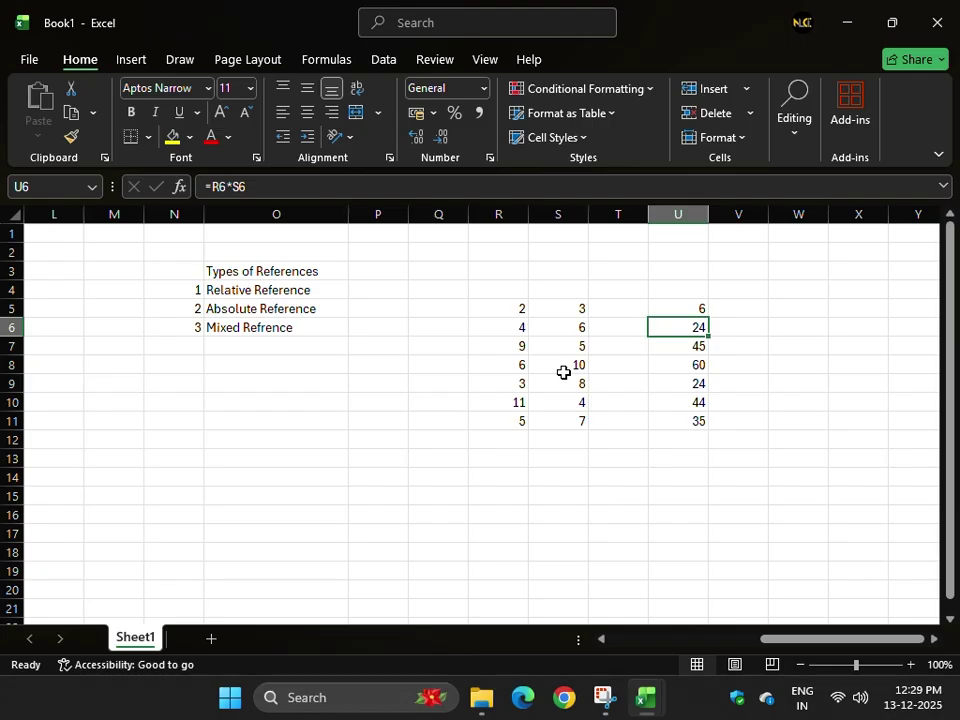
- Enter the column headings Relative in U4 and Absolute in V4
left_click(667, 286)
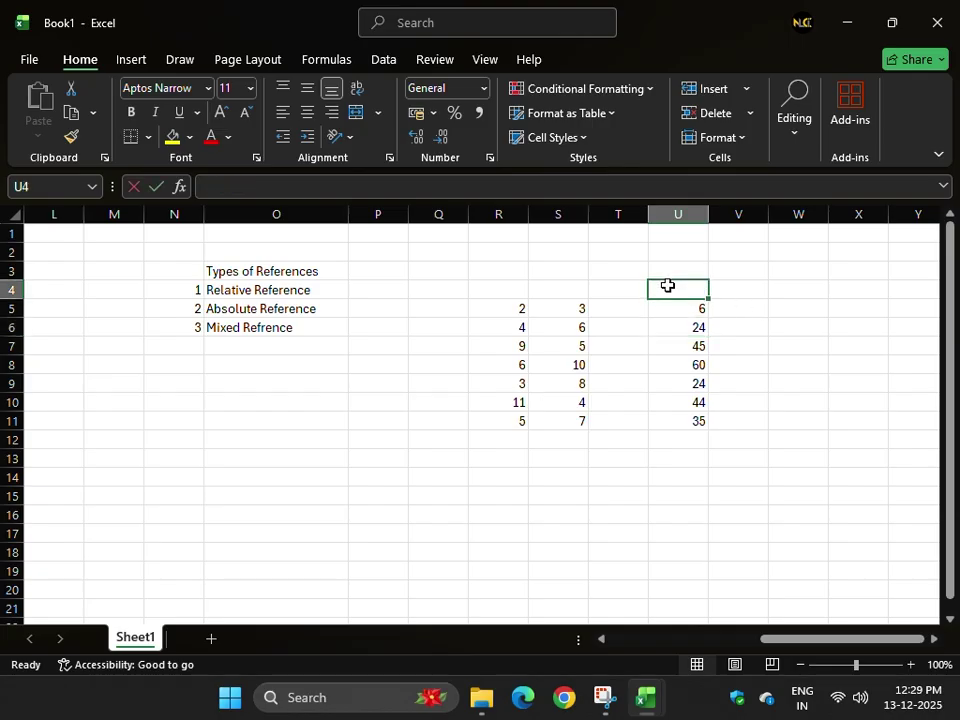
type("Rela")
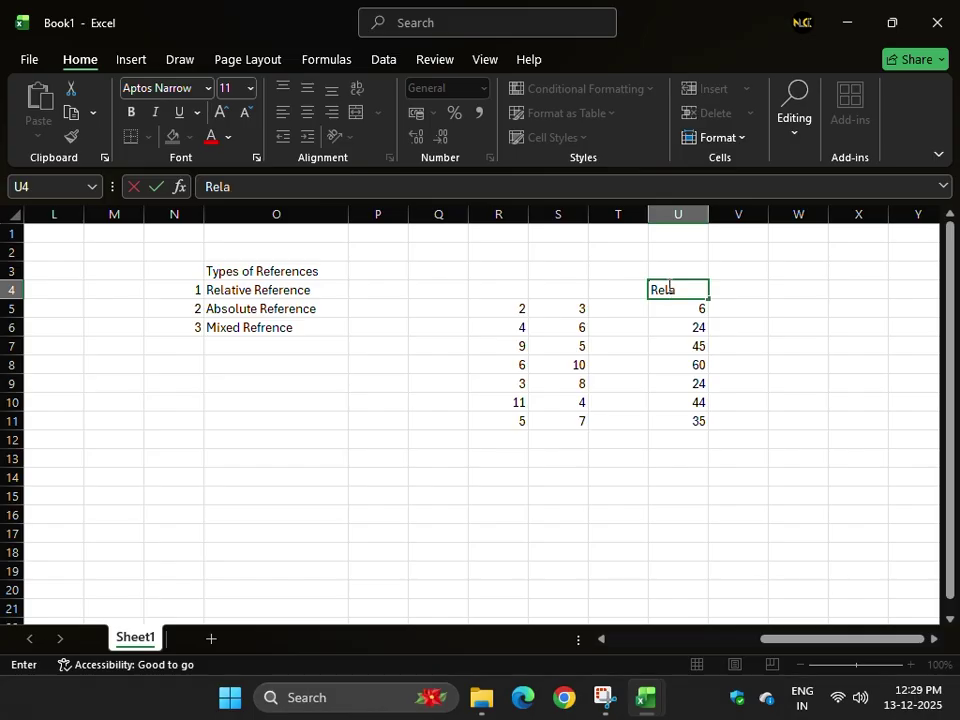
type("tive")
key("Return")
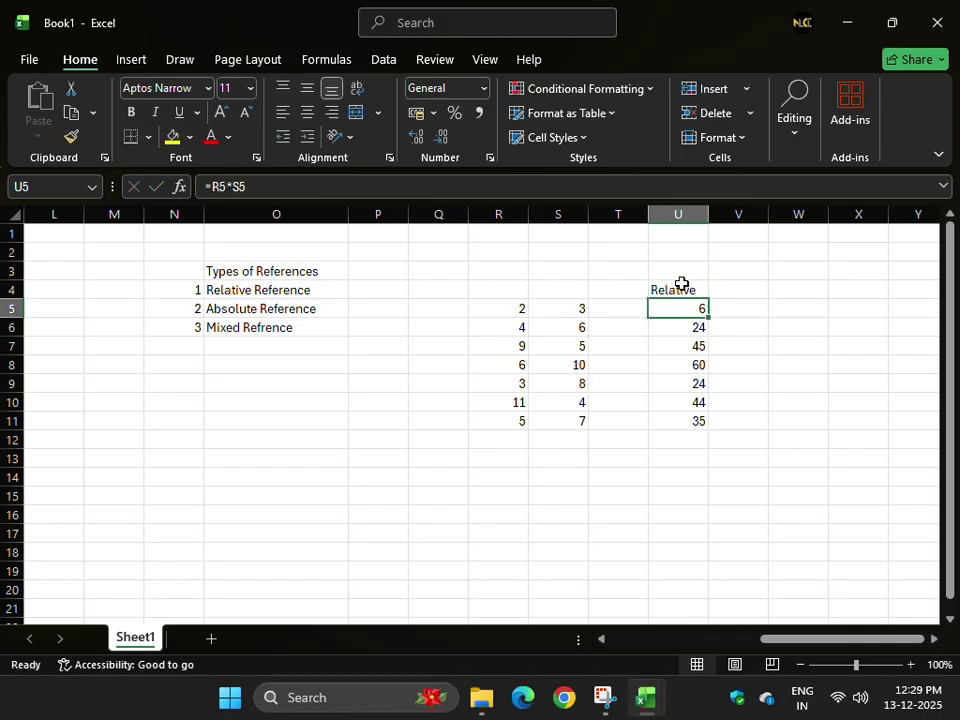
left_click(740, 290)
type("A")
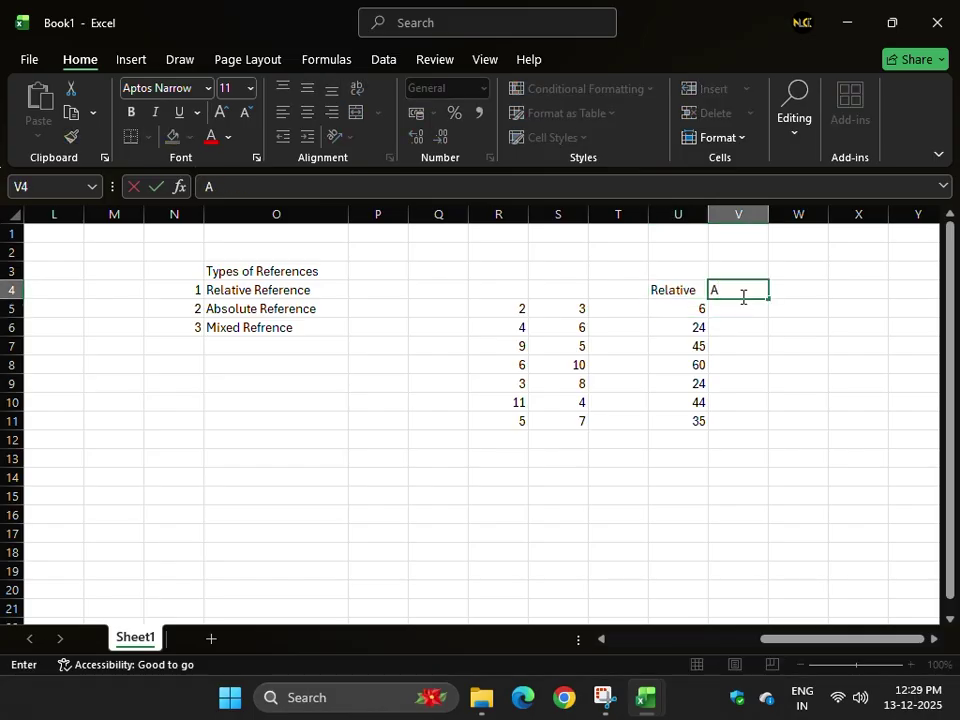
type("bsolute")
key("Return")
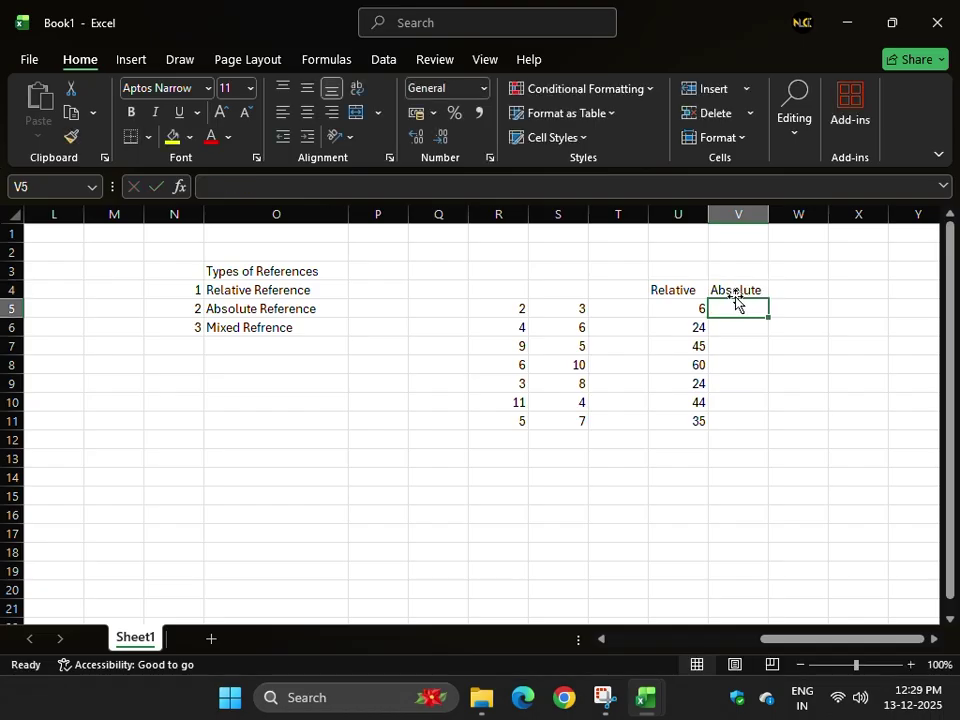
- Enter the formula =R5*S5 in V5 under the Absolute heading
type("=")
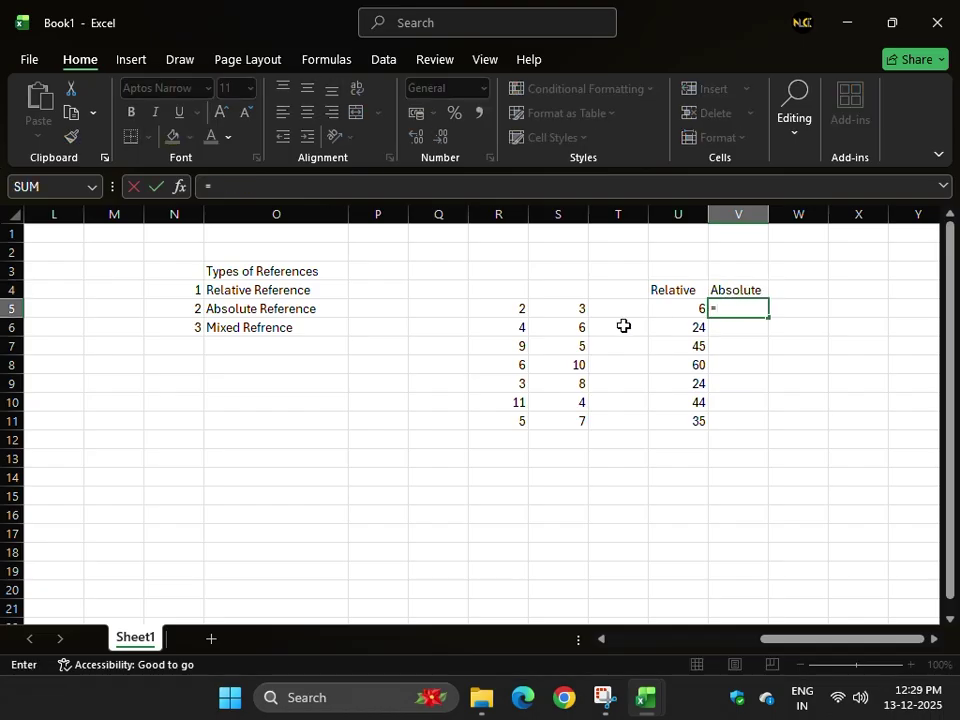
left_click(508, 311)
type("*")
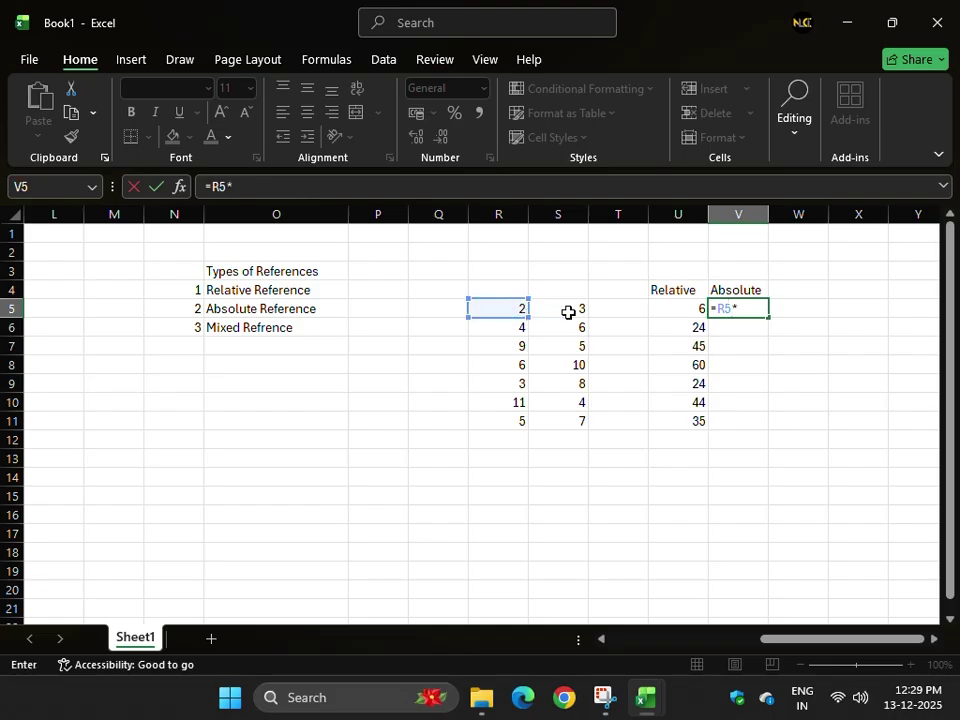
left_click(568, 313)
key("Return")
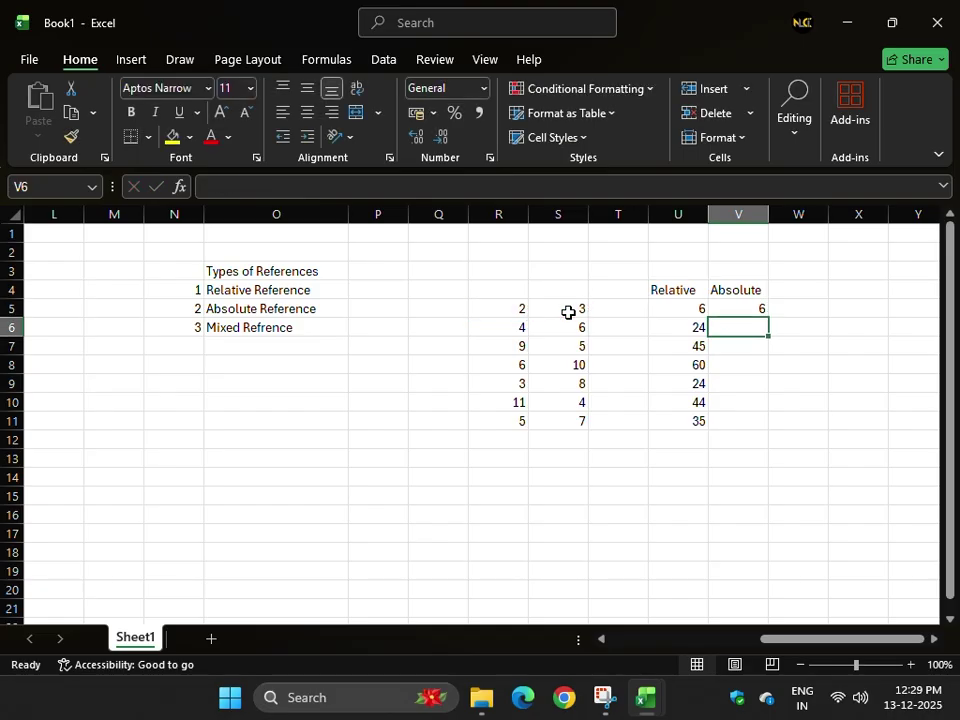
- Repeat the fill of the Relative formula from U5 to U11 and trace the source pairs and products in rows 6 to 9
left_click(688, 309)
left_click_drag(707, 317, 715, 421)
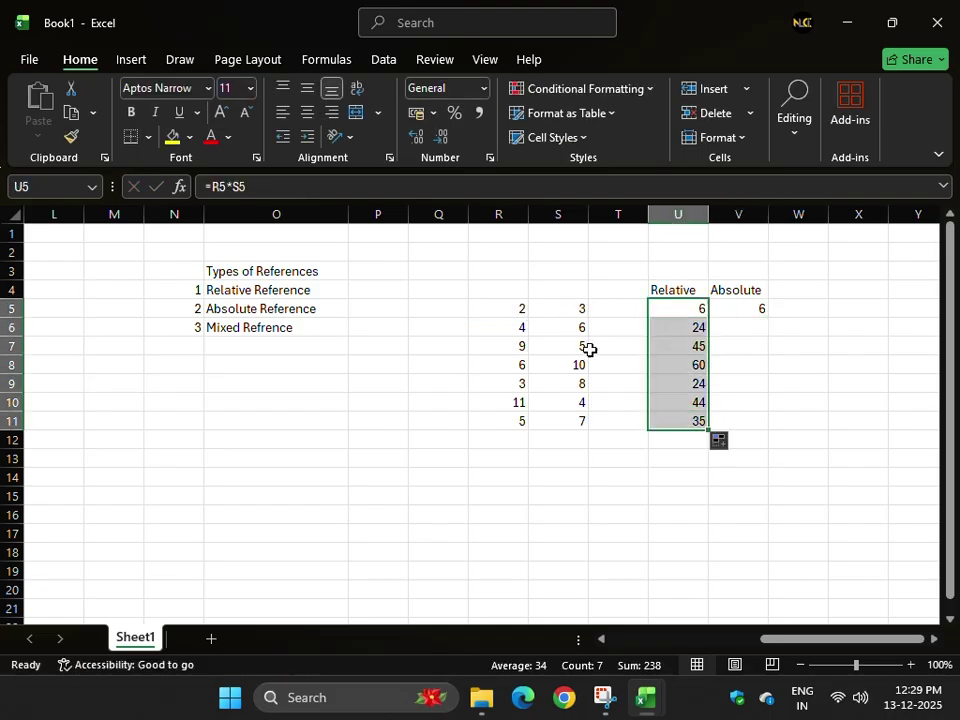
left_click(497, 328)
left_click(580, 328)
left_click(650, 343)
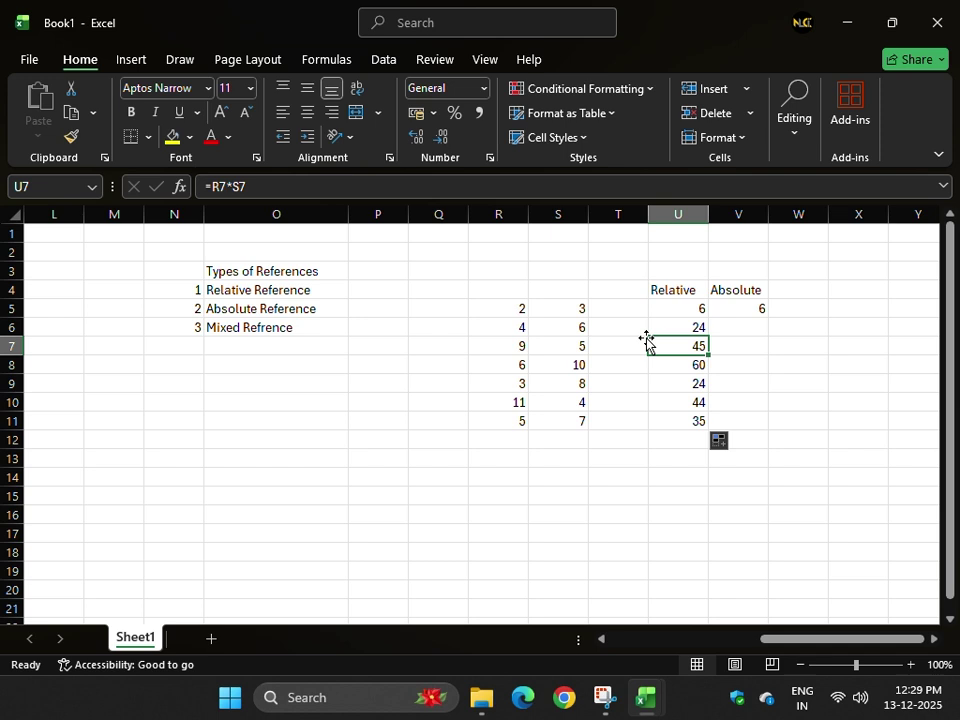
left_click(508, 347)
left_click(560, 348)
left_click(523, 361)
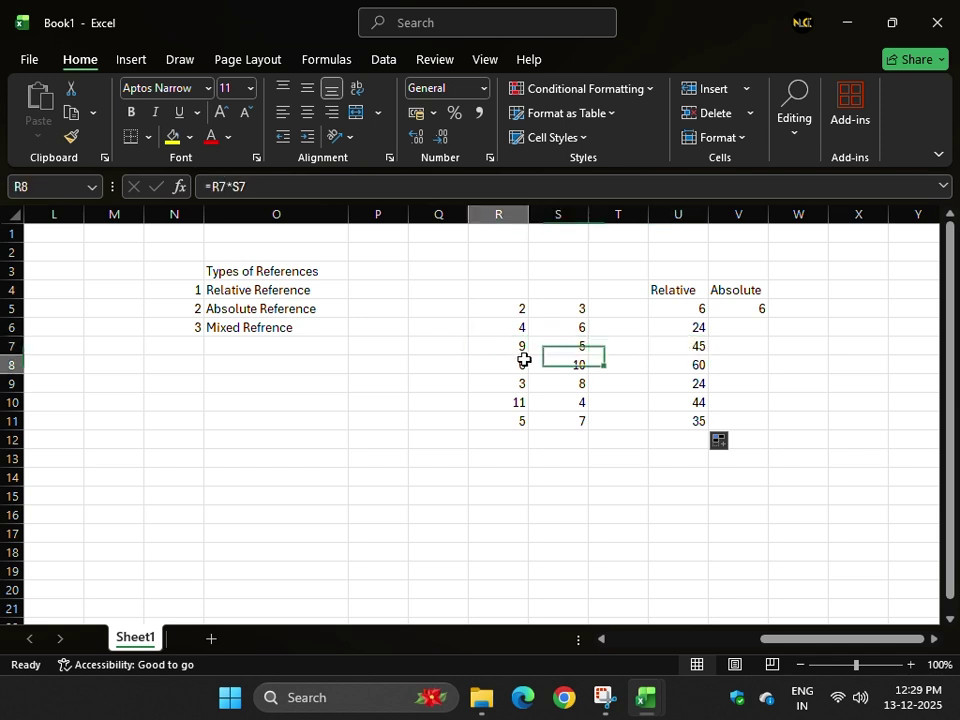
left_click(557, 362)
left_click(679, 362)
left_click(506, 379)
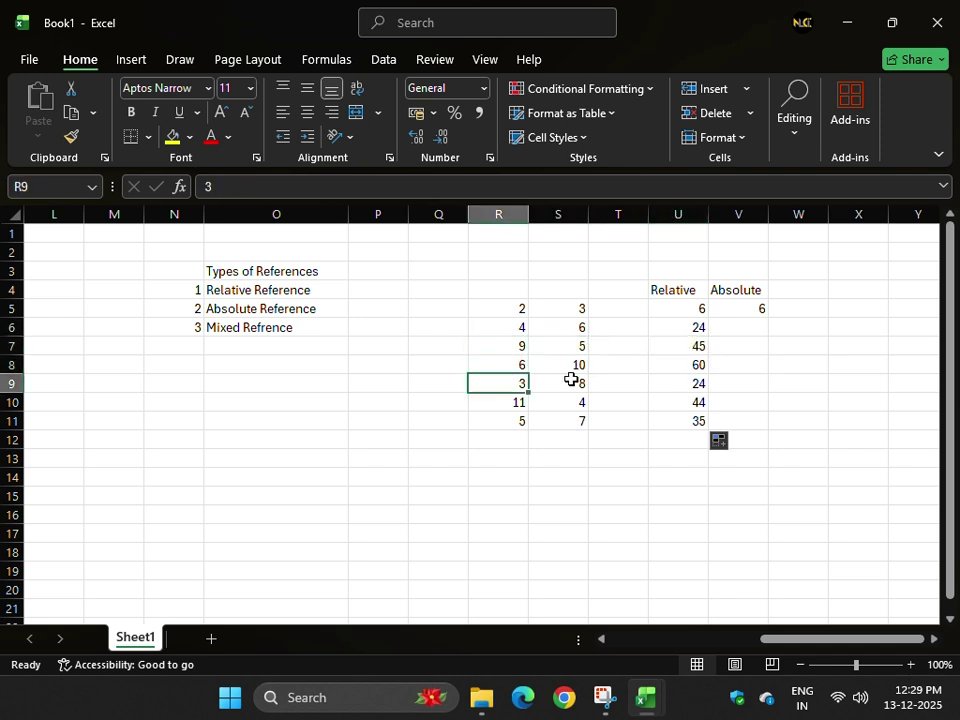
left_click(677, 377)
- Make the second reference in the Absolute formula in V5 absolute, so the formula reads =R5*$S$5
left_click(736, 307)
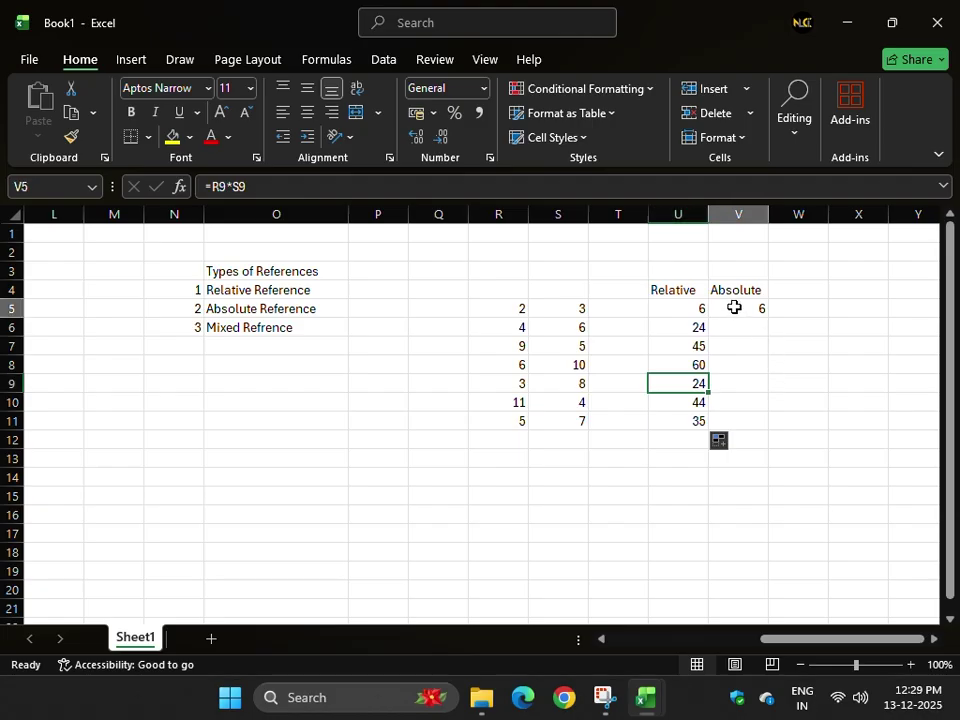
double_click(737, 307)
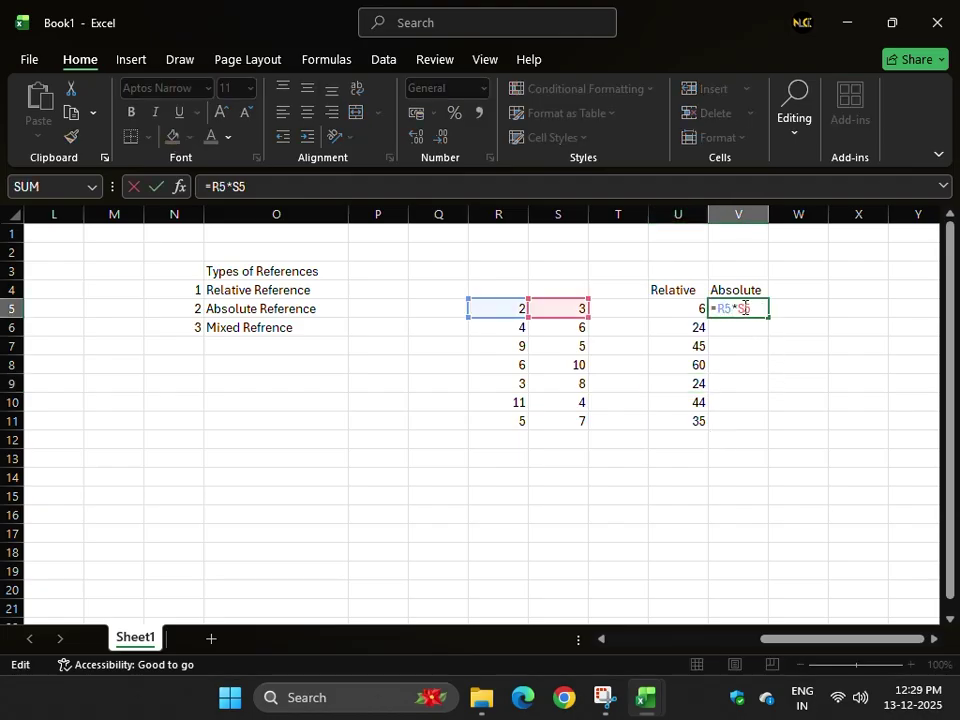
double_click(745, 308)
left_click(750, 312)
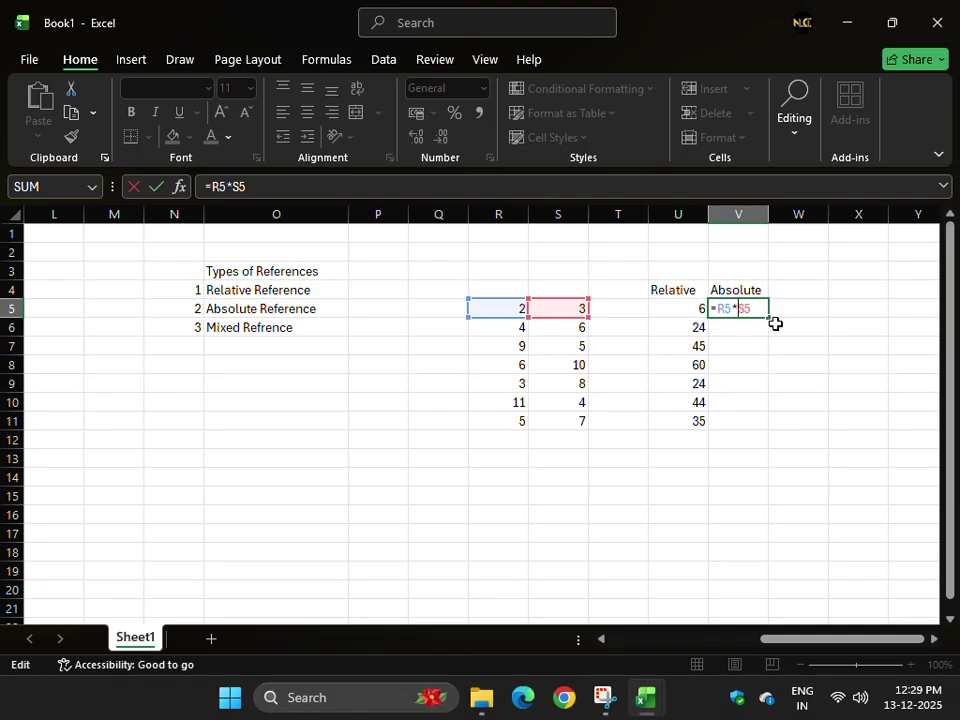
type("$S$")
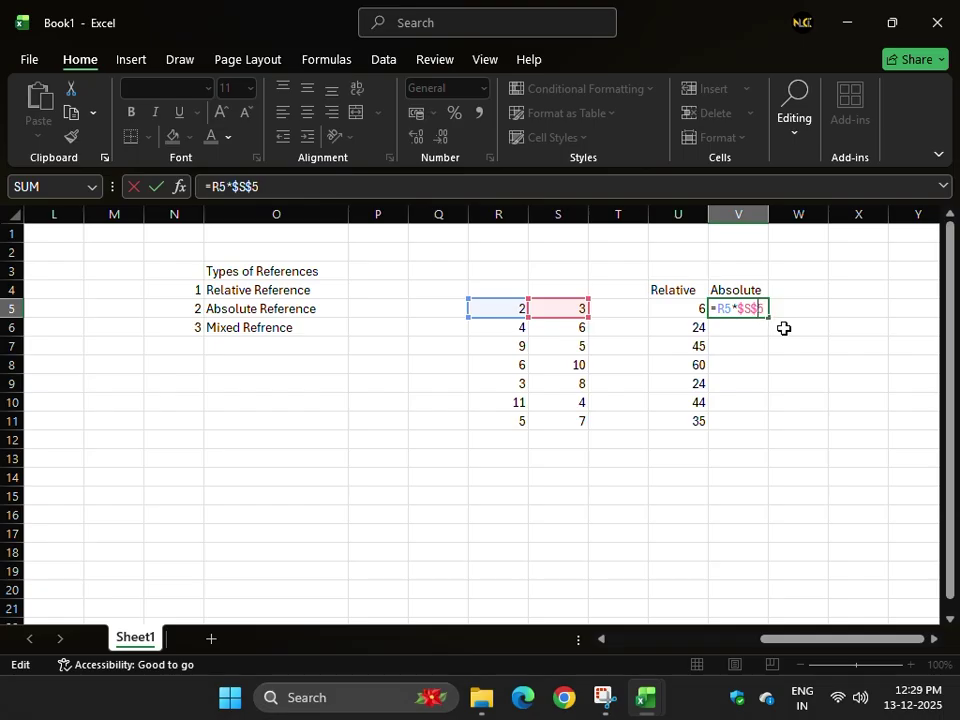
key("BackSpace")
key("BackSpace")
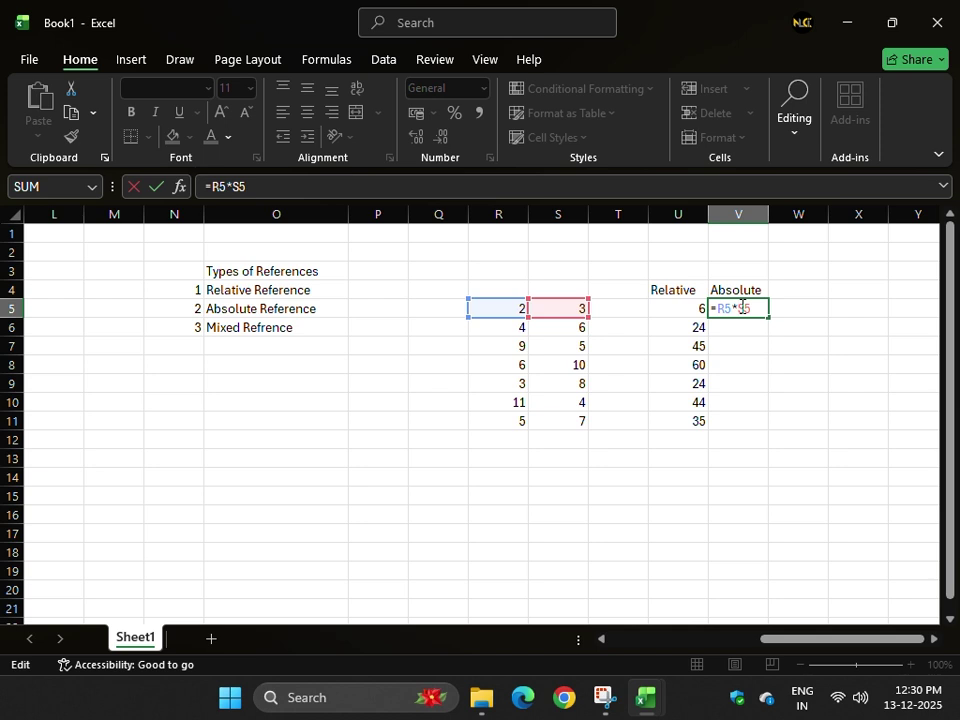
type("$")
type("$")
key("Return")
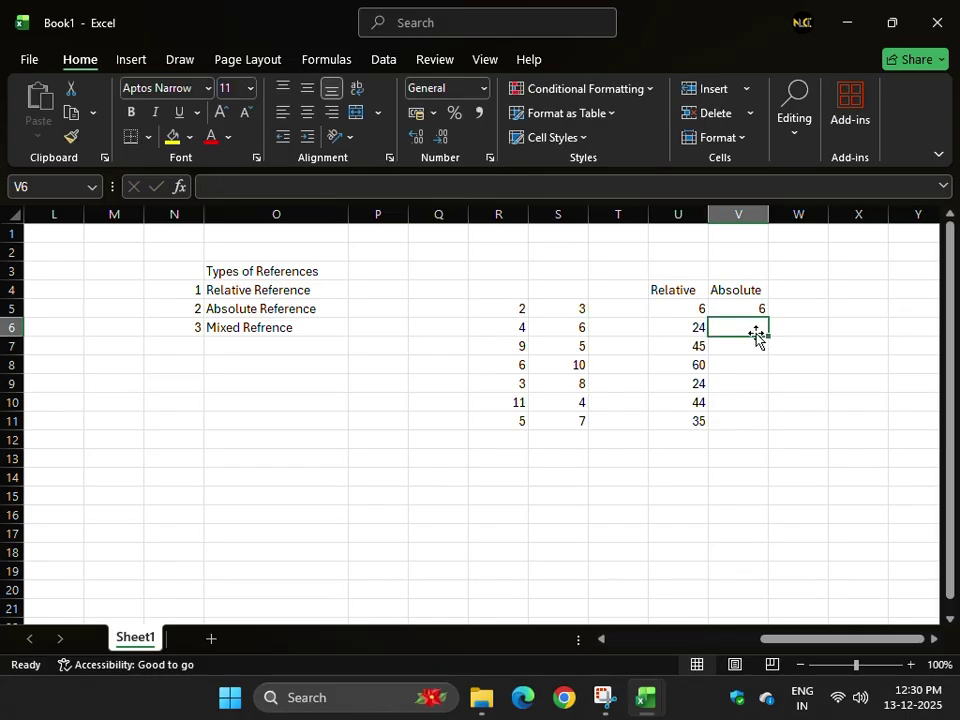
- Fill the Absolute formula from V5 down to V11 and check the filled cells against the Relative column
left_click(754, 307)
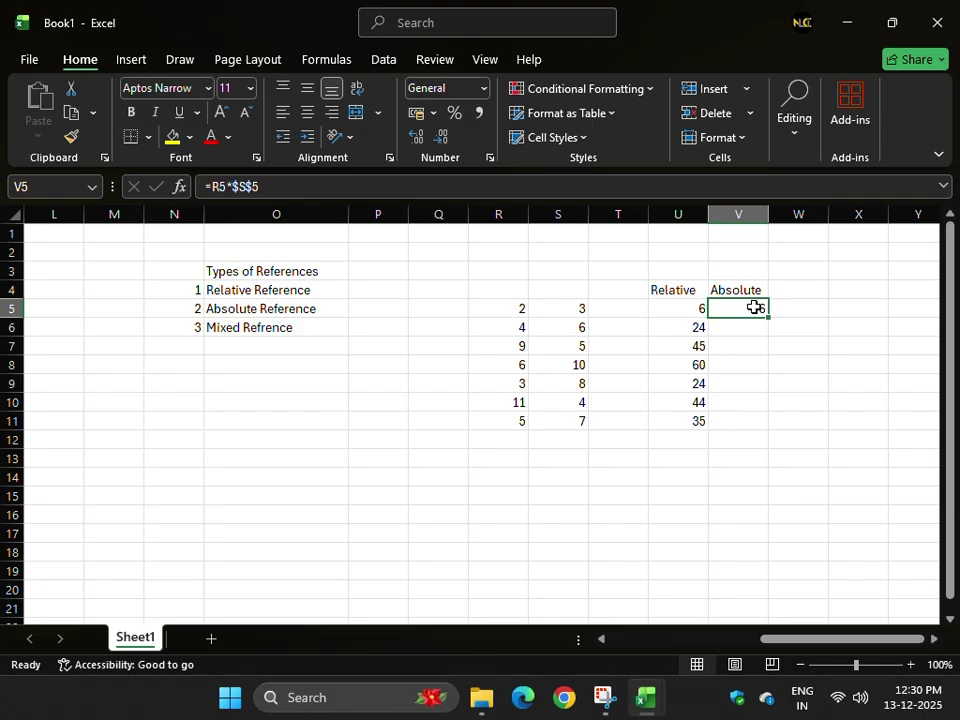
left_click_drag(767, 317, 776, 436)
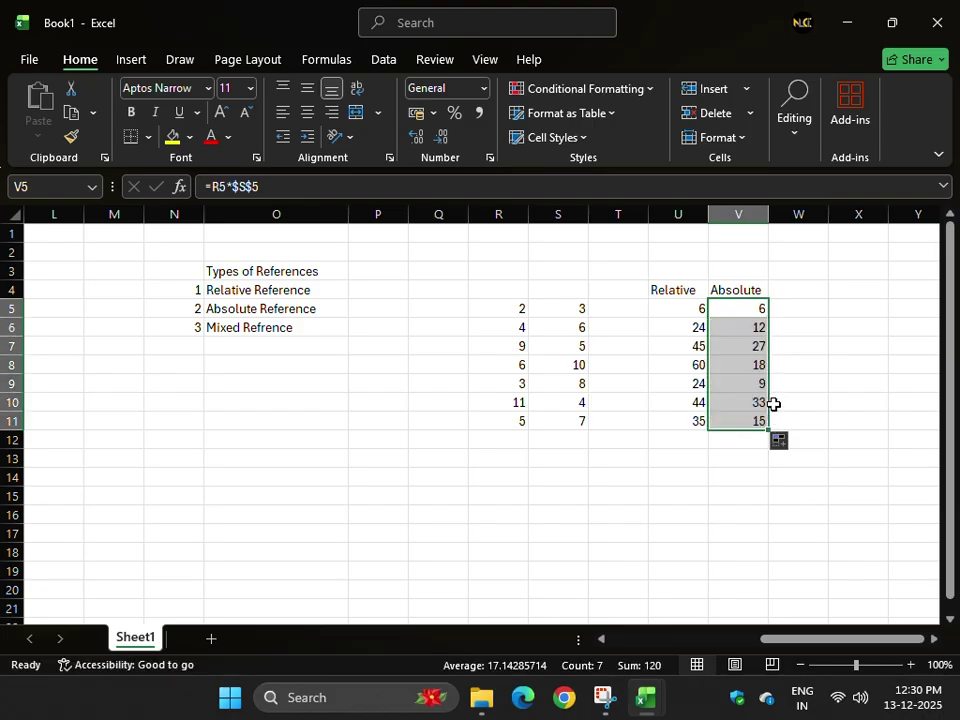
left_click(741, 329)
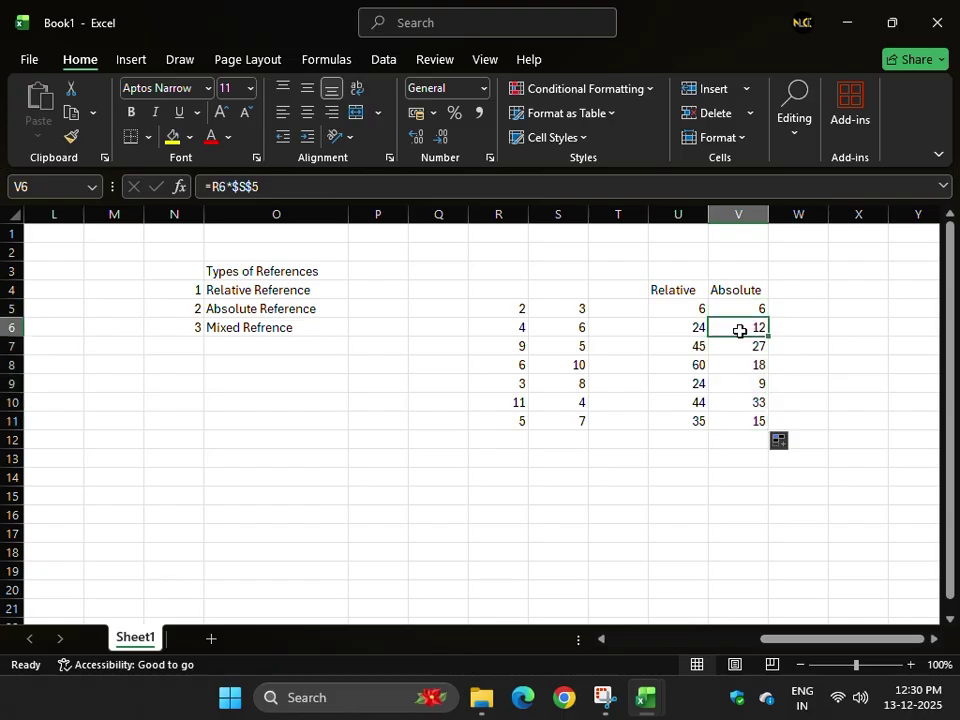
left_click(734, 343)
left_click(692, 310)
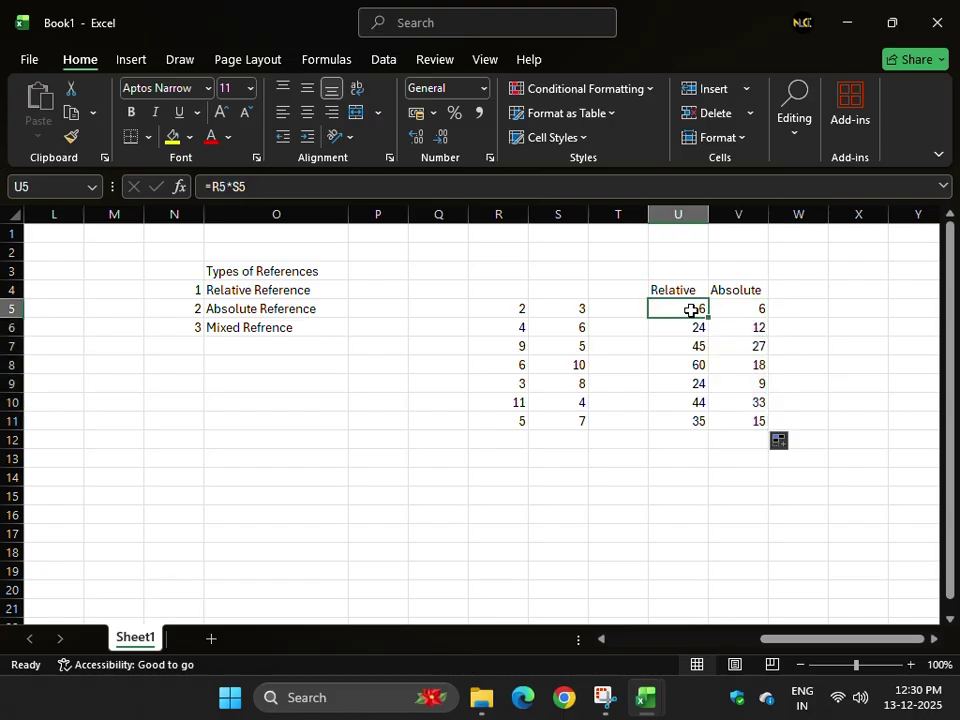
left_click(790, 313)
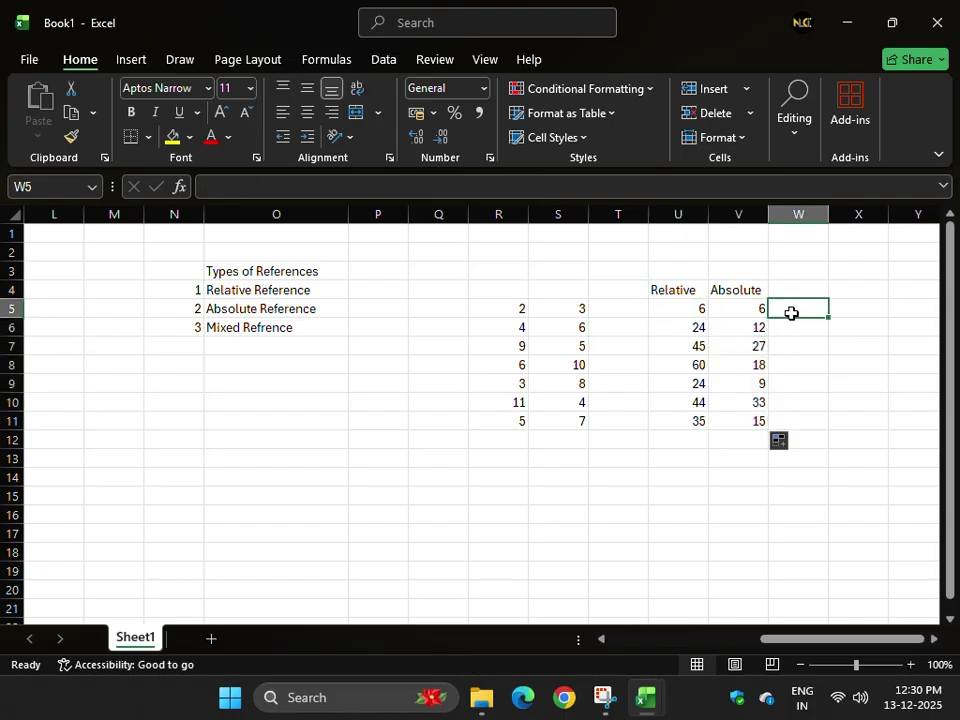
- Trace the Absolute products in rows 6 to 8 back to their column R values and the fixed cell S5
left_click(741, 329)
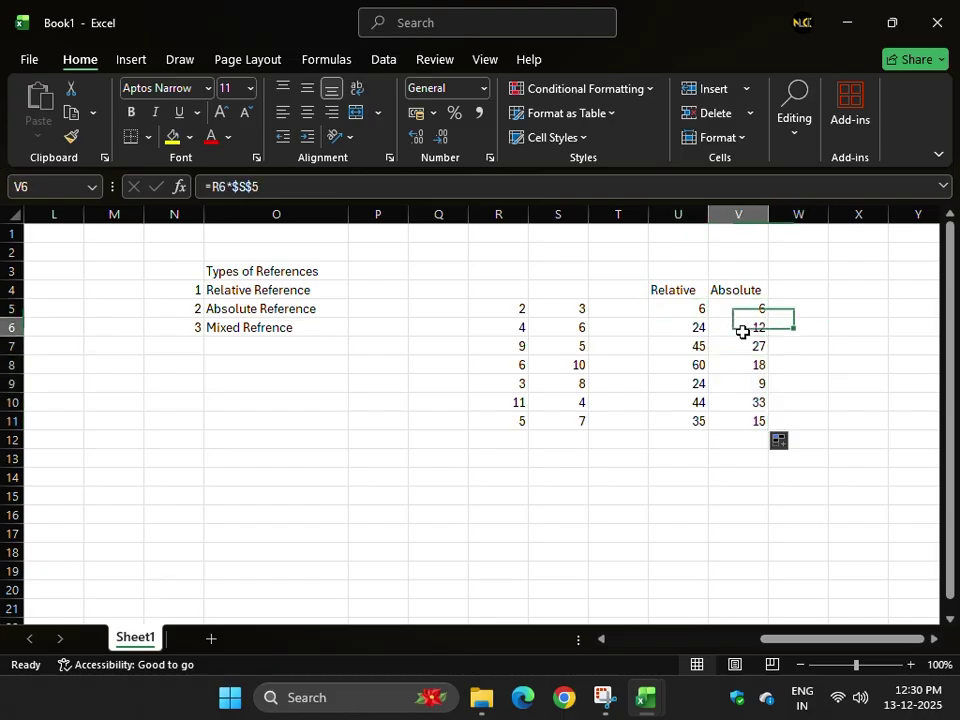
left_click(508, 325)
left_click(578, 304)
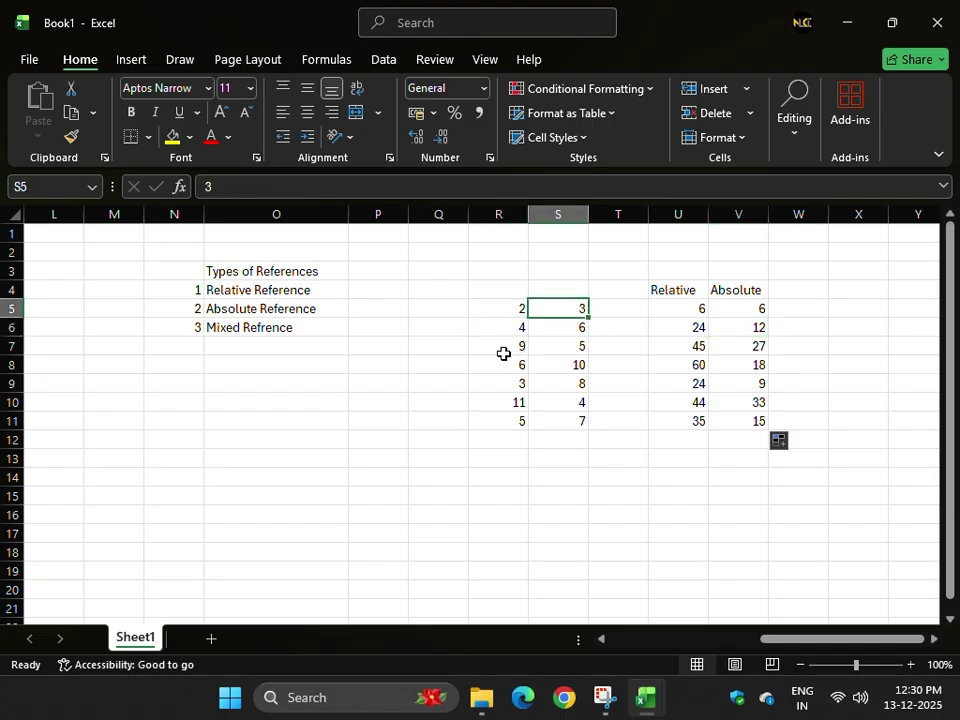
left_click(741, 349)
left_click(513, 369)
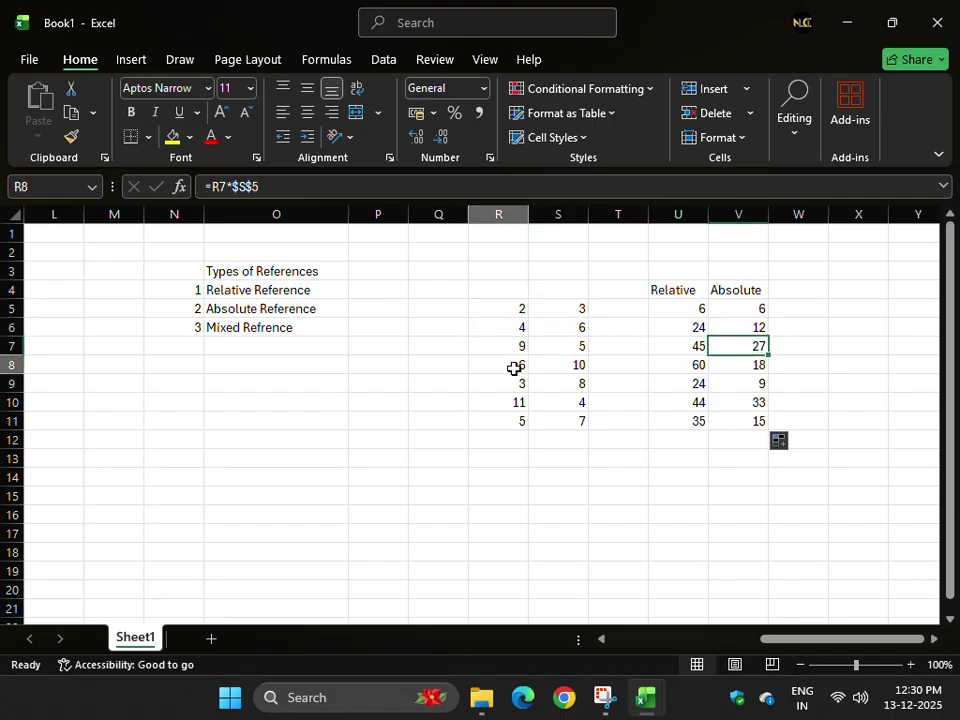
left_click(574, 311)
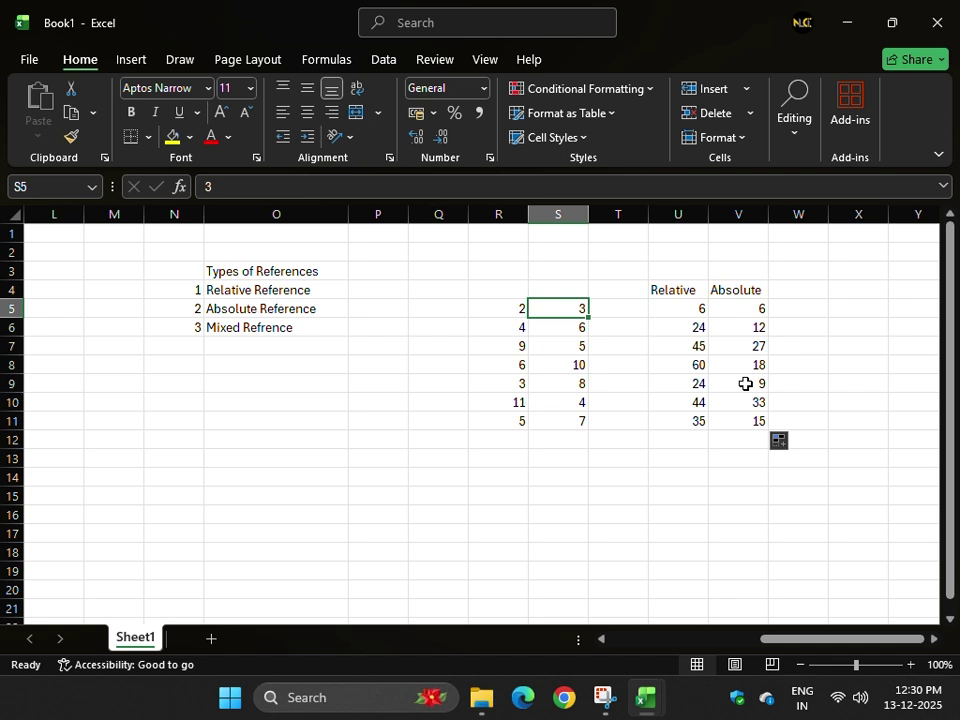
left_click(746, 362)
- Trace the Absolute products in rows 9 to 11 back to their column R values and the fixed cell S5
left_click(508, 382)
left_click(578, 312)
left_click(744, 380)
left_click(520, 400)
left_click(577, 297)
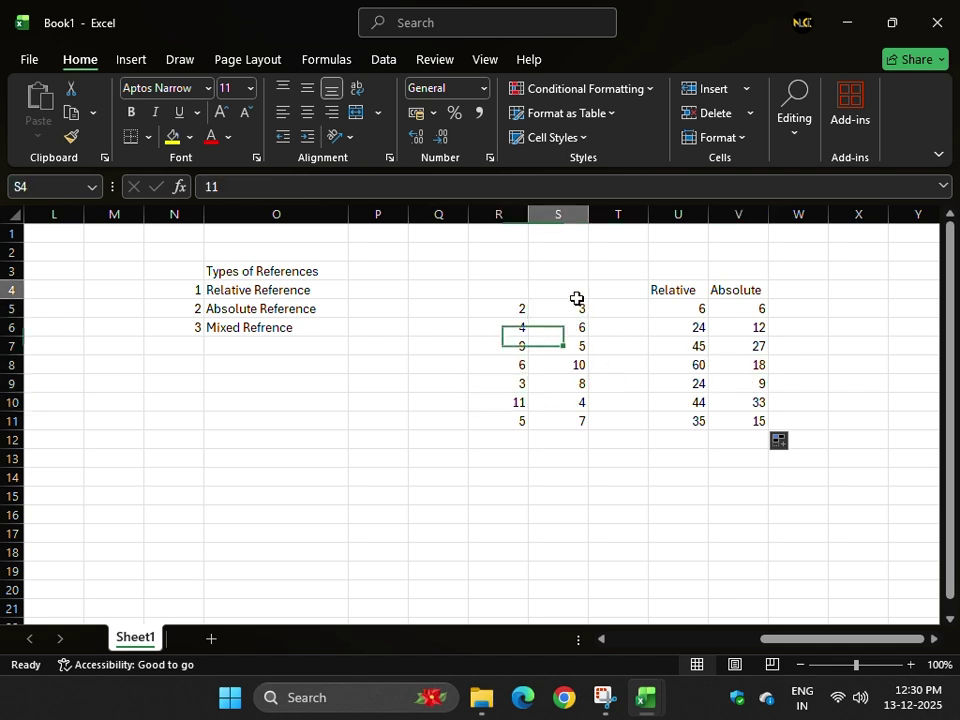
left_click(757, 402)
left_click(508, 422)
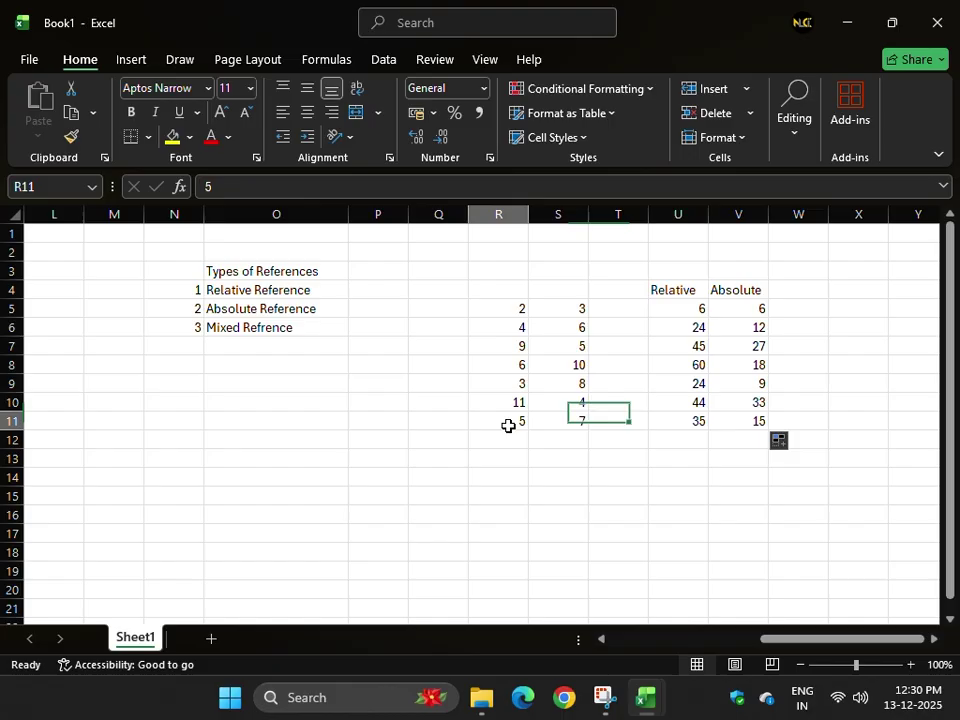
left_click(570, 308)
left_click(741, 421)
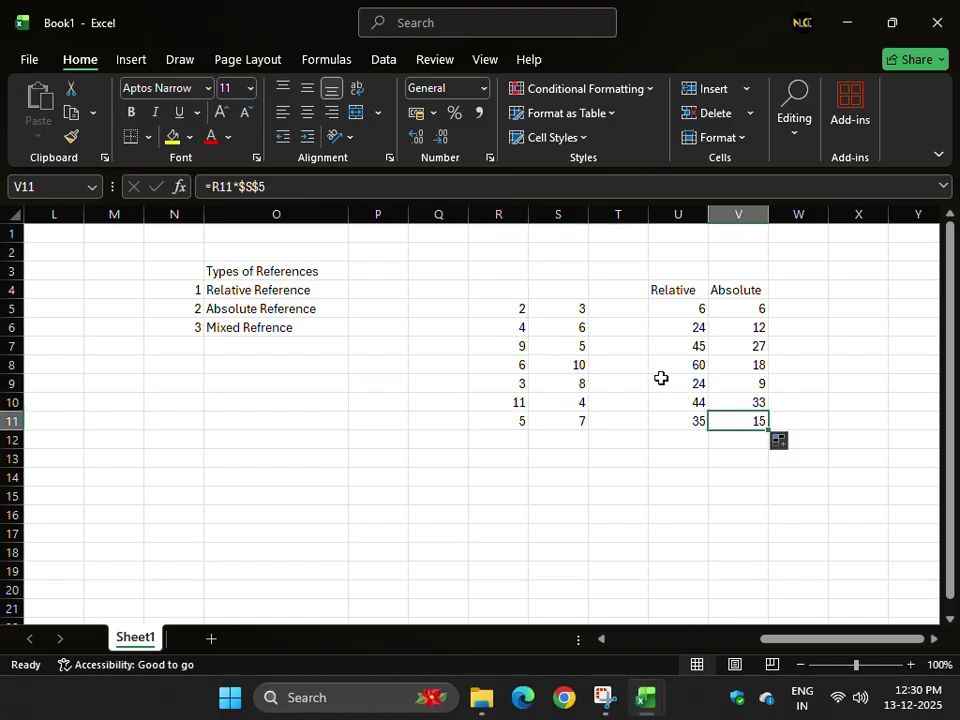
left_click(565, 310)
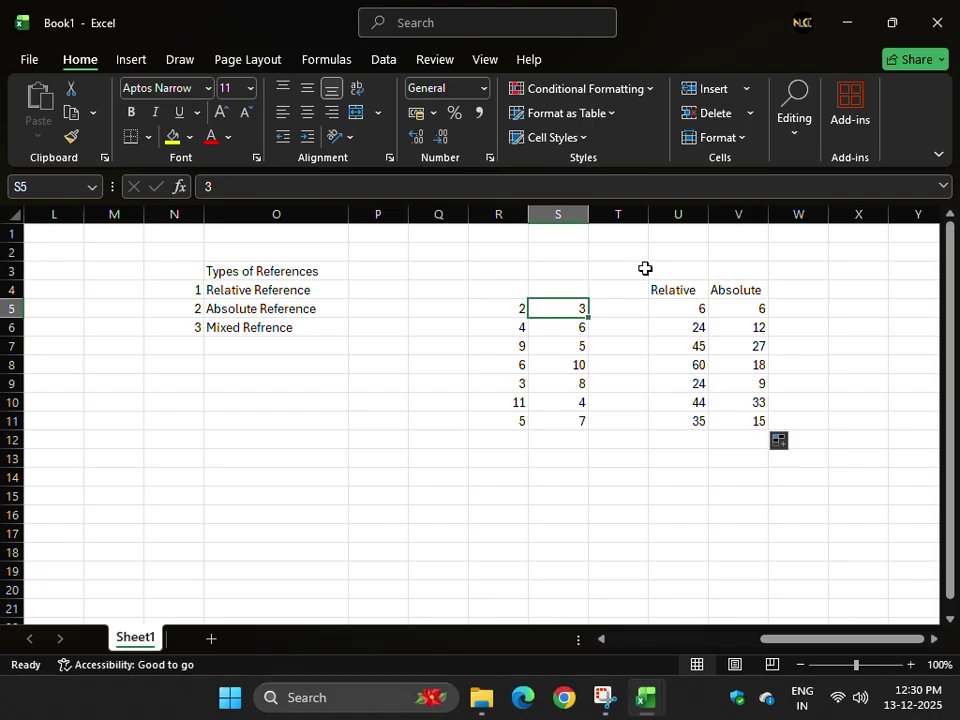
- Inspect the highlighted references of the Absolute formulas in V5 to V8, leaving each formula as it is
double_click(741, 309)
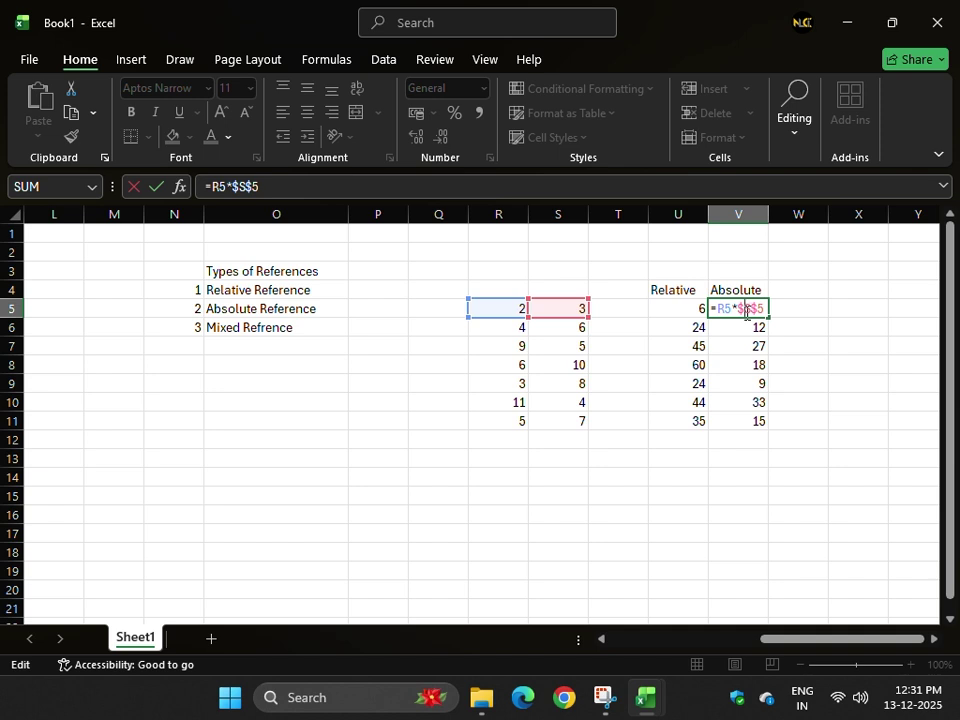
key("Return")
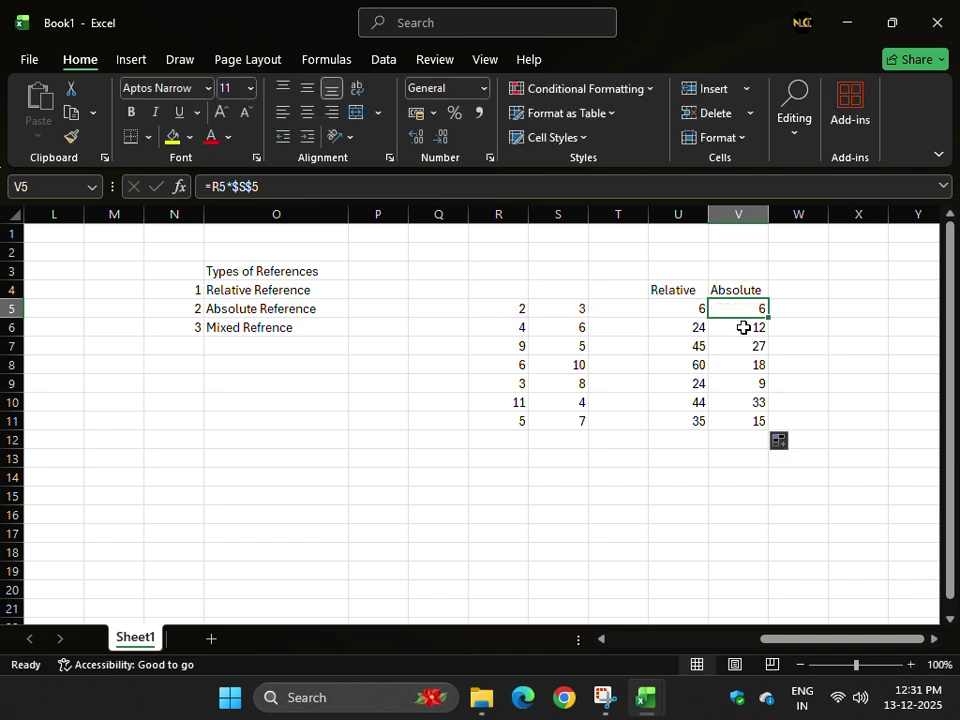
double_click(744, 327)
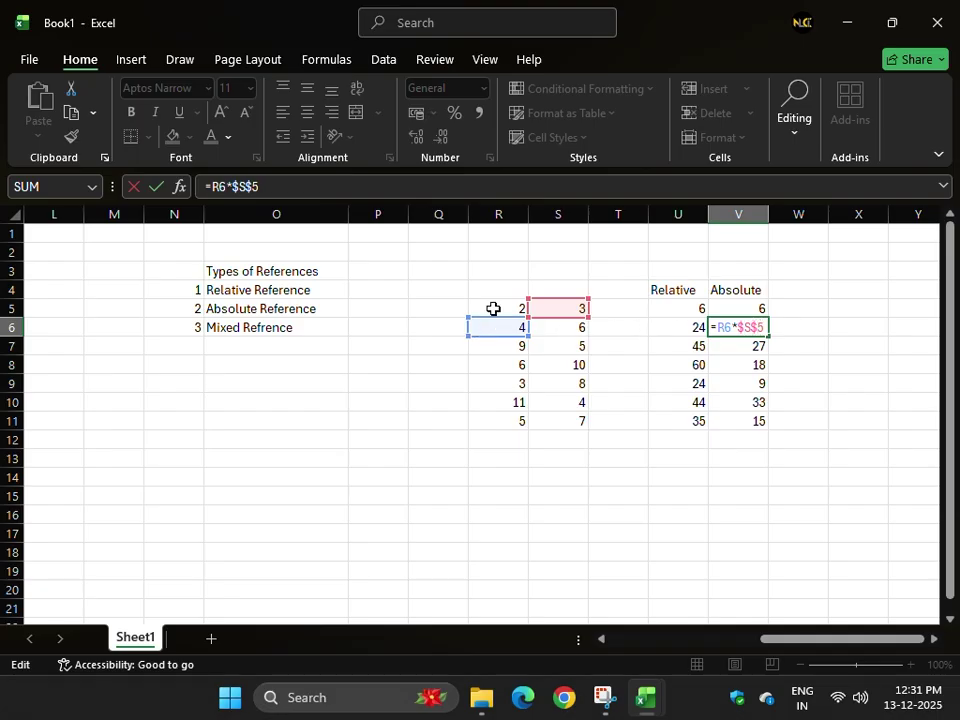
key("Escape")
double_click(716, 346)
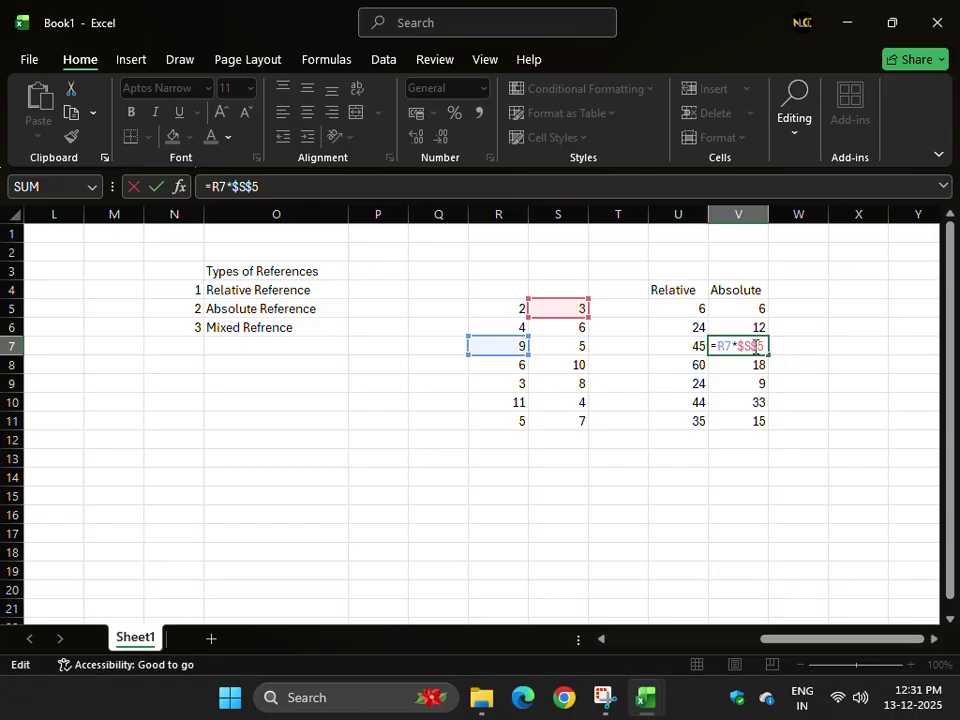
key("Return")
double_click(739, 368)
key("Escape")
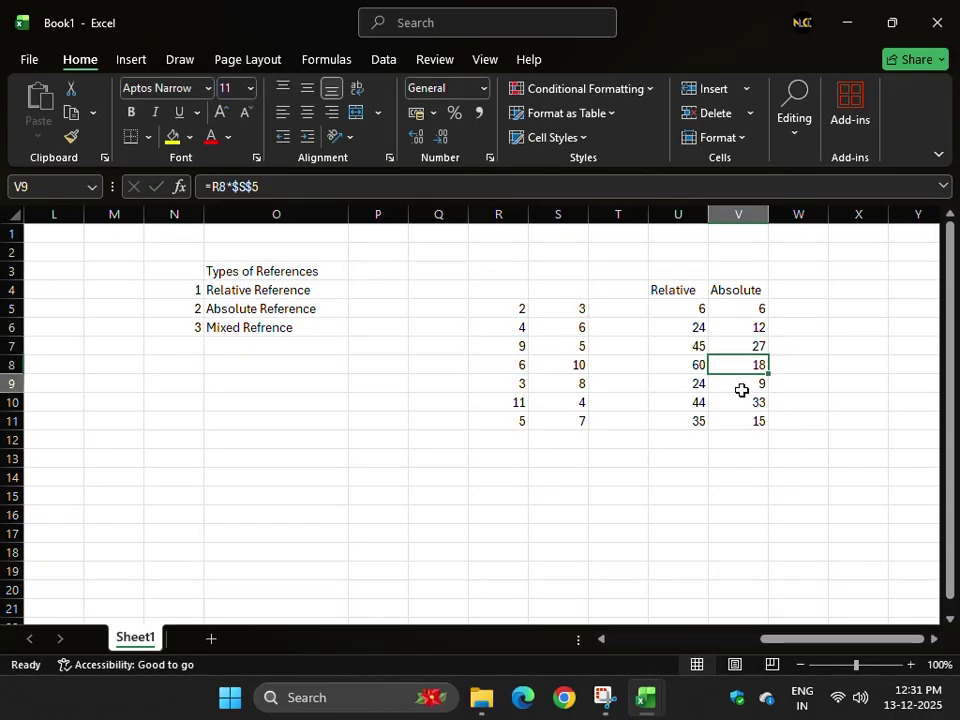
- Inspect the highlighted references of the Absolute formulas in V9 to V11 without altering them
left_click(740, 386)
double_click(740, 388)
key("Escape")
left_click(733, 401)
double_click(733, 401)
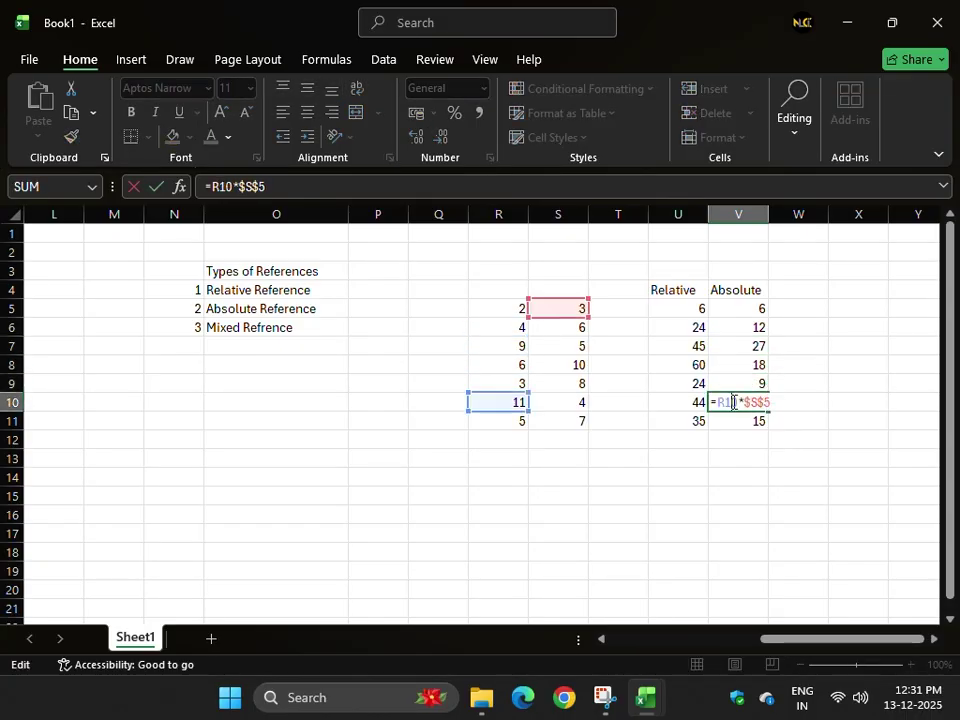
key("Escape")
left_click(731, 421)
double_click(731, 421)
key("Escape")
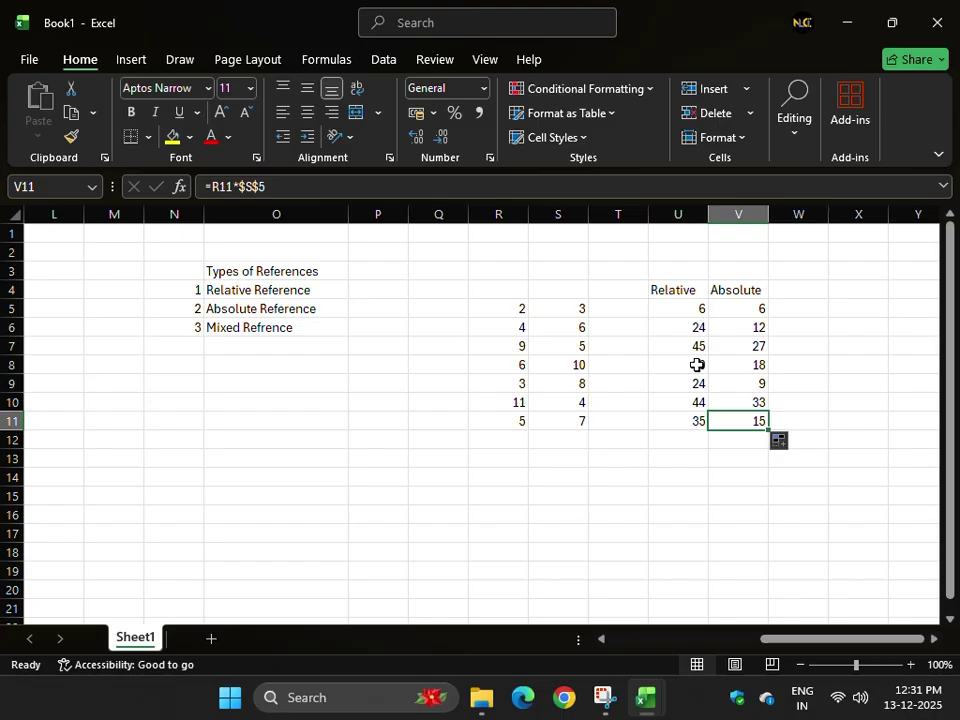
- Inspect the references of the Relative formulas in U5 to U7 for comparison, and select the results U5:U11
left_click(675, 306)
double_click(672, 308)
left_click(696, 327)
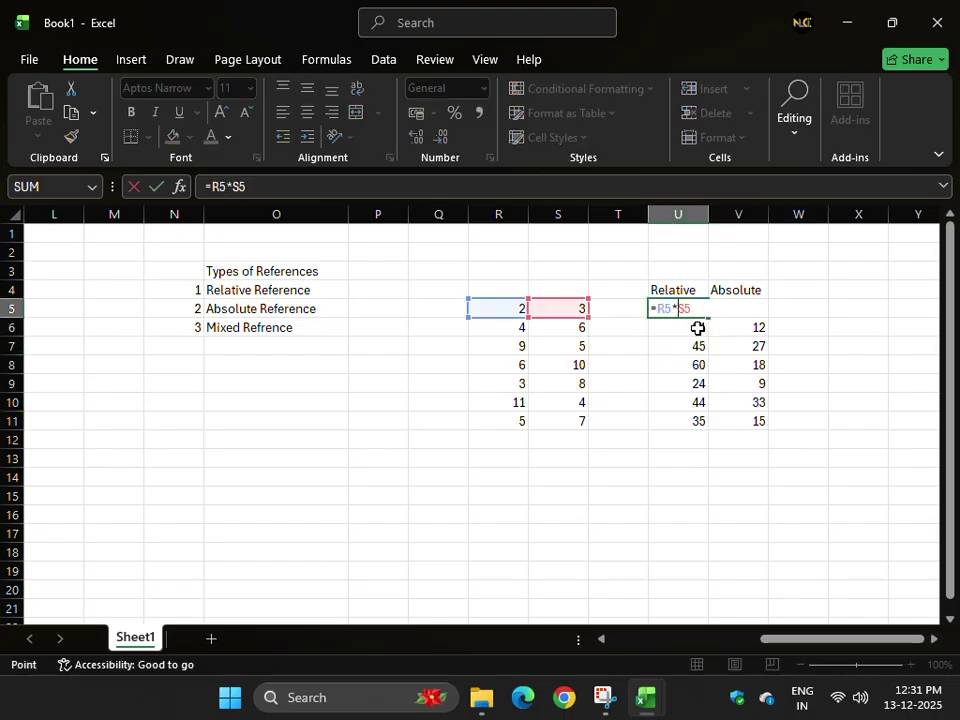
key("Escape")
left_click(692, 327)
double_click(692, 327)
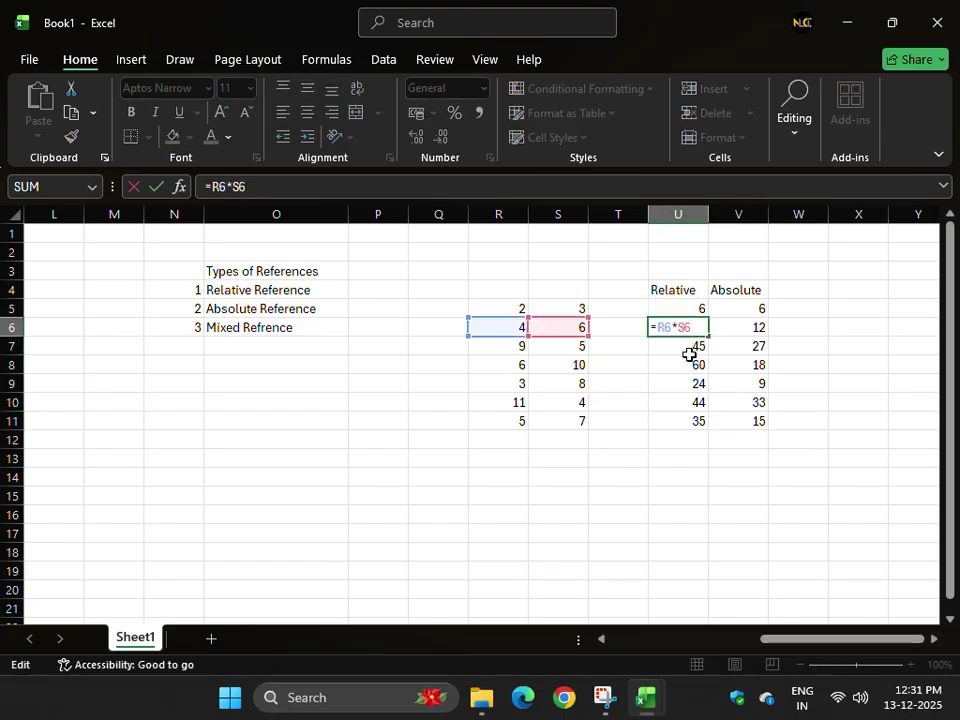
key("Escape")
left_click(686, 342)
double_click(684, 346)
key("Escape")
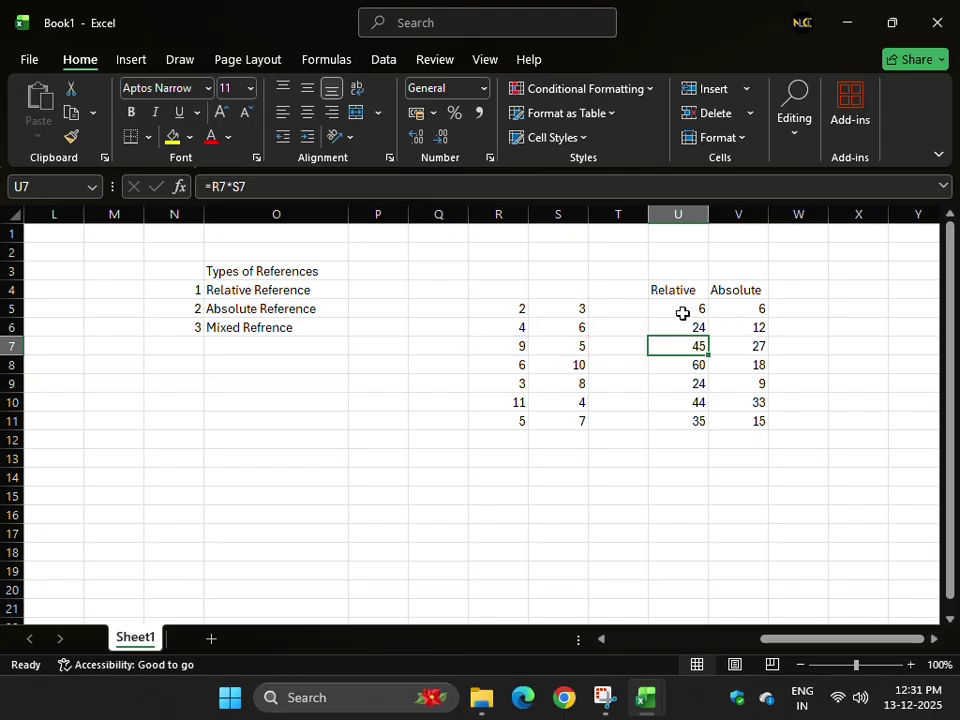
left_click_drag(681, 313, 693, 416)
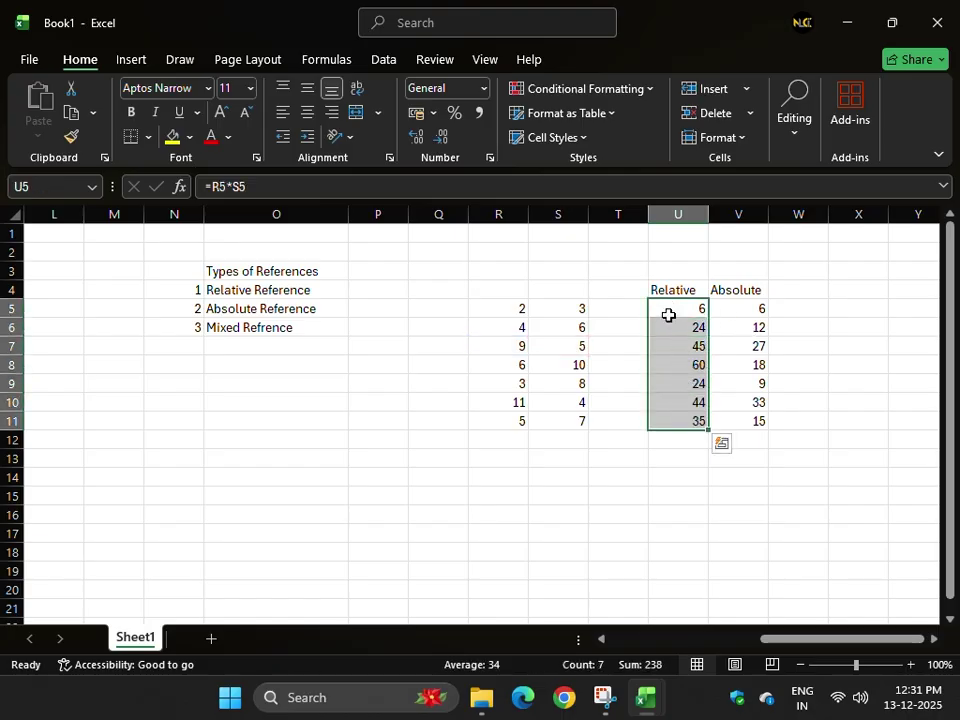
- Trace the Absolute product in V5 back to its factors R5 and S5, and select the column R values R5:R11
left_click(505, 309)
left_click(556, 308)
left_click(735, 312)
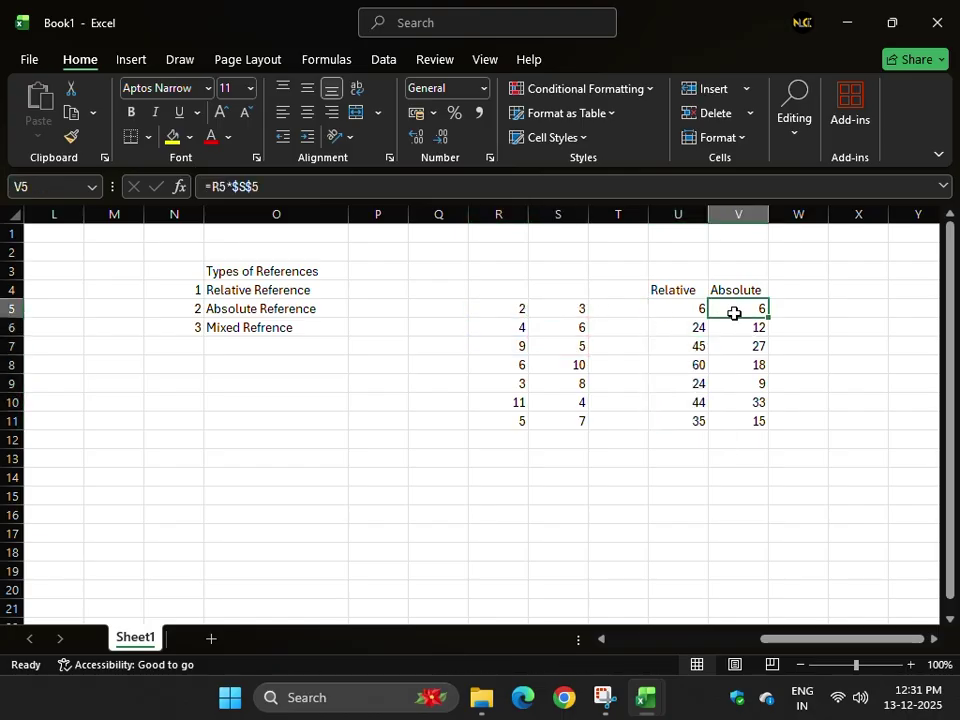
left_click(497, 305)
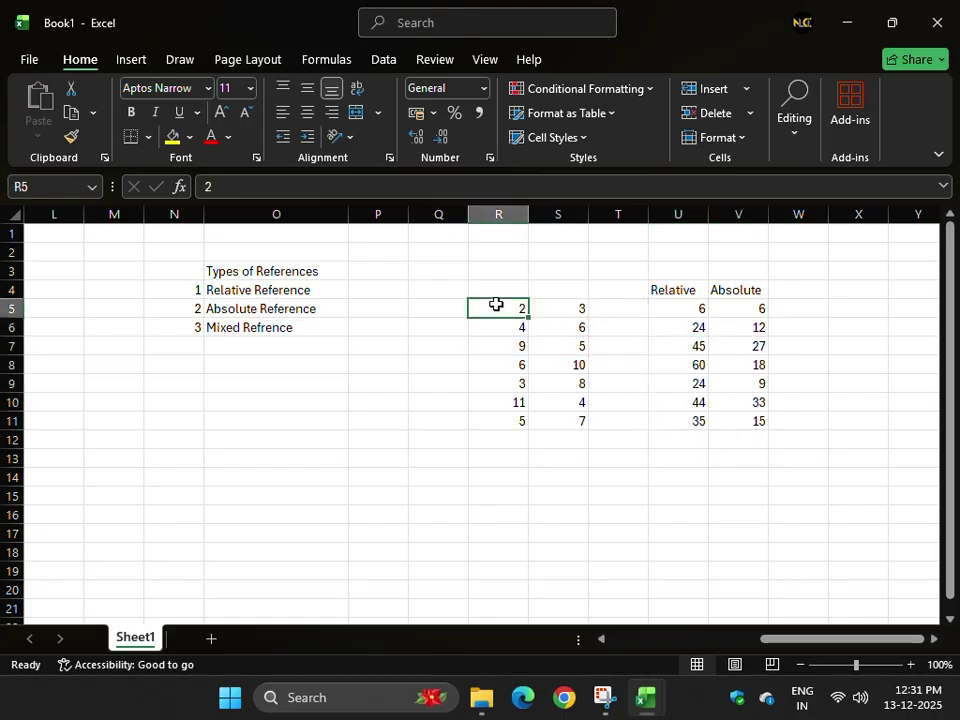
left_click(573, 307)
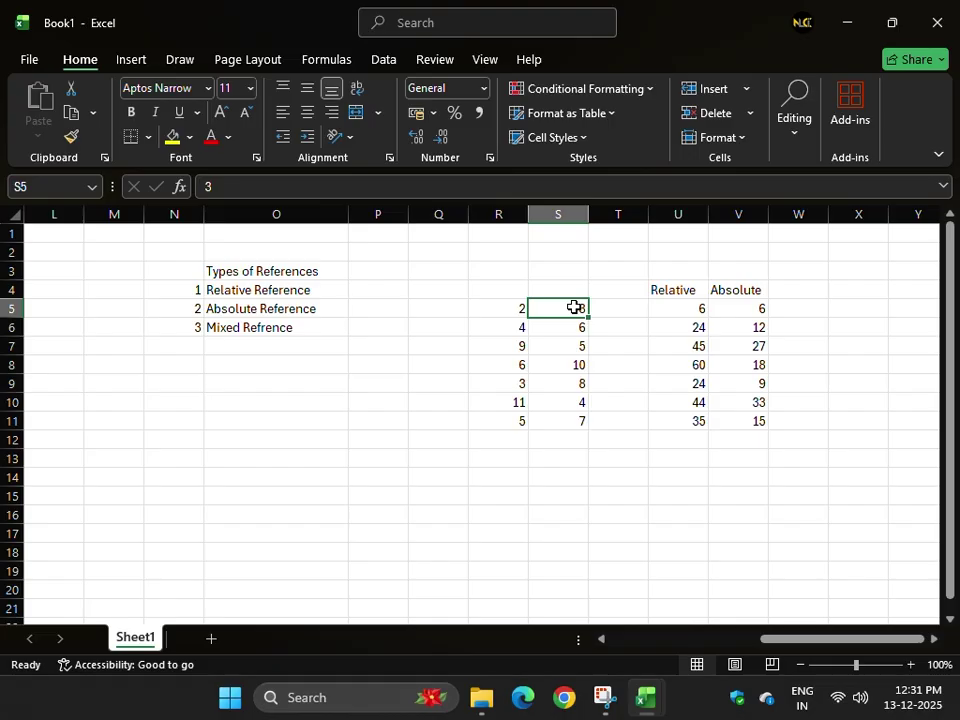
left_click(515, 308)
left_click_drag(515, 308, 512, 414)
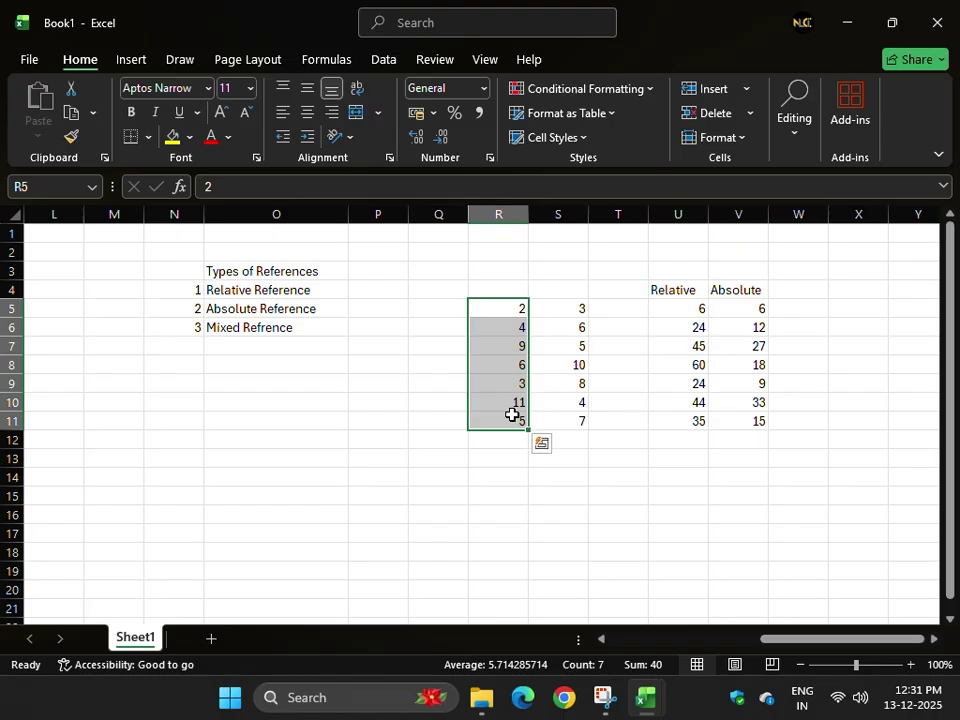
- Inspect the relative and locked references of the Absolute formula in V5 without altering it
double_click(738, 308)
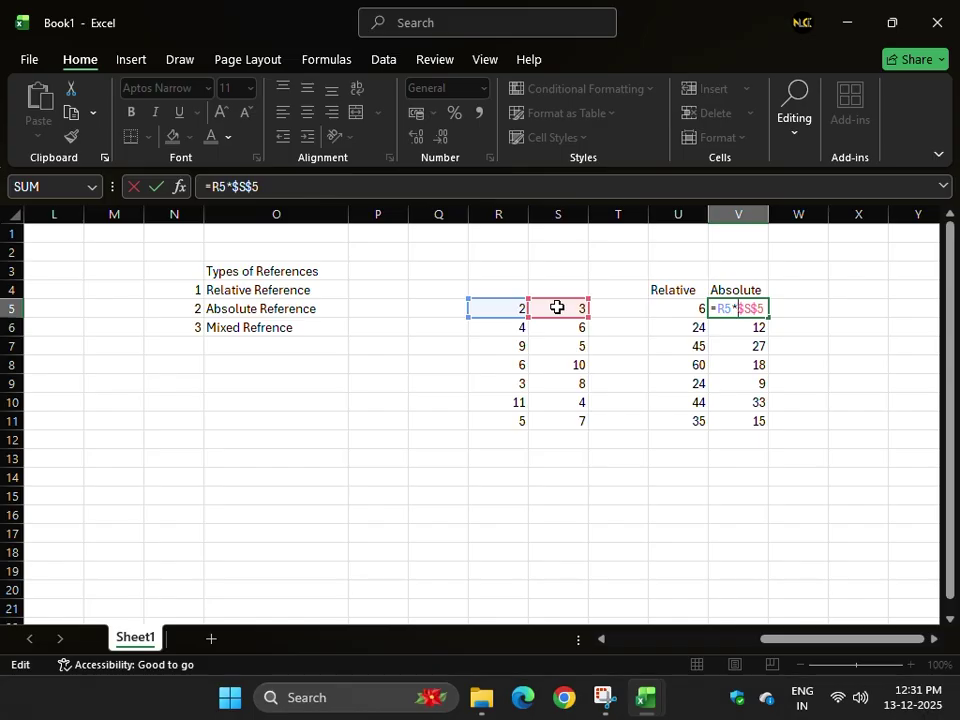
left_click(745, 308)
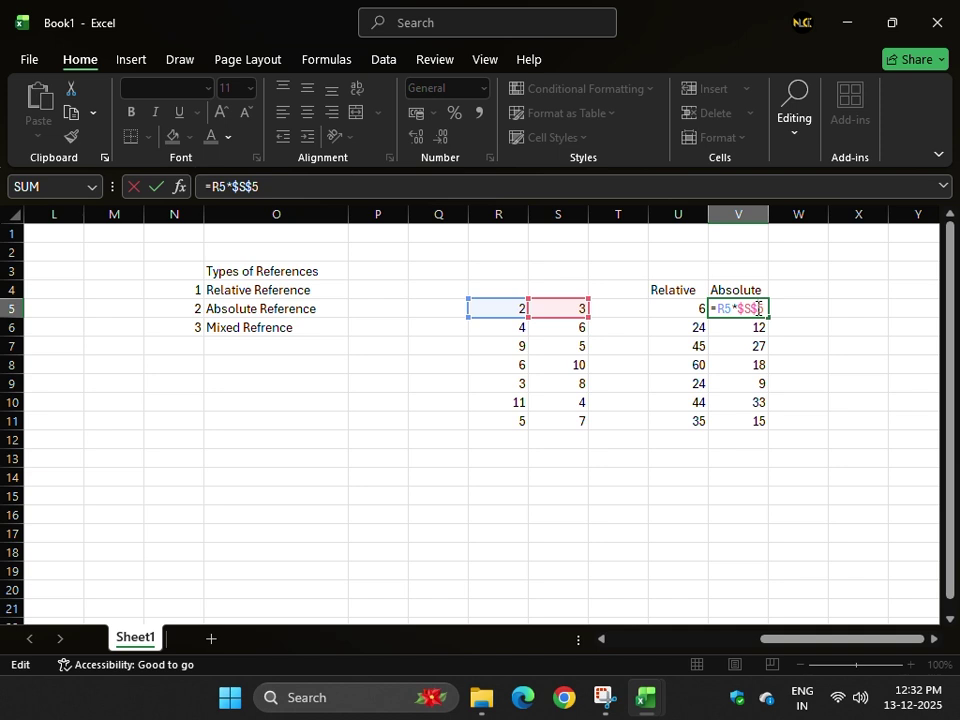
key("Return")
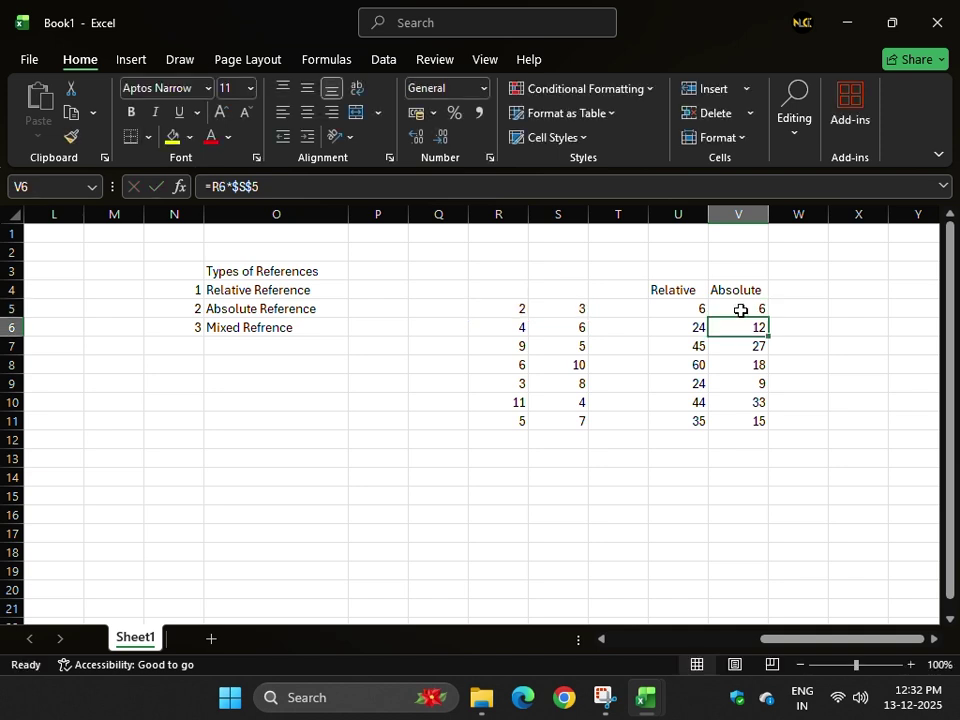
- Review the factor ranges S5:S11 and R5:R11, and inspect the references of the Relative formula in U5, leaving it as it is
left_click_drag(568, 302, 577, 418)
left_click(690, 310)
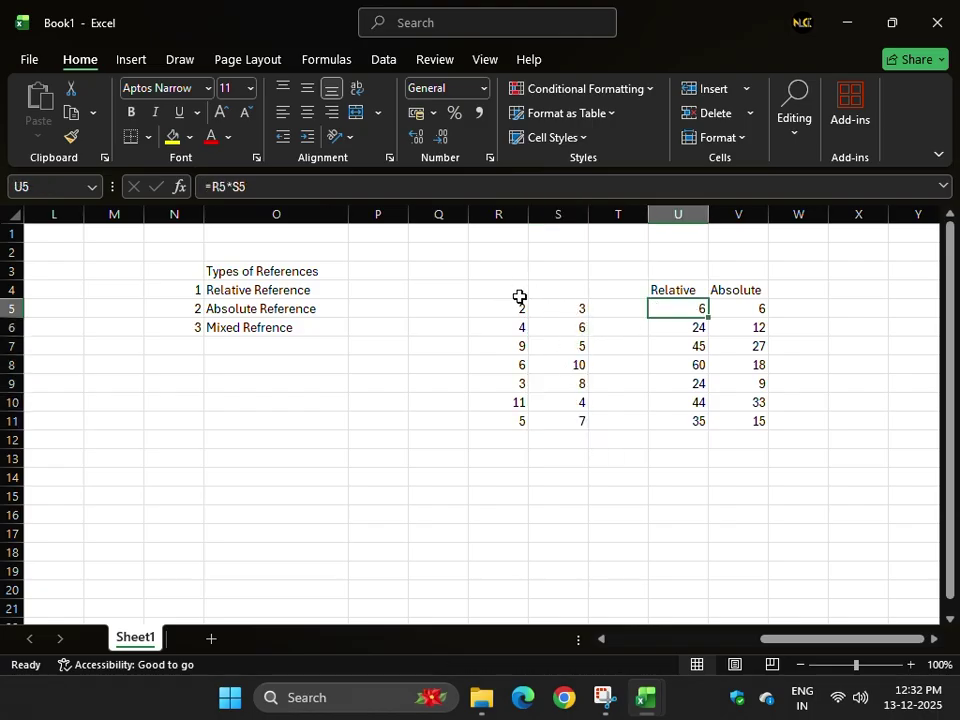
left_click_drag(504, 311, 519, 421)
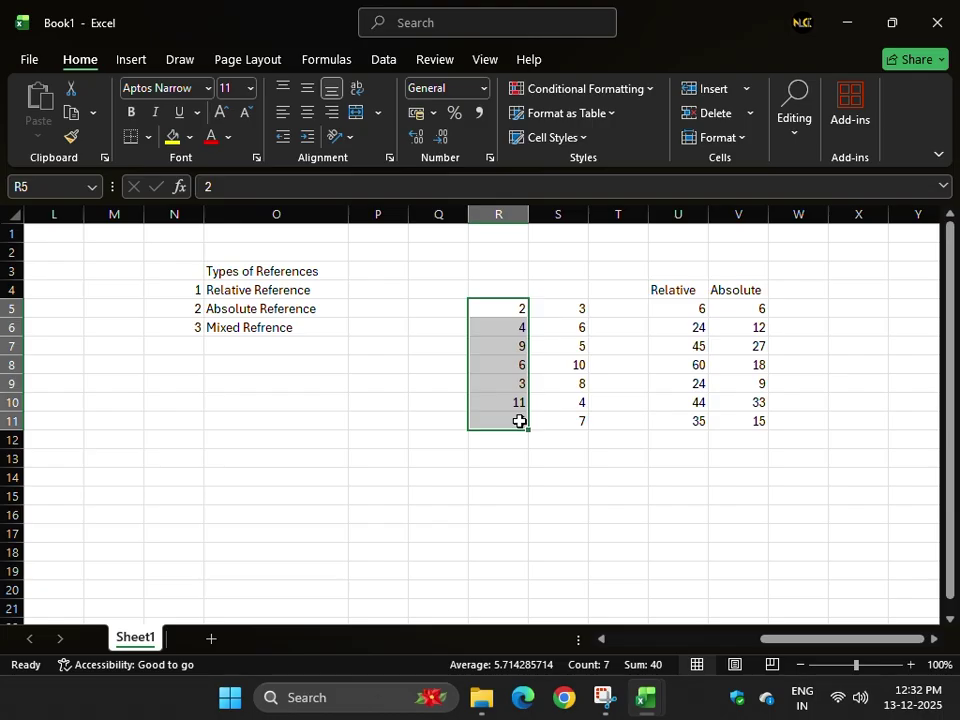
double_click(677, 302)
double_click(677, 309)
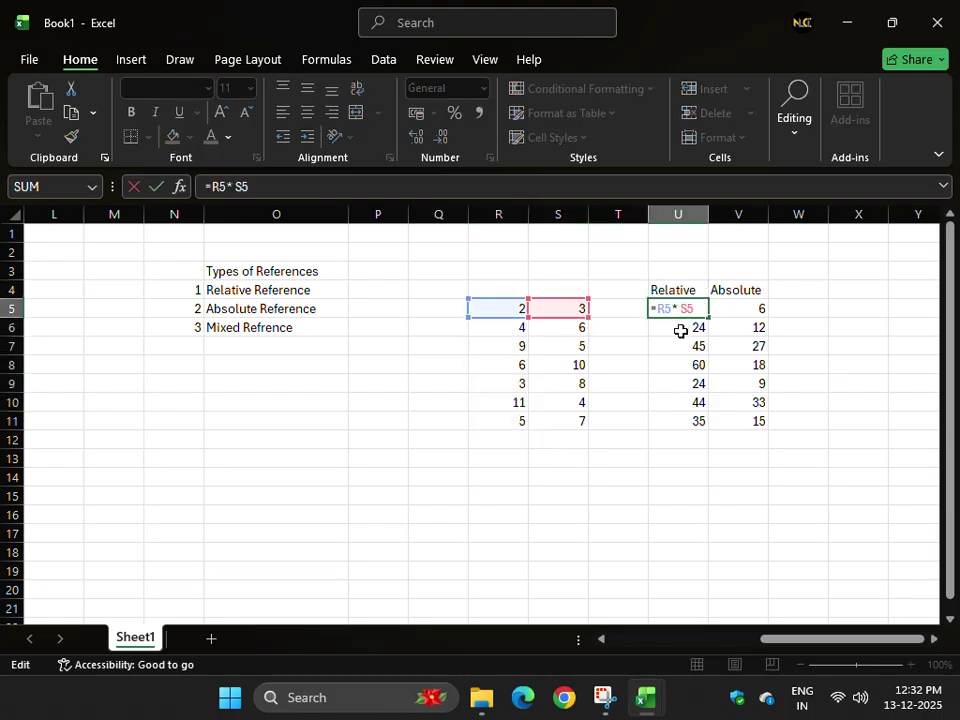
key("Escape")
key("BackSpace")
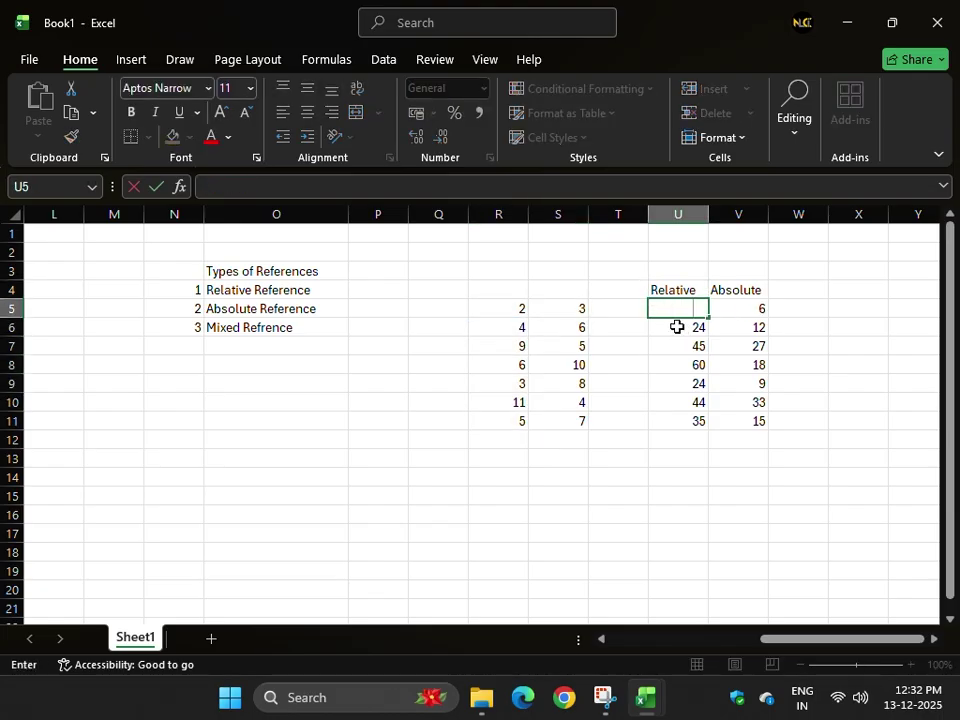
key("Escape")
- Inspect the highlighted references of the Relative formulas in U6 to U8 without changing them
left_click(677, 327)
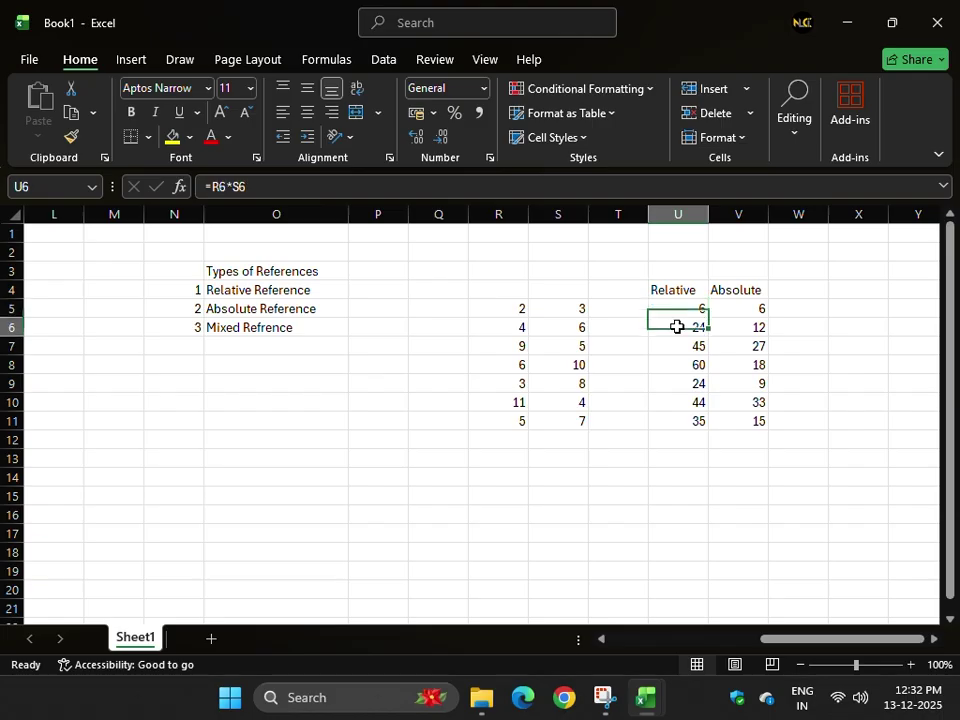
double_click(677, 327)
left_click(669, 347)
key("Escape")
double_click(669, 347)
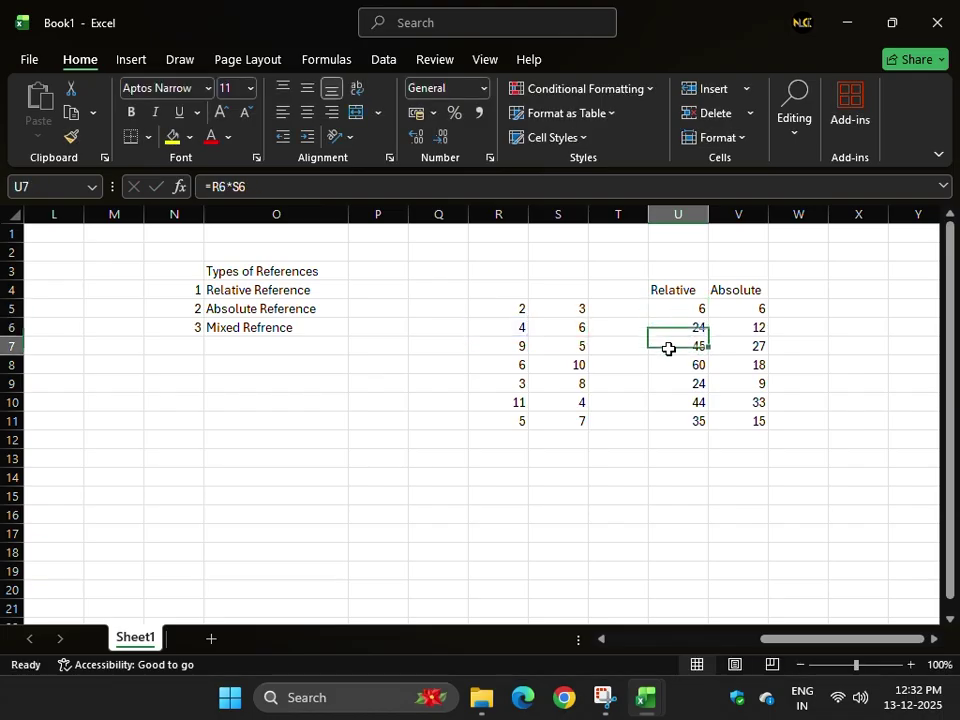
left_click(669, 362)
double_click(673, 362)
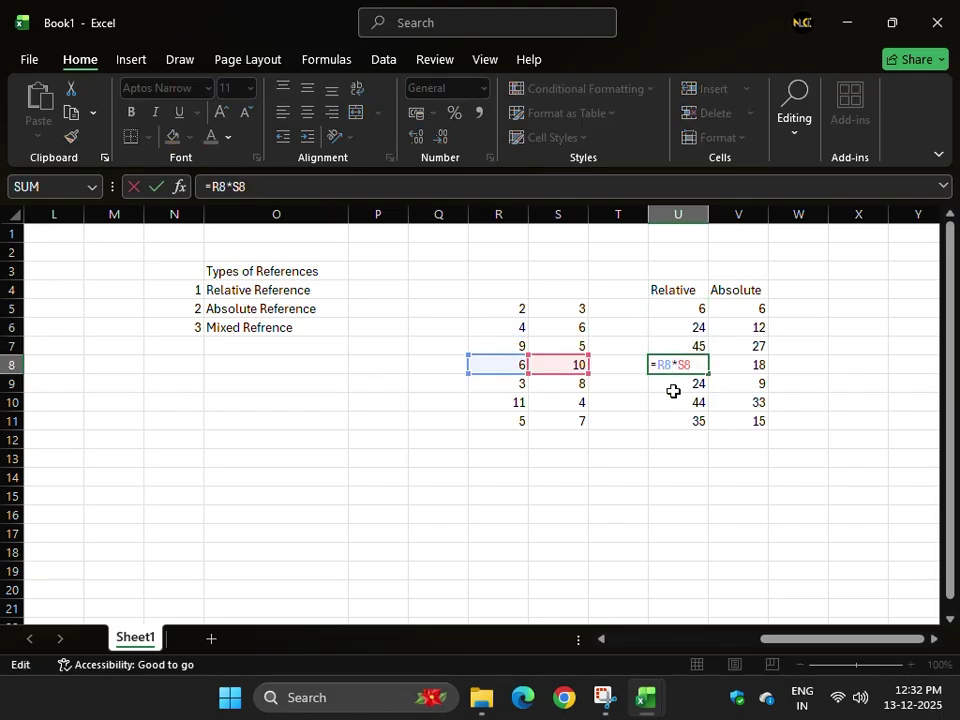
left_click(673, 386)
left_click(745, 304)
double_click(745, 308)
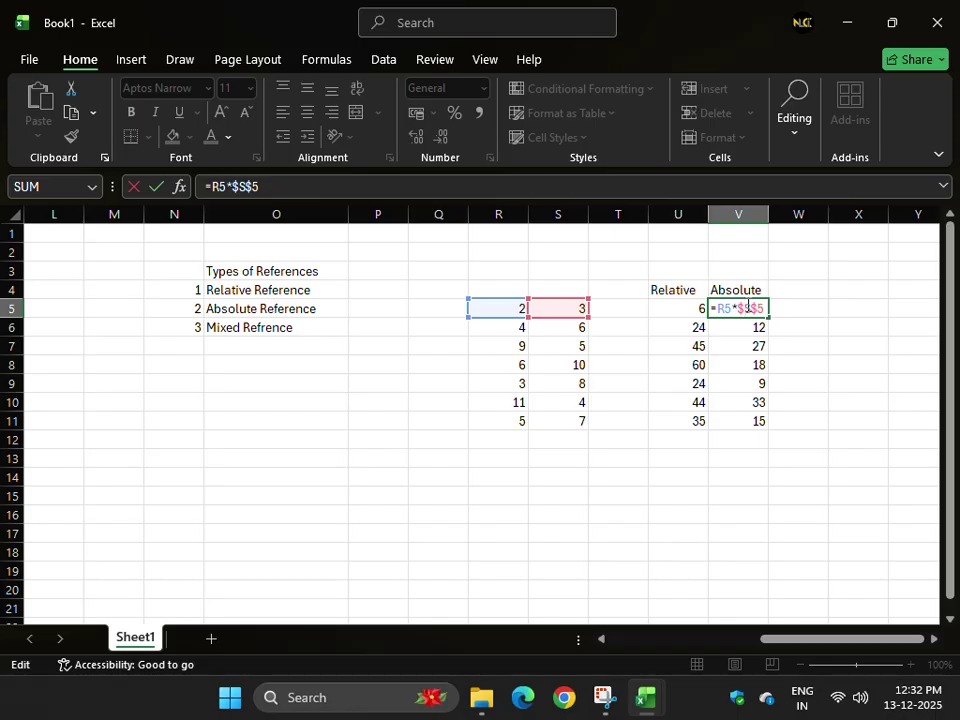
left_click(745, 309)
key("BackSpace")
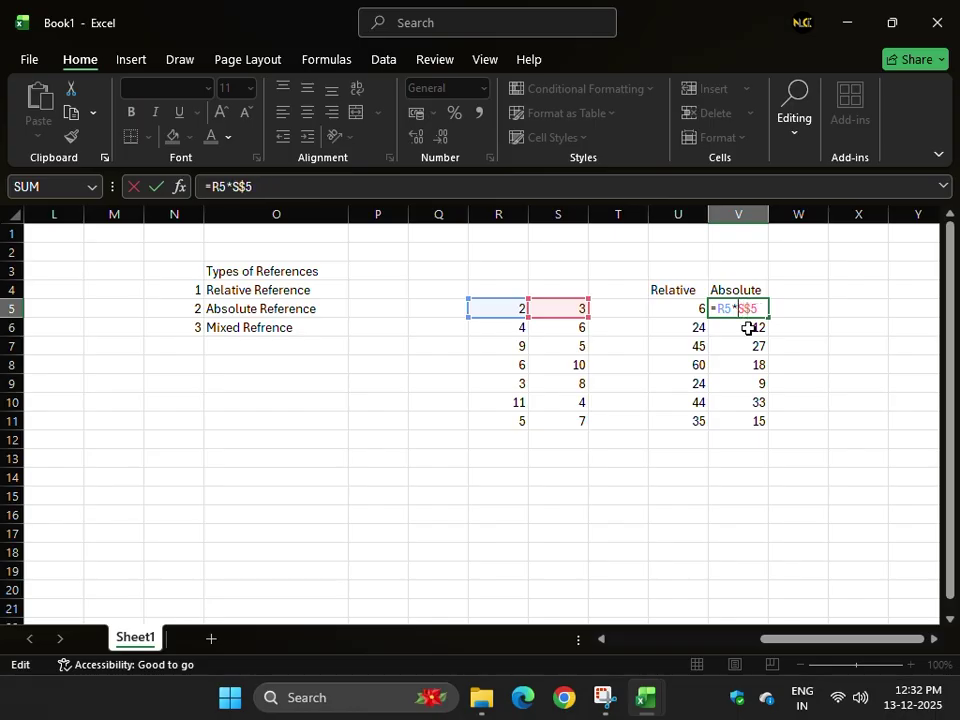
key("Escape")
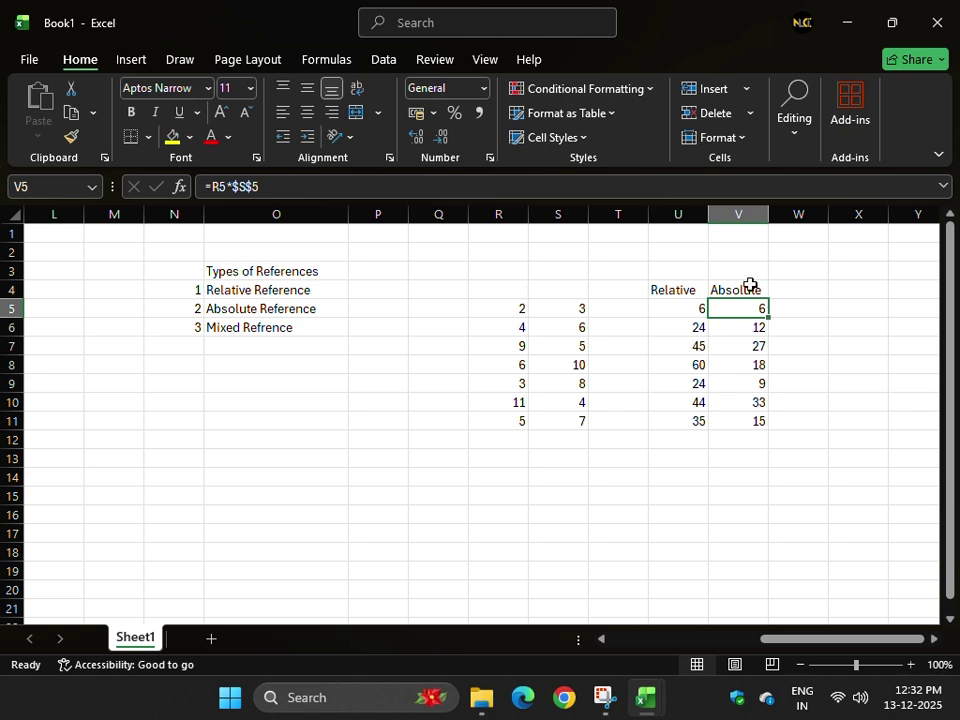
- Enter the mixed-reference formula =R5*S$5 in cell W5, locking only the row of the second factor
left_click(820, 306)
type("=")
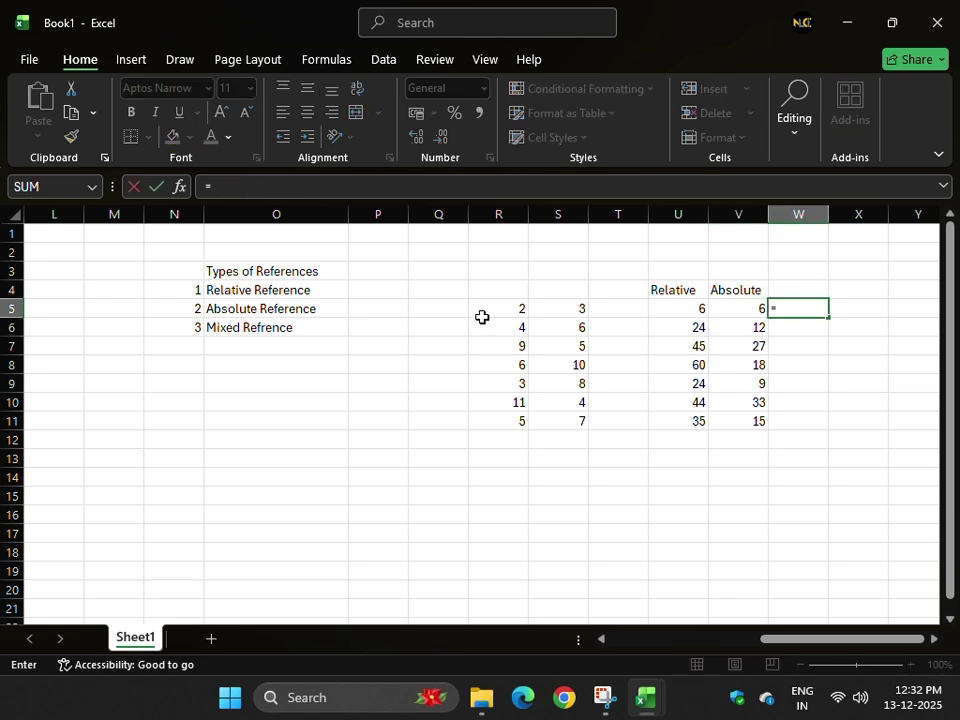
left_click(506, 310)
type("*")
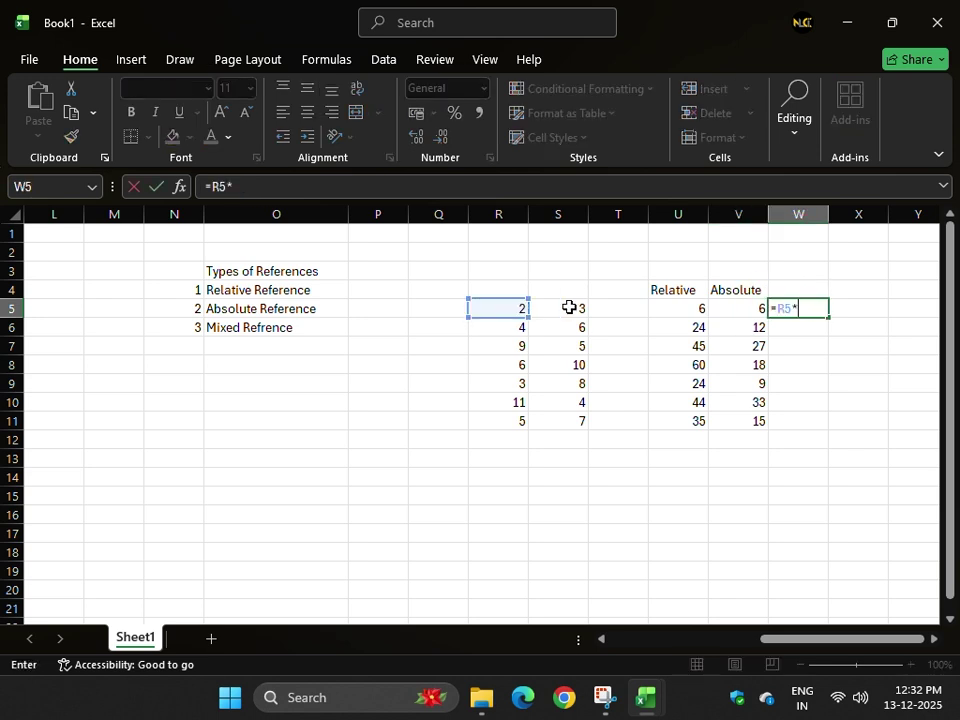
left_click(568, 308)
left_click(806, 308)
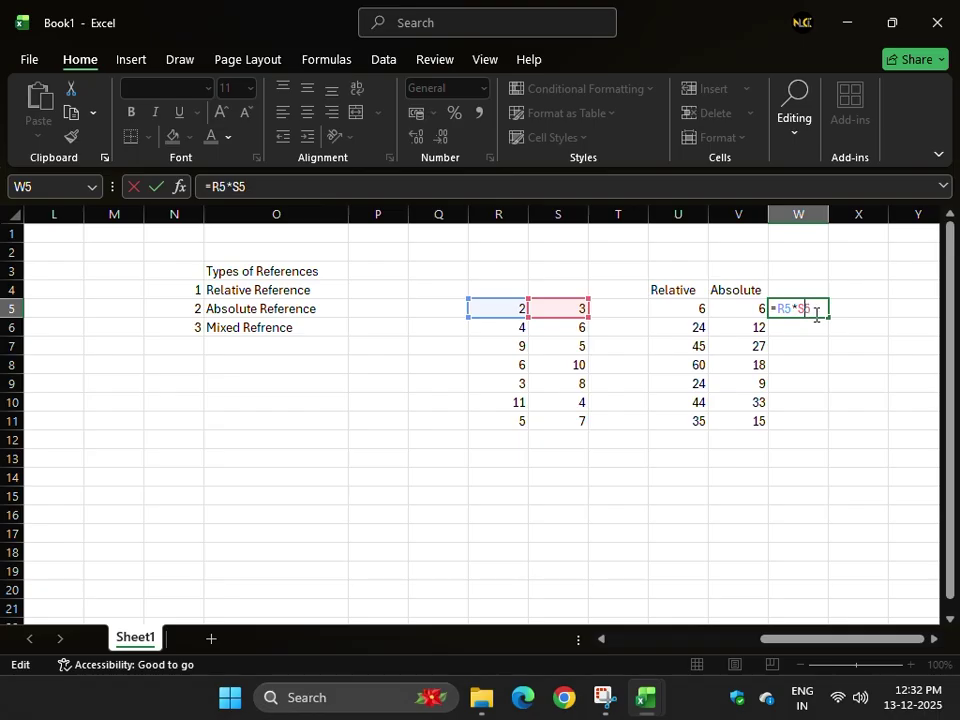
type("$")
key("Return")
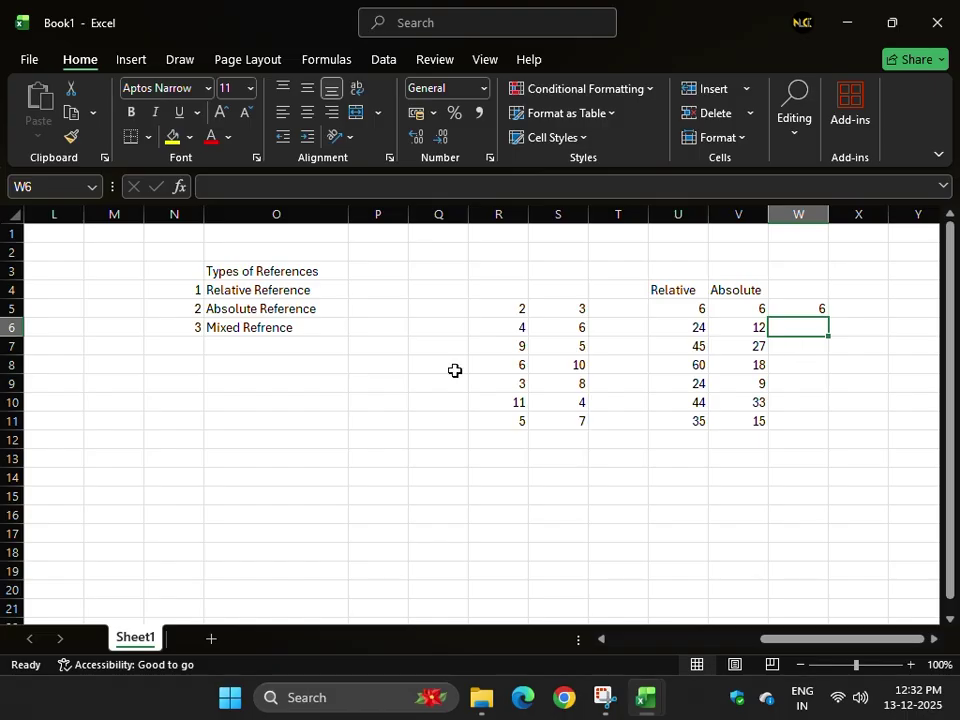
- Fill the W5 formula down to W11 and compare its results with the Absolute results in V5:V11
key("Up")
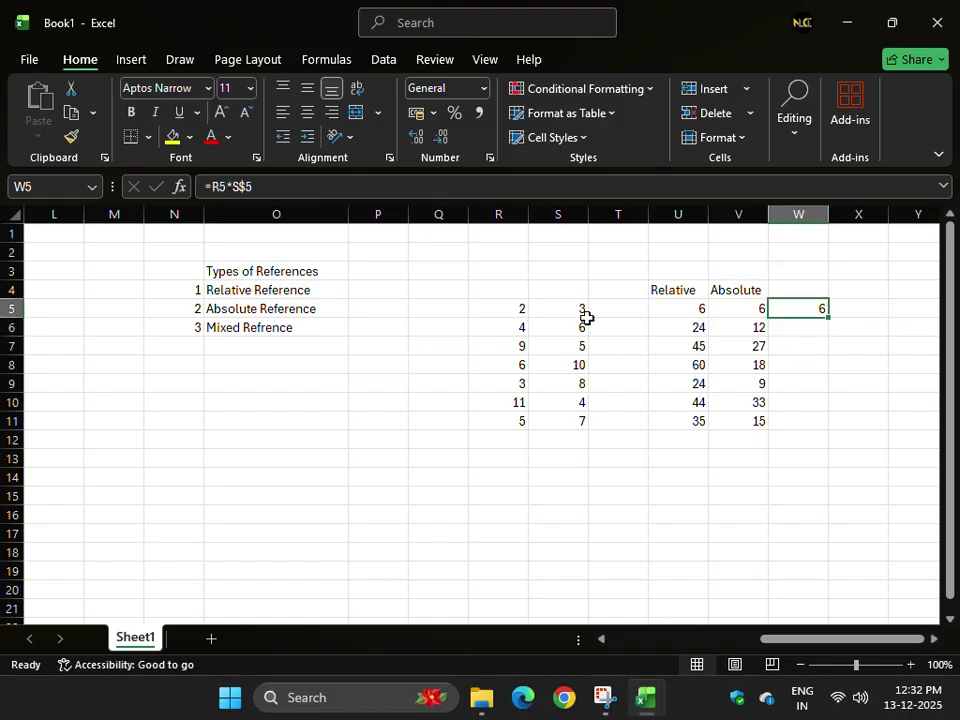
left_click_drag(827, 320, 831, 427)
left_click_drag(750, 306, 761, 418)
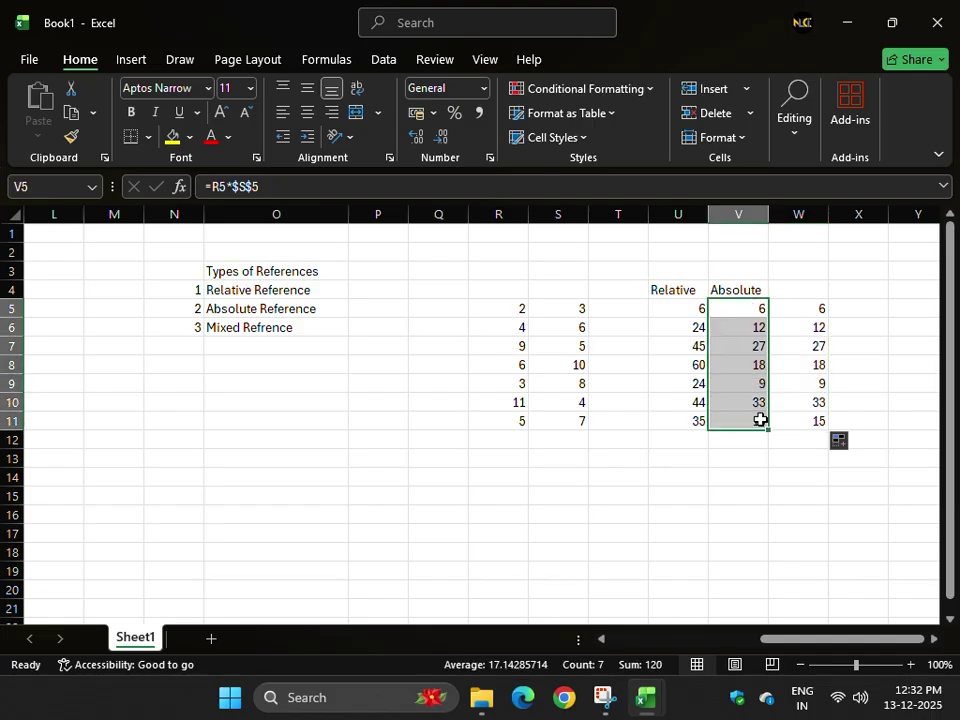
left_click_drag(809, 313, 816, 421)
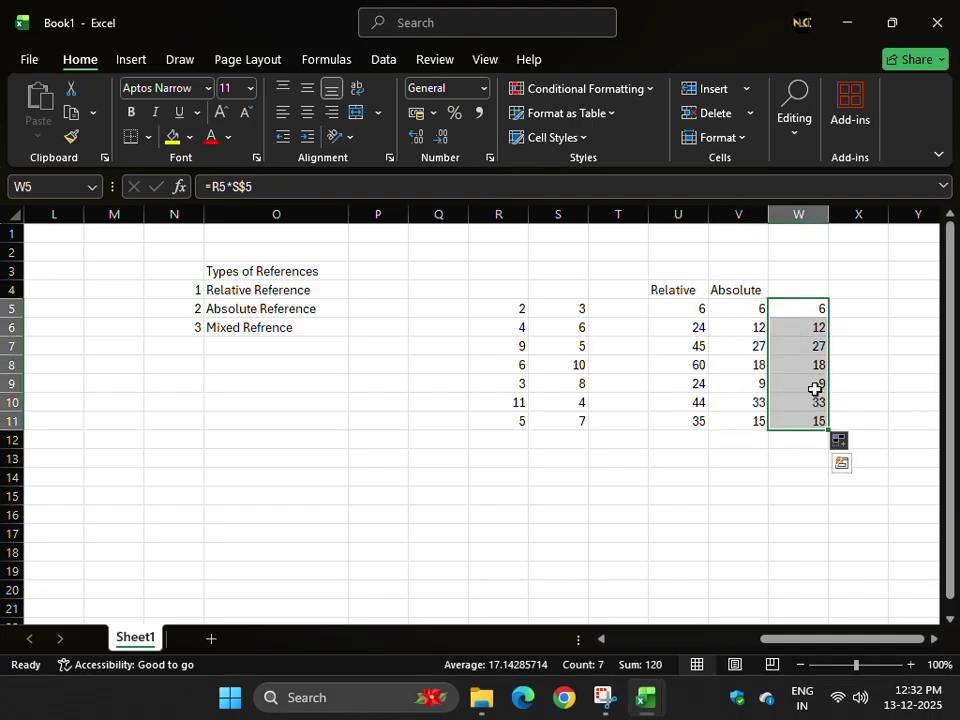
- Inspect the references of the mixed formula in W5 and the Relative formulas in U5 to U7, leaving each formula as it is
left_click(798, 303)
double_click(798, 305)
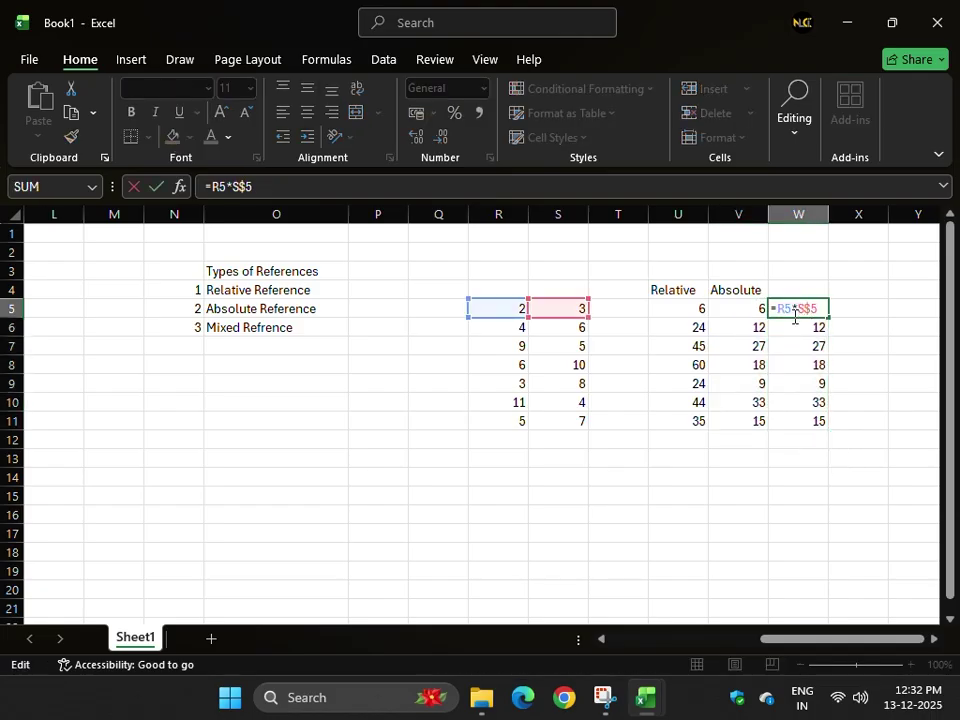
left_click(696, 310)
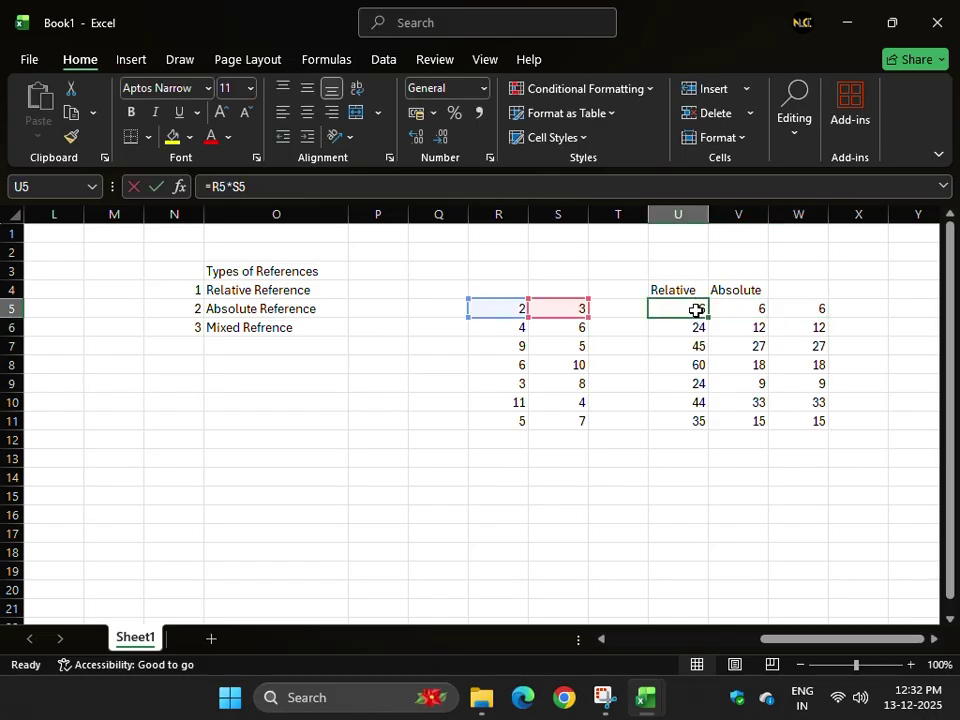
double_click(696, 310)
double_click(695, 327)
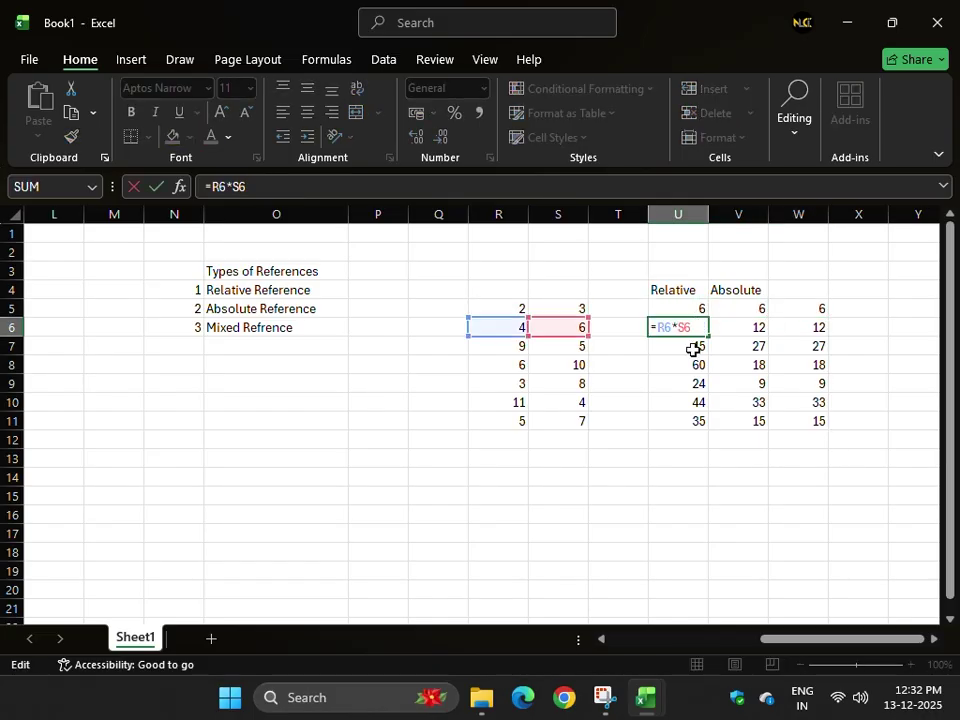
double_click(691, 346)
key("Escape")
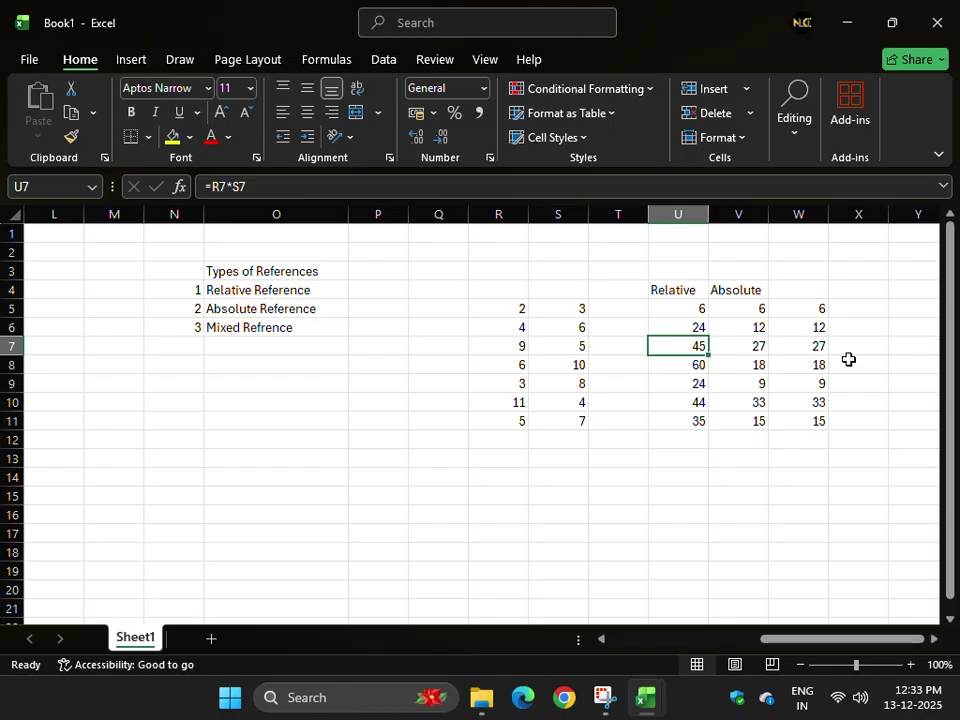
- Label the column W results with the heading Mixed in cell W4
left_click(791, 290)
type("Mixed")
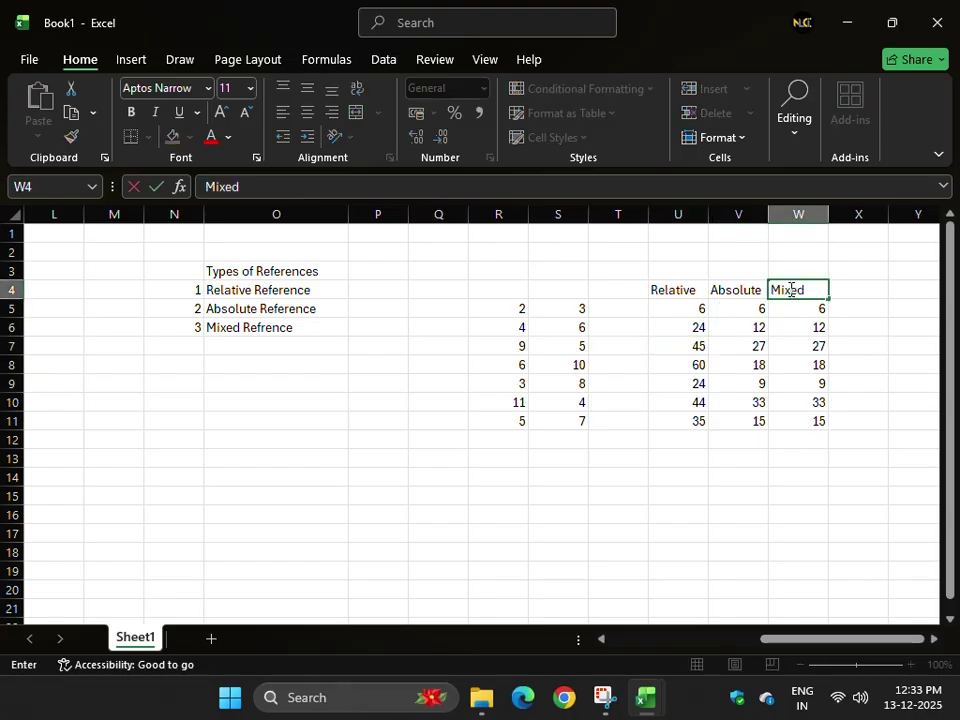
key("Return")
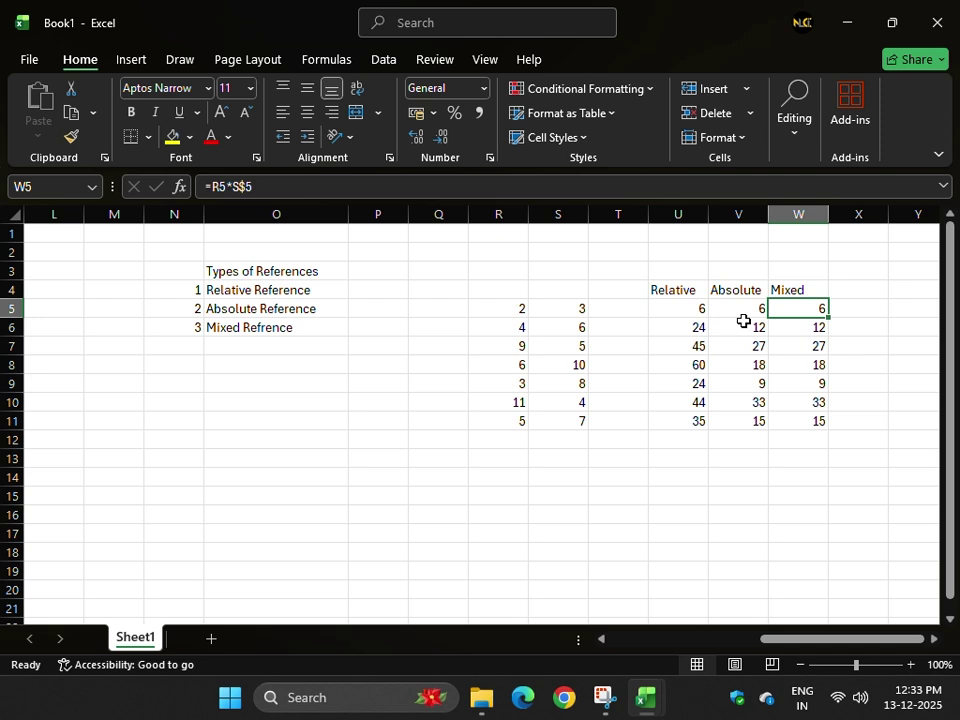
- Review the Absolute formula in V5 against the column R values and the column S factors in rows 6 and 7
left_click(714, 306)
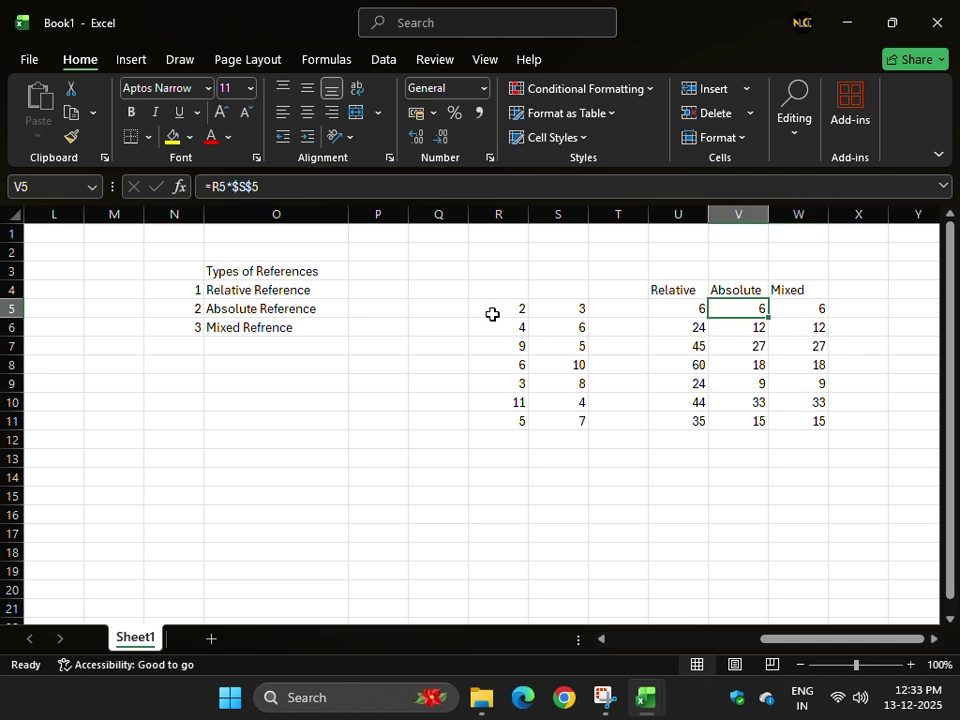
left_click_drag(491, 315, 505, 420)
left_click(566, 330)
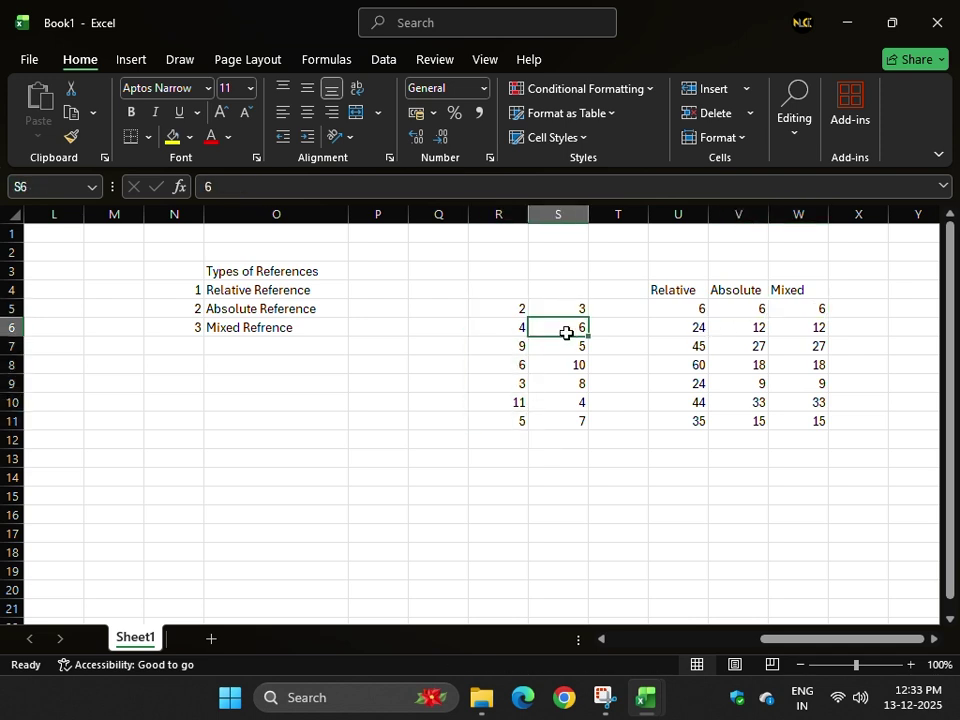
left_click(559, 347)
left_click(557, 330)
- Fill the Relative formula =R5*S5 from U5 down to U11 again
left_click(695, 309)
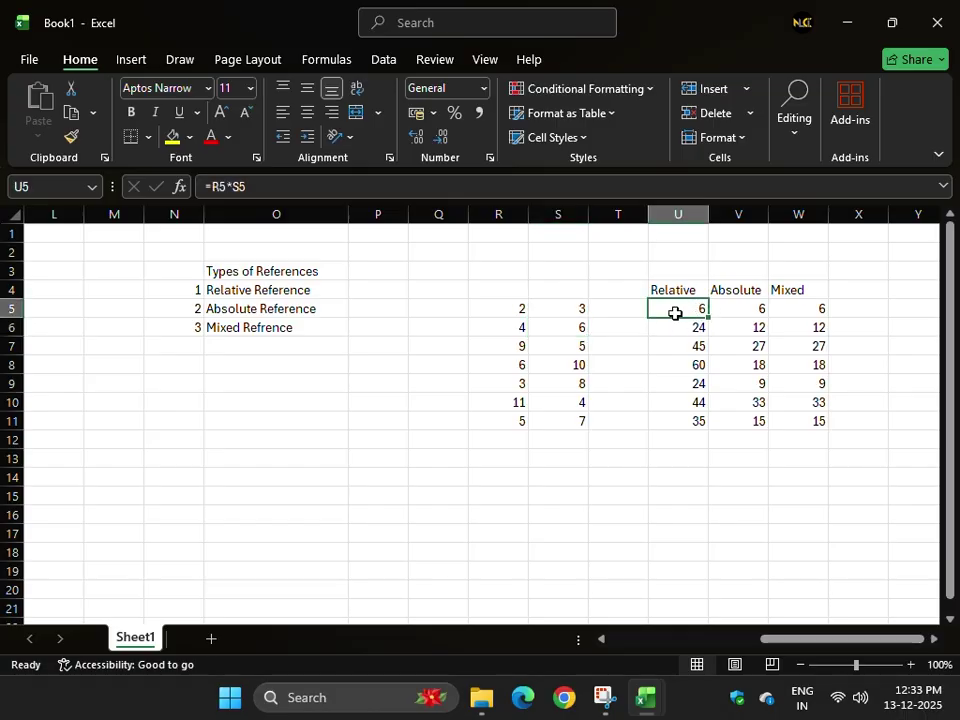
double_click(680, 310)
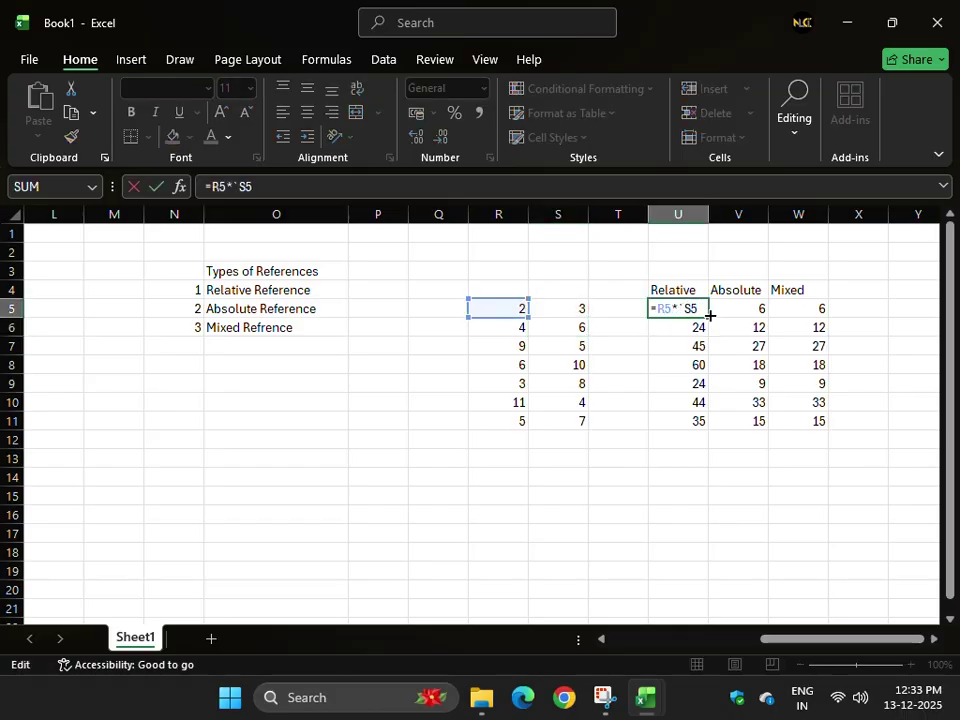
key("Escape")
left_click_drag(708, 318, 709, 432)
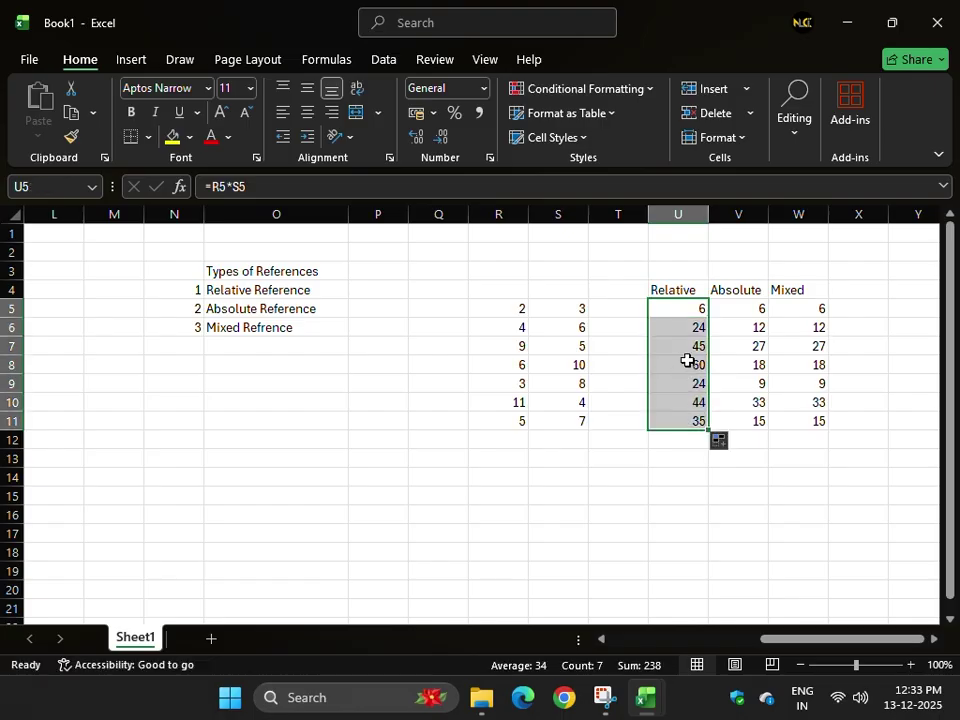
- Review the paired factors in columns R and S for rows 5 to 7, and the R5:R11 values against the single factor in S7
left_click(510, 307)
left_click(565, 309)
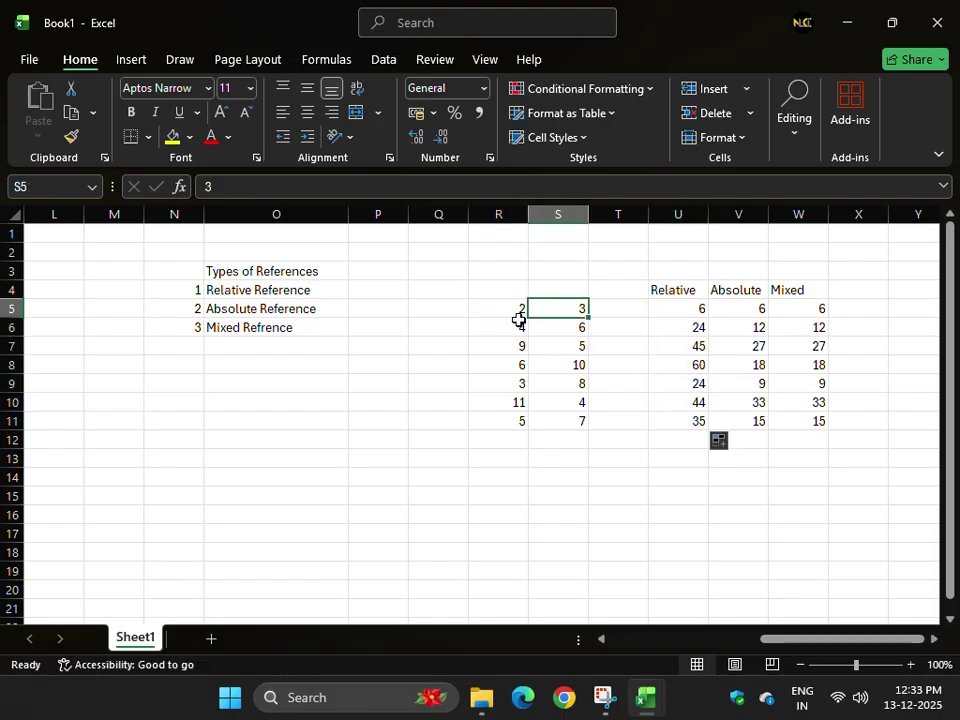
left_click(512, 327)
left_click(563, 327)
left_click(510, 346)
left_click(553, 347)
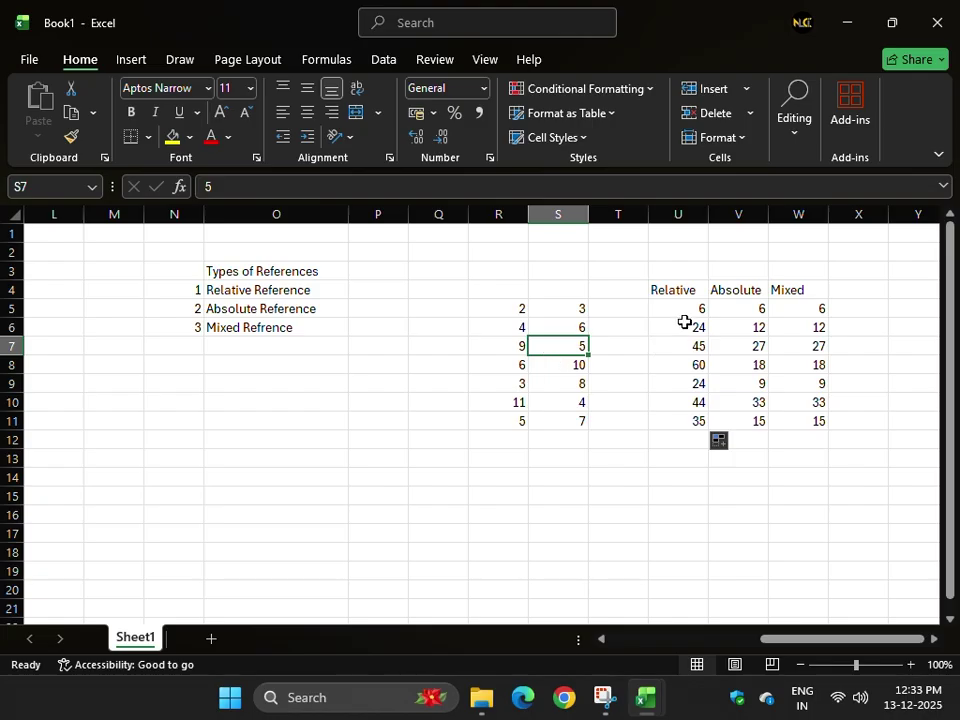
left_click(501, 307)
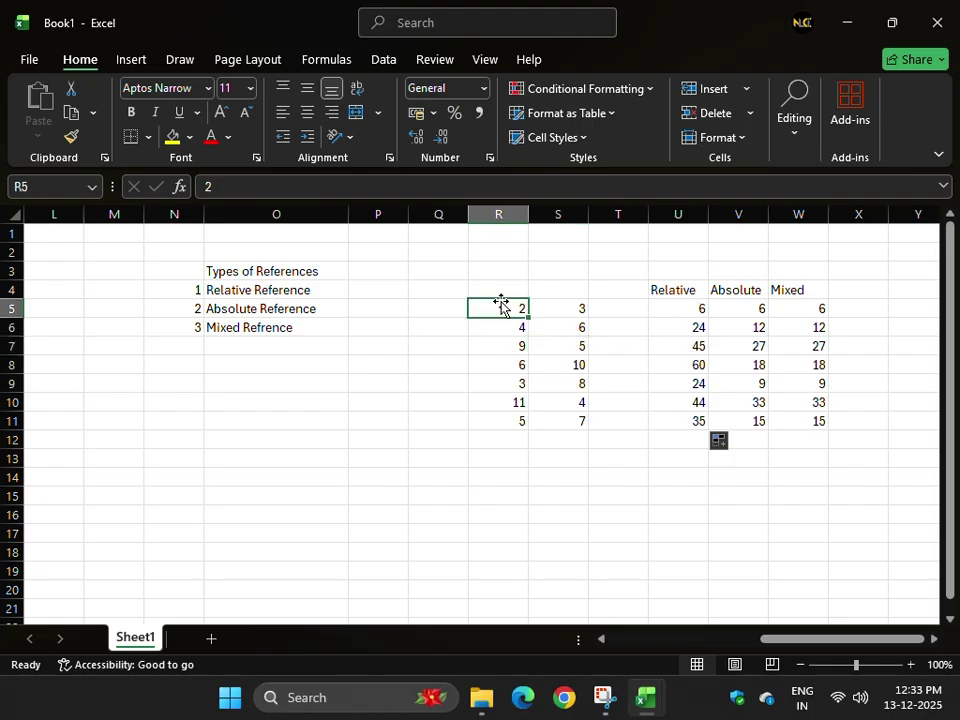
left_click_drag(501, 307, 506, 420)
left_click(578, 308)
left_click(576, 313)
left_click(574, 349)
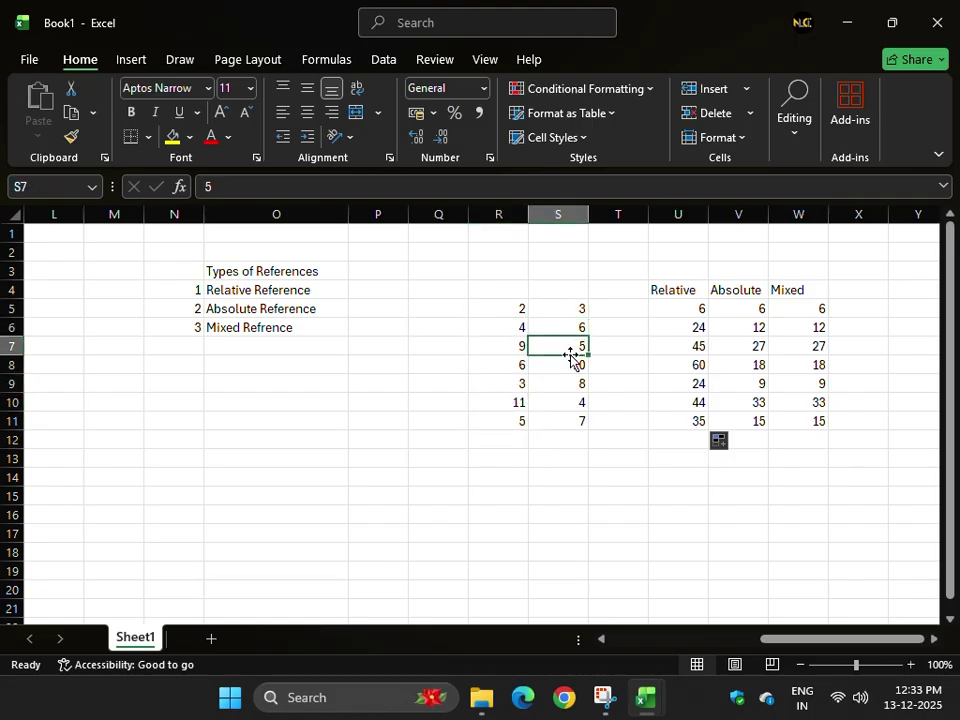
- Replace the Absolute formula in V5 with =R5*$S$7 and fill it down to V11
double_click(740, 308)
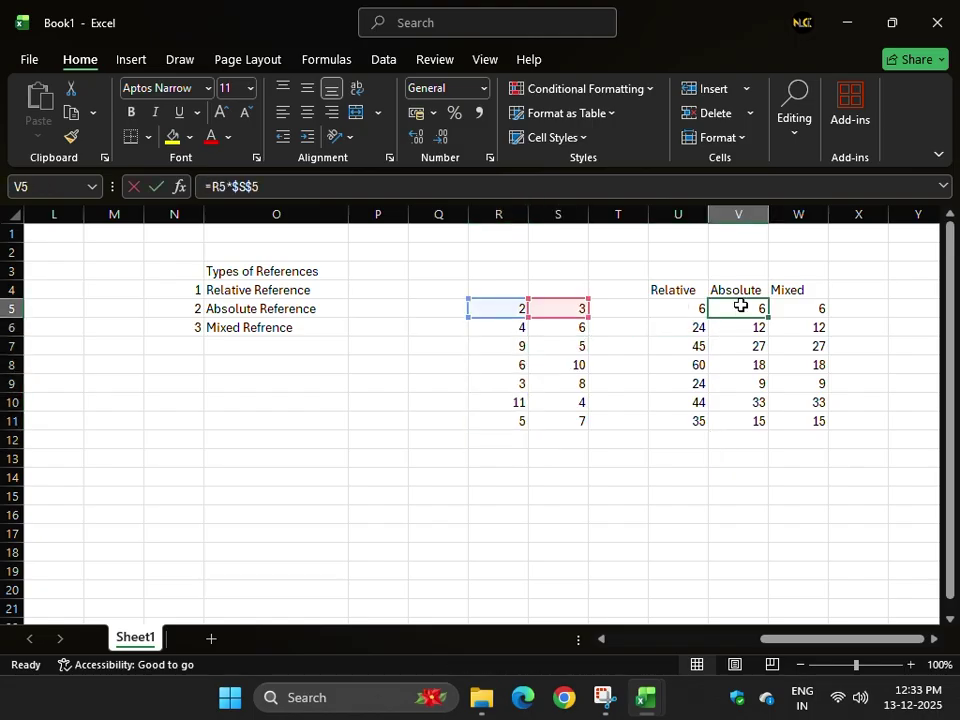
left_click_drag(765, 309, 679, 317)
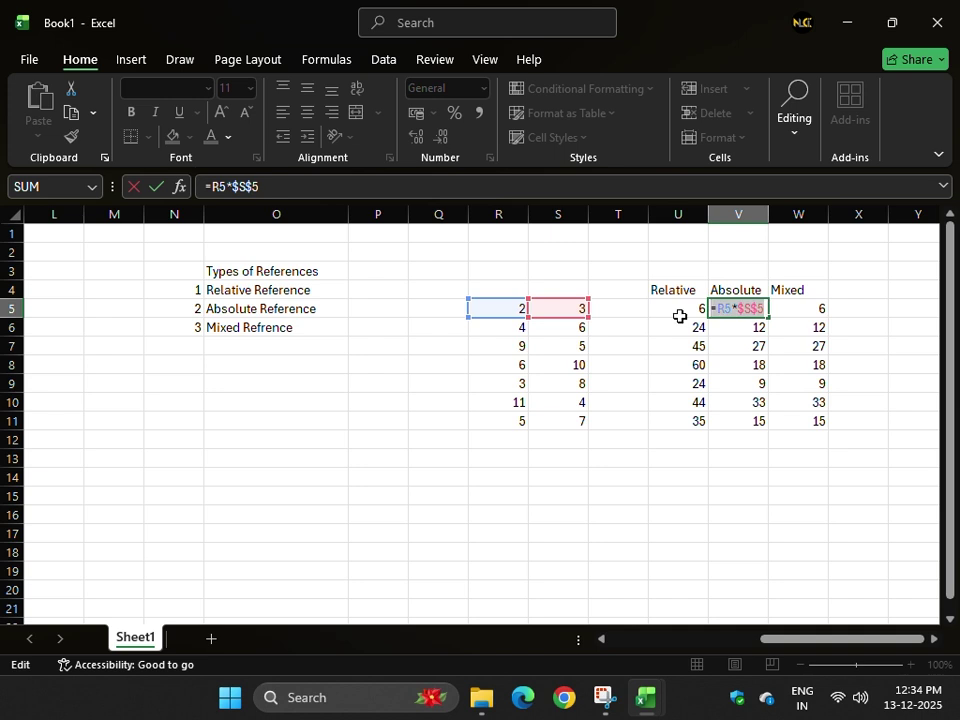
key("BackSpace")
left_click(507, 309)
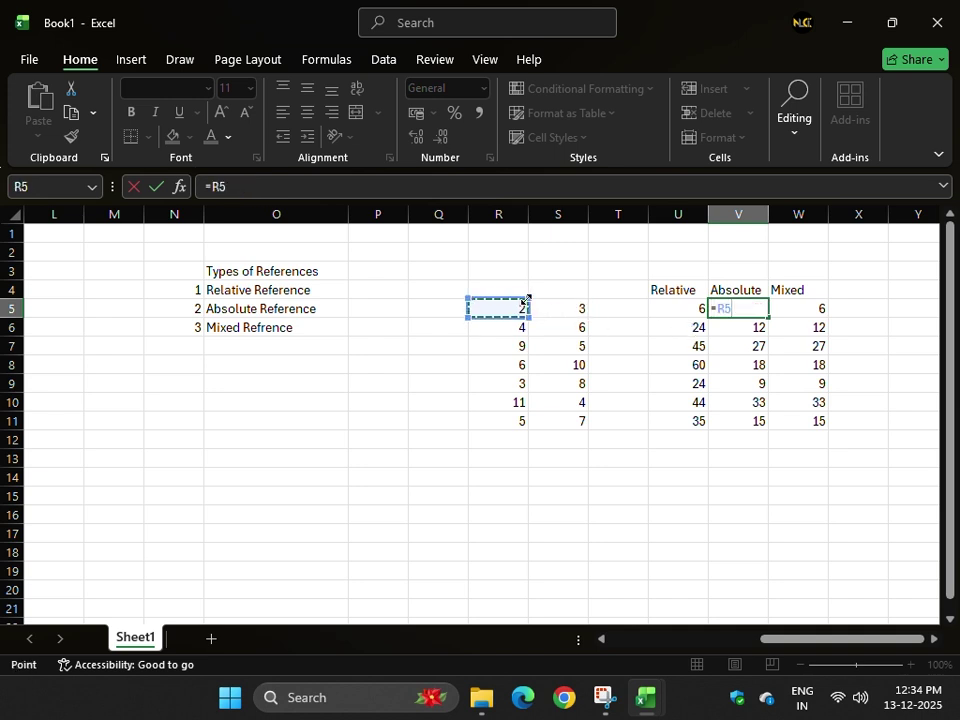
type("*")
left_click(573, 349)
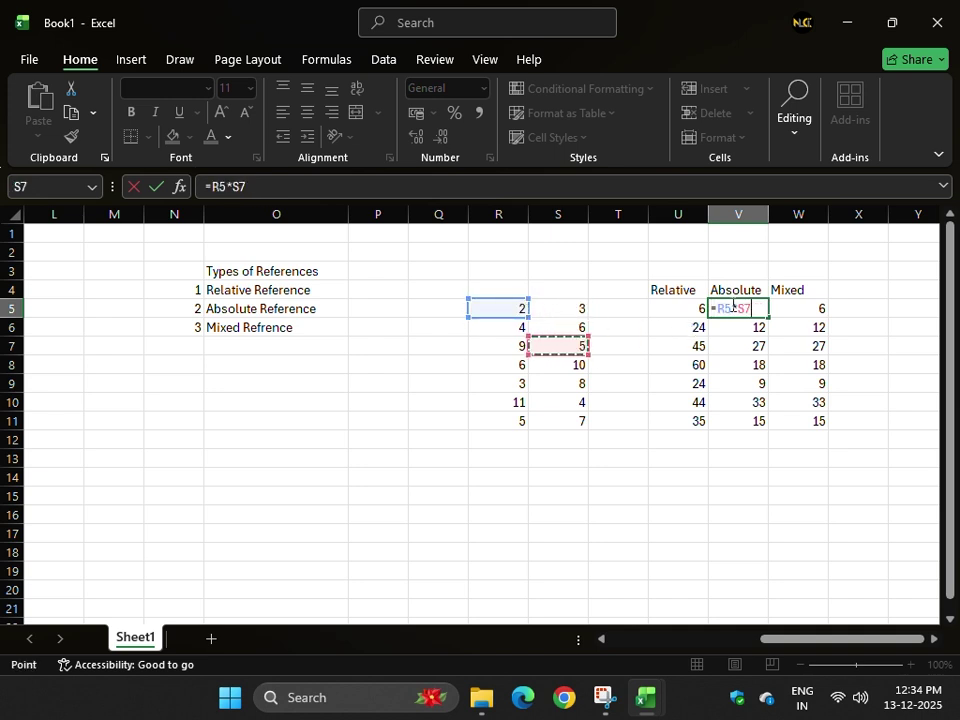
double_click(753, 308)
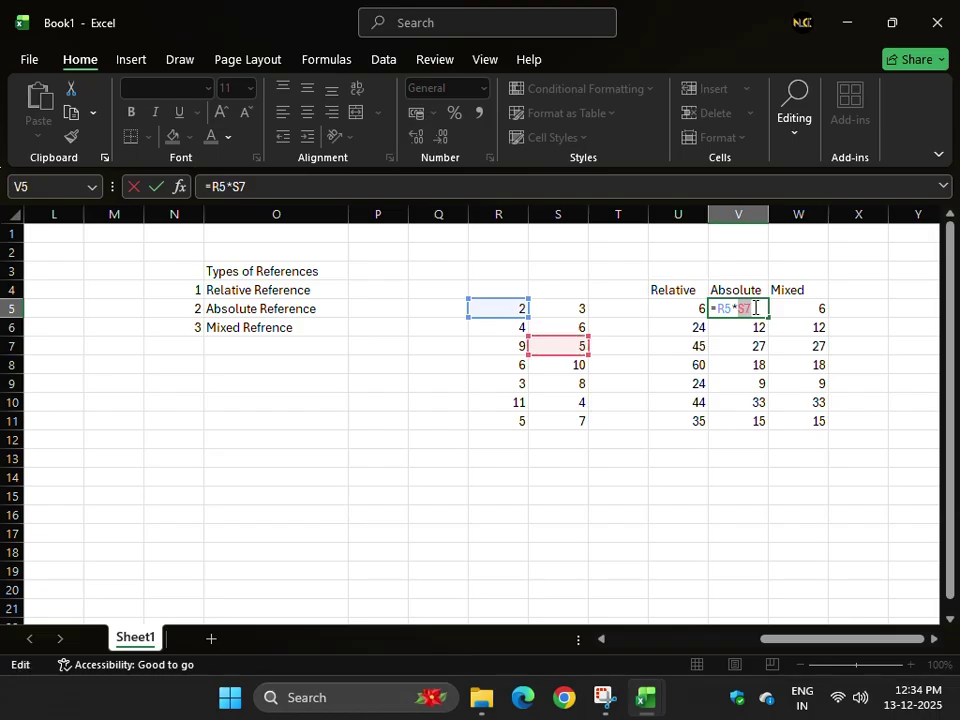
left_click(741, 309)
key("F4")
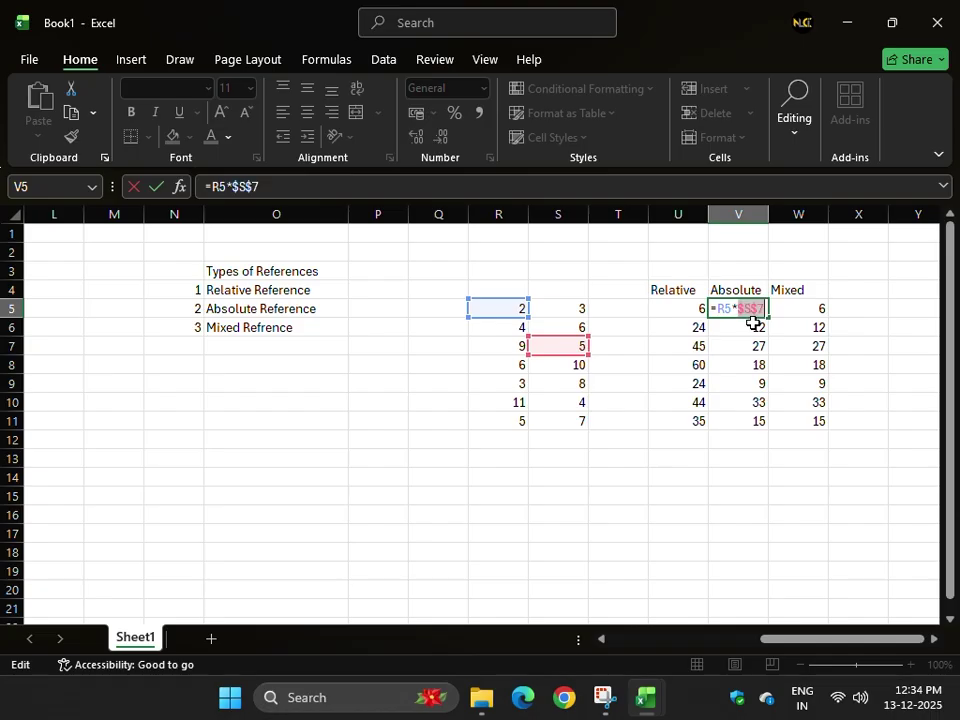
left_click(740, 308)
key("ctrl+Return")
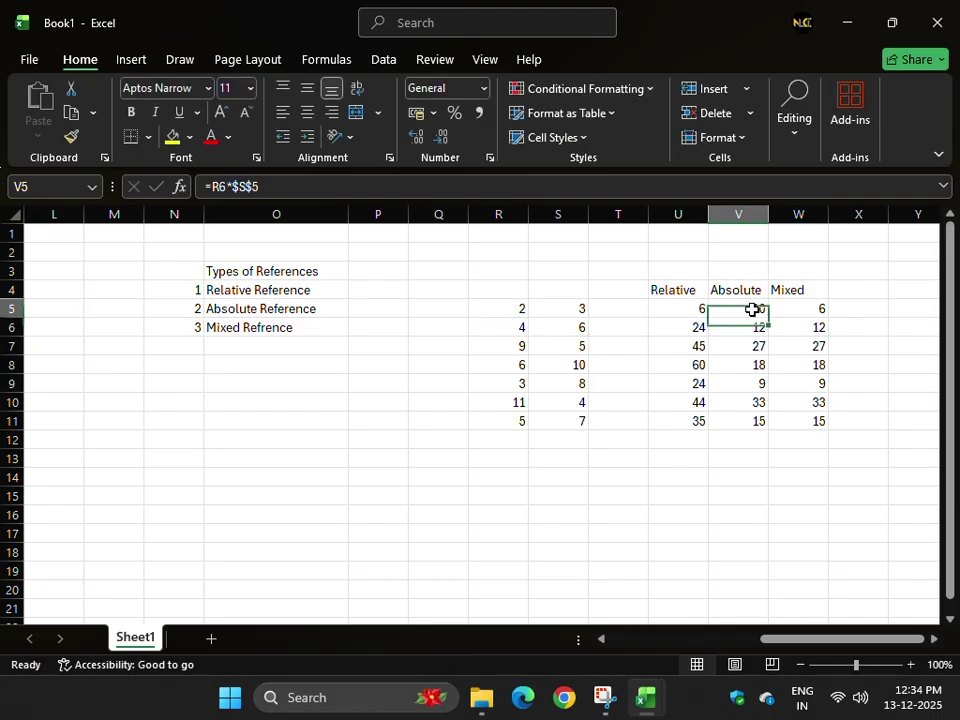
left_click_drag(767, 319, 762, 426)
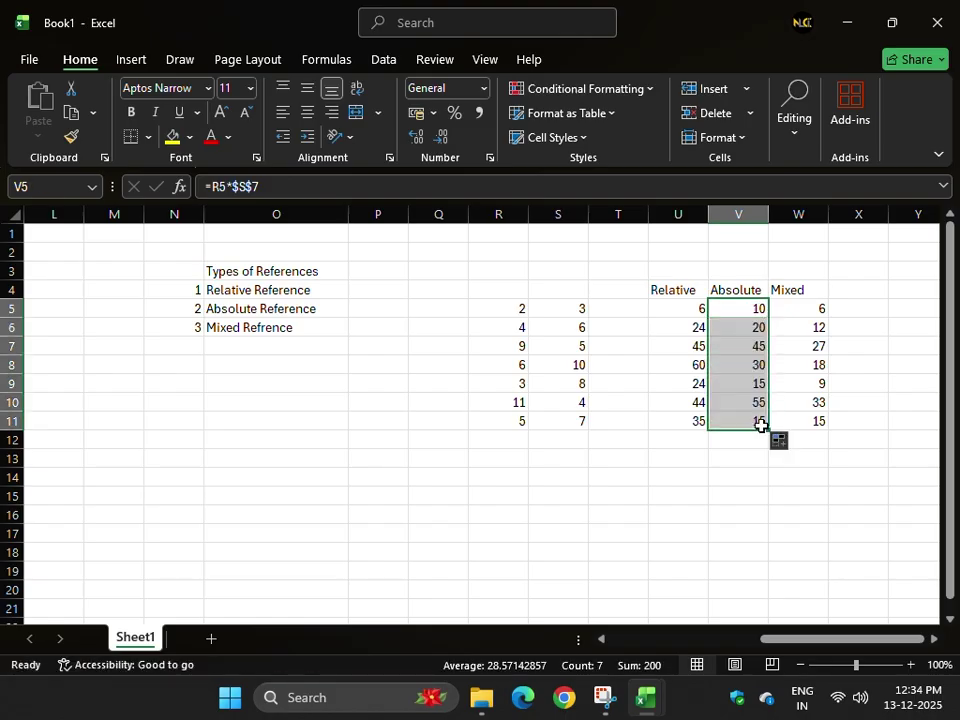
- Compare the Absolute results in V5:V11 with the column R values in rows 5 to 8 and the fixed factor in S7
left_click(754, 311)
left_click(574, 347)
left_click(523, 311)
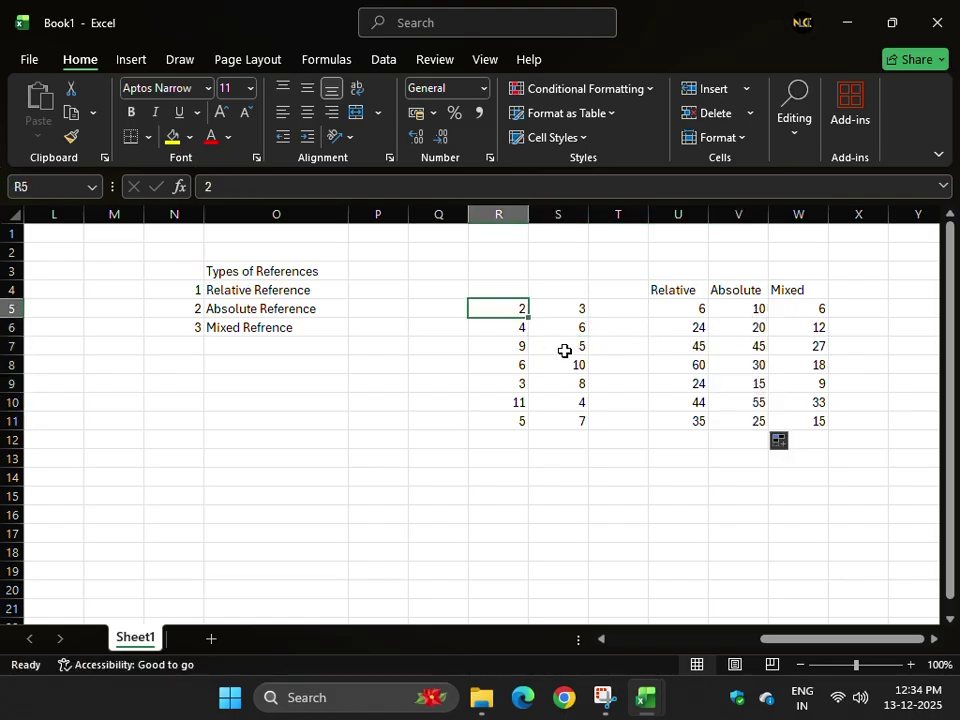
left_click(560, 347)
left_click(514, 325)
left_click(557, 349)
left_click(510, 351)
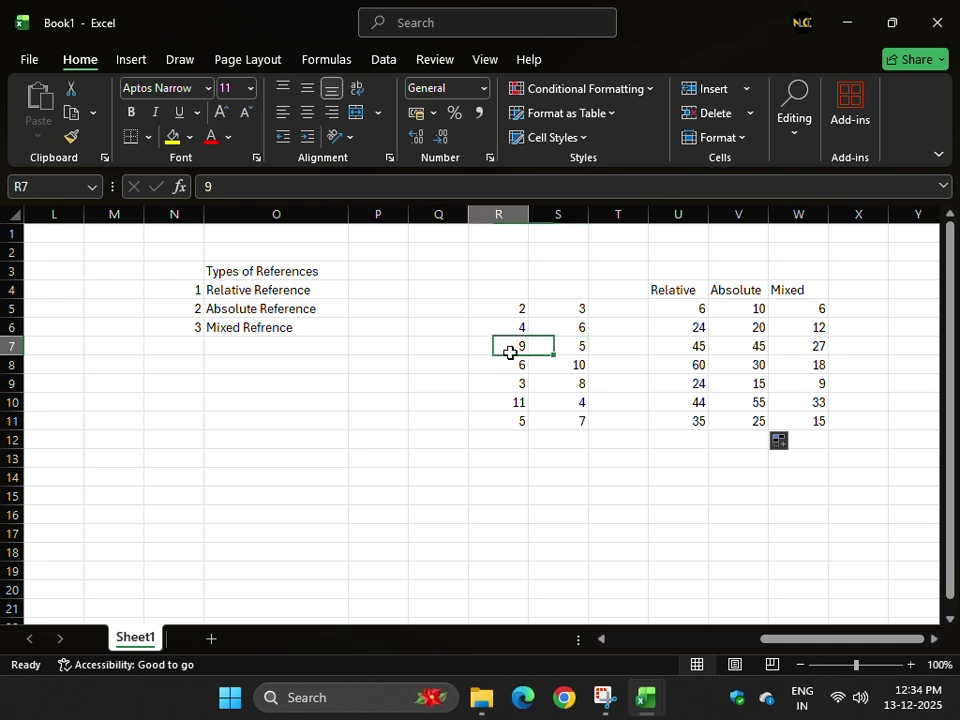
left_click(561, 351)
left_click(502, 370)
left_click(578, 350)
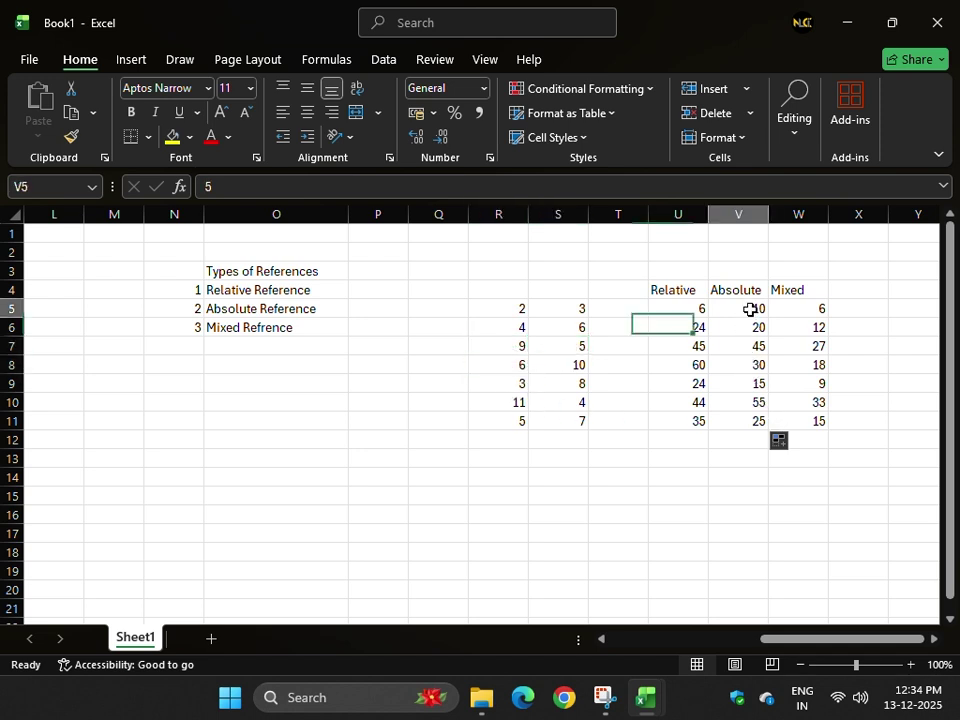
left_click_drag(750, 311, 754, 420)
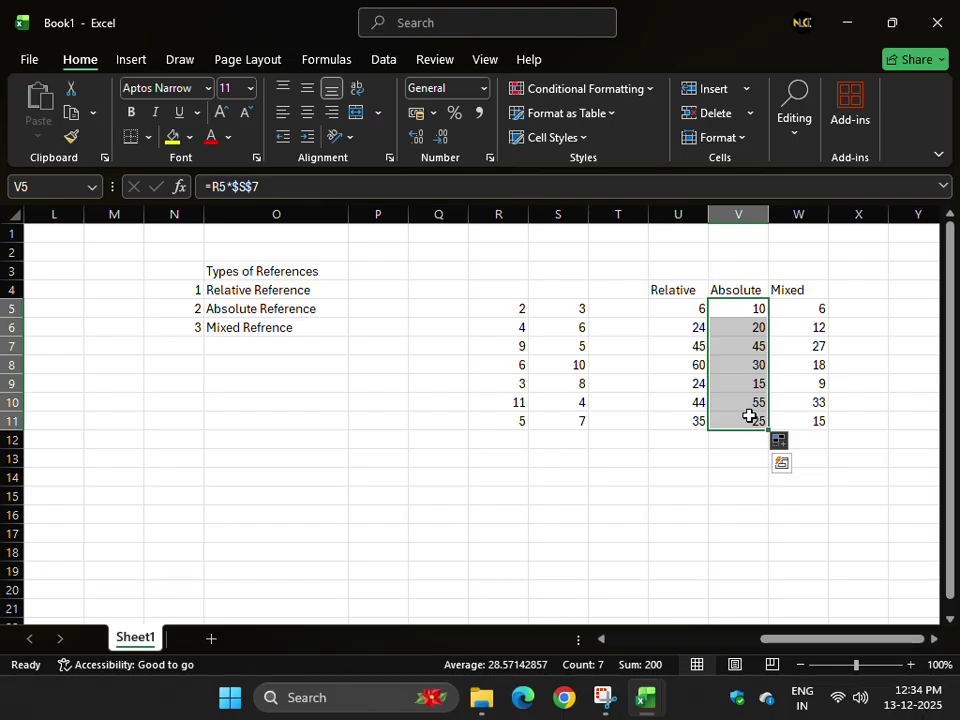
- Examine the three result columns in U4:W11 and the row-locked reference in the Mixed formula in W5, leaving the formula as it is
left_click_drag(679, 289, 820, 426)
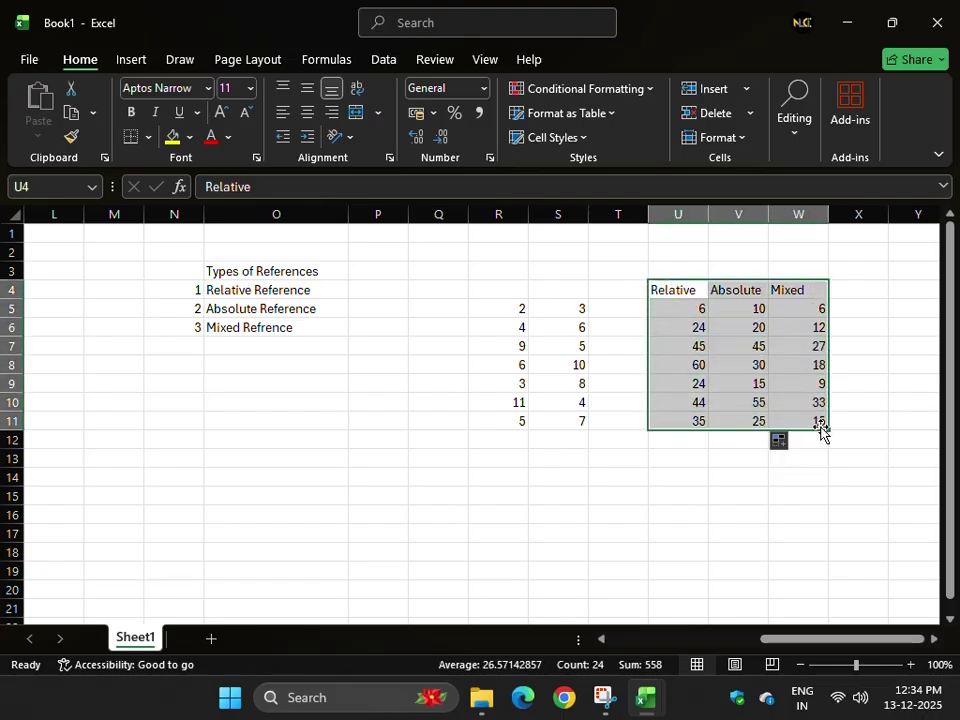
double_click(791, 309)
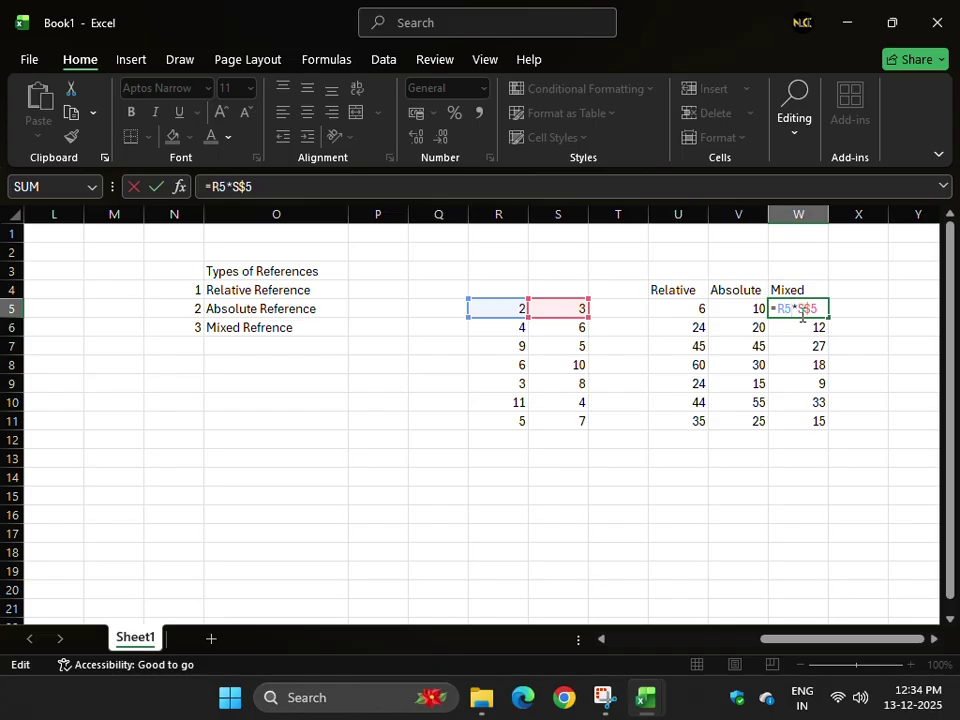
left_click(801, 309)
left_click_drag(812, 307, 806, 307)
key("Return")
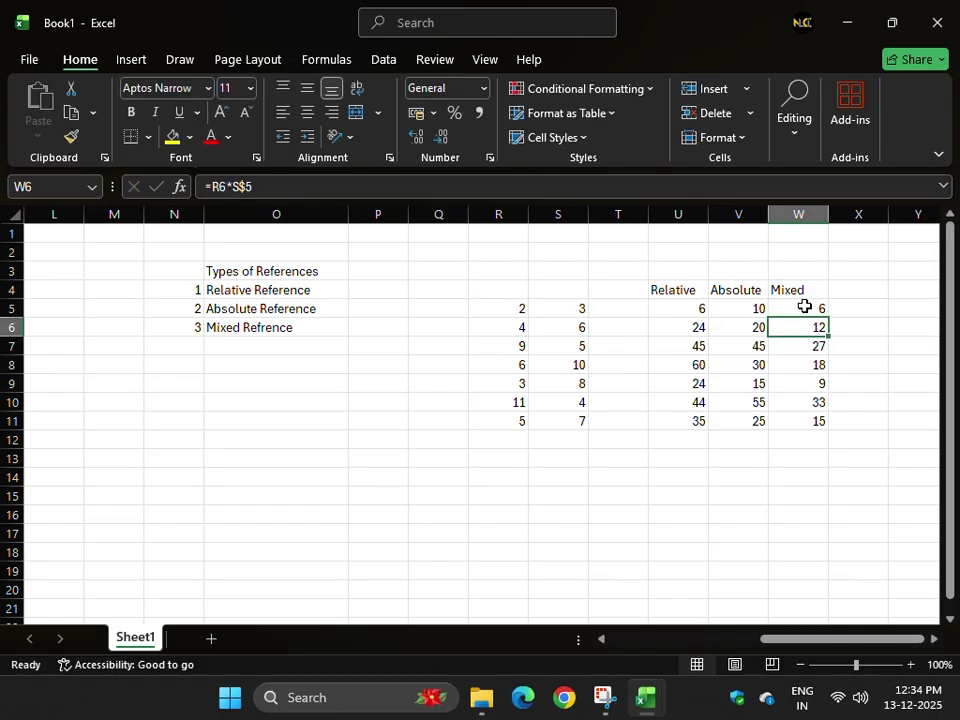
left_click(804, 306)
- Enter =R5*$S$5 as the Absolute formula in V5 and fill it down to V11
left_click(745, 310)
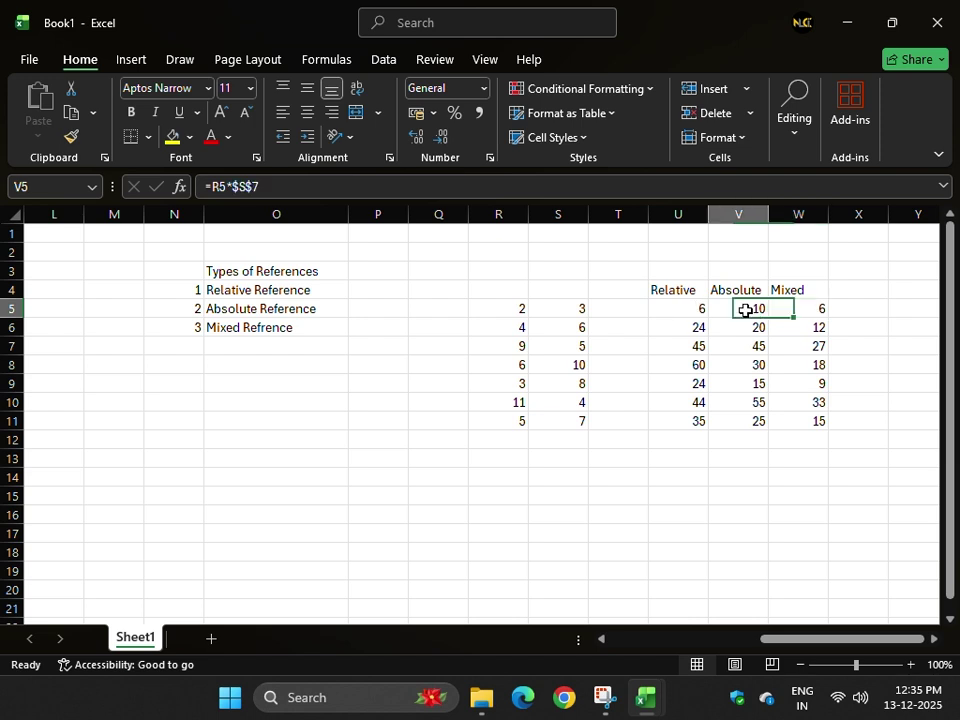
type("=")
left_click(516, 312)
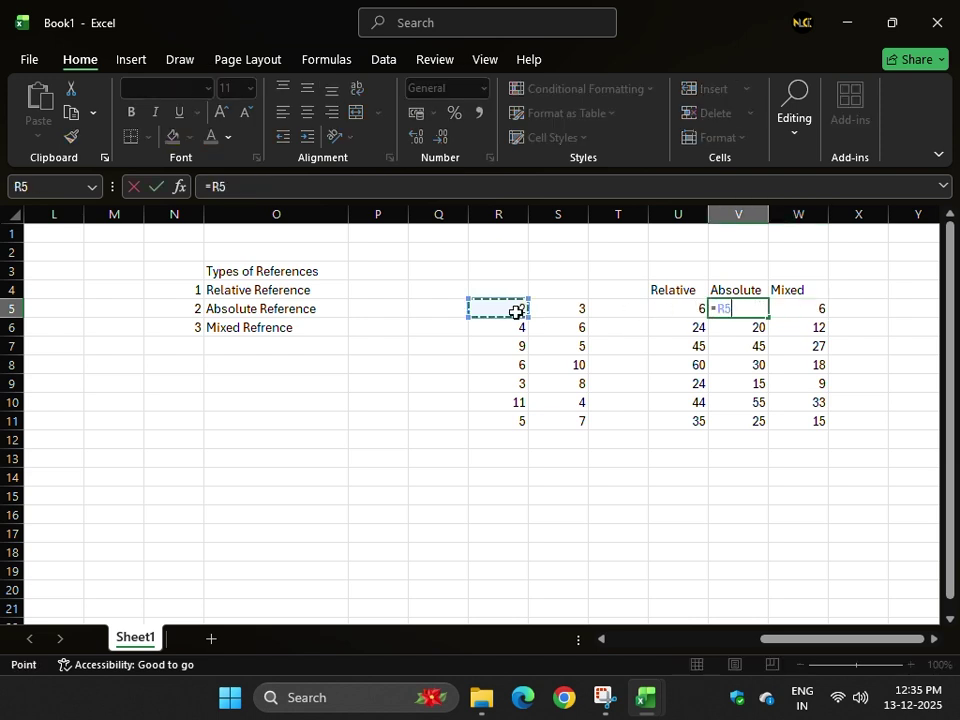
type("*")
left_click(566, 314)
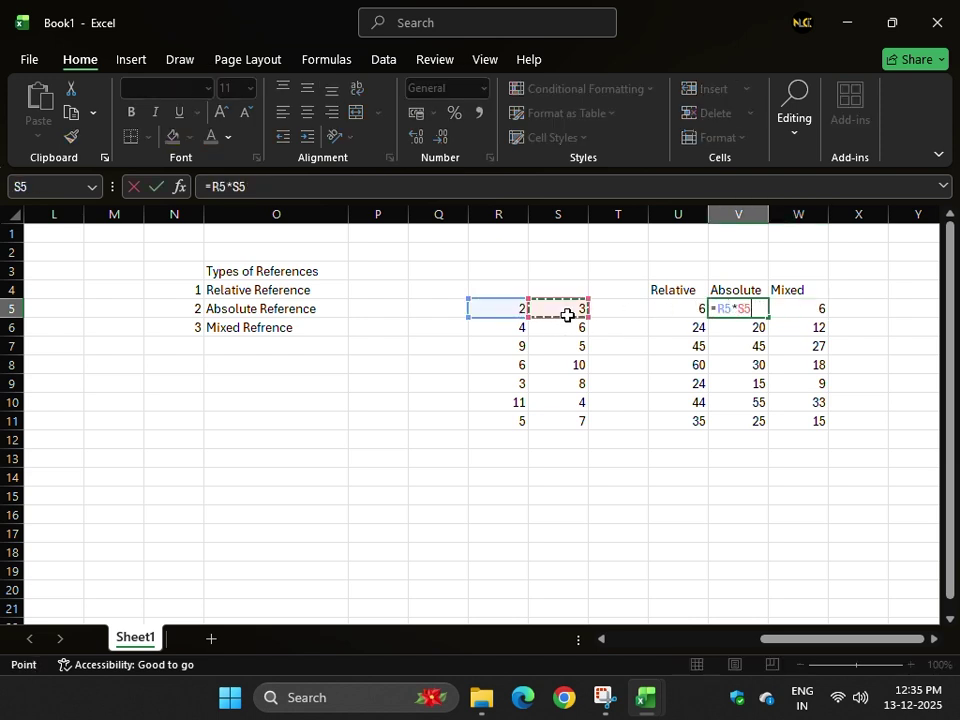
left_click(740, 309)
key("F4")
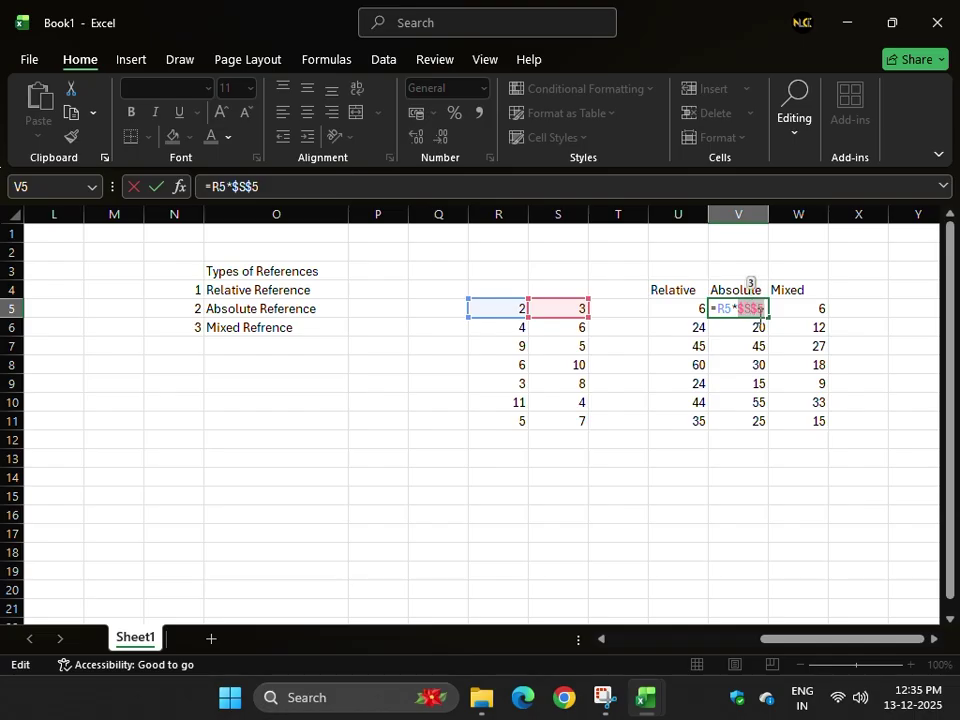
key("Return")
left_click(749, 309)
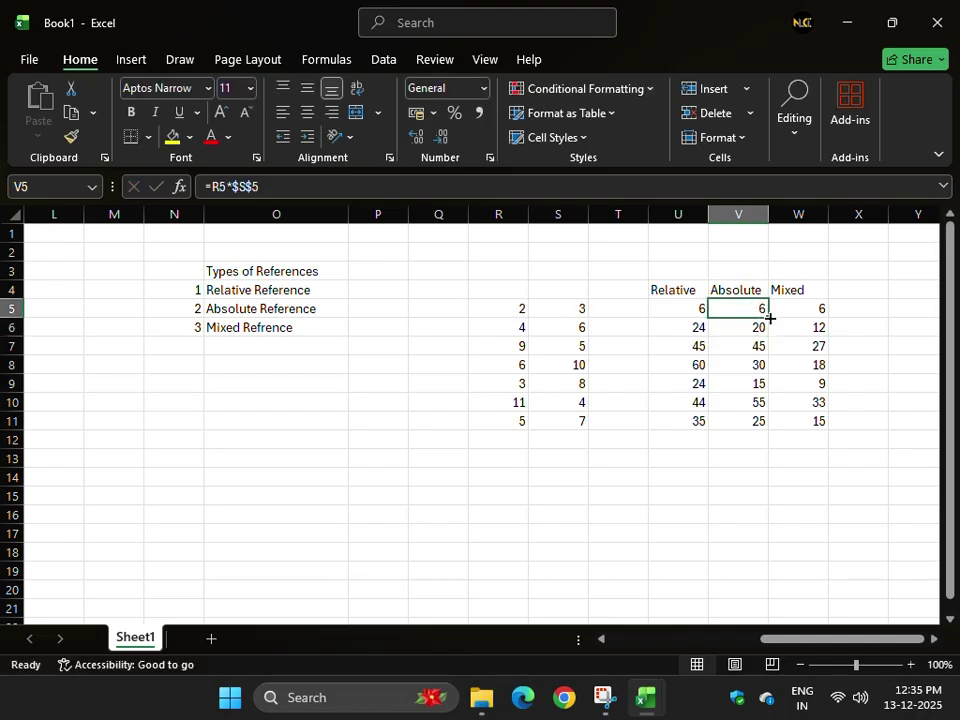
left_click_drag(766, 318, 767, 424)
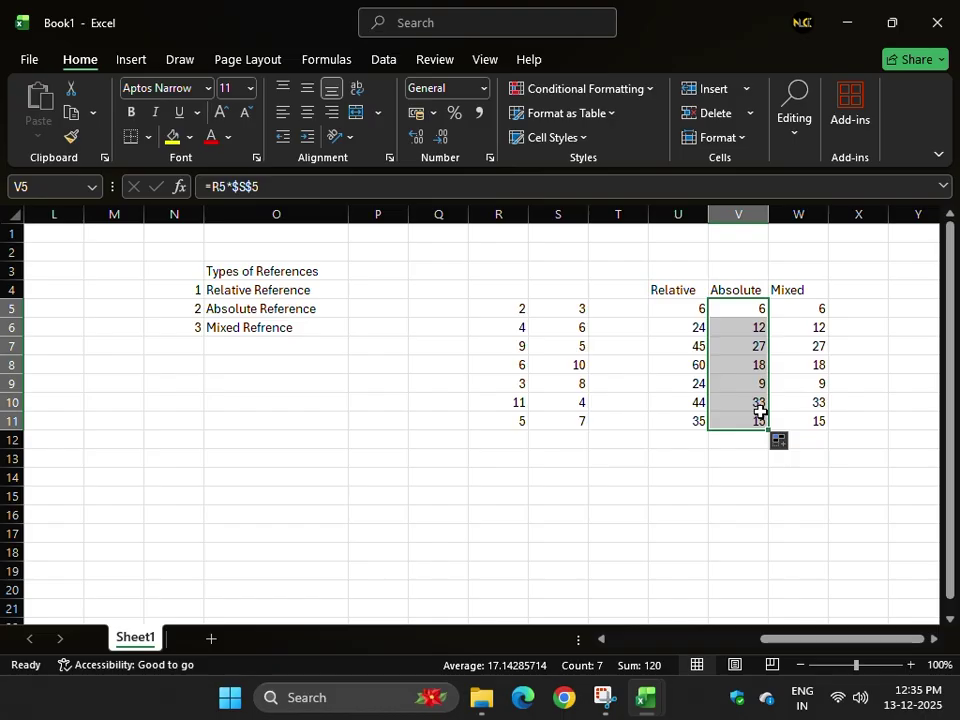
- Change the Mixed formula in W5 to =R5*$S5 so that the column is locked instead of the row
left_click(811, 305)
double_click(812, 307)
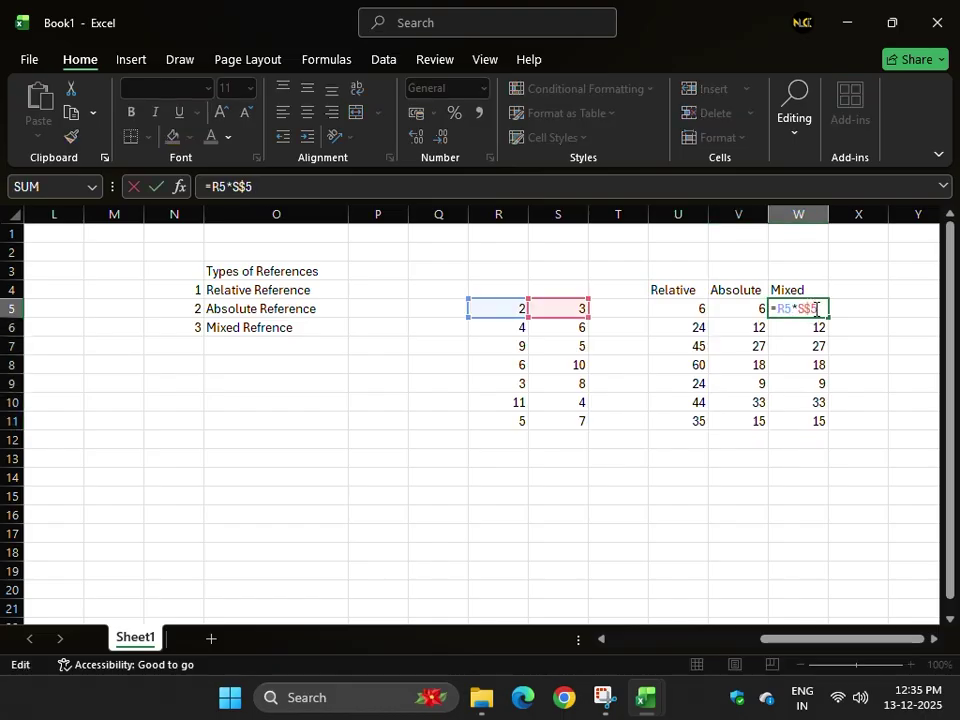
key("BackSpace")
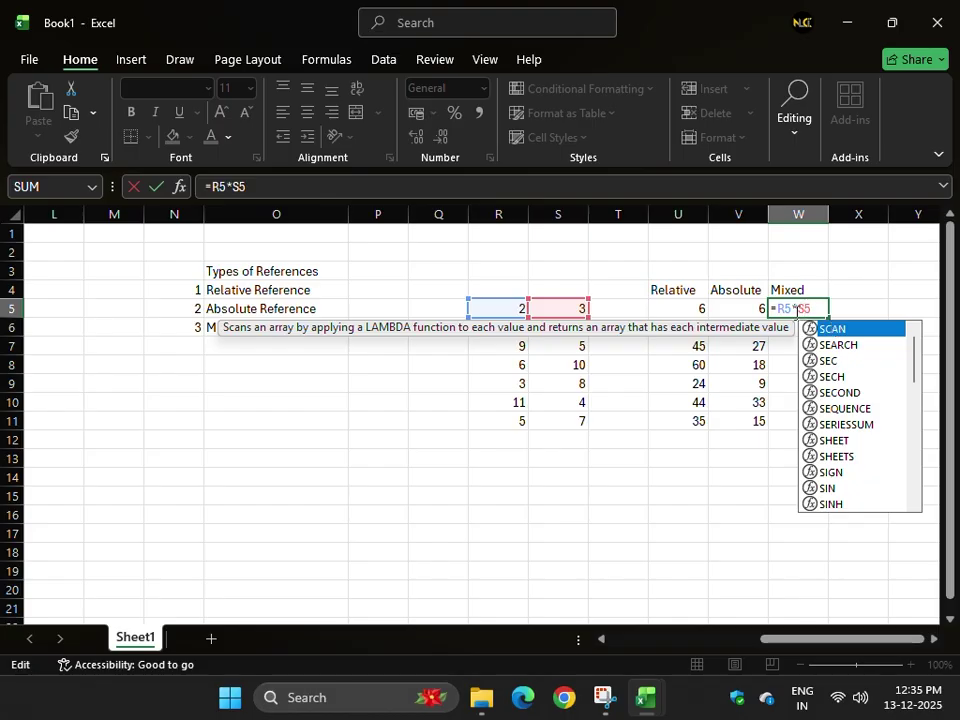
left_click(797, 311)
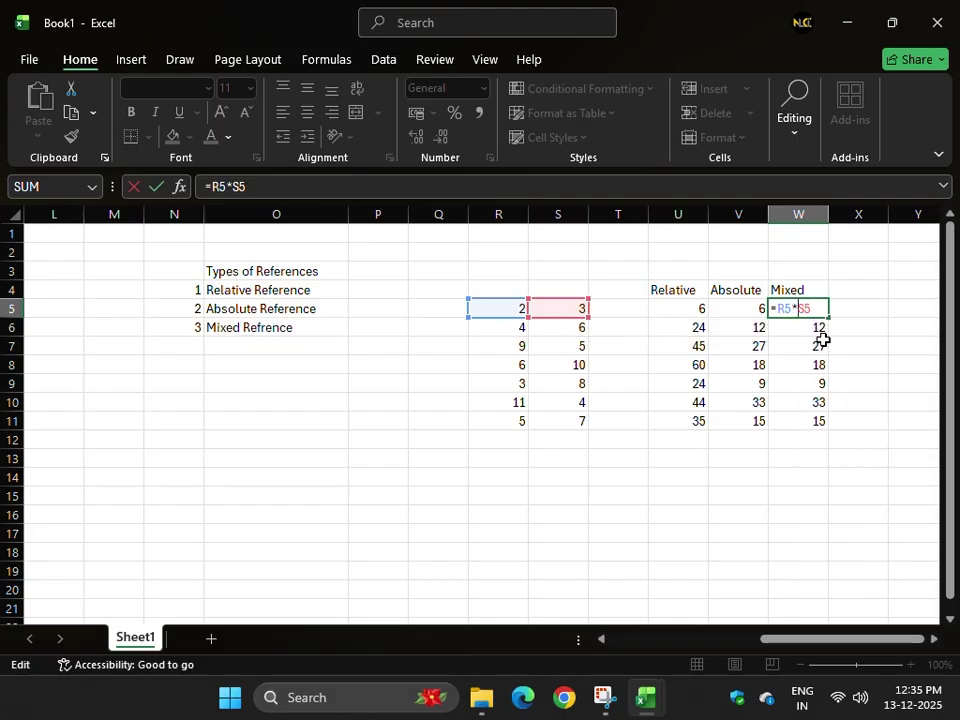
type("$")
key("Return")
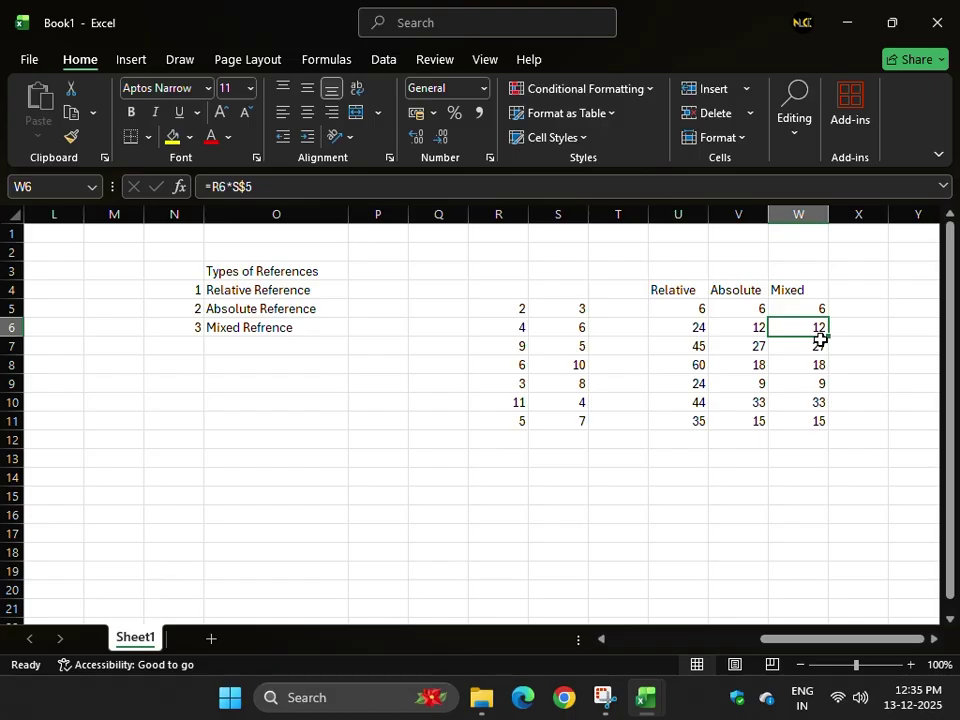
- Review the Relative results in U5:U11 and fill the Mixed formula from W5 down to W11
left_click_drag(660, 313, 688, 415)
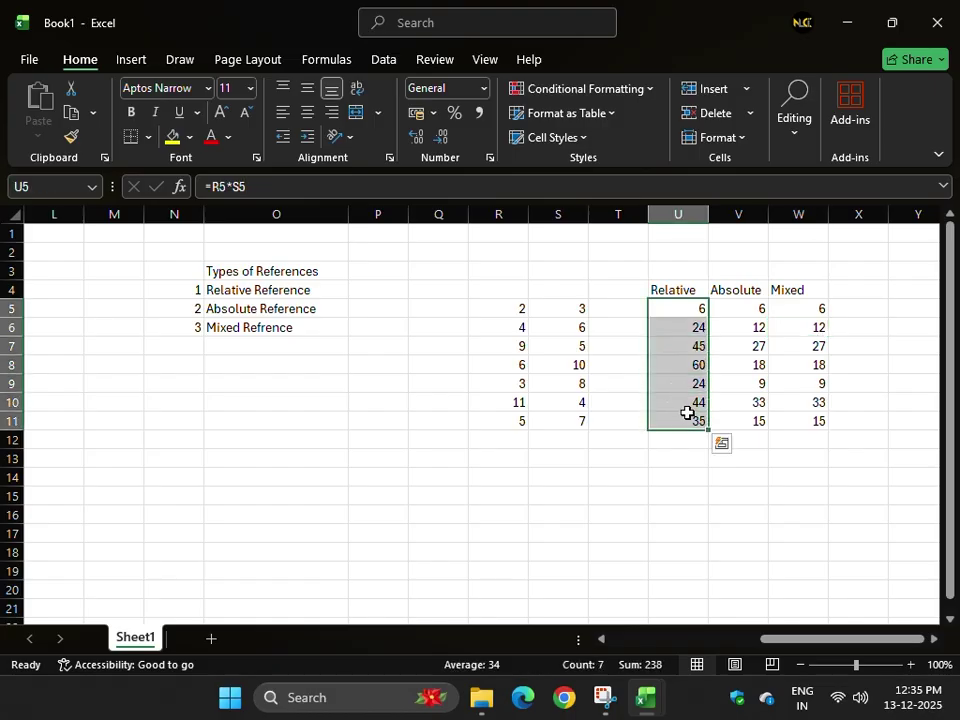
left_click(812, 312)
left_click_drag(832, 316, 831, 433)
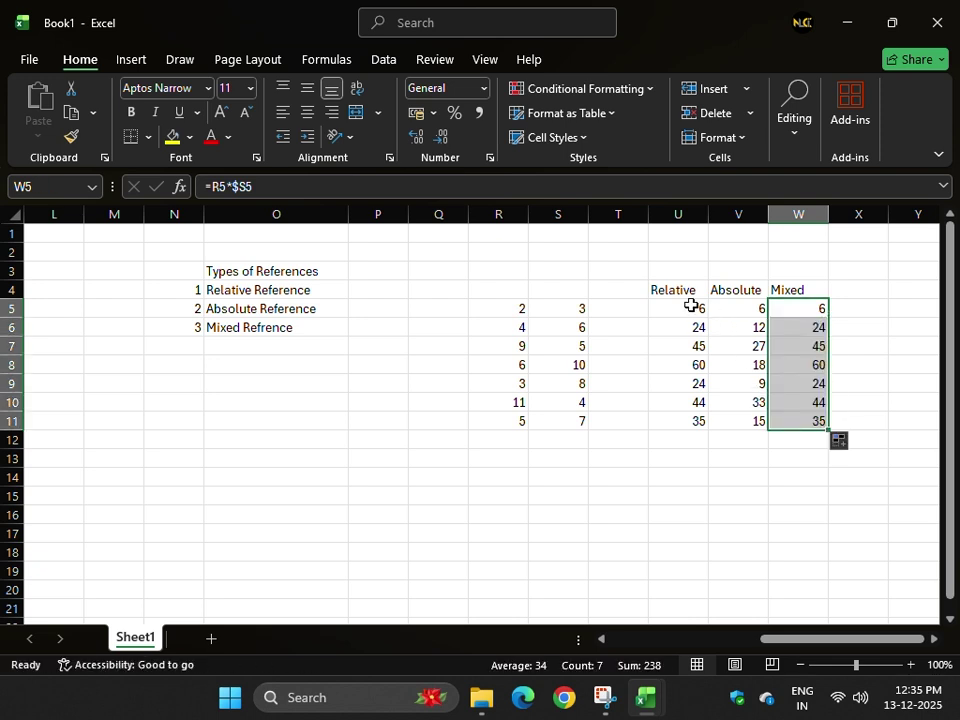
- Inspect the cell references of the Mixed formulas in W6 to W9, leaving each formula as it is
left_click(810, 325)
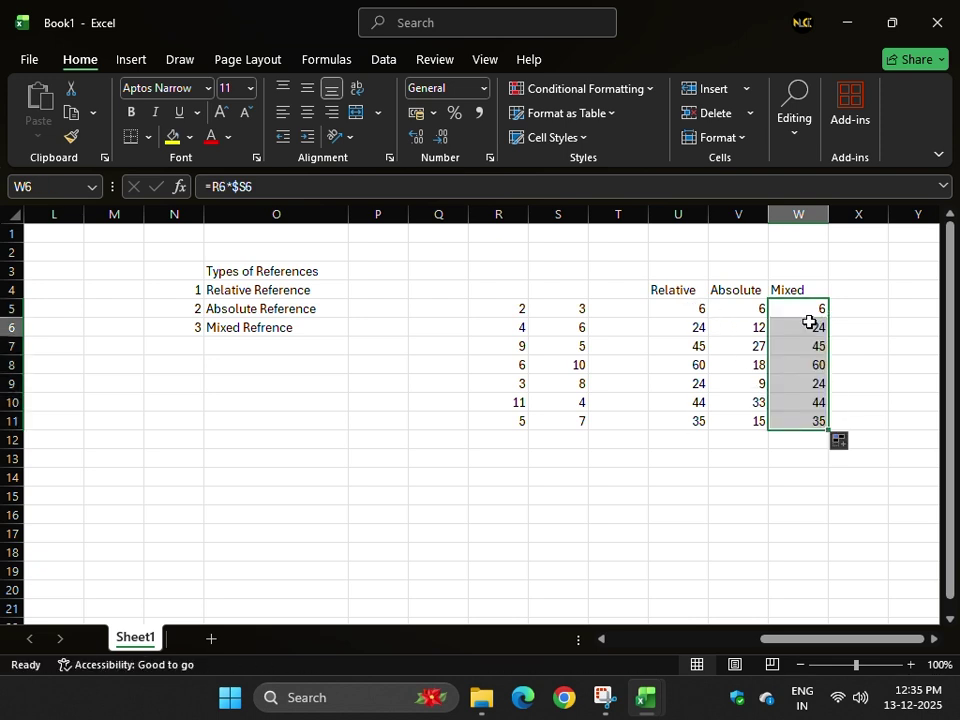
double_click(806, 327)
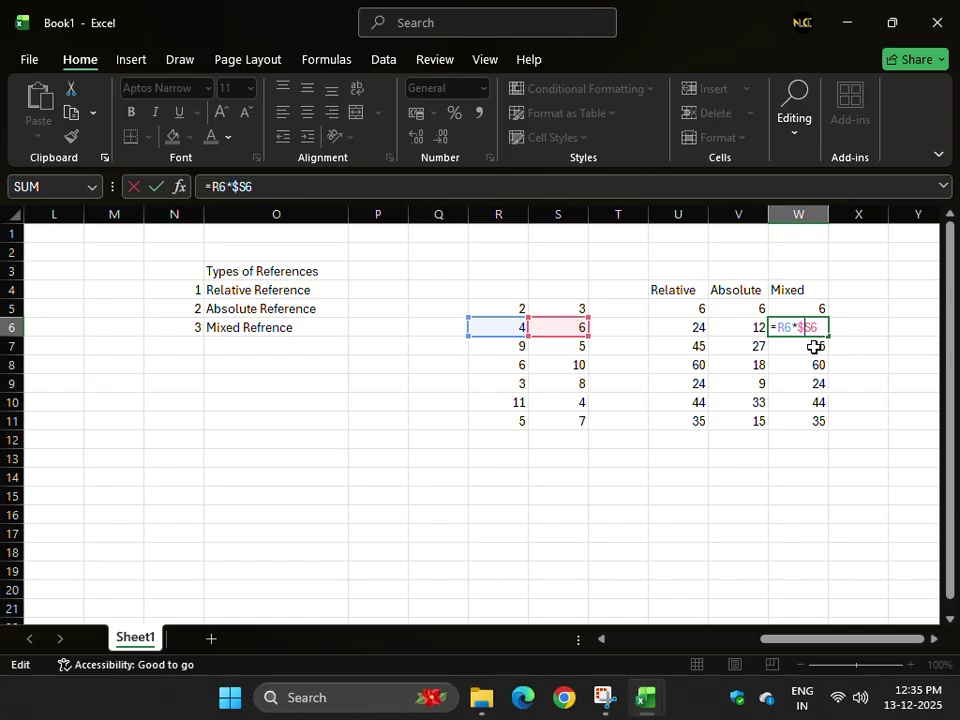
double_click(815, 346)
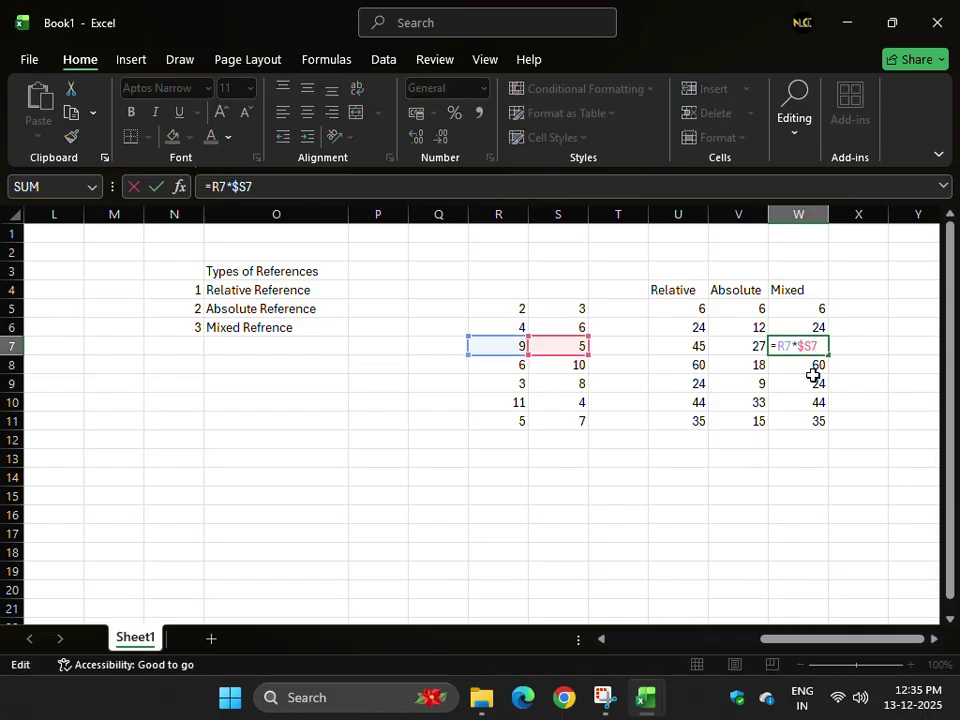
left_click(797, 365)
double_click(795, 365)
left_click(799, 381)
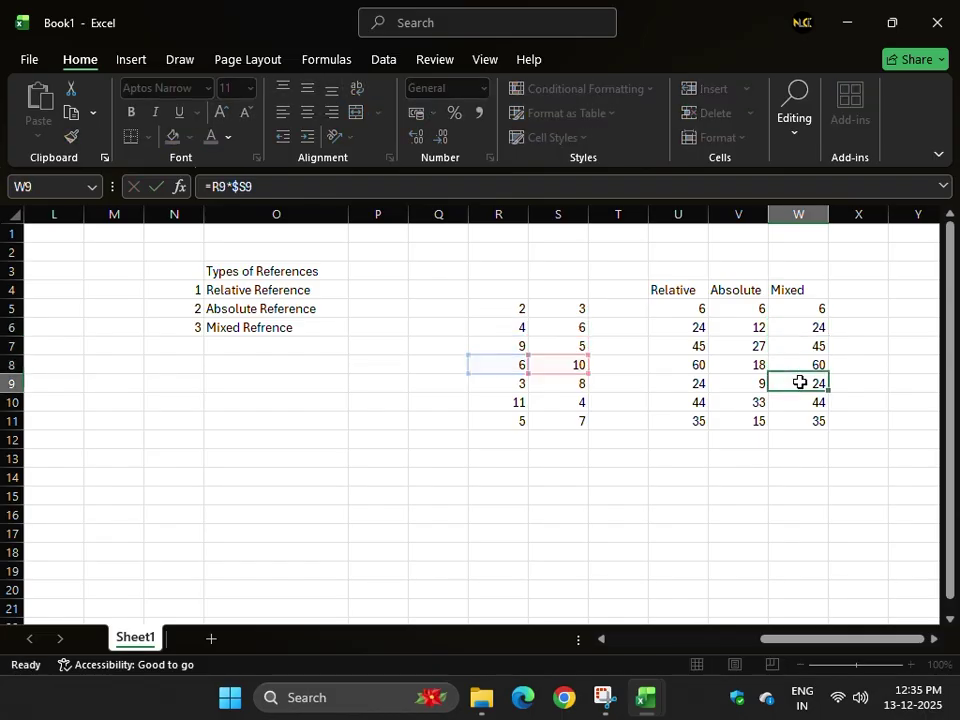
- Inspect the cell references of the Mixed formula in W9 once more and leave it as it is
double_click(801, 384)
left_click(804, 401)
key("Escape")
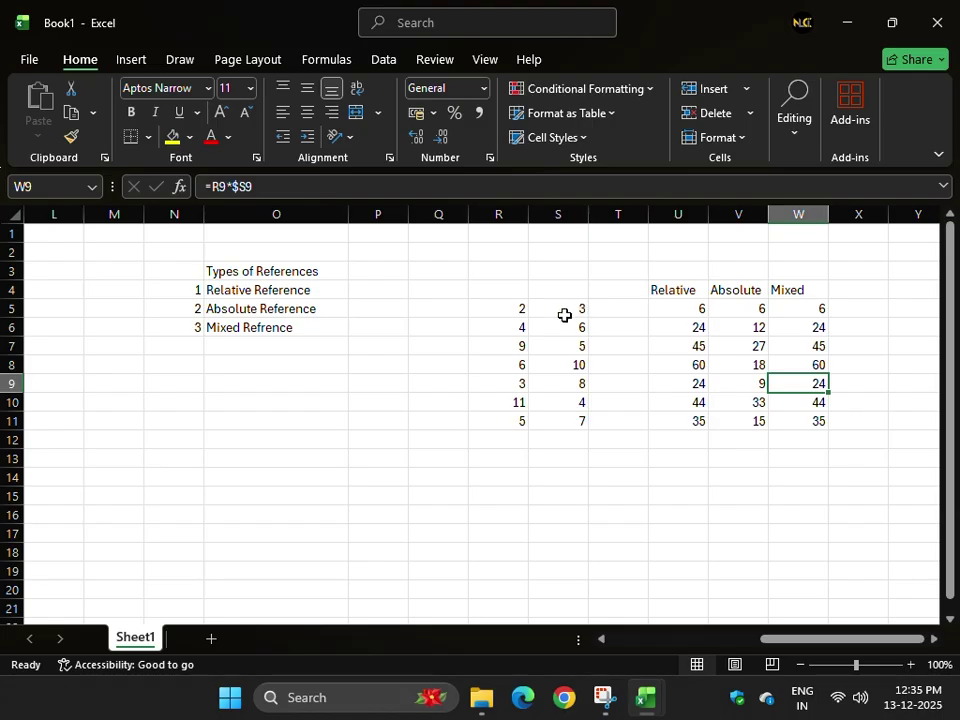
- Change the Mixed formula in W5 to =R5*S$5 so that the row is locked, and fill it down to W11
double_click(808, 311)
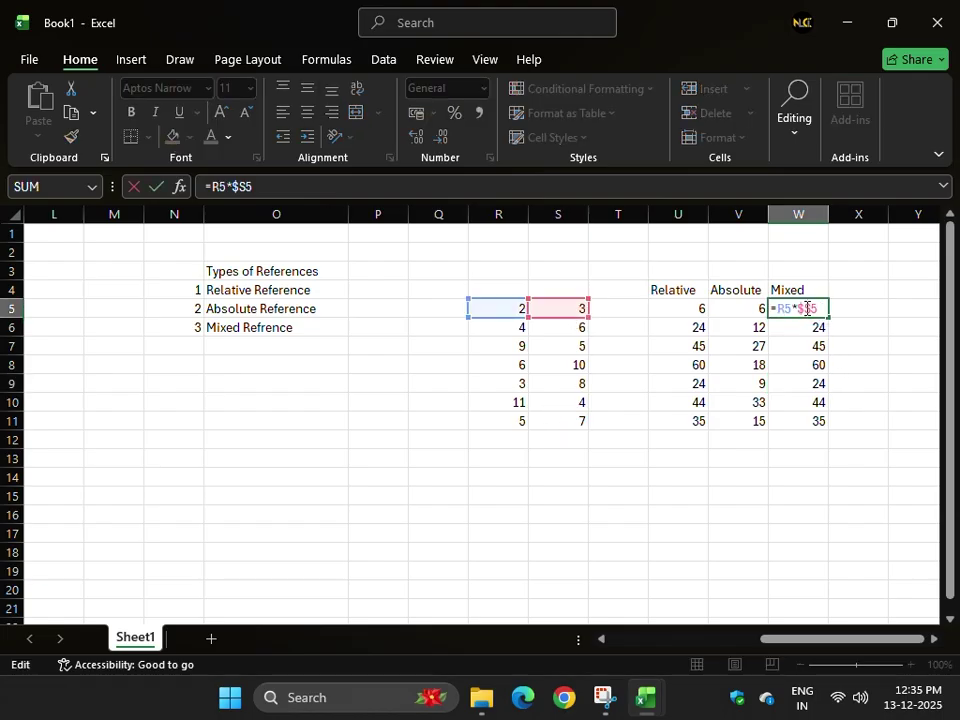
key("F4")
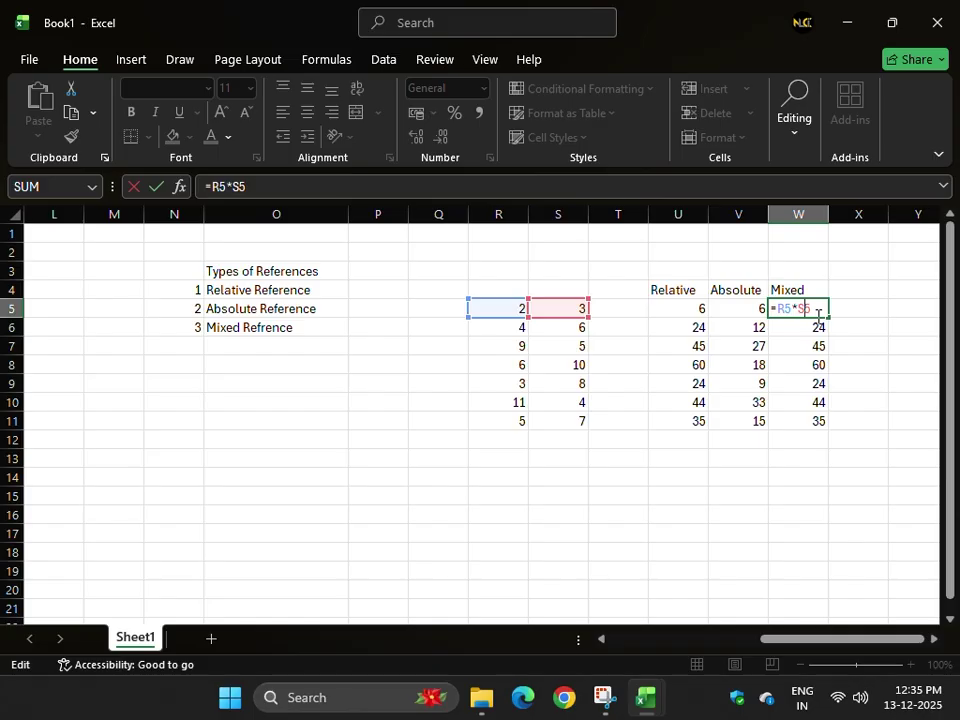
key("F4")
key("F4")
key("F4")
key("Return")
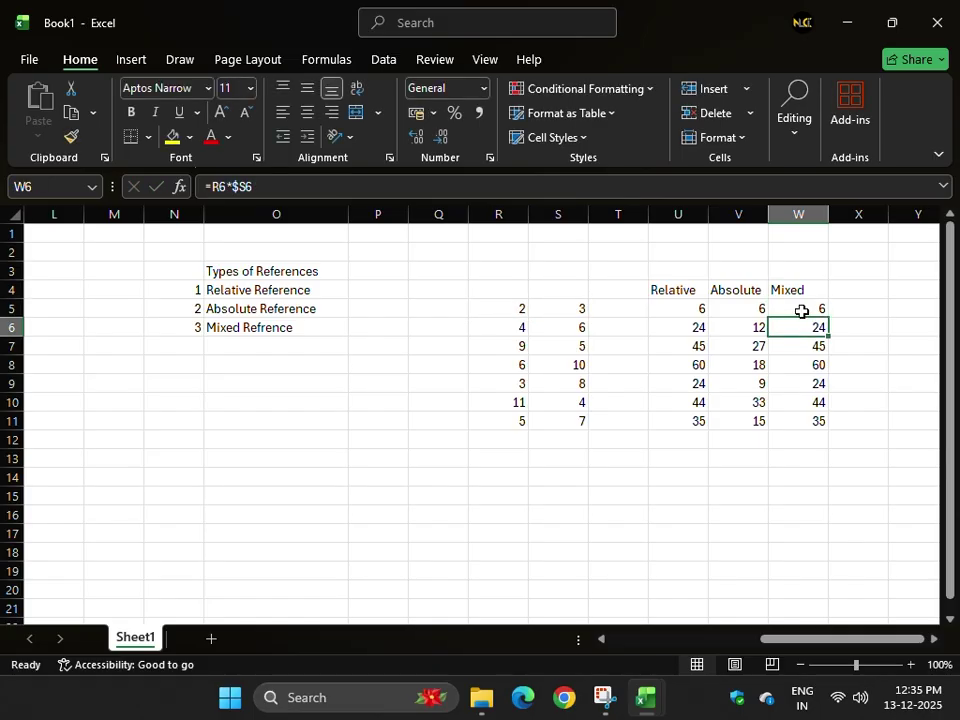
left_click(803, 311)
left_click_drag(826, 319, 838, 424)
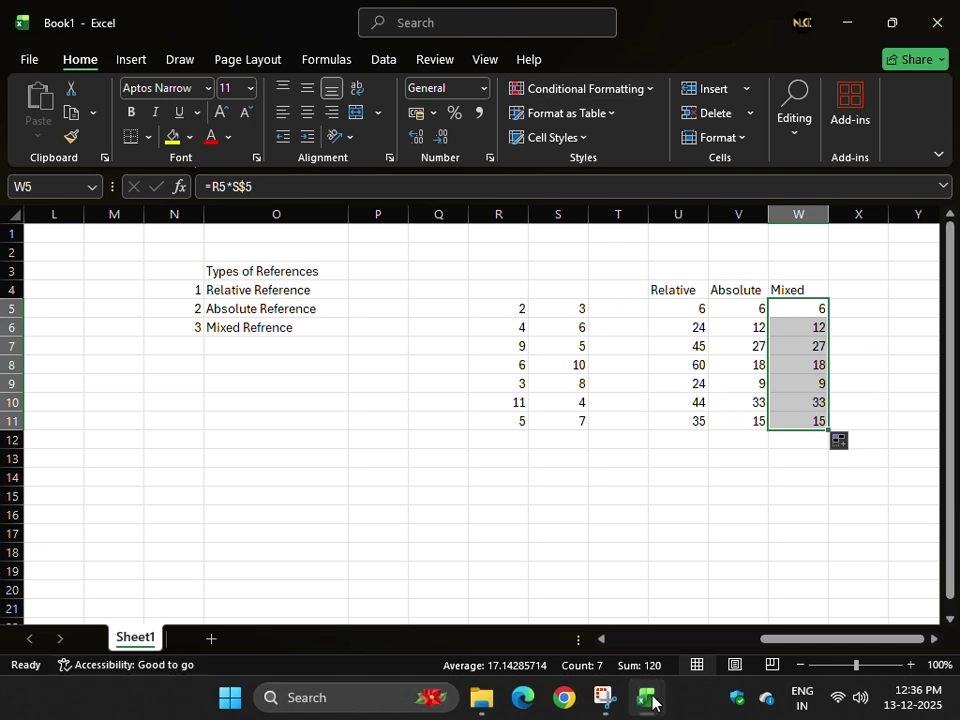
- Switch to the workbook with the topics list and select the Conditional Formatting topic in C6
left_click(606, 694)
left_click(585, 626)
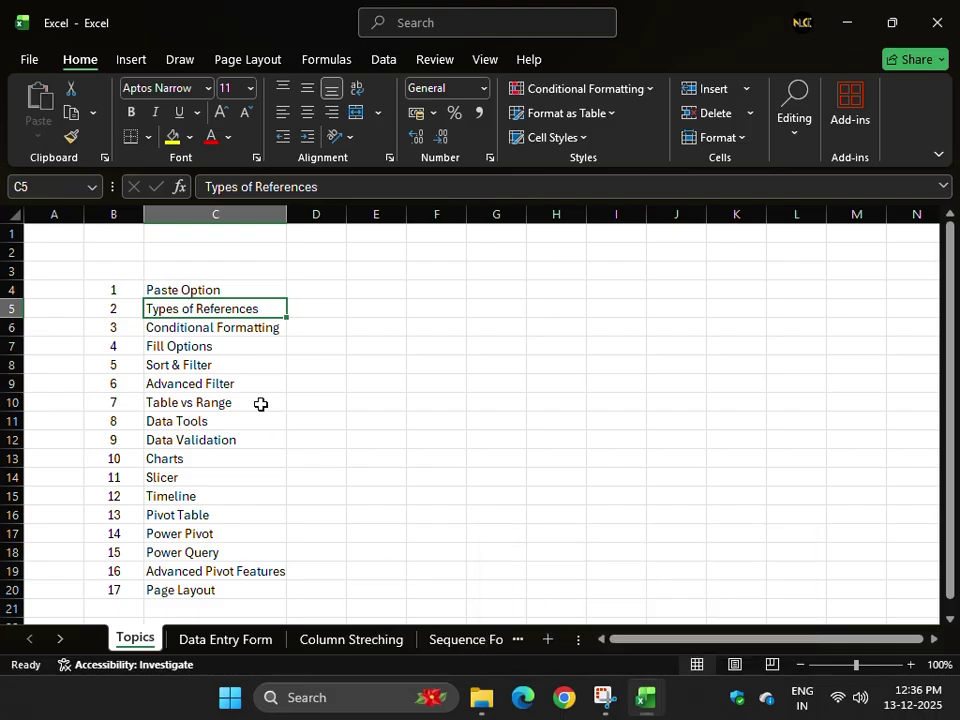
left_click(196, 329)
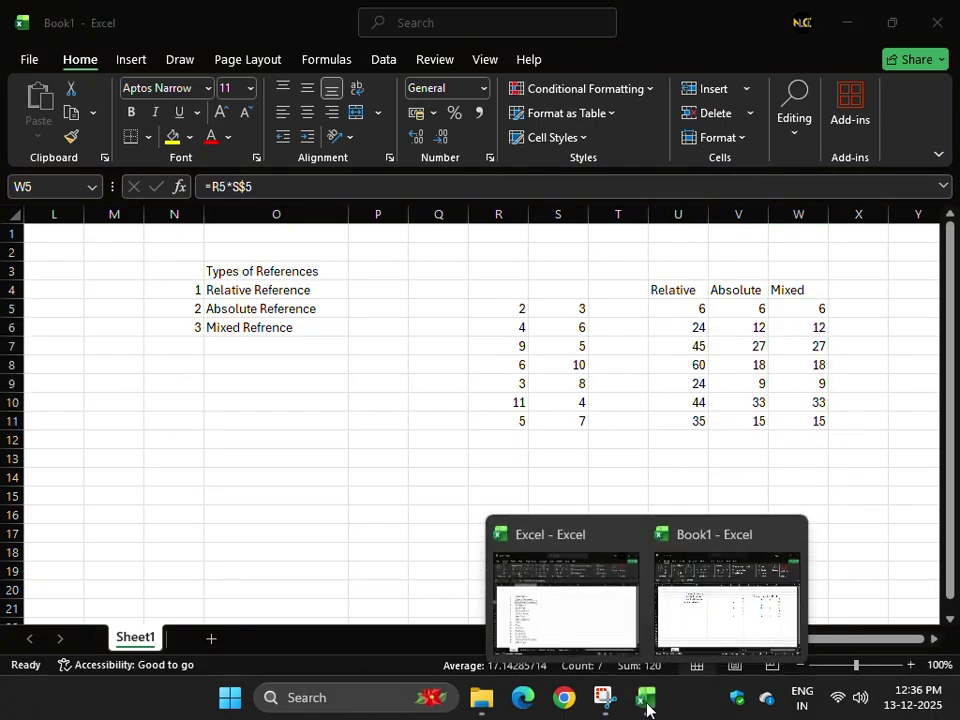
- Switch to File Explorer and browse the workbooks in the OneDrive folder NLCI Animation - Personal
left_click(482, 699)
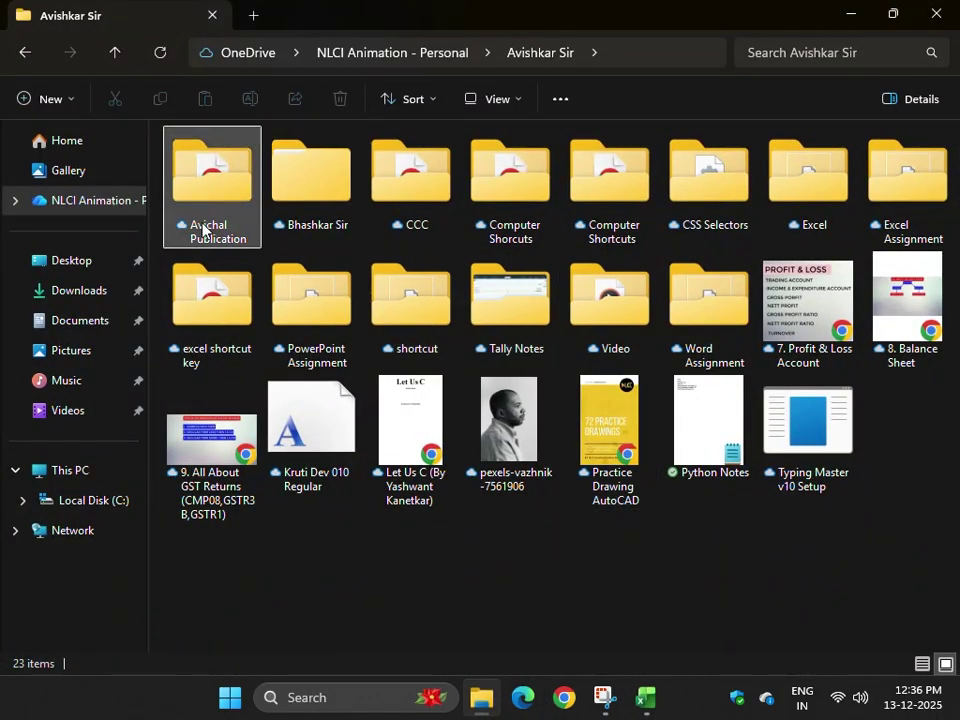
left_click(74, 210)
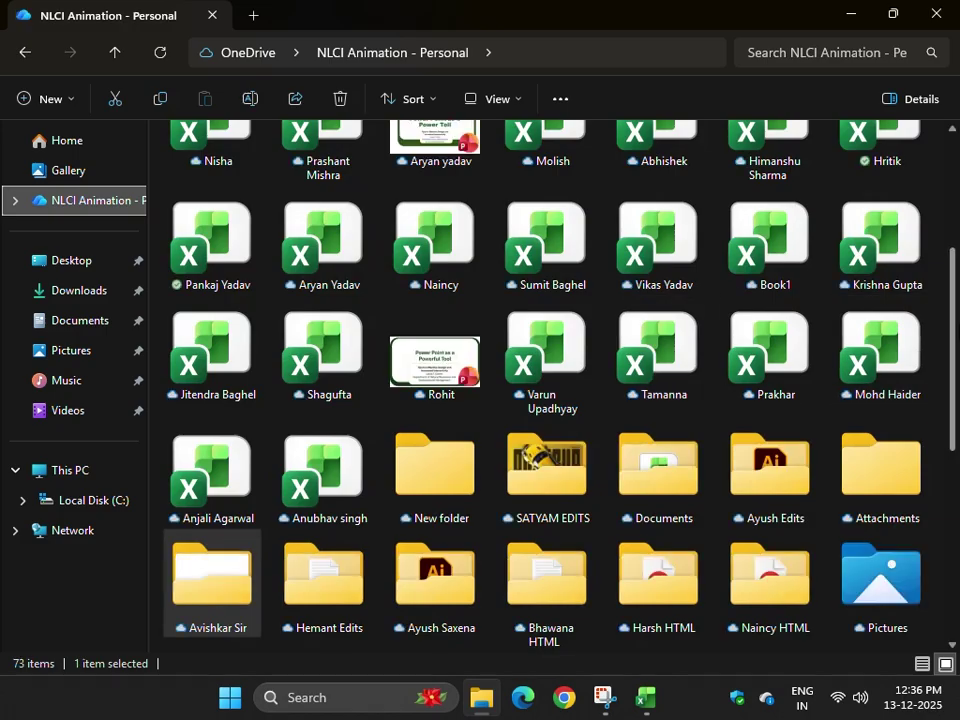
left_click_drag(951, 328, 953, 302)
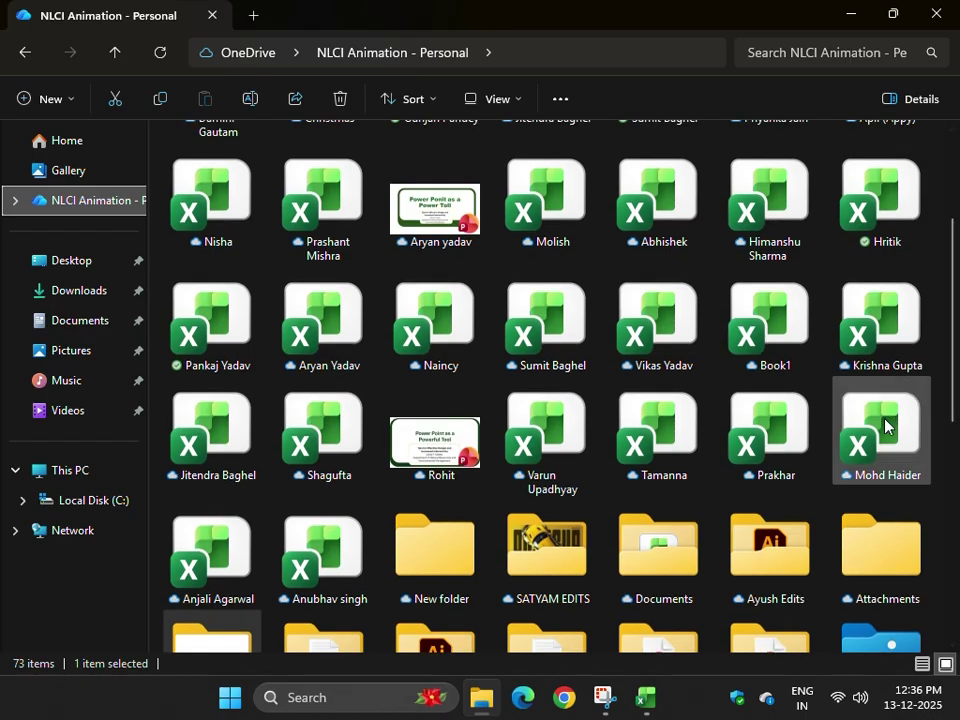
- Open the student workbook with the AVERAGE IF sales sheet, check its data and close it
left_click(504, 424)
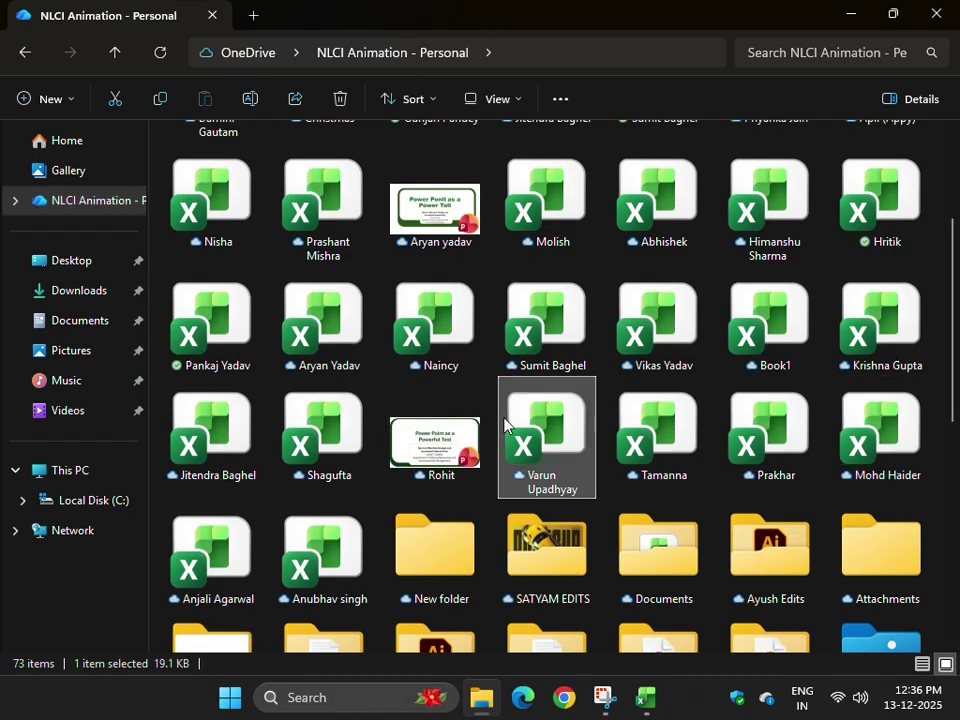
double_click(504, 424)
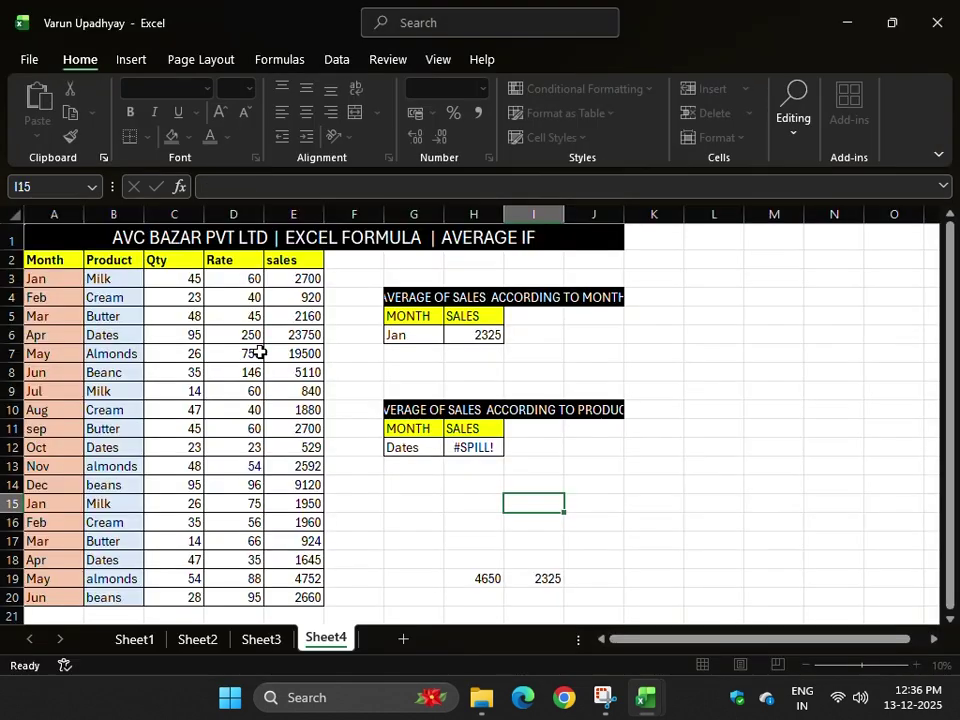
left_click(937, 22)
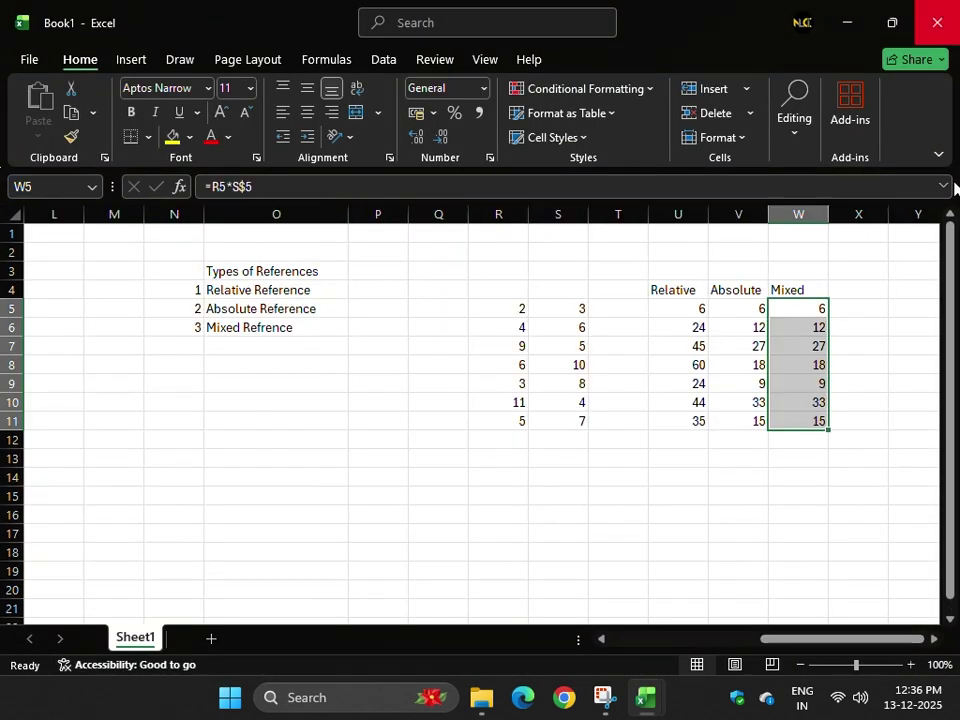
- Return to the OneDrive folder in File Explorer and open the student workbook containing the INDEX MATCH function training sheet
left_click(482, 699)
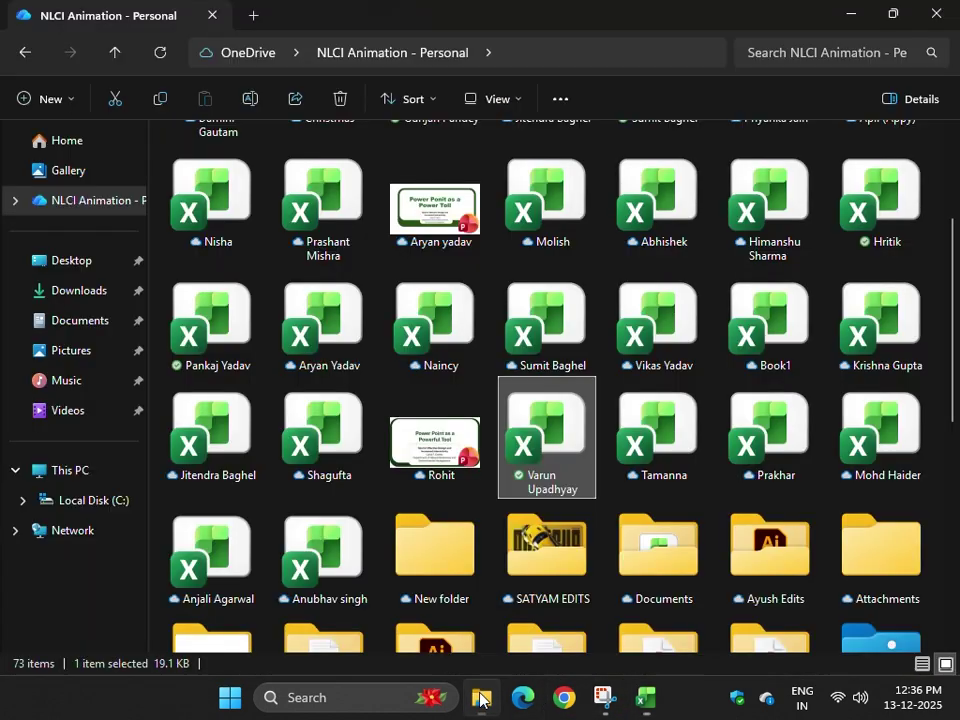
scroll(955, 282, "up", 1)
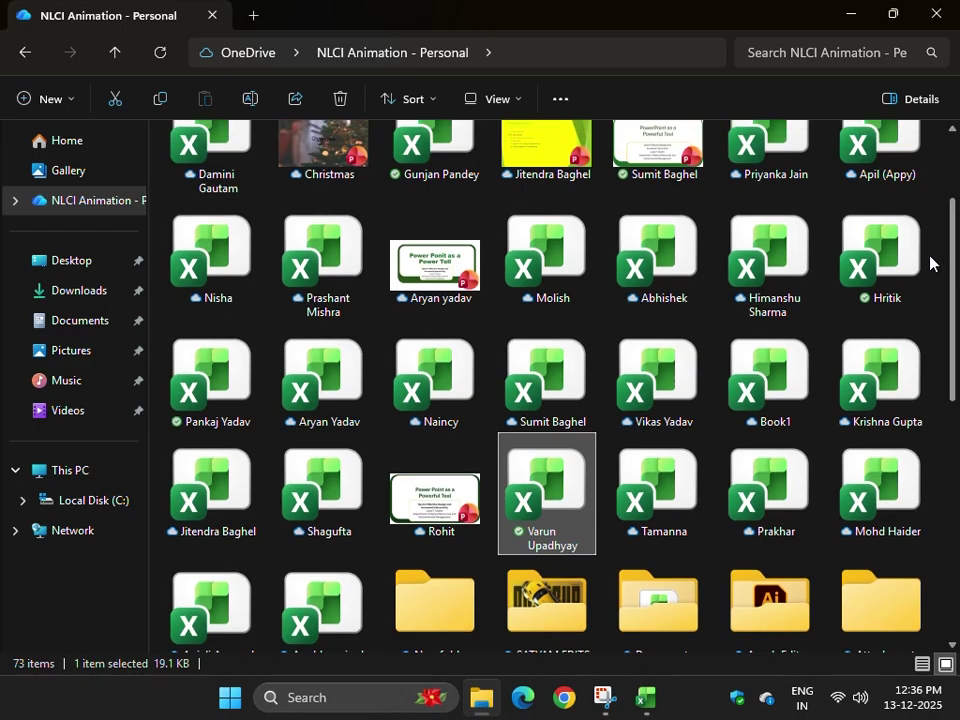
double_click(850, 262)
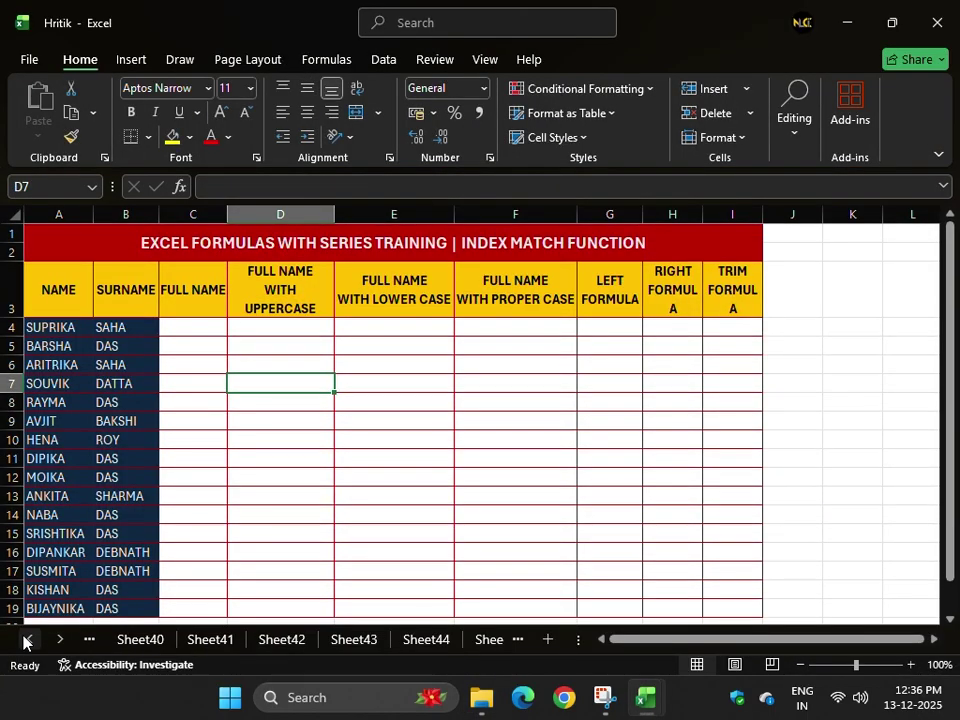
- Bring up the list of all worksheets in the workbook and browse it back to the first entries
right_click(27, 640)
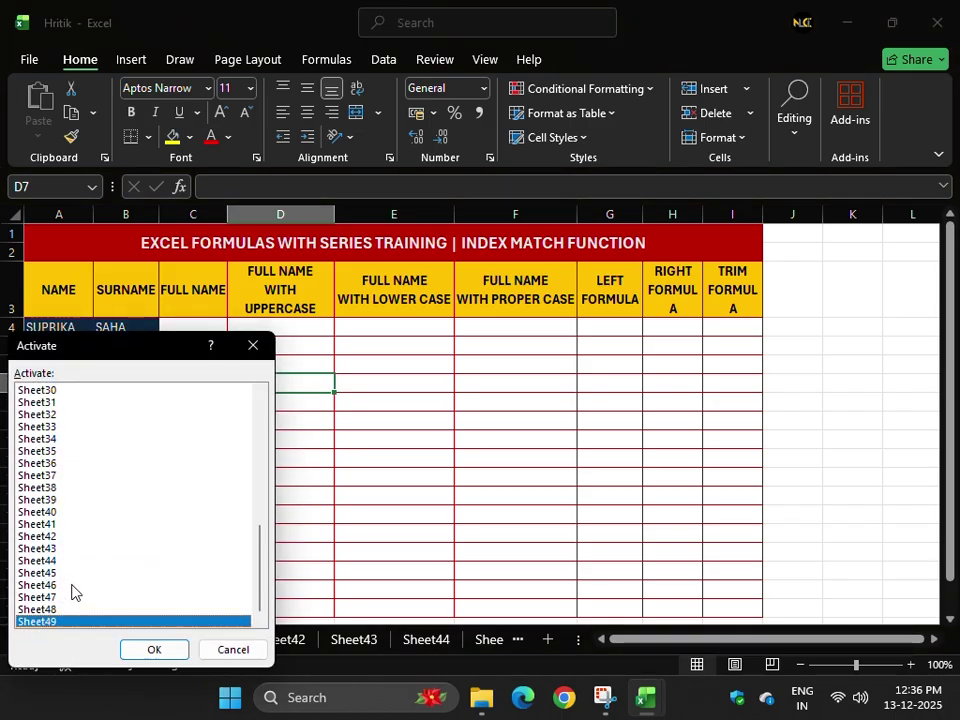
left_click(225, 650)
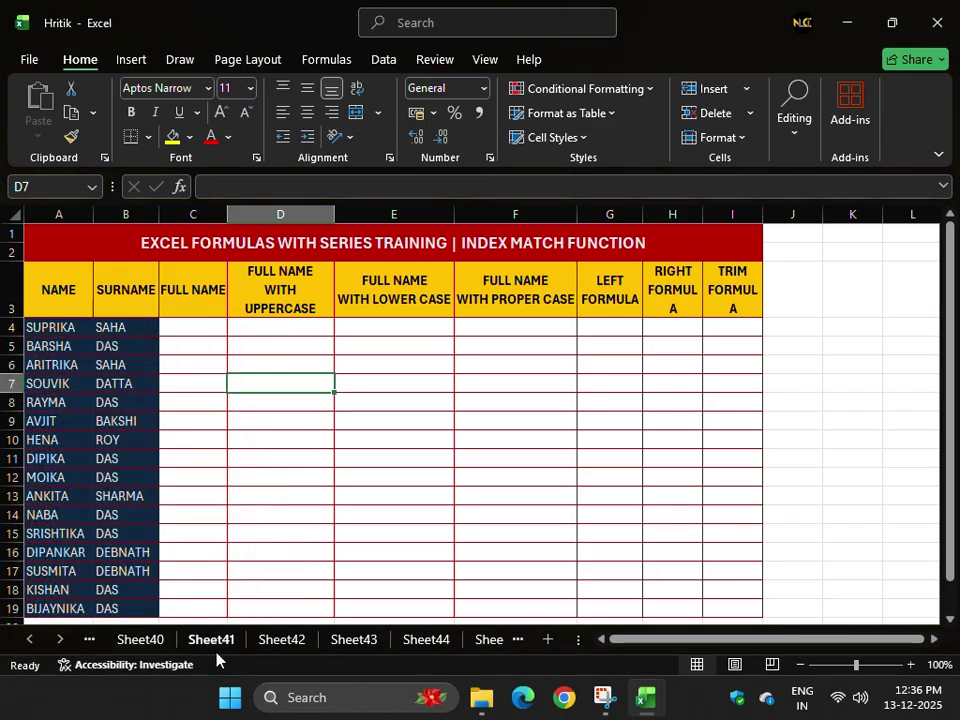
left_click(29, 641)
left_click(29, 641)
left_click(29, 641)
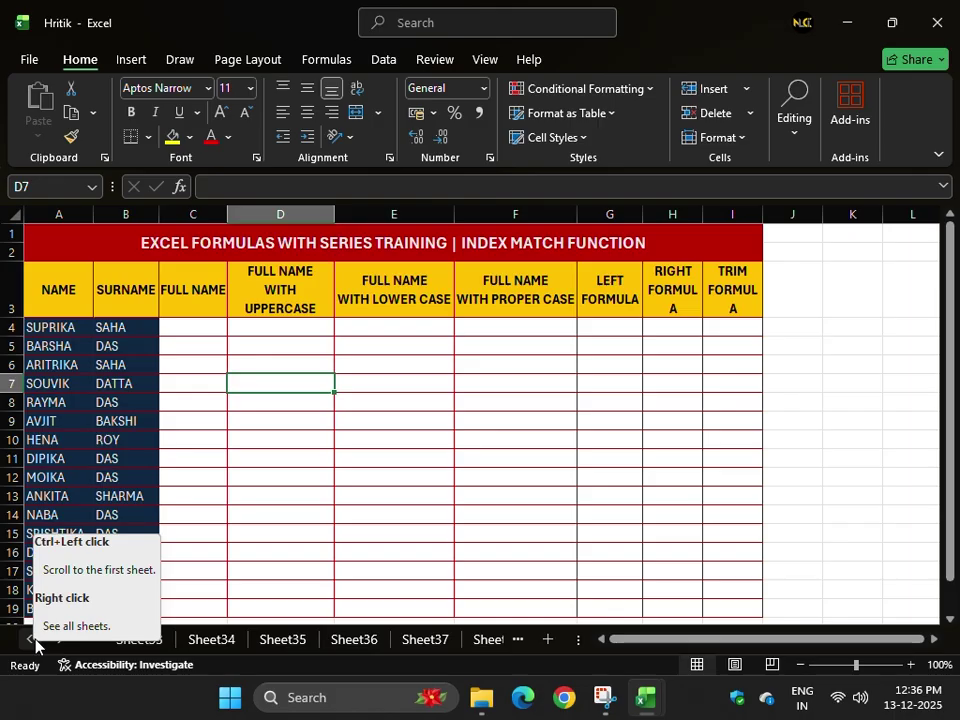
right_click(29, 641)
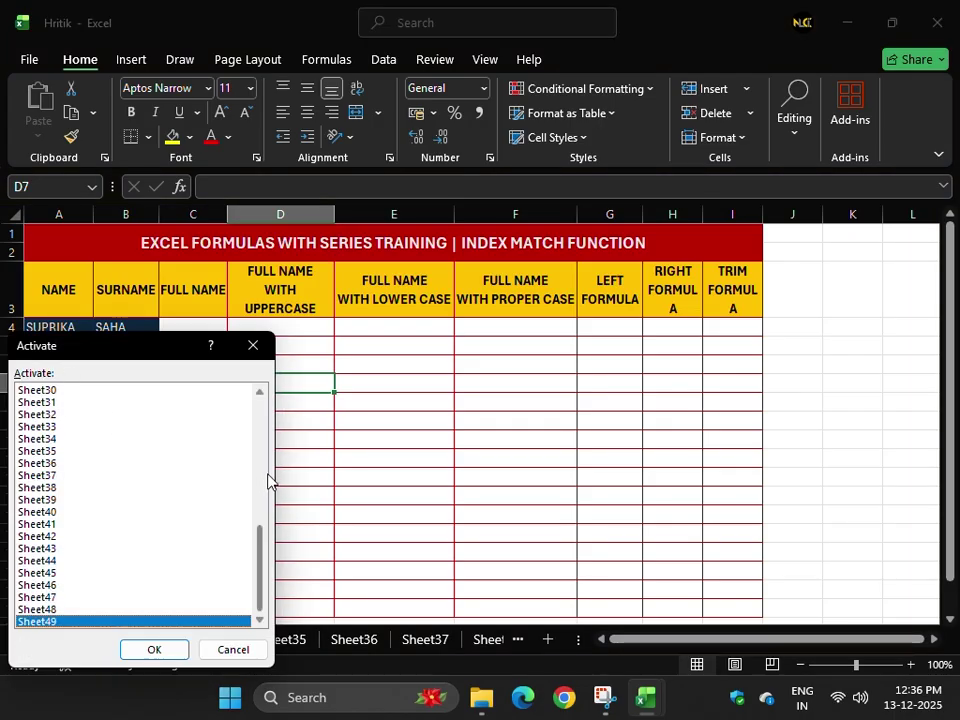
scroll(268, 481, "up", 10)
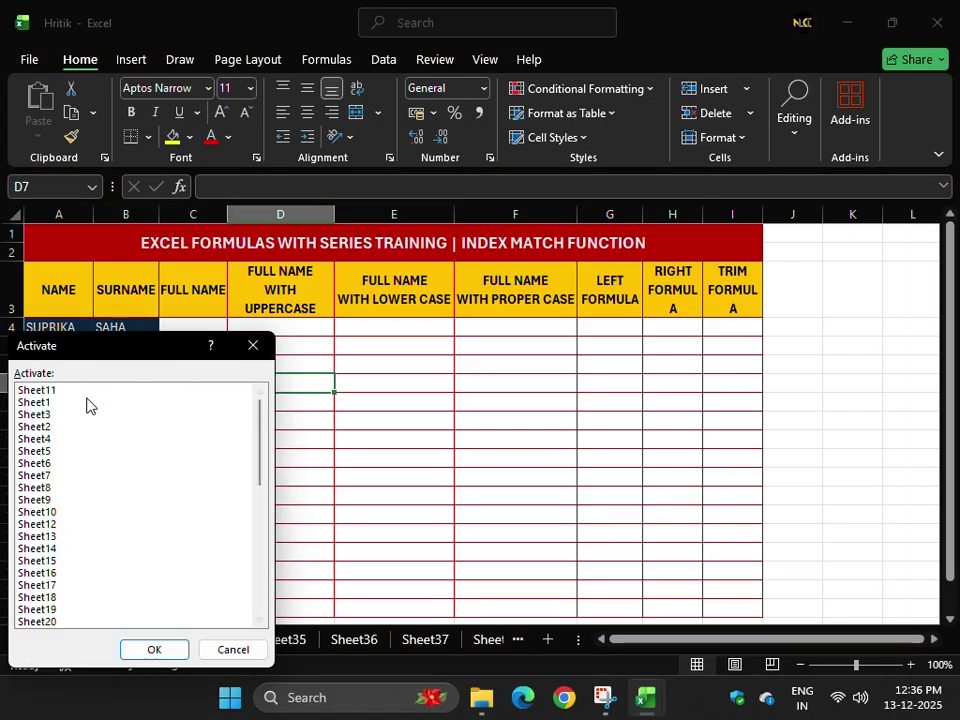
- Check the purchase register on Sheet1, then copy the whole sales register in A1:K23 from Sheet11
left_click(70, 403)
left_click(160, 650)
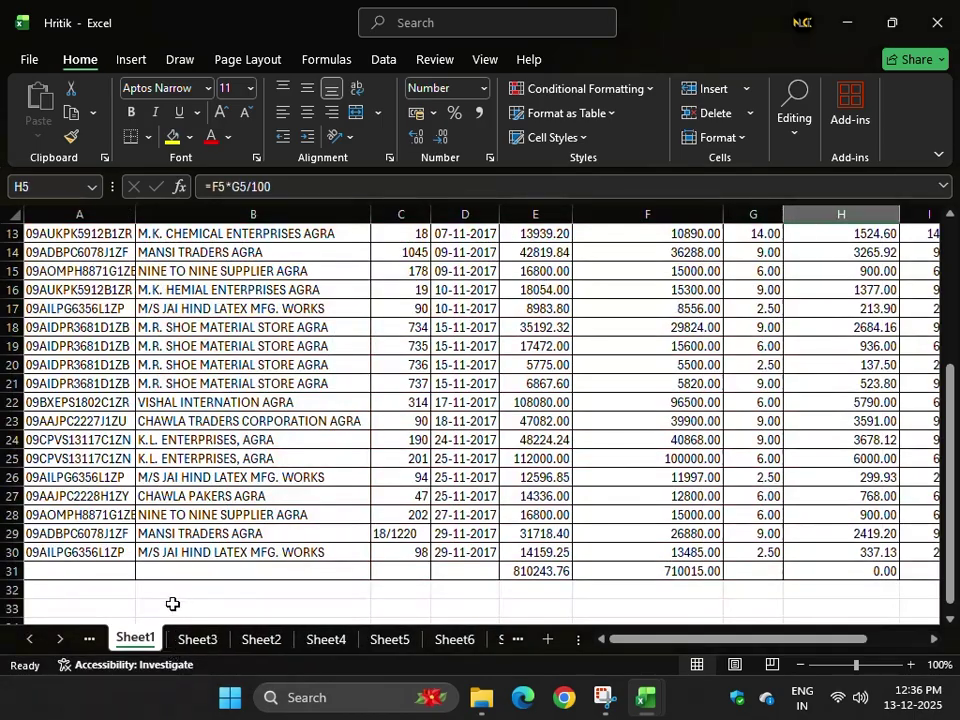
left_click_drag(950, 398, 950, 258)
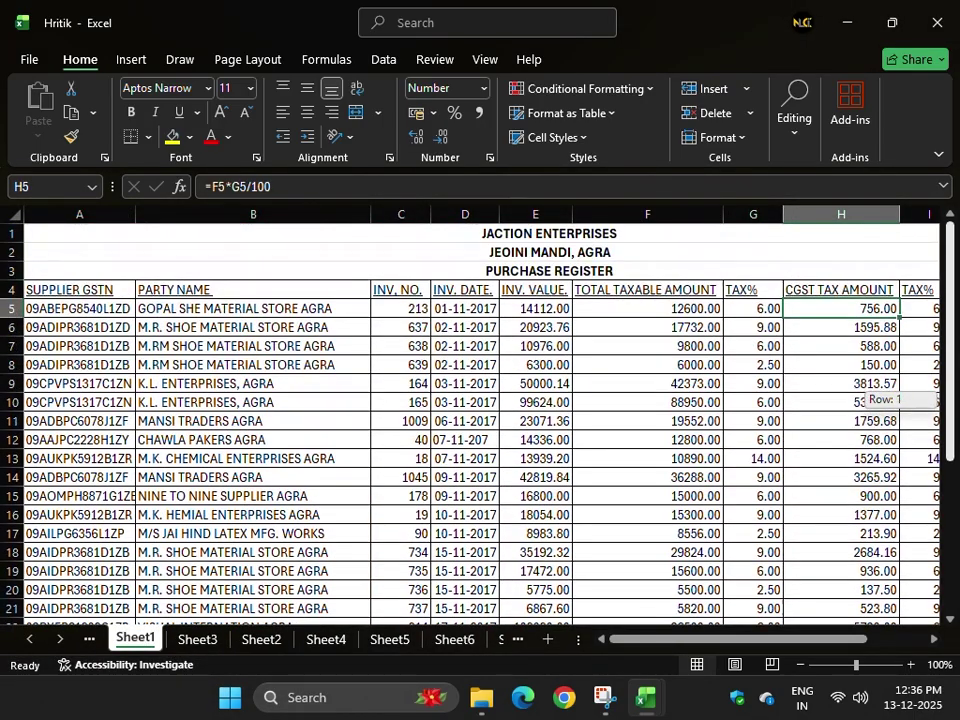
left_click(90, 640)
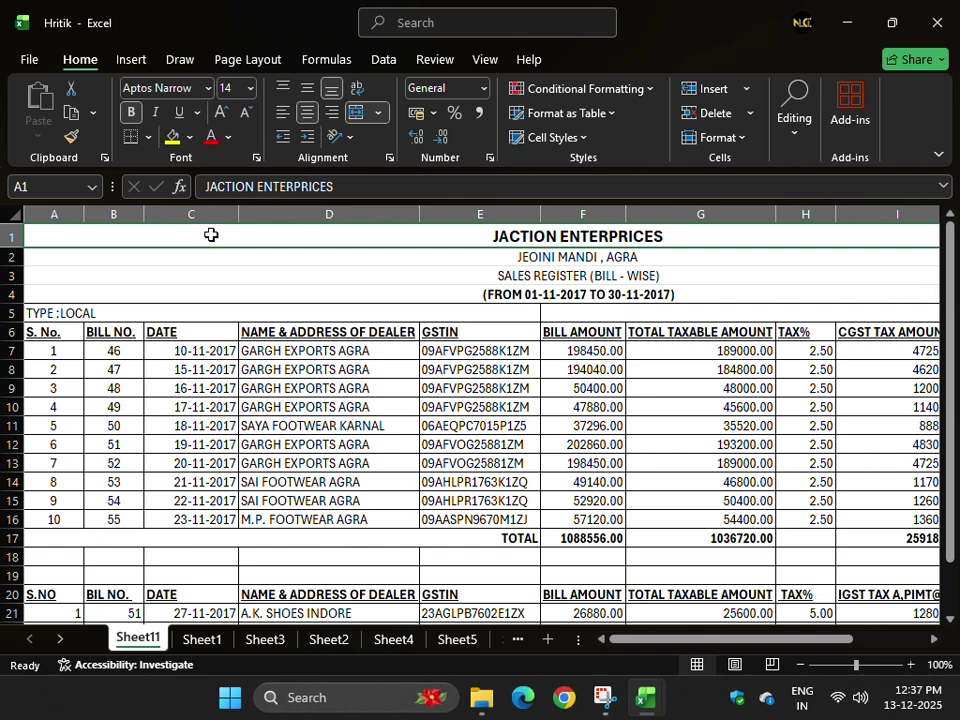
left_click_drag(211, 234, 900, 574)
key("ctrl+c")
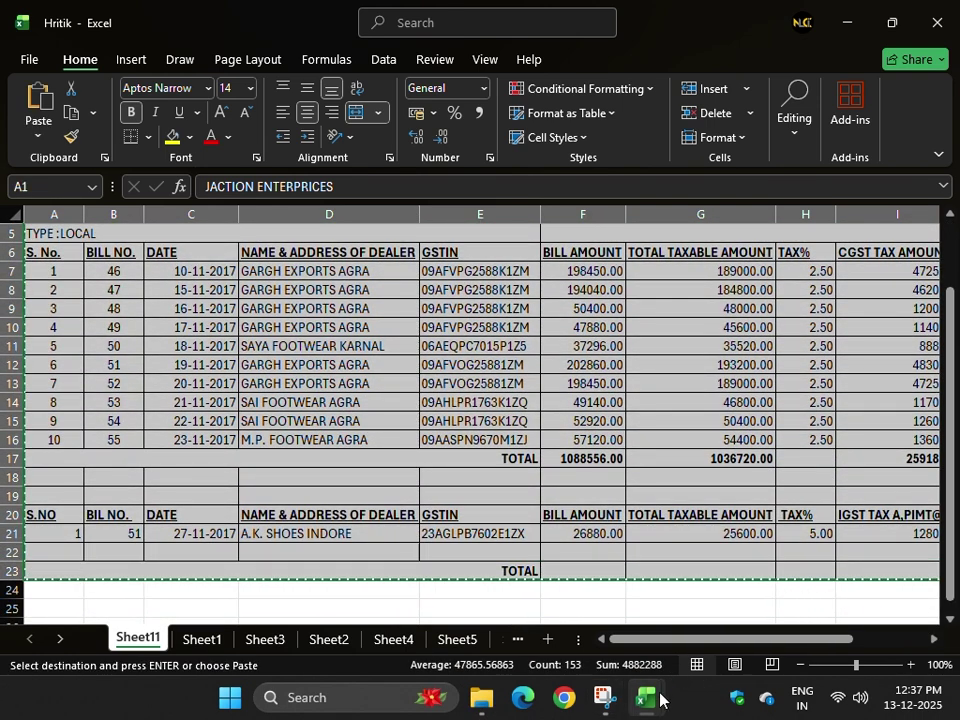
- Switch to the Book1 workbook, add a new sheet and paste the copied sales register at A1
left_click(847, 22)
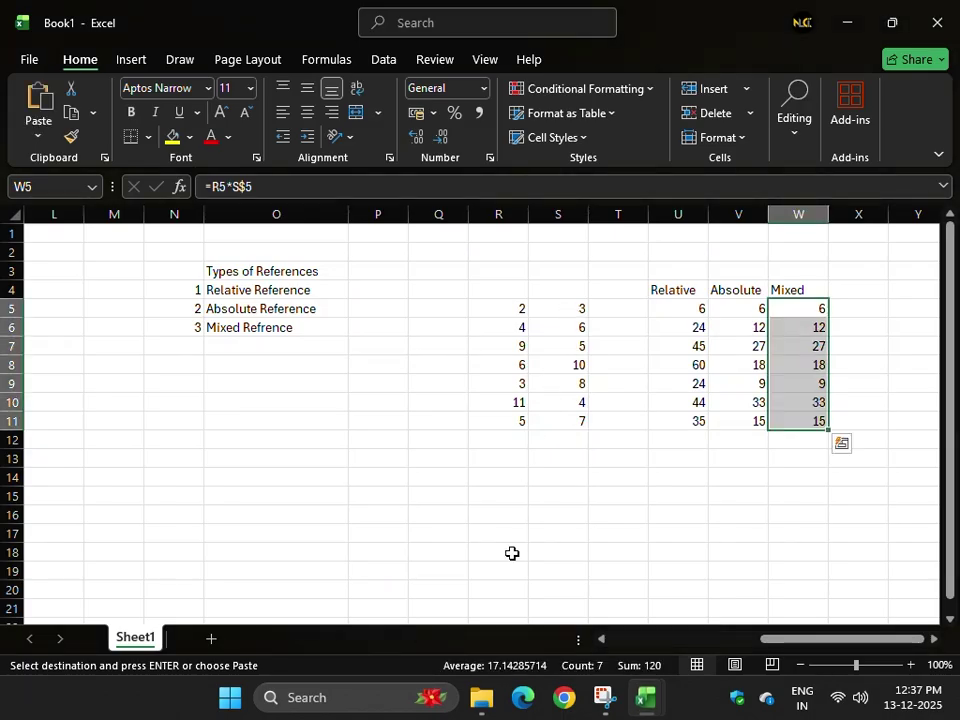
left_click(211, 638)
key("ctrl+v")
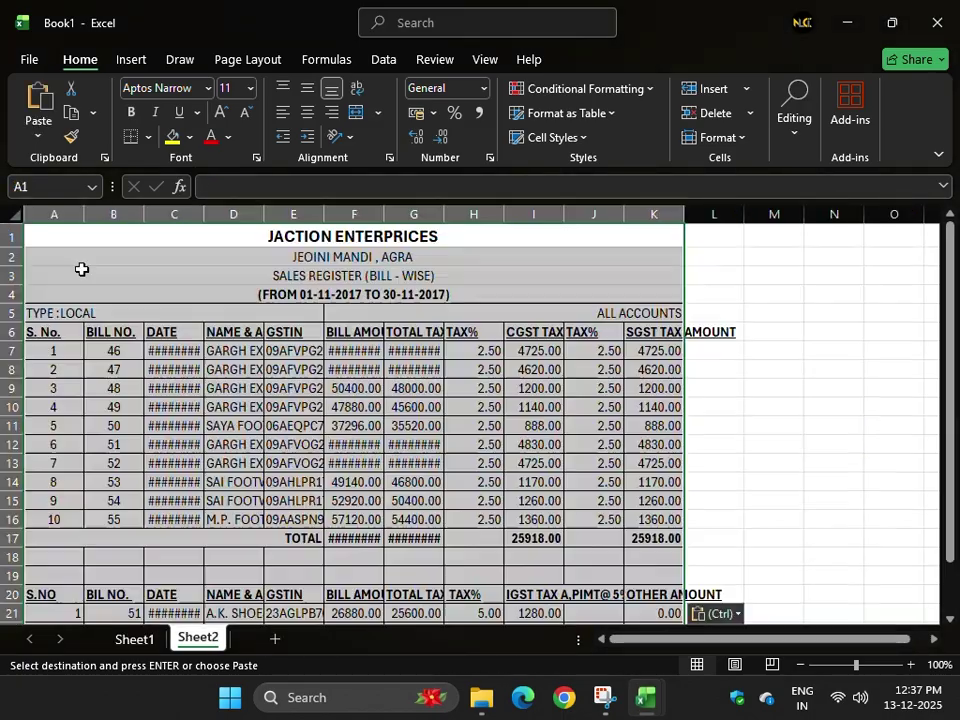
- Unmerge the cells in columns A to K and autofit these columns to their contents
left_click_drag(54, 214, 645, 204)
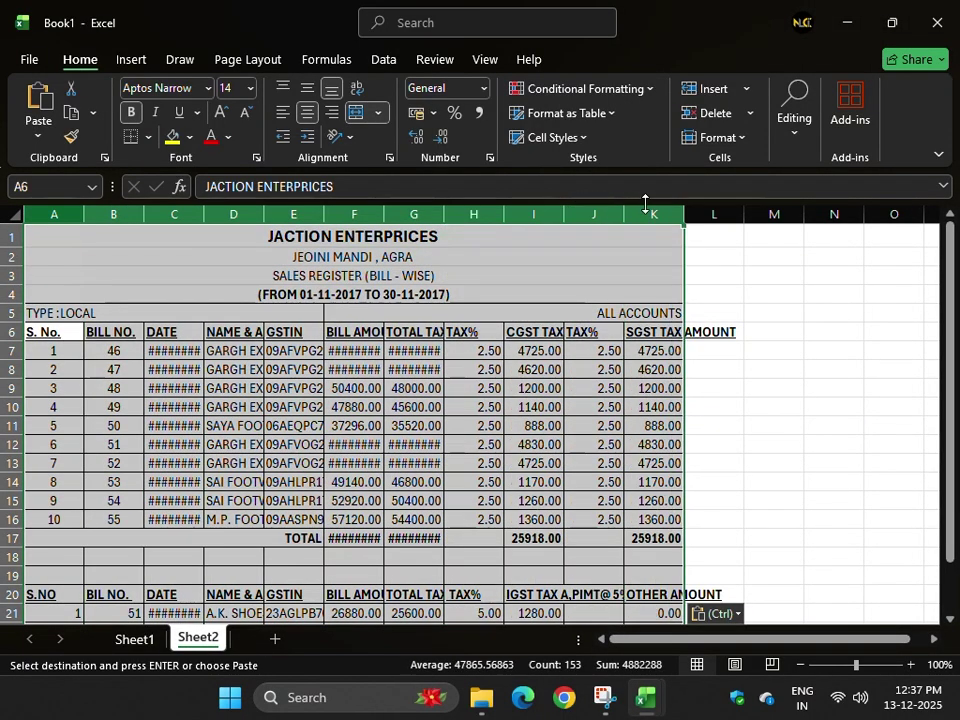
left_click(356, 112)
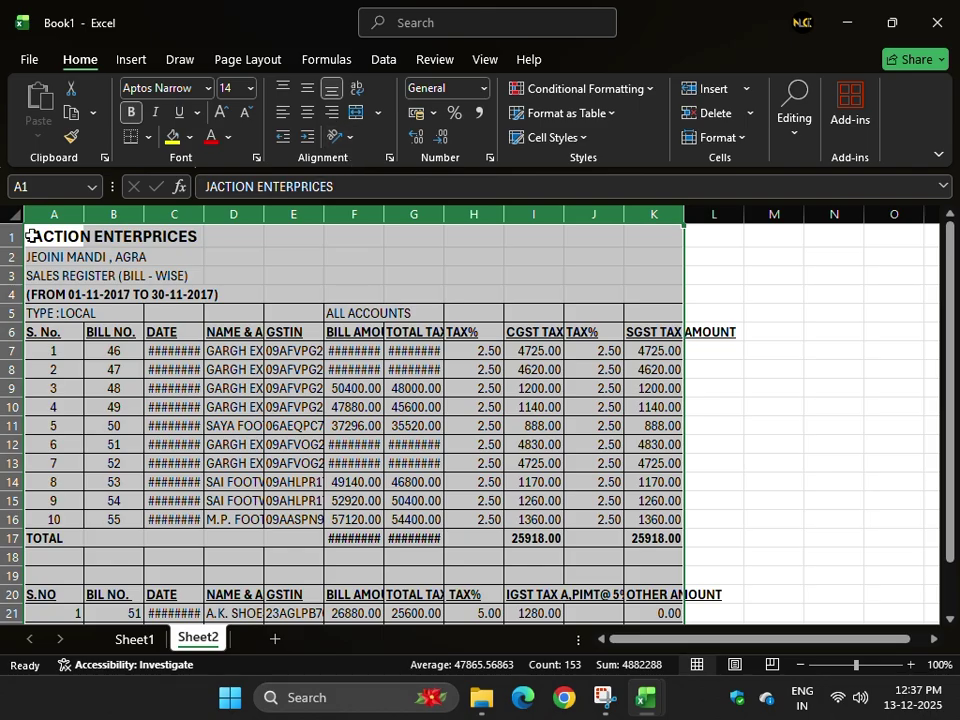
left_click_drag(48, 214, 89, 212)
left_click(625, 209)
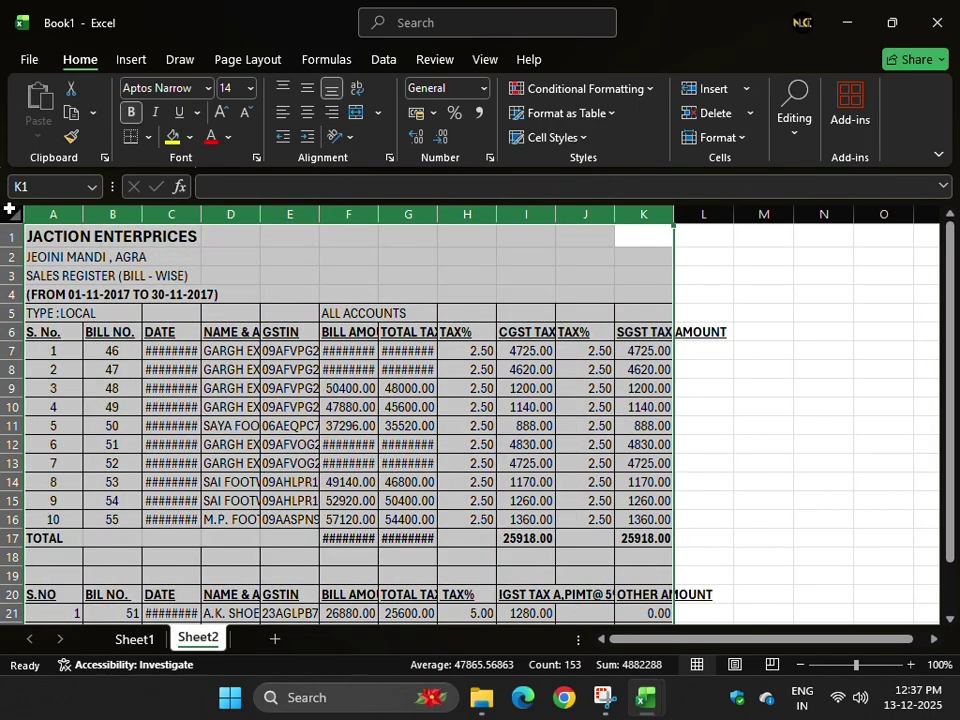
double_click(89, 212)
left_click(505, 423)
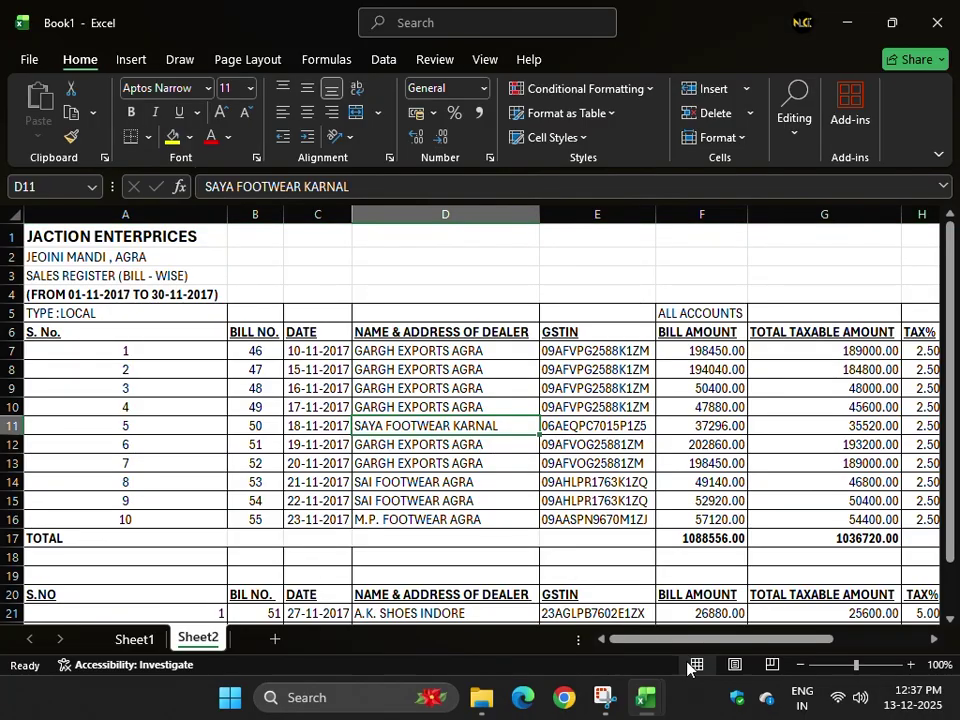
- Select the total taxable amounts of the ten bills in G7:G16, excluding the total
left_click_drag(673, 642, 876, 638)
left_click(472, 350)
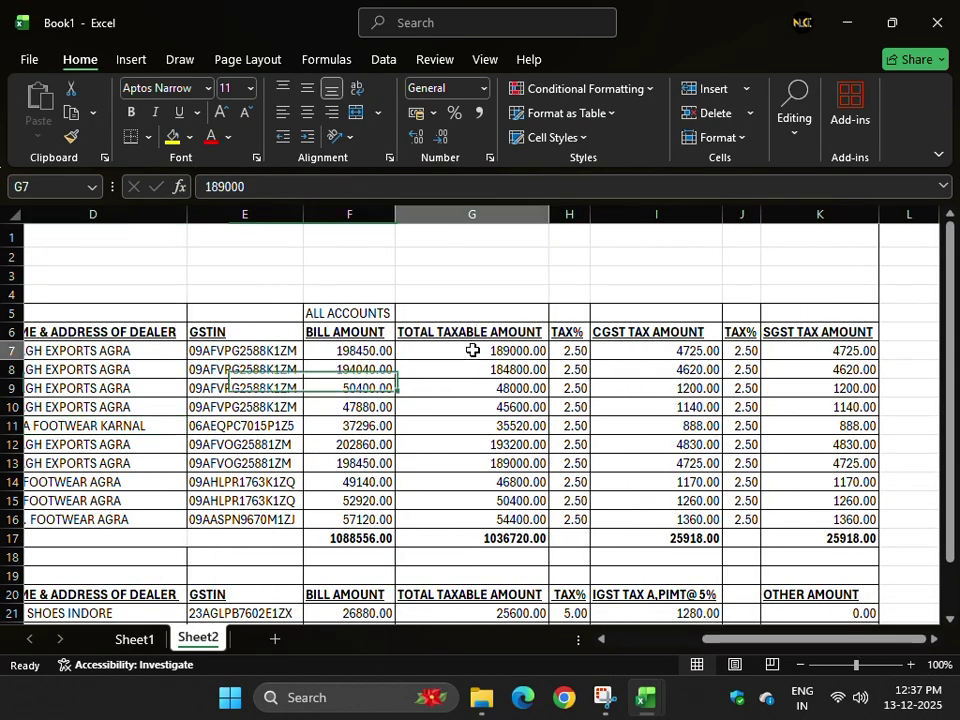
left_click_drag(472, 350, 501, 508)
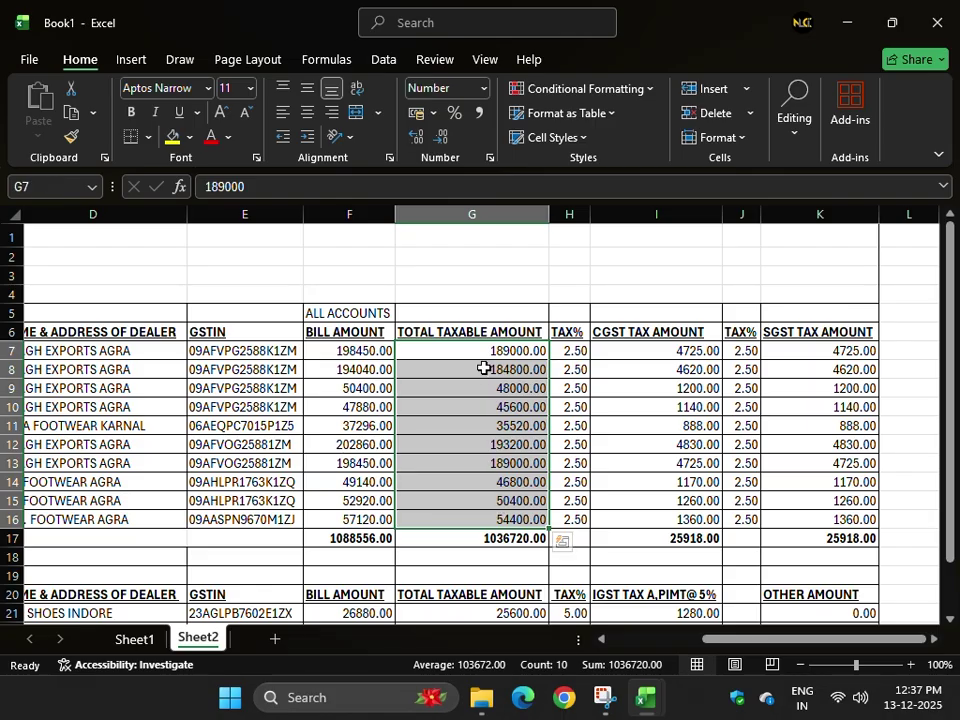
left_click_drag(489, 349, 509, 510)
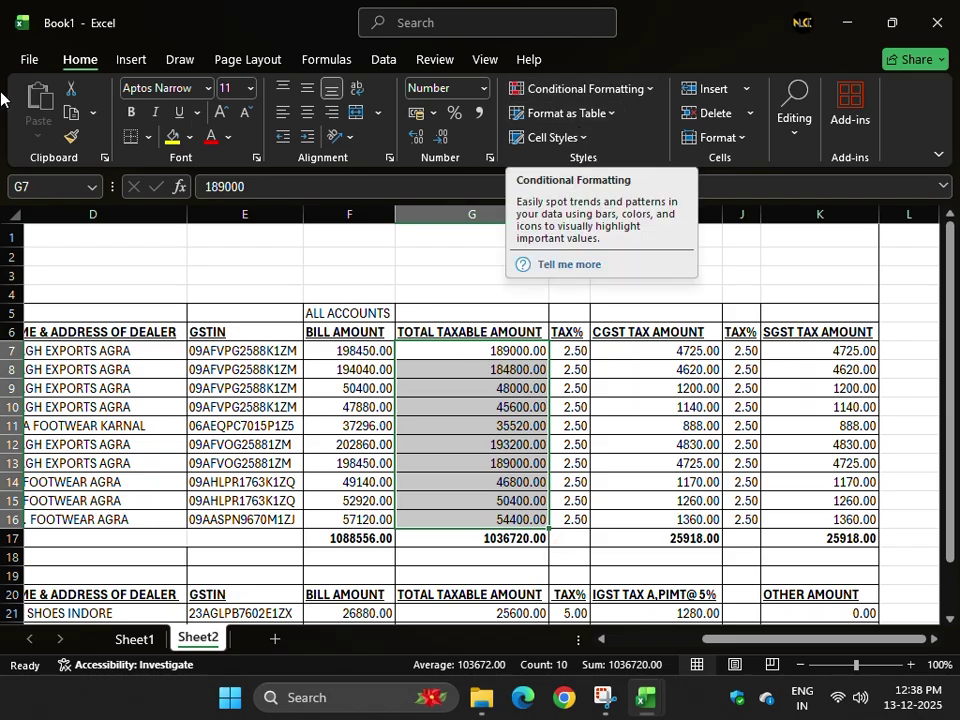
left_click(620, 92)
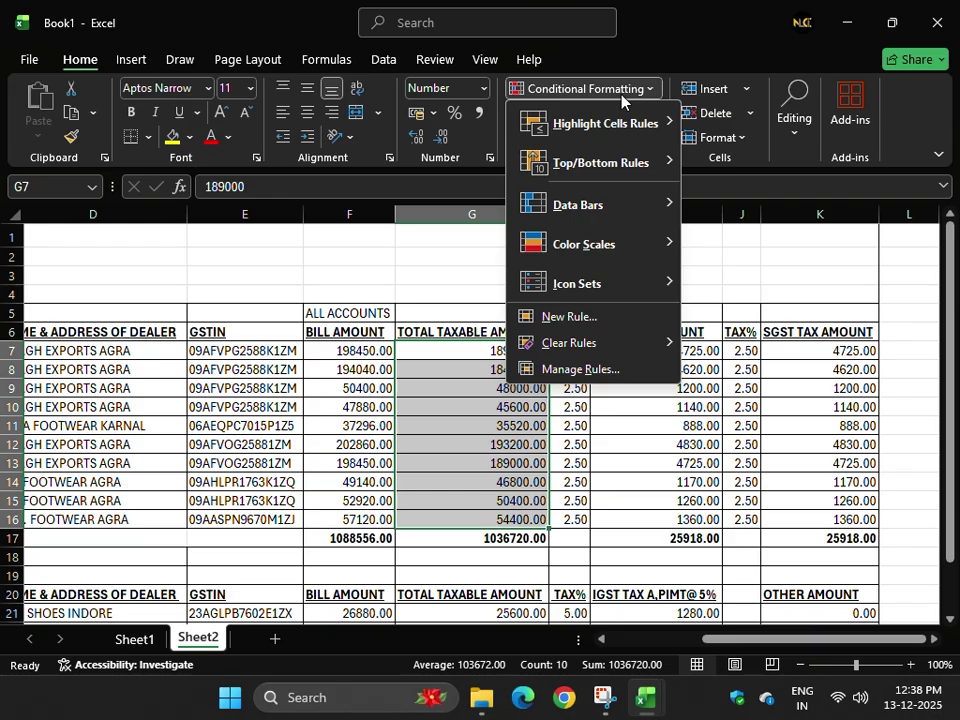
left_click(620, 93)
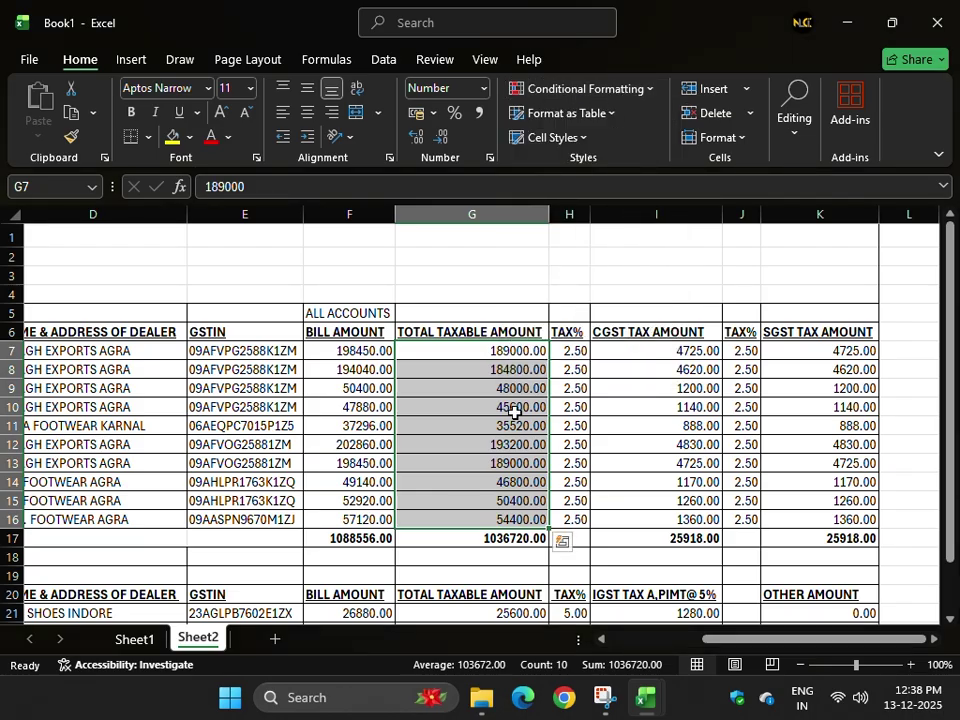
left_click_drag(470, 350, 482, 518)
left_click_drag(497, 351, 515, 520)
left_click_drag(499, 522, 488, 345)
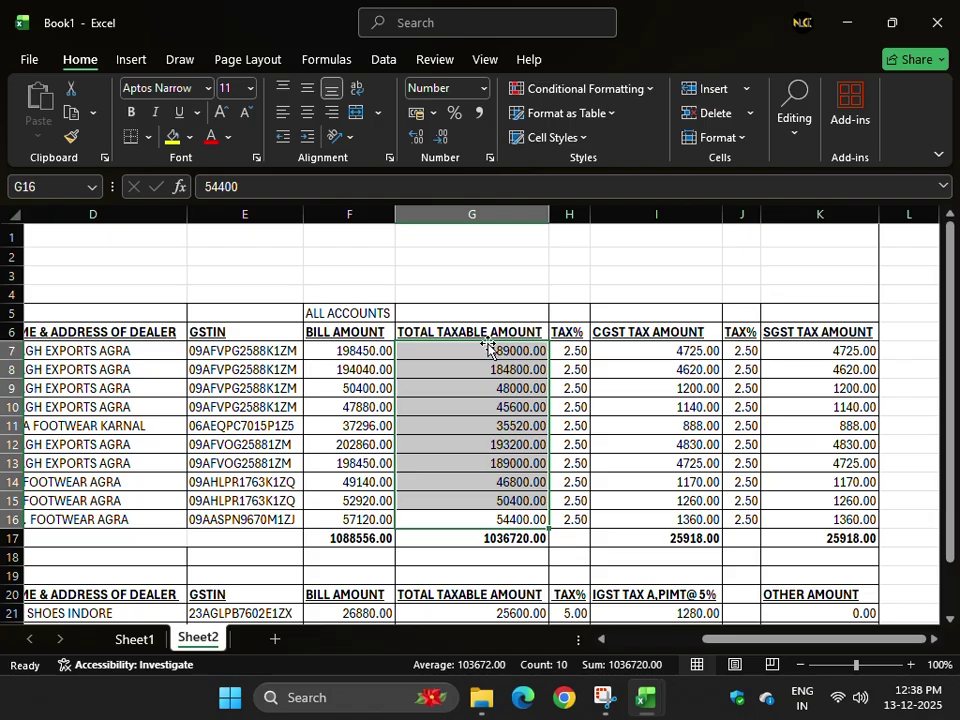
- Start a Greater Than highlight rule for the selected taxable amounts with a threshold of 50000
left_click(654, 90)
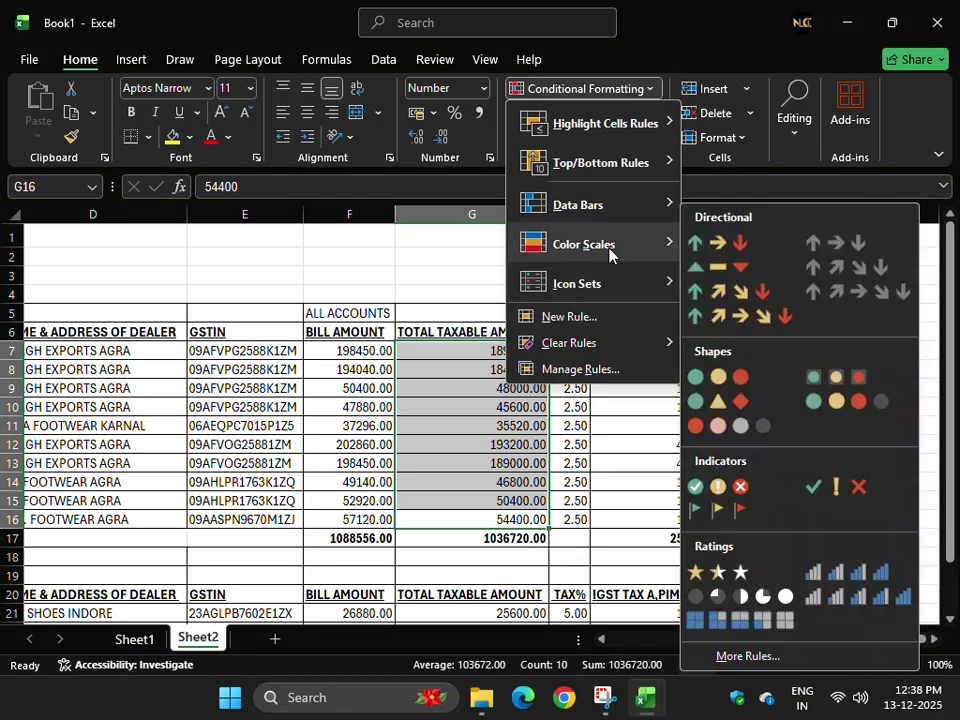
mouse_move(613, 133)
mouse_move(615, 293)
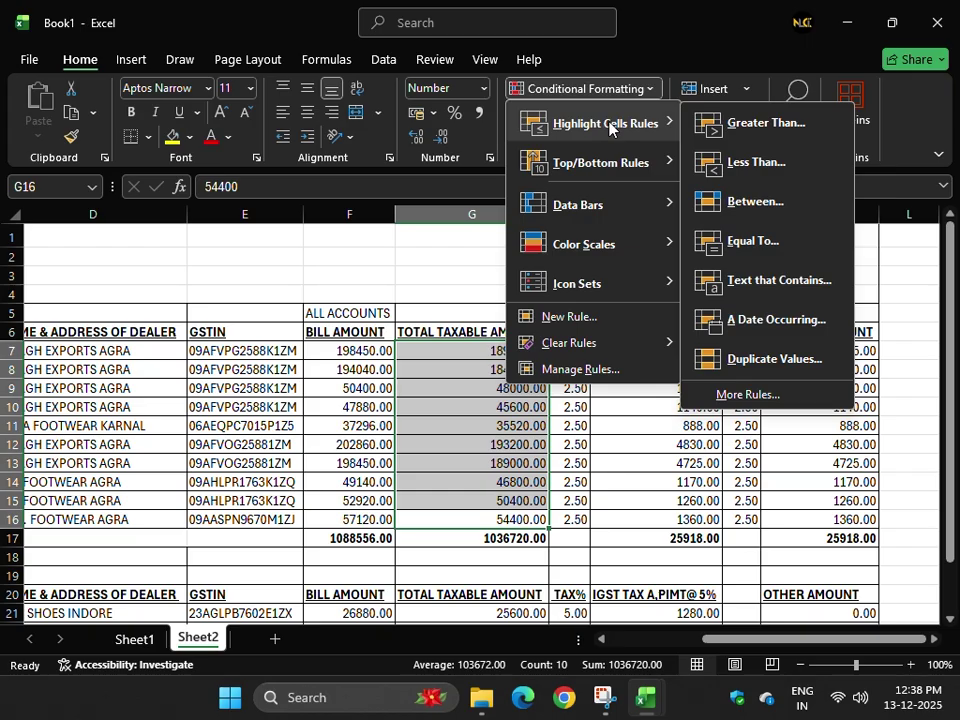
left_click(762, 123)
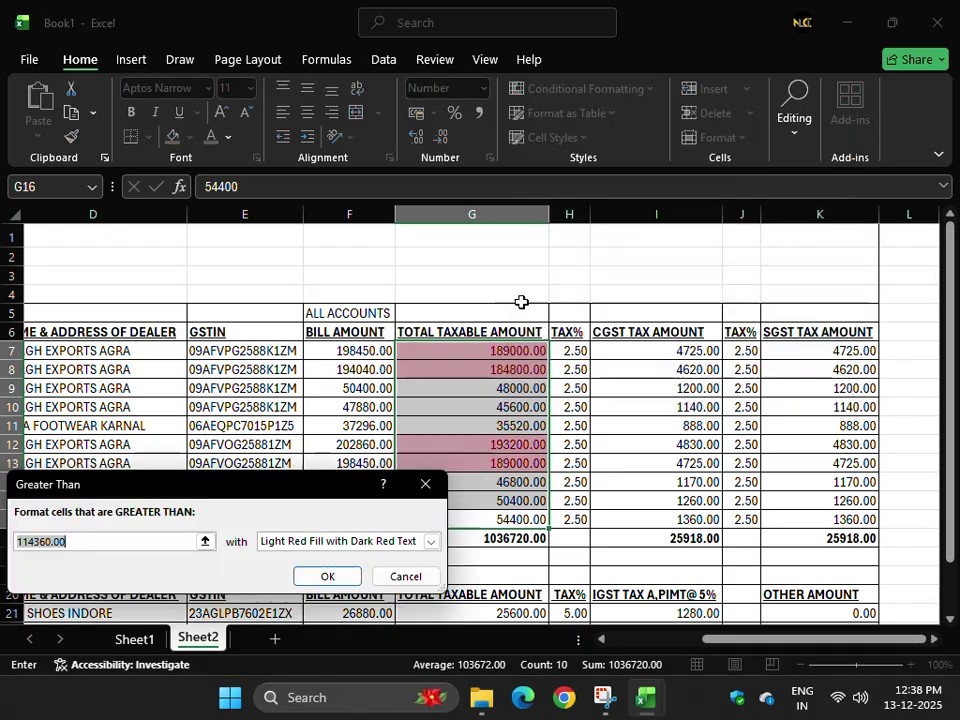
left_click_drag(233, 466, 497, 134)
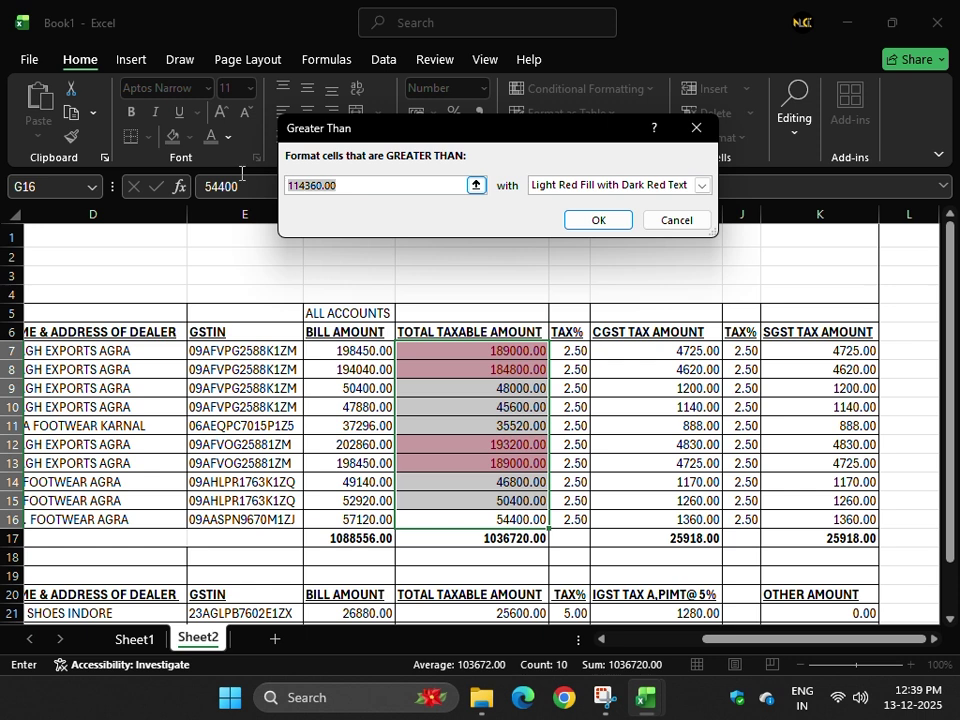
type("50000")
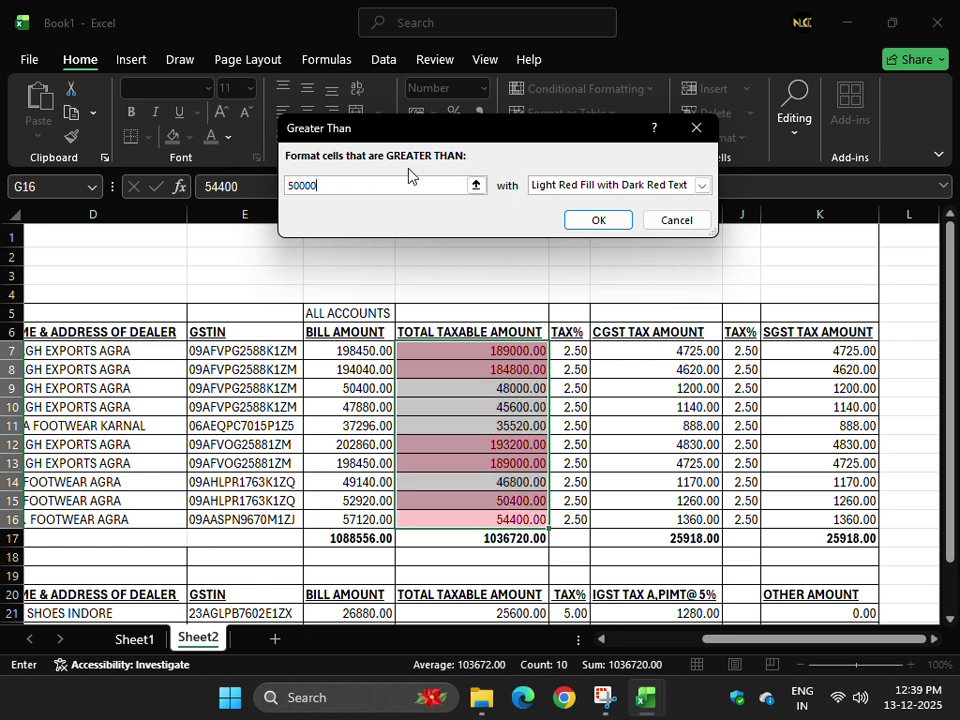
- Preview the rule with the preset formats for light red, yellow and green fill with matching dark text
left_click(581, 187)
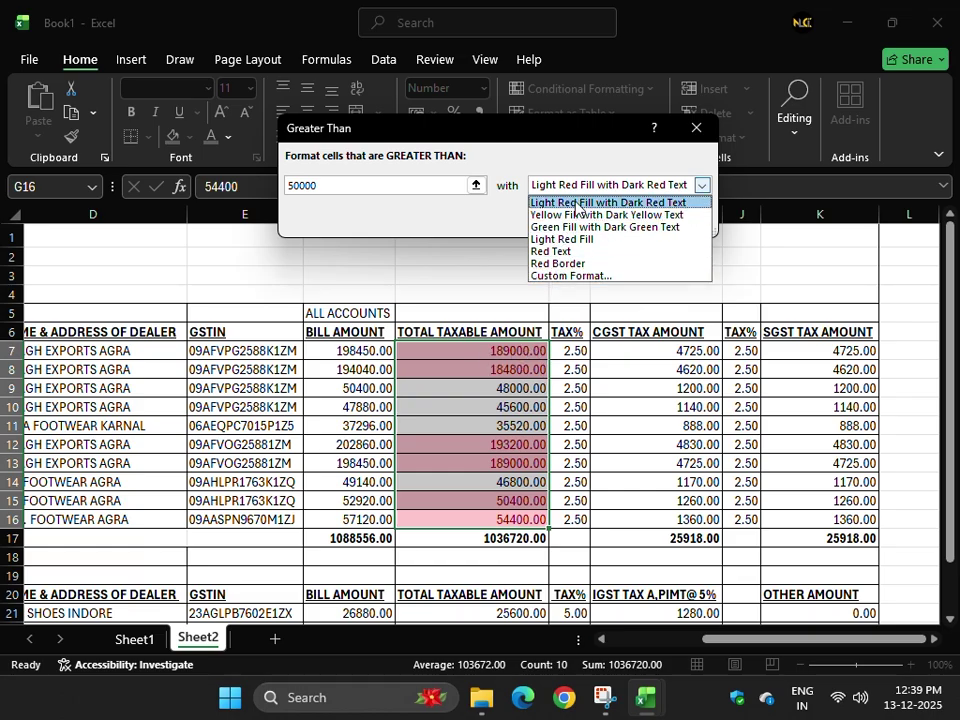
left_click(677, 203)
left_click(610, 185)
left_click(598, 215)
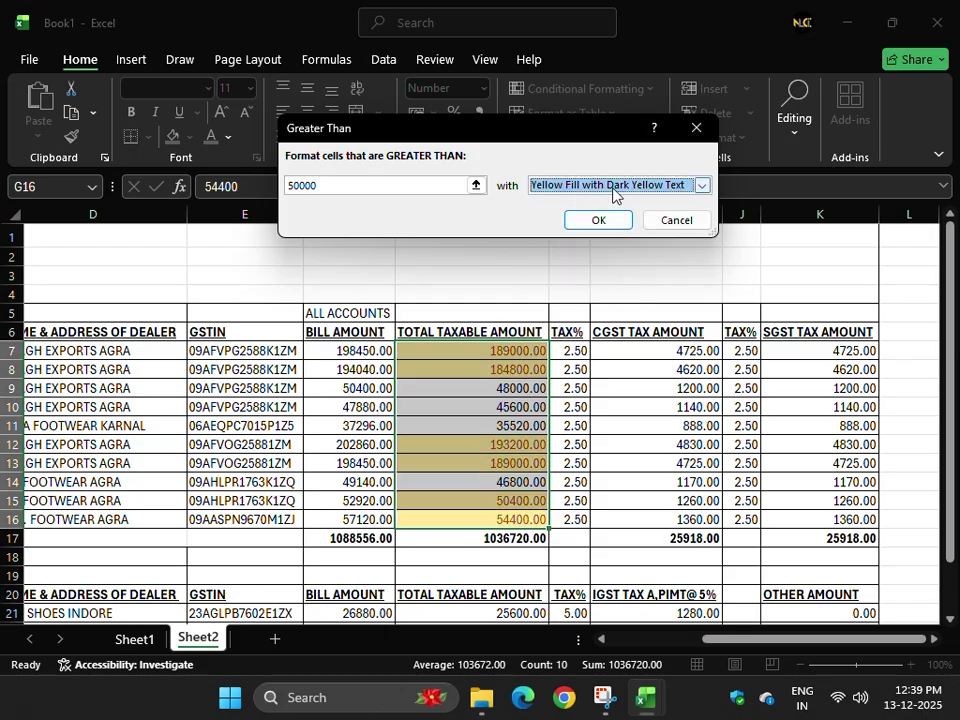
left_click(664, 187)
left_click(617, 227)
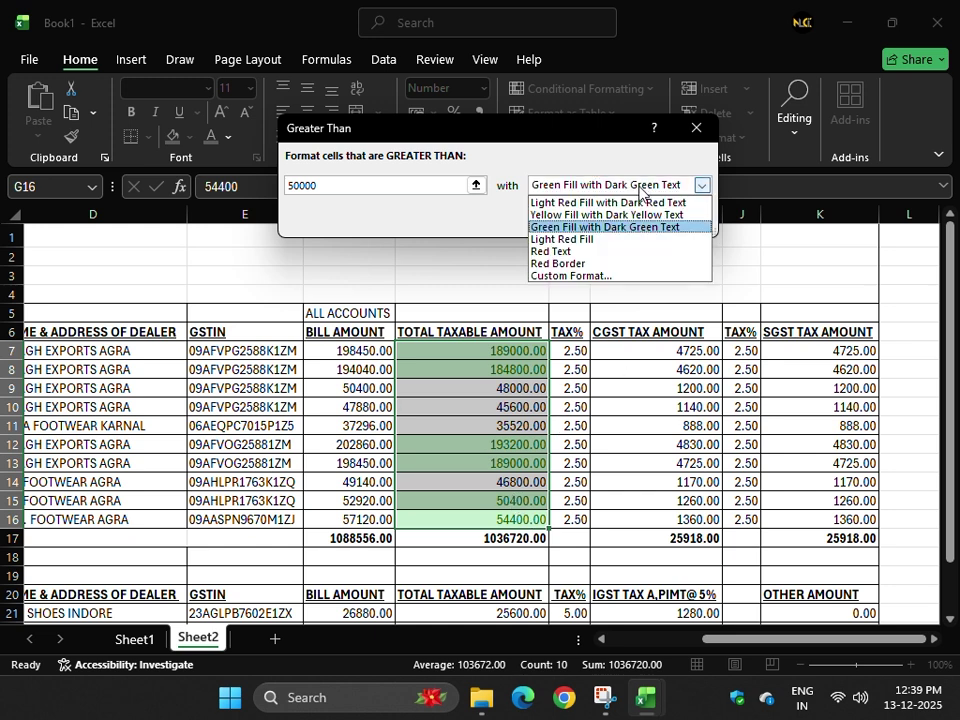
- Choose a custom format for the rule and set its number category to Accounting with the ₹ symbol
left_click(590, 276)
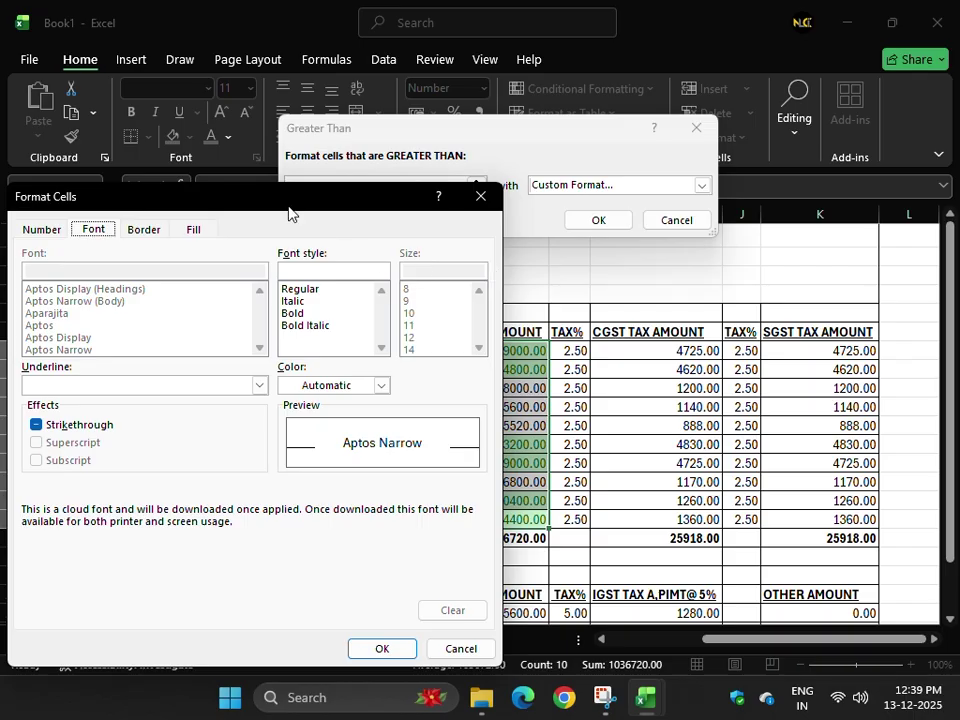
left_click_drag(270, 196, 580, 54)
left_click_drag(343, 42, 303, 118)
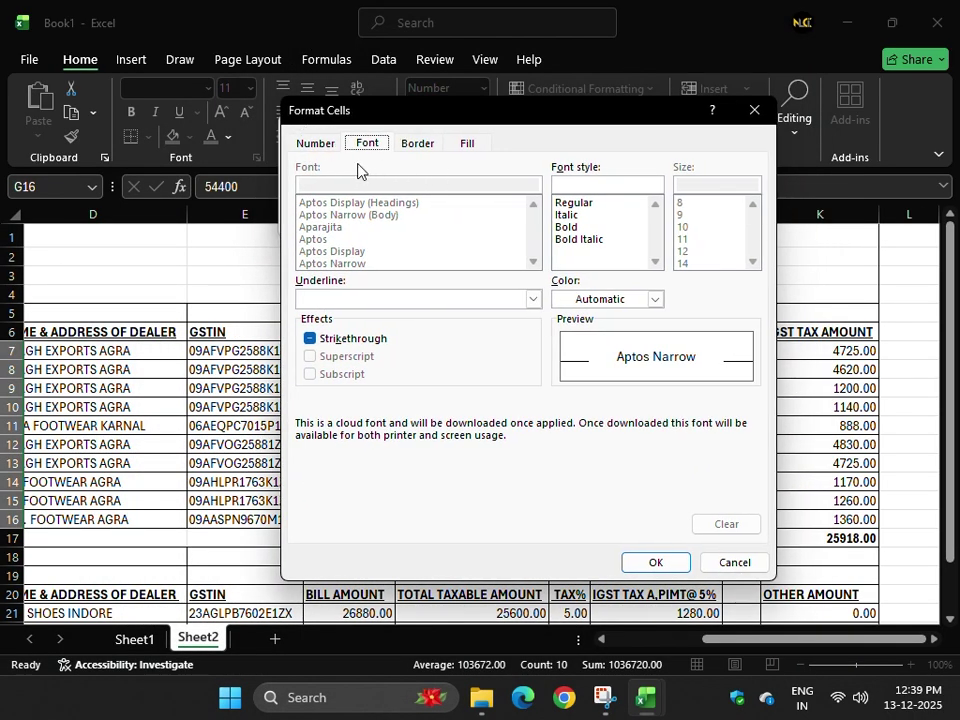
left_click(314, 145)
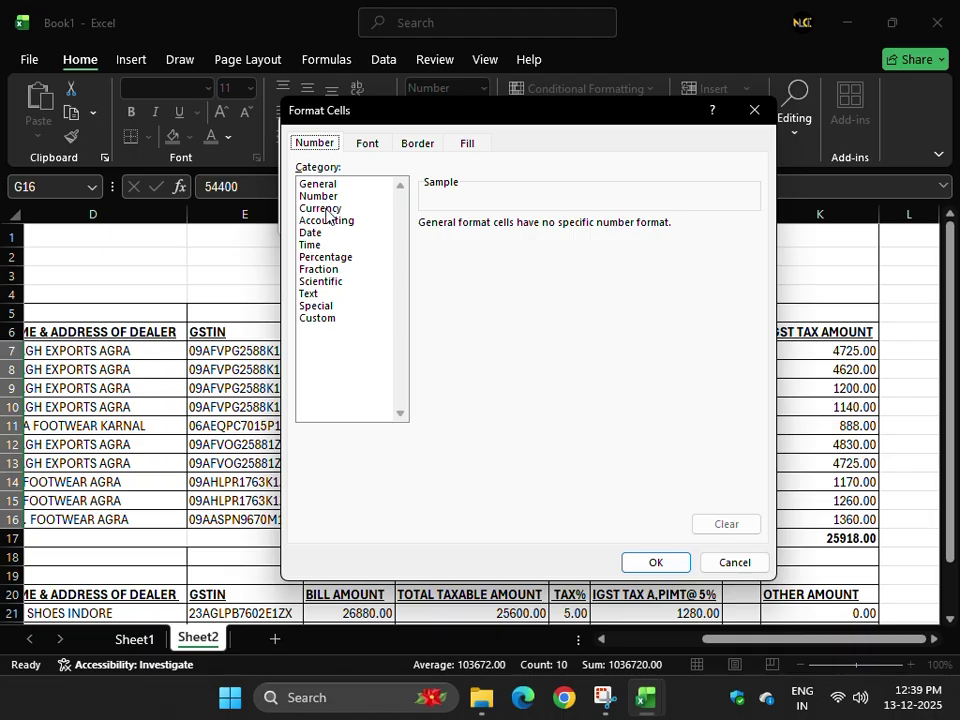
left_click_drag(405, 121, 794, 154)
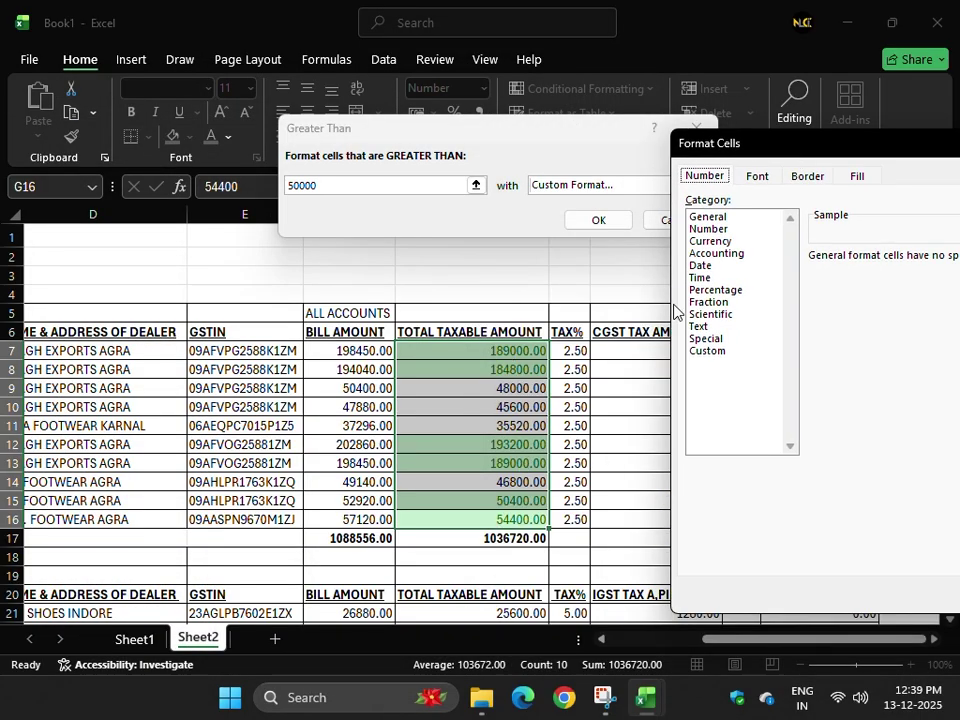
left_click(716, 255)
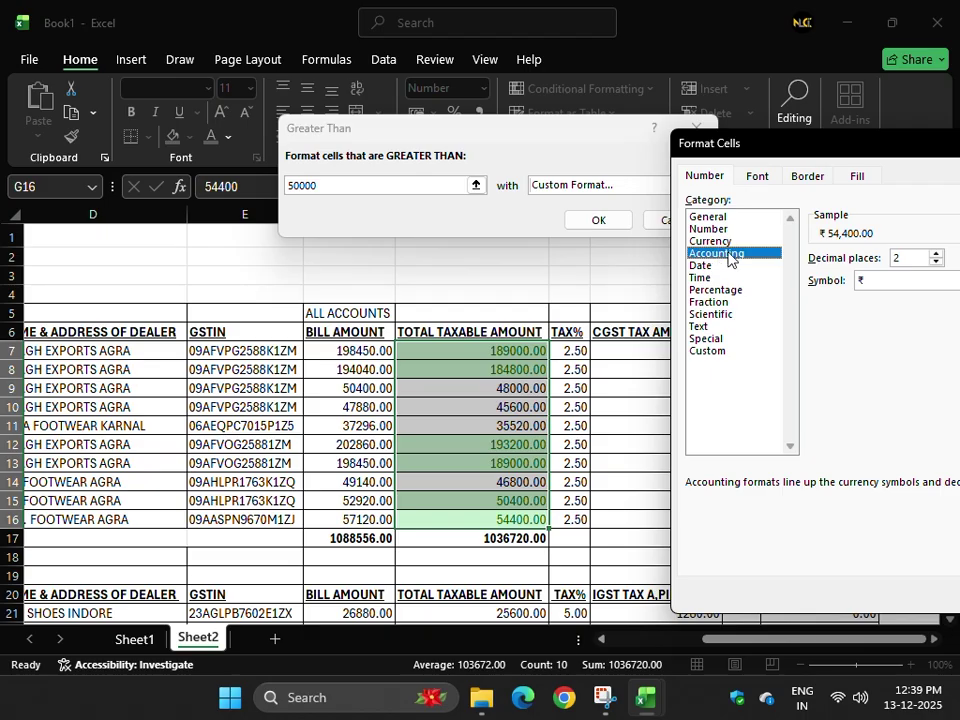
left_click(906, 285)
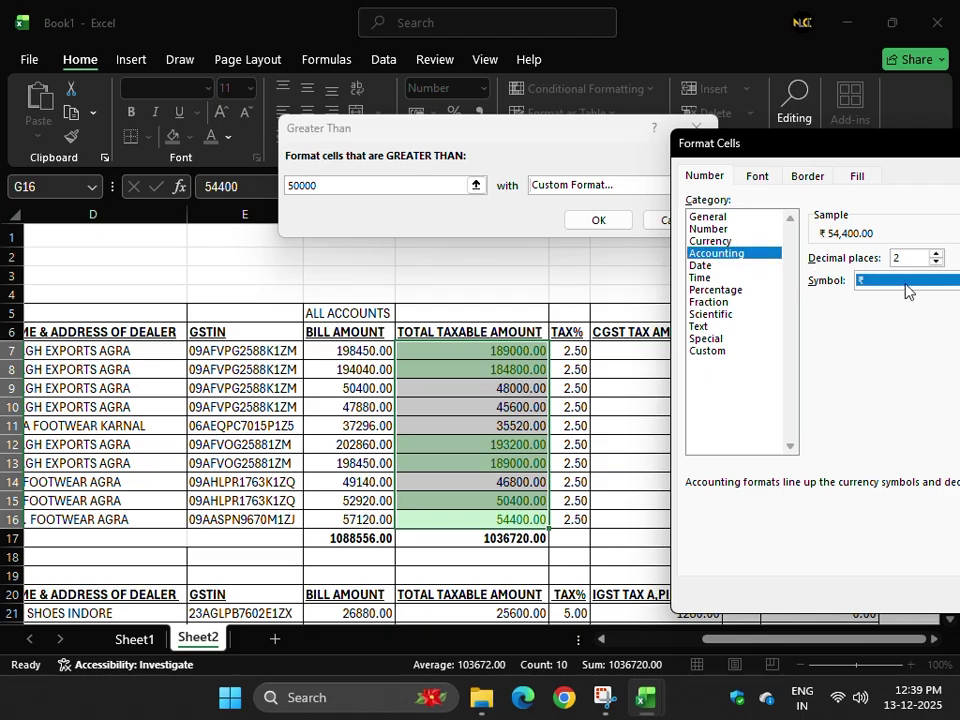
left_click_drag(853, 146, 794, 116)
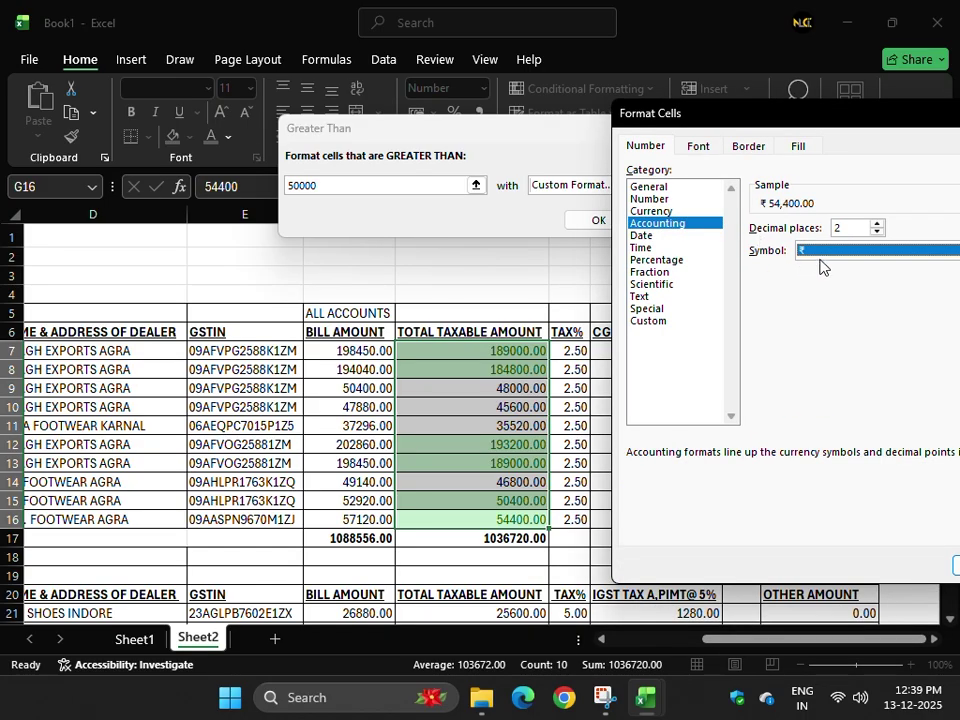
- Set the custom format's font style to Bold and add an outline border
left_click(696, 148)
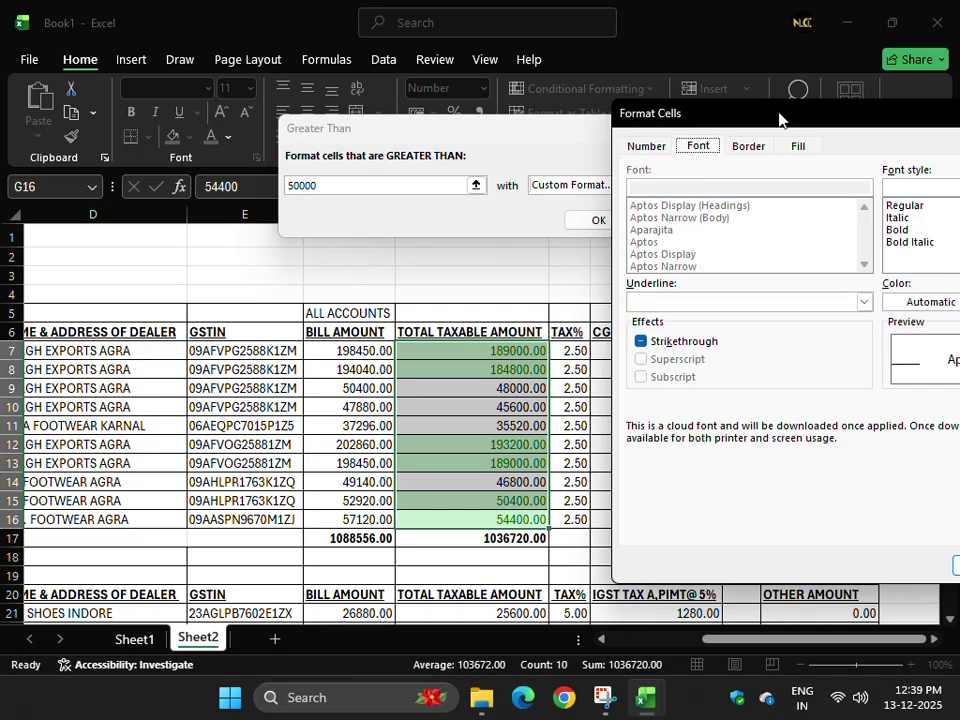
left_click_drag(779, 119, 732, 117)
left_click(866, 240)
left_click(858, 229)
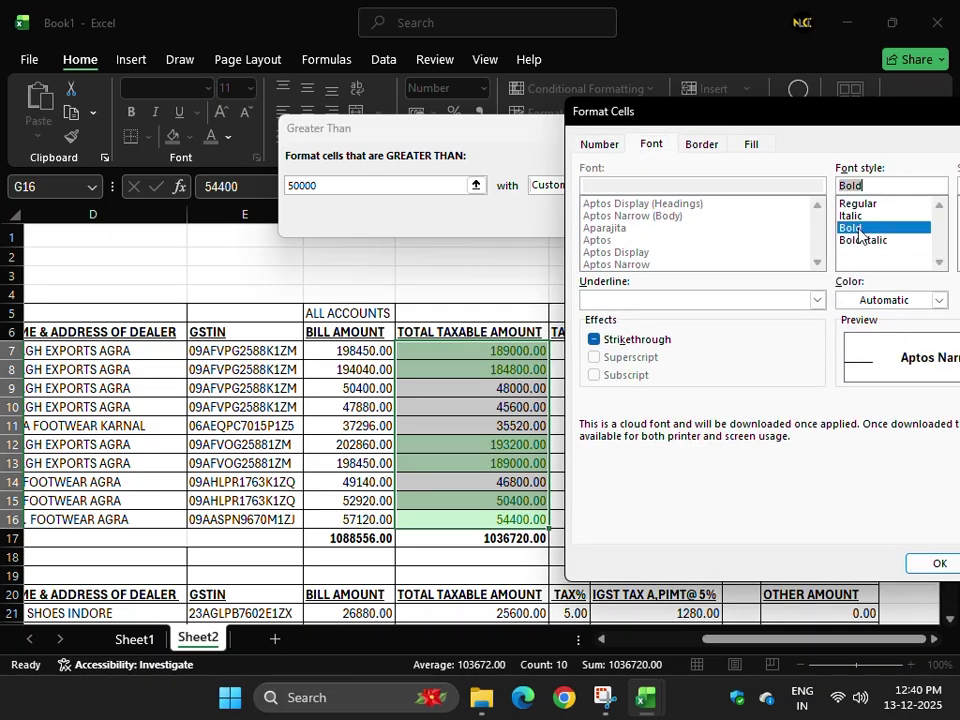
left_click(703, 146)
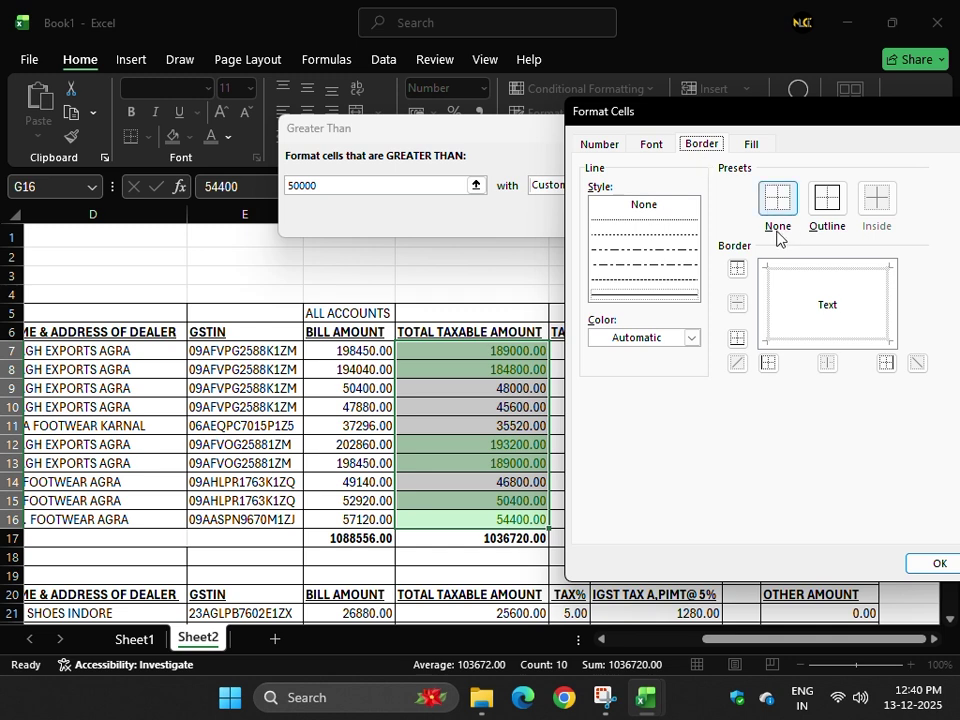
left_click(830, 205)
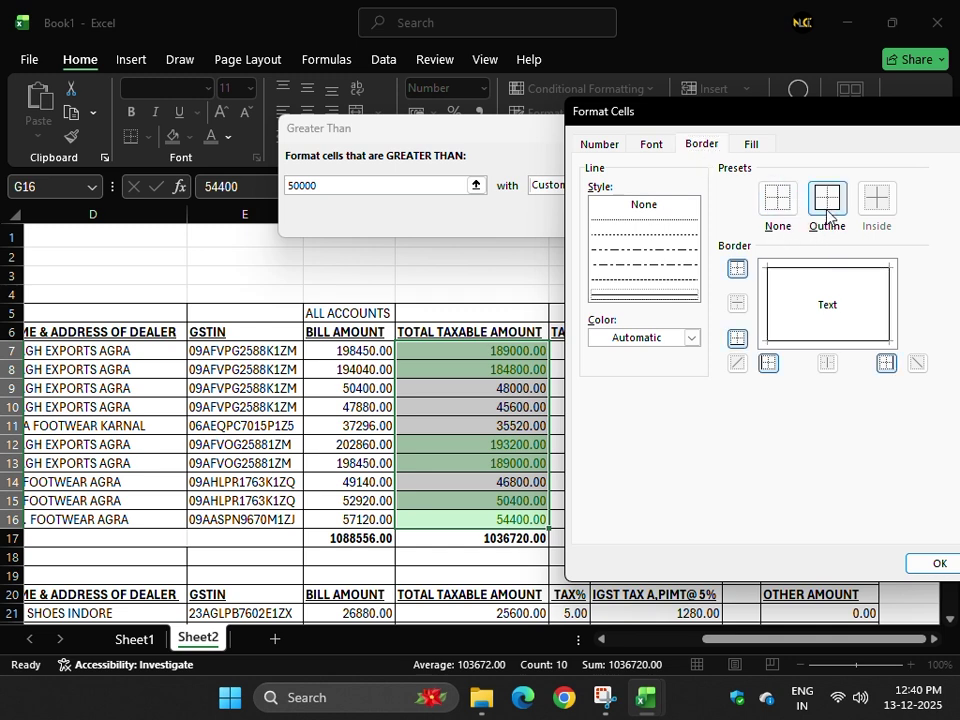
- Set the custom format's background fill to yellow and apply the custom format to the Greater Than rule
left_click(690, 338)
left_click(690, 337)
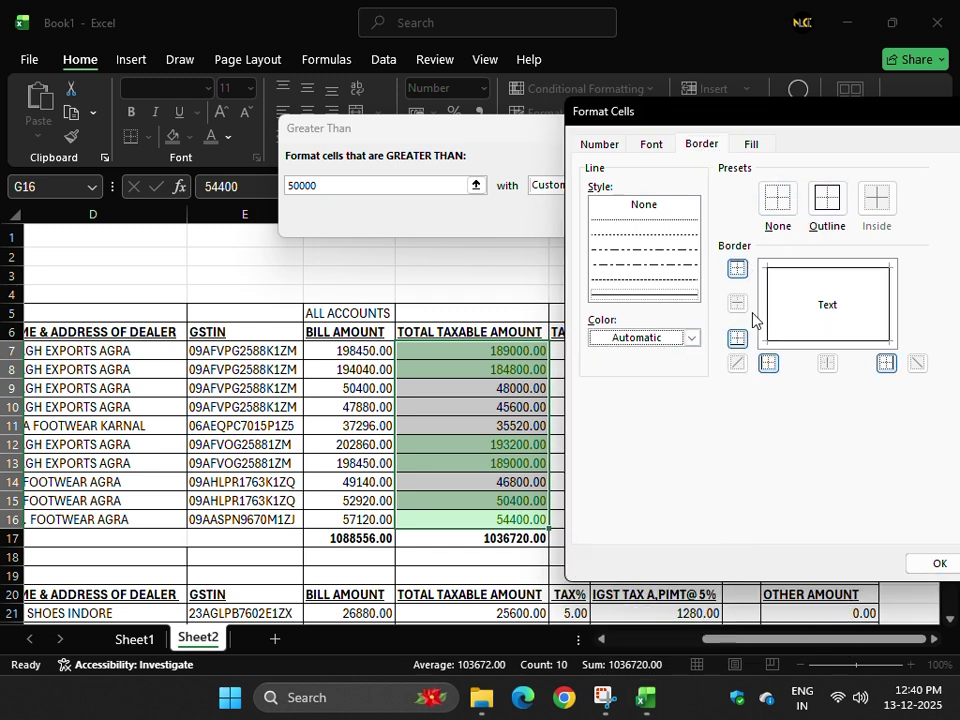
left_click(756, 150)
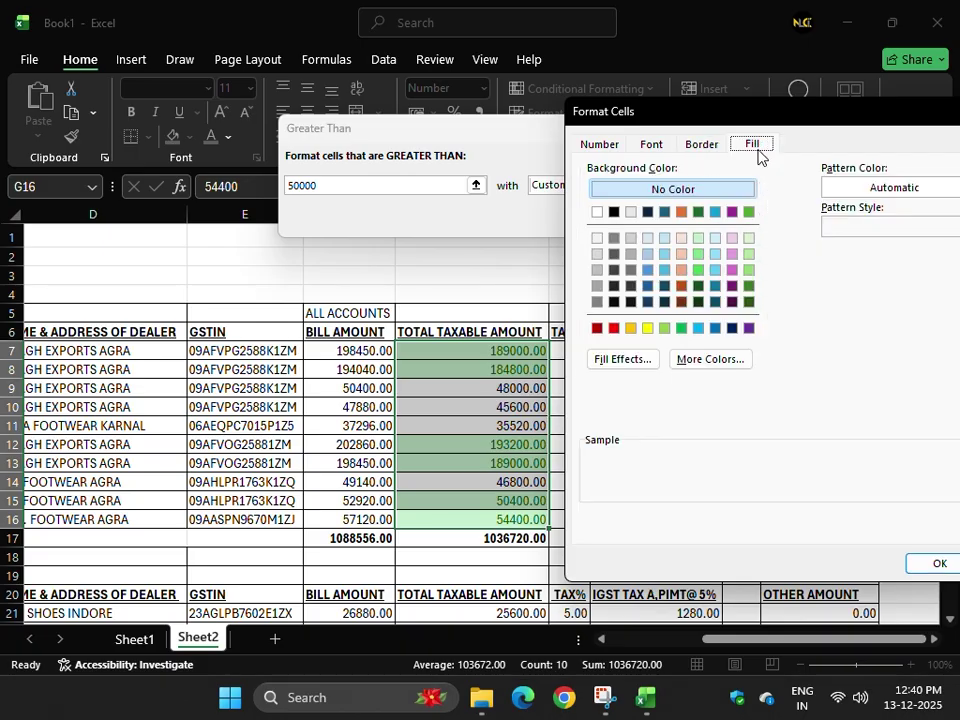
left_click(647, 328)
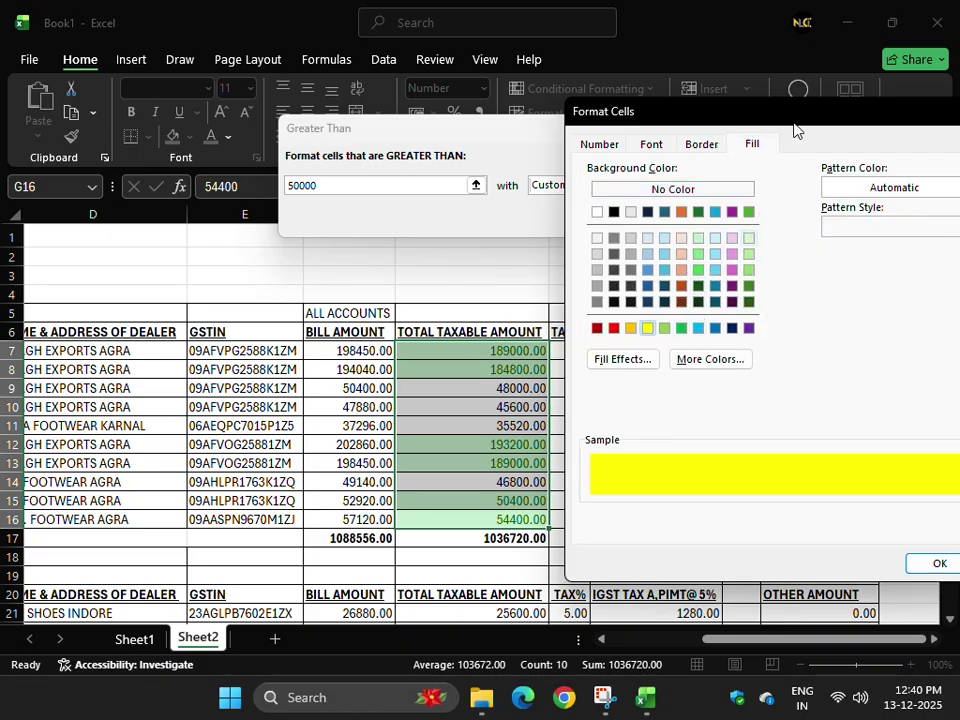
left_click_drag(795, 130, 702, 103)
left_click(806, 160)
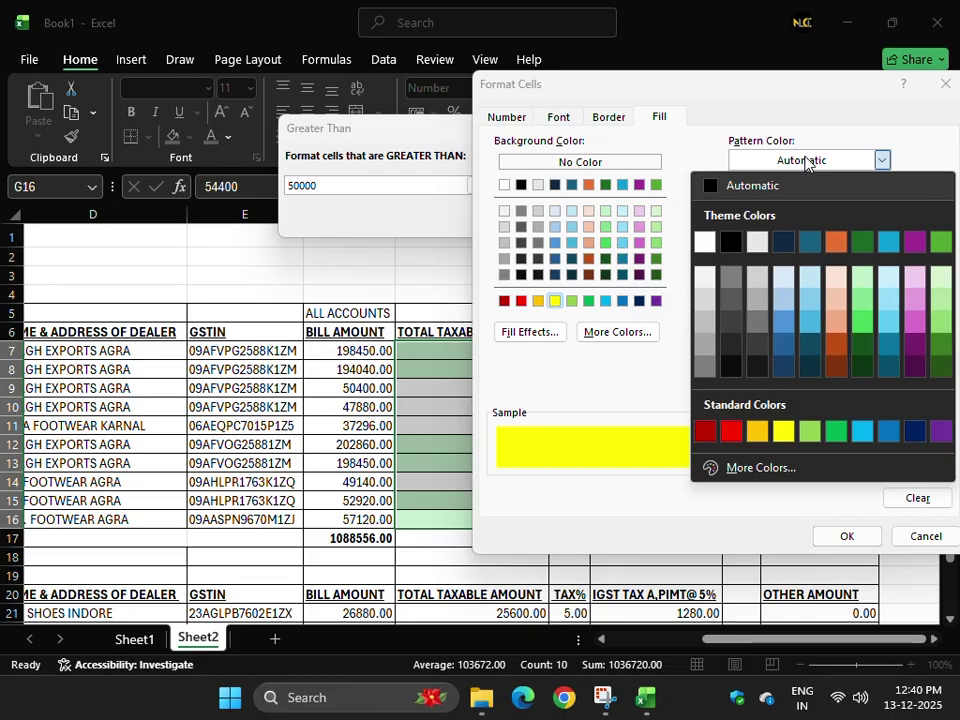
left_click(806, 162)
left_click(872, 539)
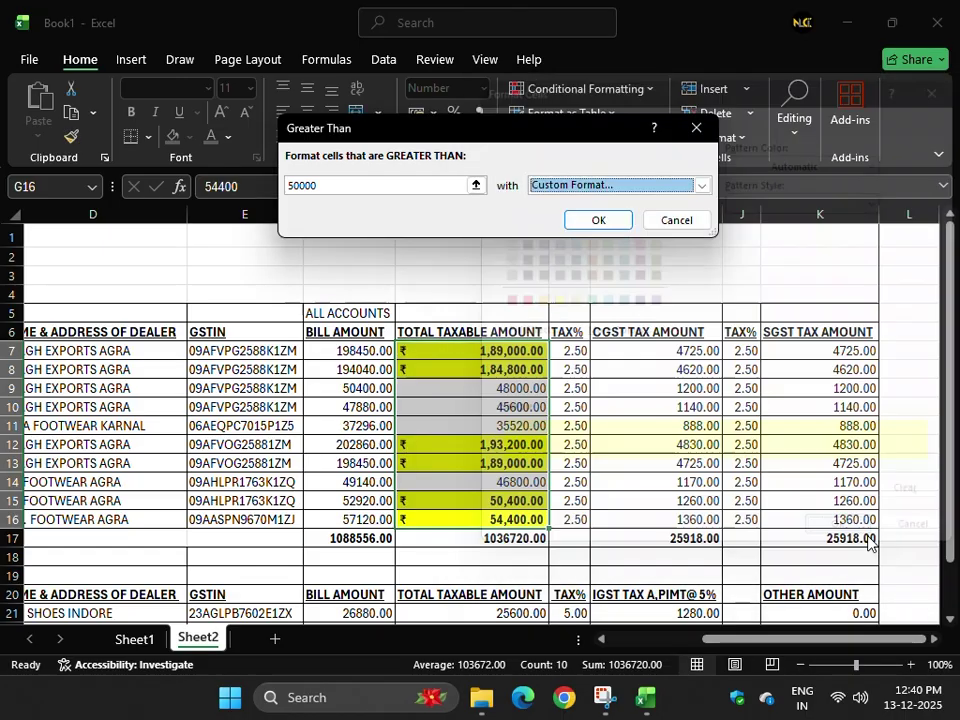
left_click(610, 186)
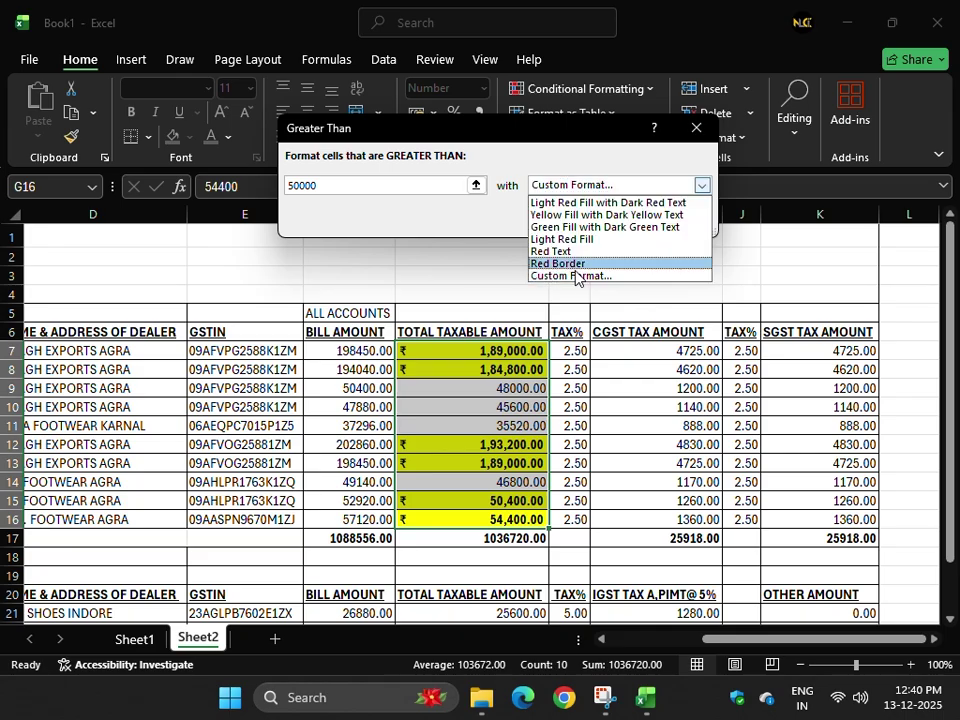
left_click(575, 276)
left_click(929, 83)
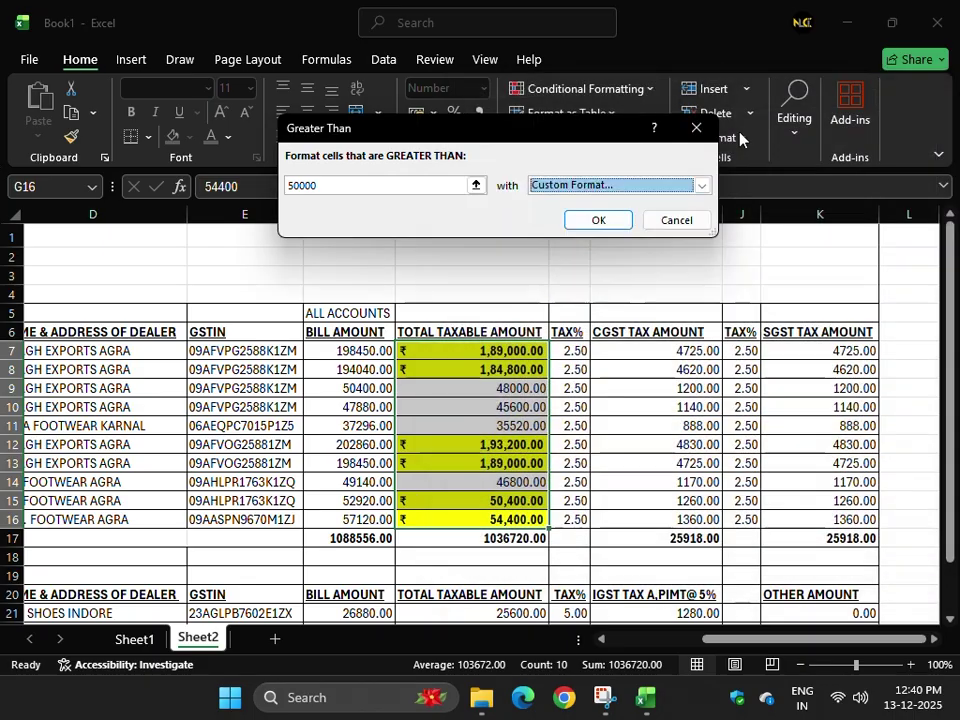
left_click(316, 184)
left_click(617, 188)
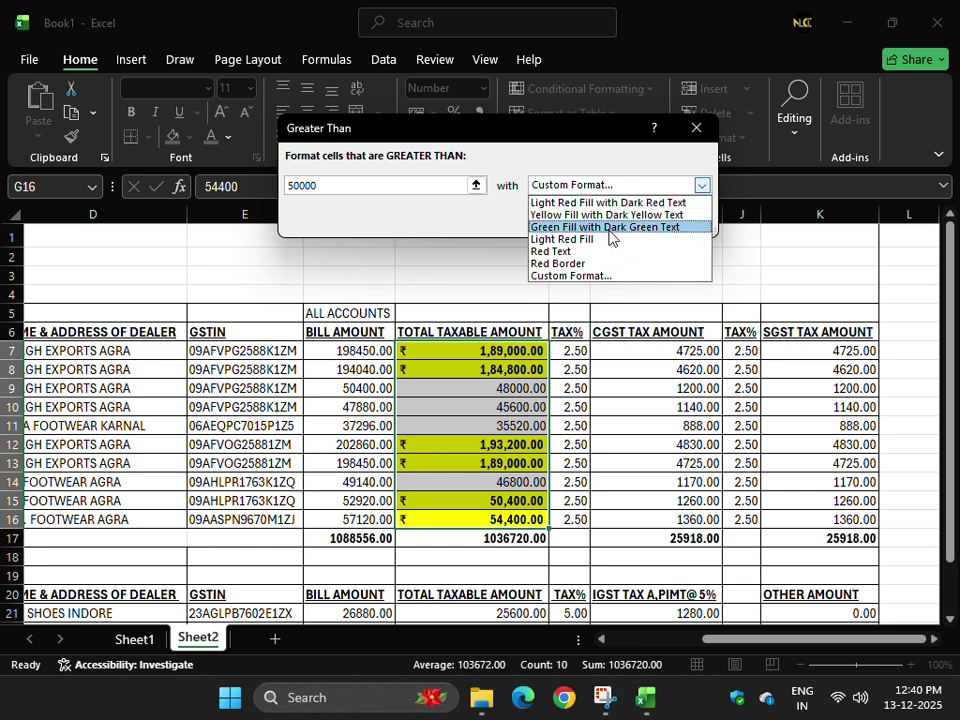
left_click(586, 276)
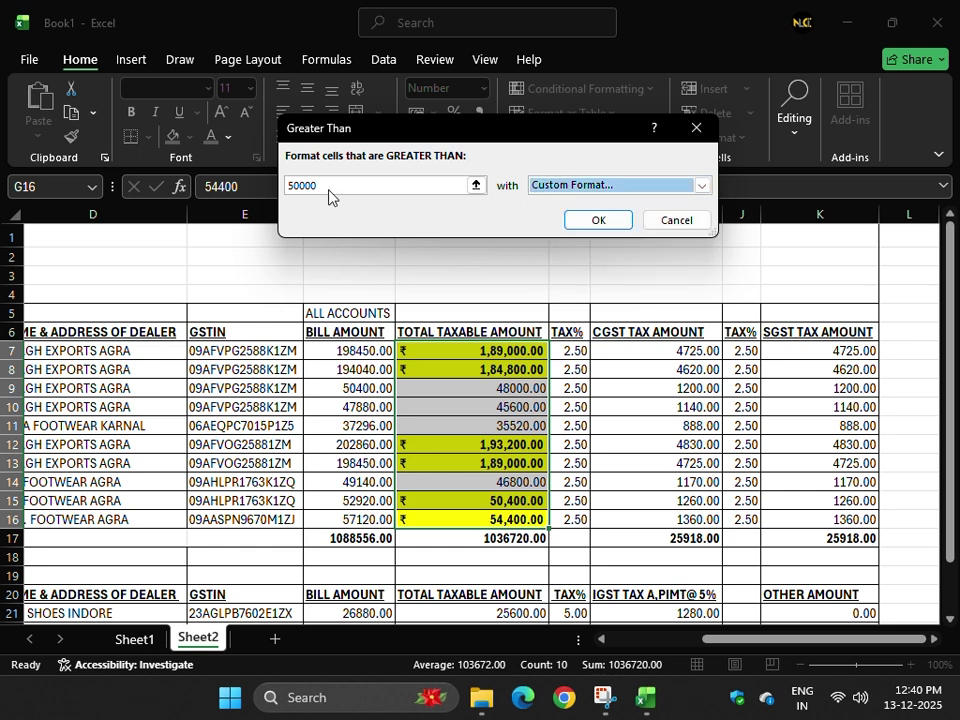
left_click(926, 88)
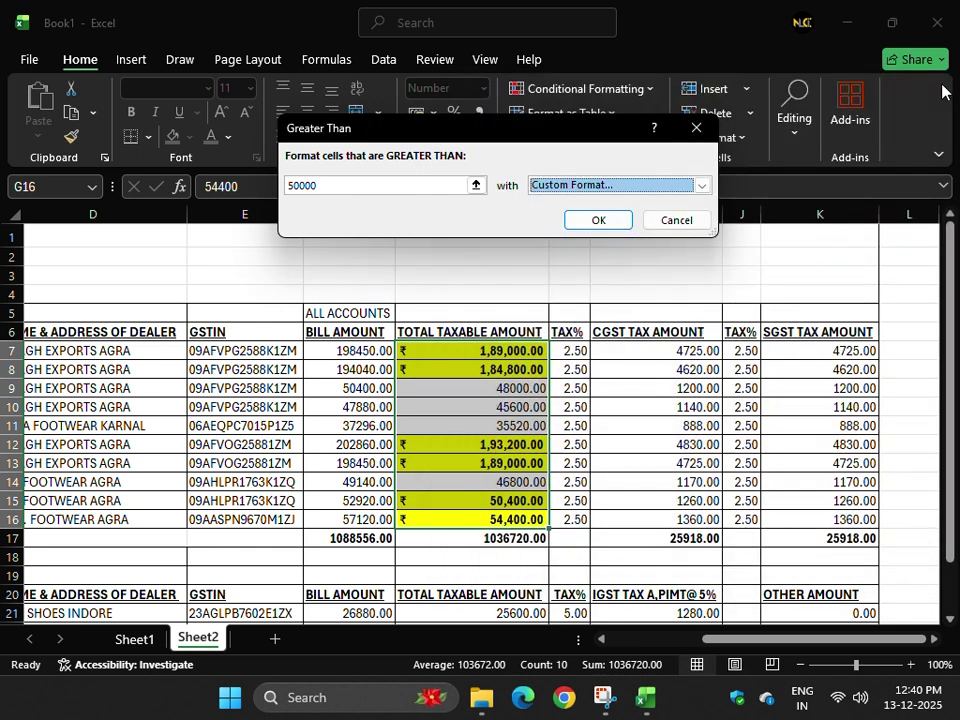
- Preview the Greater Than rule with a threshold of 100000 and discard the rule
left_click_drag(349, 186, 257, 178)
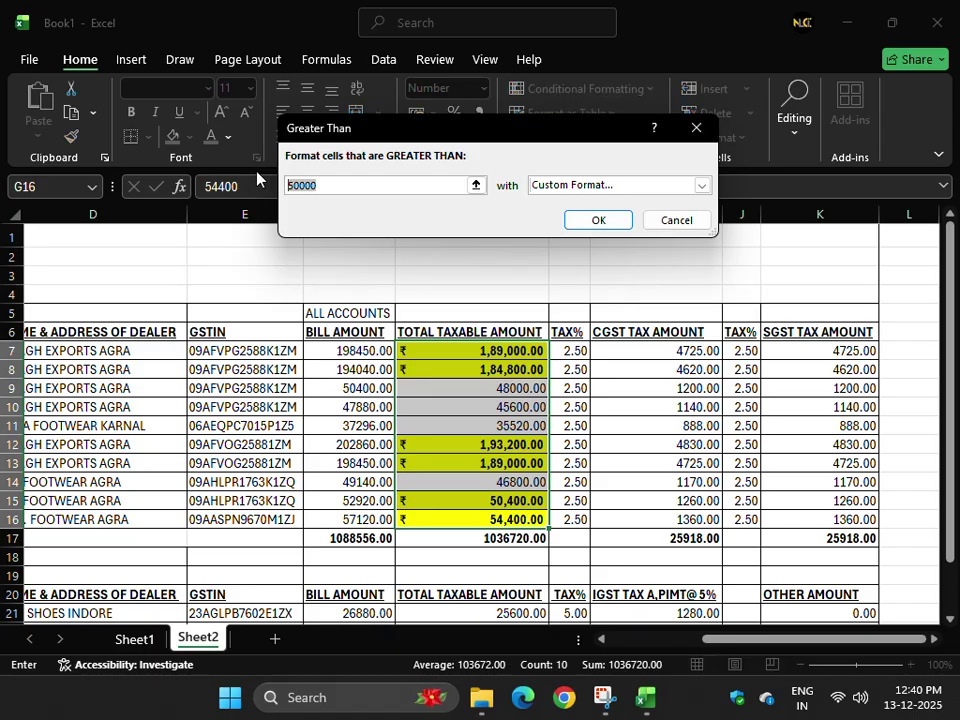
type("100000")
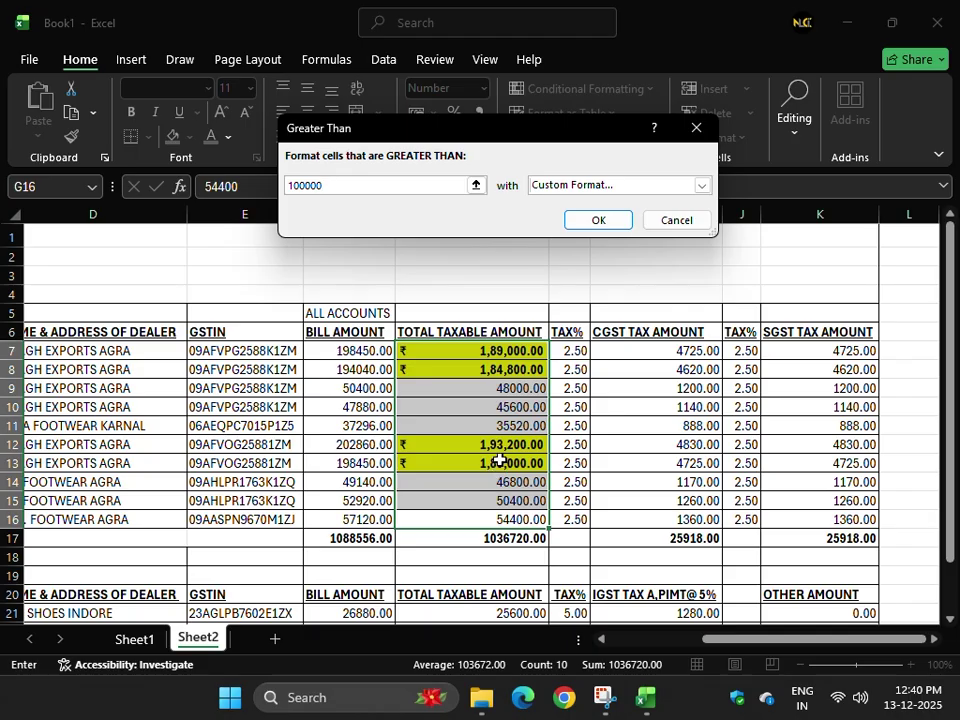
left_click(666, 224)
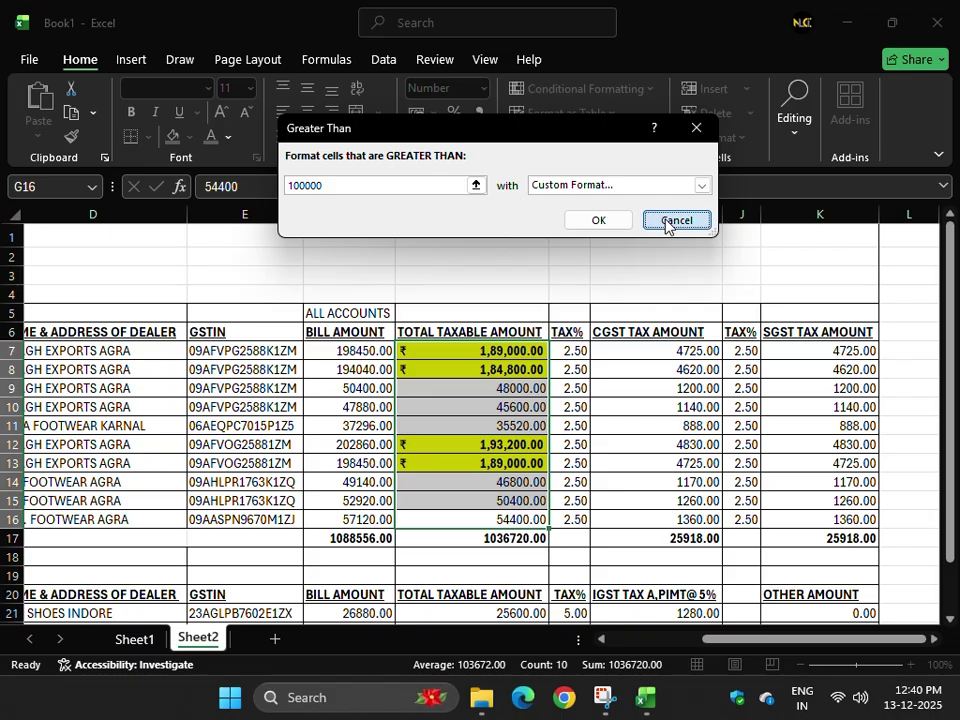
- Preview a Less Than highlight rule with a threshold of 50000 on the selected taxable amounts and discard it
left_click(578, 88)
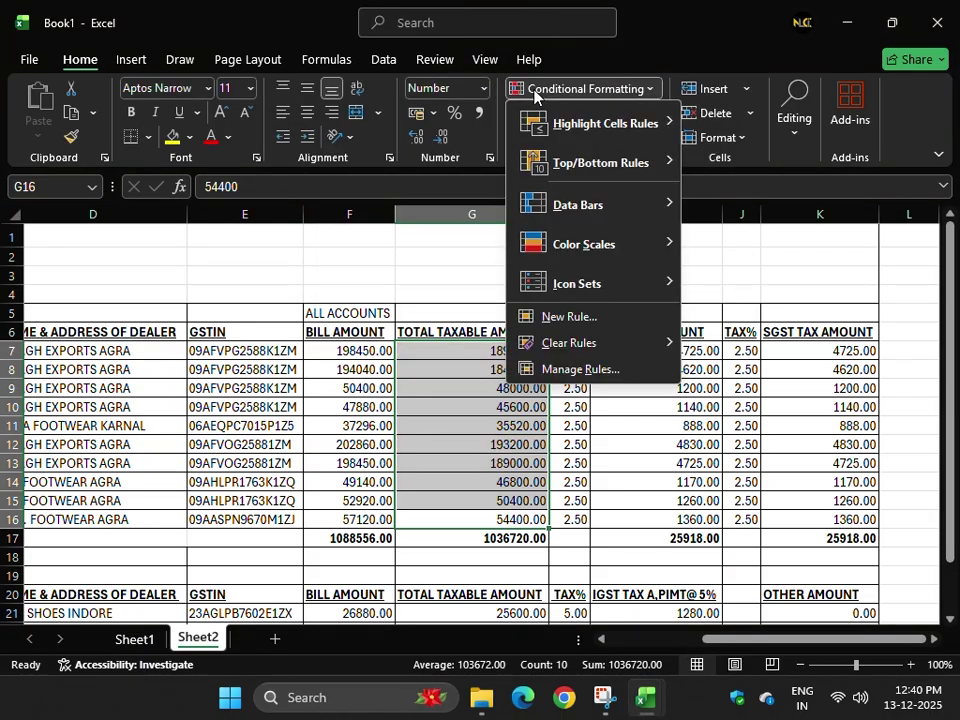
mouse_move(626, 143)
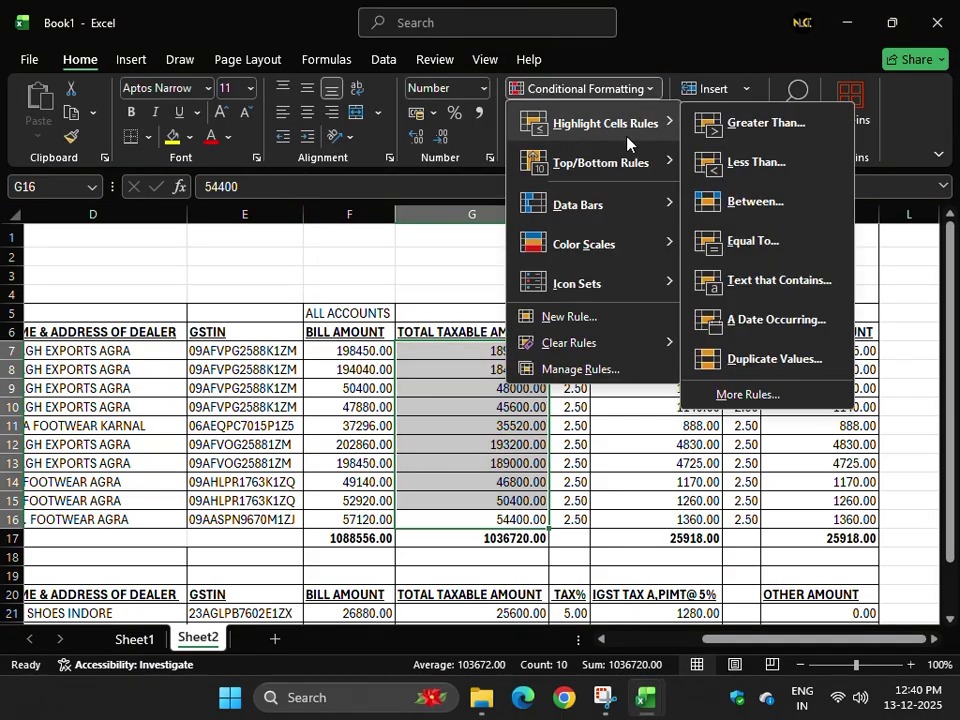
left_click(753, 162)
left_click_drag(350, 187, 282, 186)
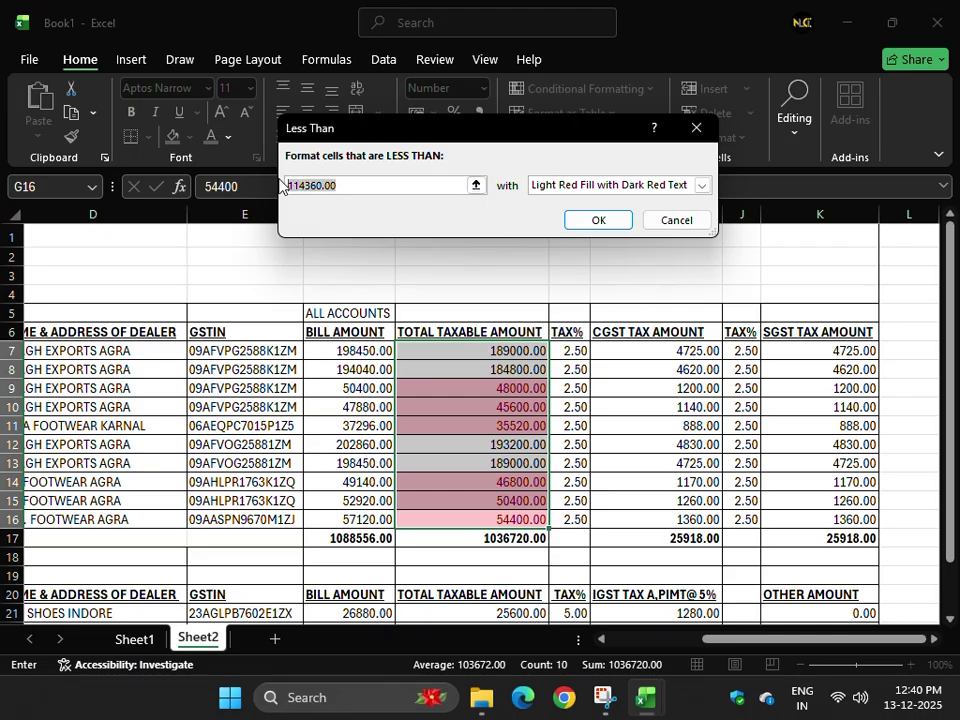
type("50000")
key("Tab")
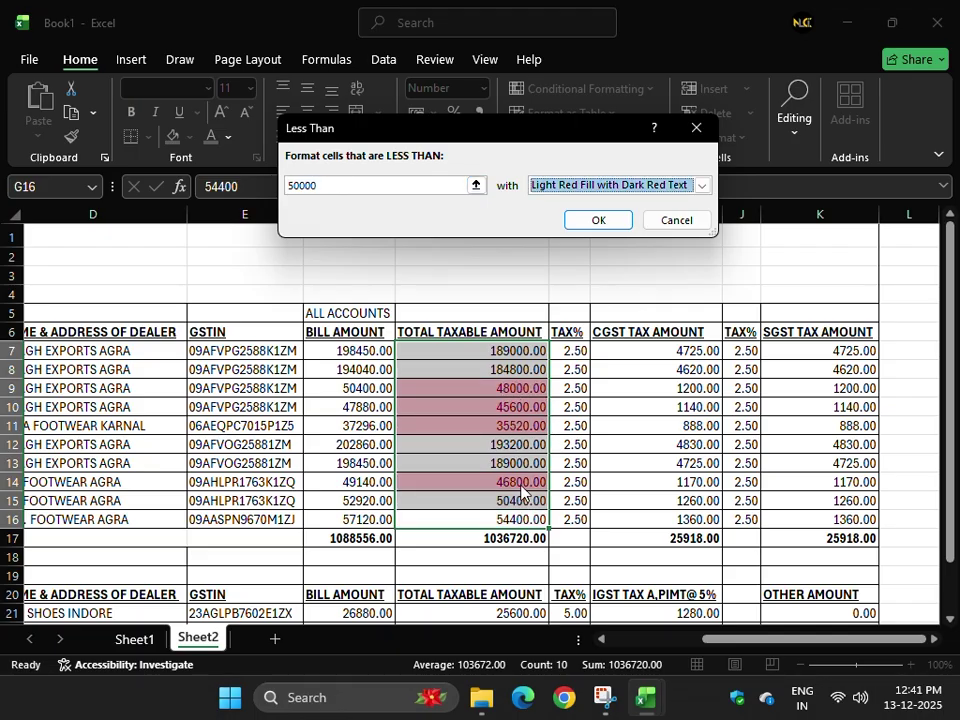
left_click_drag(411, 184, 268, 183)
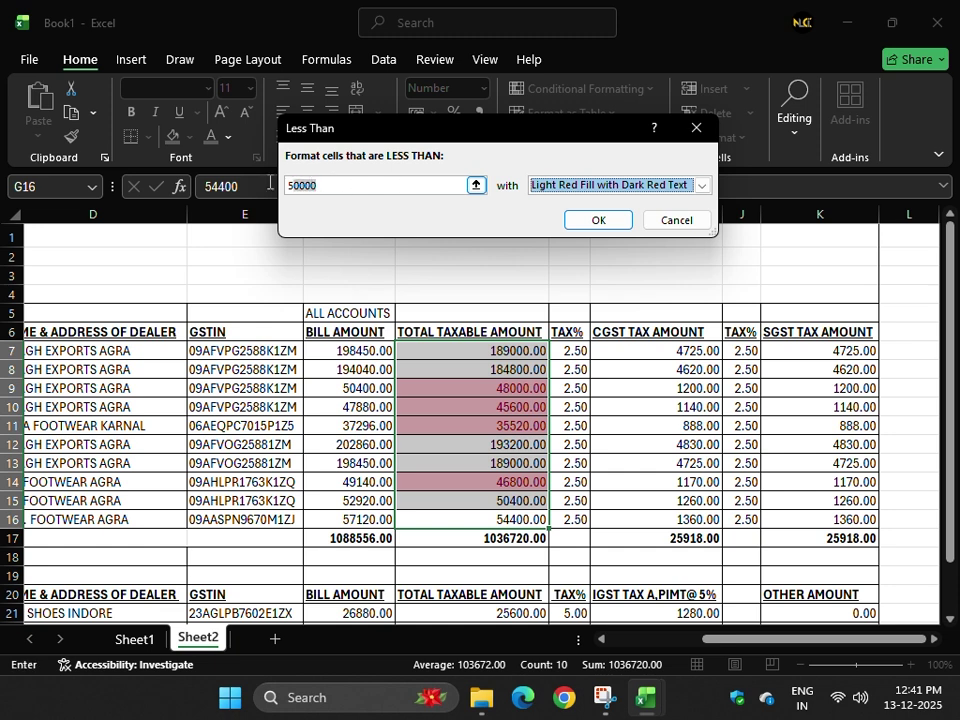
left_click(696, 228)
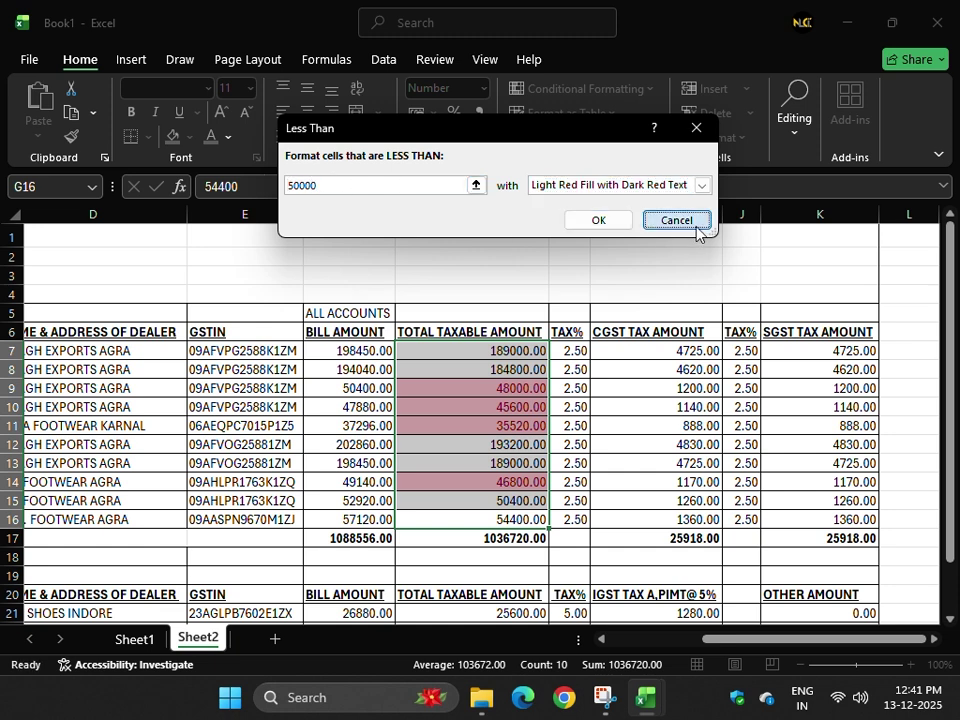
left_click(678, 220)
left_click(583, 88)
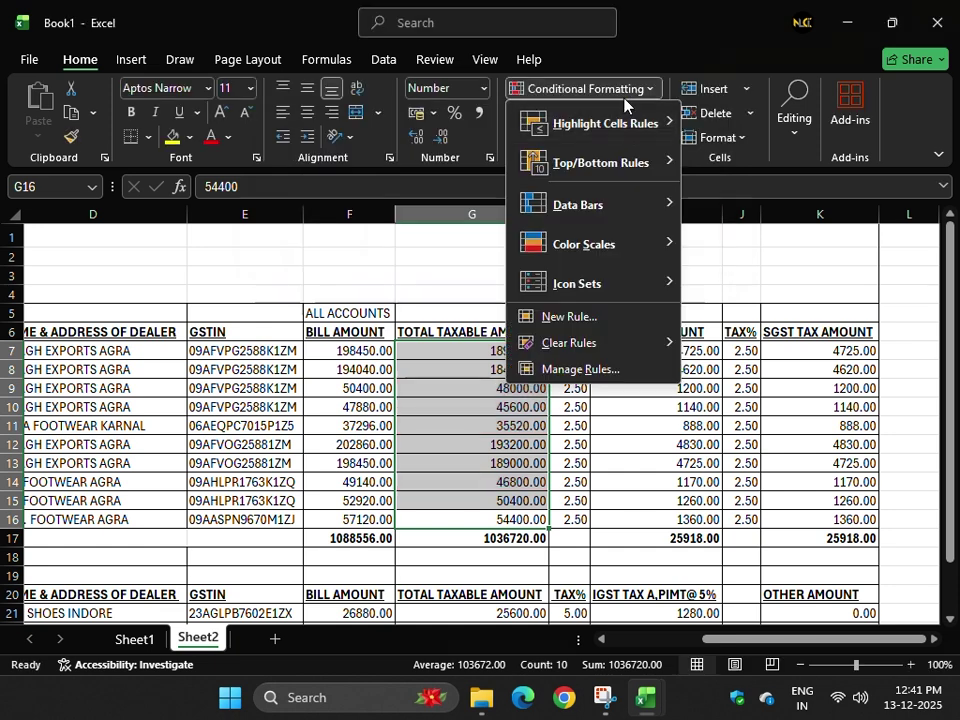
mouse_move(640, 123)
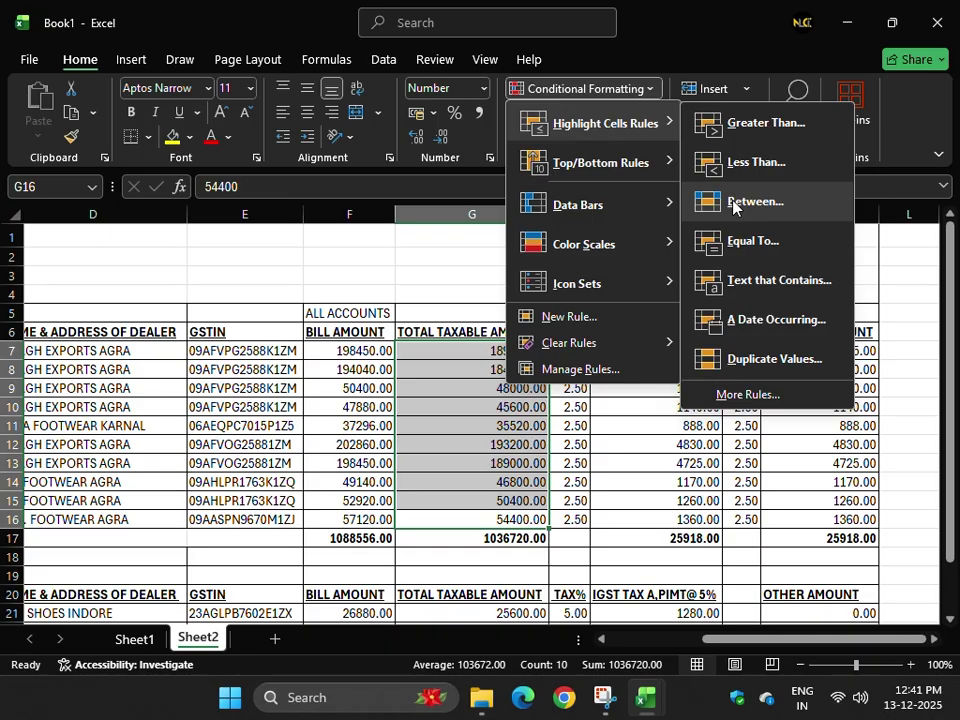
left_click(456, 358)
left_click_drag(456, 352, 474, 521)
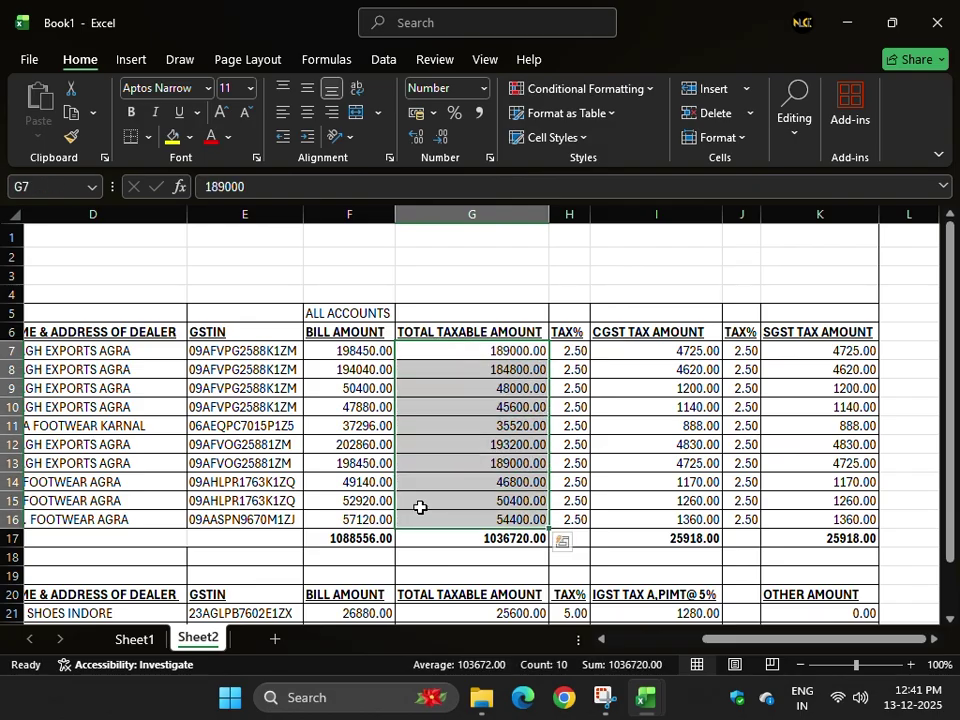
left_click_drag(70, 333, 657, 521)
left_click_drag(786, 638, 680, 640)
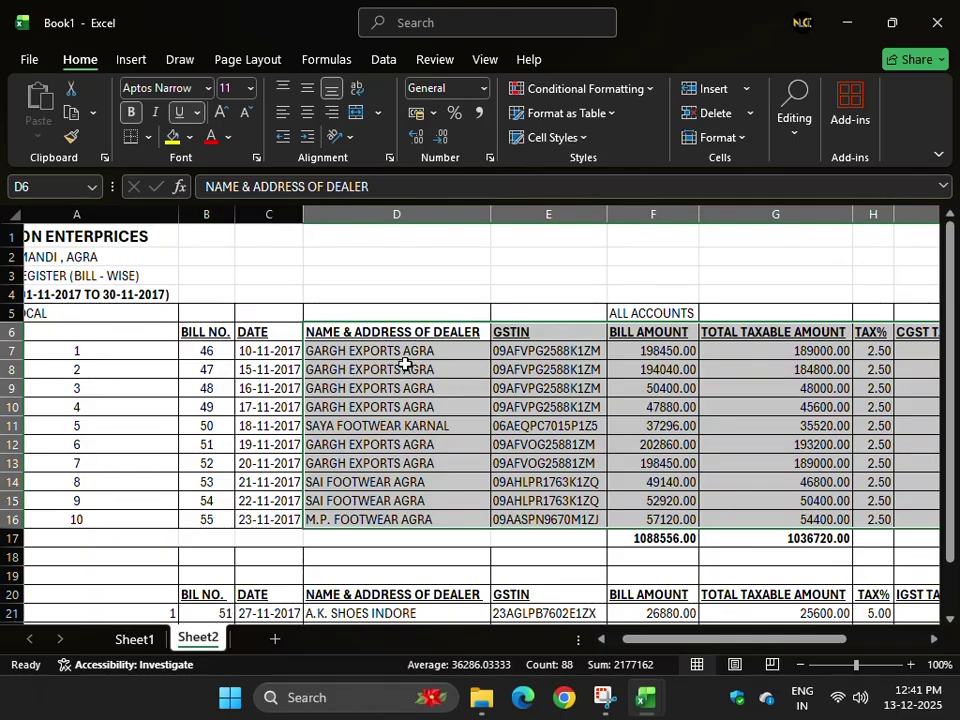
left_click(596, 93)
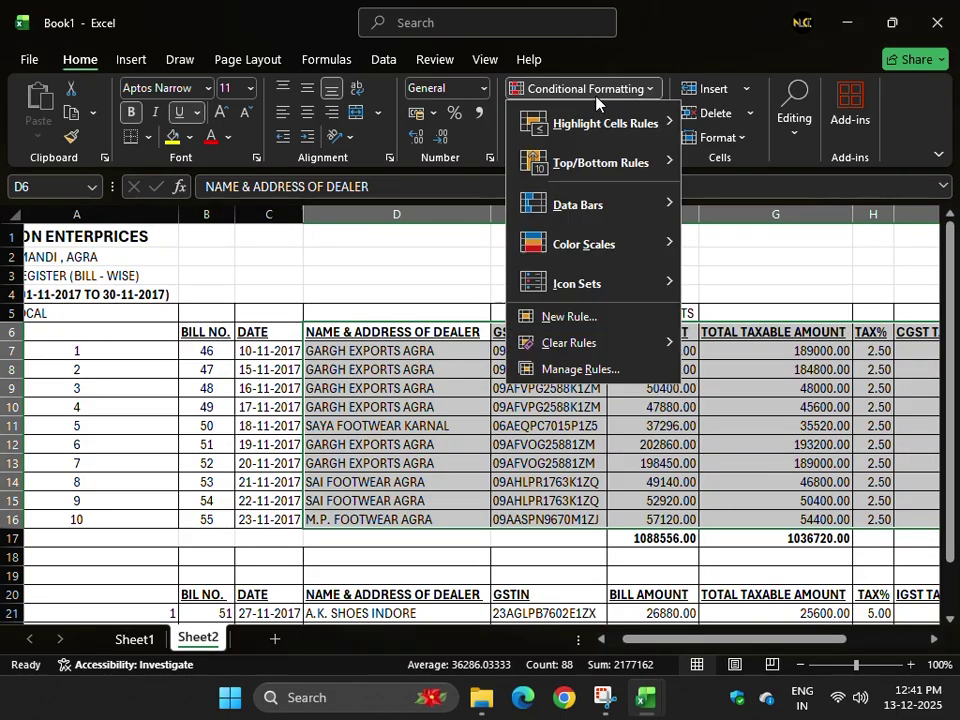
mouse_move(560, 123)
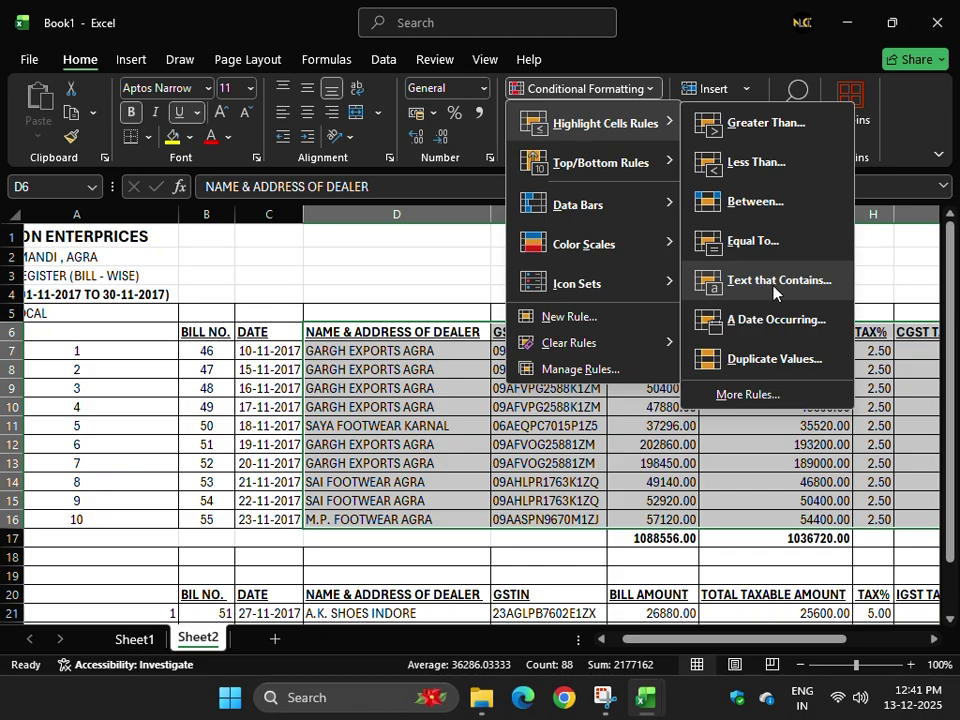
left_click(414, 407)
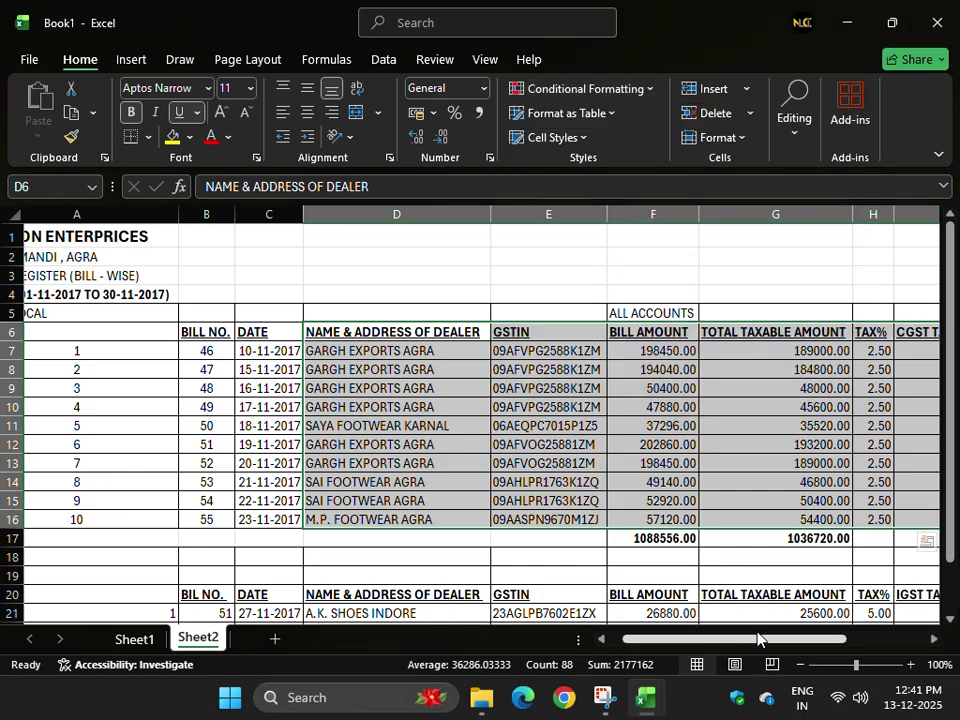
left_click_drag(757, 638, 846, 645)
left_click(567, 90)
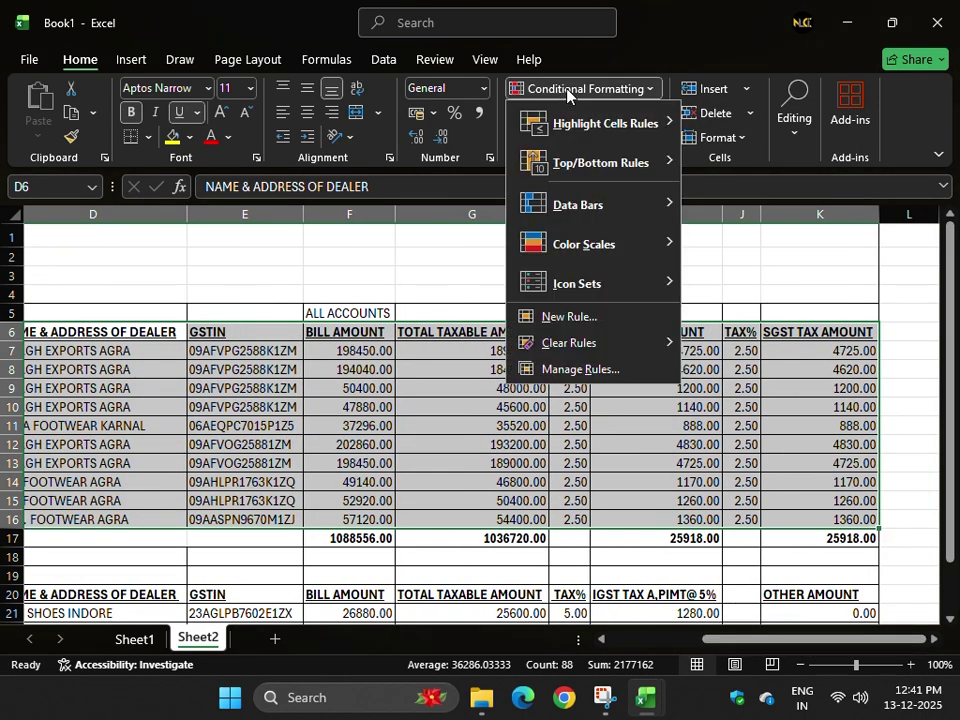
mouse_move(575, 128)
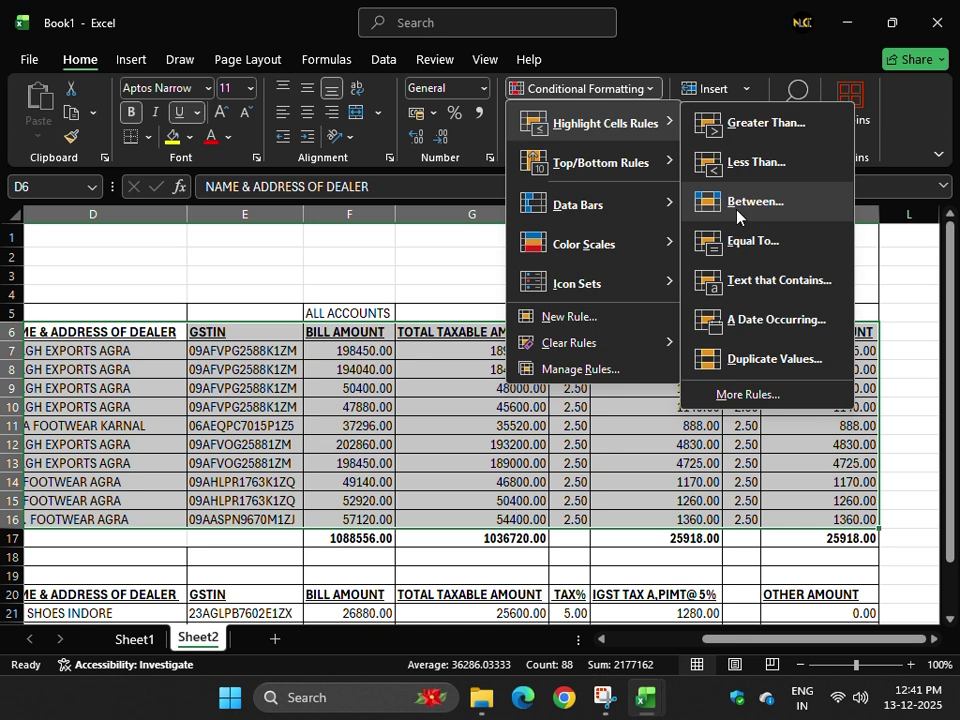
- Open a Between highlight rule for the total taxable amounts in G7:G16 and cancel it
left_click_drag(465, 352, 493, 519)
left_click(583, 90)
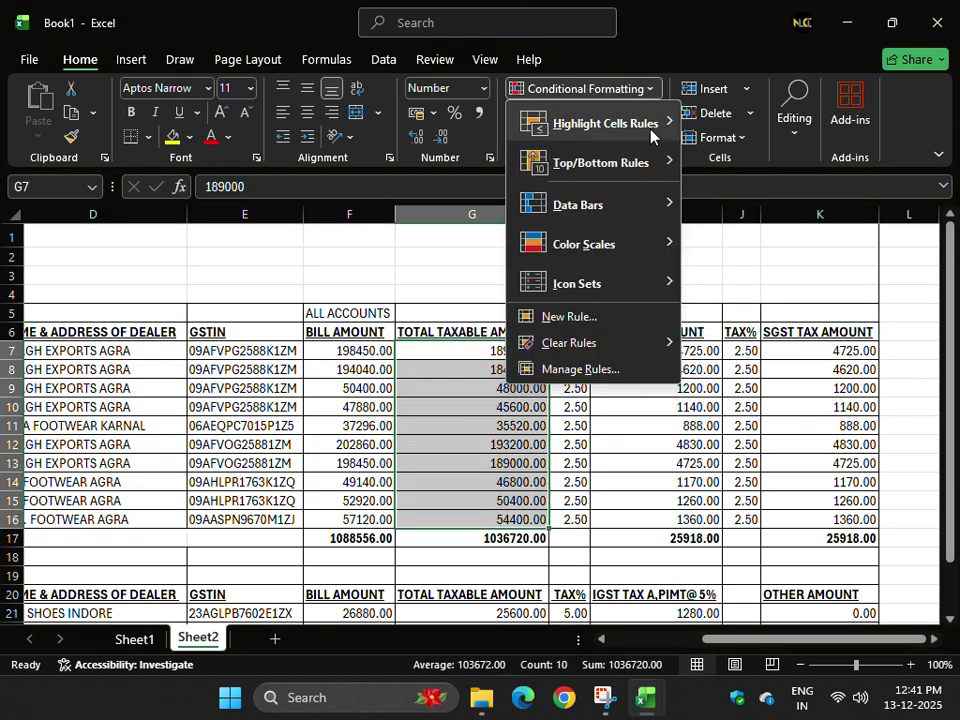
left_click(750, 201)
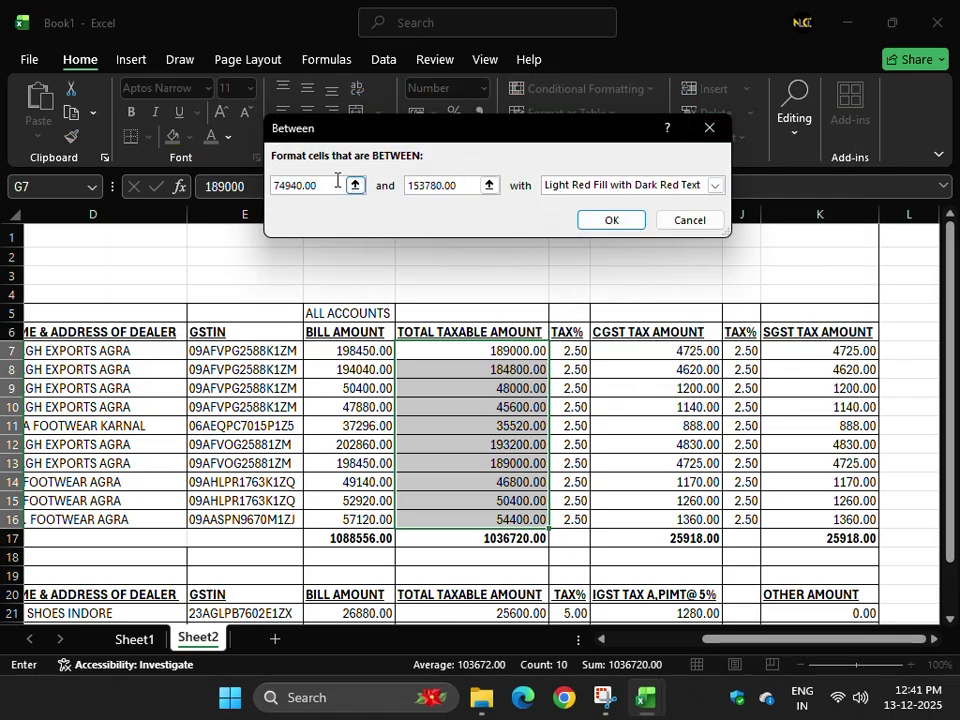
left_click_drag(465, 183, 333, 174)
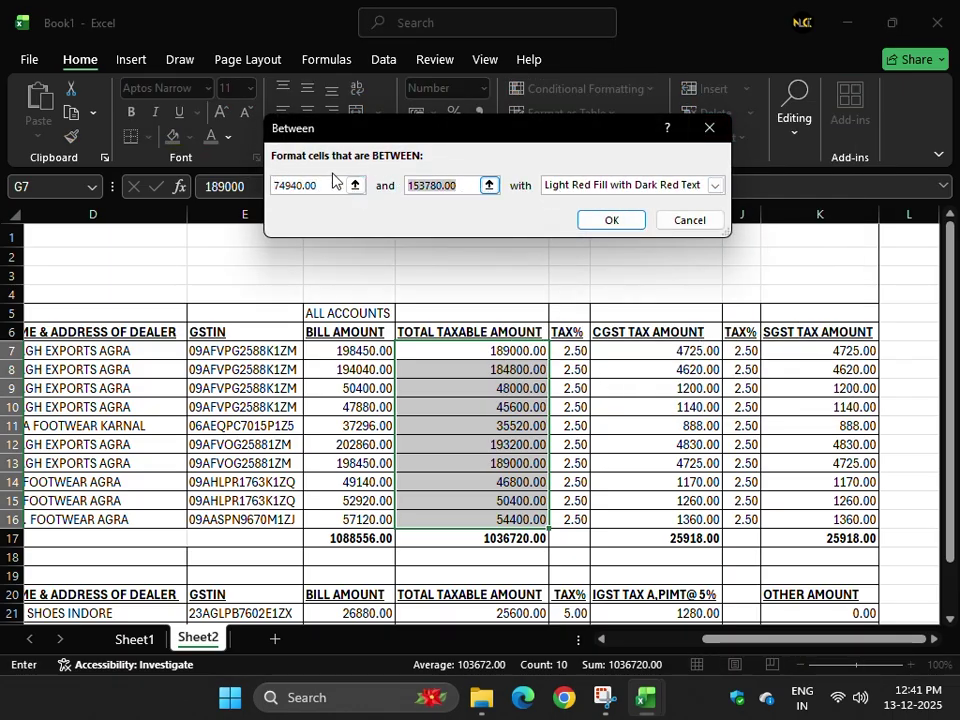
left_click(705, 222)
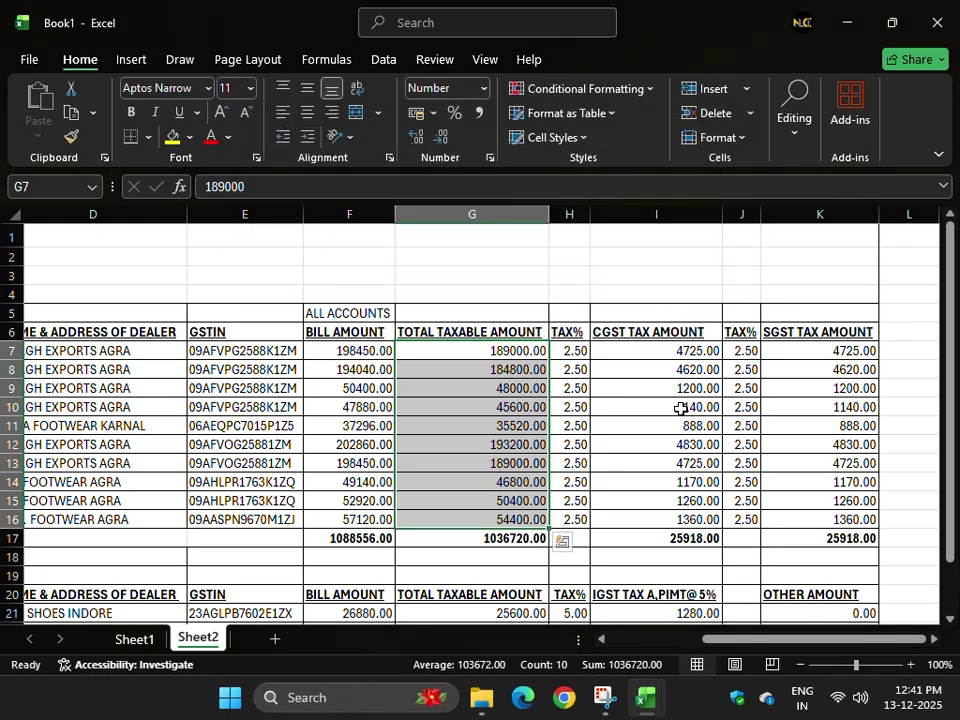
- Preview an Equal To highlight rule with the value 35520 on the selected taxable amounts and discard it
left_click(570, 89)
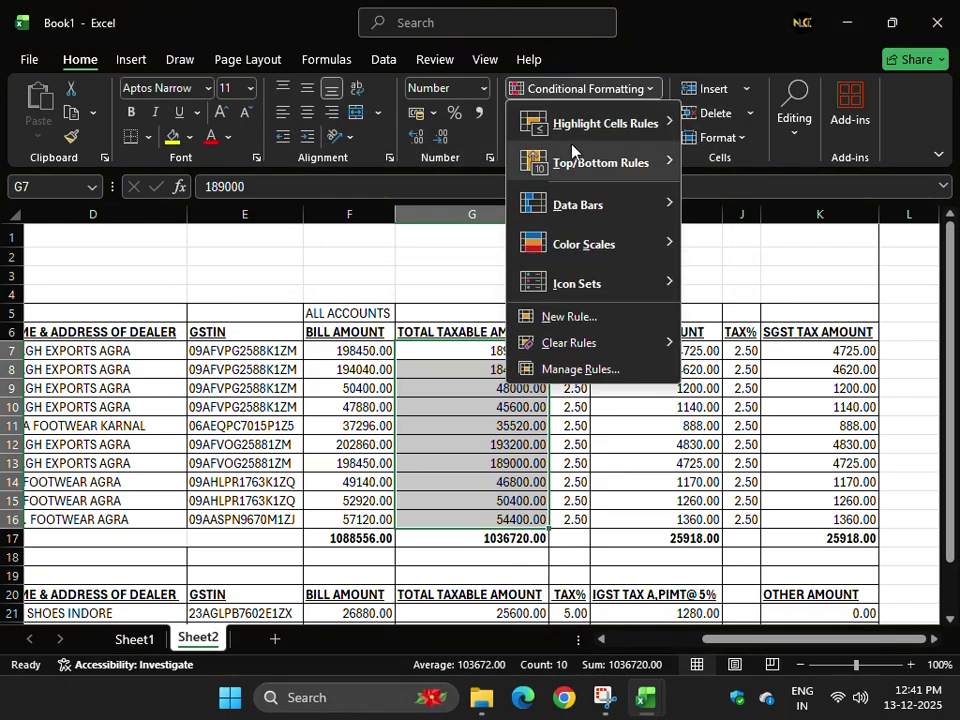
mouse_move(595, 124)
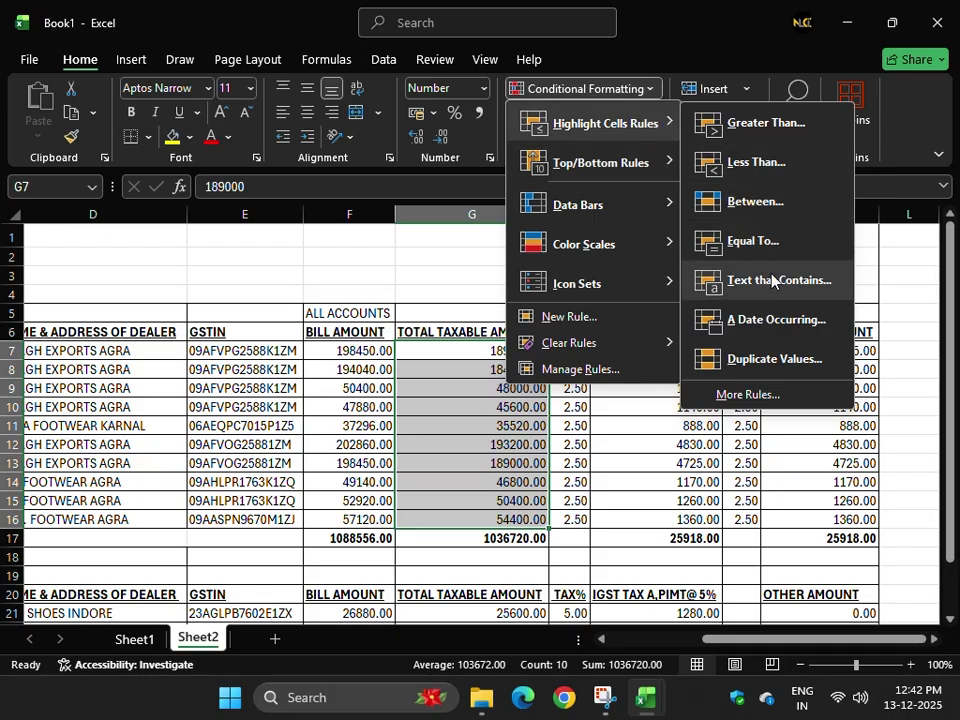
left_click(740, 241)
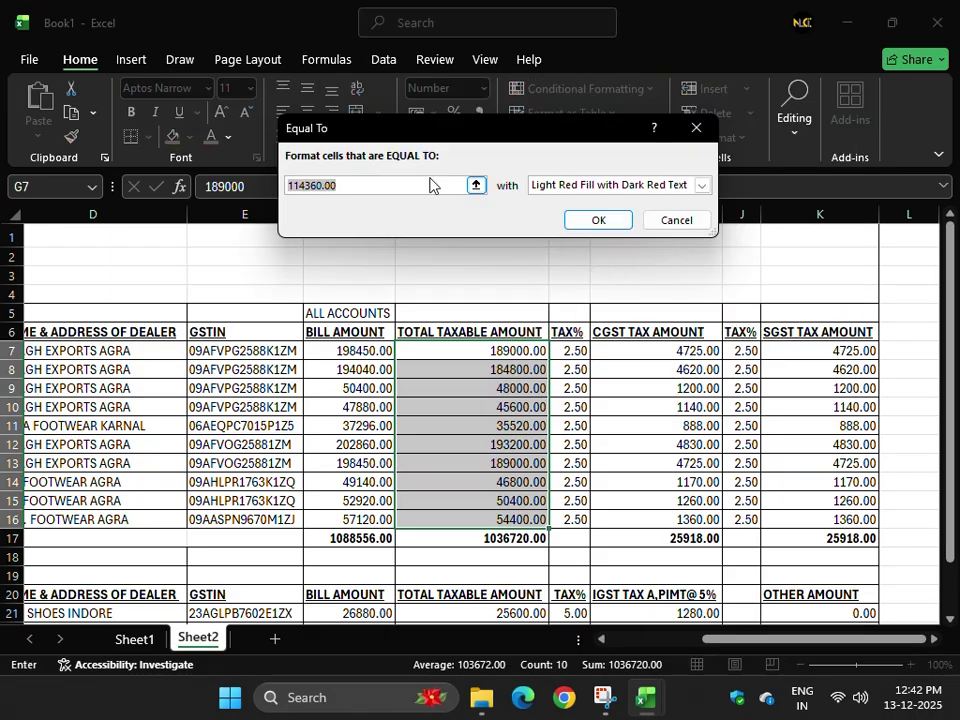
type("35520")
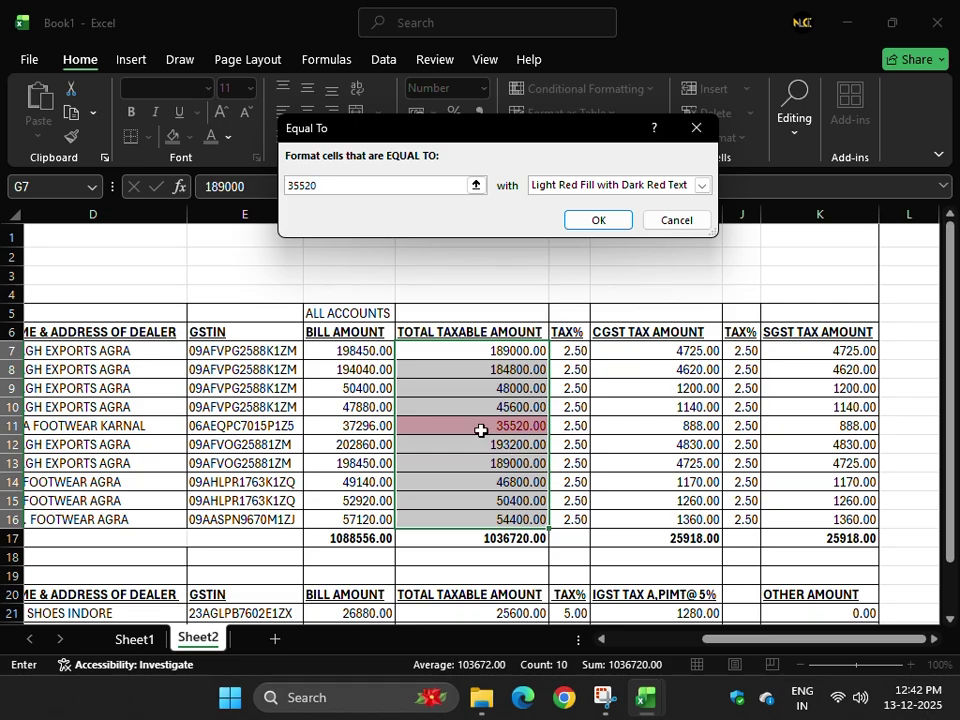
left_click(672, 221)
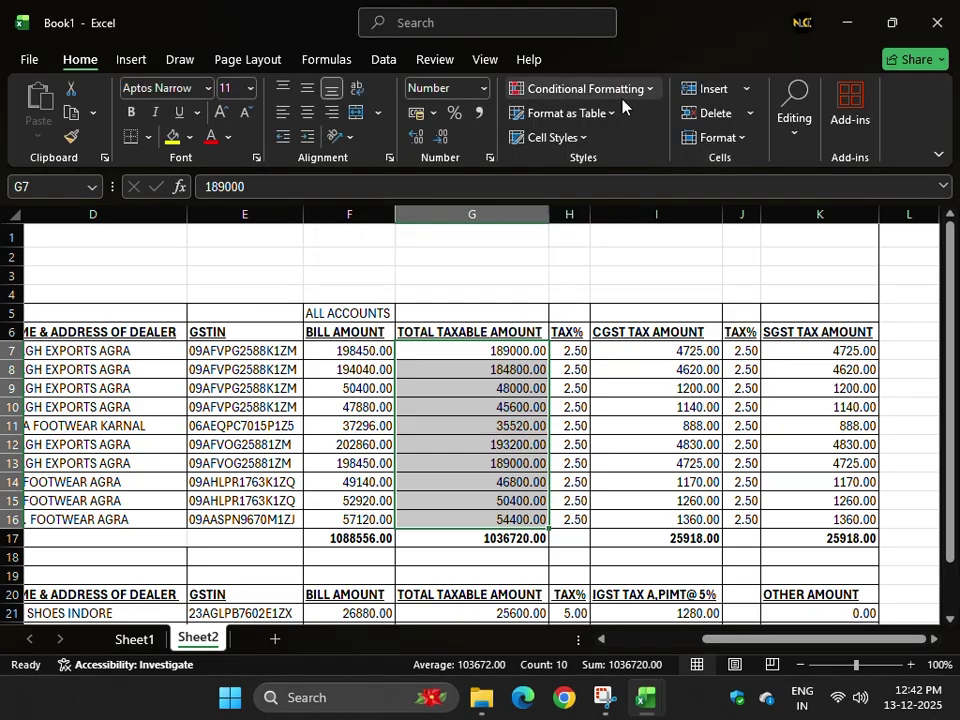
- Preview a Text That Contains highlight rule for "garg" on the dealer names in D7:D16
left_click(618, 96)
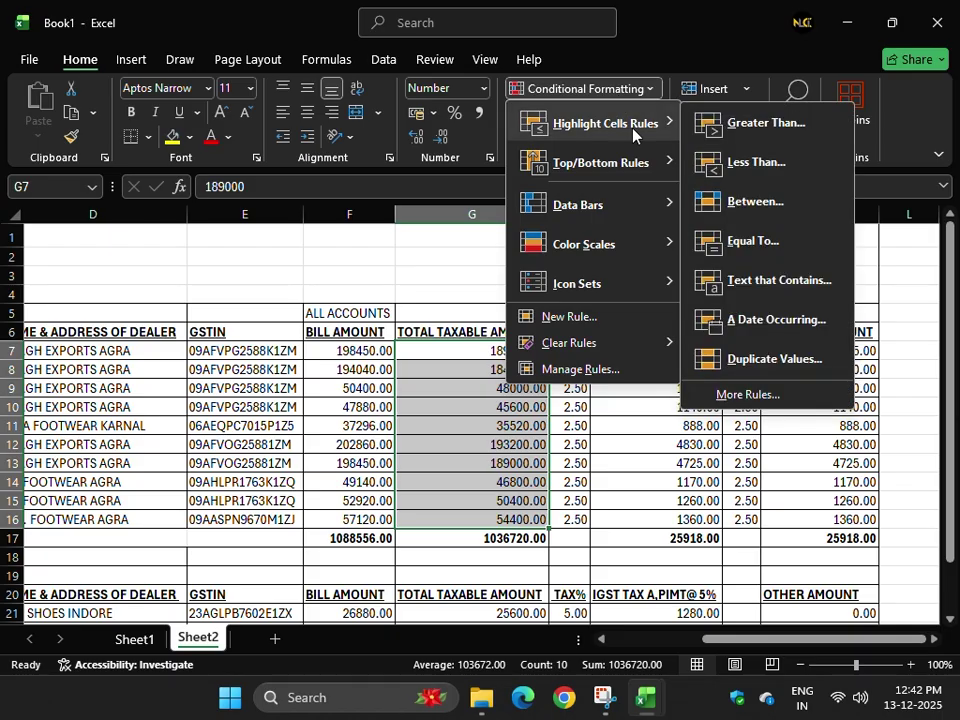
left_click(58, 432)
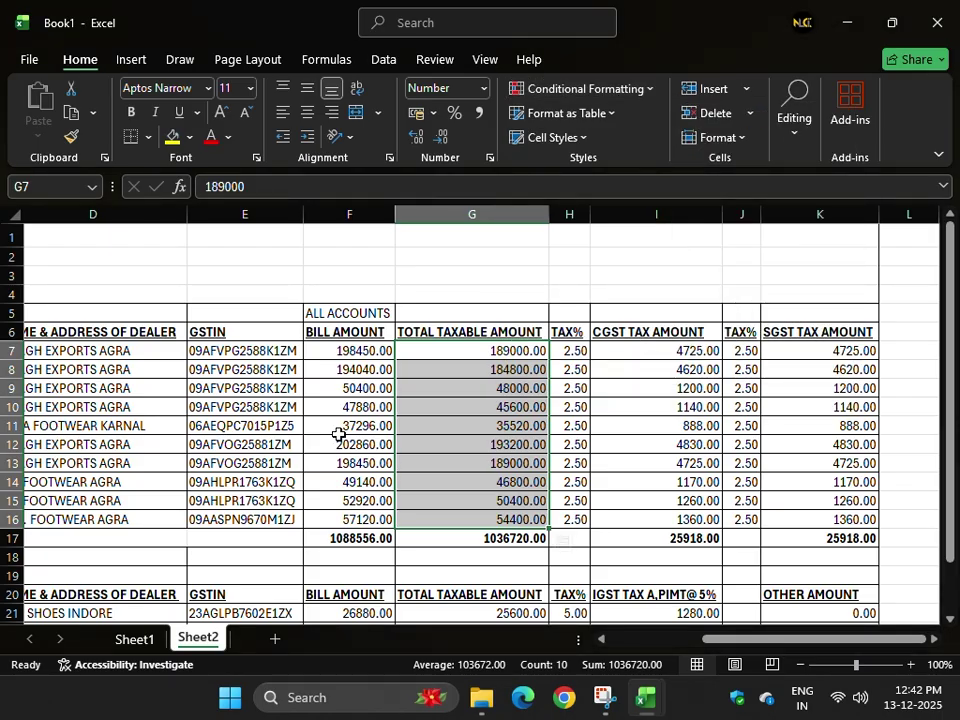
left_click_drag(752, 640, 674, 643)
left_click(391, 352)
left_click_drag(391, 352, 451, 513)
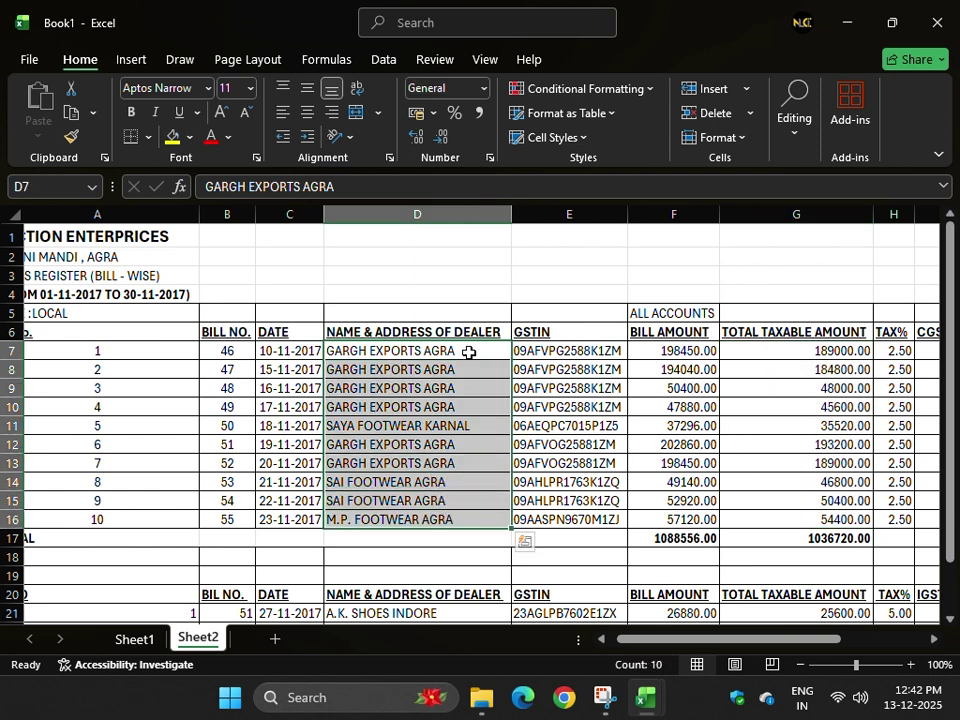
left_click(550, 90)
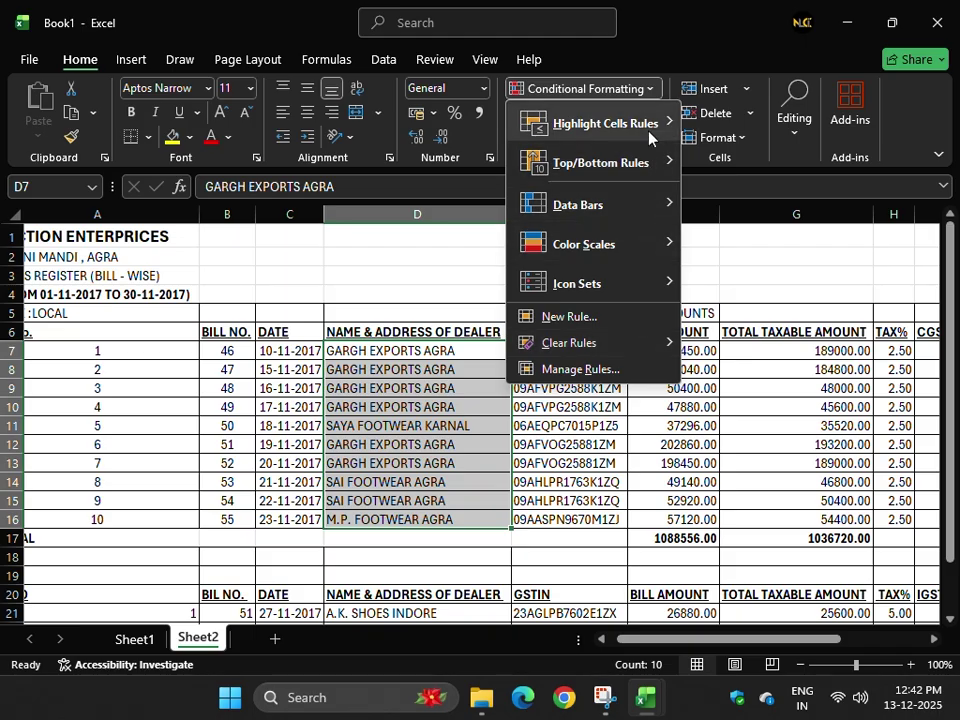
mouse_move(645, 123)
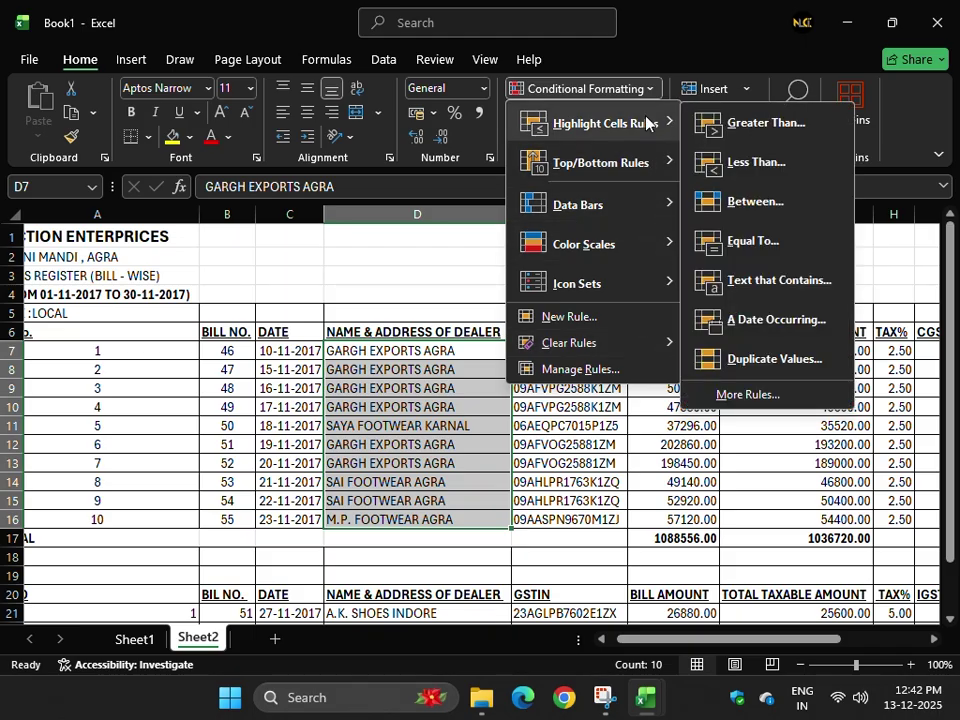
left_click(761, 284)
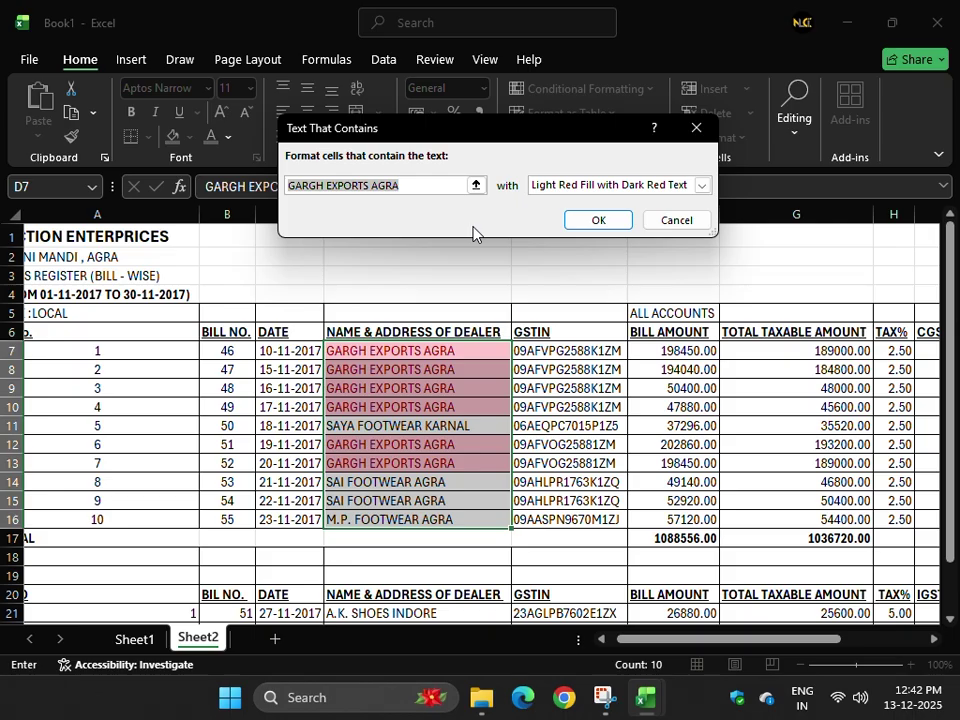
type("garg")
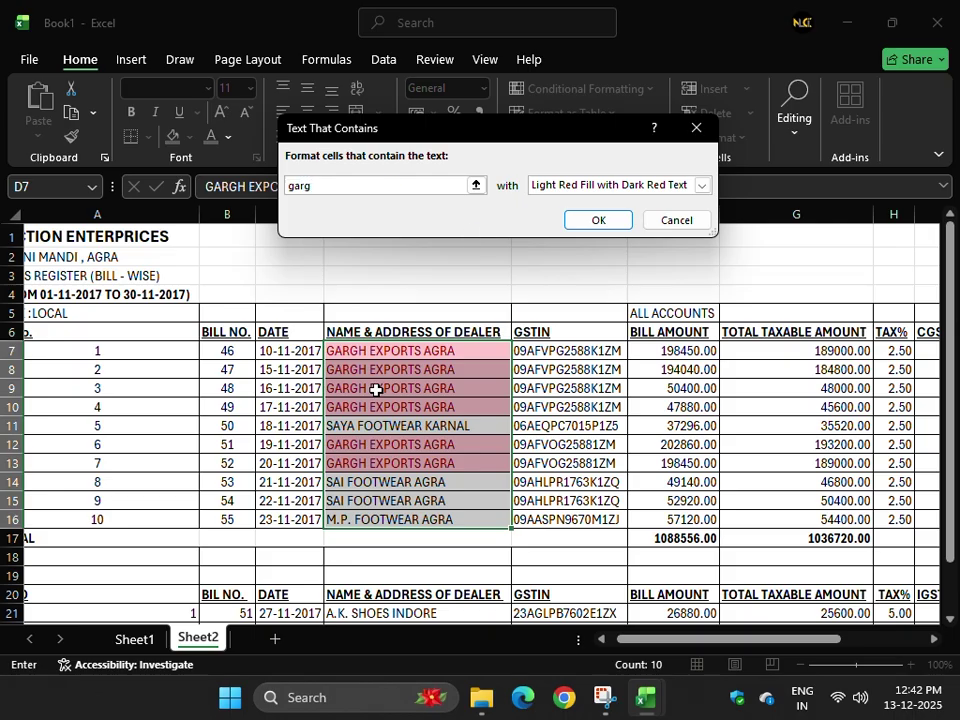
- Change the Text That Contains rule's search text to "saya" to preview it, and discard the rule
key("BackSpace")
key("BackSpace")
key("BackSpace")
key("BackSpace")
type("sys")
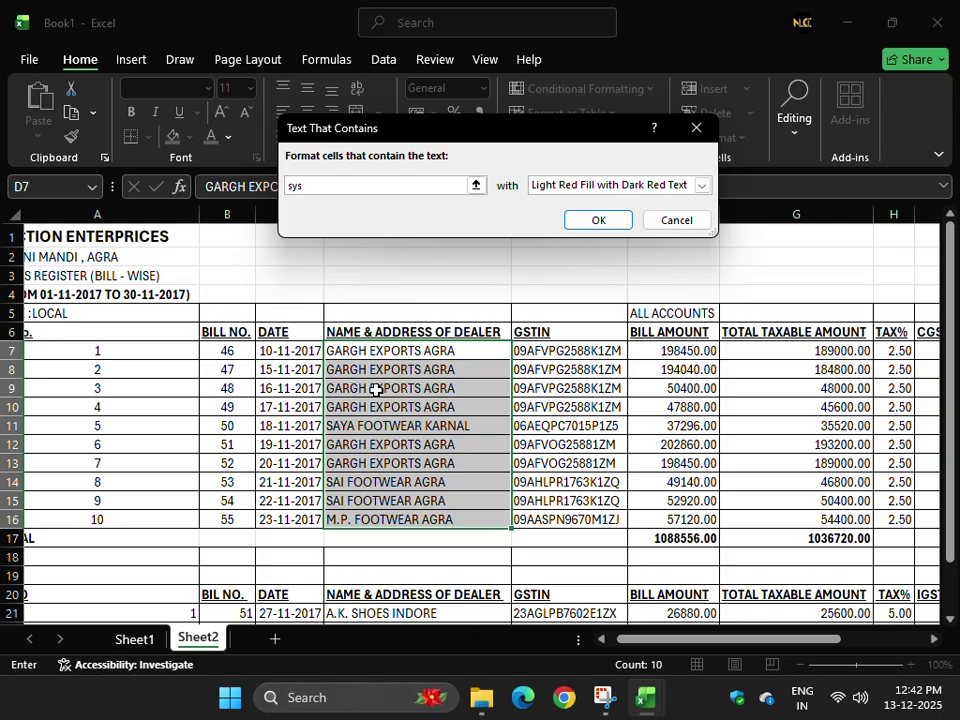
key("BackSpace")
key("BackSpace")
type("ays")
type("a")
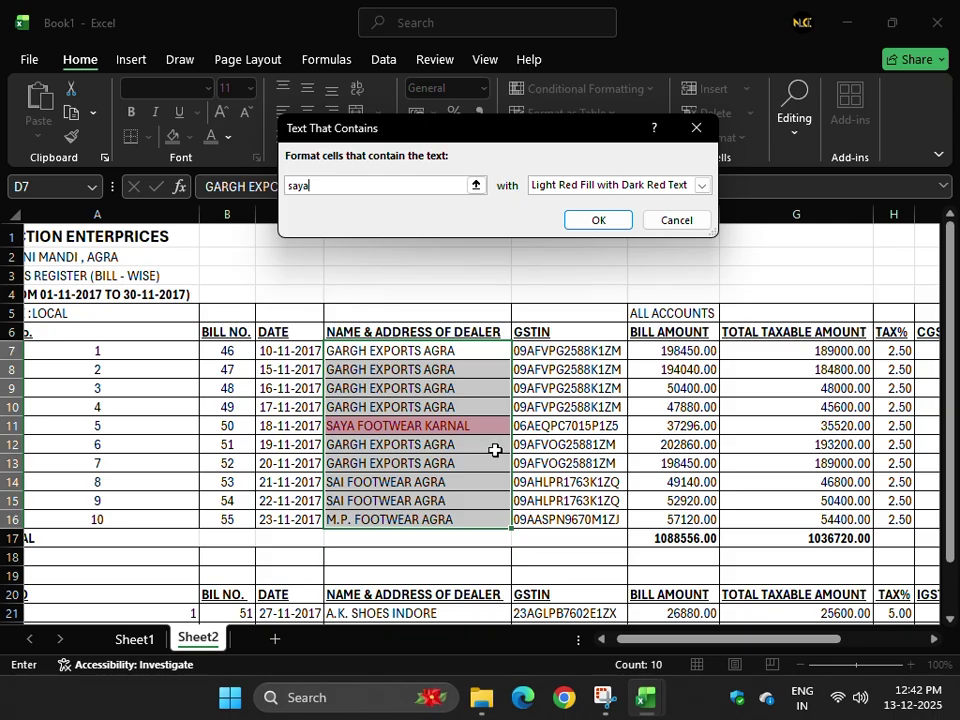
double_click(308, 185)
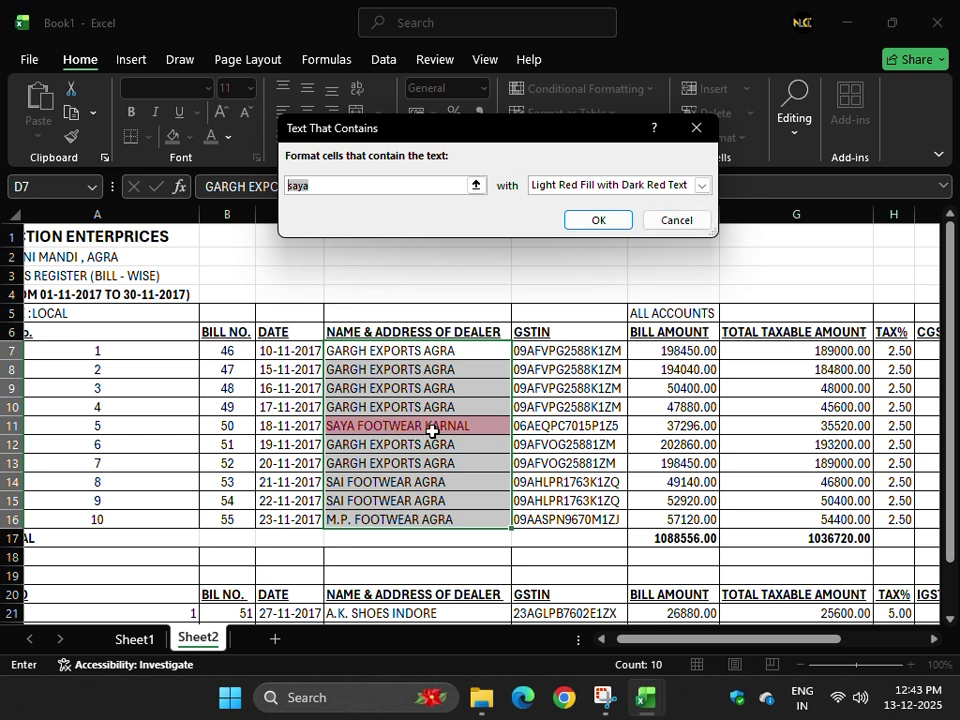
left_click(678, 222)
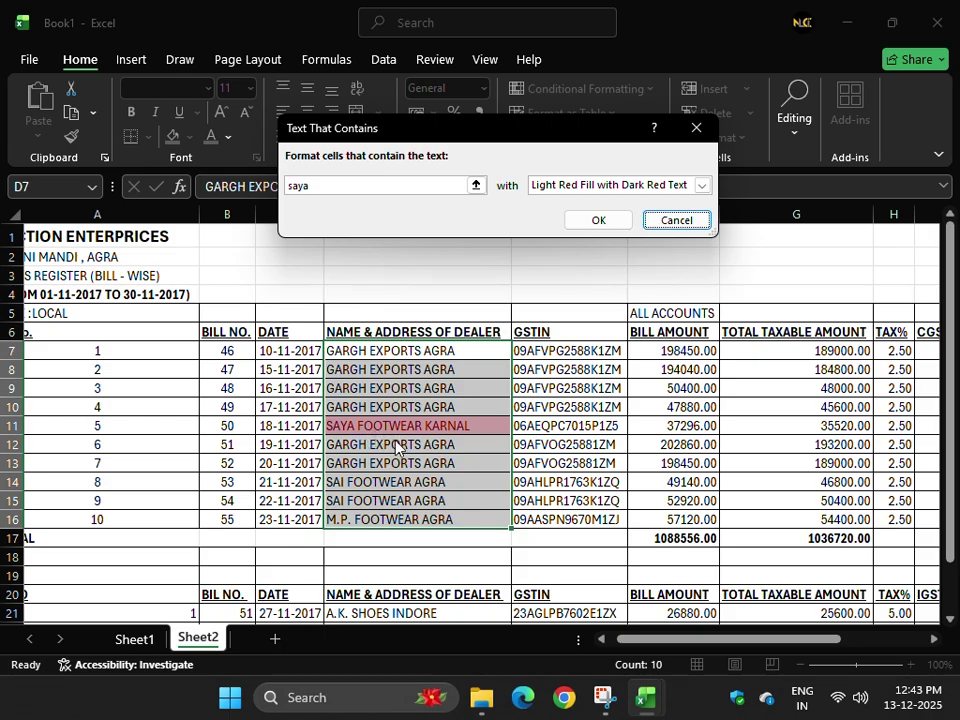
left_click(676, 220)
left_click(650, 92)
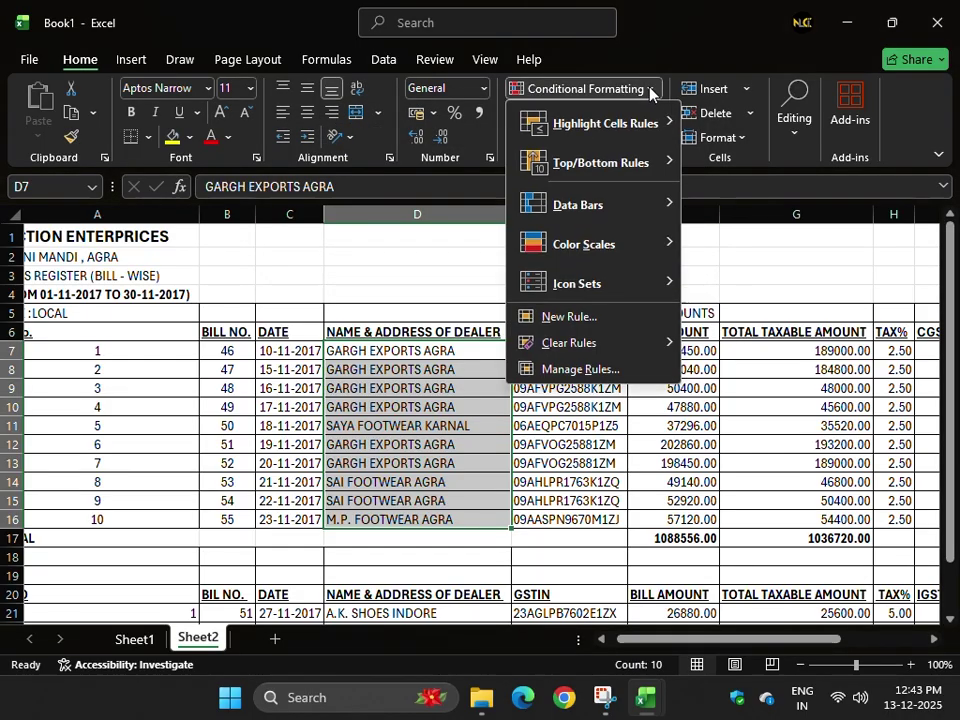
mouse_move(643, 122)
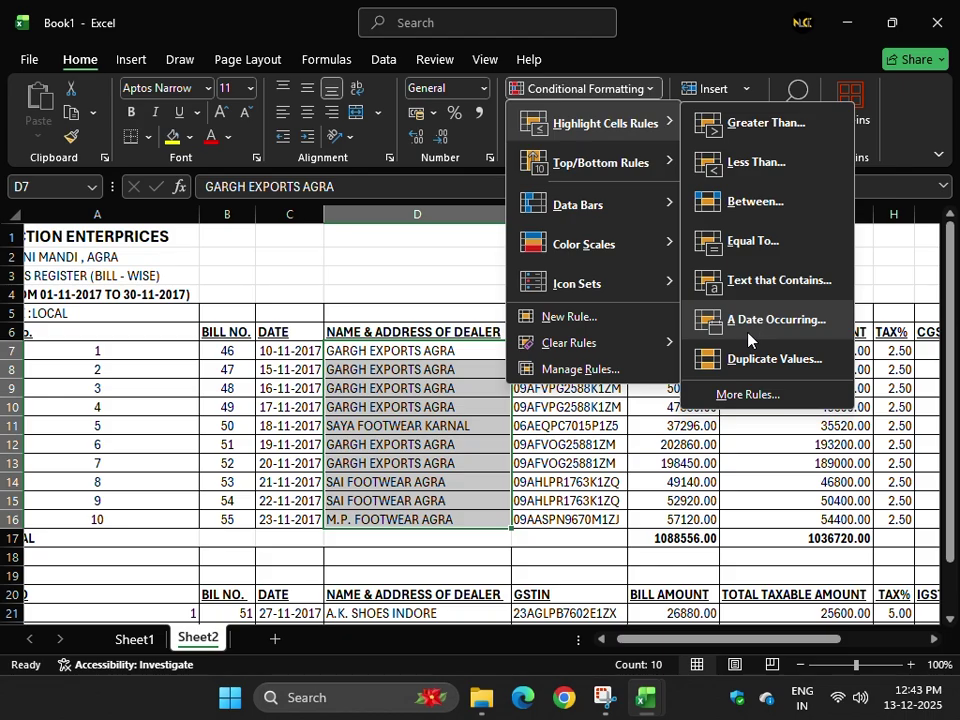
left_click(291, 420)
left_click_drag(300, 352, 314, 516)
- Insert today's date, 13-12-2025, as a static value in empty cell Q4 beyond the sales register
left_click_drag(750, 638, 835, 638)
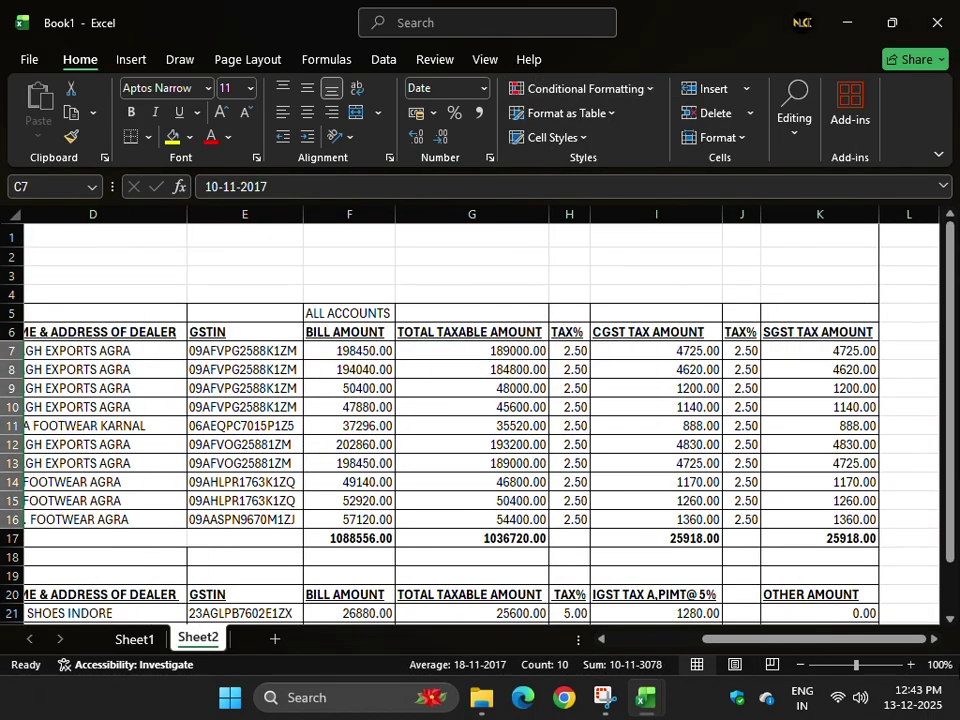
left_click(933, 640)
left_click(340, 290)
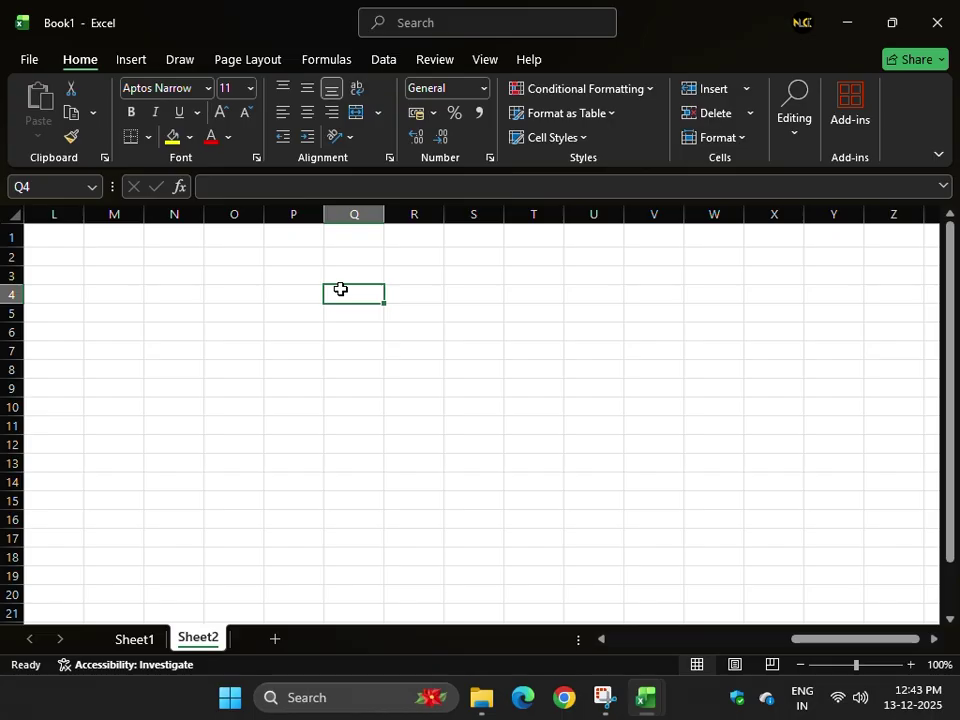
type("to")
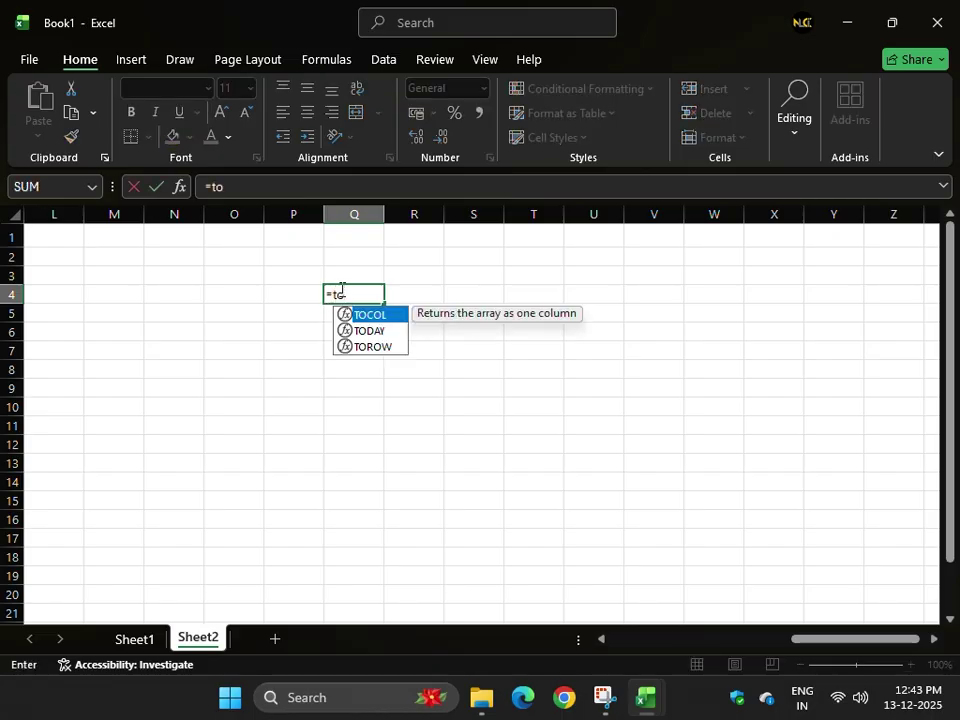
key("Escape")
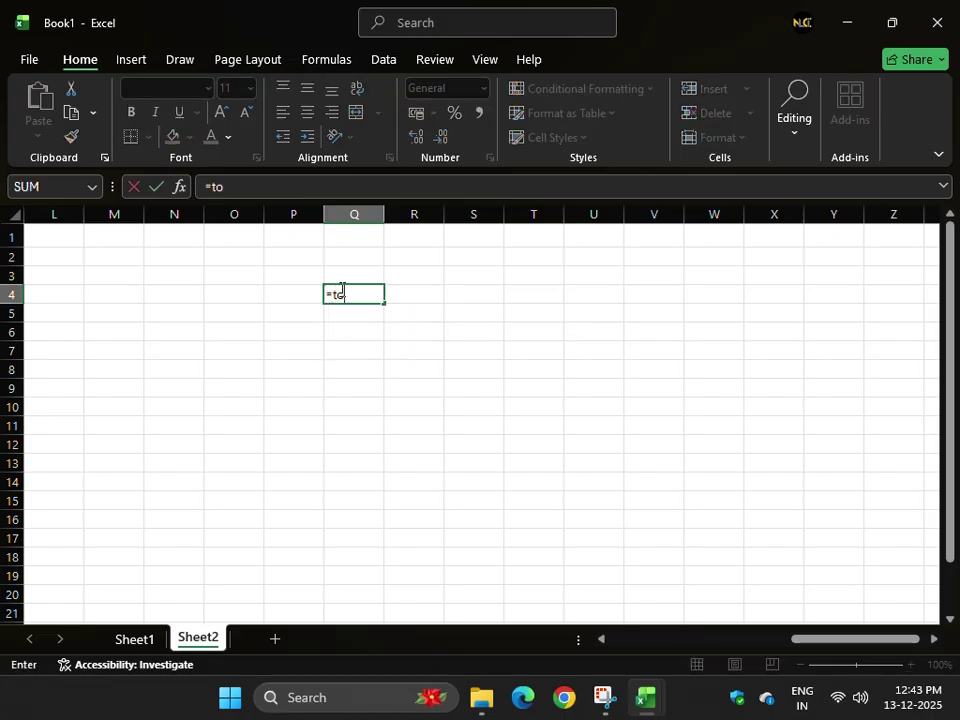
key("Escape")
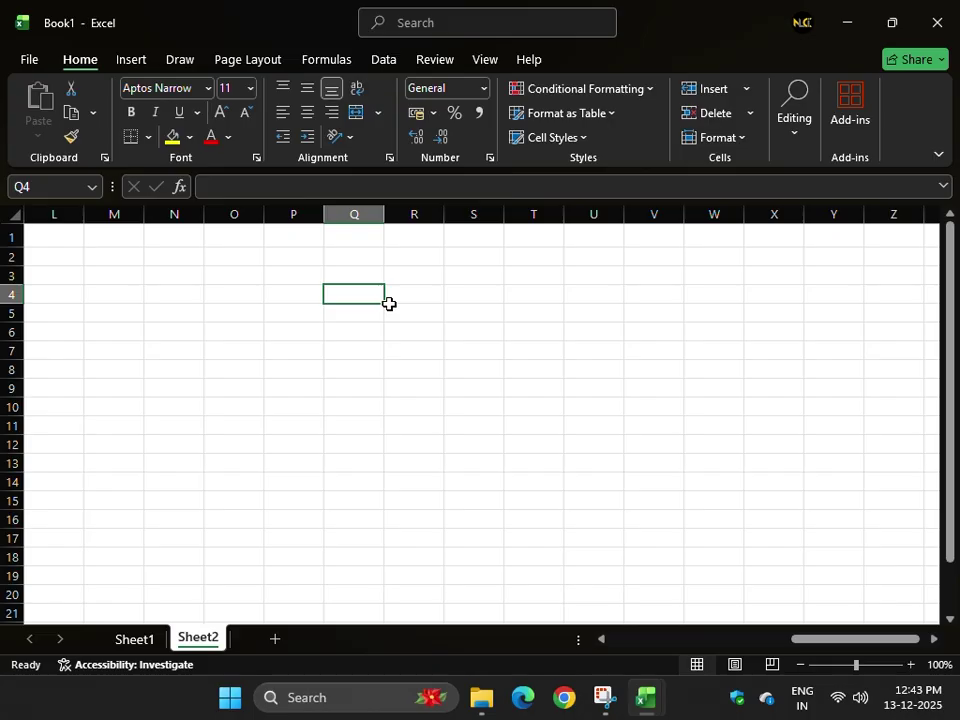
key("ctrl+semicolon")
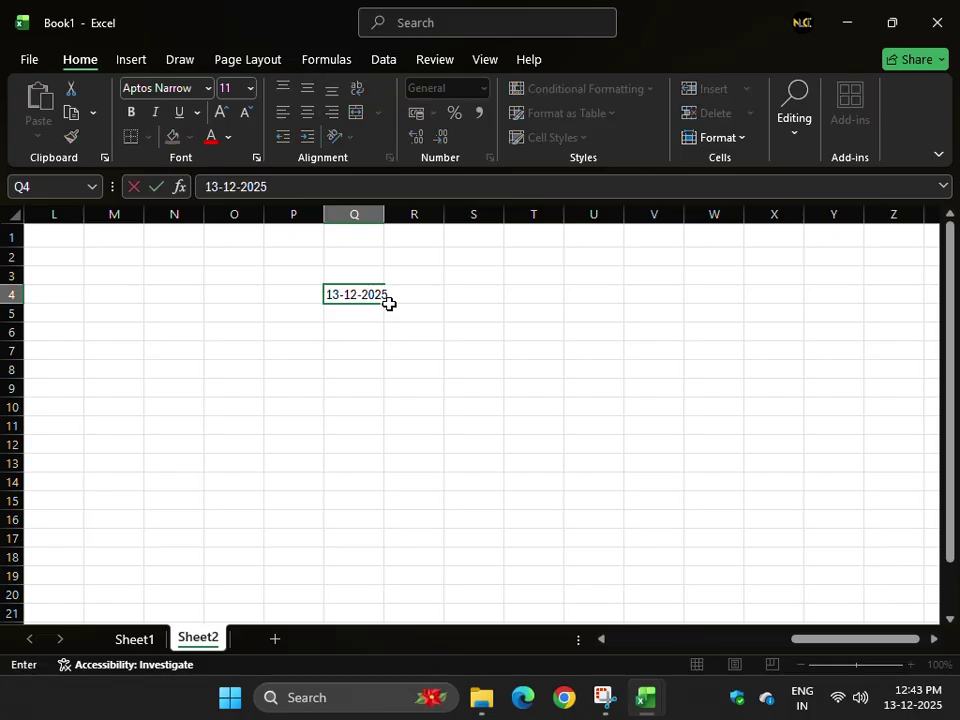
left_click(316, 370)
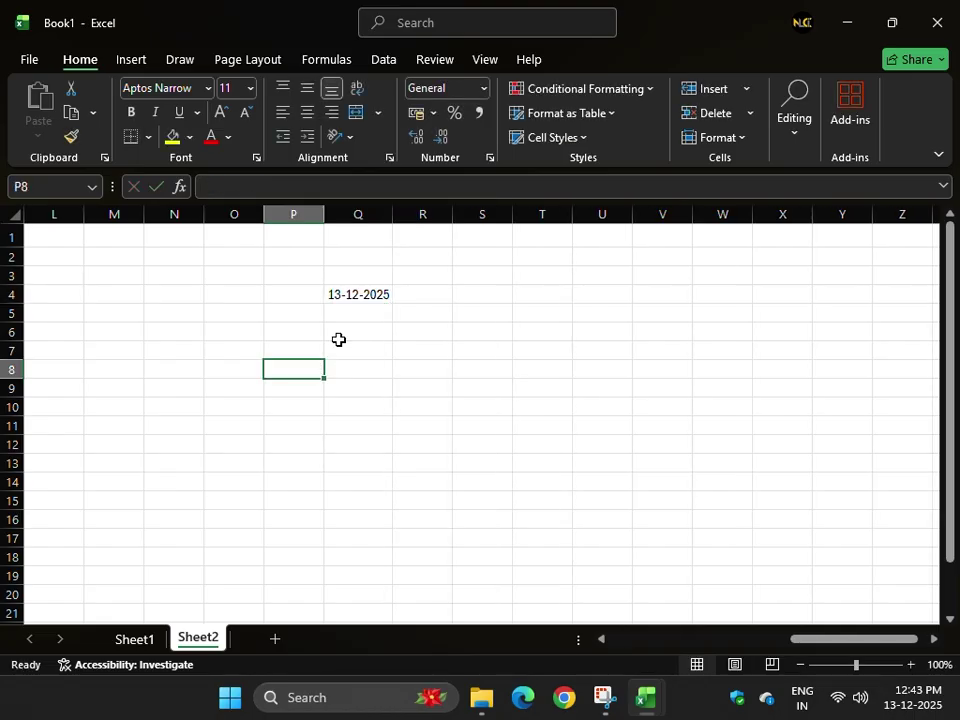
- Fill the date series down from Q4 through Q13 and undo the fill
left_click(368, 292)
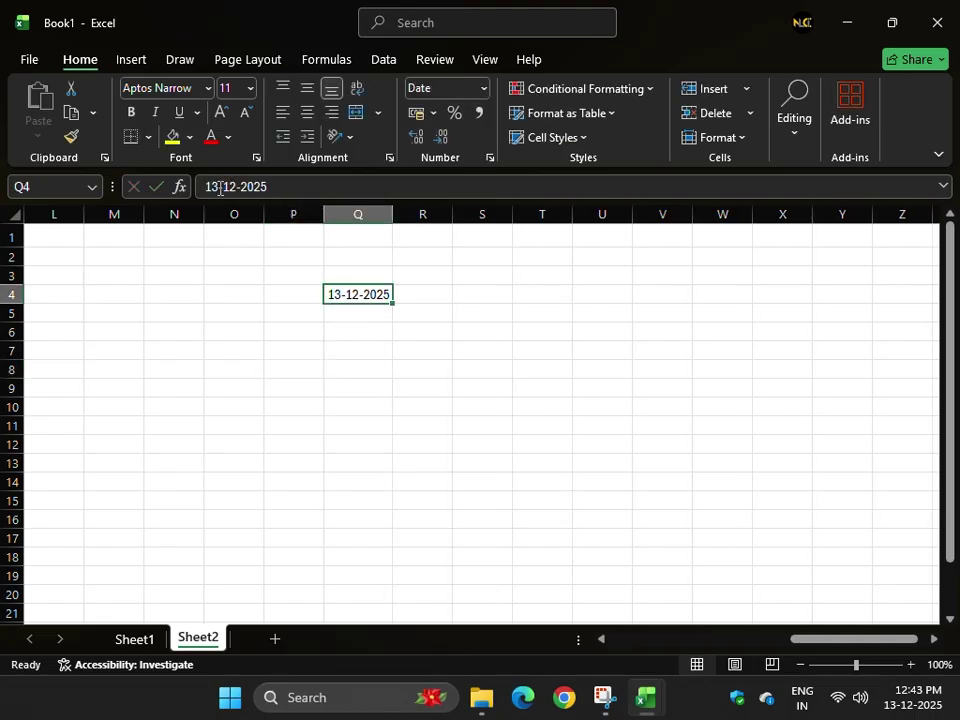
left_click_drag(324, 300, 401, 463)
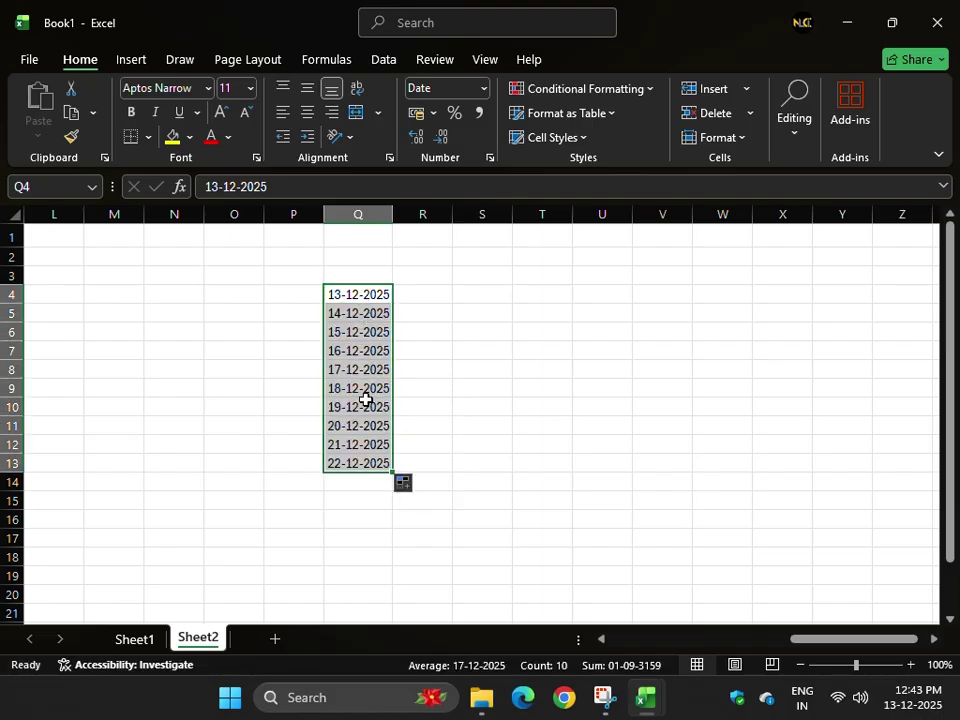
key("ctrl+z")
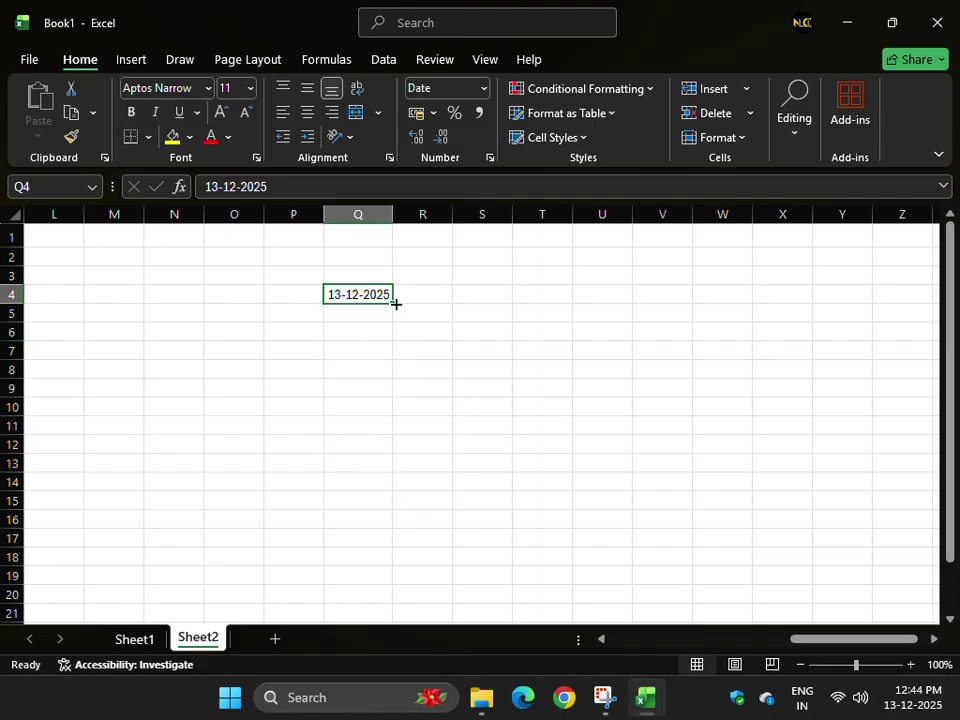
- Try relocating the date from Q4 and filling the dates down through Q17, undoing each attempt
left_click_drag(370, 304, 364, 401)
key("ctrl+z")
left_click_drag(352, 294, 802, 417)
key("ctrl+z")
left_click_drag(391, 305, 431, 520)
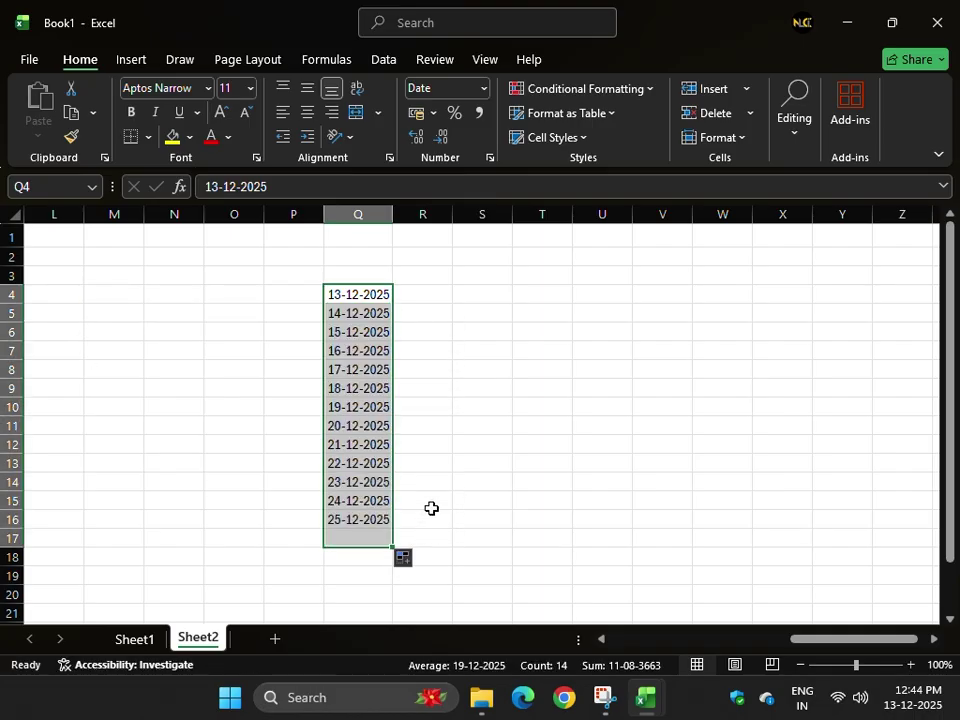
key("ctrl+z")
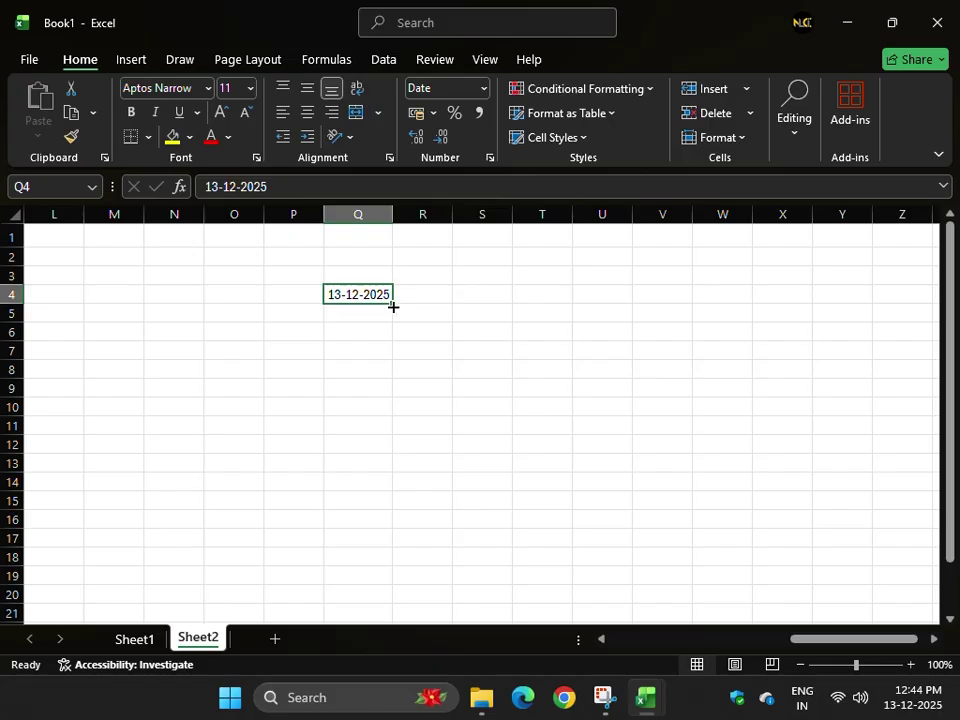
- Move the date from cell Q4 to cell V6
left_click_drag(393, 308, 375, 294)
mouse_move(373, 291)
left_mouse_down()
mouse_move(508, 219)
mouse_move(446, 351)
mouse_move(368, 287)
left_mouse_up()
left_click_drag(328, 306, 684, 350)
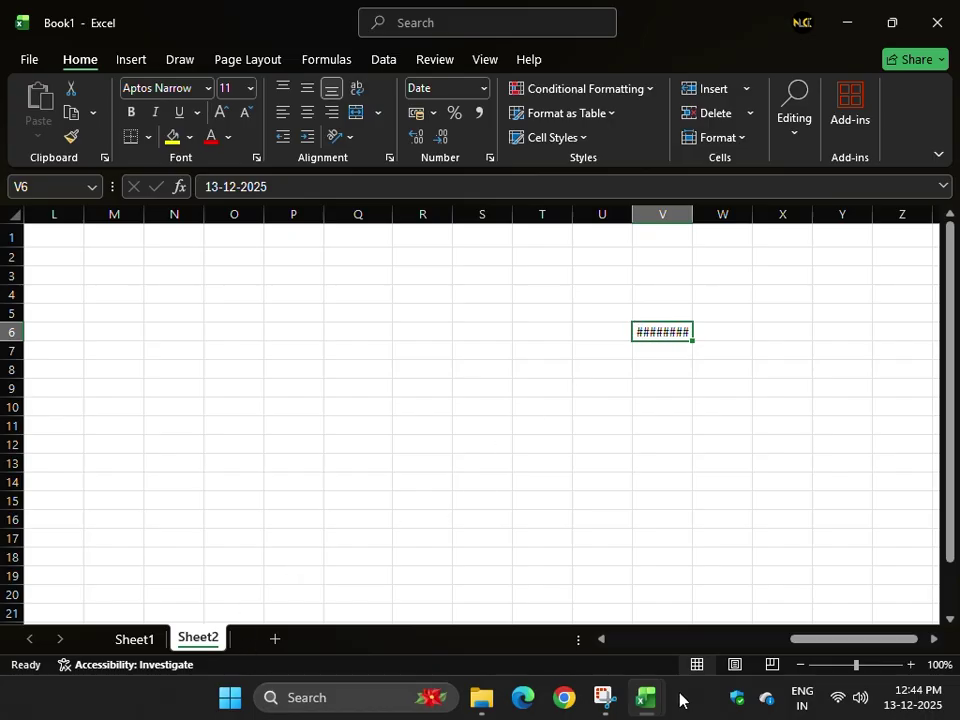
- Switch to the workbook named Excel and enter "Errors in Excel" in cell C3 above the topics list
key("alt+Tab")
key("alt+Tab")
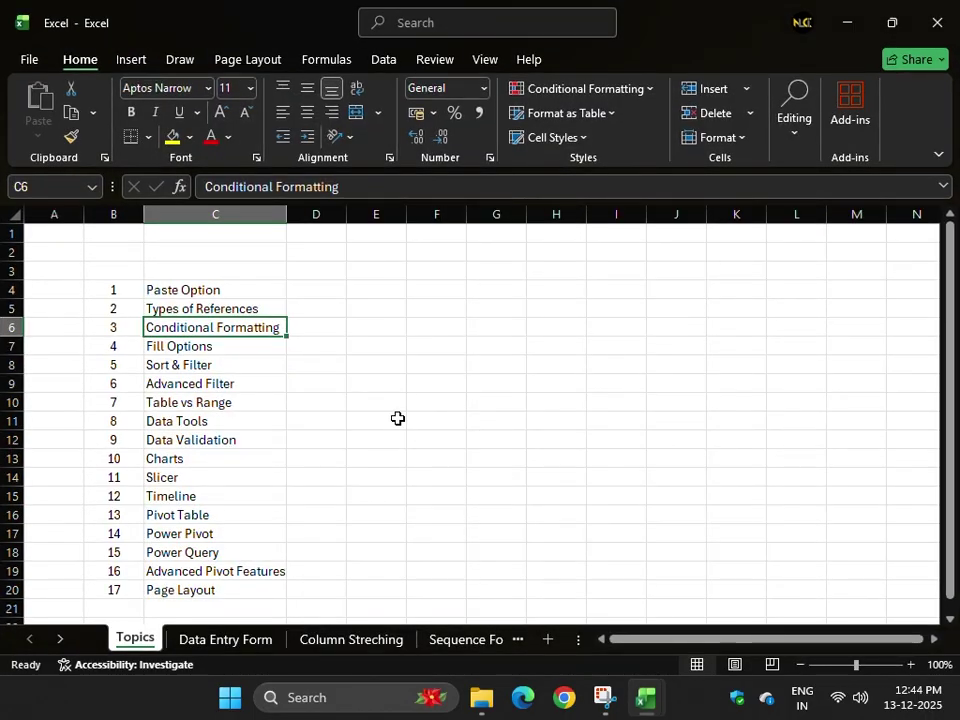
double_click(176, 268)
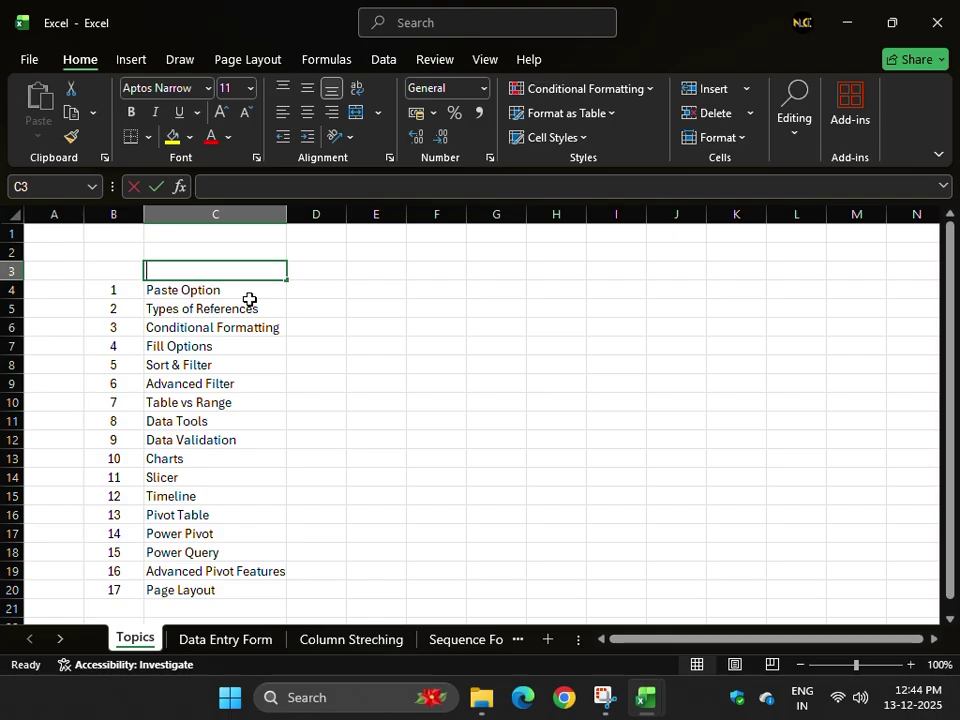
type("Errors in E")
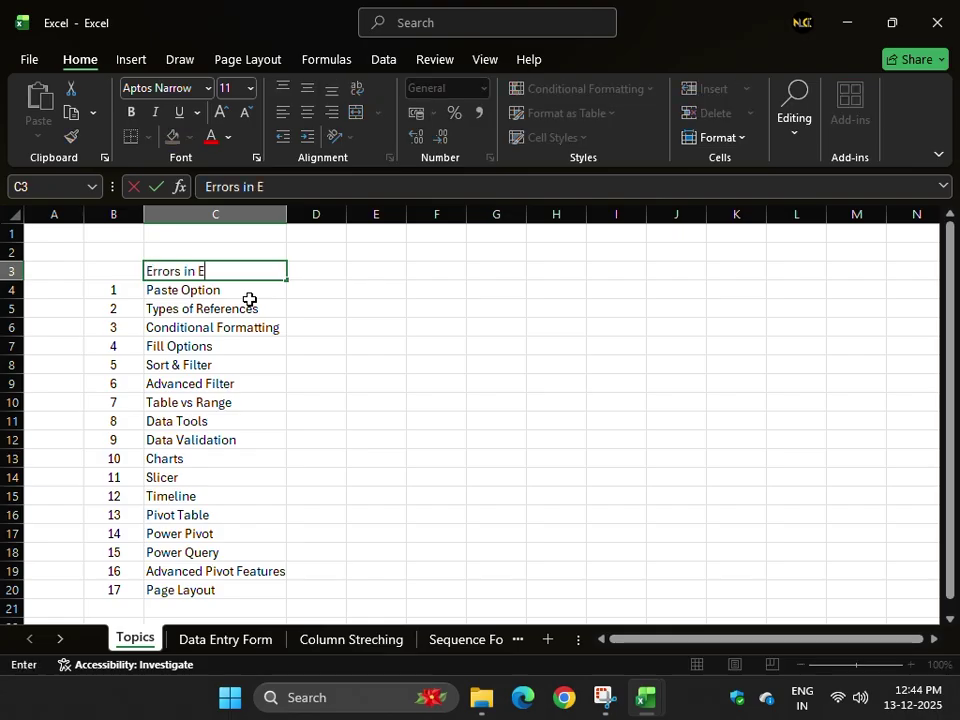
type("xcel")
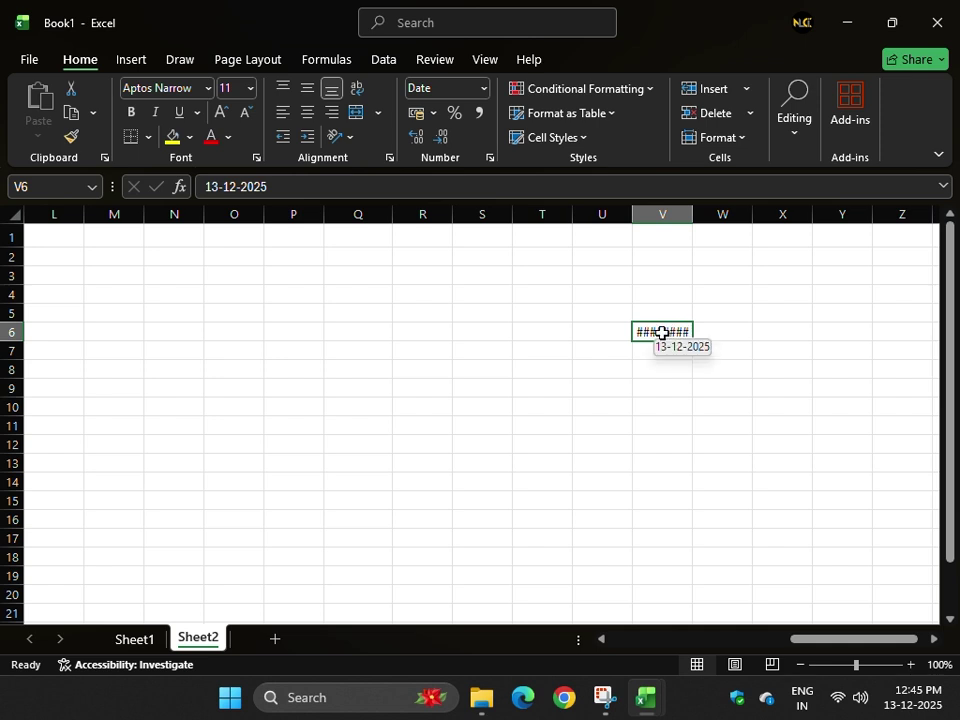
- Narrow column V slightly and select the date cell V6
left_click(658, 297)
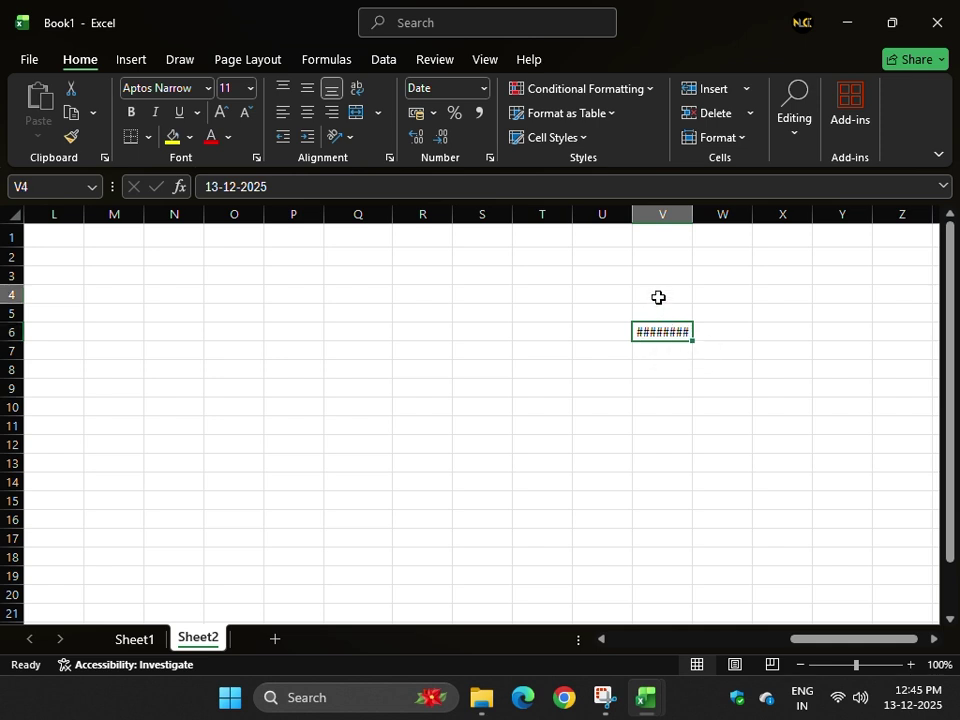
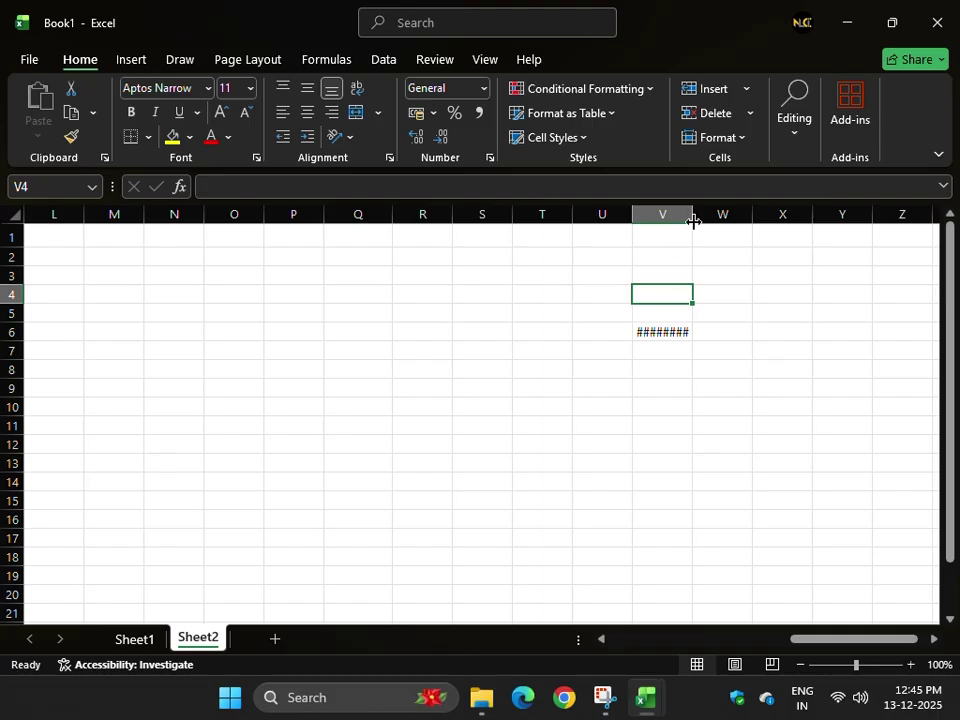
mouse_move(693, 213)
left_mouse_down()
mouse_move(711, 208)
mouse_move(687, 213)
left_mouse_up()
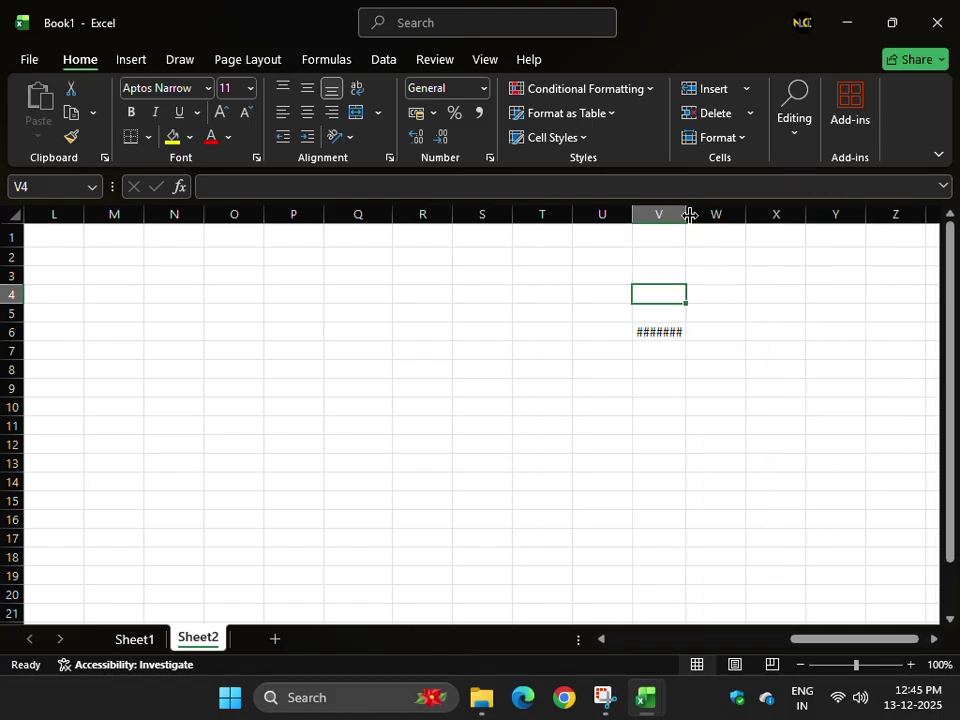
left_click(657, 331)
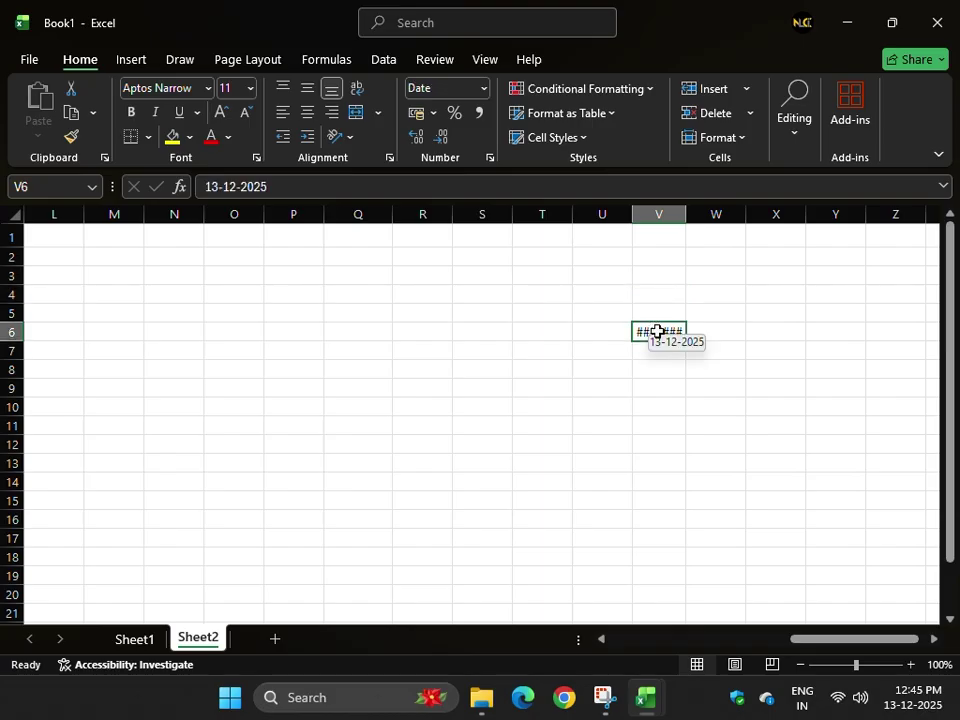
- Clear the date from cell V6 and undo the deletion
left_click(657, 331)
key("Delete")
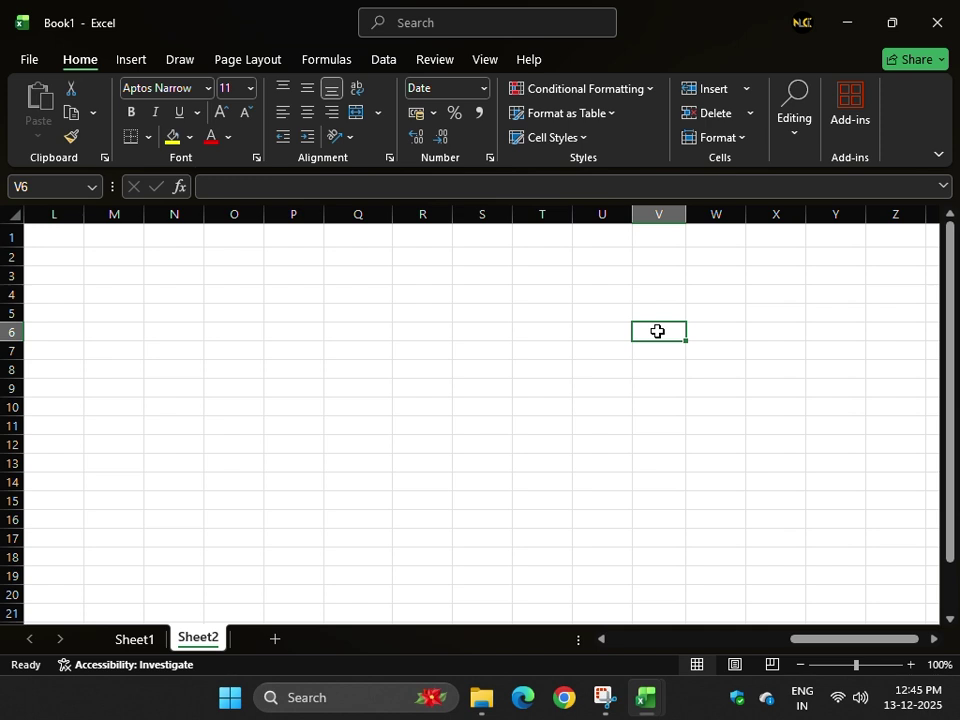
left_click(191, 320)
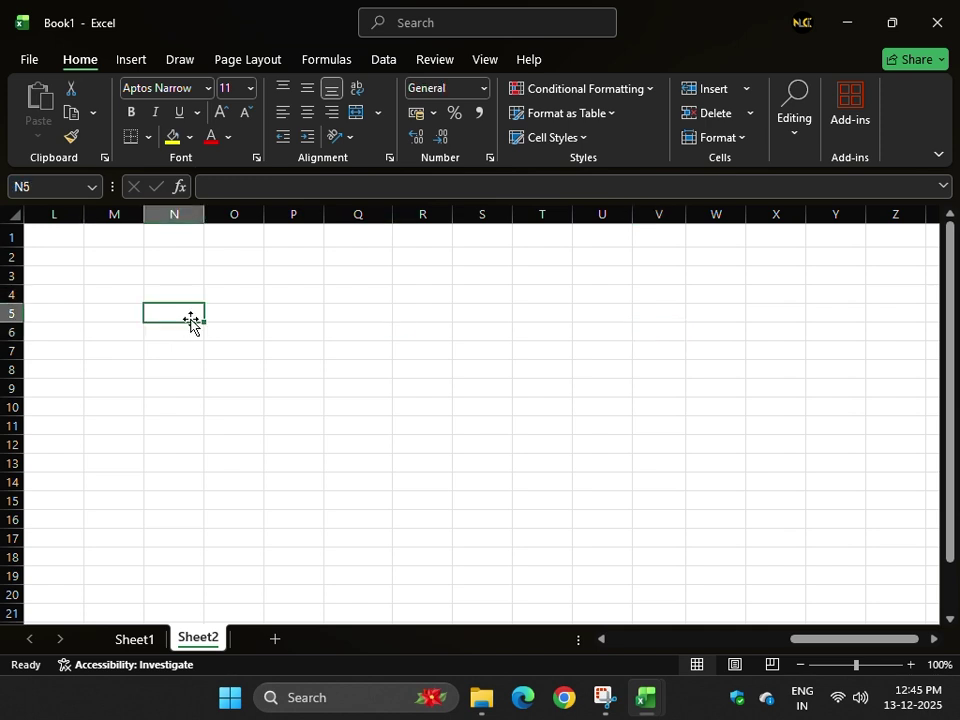
key("ctrl+z")
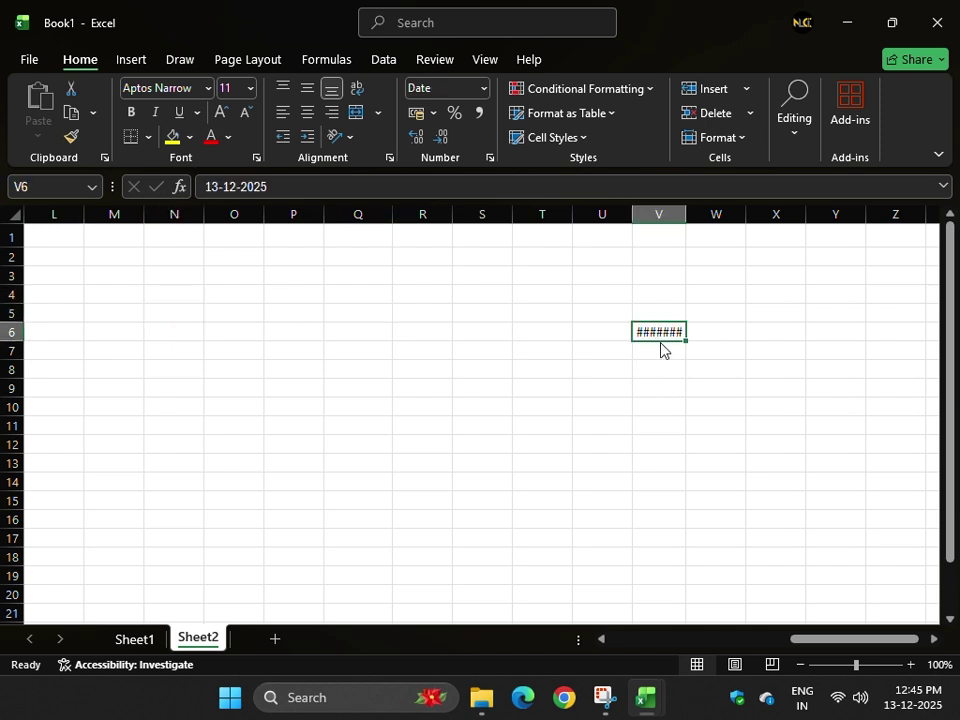
- Move the date from V6 to Q4, and try filling the series down through Q13, undoing that fill
left_click_drag(660, 343, 349, 291)
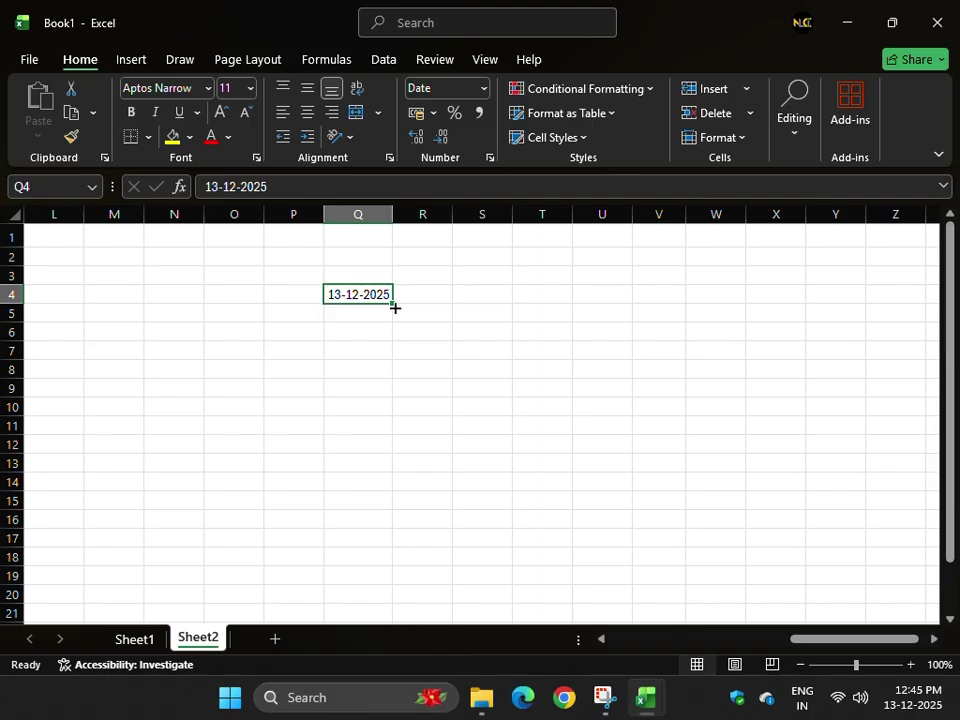
left_click_drag(394, 308, 668, 466)
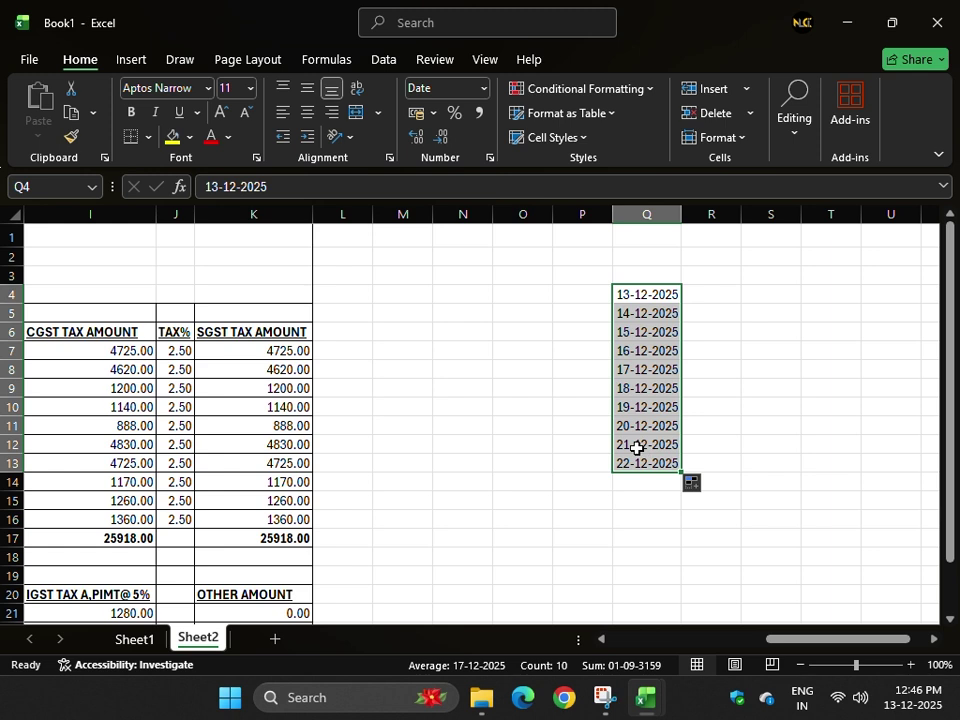
key("ctrl+z")
- Try filling the dates backward along row 4 from Q4 to L4 and widening columns L to P, undoing both changes
left_click_drag(818, 640, 896, 641)
left_click_drag(584, 302, 222, 300)
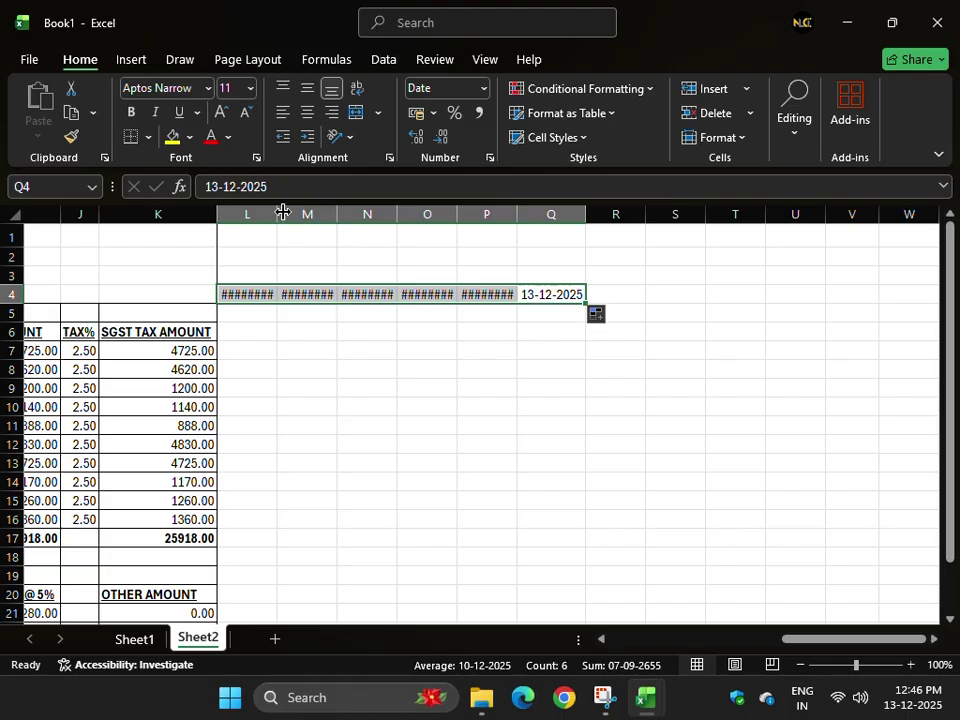
left_click_drag(274, 213, 463, 218)
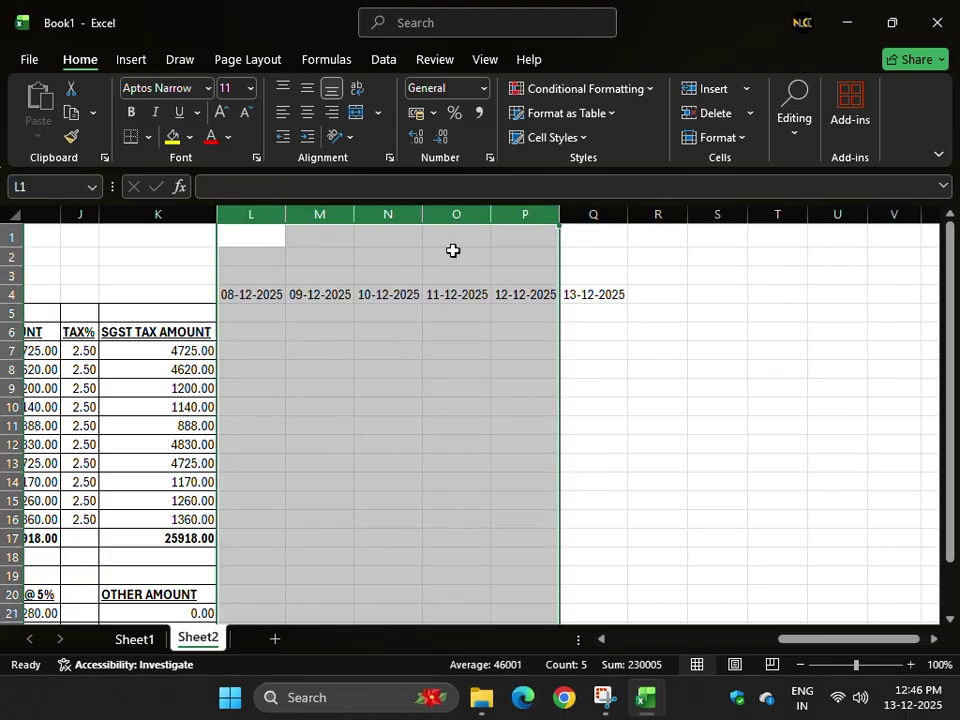
left_click(484, 394)
key("ctrl+z")
key("ctrl+z")
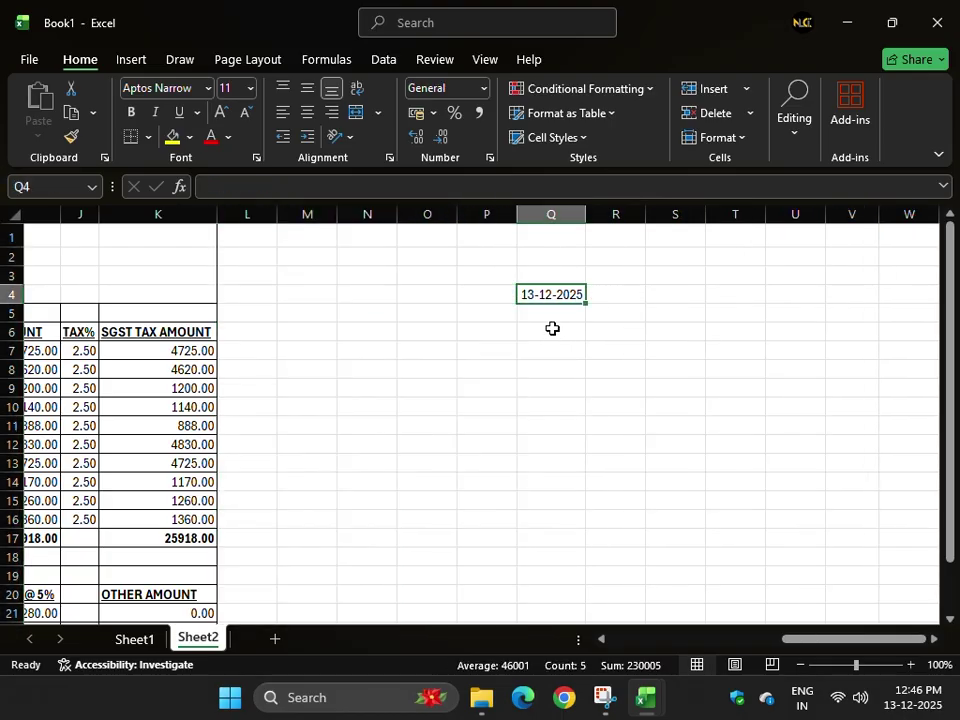
- Move the date from Q4 to R10 and widen column R to fit it
left_click_drag(553, 302, 563, 398)
left_click_drag(565, 420, 650, 418)
left_click_drag(646, 214, 664, 212)
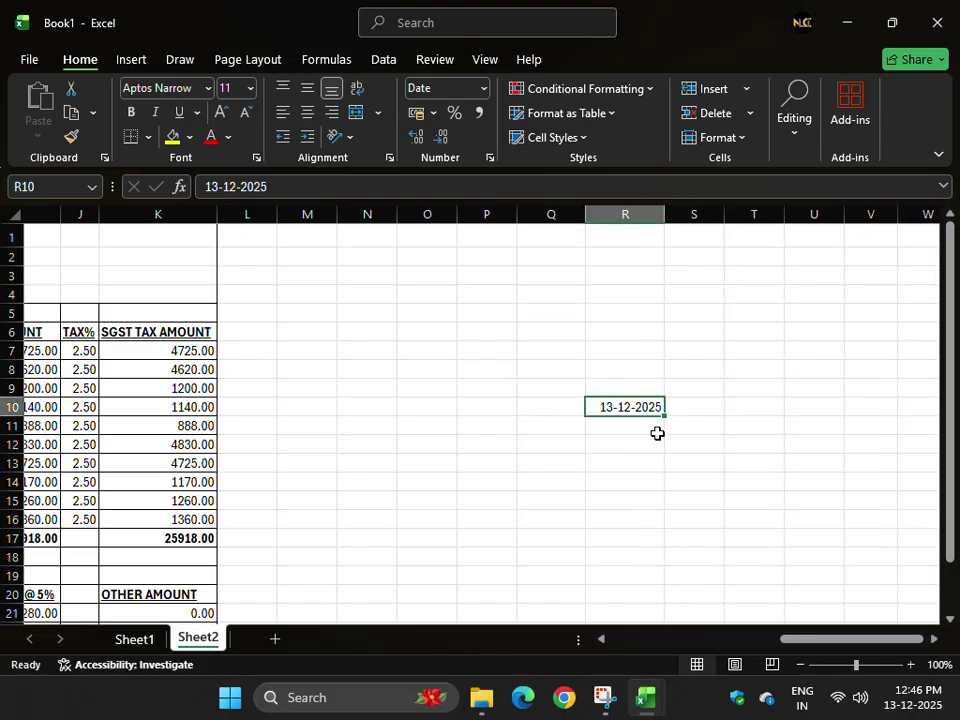
- Fill the dates backward up column R from R10 to R2, starting the list at 05-12-2025
left_click_drag(667, 420, 658, 371)
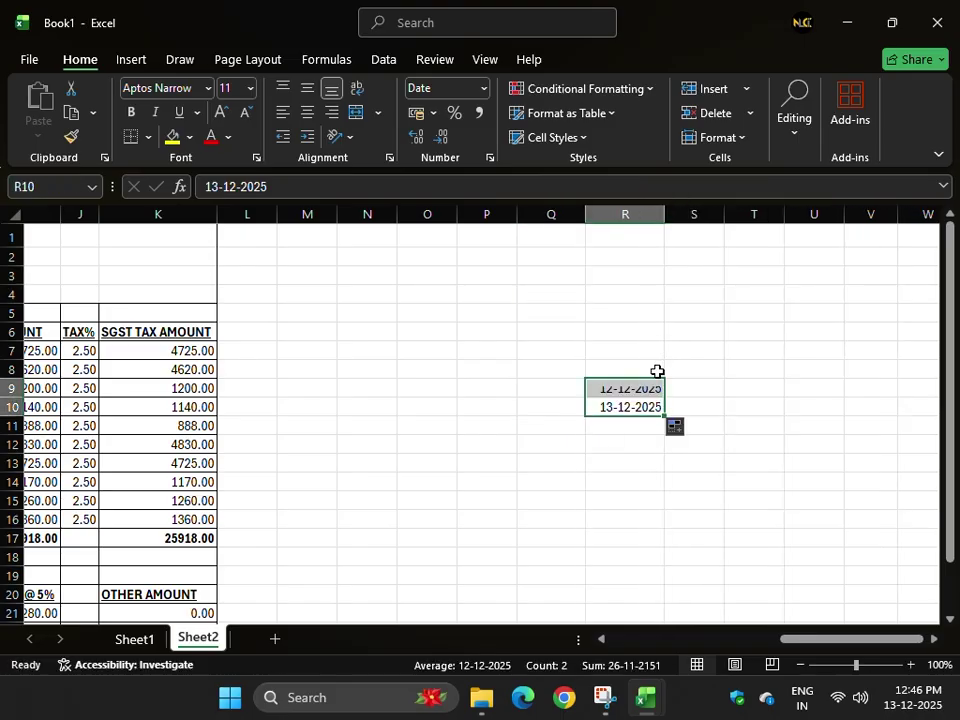
left_click(638, 409)
key("ctrl+z")
left_click_drag(662, 417, 656, 249)
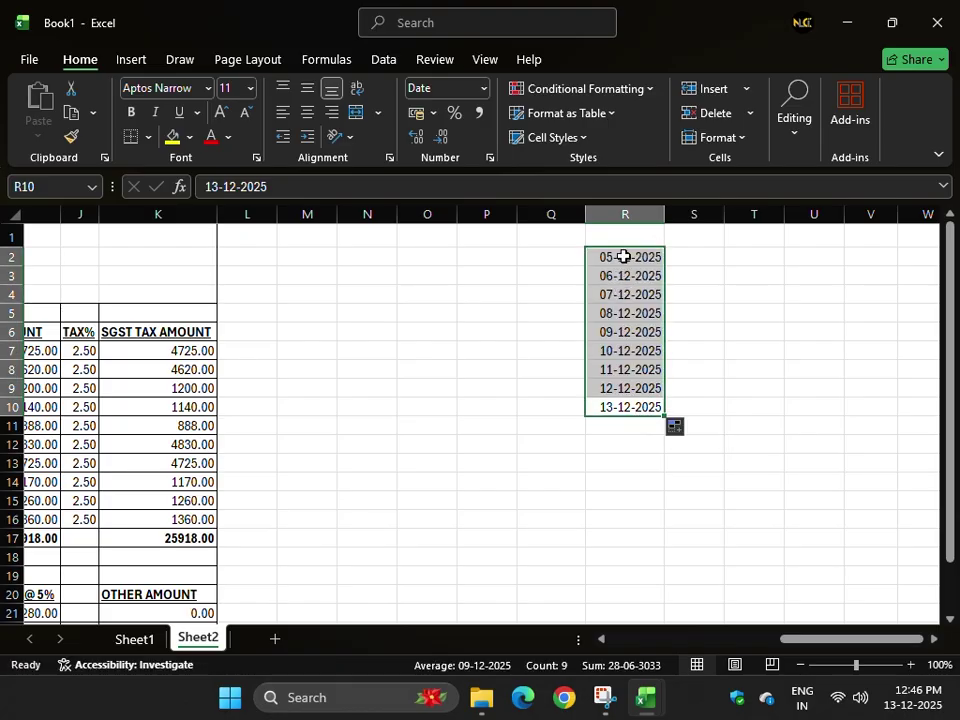
left_click(649, 408)
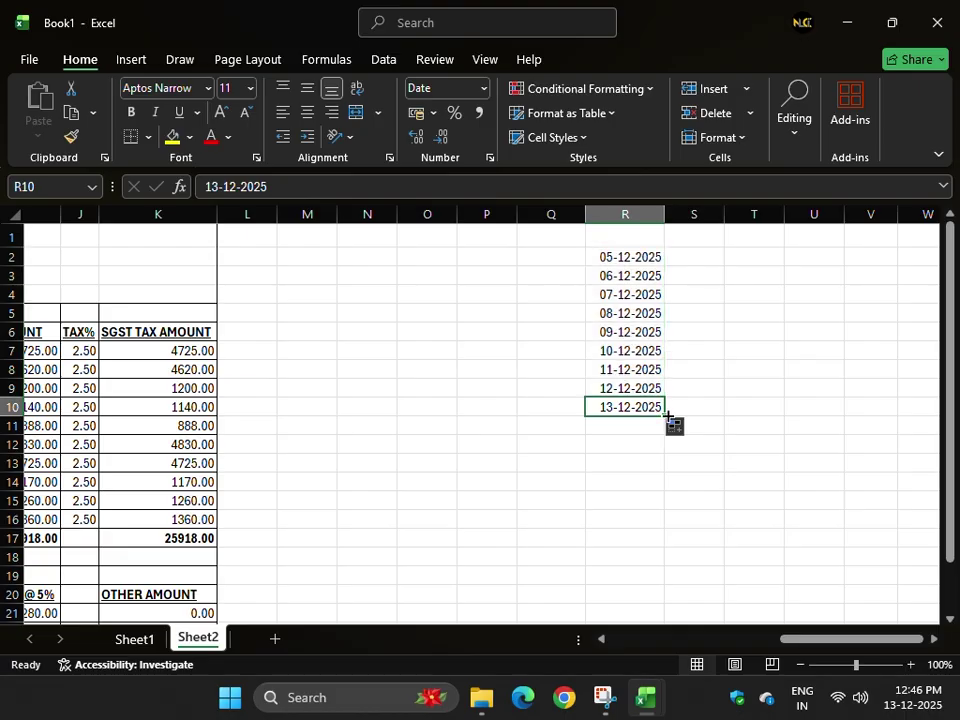
- Try filling the dates from R10 down through R19 and across row 10, undoing both fills
left_click_drag(664, 417, 649, 579)
left_click(650, 408)
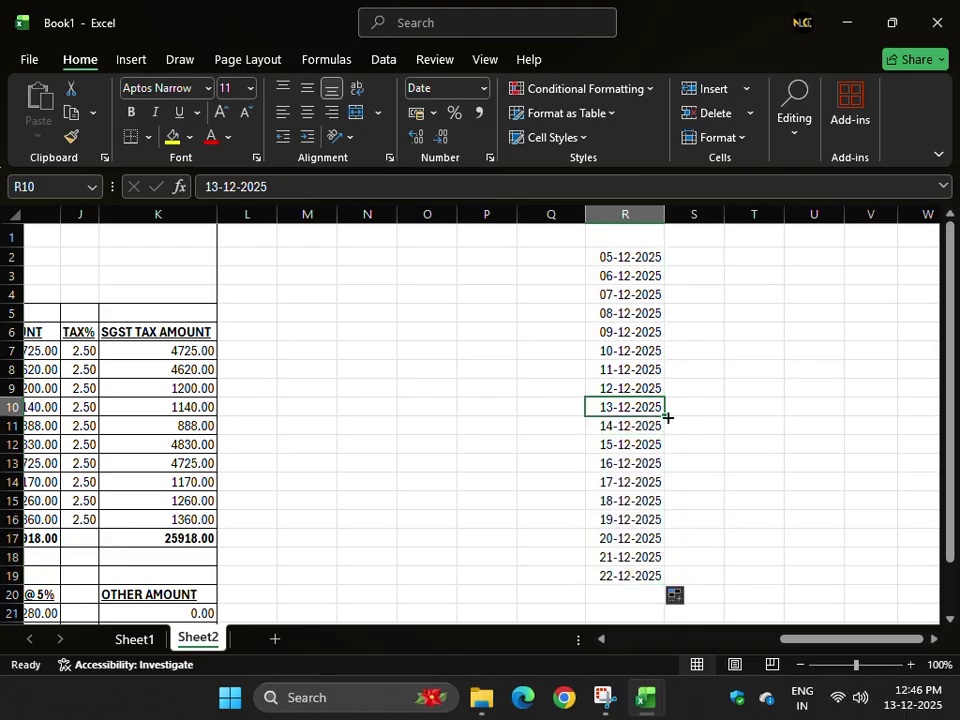
left_click_drag(667, 417, 836, 418)
key("ctrl+z")
key("ctrl+z")
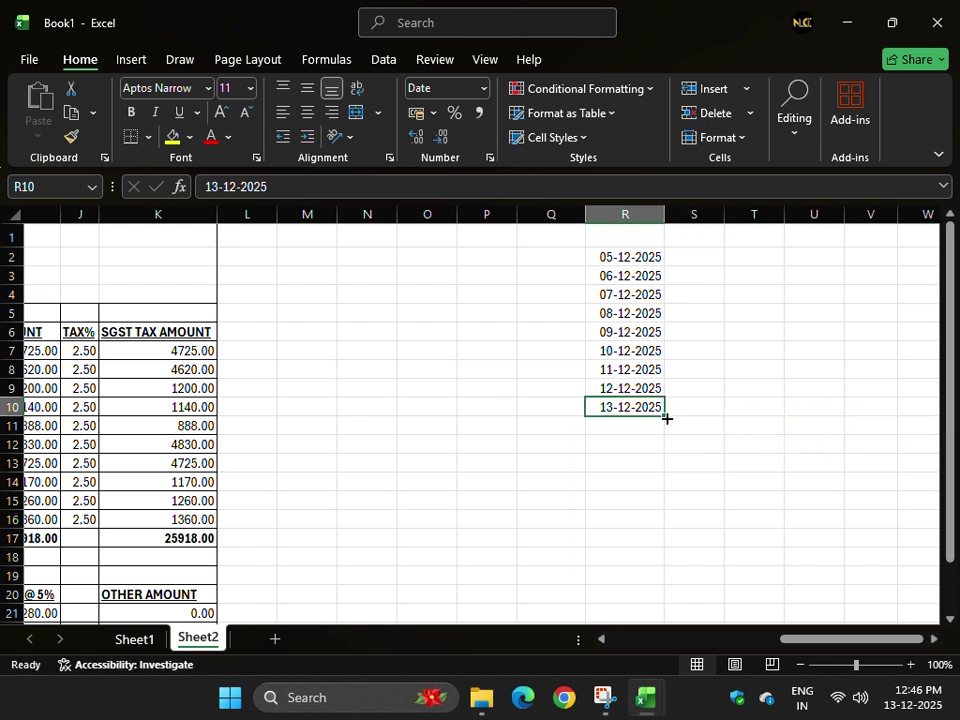
- Extend the date series down column R from R10 through R54, ending at 26-01-2026
left_click_drag(667, 418, 649, 590)
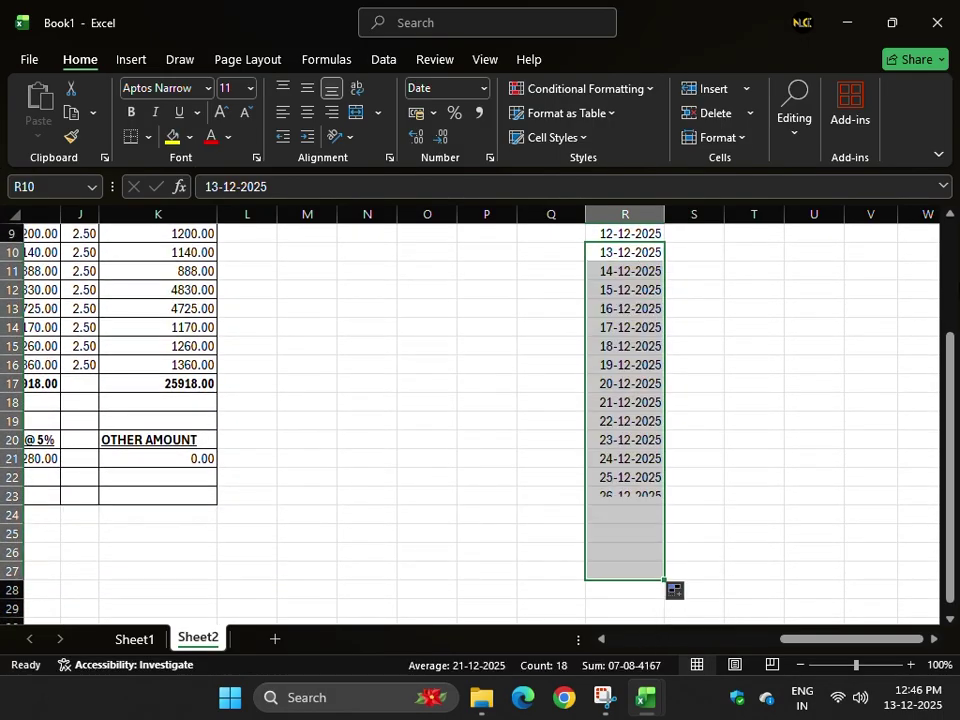
left_click_drag(948, 400, 948, 240)
left_click(598, 369)
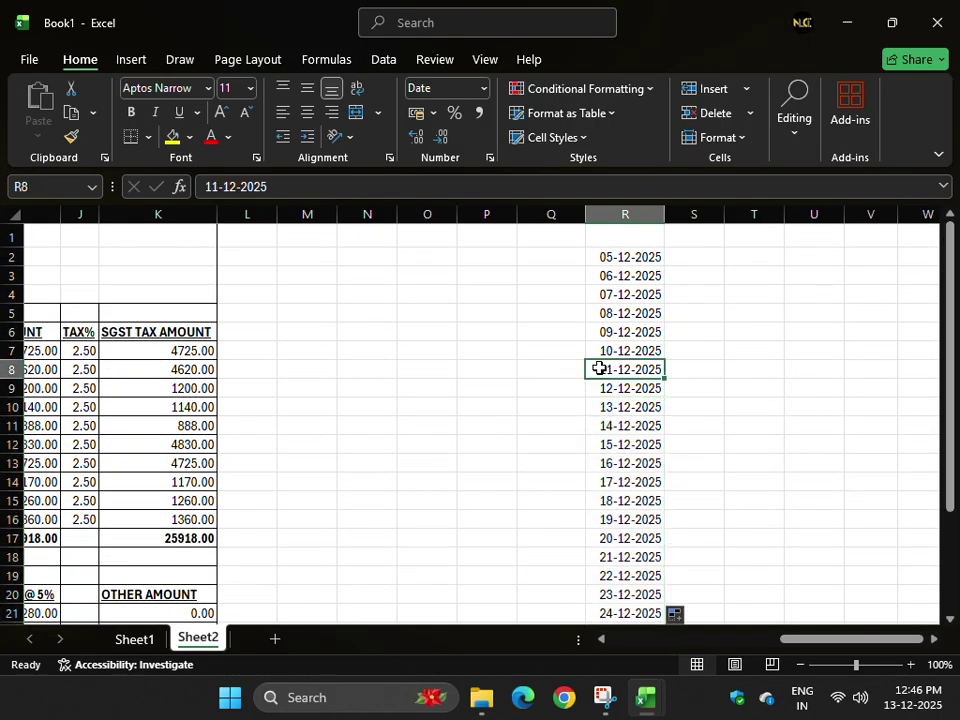
left_click_drag(621, 257, 623, 583)
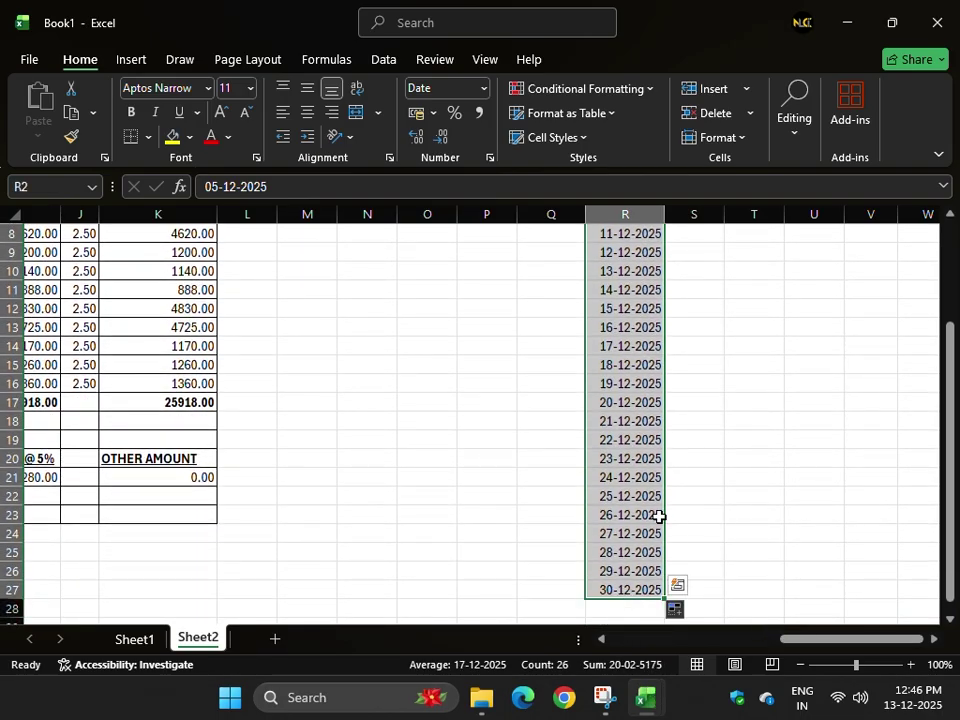
left_click(624, 589)
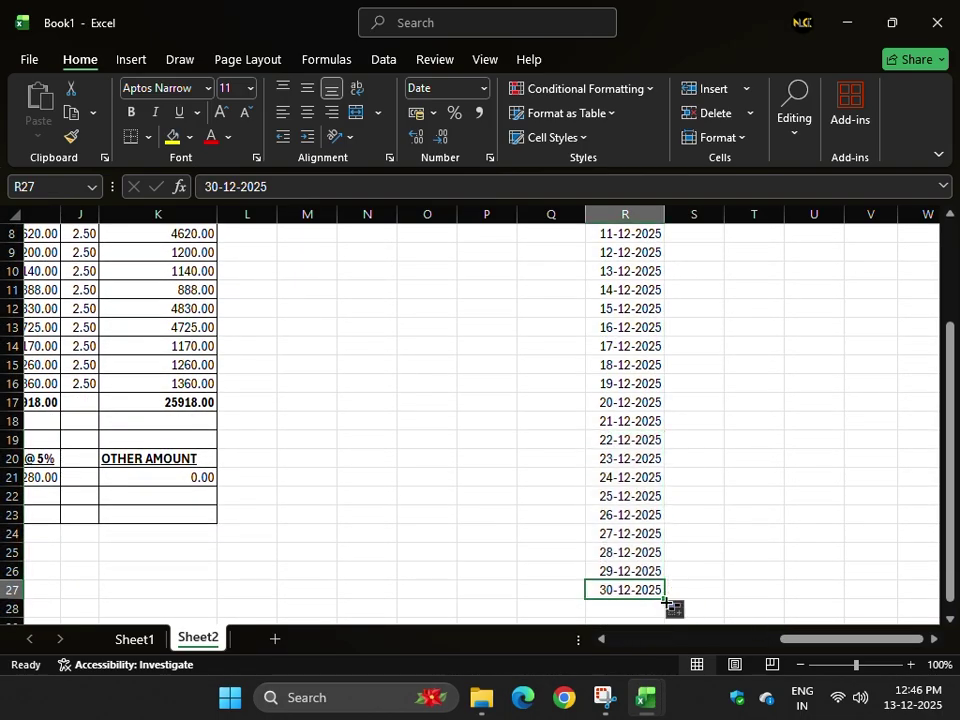
left_click_drag(662, 597, 645, 487)
- Select the whole date list in column R, from R2 through R54
left_click_drag(955, 537, 950, 265)
left_click(602, 260)
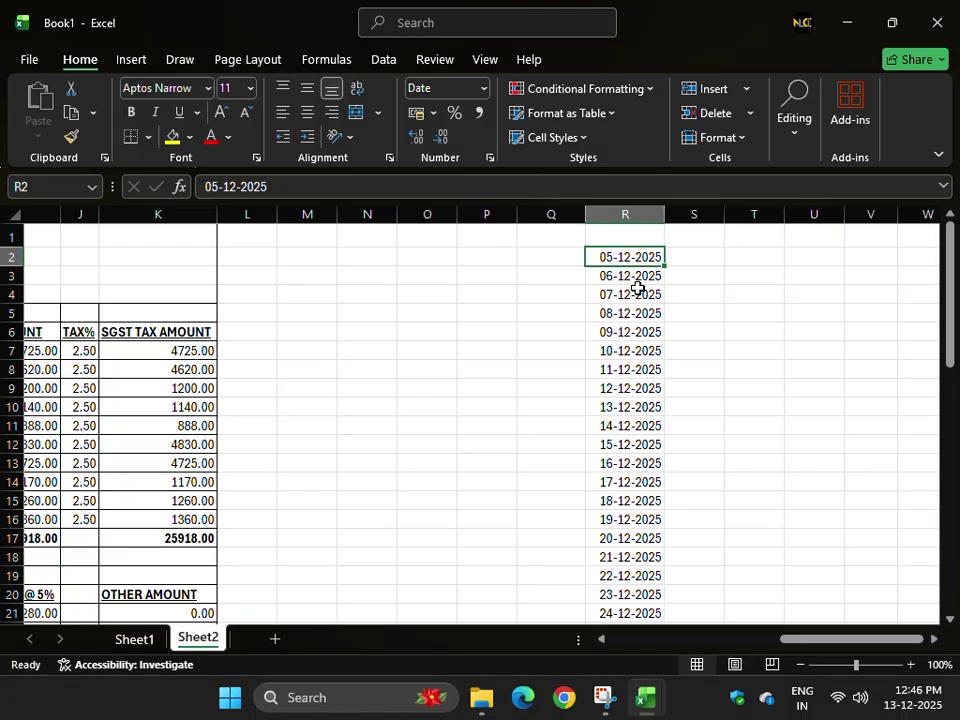
key("shift+Down")
key("shift+Down")
key("shift+Down")
key("shift+Down")
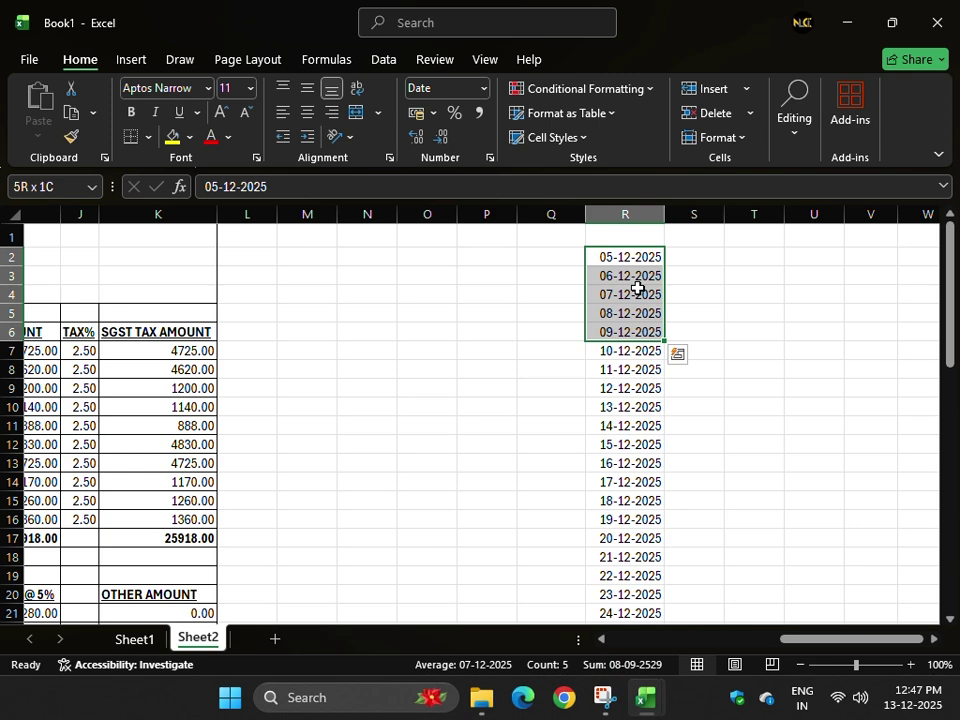
key("ctrl+shift+Down")
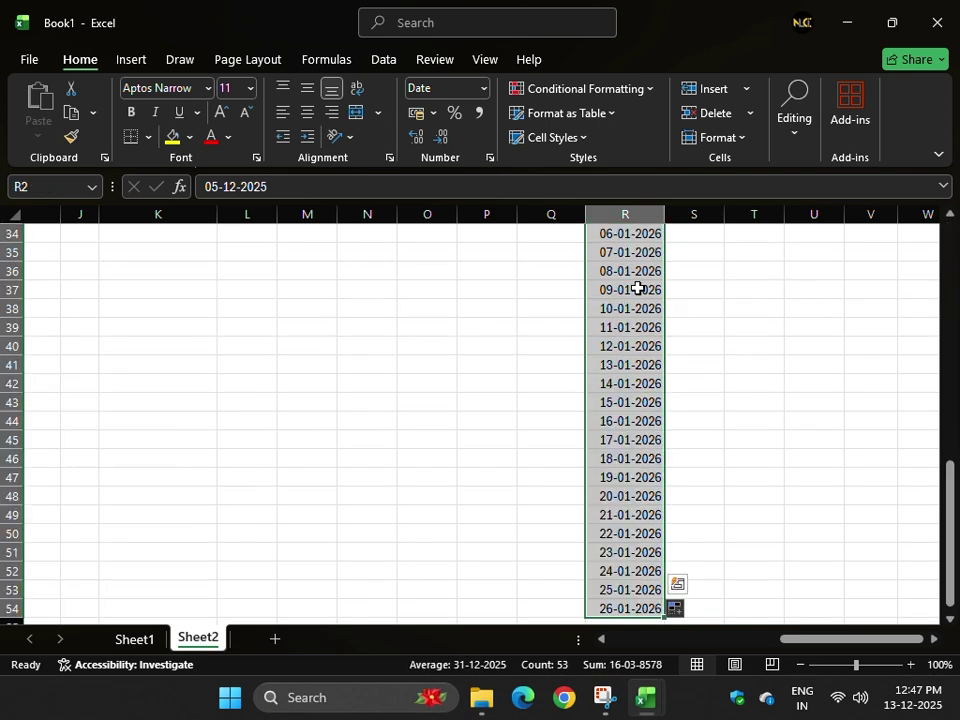
scroll(637, 288, "up", 11)
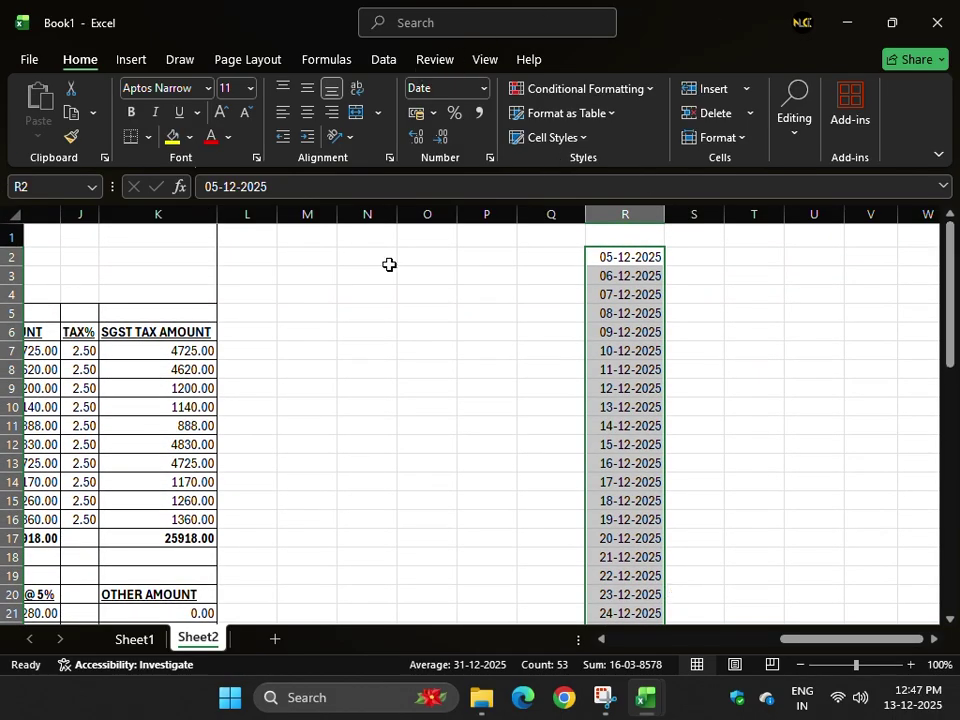
- Set up an A Date Occurring highlight rule for Yesterday with Light Red Fill with Dark Red Text on the selected dates
left_click(571, 95)
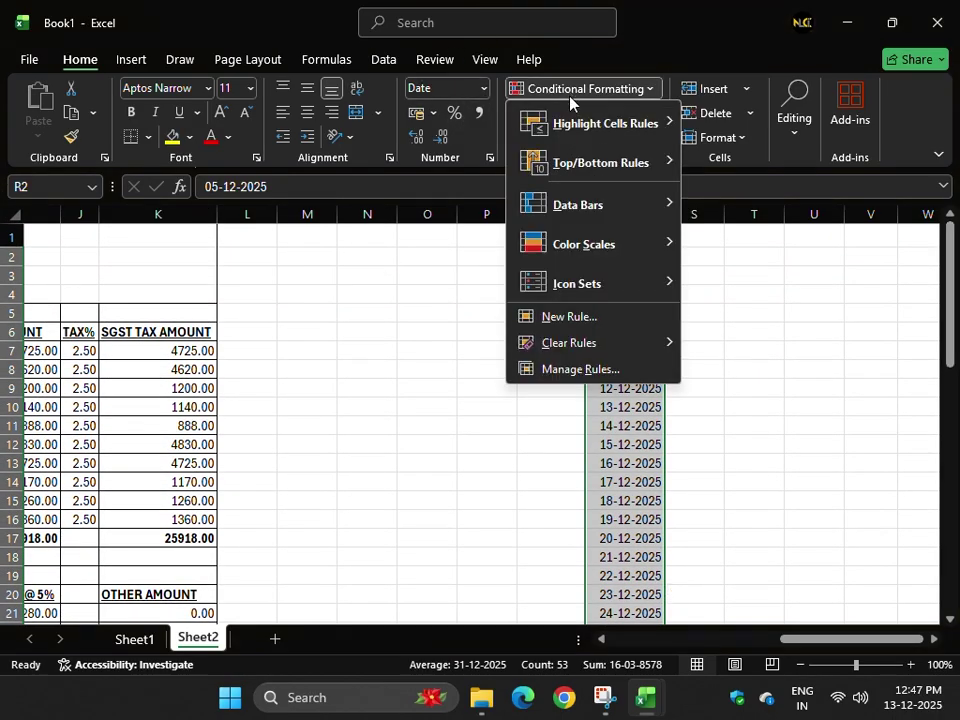
mouse_move(589, 130)
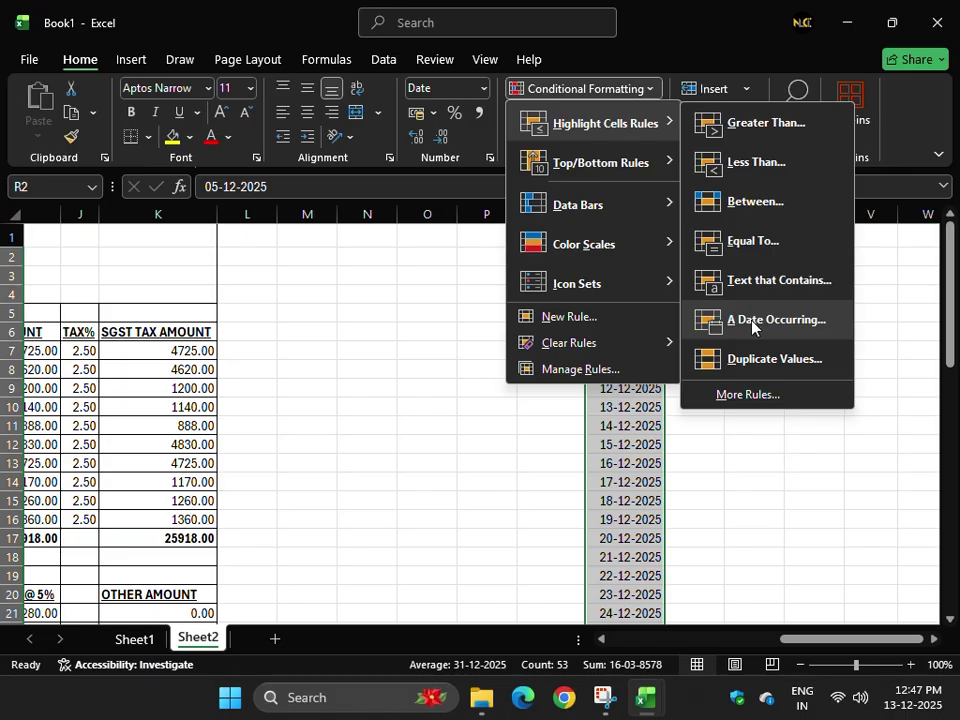
left_click(752, 326)
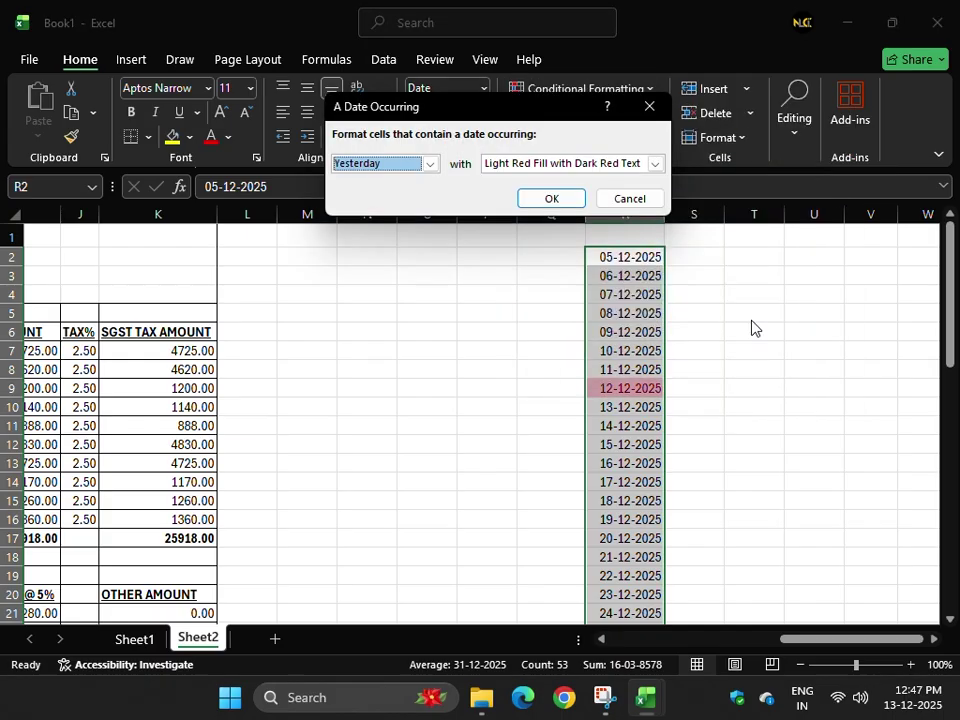
left_click_drag(451, 113, 193, 133)
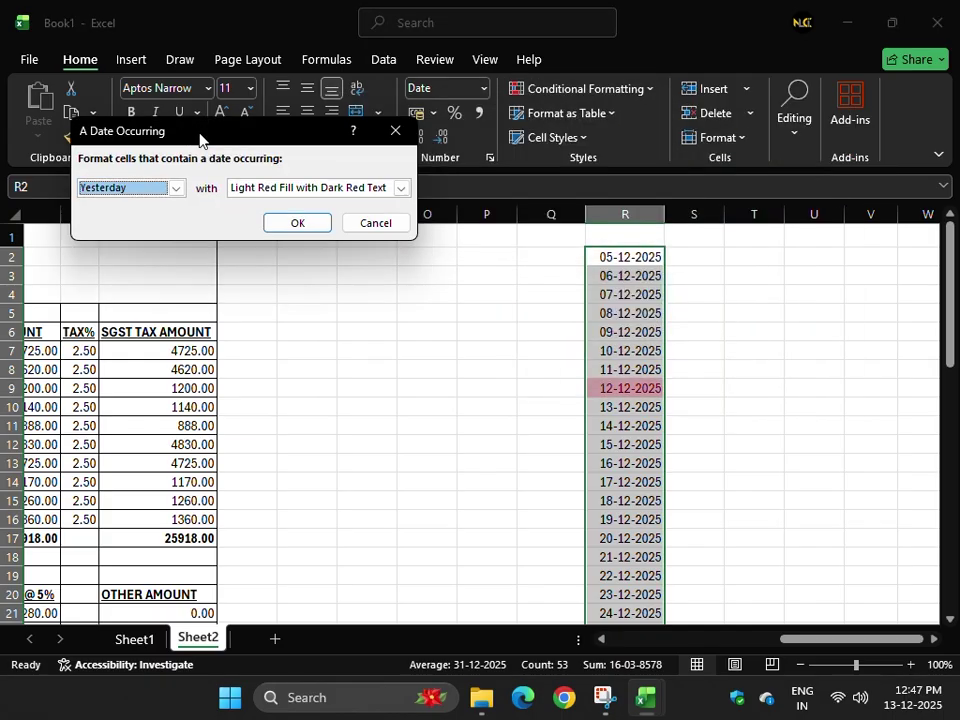
left_click(107, 189)
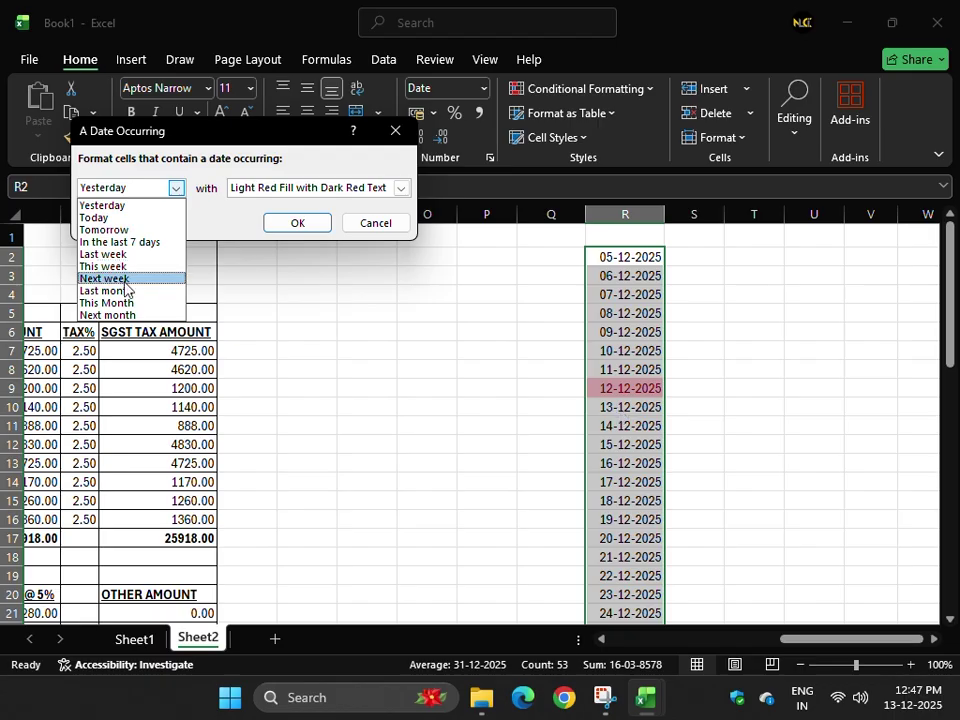
left_click(110, 206)
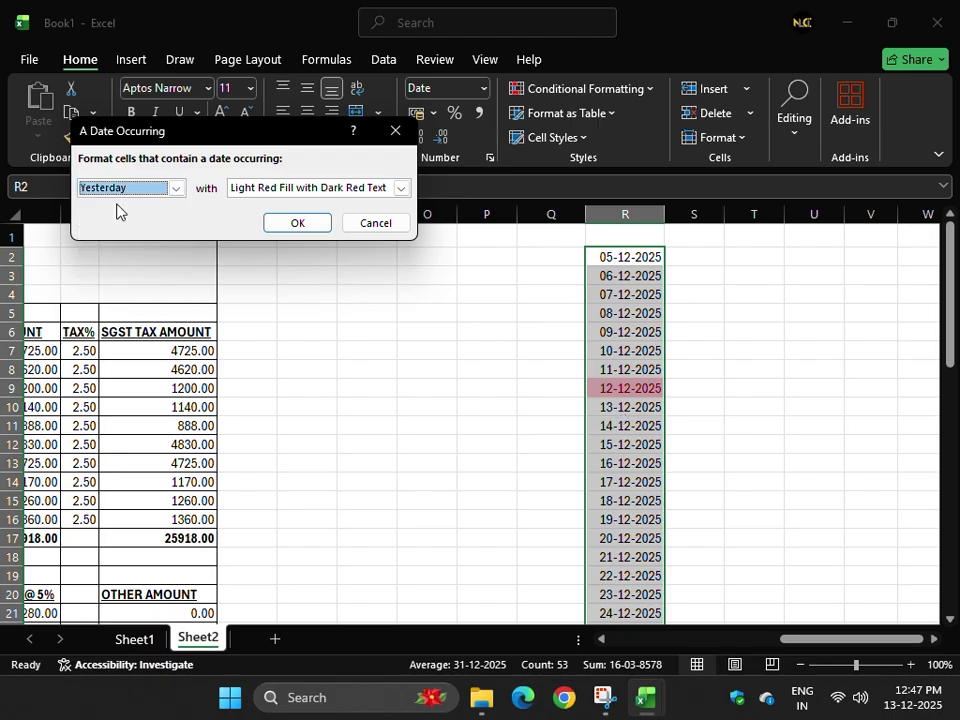
left_click(330, 189)
left_click(335, 197)
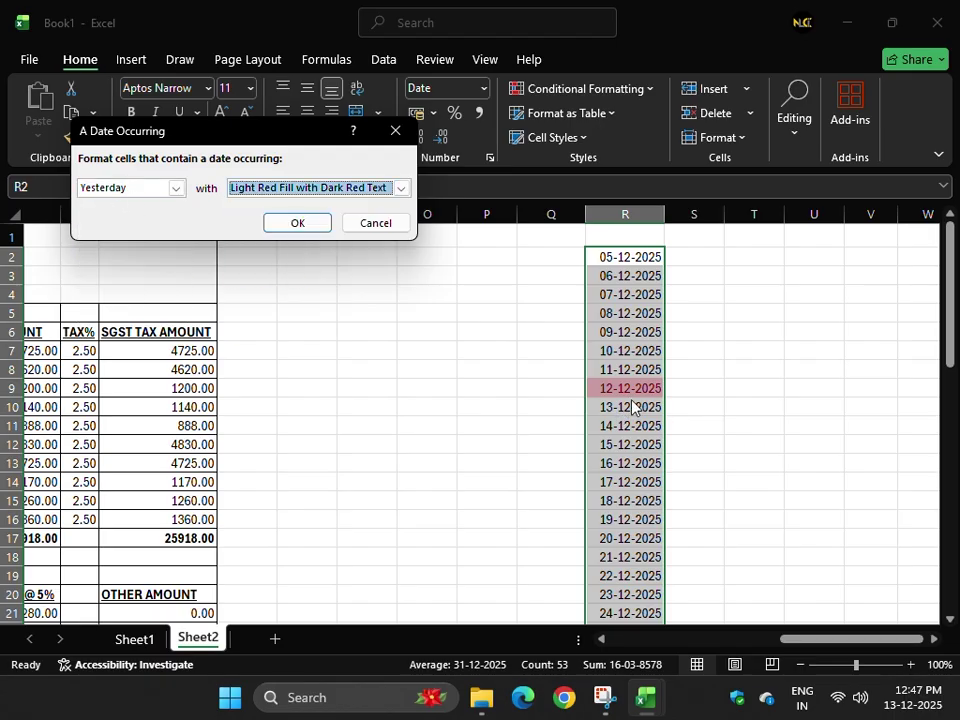
- Preview the date rule on the selected dates for Today, Tomorrow, In the last 7 days and Last week in turn
left_click(175, 187)
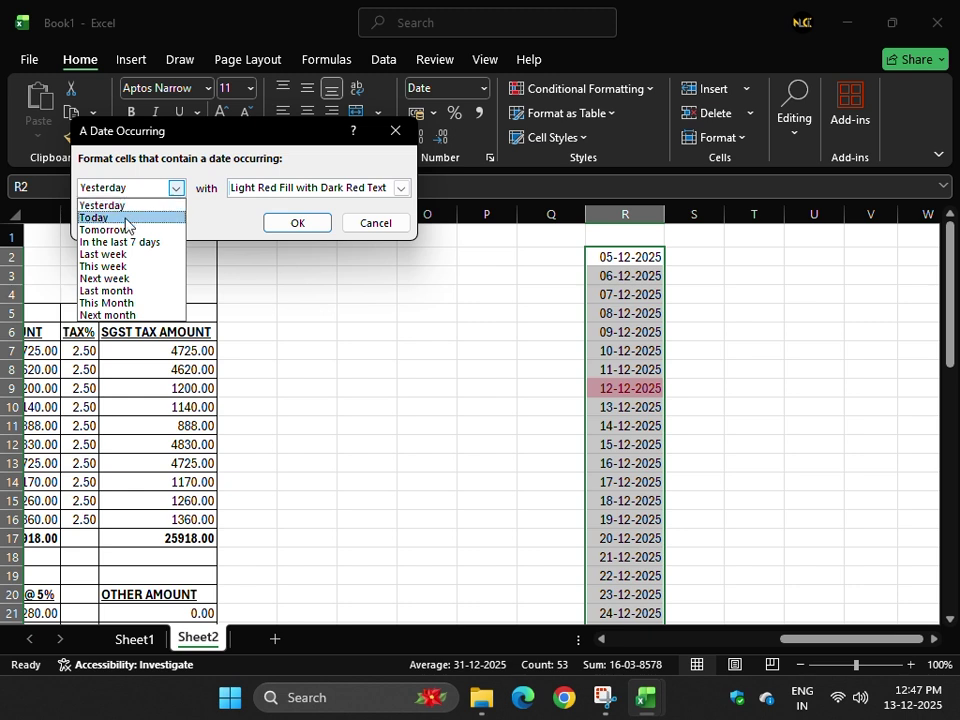
left_click(125, 218)
left_click(126, 190)
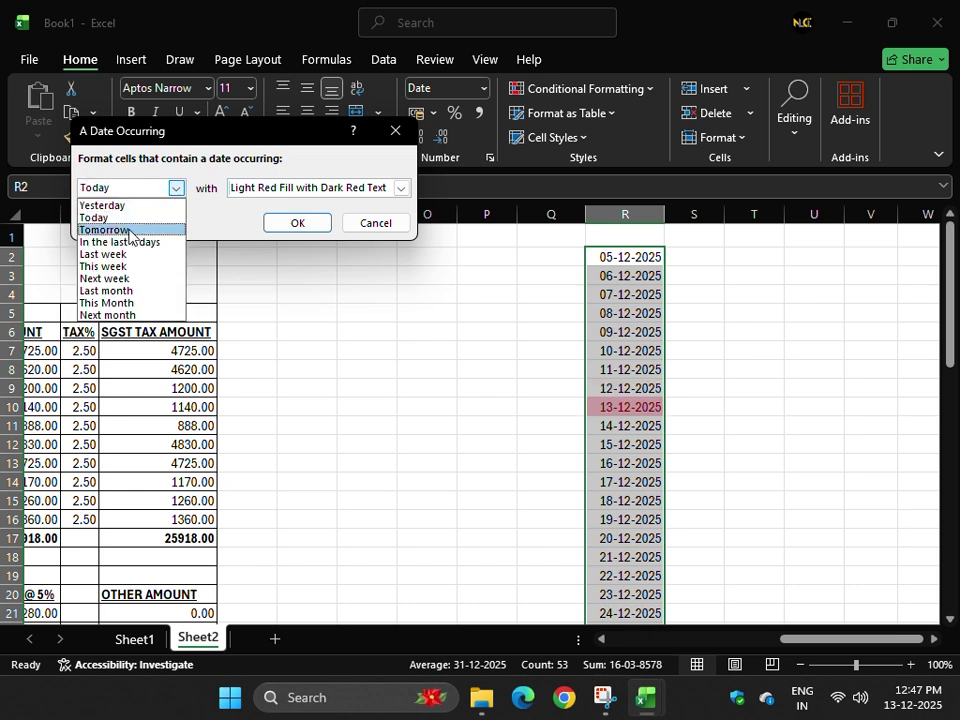
key("Down")
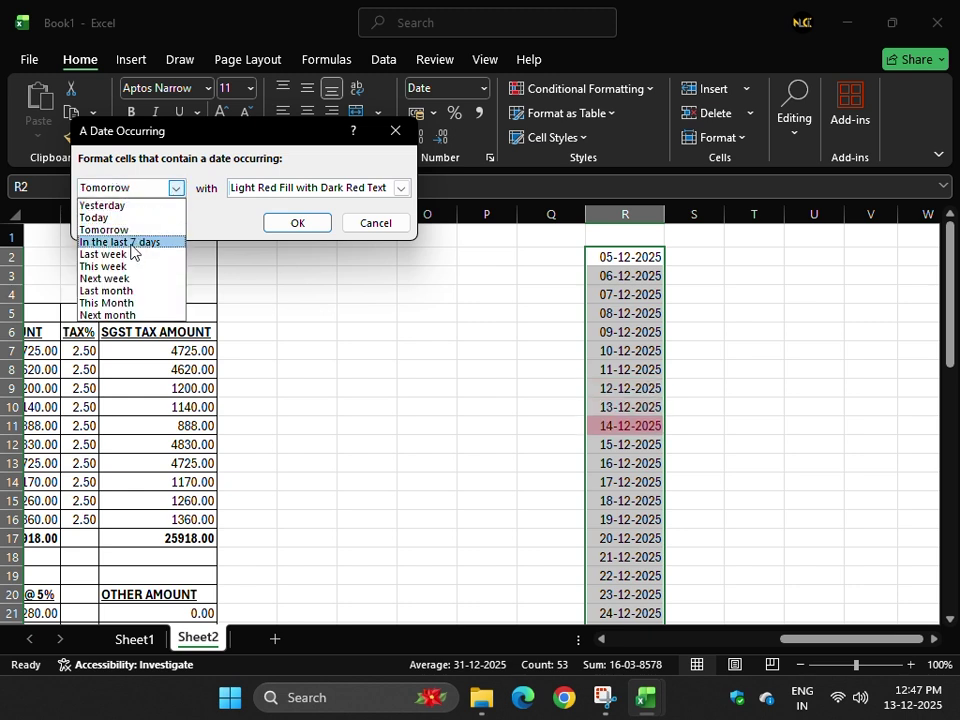
left_click(131, 245)
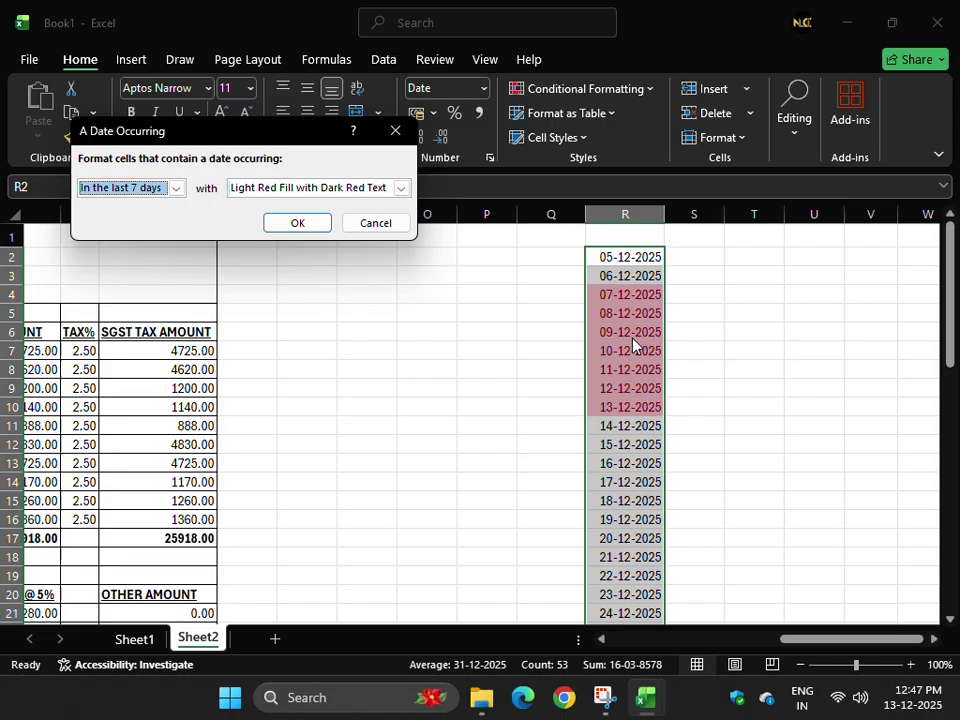
left_click(102, 196)
left_click(109, 256)
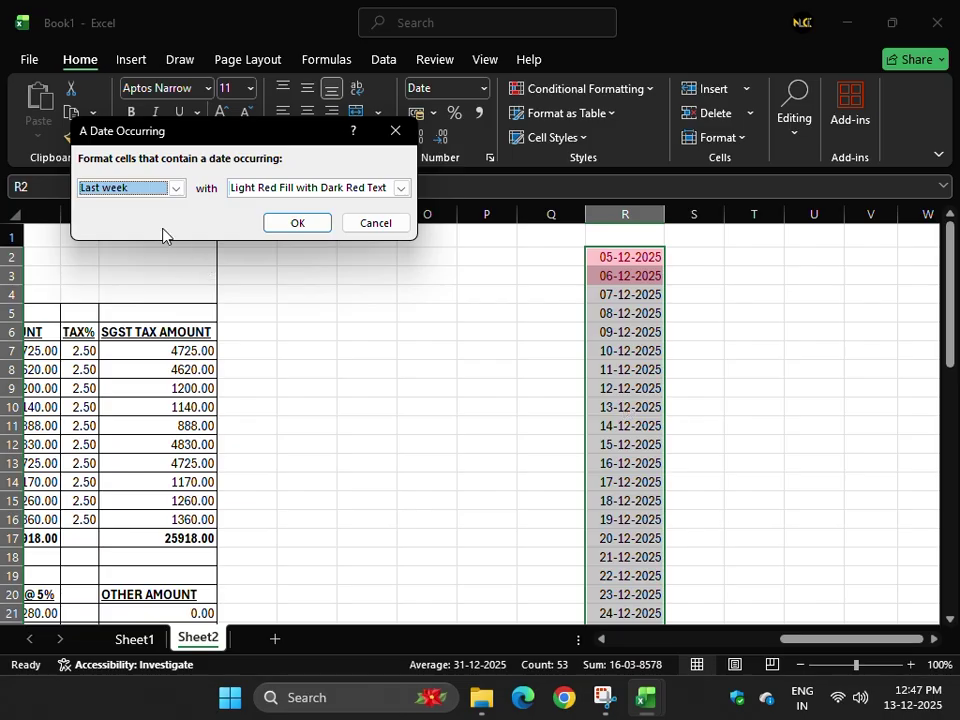
- Preview the date rule for This week, Next week, Last month and This Month in turn
left_click(175, 188)
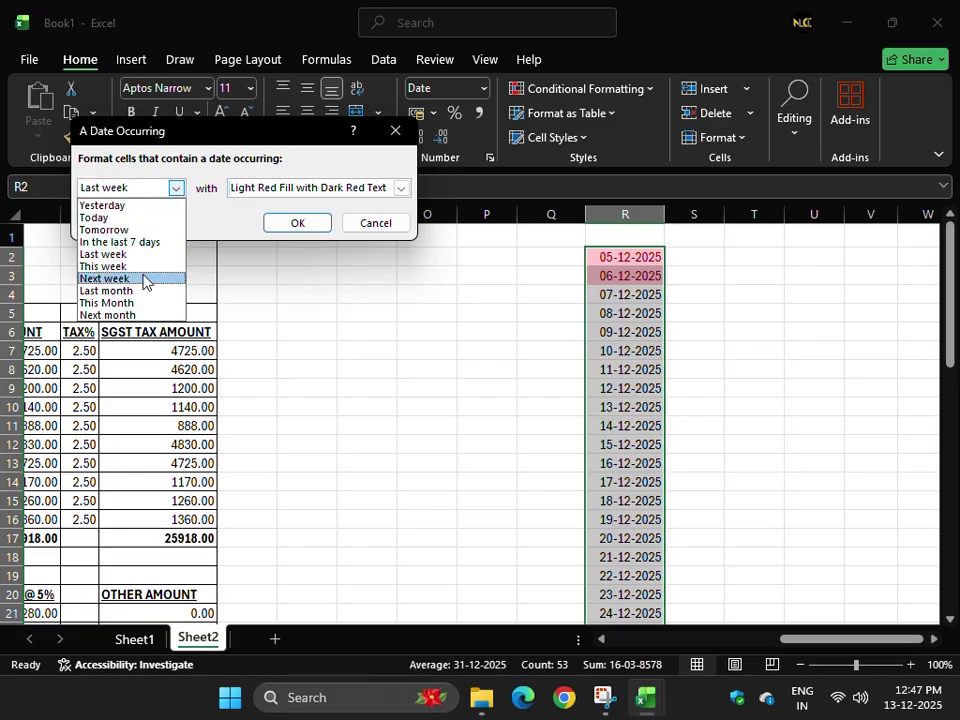
left_click(141, 268)
left_click(175, 188)
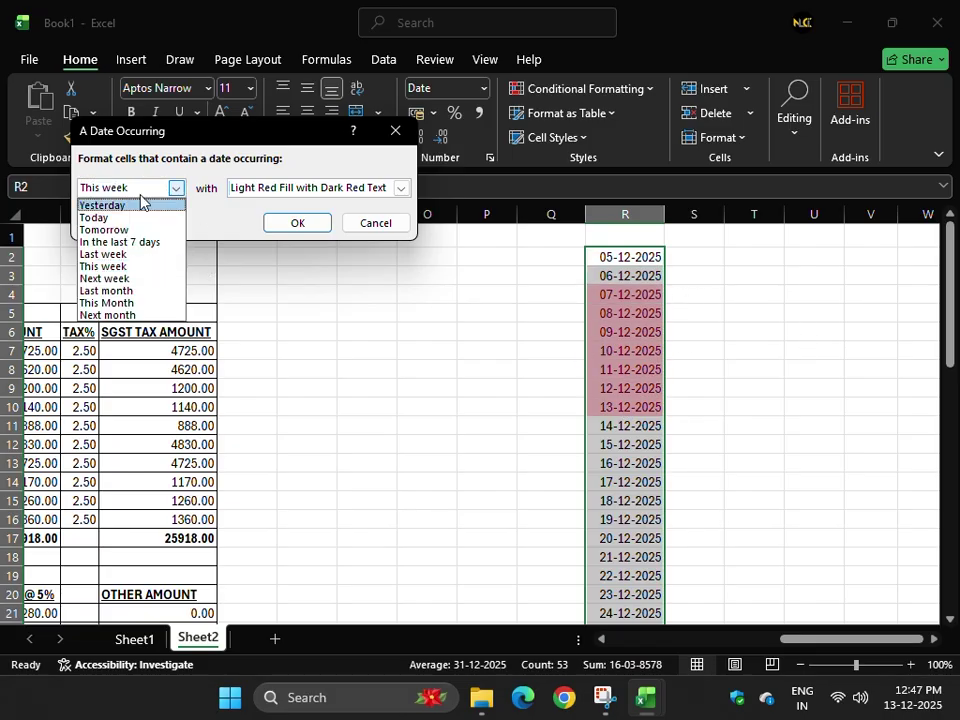
left_click(141, 280)
left_click(137, 188)
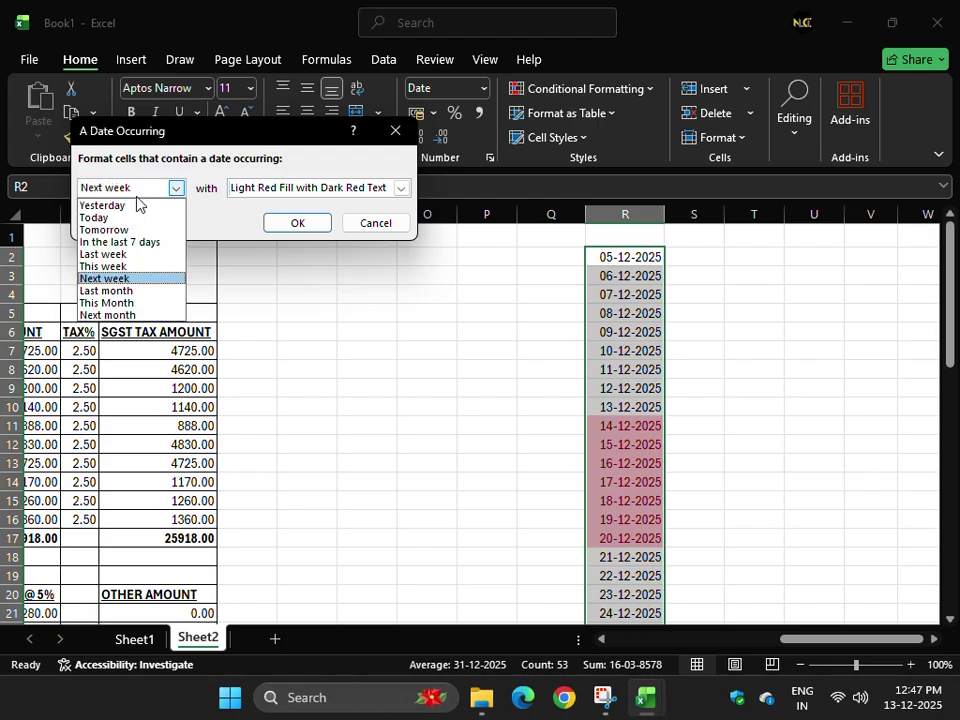
left_click(138, 291)
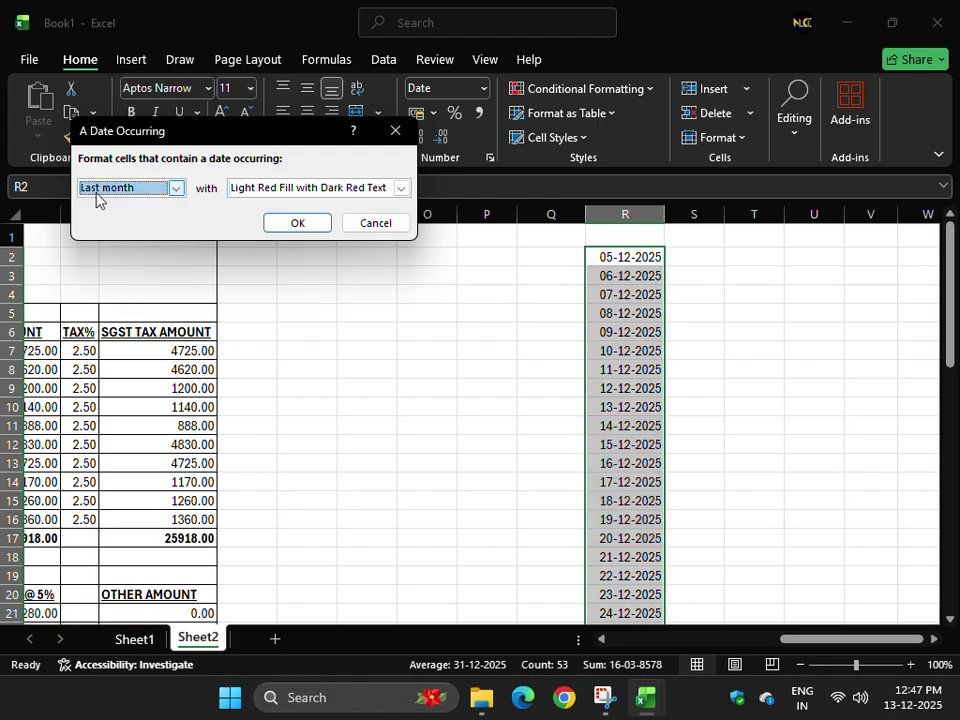
left_click(142, 190)
left_click(133, 303)
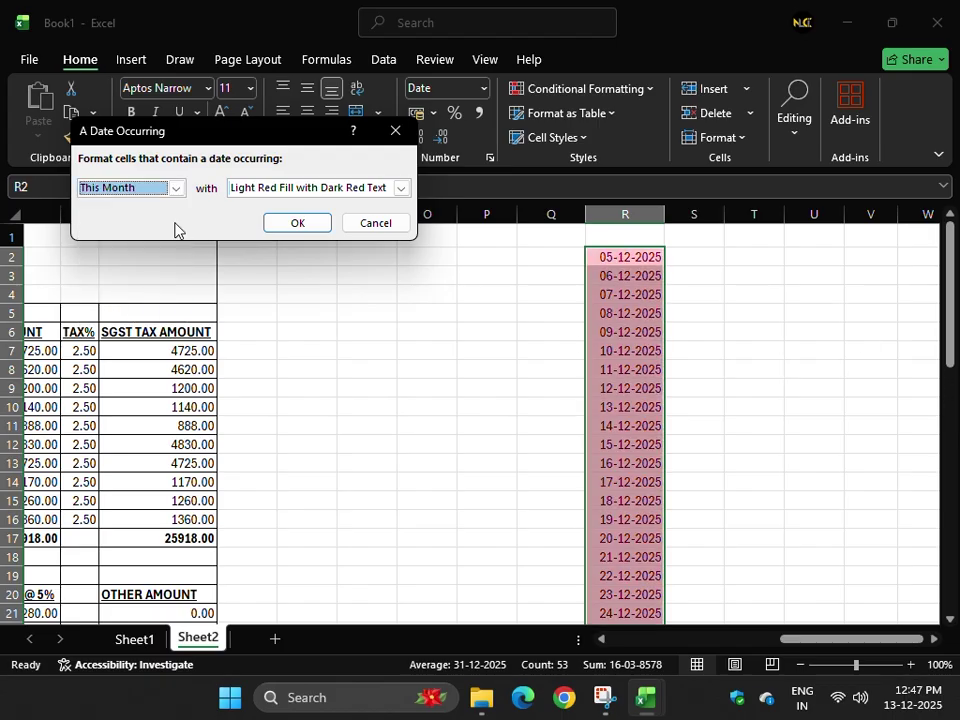
- Apply the date rule for Next month with Light Red Fill with Dark Red Text and review column R
left_click(135, 188)
left_click(110, 315)
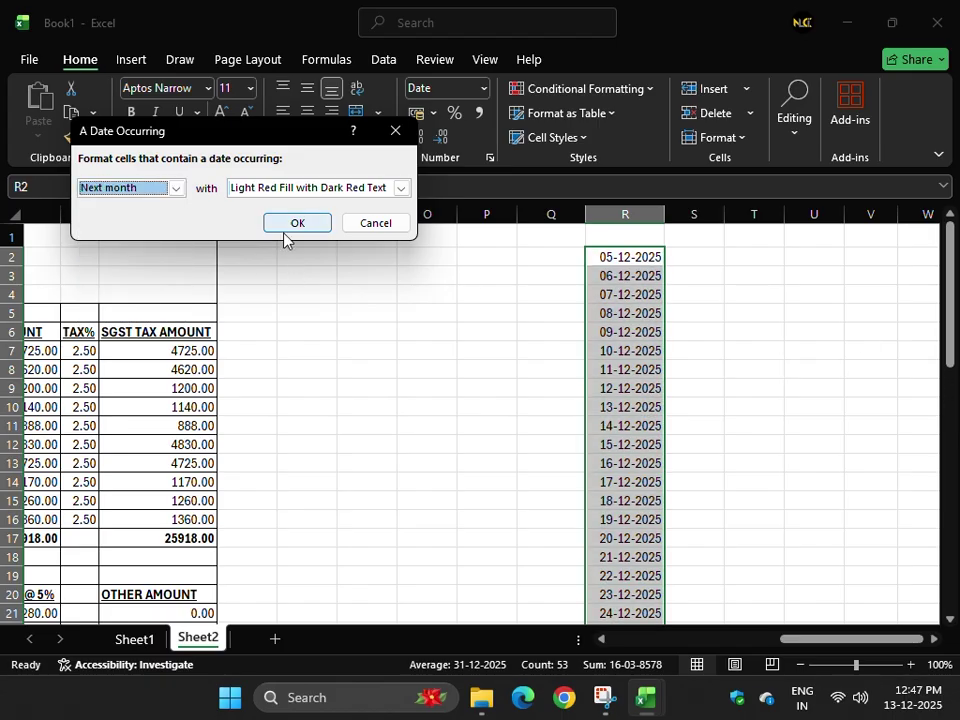
left_click(290, 224)
scroll(480, 420, "down", 7)
scroll(850, 407, "down", 3)
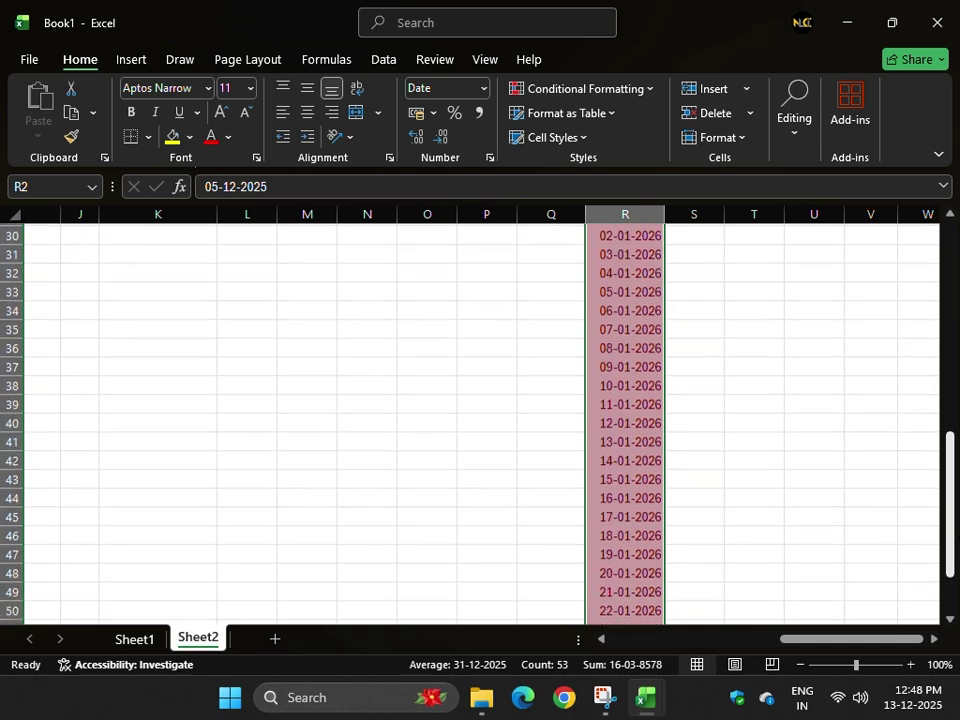
scroll(850, 407, "up", 4)
scroll(850, 407, "up", 6)
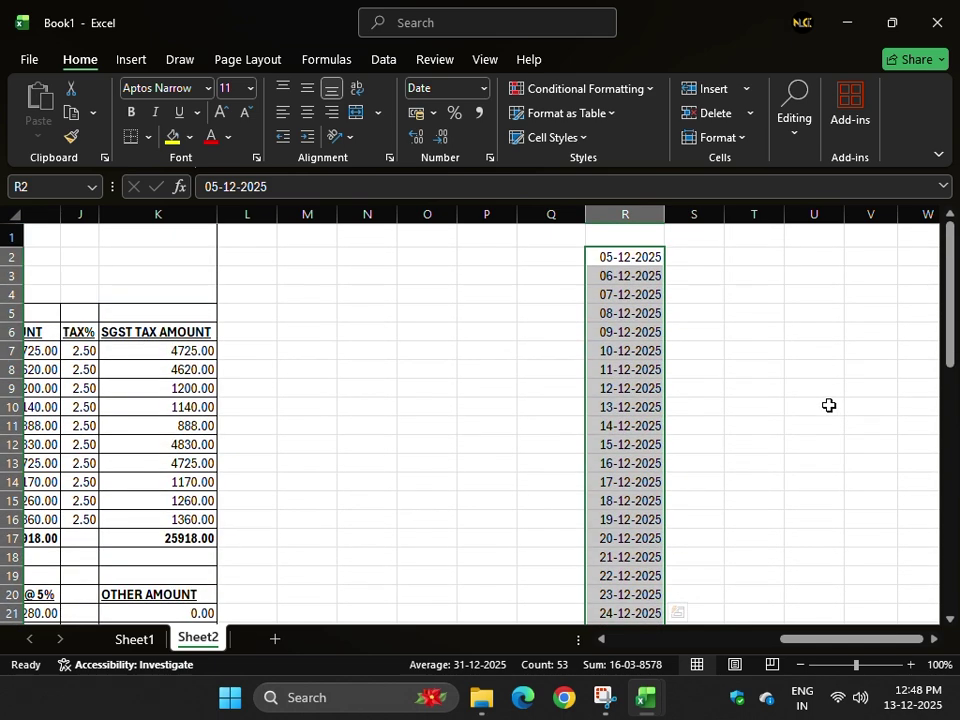
left_click(560, 94)
mouse_move(557, 118)
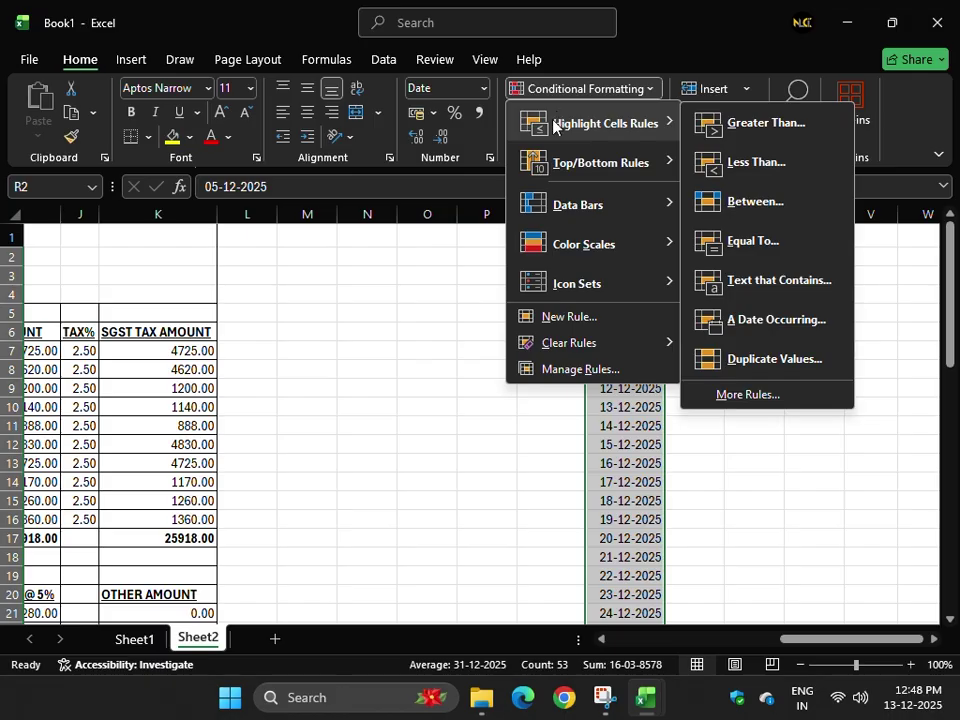
left_click(736, 601)
- Select the bill dates in C7 through C16 of the upper sales table
left_click_drag(839, 640, 622, 647)
left_click_drag(283, 352, 337, 509)
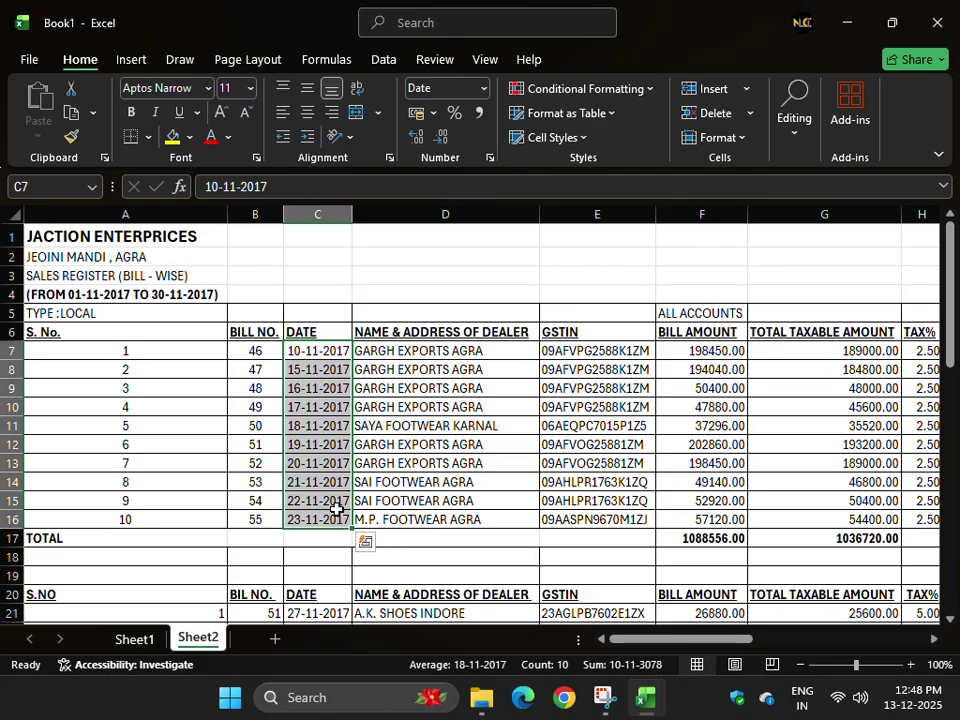
left_click_drag(681, 640, 856, 640)
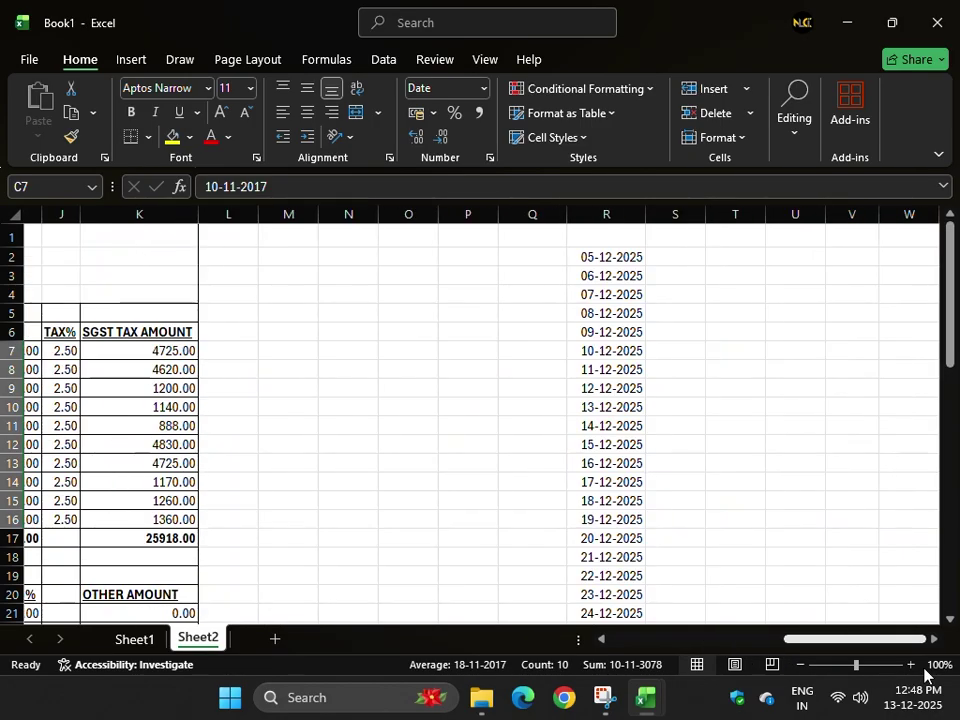
left_click(594, 90)
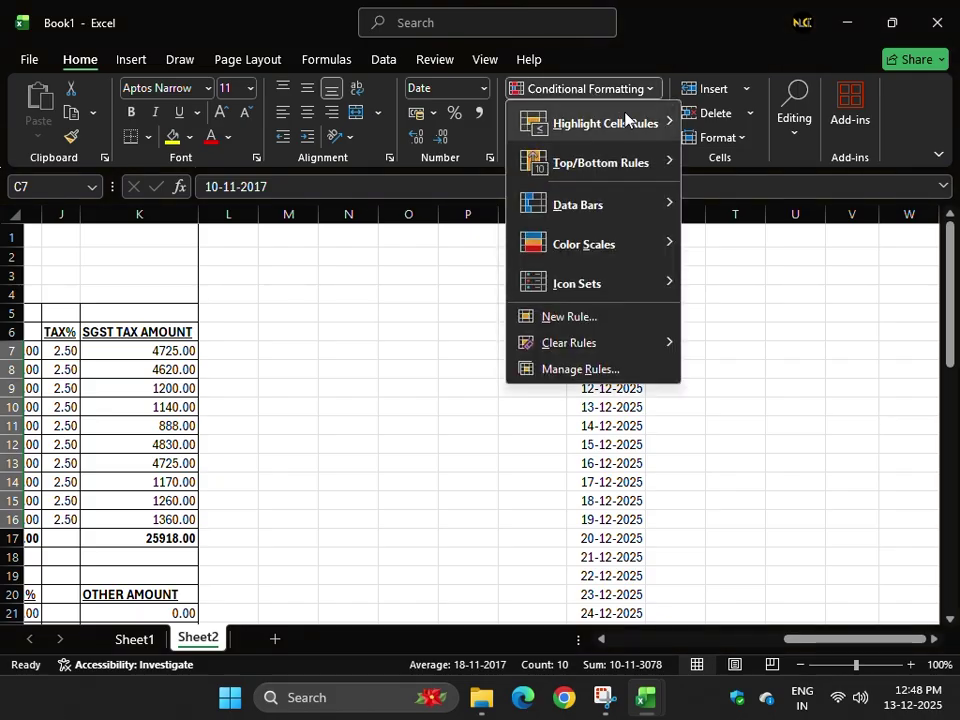
mouse_move(643, 122)
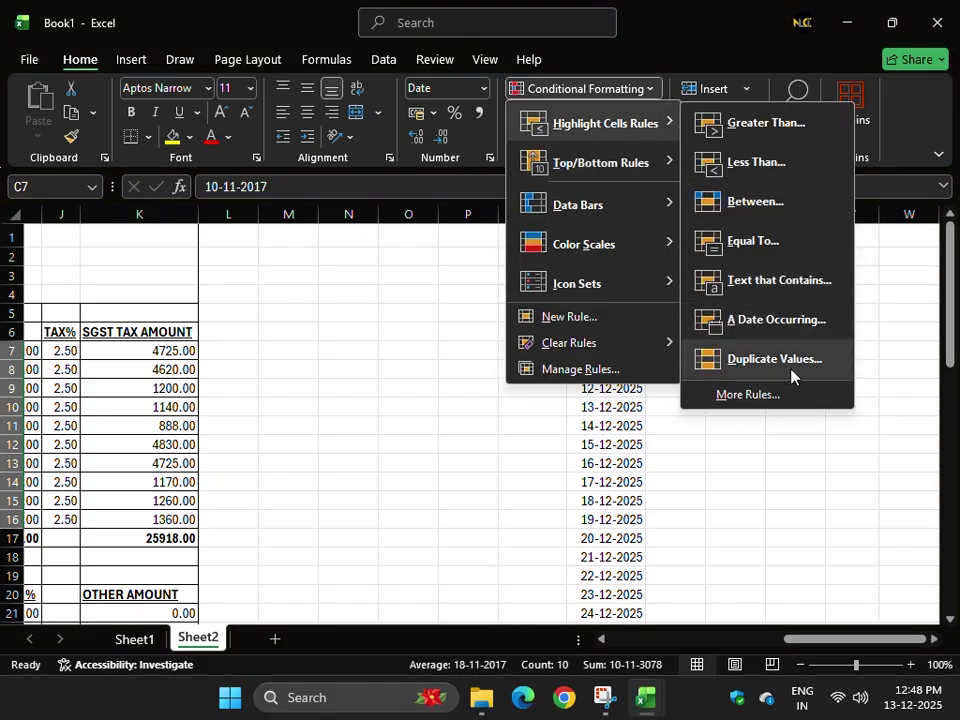
left_click(687, 637)
left_click(687, 637)
left_click(634, 637)
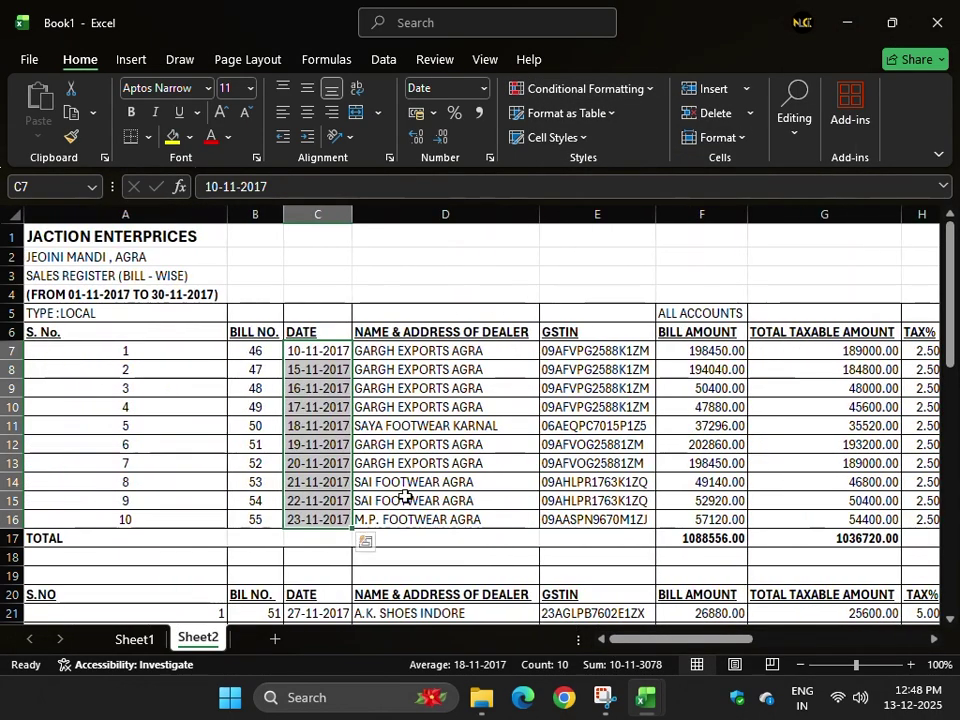
left_click_drag(321, 350, 319, 509)
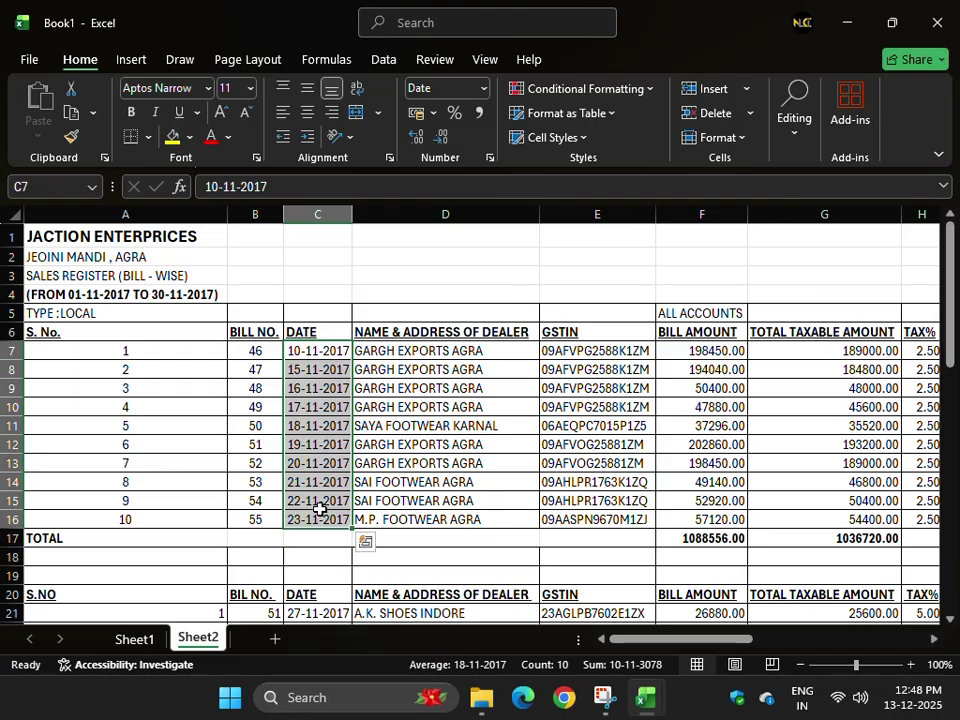
scroll(497, 482, "right", 1)
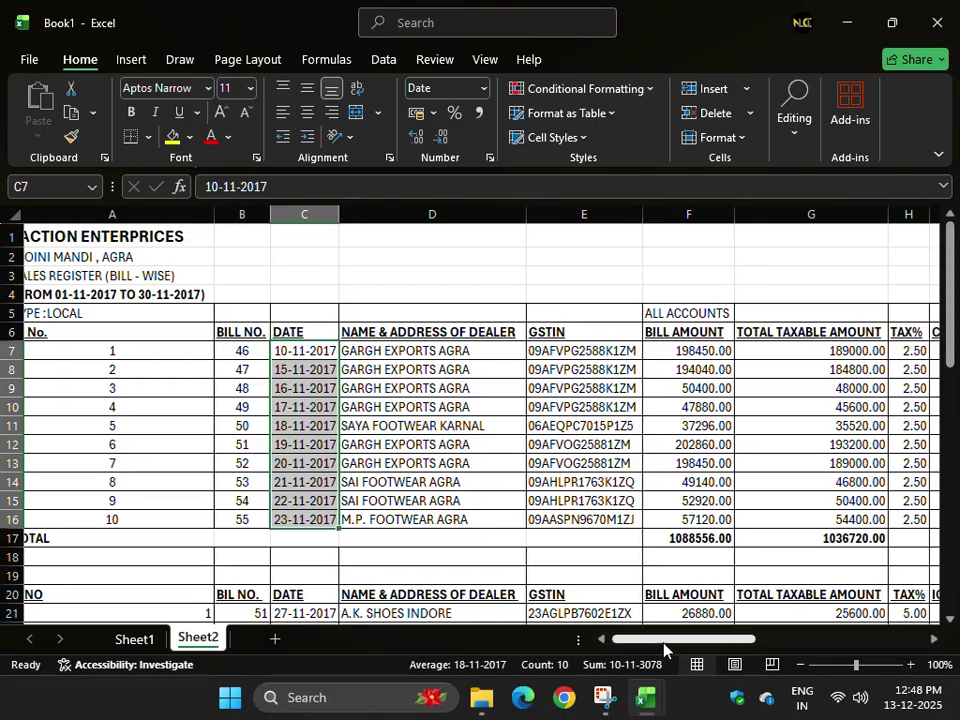
left_click(583, 88)
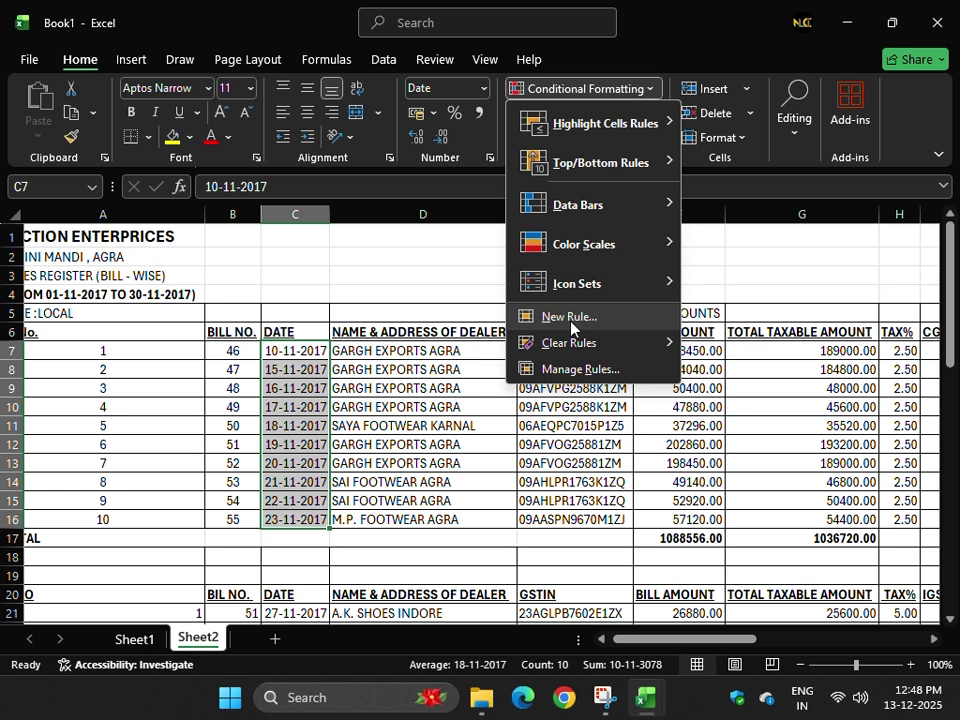
key("Escape")
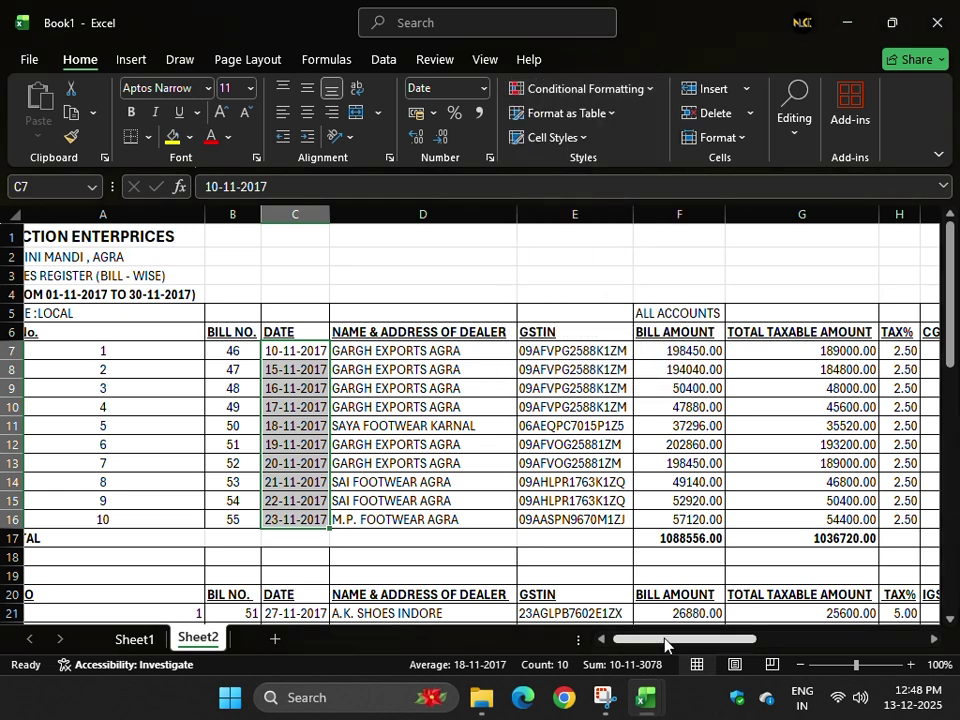
left_click(586, 90)
mouse_move(630, 124)
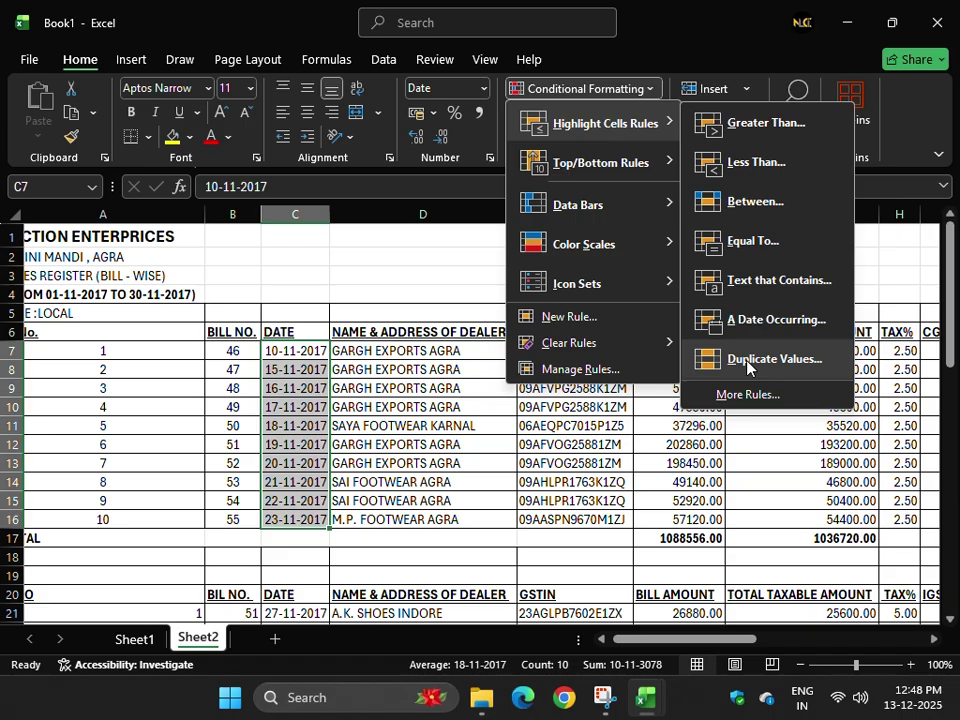
key("Escape")
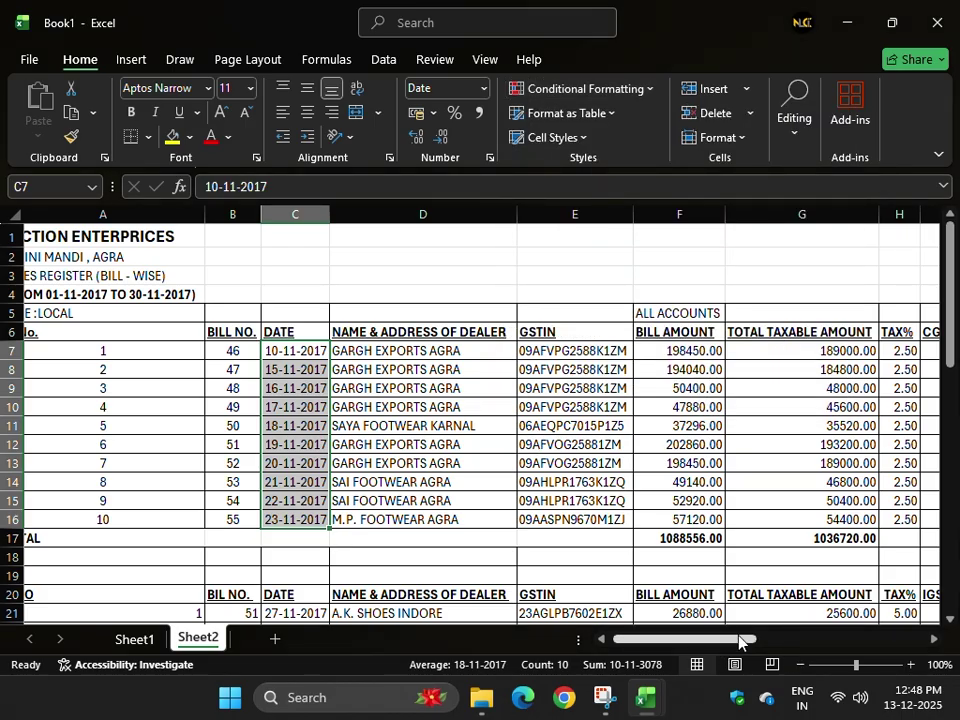
- Examine the description of the Remove Duplicates tool among the data tools
left_click_drag(744, 637, 812, 658)
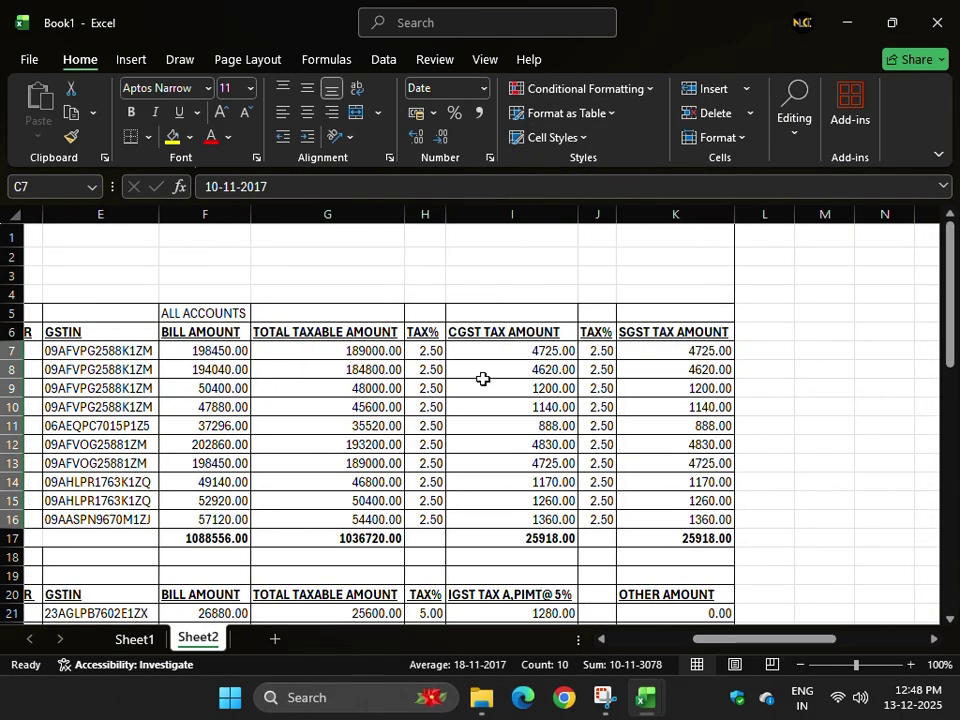
left_click(386, 63)
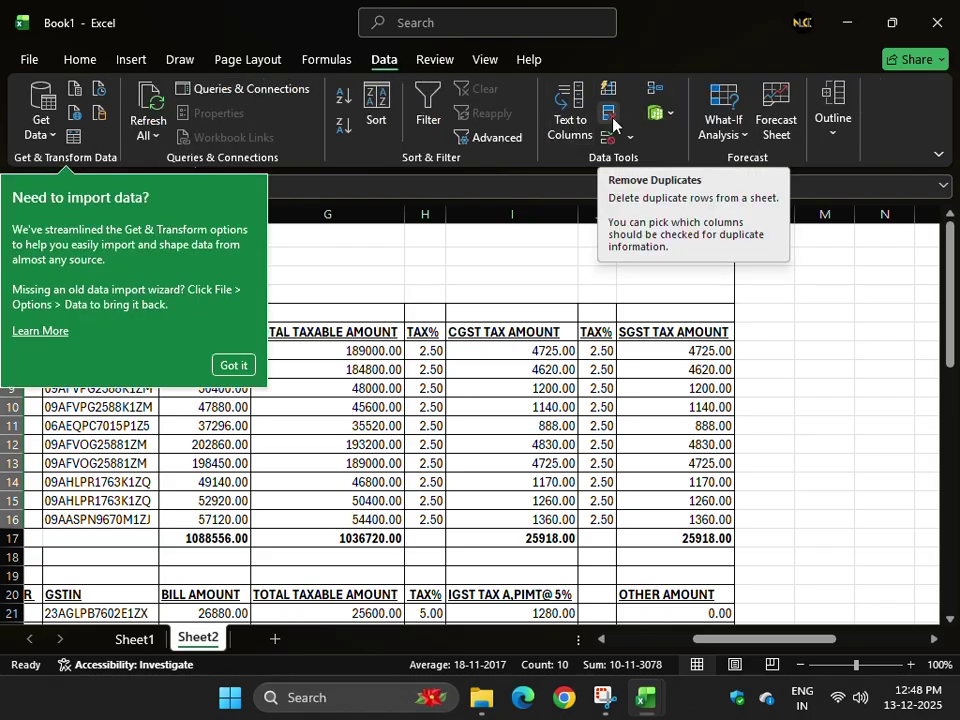
left_click(80, 59)
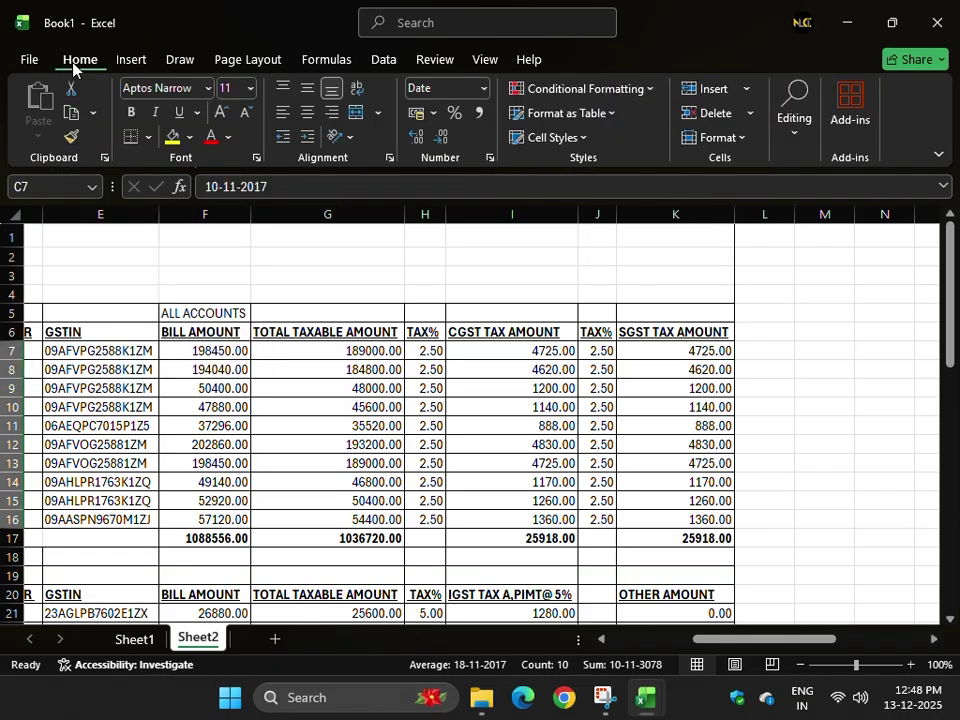
- Preview a Duplicate Values rule on the total taxable amounts in G7 through G16 for Duplicate and Unique values, and cancel it
left_click_drag(326, 350, 360, 517)
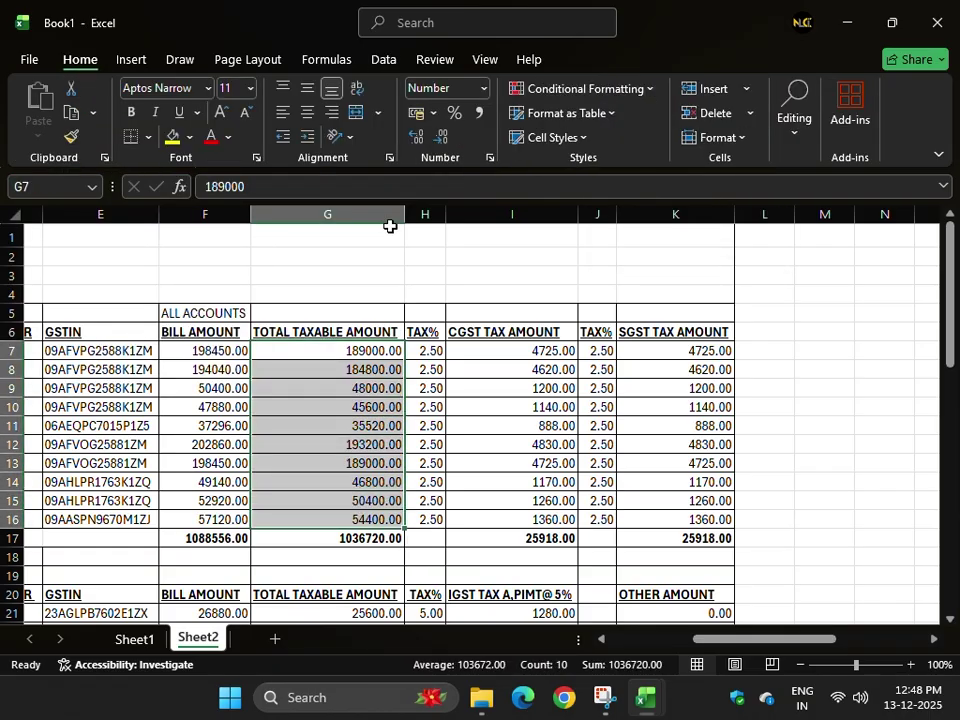
left_click(604, 95)
mouse_move(643, 126)
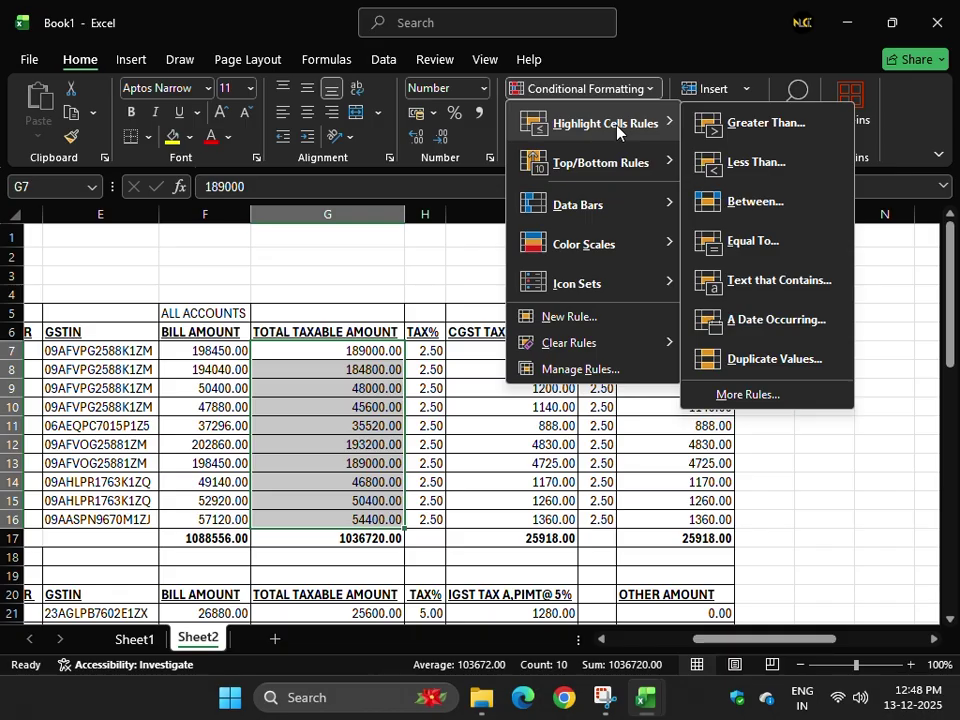
left_click(777, 362)
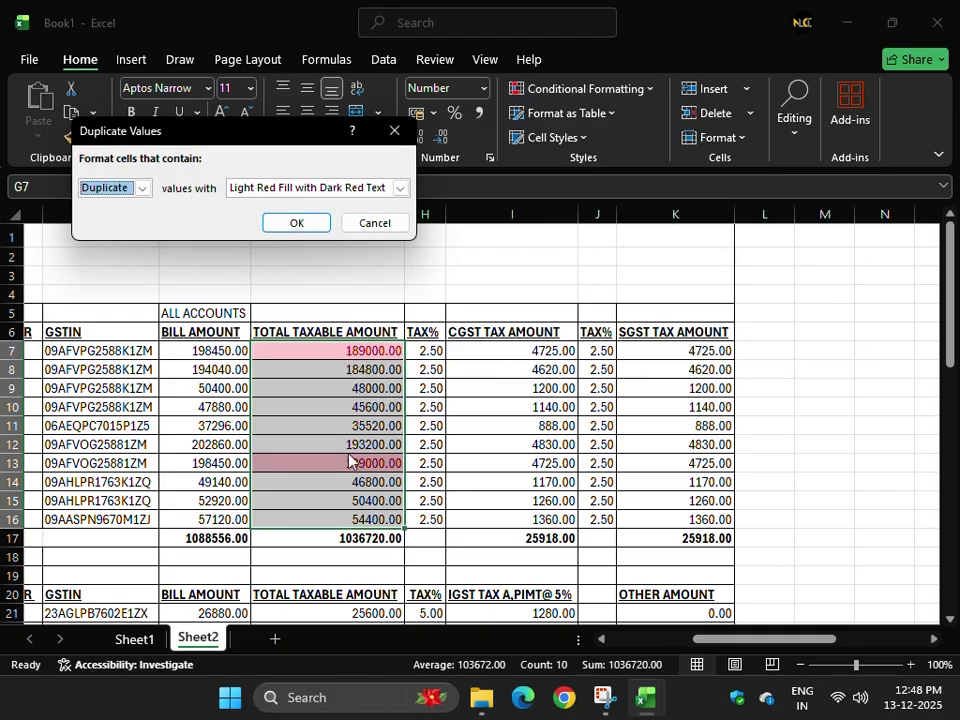
left_click(141, 188)
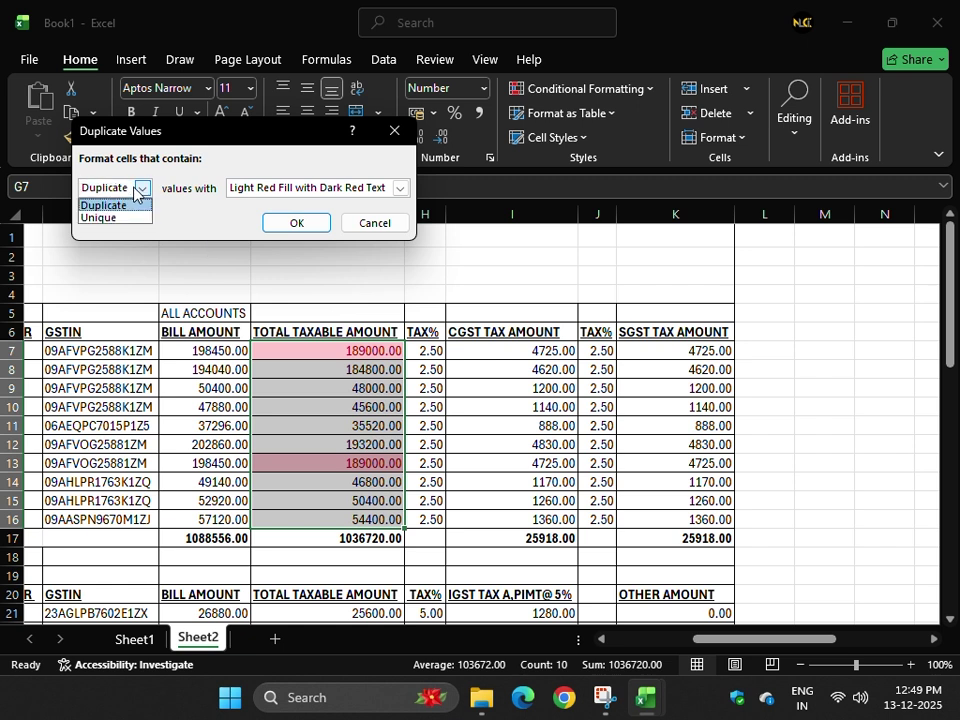
left_click(133, 217)
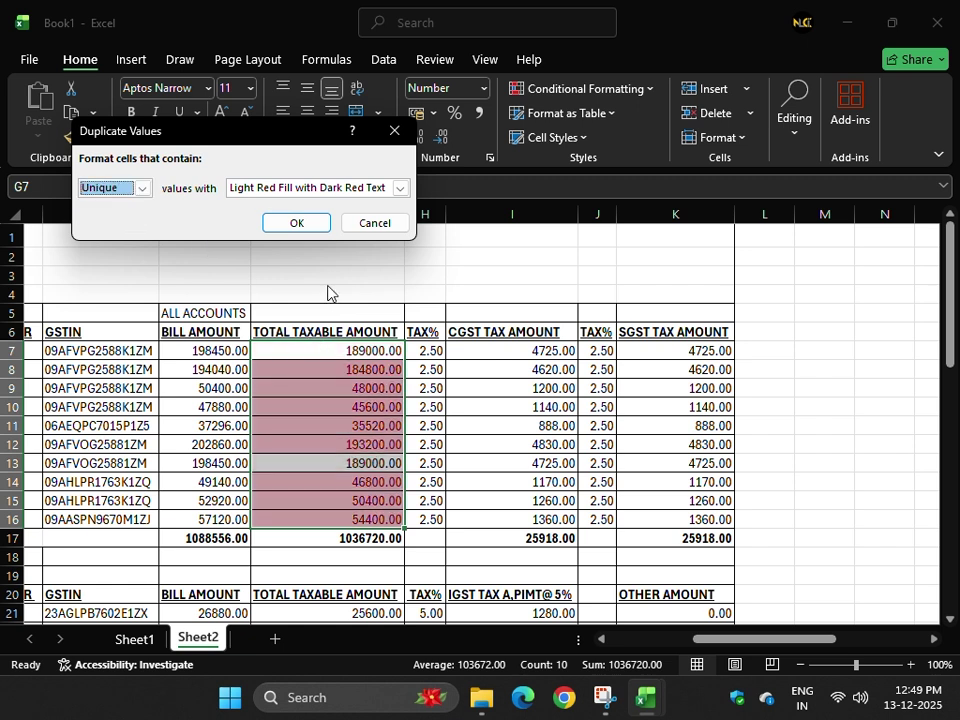
left_click(362, 224)
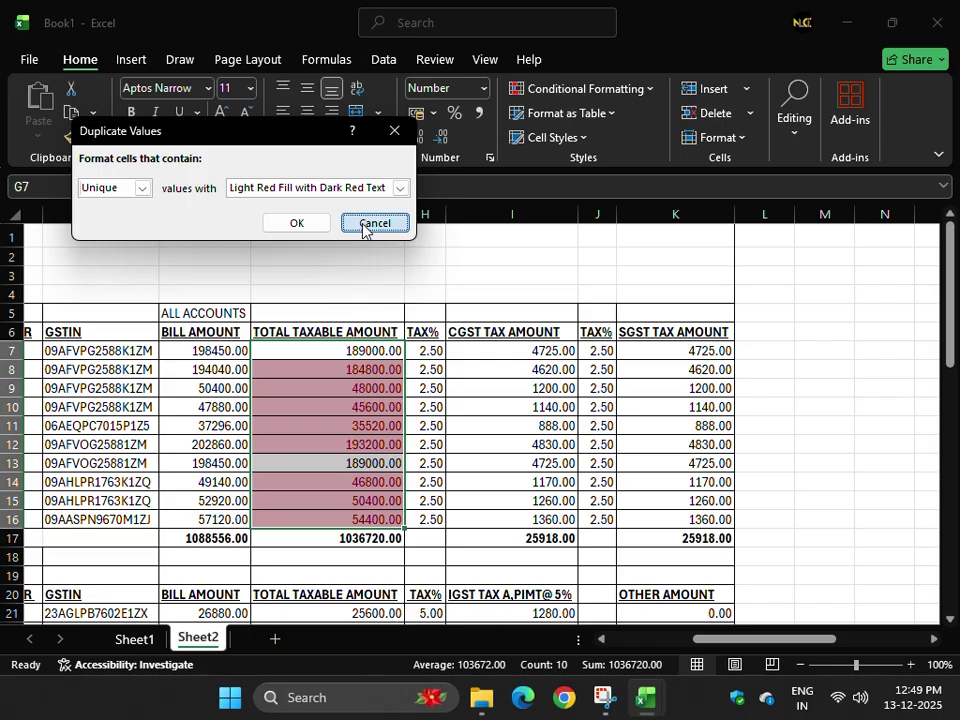
- Preview a Top 10 Items rule on G7 through G16 limited to the top 3, with Light Red Fill with Dark Red Text, and cancel it
left_click(572, 90)
mouse_move(580, 168)
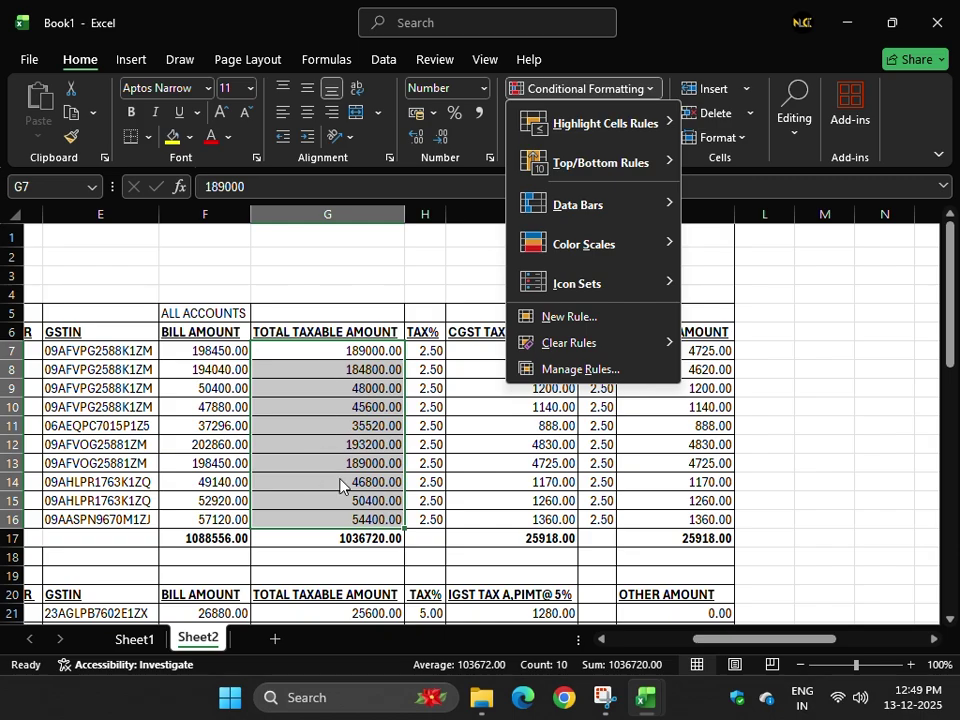
mouse_move(656, 167)
left_click(744, 165)
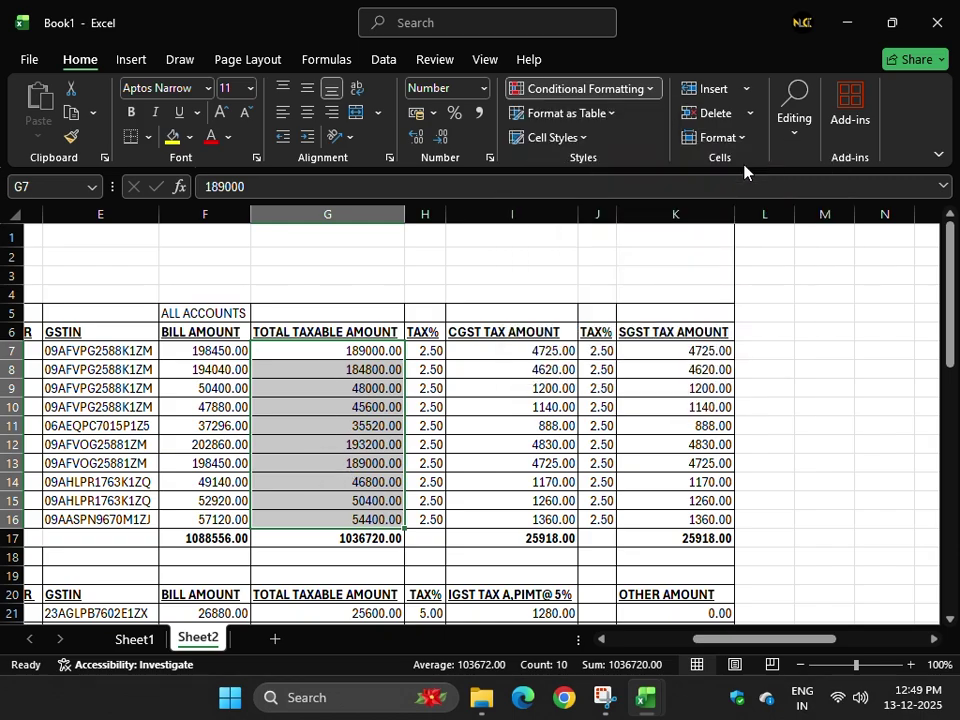
left_click(147, 192)
left_click(147, 192)
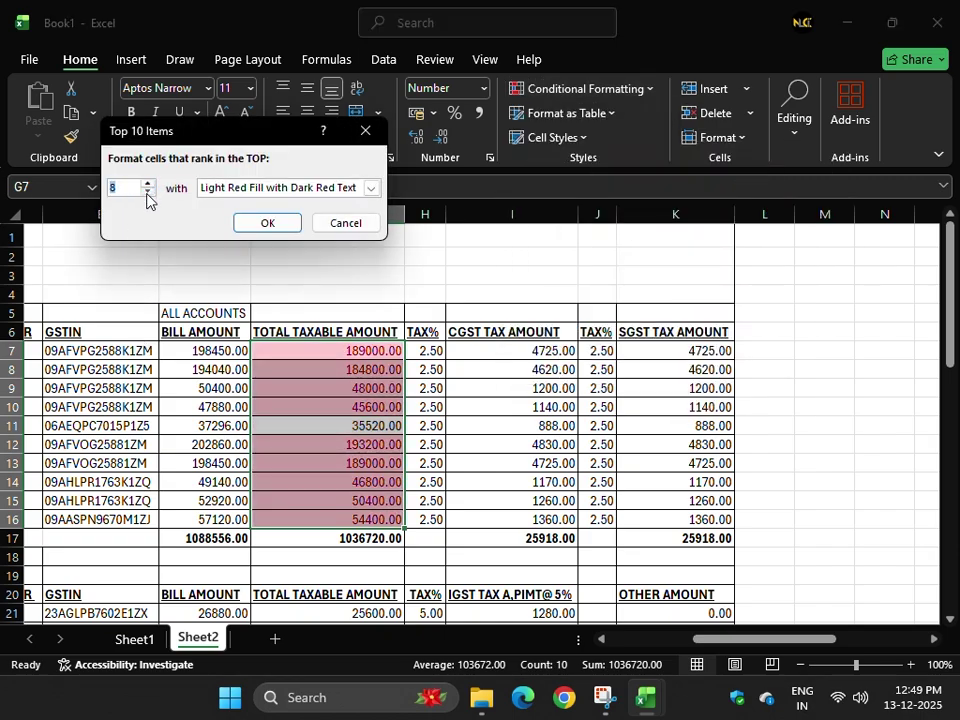
left_click(147, 192)
left_click(147, 192)
left_click(147, 192)
left_click(147, 192)
left_click(147, 192)
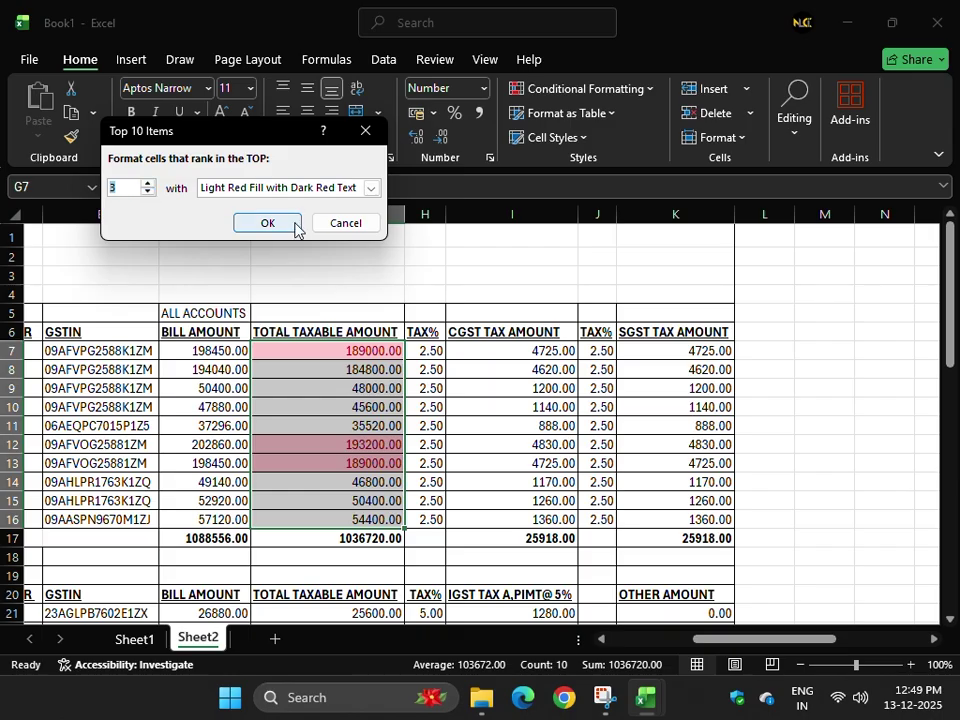
left_click_drag(283, 145, 836, 208)
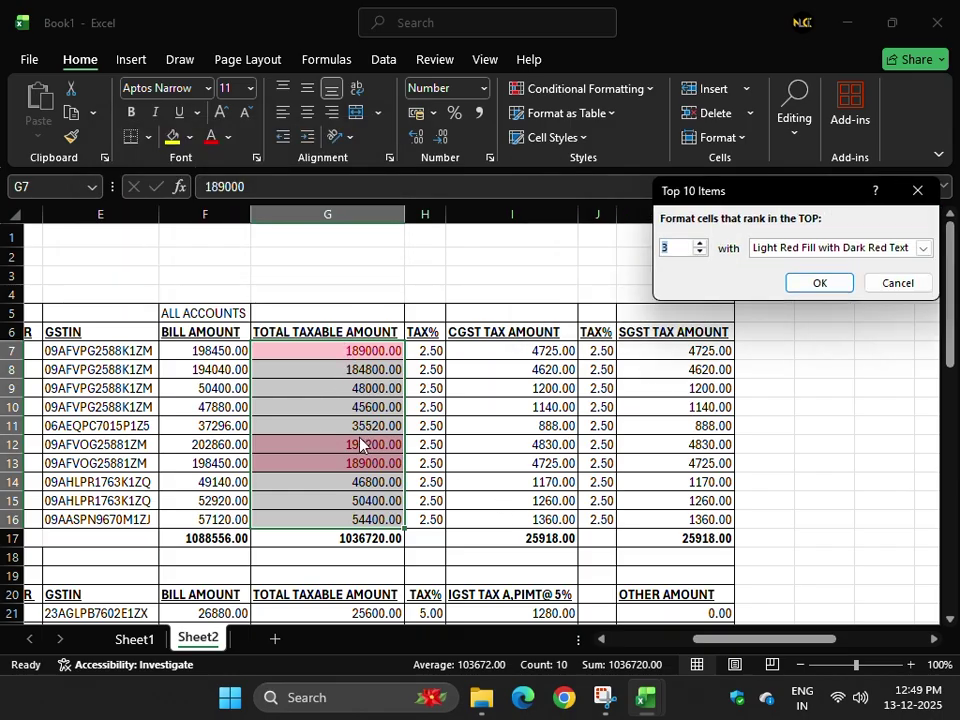
left_click(895, 284)
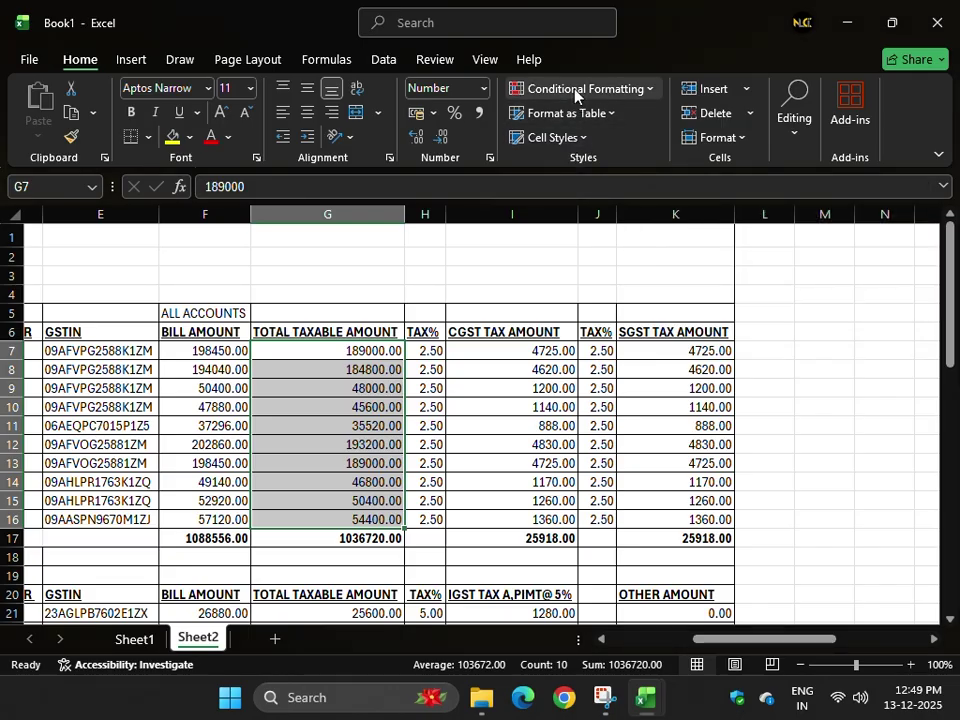
- Preview a Top 10 % rule on the total taxable amounts with the rank lowered to 5 %, and cancel it
left_click(530, 89)
mouse_move(515, 162)
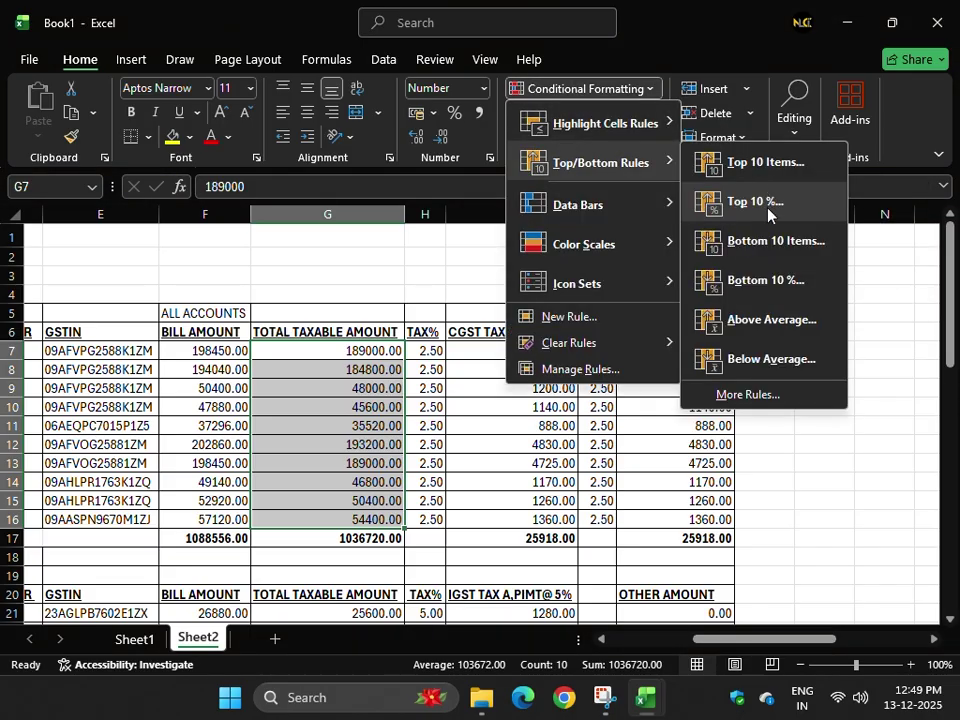
left_click(767, 208)
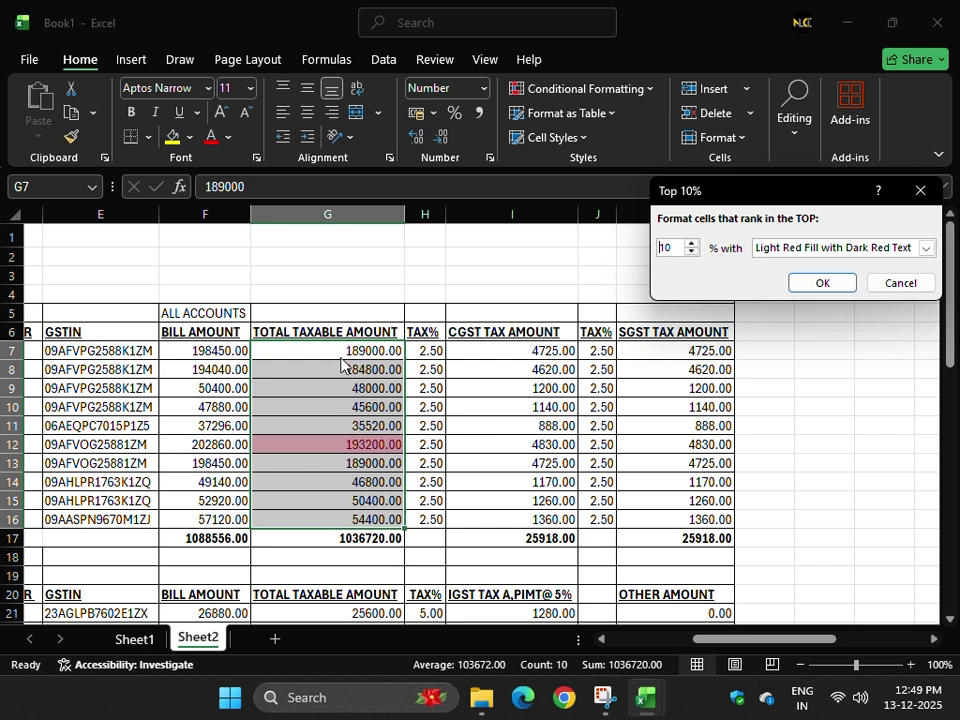
left_click(696, 252)
left_click(696, 252)
left_click(697, 252)
left_click(697, 252)
left_click(697, 252)
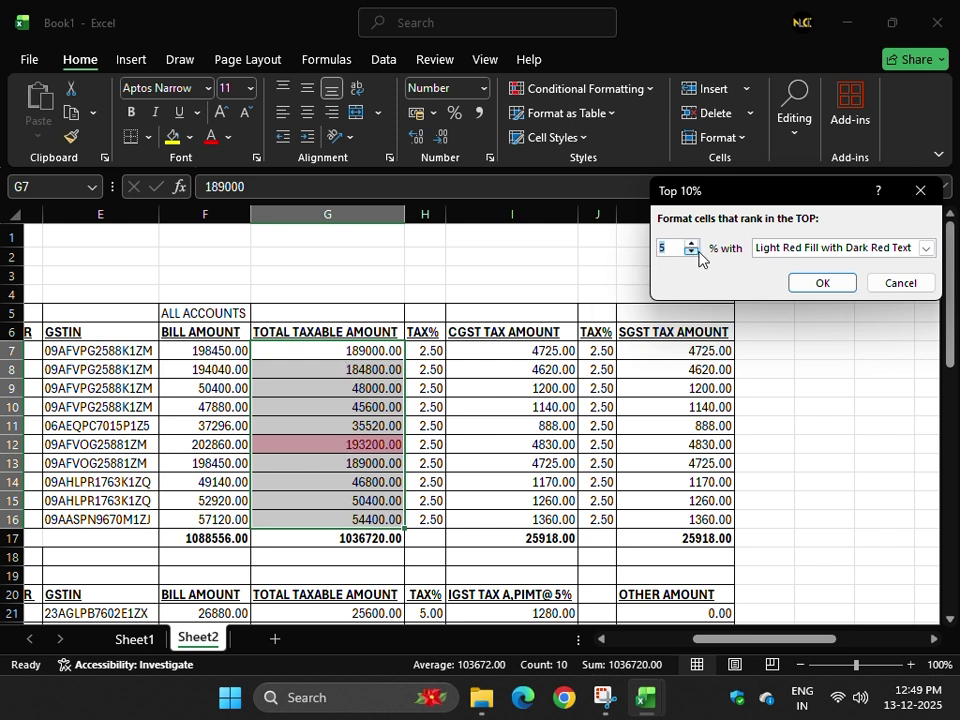
left_click(910, 283)
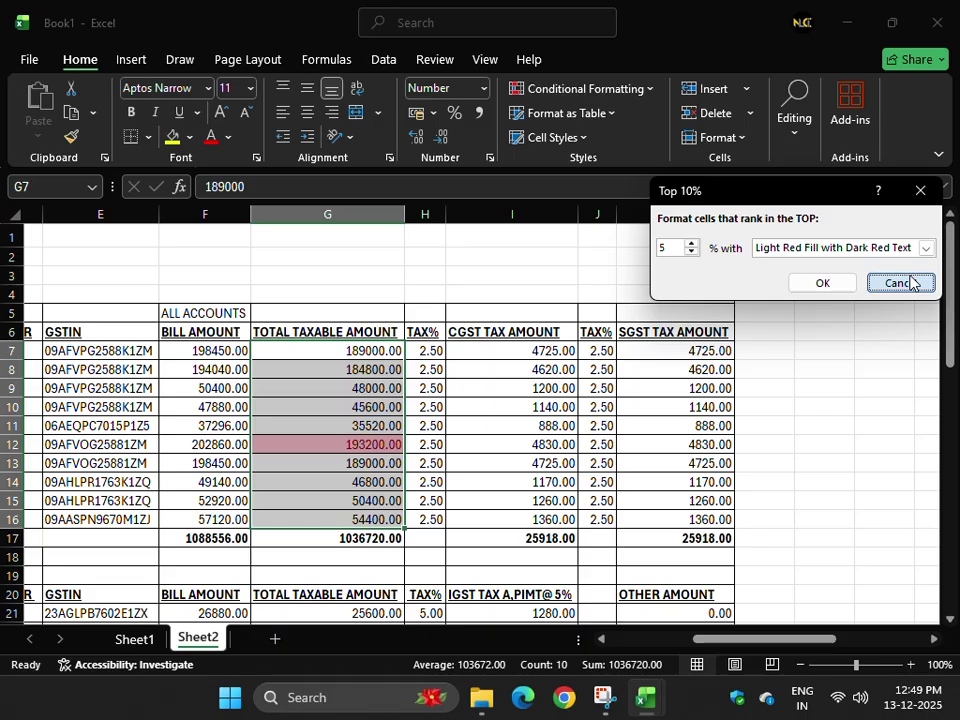
- Leave the rule choices and select the total taxable amounts in G7 through G16 to check their average
left_click(585, 88)
mouse_move(606, 161)
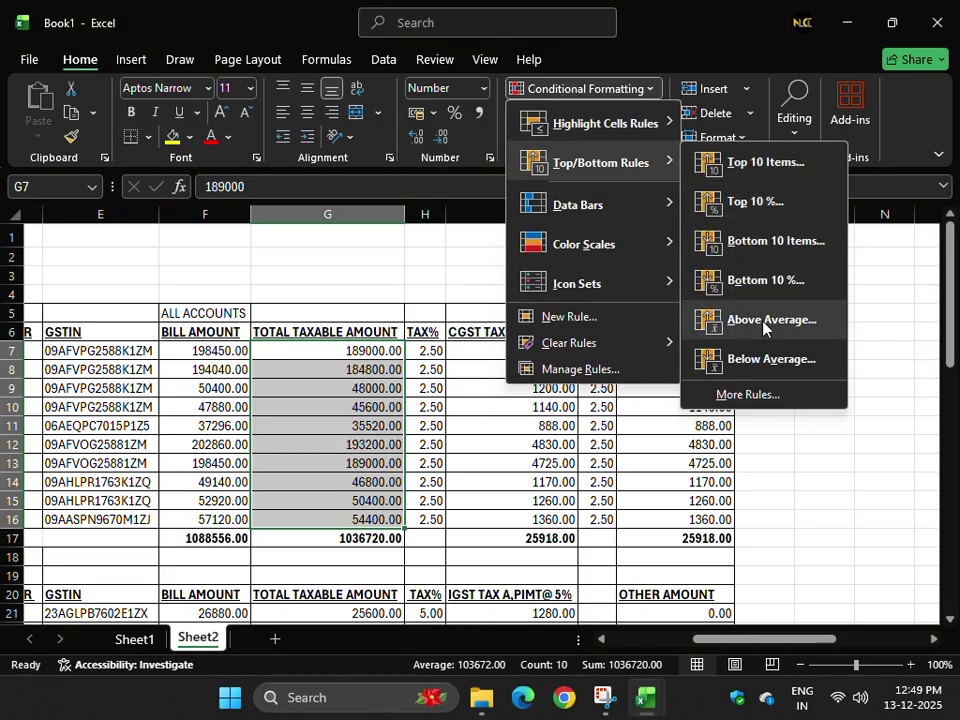
key("Escape")
key("Escape")
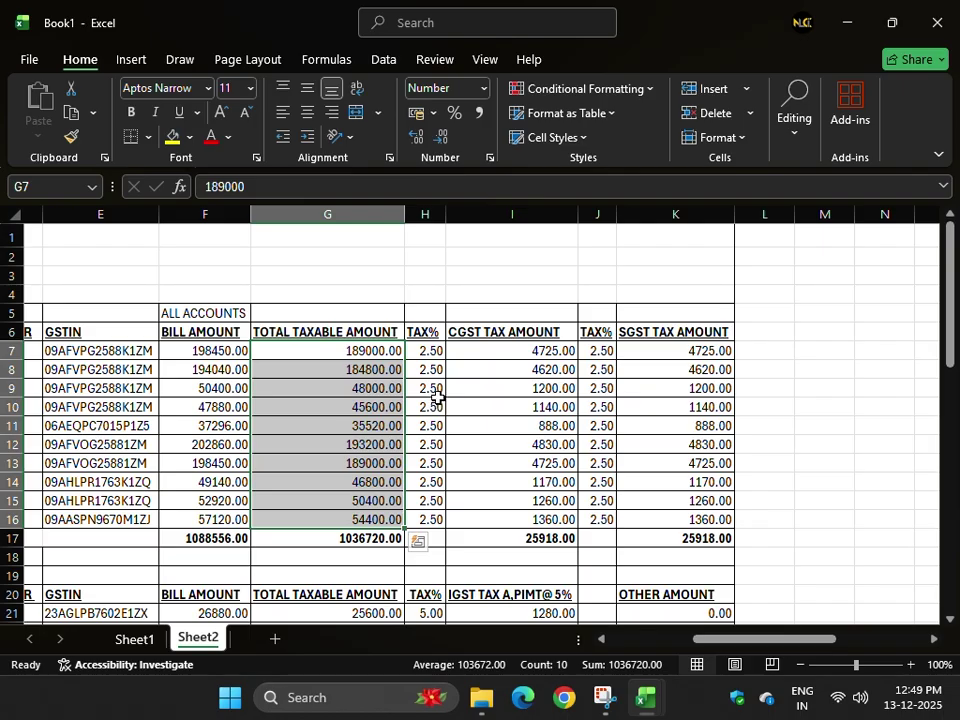
left_click_drag(333, 350, 347, 526)
left_click_drag(328, 351, 355, 520)
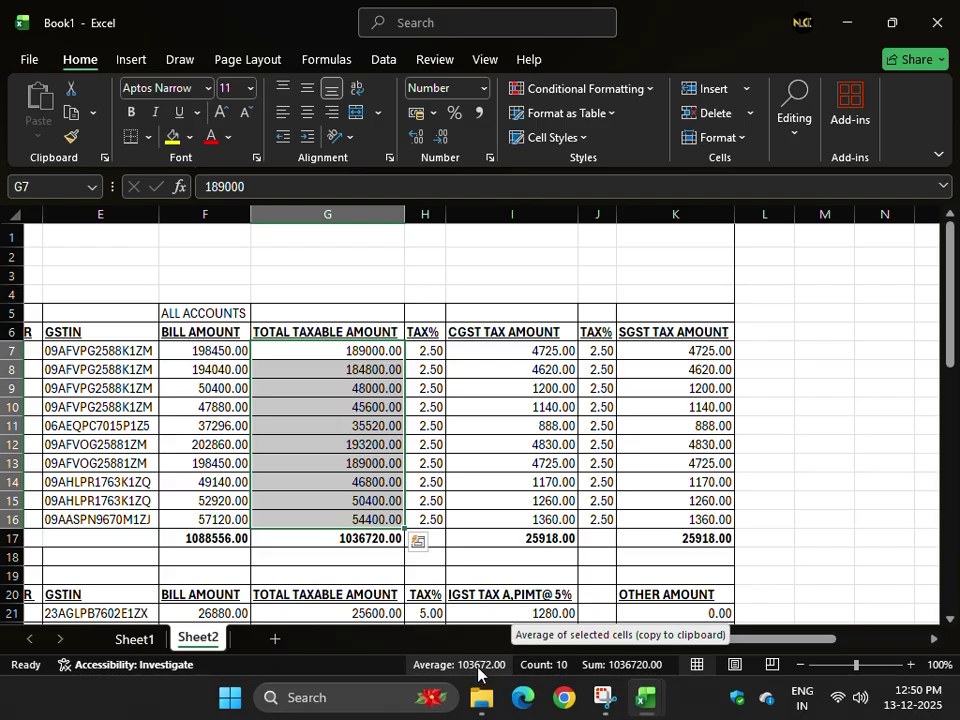
- Preview an Above Average rule on G7 through G16 with Light Red Fill with Dark Red Text, and cancel it
left_click(581, 91)
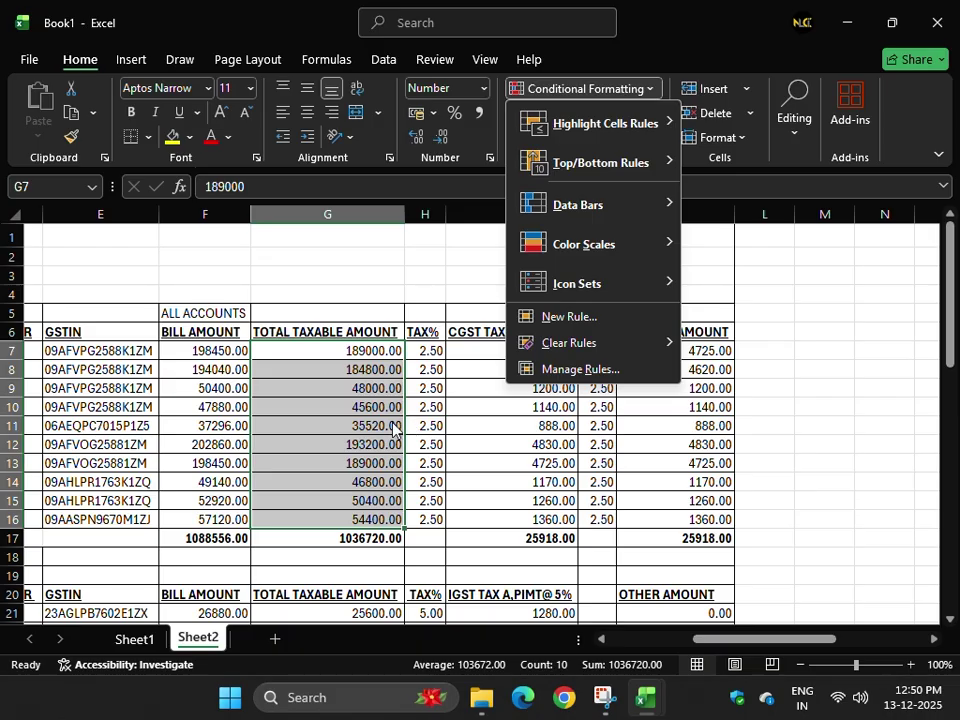
mouse_move(626, 170)
left_click(770, 322)
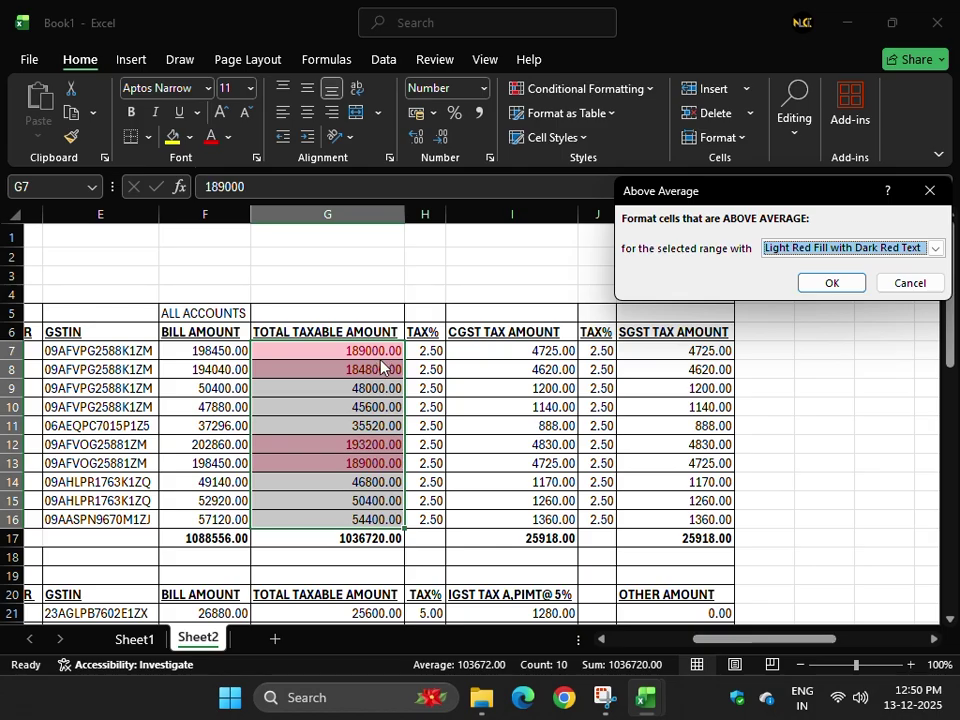
left_click(910, 283)
- Preview a Below Average rule on G7 through G16 with Light Red Fill with Dark Red Text, and cancel it
left_click(592, 88)
mouse_move(568, 164)
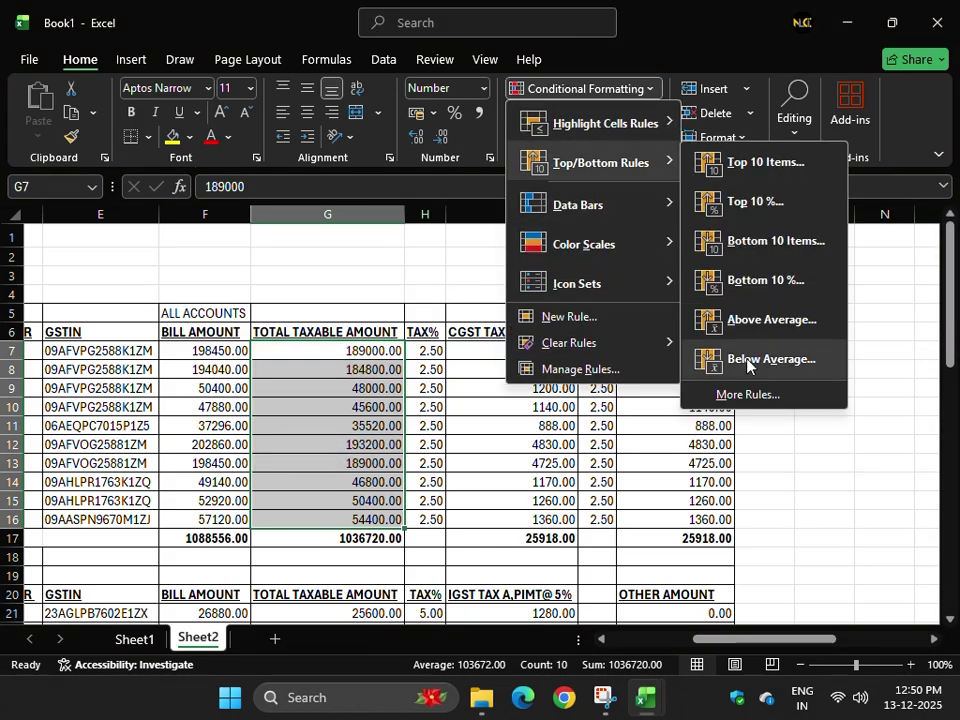
left_click(745, 369)
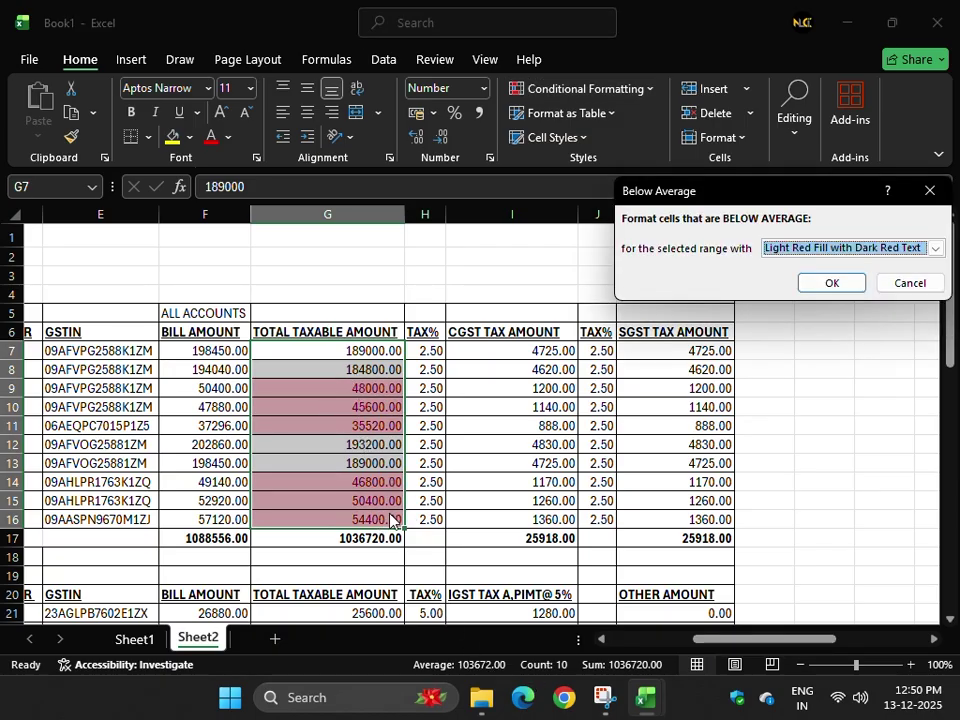
left_click(924, 283)
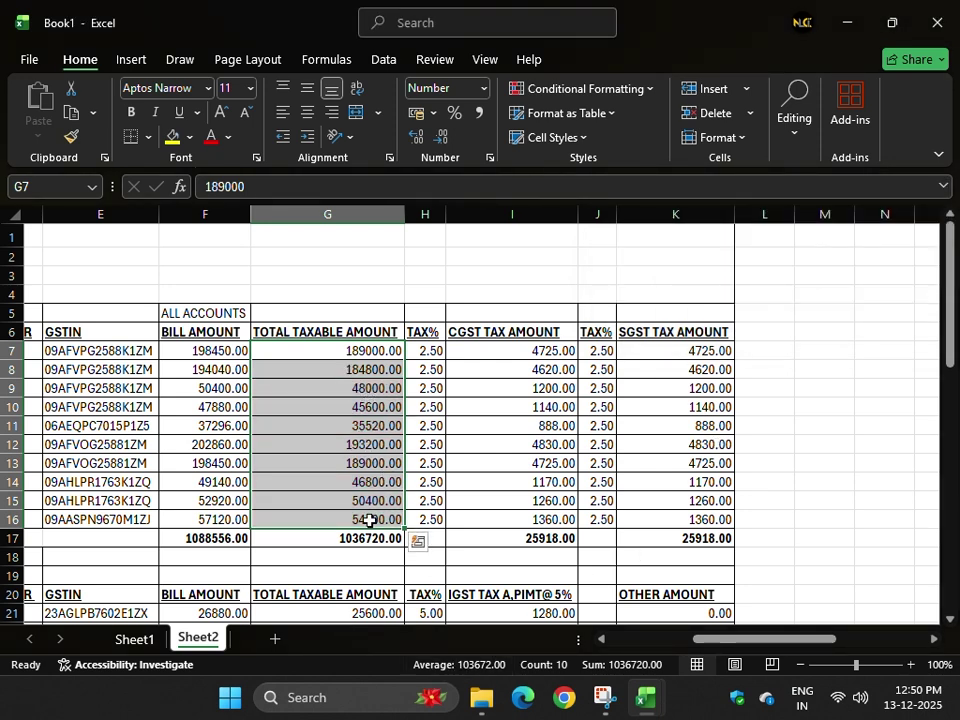
left_click(591, 92)
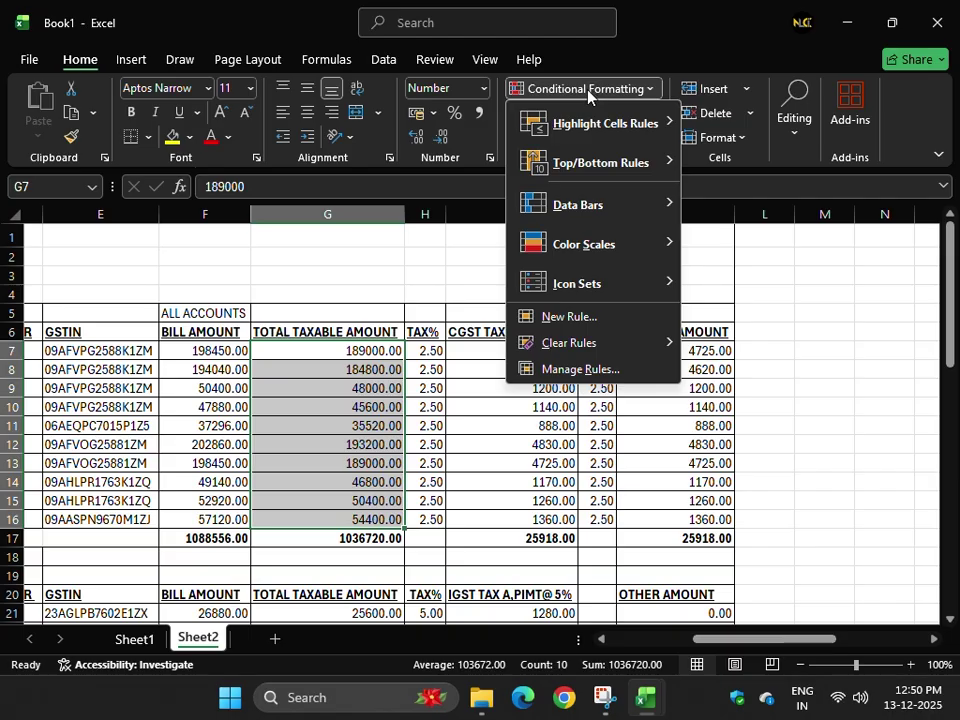
left_click(588, 92)
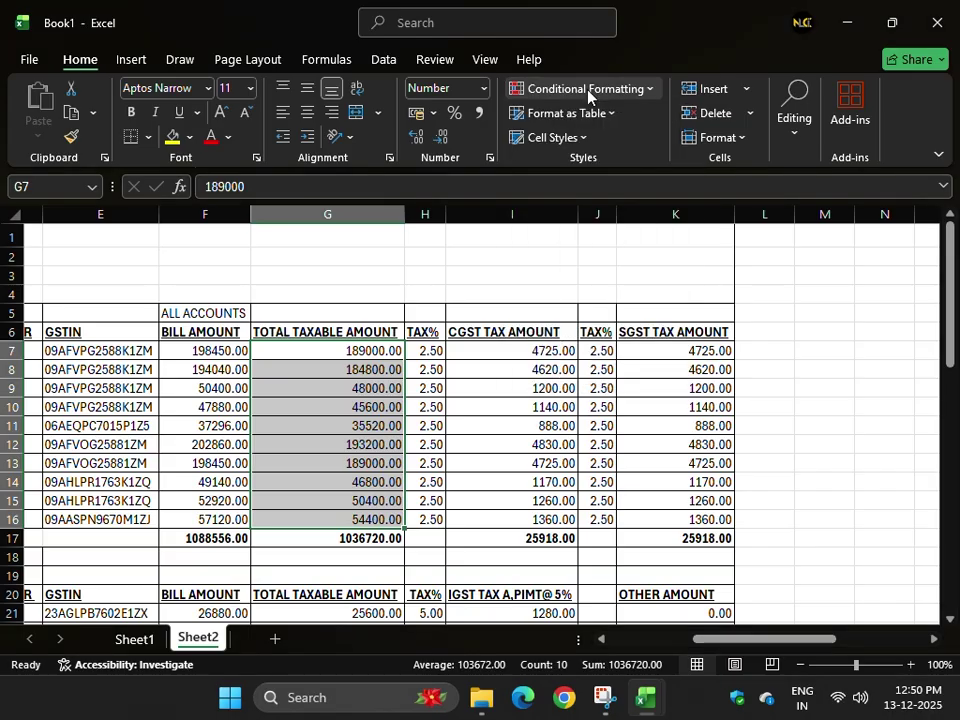
left_click(588, 92)
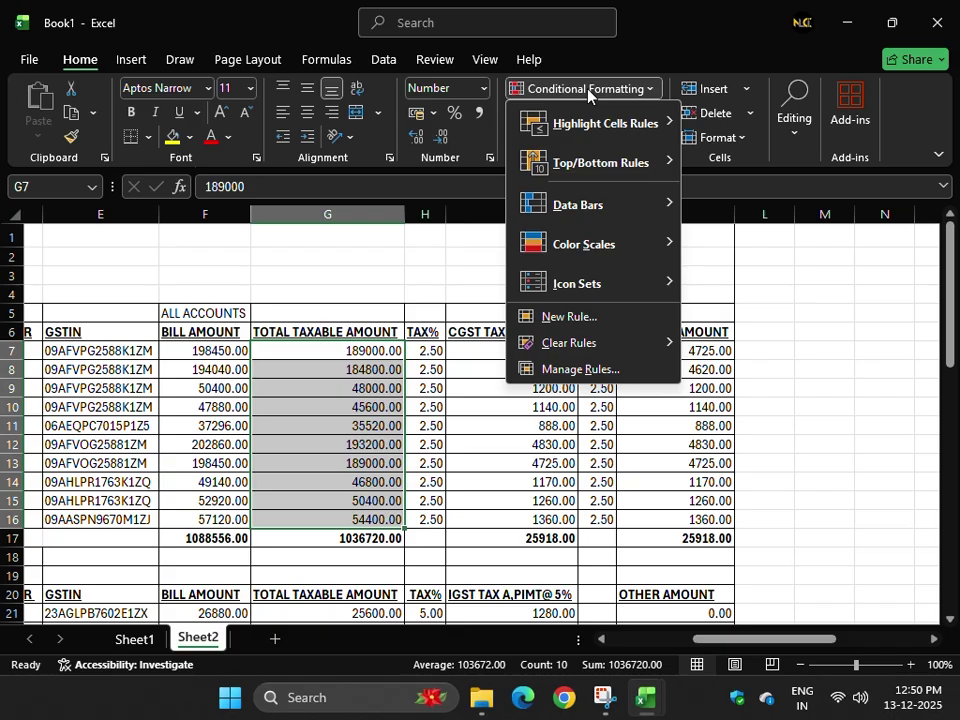
left_click(763, 399)
left_click(824, 407)
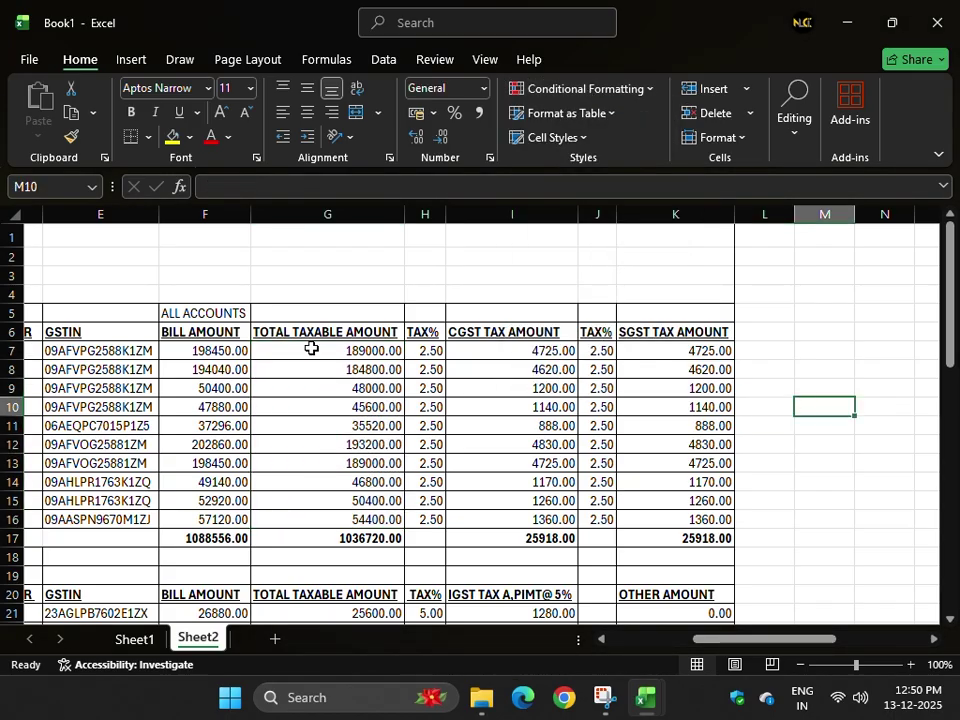
- Apply blue gradient-fill data bars to the total taxable amounts in G7 through G16 and inspect the bars in G11 and G12
left_click_drag(313, 349, 354, 512)
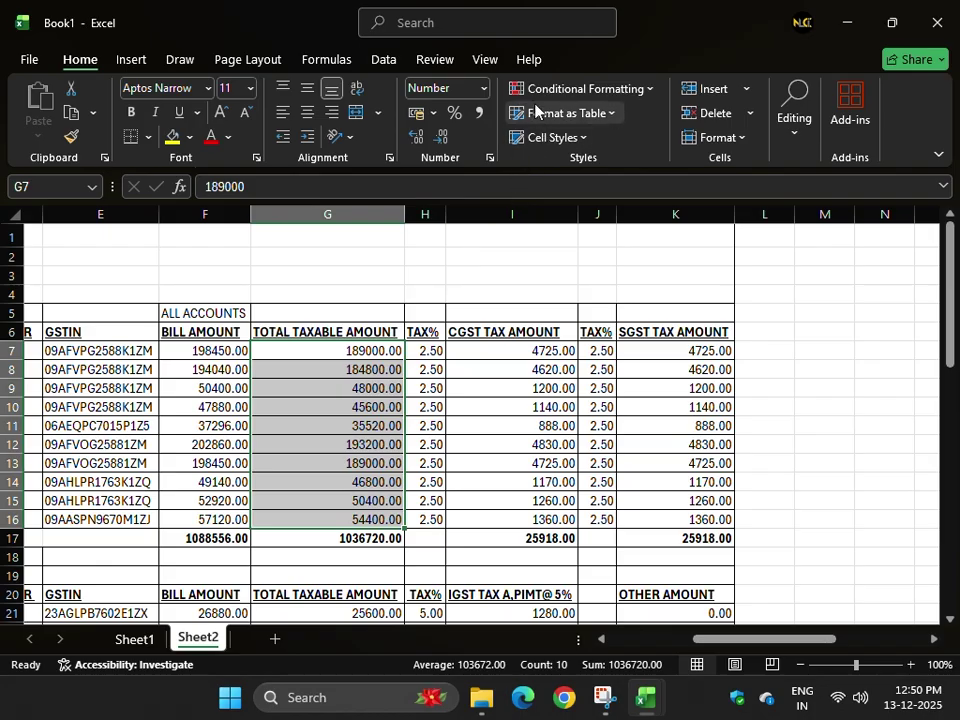
left_click(583, 88)
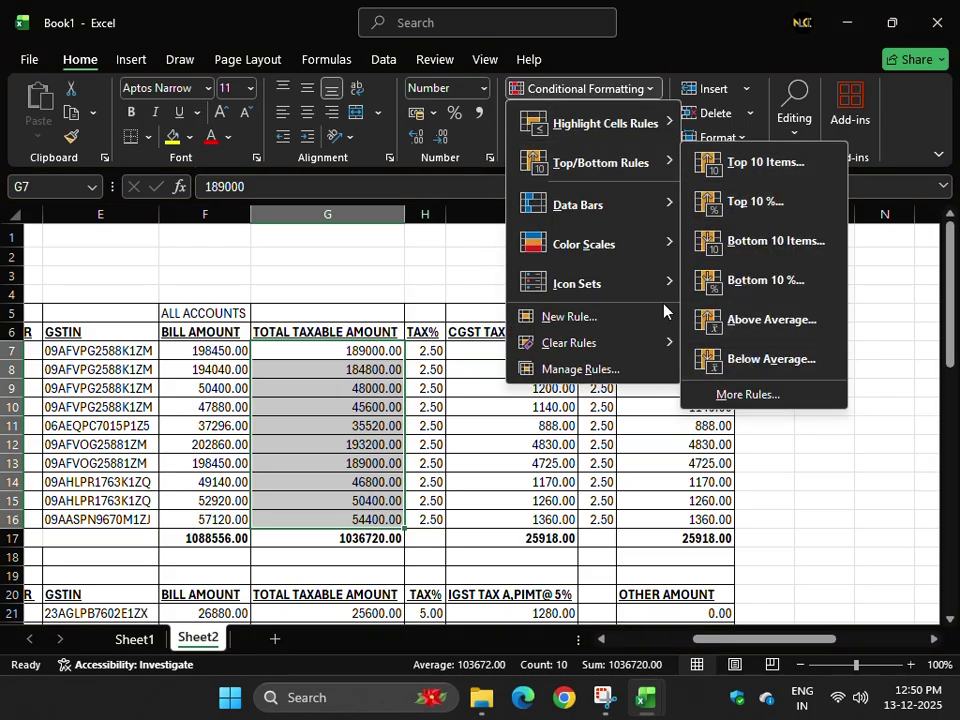
mouse_move(600, 208)
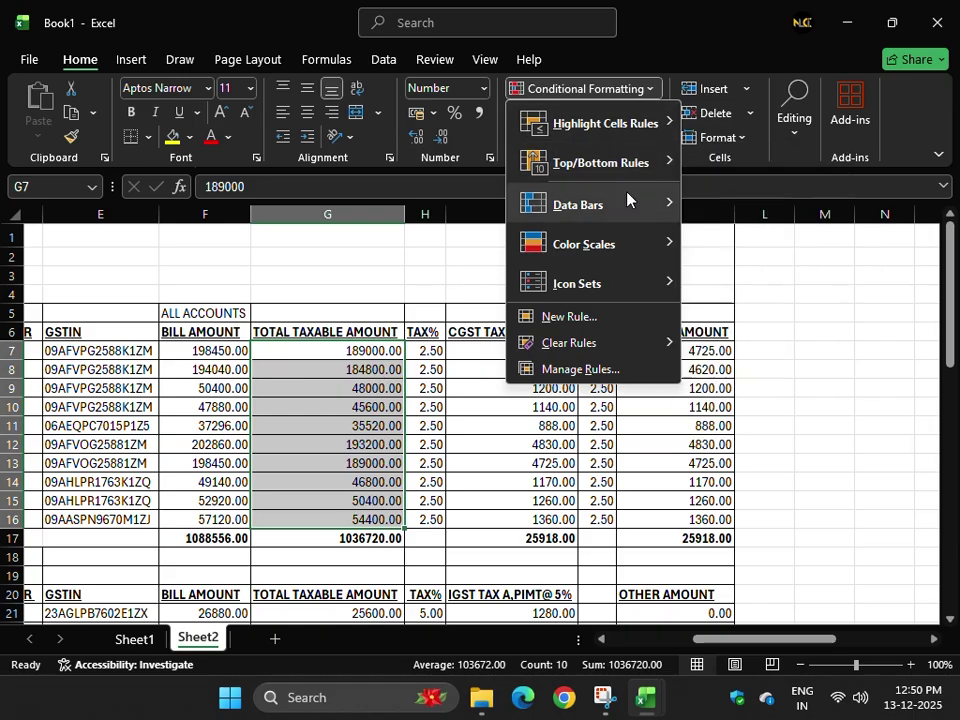
mouse_move(628, 198)
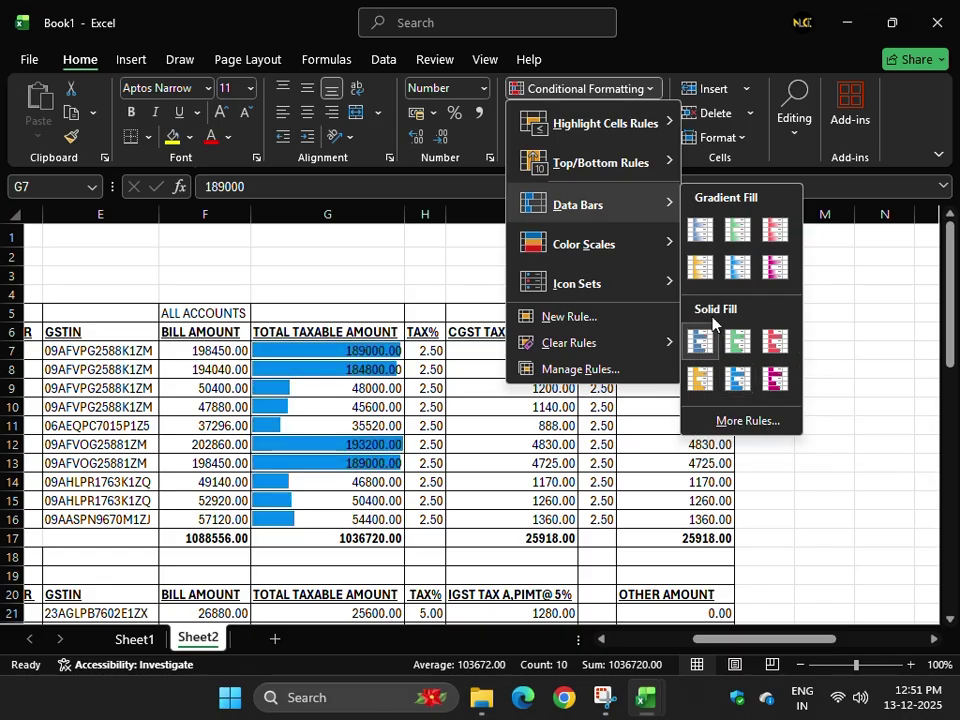
left_click(700, 236)
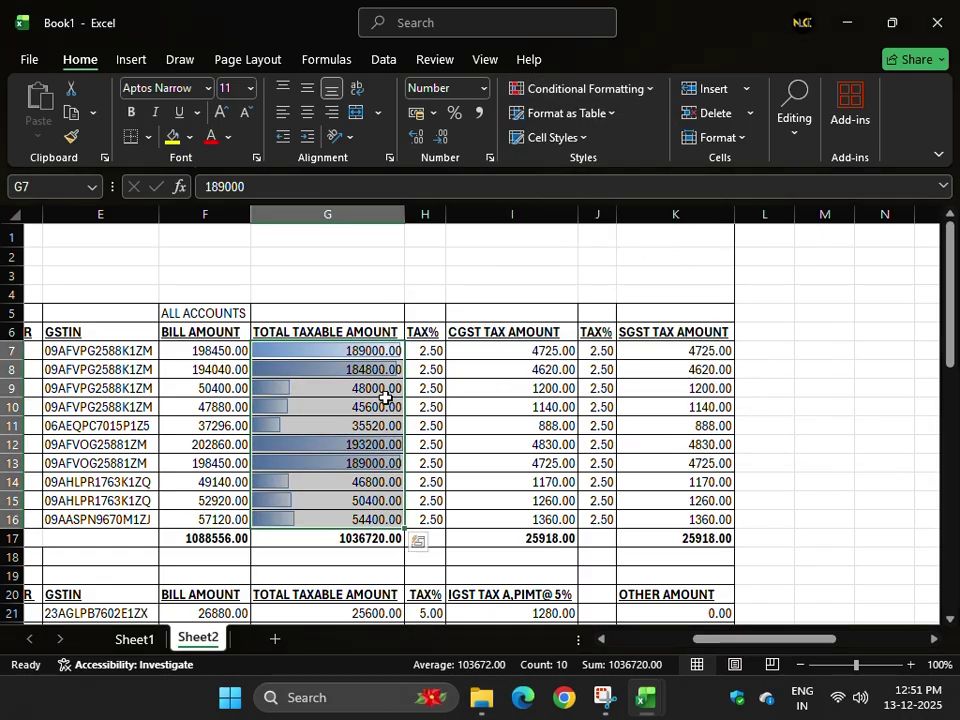
left_click(380, 425)
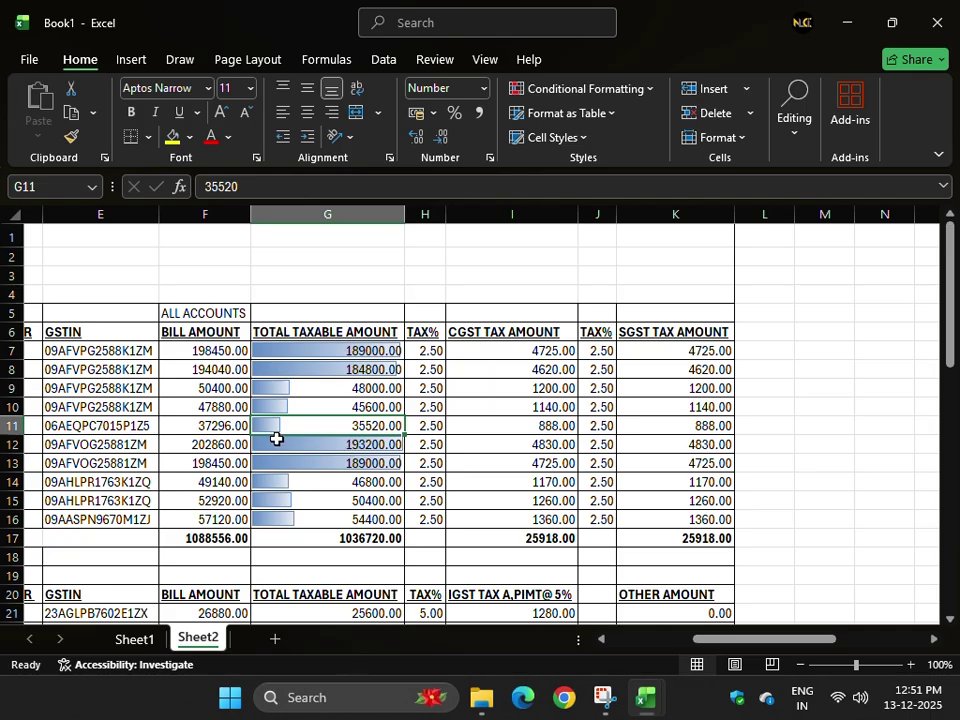
left_click(391, 446)
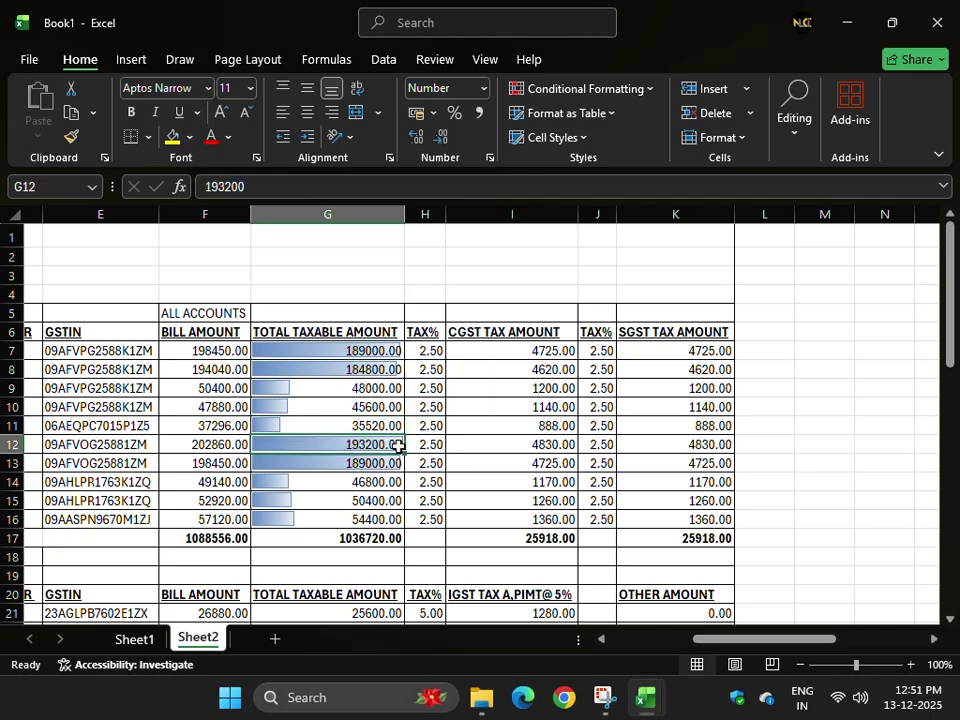
- Test the data bar in G11 by setting its taxable amount to 0, 100 and 10000 in turn
left_click(370, 424)
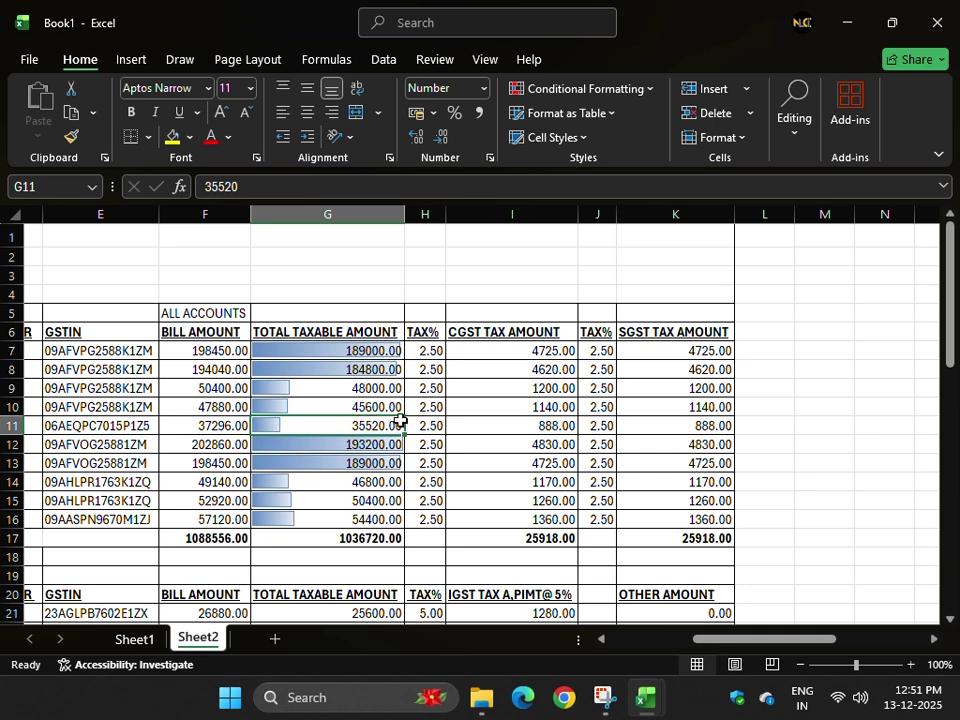
type("0")
key("Return")
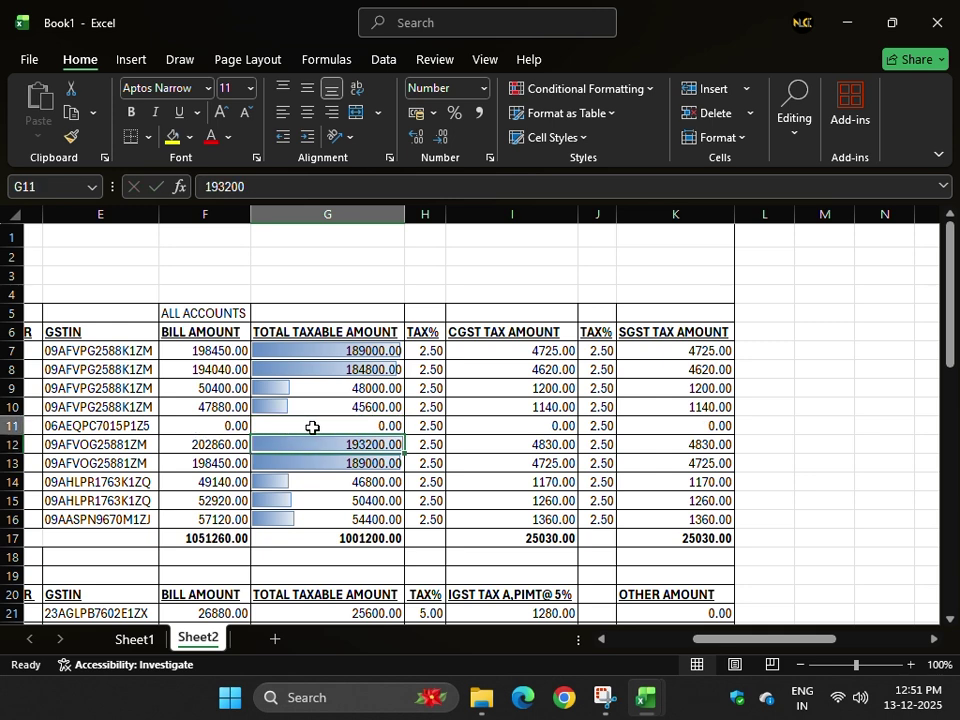
left_click(312, 427)
type("0100")
key("Return")
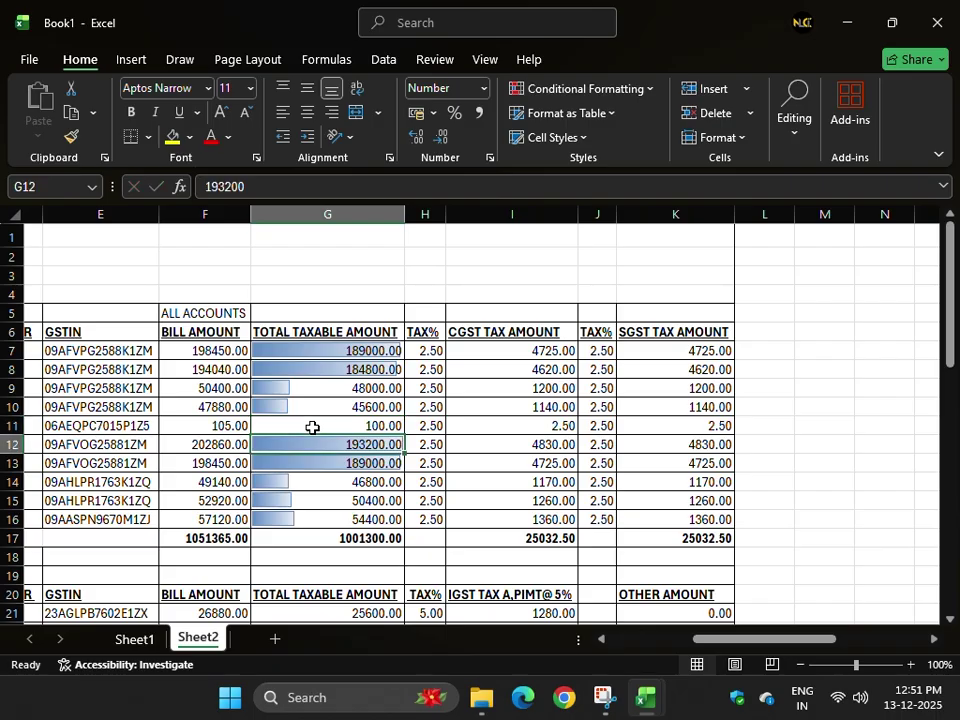
left_click(312, 427)
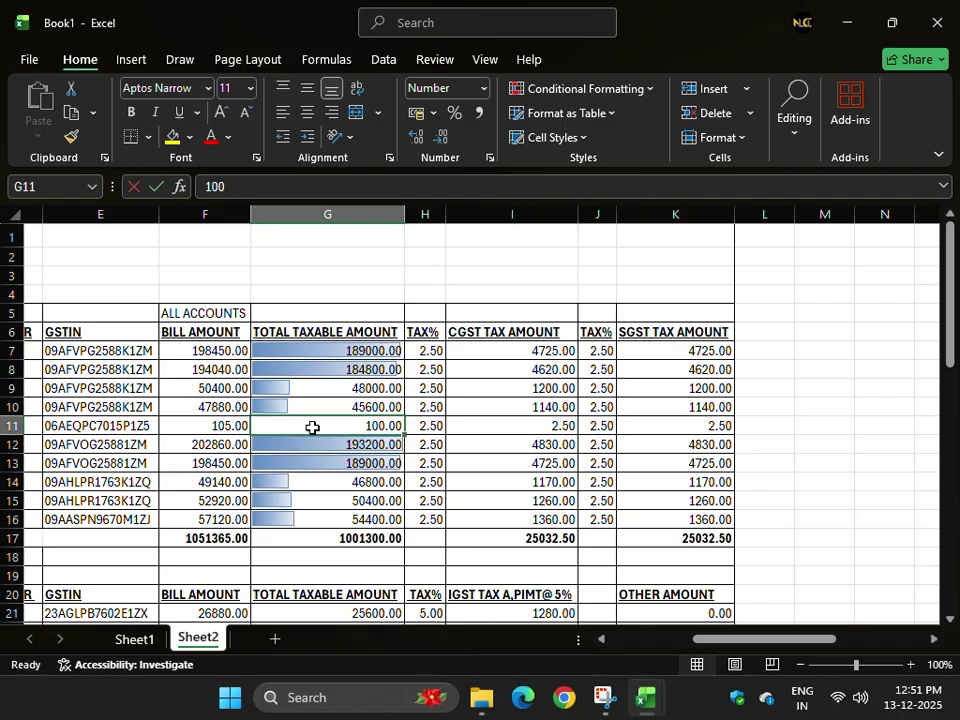
type("10000")
key("Return")
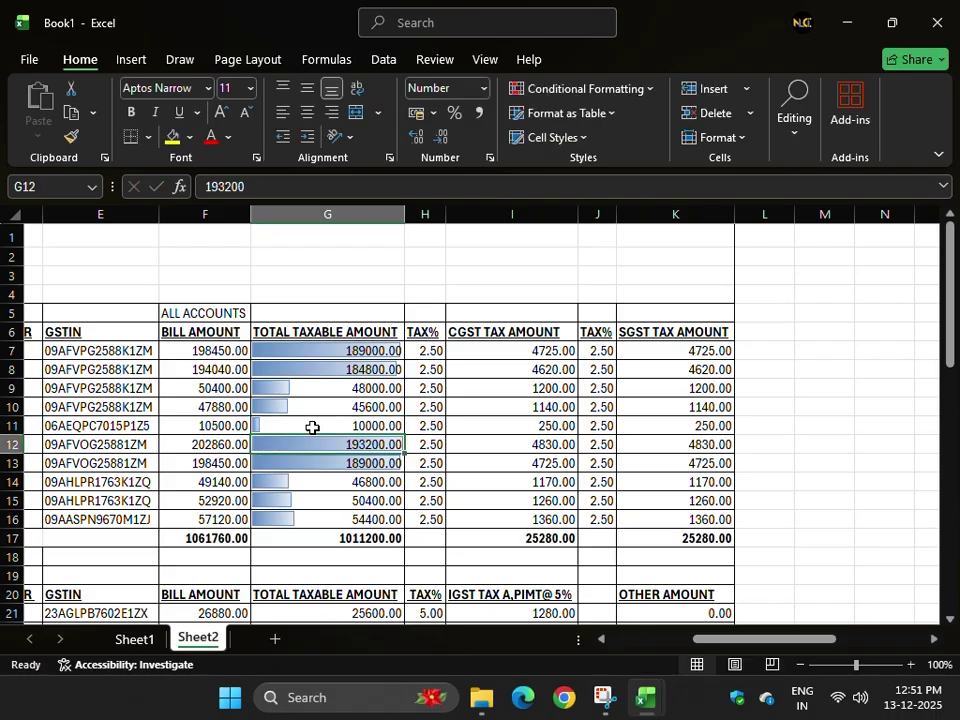
- Undo the three test changes to the taxable amount in G11
left_click(312, 427)
key("ctrl+z")
key("ctrl+z")
key("ctrl+z")
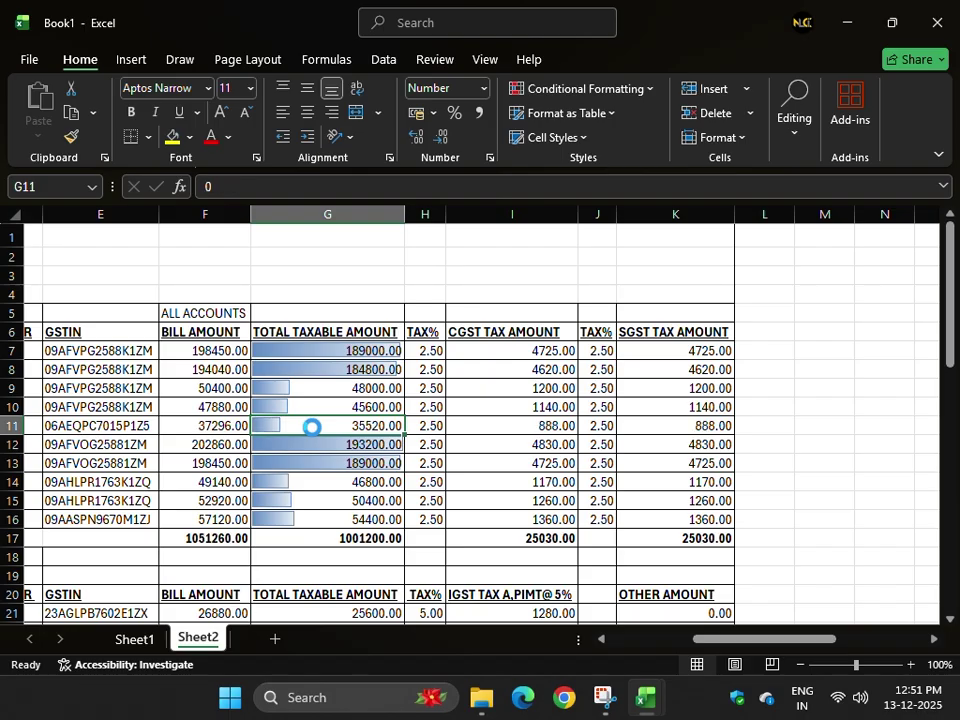
- Undo the data bars on G7 through G16 and apply the green-yellow-red color scale to those taxable amounts instead
key("ctrl+z")
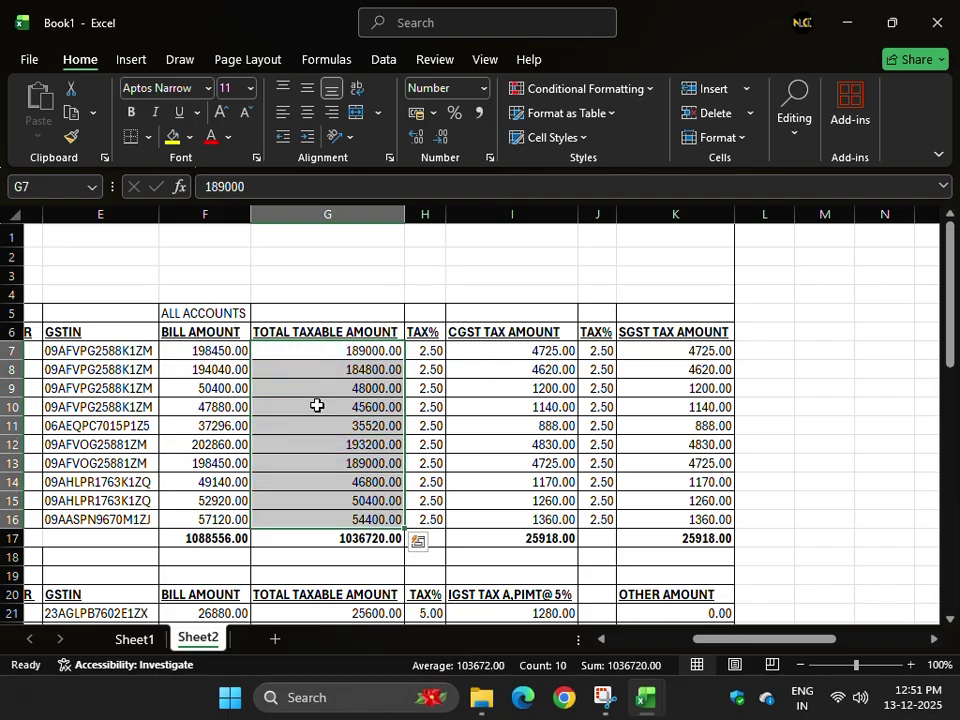
left_click(580, 88)
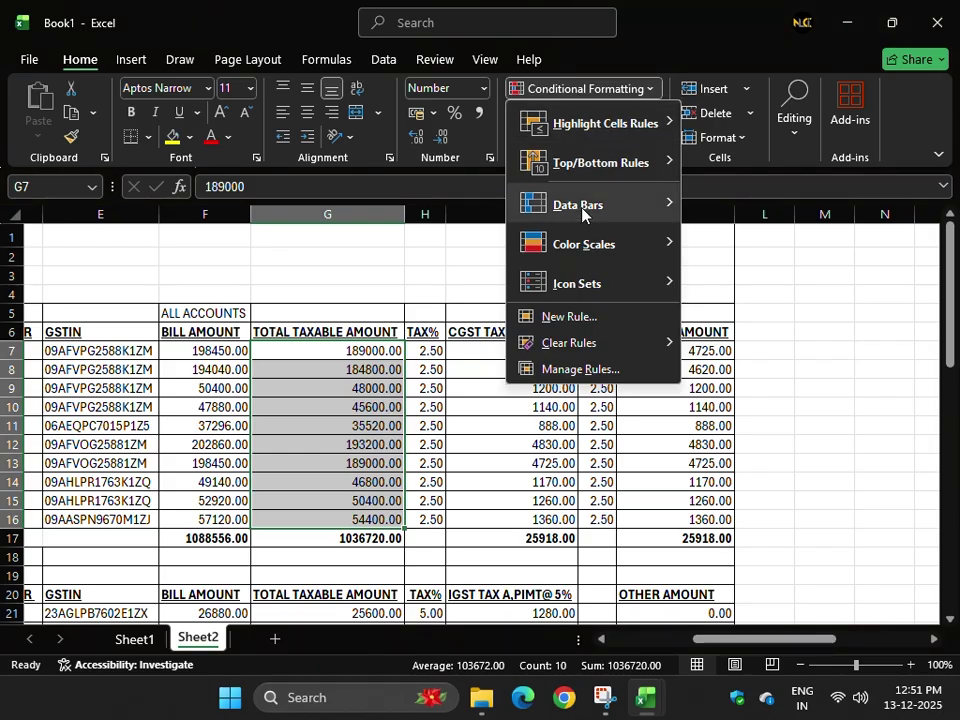
mouse_move(585, 245)
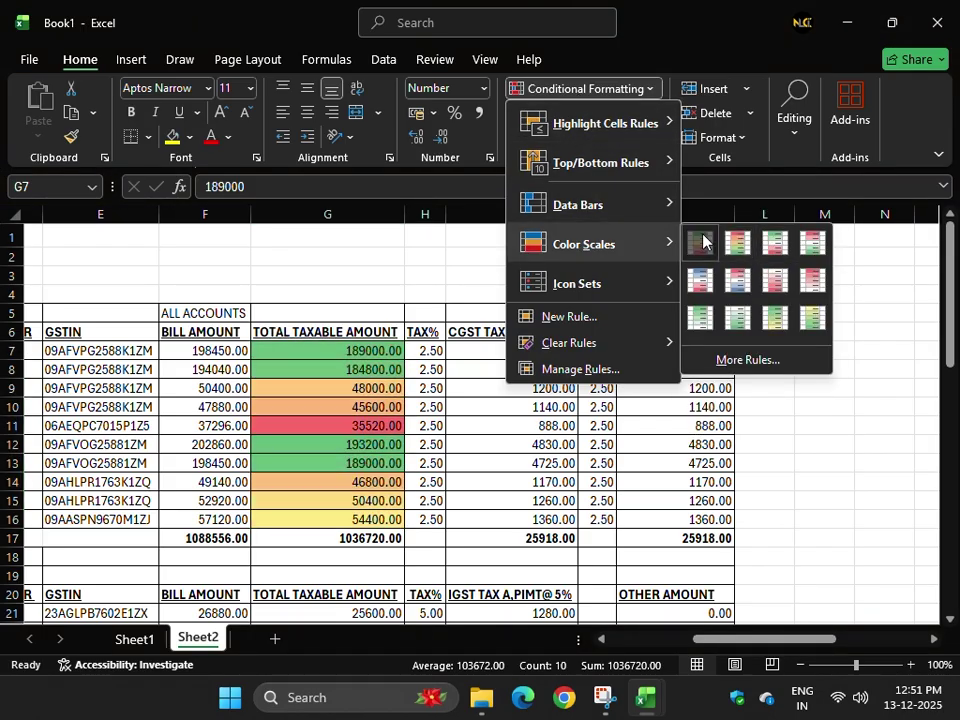
left_click(702, 241)
left_click(428, 425)
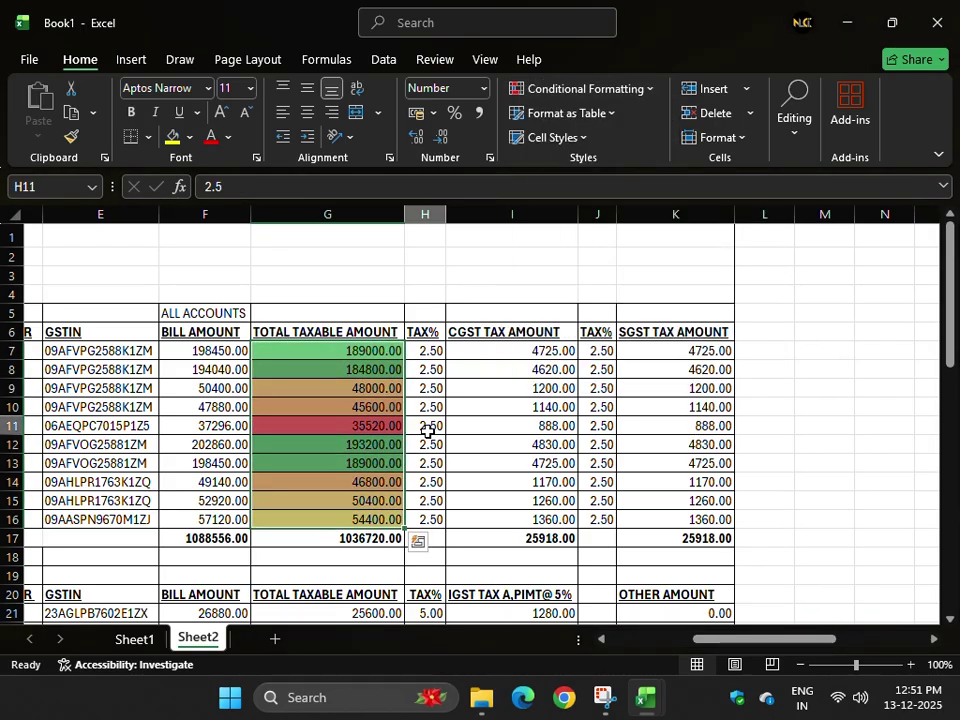
- Inspect the color scale shading in G7, G11, G15 and G9, and undo the color scale on G7 through G16
left_click(370, 354)
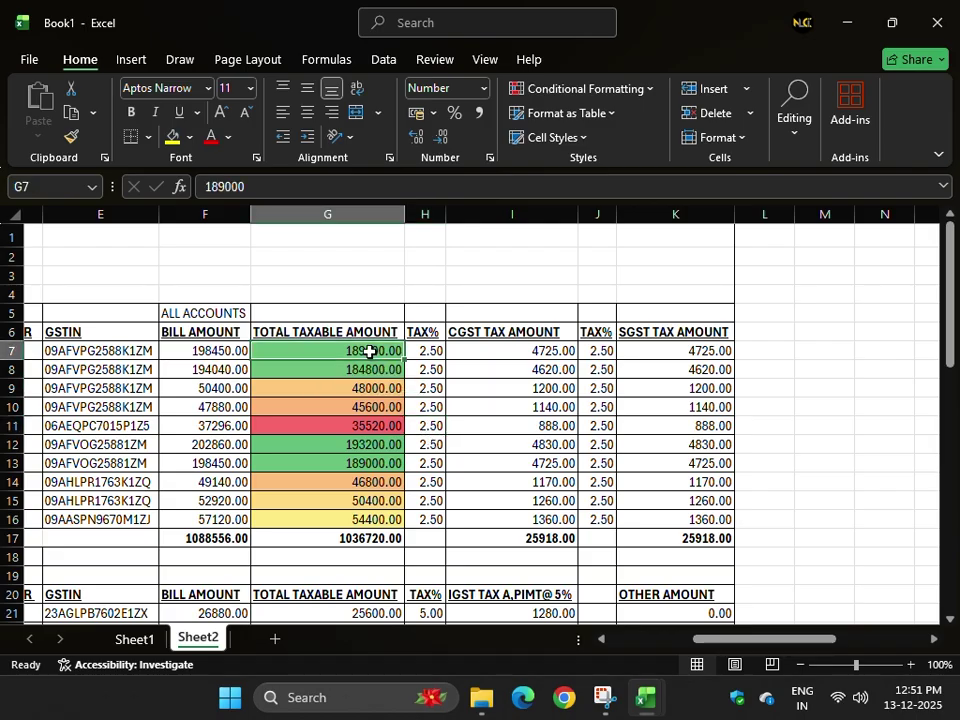
left_click(354, 427)
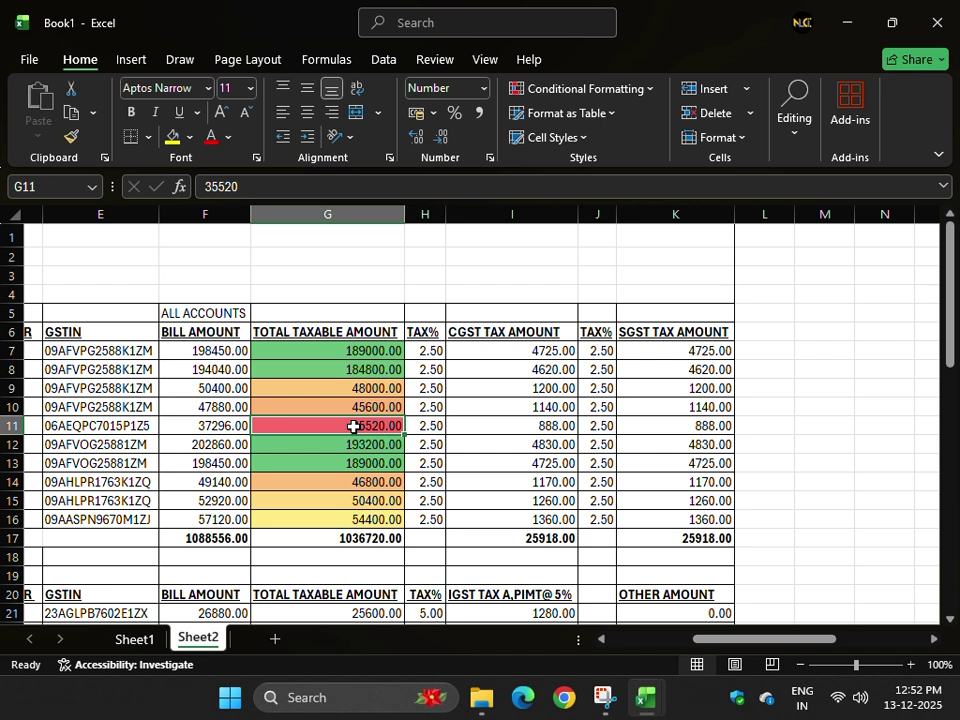
left_click(330, 495)
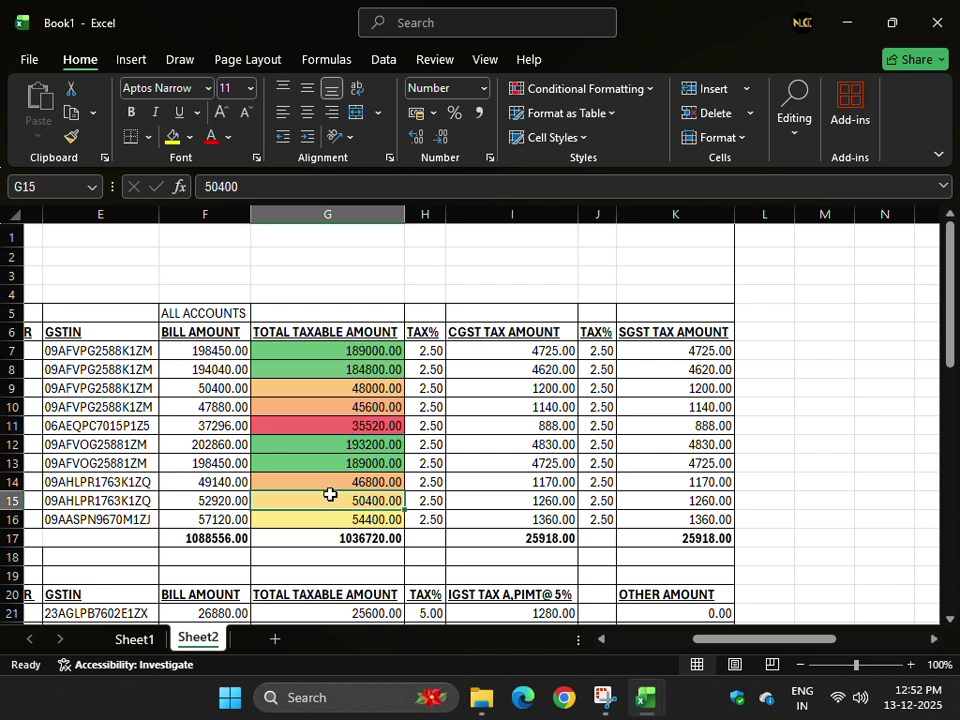
left_click(324, 390)
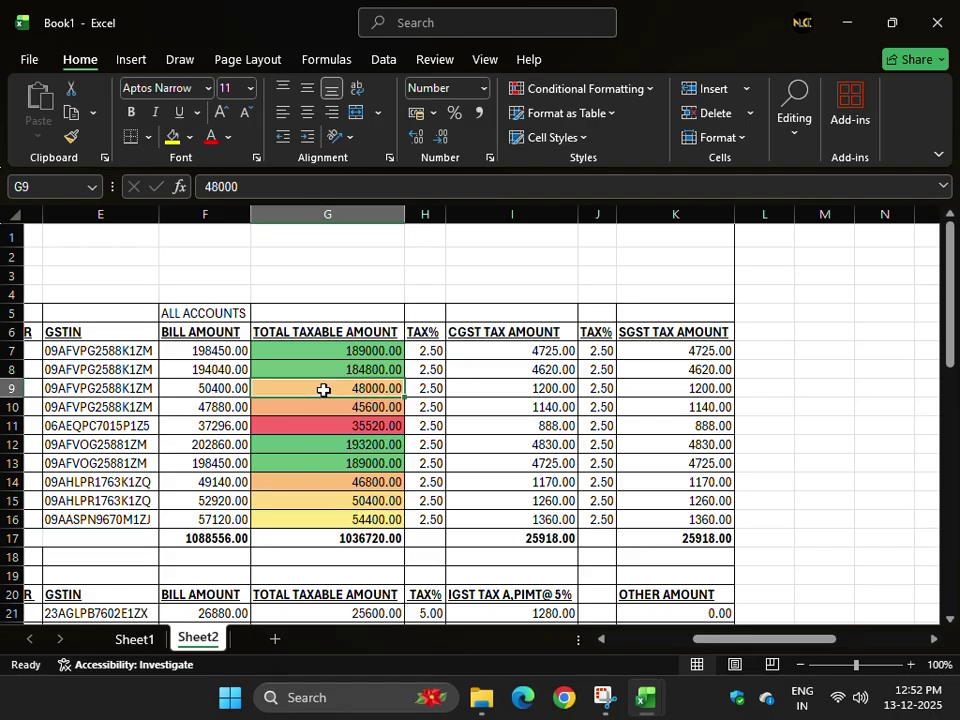
left_click_drag(327, 369, 334, 518)
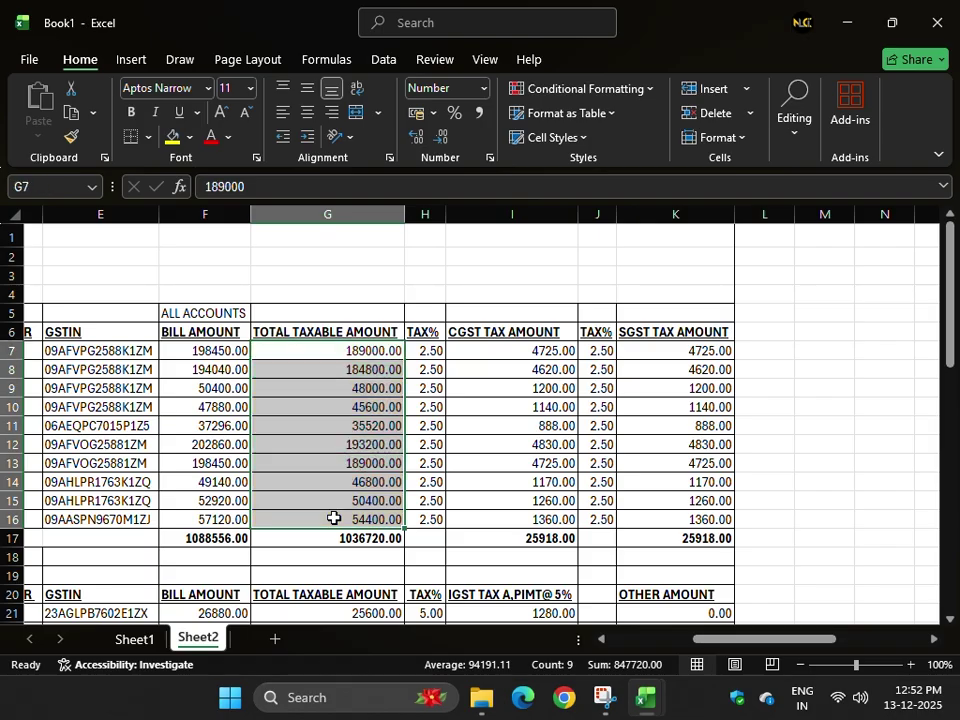
- Try a custom 3-Color Scale rule with a Percentile midpoint on G7 through G16, and cancel it
left_click(546, 91)
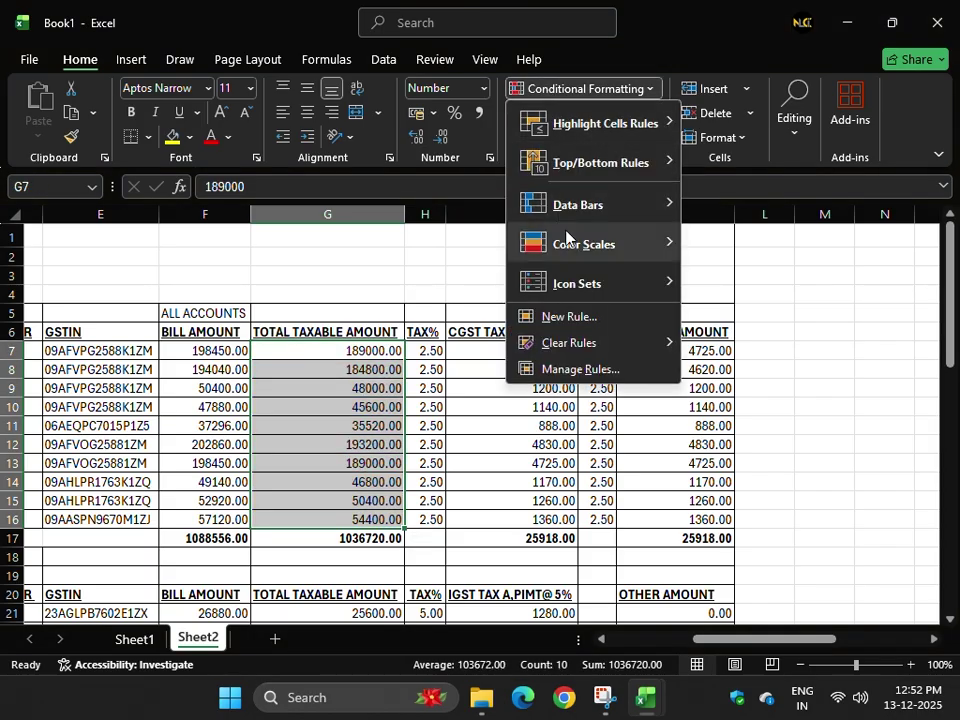
mouse_move(570, 238)
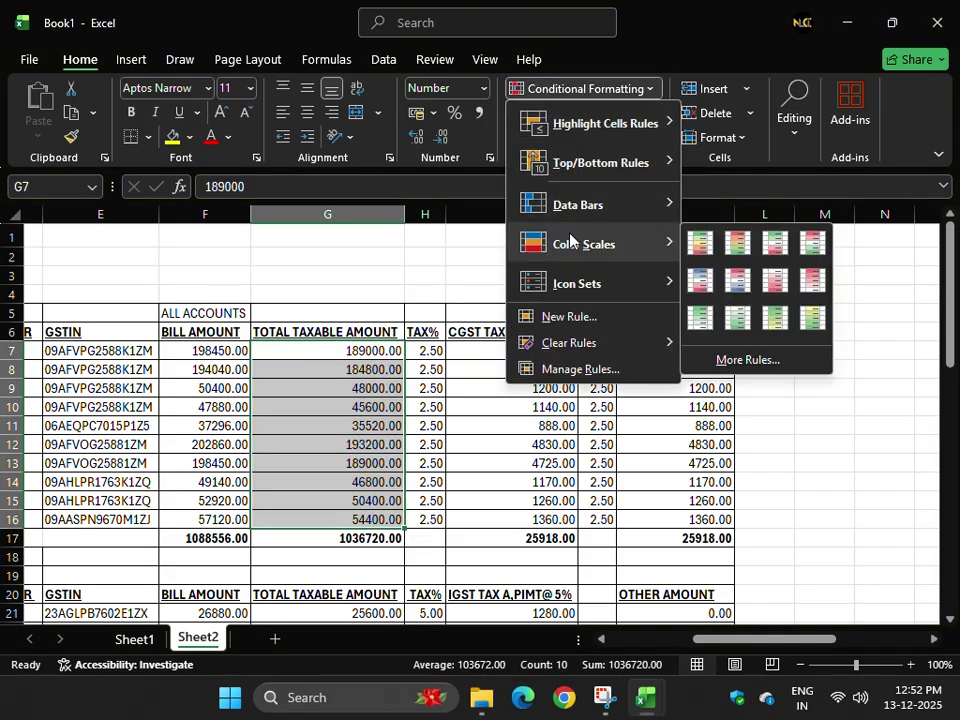
left_click(773, 375)
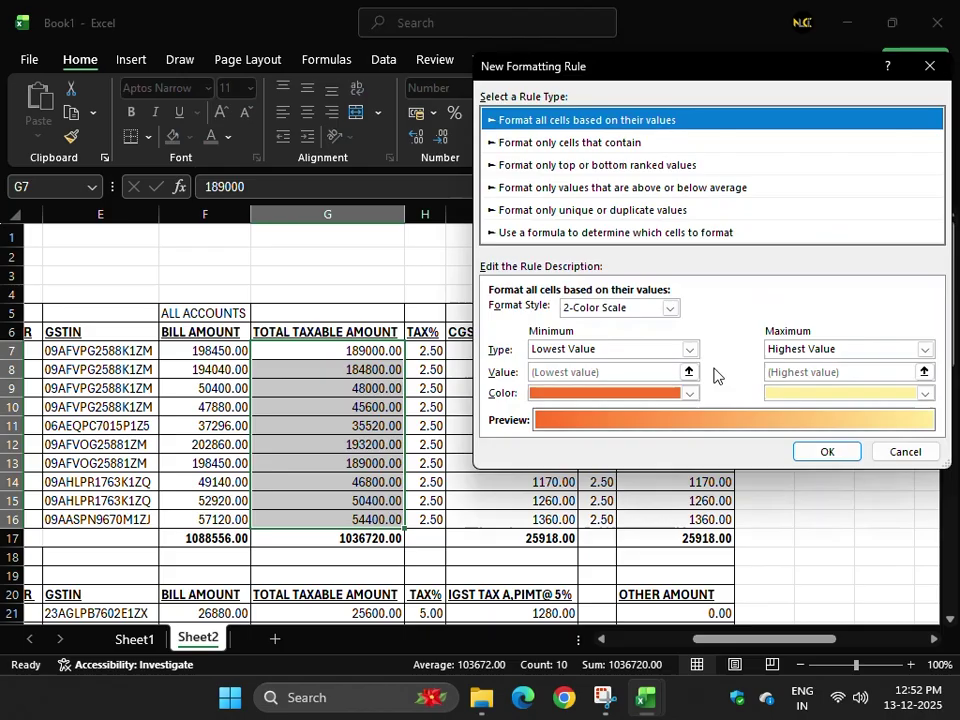
left_click(610, 349)
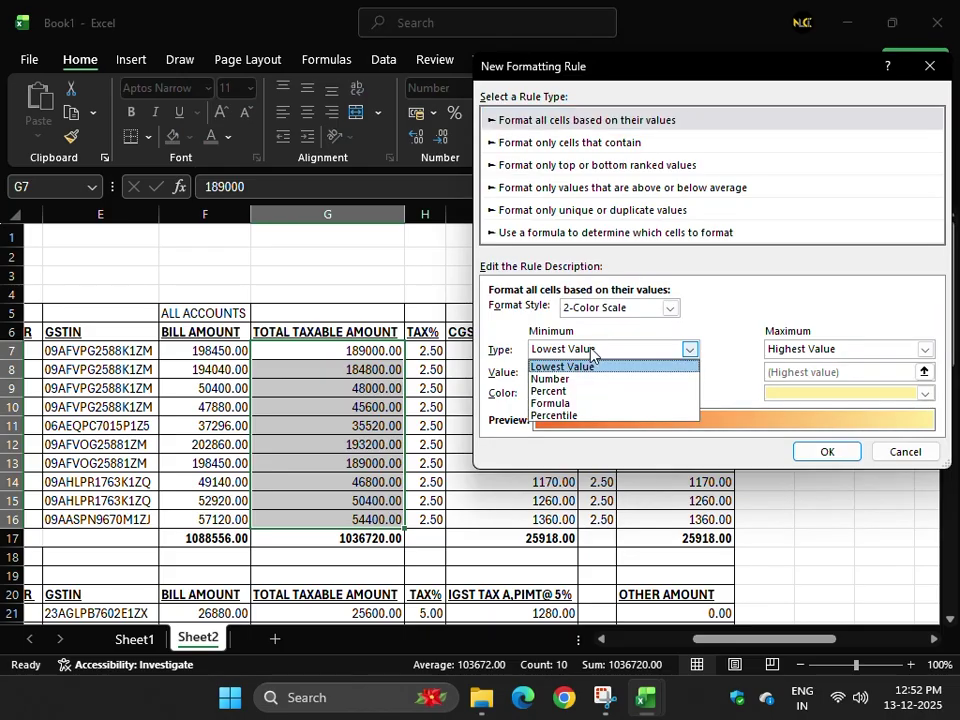
left_click(565, 367)
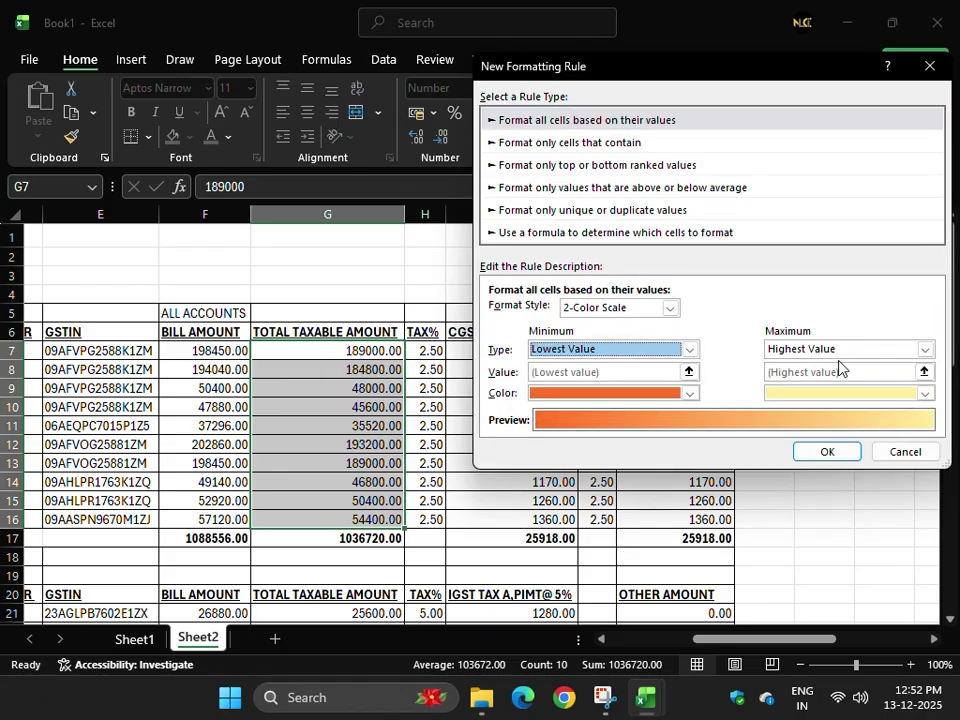
left_click(670, 307)
left_click(622, 341)
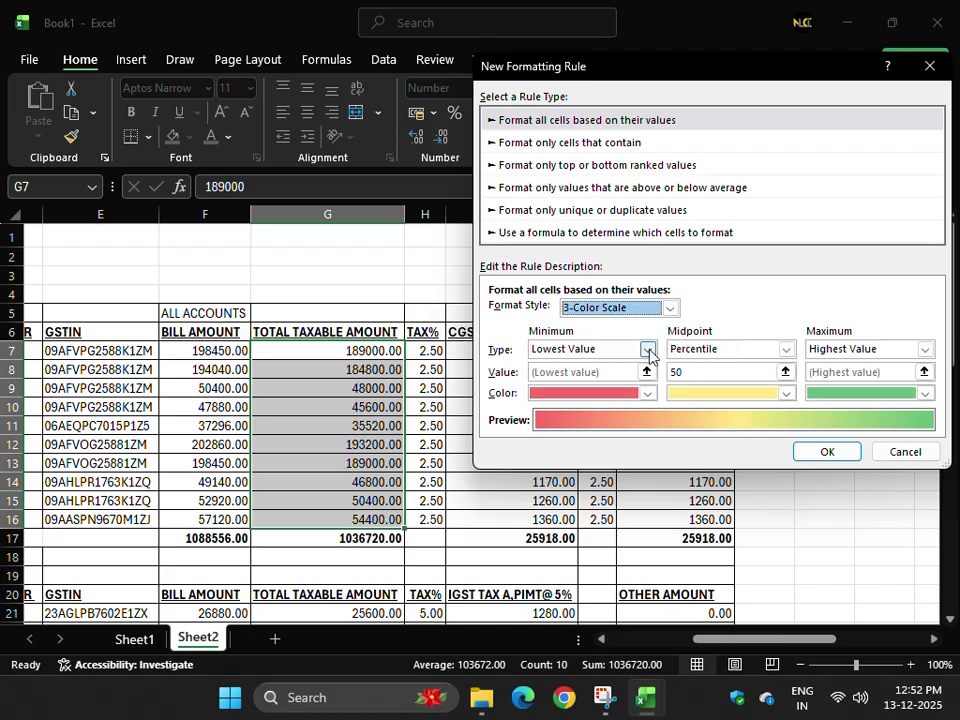
left_click(711, 356)
left_click(692, 403)
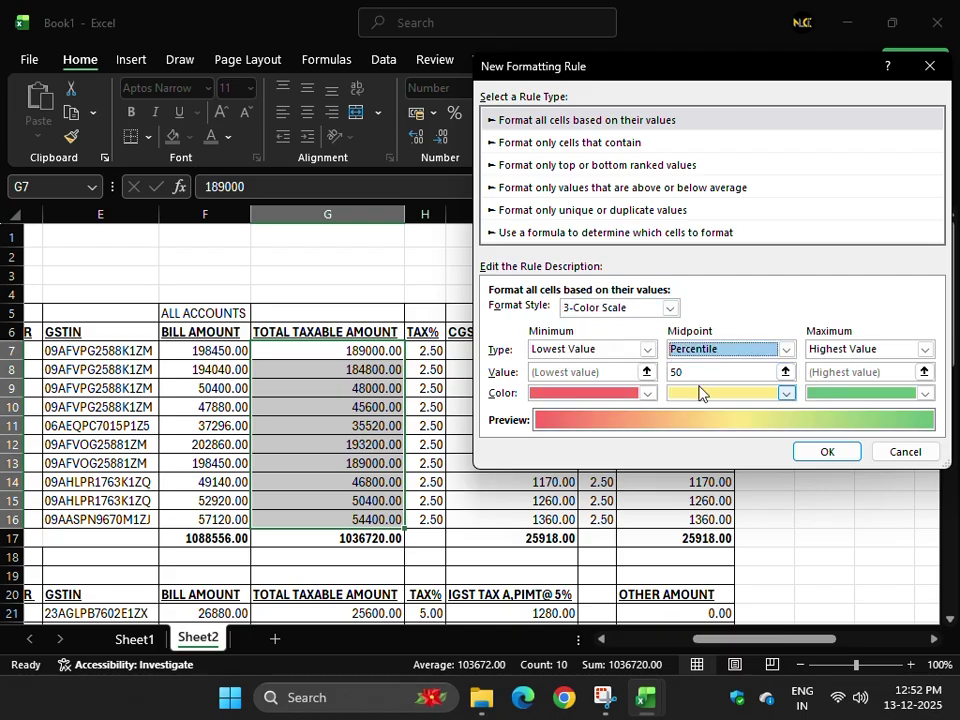
left_click(675, 371)
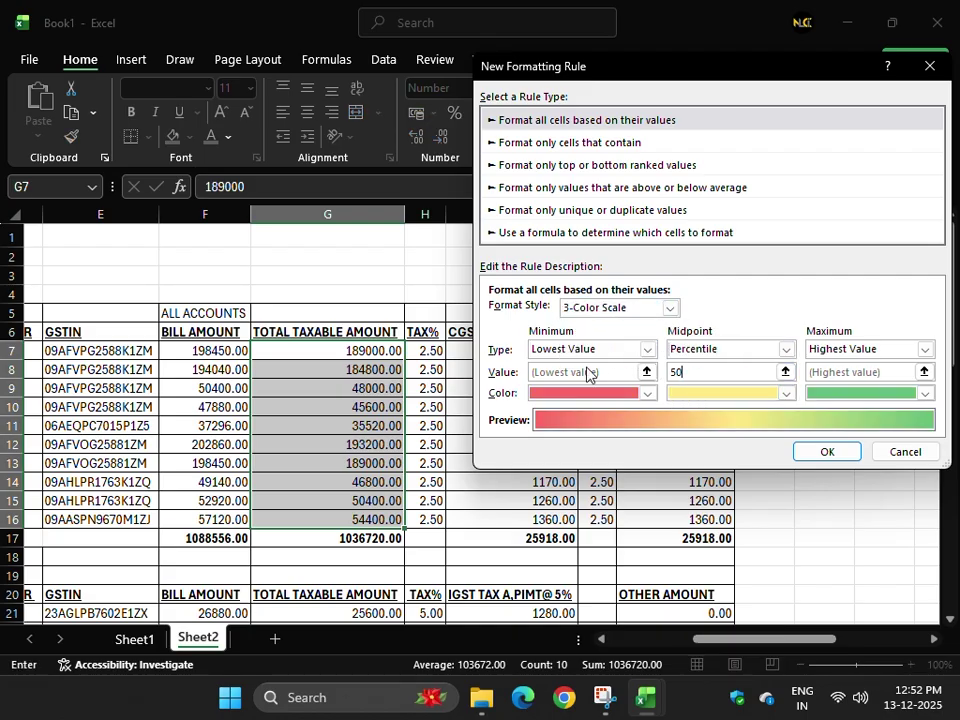
left_click(900, 456)
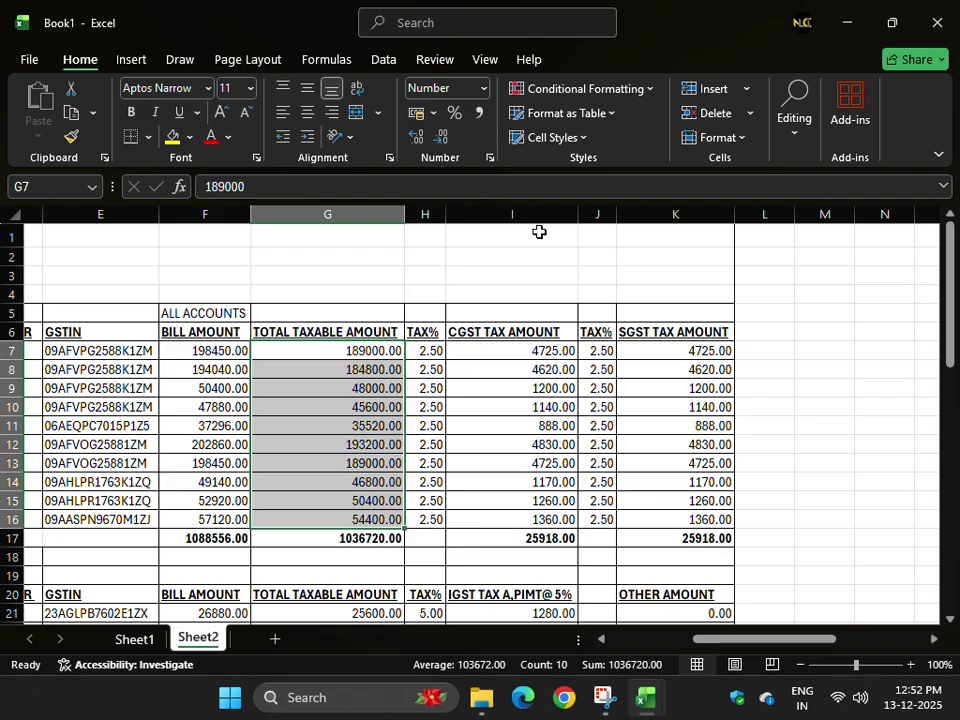
- Try the colored three-arrow icon set on the taxable amounts in G7 through G16, and undo it
left_click(566, 91)
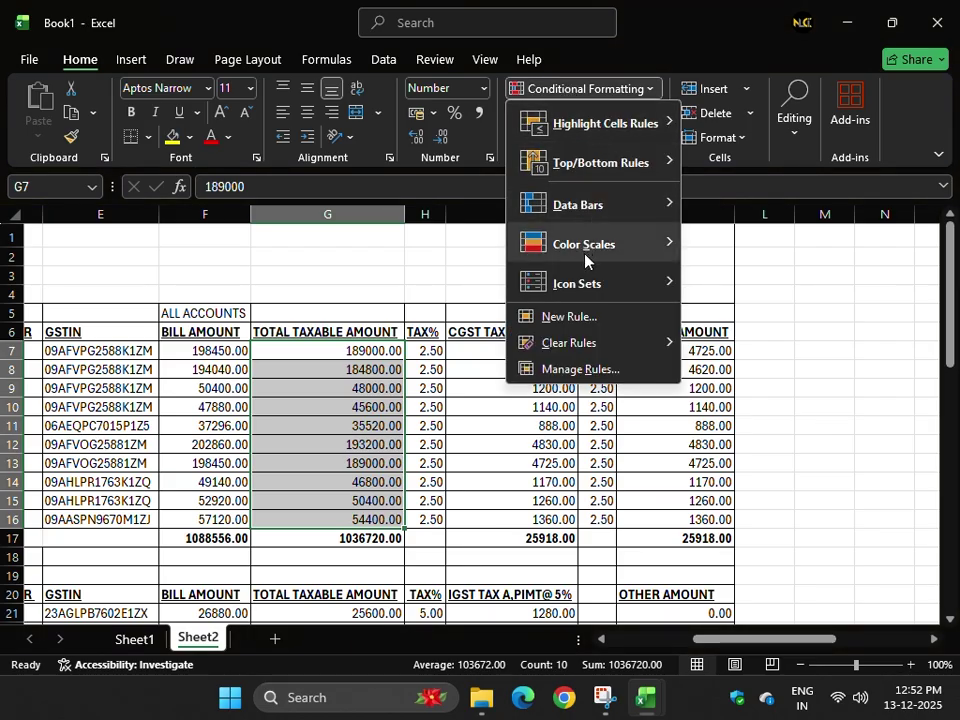
mouse_move(590, 290)
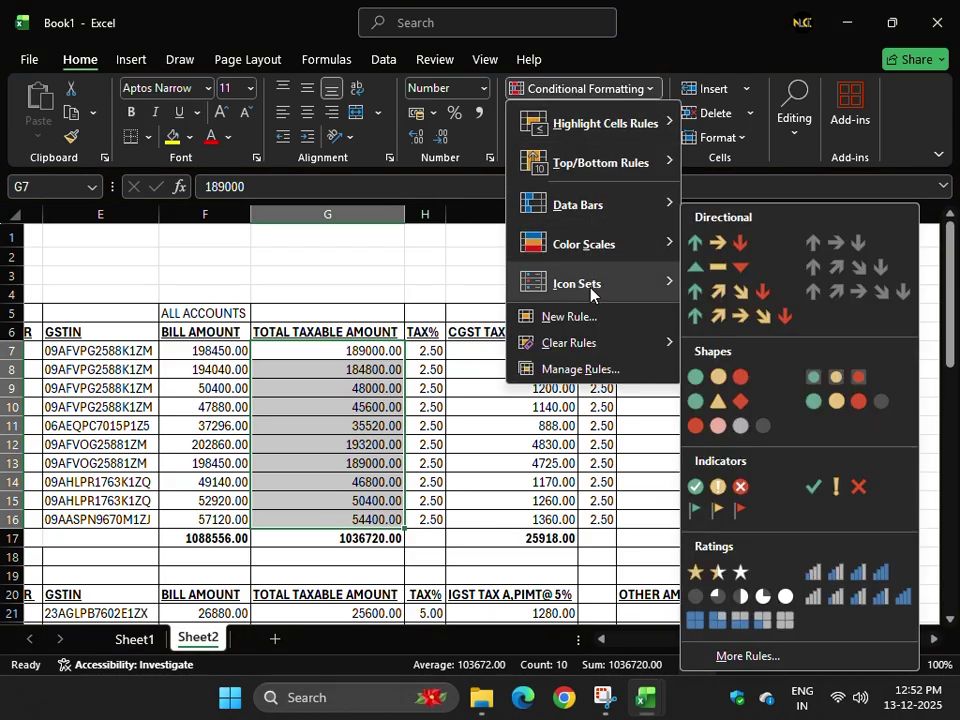
left_click(724, 247)
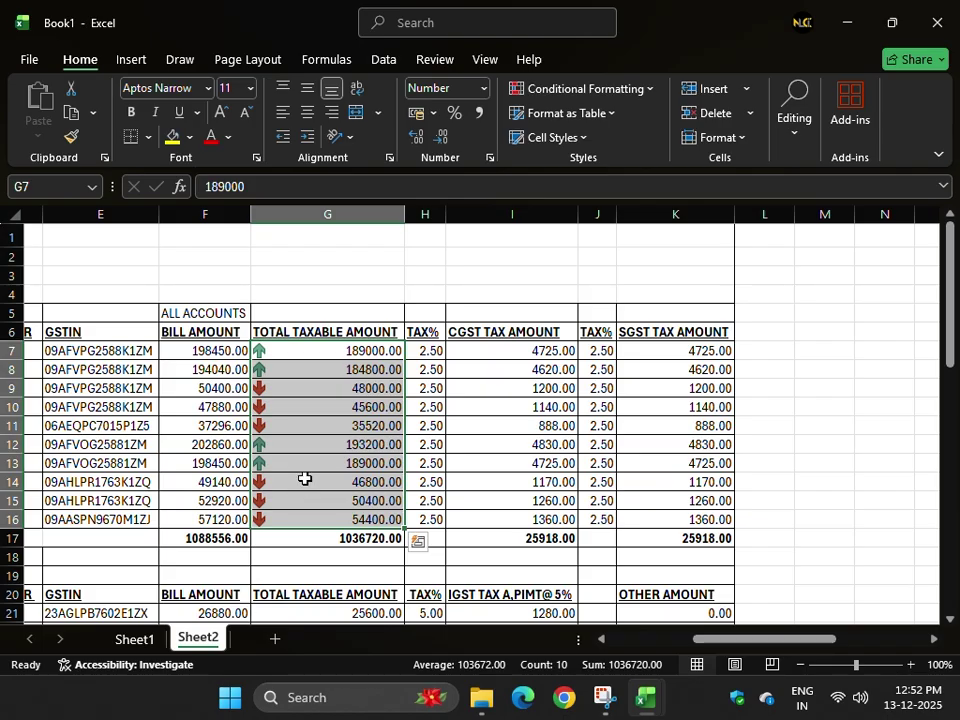
key("ctrl+z")
- Review the rule types available for a new conditional formatting rule on G7 through G16, and close without creating one
left_click(575, 89)
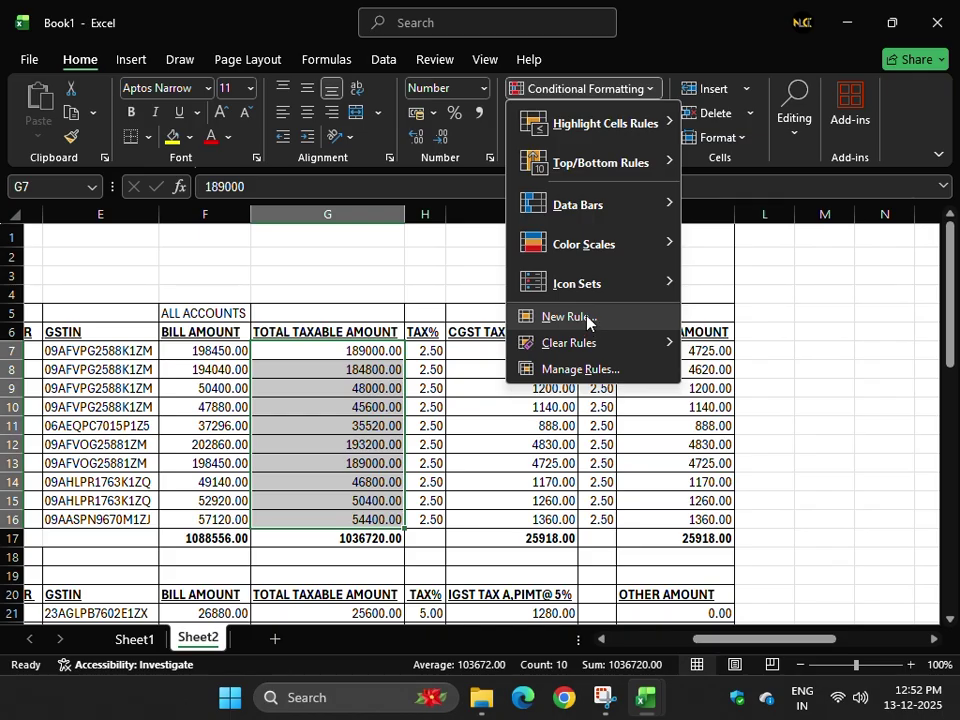
mouse_move(577, 283)
left_click(569, 318)
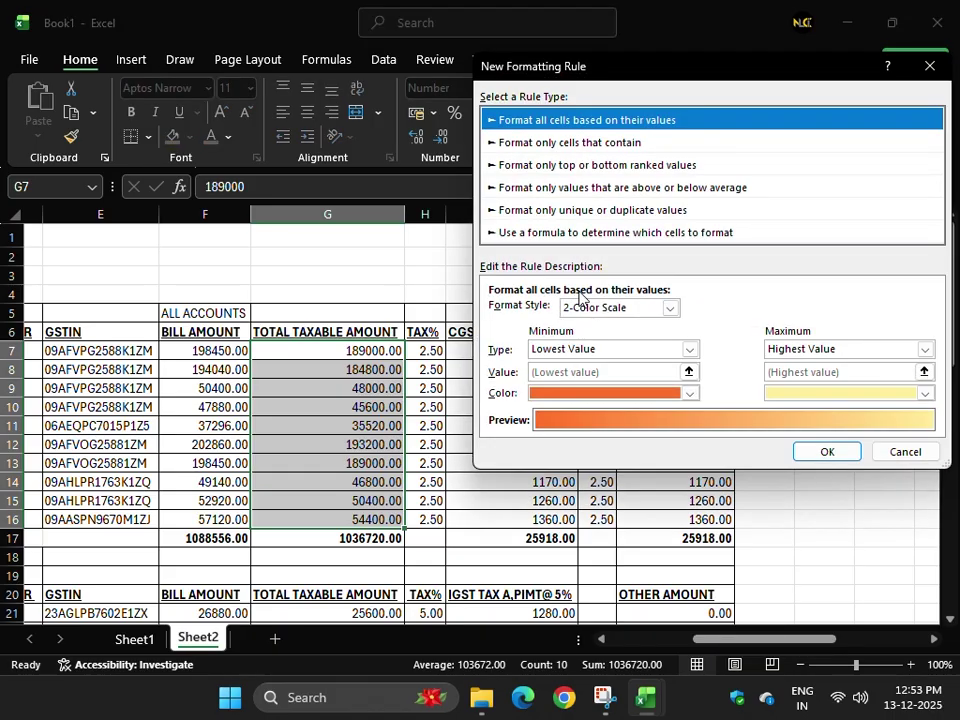
left_click(905, 455)
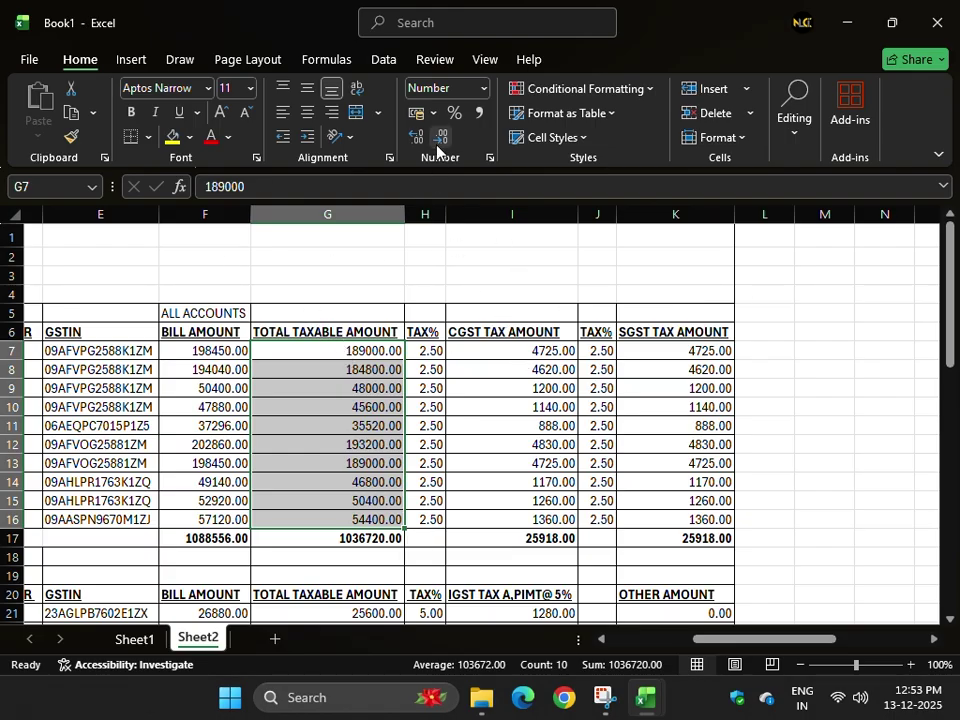
- Format the local sales register in A5 through K17 as a table with the blue banded Medium style
left_click(590, 112)
key("Escape")
left_click_drag(820, 642, 705, 643)
left_click_drag(138, 312, 700, 537)
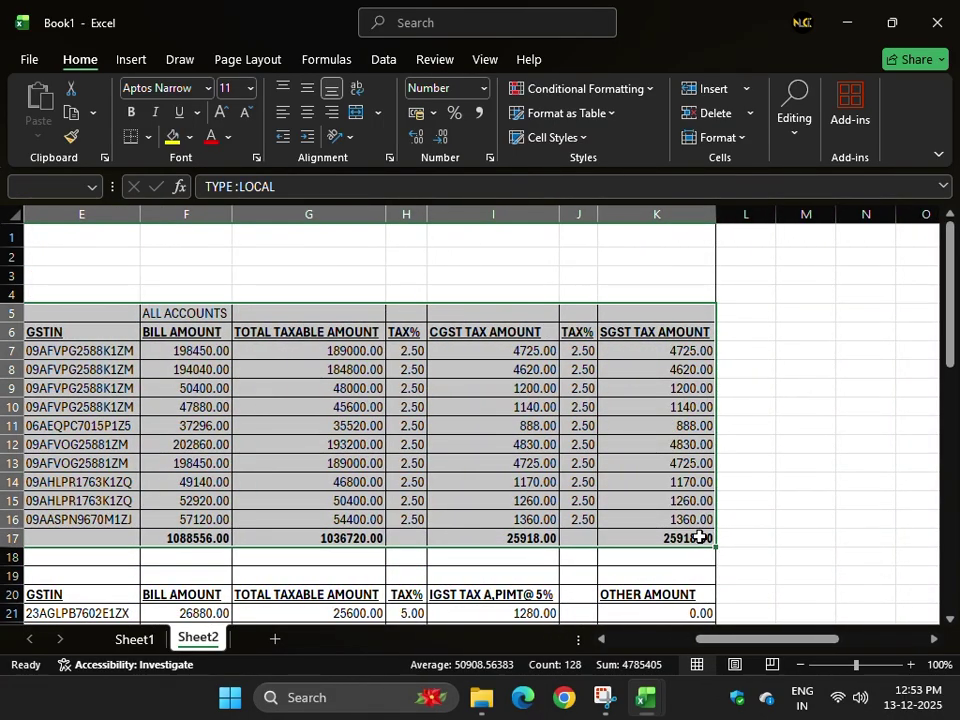
left_click(566, 112)
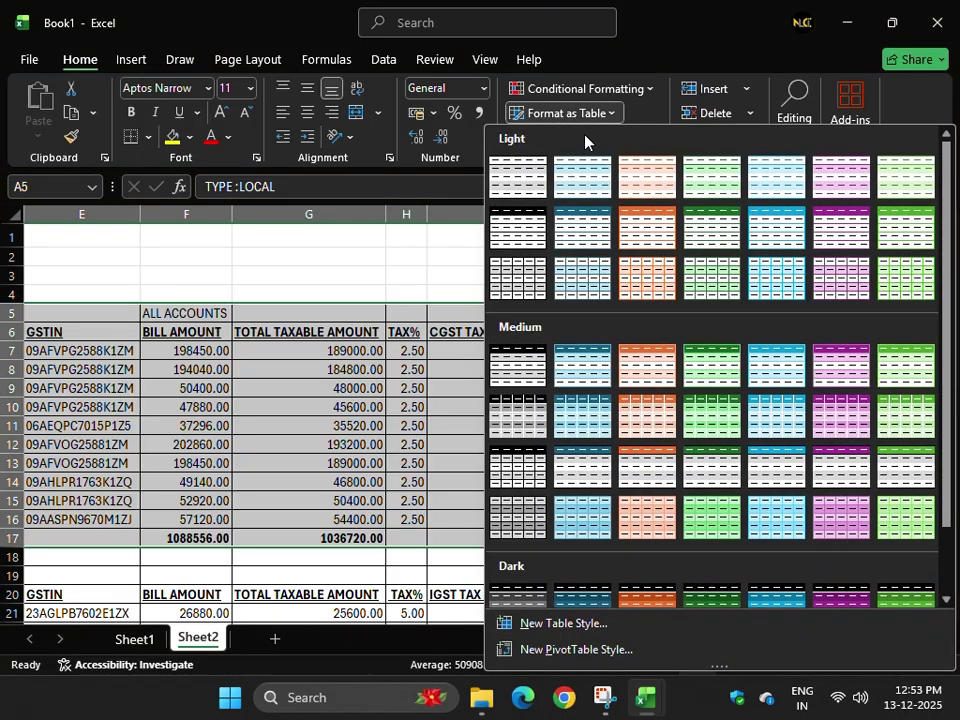
left_click(611, 386)
left_click(704, 303)
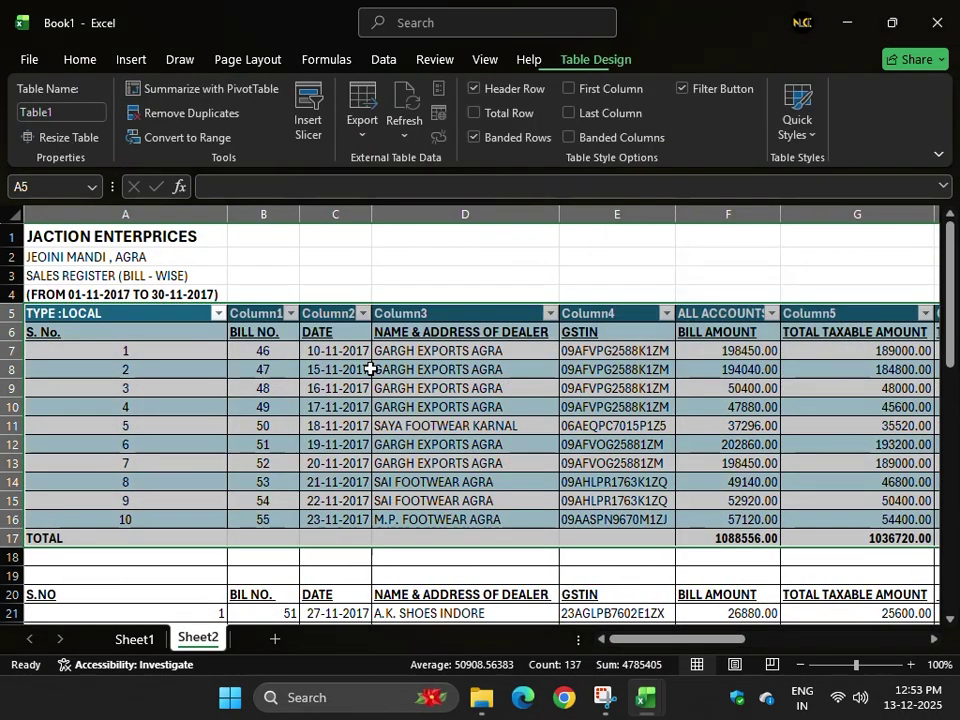
- Examine the formatted table's columns G through K, and undo the table formatting
left_click_drag(718, 641, 831, 645)
left_click(440, 351)
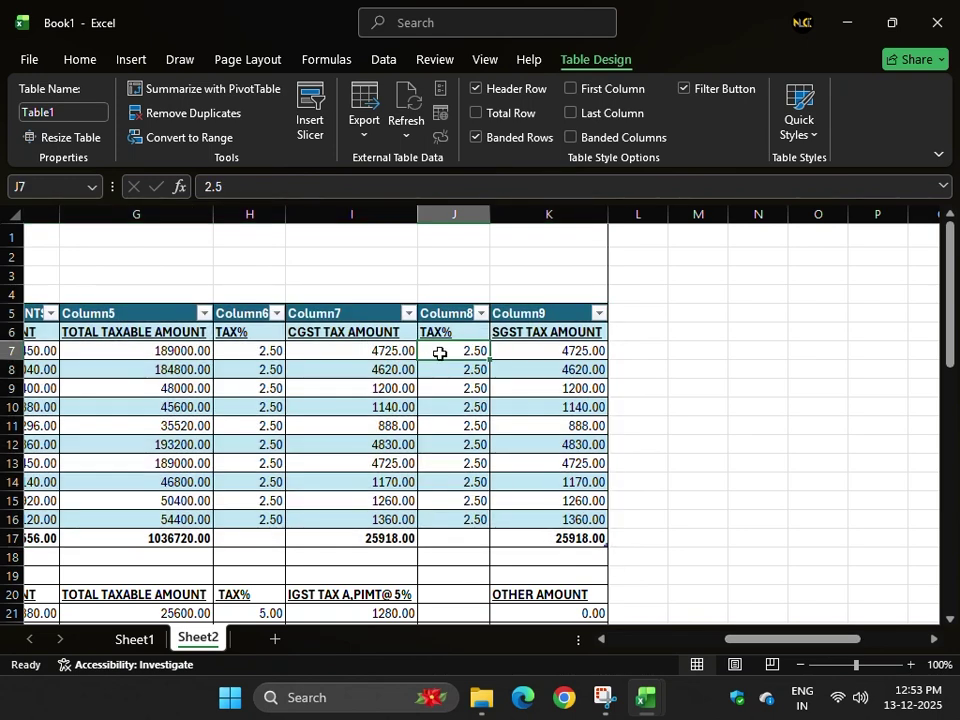
key("ctrl+z")
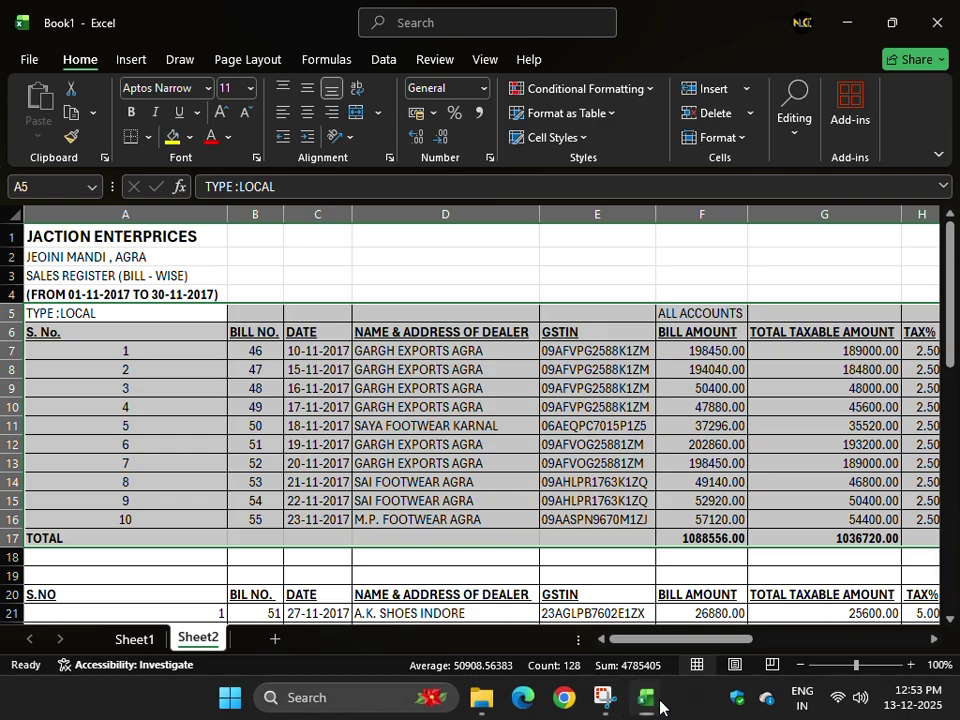
- Switch to the workbook named Excel and fill the topics Paste Option through Conditional Formatting in C4 through C6 with yellow
mouse_move(648, 700)
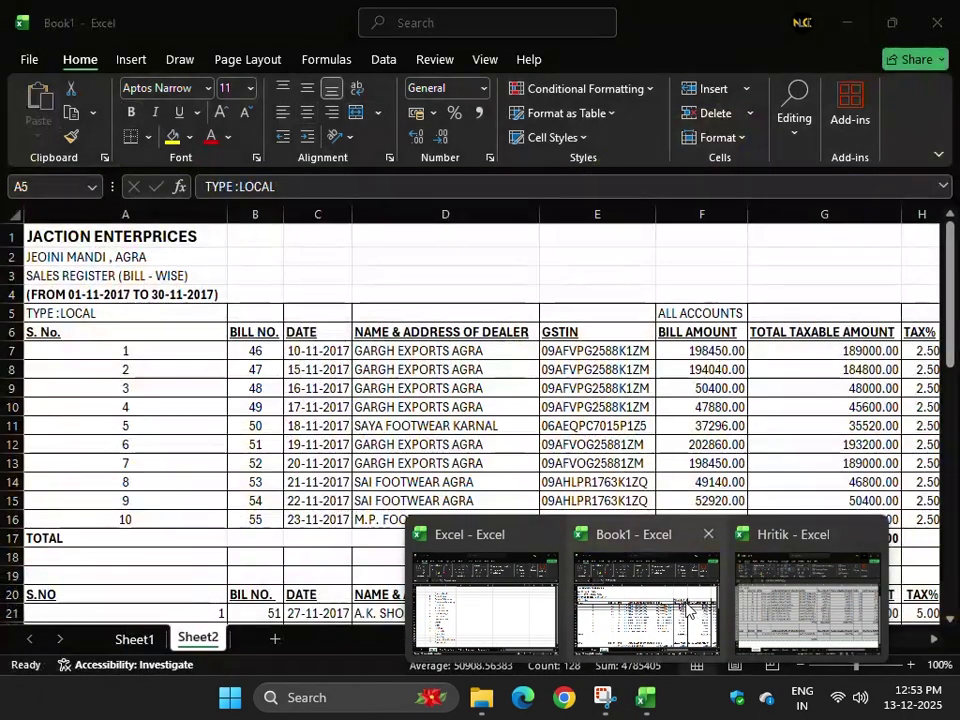
left_click(493, 612)
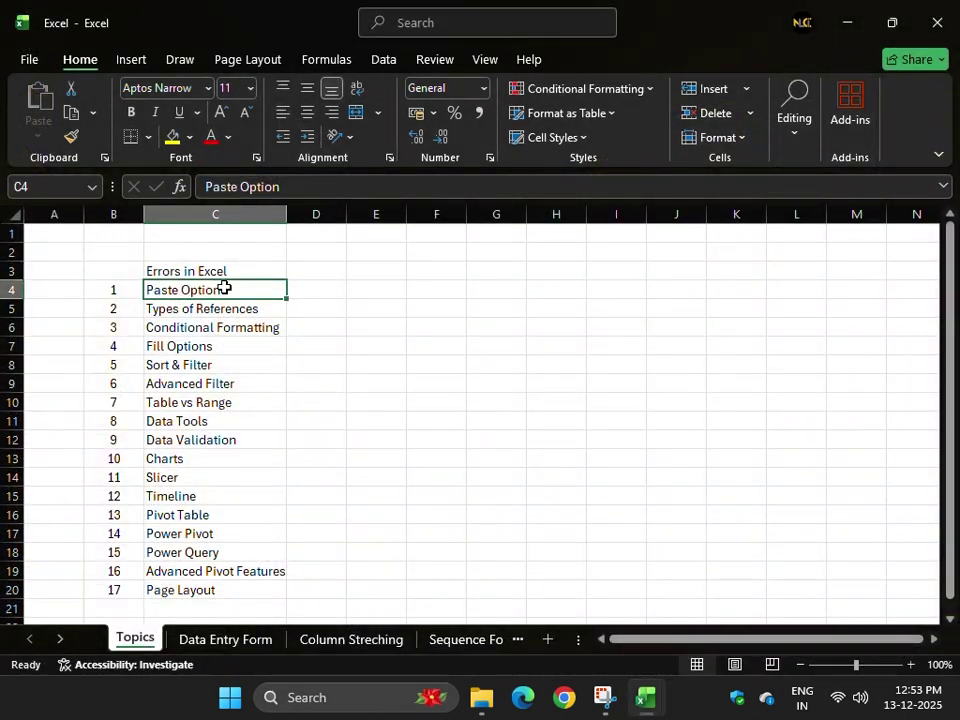
left_click_drag(227, 285, 238, 327)
left_click(174, 137)
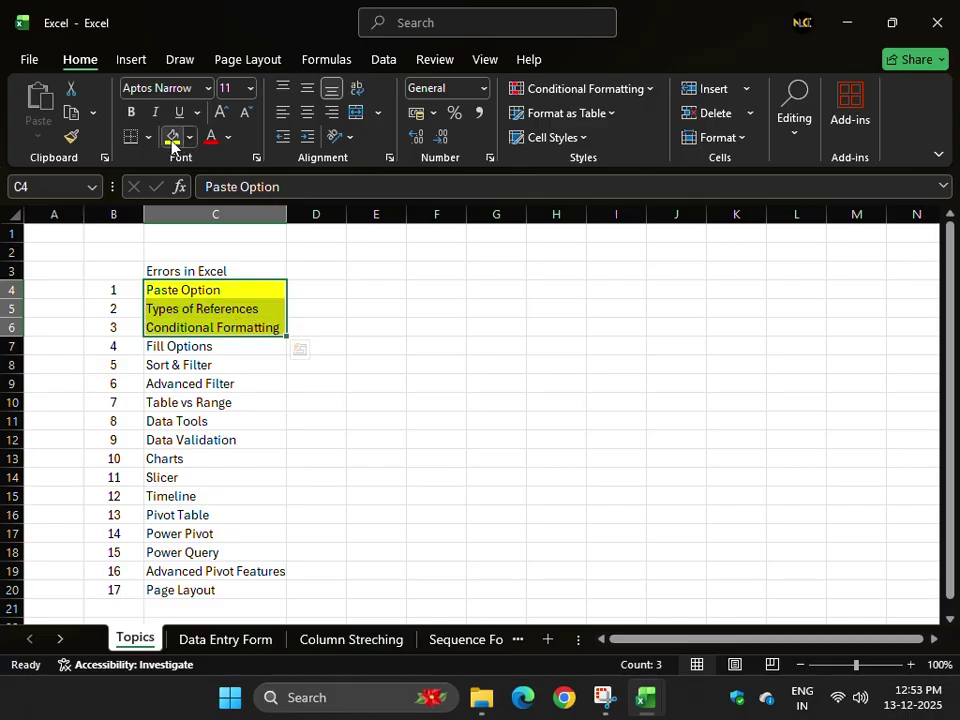
left_click(378, 358)
left_click(227, 345)
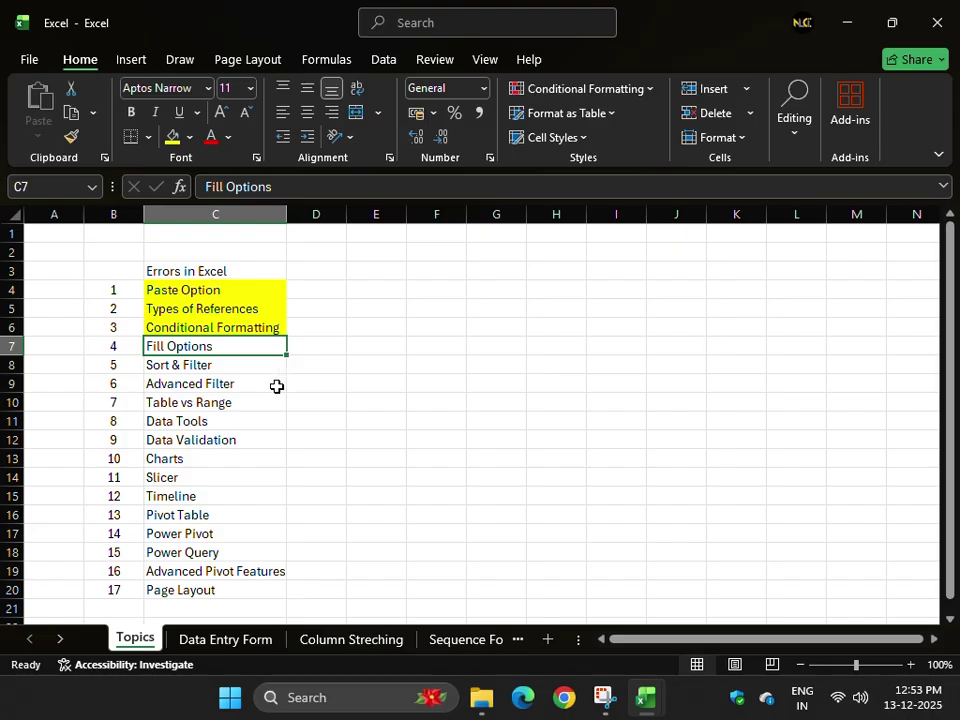
- Switch to Book1 and delete the list of dates in column R from R2 downward on Sheet2
key("alt+Tab")
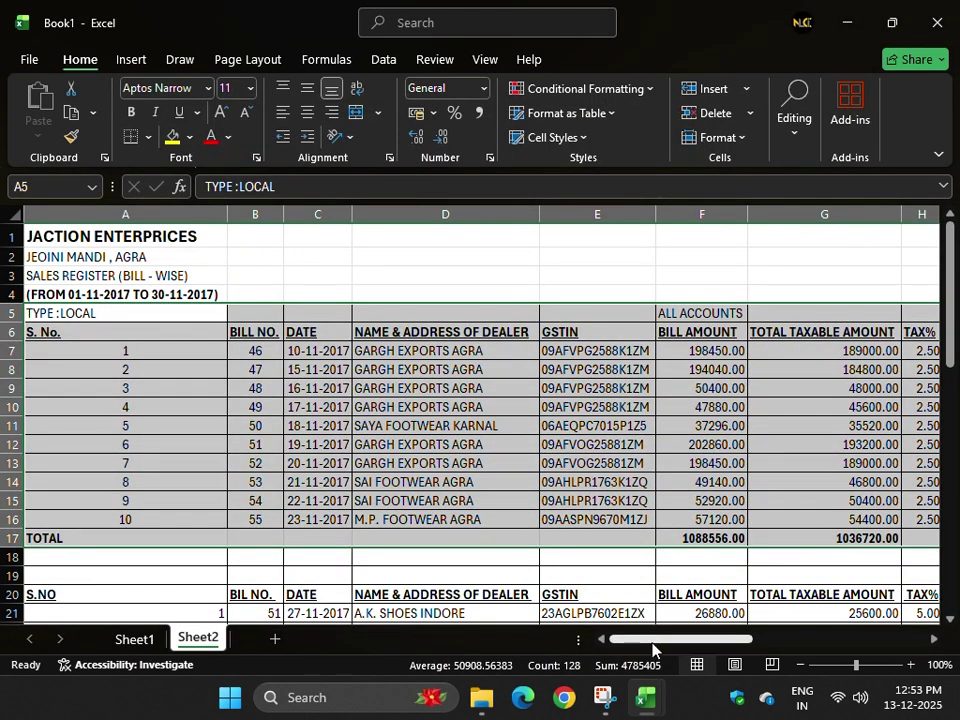
left_click_drag(652, 639, 875, 657)
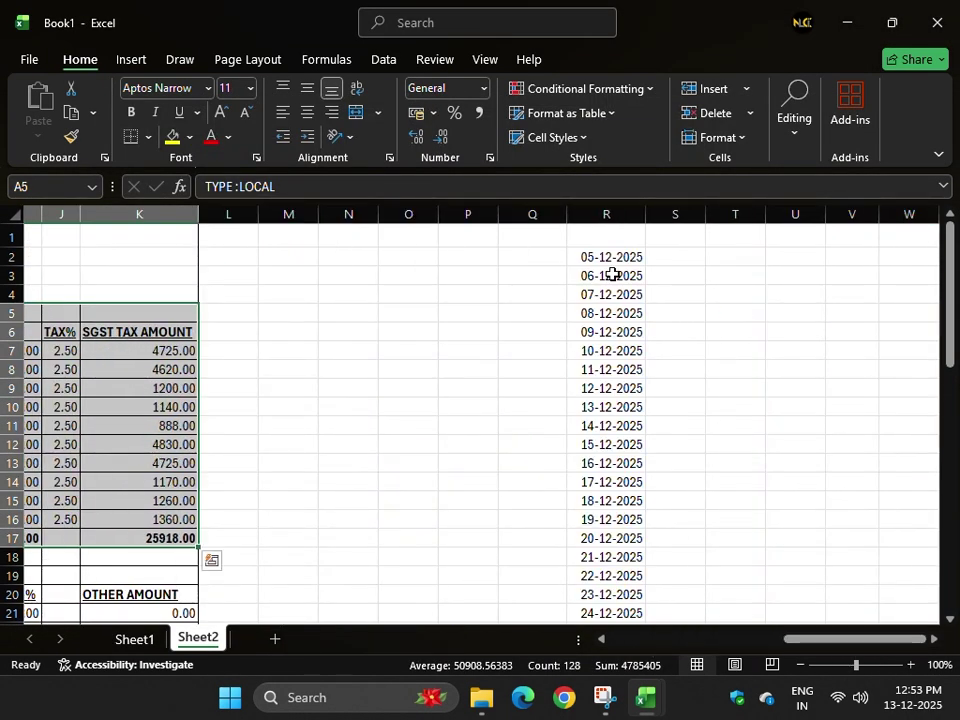
left_click(614, 313)
left_click(625, 366)
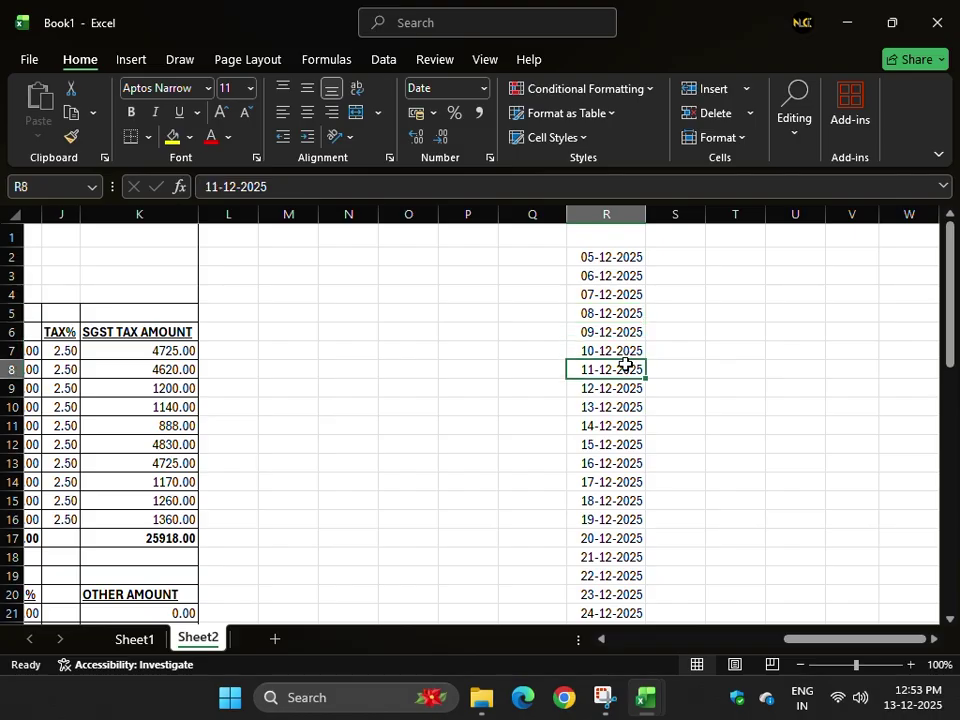
left_click(598, 257)
key("ctrl+shift+Down")
key("Delete")
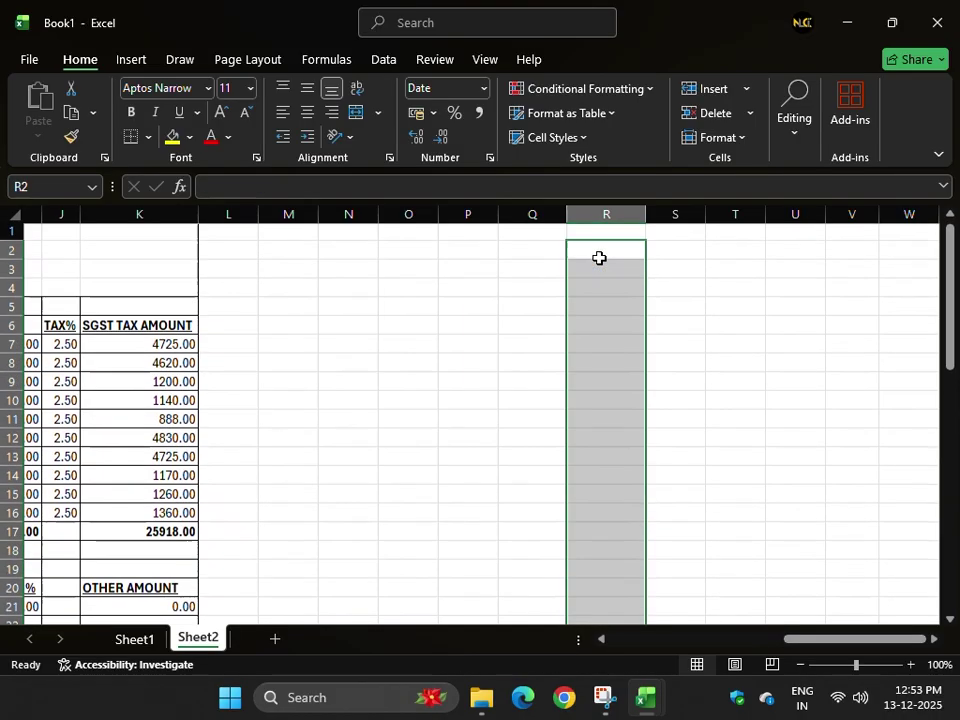
- Enter 1 in R4 and change the number format of column R to General
double_click(597, 297)
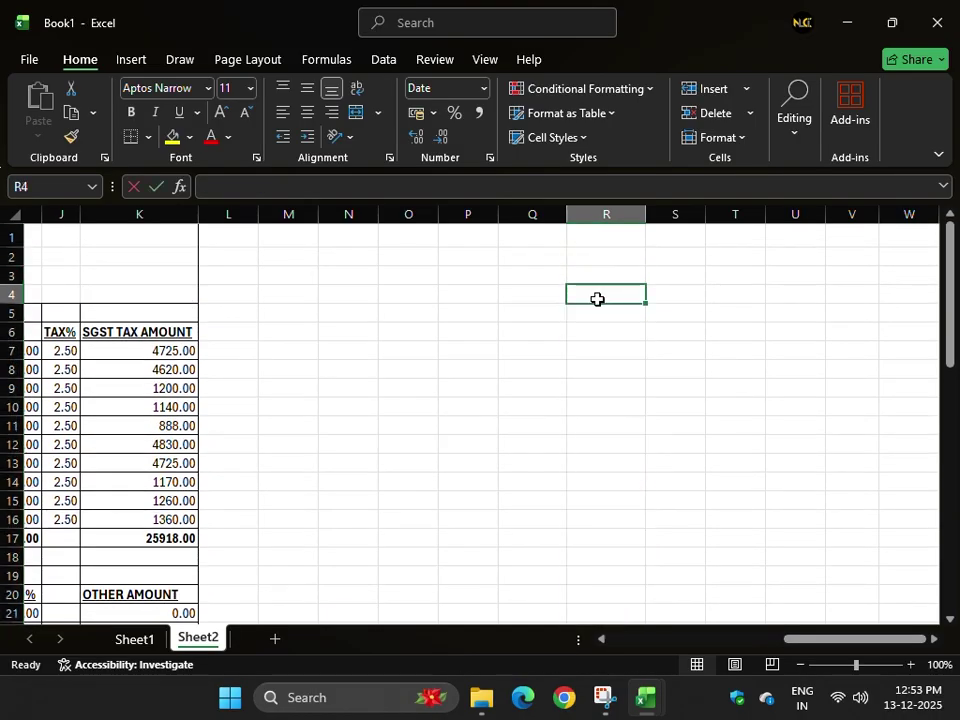
type("1")
key("Return")
left_click(582, 294)
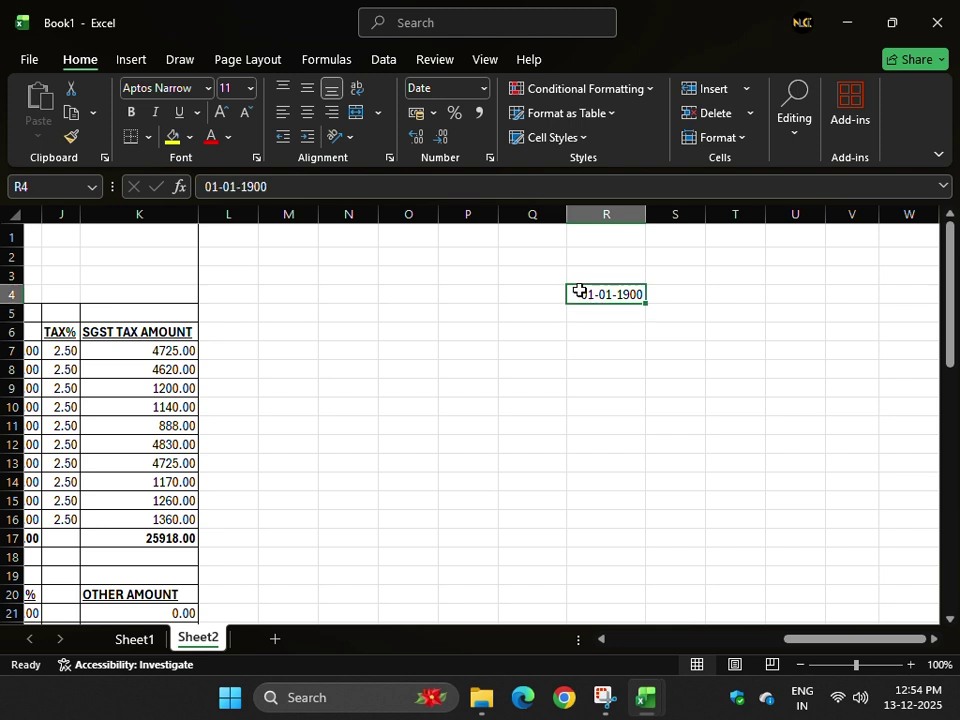
left_click(608, 214)
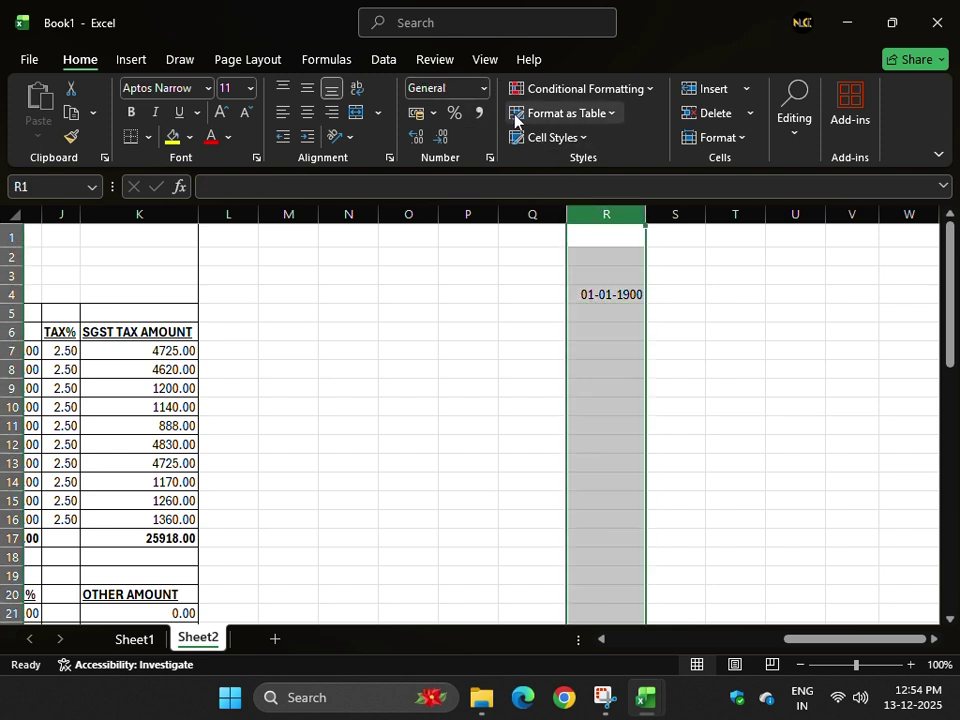
left_click(483, 88)
left_click(415, 130)
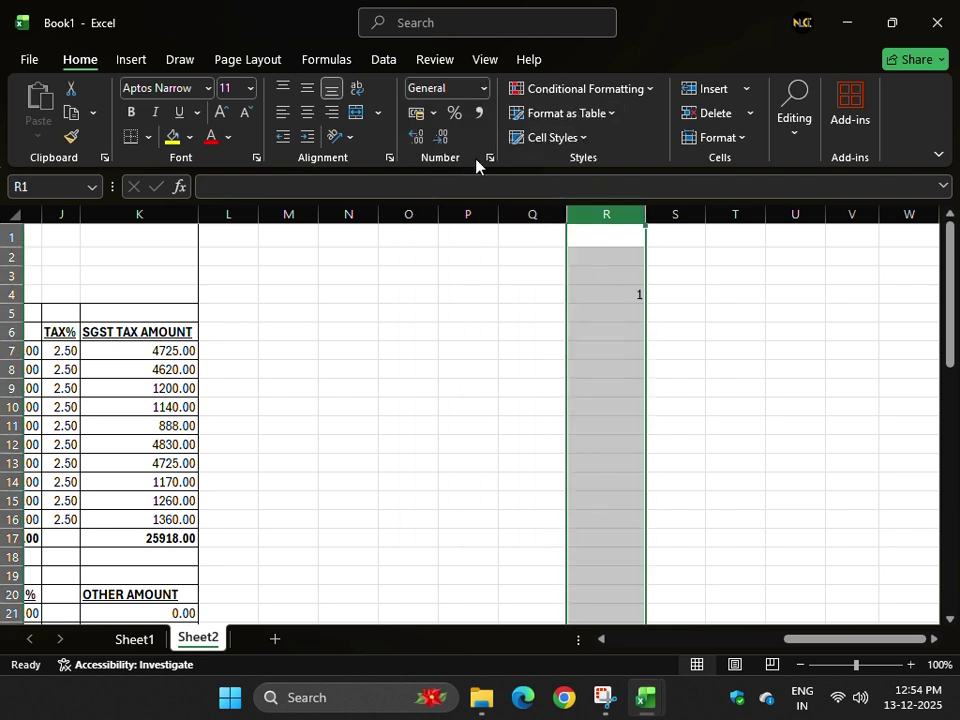
left_click(600, 295)
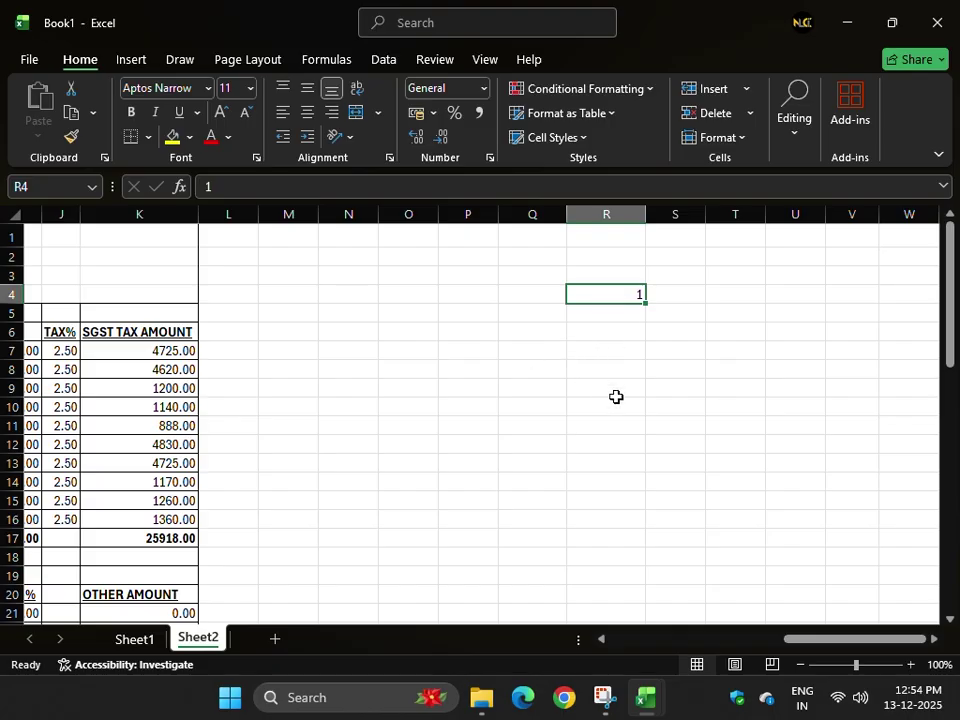
- Enter today's date, 13-12-2025, in R7 and change the cell's number format to General
left_click(601, 347)
type("1")
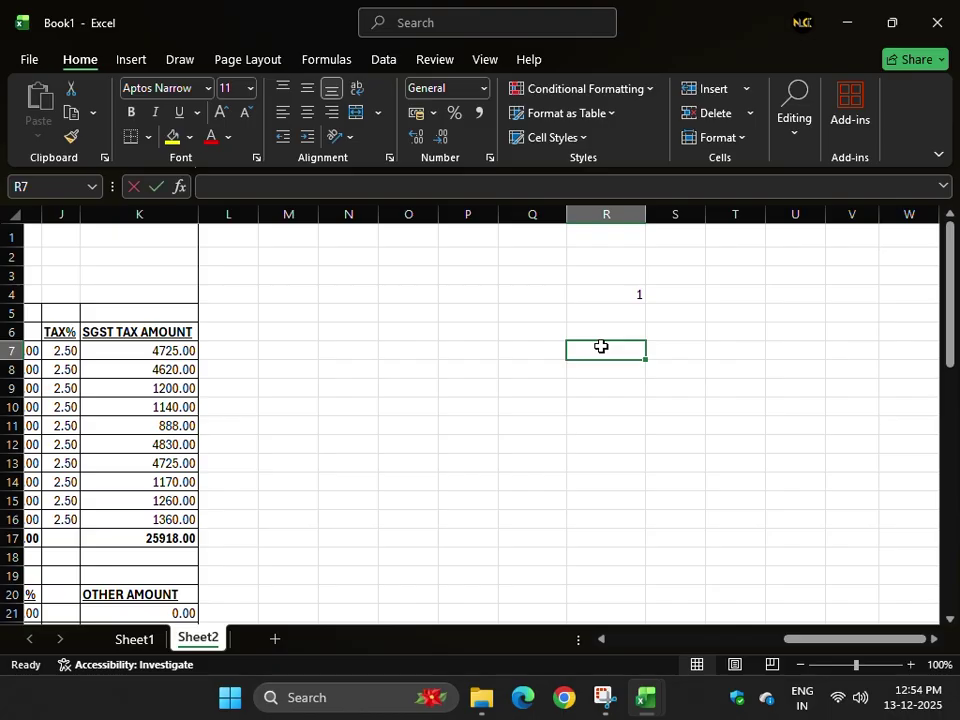
key("ctrl+semicolon")
key("Return")
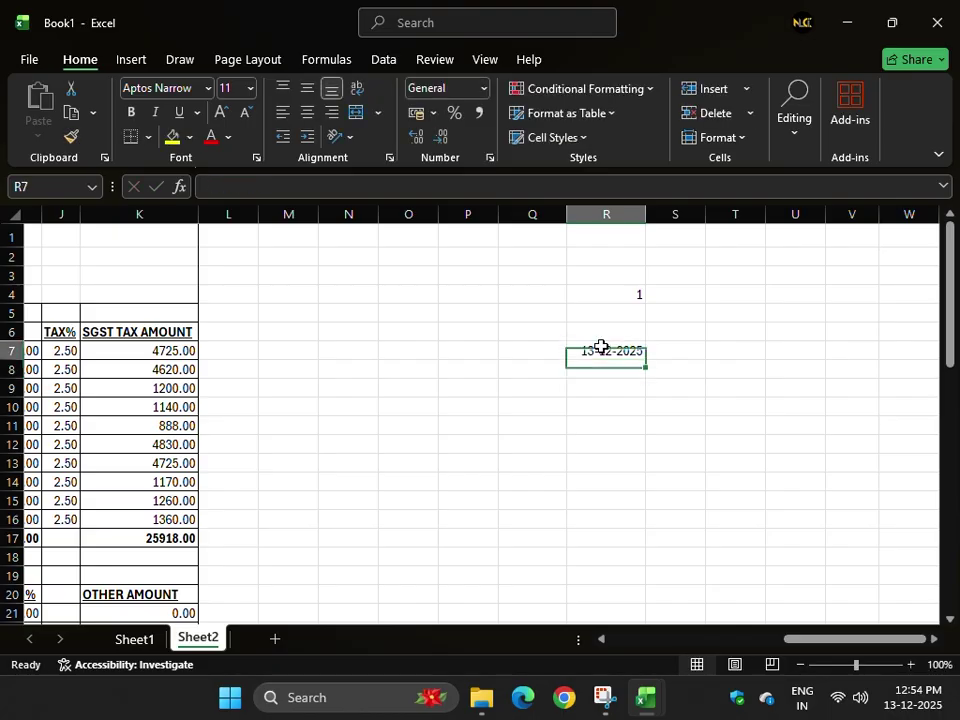
left_click(601, 348)
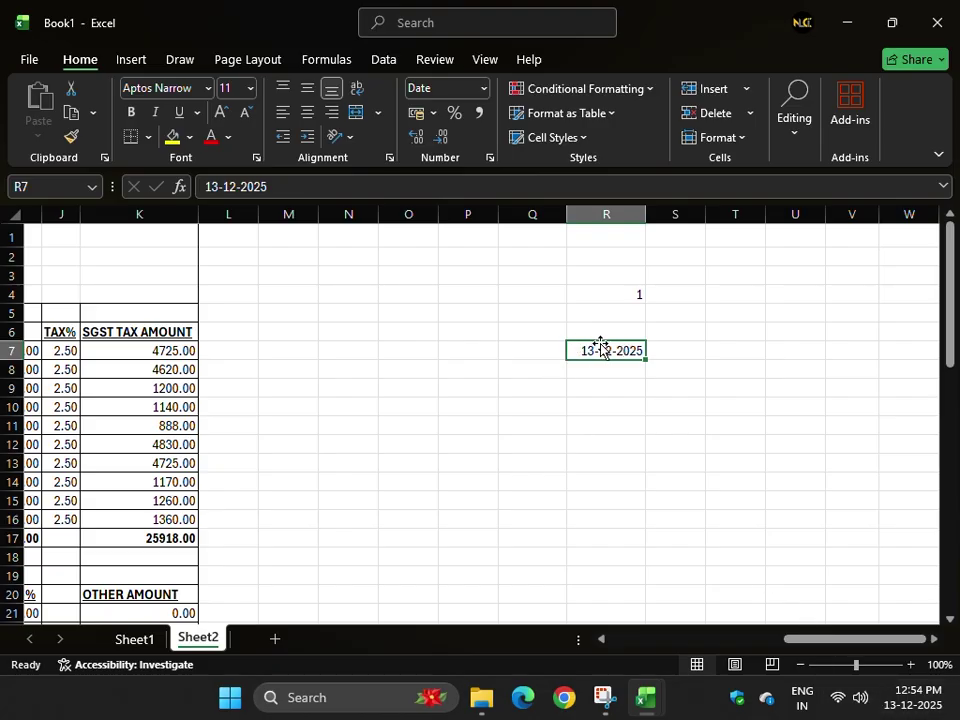
left_click(482, 88)
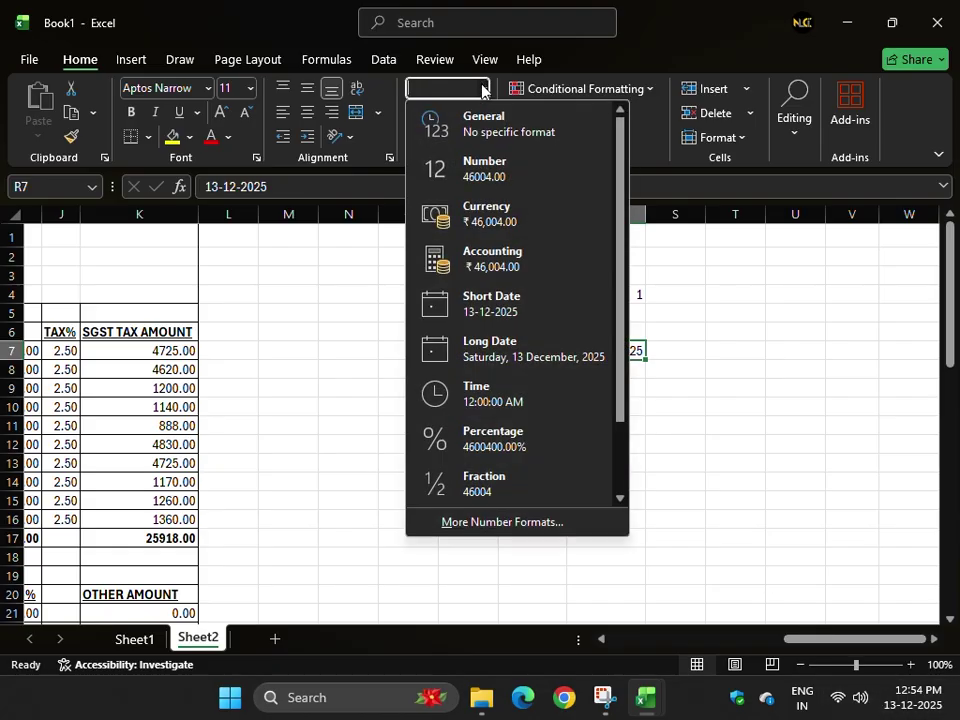
left_click(489, 130)
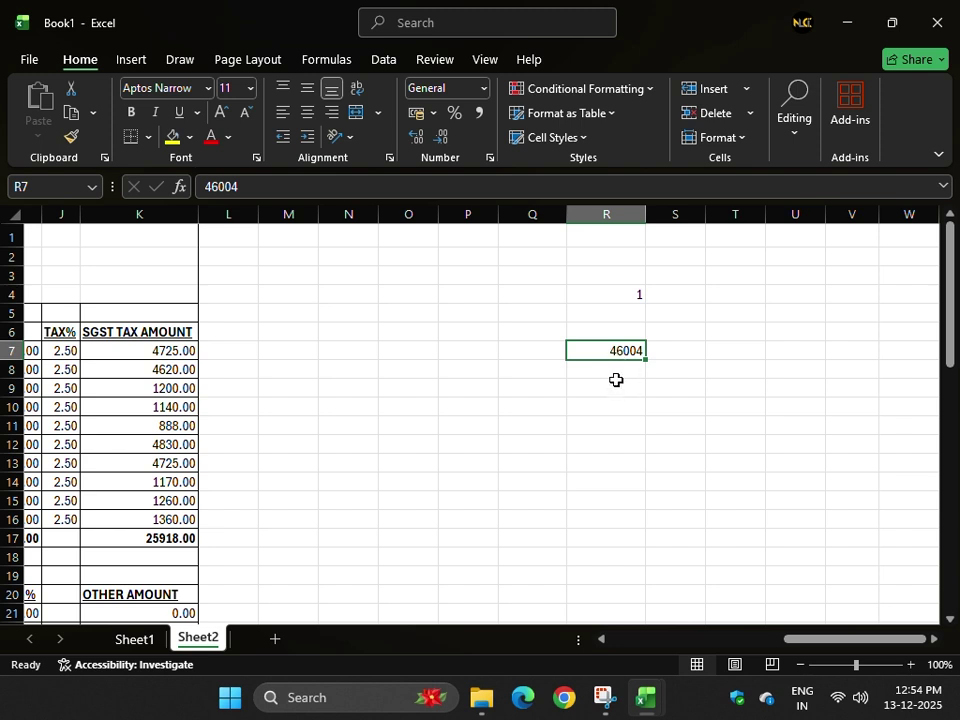
left_click_drag(615, 381, 616, 377)
left_click(621, 351)
- Widen column T to about 15.5 and enter 545, saf and the date 05-05-2025 in T3 through T5
left_click(731, 311)
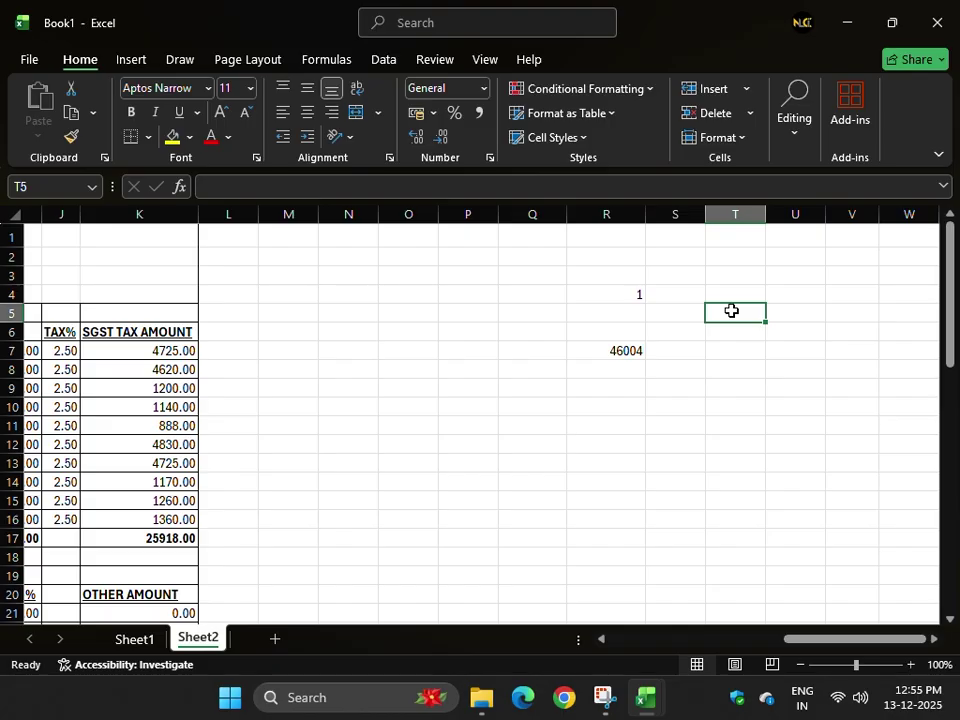
left_click_drag(765, 214, 812, 198)
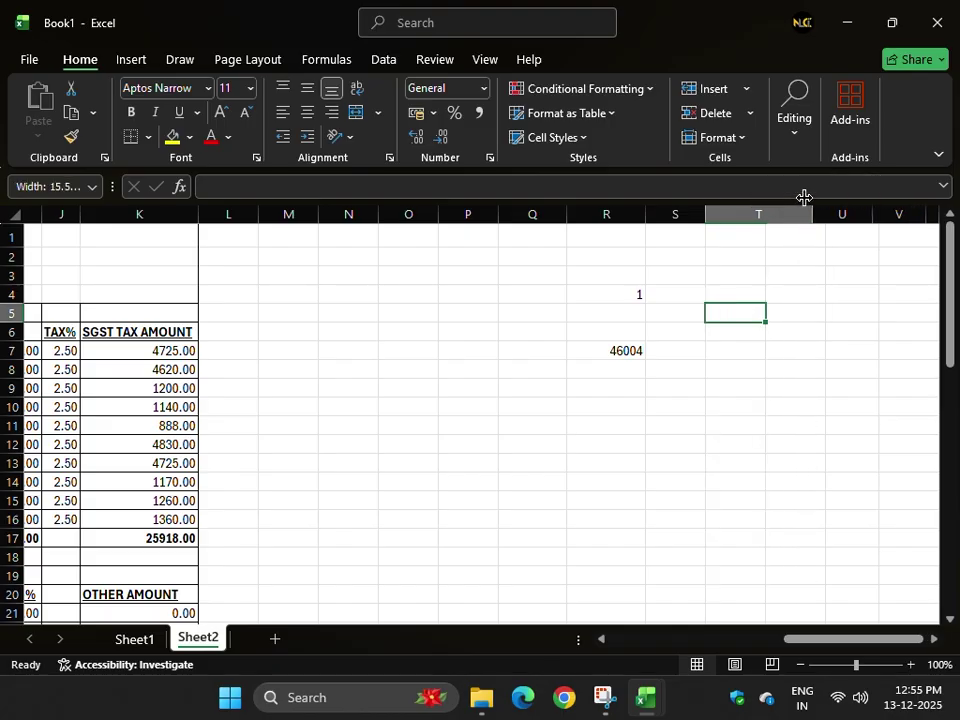
left_click(736, 277)
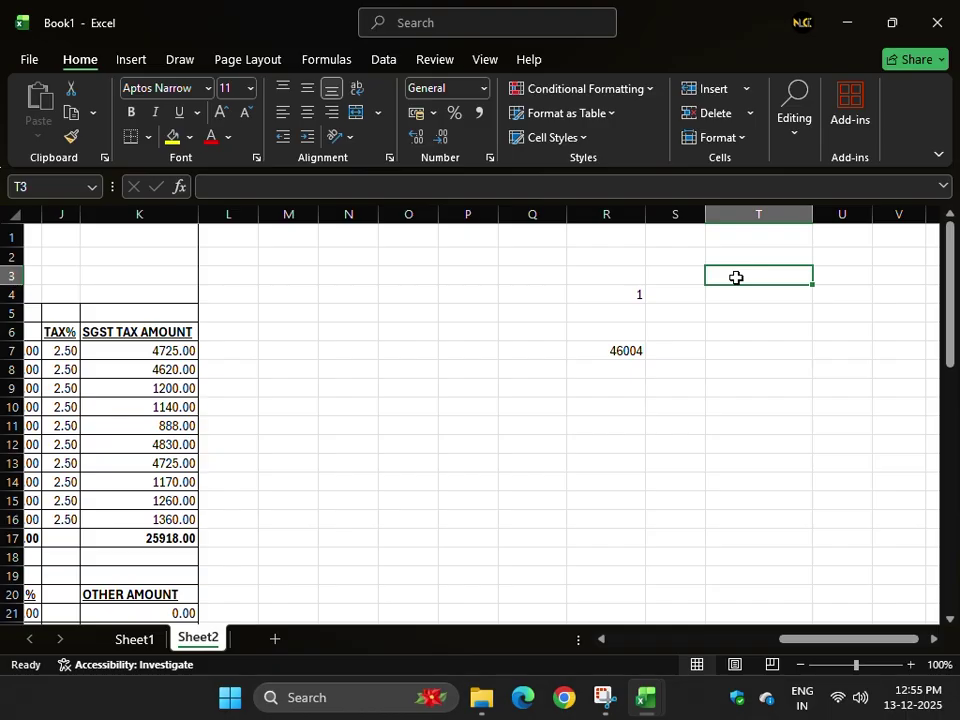
type("545")
key("Return")
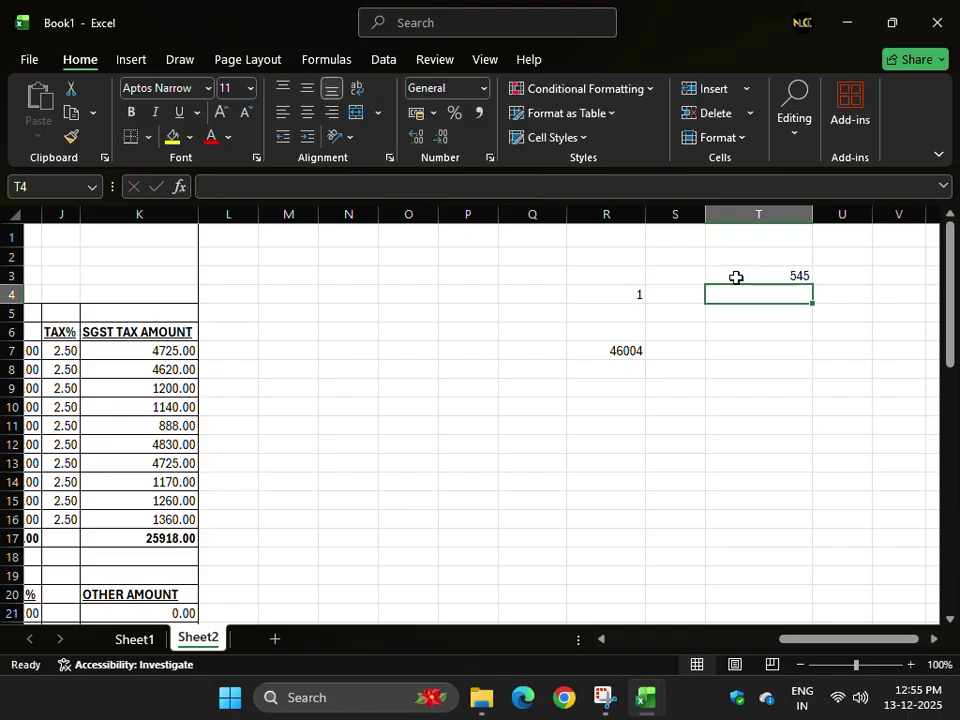
left_click(735, 276)
double_click(735, 300)
type("saf")
key("Return")
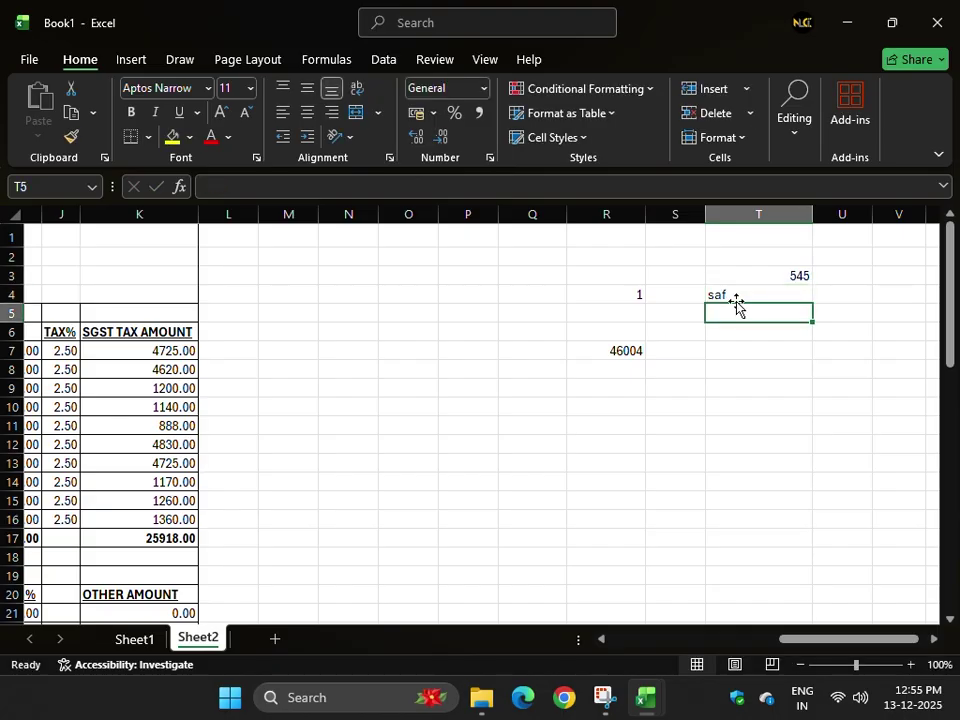
left_click(752, 276)
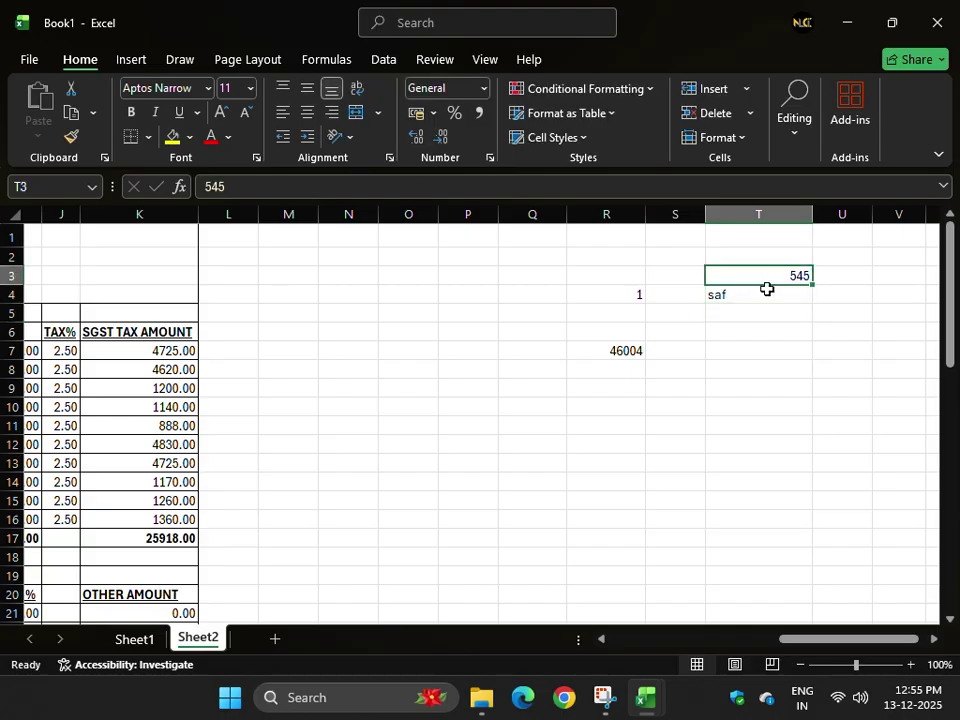
left_click(763, 315)
type("5")
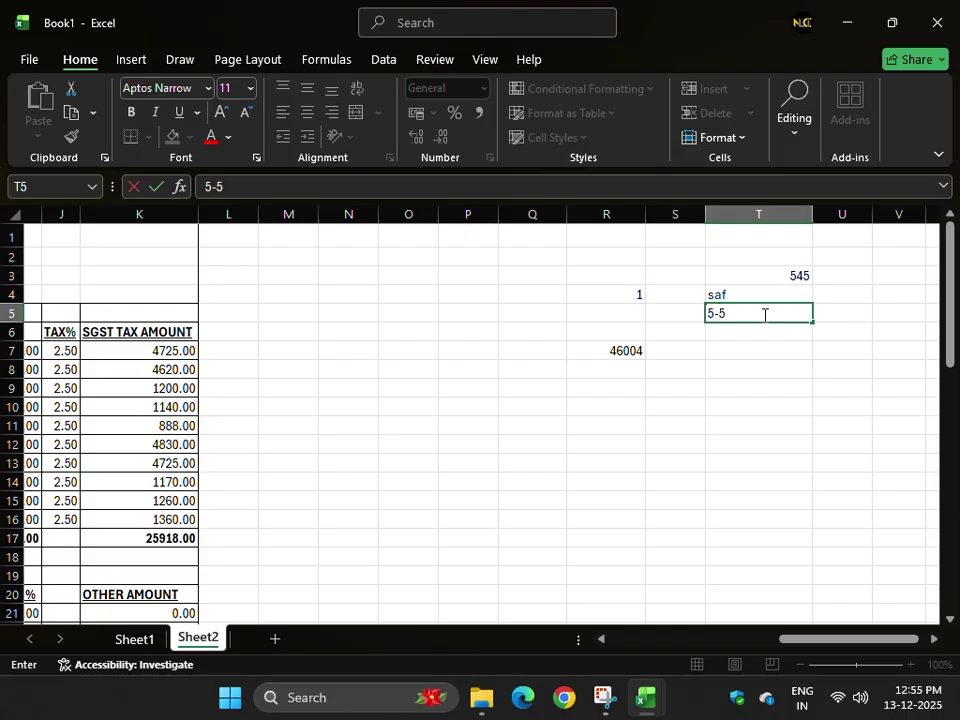
type("-05-2025")
key("Return")
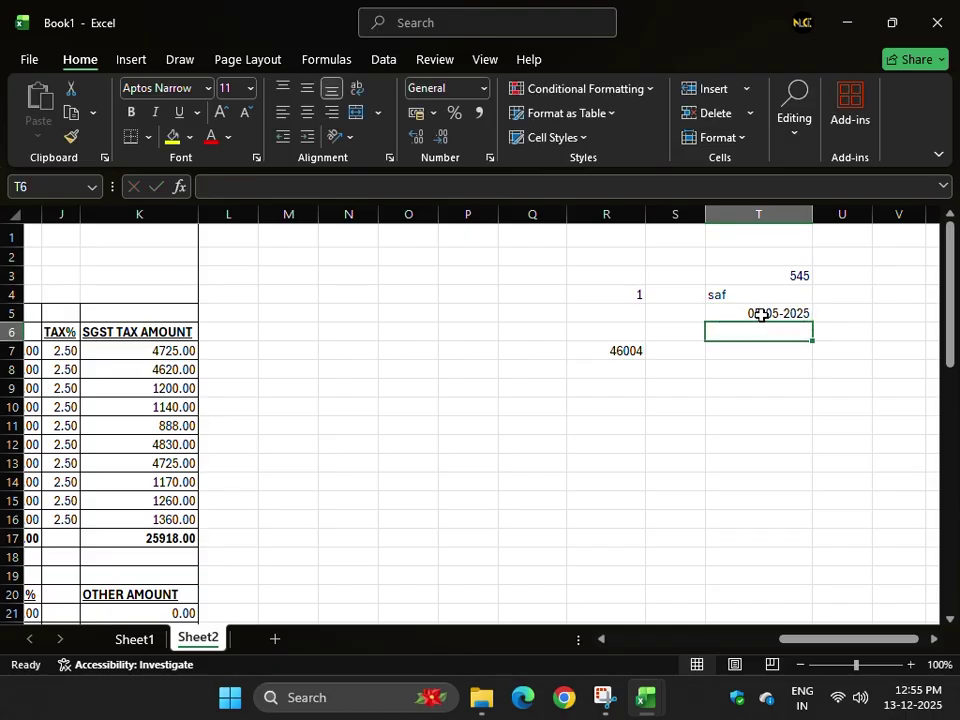
- Compare the alignment of the number, text and date in T3 through T5, and clear those cells
left_click(755, 314)
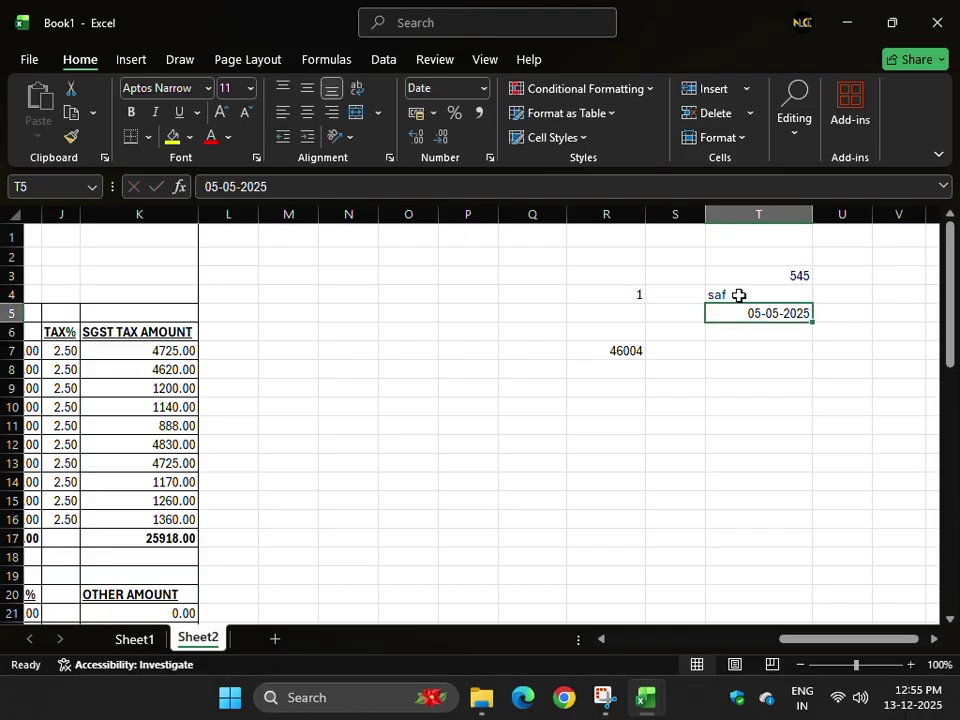
left_click(737, 294)
left_click(745, 273)
left_click_drag(745, 273, 764, 311)
left_click(754, 295)
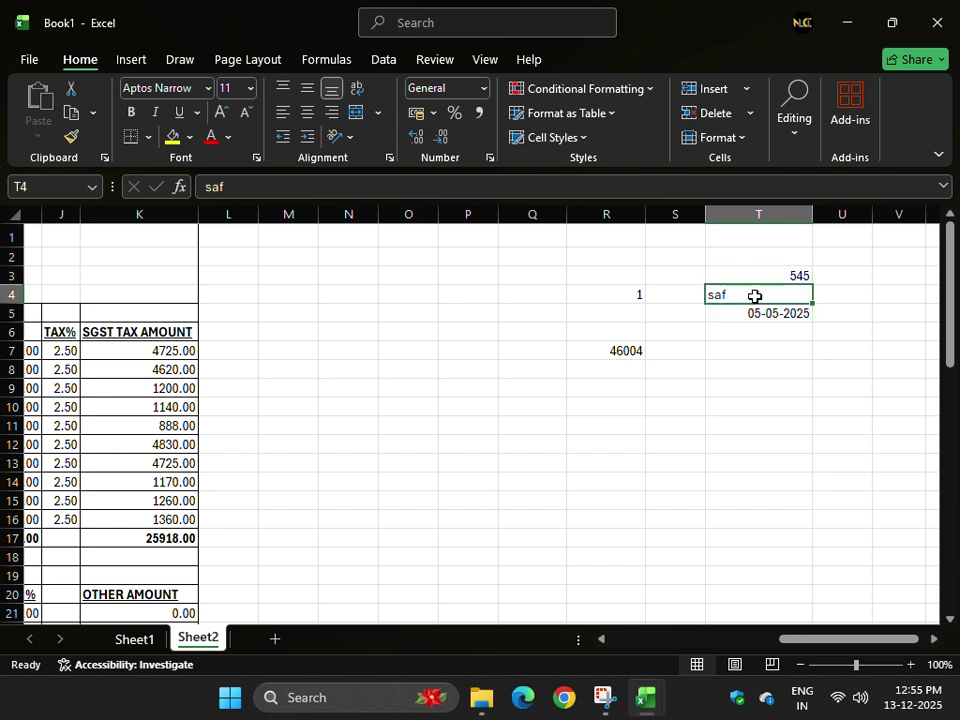
left_click(755, 313)
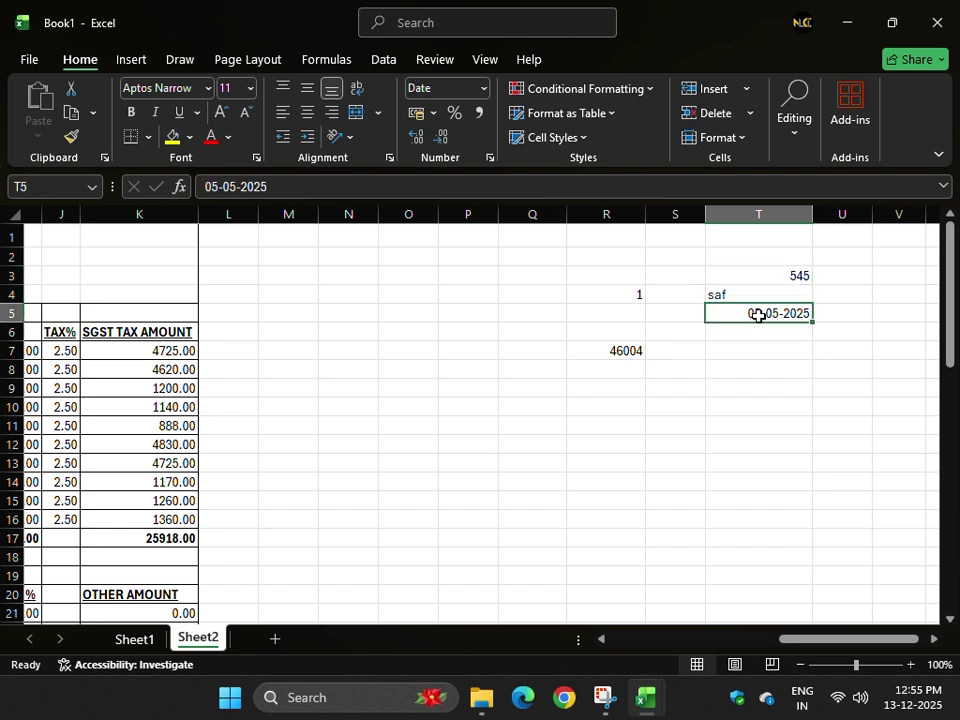
left_click_drag(760, 276, 768, 316)
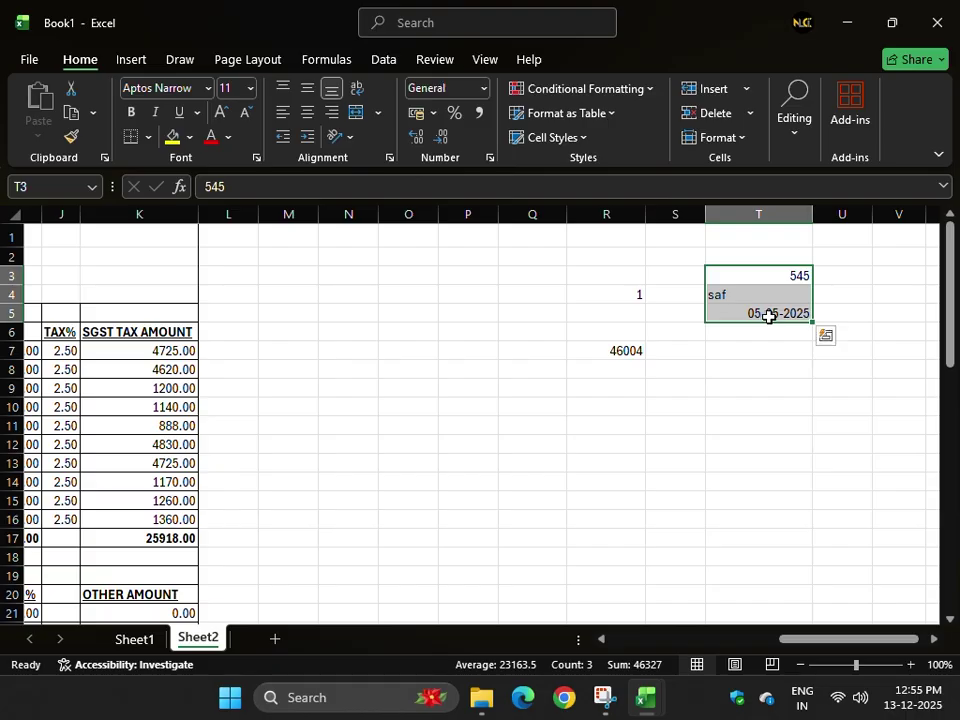
key("Delete")
- Enter the date 13-12-2025 in T7
left_click(752, 351)
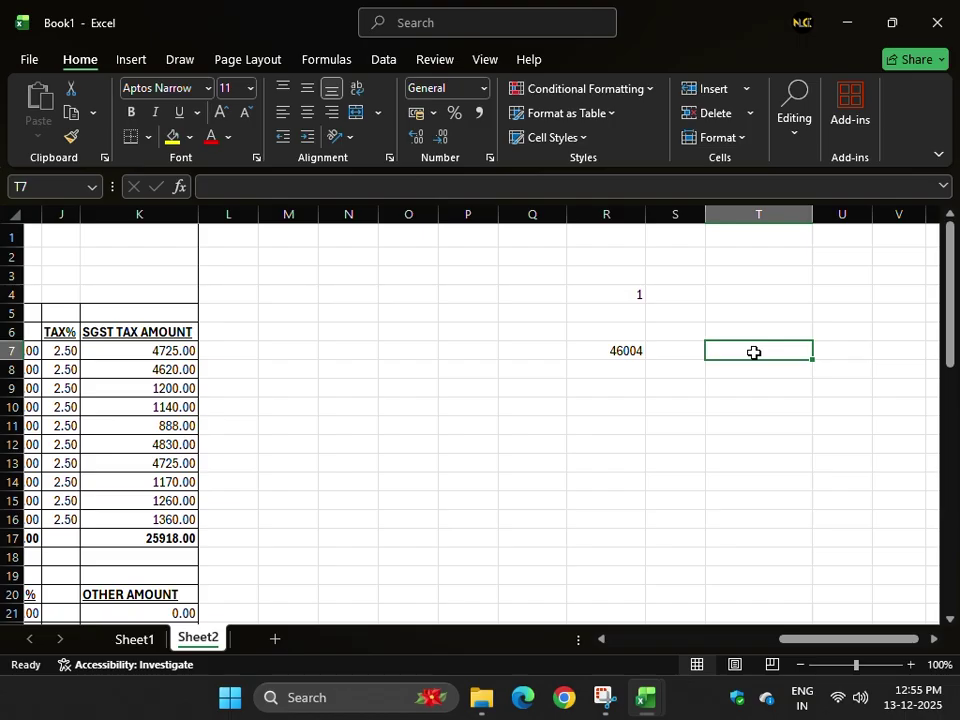
type("13-12-2025")
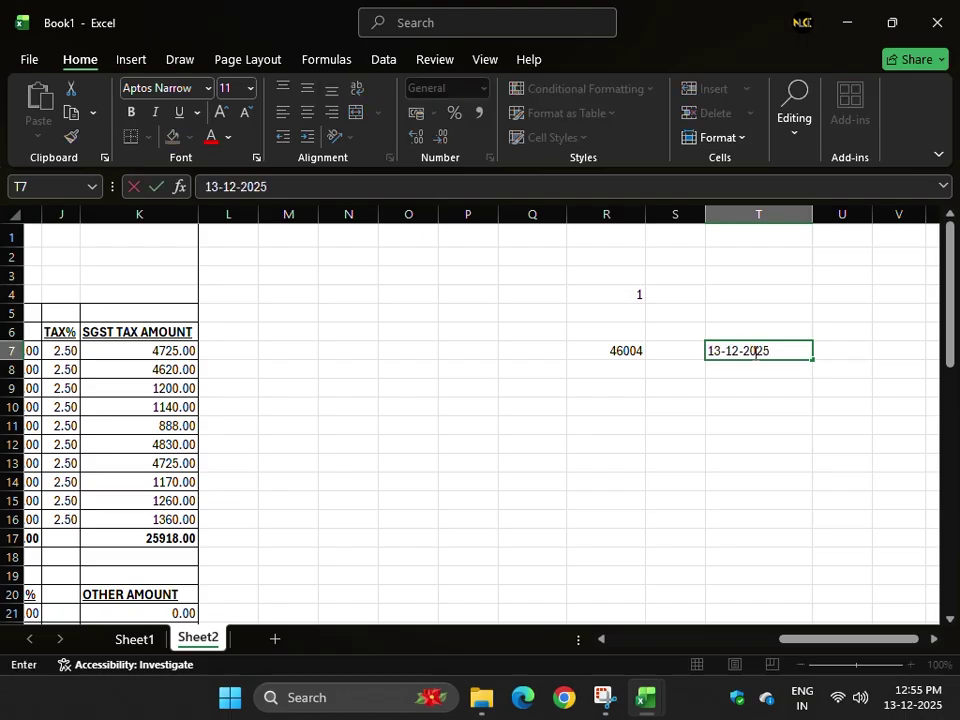
key("Return")
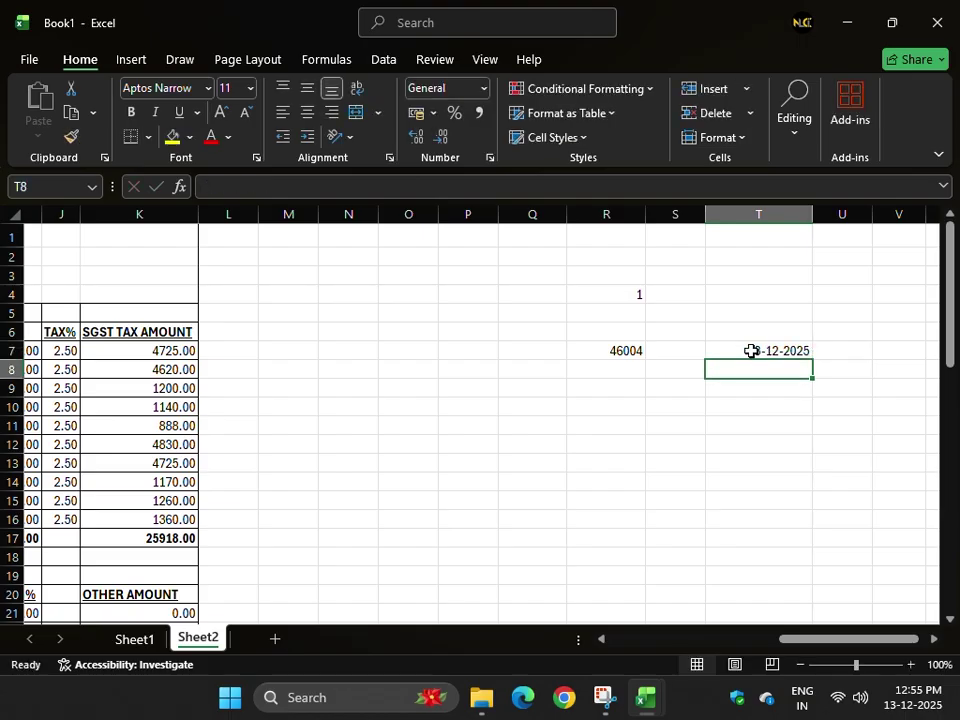
- Replace the date in T7 with 01-01-1990
left_click(751, 351)
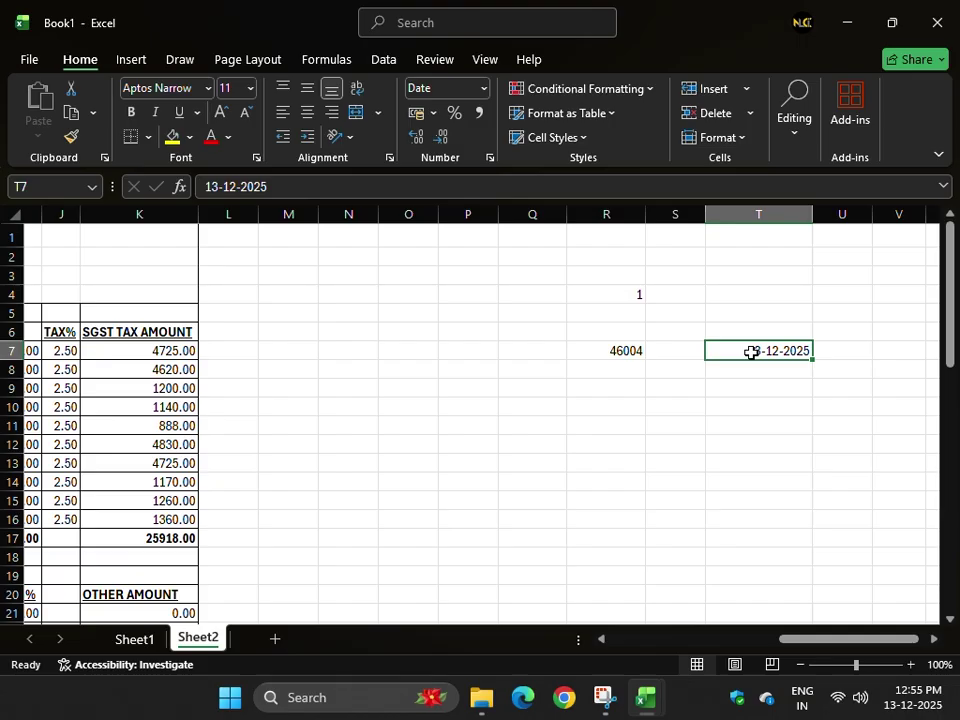
type("01-01-1")
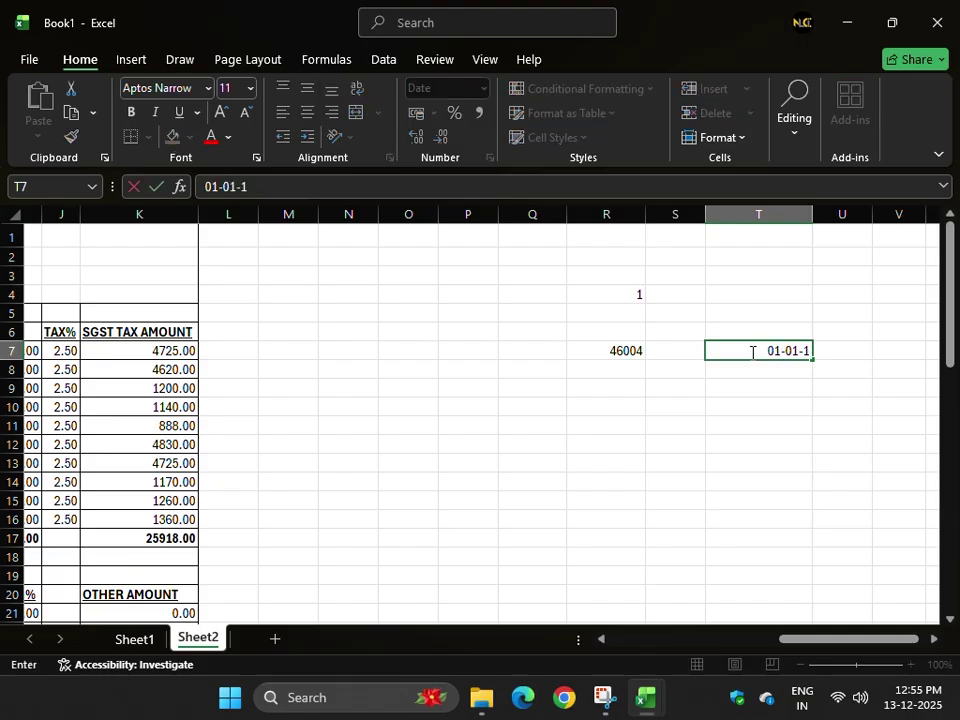
type("990")
key("Return")
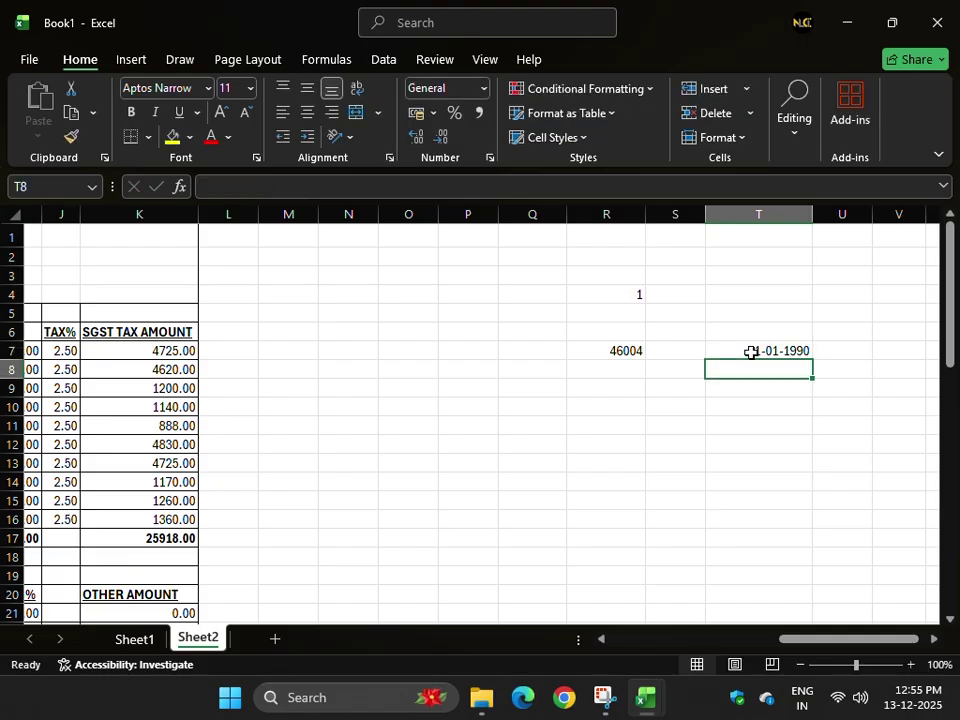
- Set the date in T7 to 01-01-1900
left_click(751, 352)
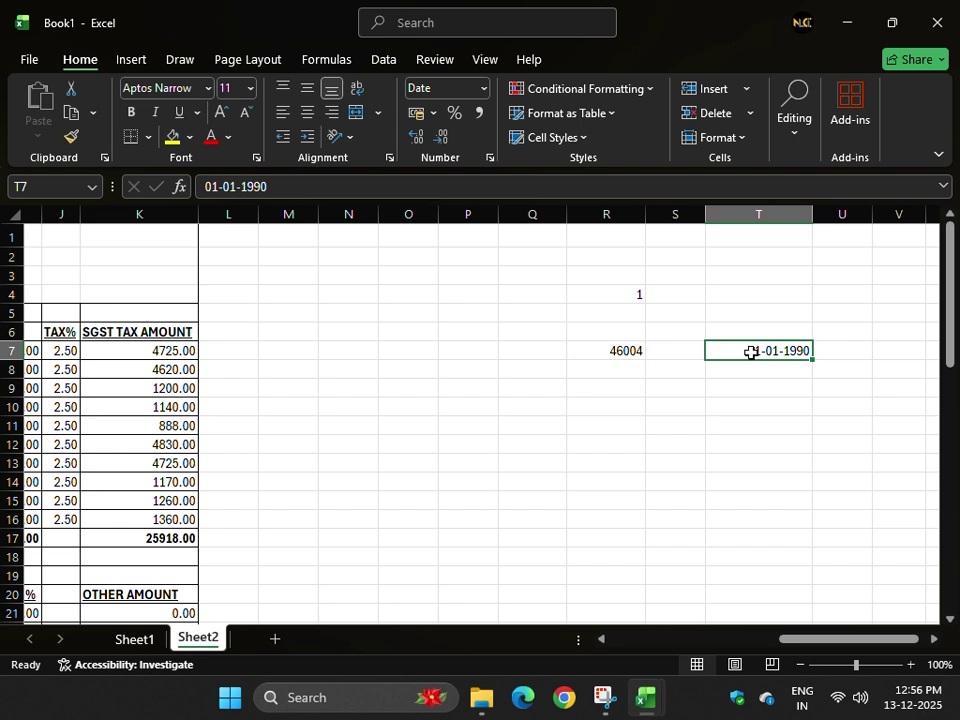
type("01-01-")
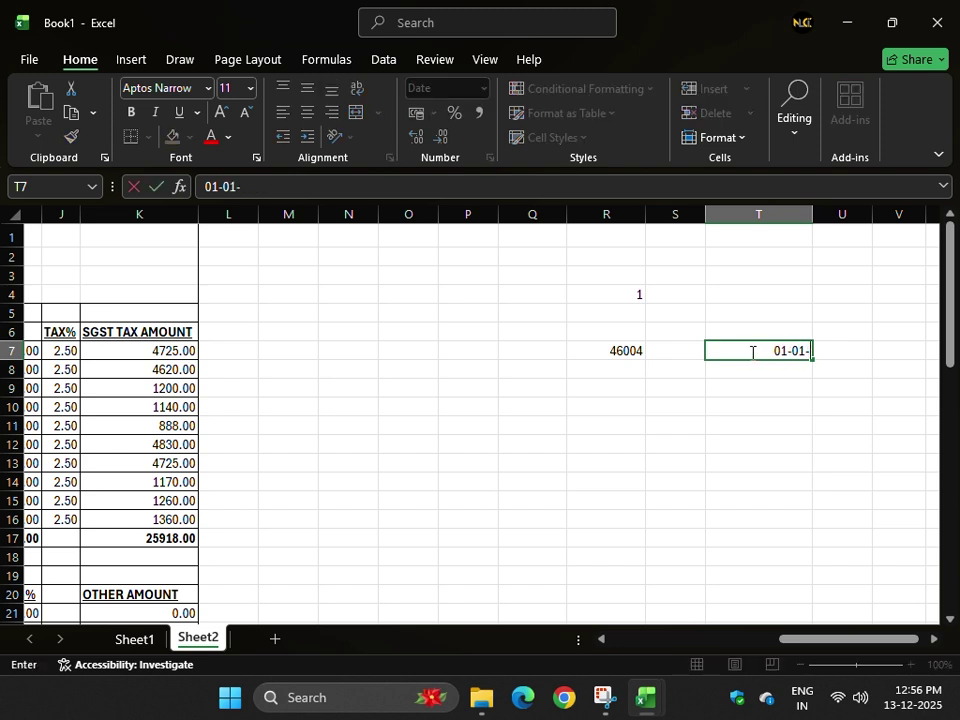
type("1900")
key("Return")
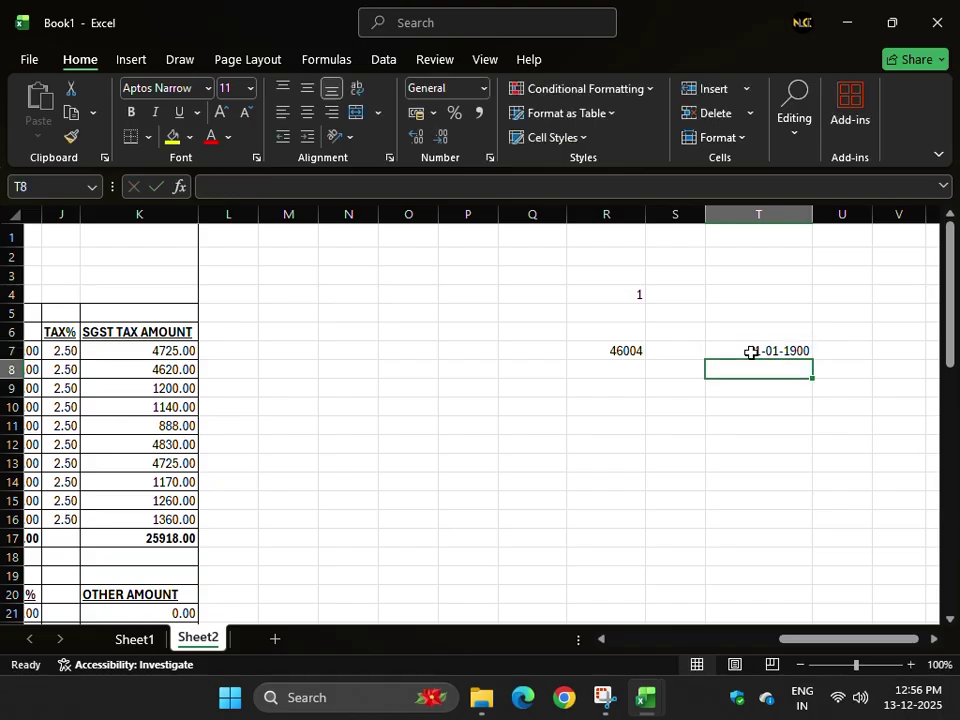
- Change the year of the date in T7 so that it reads 01-01-1800
left_click(752, 352)
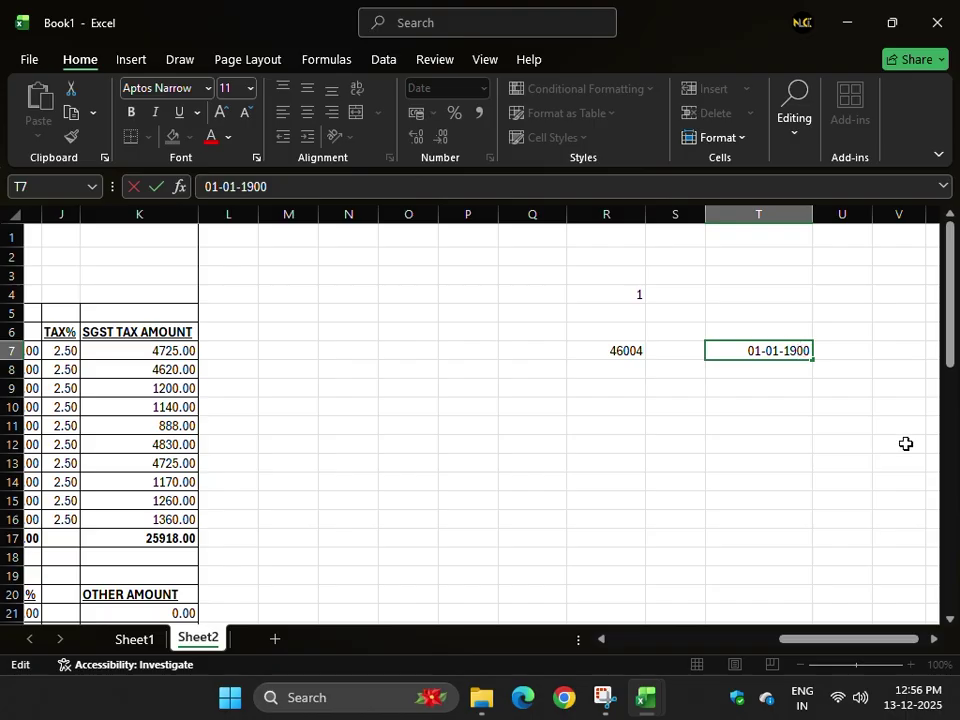
key("BackSpace")
type("8")
key("Return")
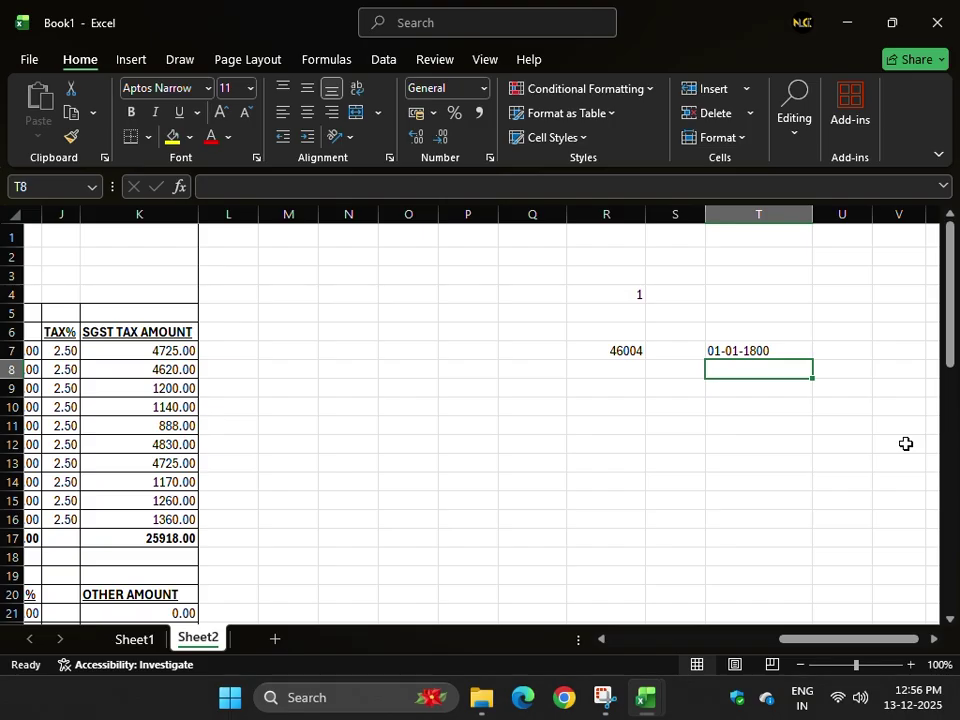
- Set the date in T7 back to 01-01-1900, and undo the accidental move of the cell
left_click(774, 346)
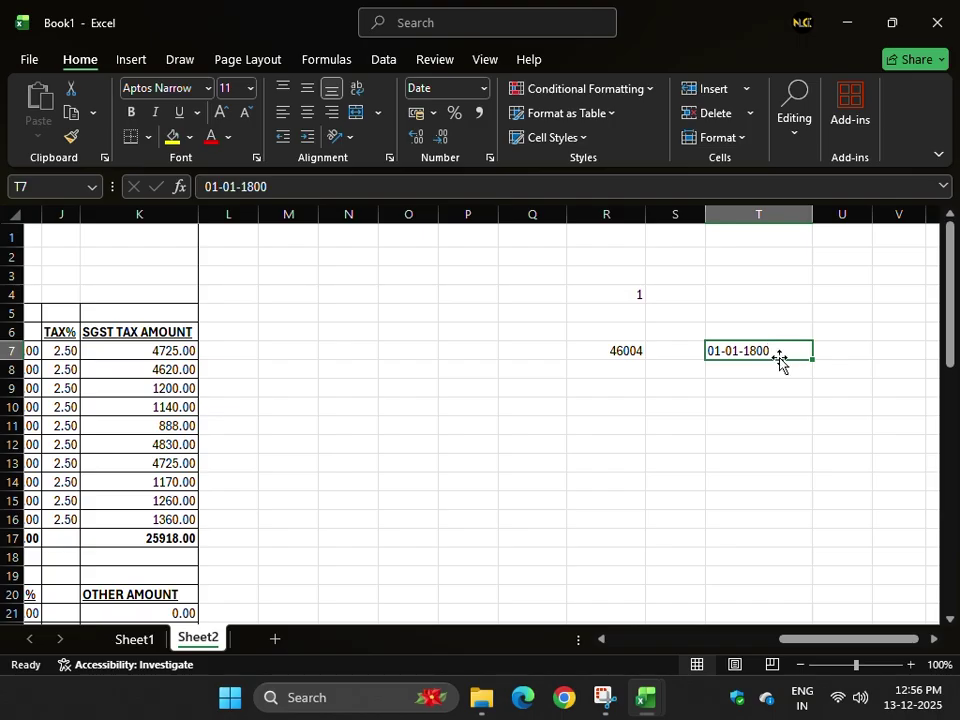
type("01-01-1")
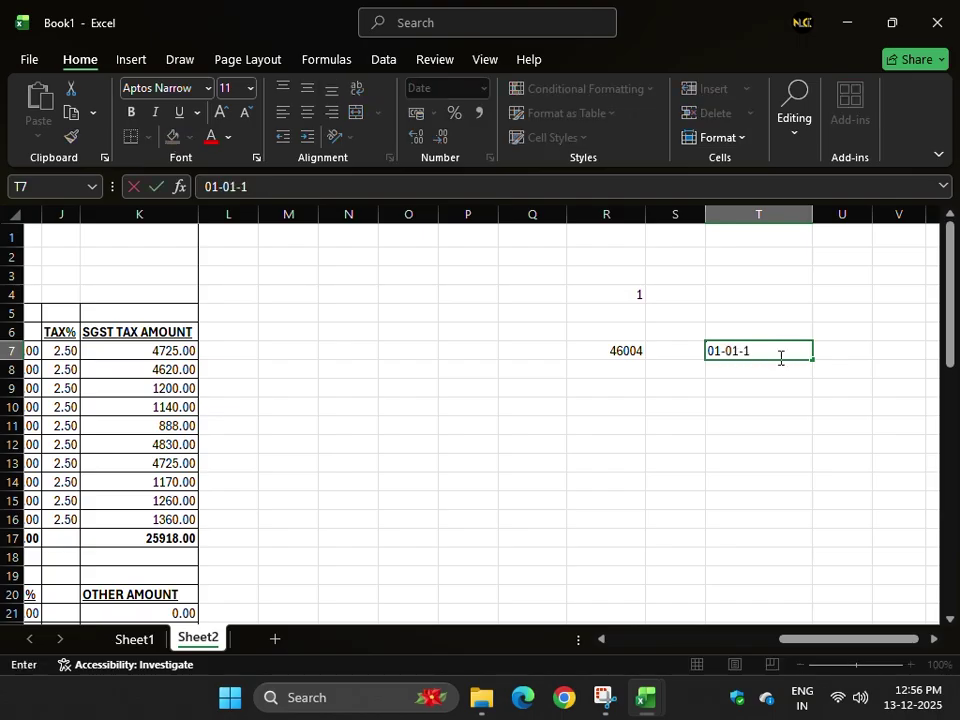
type("900")
key("ctrl+Return")
key("Return")
left_click(781, 352)
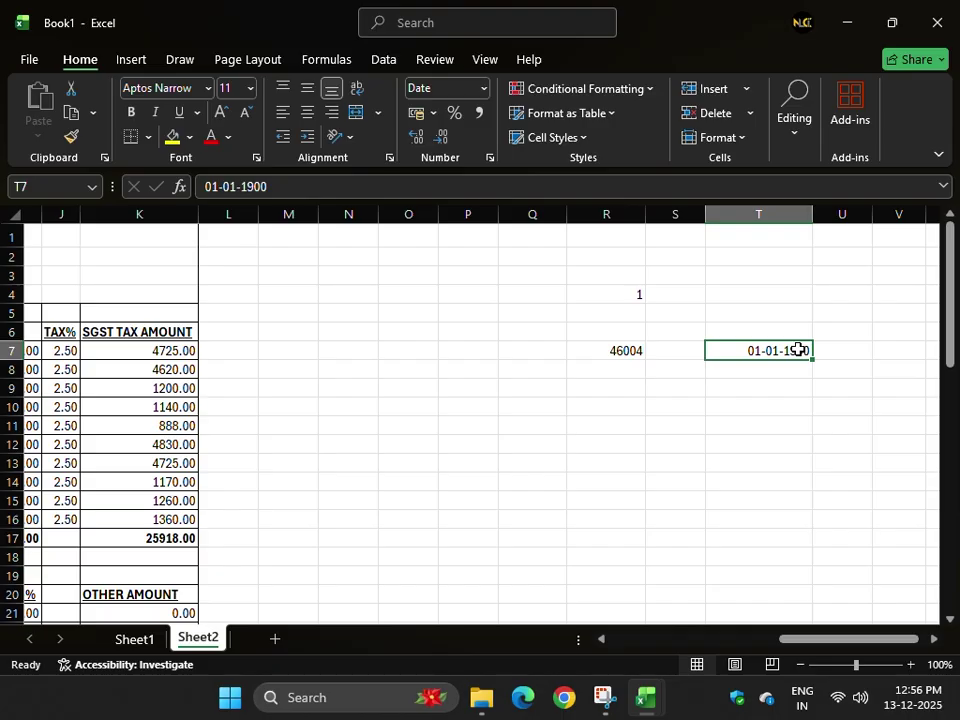
left_click_drag(798, 349, 814, 355)
key("ctrl+z")
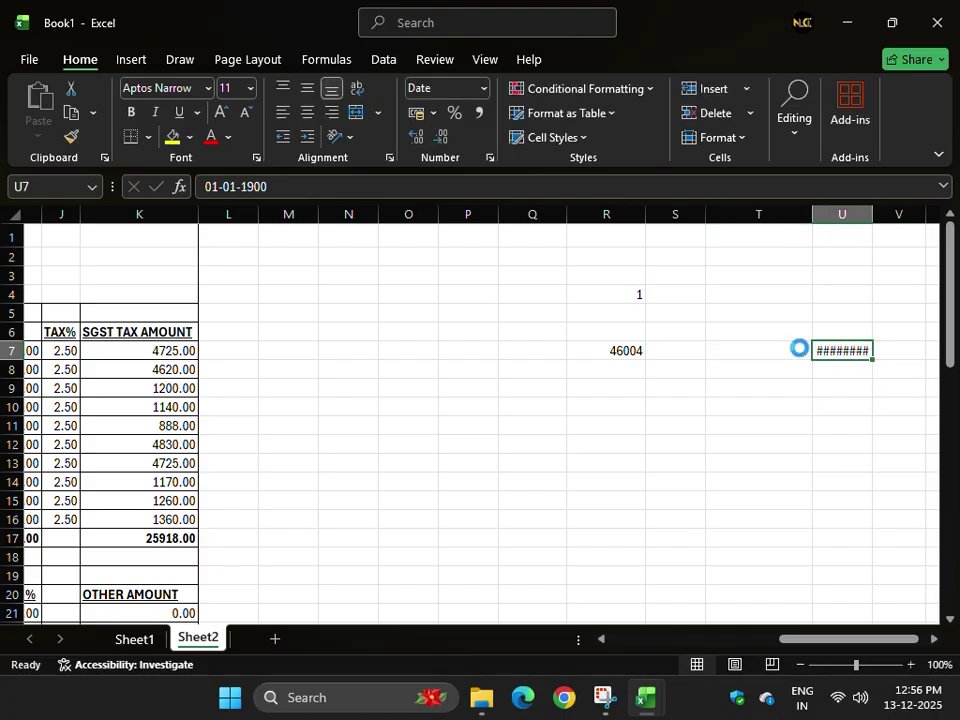
- Edit the day, month and year of the date in T7 to 31-12-1899
double_click(775, 349)
left_click_drag(789, 349, 815, 358)
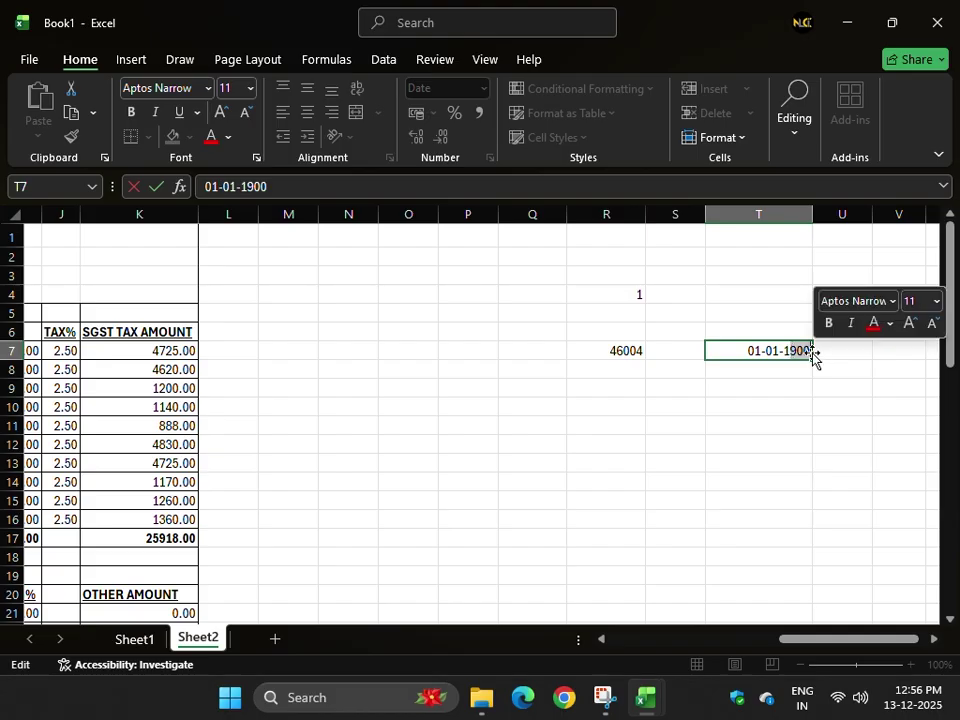
type("899")
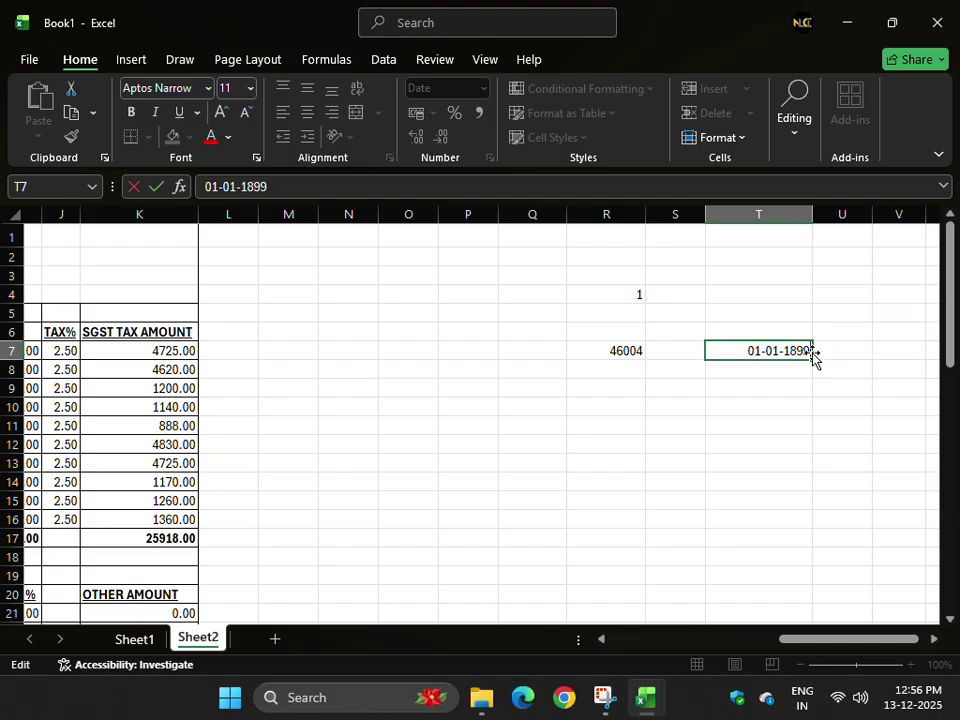
left_click_drag(766, 350, 786, 352)
left_click(771, 350)
key("BackSpace")
type("12")
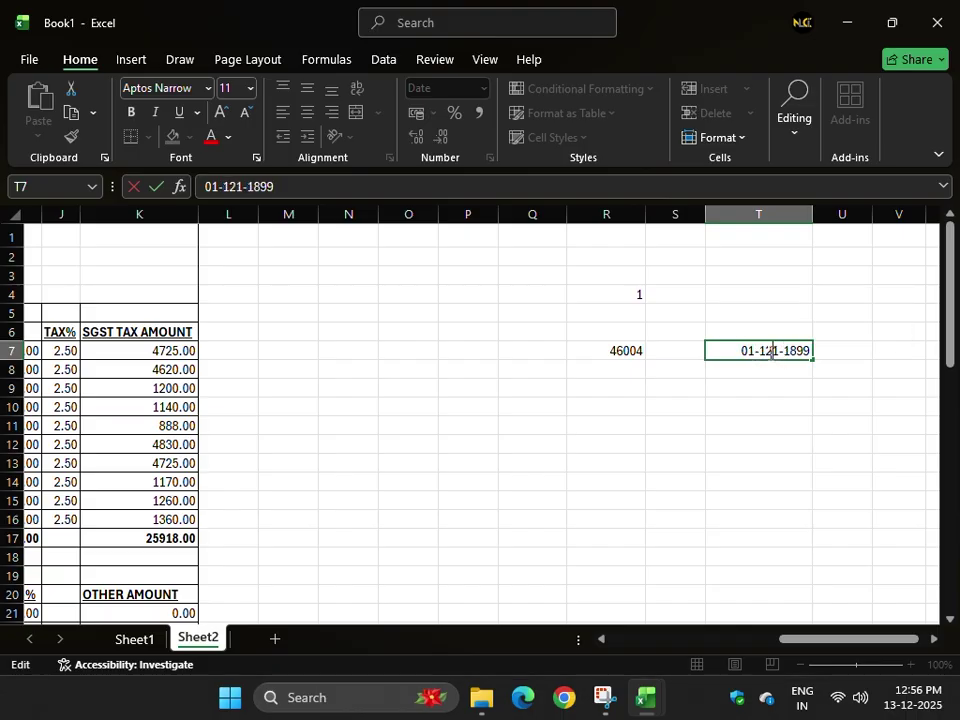
key("Delete")
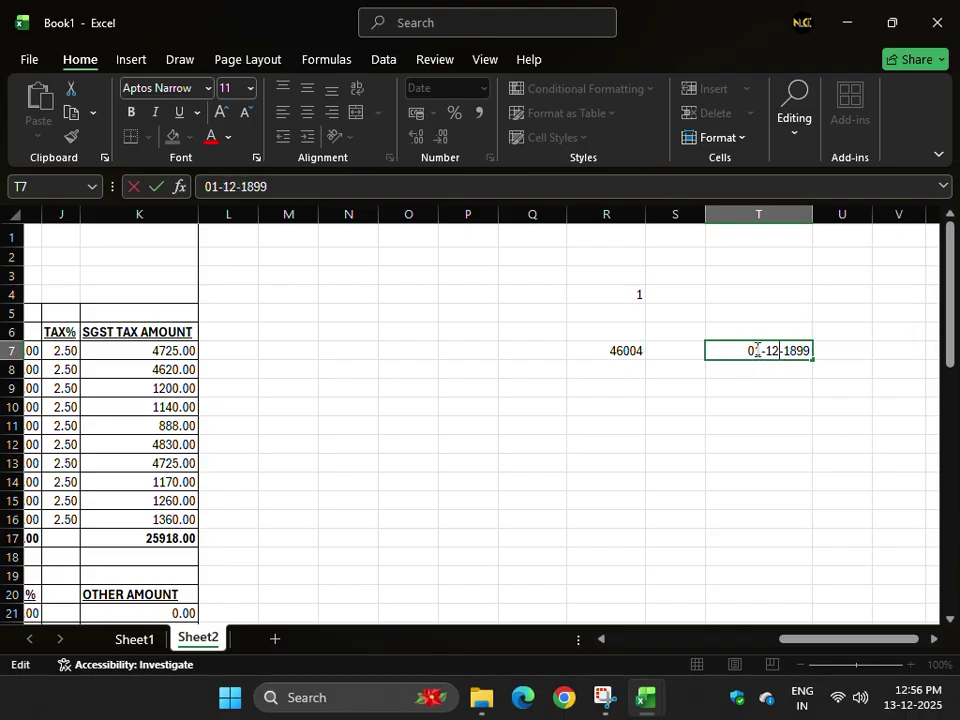
double_click(750, 351)
type("31")
key("Return")
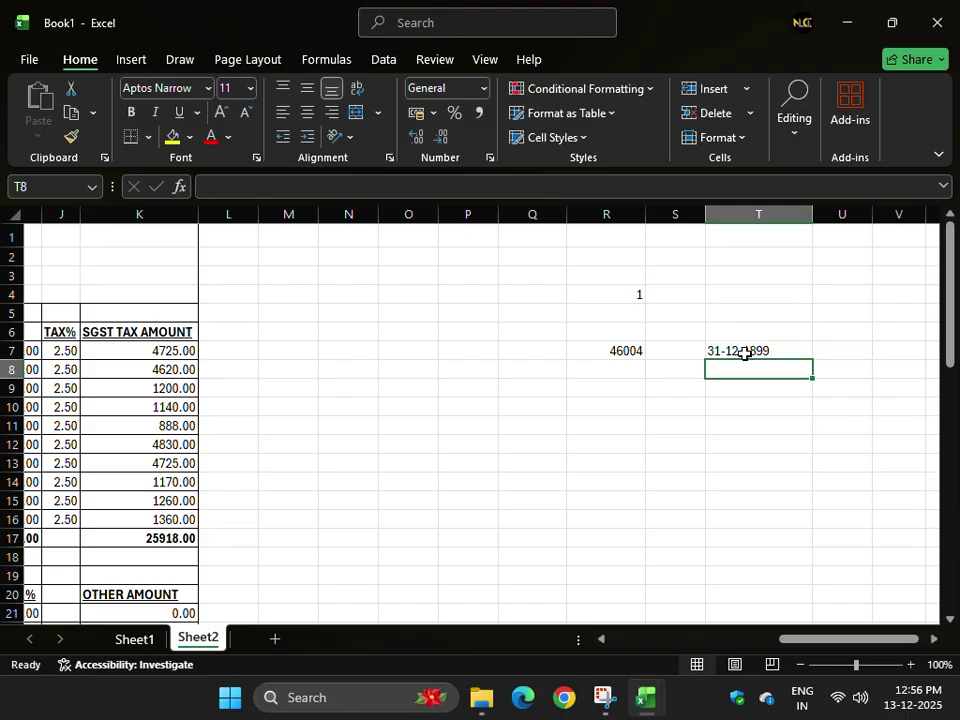
- Enter the date 01-01-1990 in T8 and compare its alignment with the entry above
double_click(748, 362)
type("01-01-1990")
key("Return")
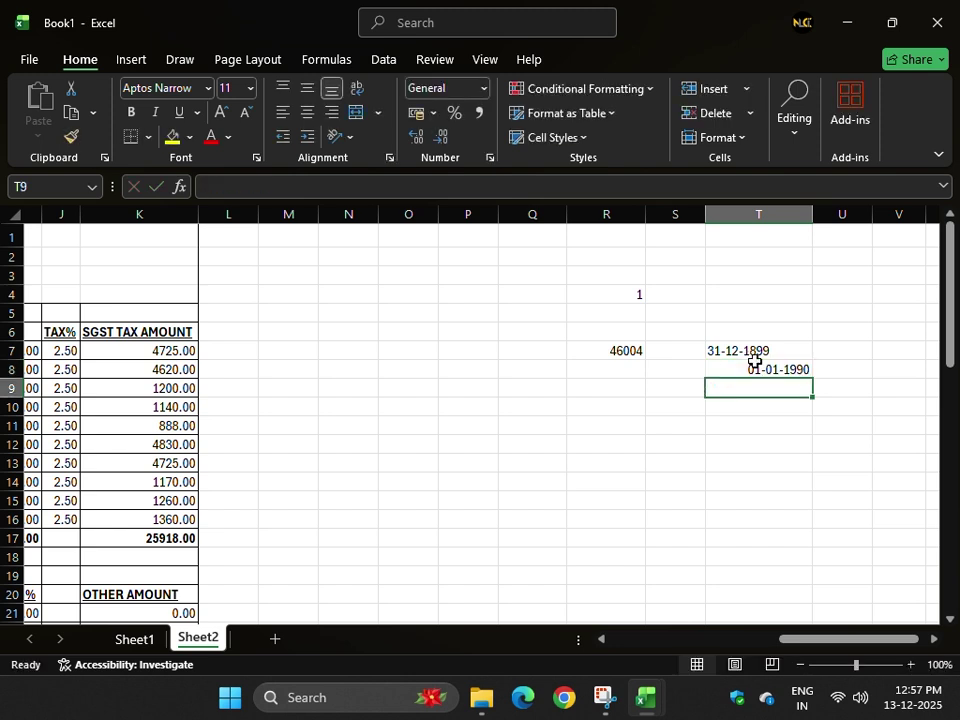
left_click(769, 369)
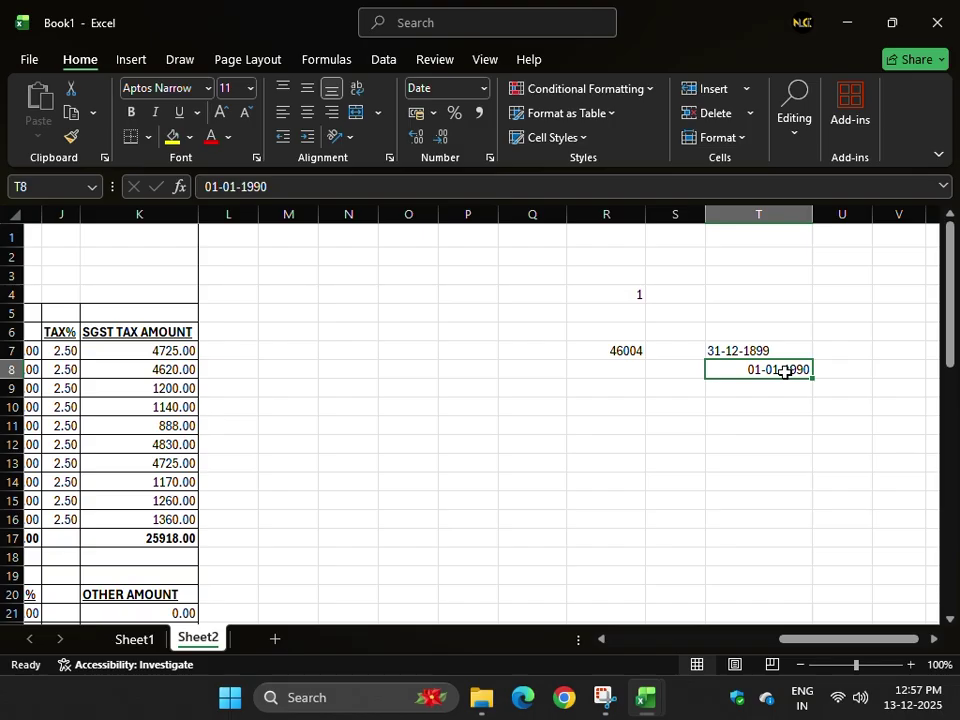
- Enter the date 13-12-2025 in T10 and move it up to T9
left_click(776, 402)
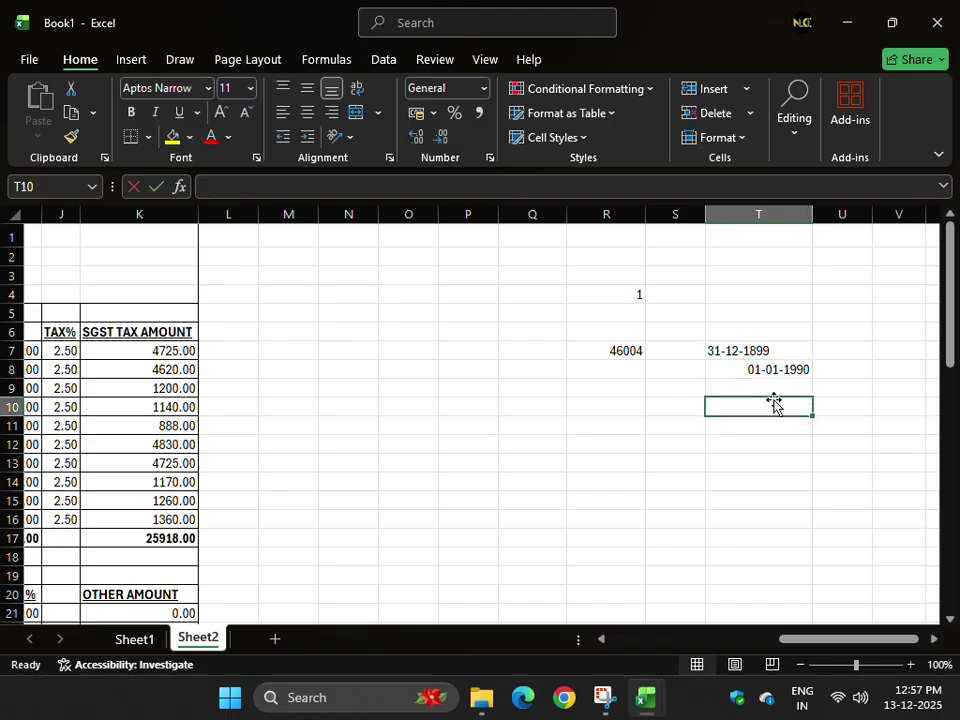
type("13-12-20")
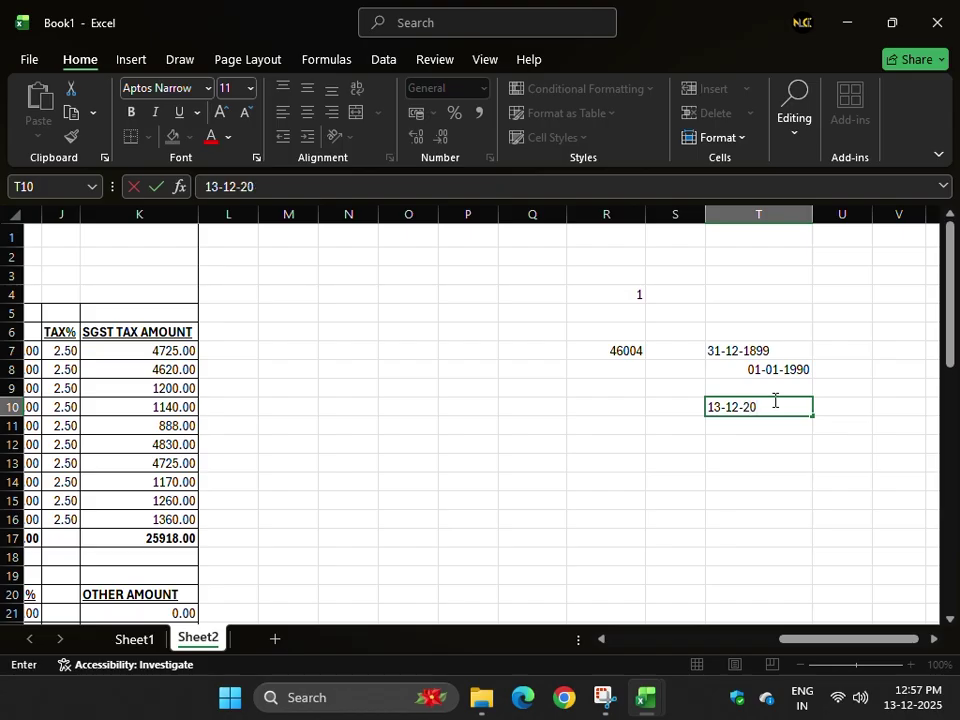
type("25")
key("Return")
left_click(773, 400)
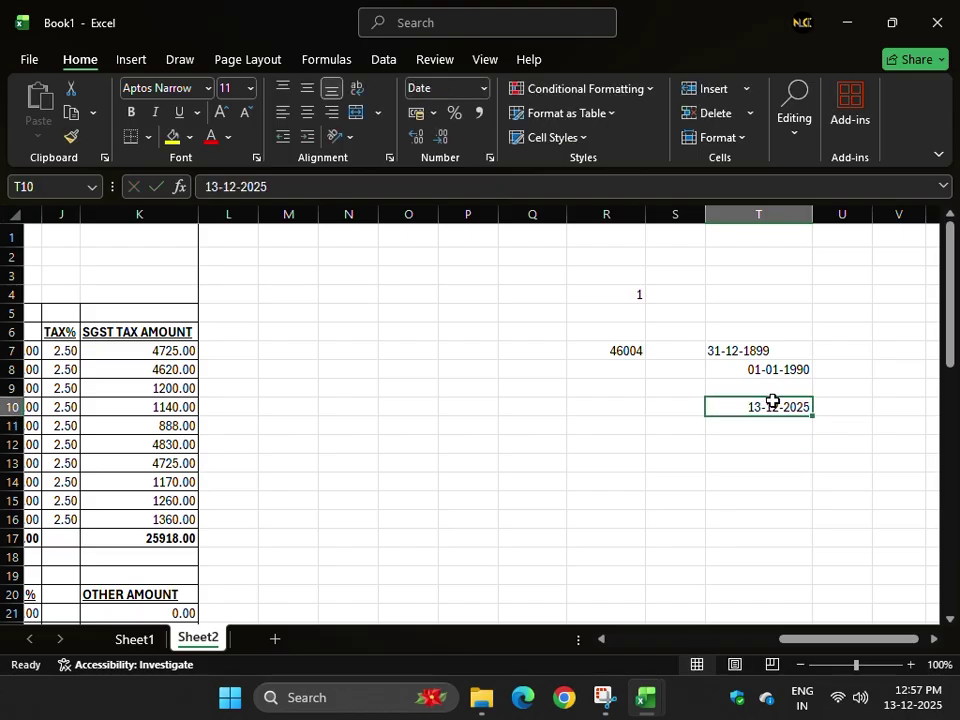
left_click_drag(773, 401, 770, 392)
left_click(771, 366)
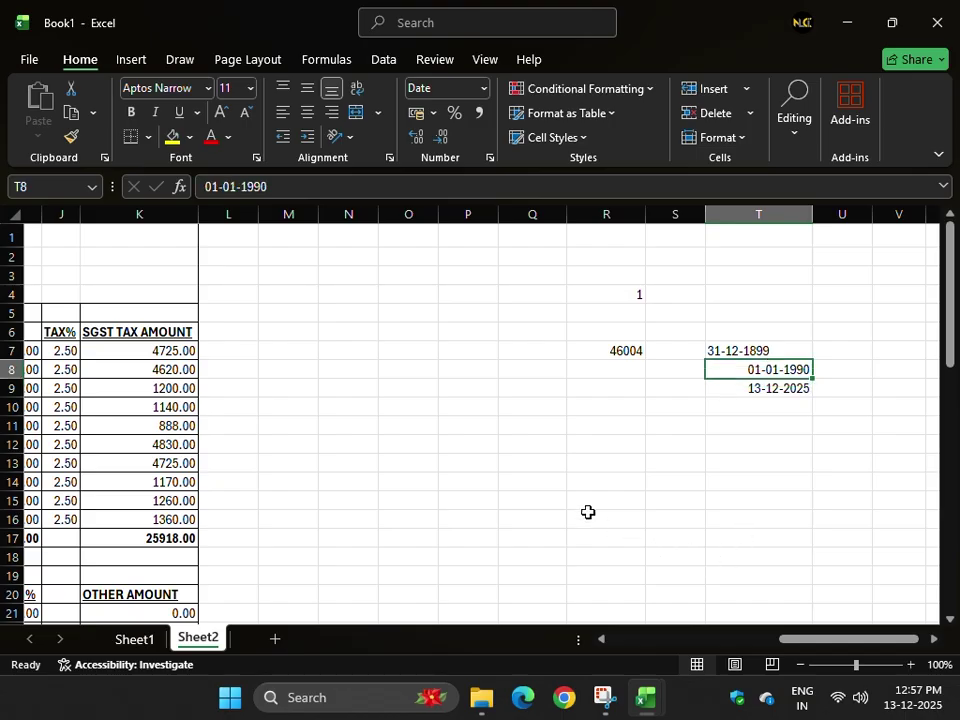
- Enter the date 15-12-1992 in O9
left_click(425, 384)
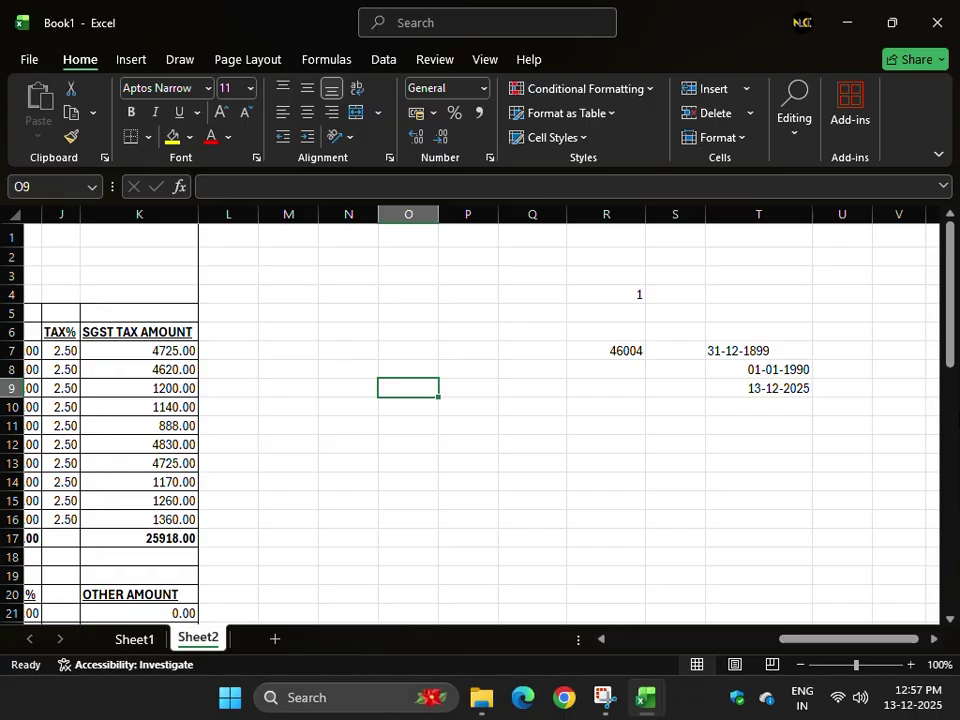
key("F2")
type("01")
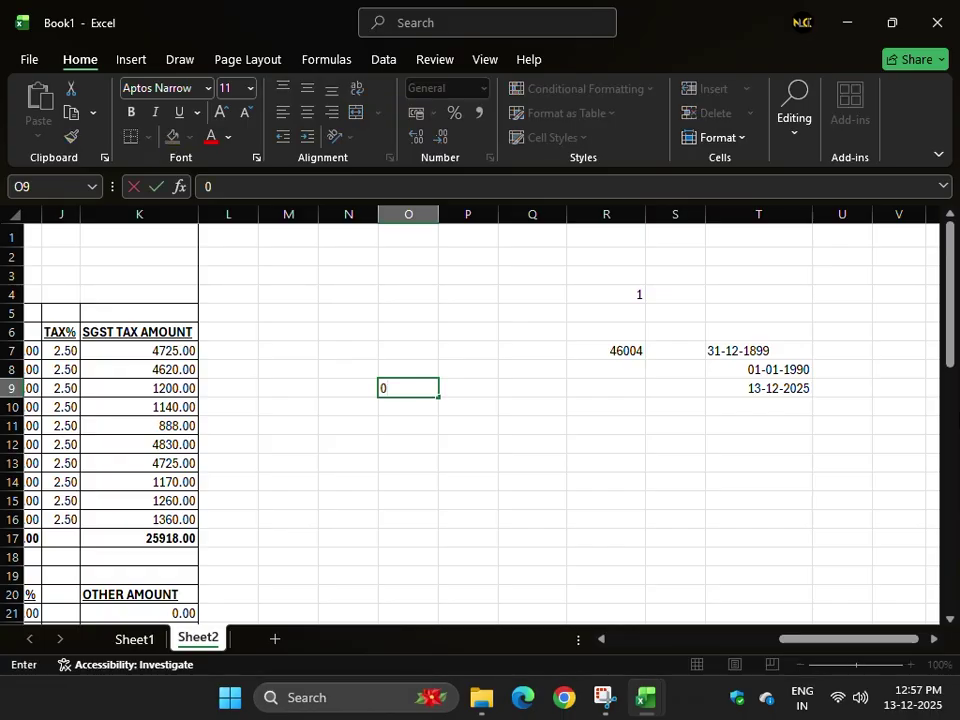
key("BackSpace")
key("BackSpace")
type("15-12-1992")
key("ctrl+Return")
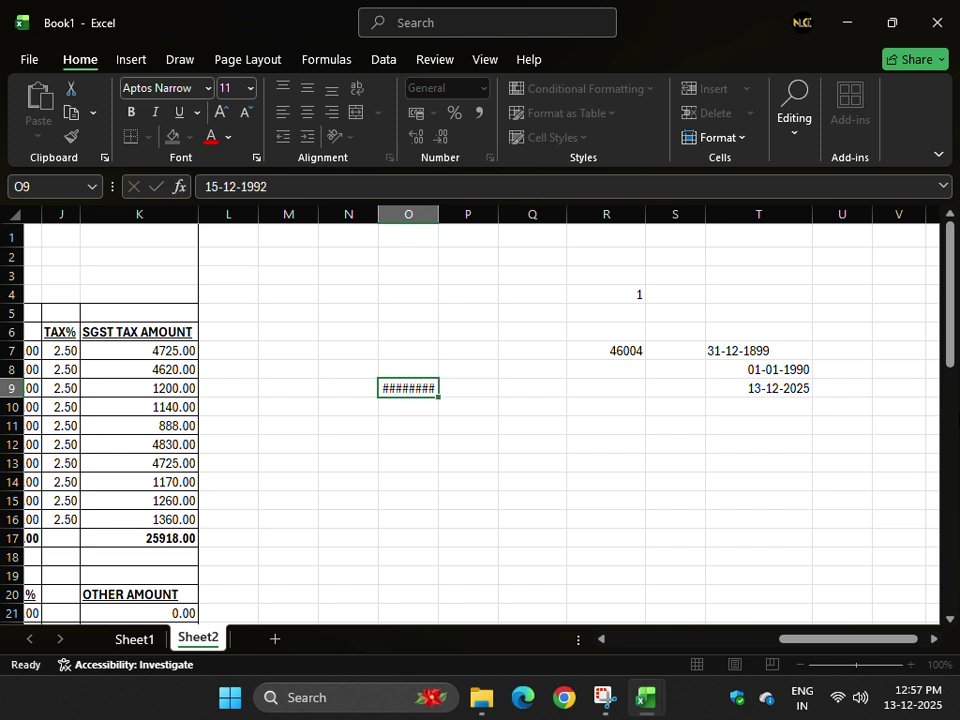
key("Return")
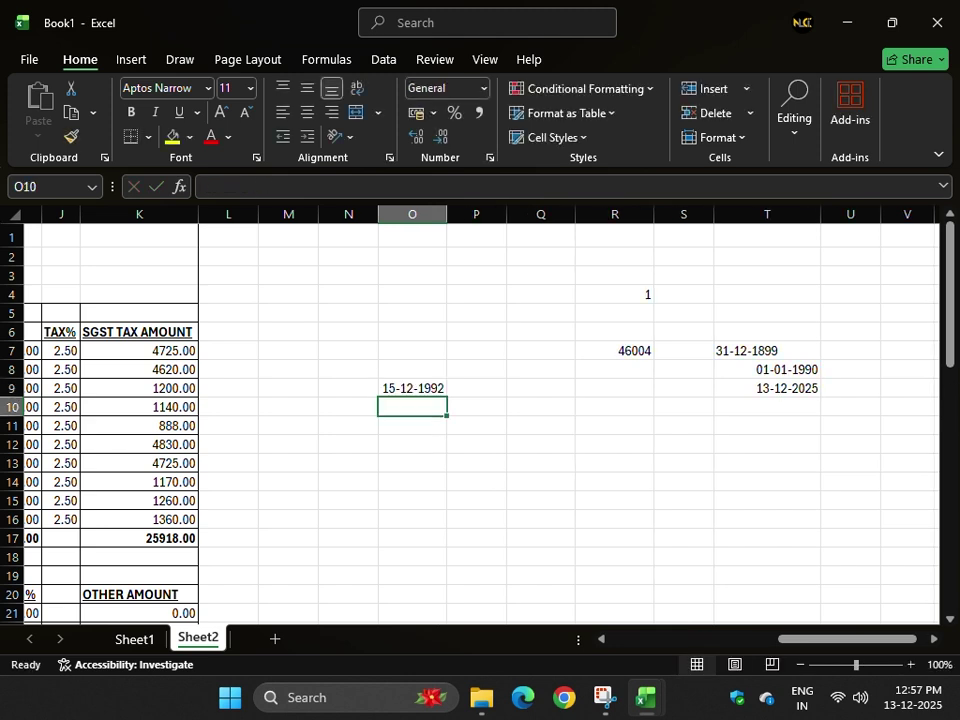
left_click(422, 390)
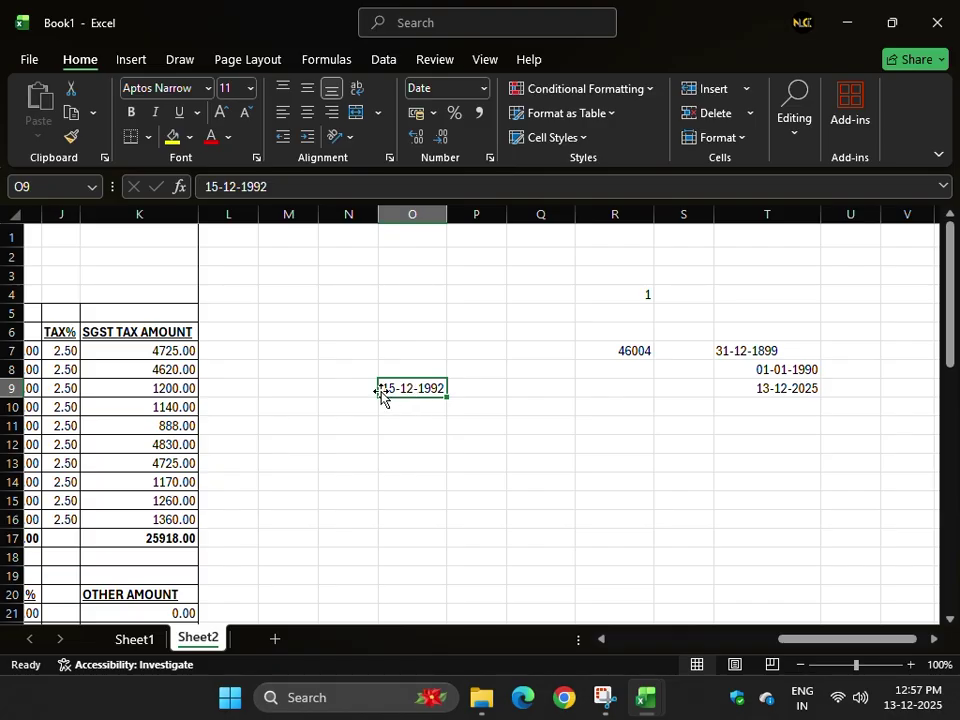
- Enter the date 13-12-2025 in O8, directly above the earlier date
left_click(404, 369)
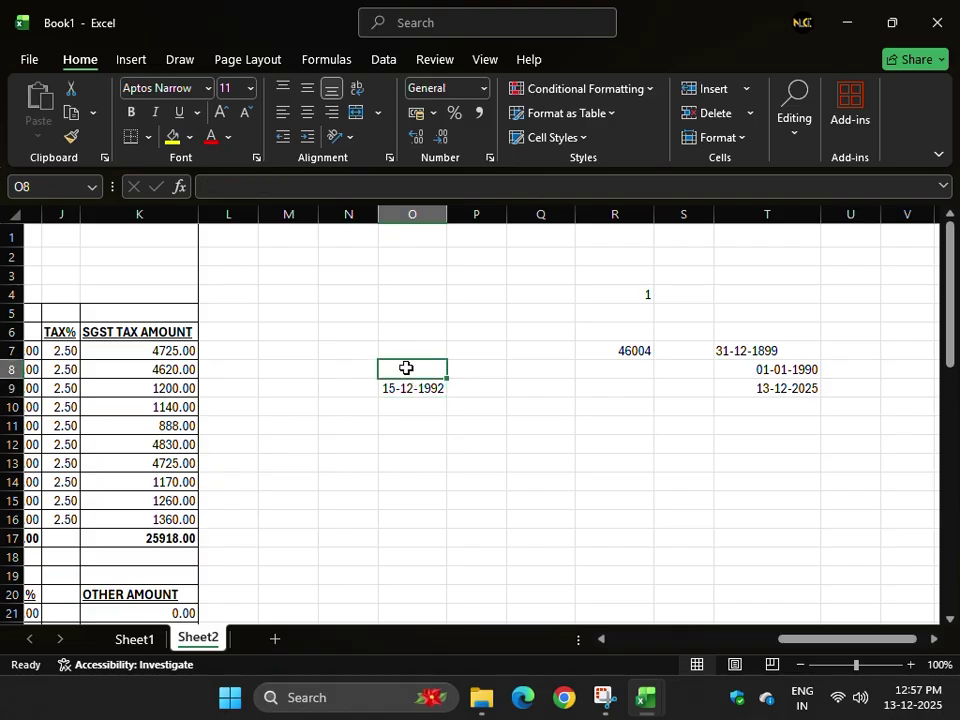
type("13-12-1")
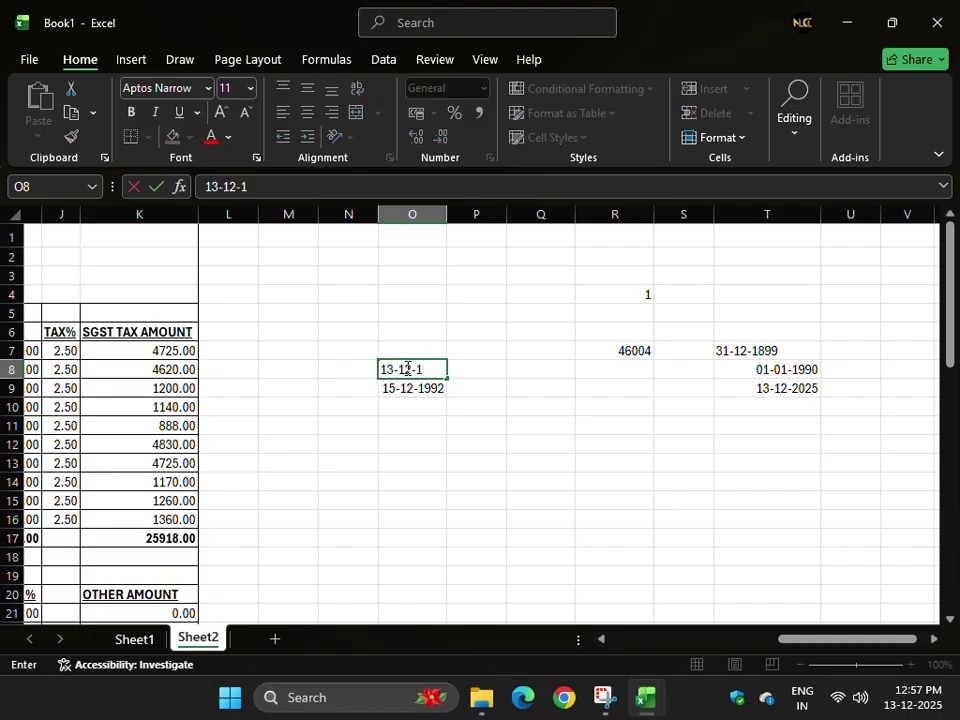
key("BackSpace")
type("2025")
key("Return")
left_click(406, 369)
left_click(420, 388)
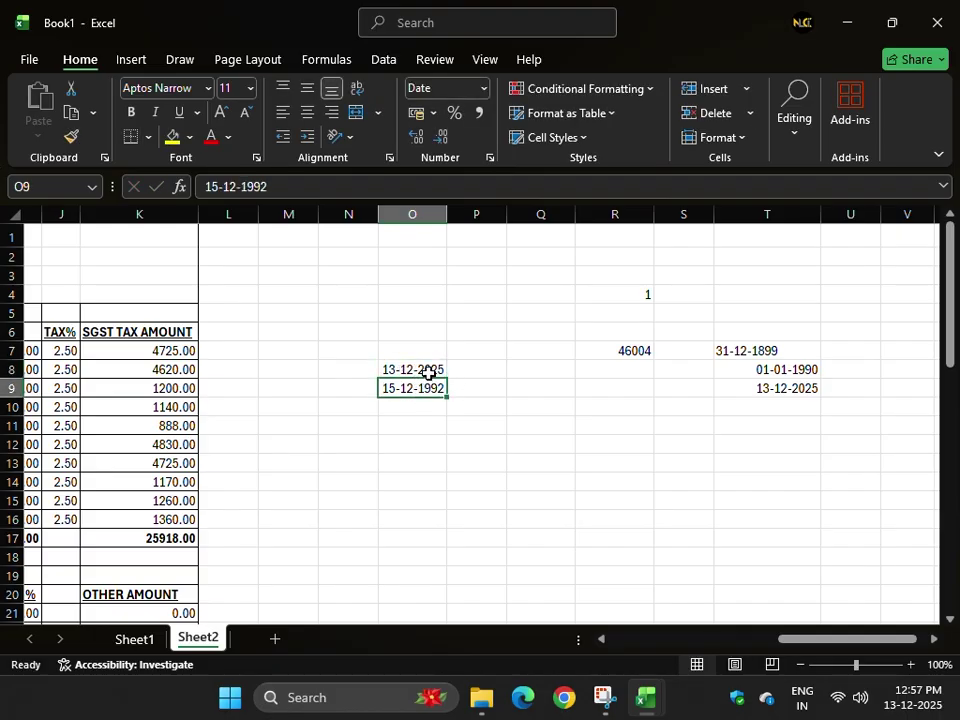
left_click(431, 369)
left_click(424, 386)
- Calculate the number of days between the two dates in Q10 with =O8-O9, and check the result against them
left_click(524, 417)
left_click(530, 405)
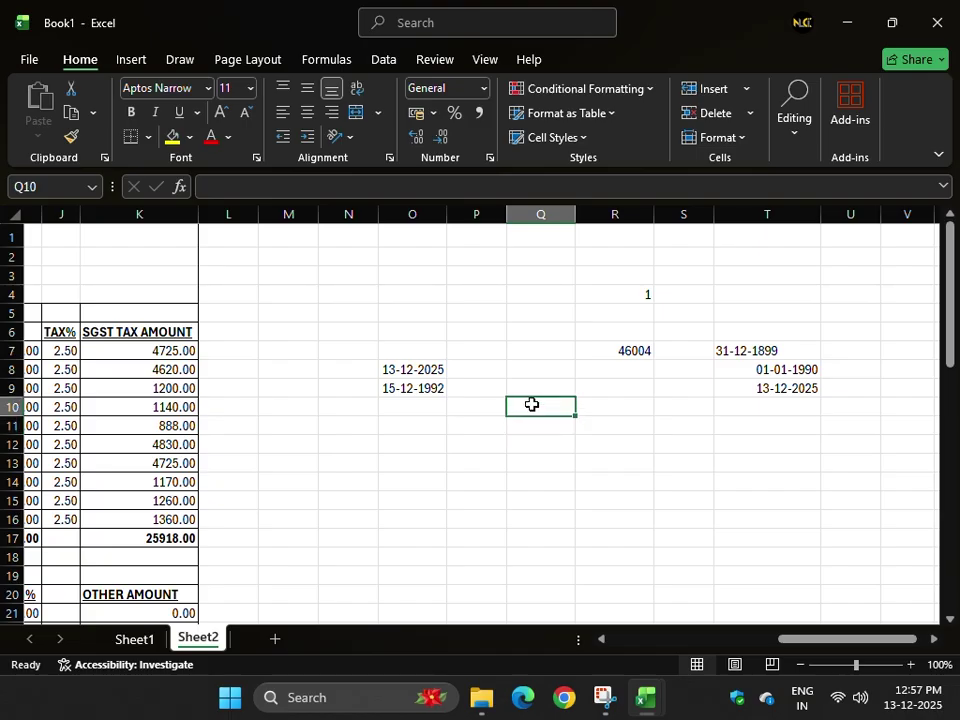
type("=")
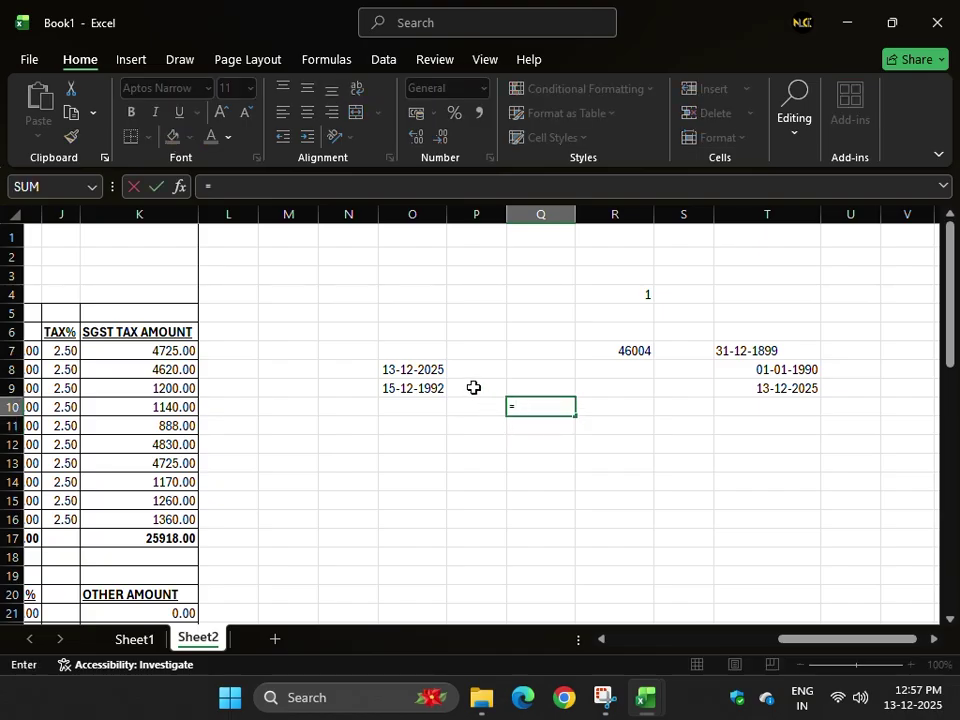
left_click(409, 371)
type("-")
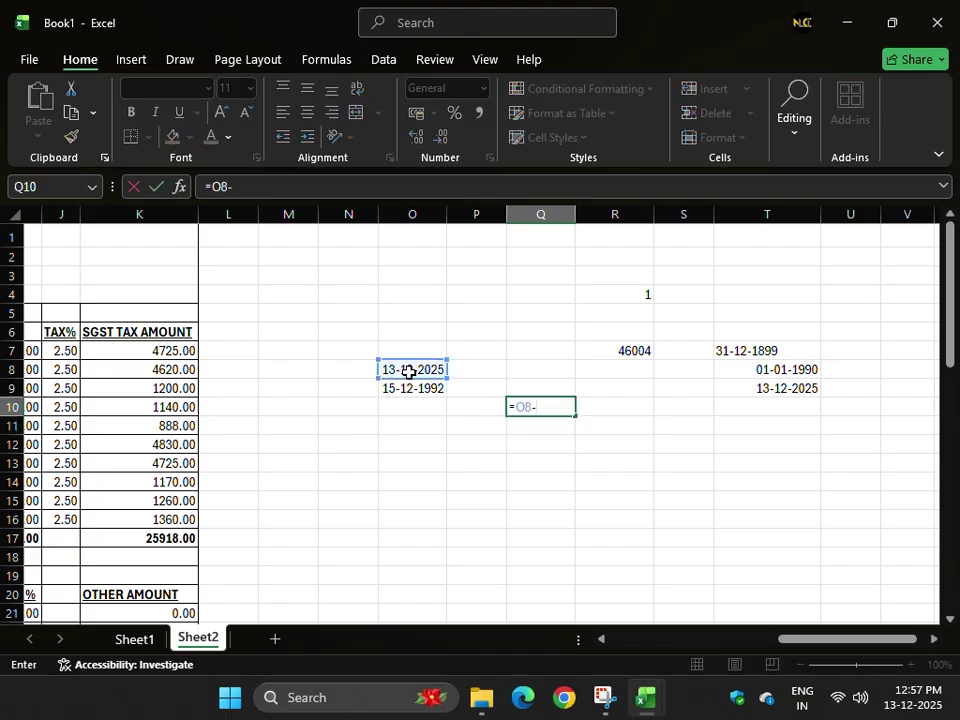
left_click(416, 389)
key("Return")
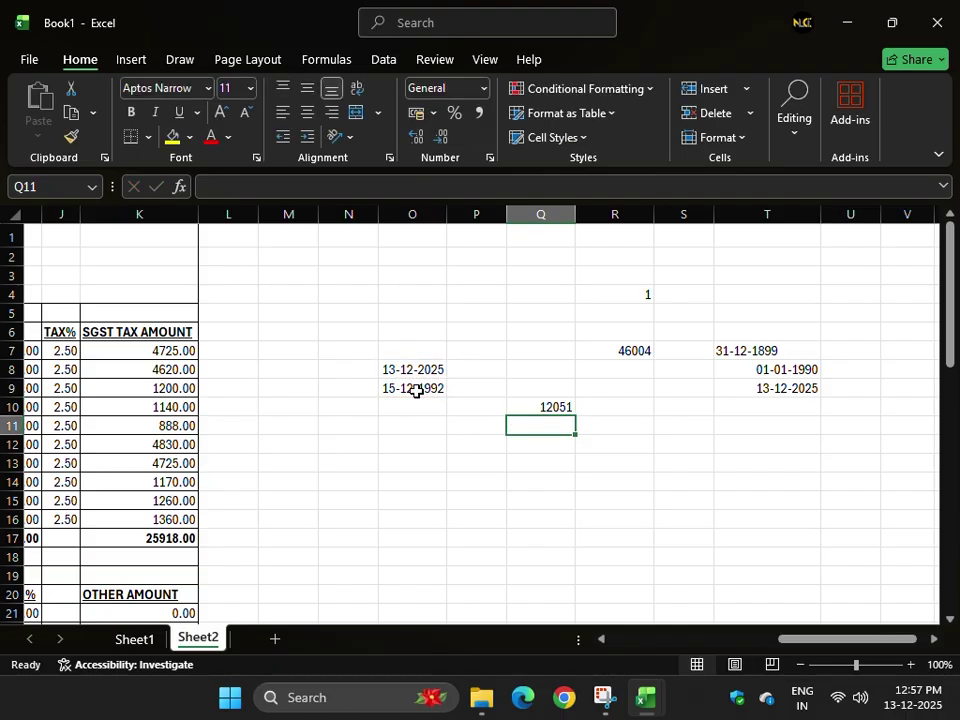
left_click(547, 408)
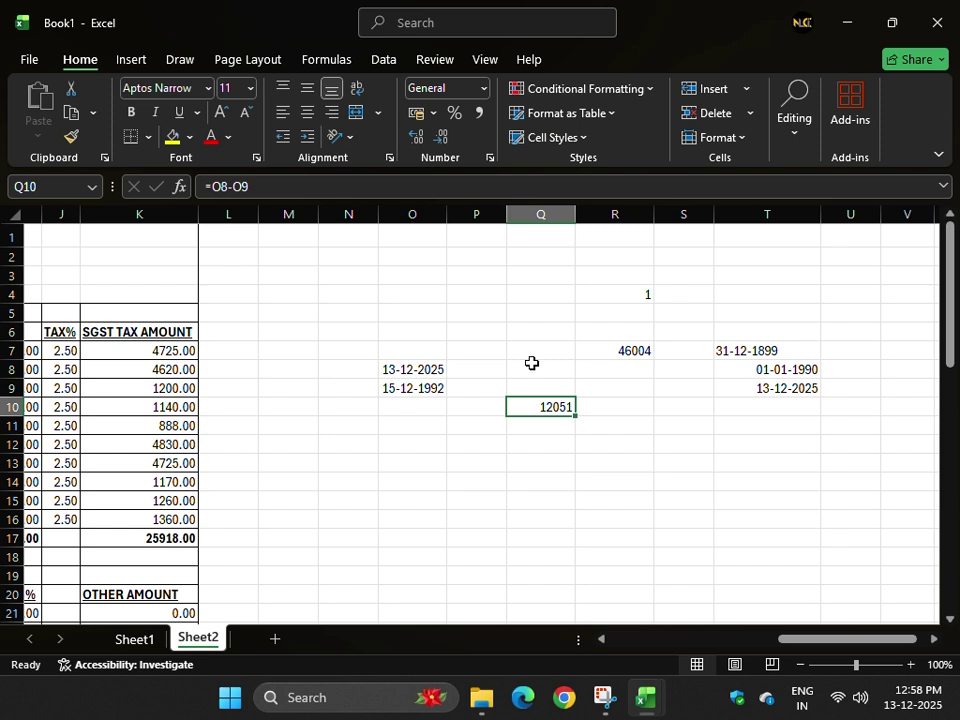
left_click(399, 364)
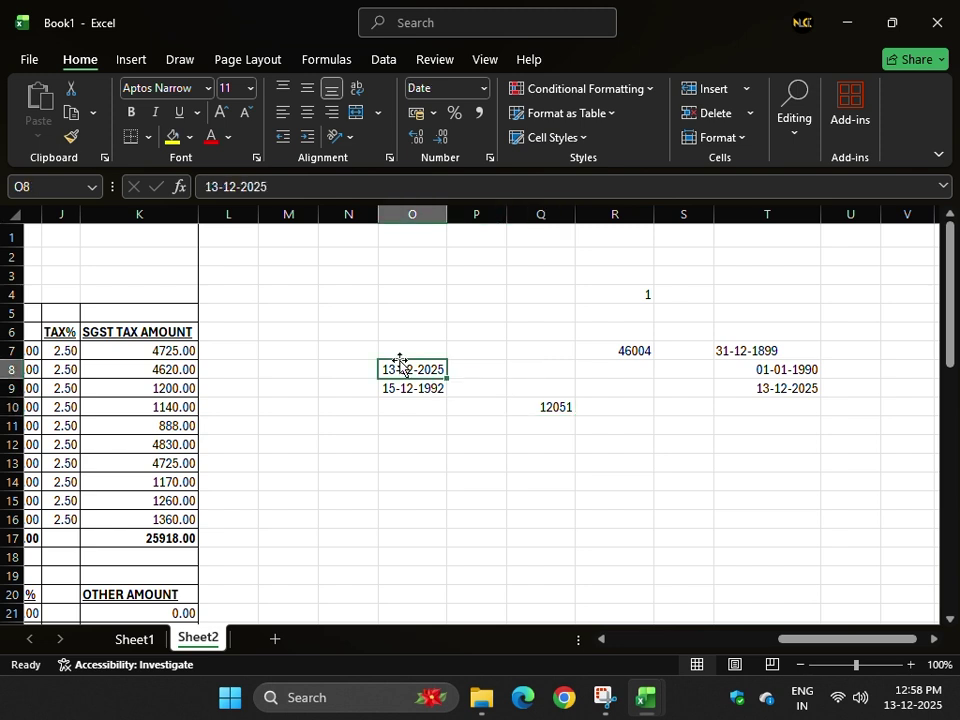
left_click_drag(397, 372, 420, 390)
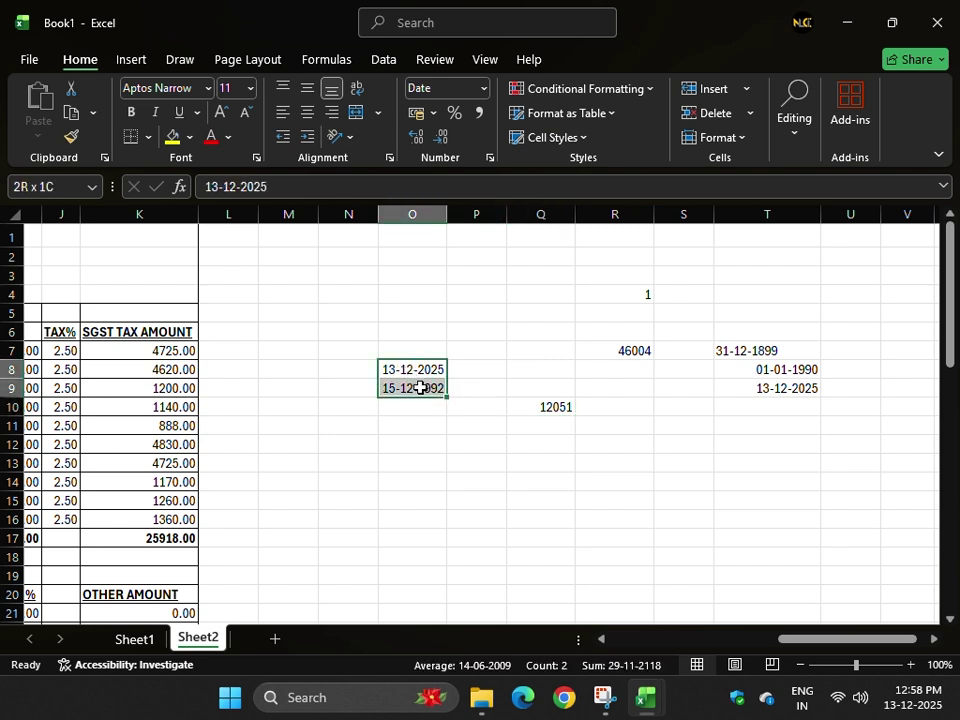
left_click(540, 405)
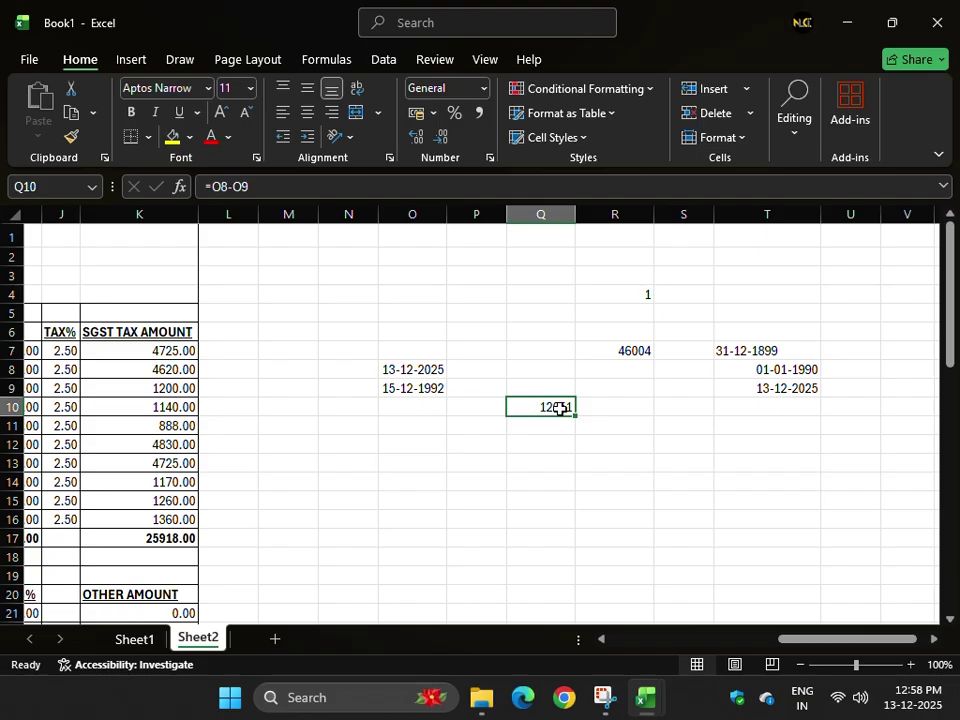
- Change the date in O9 to 10-12-2025 and check the day difference in Q10 against the two dates
left_click(415, 391)
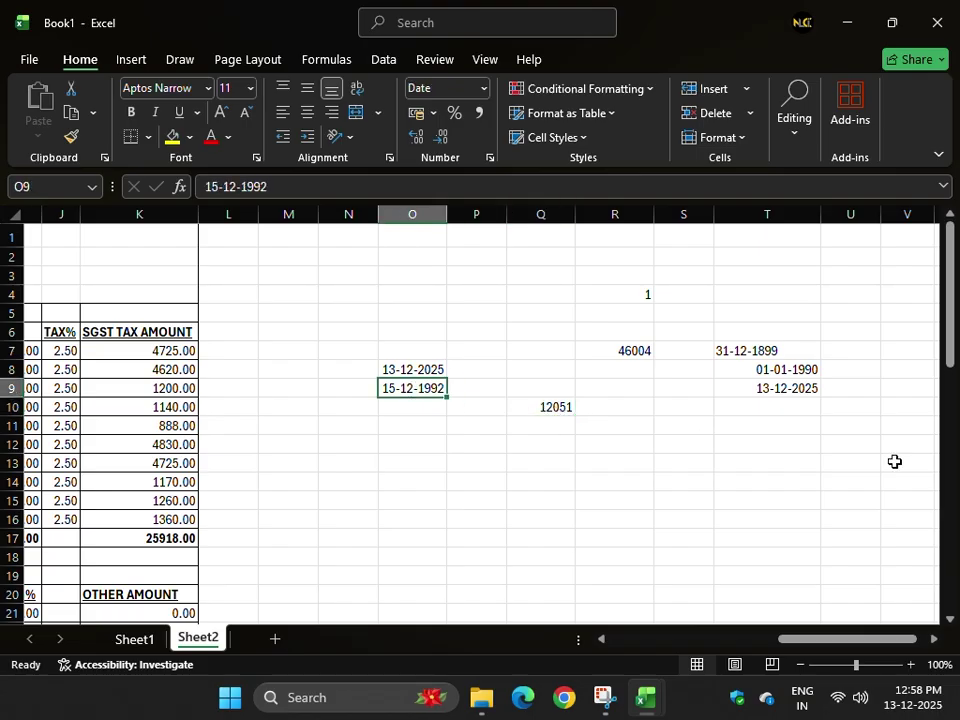
type("10-")
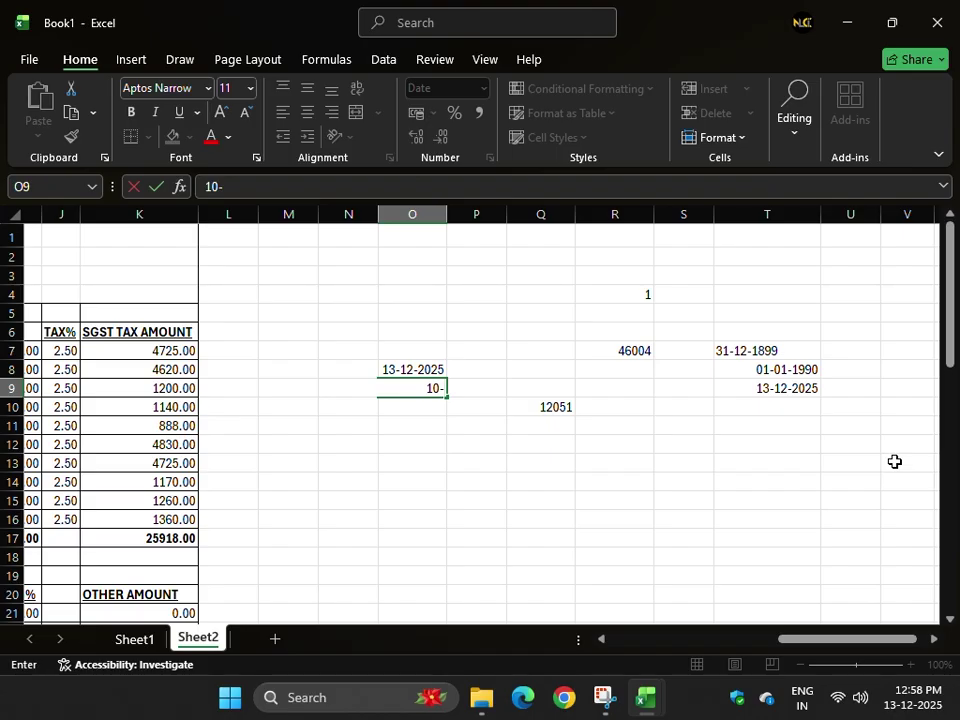
type("12-2025")
key("Return")
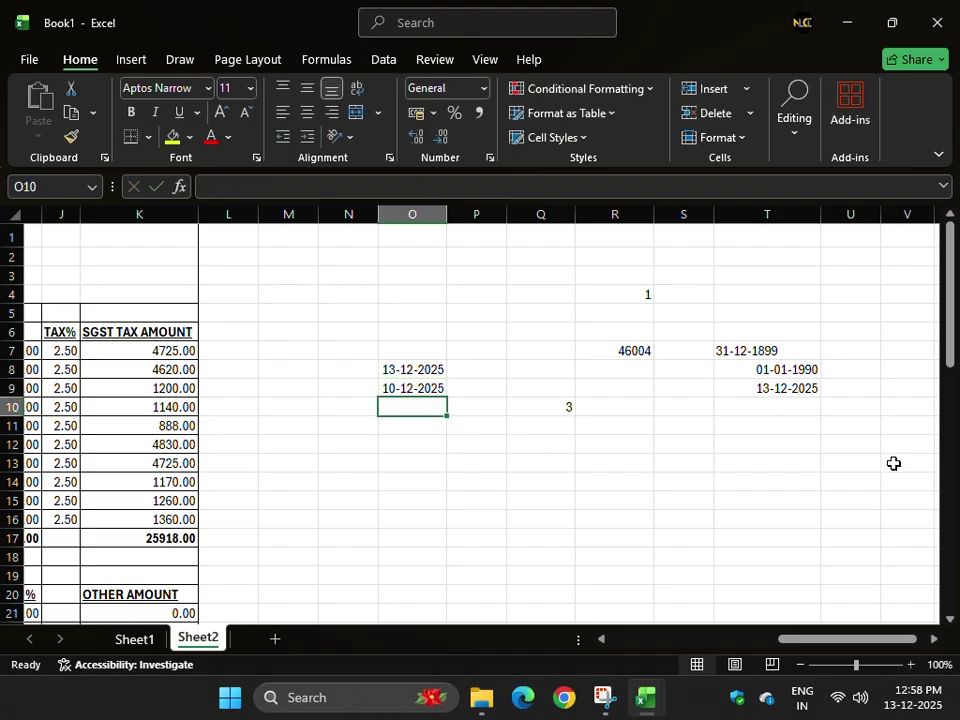
left_click(514, 408)
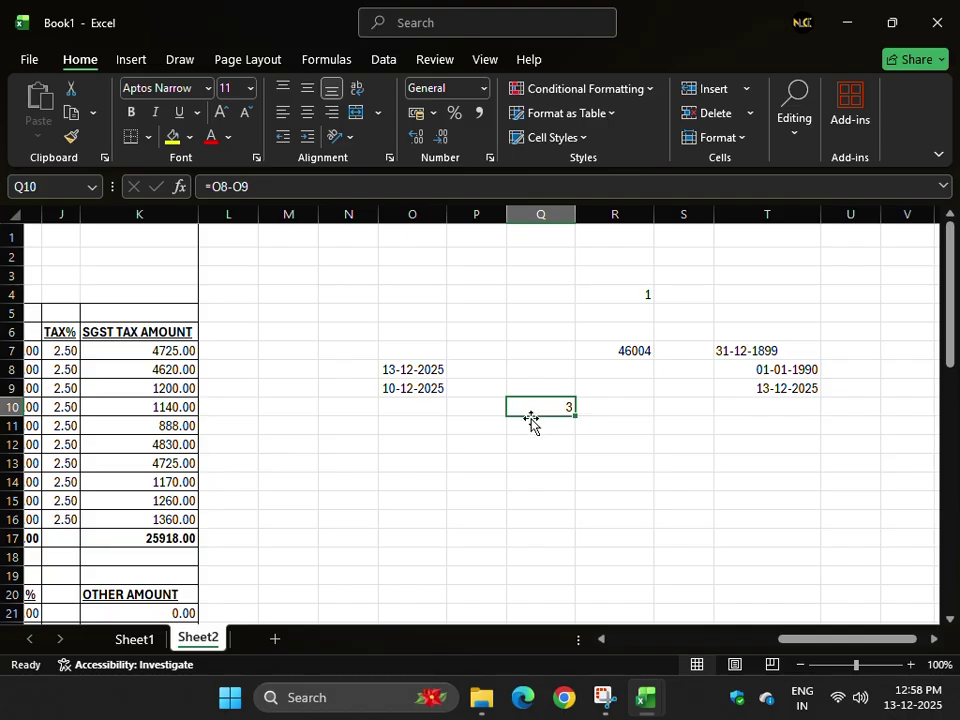
left_click_drag(412, 369, 410, 390)
left_click(570, 405)
- Calculate the days between the dates in T8 and T9 with =T9-T8 in T11, and compare the result with R7
left_click(778, 374)
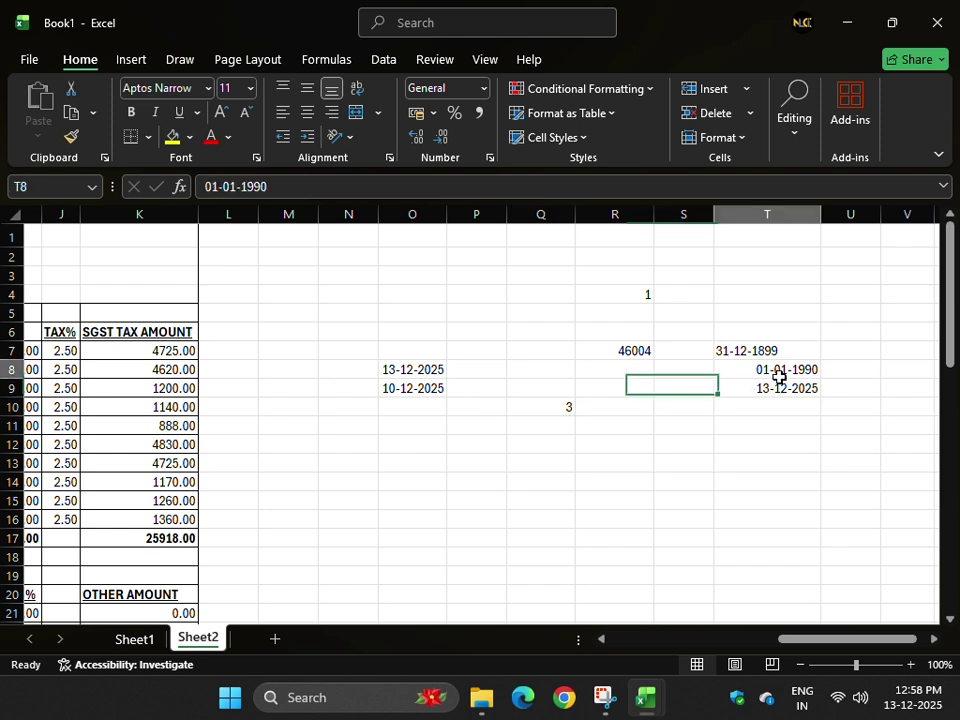
left_click(771, 392)
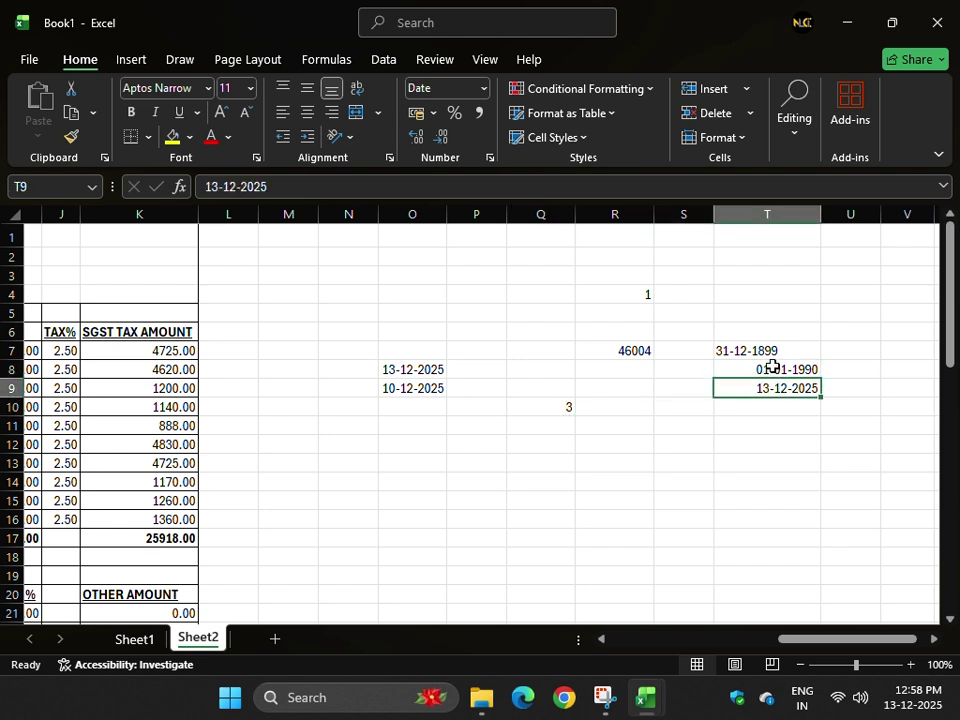
left_click(772, 366)
left_click(767, 418)
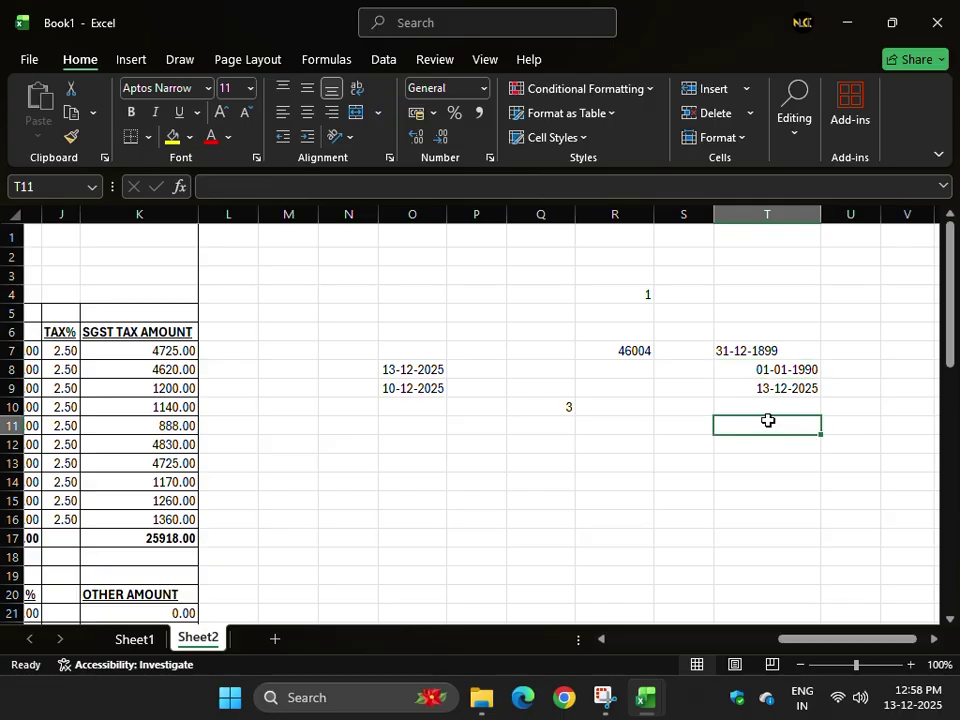
type("=")
left_click(783, 391)
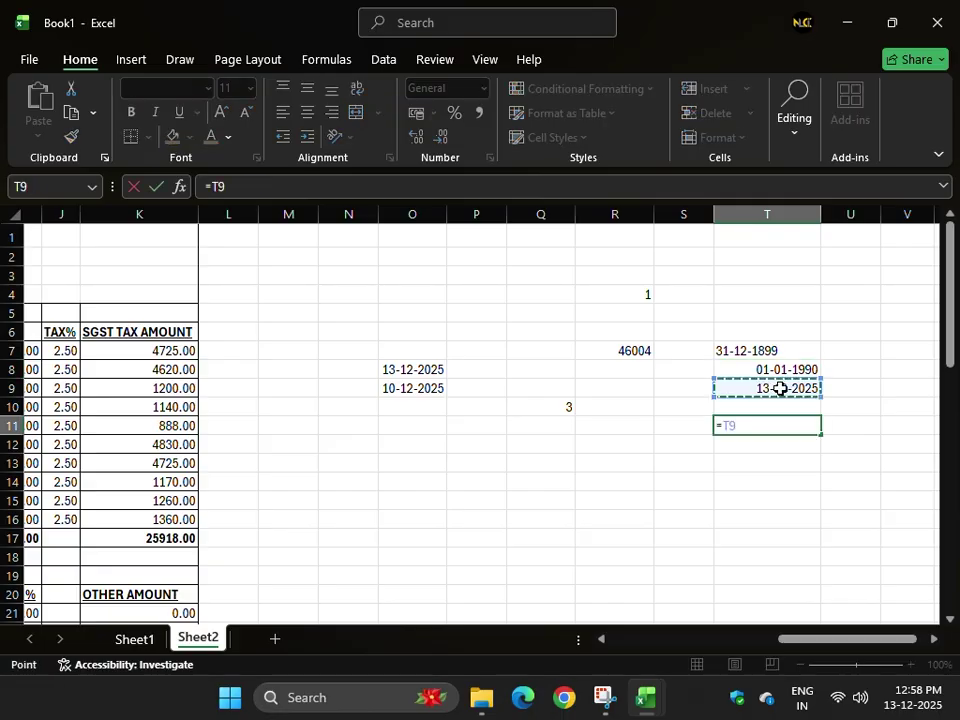
type("-")
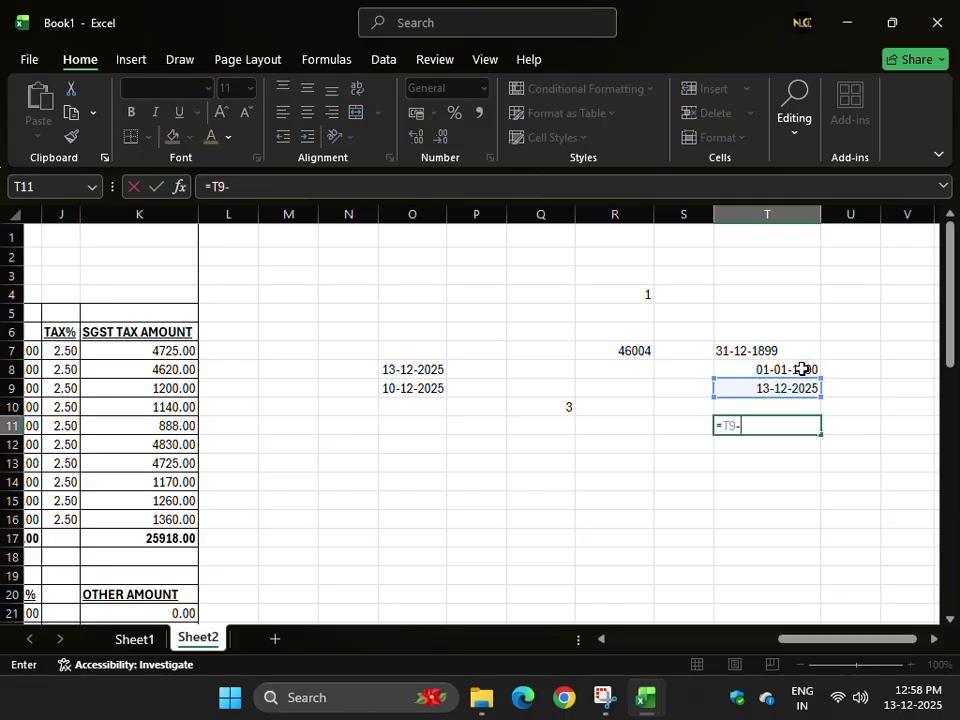
left_click(773, 369)
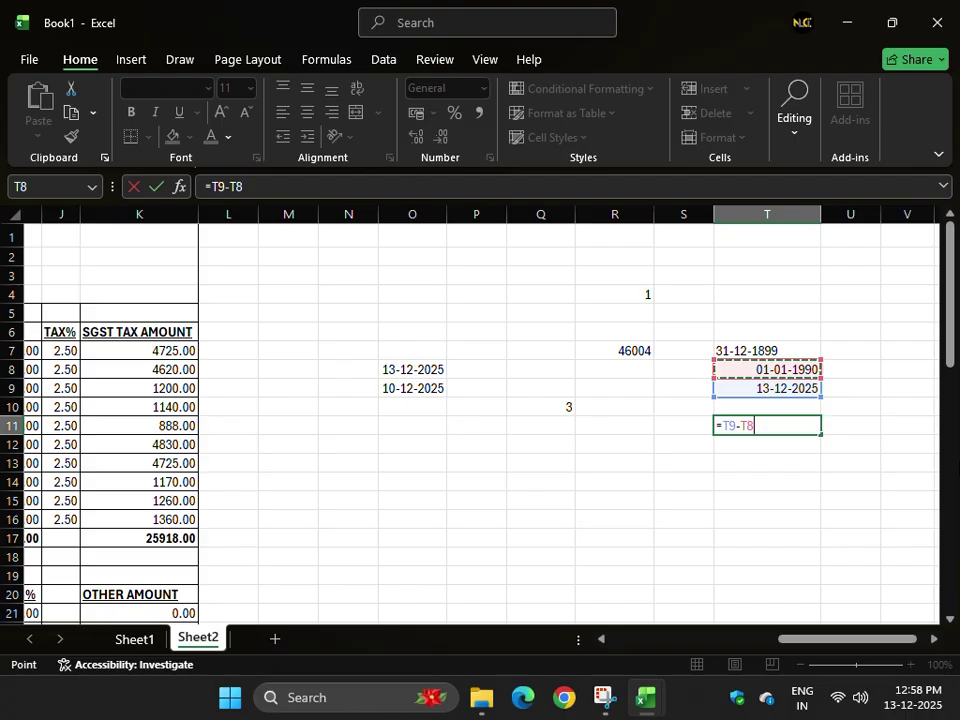
key("Return")
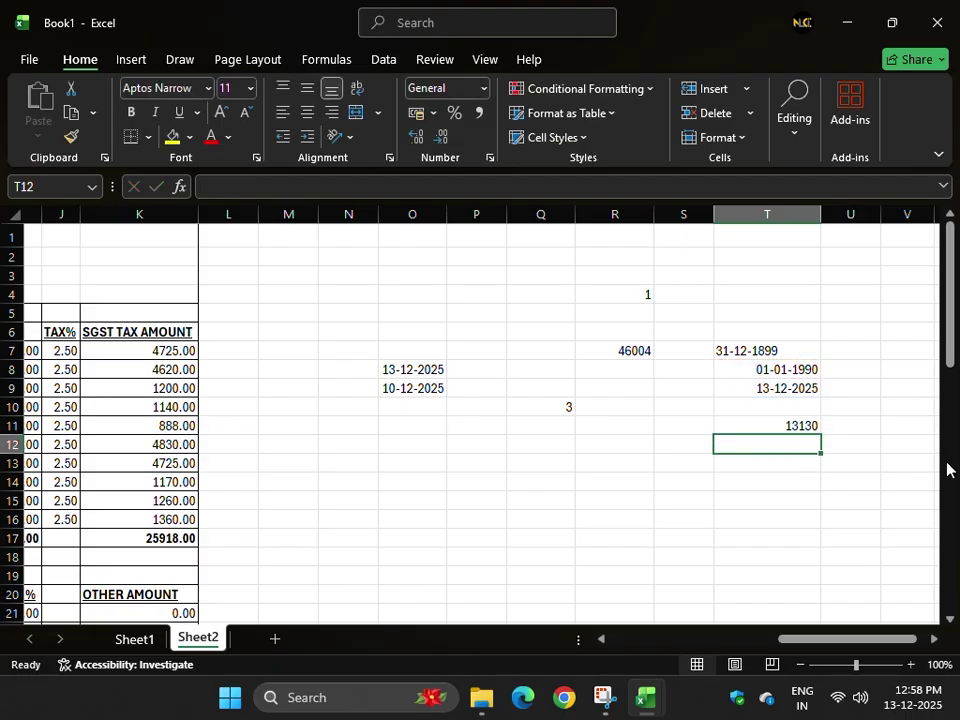
left_click(769, 424)
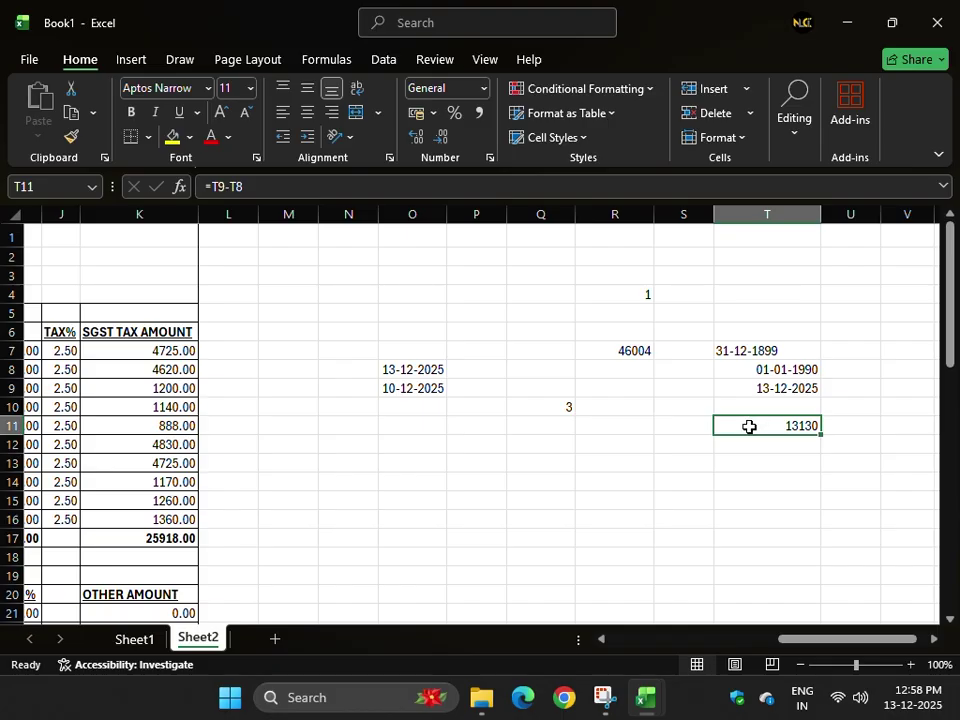
left_click(615, 352)
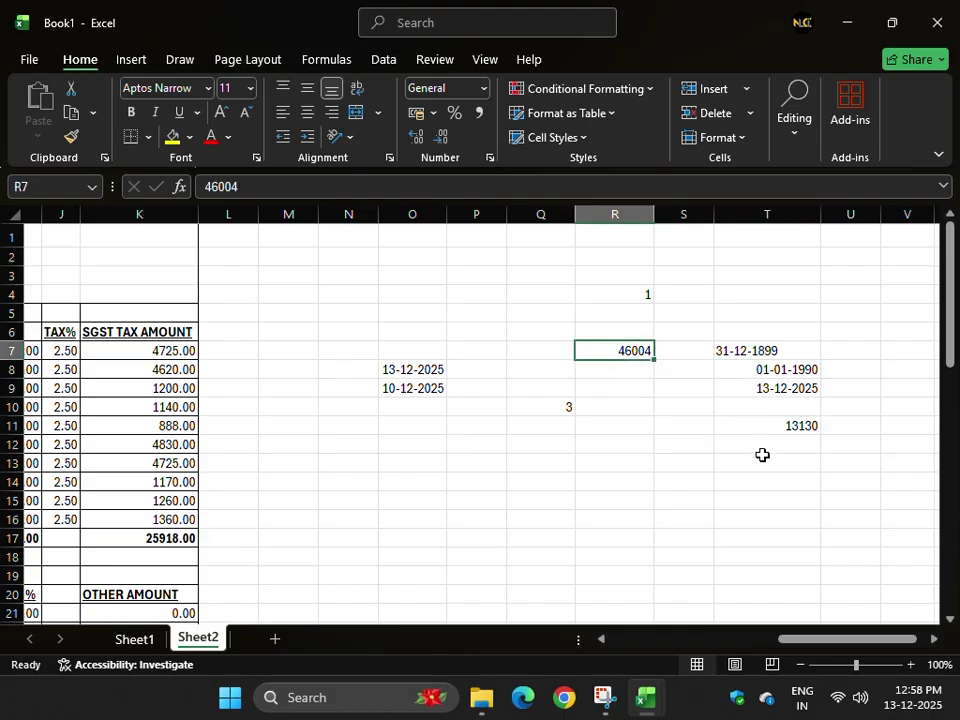
- Try the General number format on the date in T9, inspect the formula in T11, and undo the format change
left_click(760, 391)
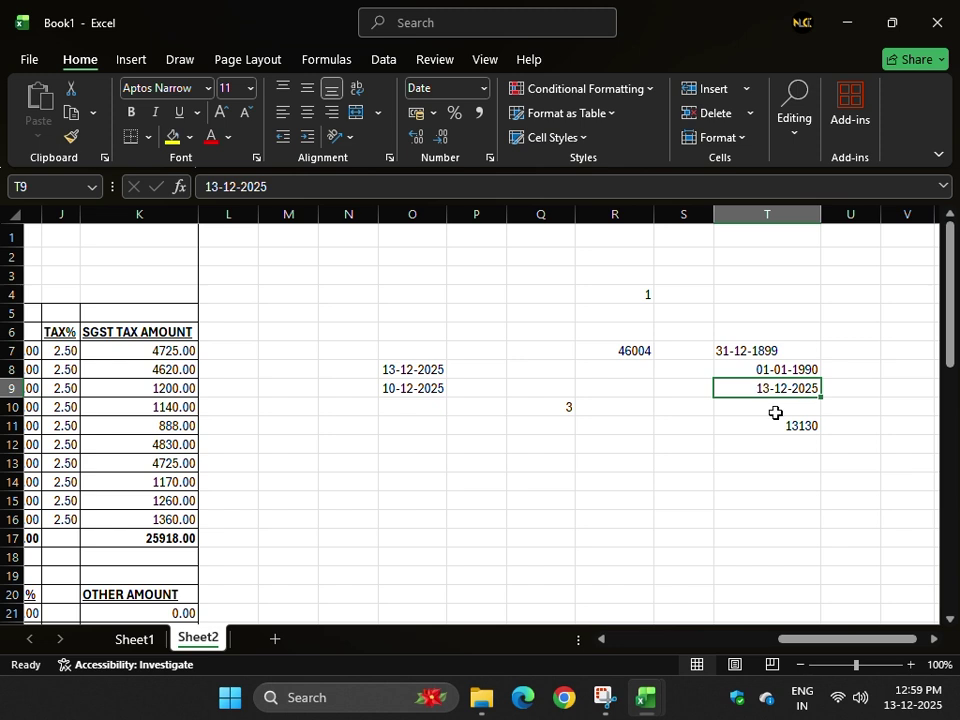
left_click(483, 87)
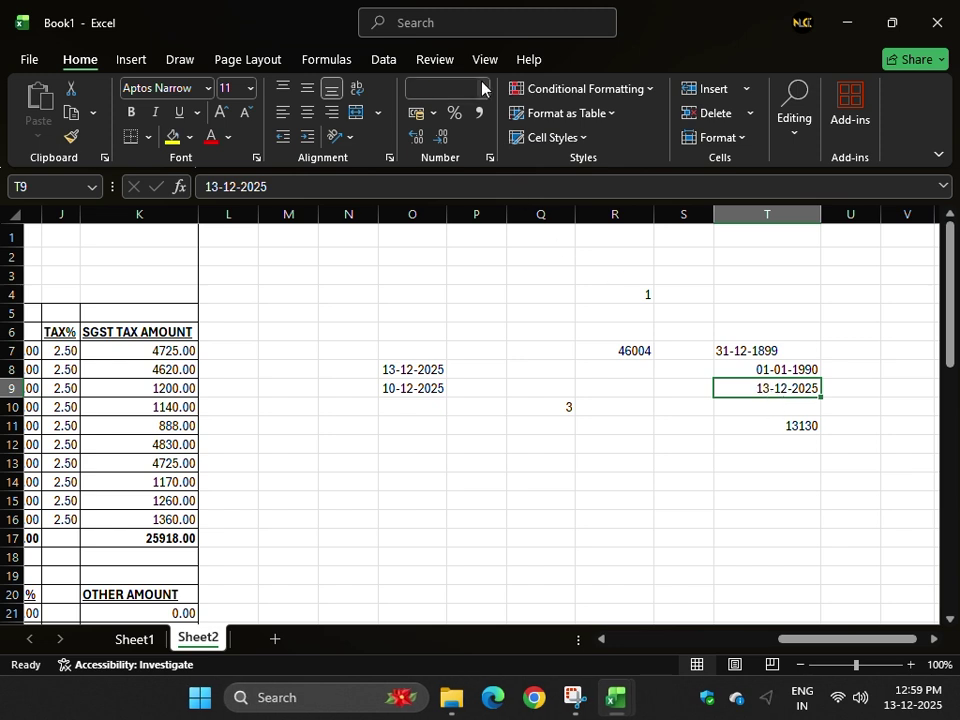
left_click(455, 130)
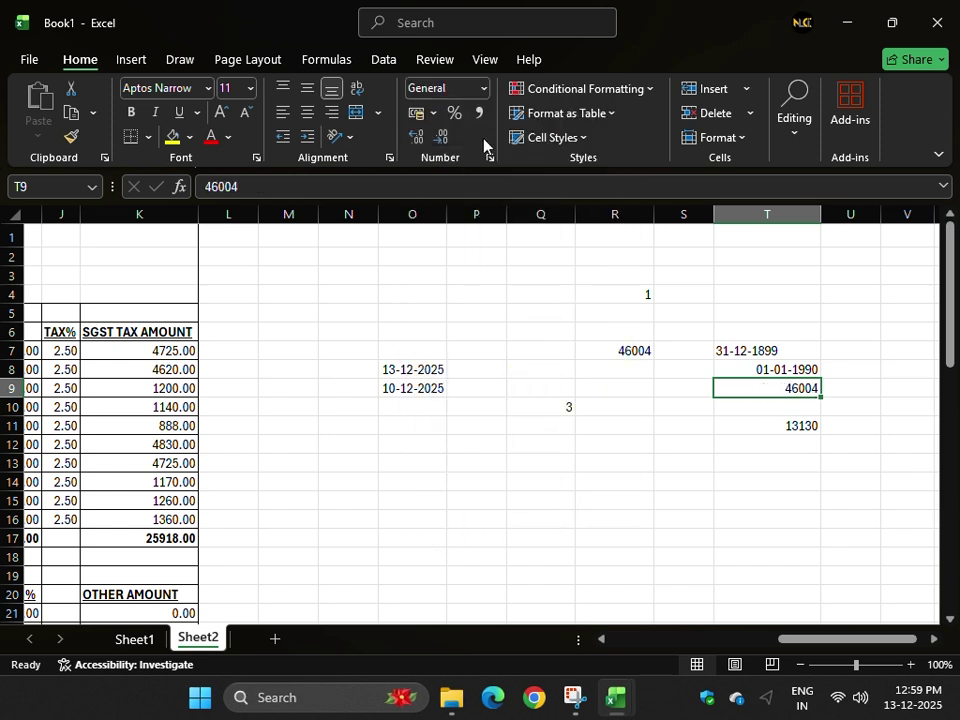
left_click(782, 421)
type("=T9-T8")
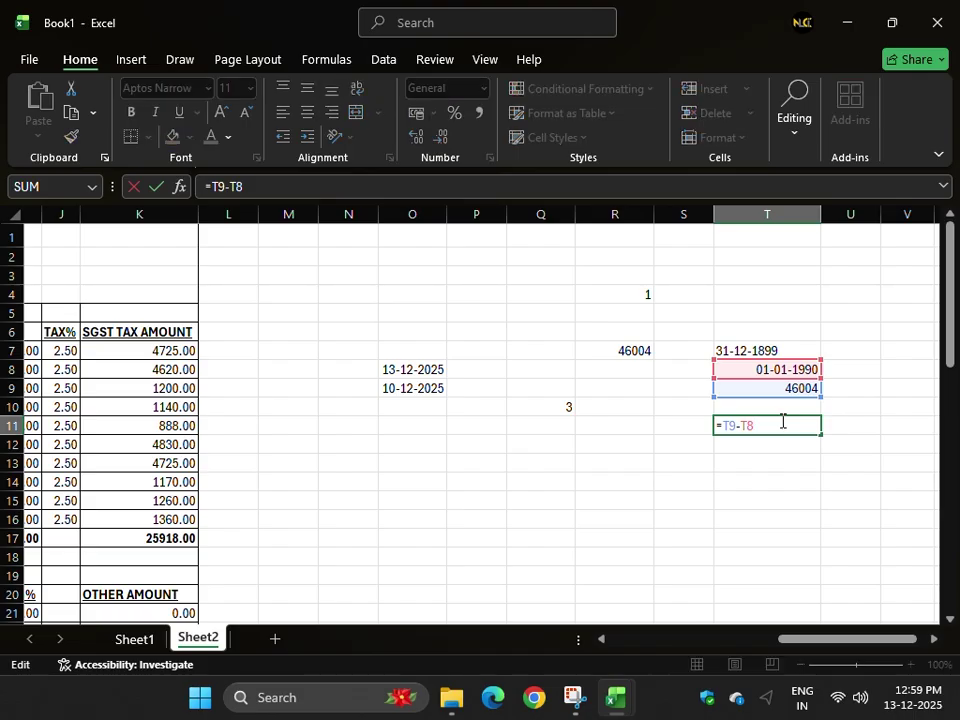
key("Escape")
key("ctrl+z")
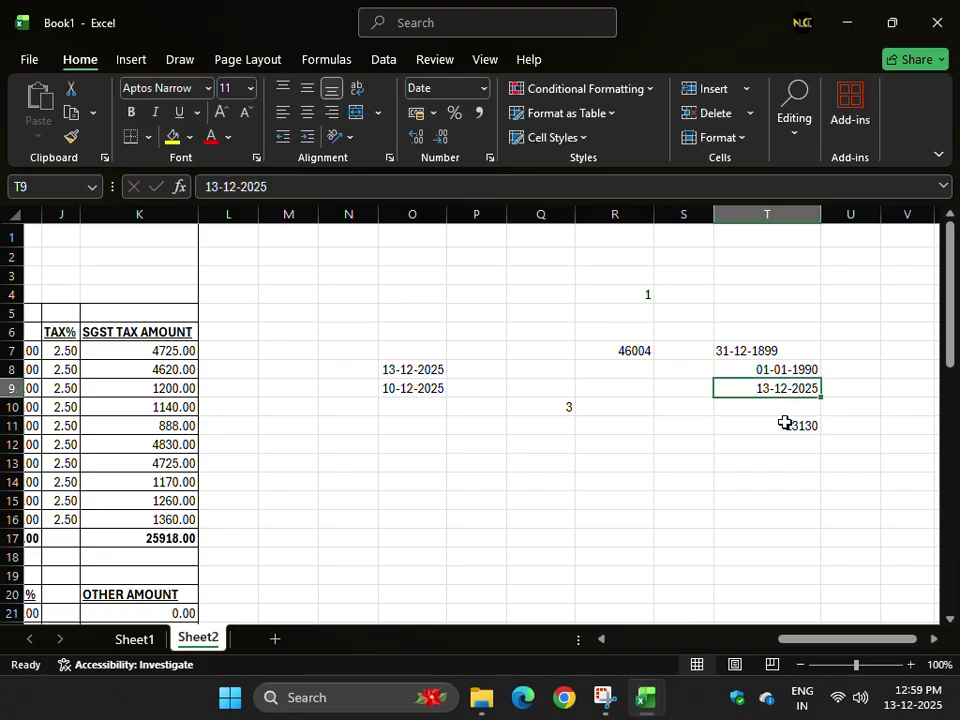
- Change the date in T8 to 01-01-1900 and compare both dates with the day difference in T11
left_click(773, 426)
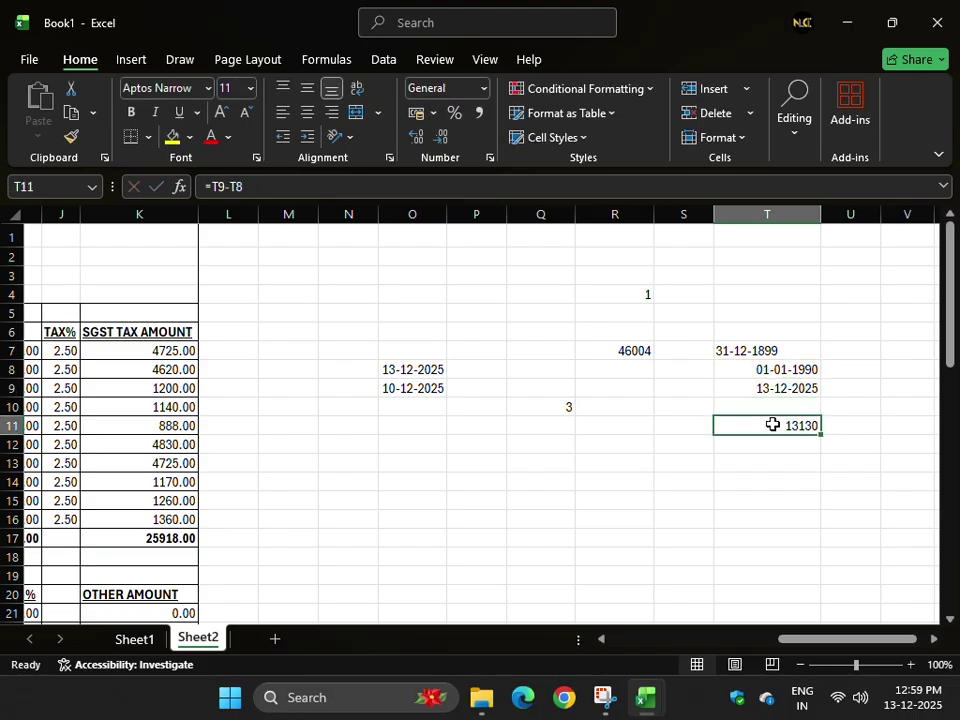
left_click(803, 369)
double_click(806, 369)
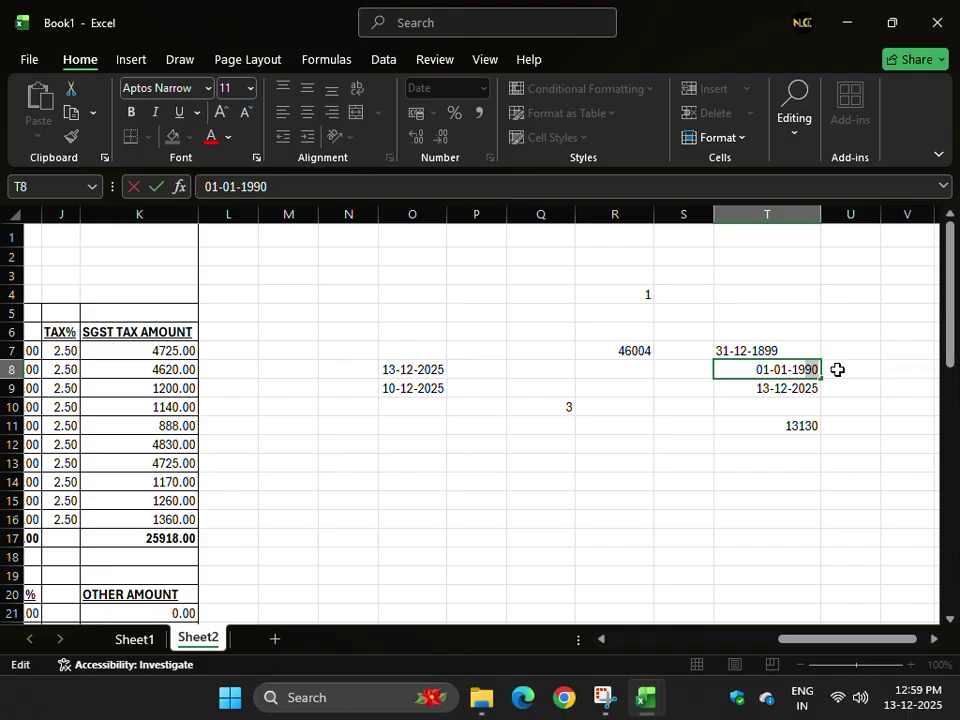
type("00")
key("Return")
left_click(795, 427)
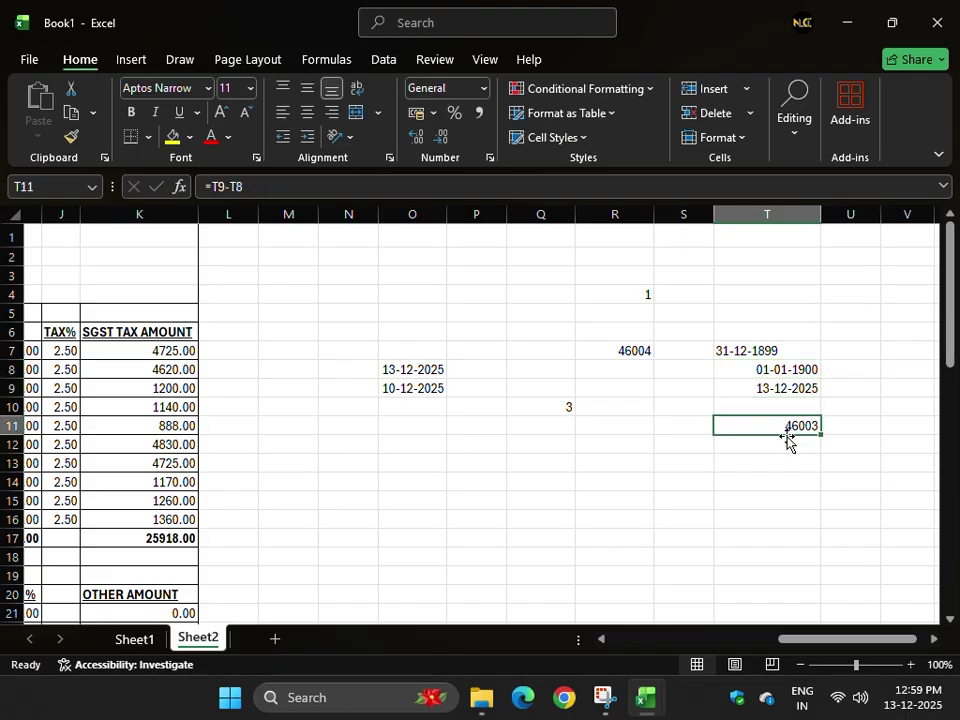
left_click(808, 369)
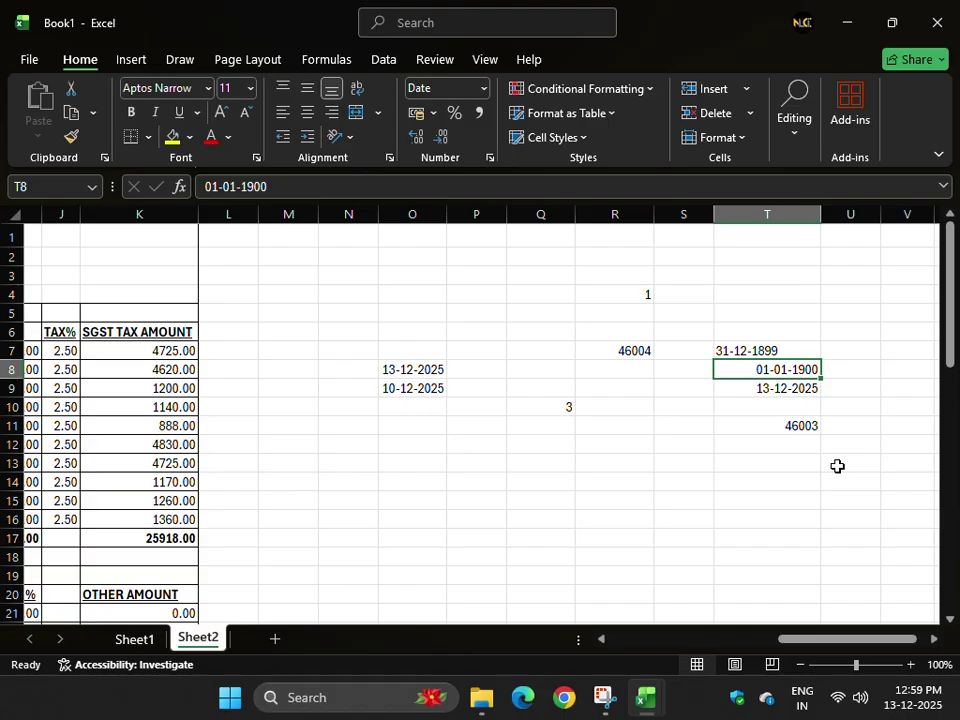
left_click(797, 389)
left_click(799, 369)
left_click(802, 386)
left_click(797, 427)
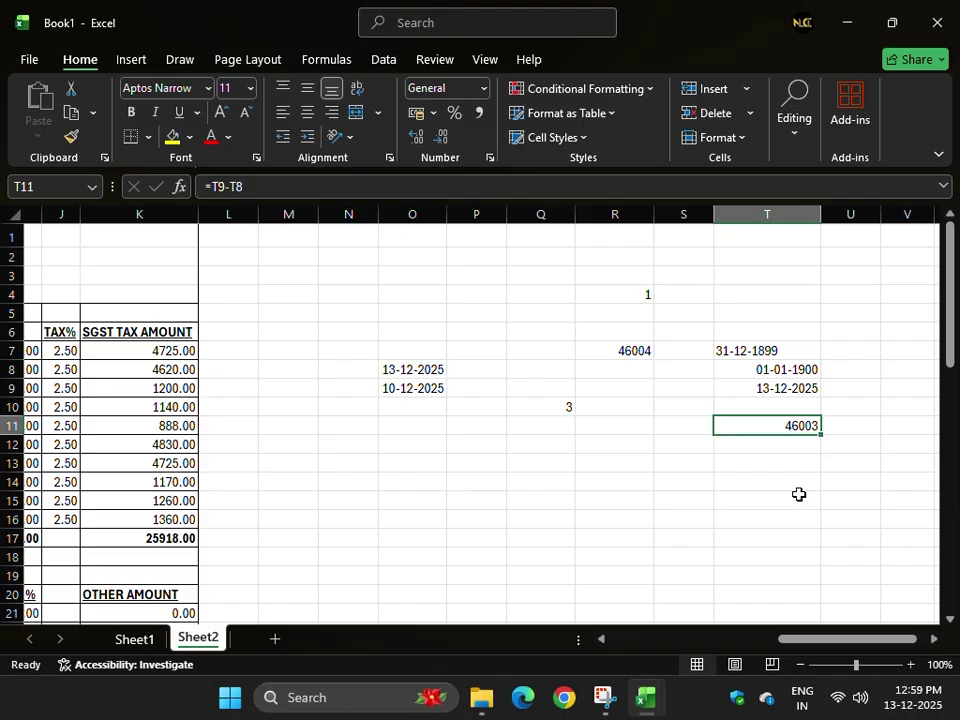
- Apply the General number format to the date in T9 to show its serial number
left_click(792, 388)
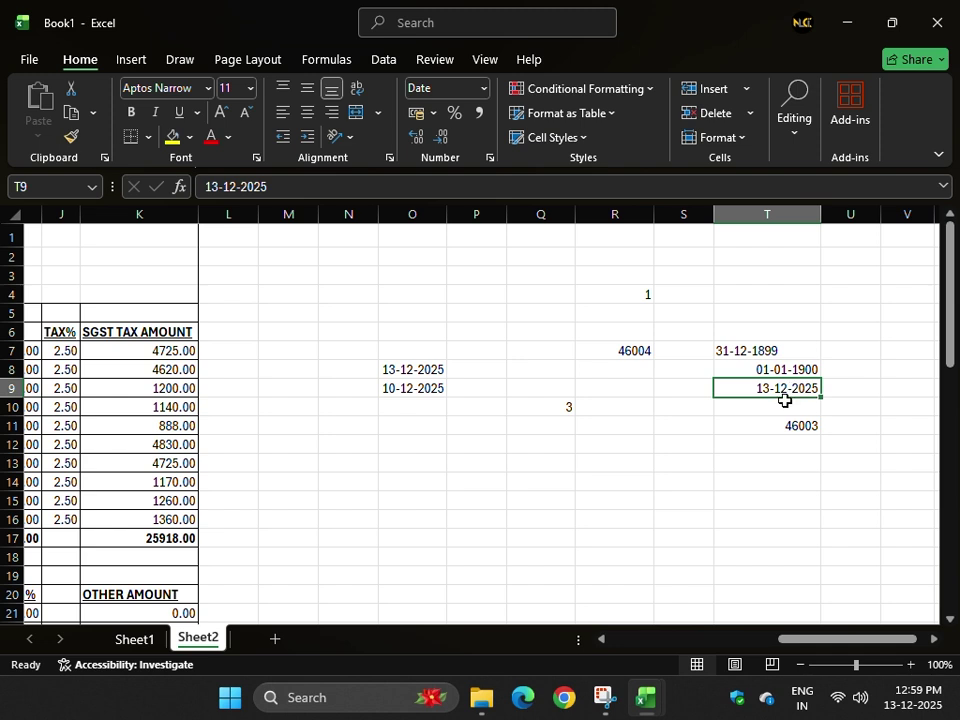
left_click(481, 92)
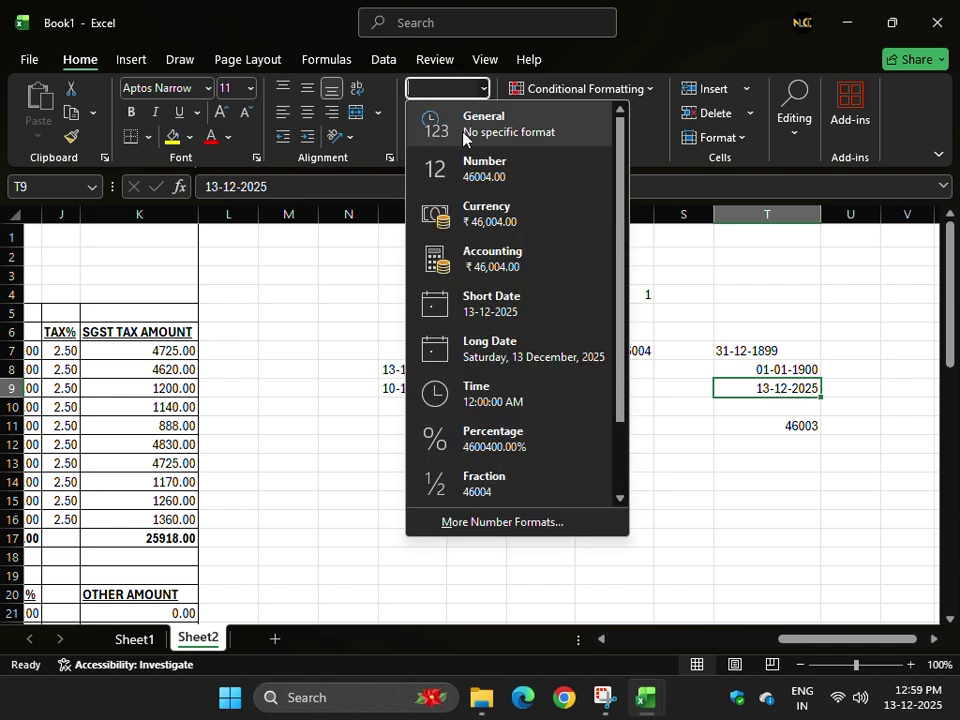
left_click(463, 137)
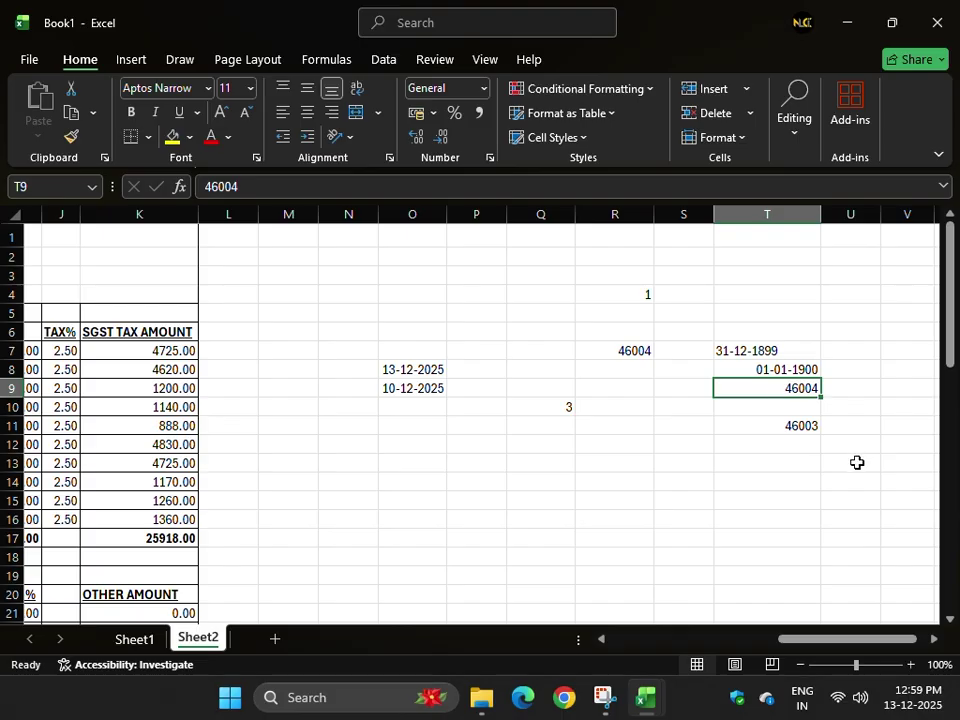
- Enter the date 01-05-2022 in P15 and apply the General number format to show its serial number
left_click(490, 497)
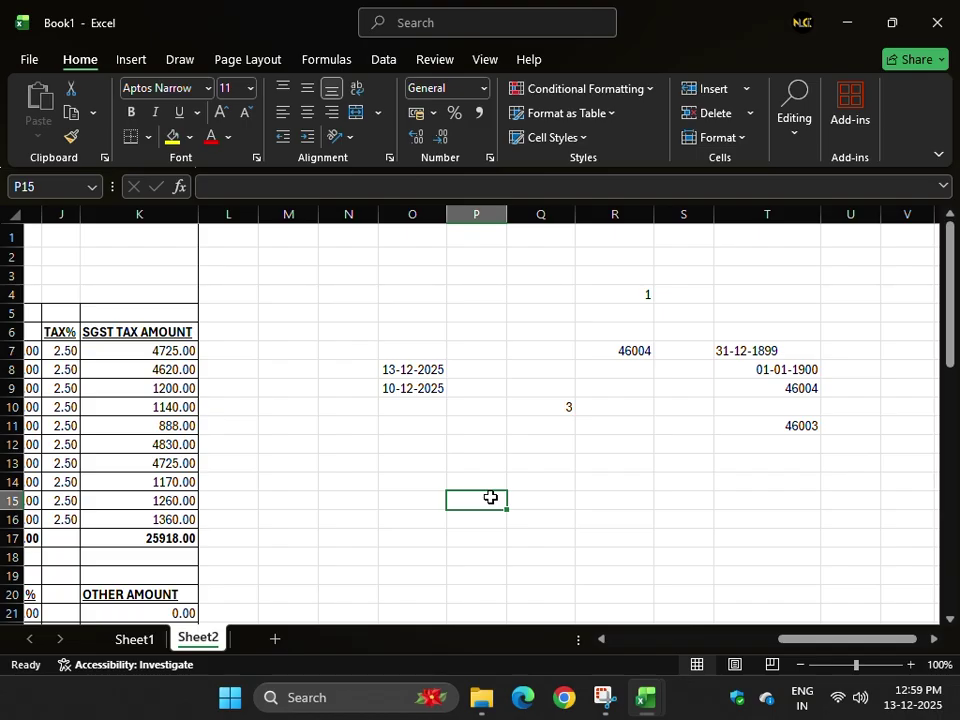
double_click(490, 497)
type("01-05")
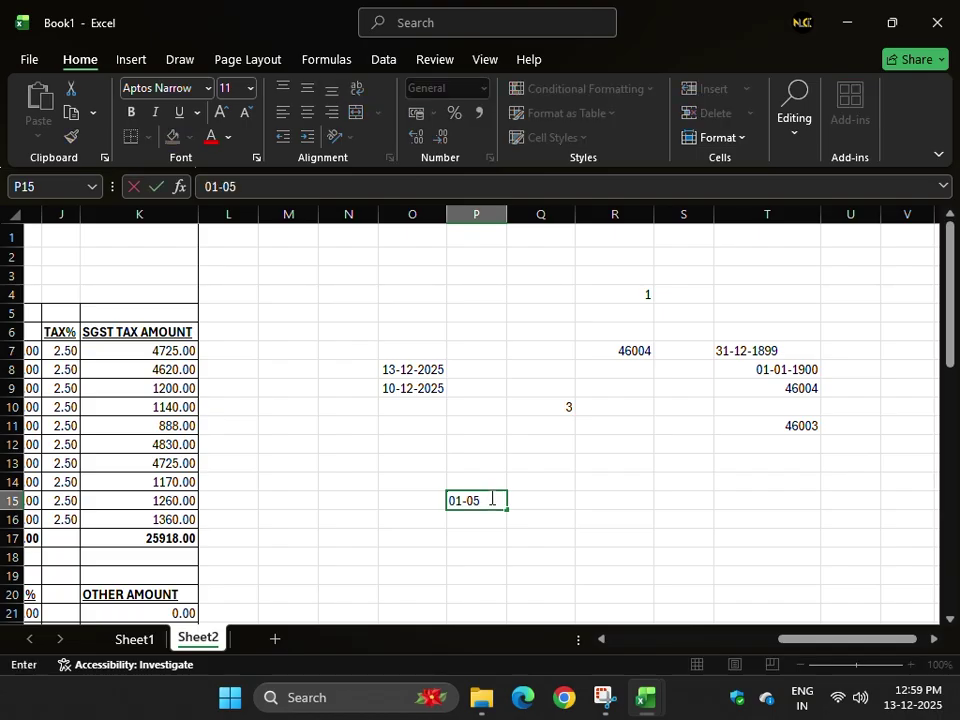
type("-2022")
key("Return")
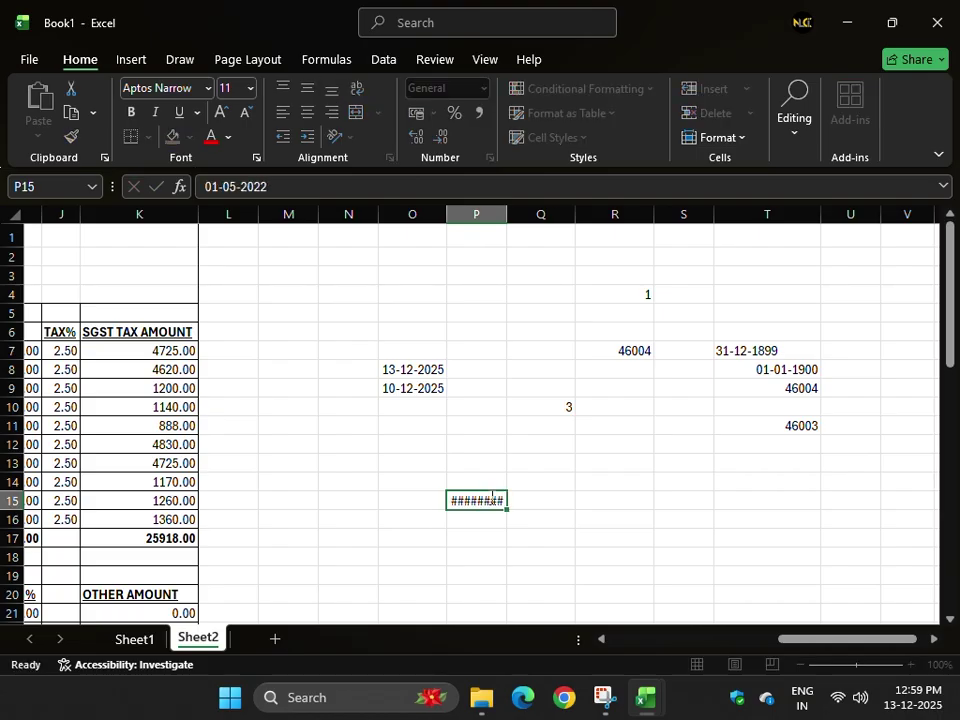
left_click(490, 497)
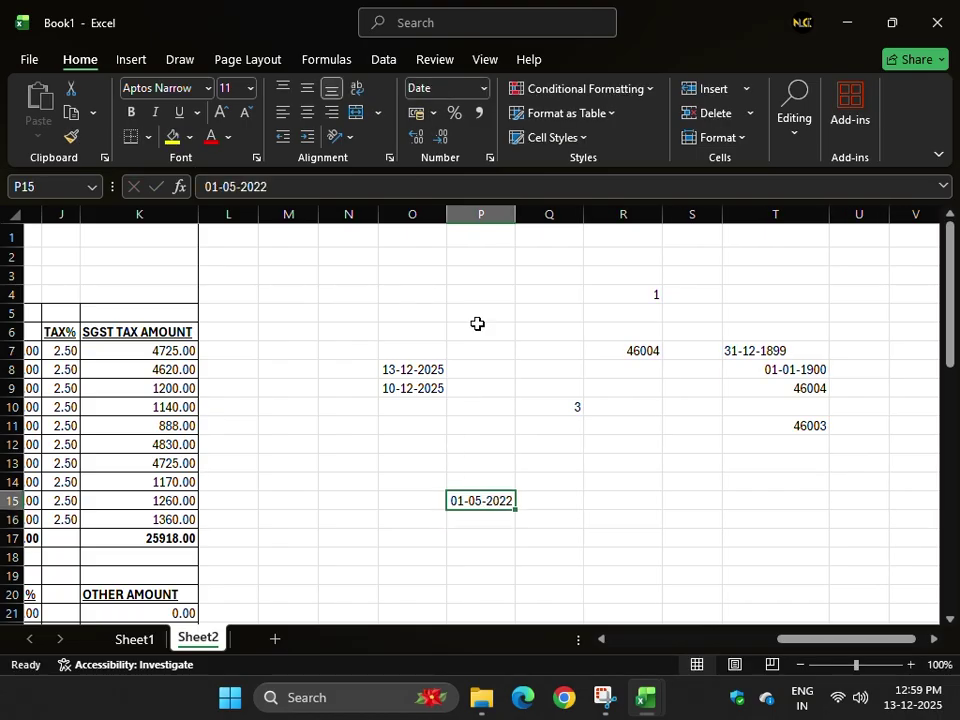
left_click(483, 88)
left_click(352, 98)
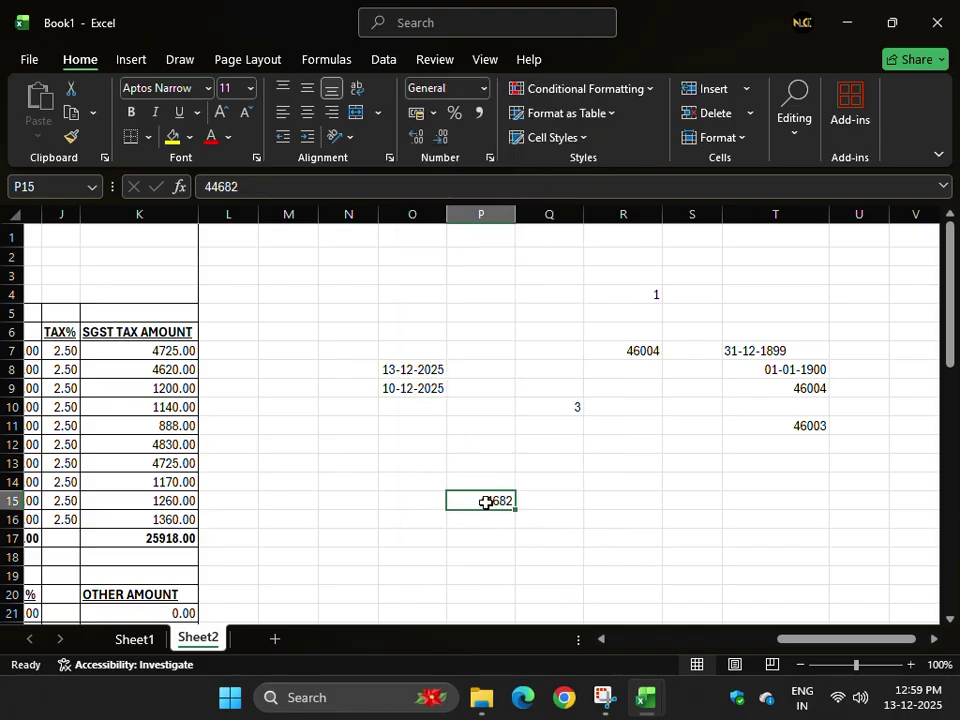
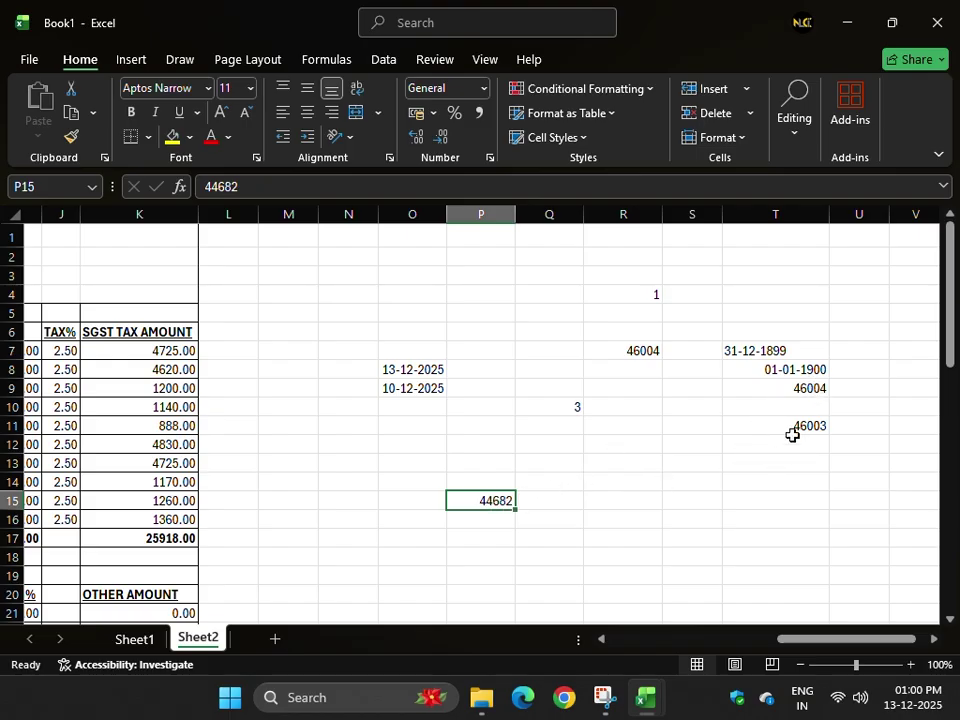
- Apply the Short Date format to T9 and select the date in T8 for comparison
left_click(810, 388)
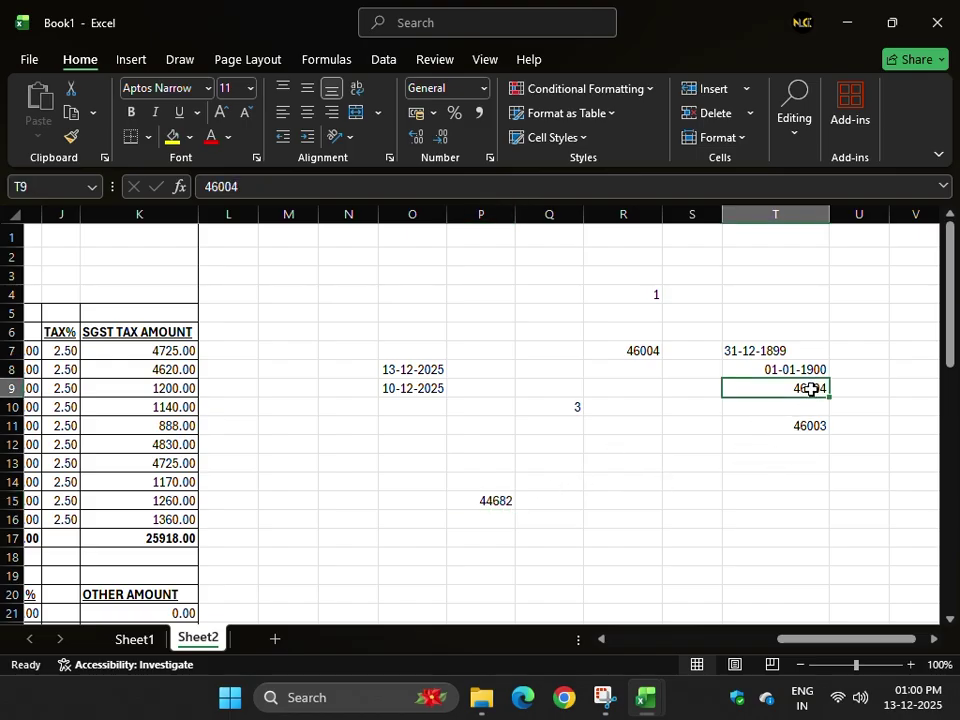
left_click(481, 89)
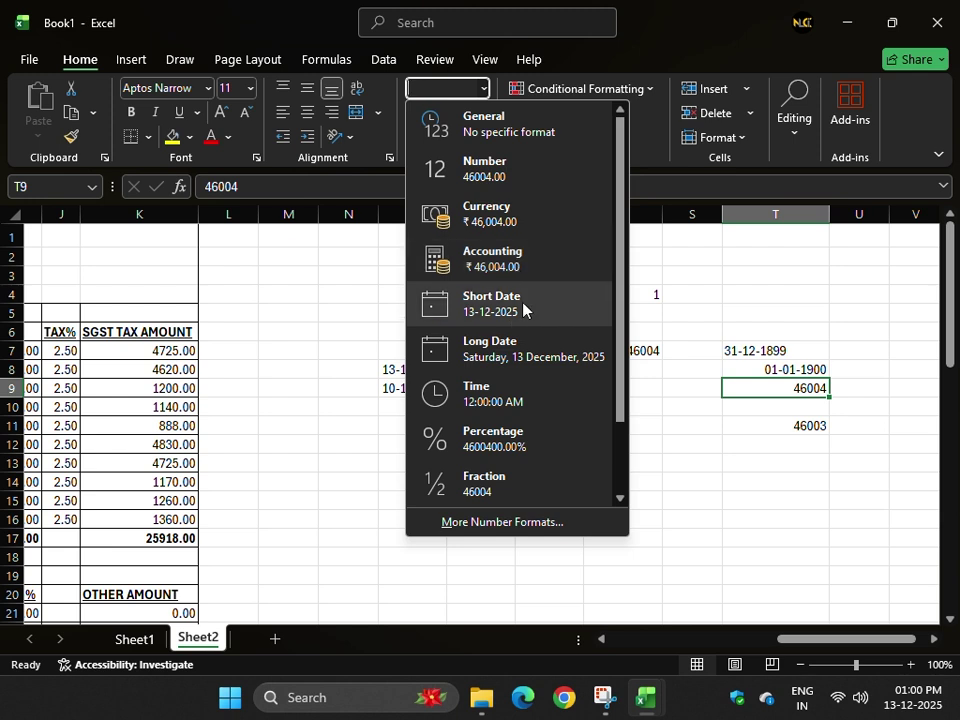
left_click(492, 303)
left_click(797, 376)
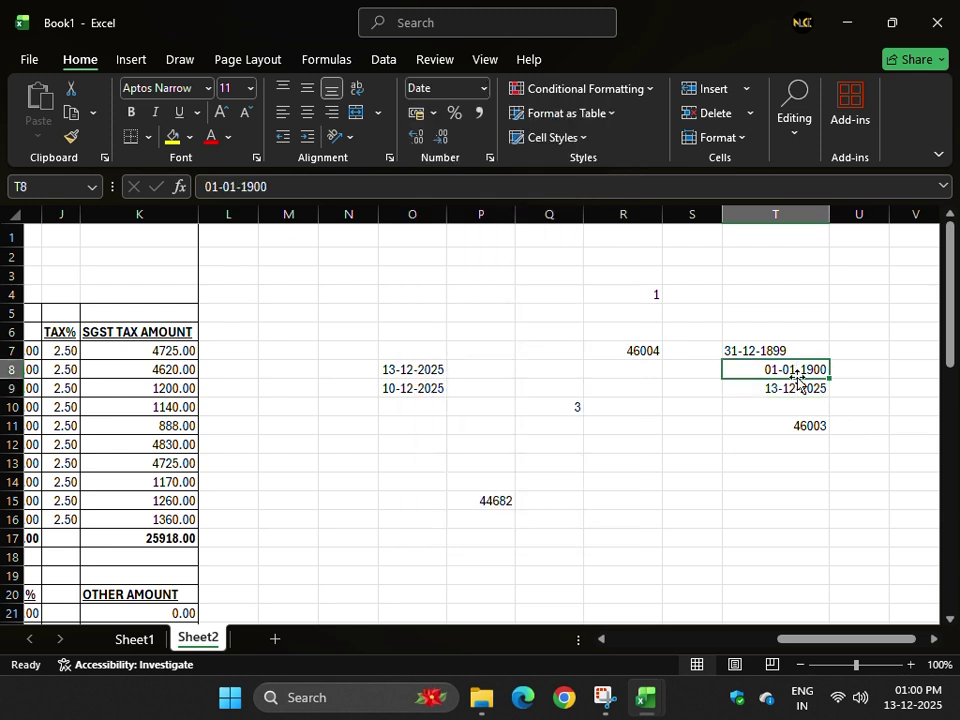
- Clear the day difference in T11 and apply the General number format to the date in T9
left_click(790, 427)
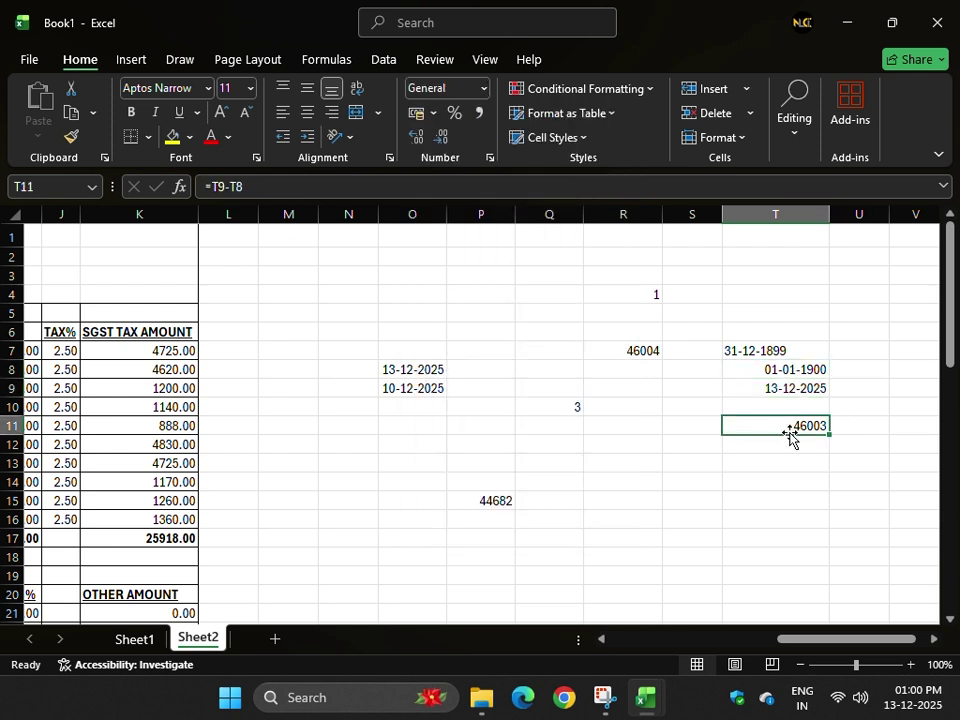
key("Delete")
left_click(766, 381)
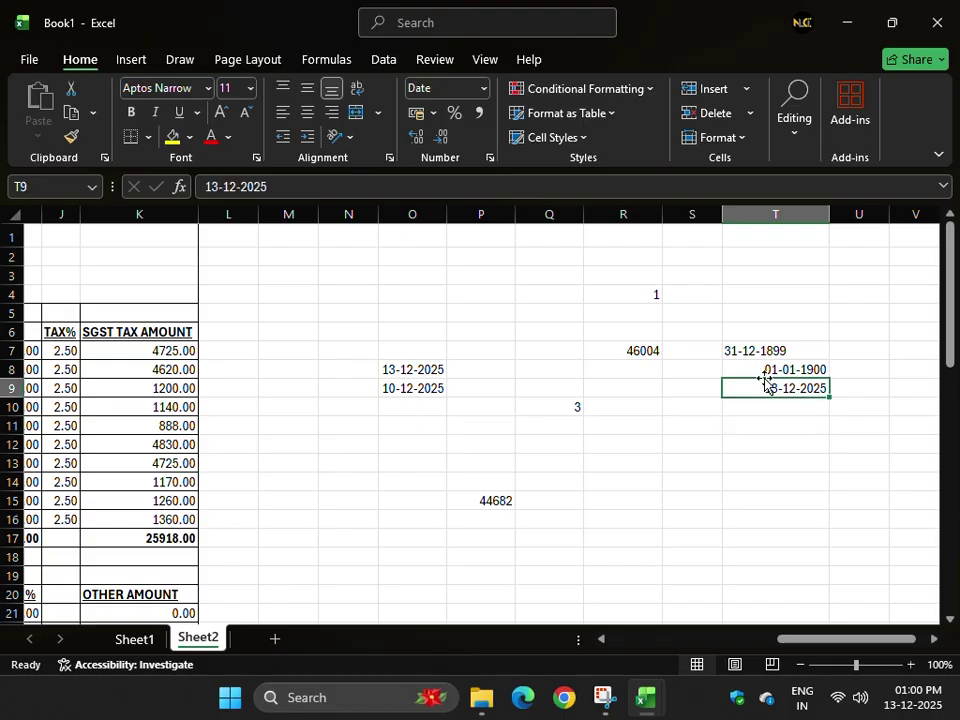
left_click(483, 88)
left_click(470, 122)
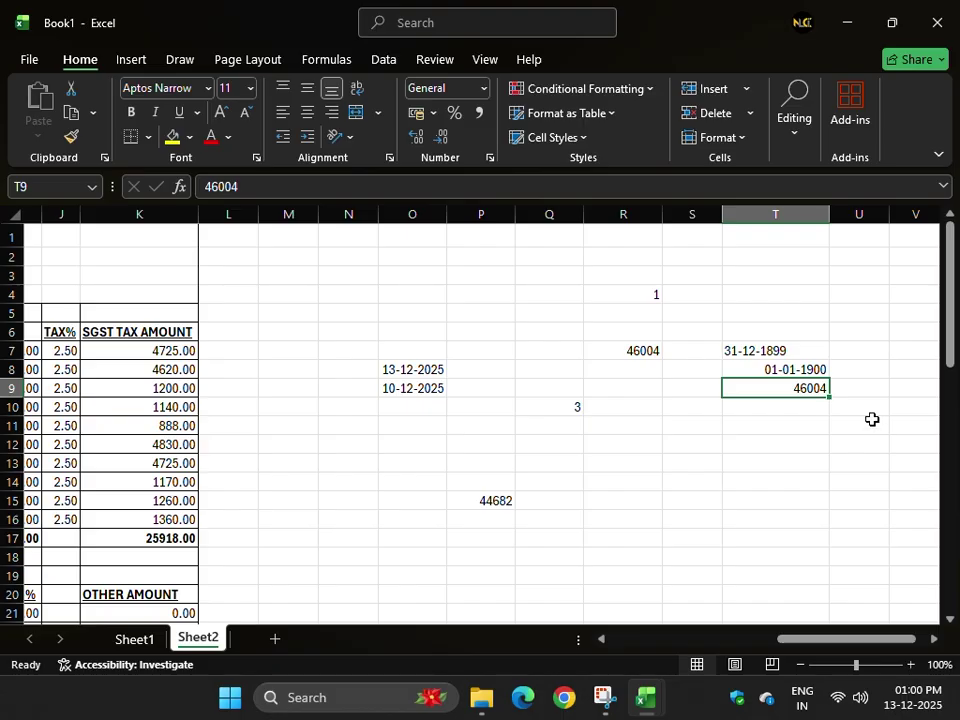
- Clear the sample date values in T9, T8 and T7 and the serial number in R7
key("Delete")
left_click(776, 364)
key("Delete")
left_click(755, 356)
key("Delete")
left_click(647, 350)
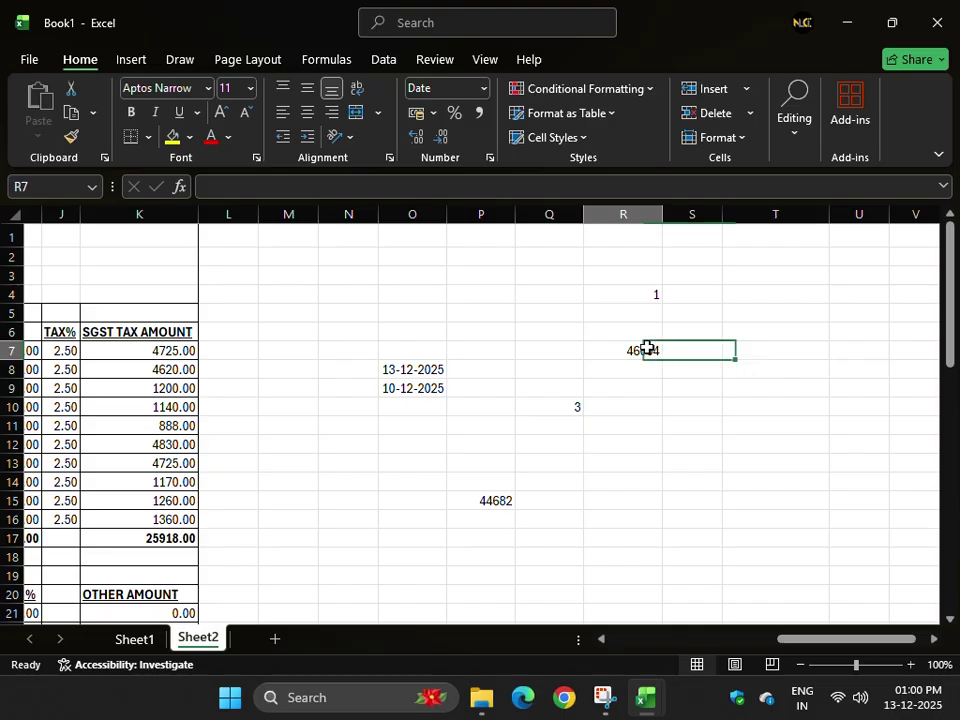
key("Delete")
- Clear the remaining date examples and results in O8, O9, Q10, P15 and R4
left_click(405, 367)
key("Delete")
left_click(421, 393)
key("Delete")
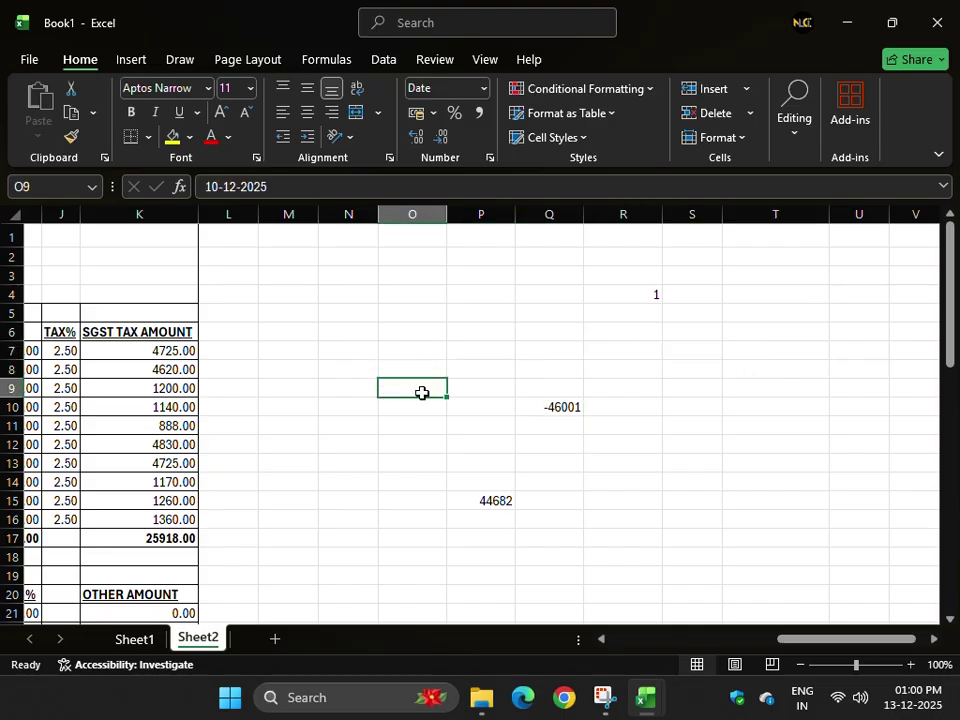
left_click(568, 403)
key("Delete")
left_click(491, 499)
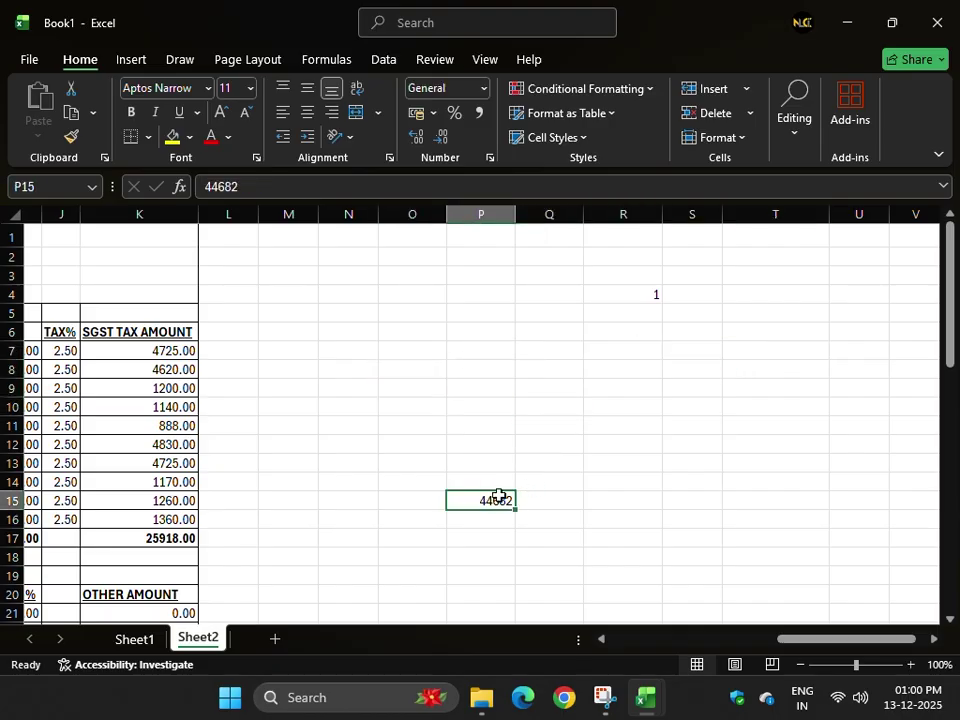
key("Delete")
left_click(655, 293)
key("Delete")
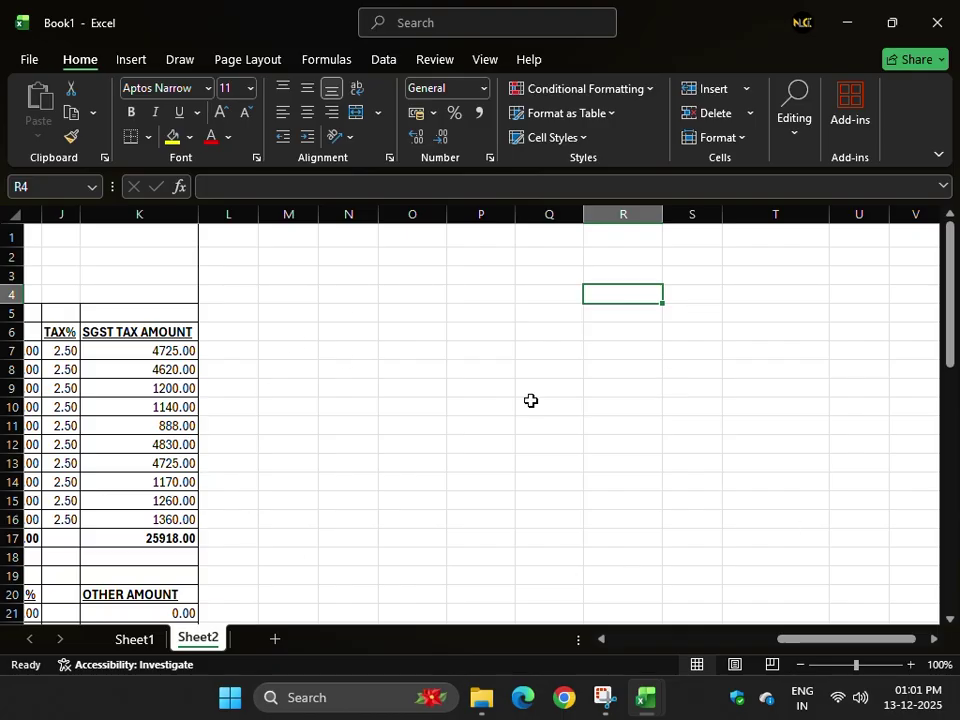
- Enter the number 1 in cell P6
left_click(475, 338)
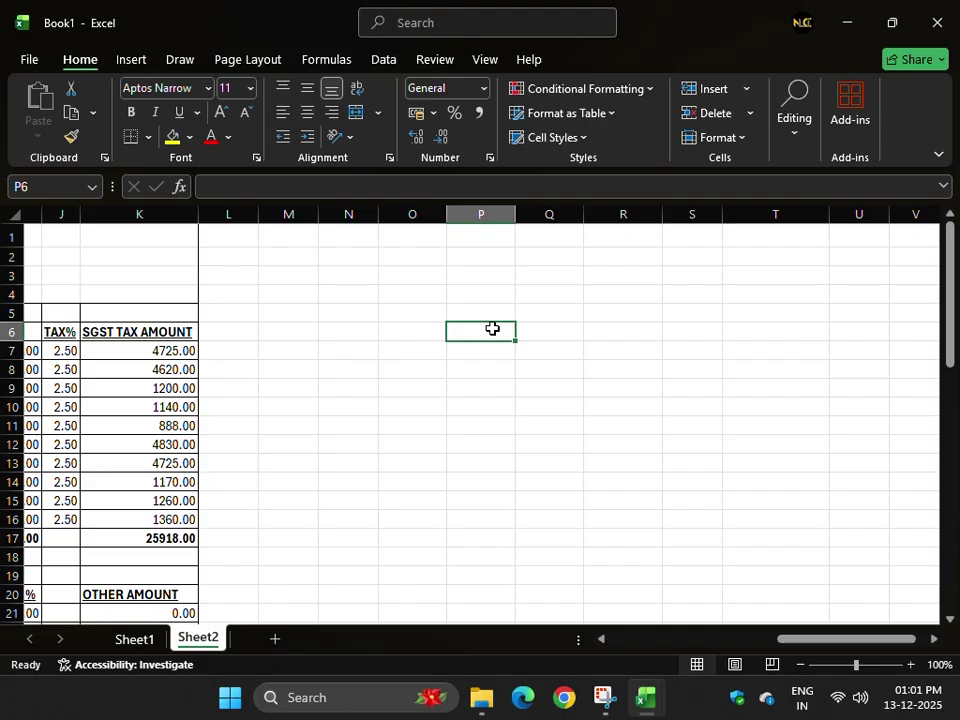
left_click(386, 186)
type("1")
key("Return")
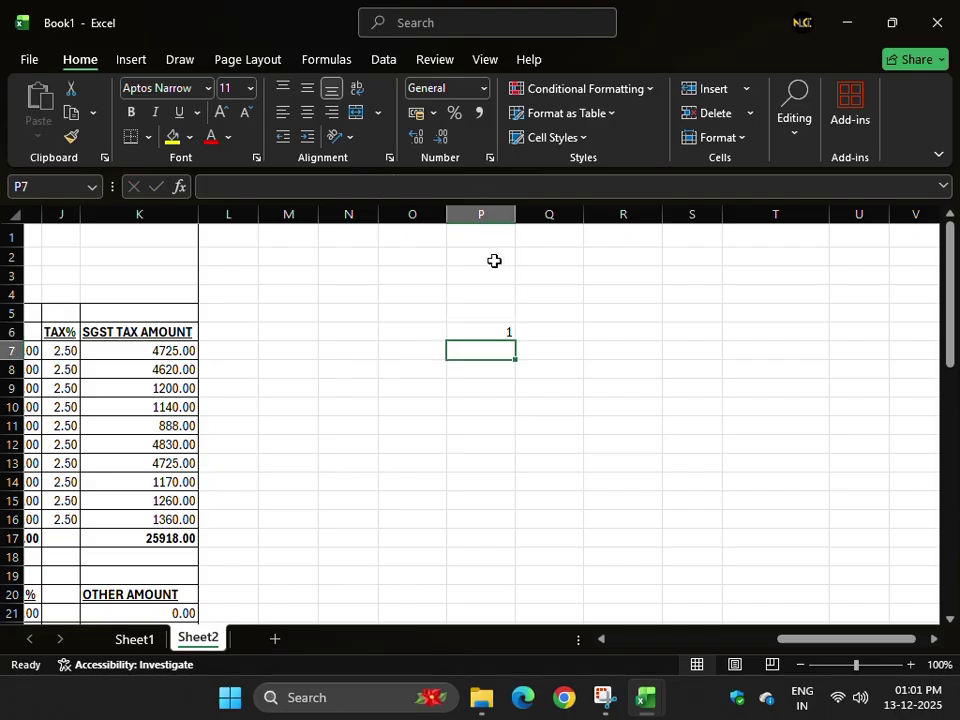
- Fill the value in P6 down to P15 and change the fill option to Fill Series
left_click(495, 333)
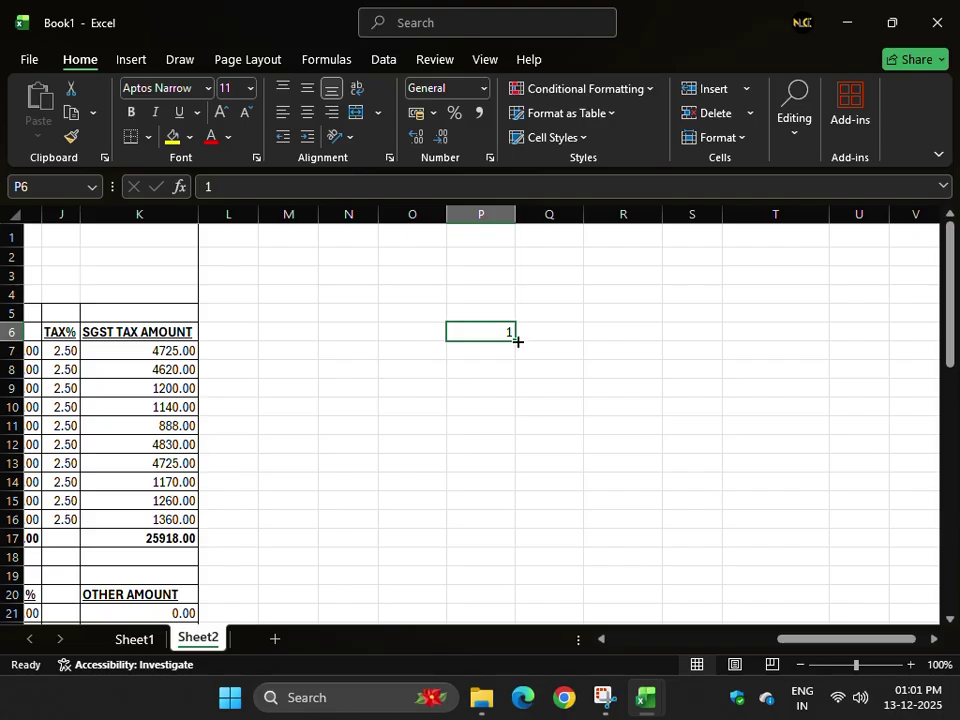
left_click_drag(516, 342, 489, 512)
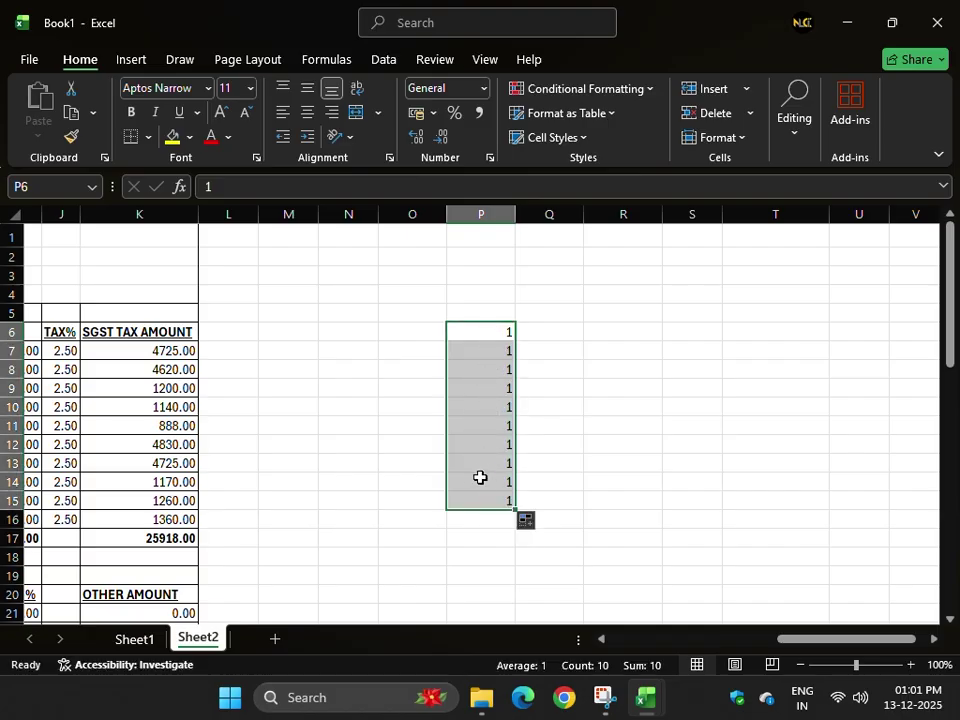
left_click(533, 524)
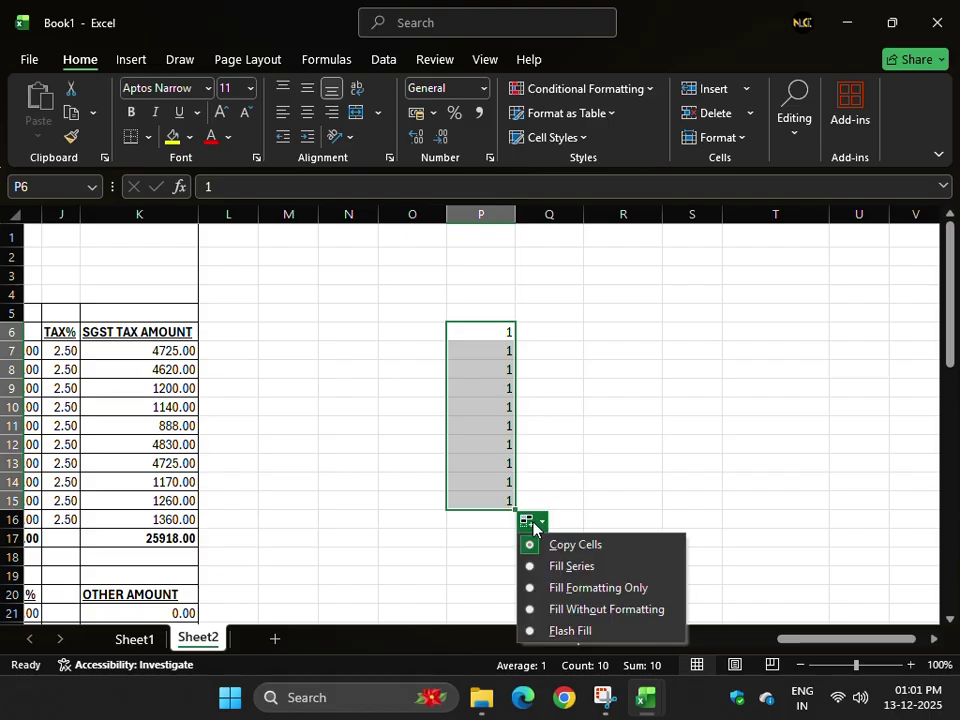
left_click(567, 569)
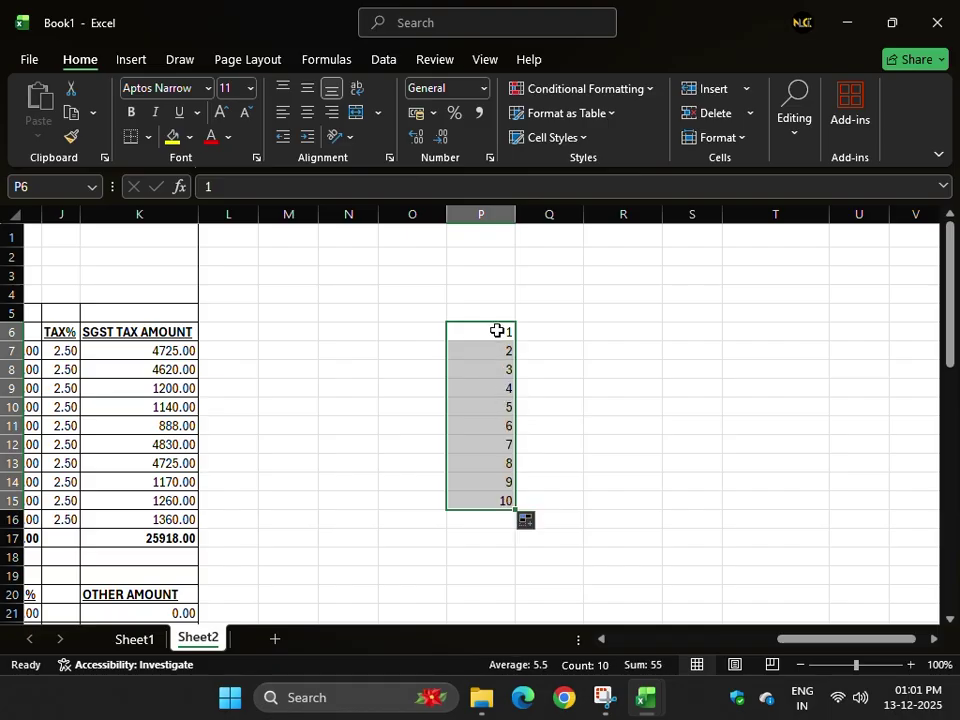
- Undo the series fill in column P and open the Sequence Formula sheet of the Excel workbook
key("ctrl+z")
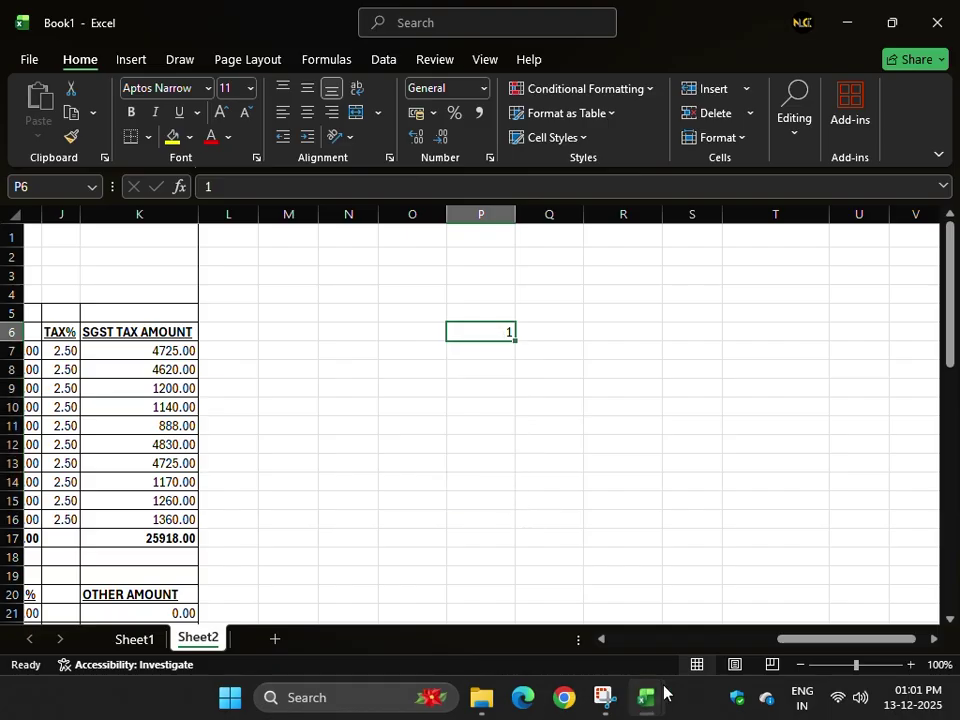
mouse_move(648, 695)
left_click(522, 630)
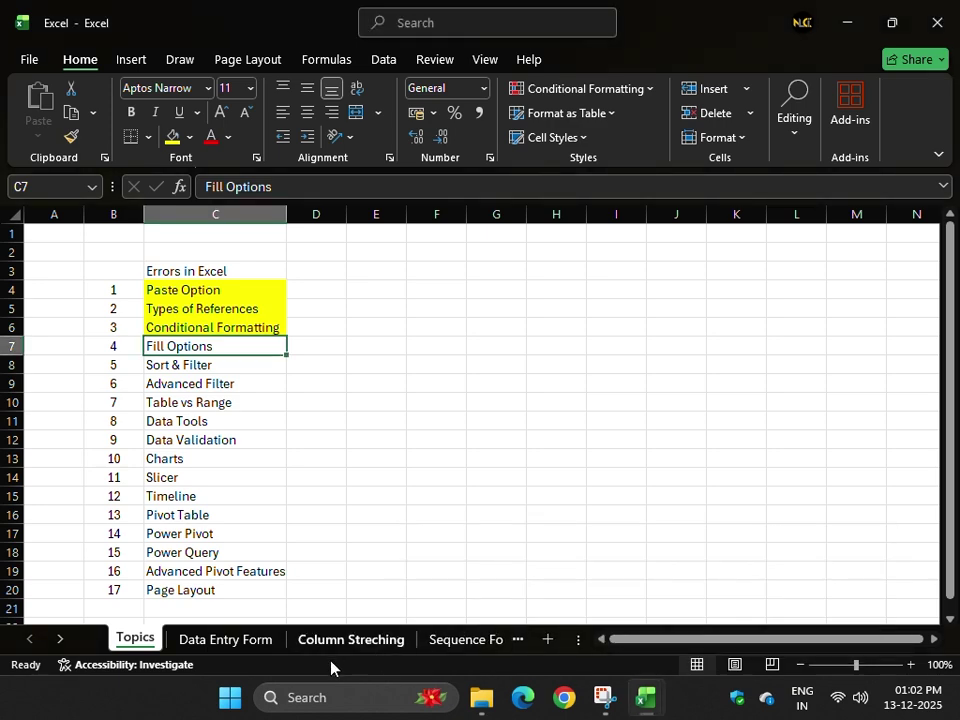
left_click(492, 648)
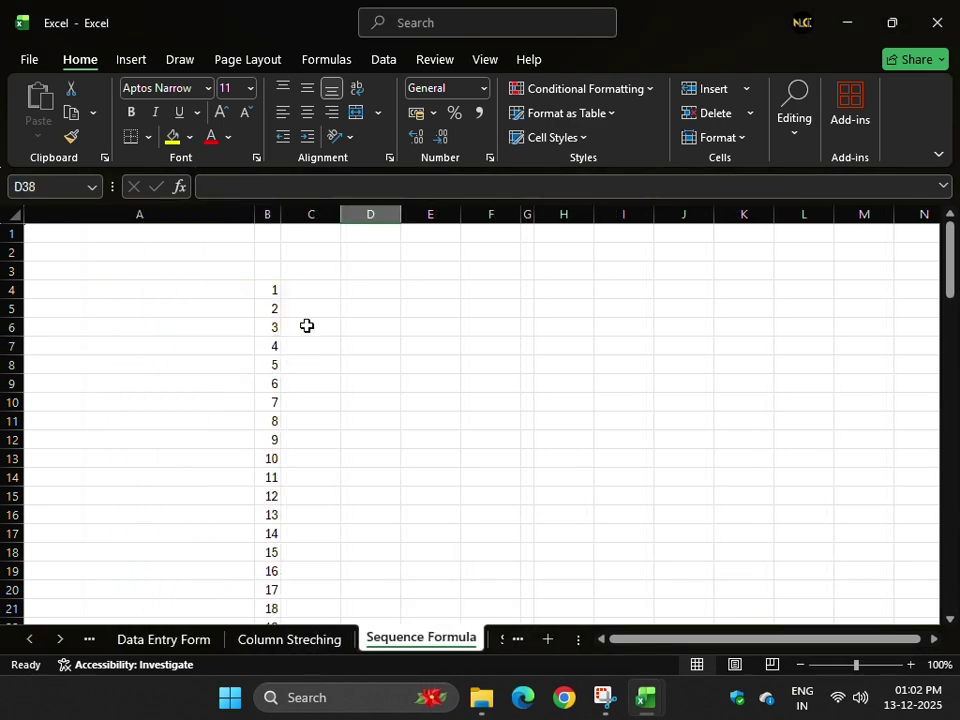
- Enter 1 in cell H4 of the Sequence Formula sheet and copy it down to H31
left_click(583, 290)
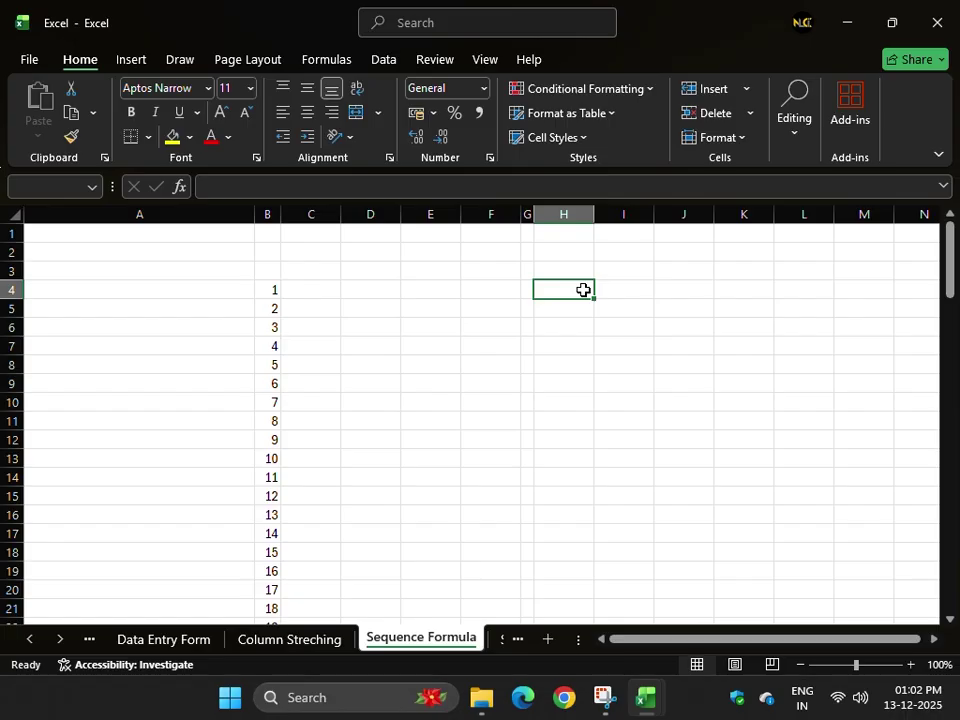
type("1")
key("Return")
key("Return")
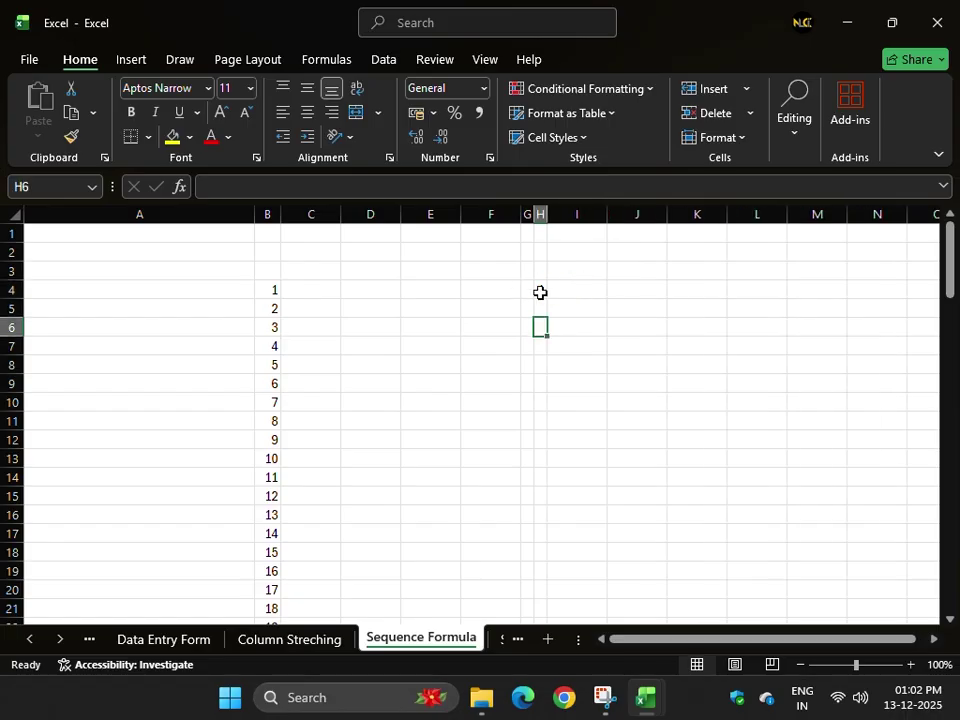
left_click(540, 292)
left_click_drag(548, 300, 546, 606)
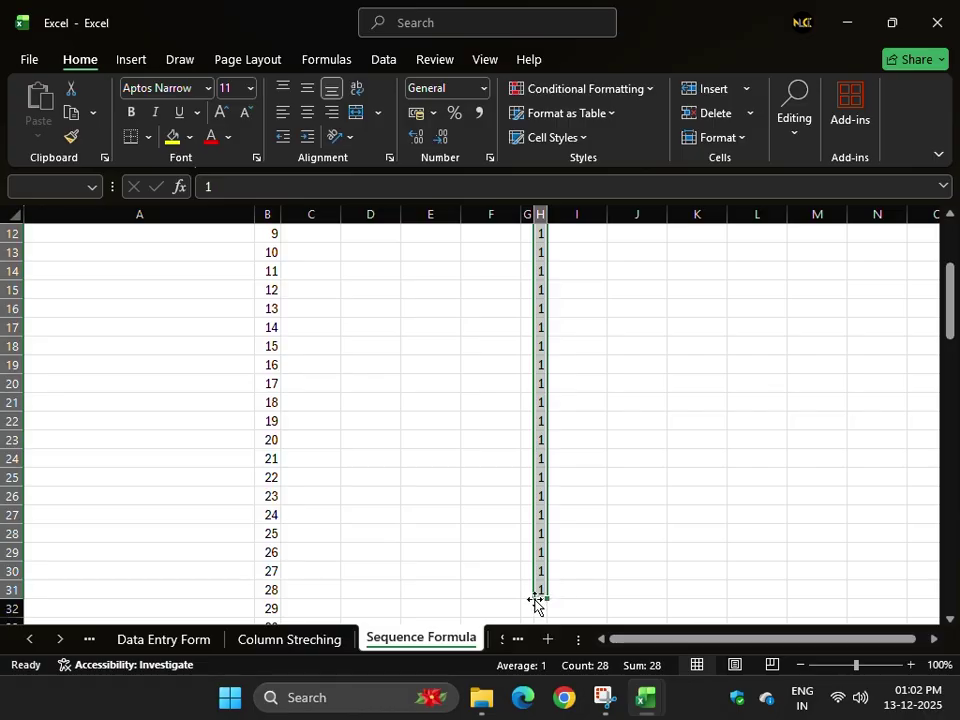
left_click(540, 590)
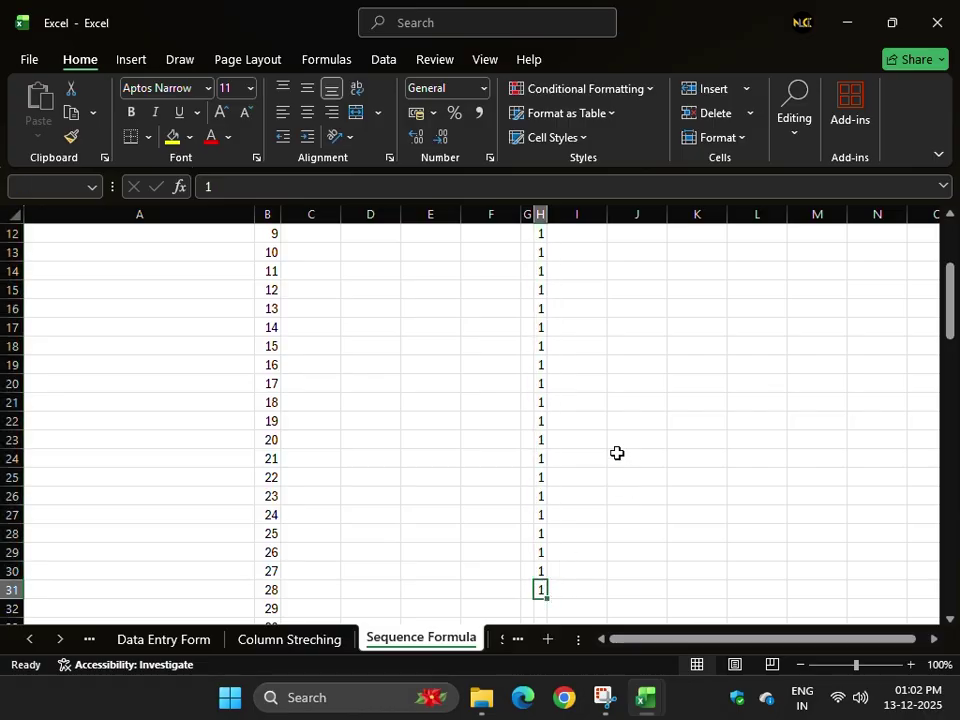
- Switch back to the Book1 workbook, fill P6 down to P15 as a number series, and undo the fill
key("alt+Tab")
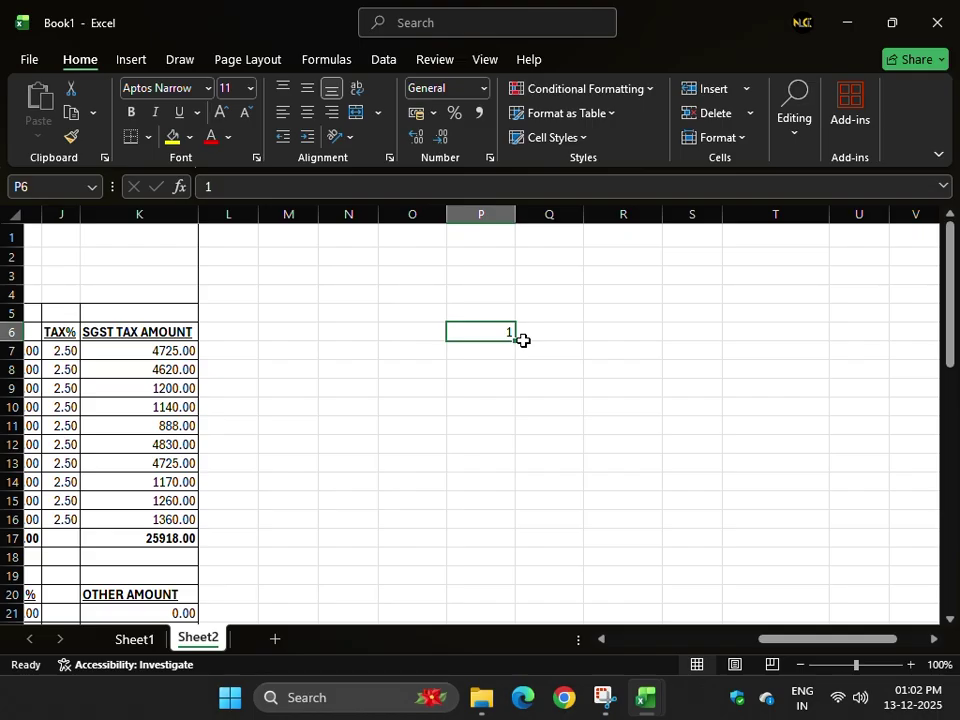
left_click_drag(522, 340, 530, 514)
left_click(528, 520)
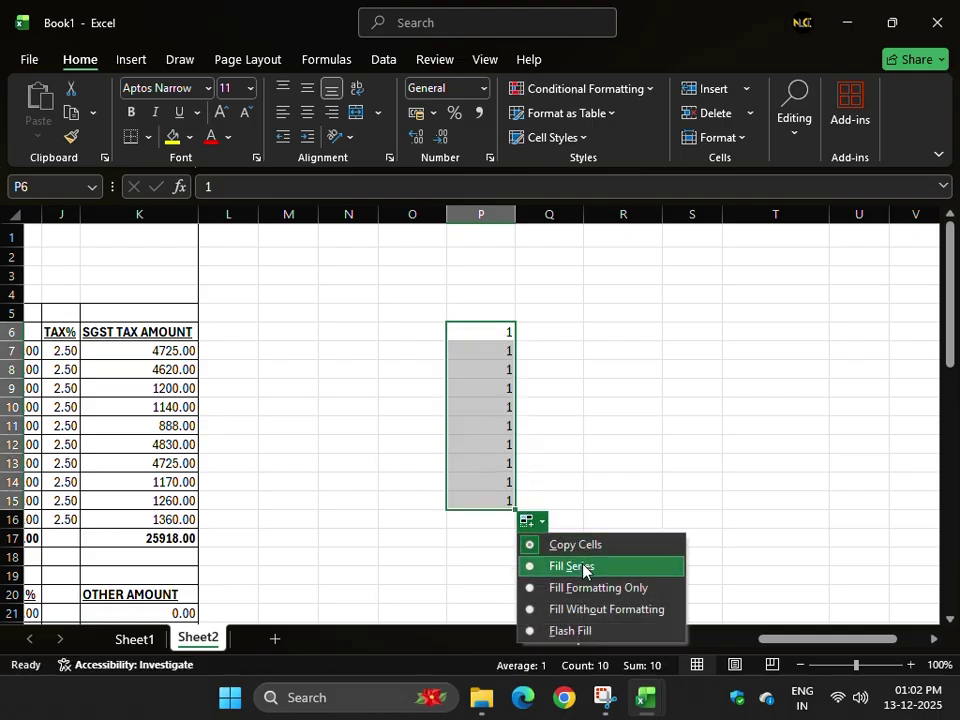
left_click(583, 568)
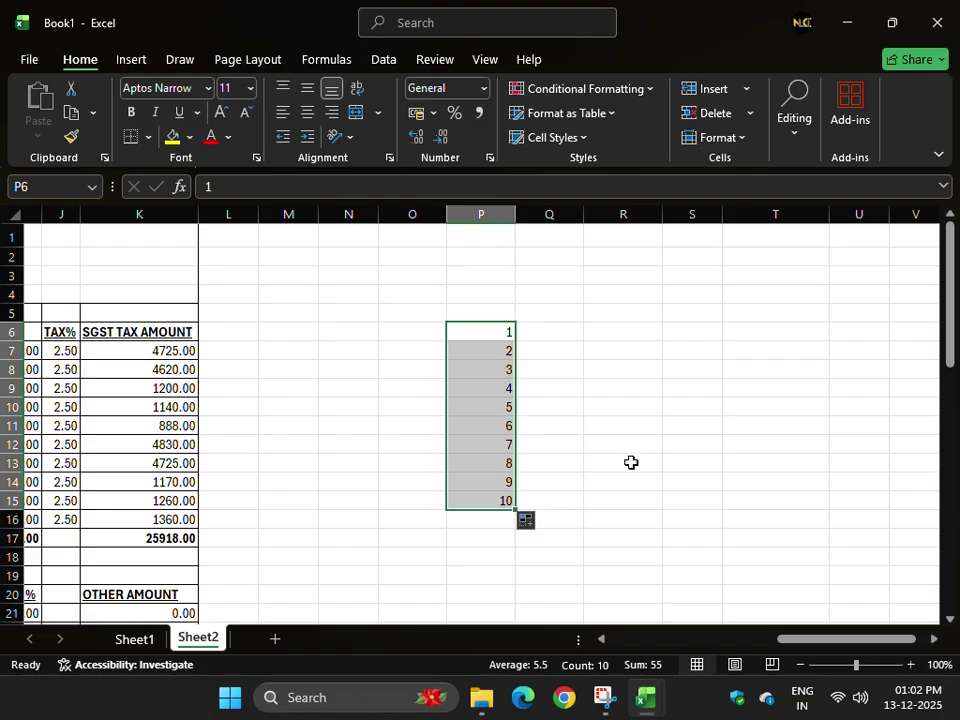
key("ctrl+z")
- Enter the formula =SEQUENCE(100) in cell R6 to list numbers down column R
left_click(602, 332)
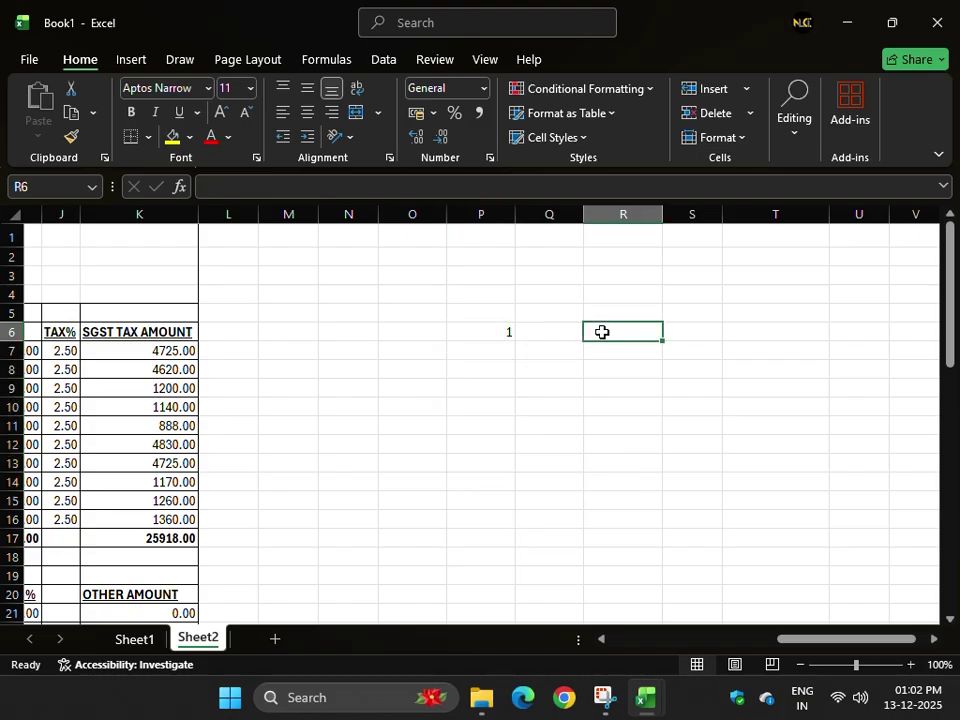
type("=sequ")
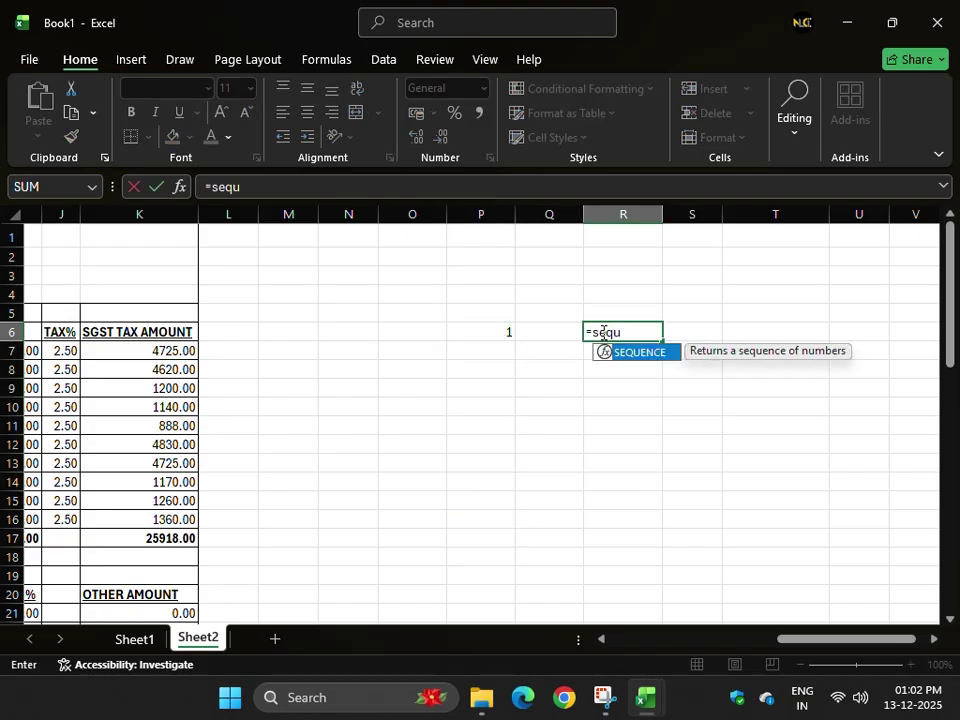
key("Tab")
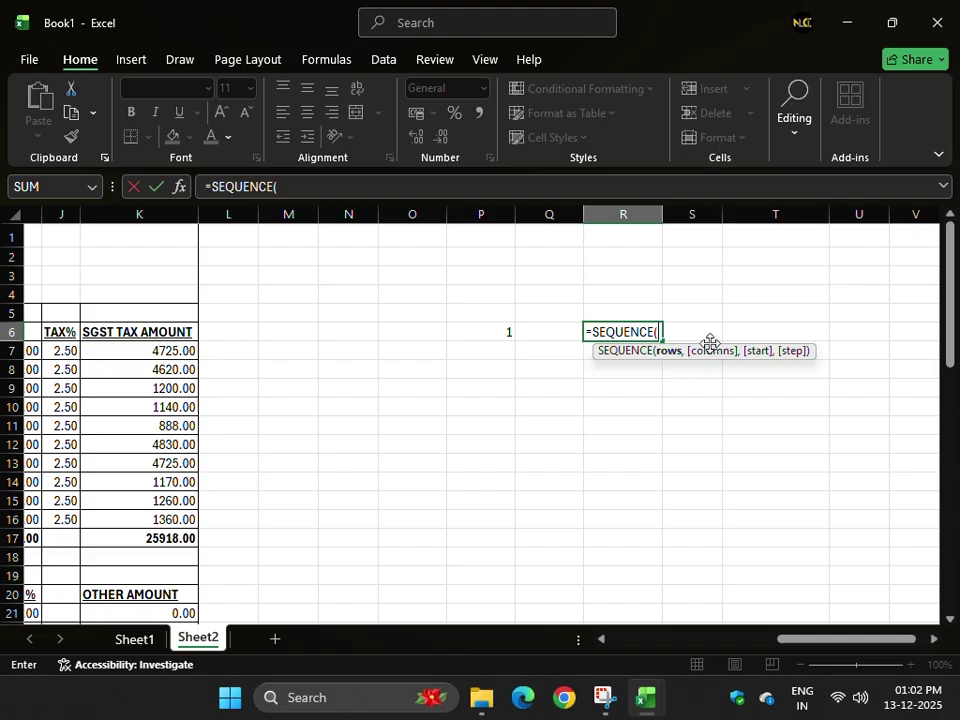
type(",")
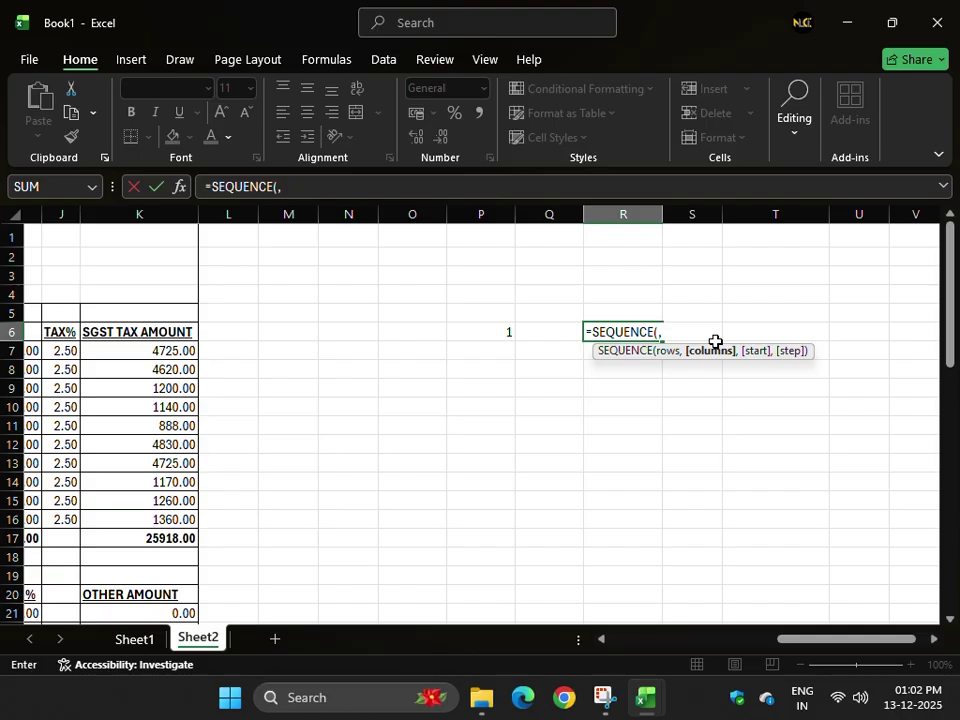
key("BackSpace")
type("100")
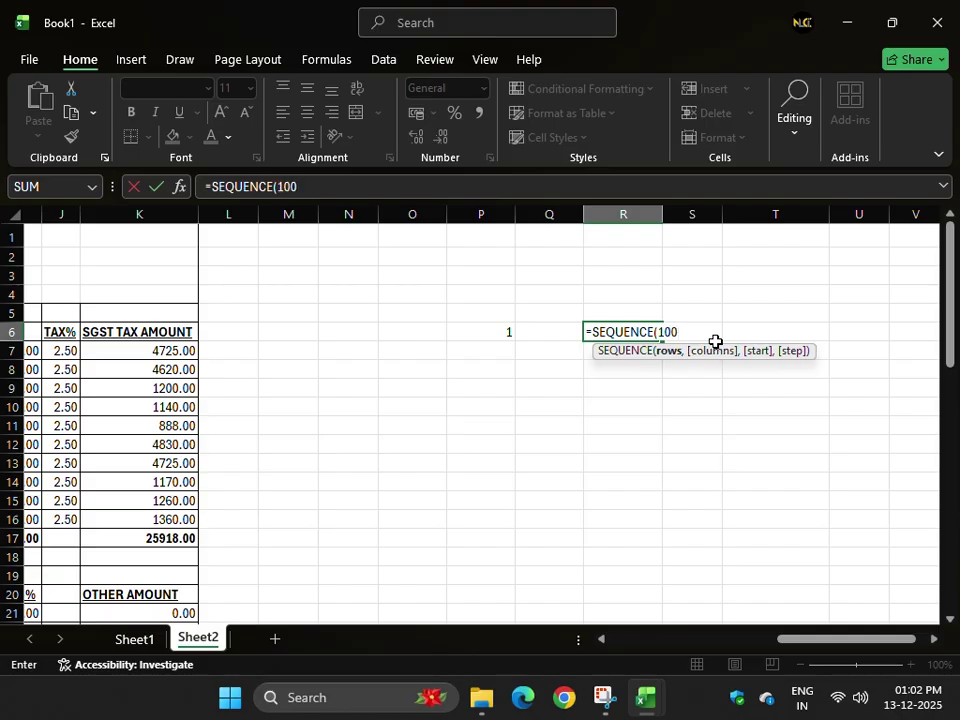
type(")")
key("Return")
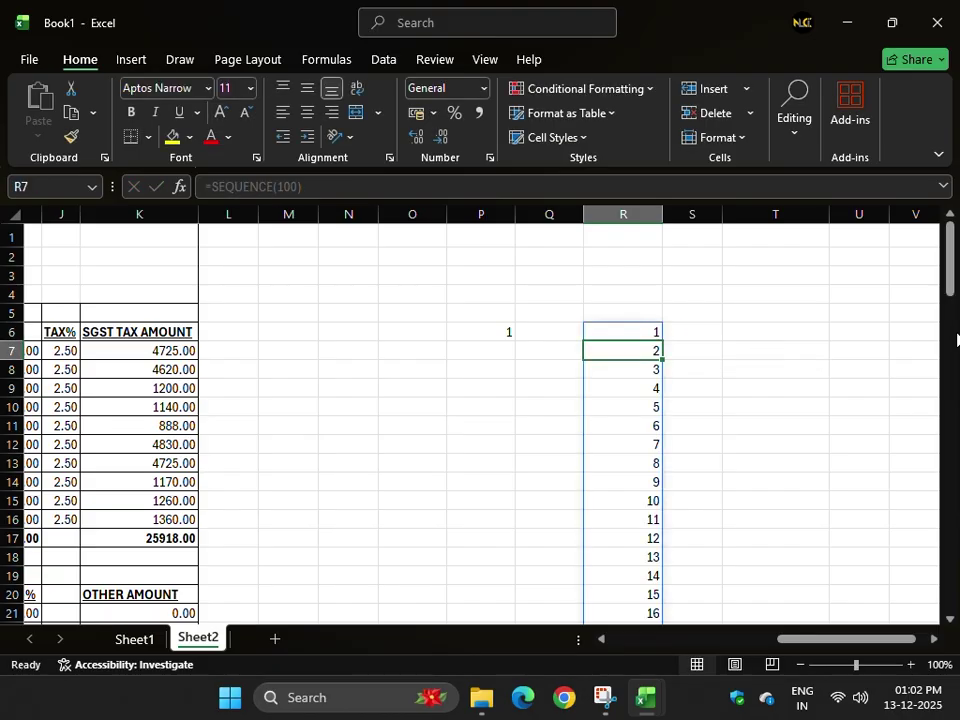
- Check the generated sequence down to its last row and undo the formula in R6
scroll(470, 420, "down", 20)
scroll(470, 420, "down", 7)
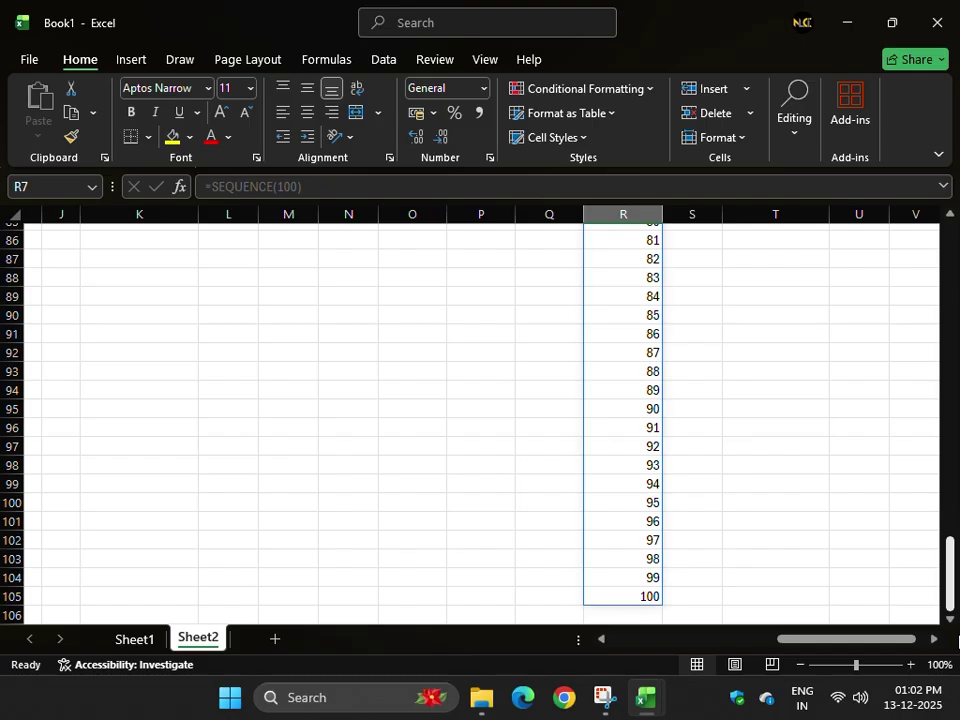
scroll(470, 420, "up", 20)
key("ctrl+z")
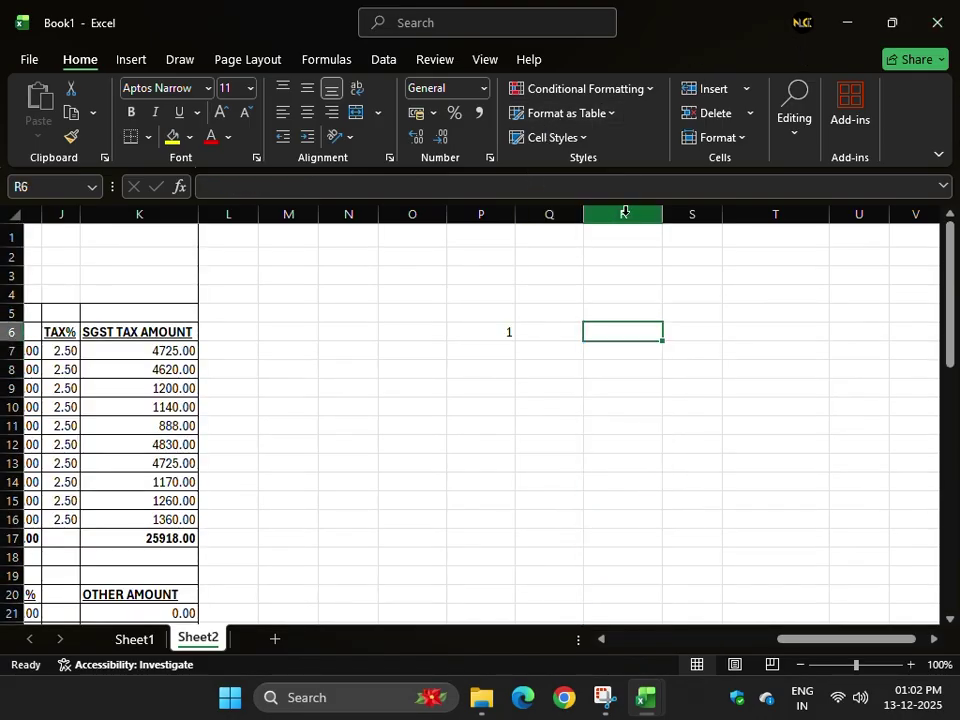
- Enter 1 in cell P6 and give the cell a yellow fill
left_click(492, 331)
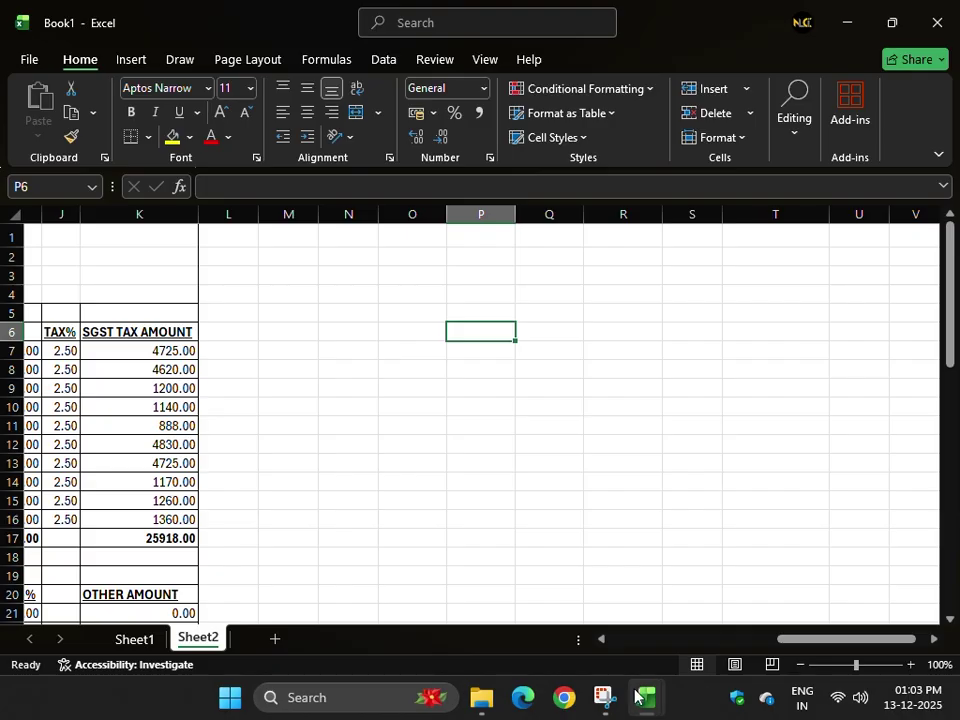
type("1")
key("Return")
left_click(494, 325)
left_click(172, 137)
- Try a yellow font color on P6 and replace it with the darkest purple theme shade
left_click(228, 137)
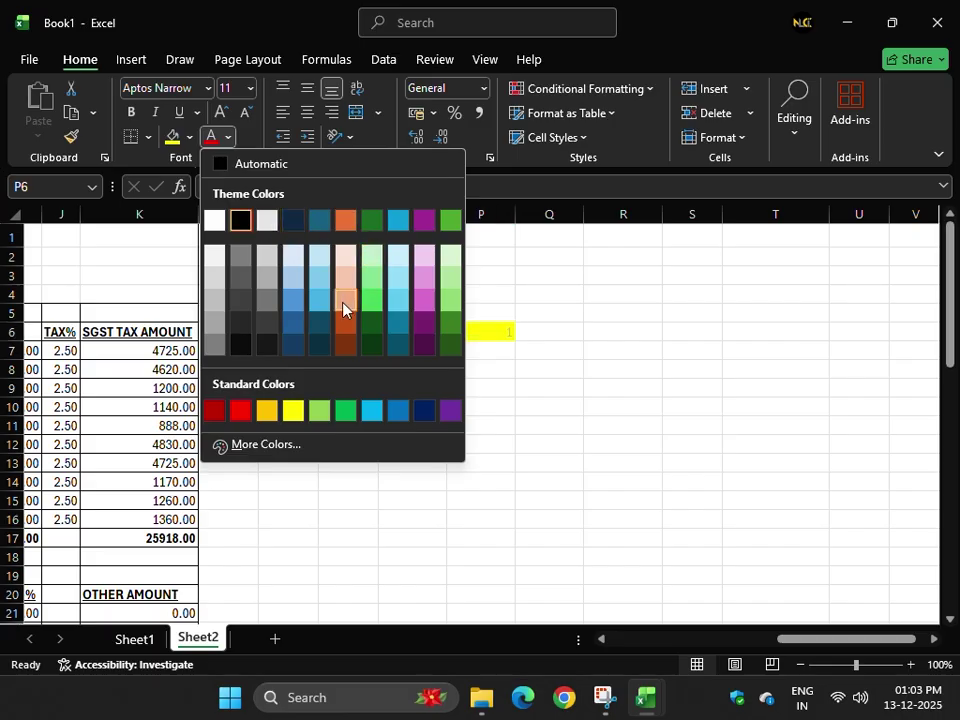
left_click(291, 409)
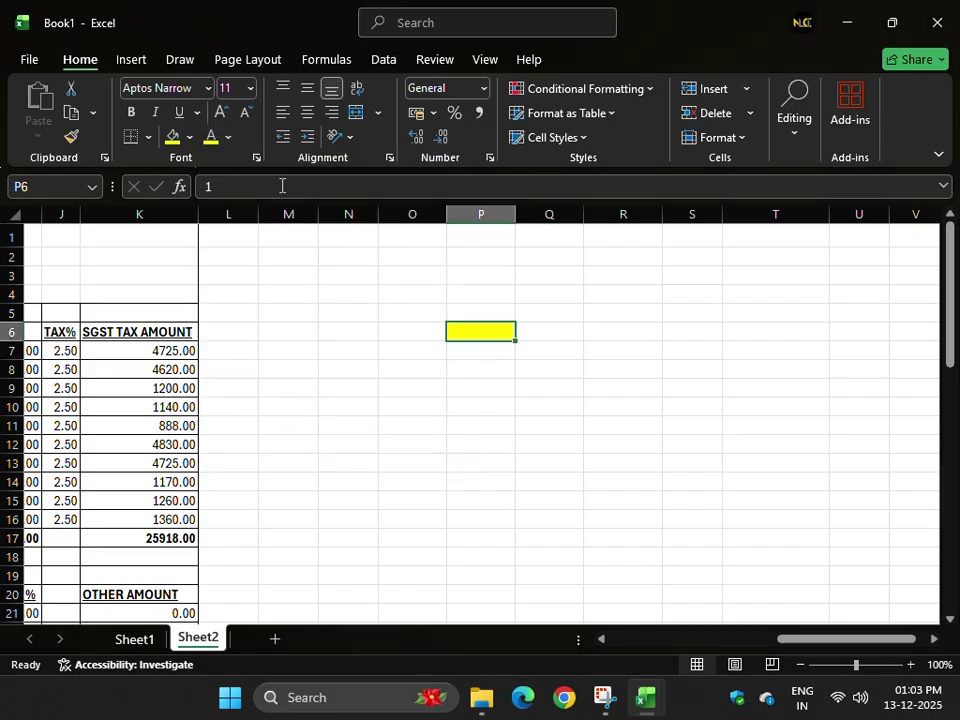
left_click(228, 137)
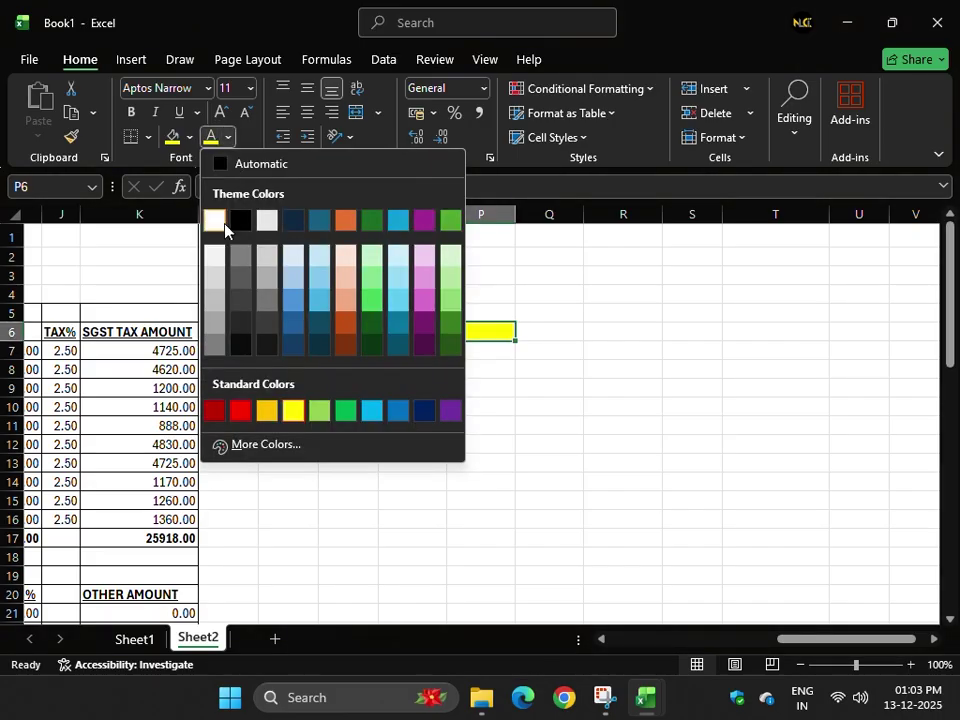
left_click(428, 347)
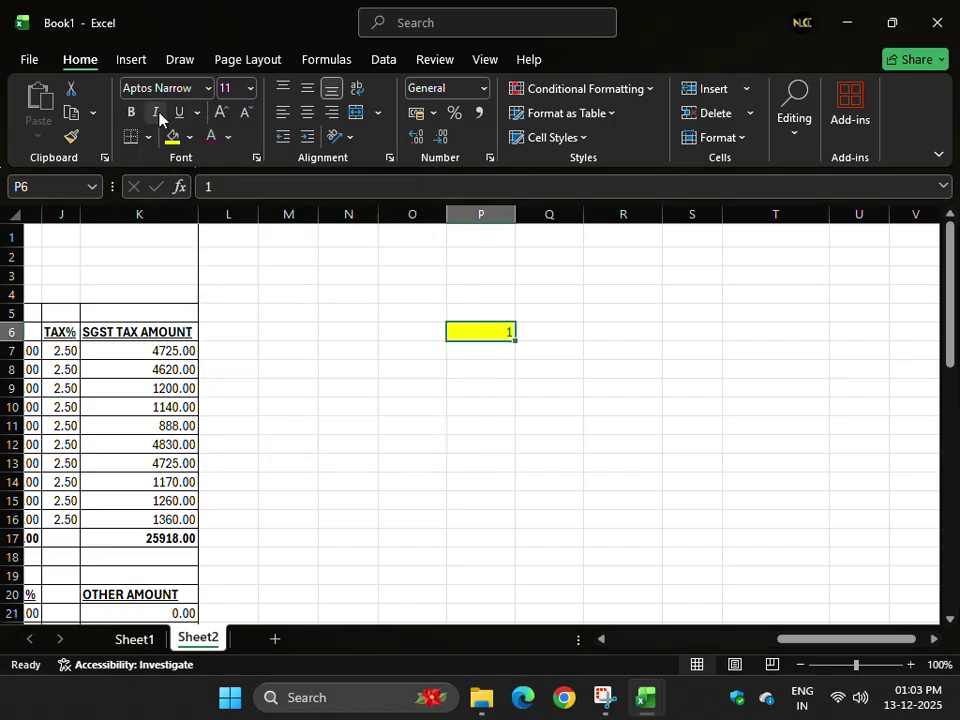
- Make the number in P6 bold at font size 22 and widen column P
left_click(222, 115)
left_click(222, 115)
left_click(222, 115)
left_click(222, 115)
left_click(222, 115)
left_click(222, 115)
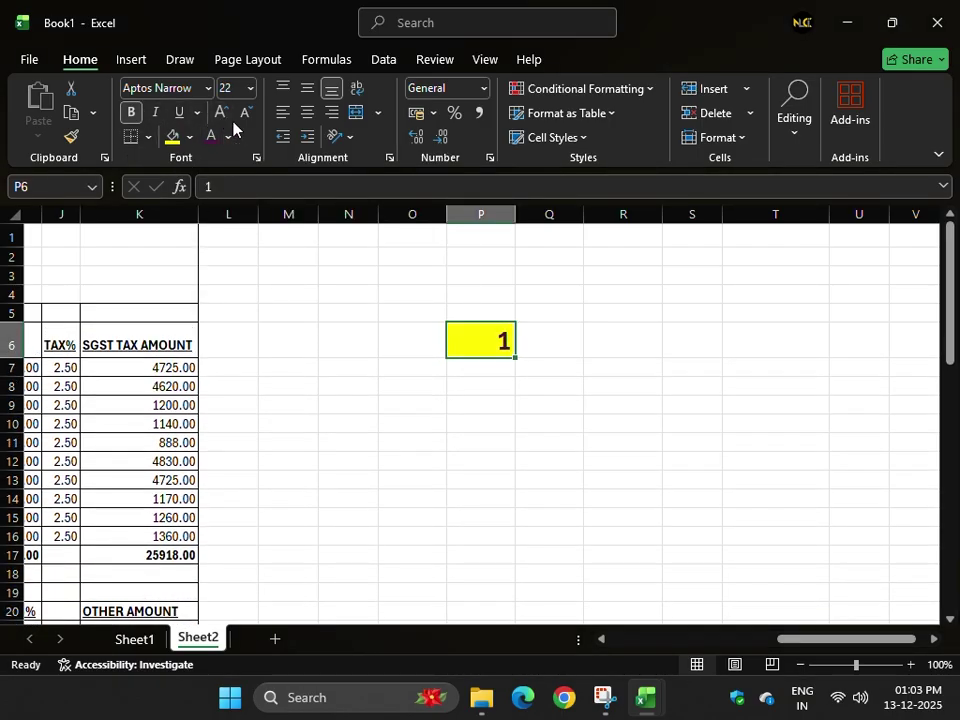
left_click_drag(516, 214, 559, 214)
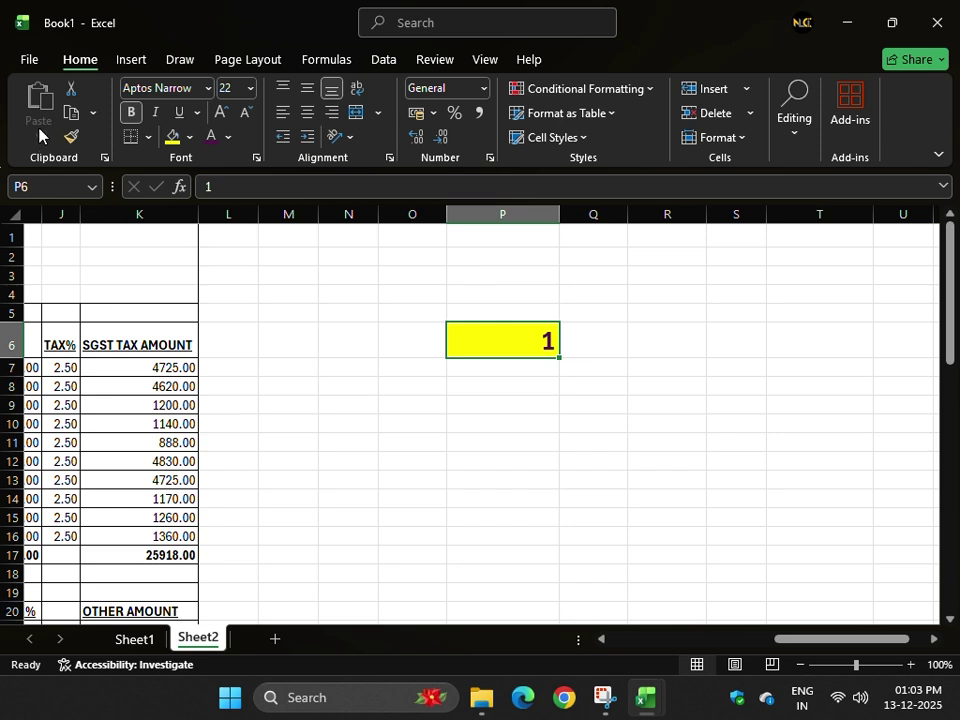
- Set the border line color to red and apply thick outside borders to P6
left_click(148, 137)
mouse_move(206, 634)
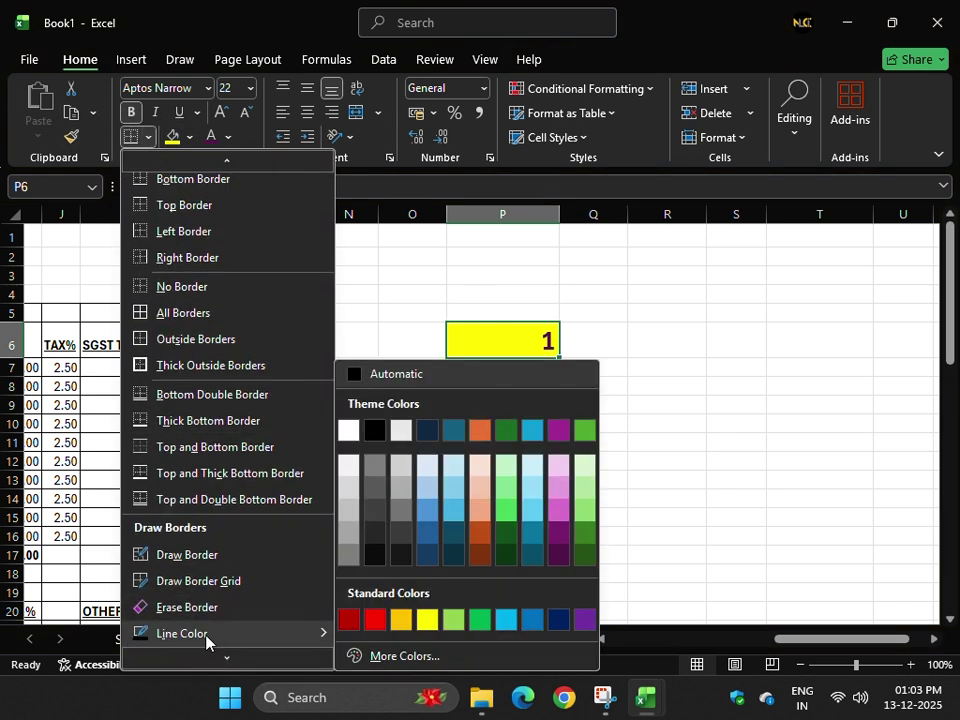
left_click(375, 620)
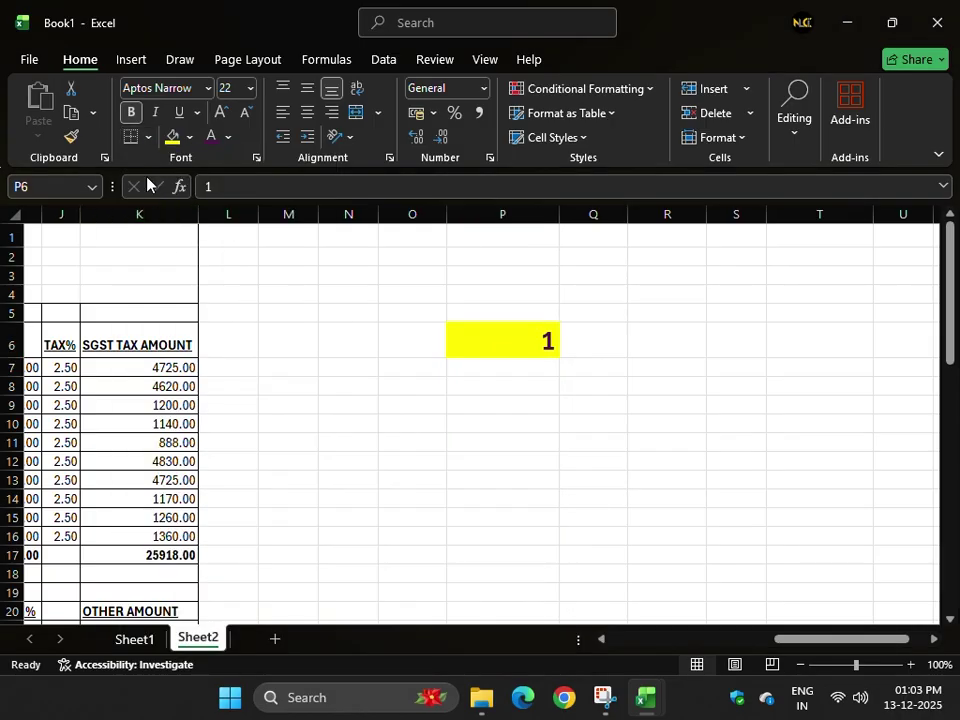
left_click(152, 140)
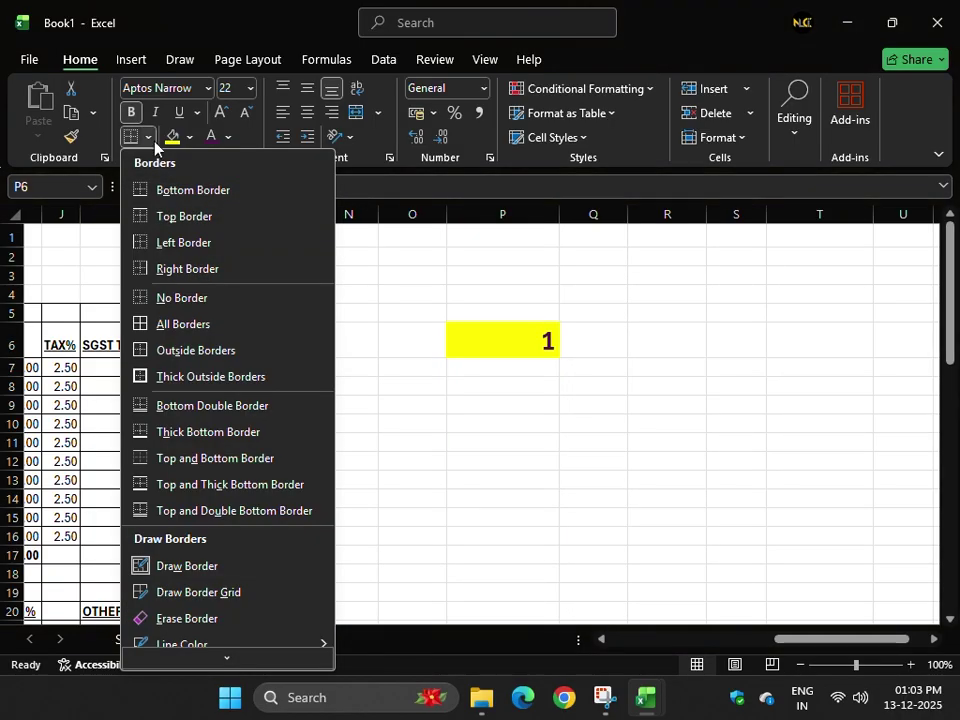
left_click(178, 377)
left_click(553, 460)
- Center the number horizontally in cell P6
left_click(505, 338)
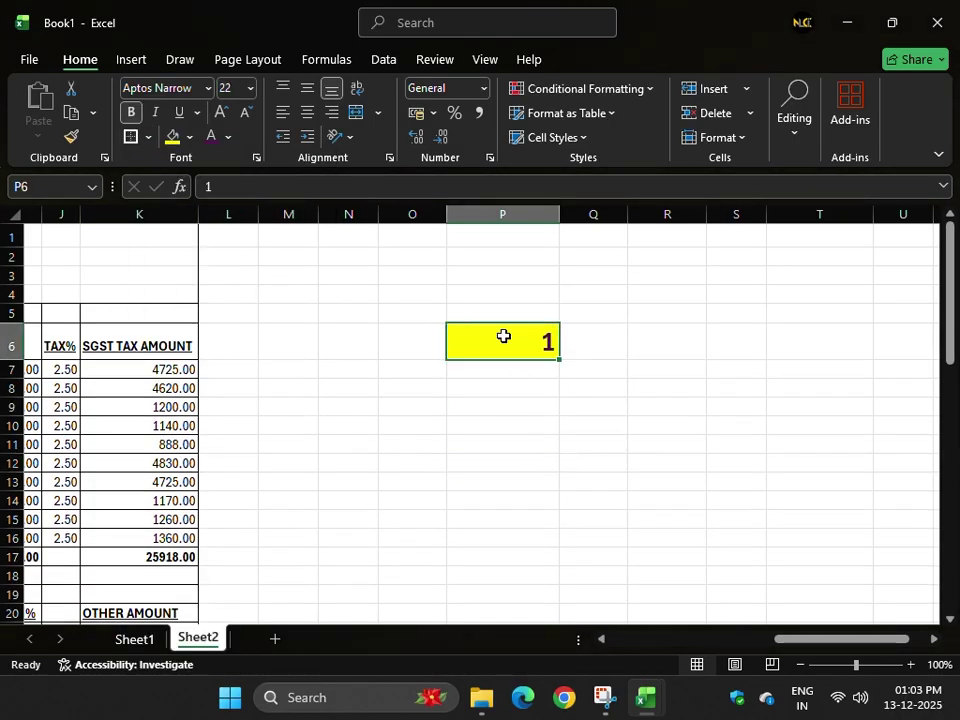
left_click(307, 112)
left_click(593, 538)
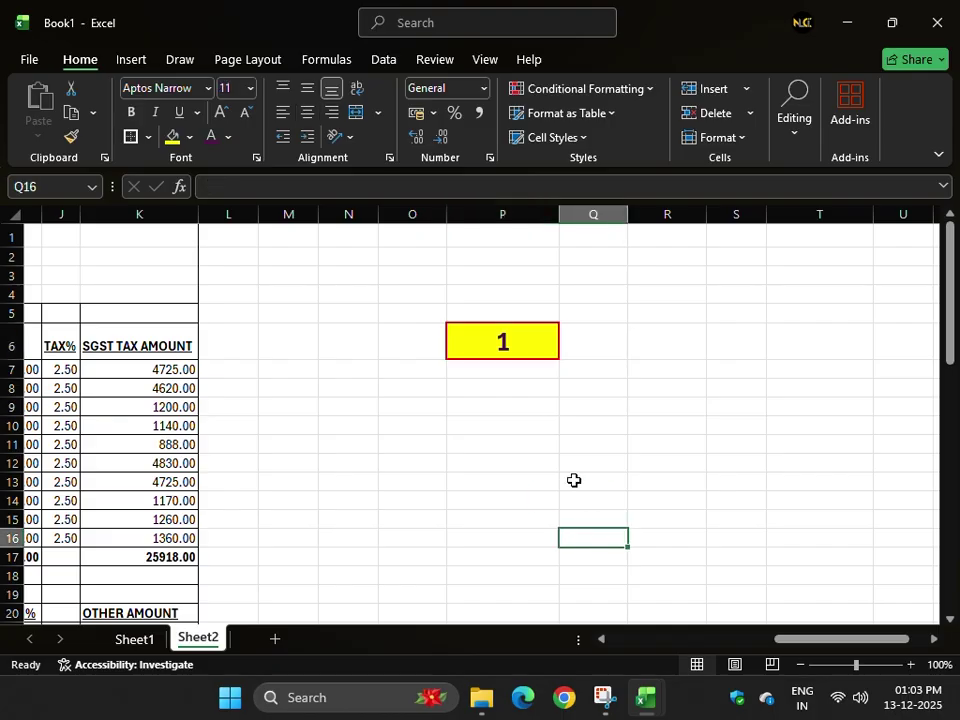
- Try copying the formatted cell P6 down to P18, and undo the fill
left_click(508, 341)
left_click_drag(559, 362, 580, 586)
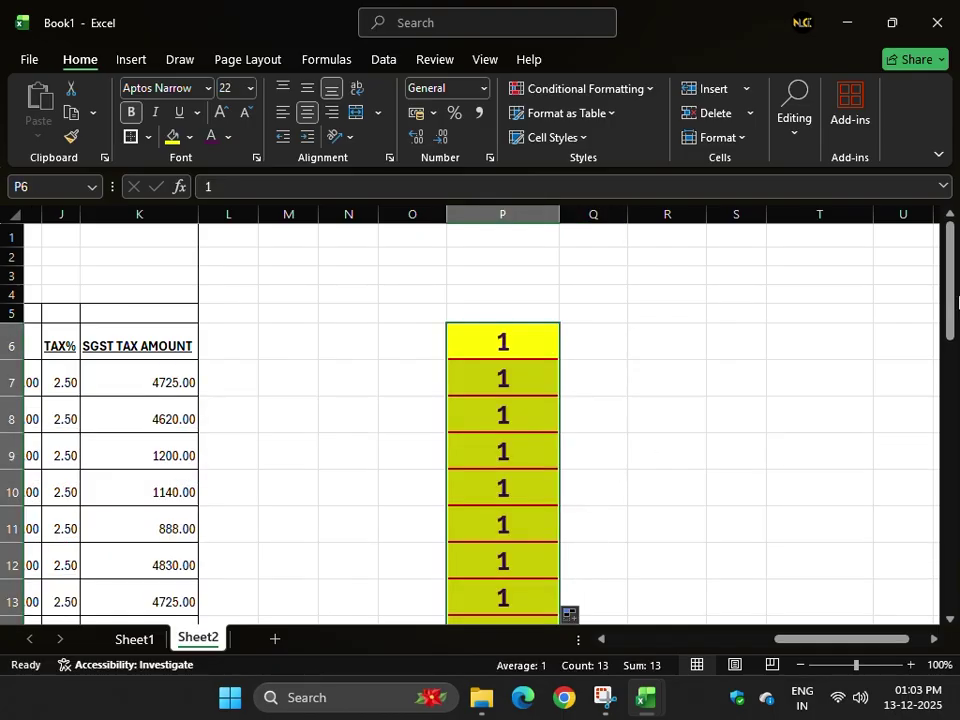
scroll(953, 325, "down", 2)
left_click_drag(953, 325, 943, 272)
key("ctrl+z")
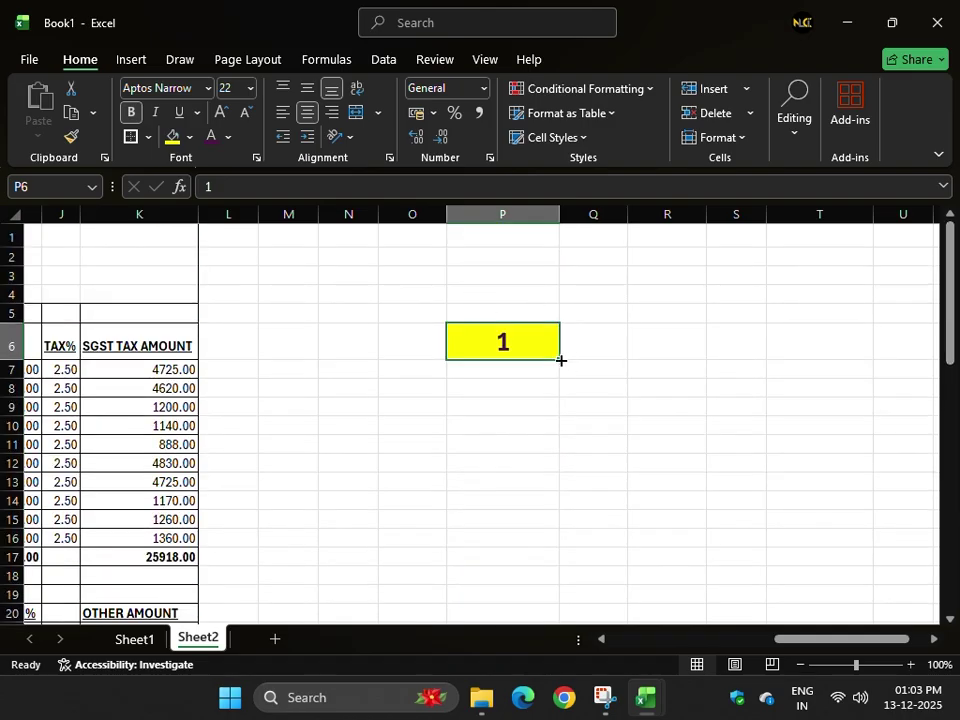
- Fill the formatted cell P6 down to P13 and convert the copies with the Fill Series option
left_click_drag(561, 360, 562, 495)
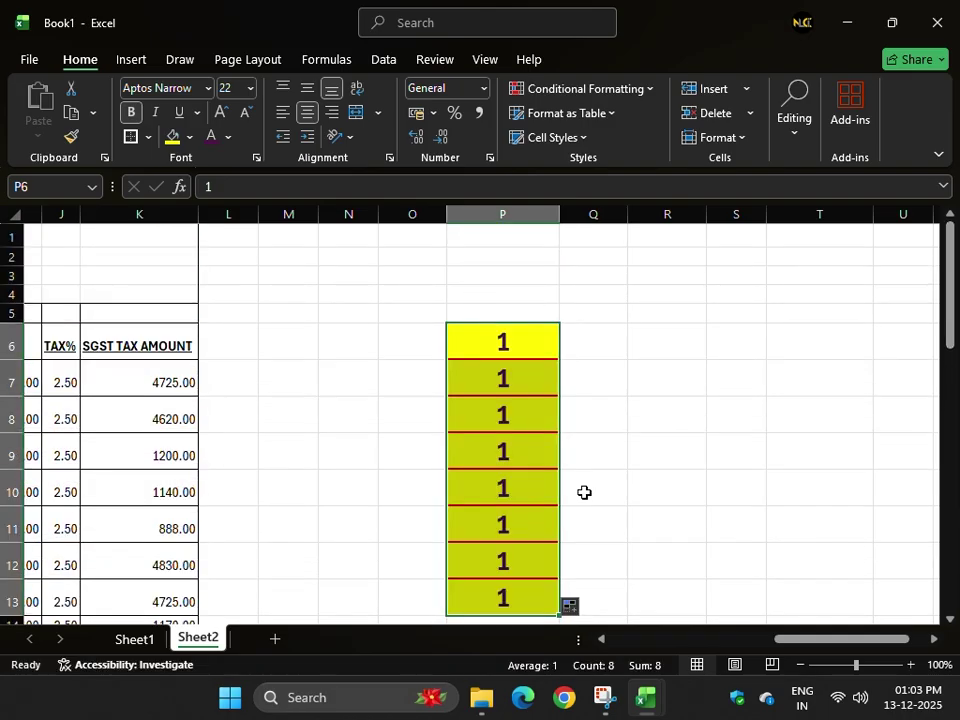
left_click(578, 605)
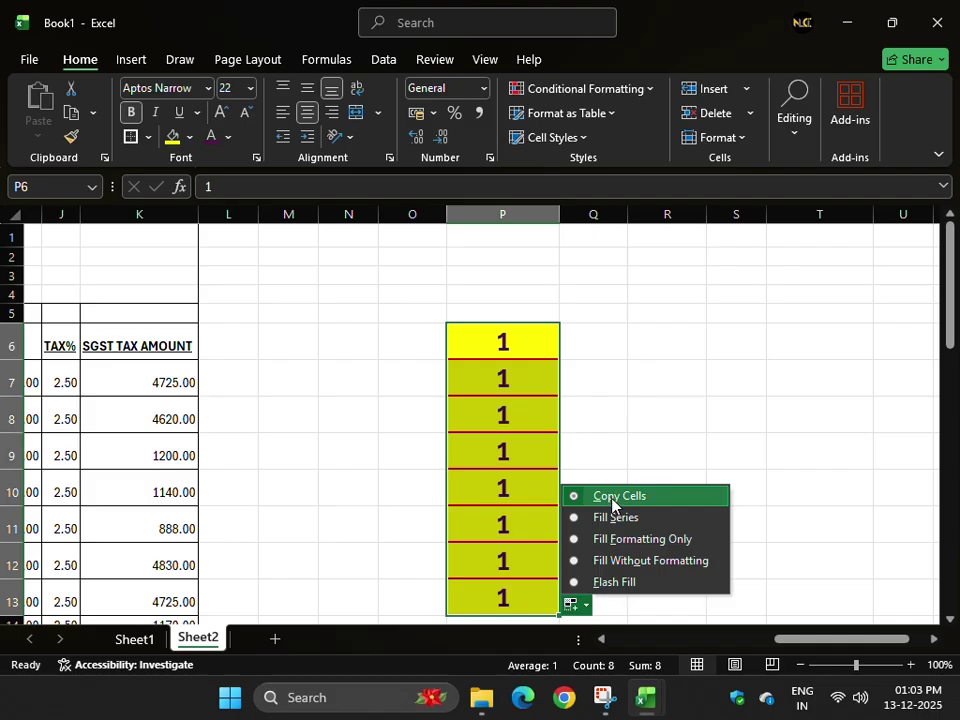
left_click(645, 517)
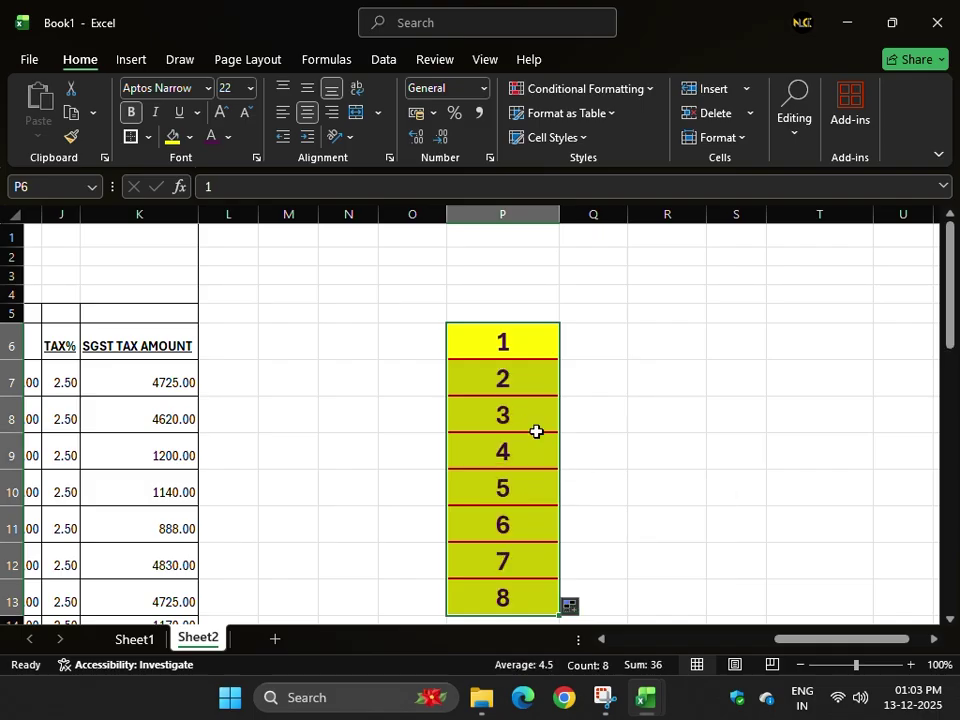
- Try the Fill Formatting Only option on the P6:P13 fill and switch it to Fill Without Formatting
left_click(576, 606)
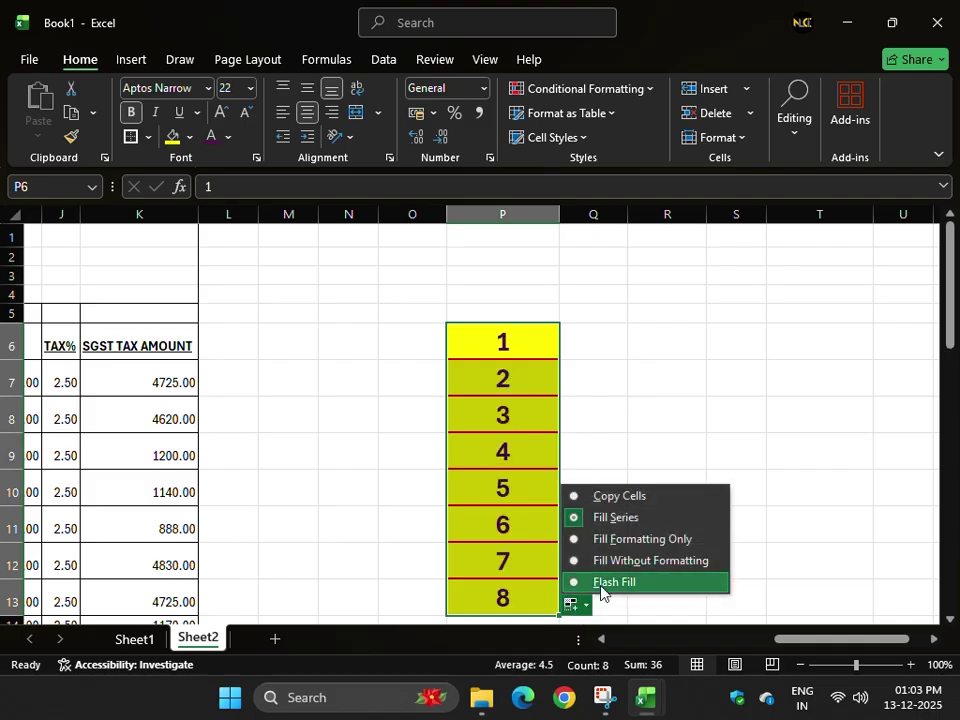
left_click(640, 539)
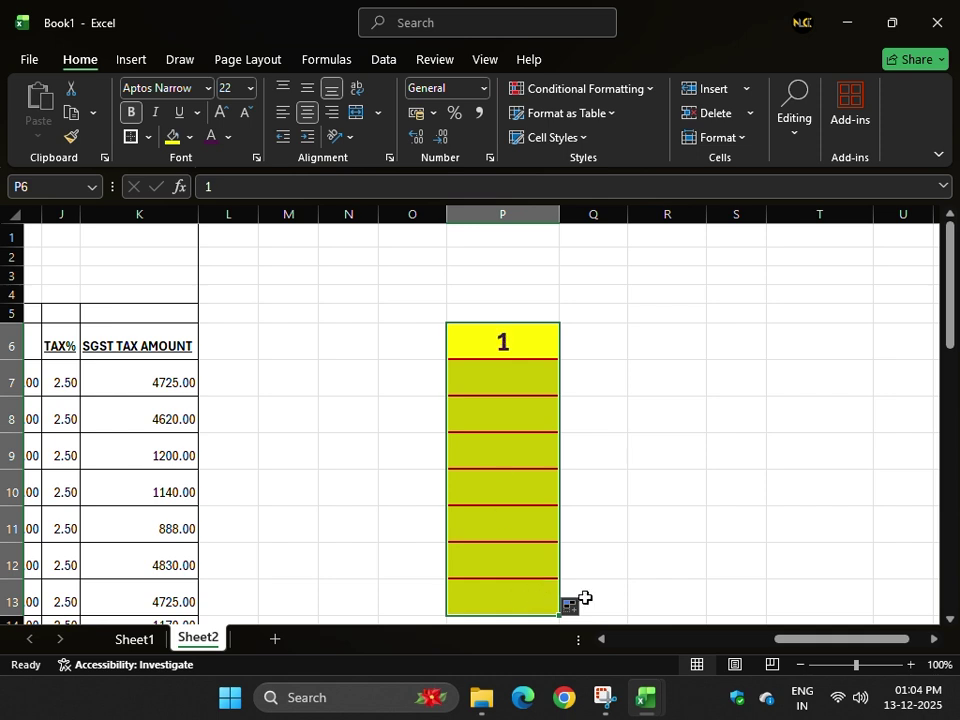
left_click(578, 604)
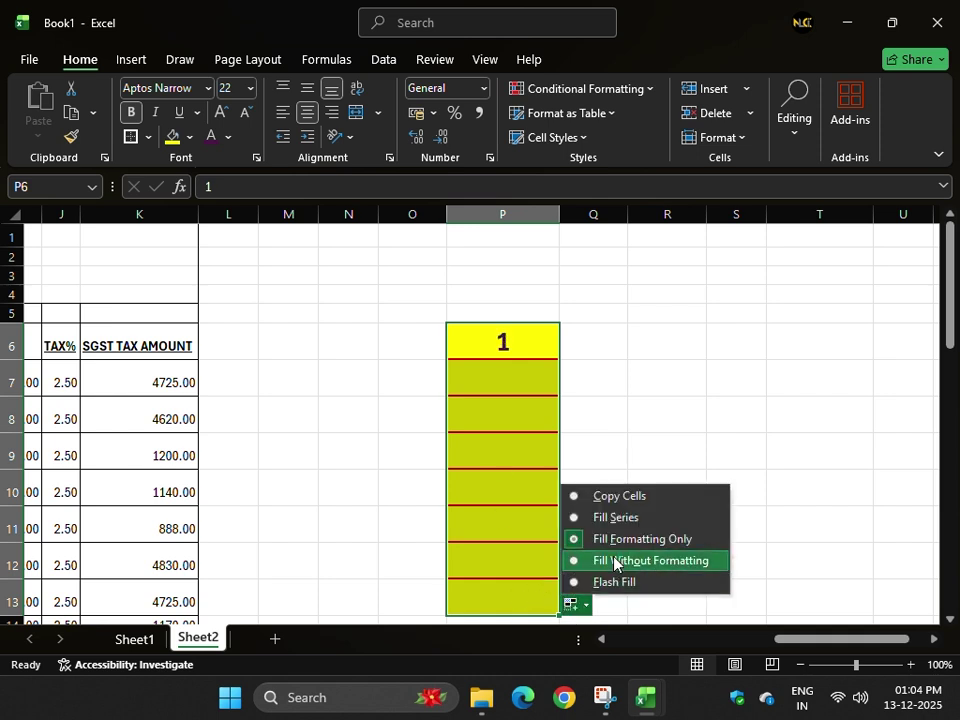
left_click(613, 561)
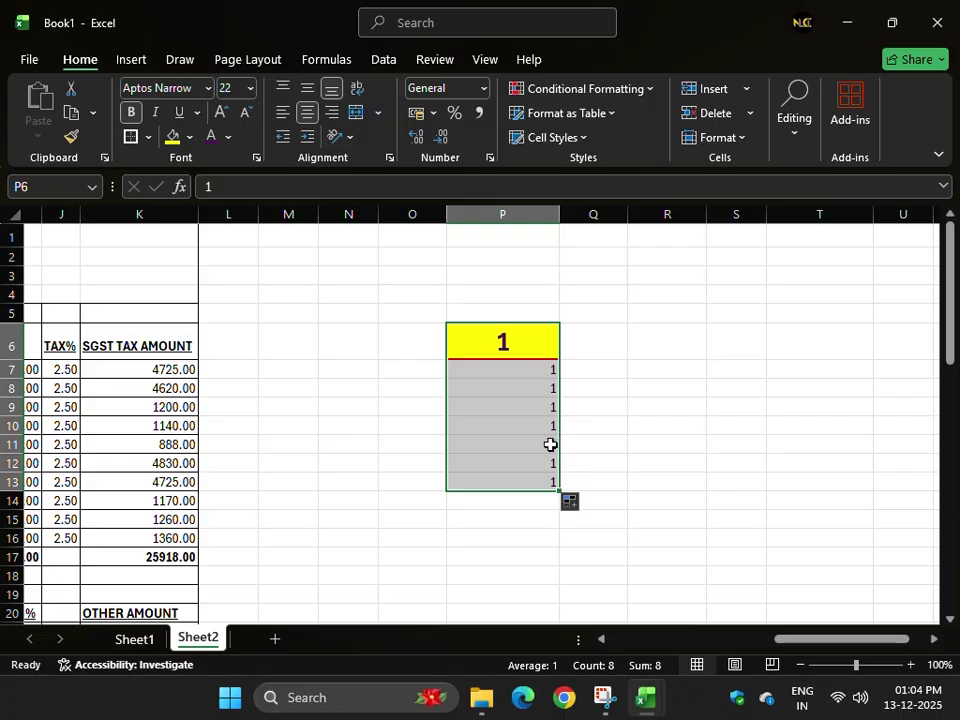
left_click(570, 501)
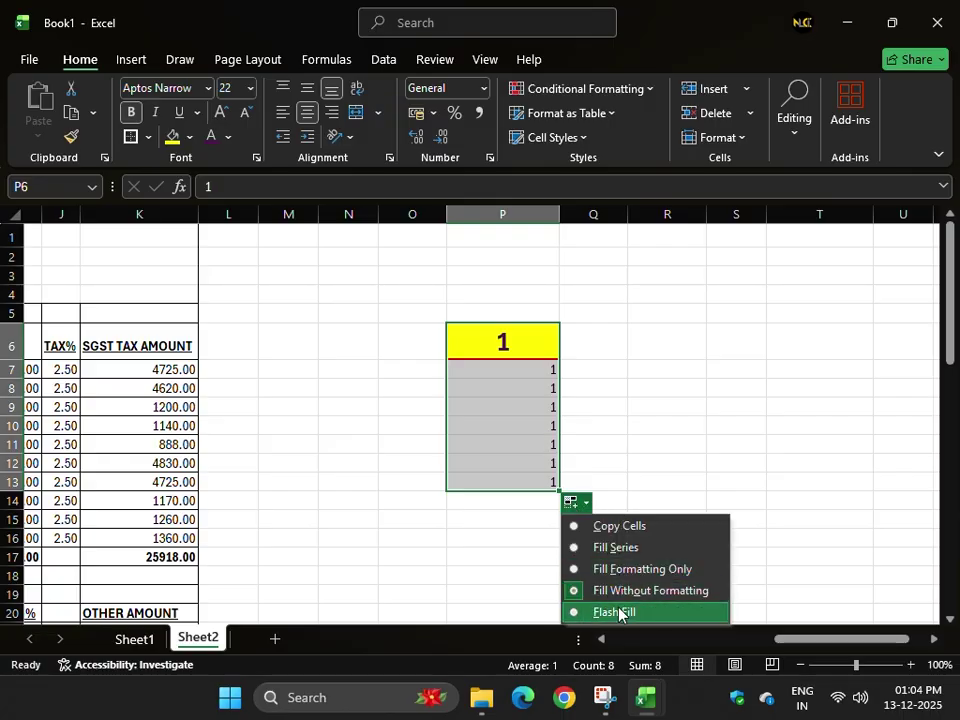
key("Escape")
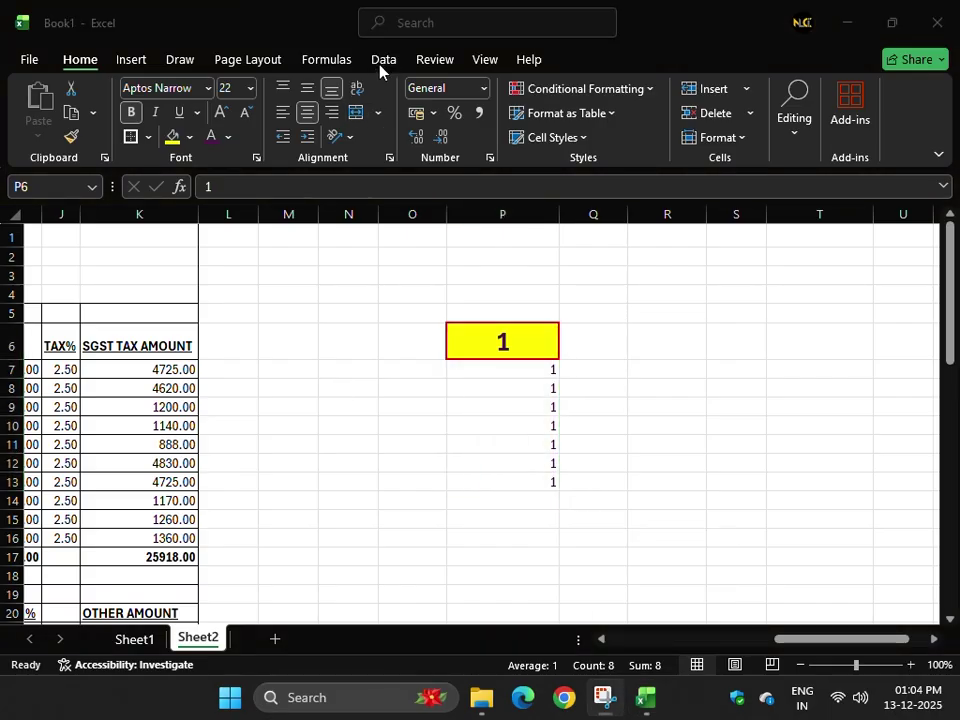
- Locate the Flash Fill command among the data tools and return to the home commands
left_click(390, 334)
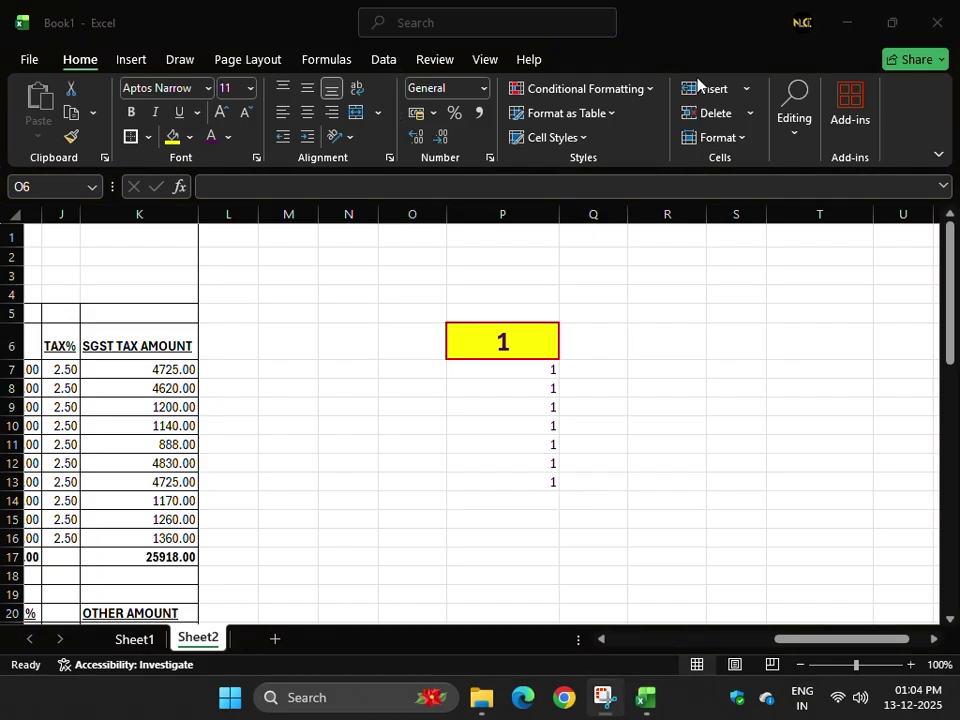
double_click(539, 38)
left_click(632, 103)
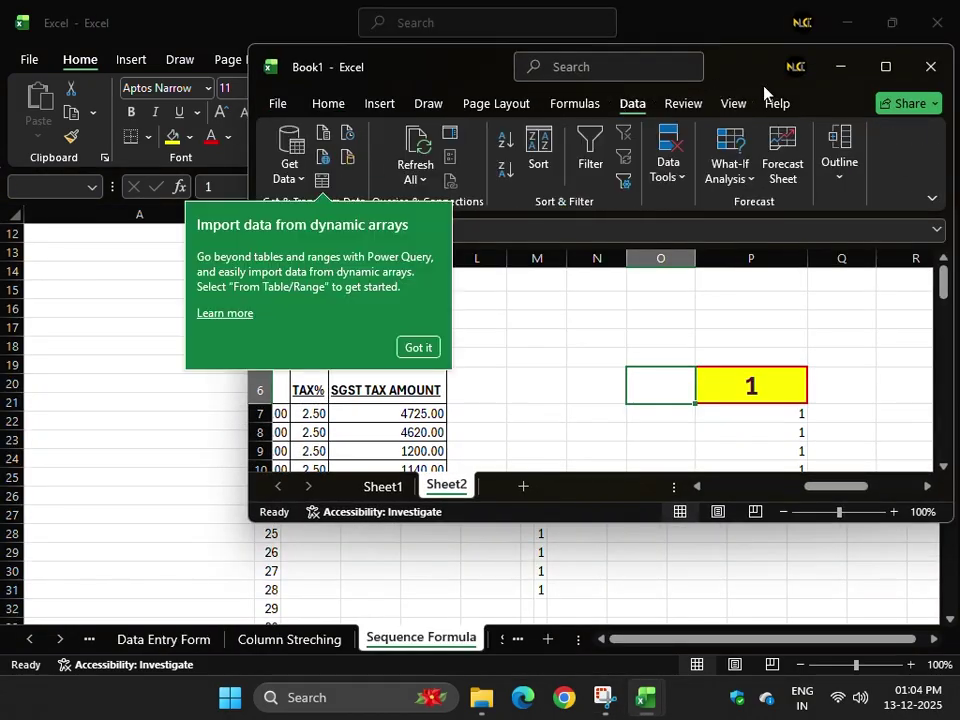
left_click(885, 66)
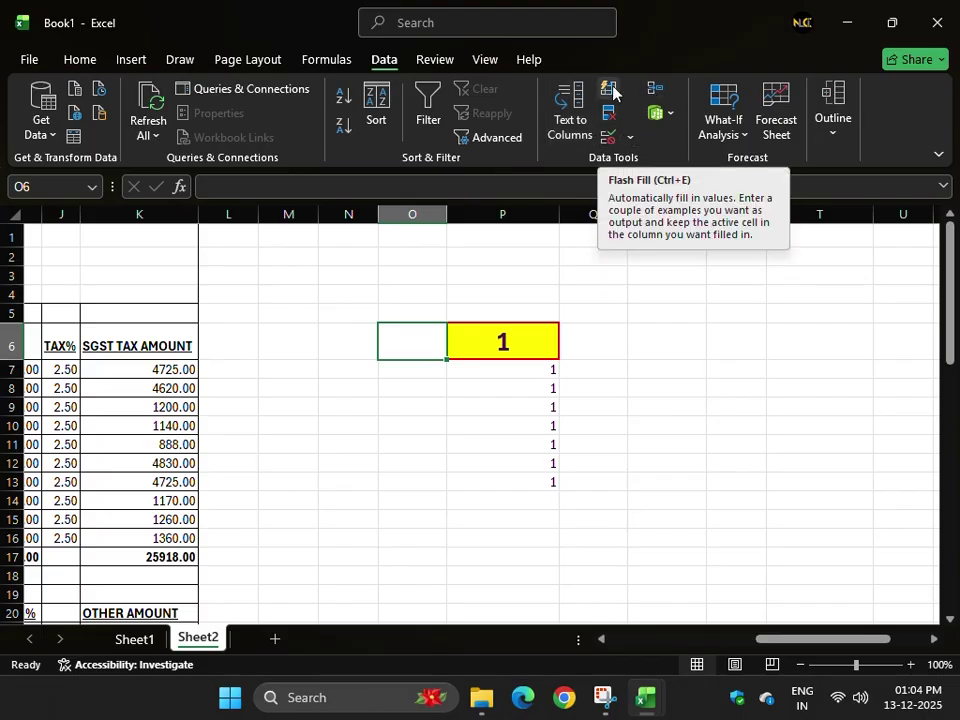
left_click(76, 66)
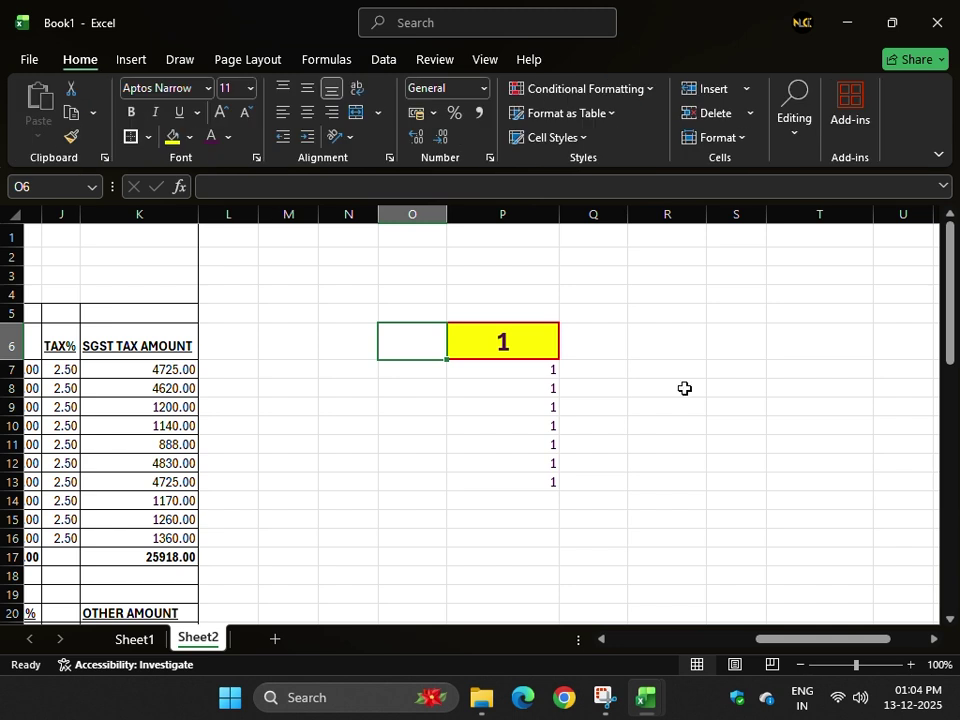
- Enter 1 in cell Q7 and 2 in cell Q8 as the start of a series
left_click(537, 342)
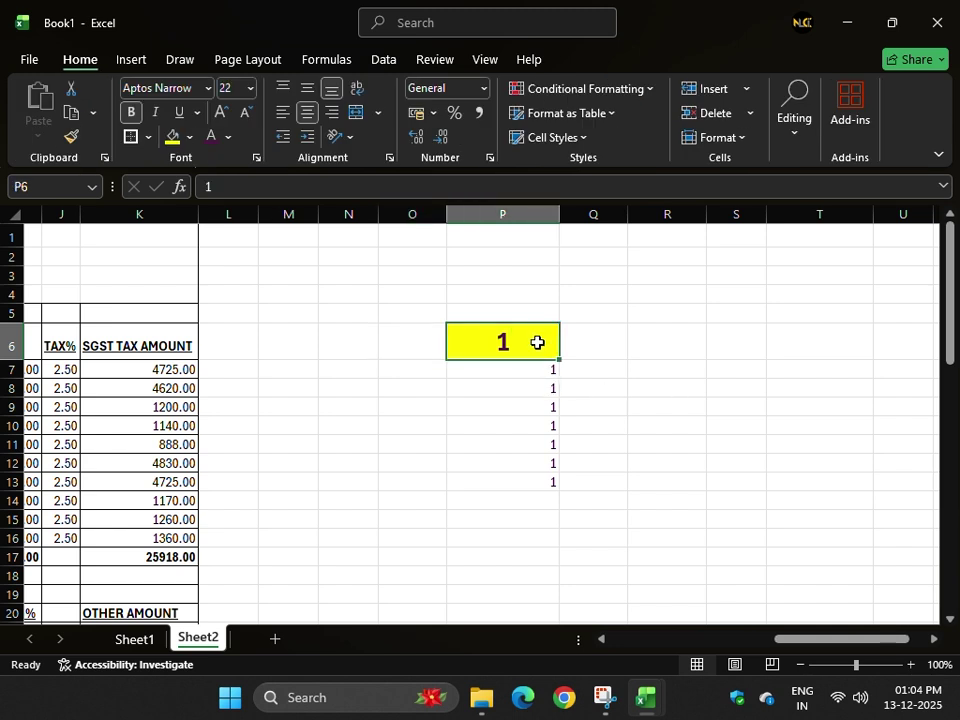
left_click(663, 339)
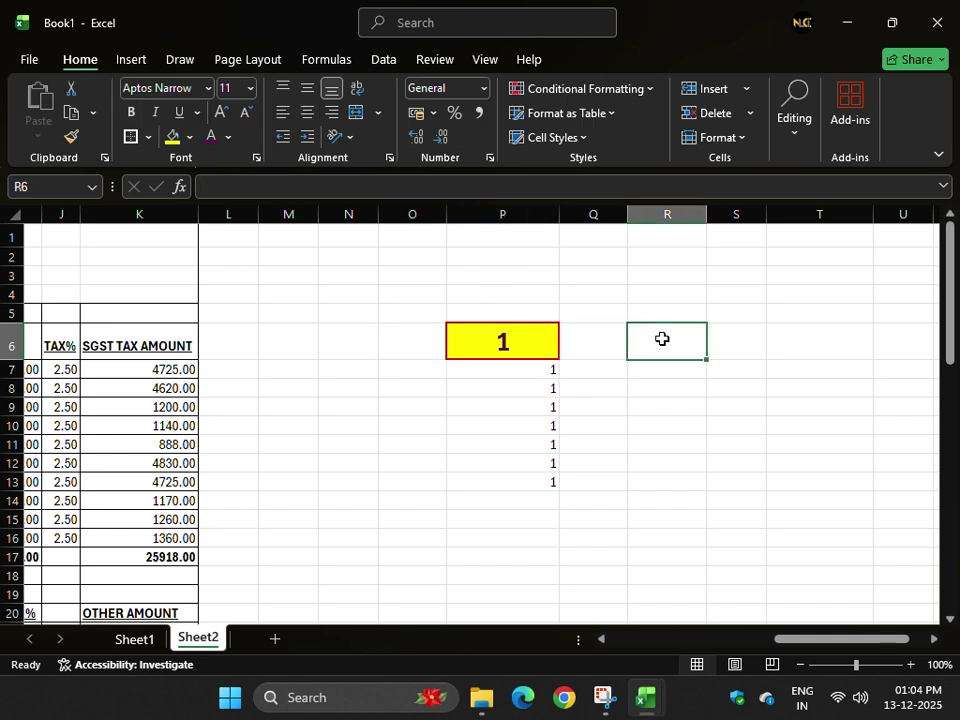
left_click(617, 364)
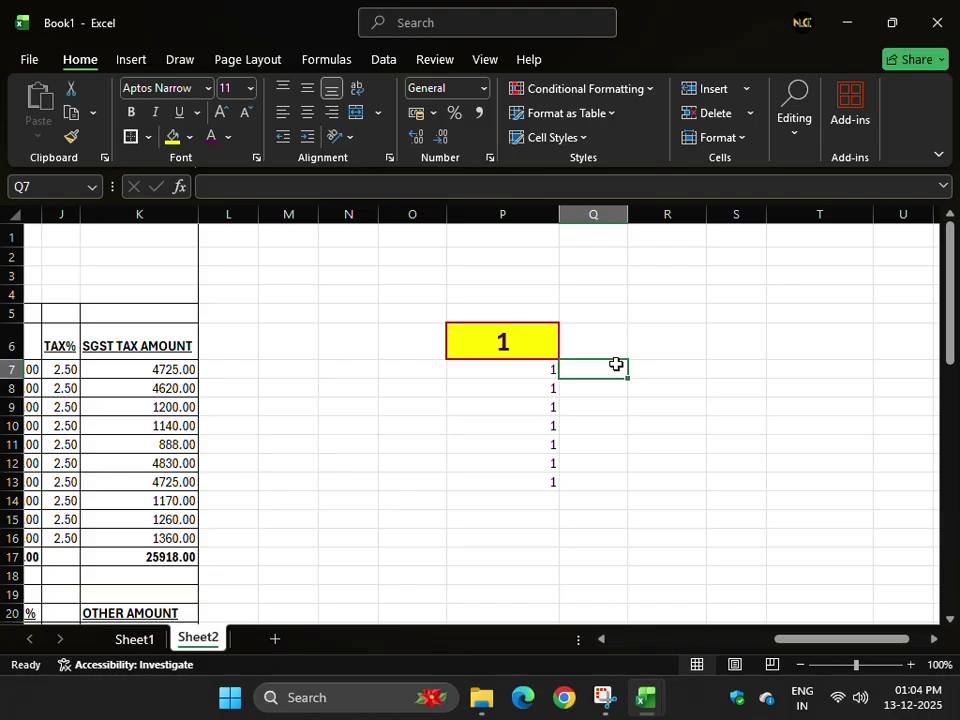
type("1")
key("Return")
type("2")
key("Return")
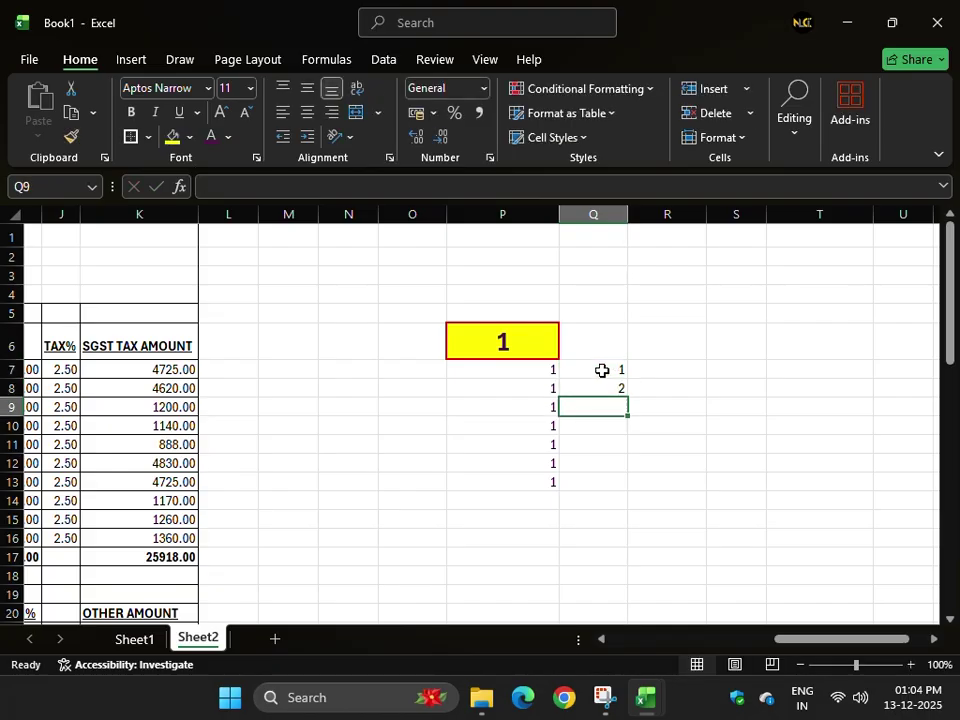
- Try extending the series in Q7:Q8 down to Q16, and undo the fill
left_click_drag(596, 370, 605, 387)
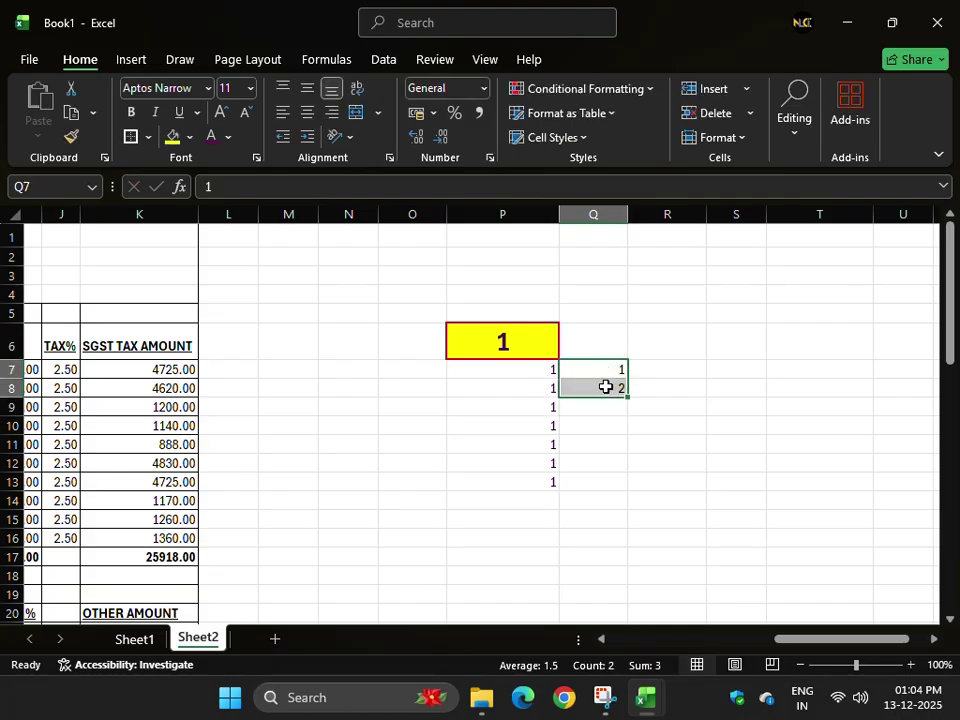
left_click(534, 478)
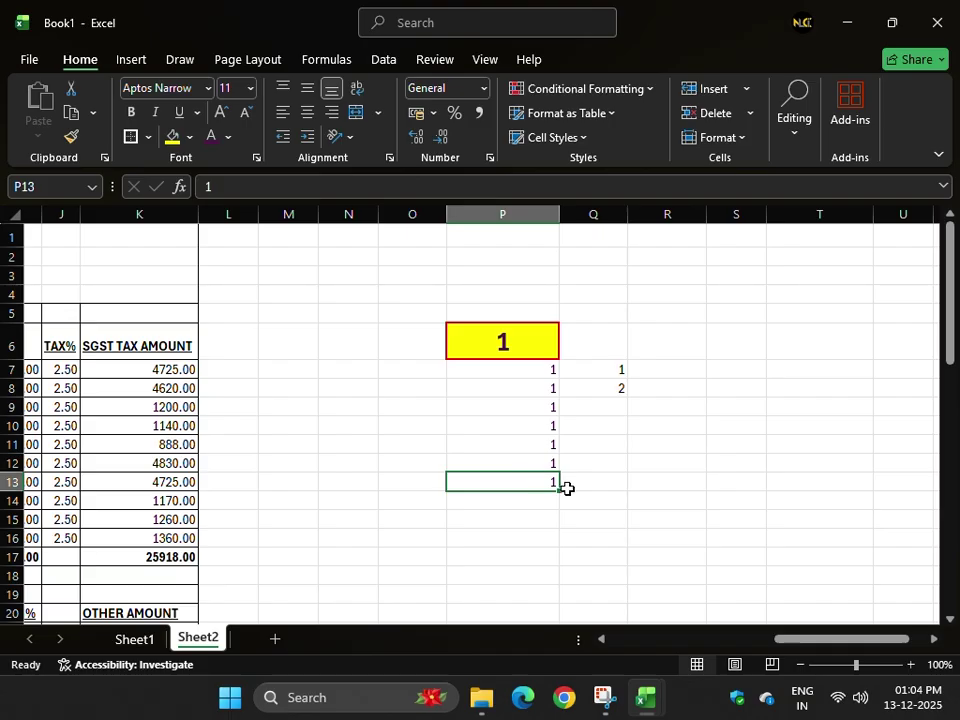
left_click_drag(609, 371, 645, 545)
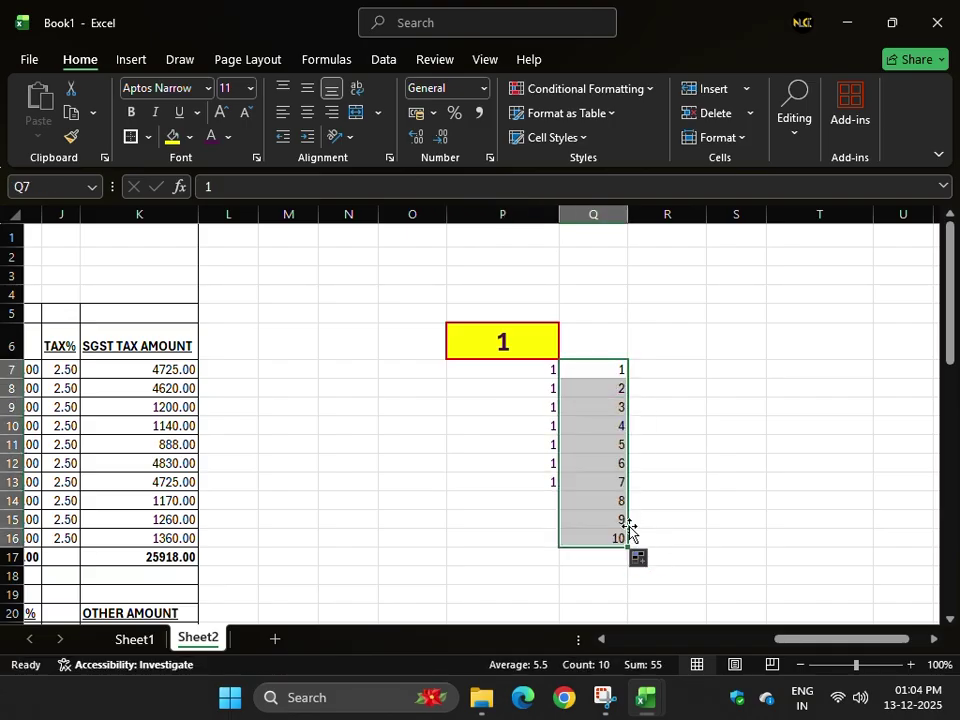
key("ctrl+z")
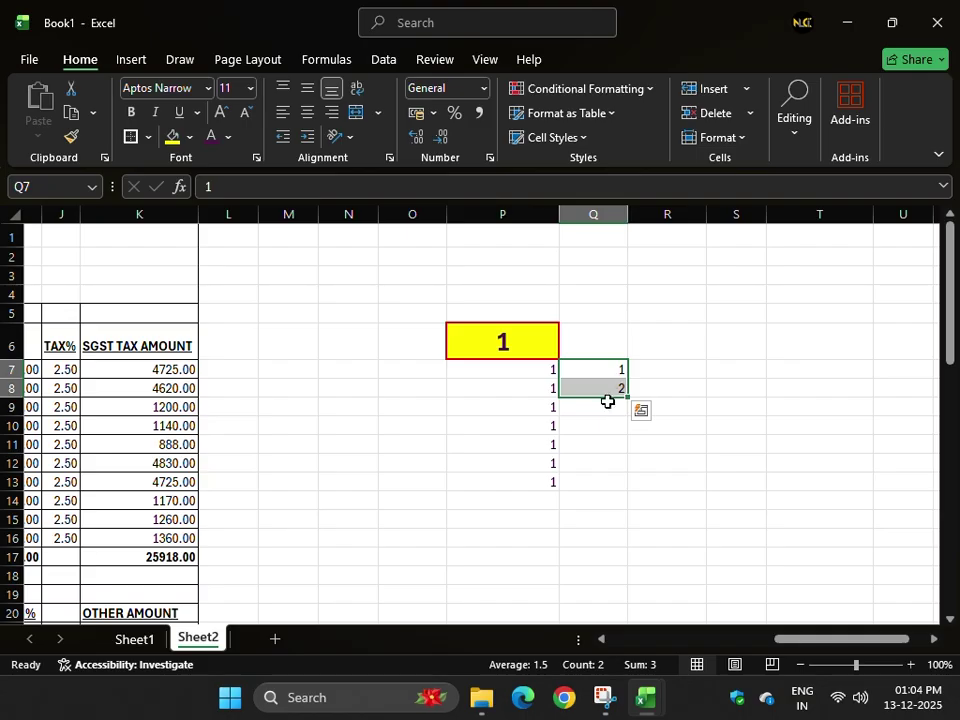
- Try a stepped series by entering 6 in Q8 and filling Q7:Q8 down to Q15, and undo both changes
left_click(605, 368)
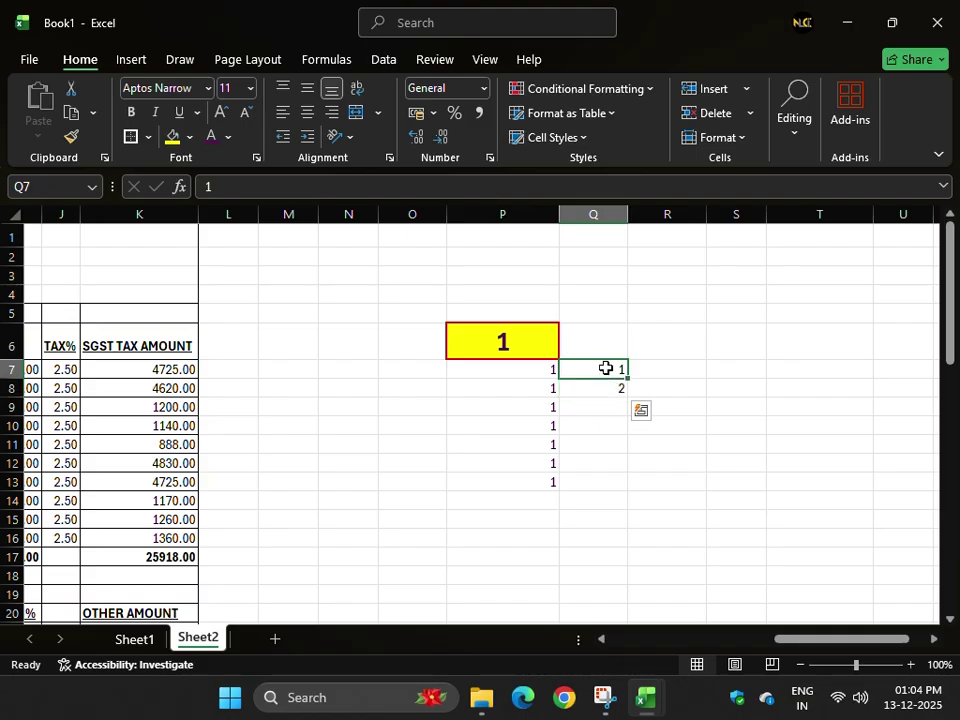
left_click(607, 386)
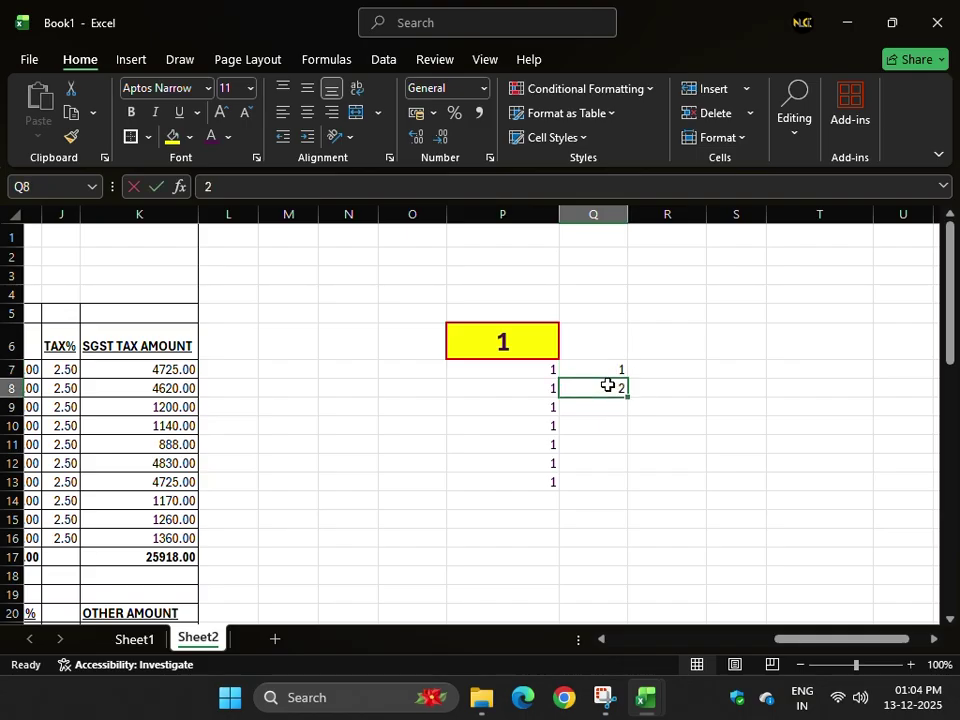
type("6")
key("Return")
left_click_drag(600, 369, 632, 525)
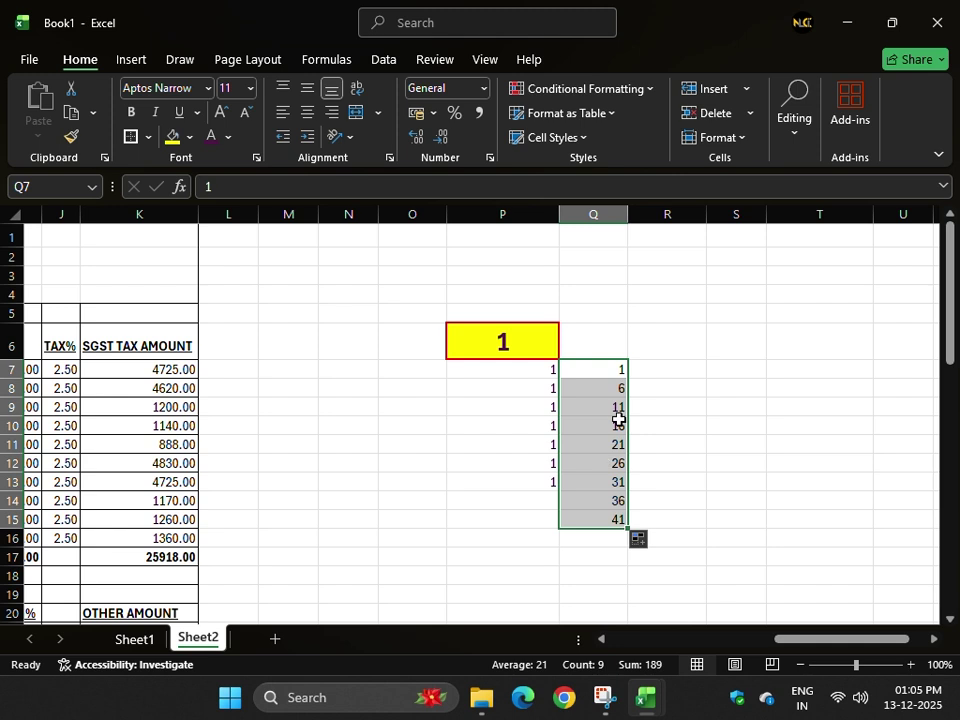
key("ctrl+z")
key("ctrl+z")
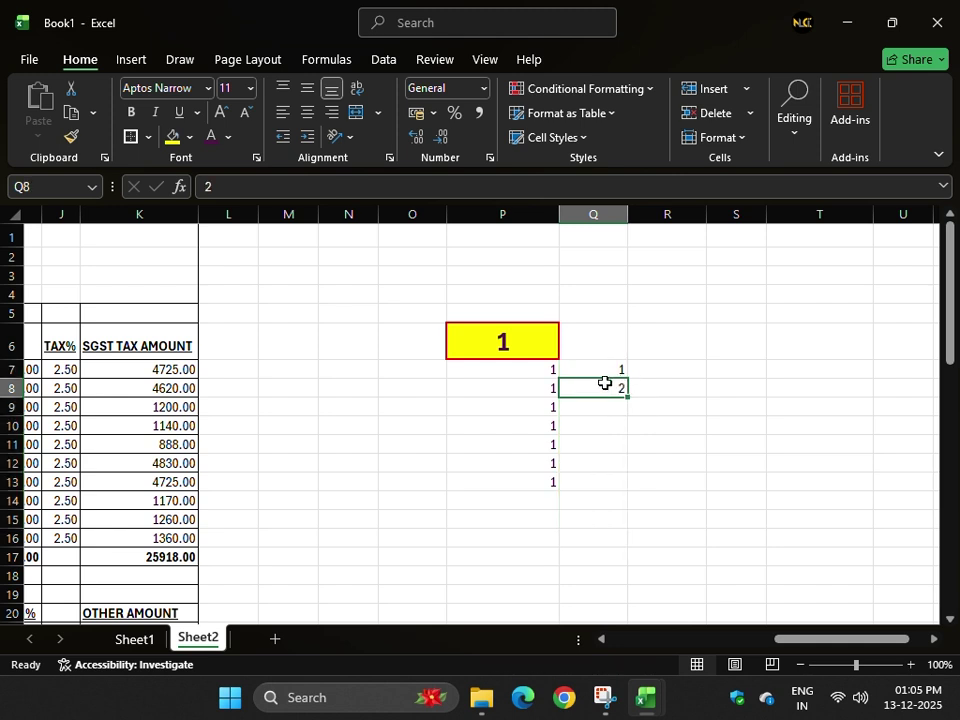
- Clear the numbers from cells Q7 and Q8
left_click(611, 369)
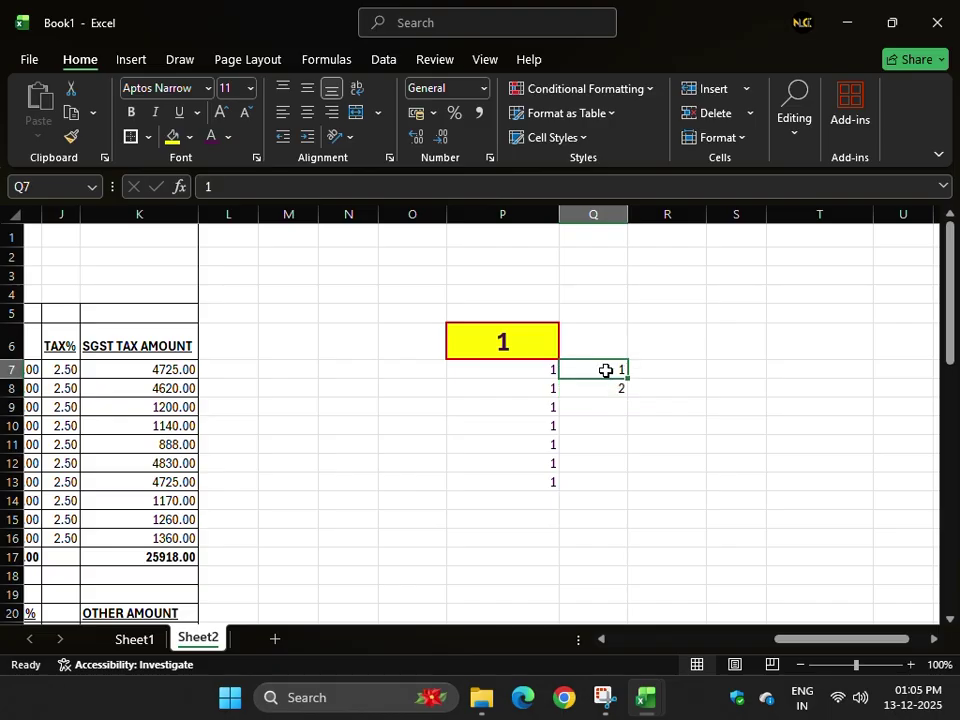
key("Delete")
left_click(613, 386)
key("Delete")
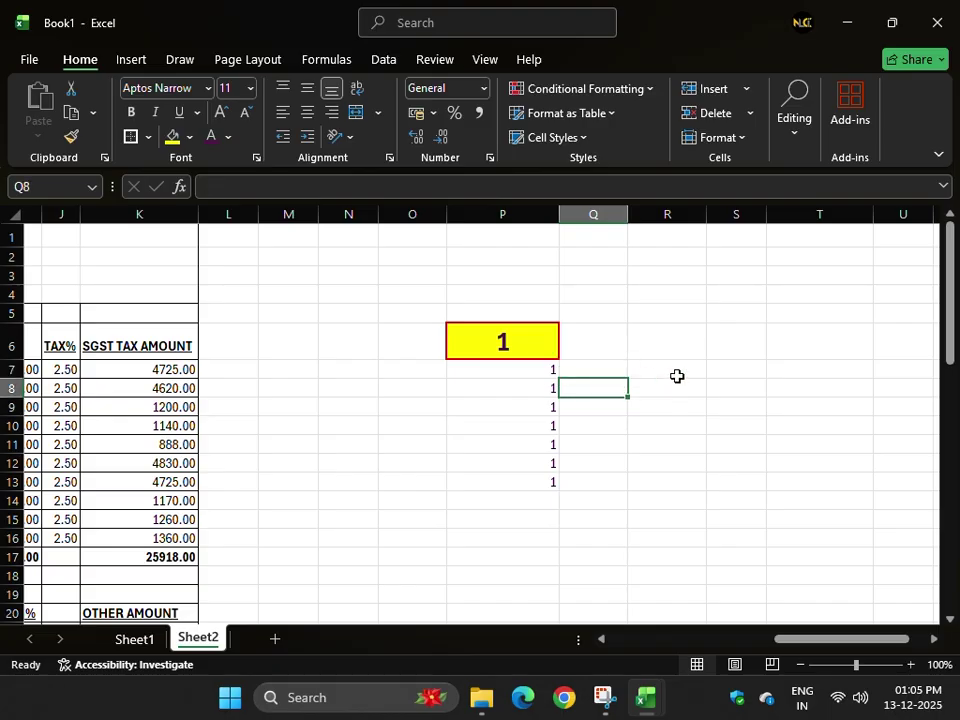
- Enter the date 01-01-2025 in R7 and fill it down to R14
left_click(676, 371)
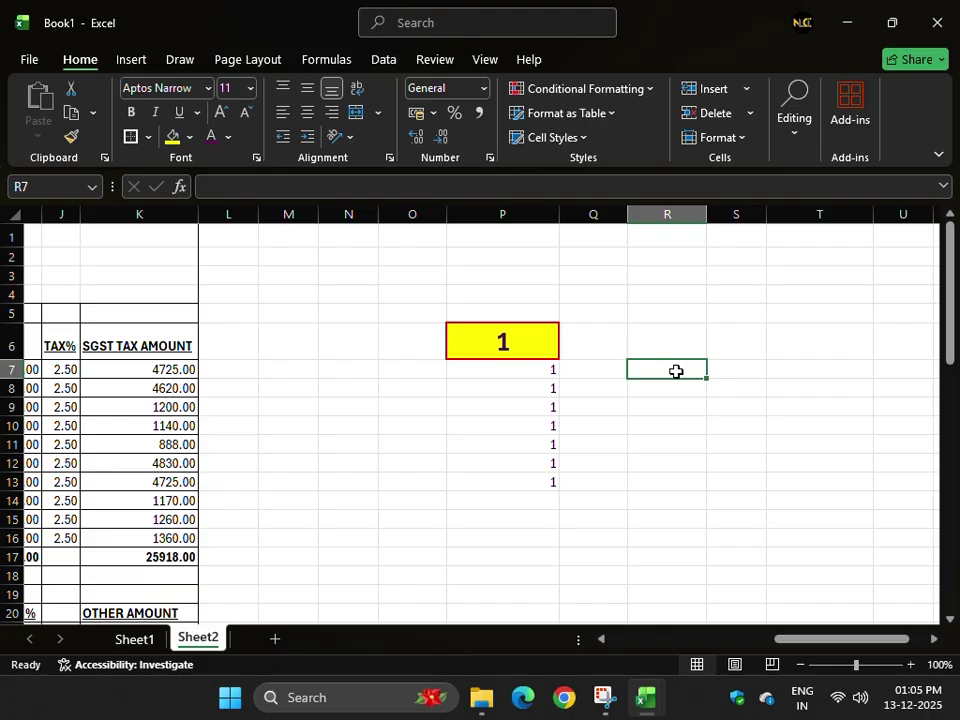
type("01-01")
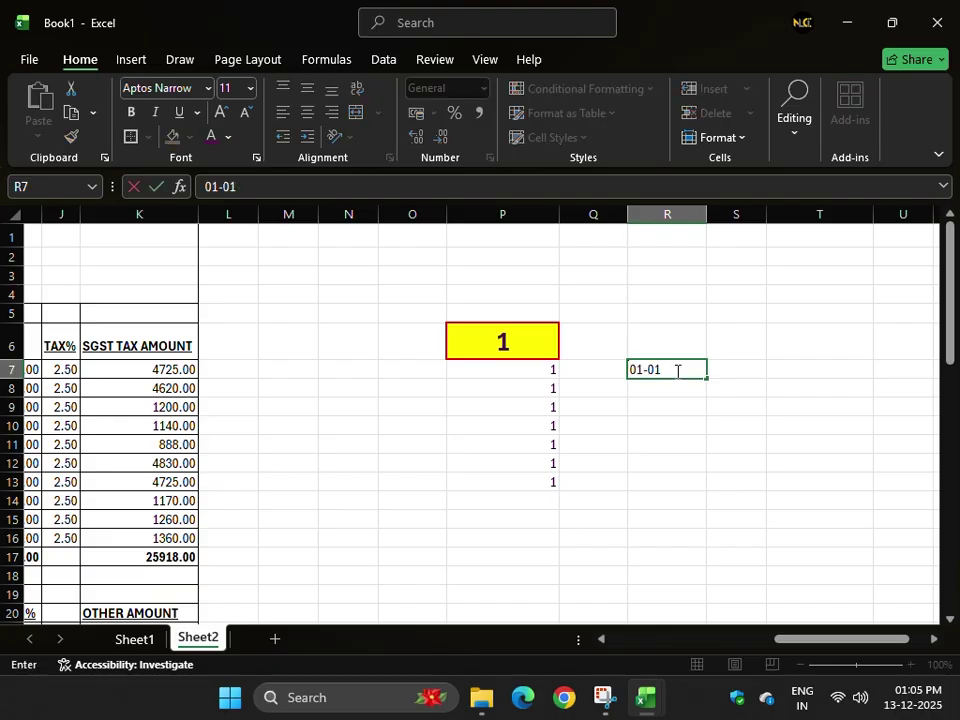
type("-2025")
key("Return")
left_click_drag(675, 371, 615, 383)
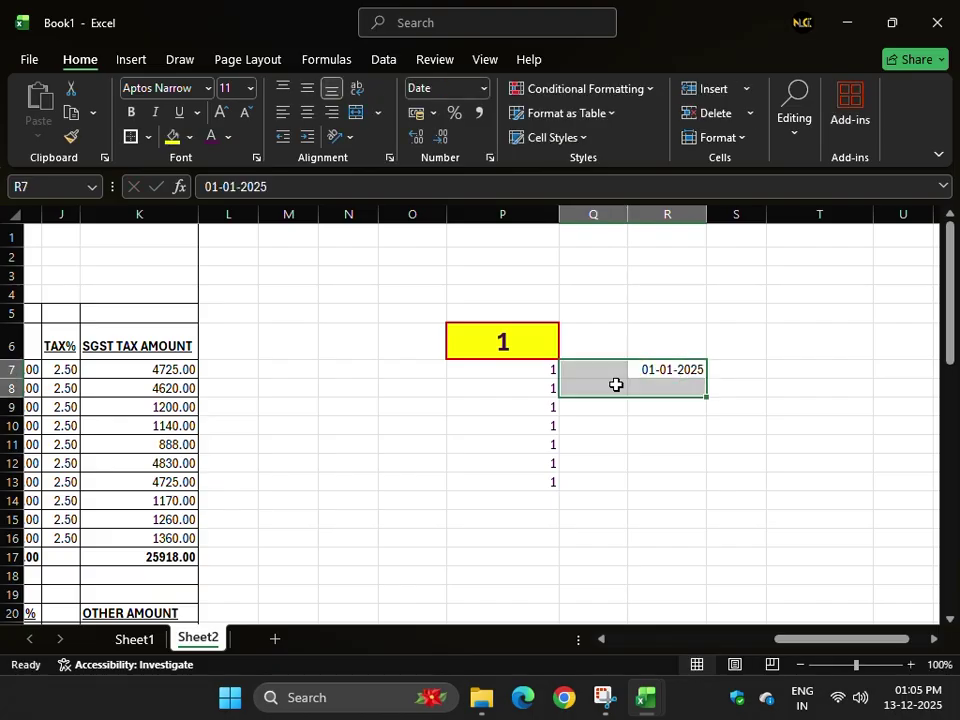
left_click(683, 371)
left_click_drag(706, 379, 718, 515)
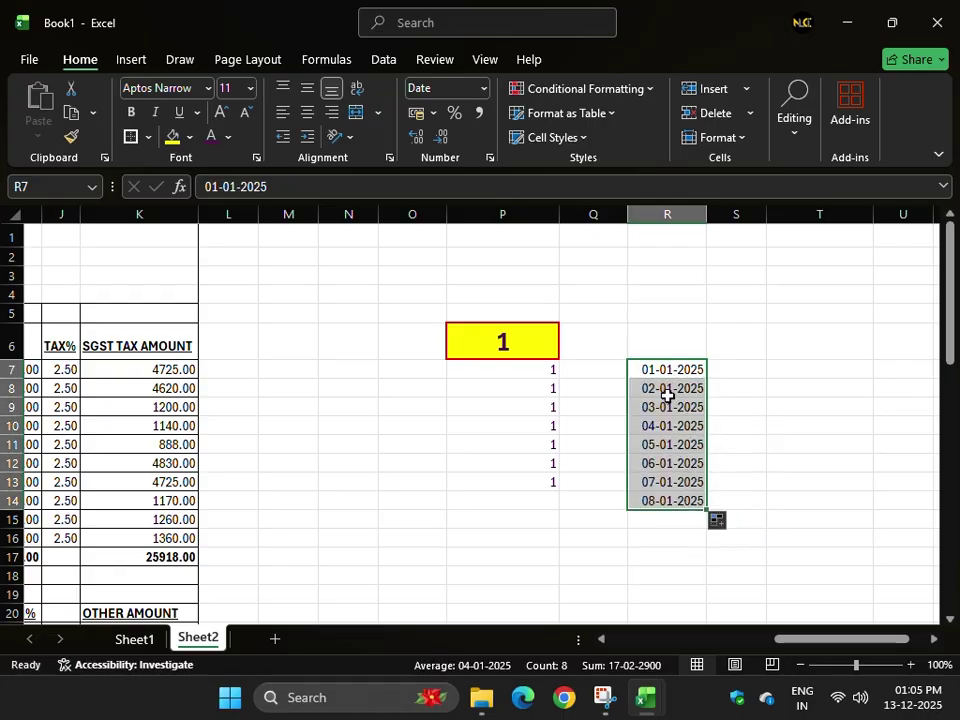
- Apply the Fill Days option to the dates in R7:R14, followed by Fill Weekdays
left_click(724, 527)
left_click(717, 520)
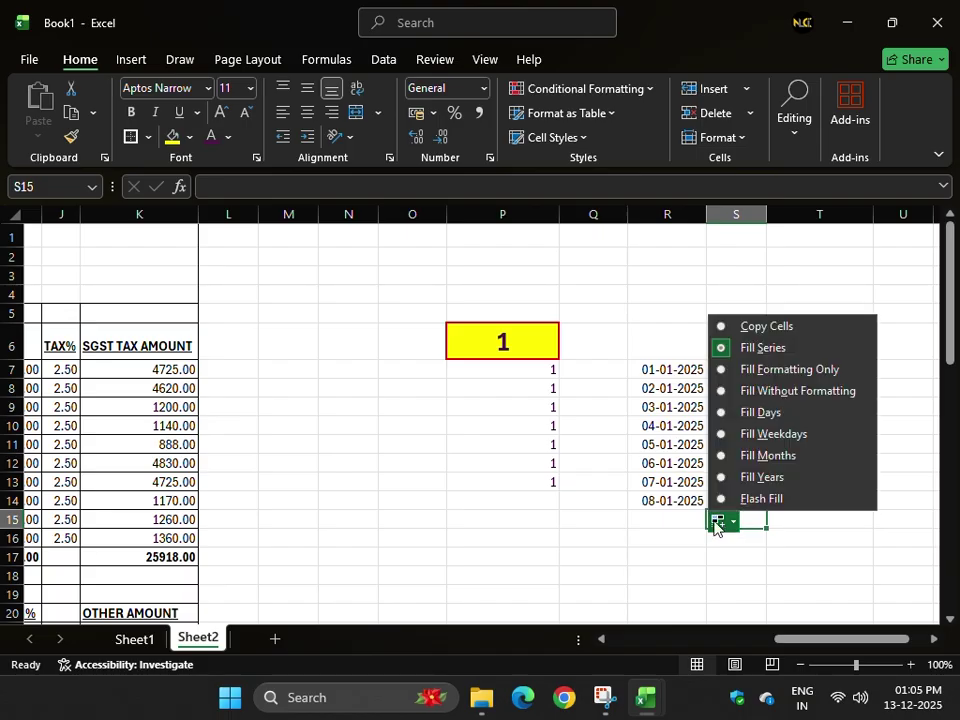
left_click(760, 412)
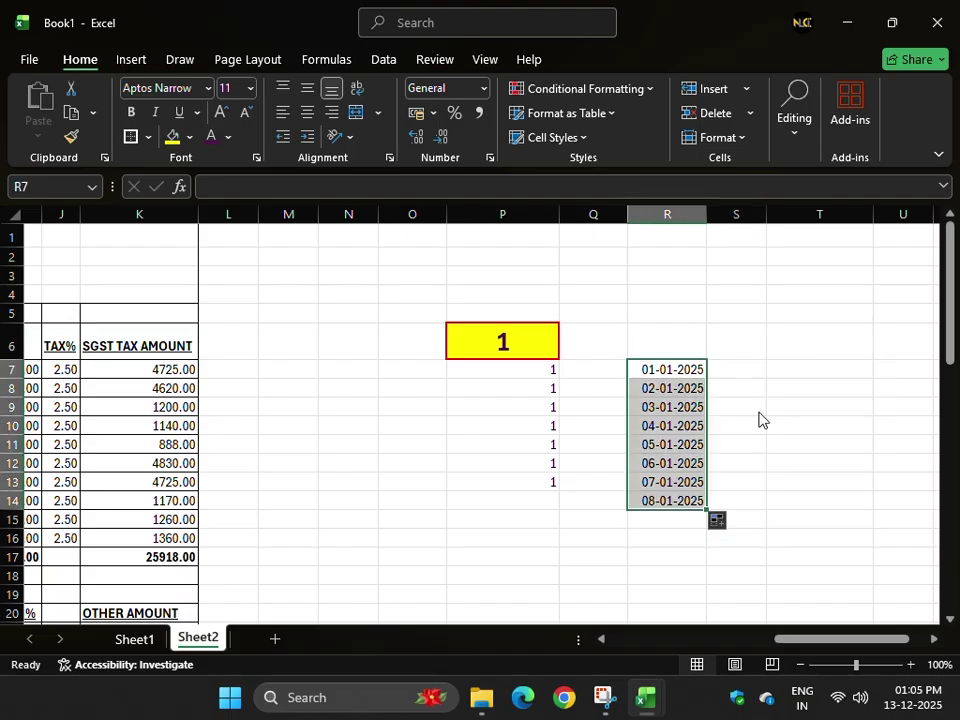
left_click(717, 520)
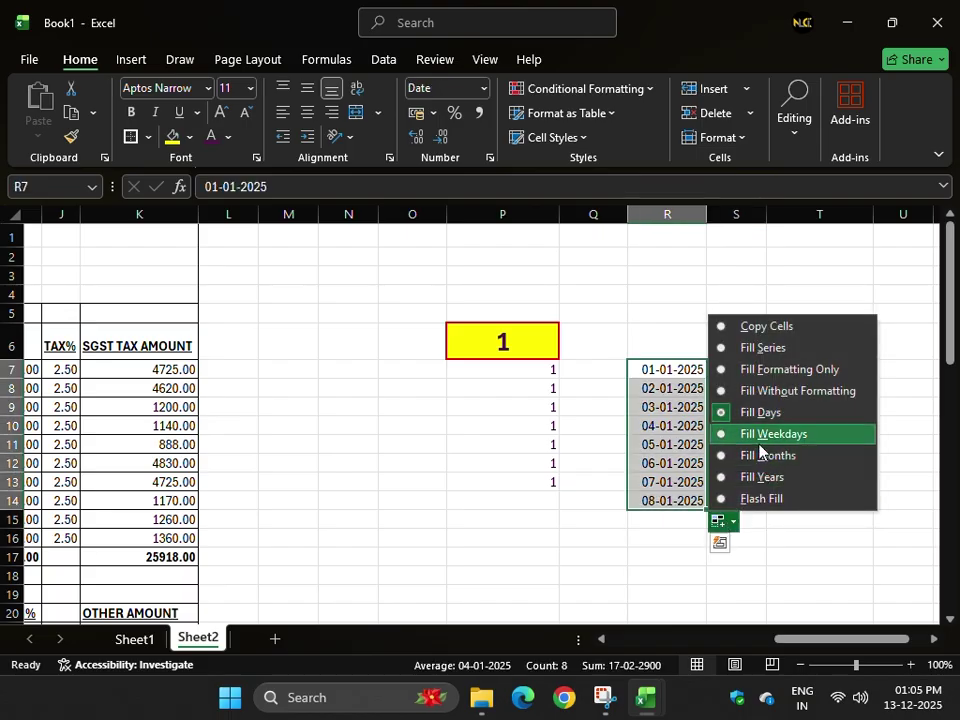
left_click(750, 434)
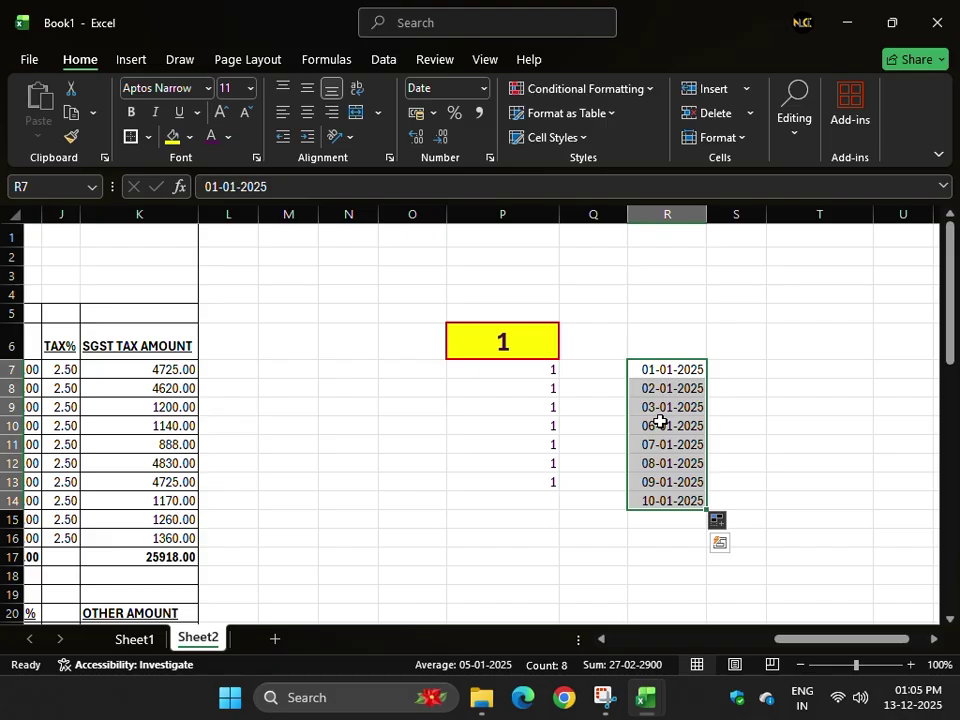
- Apply the Fill Months option to the dates in R7:R14, followed by Fill Years, and undo the fill
left_click(722, 519)
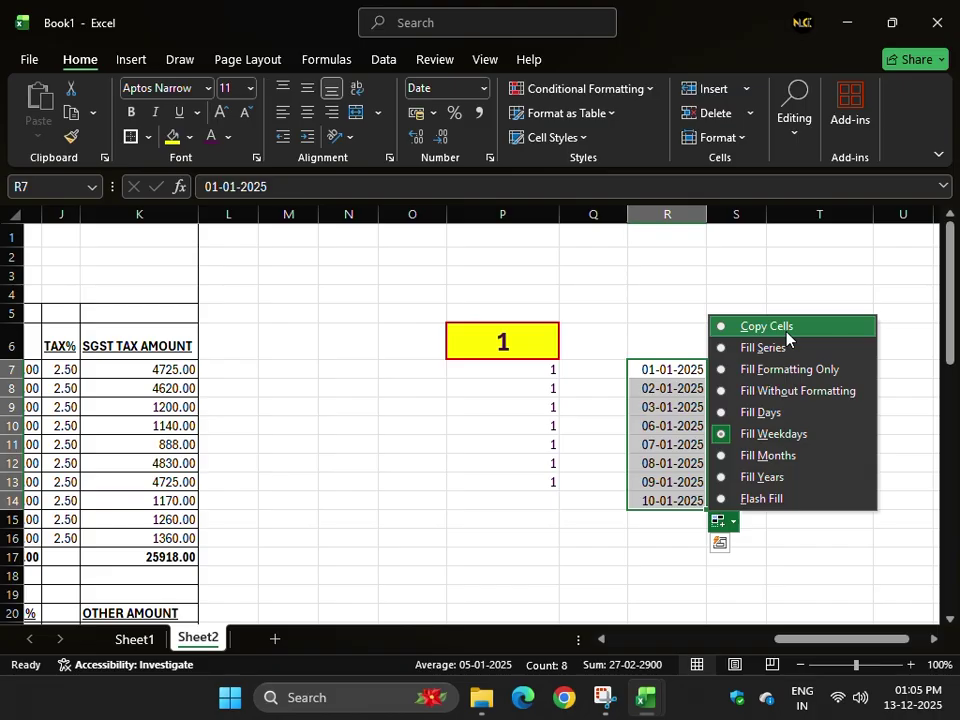
left_click(766, 460)
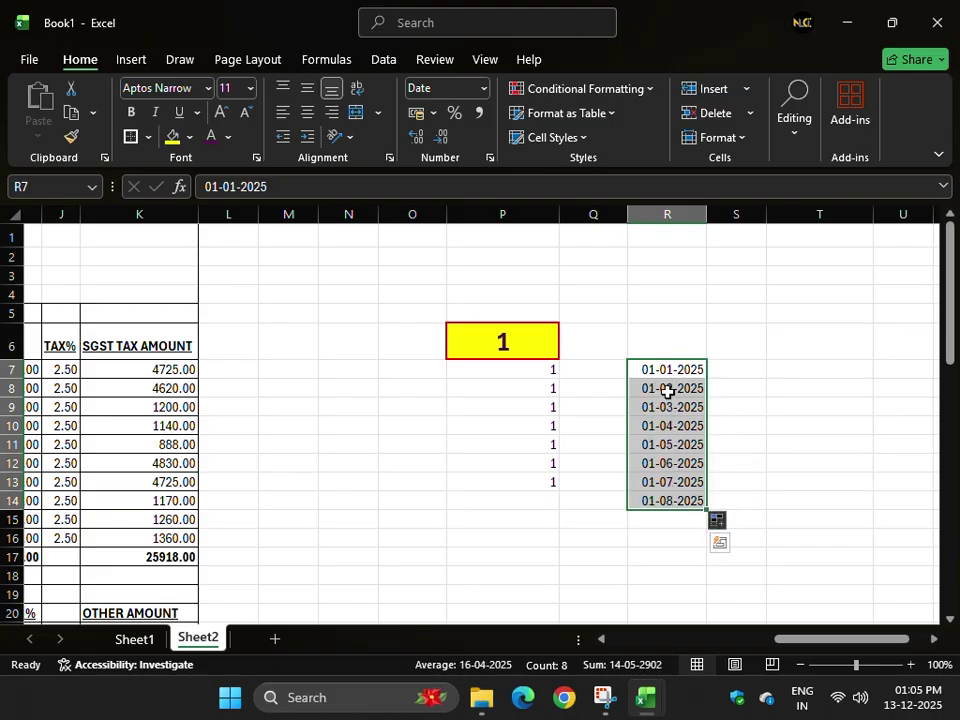
left_click(722, 521)
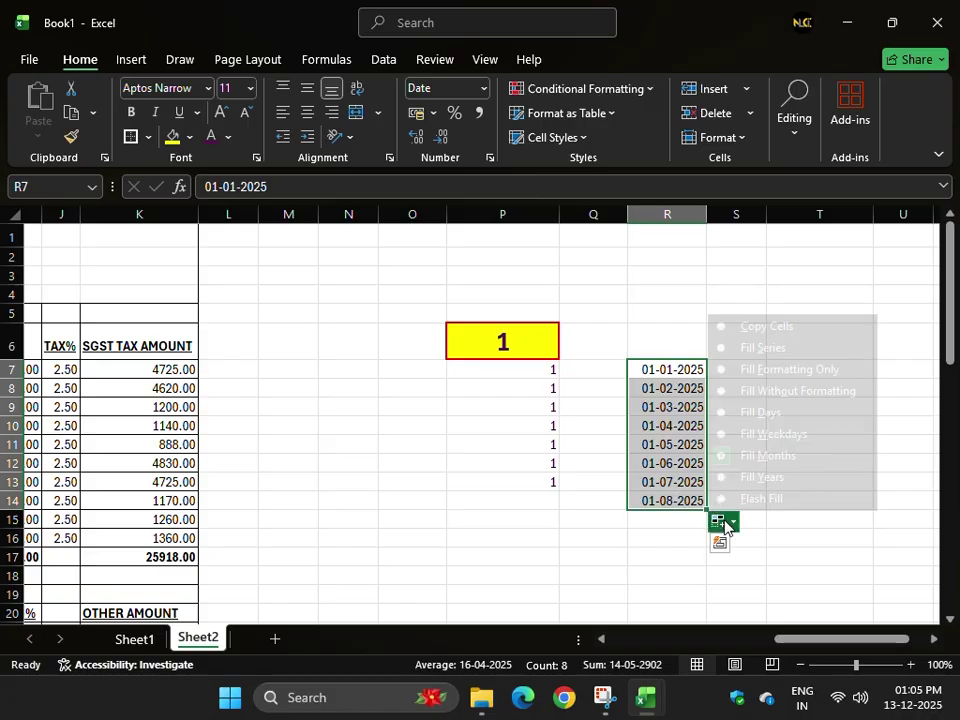
left_click(766, 477)
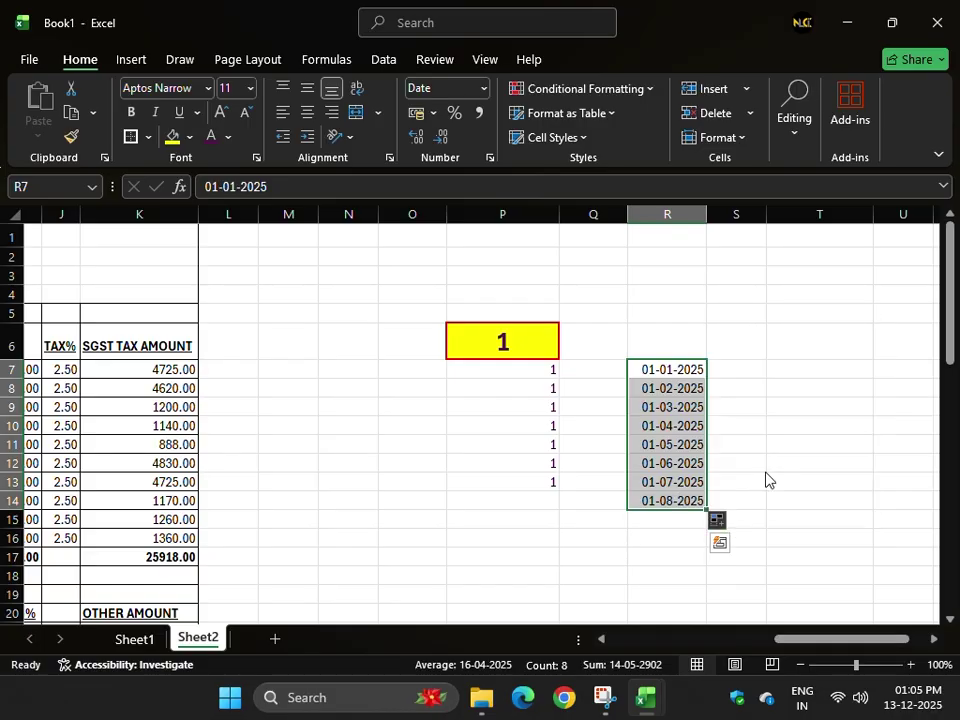
left_click(722, 521)
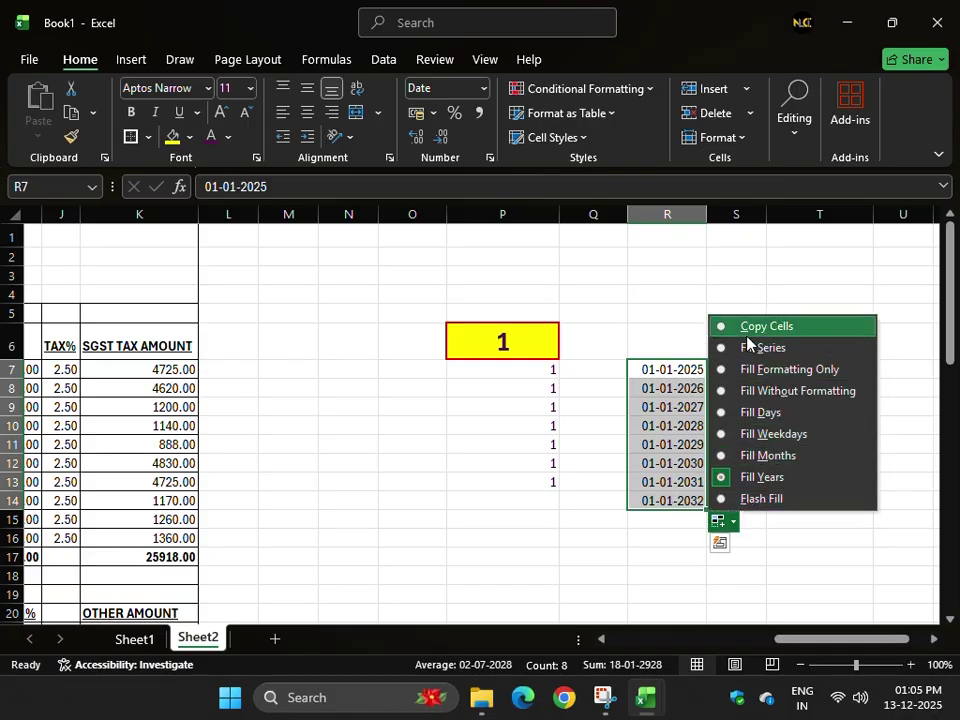
key("Escape")
left_click(672, 376)
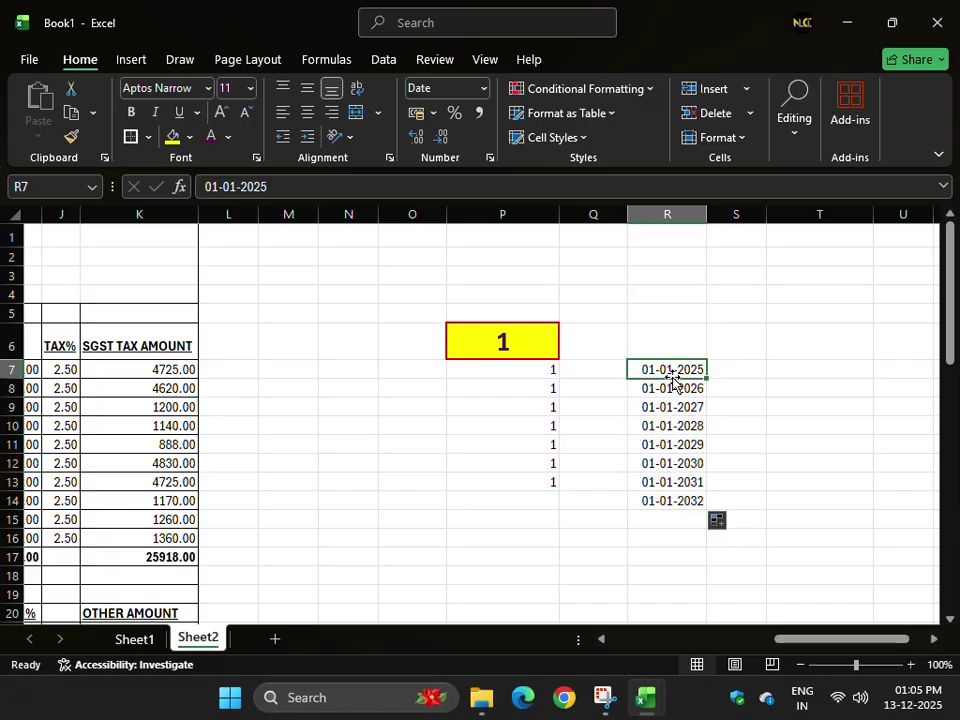
key("ctrl+z")
- Try a three-month series by entering 01-04-2025 in R8 and filling R7:R8 down to R14, and undo both changes
left_click(670, 388)
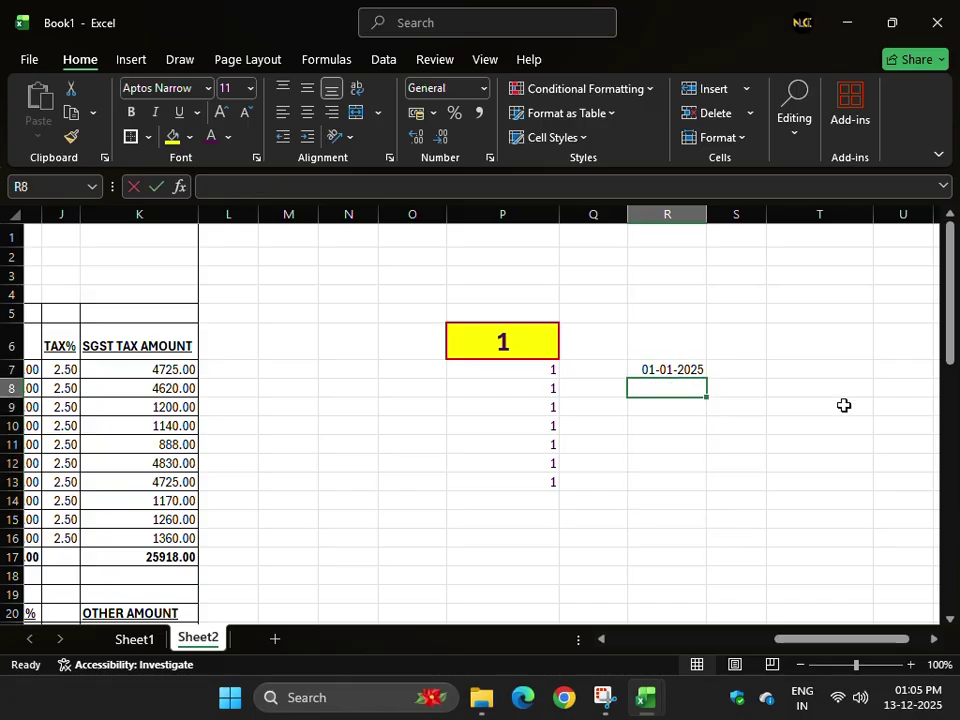
type("01-04-2025")
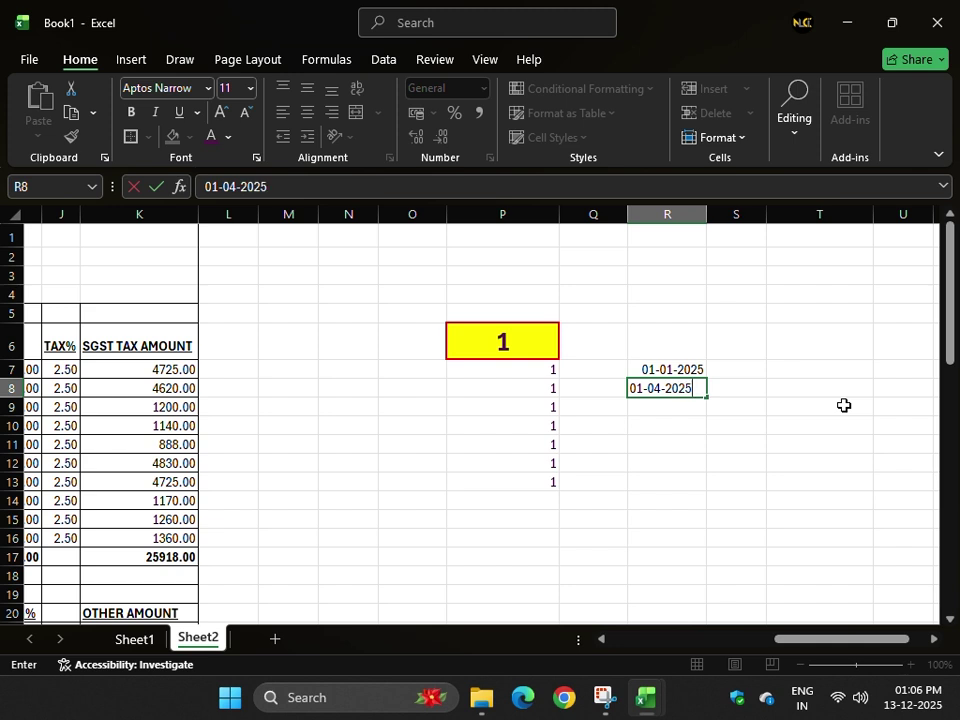
key("Return")
left_click_drag(670, 369, 718, 502)
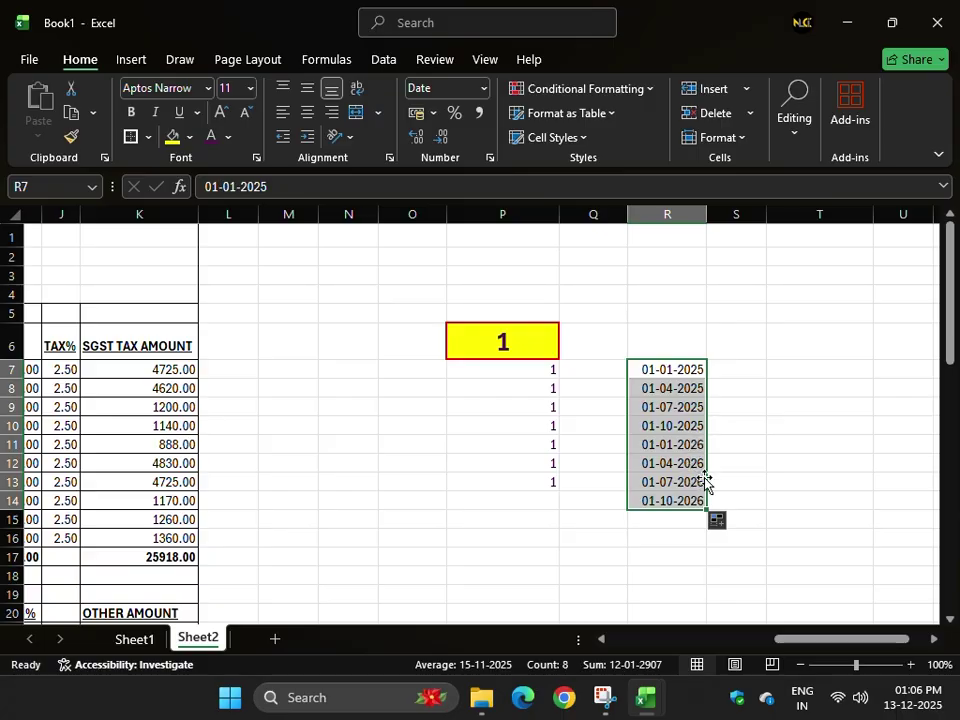
left_click_drag(705, 482, 709, 373)
- Enter 01-01-2027 in R8, fill R7:R8 down to R14 as a two-year series, and clear all the dates
key("Down")
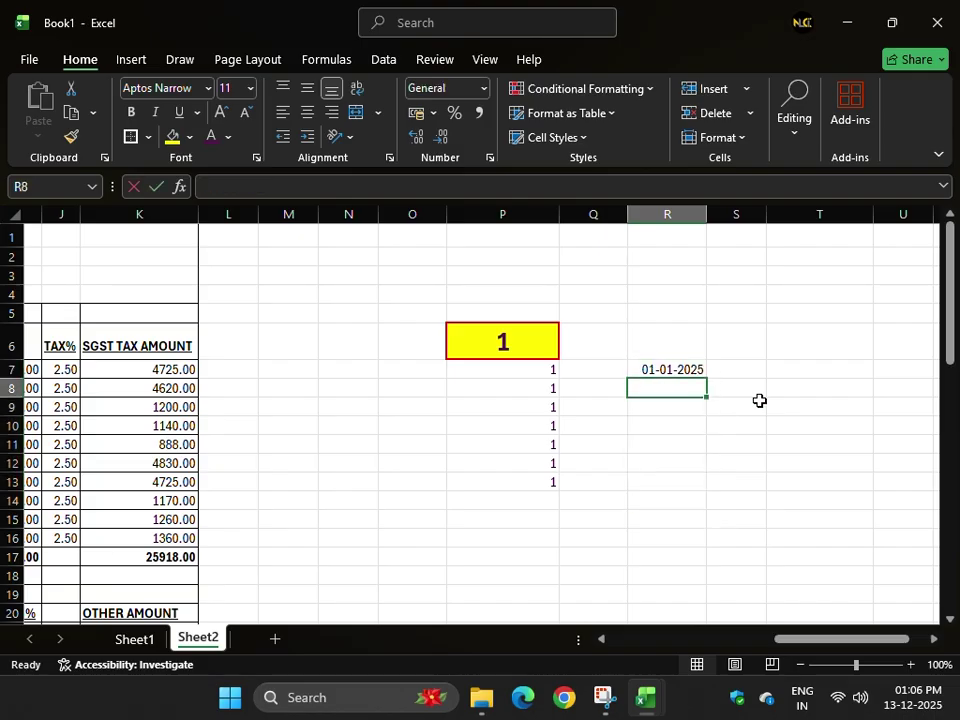
type("01-01-2027")
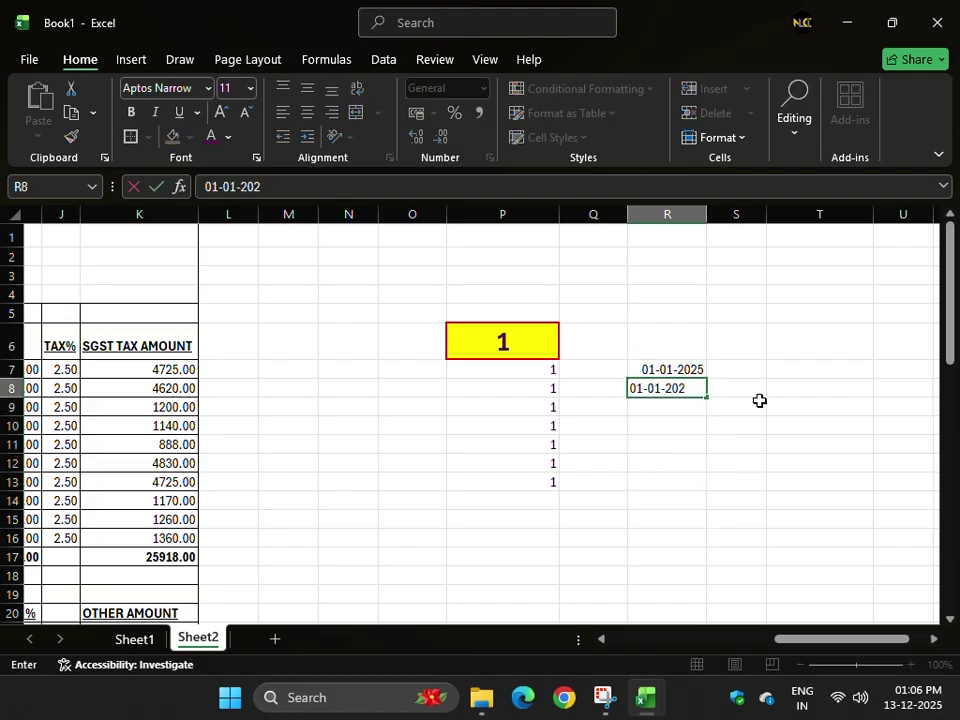
key("Return")
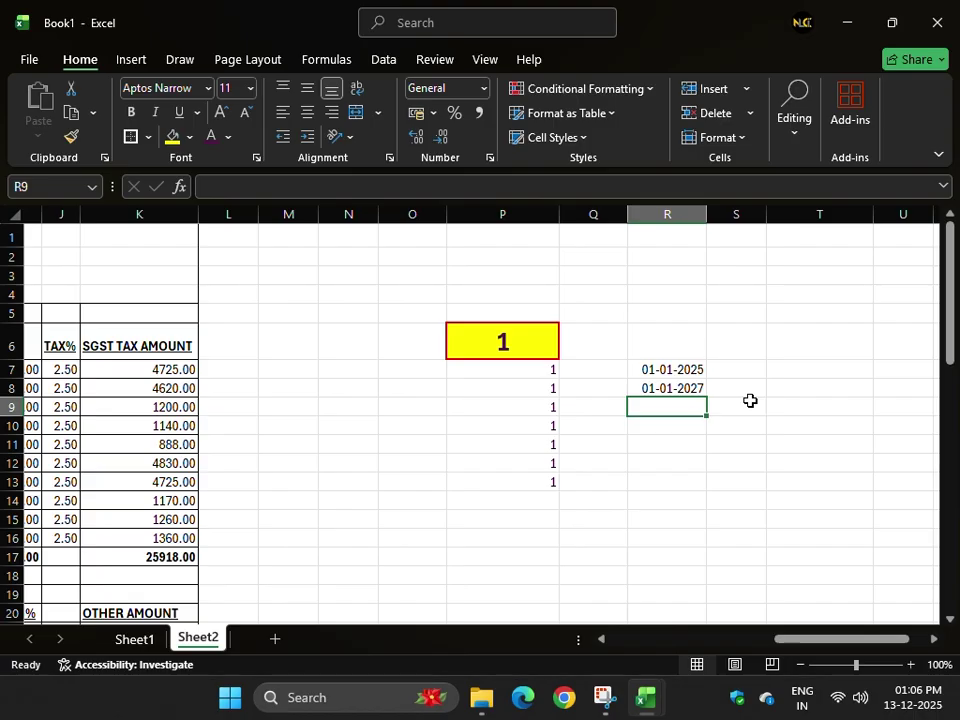
left_click_drag(679, 369, 720, 510)
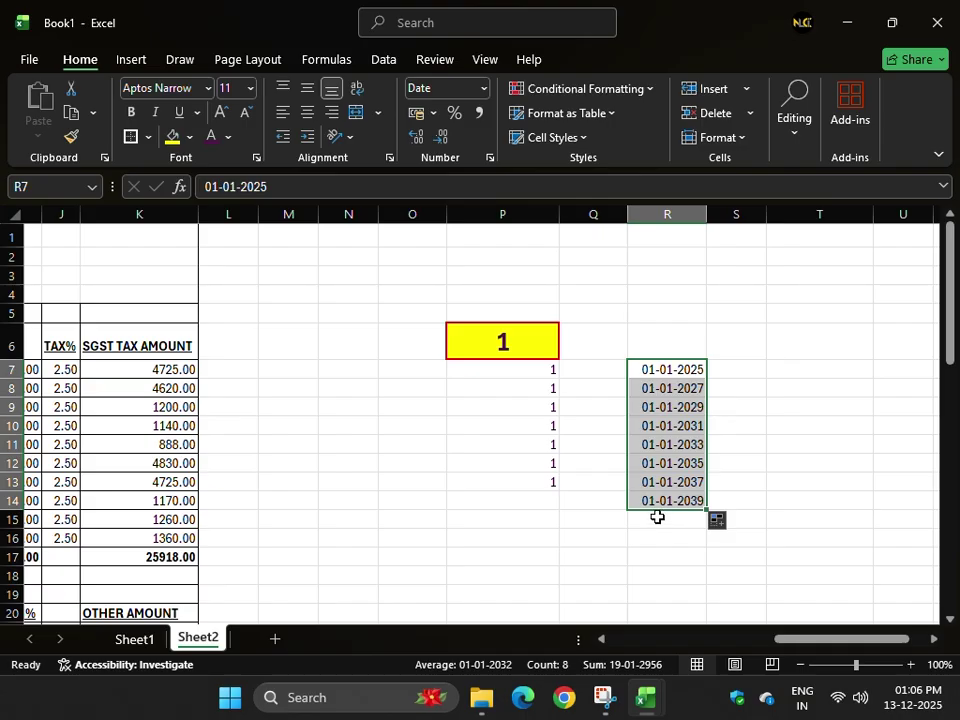
key("Delete")
- Enter the formula =5-3 in cell T7
left_click(826, 378)
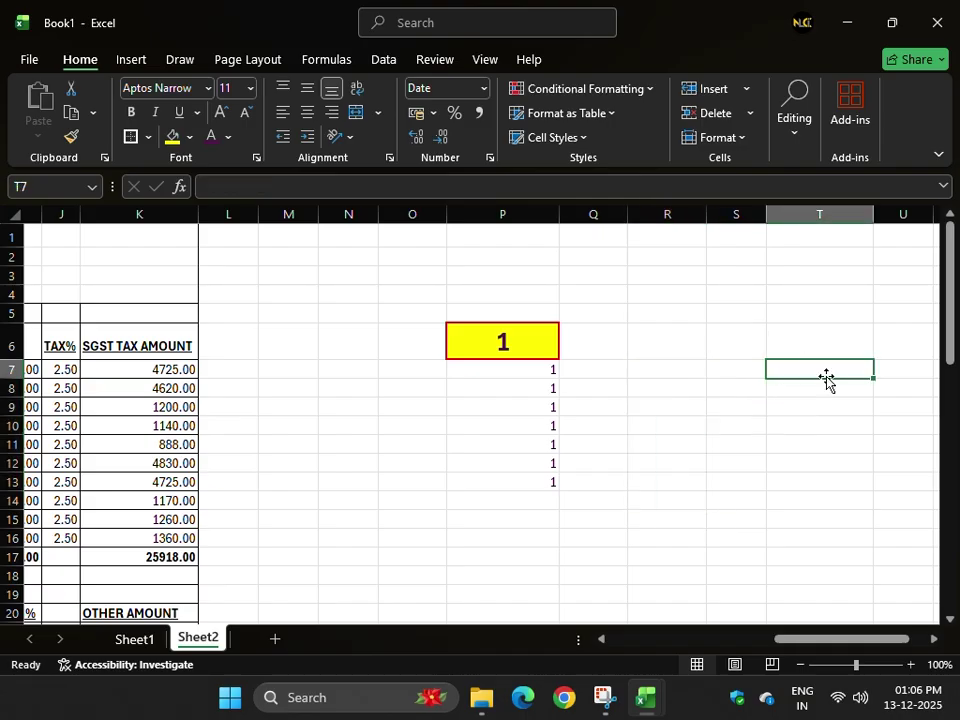
type("0")
type("=5-3")
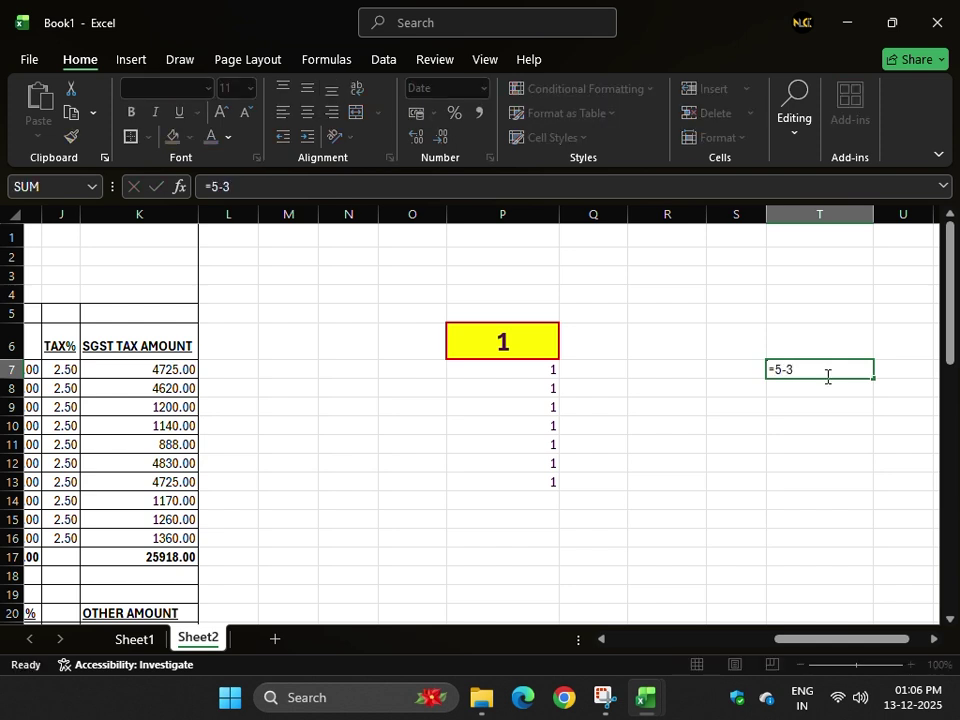
key("Return")
left_click_drag(825, 388, 824, 376)
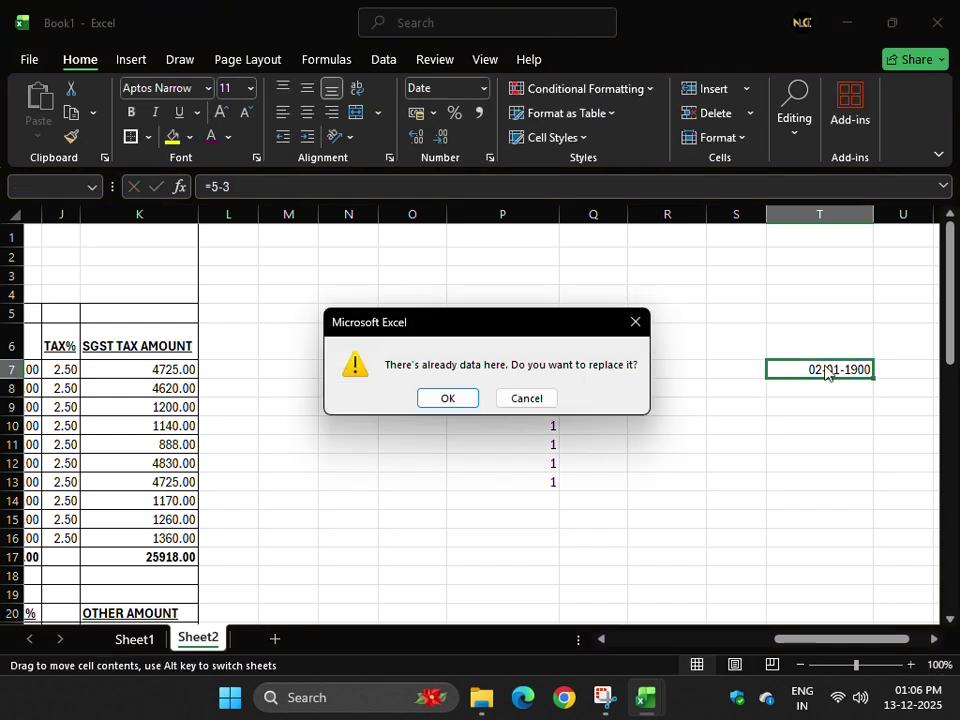
left_click(556, 397)
left_click(784, 366)
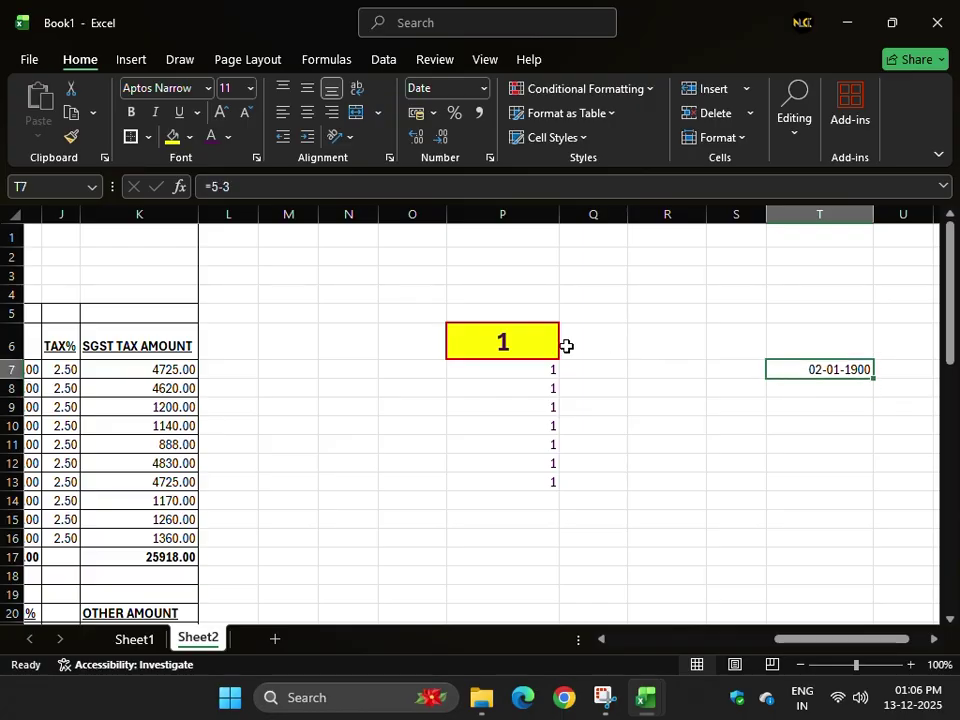
- Enter the formula =5-3 in cell M8
left_click(254, 390)
key("Right")
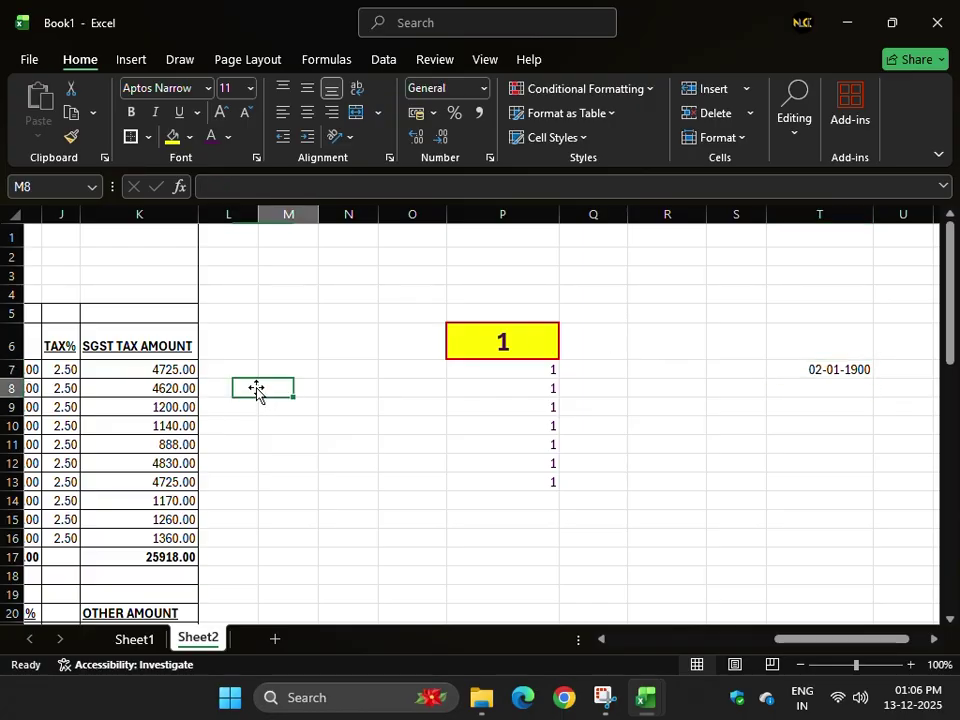
type("=5-32")
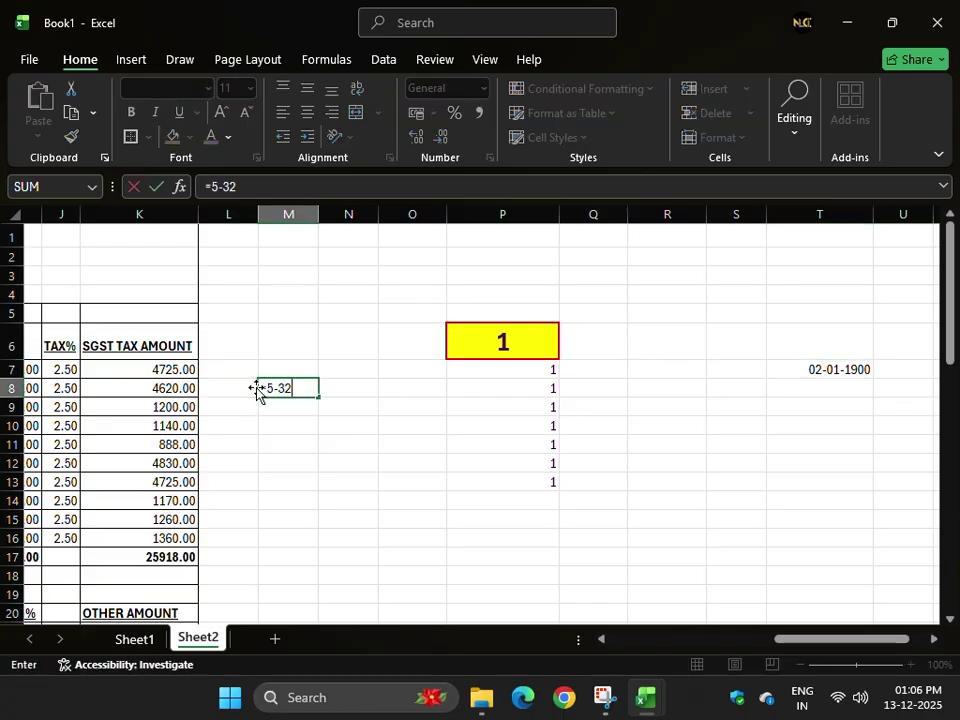
key("BackSpace")
key("Return")
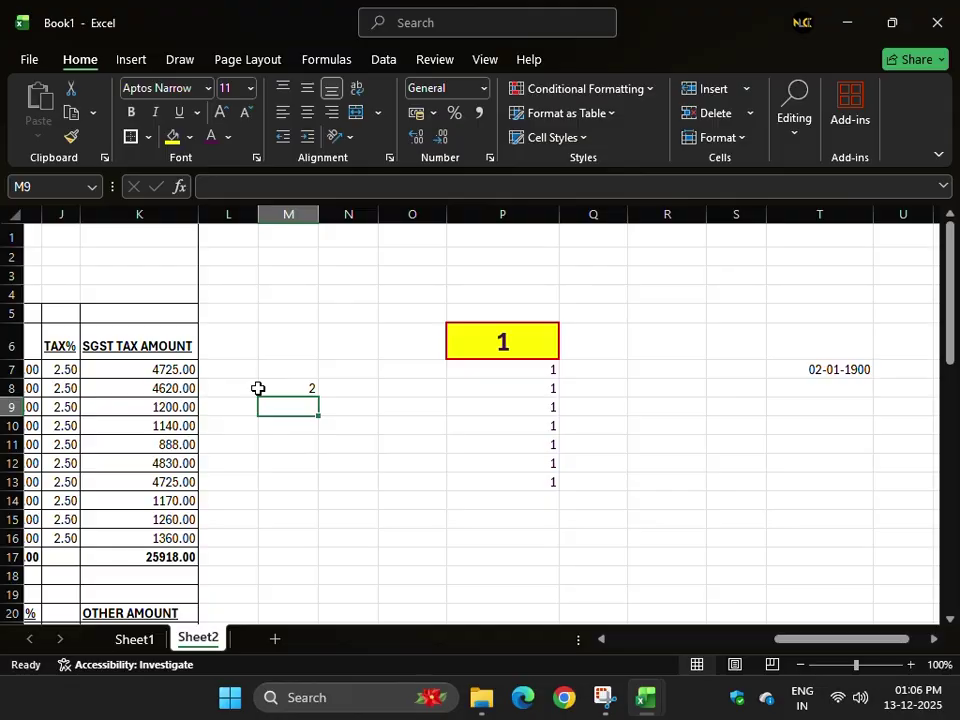
left_click(289, 387)
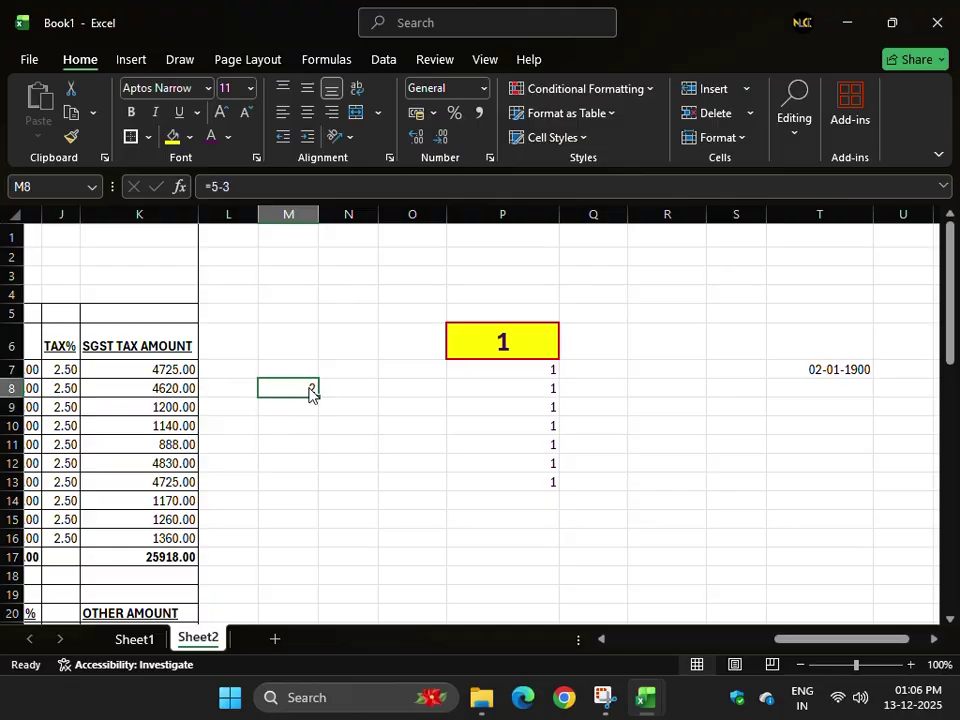
- Clear cell M8 and re-enter the formula =5-3 in it
key("ctrl+shift+plus")
key("Escape")
left_click(910, 664)
left_click(910, 664)
left_click(910, 664)
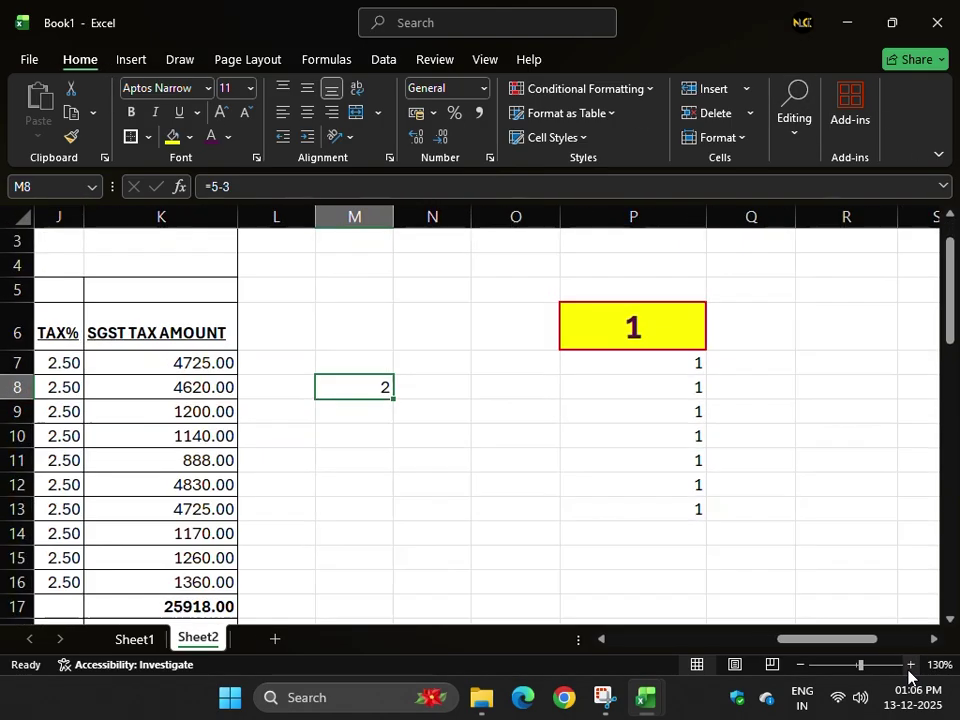
left_click(910, 664)
key("Delete")
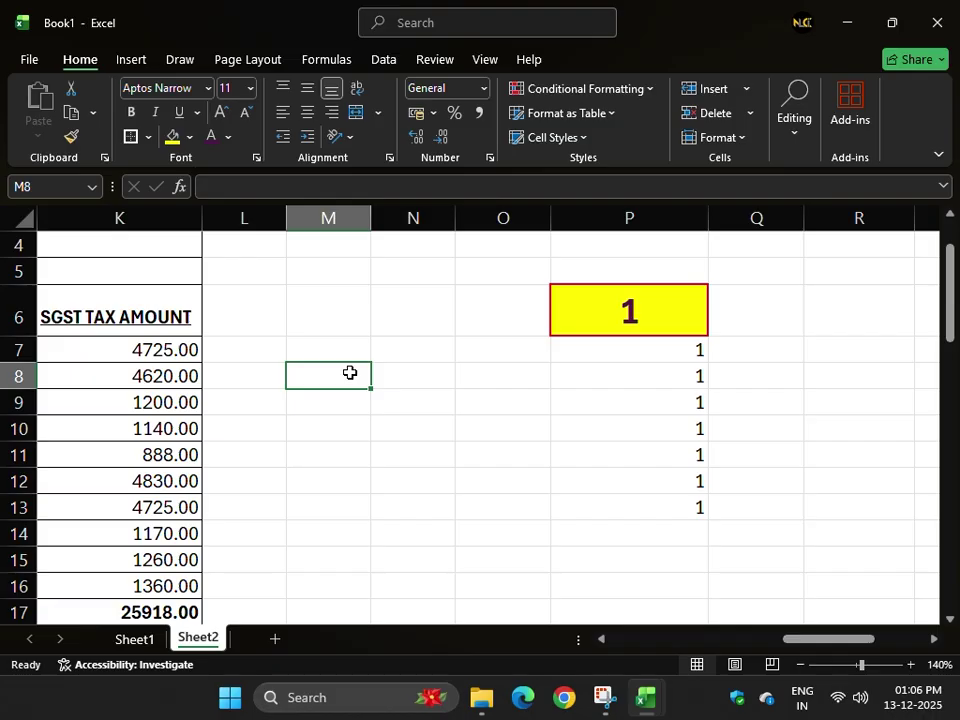
type("=5-3")
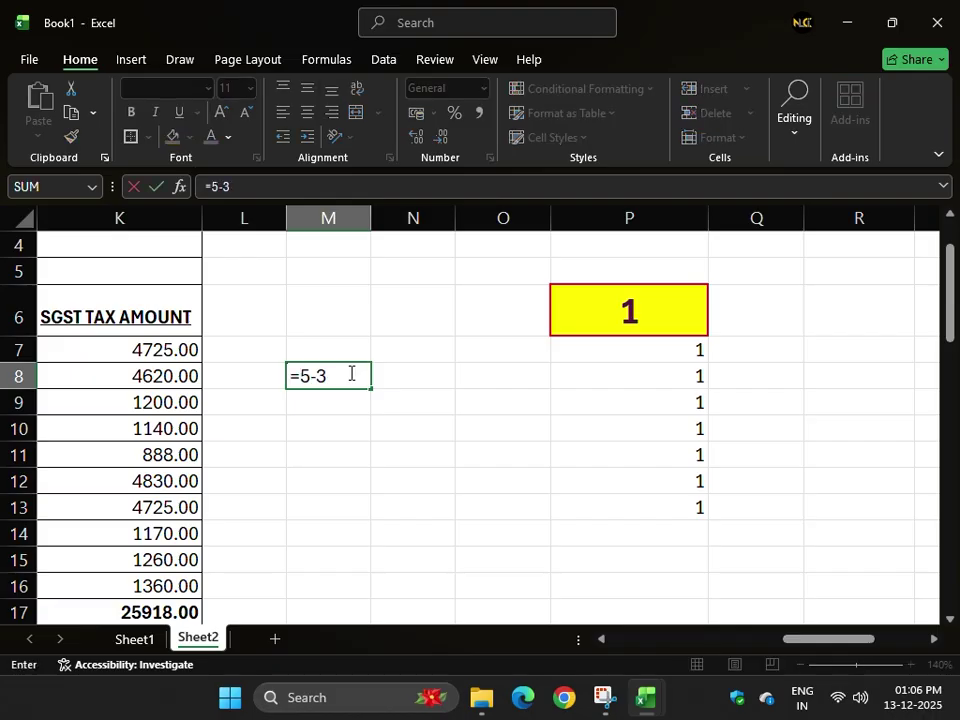
key("Return")
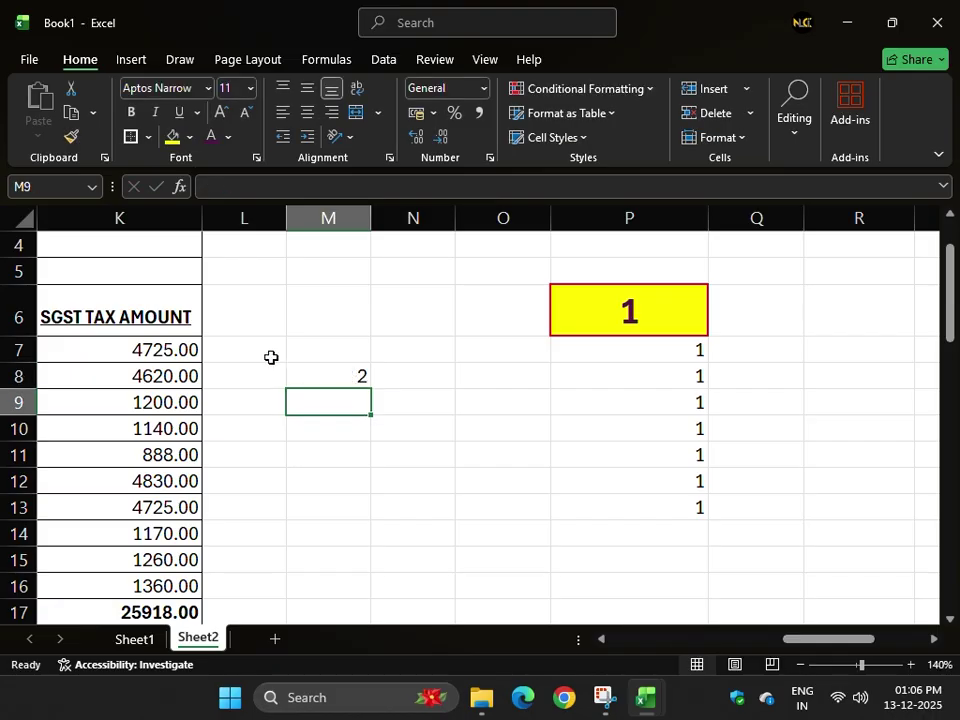
- Enter 5-3 without an equals sign in cell N8
left_click(435, 374)
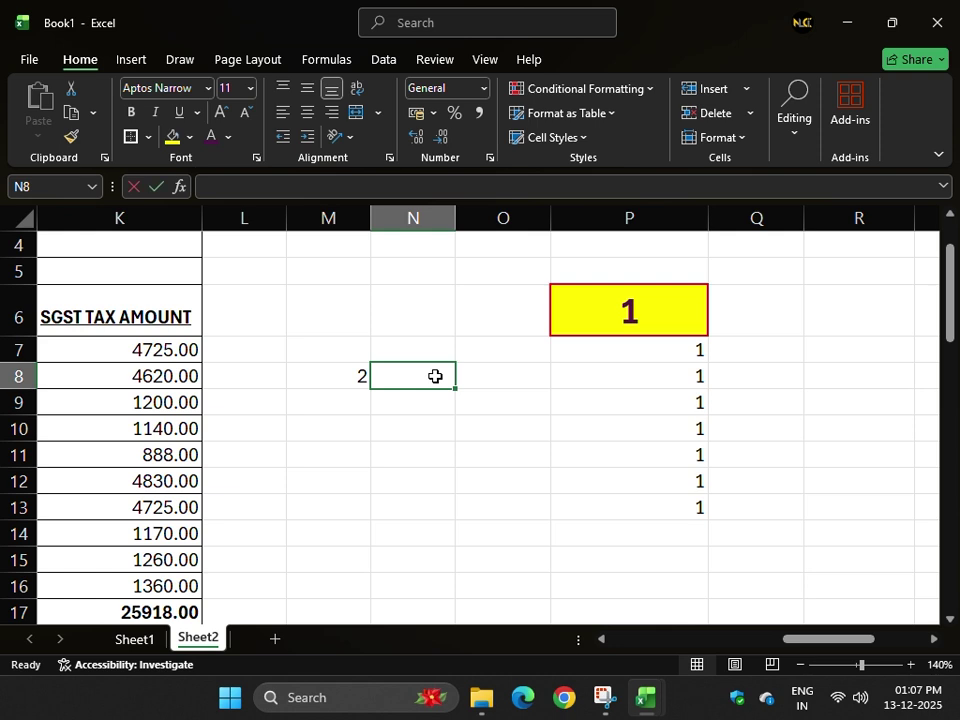
type("5-3")
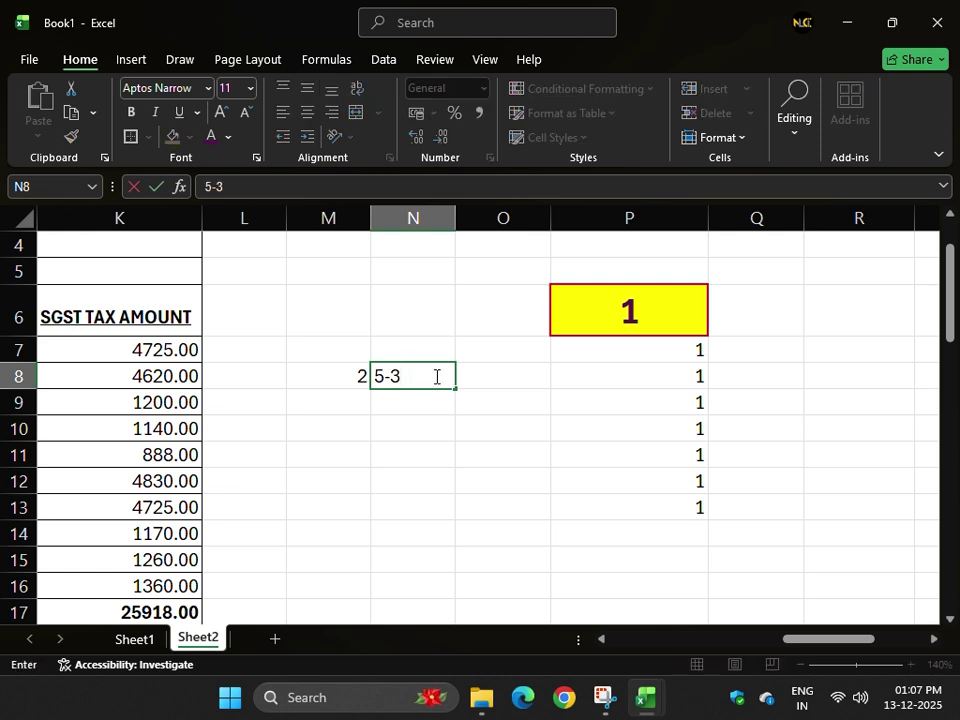
key("Return")
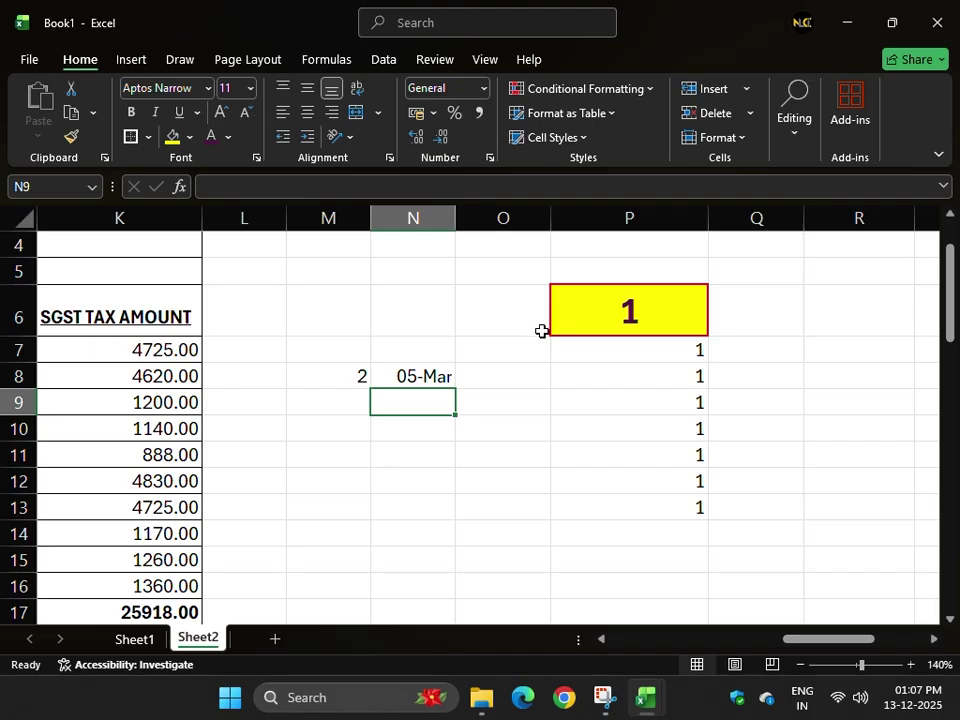
- List the separator characters -, / and . in cells R6, R7 and R8
double_click(884, 309)
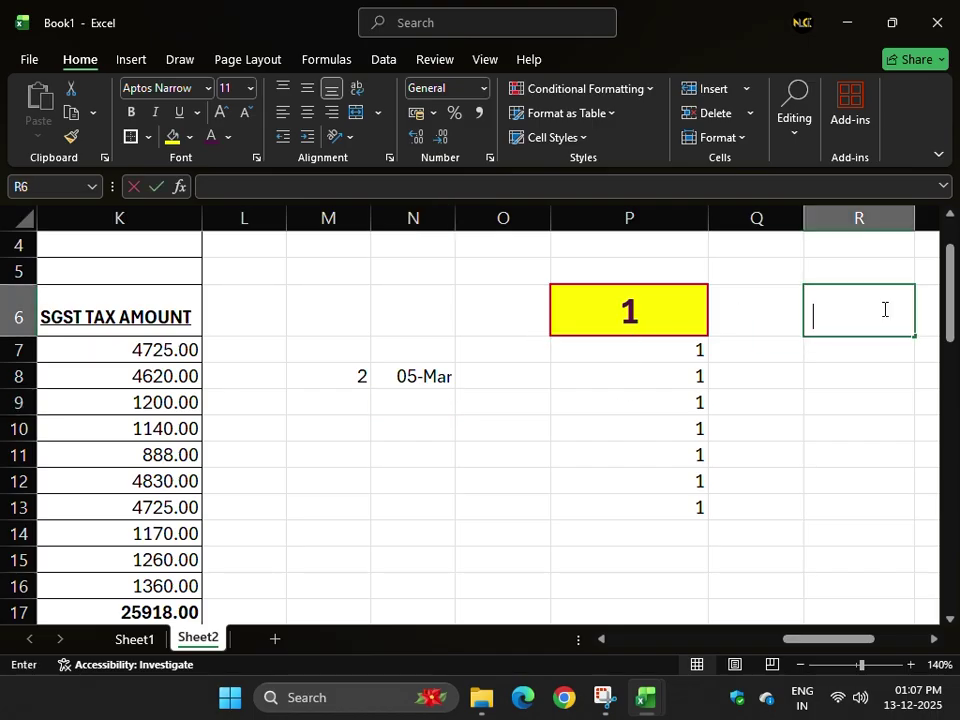
type("-")
key("Return")
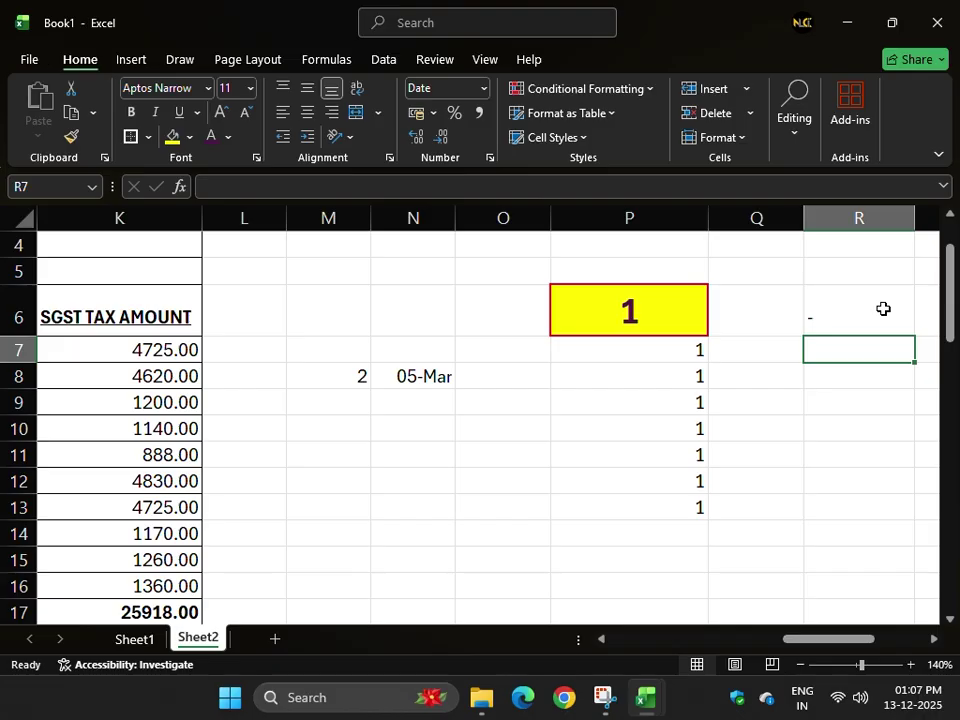
type("=")
type("/")
key("Return")
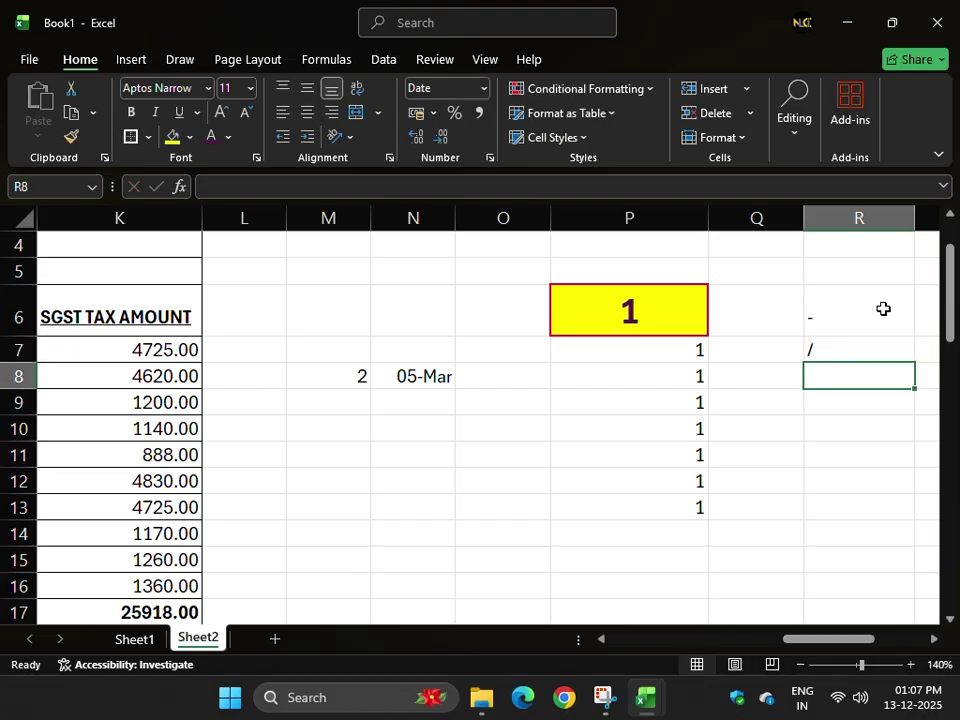
type(".")
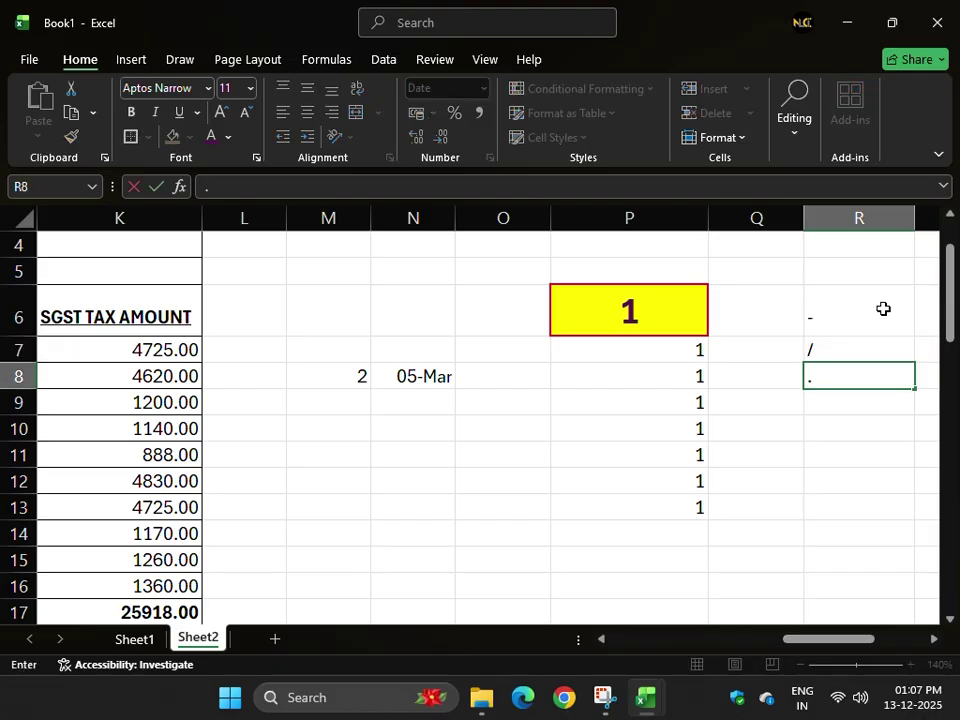
key("Return")
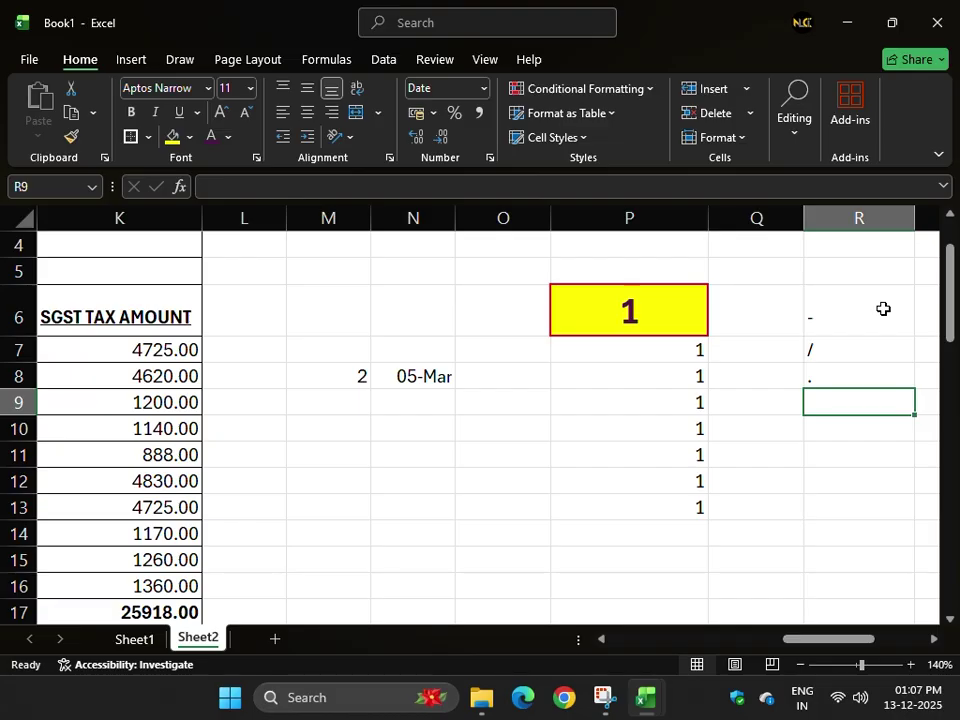
- Examine the underlying value stored in cell N8
left_click(411, 366)
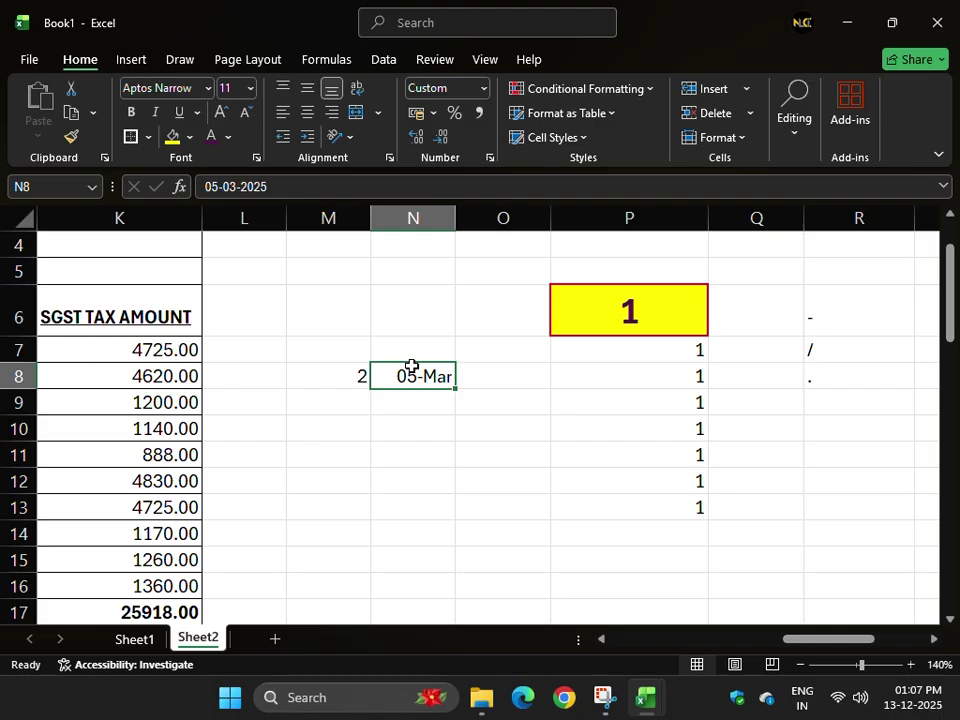
left_click(411, 410)
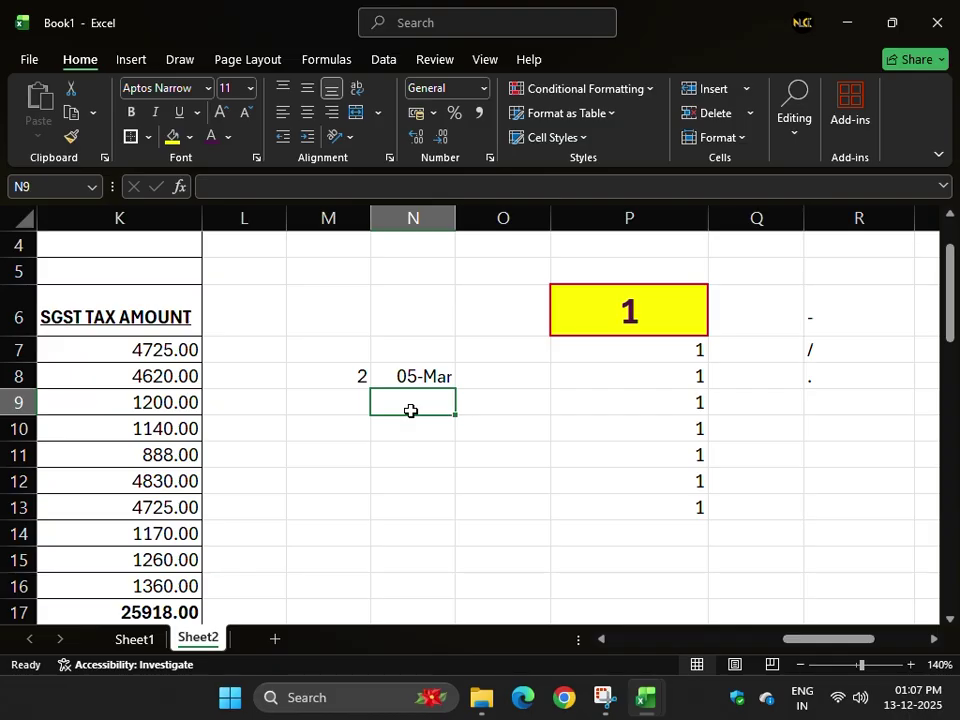
- Enter the full date 5-03-2025 in cell N9
type("5-")
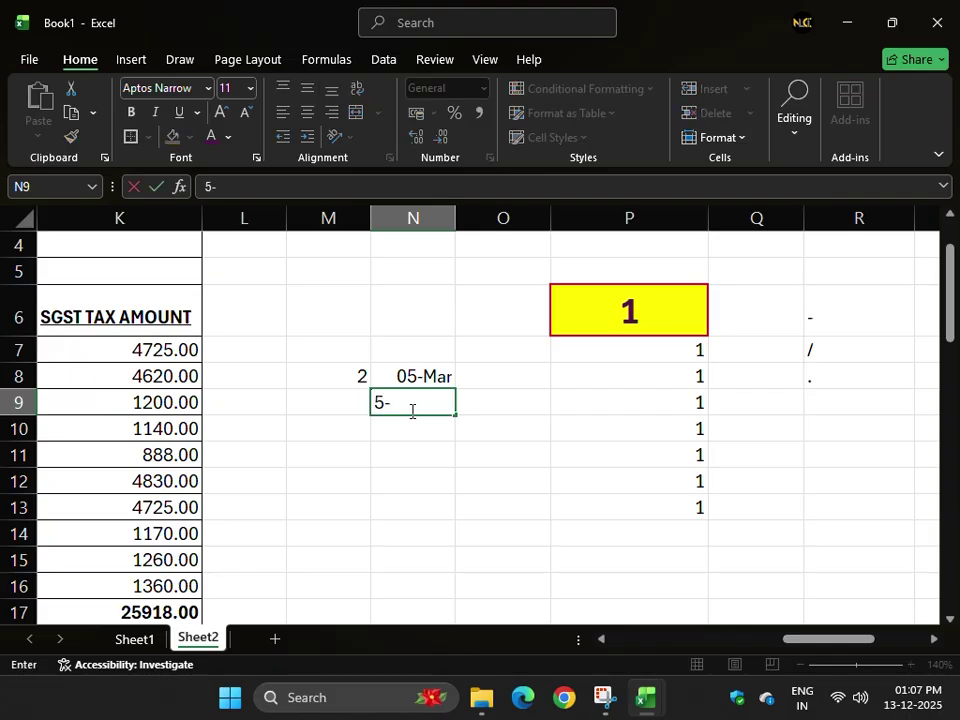
type("03-2025")
key("Return")
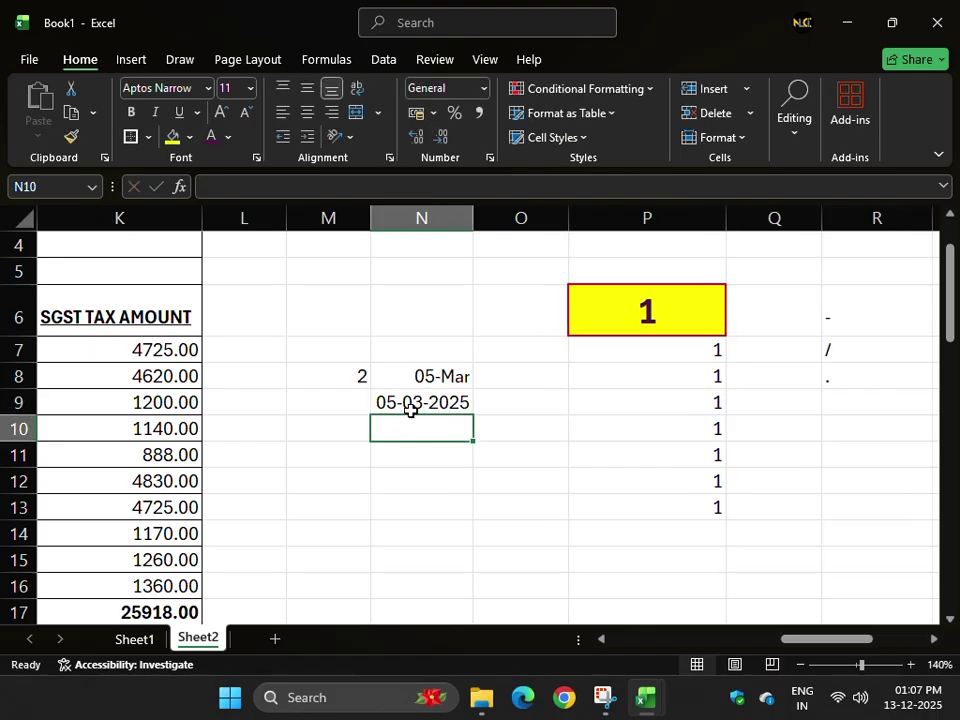
- Enter 2-12 in cell N10 and check the value stored there
type("2-1")
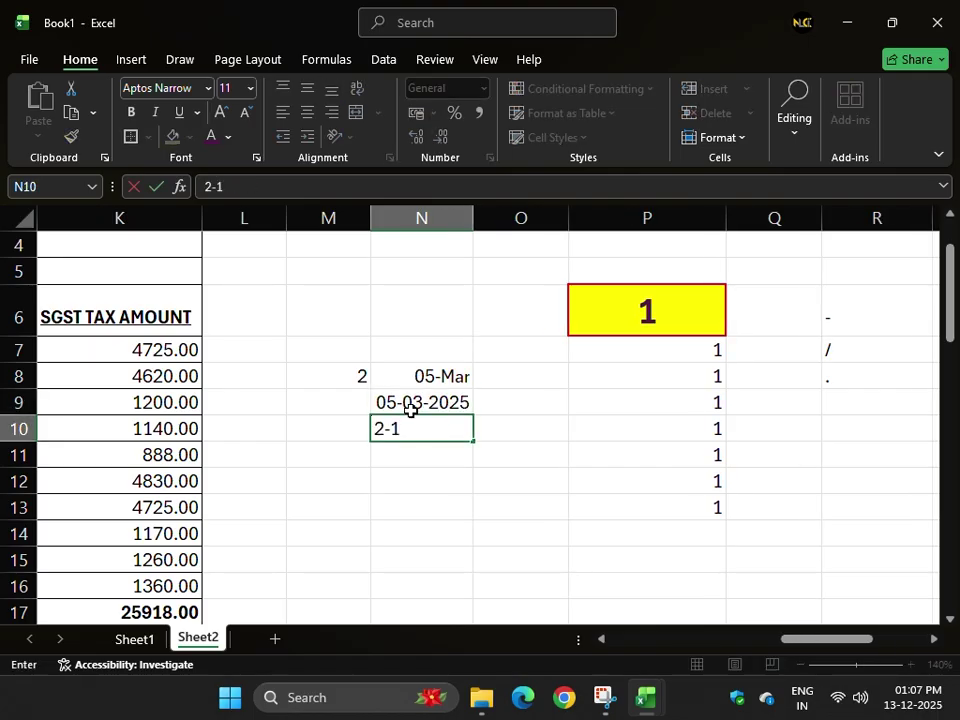
key("Return")
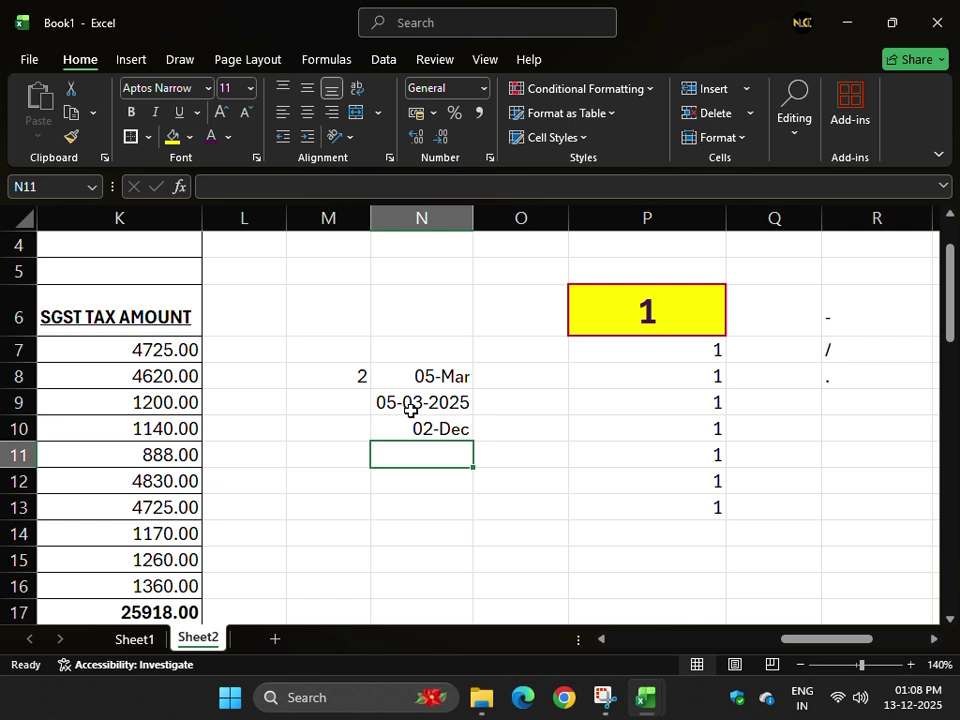
left_click(434, 431)
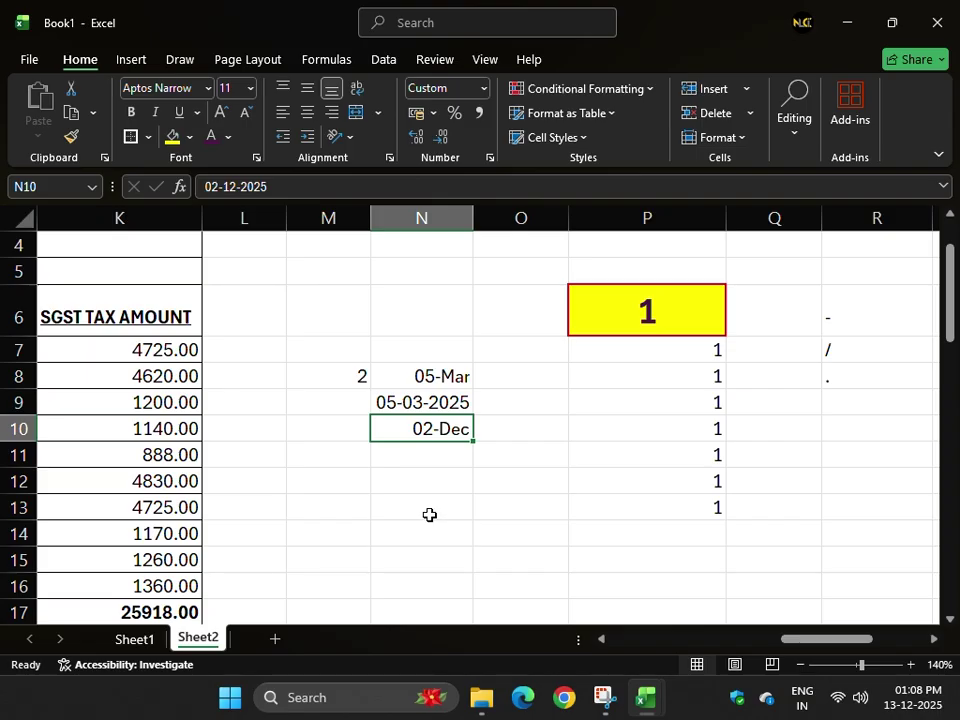
- Replace the entry in cell N10 with 2/5, using the slash separator
key("F2")
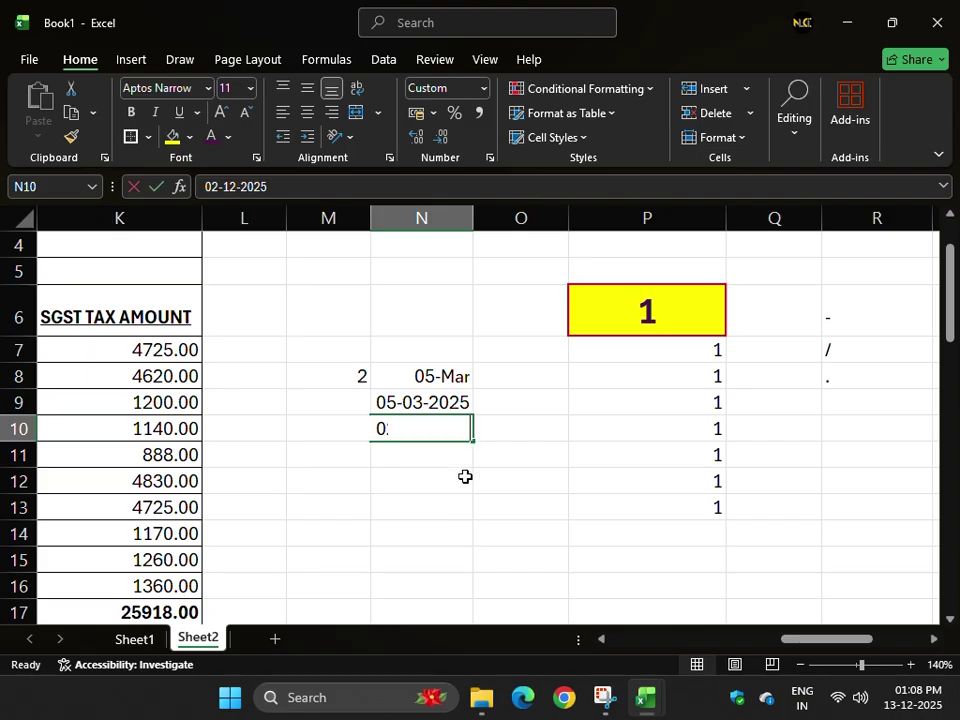
type("2/5")
key("Return")
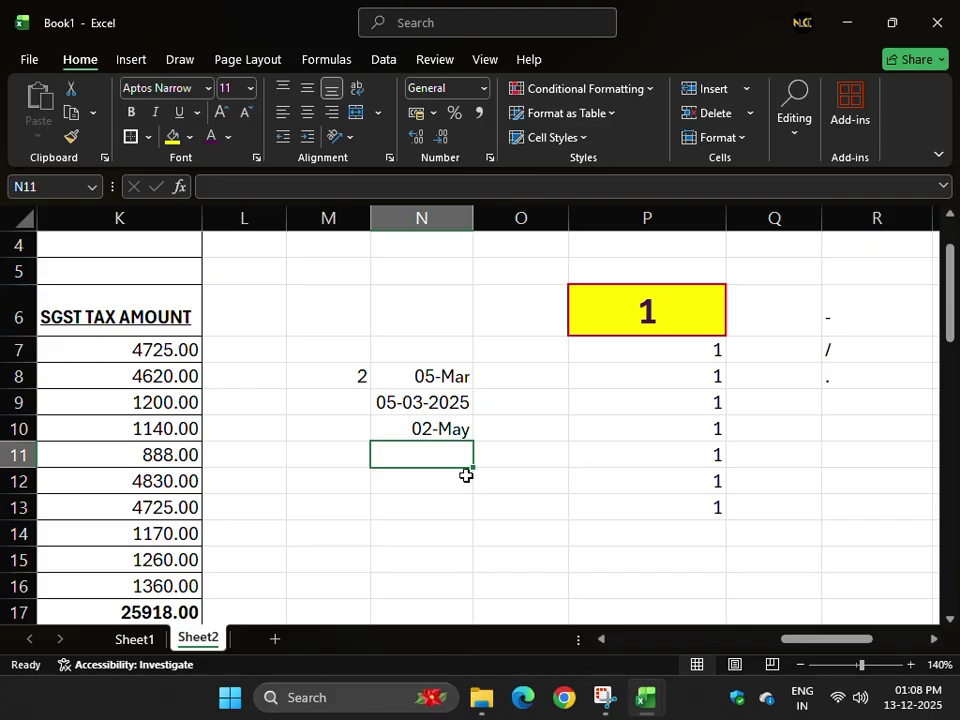
- Try the dot separator by entering 3.5 in cell N12, and clear that cell again
key("Down")
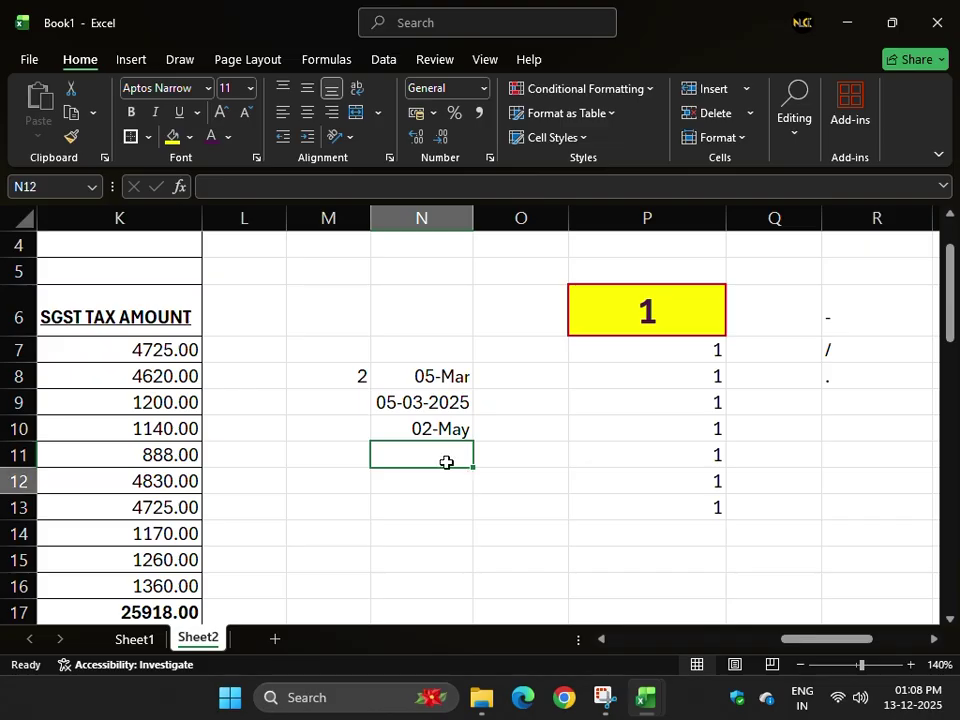
type("3.5")
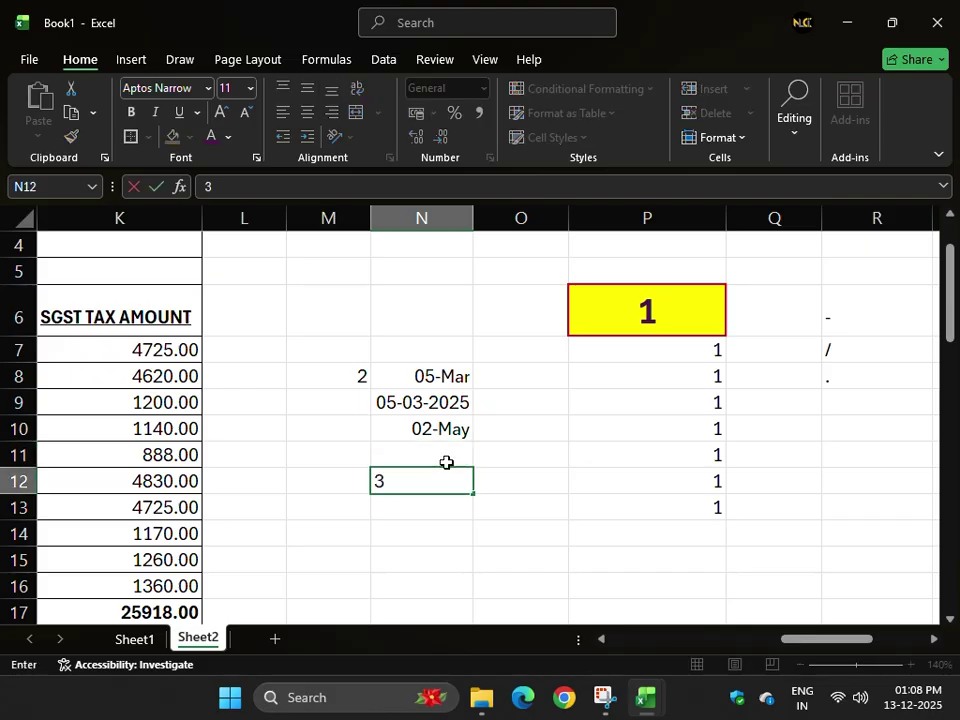
key("Return")
left_click(434, 477)
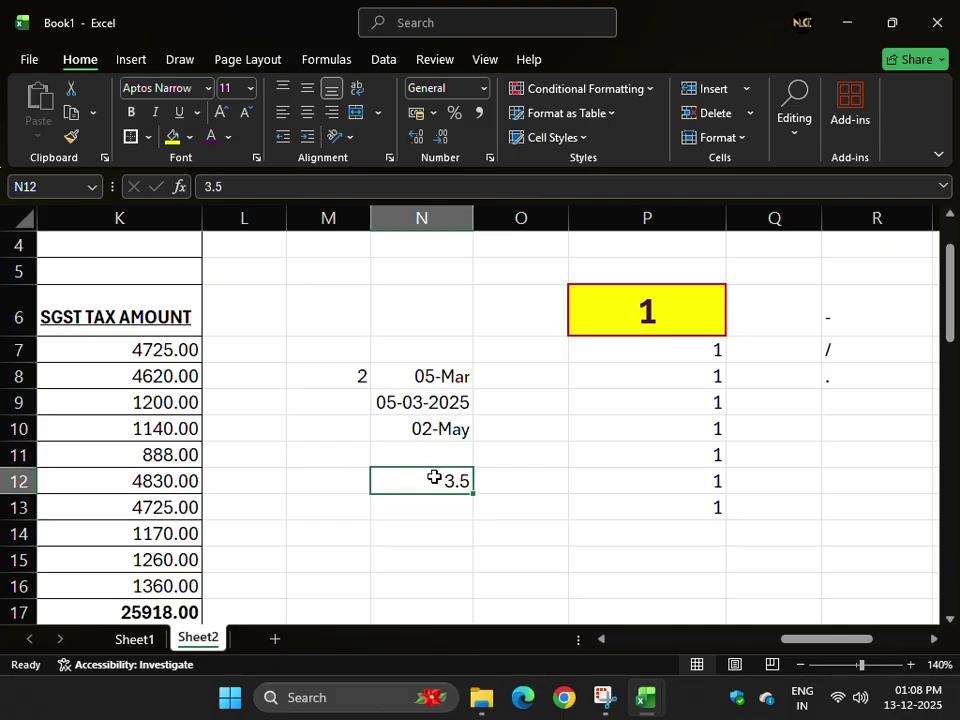
key("Delete")
- Review the date entries in cells N8 to N10
left_click_drag(420, 384, 438, 423)
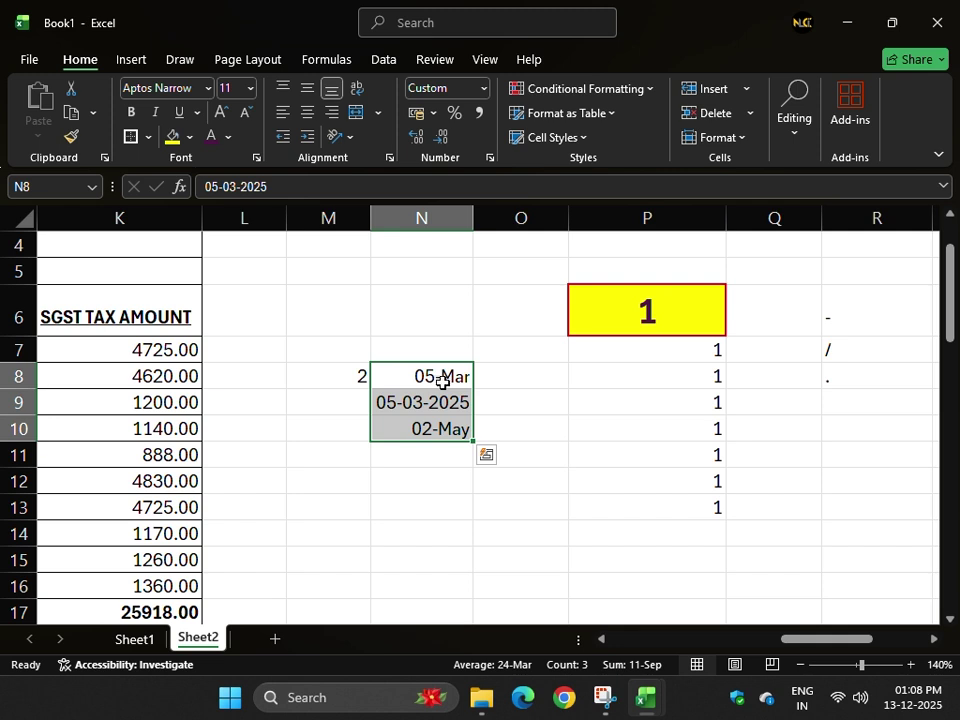
left_click(435, 369)
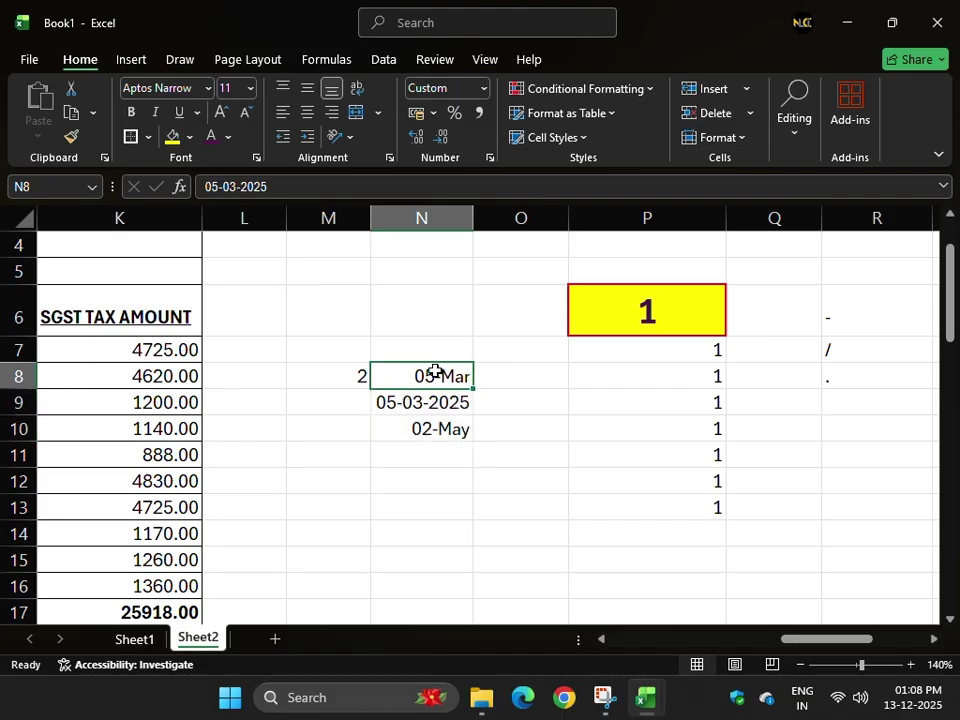
mouse_move(429, 375)
left_mouse_down()
mouse_move(446, 426)
mouse_move(448, 375)
left_mouse_up()
left_click_drag(426, 373, 454, 431)
left_click_drag(815, 639, 957, 643)
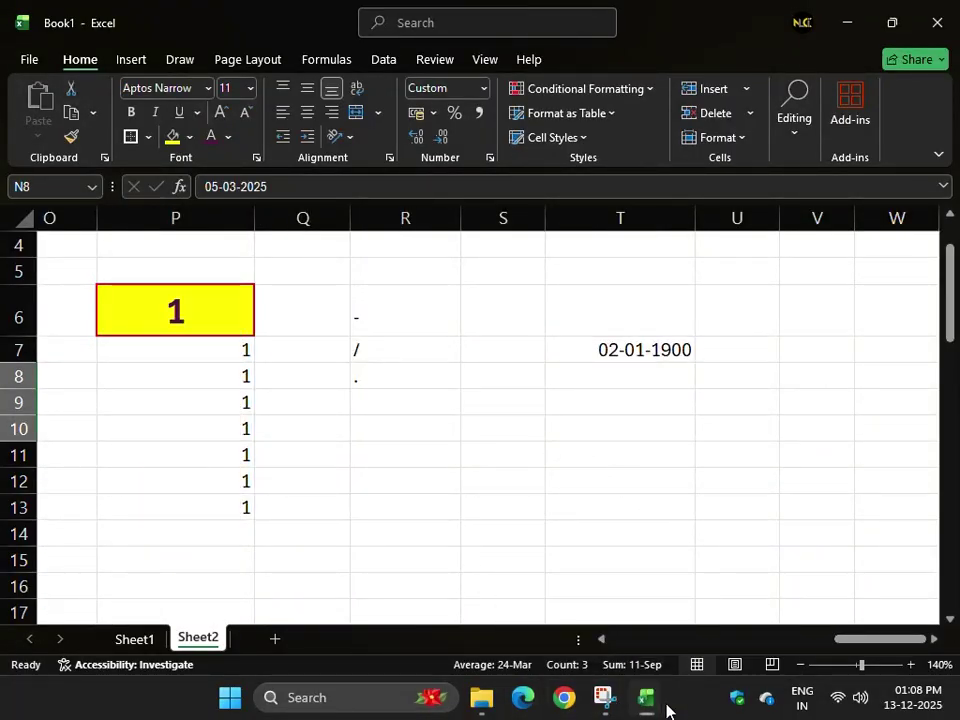
mouse_move(660, 703)
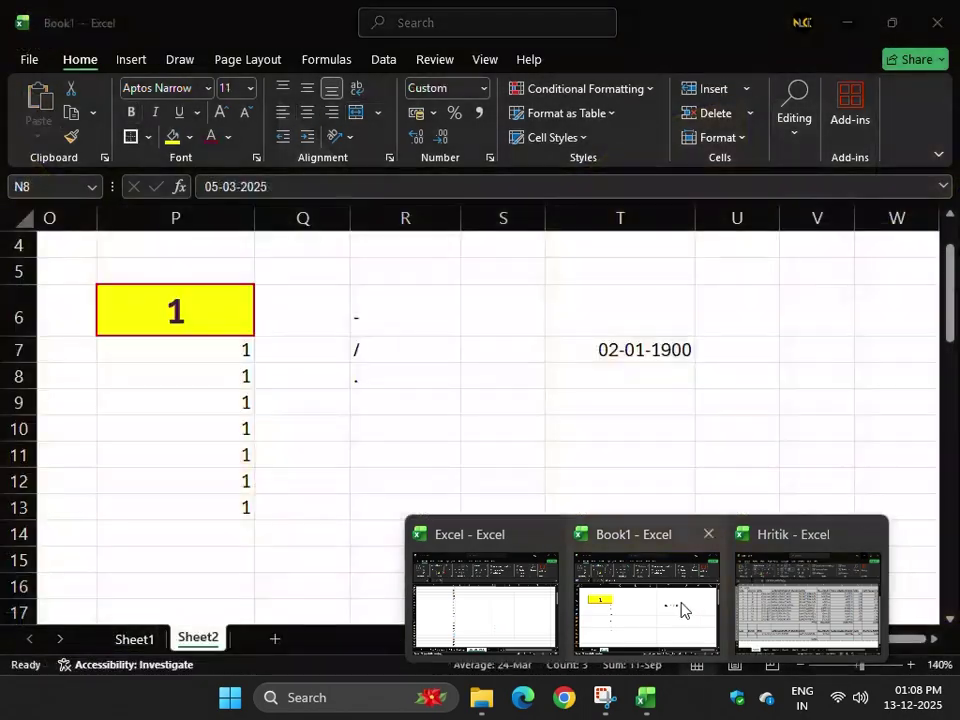
left_click(821, 610)
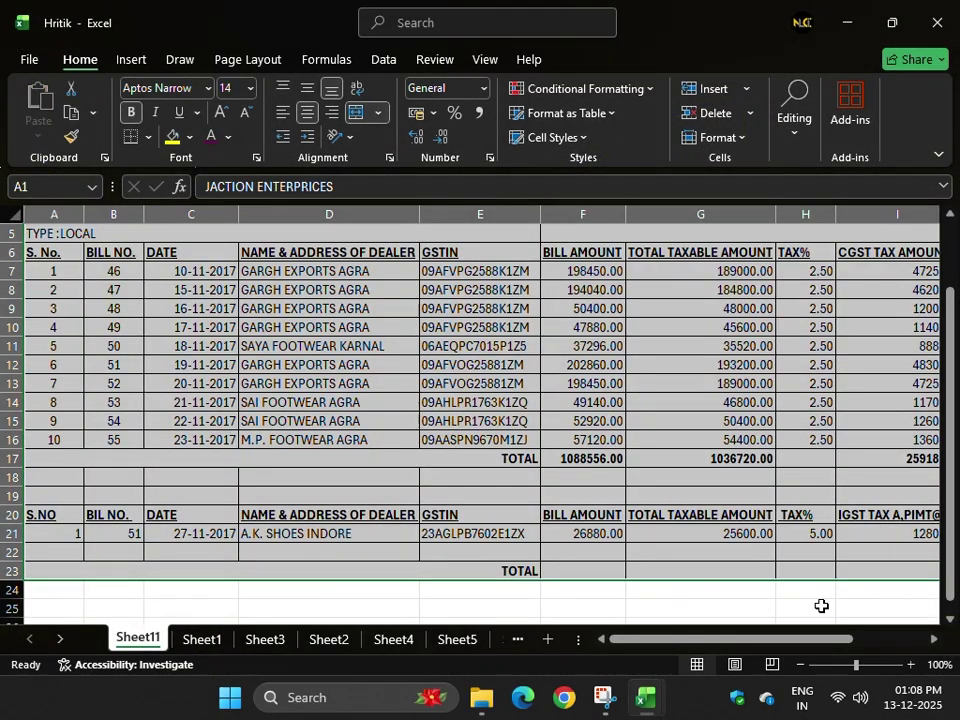
mouse_move(656, 703)
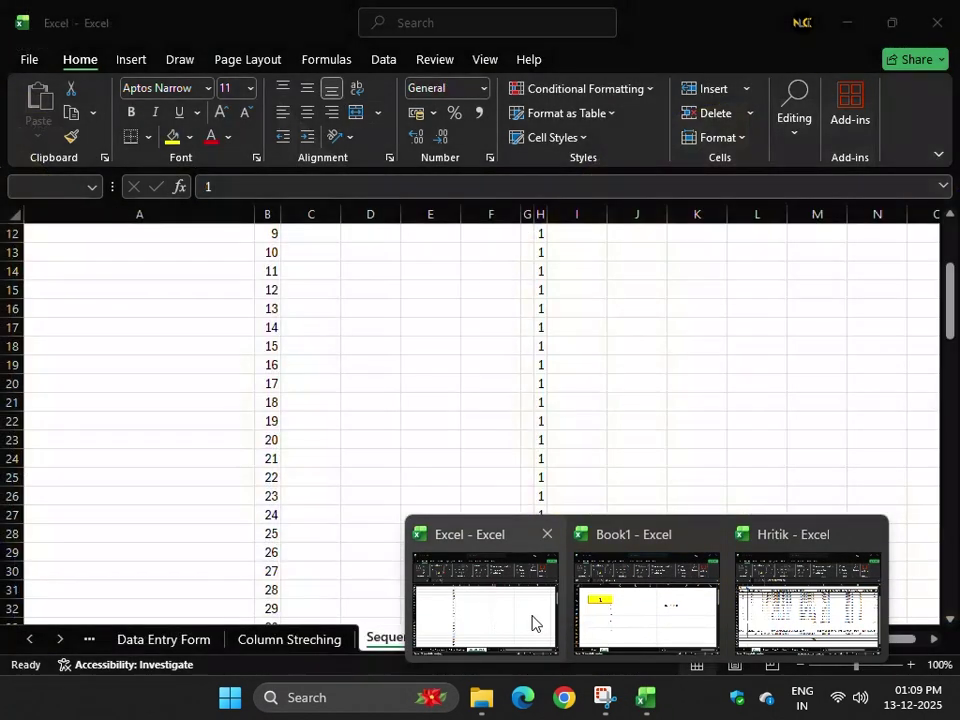
left_click(646, 623)
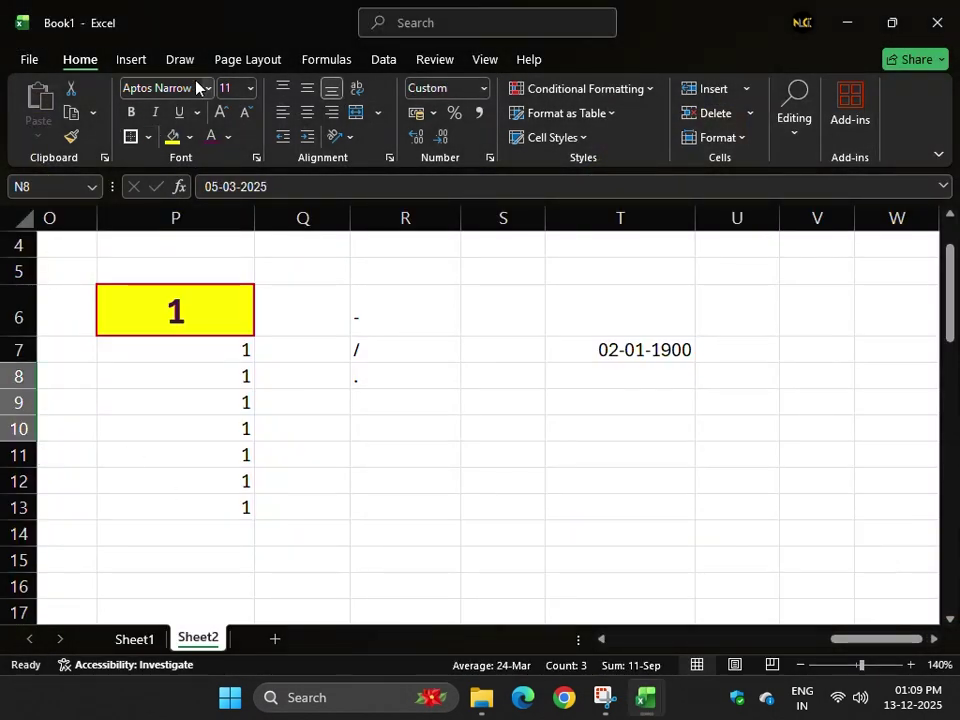
left_click(108, 62)
left_click(29, 59)
key("Escape")
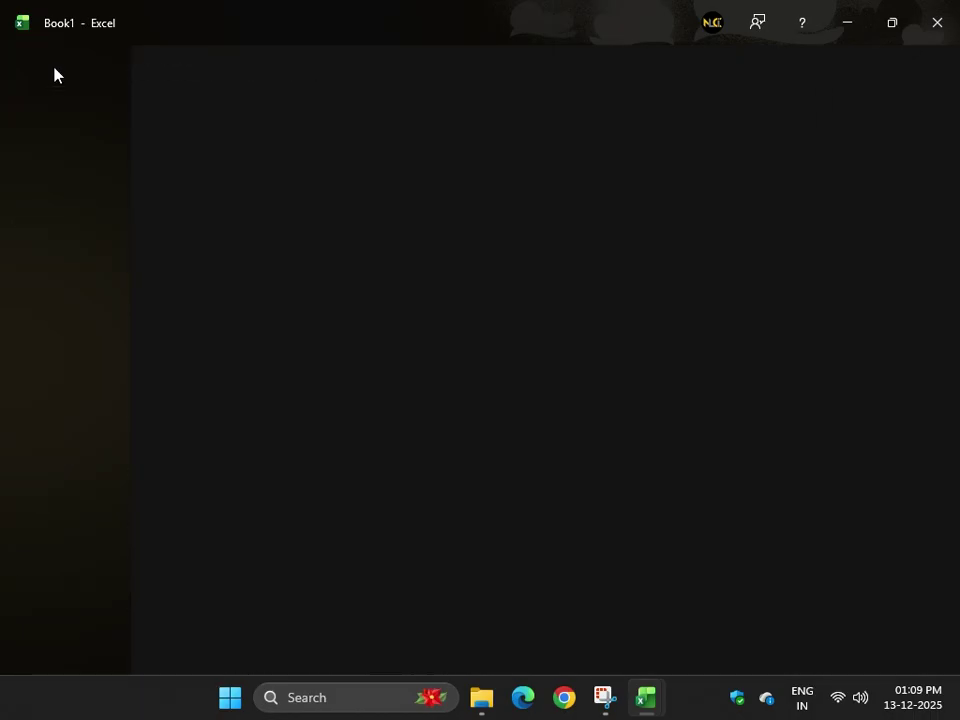
left_click(84, 62)
- Switch to the workbook named Excel and show its Topics sheet
key("alt+Tab")
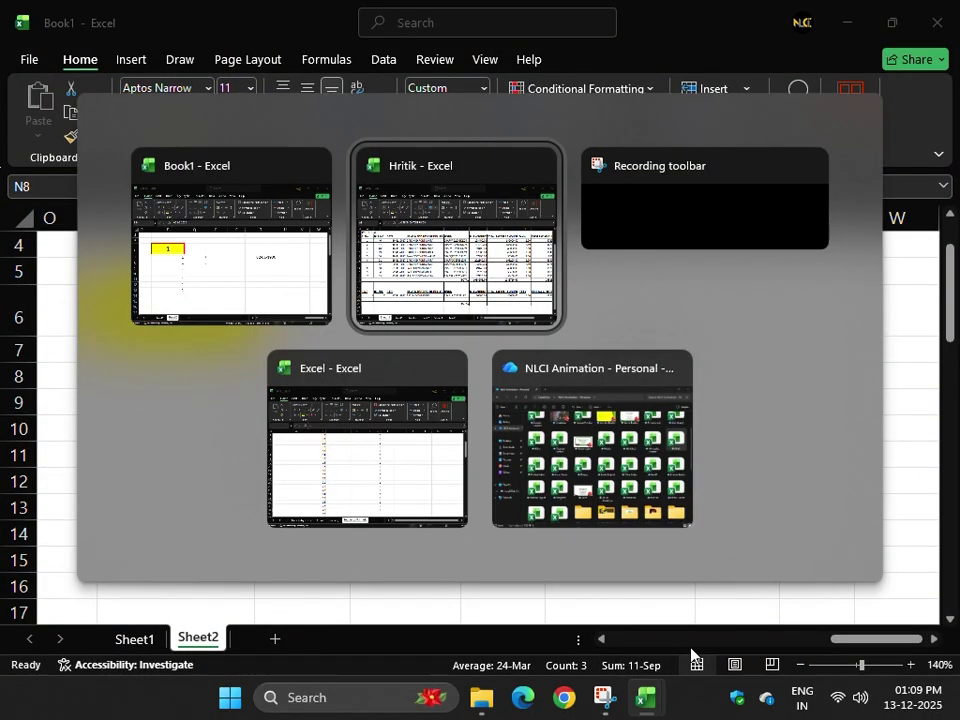
key("alt+Tab")
key("alt+Tab")
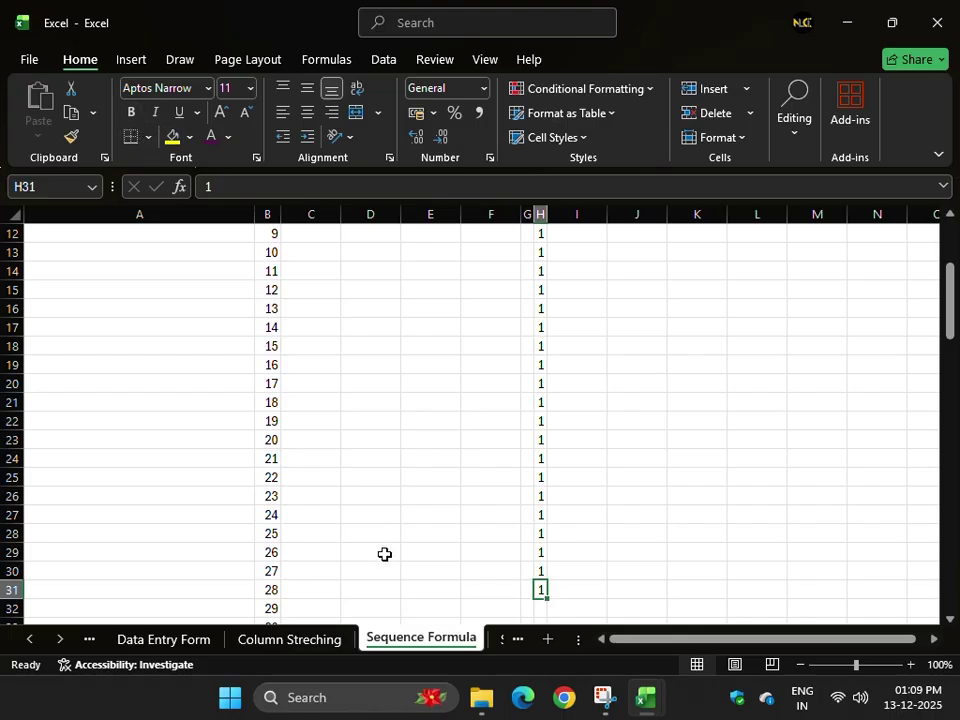
left_click(91, 643)
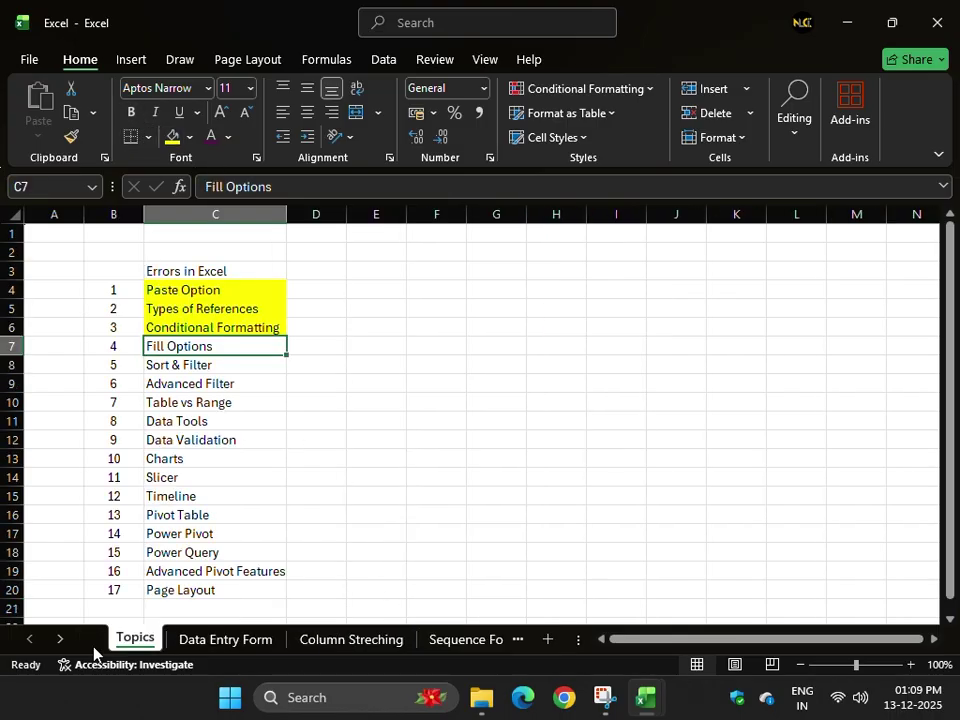
- Examine the topic list in column C, from Paste Option through Fill Options to Page Layout
left_click_drag(200, 290, 214, 336)
left_click(204, 345)
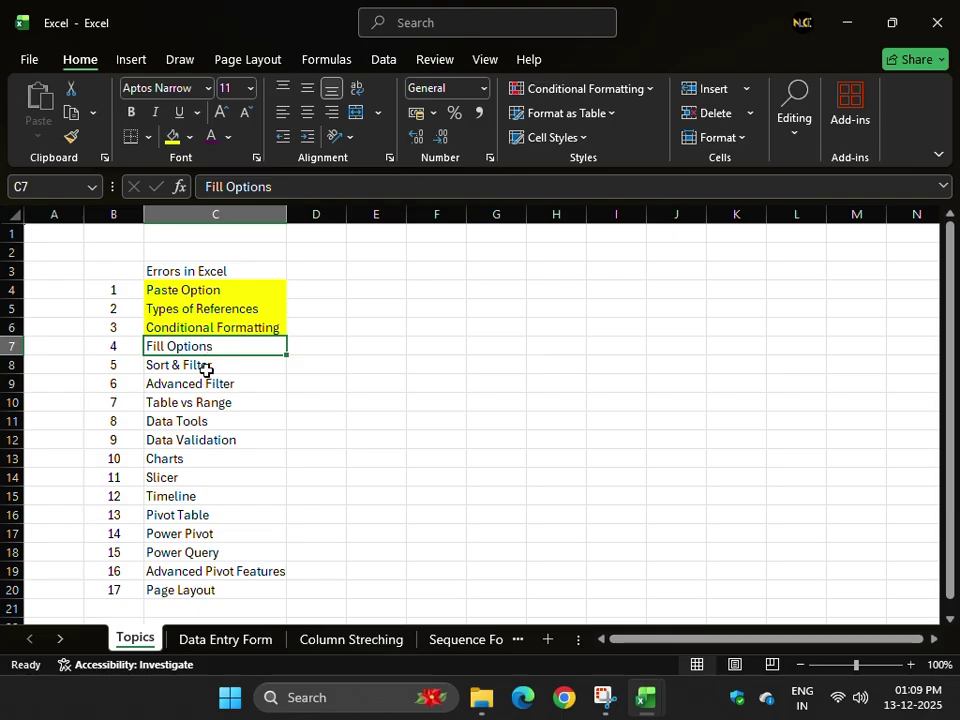
left_click_drag(206, 367, 232, 597)
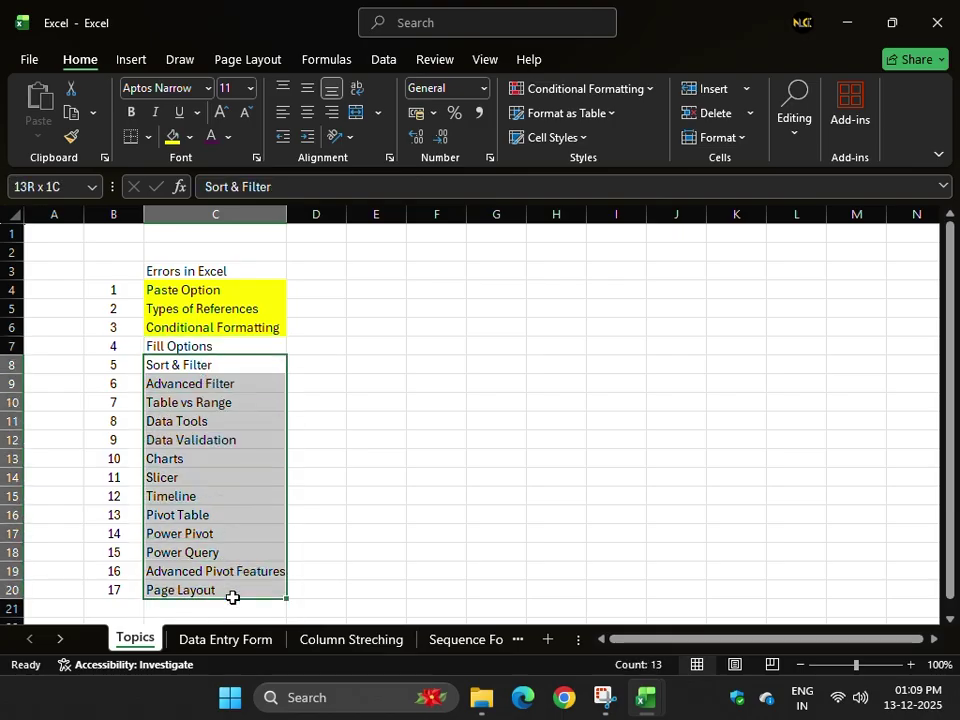
left_click(207, 350)
left_click_drag(200, 366, 232, 597)
left_click(204, 364)
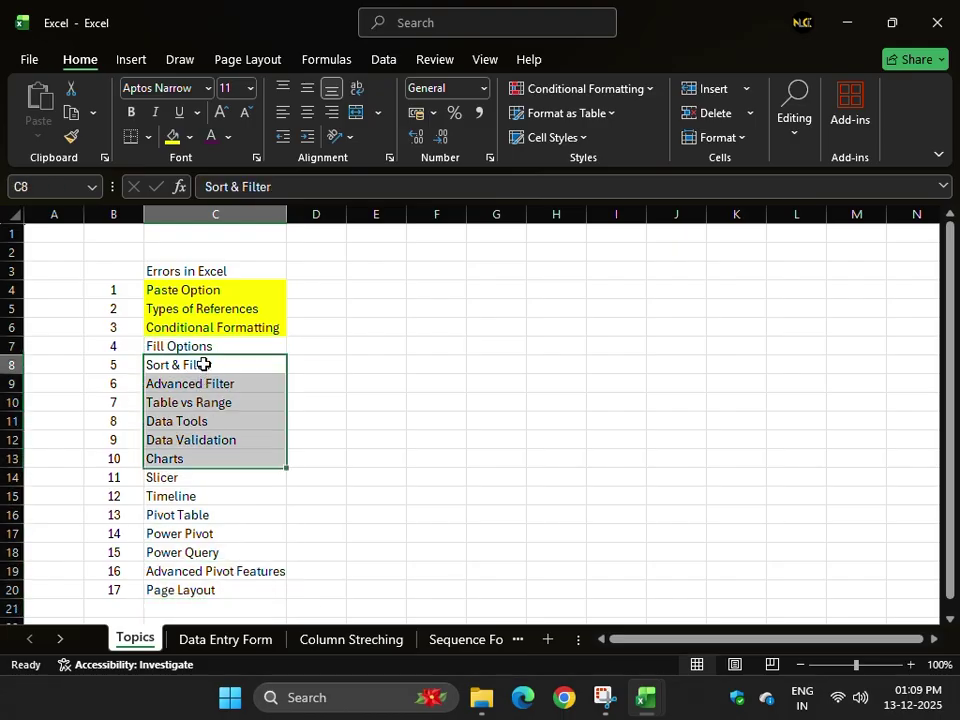
left_click_drag(219, 386, 233, 597)
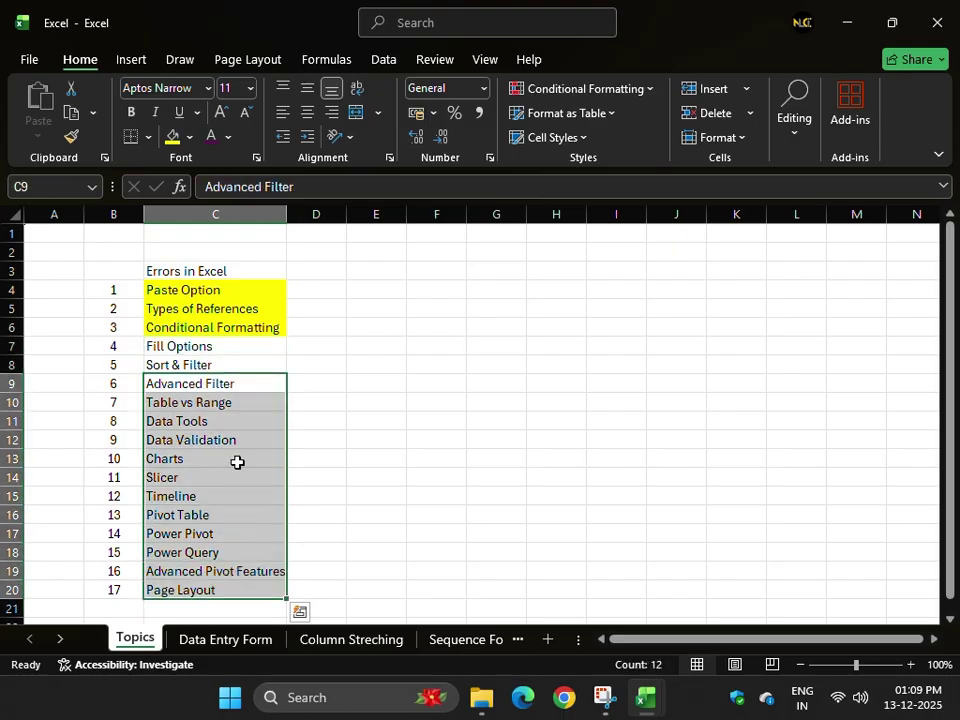
- Open the Data Entry Form sheet and examine its ID, First, Last, Date and Revenue headings and the row beneath them
left_click(240, 648)
left_click_drag(96, 253, 485, 257)
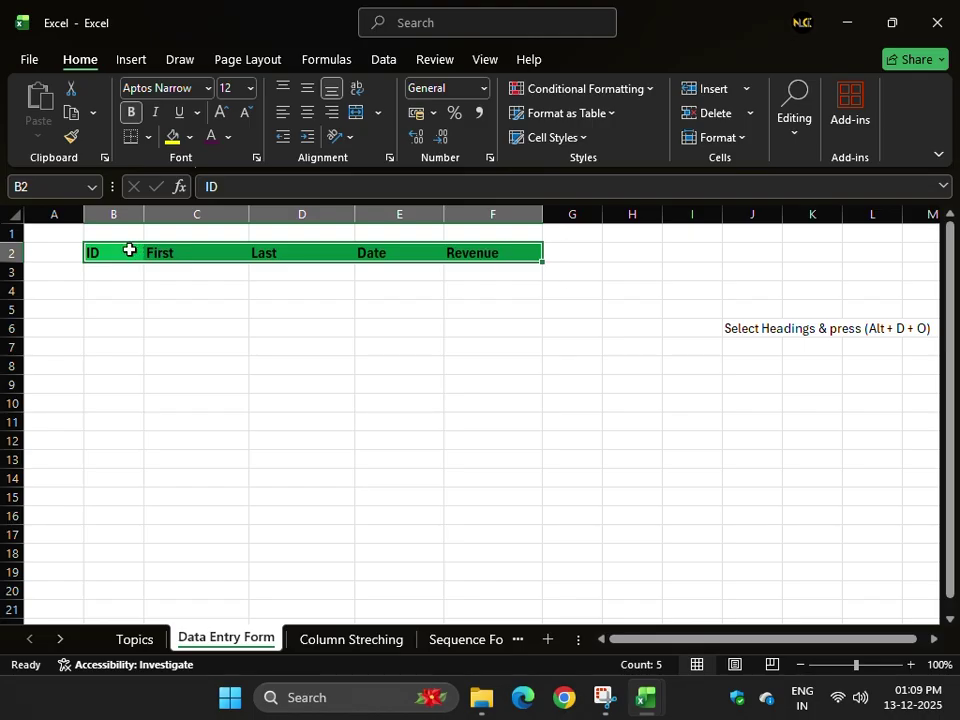
left_click_drag(129, 251, 478, 253)
left_click(110, 274)
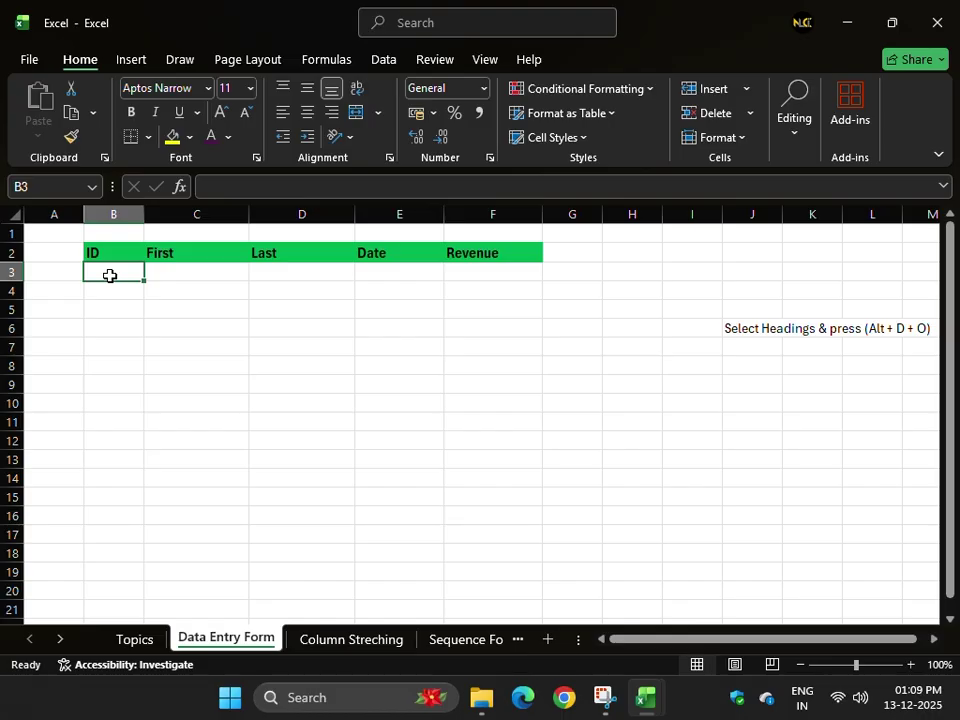
left_click(134, 285)
left_click(187, 276)
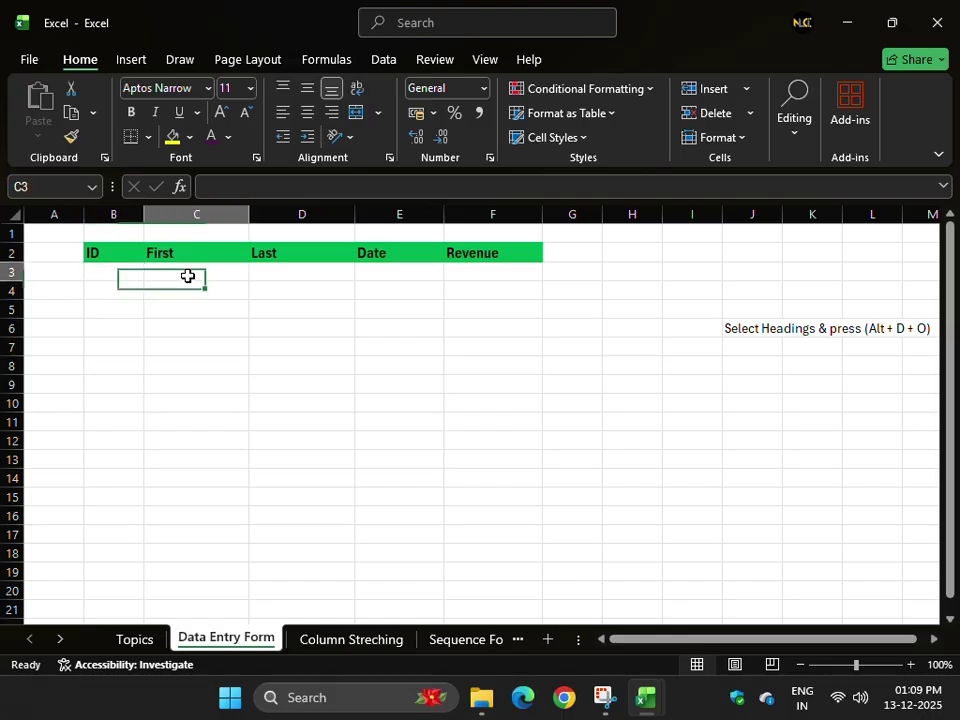
left_click(289, 276)
left_click(399, 280)
left_click(516, 272)
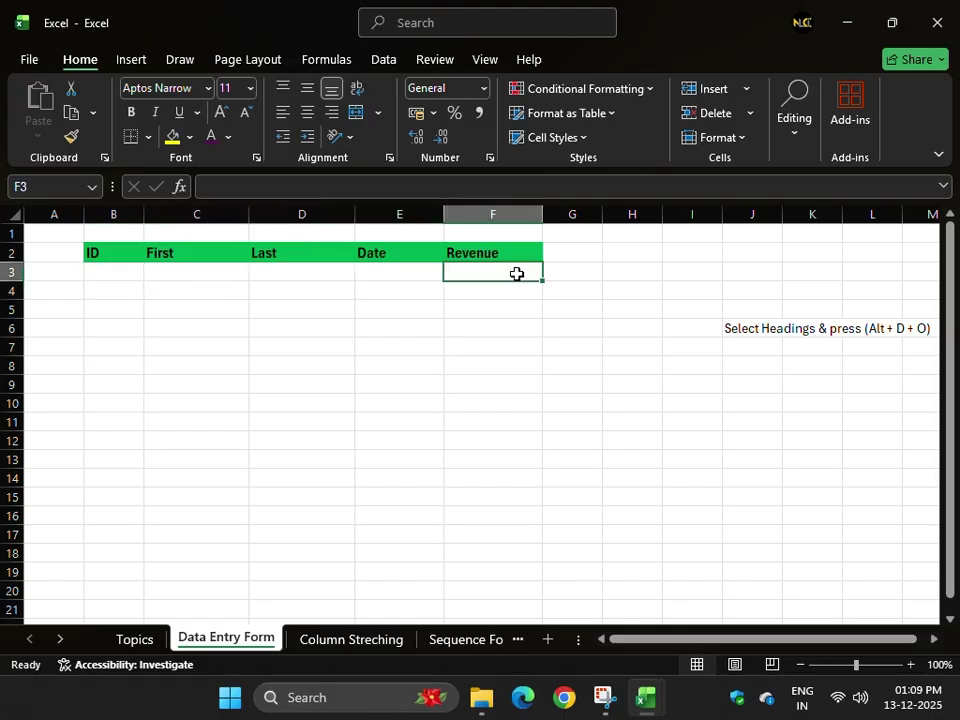
- Start the first record in row 3 with ID 1 and fill in the person's first and last names
left_click(95, 273)
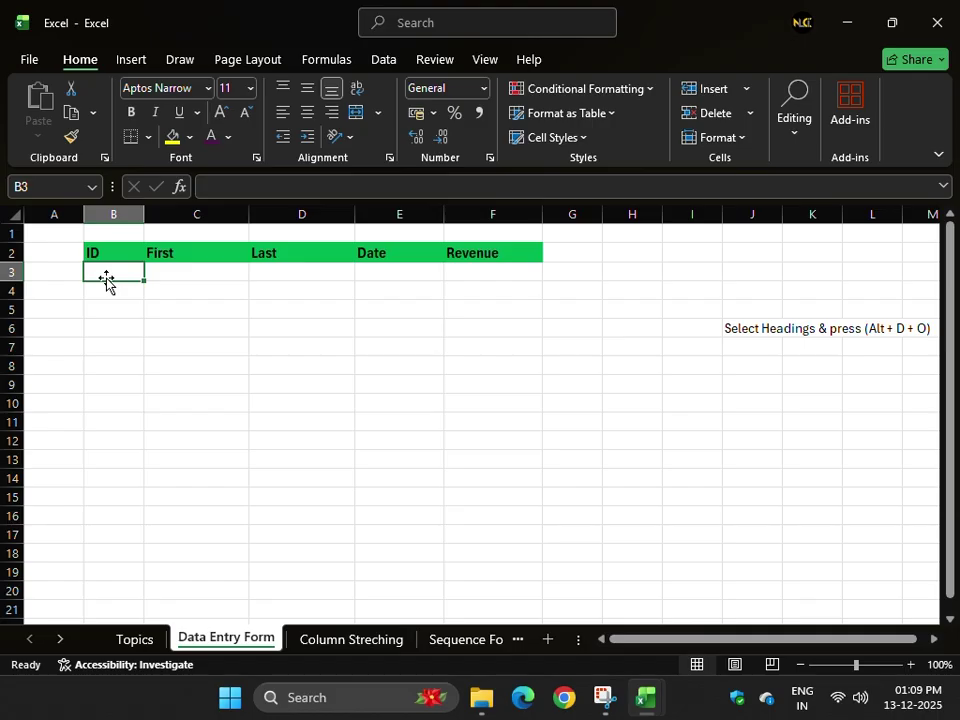
type("1")
key("Tab")
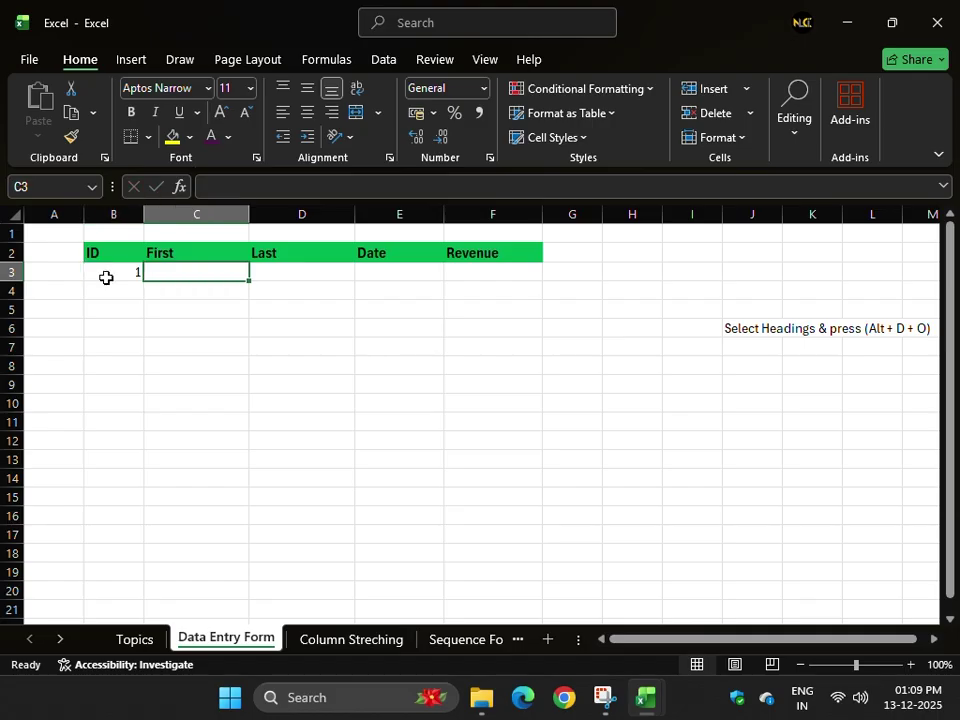
type("Amit")
key("Tab")
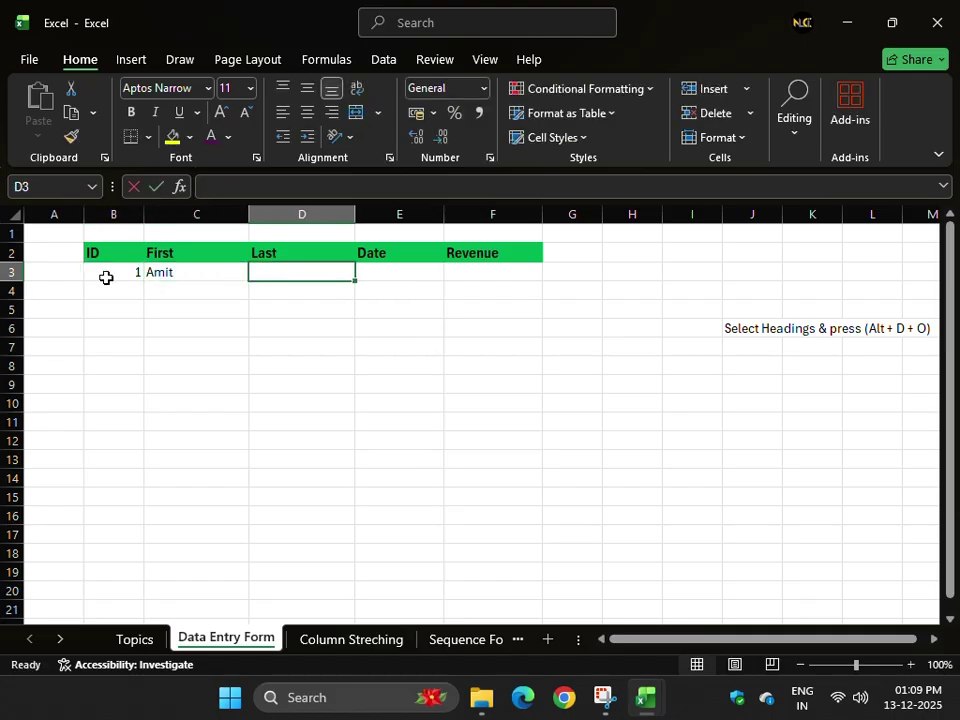
type("Sharma")
key("Tab")
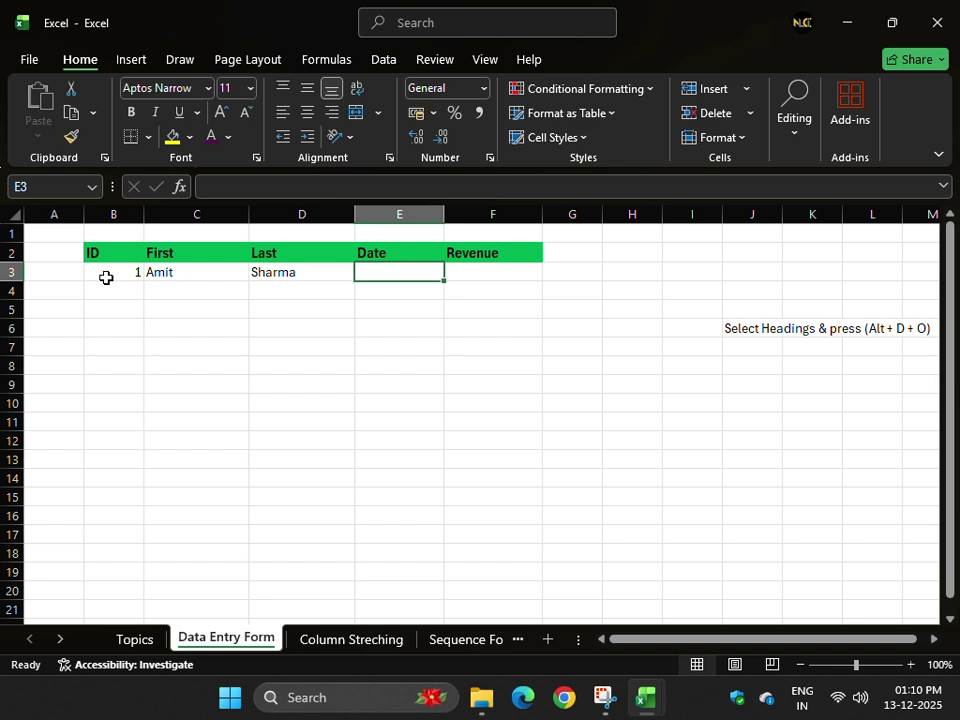
- Enter 02-06-2025 as the Date of the first record in cell E3
type("02-06-")
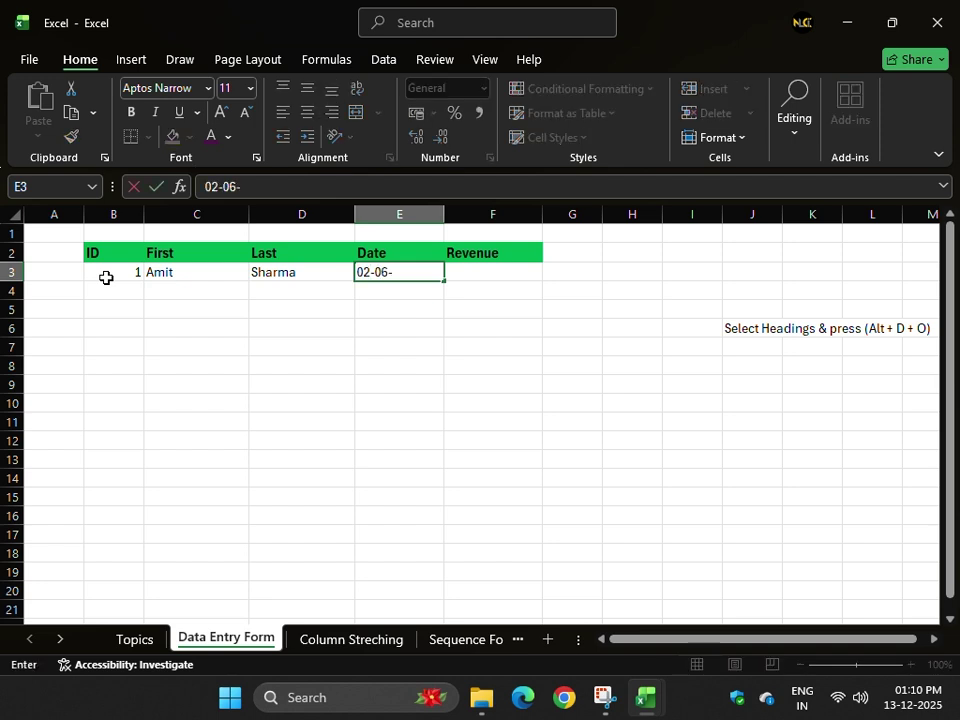
key("Tab")
key("shift+Tab")
key("F2")
type("2025")
key("Tab")
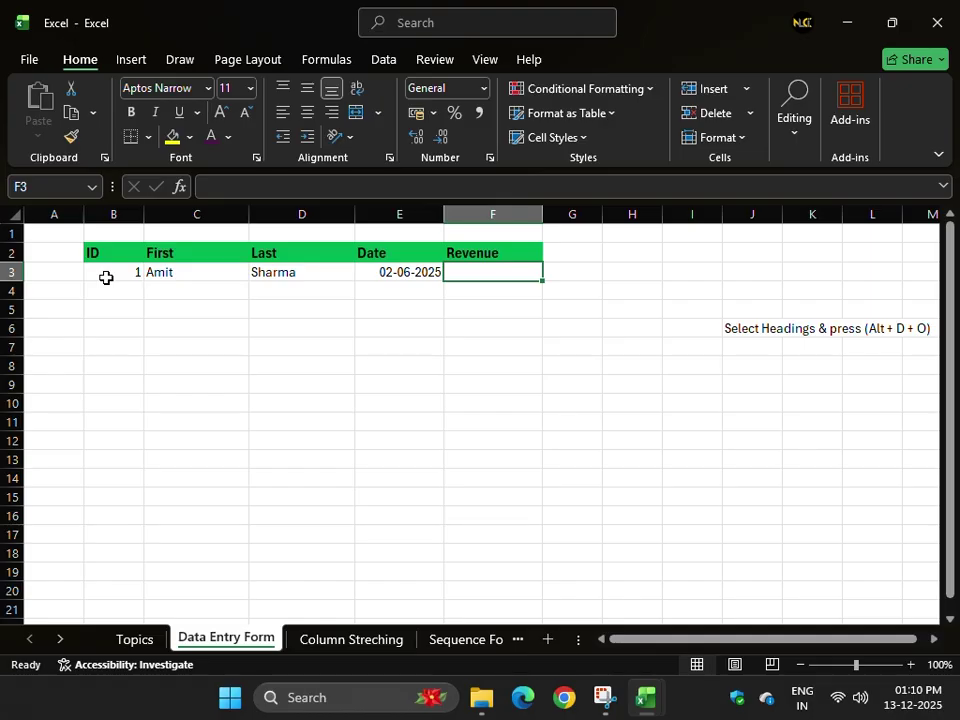
- Enter 52651 as the Revenue of the first record in cell F3
type("52651")
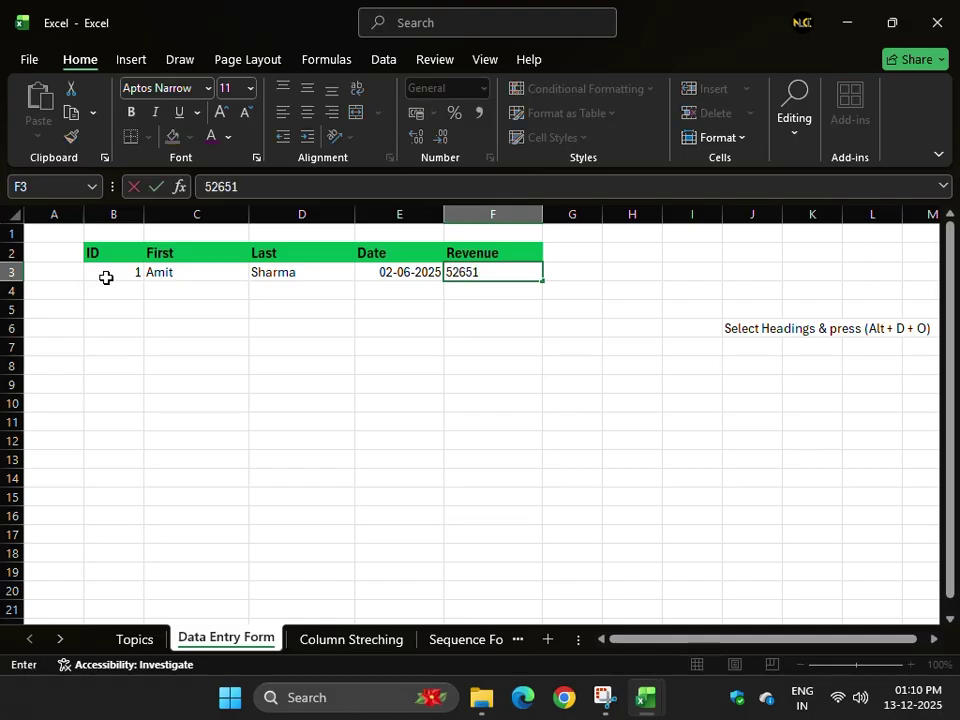
key("Return")
left_click(114, 288)
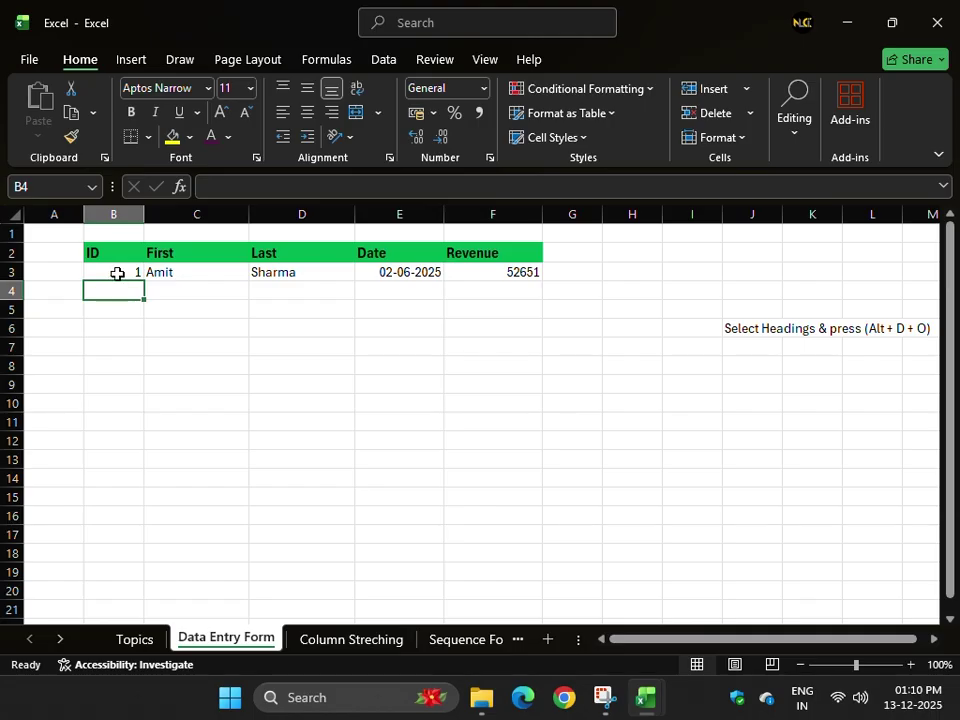
- Clear the sample record from cells B3:F4 beneath the headings
left_click_drag(118, 272, 481, 282)
key("Delete")
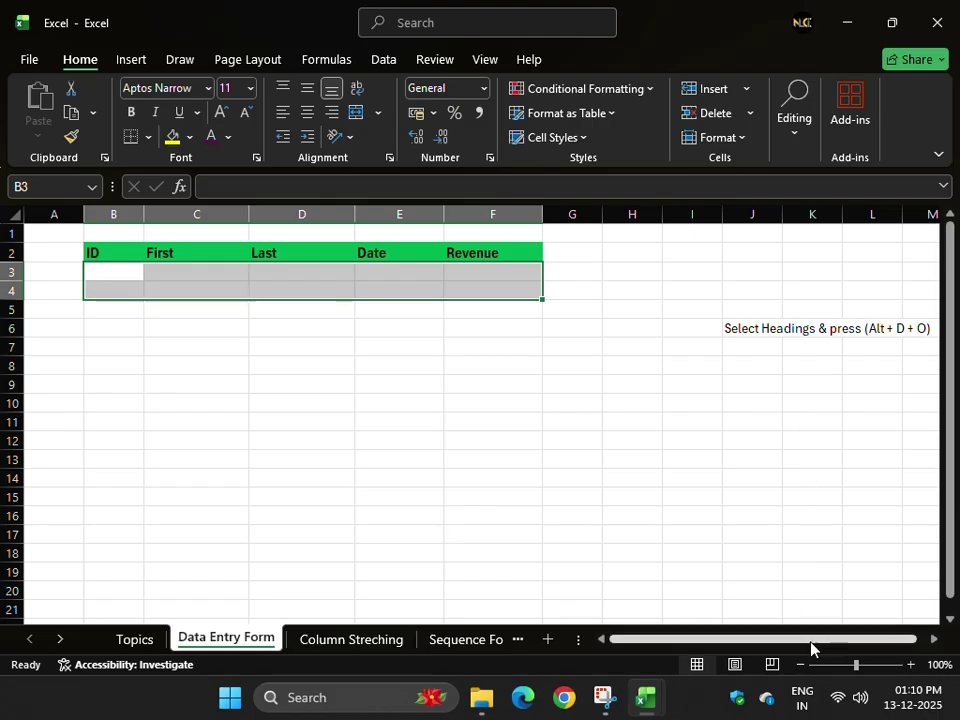
left_click_drag(810, 646, 880, 640)
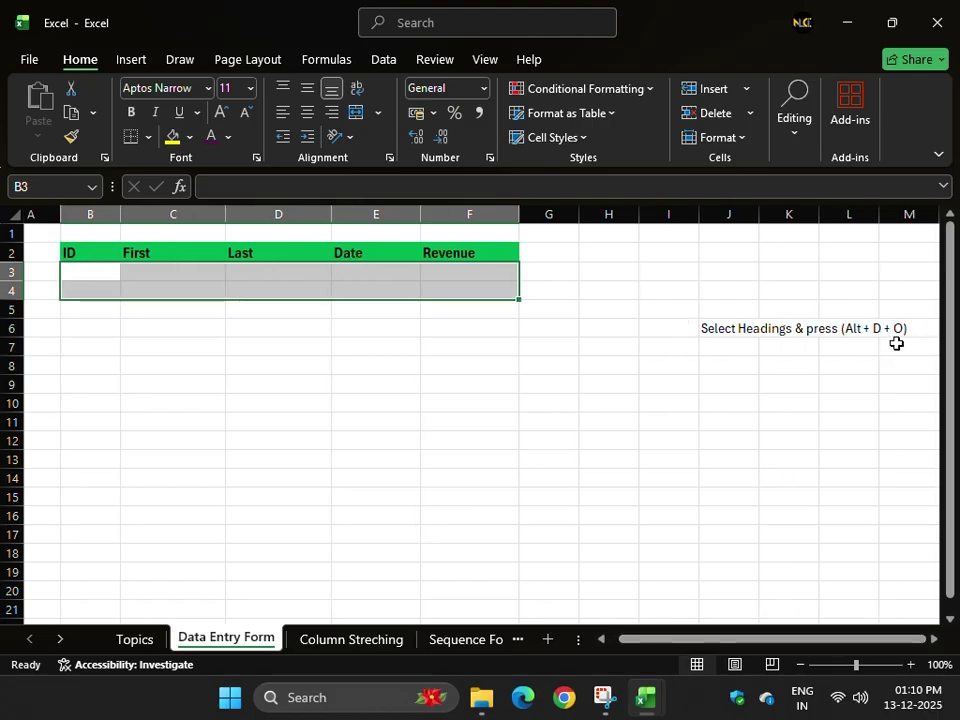
left_click(316, 363)
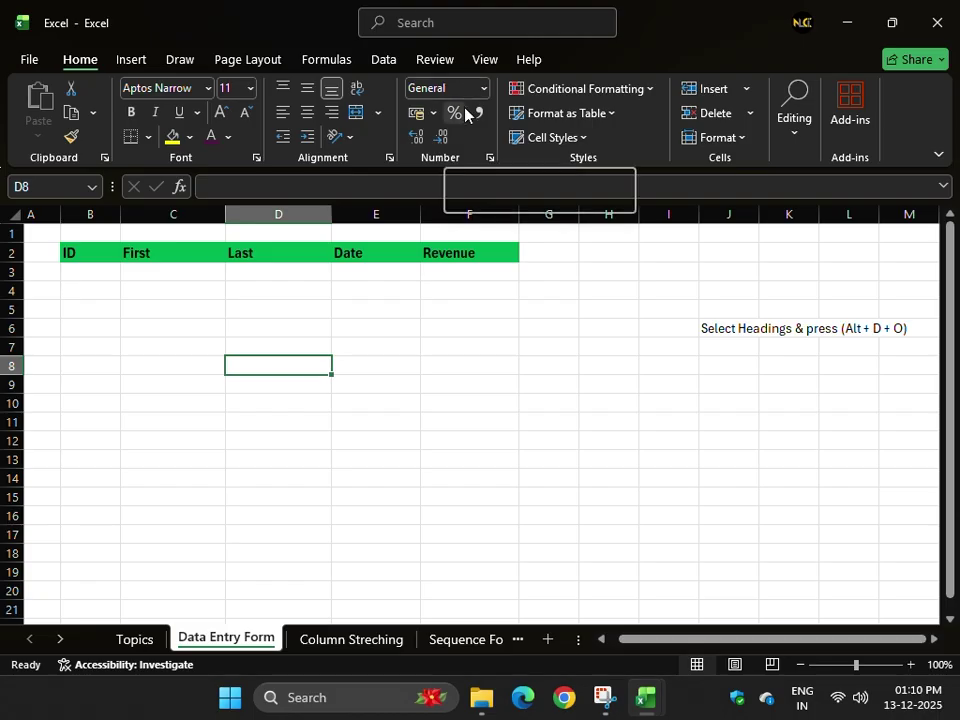
key("alt")
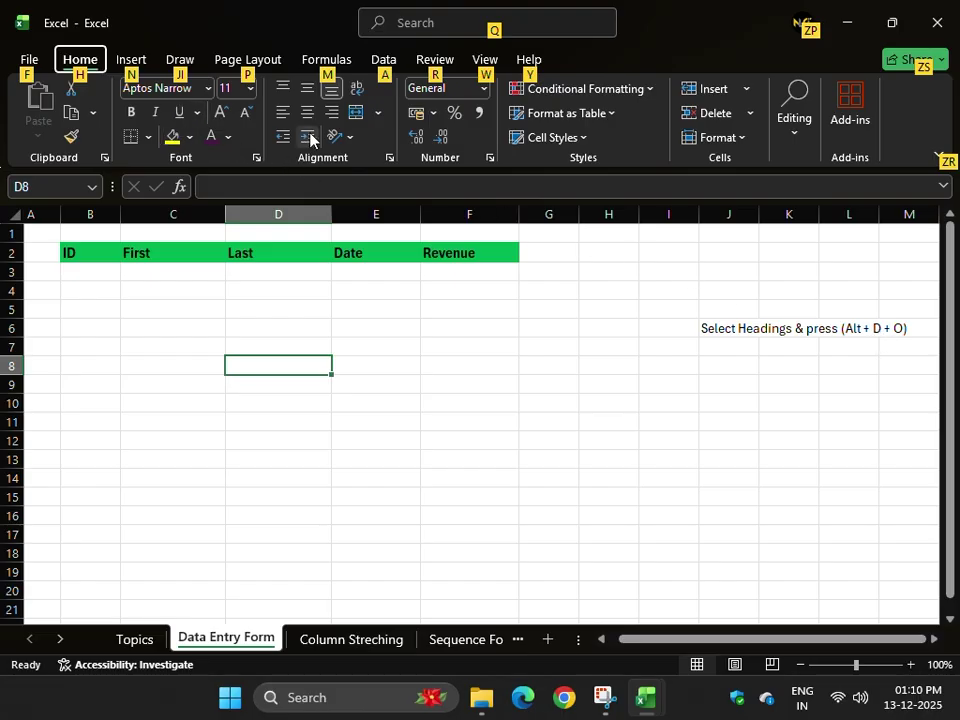
key("d")
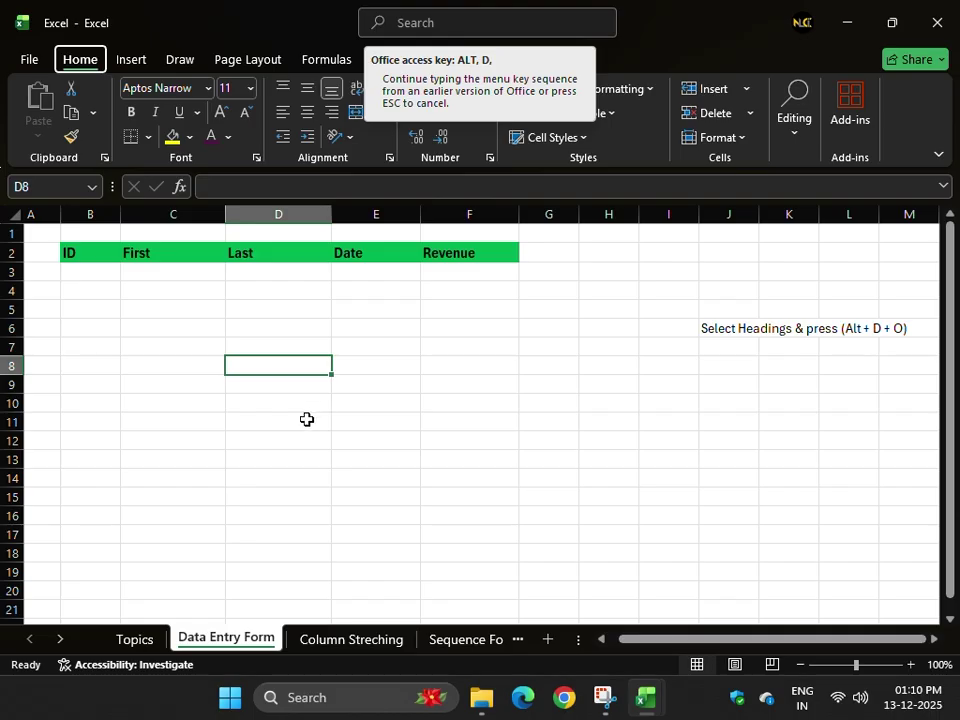
key("Escape")
left_click(131, 60)
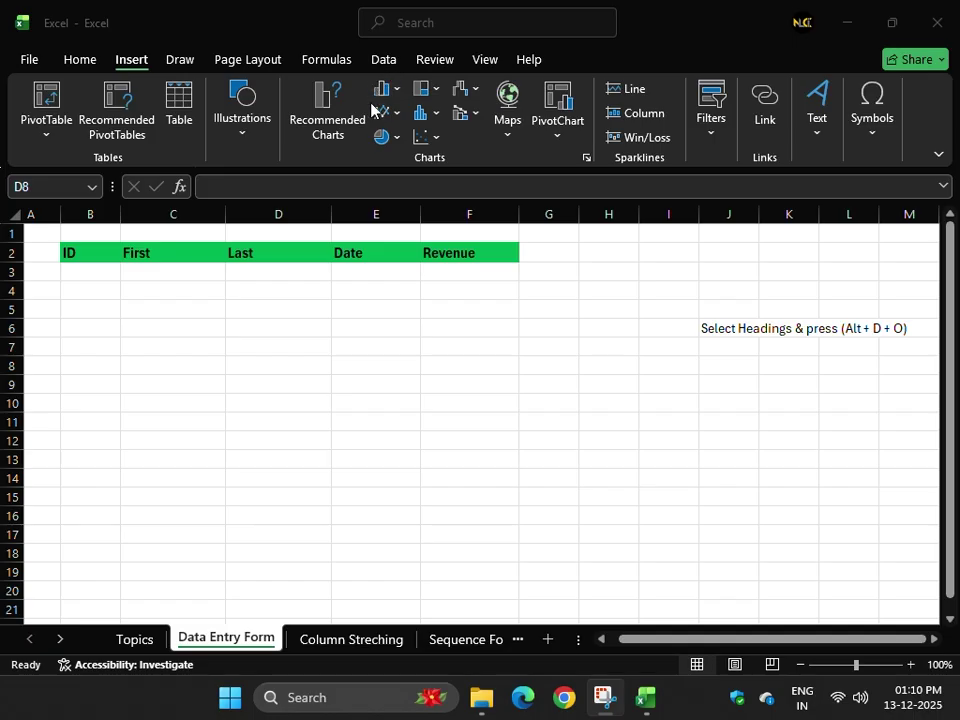
left_click(54, 242)
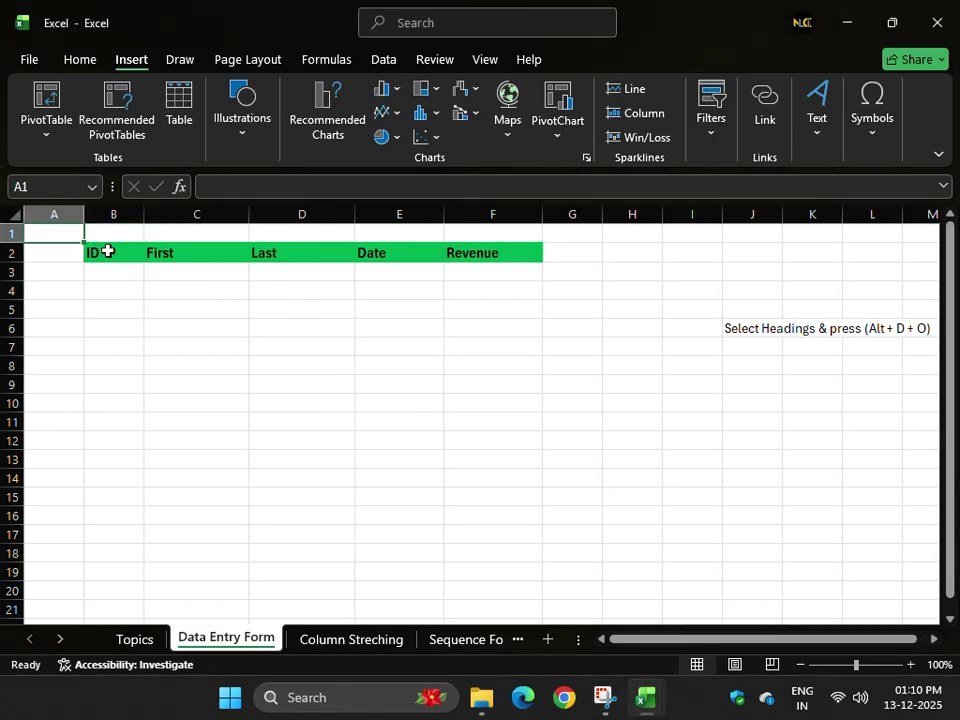
- Try to open the data entry form for the ID to Revenue headings in B2:F2
left_click_drag(107, 249, 493, 259)
key("alt")
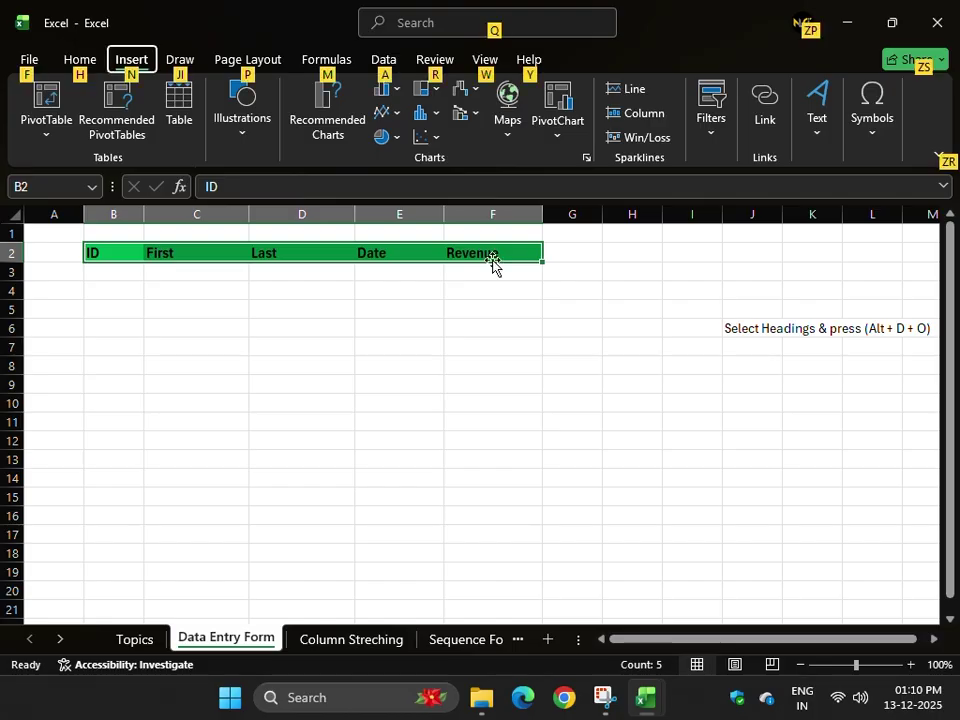
key("d")
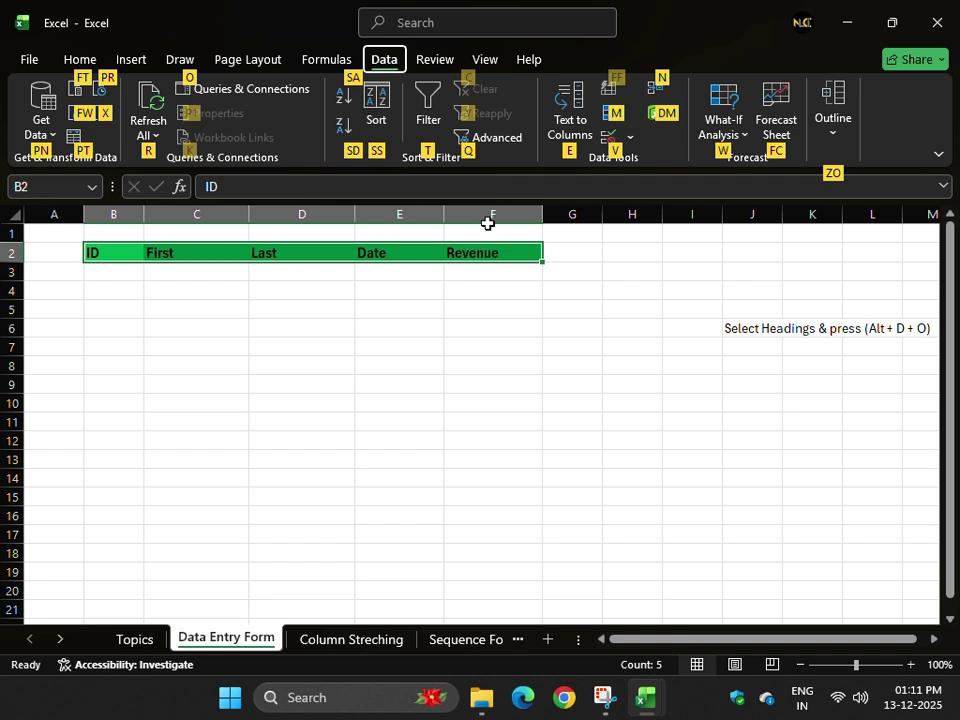
key("o")
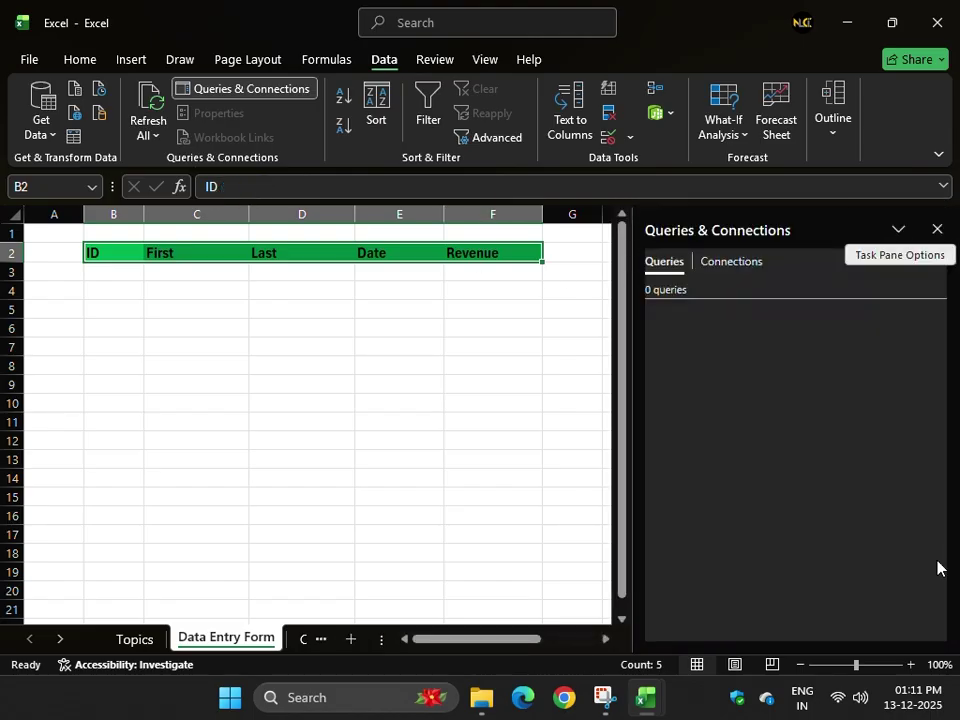
left_click(936, 231)
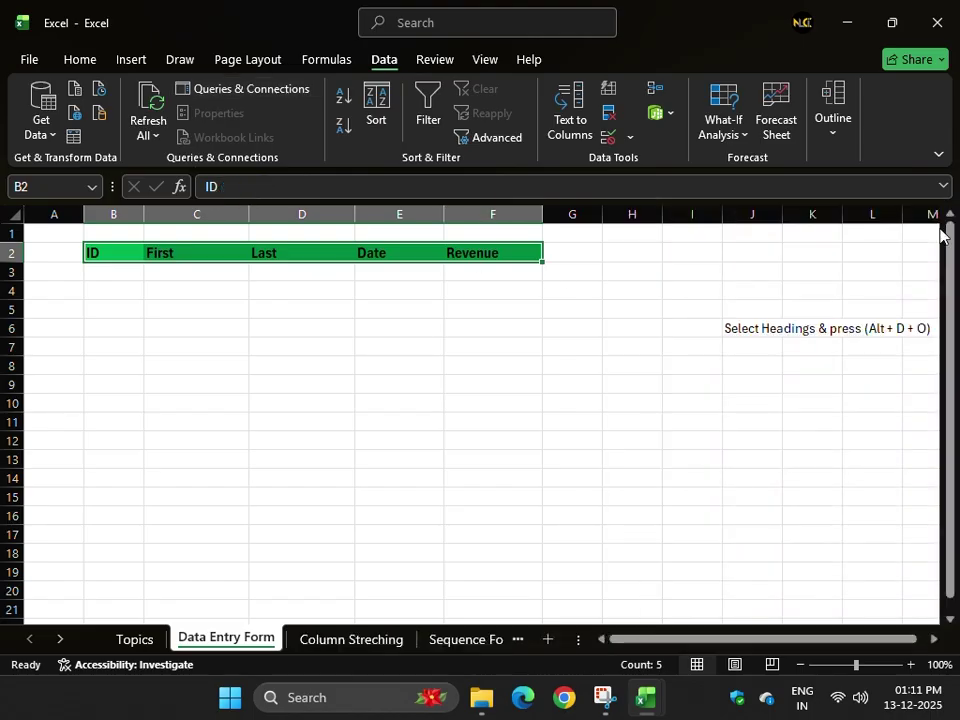
- Check the instruction note in J6, reselect headings B2:F2 and try again to call up their data form
left_click(859, 332)
left_click(760, 328)
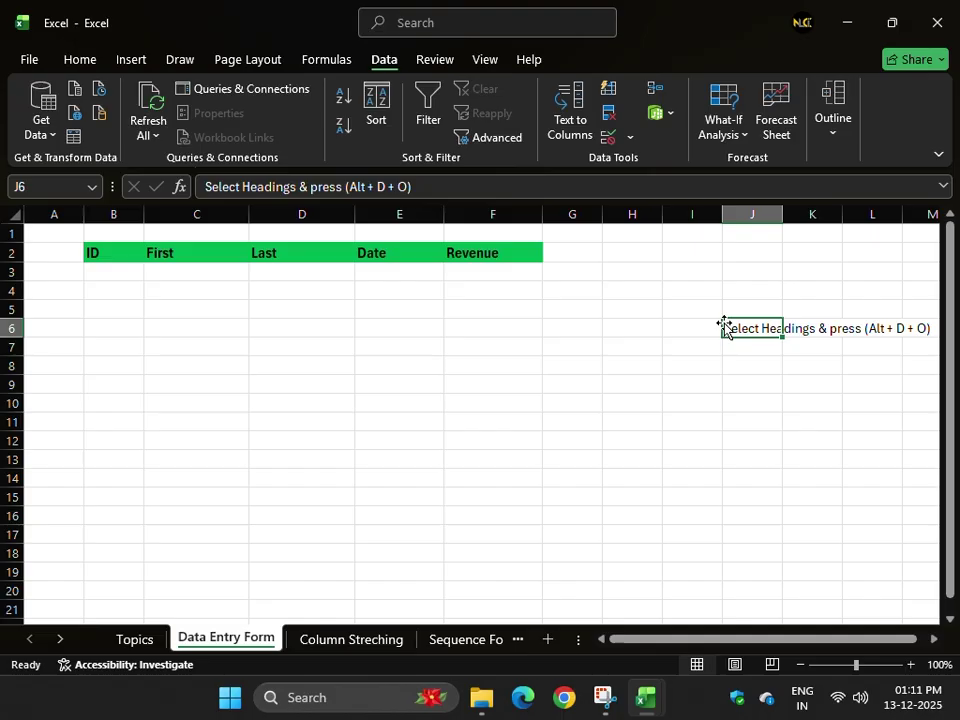
left_click(133, 60)
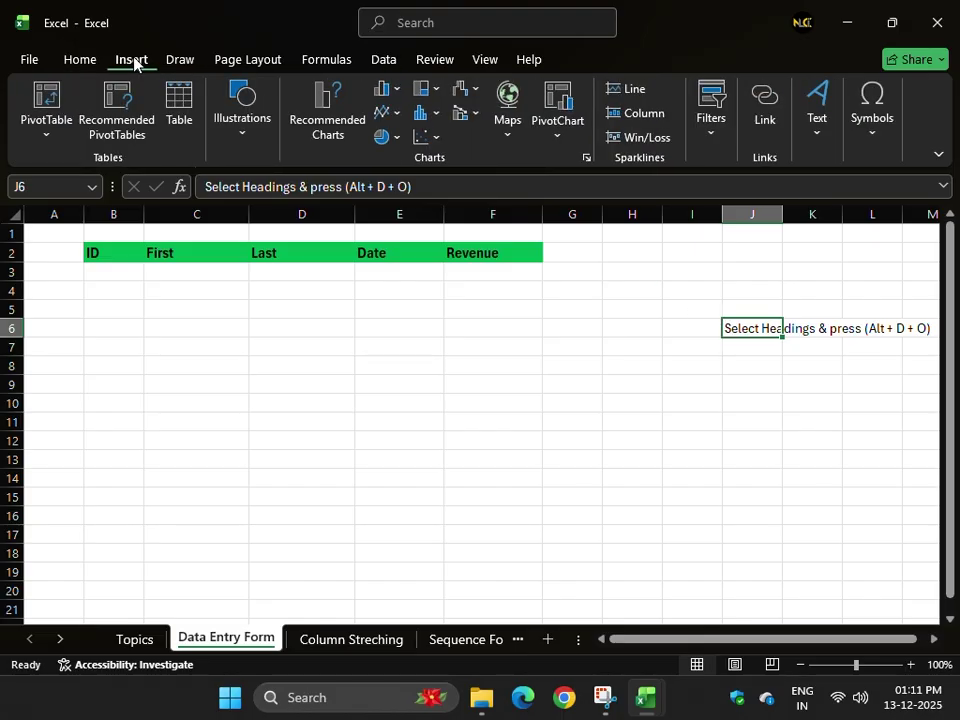
left_click_drag(118, 250, 511, 261)
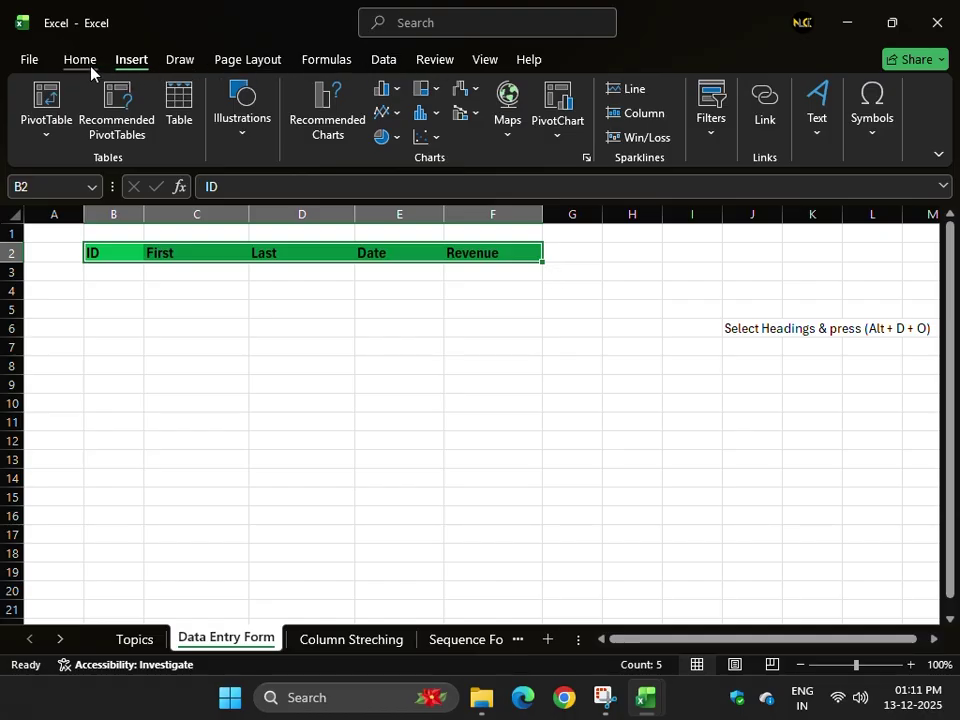
left_click(350, 64)
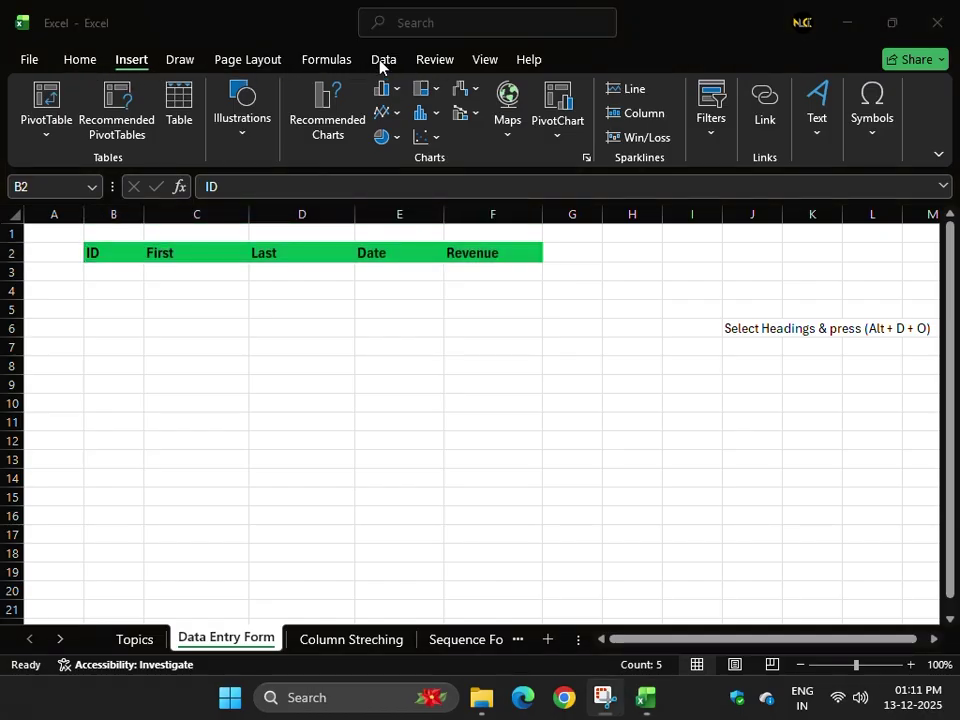
left_click(150, 244)
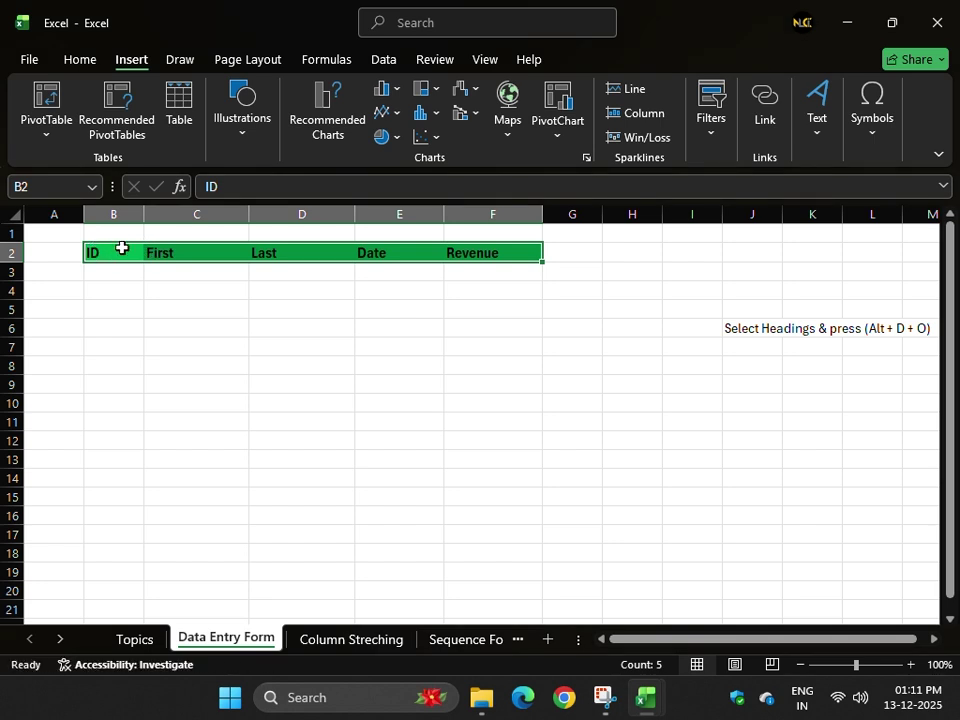
key("alt")
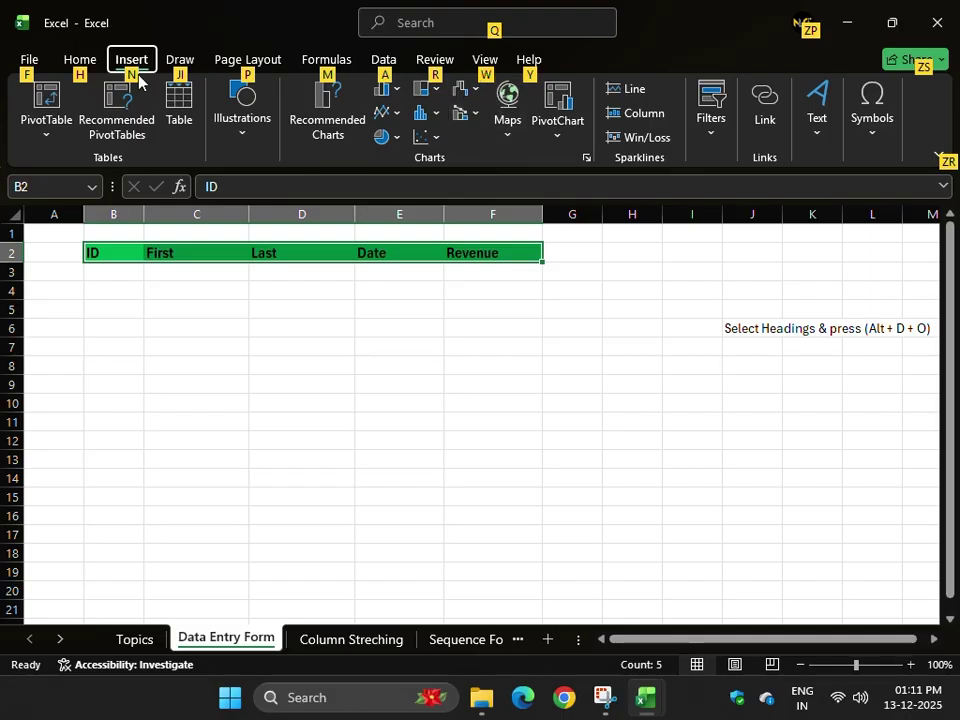
key("d")
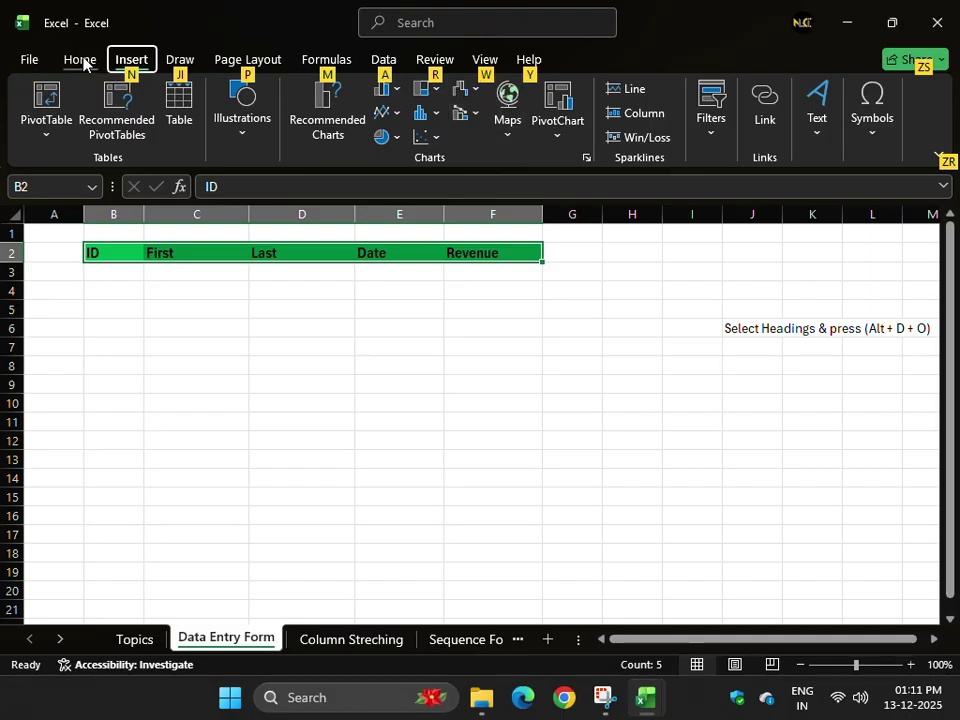
left_click(85, 62)
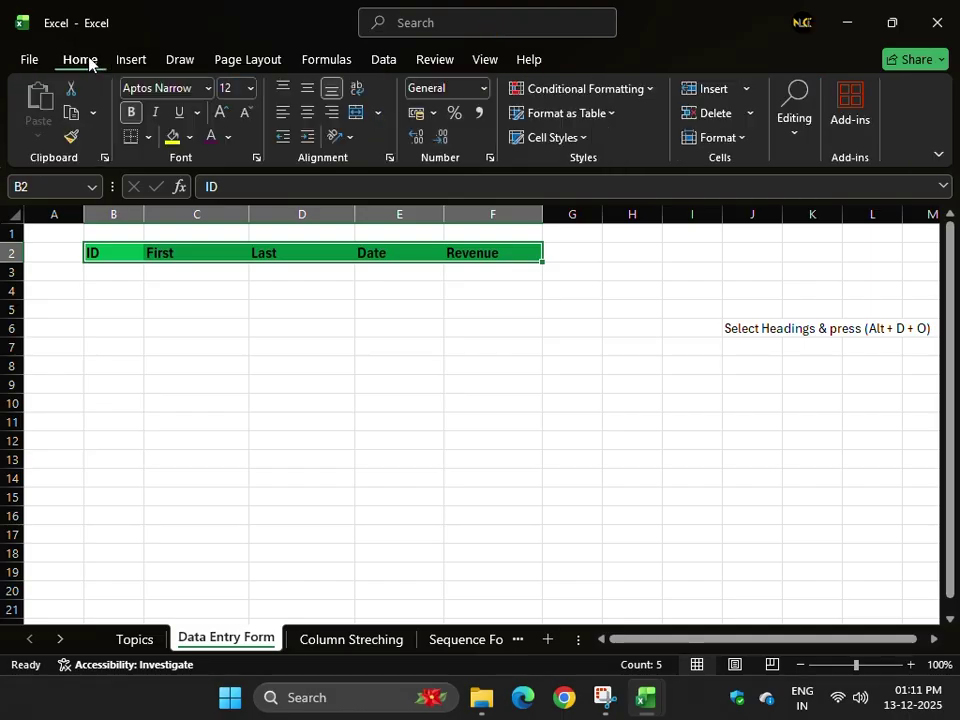
left_click(182, 63)
left_click(327, 62)
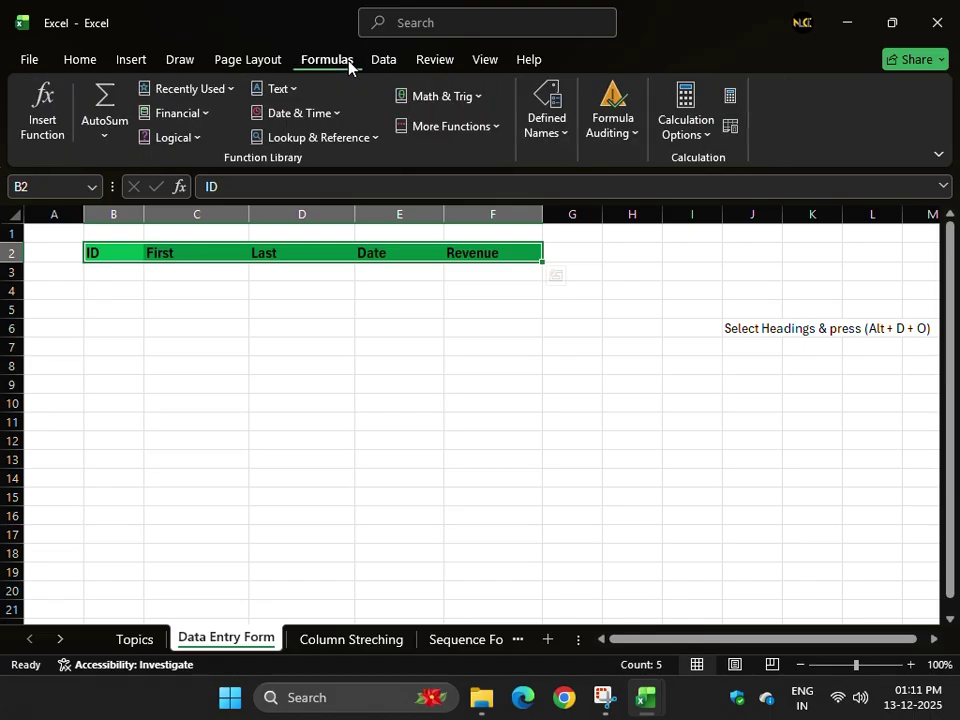
left_click(403, 62)
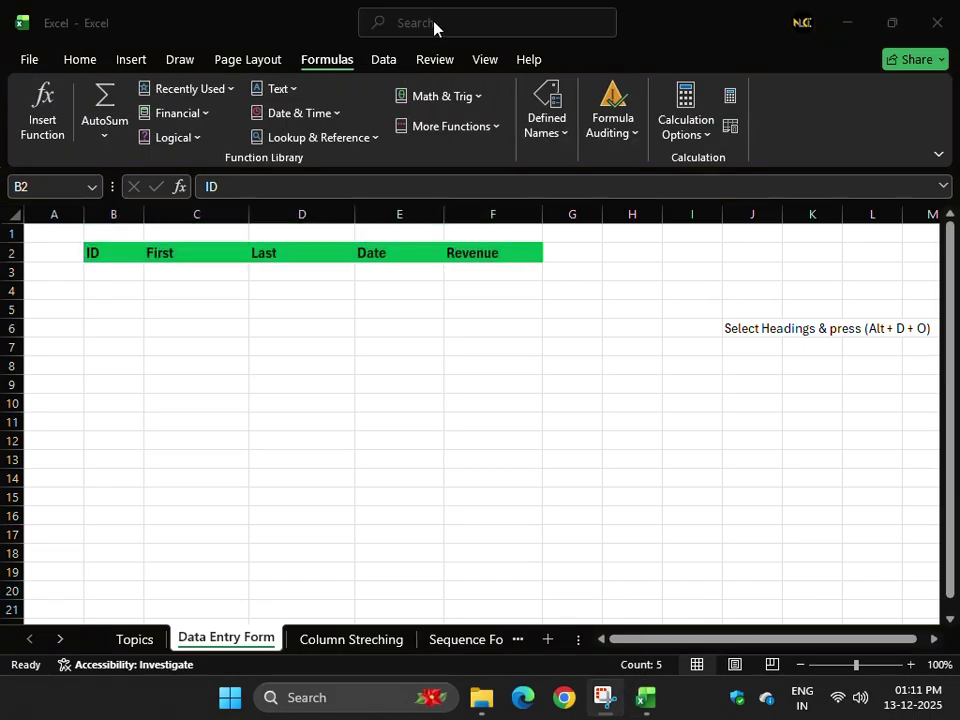
left_click(891, 22)
left_click(490, 157)
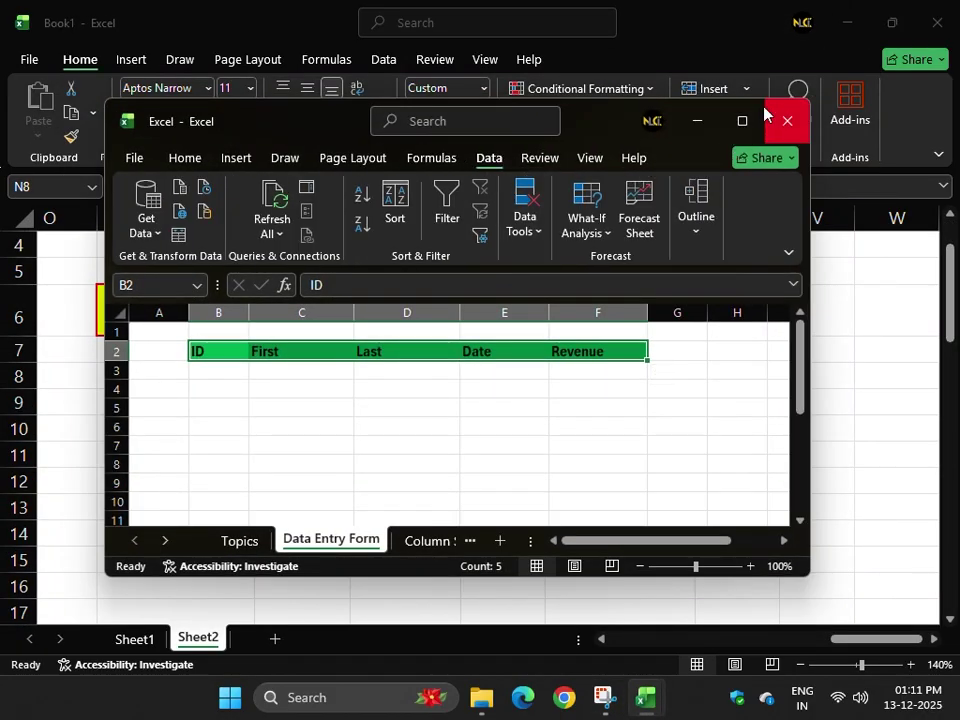
left_click(752, 122)
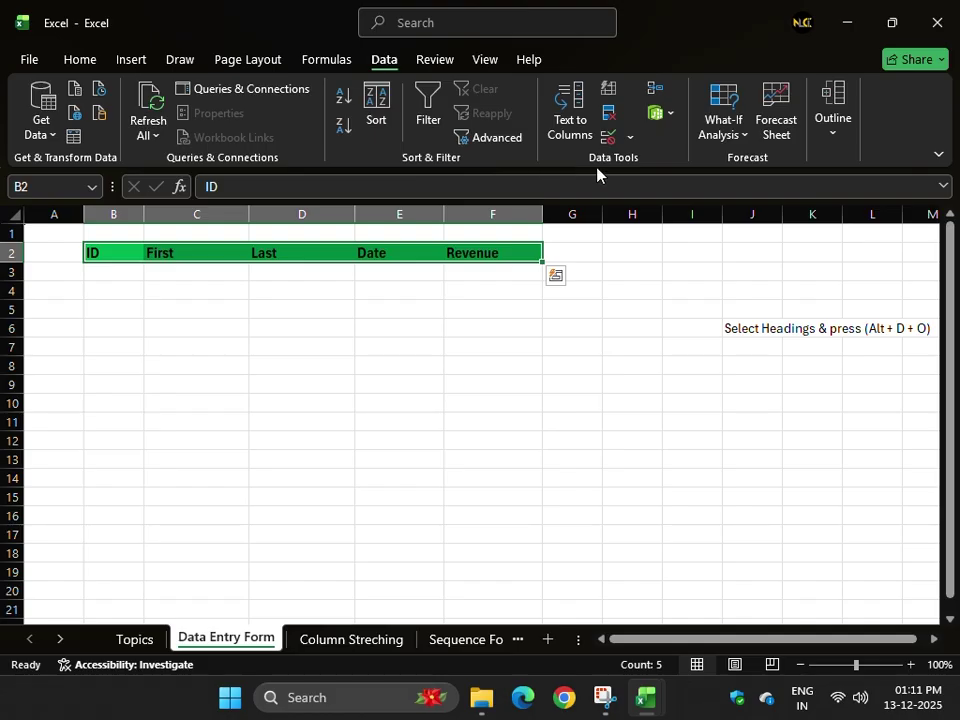
- Try once more to start the data form command for the selected headings
key("alt")
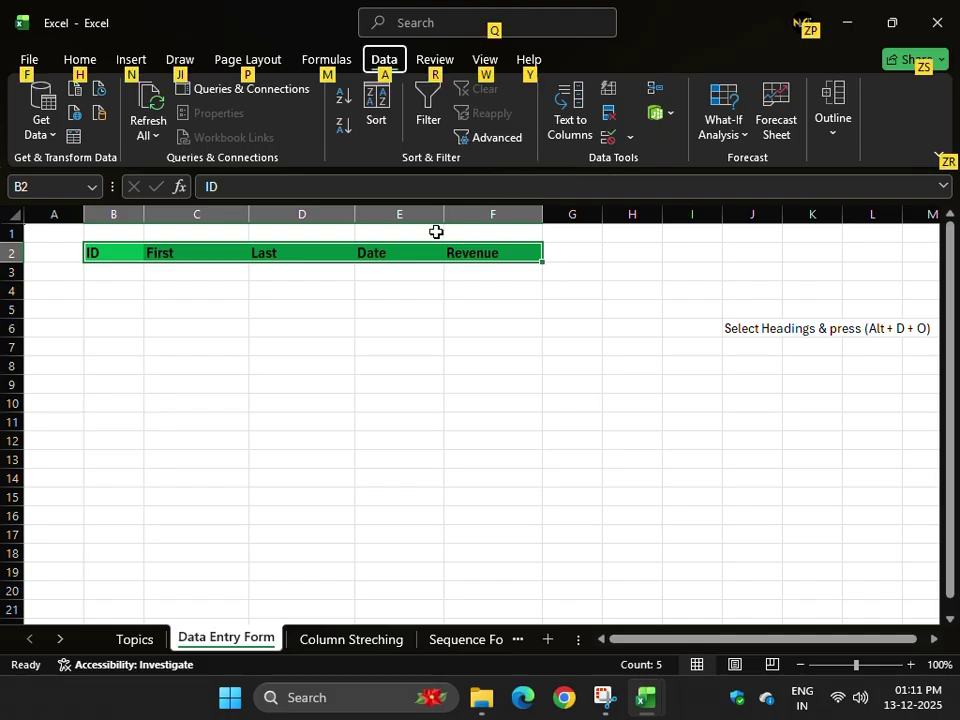
key("d")
left_click(124, 314)
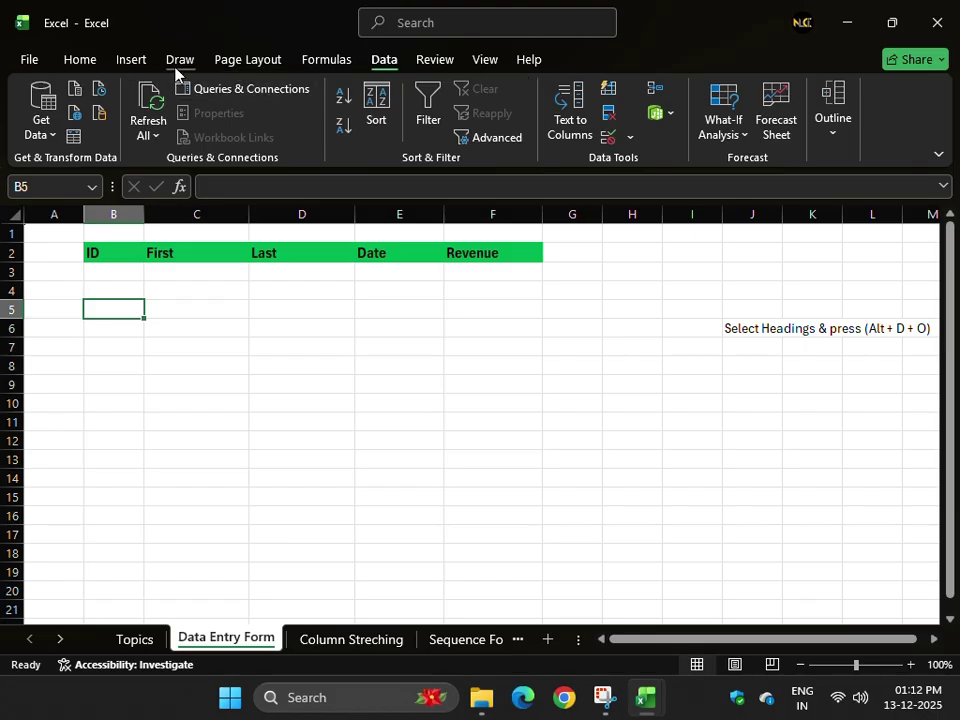
- Add the Developer tab to the ribbon through the ribbon customization options and look over its commands
right_click(79, 64)
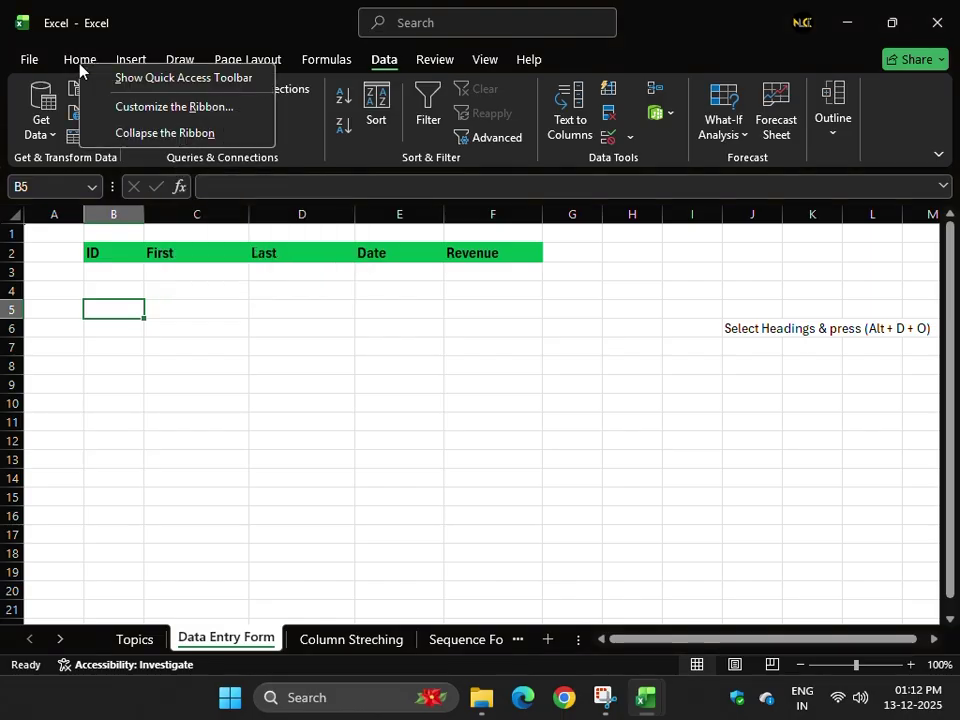
left_click(136, 115)
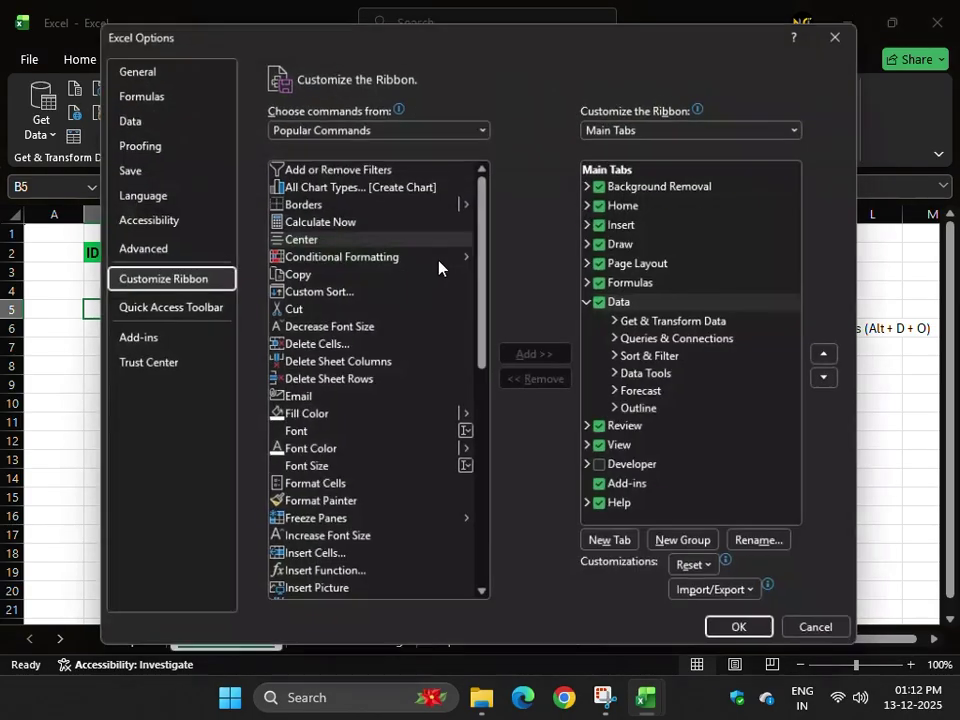
left_click(591, 302)
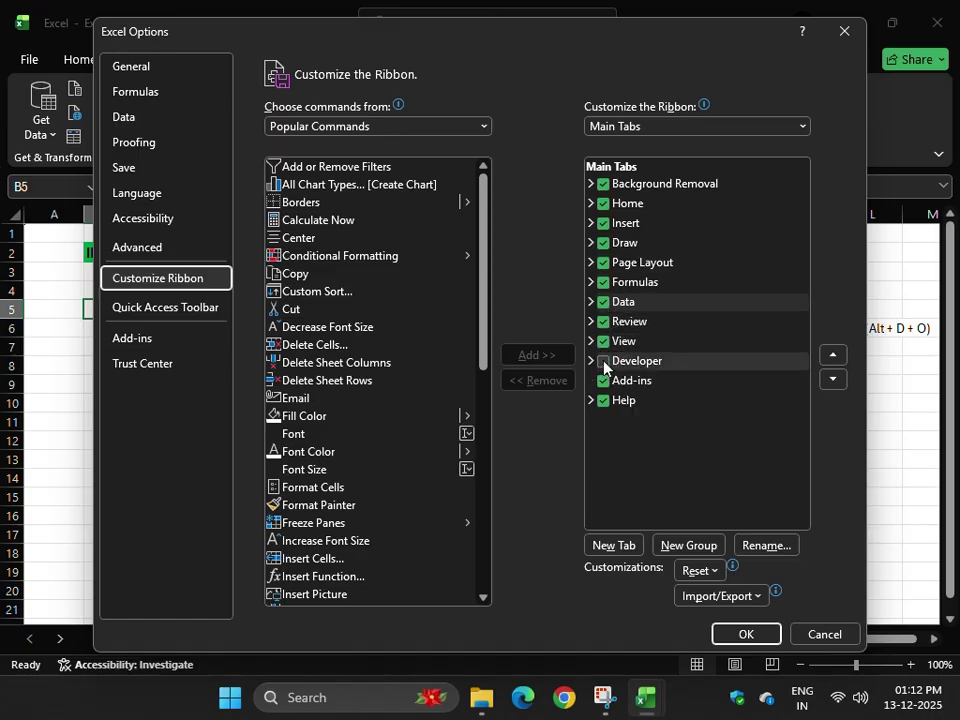
left_click(603, 362)
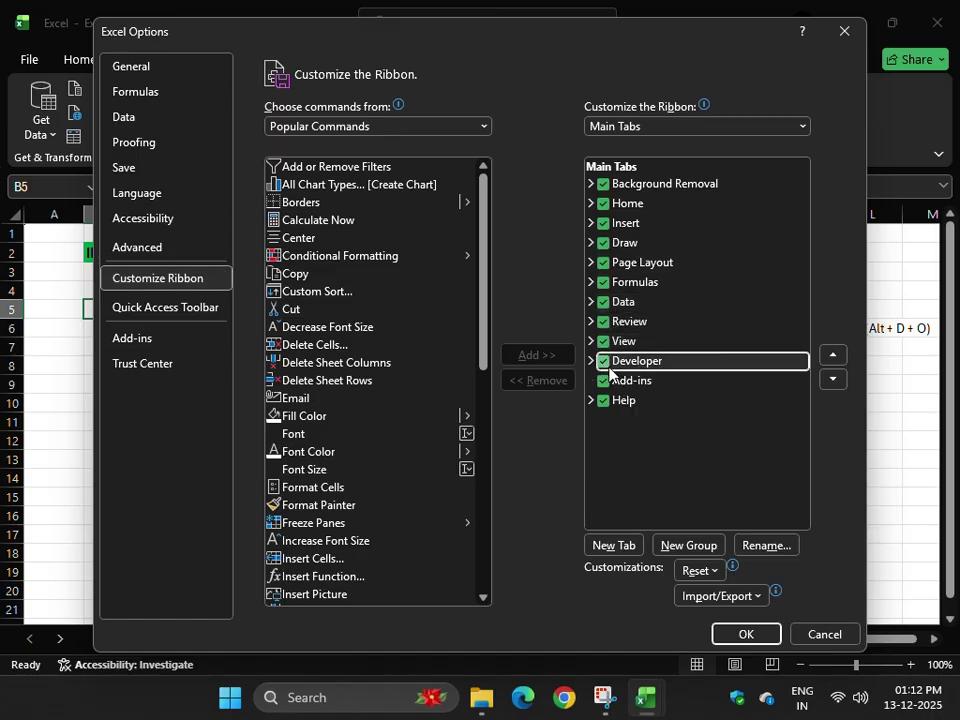
left_click(748, 634)
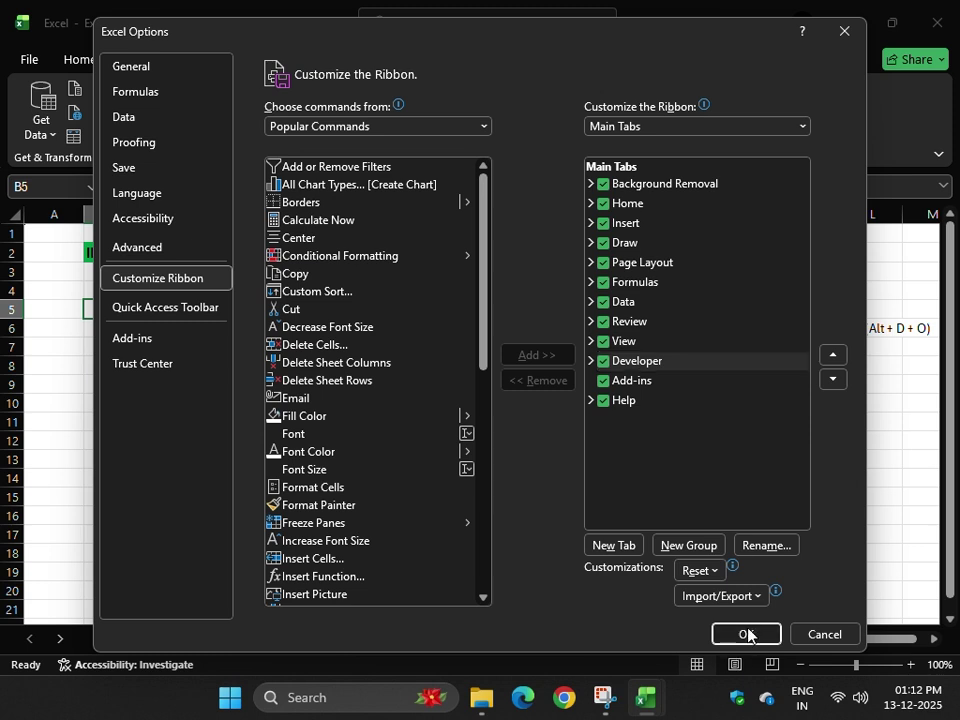
left_click(748, 634)
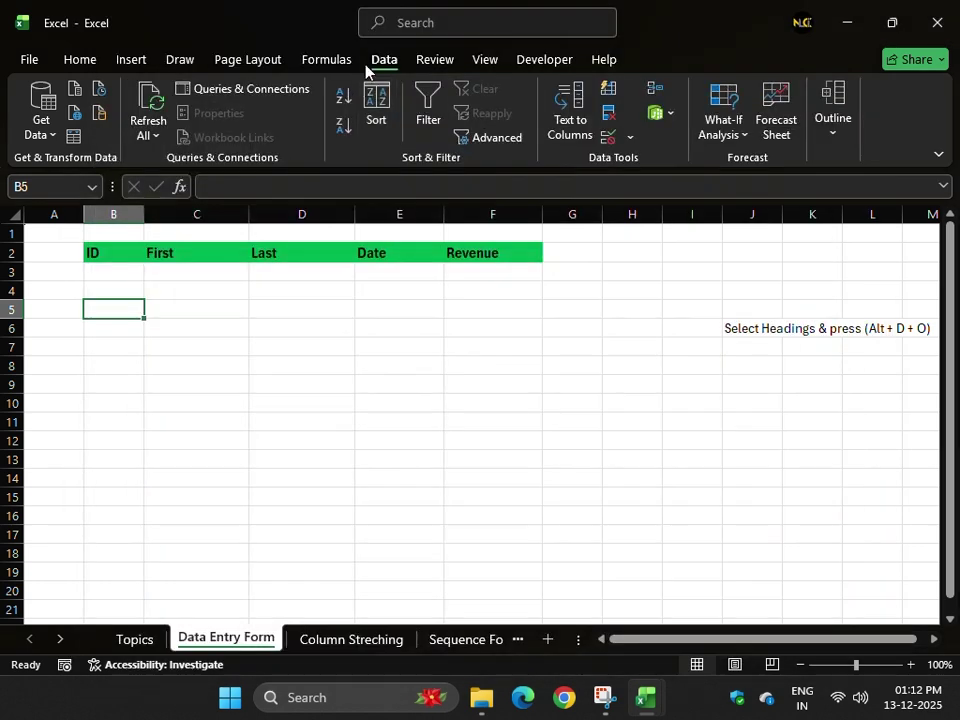
left_click(546, 62)
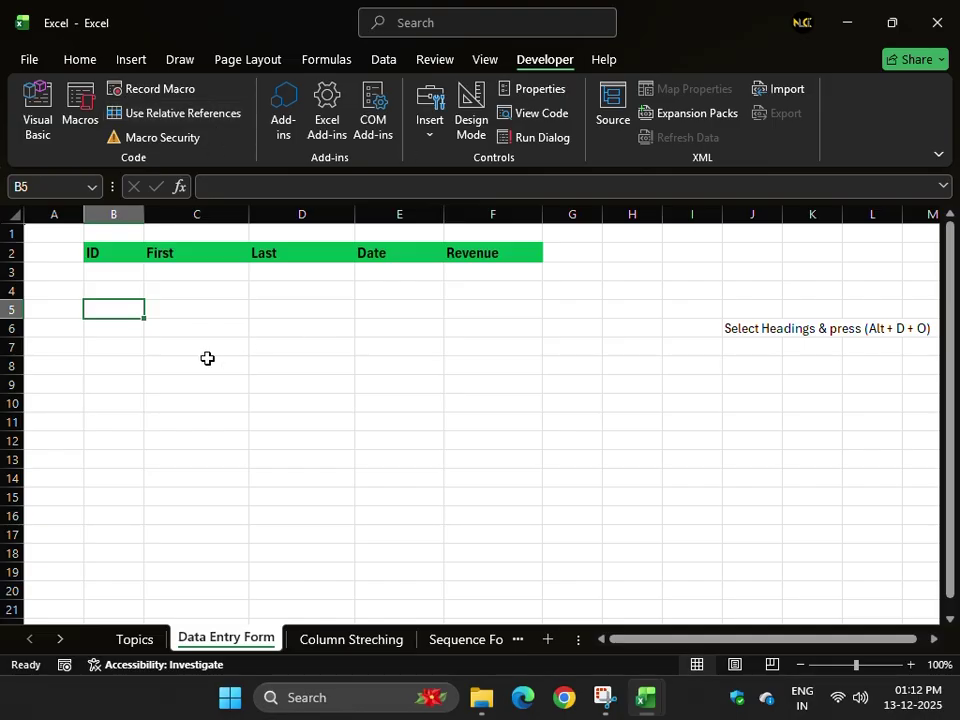
left_click(86, 62)
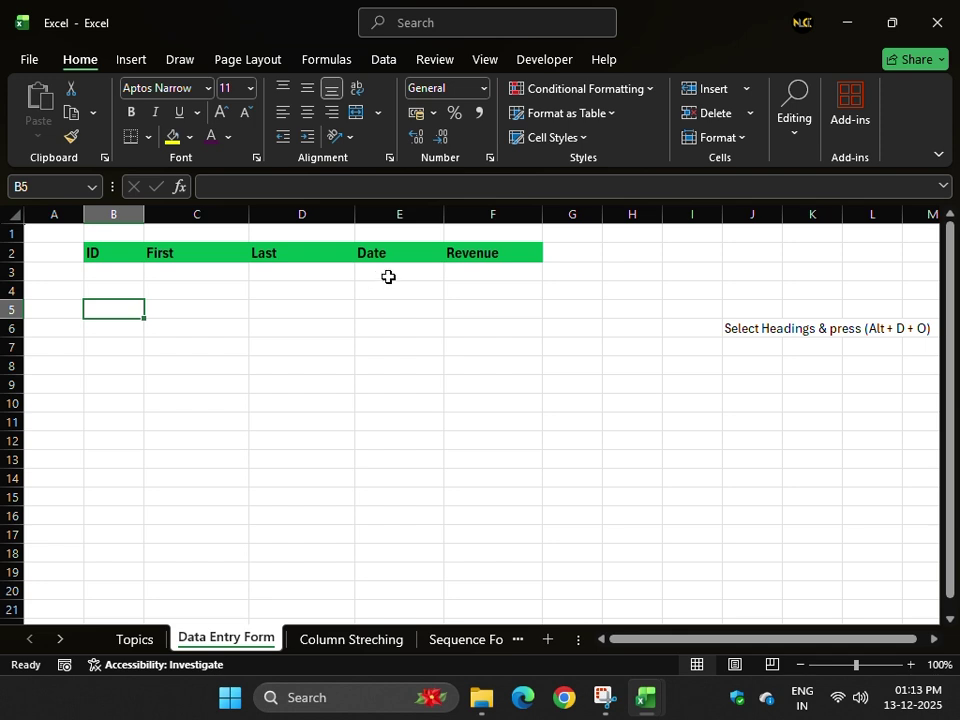
- Try again to call up the data entry form and look over the Developer commands for it
key("alt")
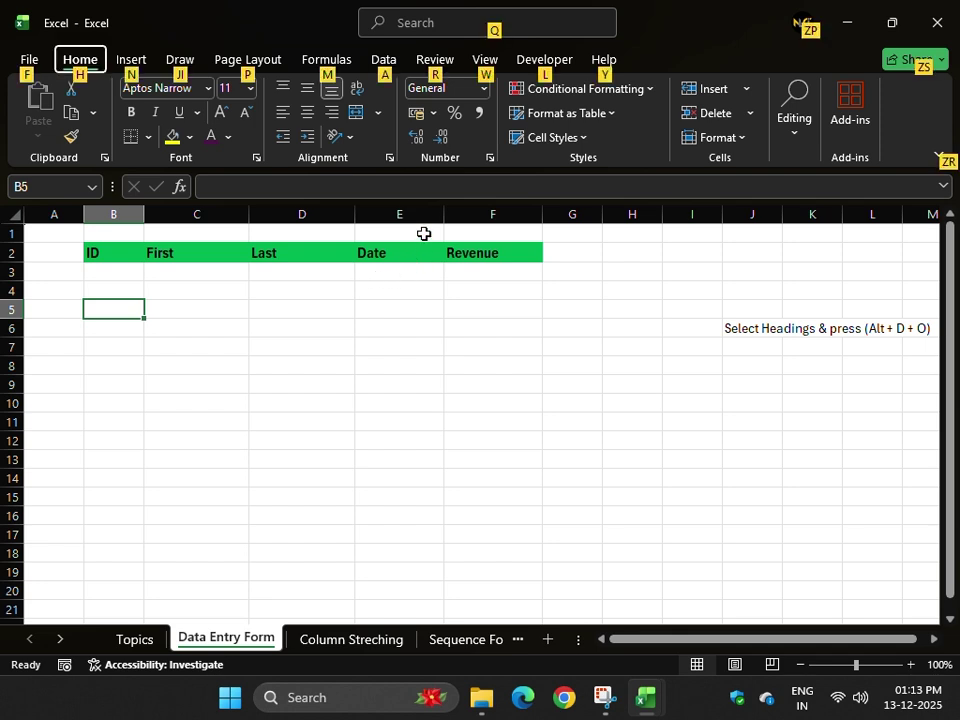
key("d")
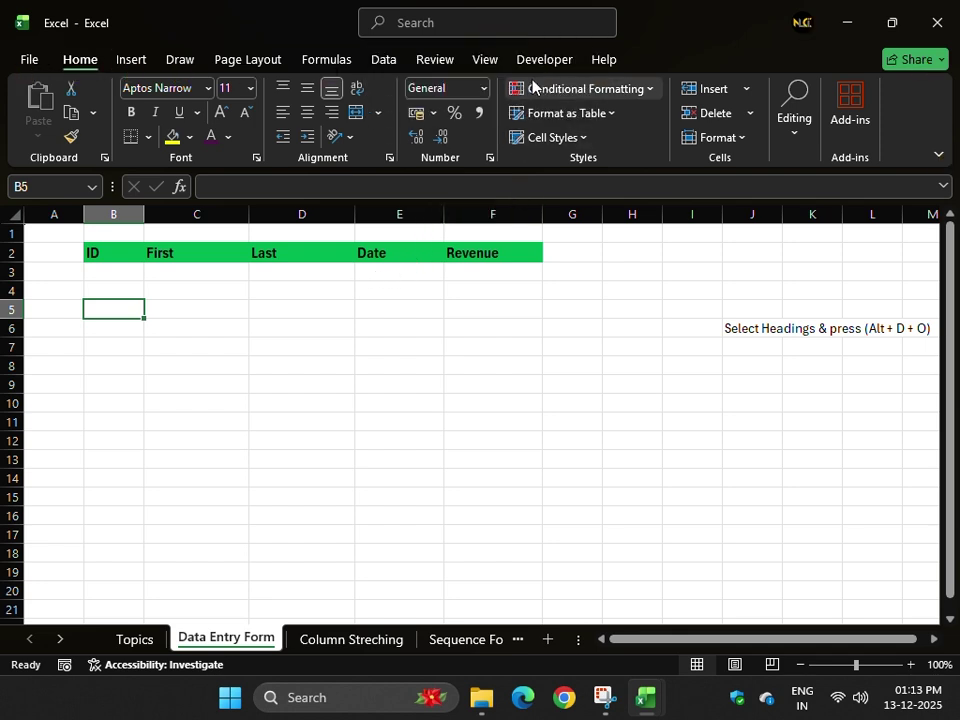
left_click(542, 62)
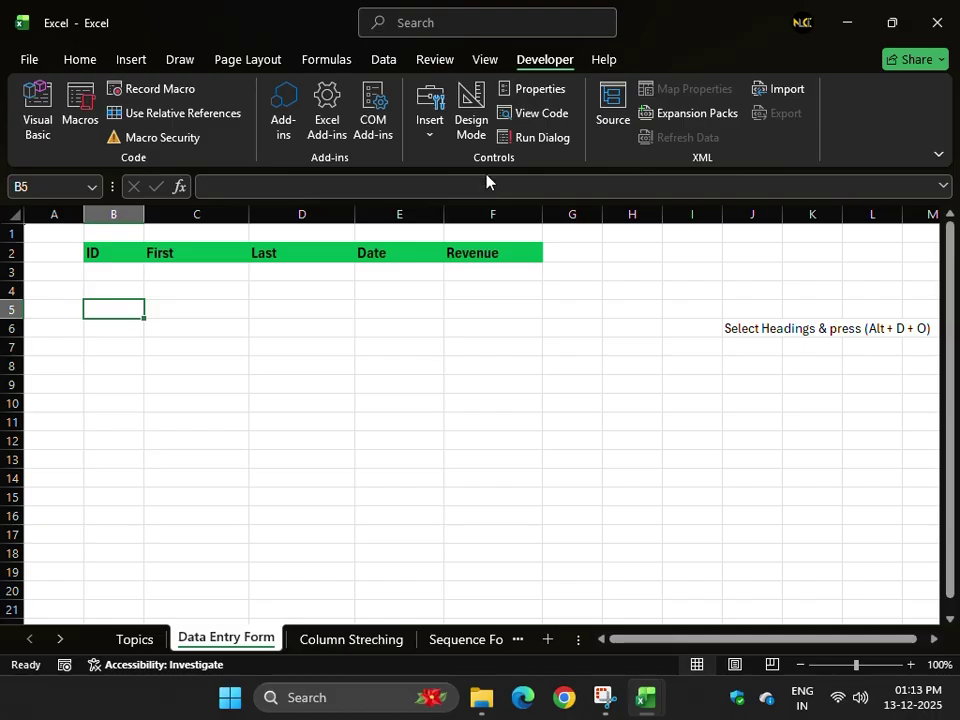
left_click(435, 176)
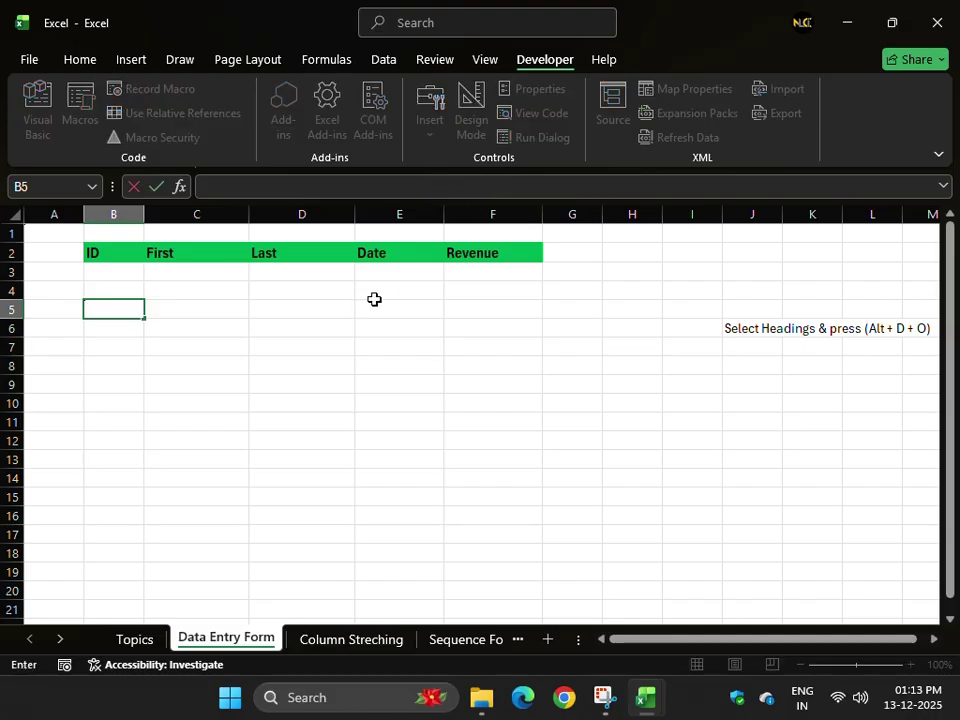
key("Escape")
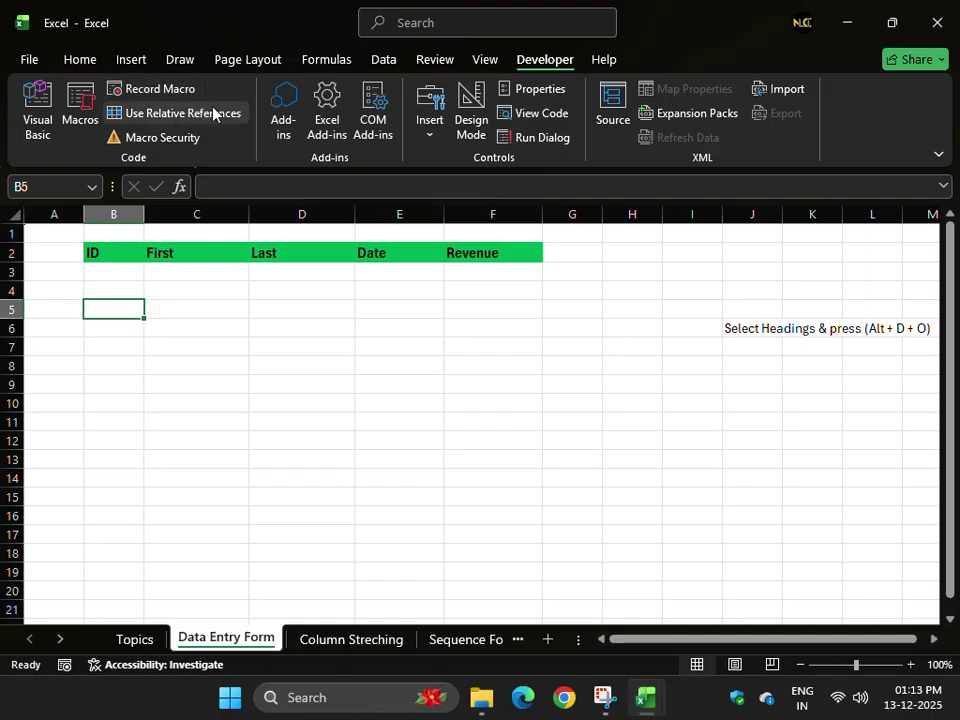
key("alt")
key("l")
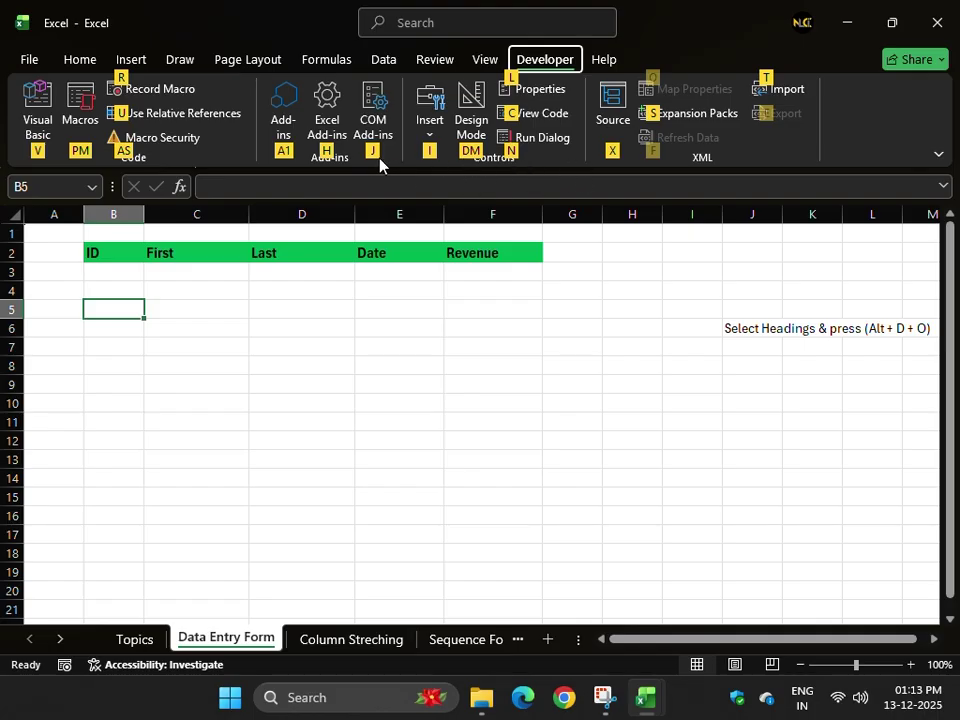
key("Escape")
key("Escape")
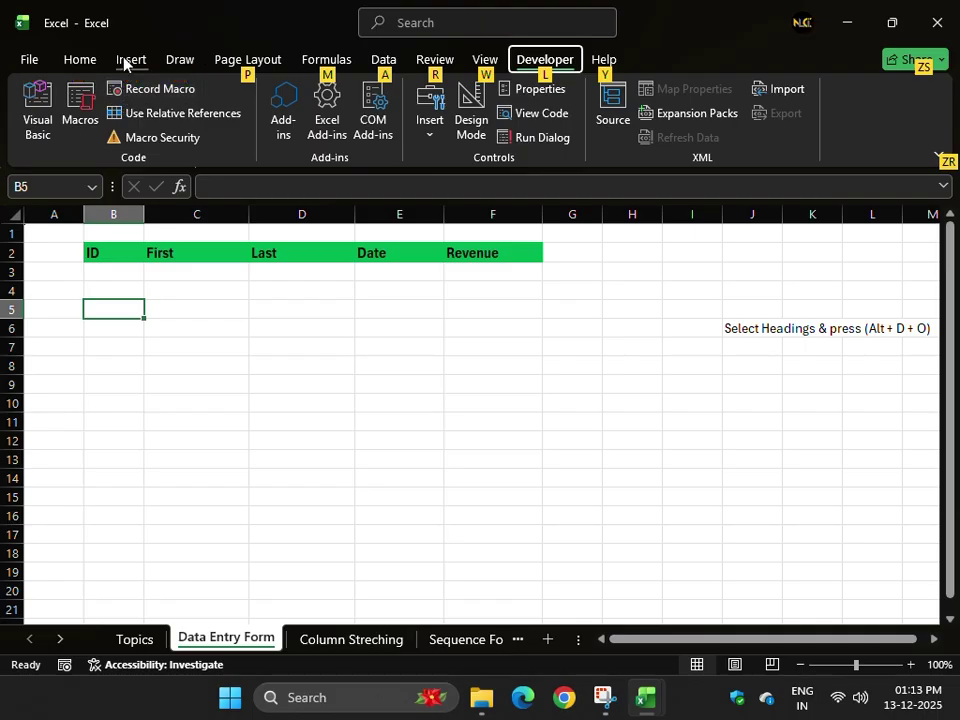
- Look through the Insert, Page Layout and Data commands for the data form feature
left_click(131, 59)
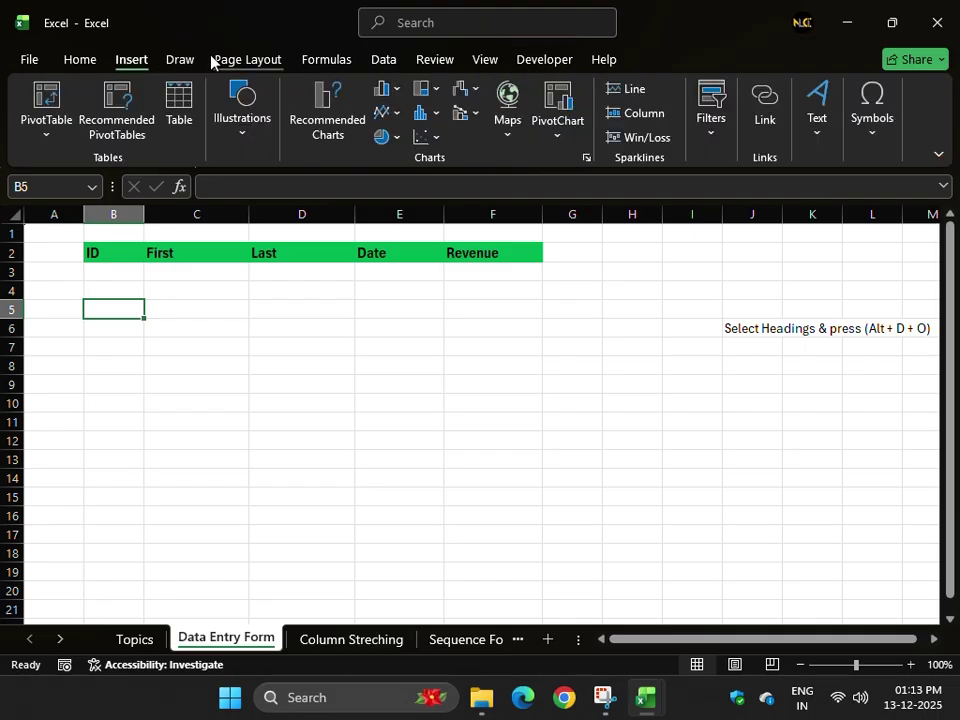
left_click(248, 60)
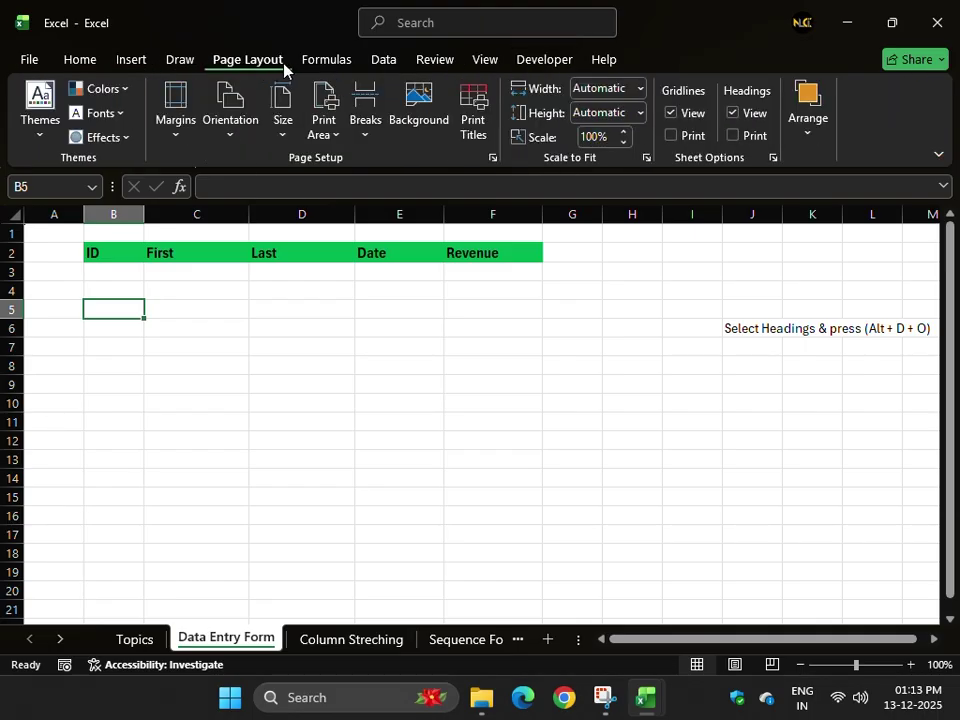
left_click(381, 61)
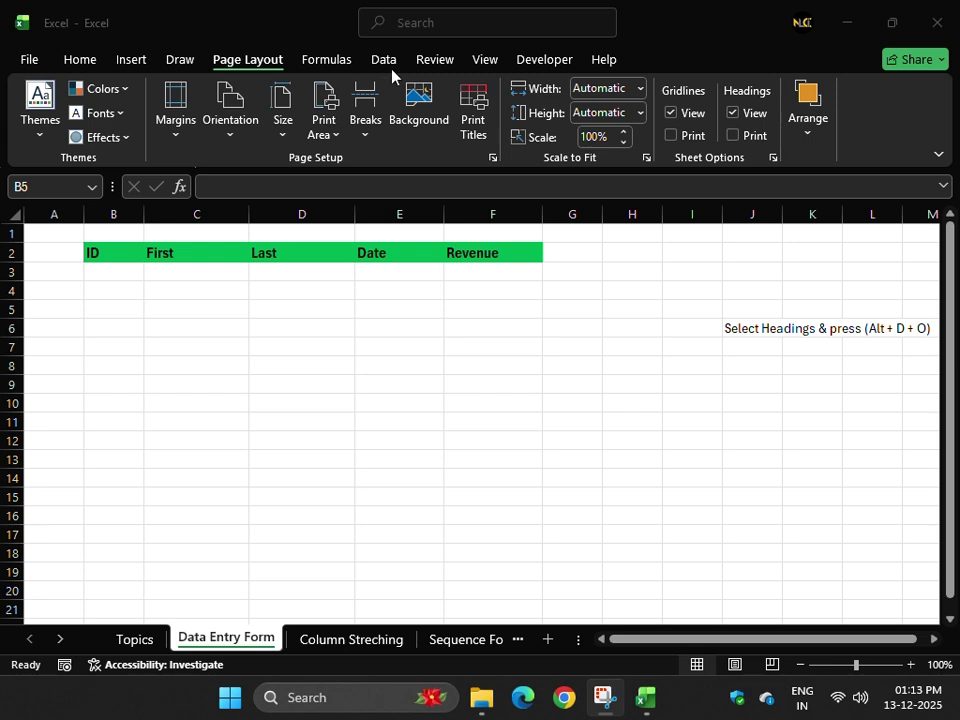
left_click_drag(698, 31, 562, 100)
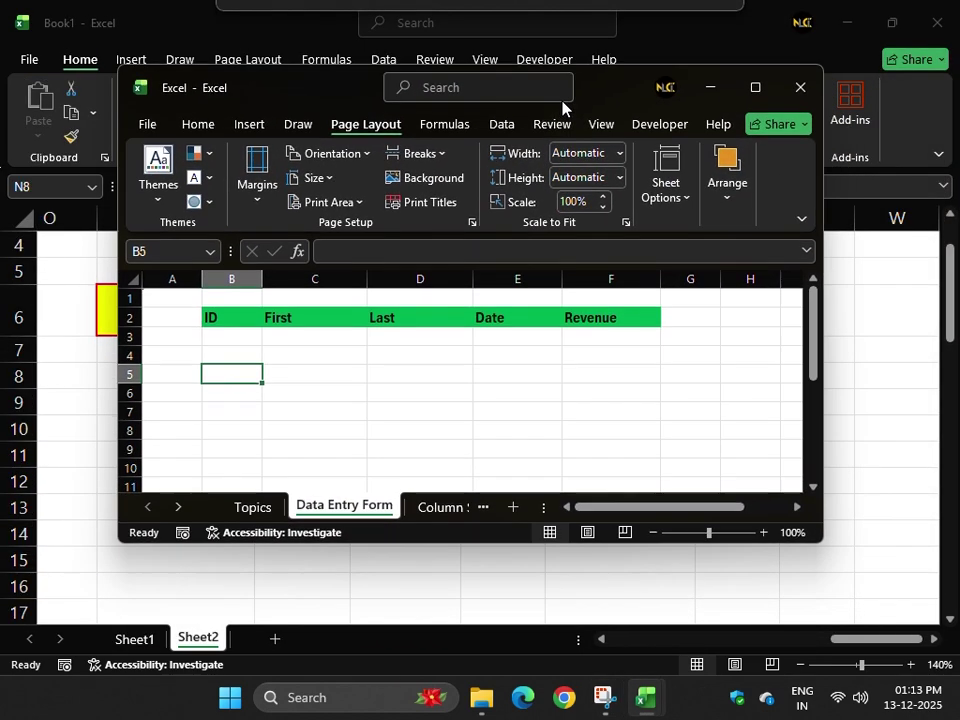
left_click(501, 126)
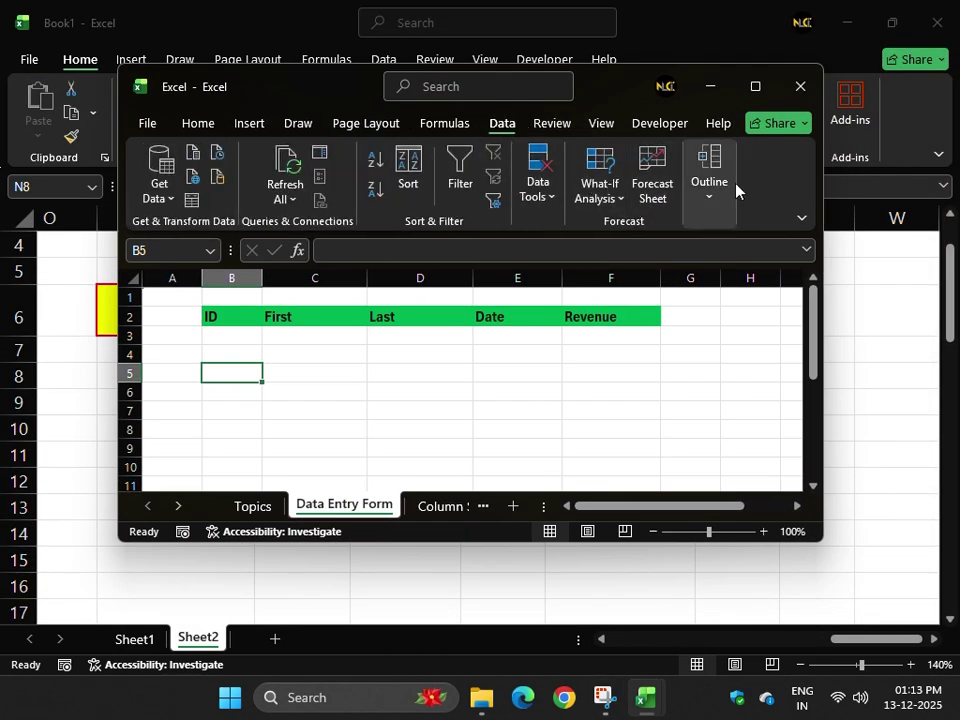
left_click(755, 88)
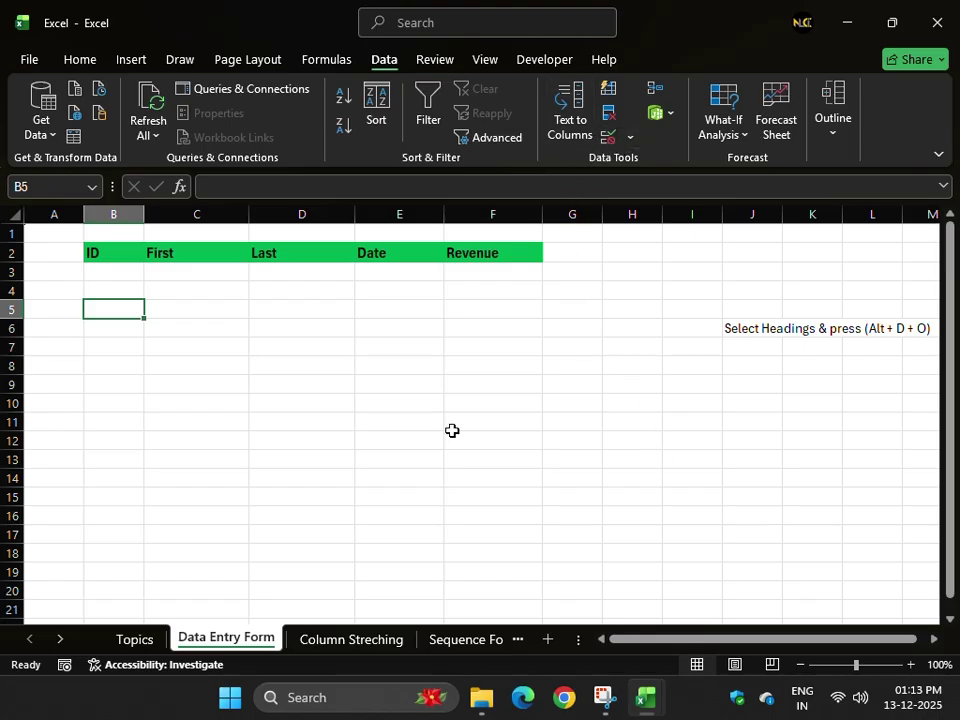
left_click(324, 405)
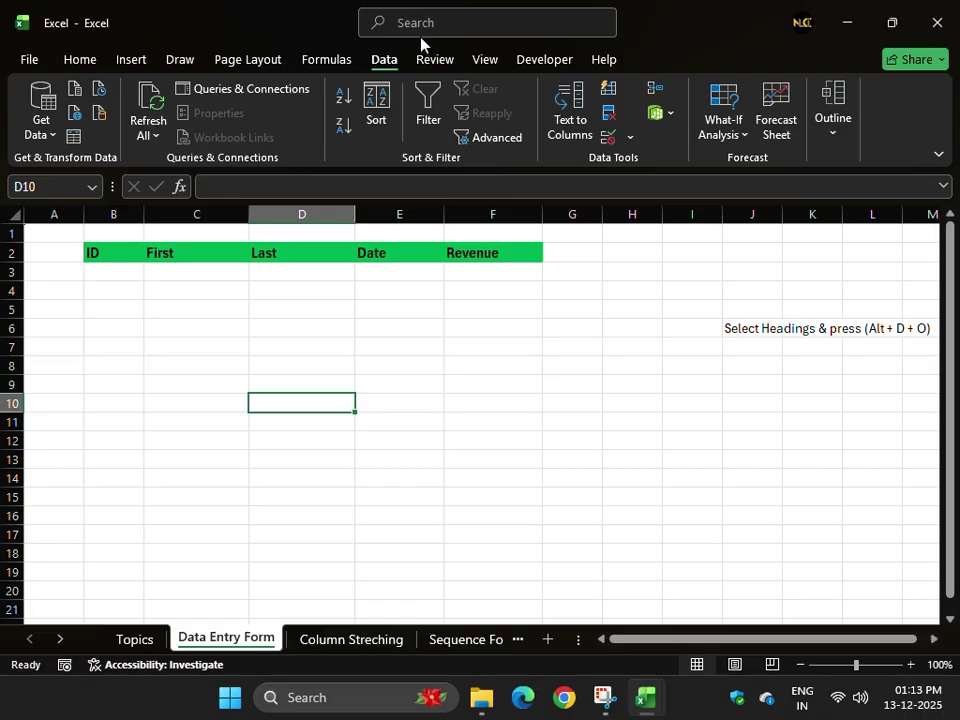
left_click_drag(269, 27, 313, 6)
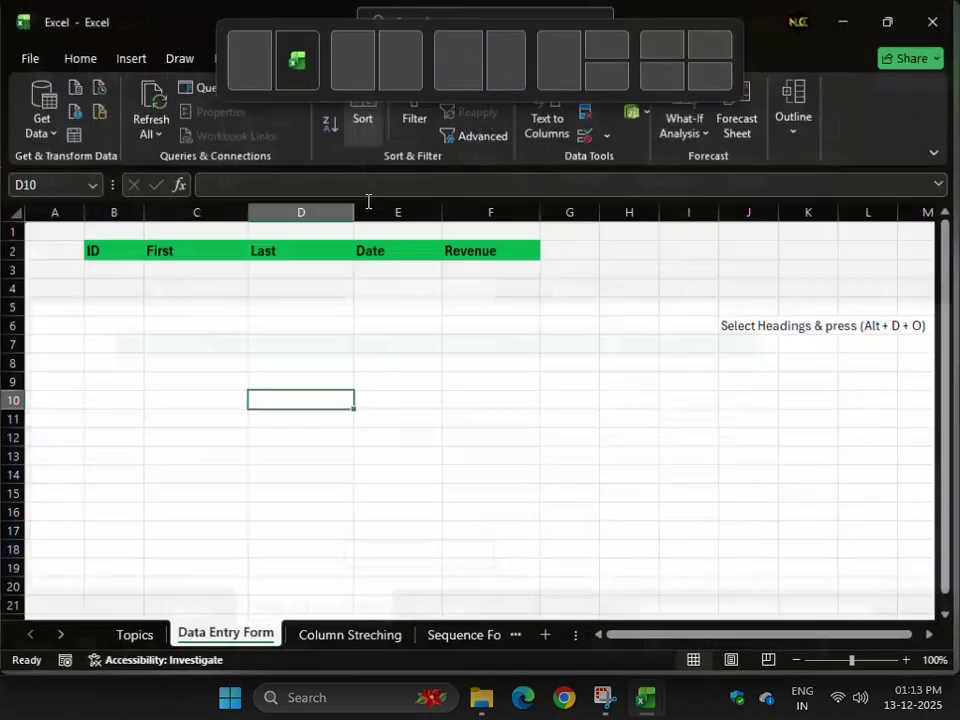
- Switch to the Column Streching sheet and widen column B slightly
left_click(325, 637)
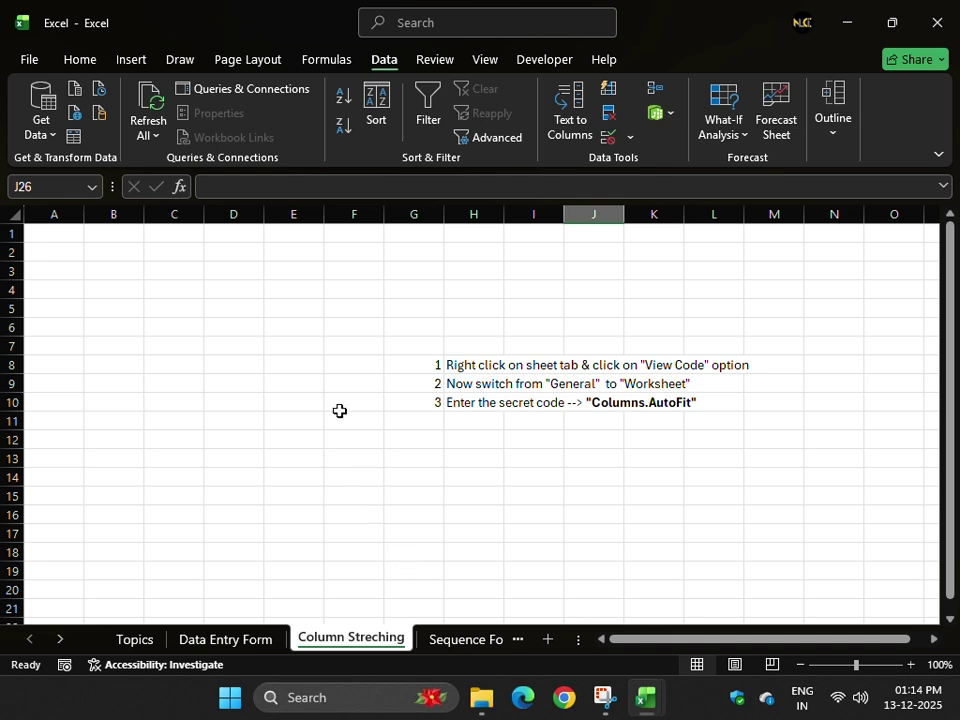
left_click(101, 304)
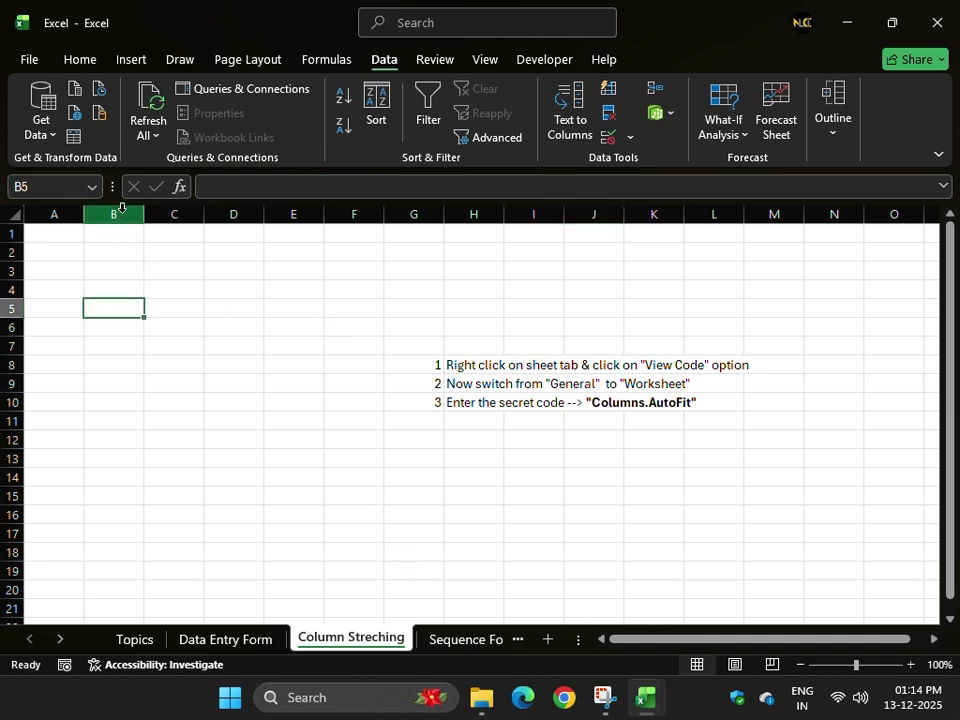
left_click_drag(143, 208, 158, 208)
- Enter "gkhkjhsdg" in B3 and "hgkjsdjk jkdsahkj gh g" in B4, and widen column B to fit the longer text
left_click(117, 272)
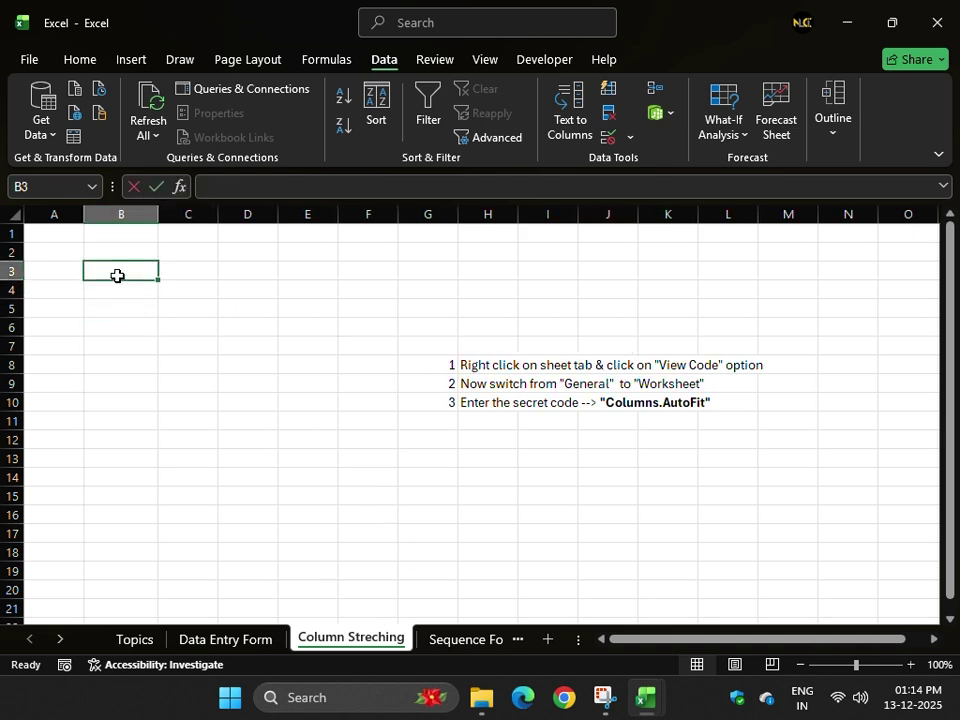
type("gkhkjhsdg")
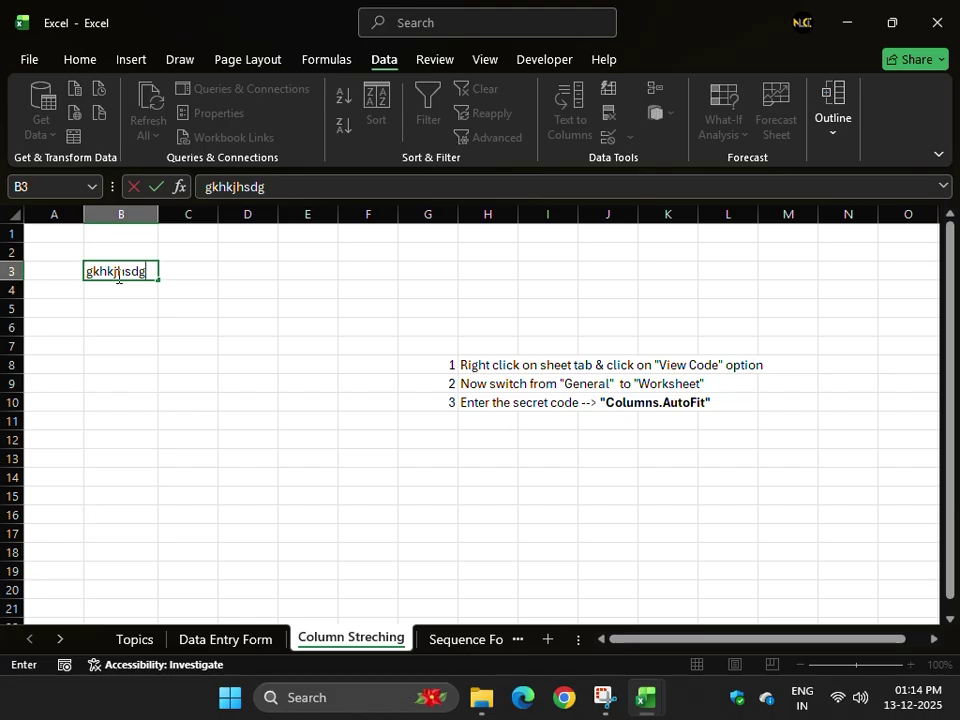
key("Return")
type("hgkjsd")
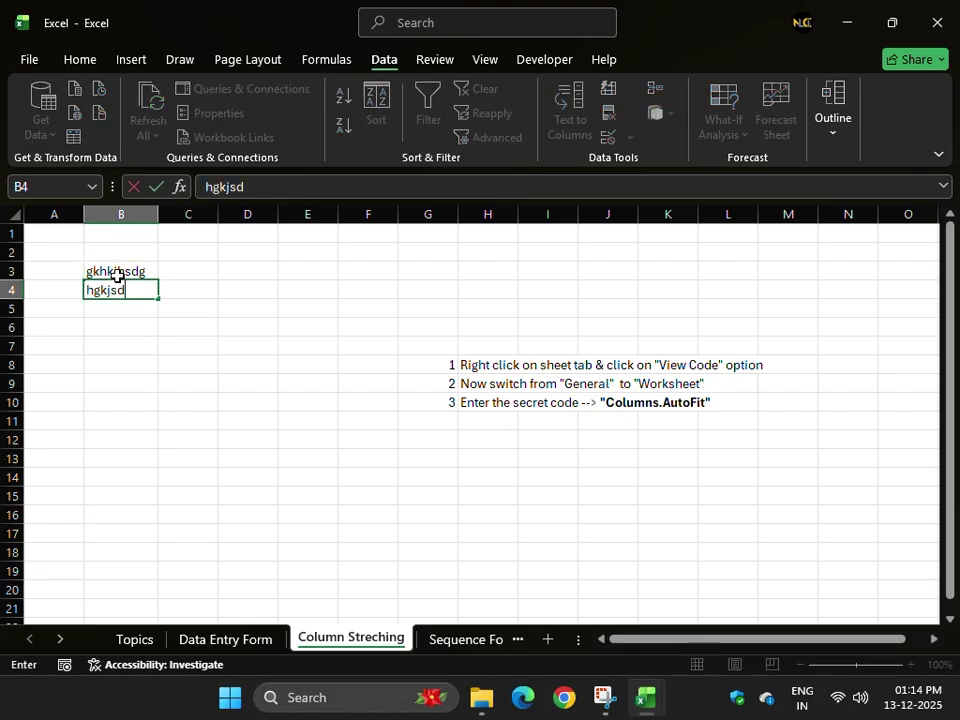
type("jk jkdsahkj gh g")
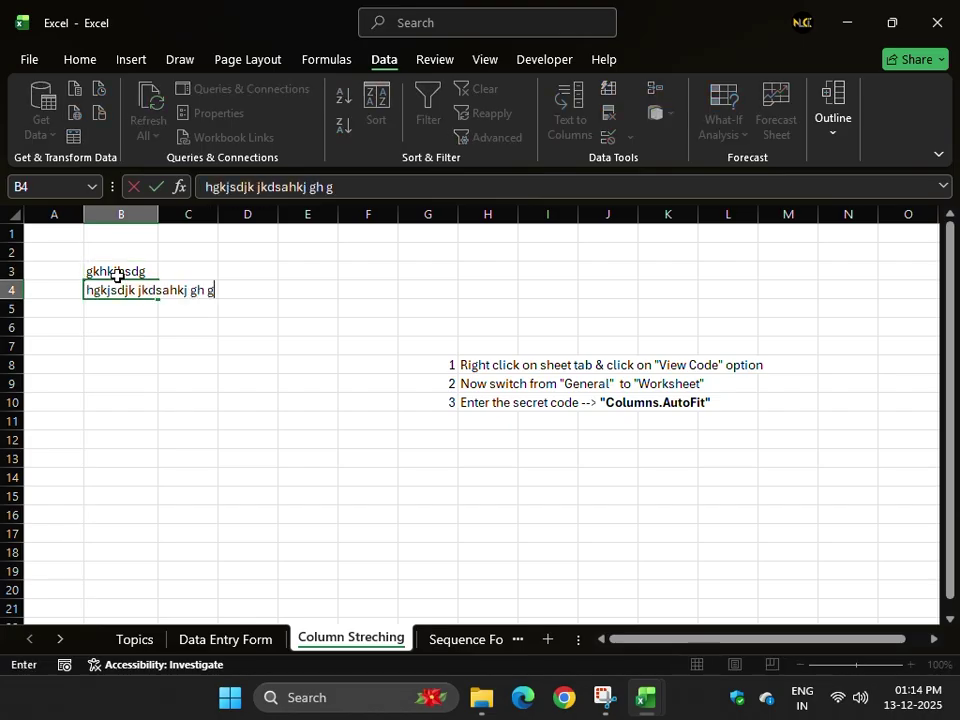
key("Return")
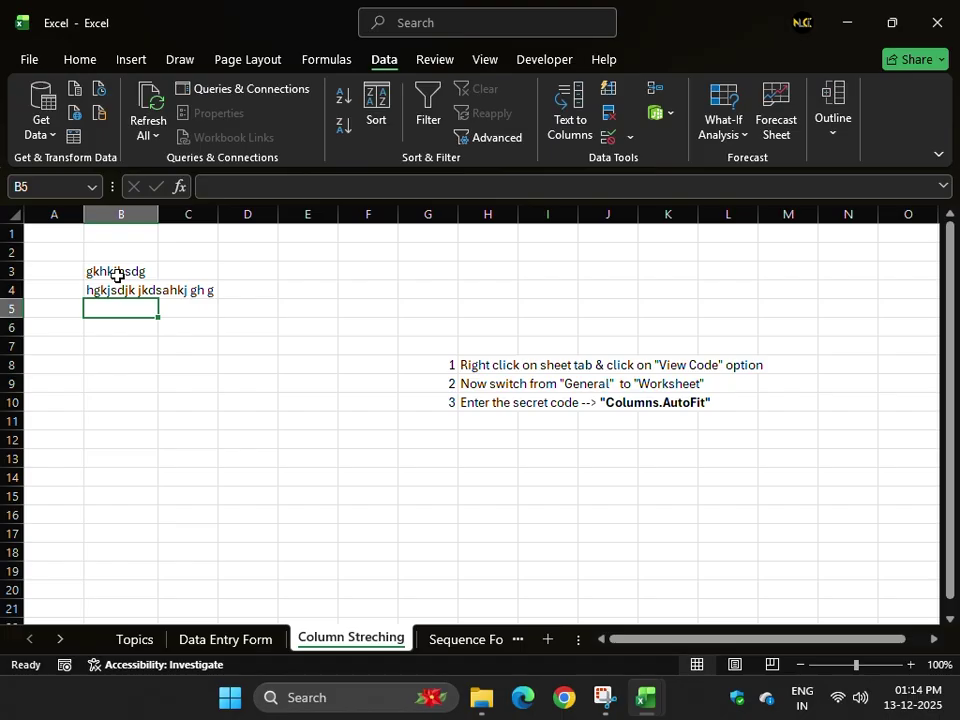
left_click_drag(158, 214, 220, 216)
- Enter "sdlgkkl kghskj hgkjhshreharhfds fd" in B5 and widen column B again to fit it
double_click(143, 302)
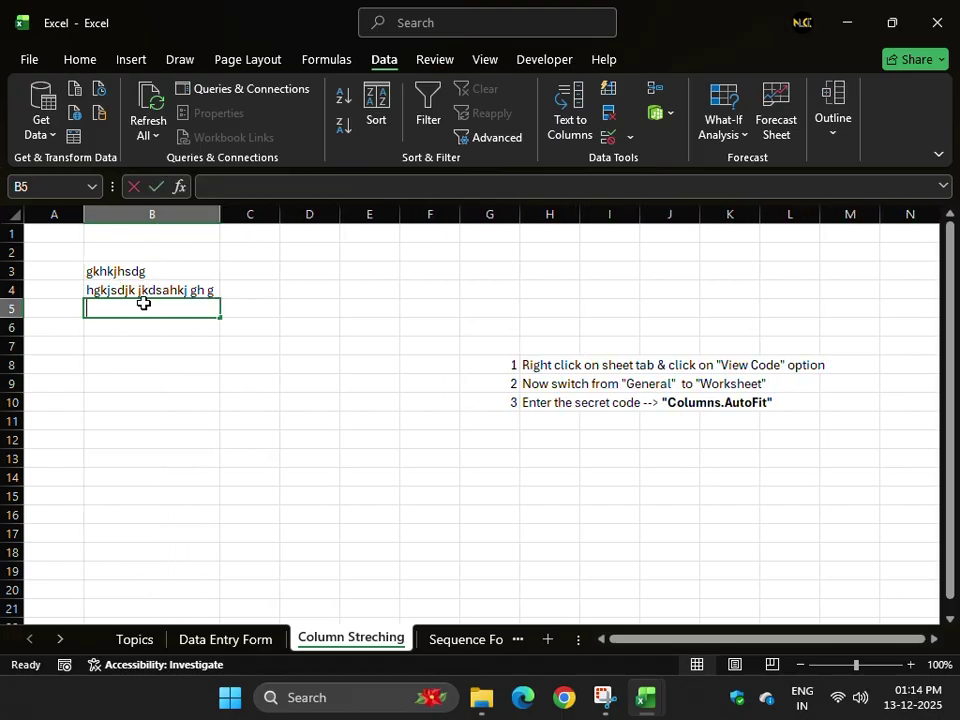
type("sdlgkkl kghskj hgkjhs")
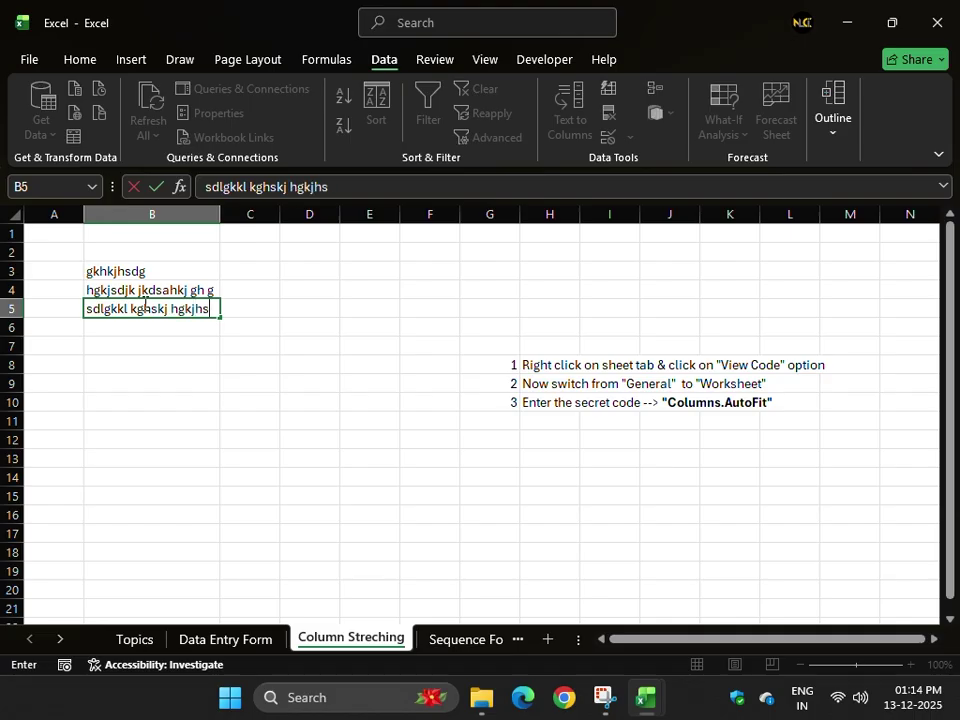
type("hreharhfds ")
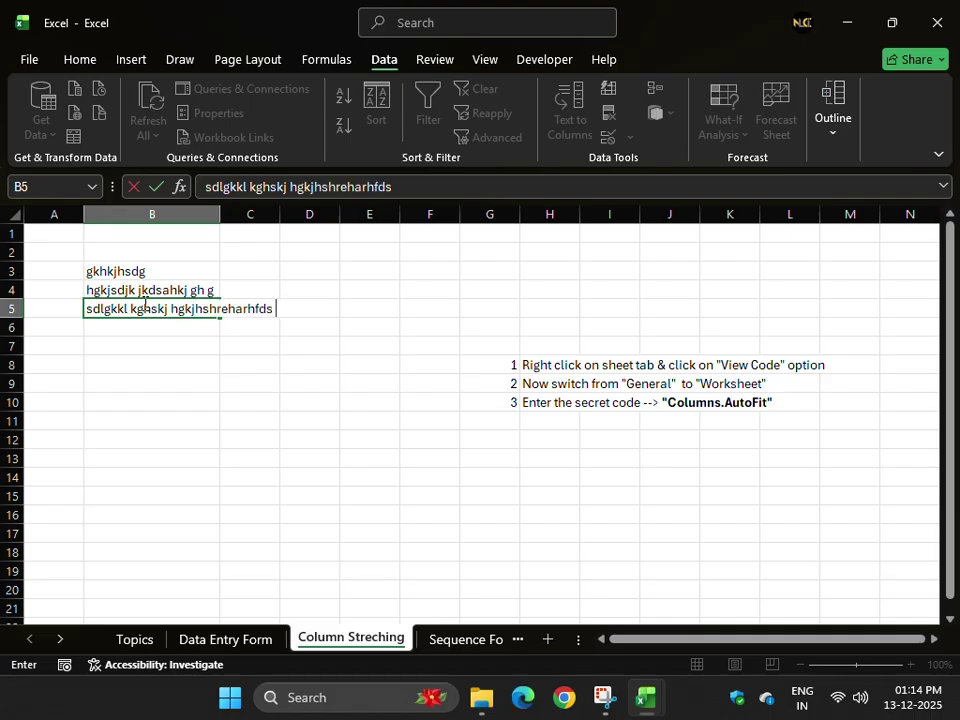
type("fd")
key("Return")
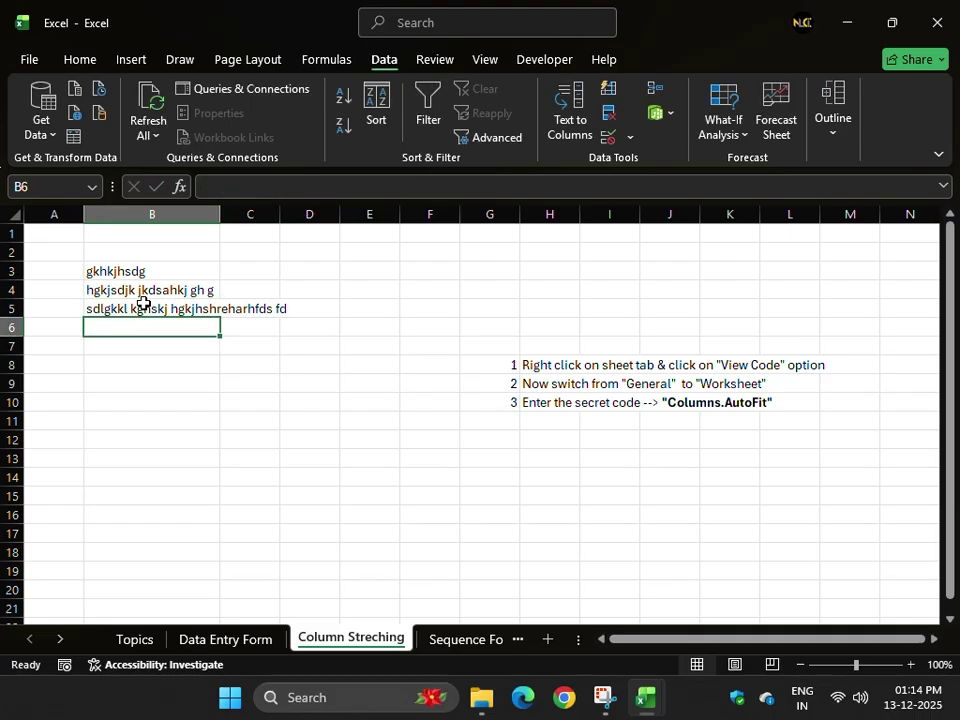
left_click_drag(221, 214, 300, 219)
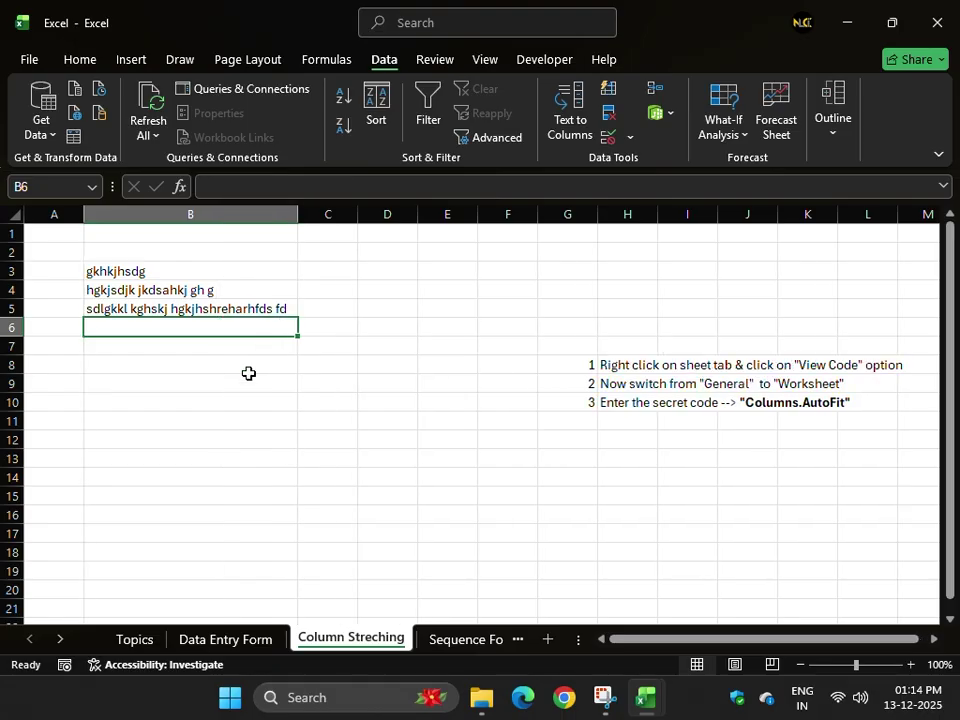
- Undo the sample entries in B3:B5 and the column B widenings made to fit them
key("ctrl+z")
key("ctrl+z")
key("ctrl+z")
key("ctrl+z")
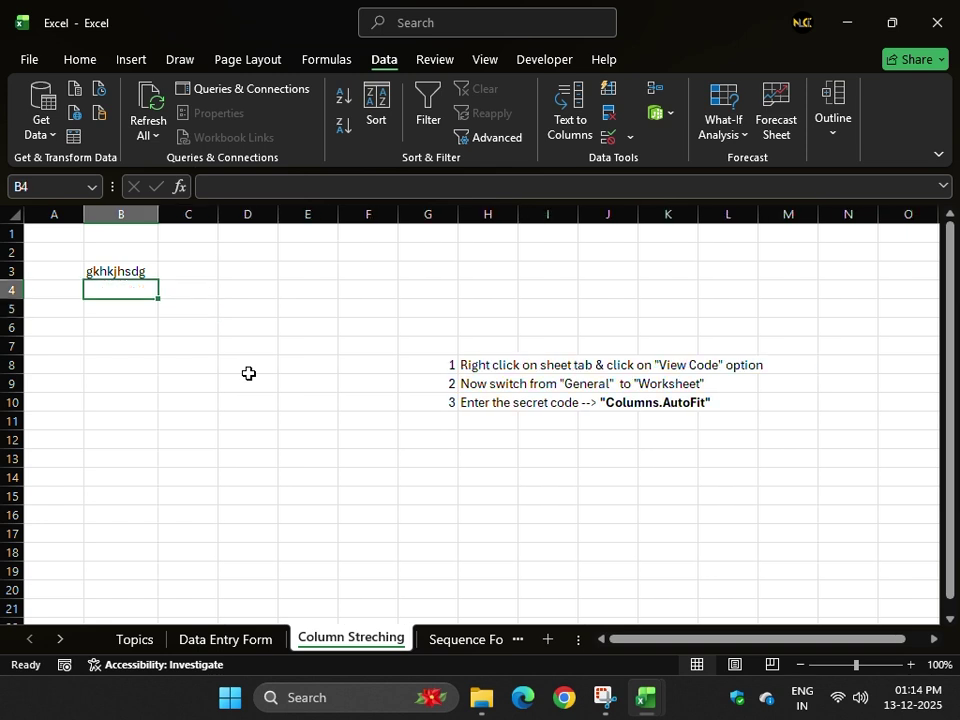
key("ctrl+z")
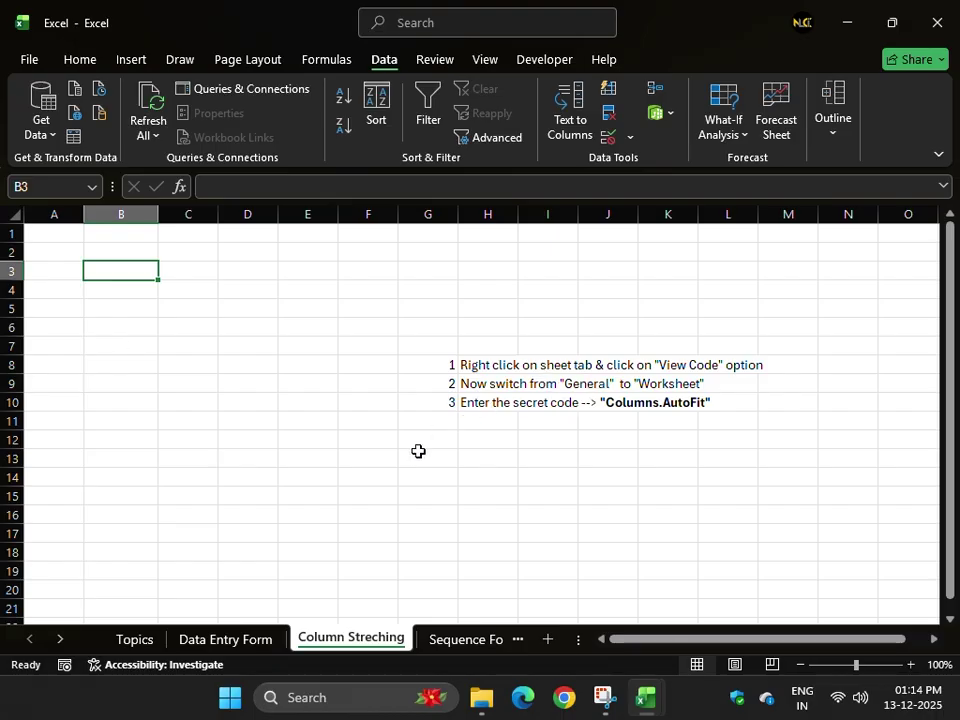
right_click(331, 642)
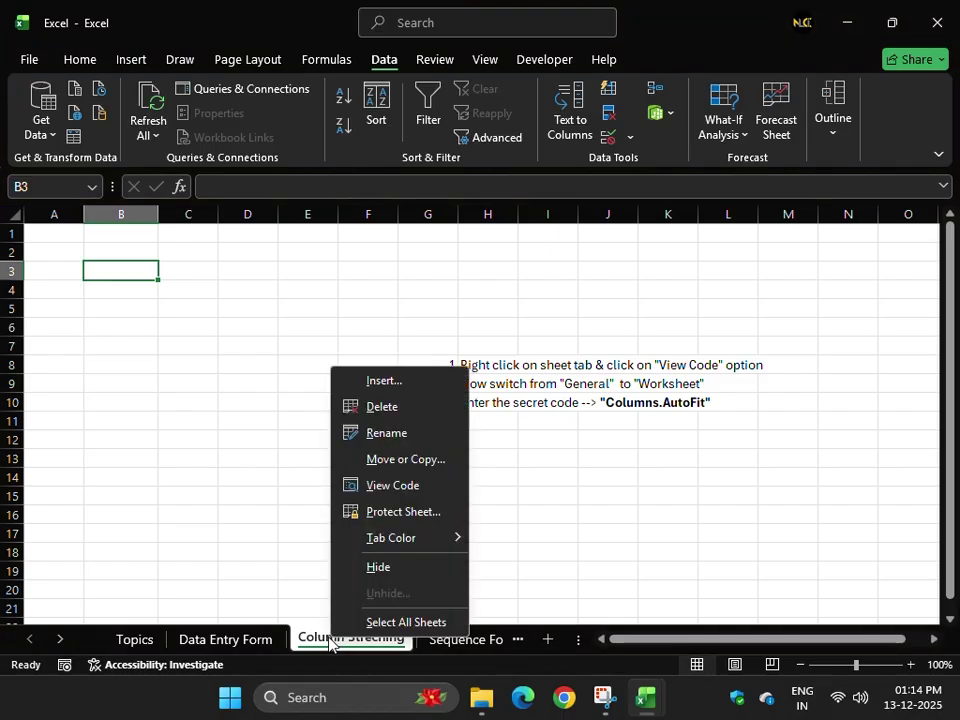
left_click(385, 490)
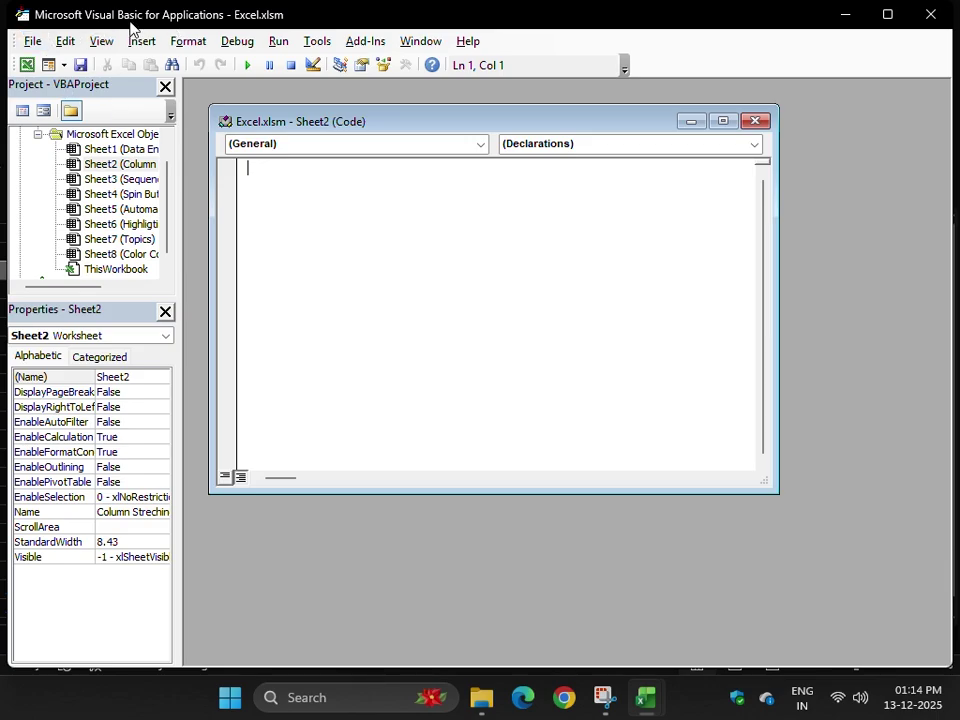
left_click(275, 150)
left_click(274, 158)
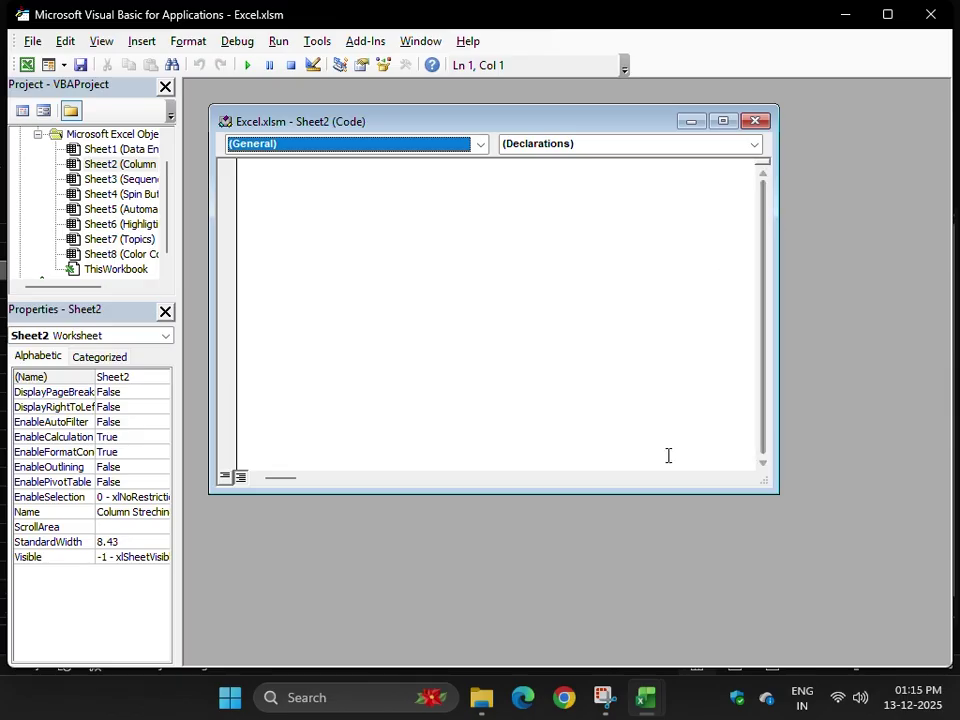
left_click(754, 121)
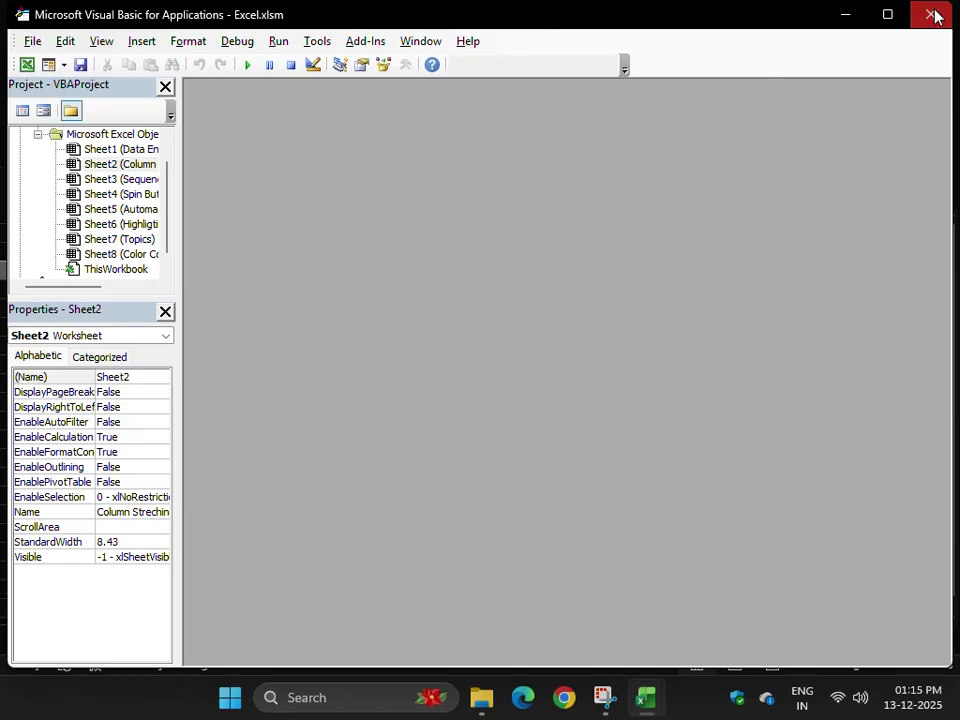
left_click(933, 15)
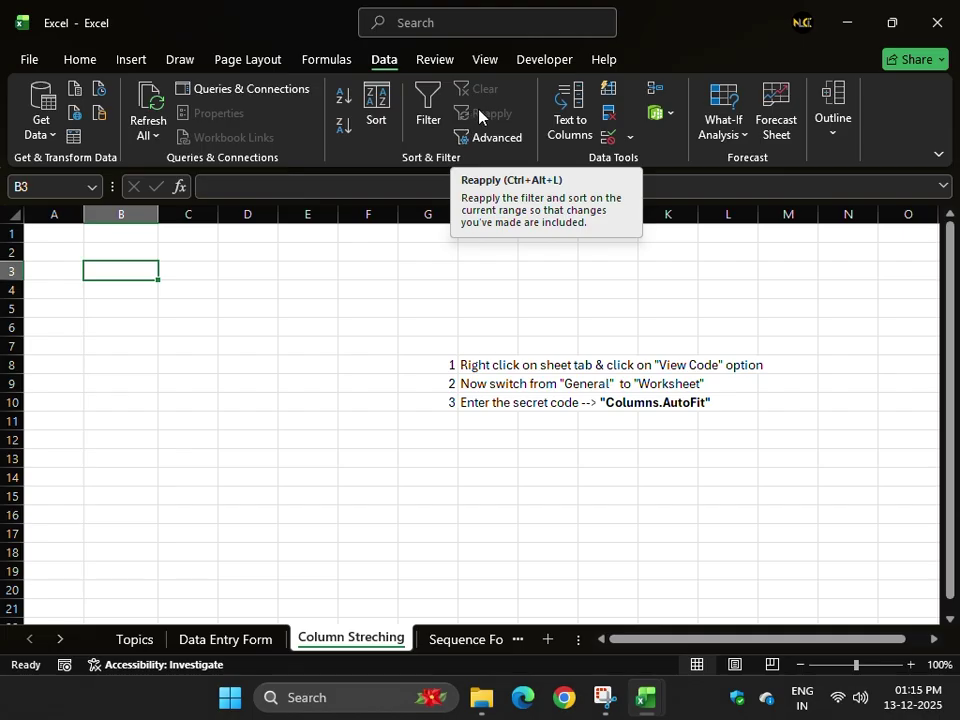
right_click(337, 644)
left_click(410, 487)
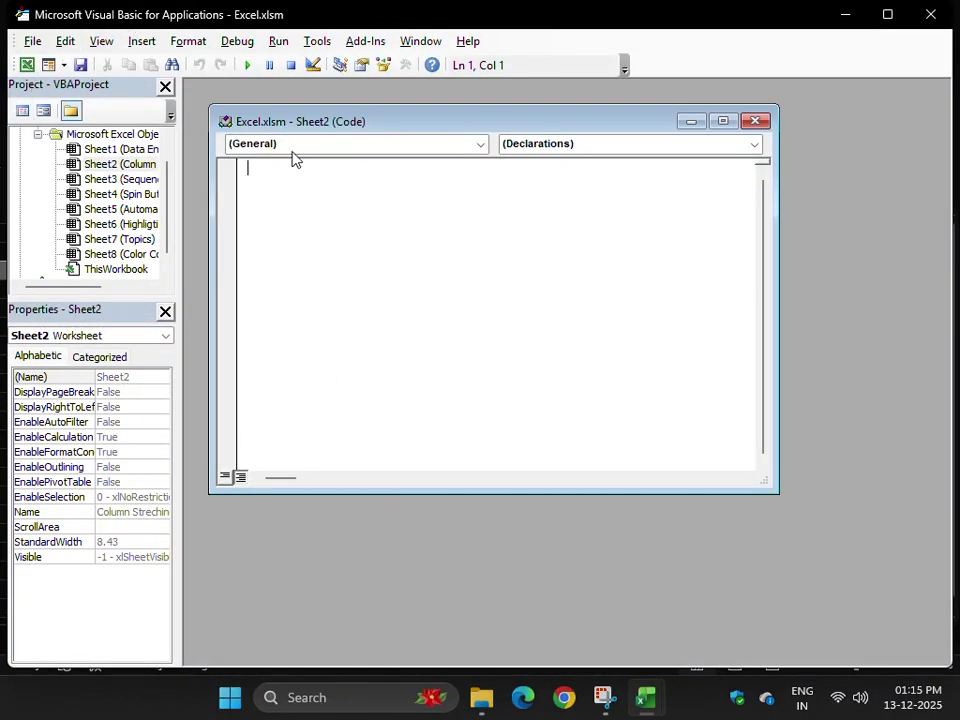
left_click(110, 181)
left_click(112, 164)
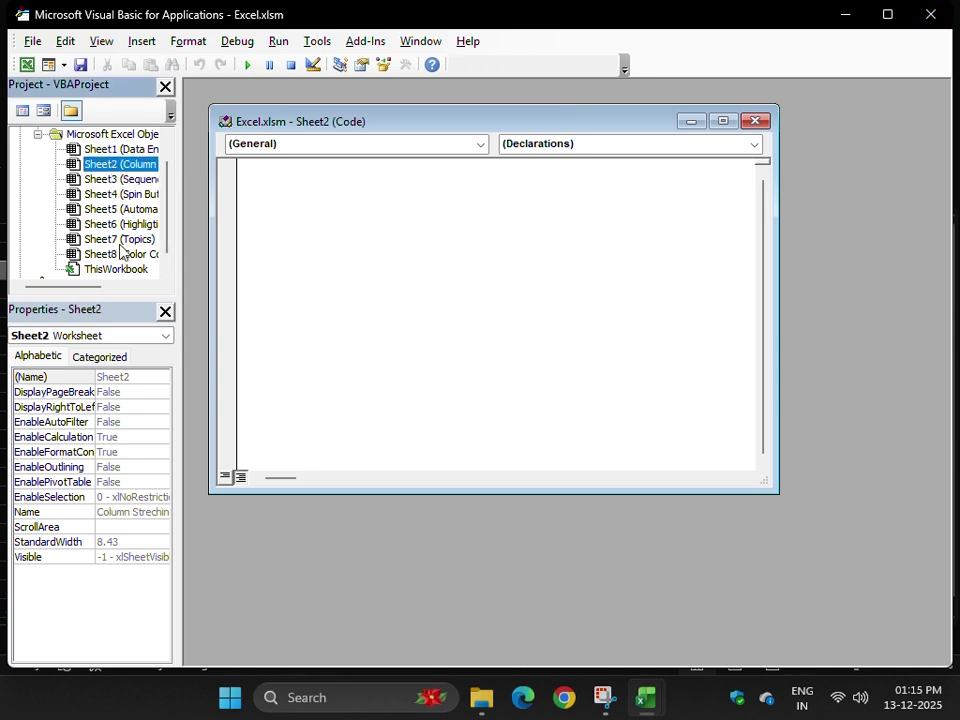
left_click(265, 197)
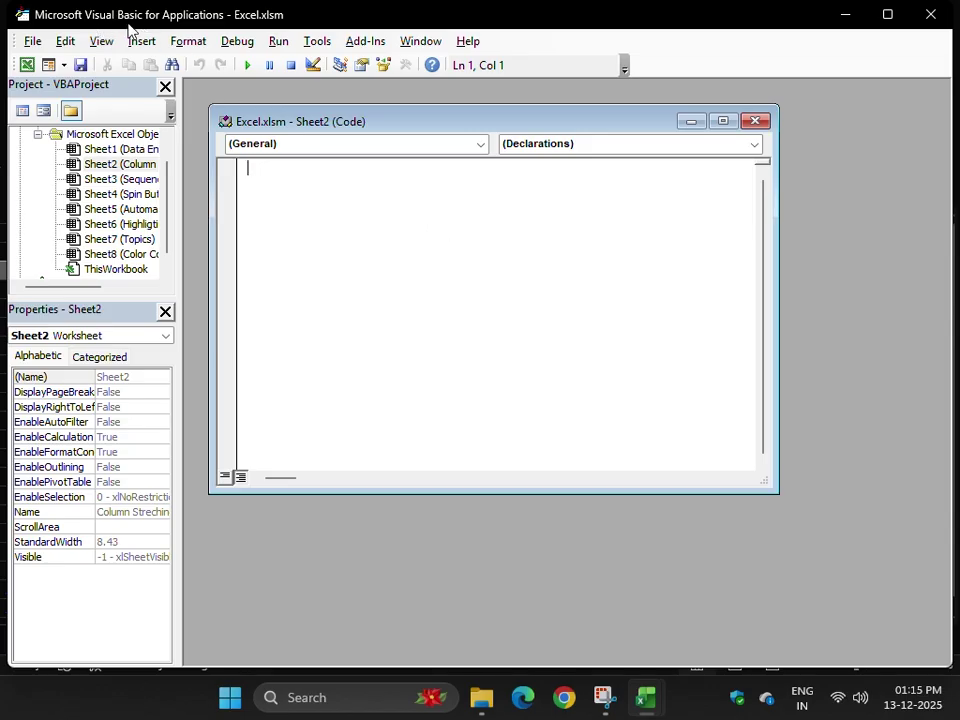
left_click(755, 124)
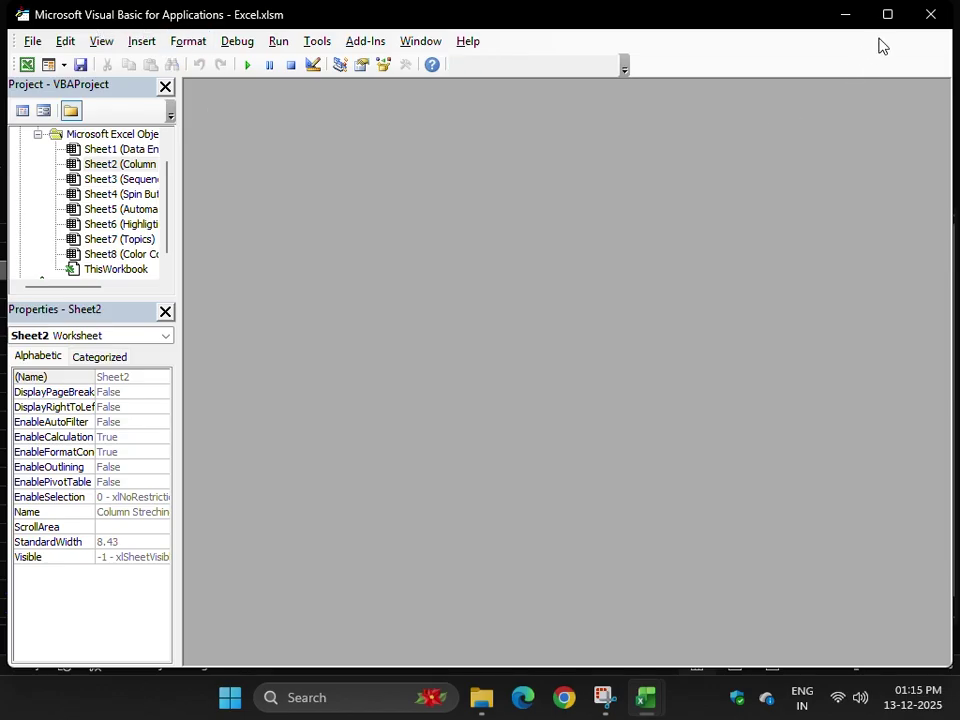
left_click(930, 14)
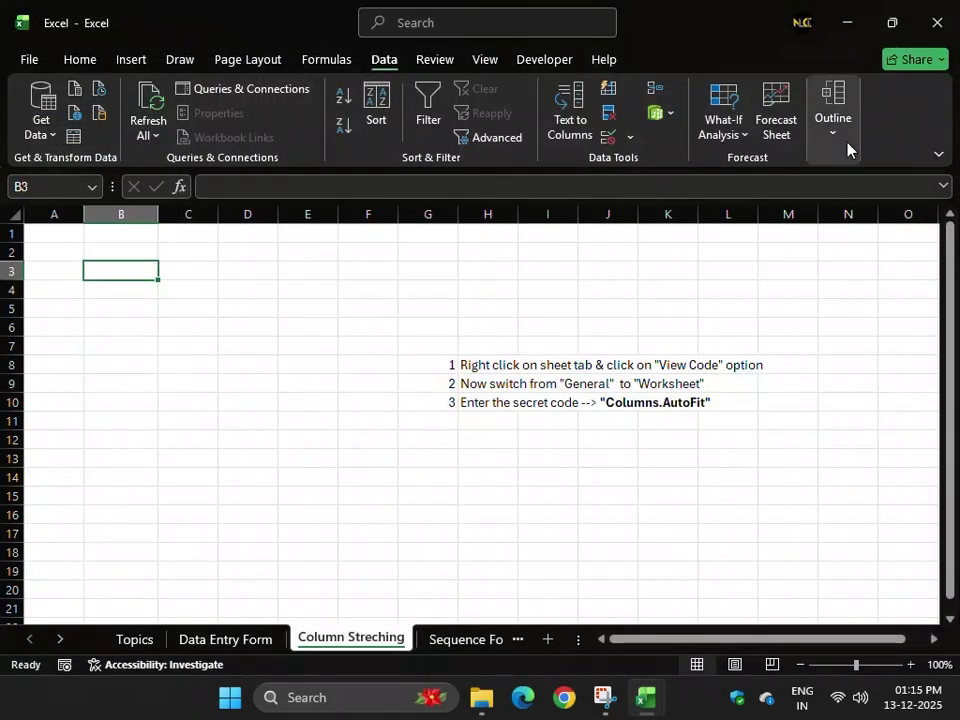
- Copy the text Columns.AutoFit from the instruction in H10, leaving the cell unchanged
left_click(607, 403)
double_click(496, 404)
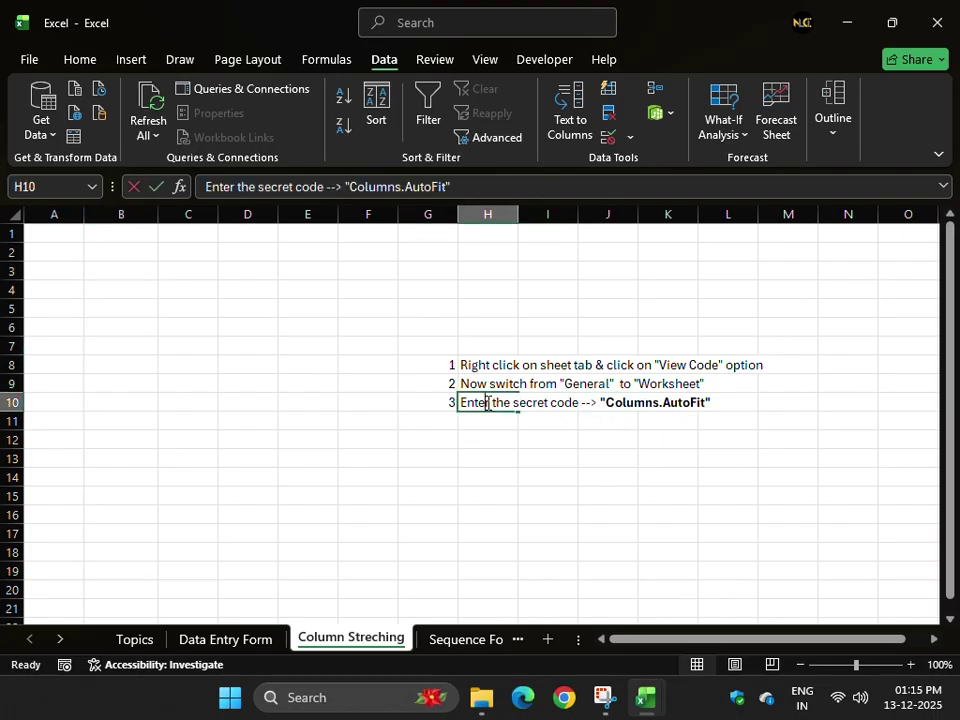
left_click_drag(607, 398, 704, 397)
key("ctrl+c")
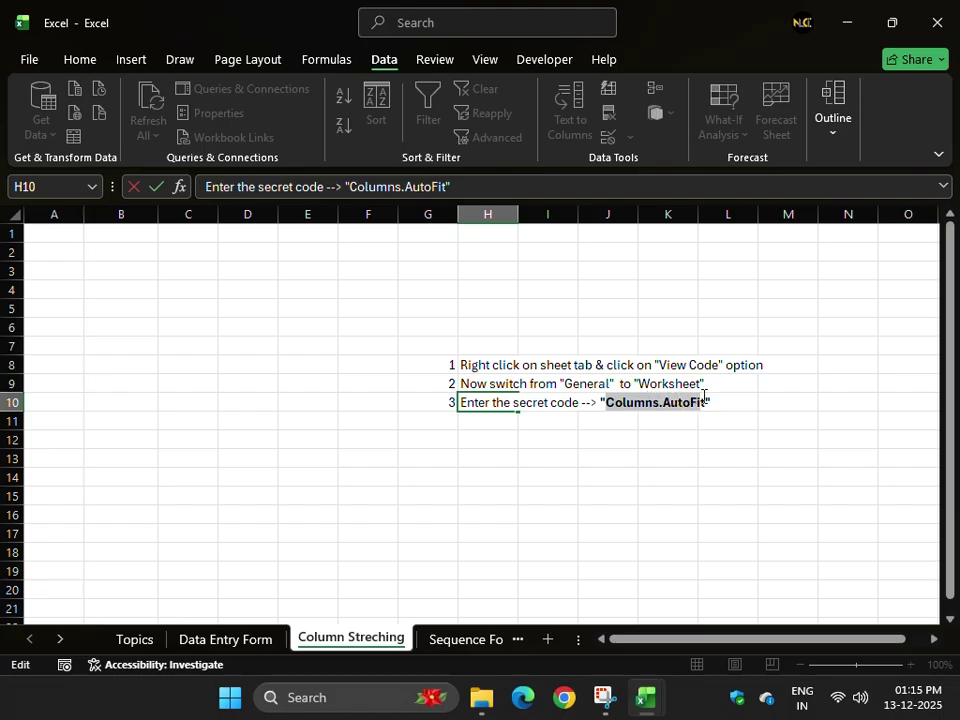
key("Escape")
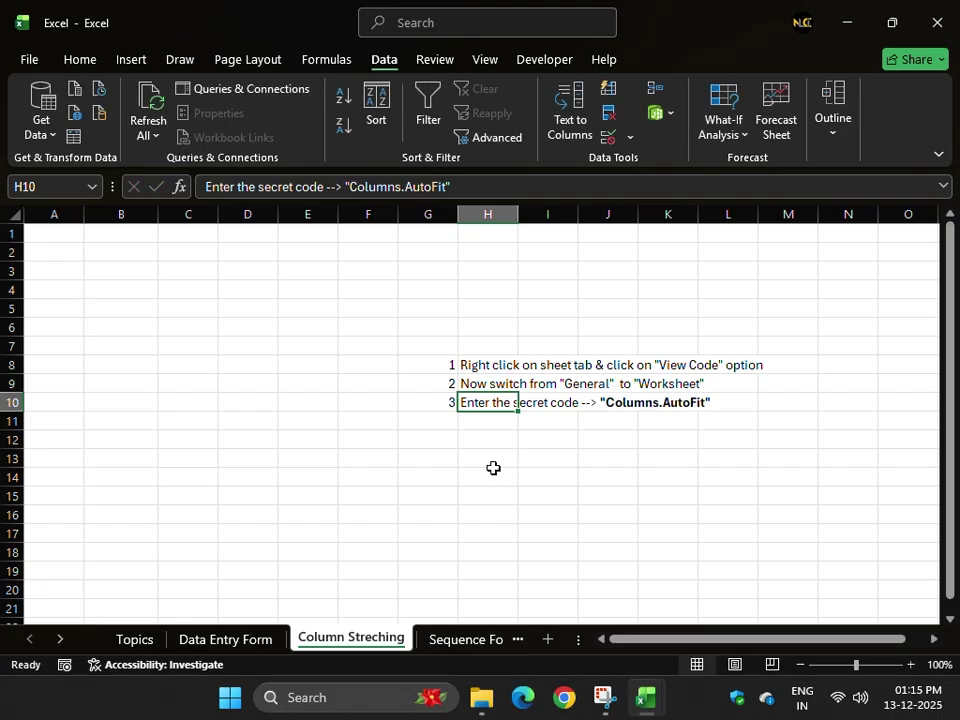
- Open the Column Streching sheet's code, choose the Worksheet object, and paste Columns.AutoFit into its SelectionChange procedure
right_click(344, 644)
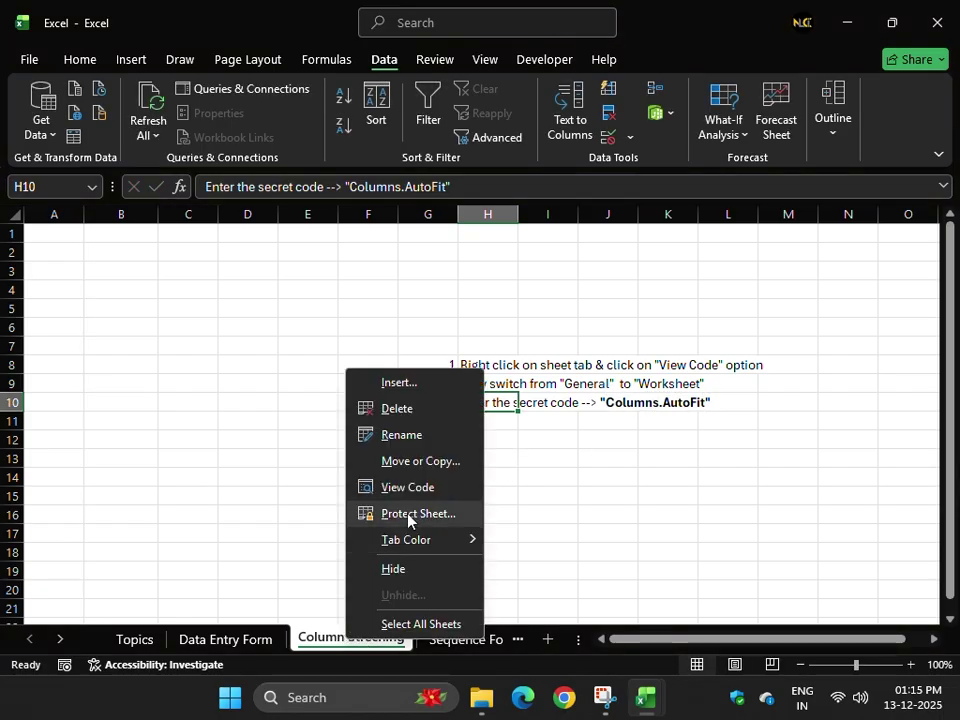
left_click(416, 490)
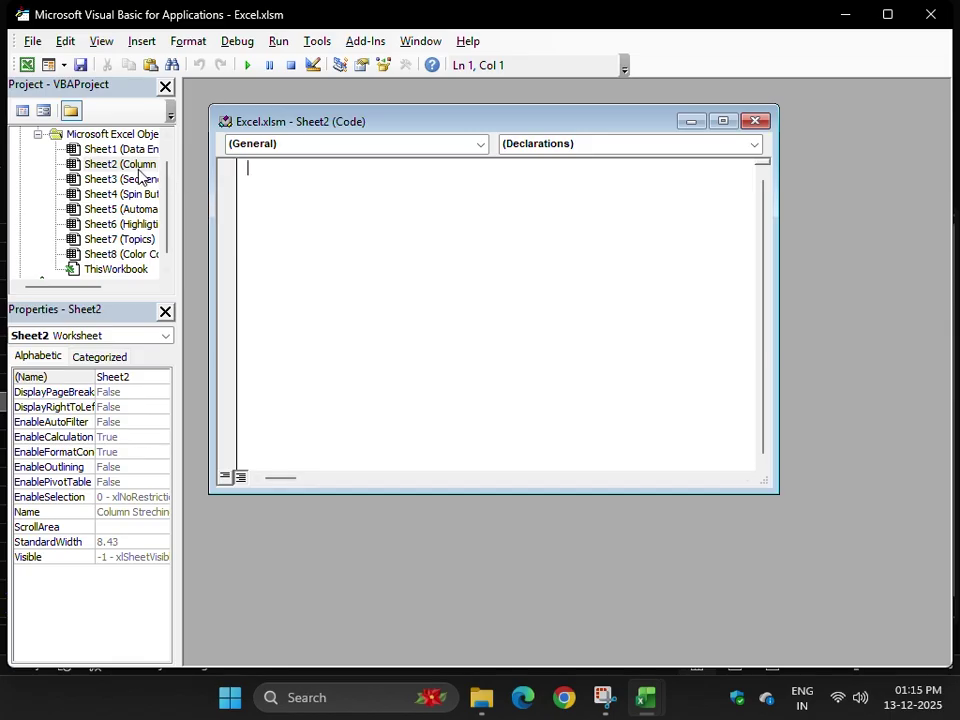
left_click(310, 146)
left_click(306, 177)
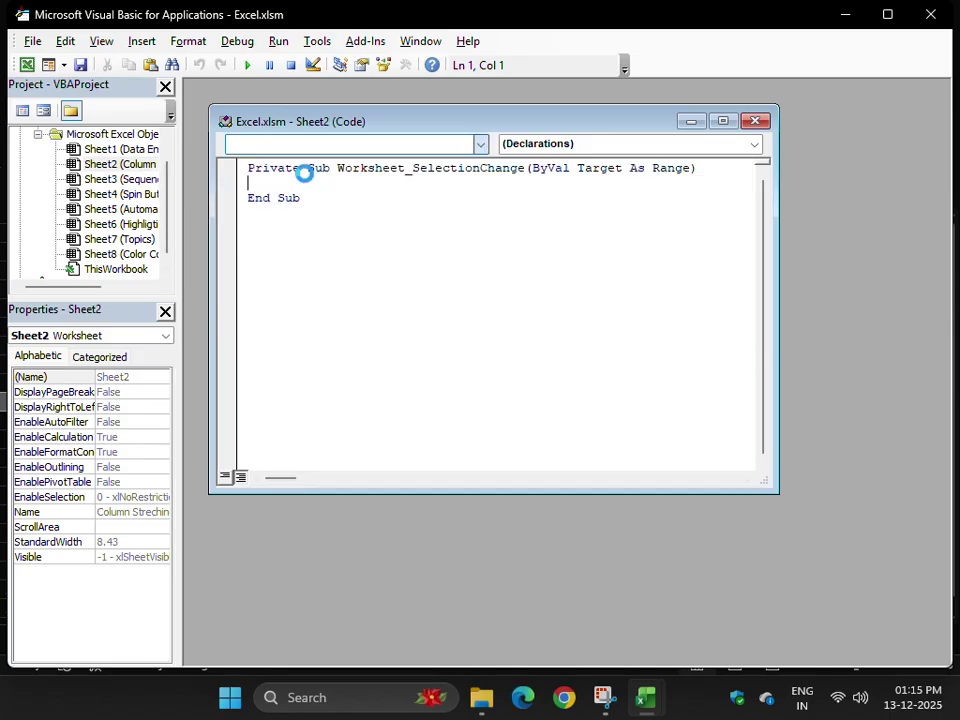
key("ctrl+v")
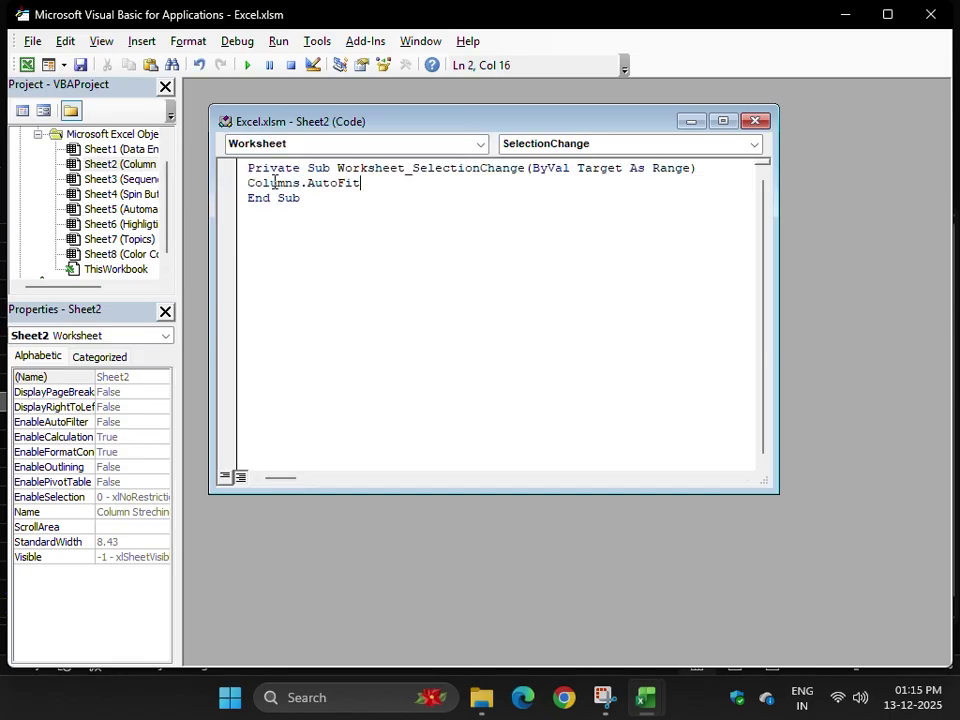
- Examine the procedure's declaration and its Columns.AutoFit line word by word, and return to the workbook
left_click_drag(250, 168, 716, 163)
left_click_drag(250, 192, 375, 183)
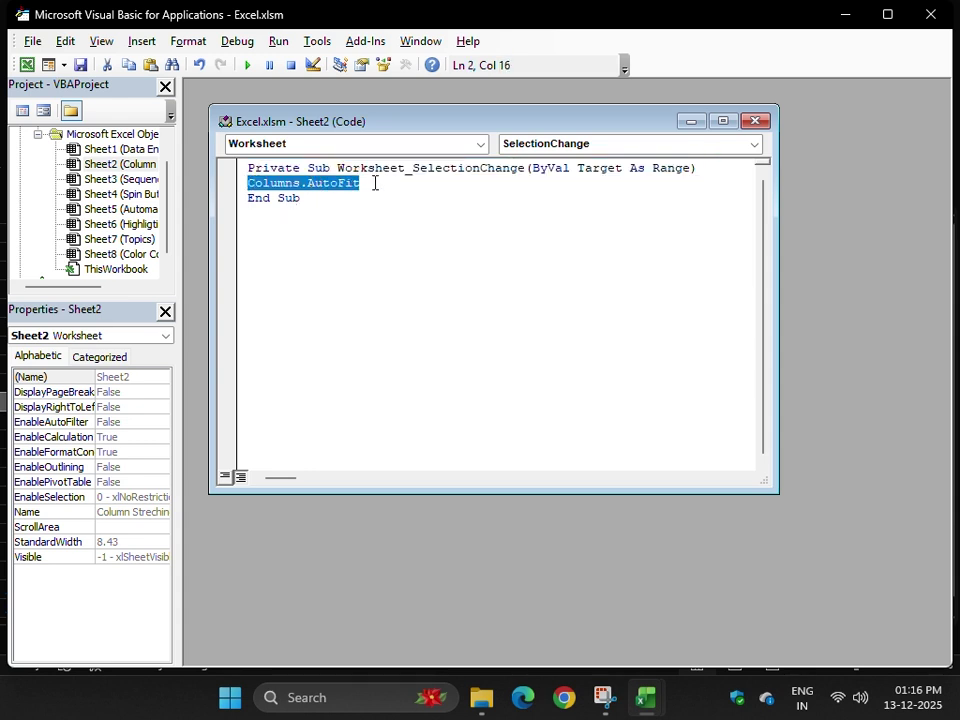
double_click(280, 184)
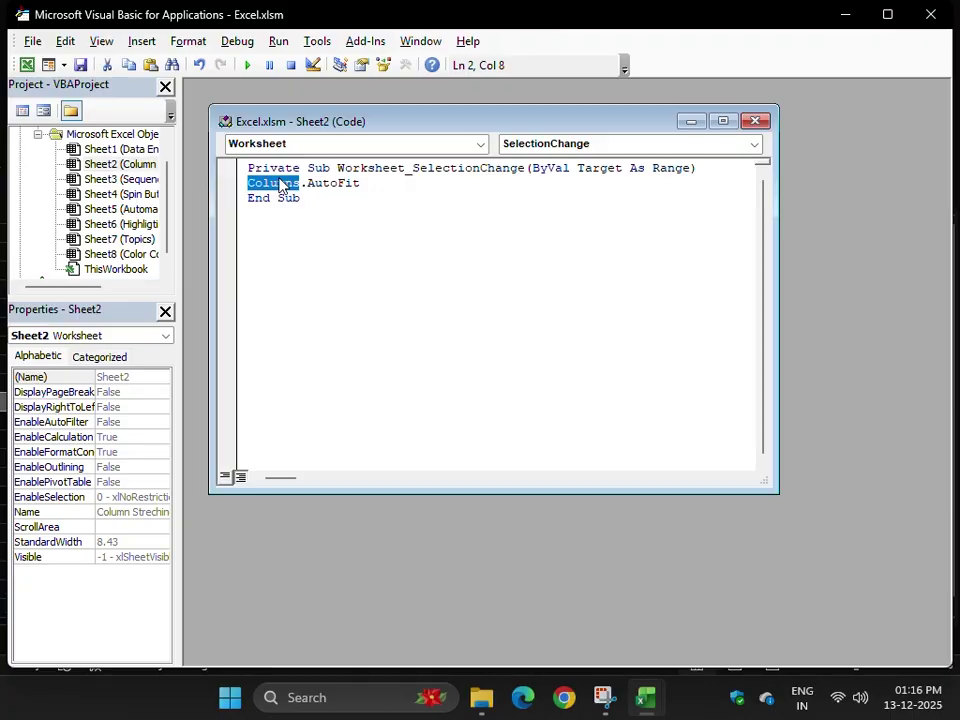
double_click(330, 184)
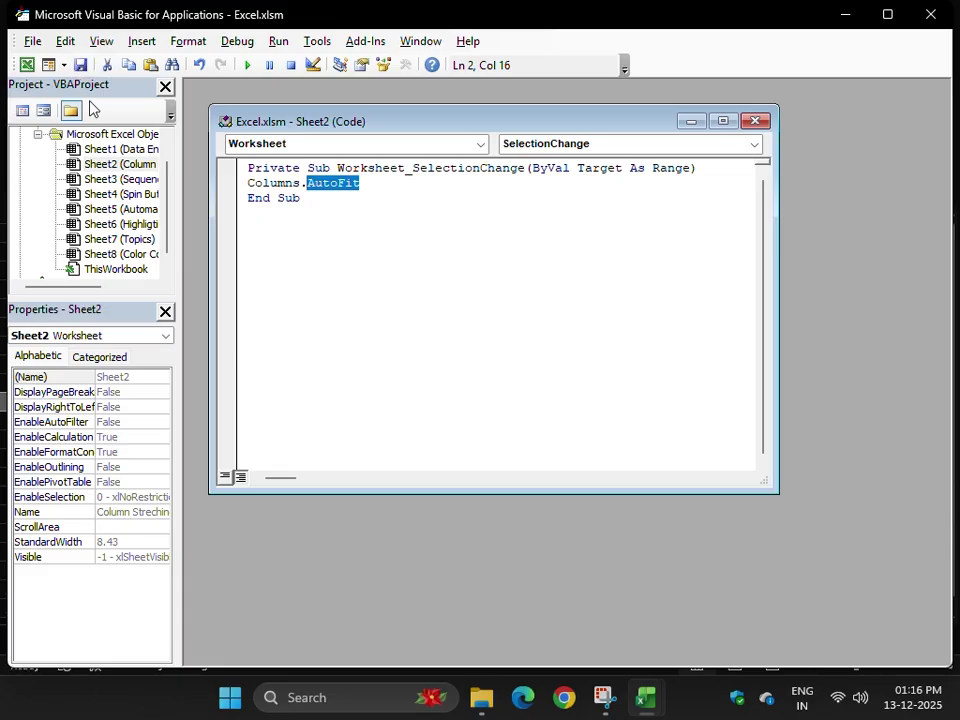
key("alt+F11")
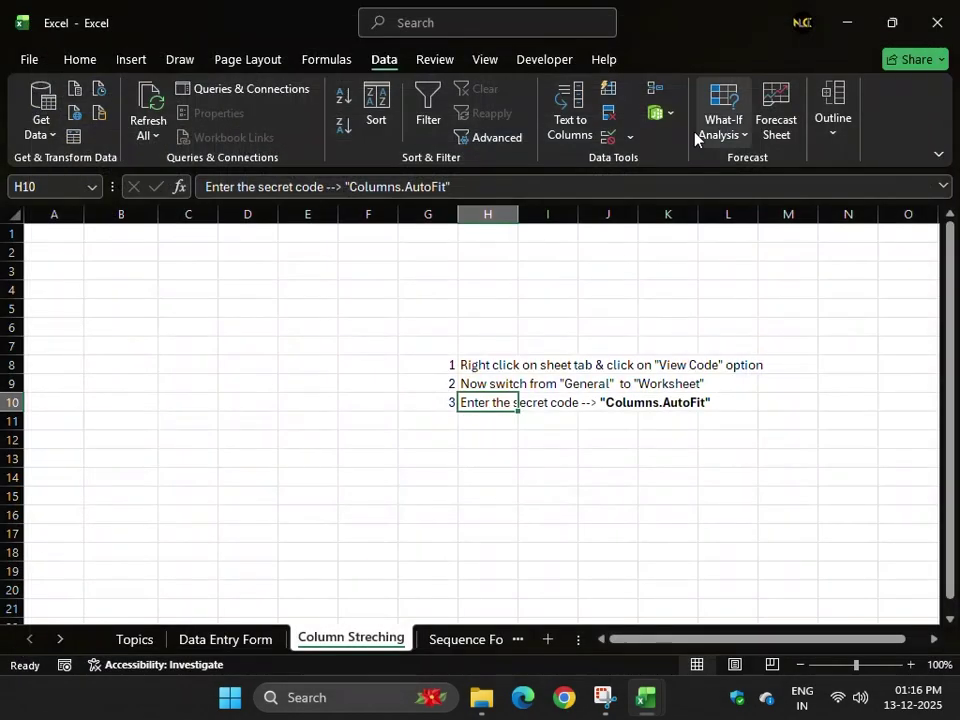
- Enter "gjhdg dafjj gadfg asjgjdfas" in B8 and move to the cell below to trigger the column autofit
left_click(110, 363)
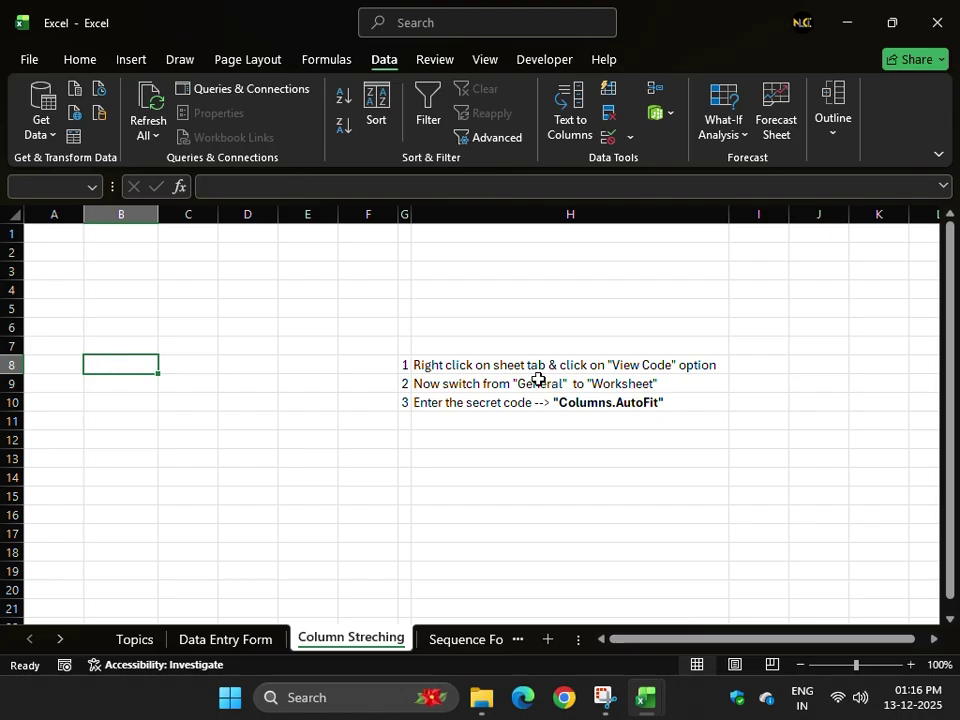
key("F2")
type("gjhdg dafjj gadfg asjgjdfas")
key("ctrl+Return")
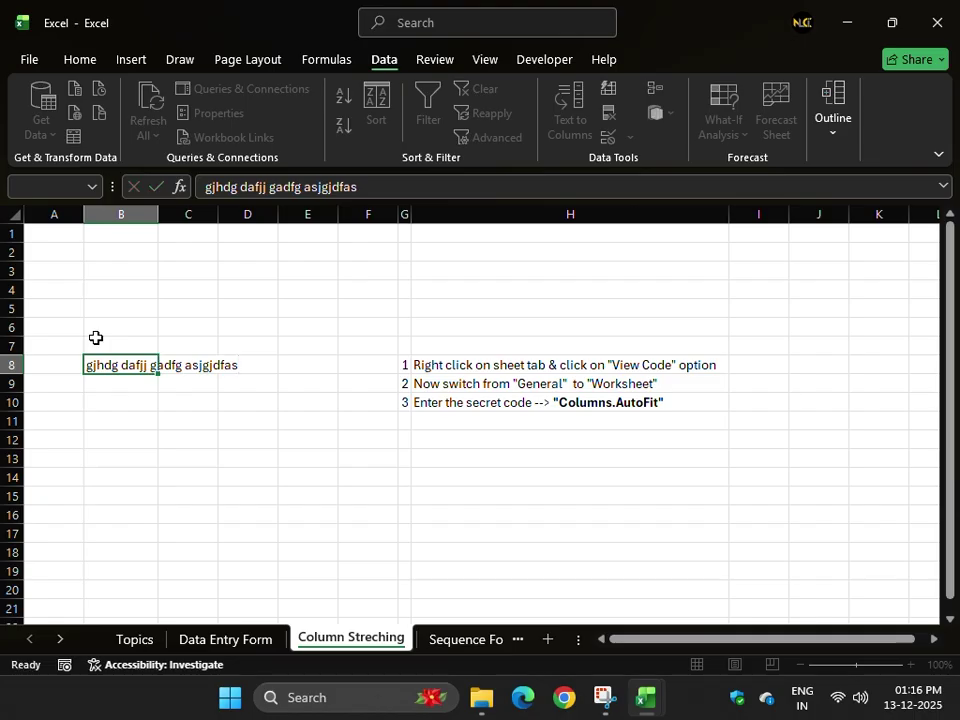
key("Return")
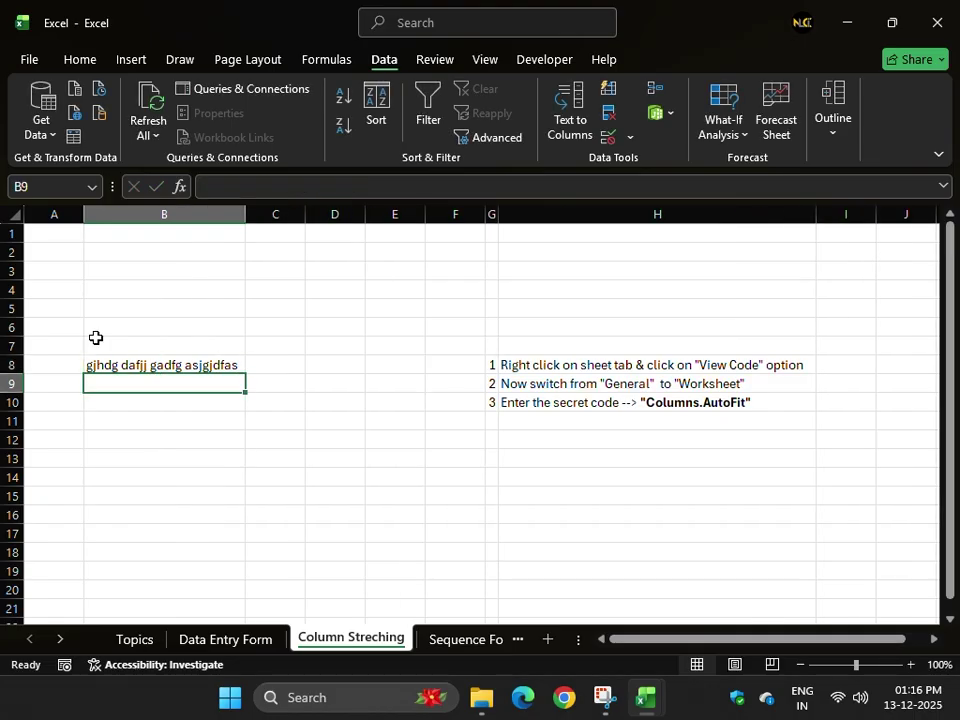
- Enter "mdasfhj dfsajhkdfj dafsjjfdjkdafseyha ieyhoi dsfajh" in B9 to trigger the column autofit again
type("mdasfhj dfsajhkdfj dafsjjfdjkdafs")
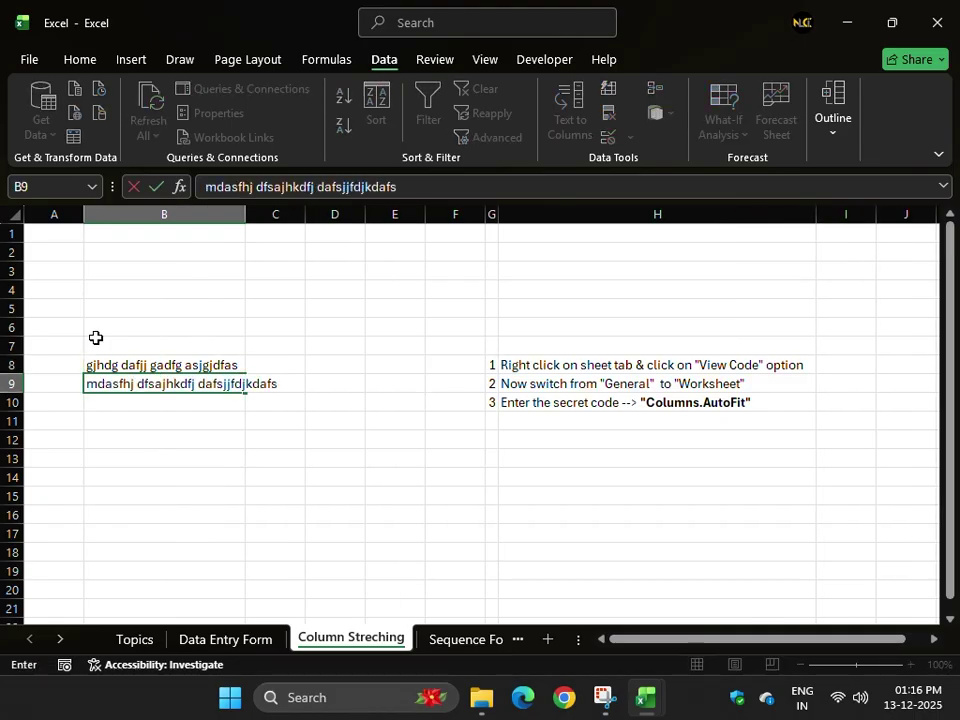
type("eyha ieyhoi dsfajh")
key("Return")
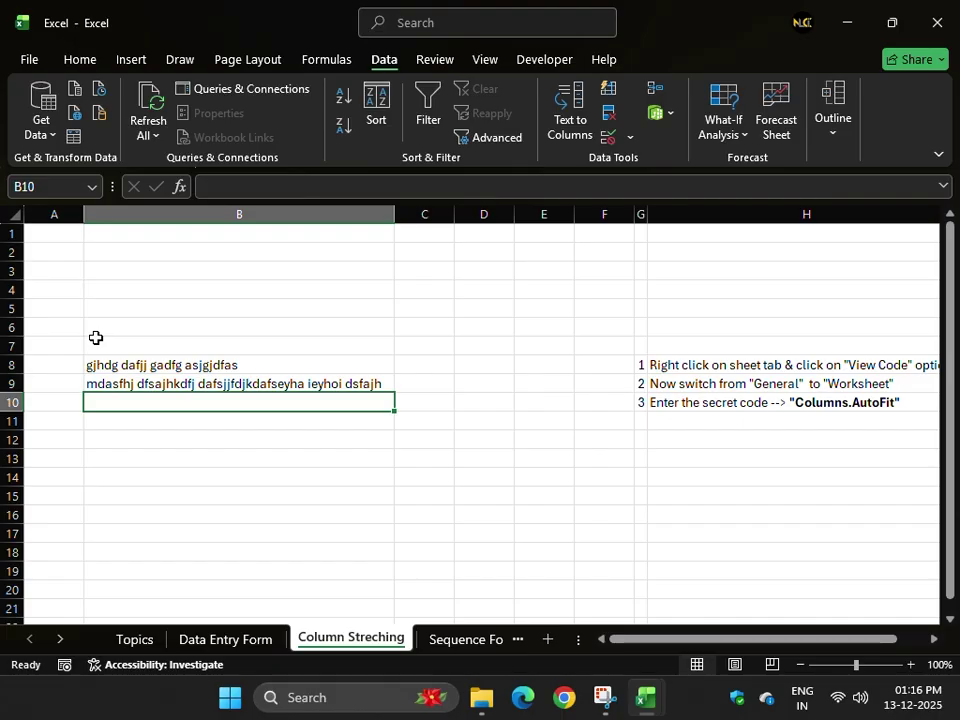
- Reopen the Column Streching sheet's code, review the Worksheet object choice and the SelectionChange procedure, and return to the workbook
right_click(372, 640)
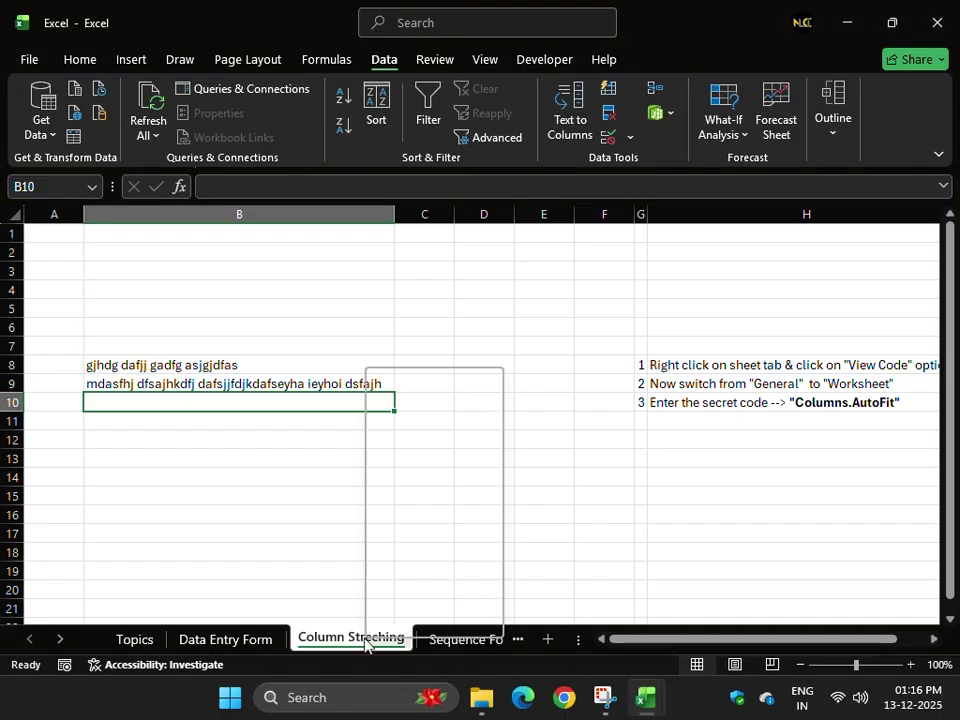
left_click(430, 488)
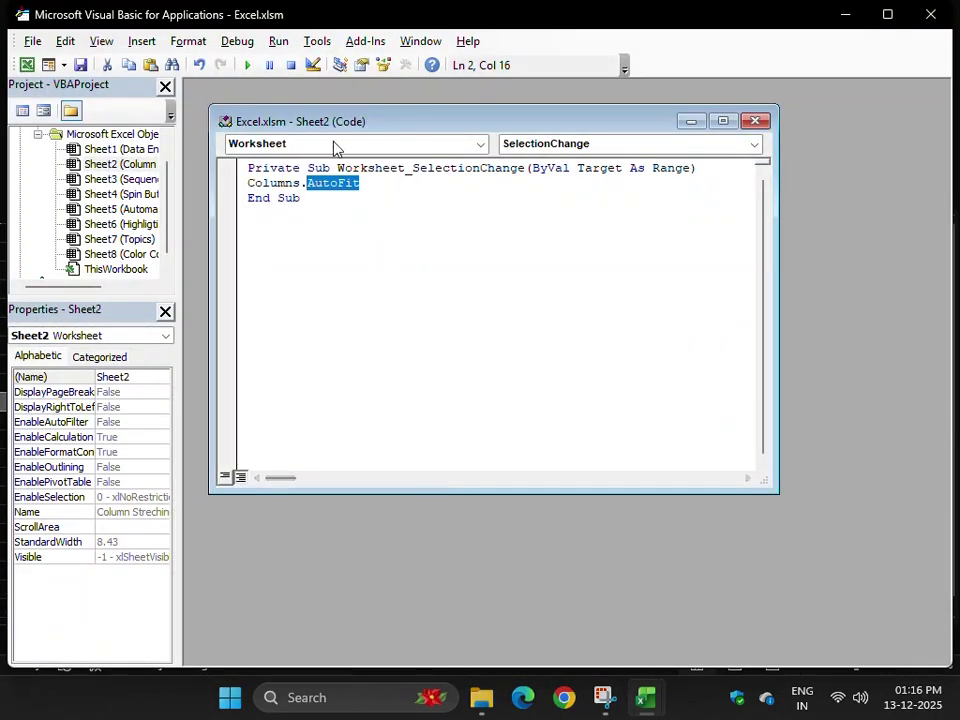
left_click(303, 146)
left_click(296, 176)
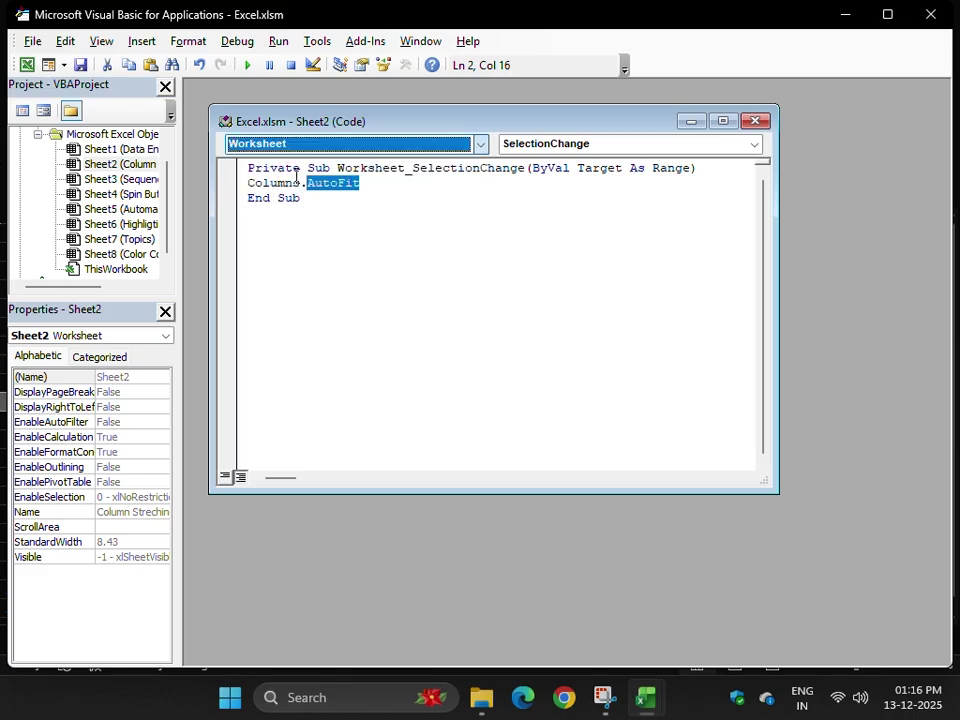
left_click(247, 169)
left_click_drag(247, 169, 361, 169)
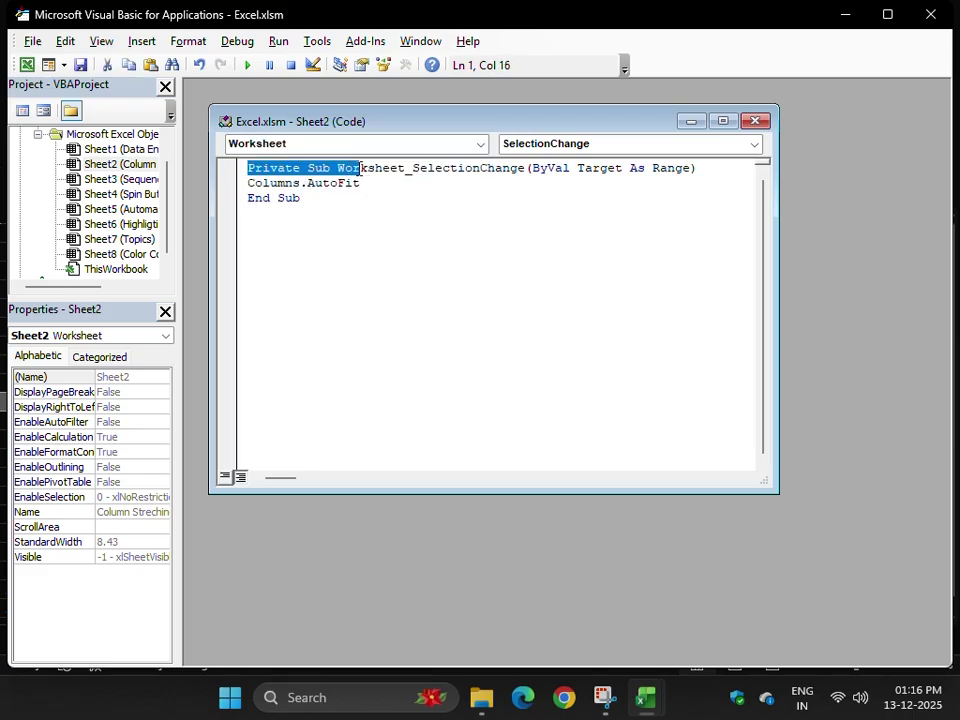
left_click_drag(303, 198, 371, 186)
left_click(367, 184)
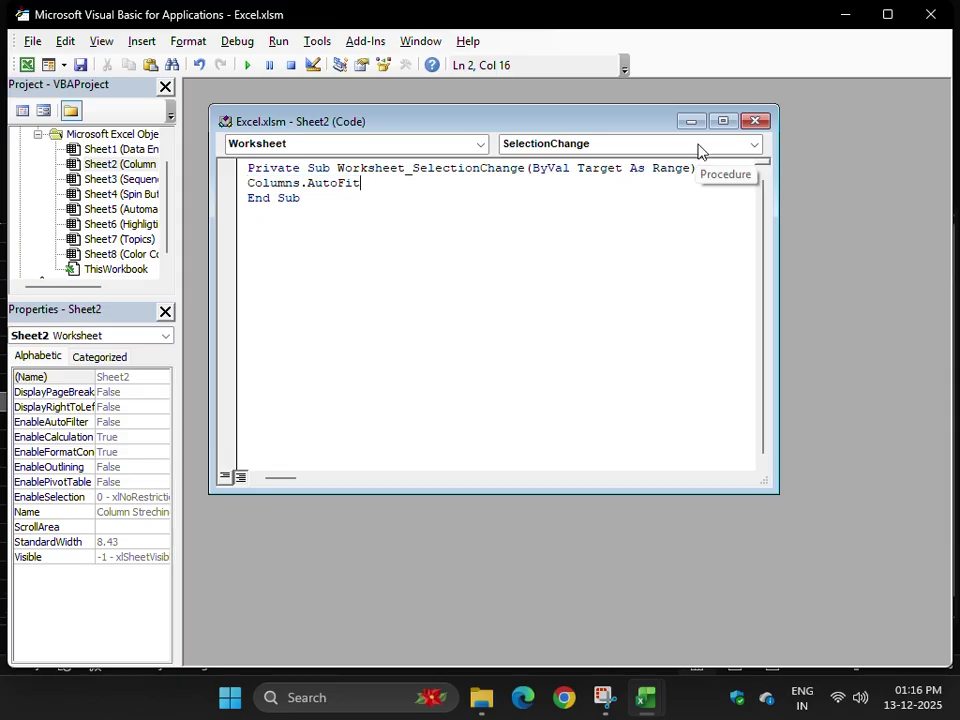
left_click(756, 122)
key("alt+F11")
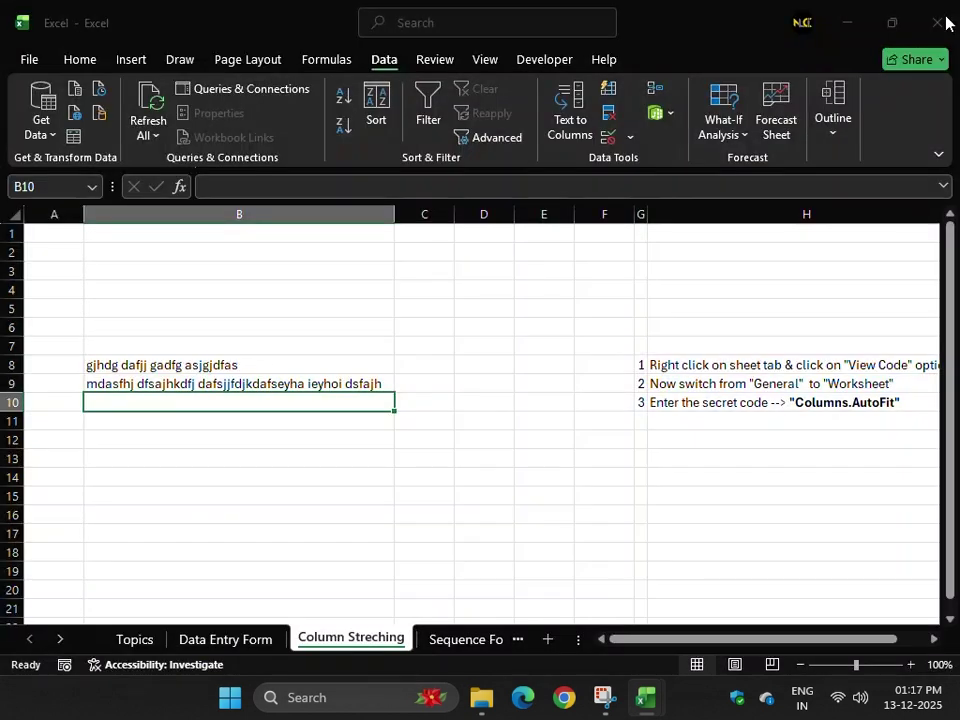
- Switch to the Sequence Formula sheet and view its number lists from the first row
left_click(166, 456)
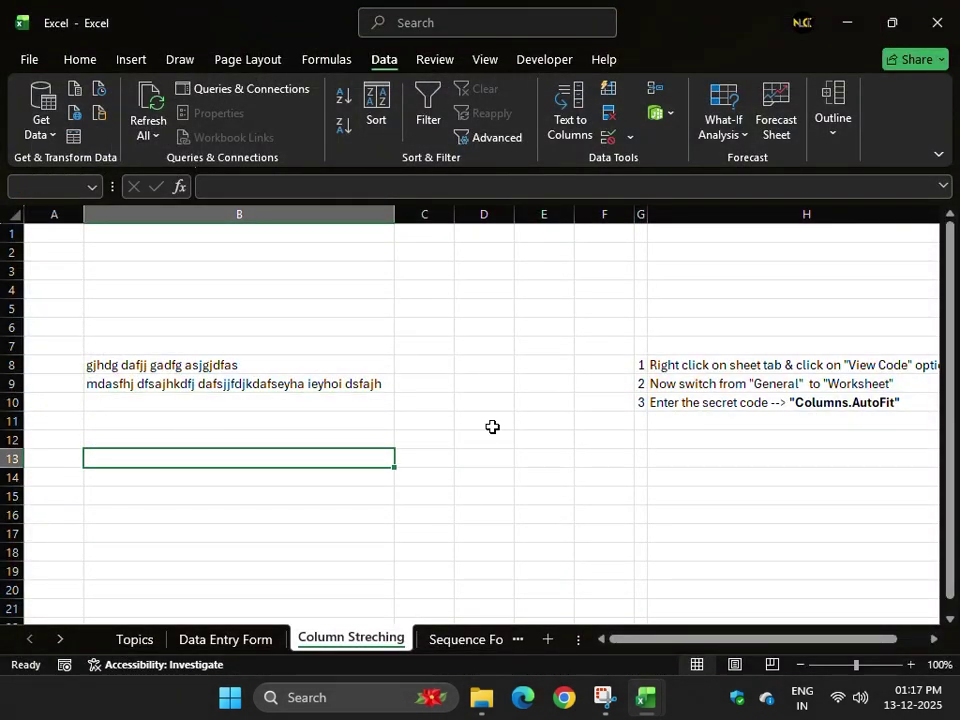
left_click(862, 422)
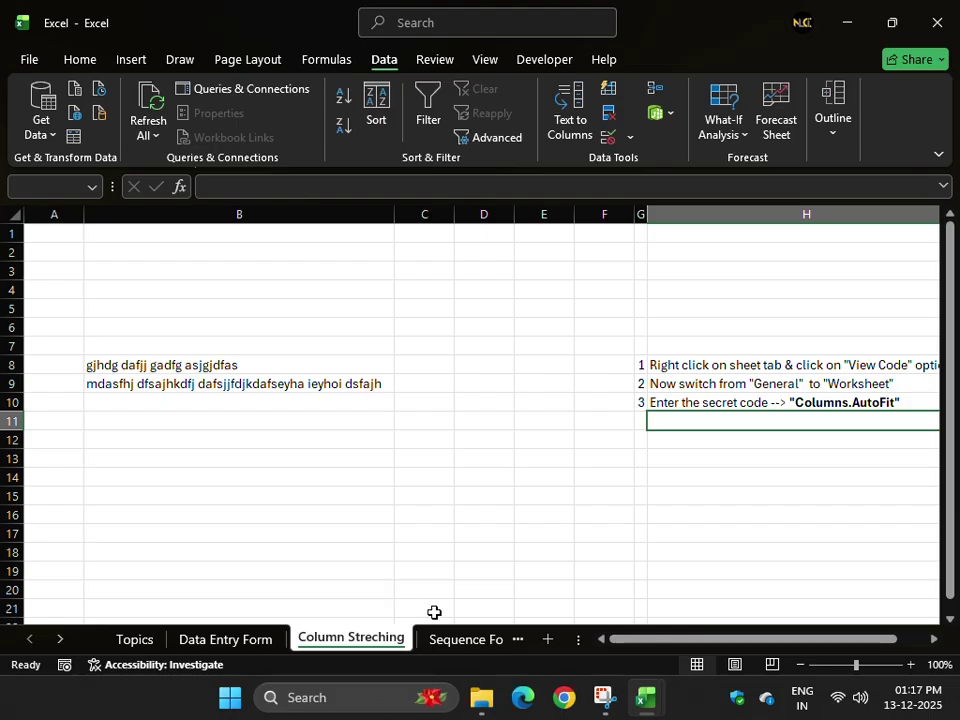
left_click(457, 648)
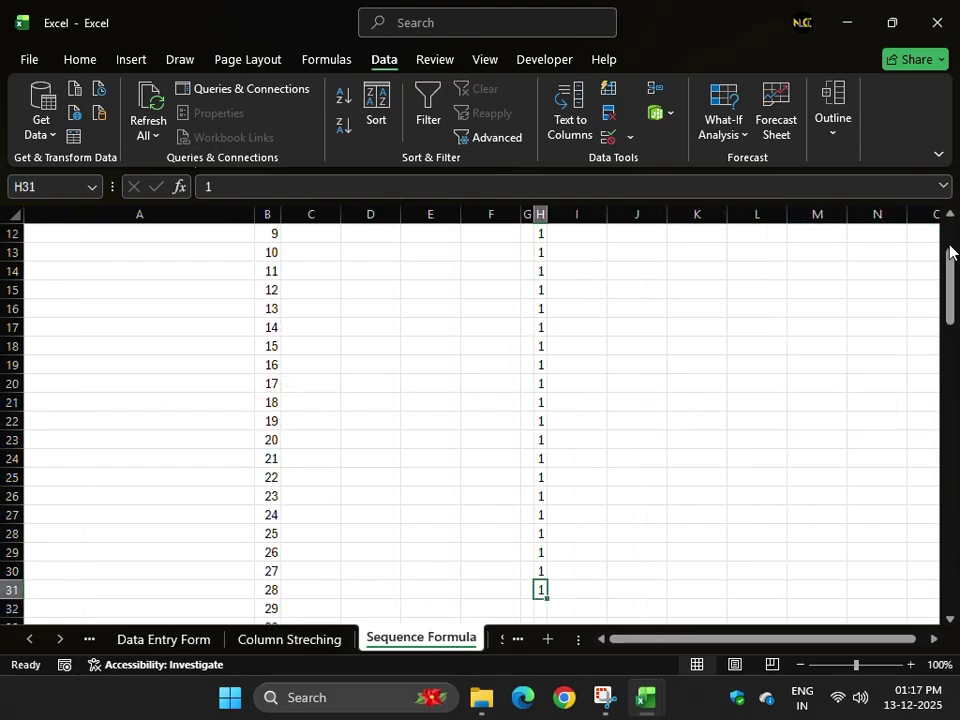
scroll(339, 349, "up", 4)
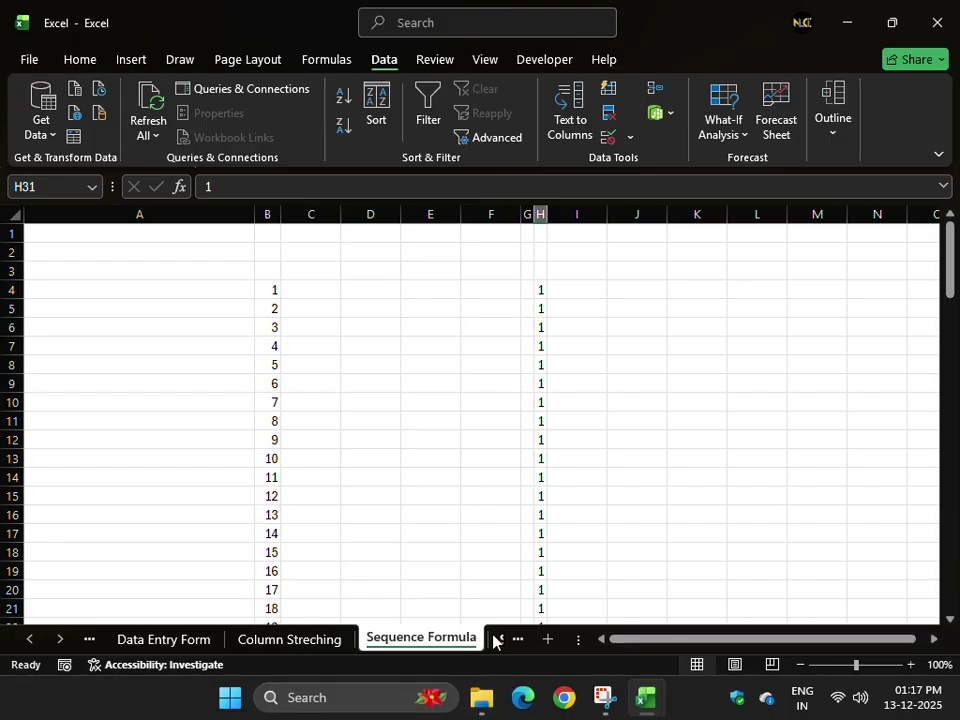
- Switch to the Spin Button sheet and raise the number in column D several steps with the spin button
left_click(493, 641)
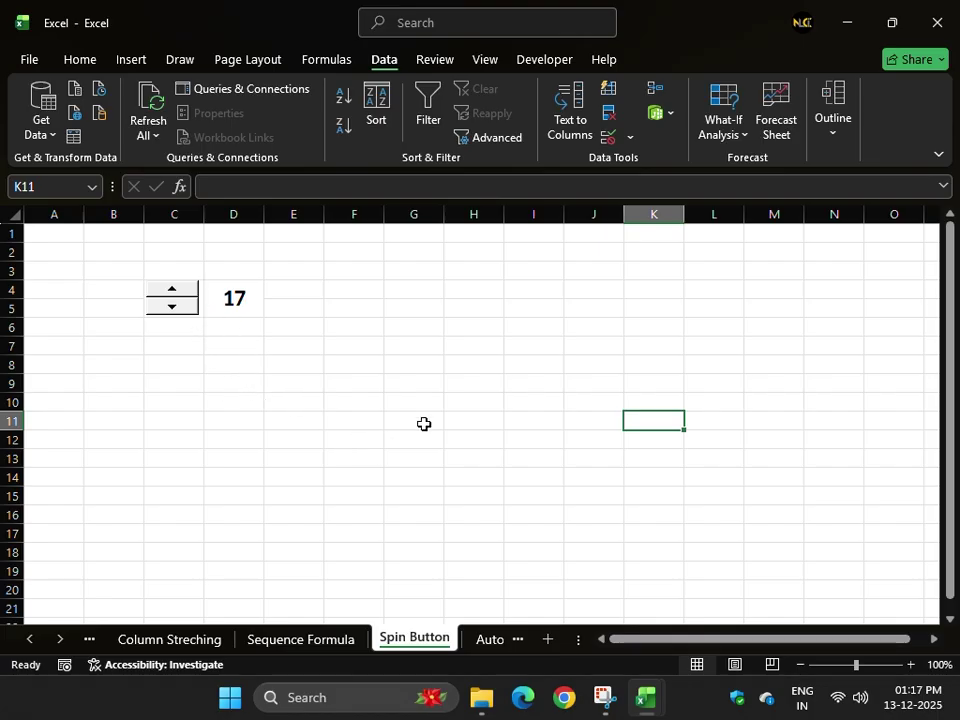
left_click(394, 340)
left_click(160, 291)
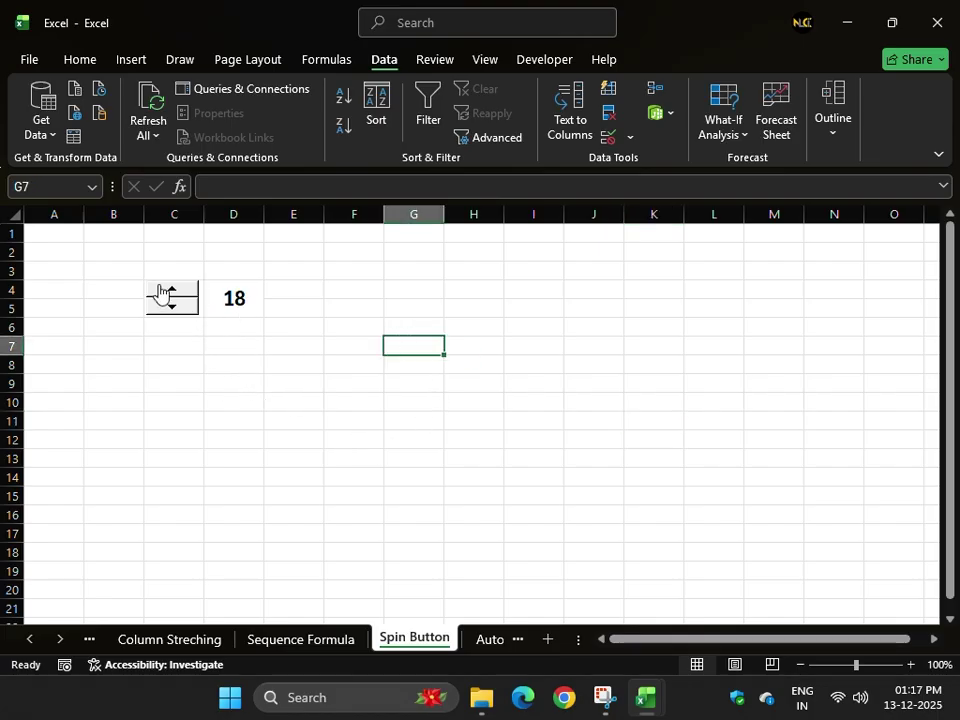
left_click(160, 289)
left_click(160, 289)
left_click(160, 289)
left_click(160, 289)
left_click(160, 289)
- Lower the number beside the spin button to 7 using the spin control
left_click(171, 313)
left_click(171, 313)
left_click(171, 313)
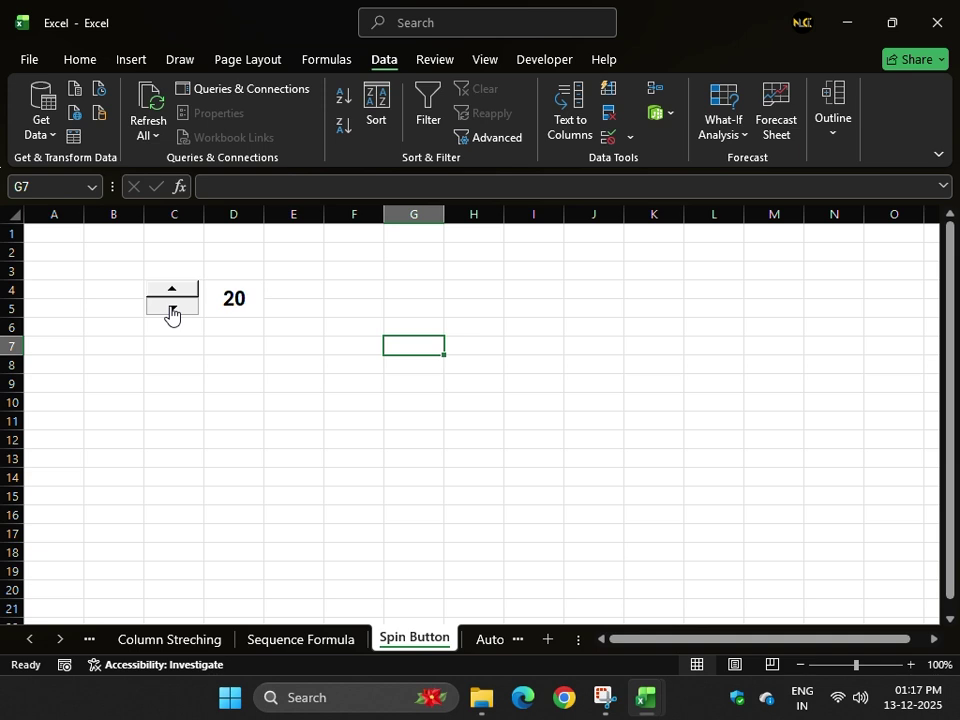
left_click(171, 313)
left_click(171, 313)
left_click(171, 313)
left_click(171, 313)
left_click(171, 313)
left_click(171, 313)
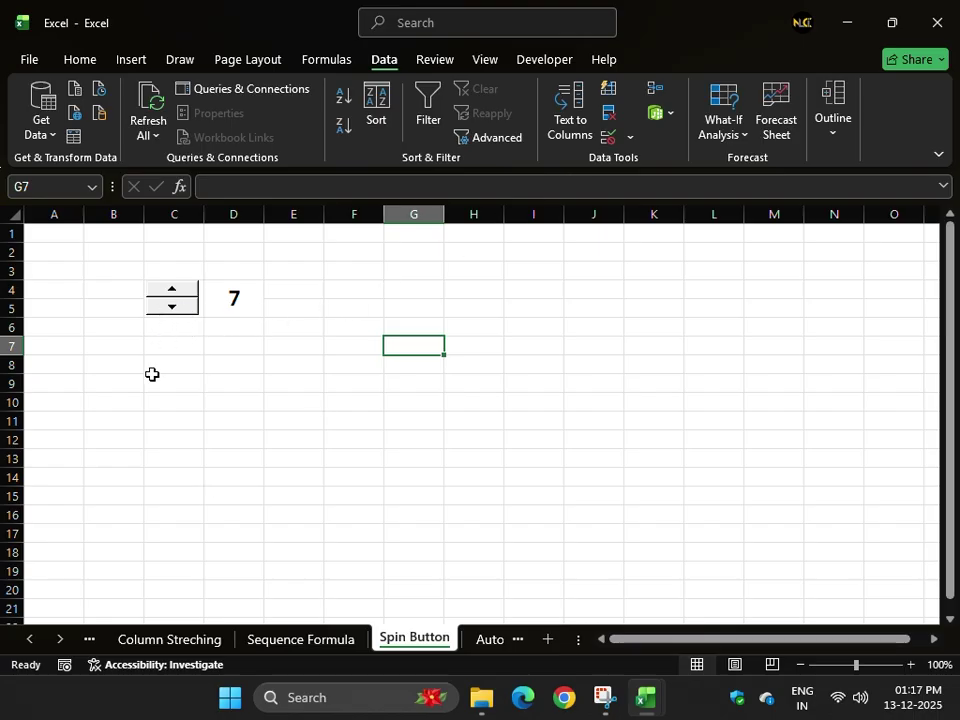
- Merge and center cells C7:C8 below the existing spin button
left_click(193, 403)
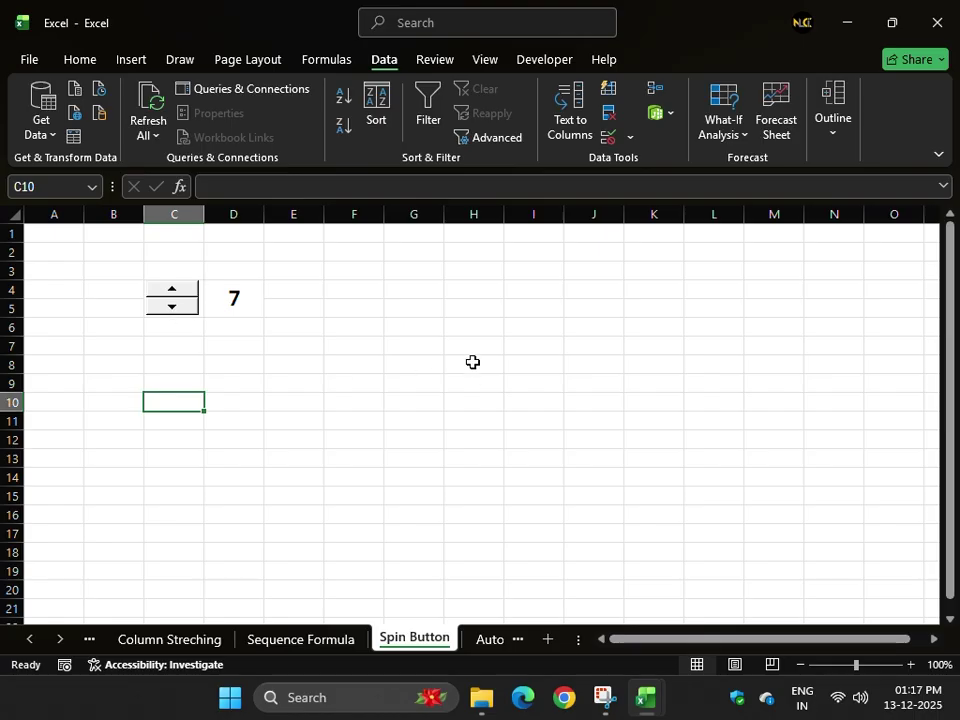
left_click(169, 343)
left_click_drag(169, 343, 169, 362)
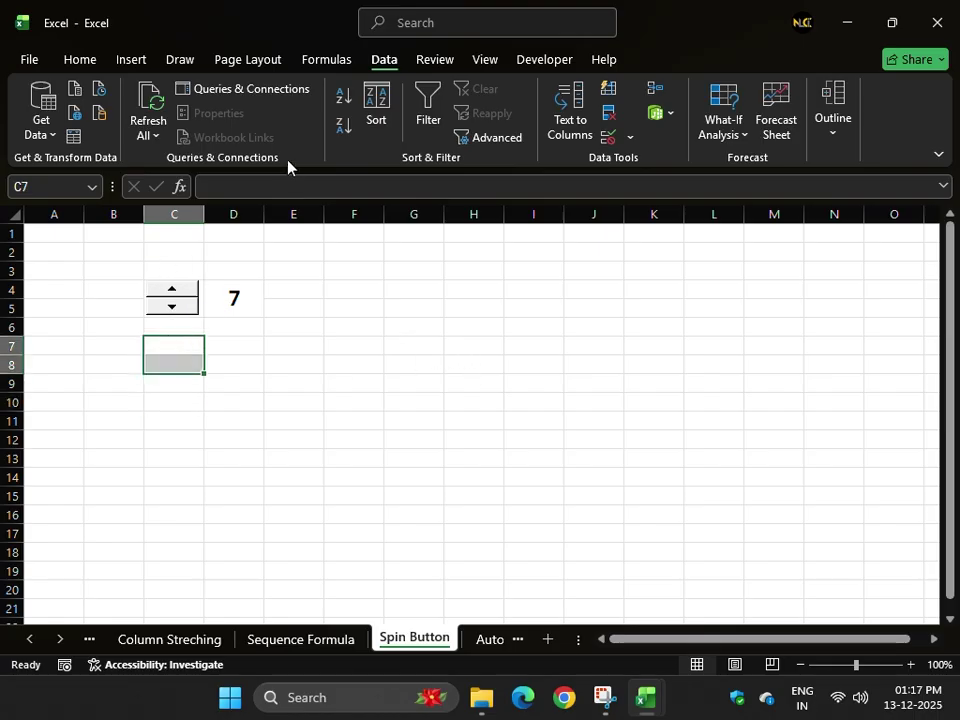
left_click(78, 60)
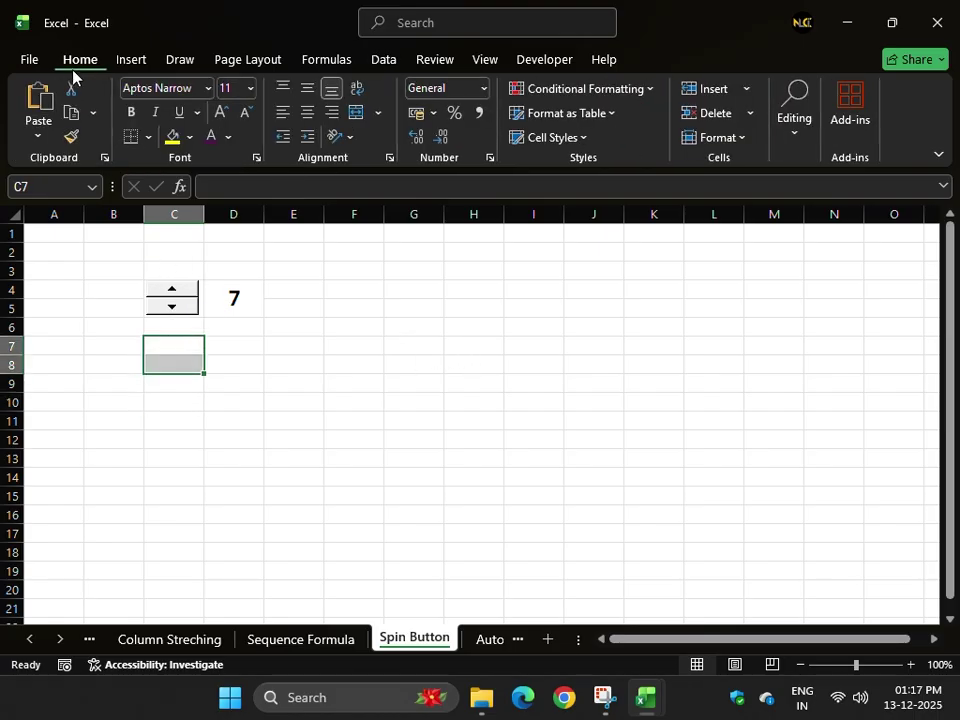
left_click(357, 113)
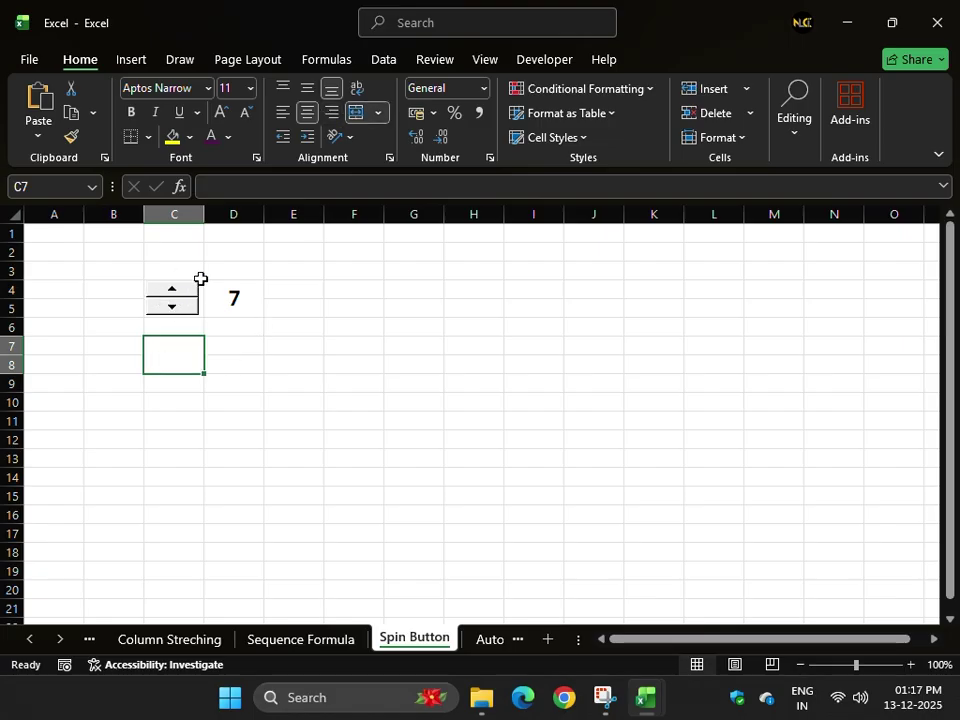
- Restore the workbook window down from full screen and enlarge it to cover nearly the whole desktop
left_click(539, 73)
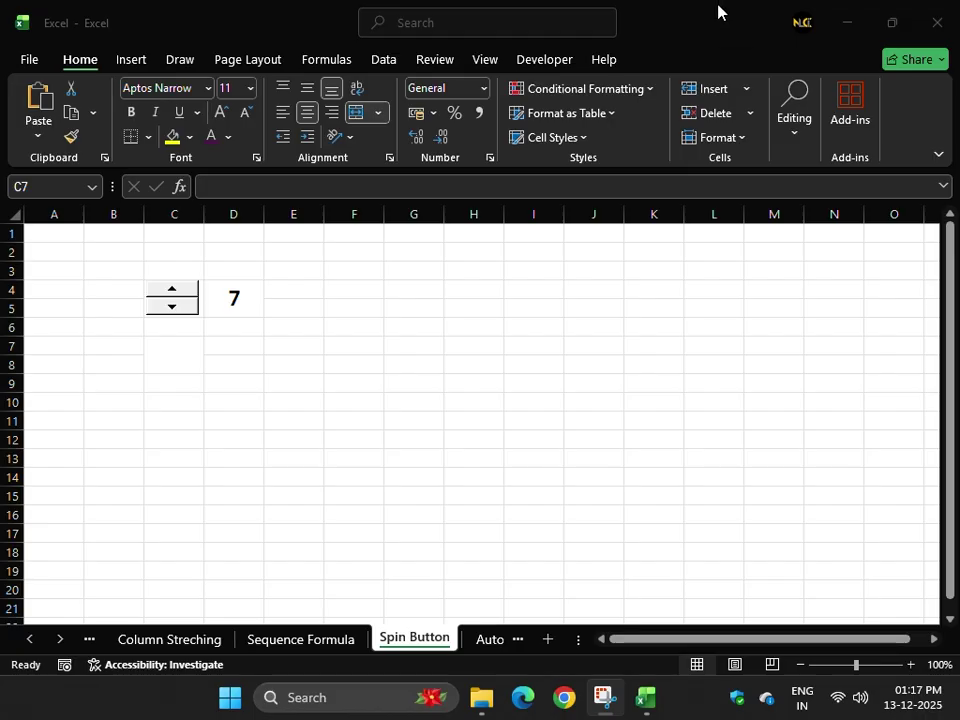
left_click_drag(717, 12, 467, 90)
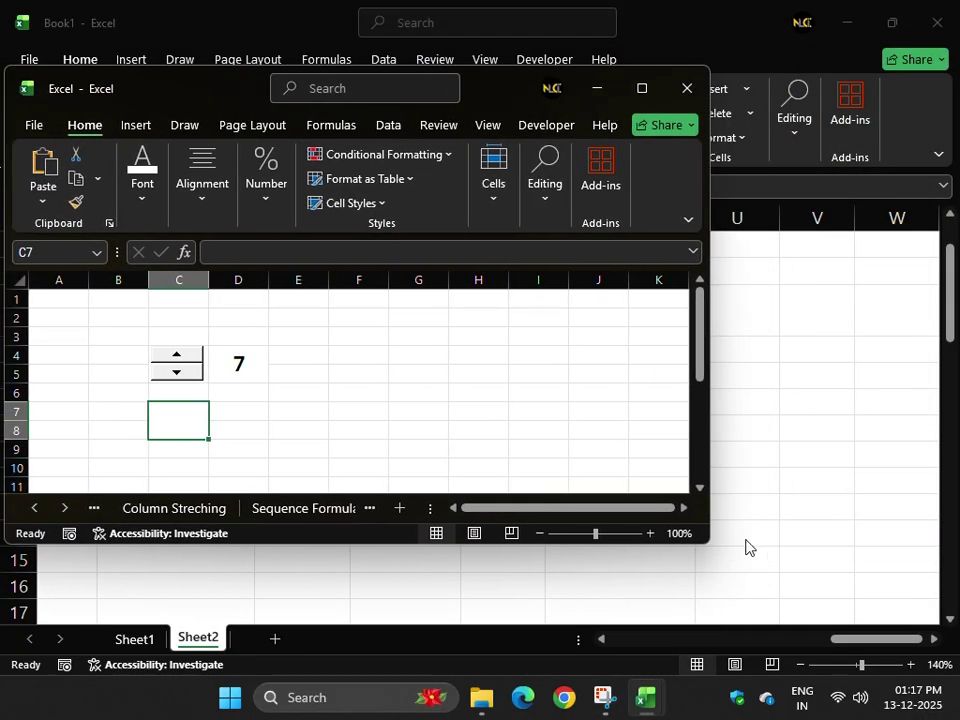
left_click_drag(709, 540, 954, 665)
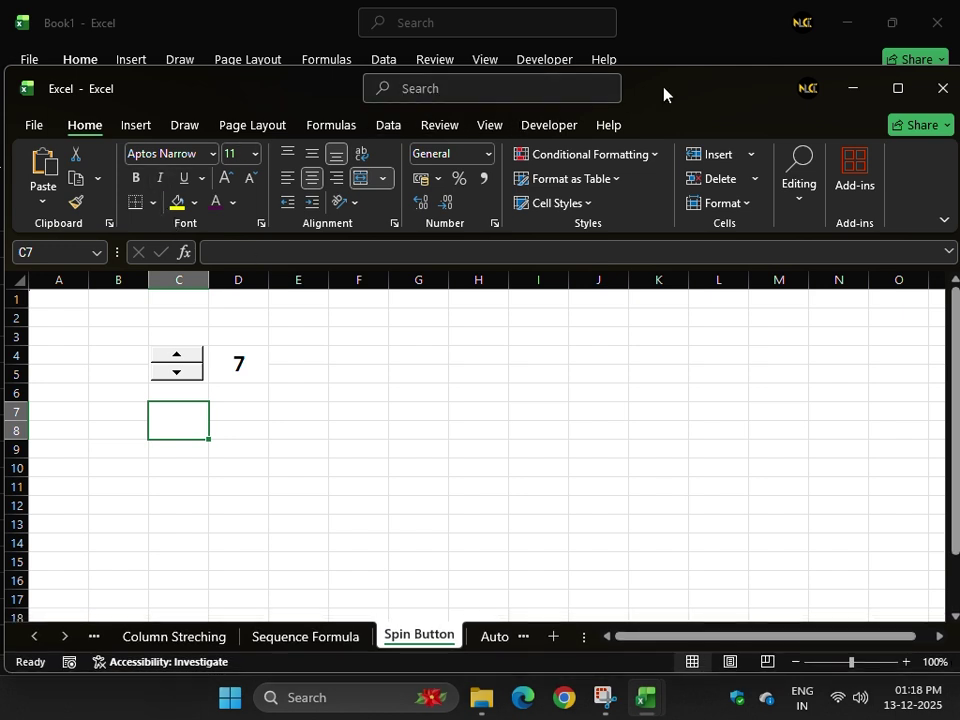
left_click_drag(664, 63, 500, 18)
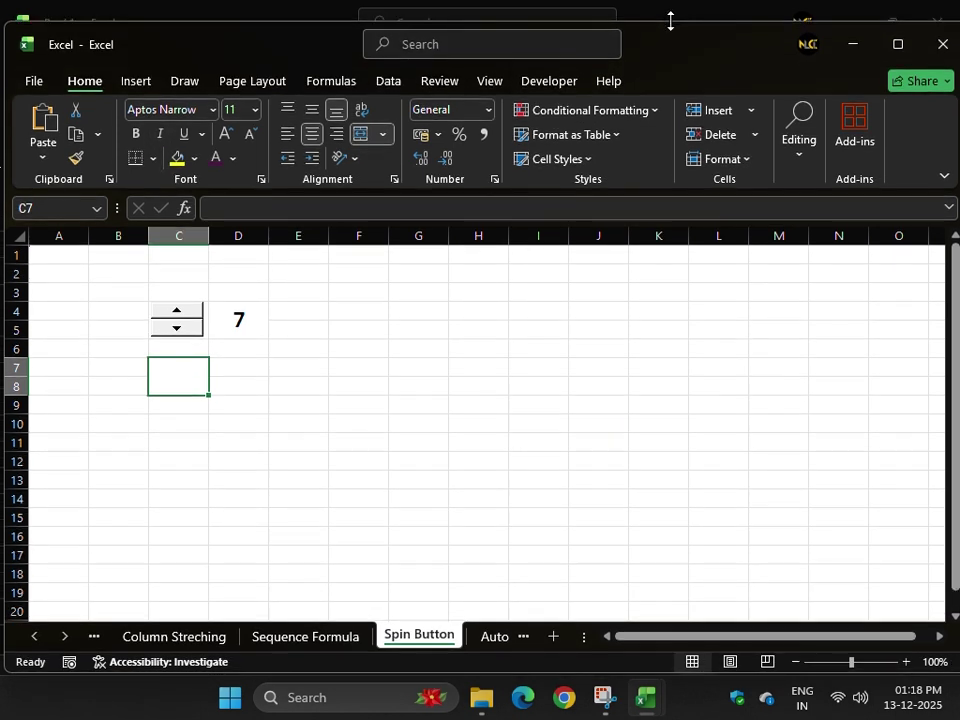
- Insert a spin button form control sized to fit the merged cell C7:C8
left_click(549, 84)
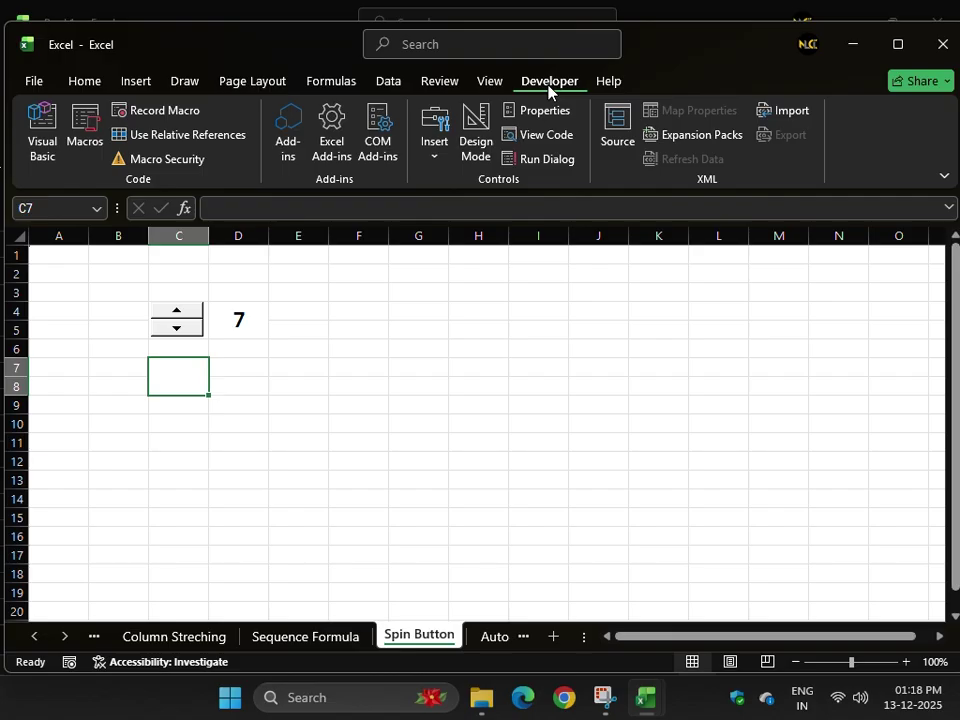
left_click(424, 158)
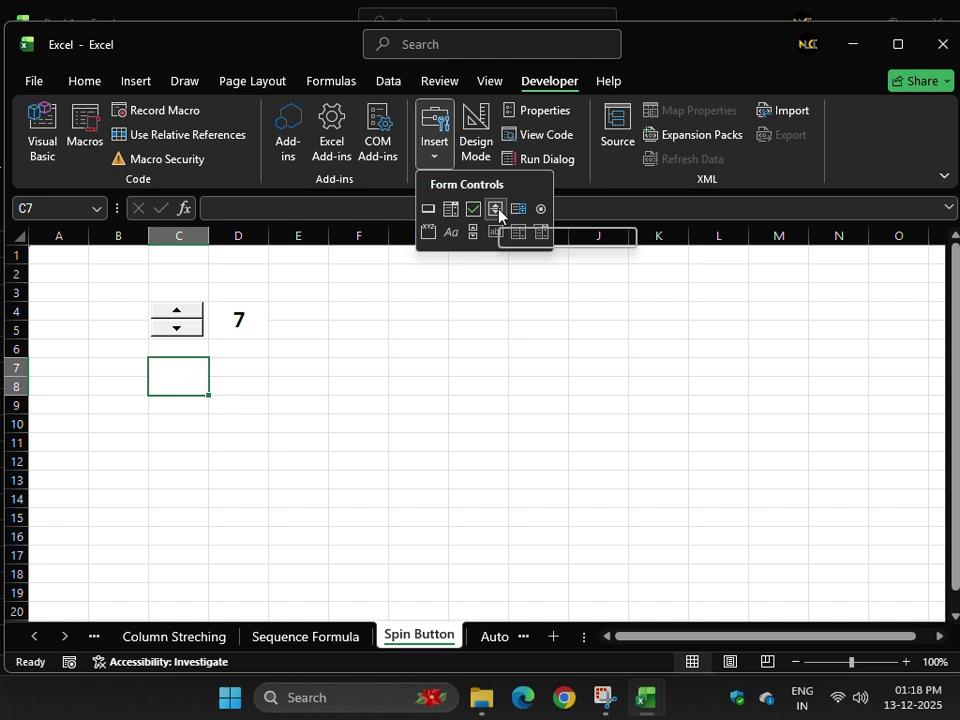
left_click(496, 209)
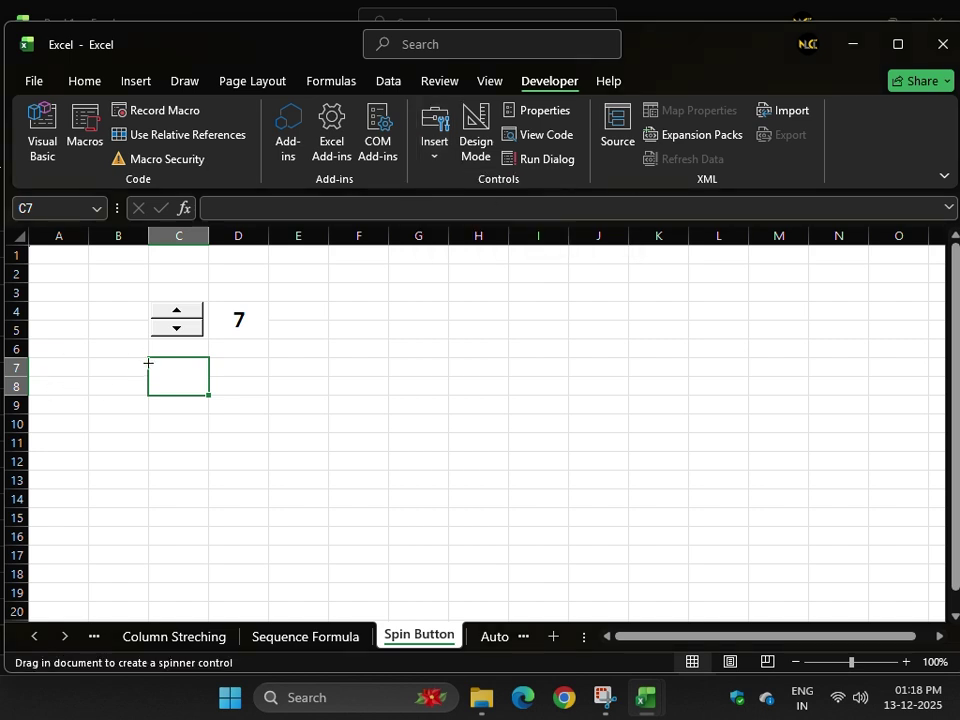
left_click_drag(148, 362, 181, 358)
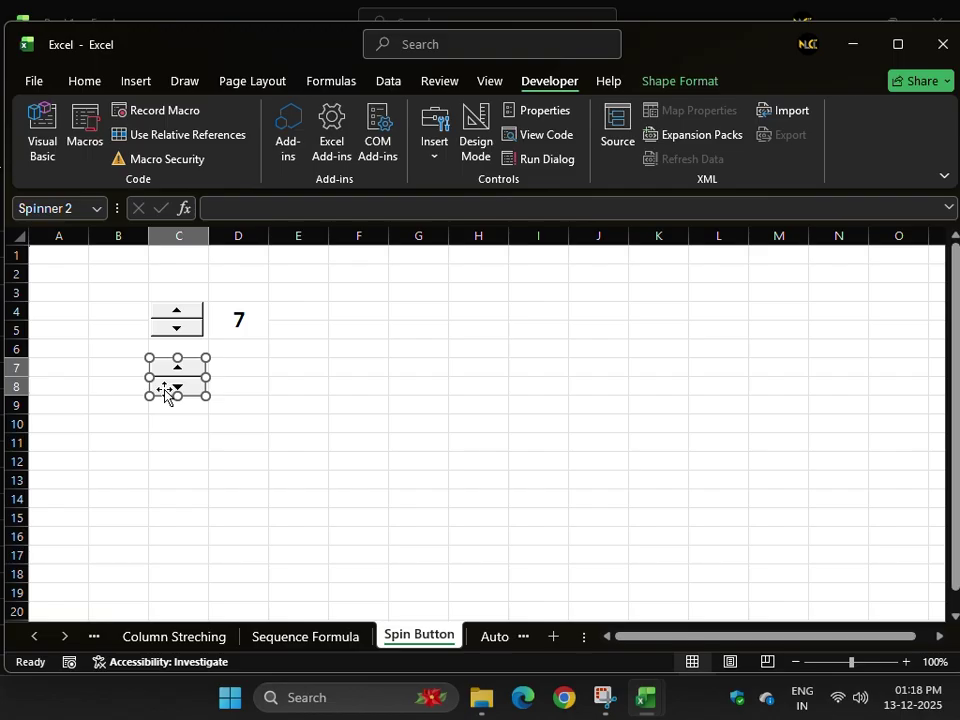
- Link the new spin button to cell E7 in its control format settings and deselect the control
right_click(165, 384)
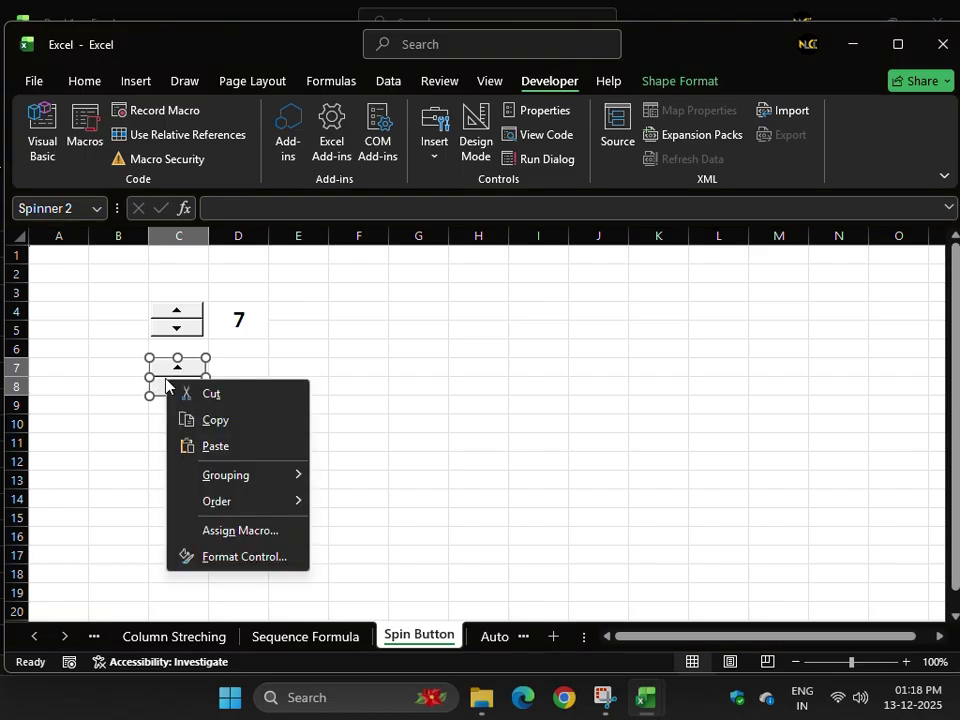
left_click(222, 557)
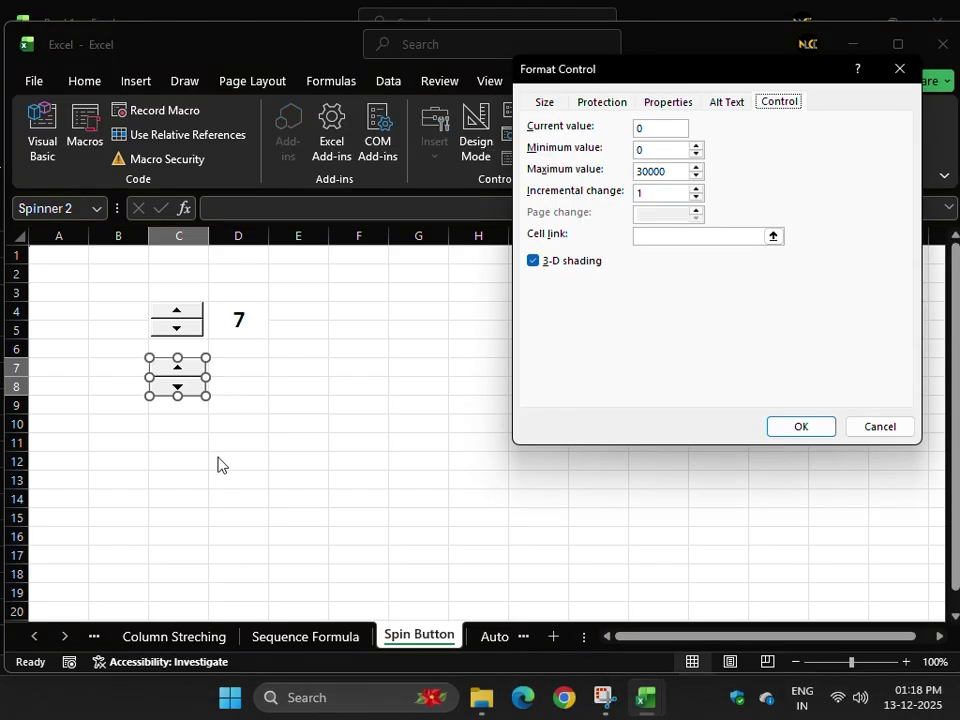
left_click(656, 236)
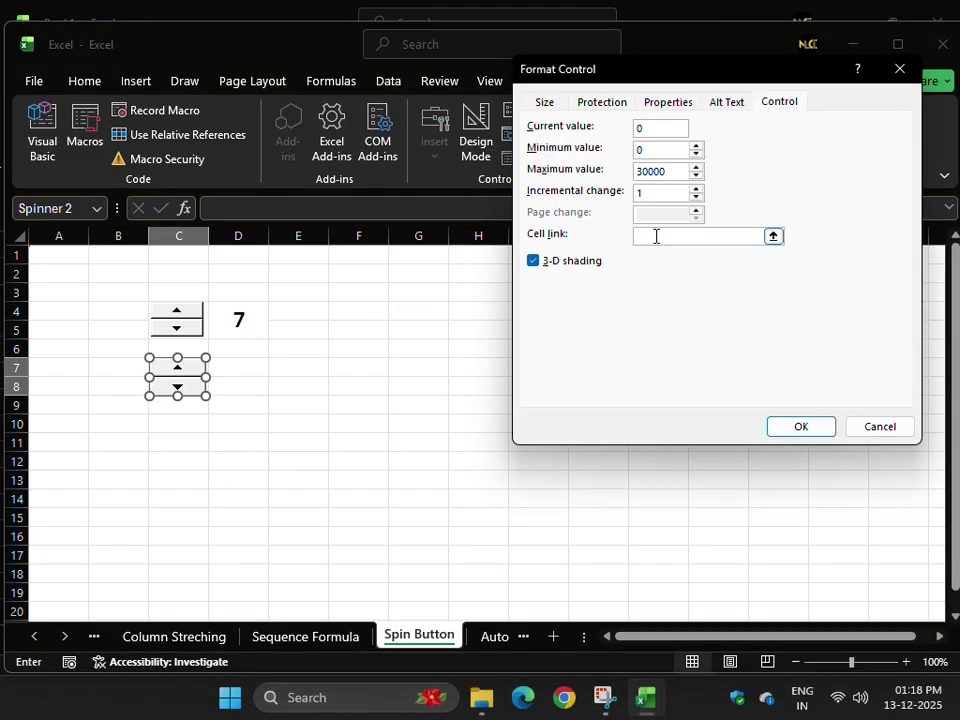
left_click(658, 148)
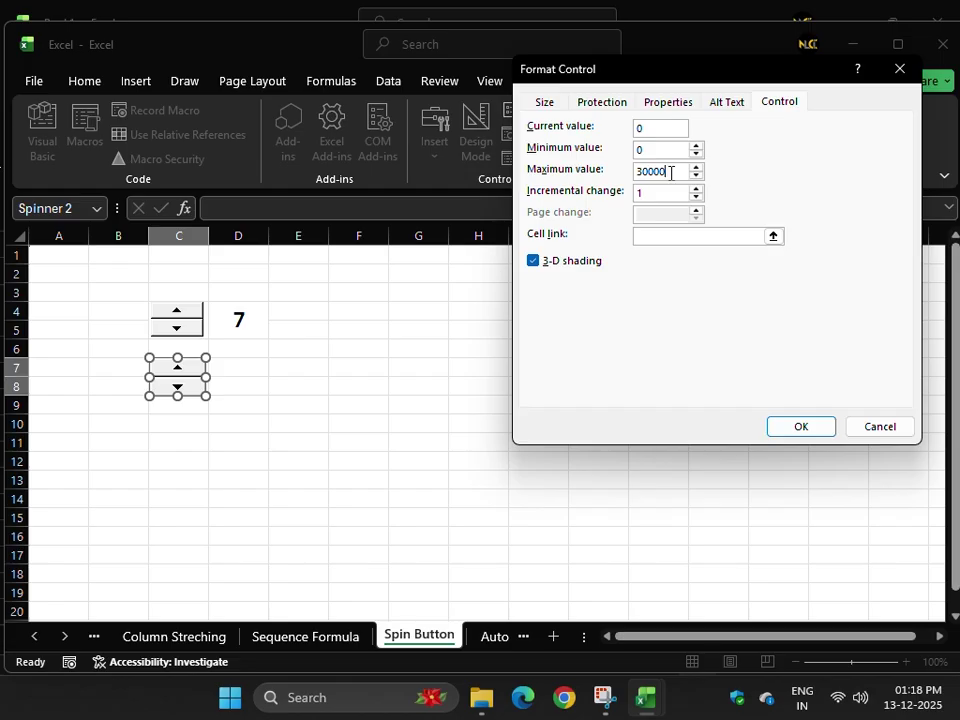
left_click_drag(670, 172, 622, 174)
left_click(667, 235)
left_click(302, 364)
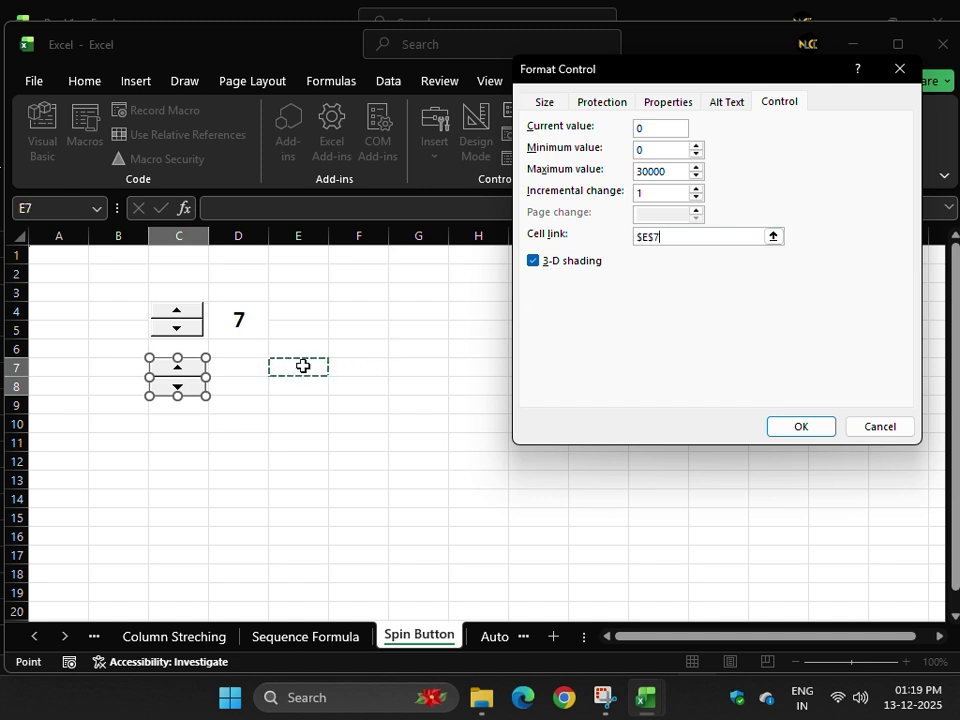
left_click(801, 428)
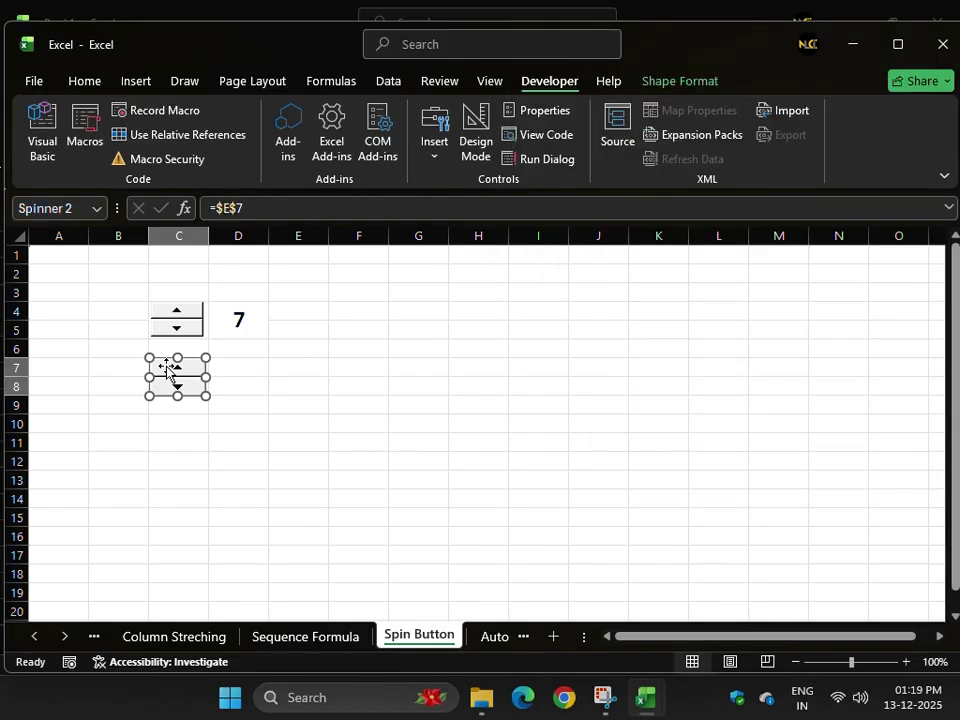
left_click(206, 424)
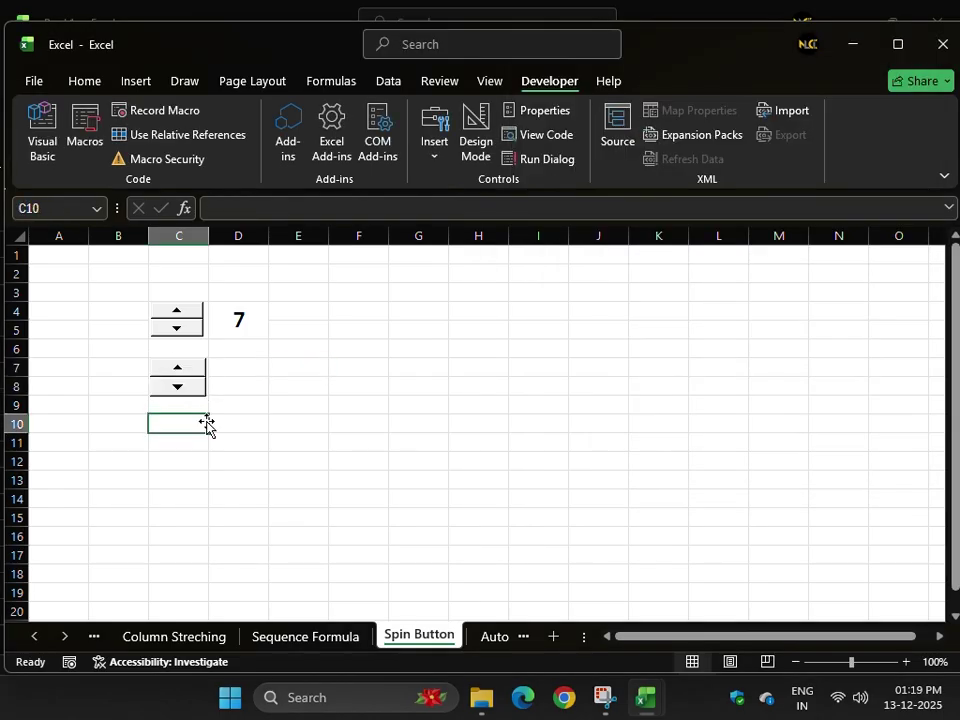
- Test the new spin button by raising and lowering the number in E7, finishing at 8
left_click(176, 368)
left_click(176, 368)
left_click(176, 368)
left_click(176, 368)
left_click(176, 368)
left_click(176, 368)
left_click(177, 388)
left_click(176, 390)
left_click(176, 390)
left_click(176, 390)
left_click(176, 390)
left_click(176, 390)
left_click(183, 370)
left_click(182, 368)
left_click(181, 369)
left_click(181, 369)
left_click(181, 369)
left_click(181, 369)
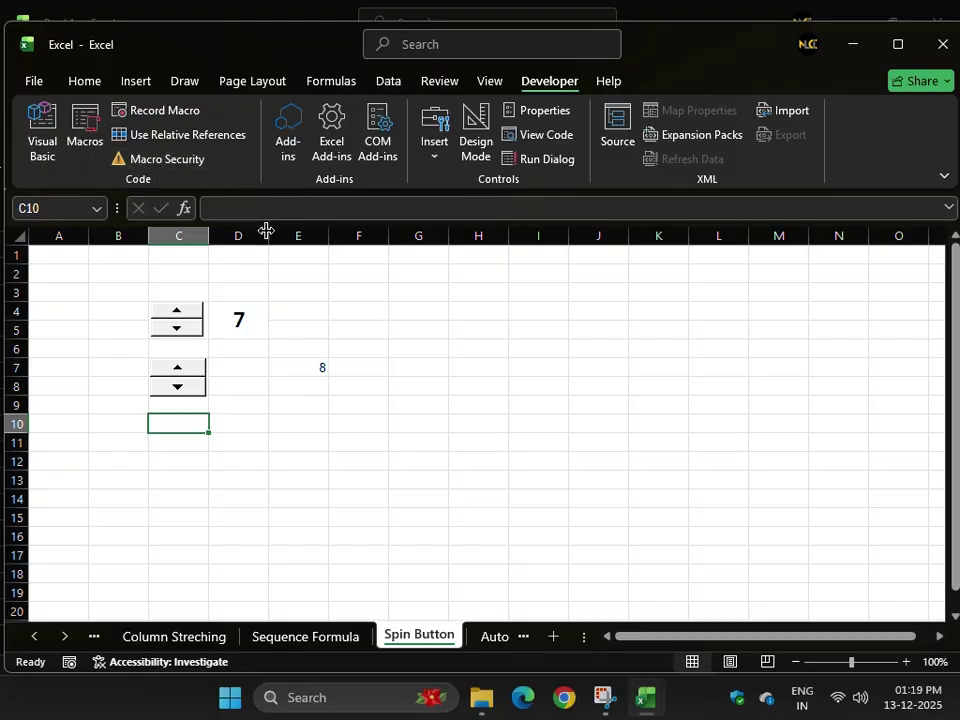
left_click(161, 346)
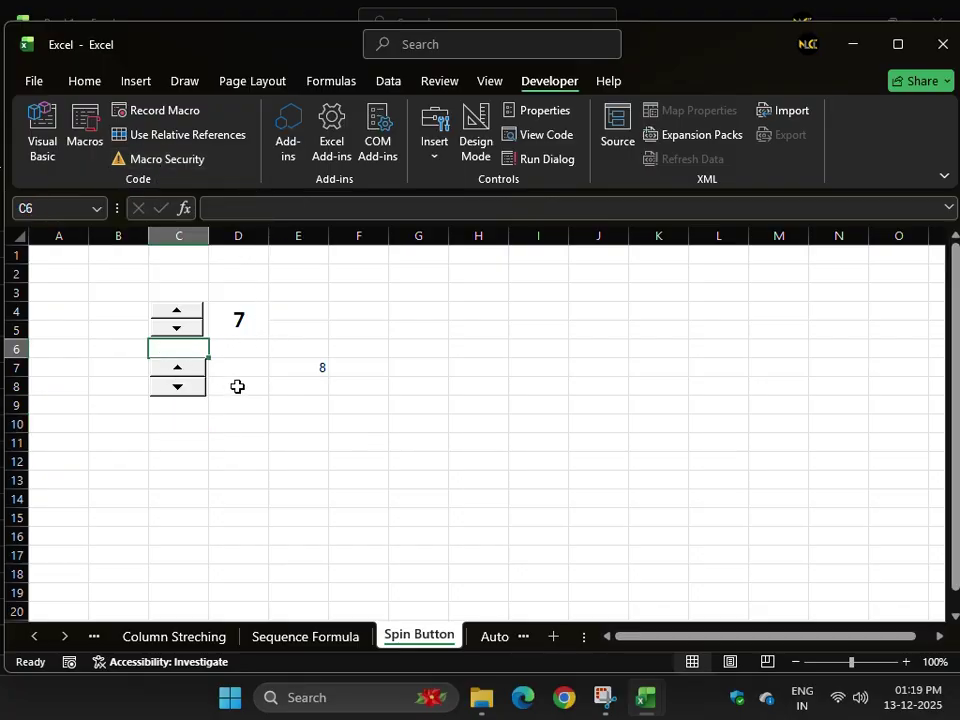
left_click(160, 425)
left_click(680, 421)
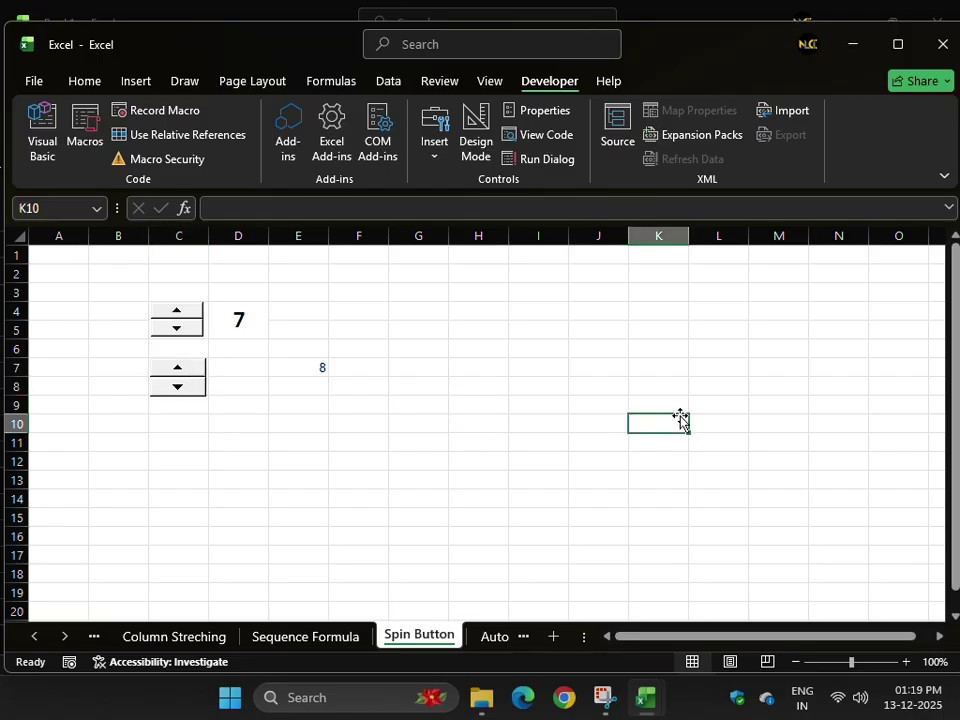
left_click(851, 52)
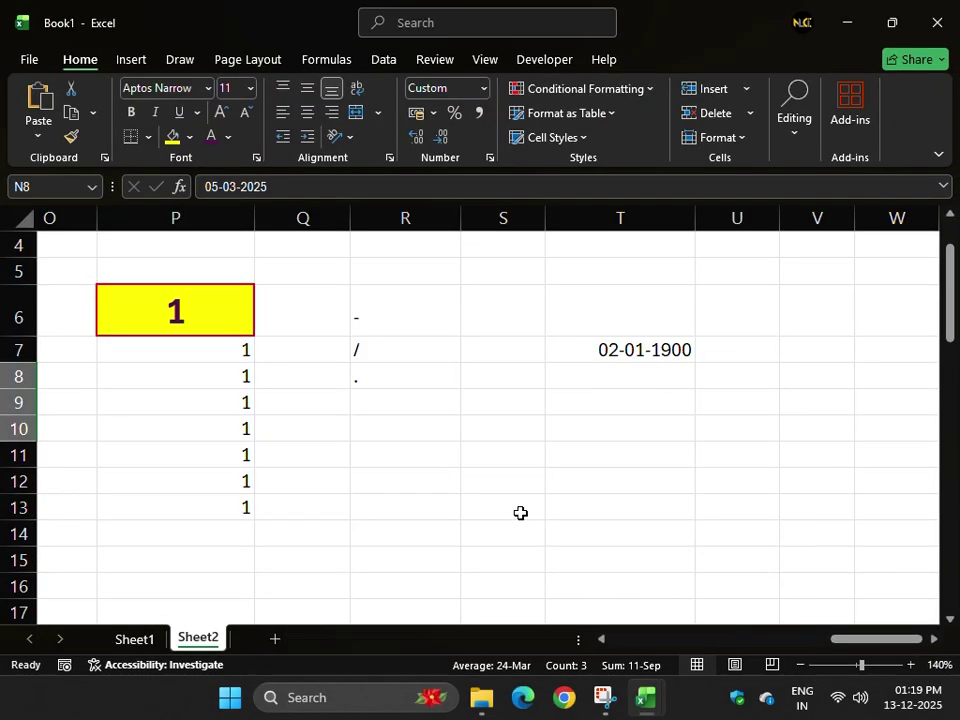
mouse_move(646, 698)
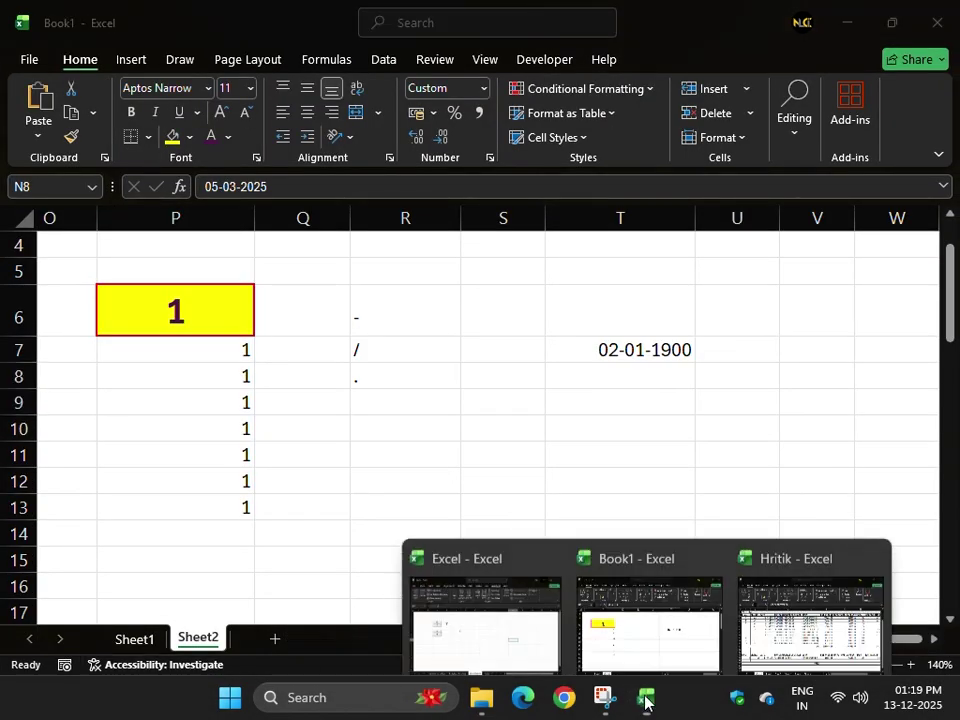
left_click(745, 628)
left_click(619, 612)
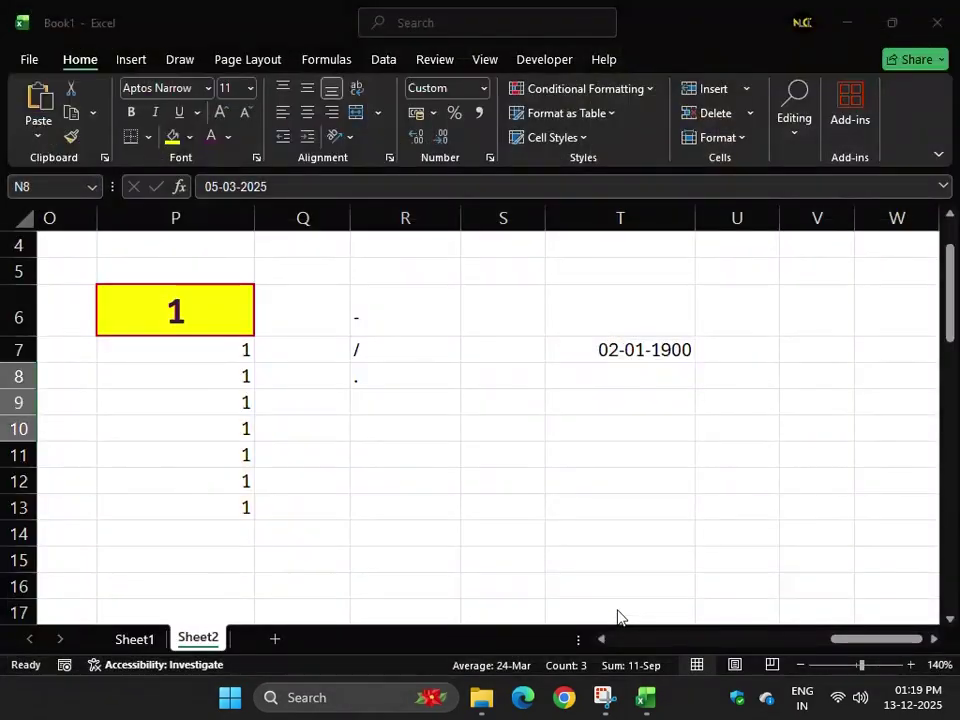
mouse_move(645, 710)
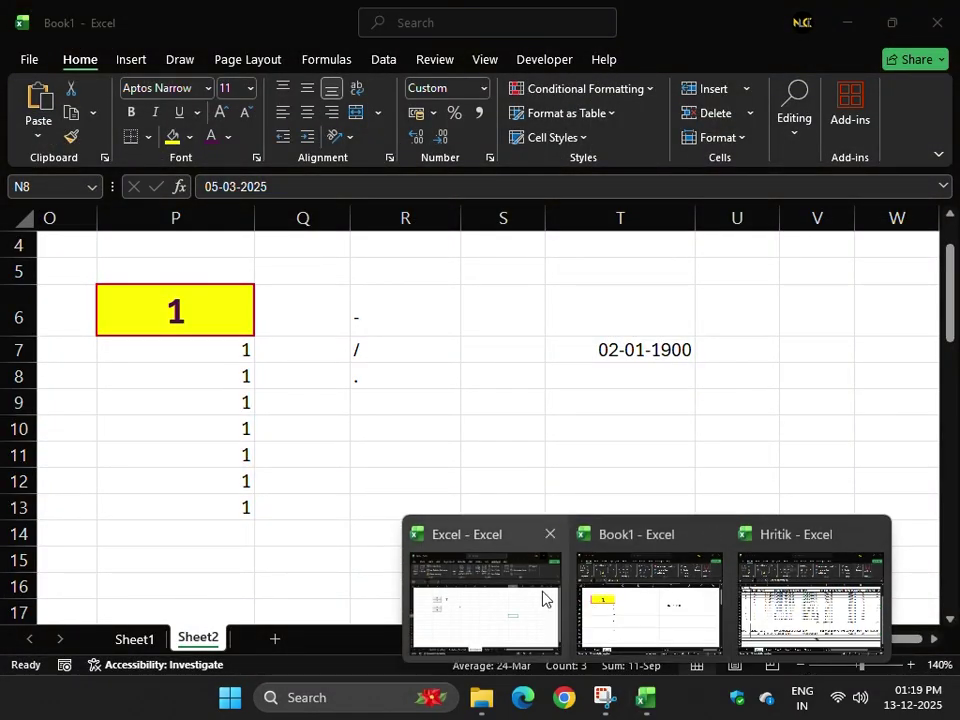
left_click(542, 600)
- Raise the number in E7 to 12 with the new spin button
left_click(198, 384)
left_click(191, 384)
left_click(191, 384)
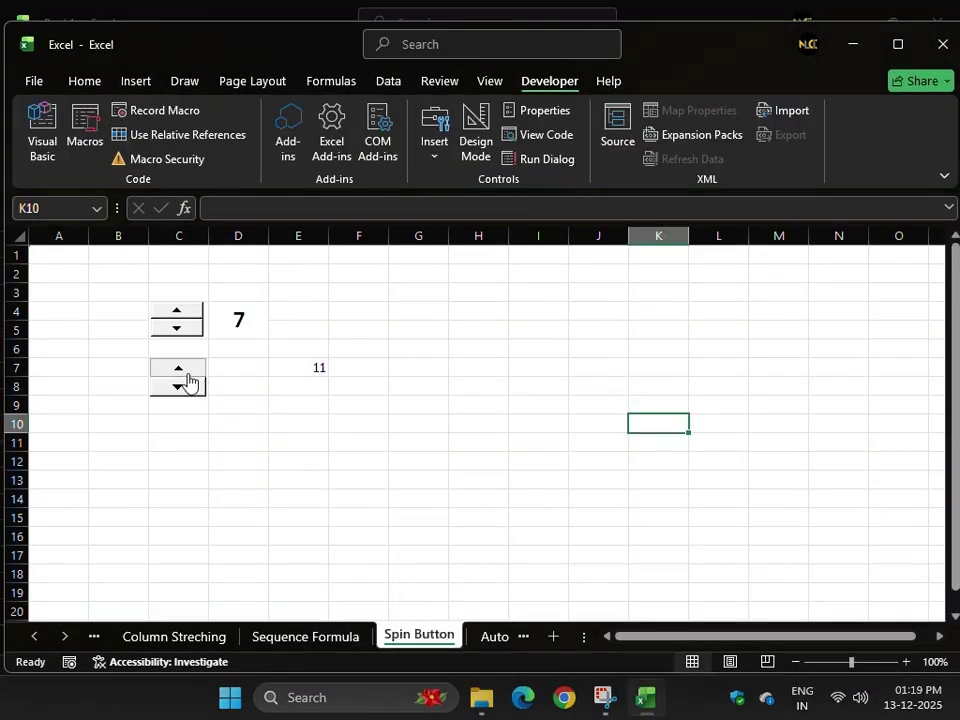
left_click(170, 382)
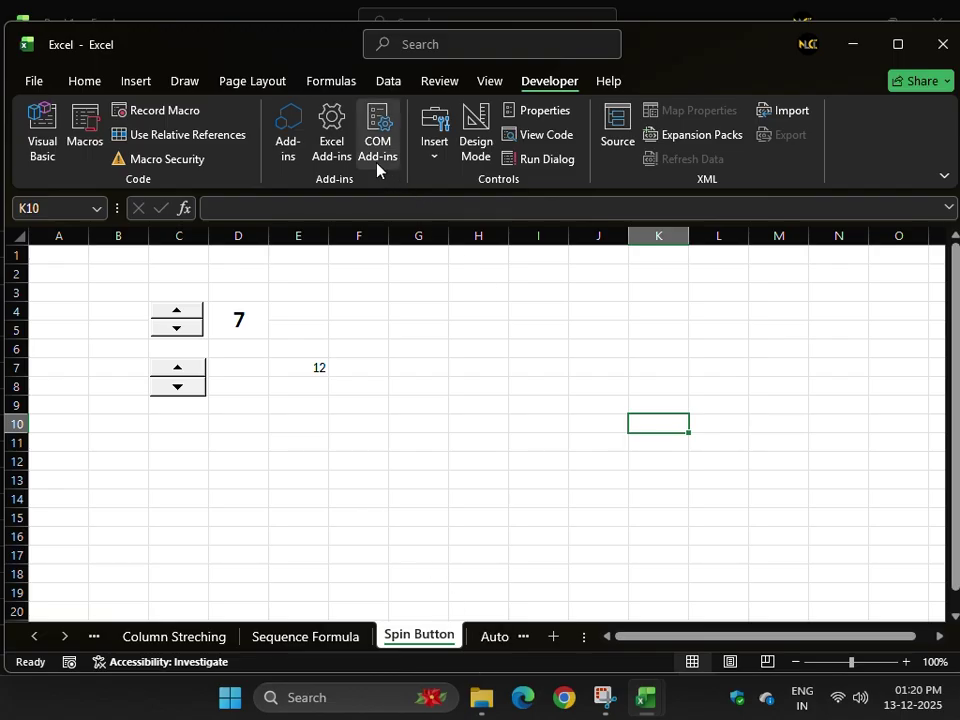
left_click(437, 155)
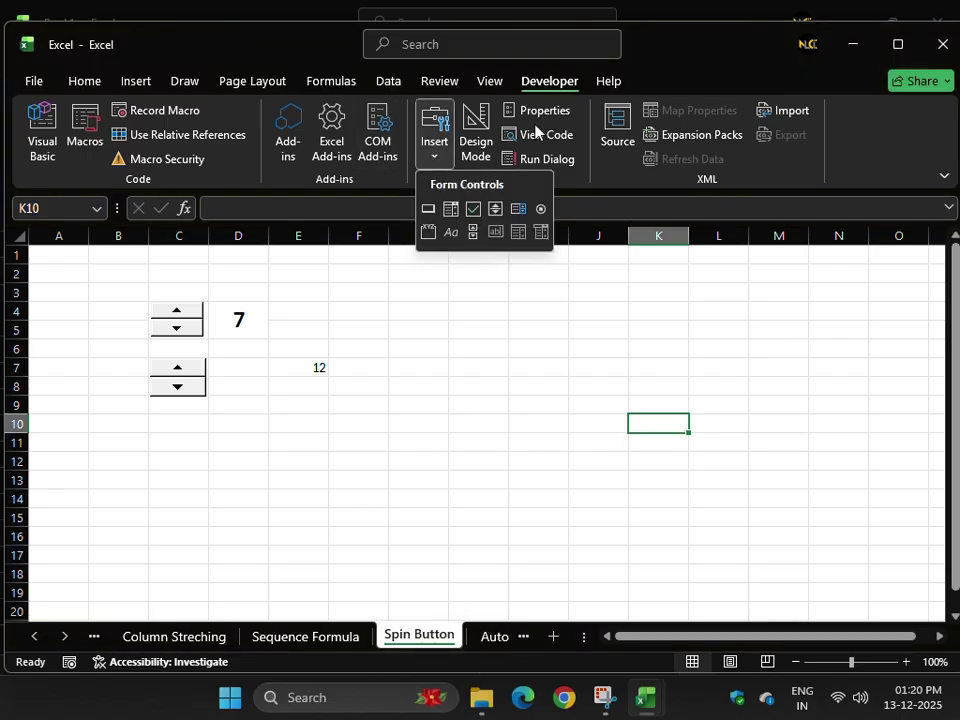
left_click(619, 132)
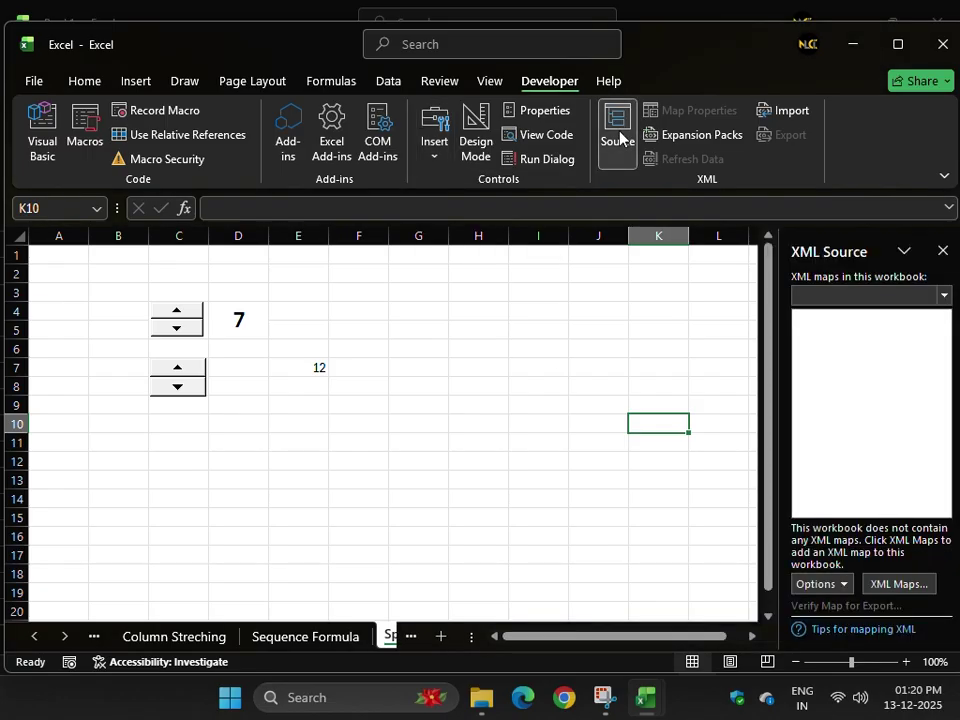
left_click(836, 293)
left_click(940, 258)
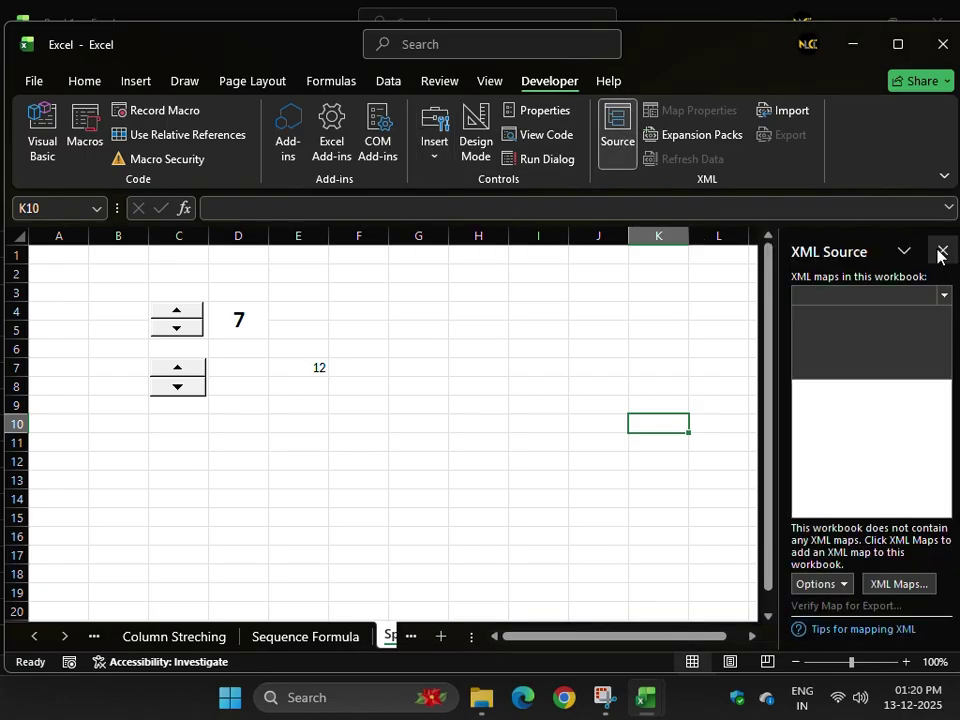
left_click(952, 251)
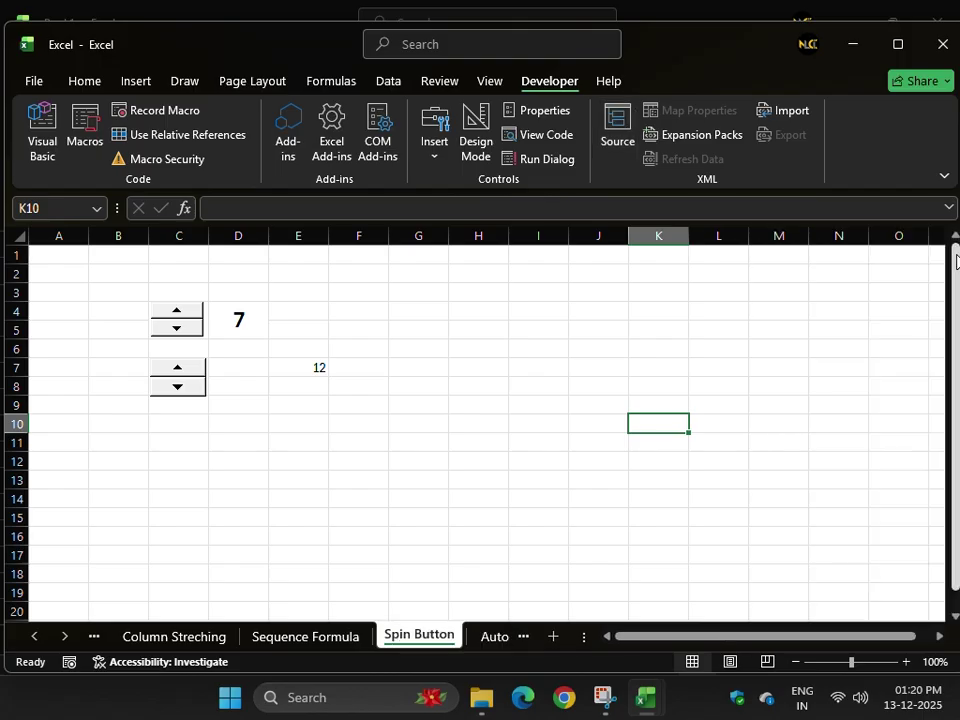
- Switch to the Automate Serial Number sheet and view the formula behind the first serial number in K7
left_click(484, 640)
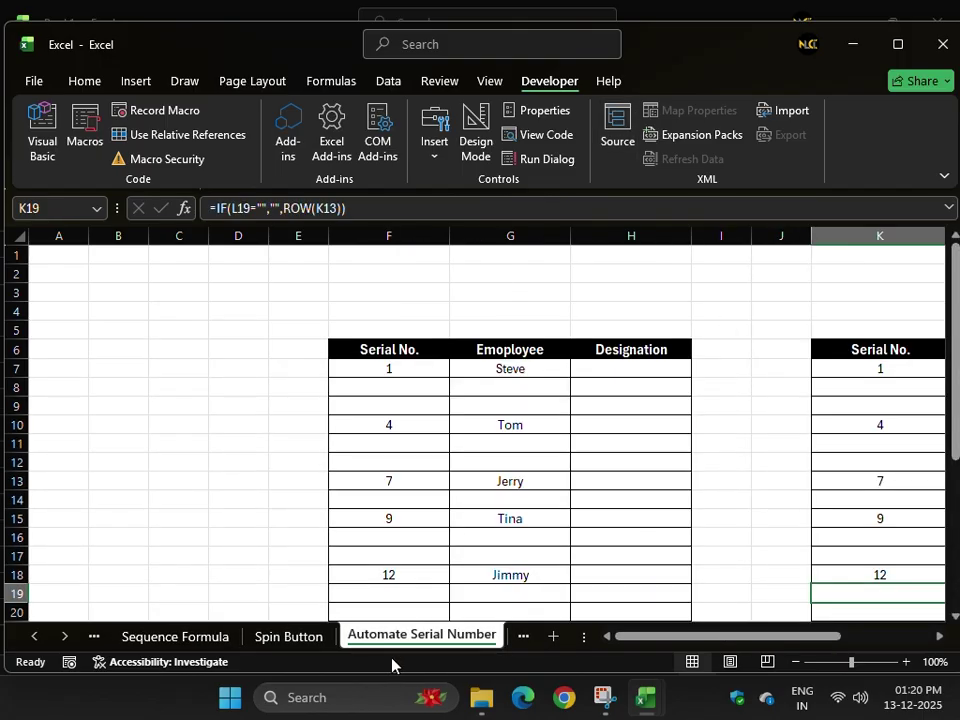
left_click_drag(688, 639, 748, 645)
left_click_drag(955, 371, 955, 408)
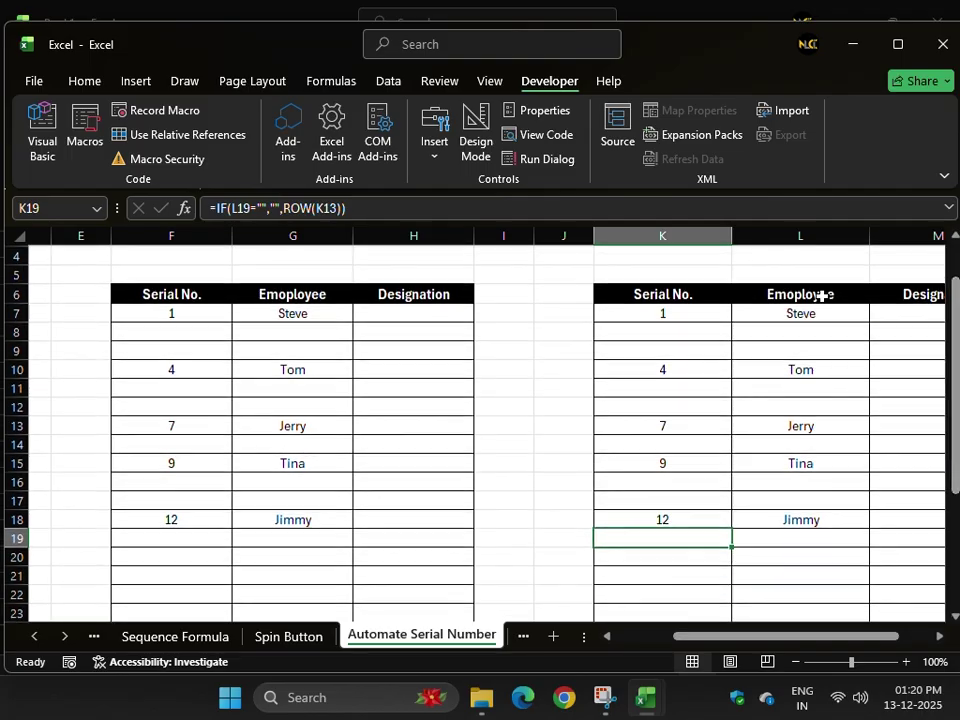
left_click(694, 313)
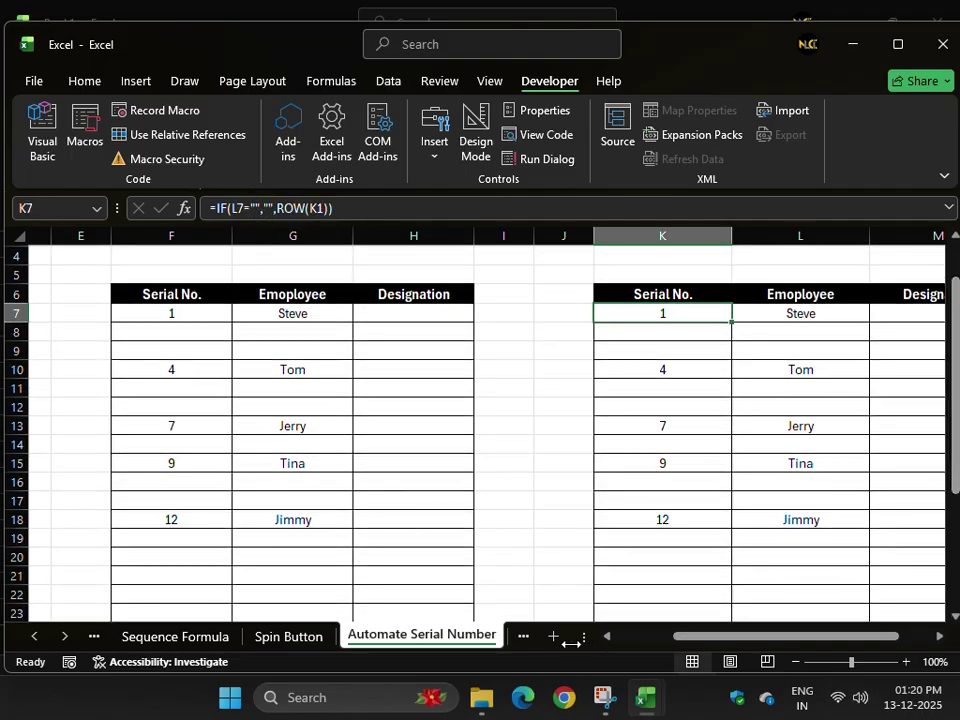
- Enter gsa as the employee in L8 of the second table and check the serial number cells in column F
left_click(785, 336)
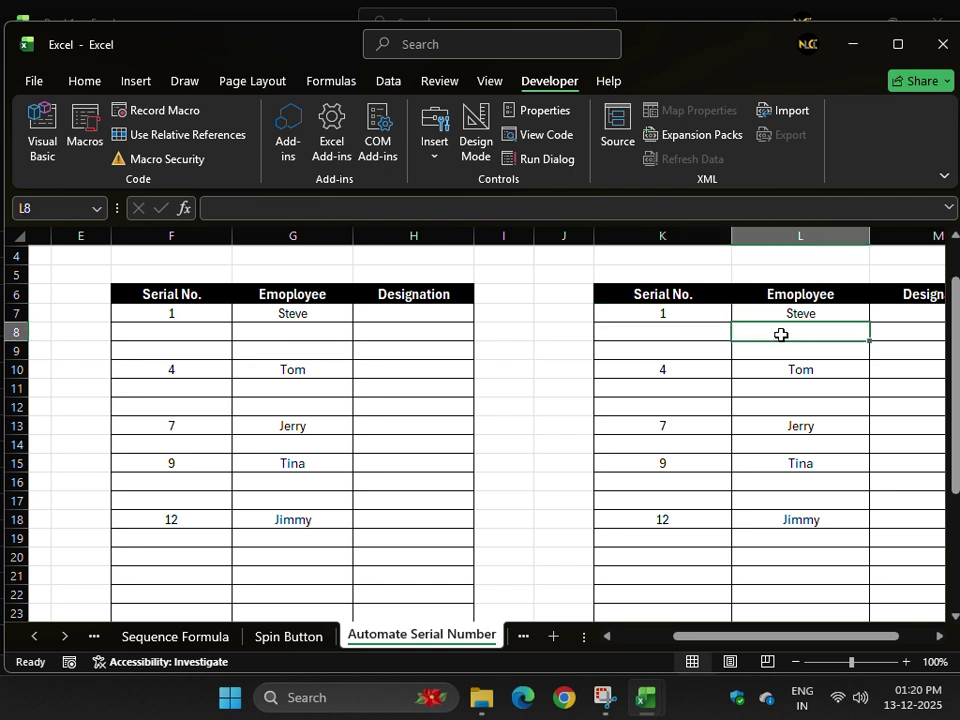
type("gsa")
key("Return")
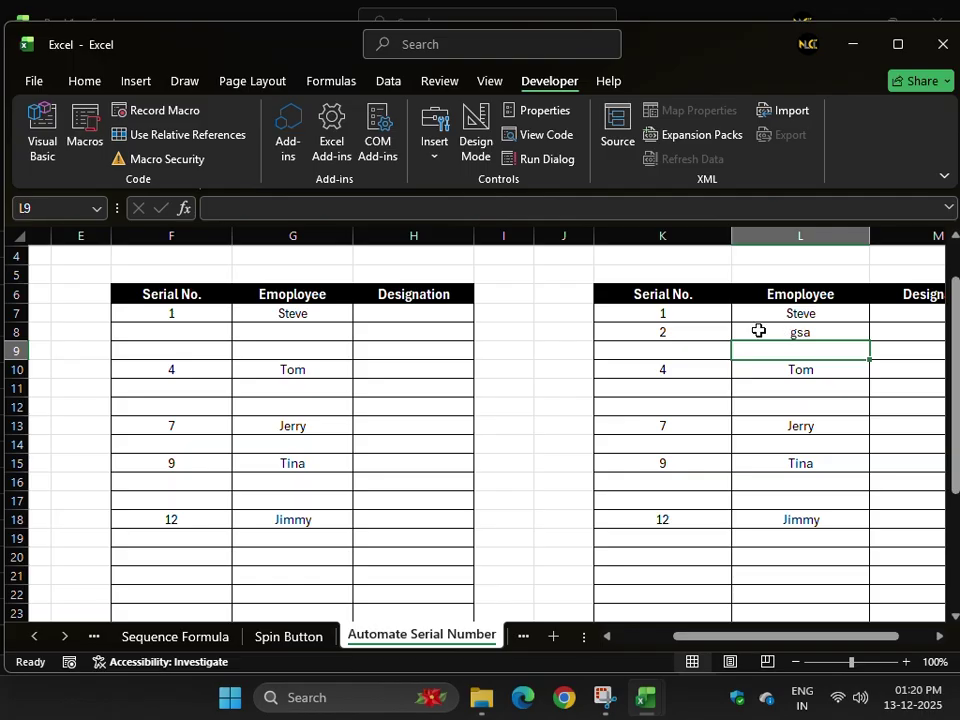
left_click(176, 309)
left_click(197, 371)
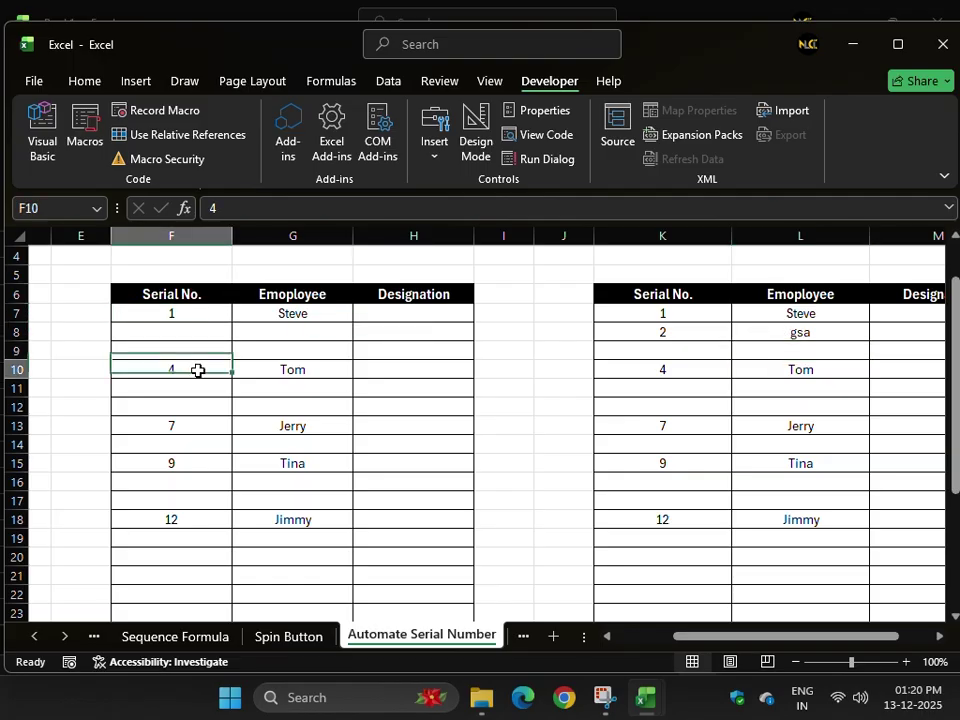
left_click(183, 409)
left_click(174, 553)
left_click(812, 495)
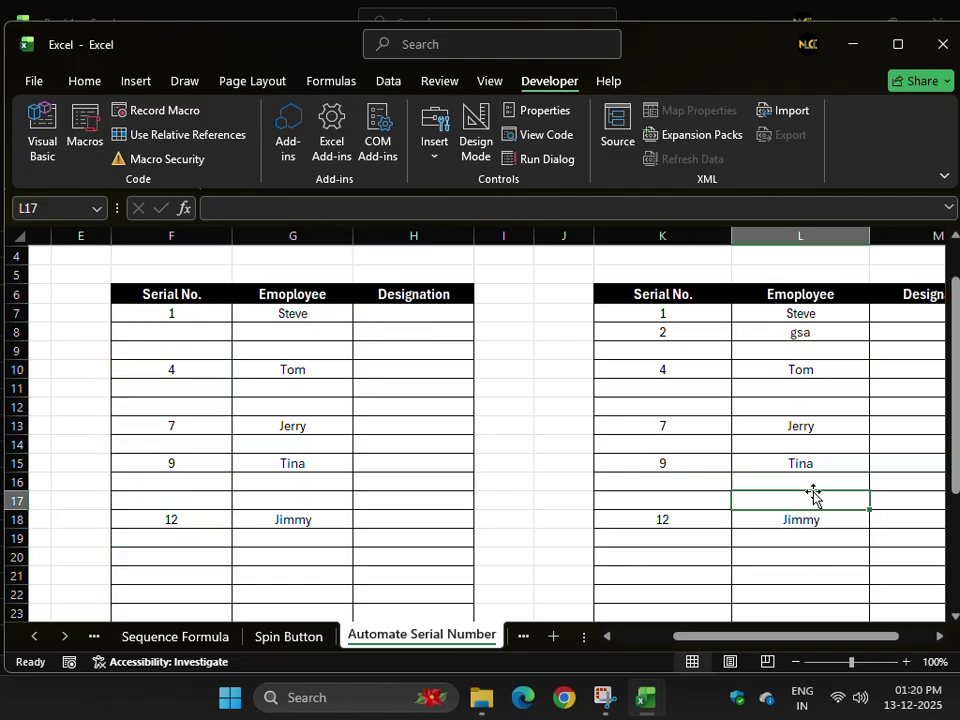
- Test the automatic serial number again by entering asg as the employee in L11
left_click(795, 384)
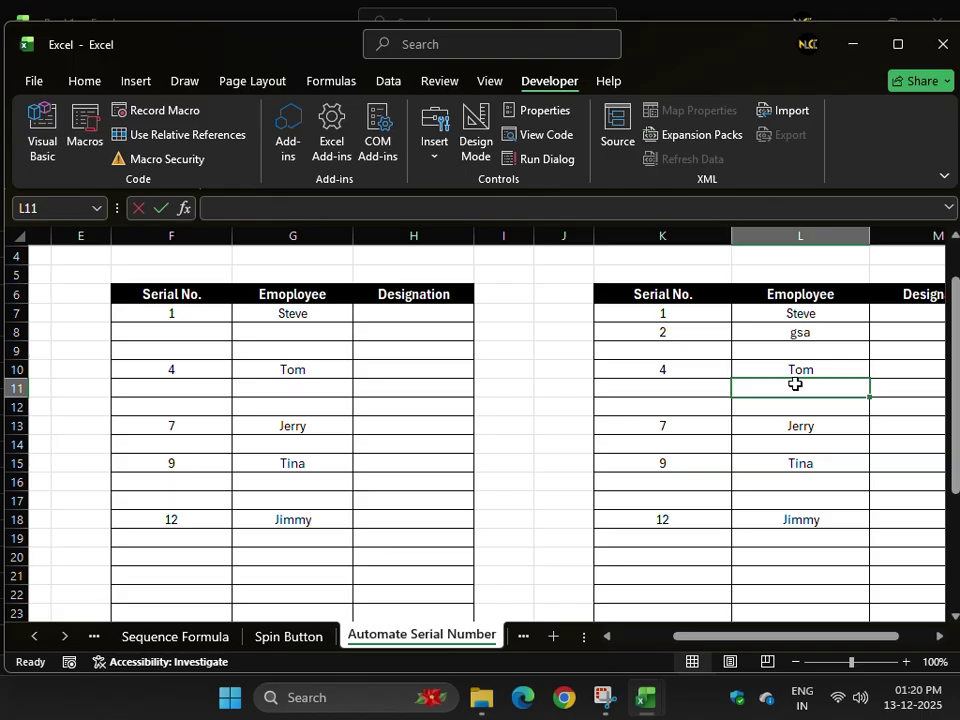
type("asg")
key("Return")
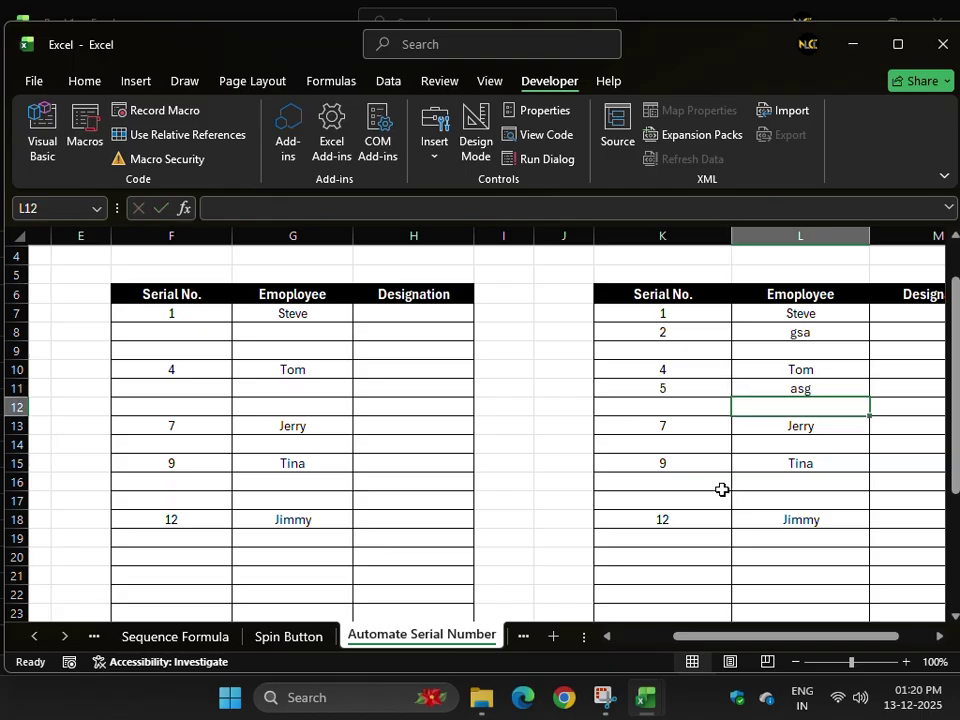
- Clear the employee cells L7:L19 in the second table and enter dfg in L13
left_click(793, 310)
left_click_drag(793, 310, 825, 529)
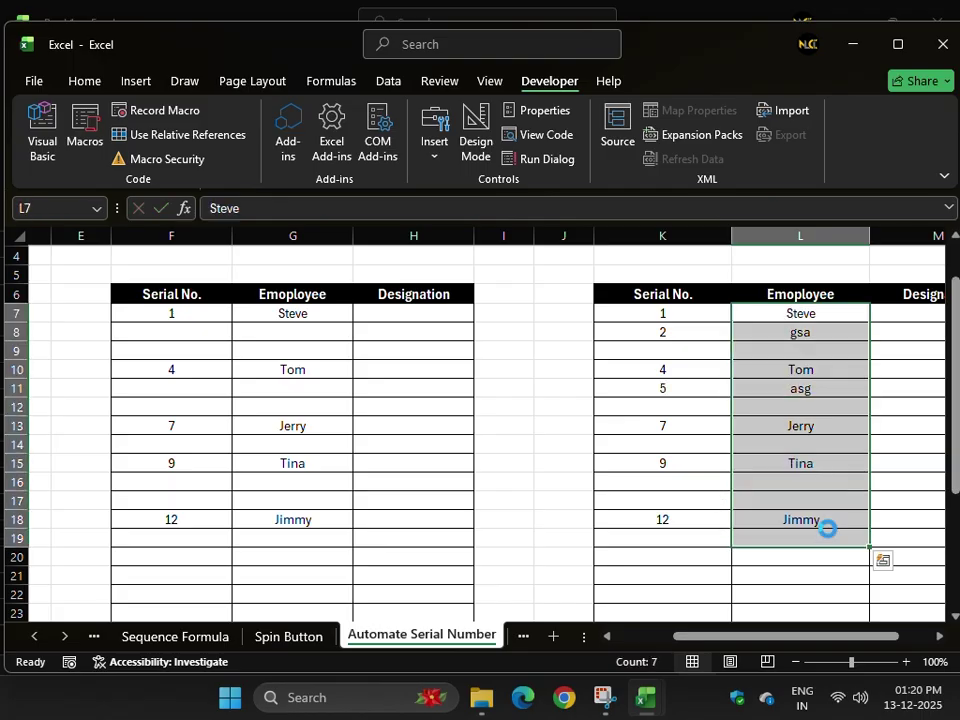
key("Delete")
left_click(784, 372)
left_click(774, 437)
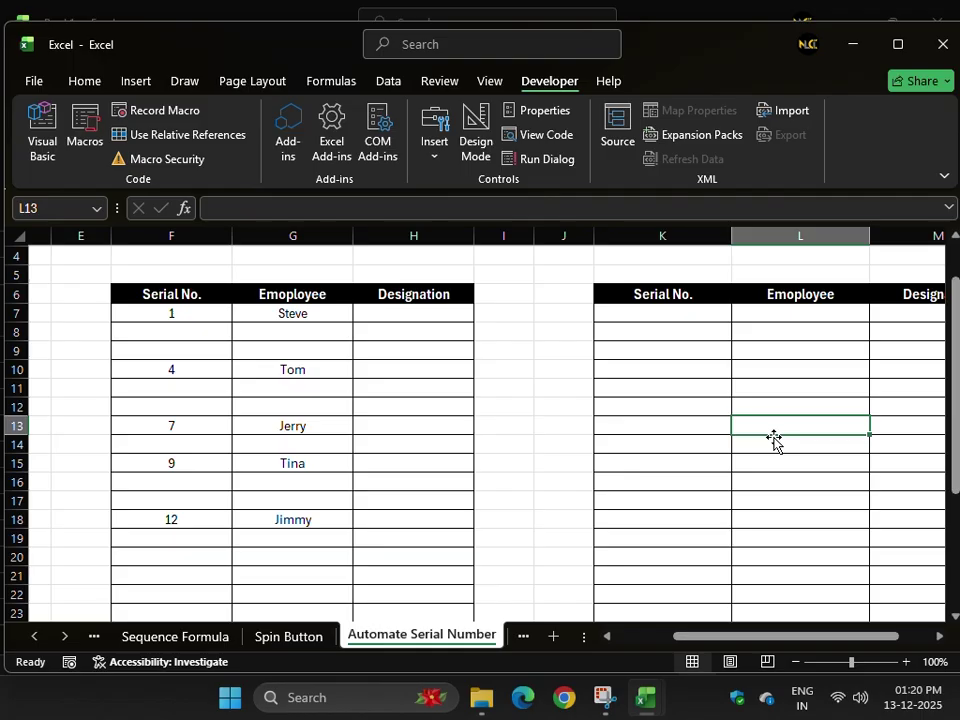
type("dfg")
key("Return")
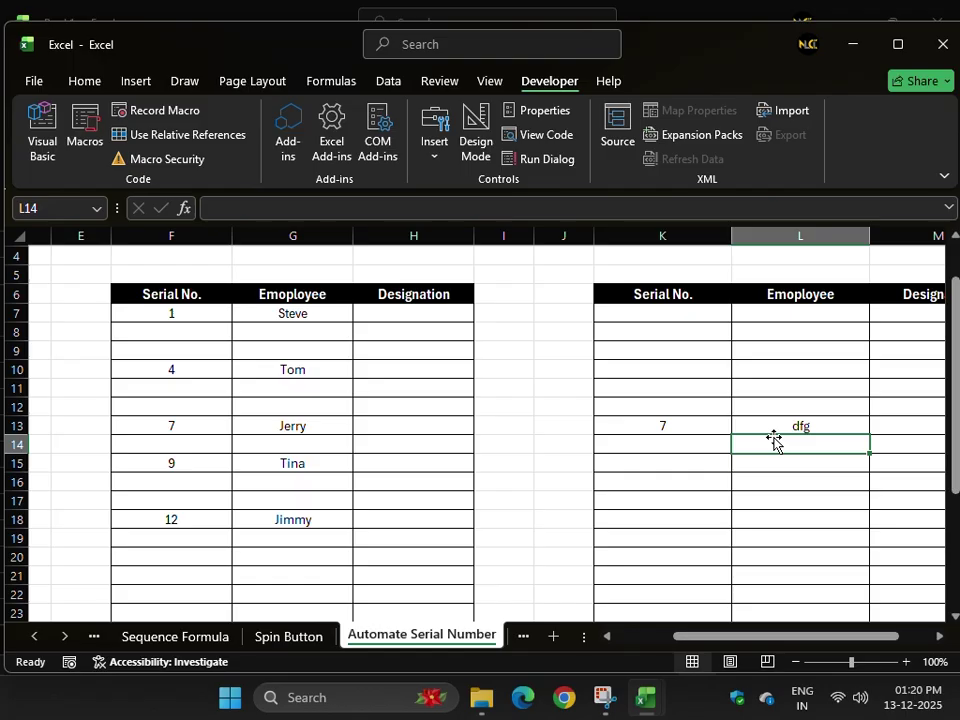
- Switch to the Highligting Rows sheet and bring the product table into view
left_click(520, 637)
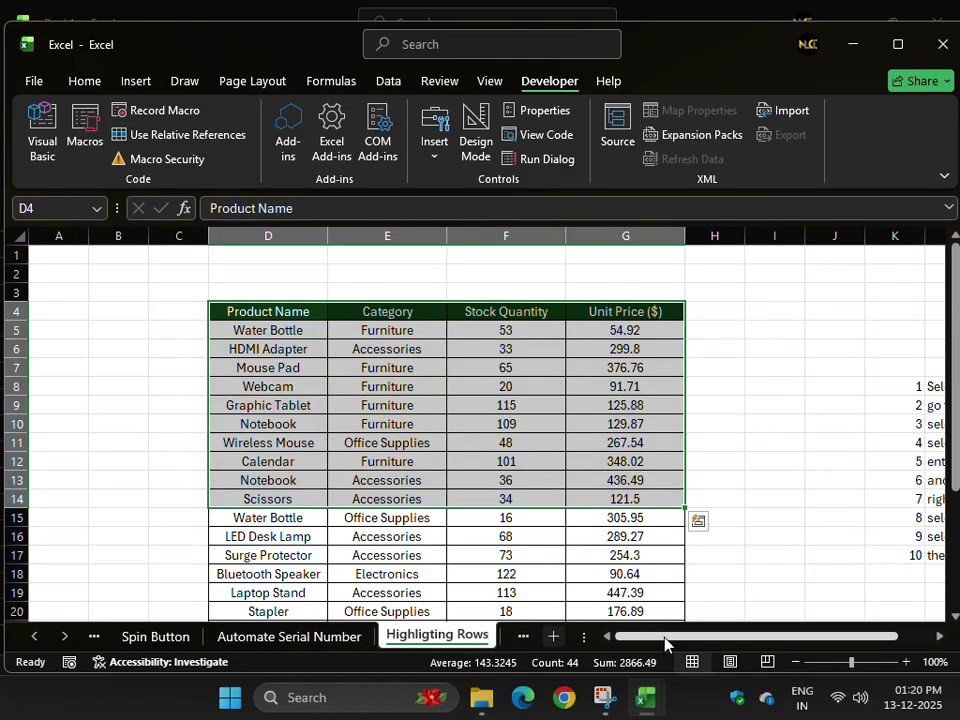
left_click_drag(666, 643, 707, 645)
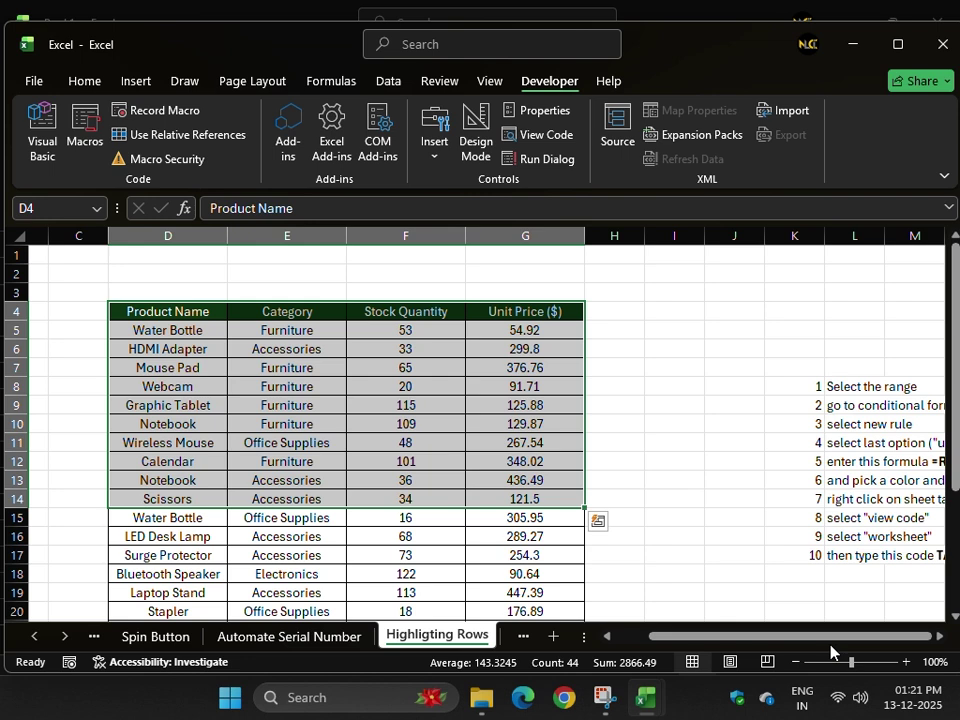
left_click(940, 637)
left_click_drag(957, 445, 958, 486)
- Test the active-row highlighting by selecting various product names in column D, finishing on the Stapler in row 20
left_click(128, 408)
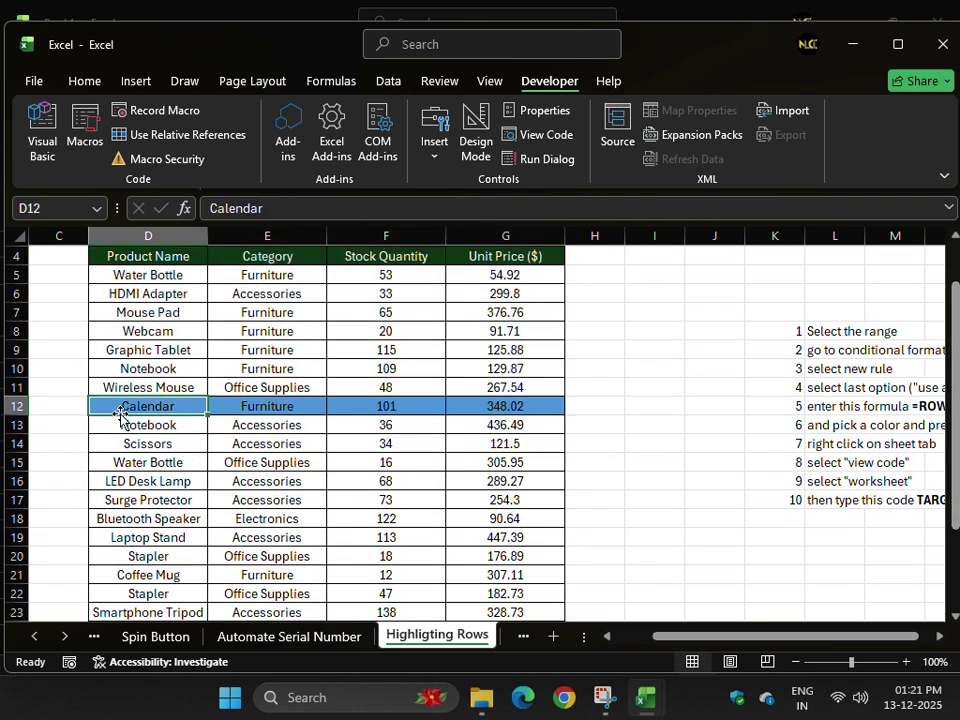
left_click(158, 331)
left_click(148, 310)
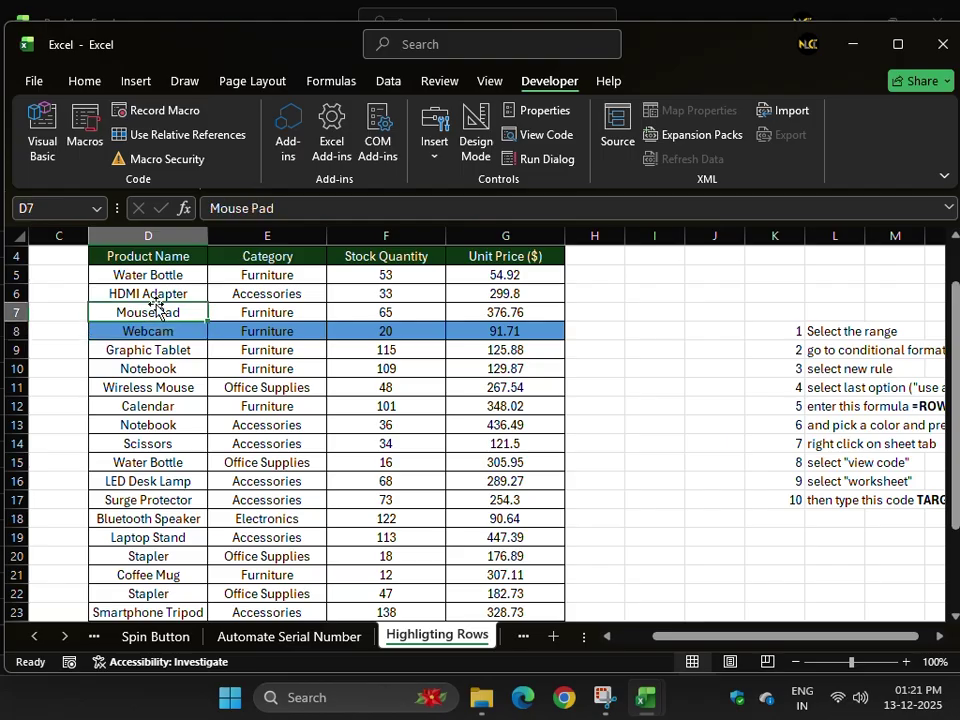
left_click(146, 389)
left_click(146, 480)
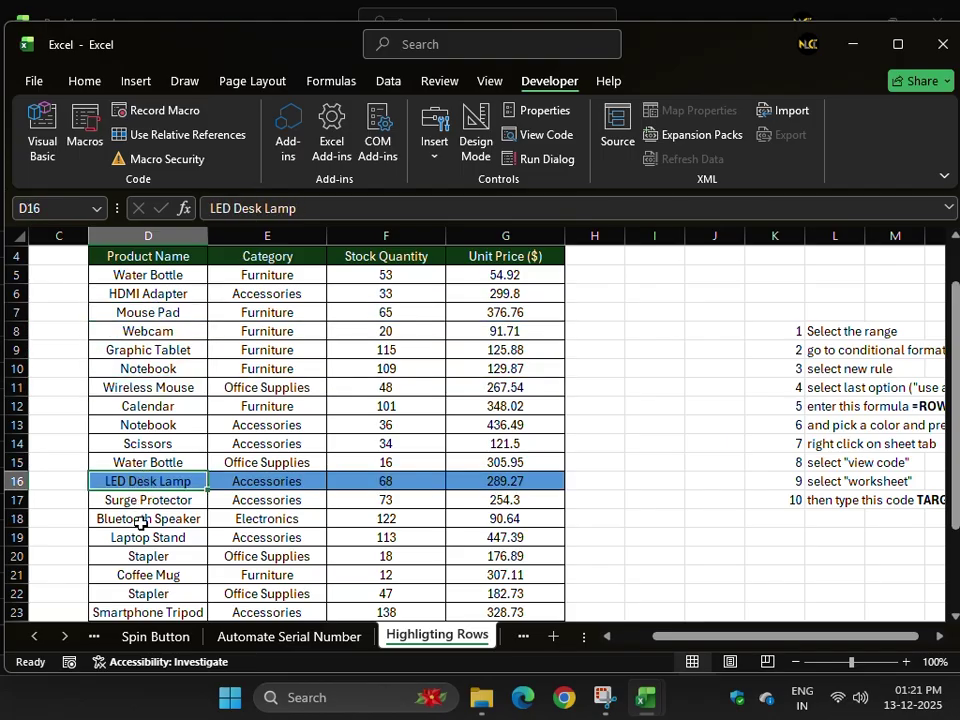
left_click(137, 519)
left_click(138, 592)
left_click(134, 408)
left_click(135, 366)
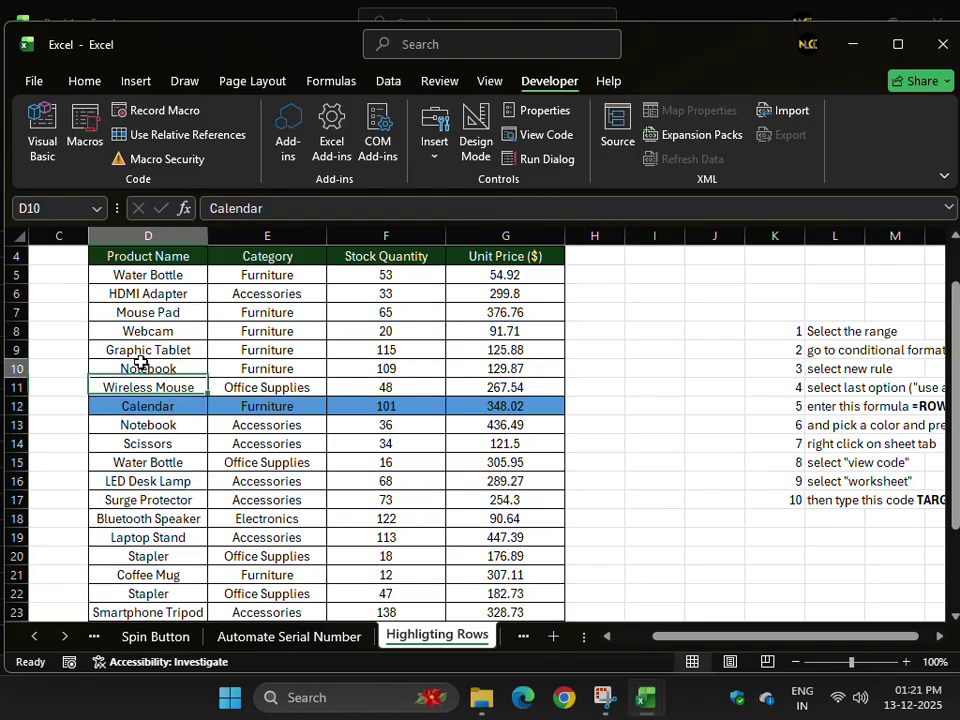
left_click(134, 331)
left_click(153, 313)
left_click(145, 388)
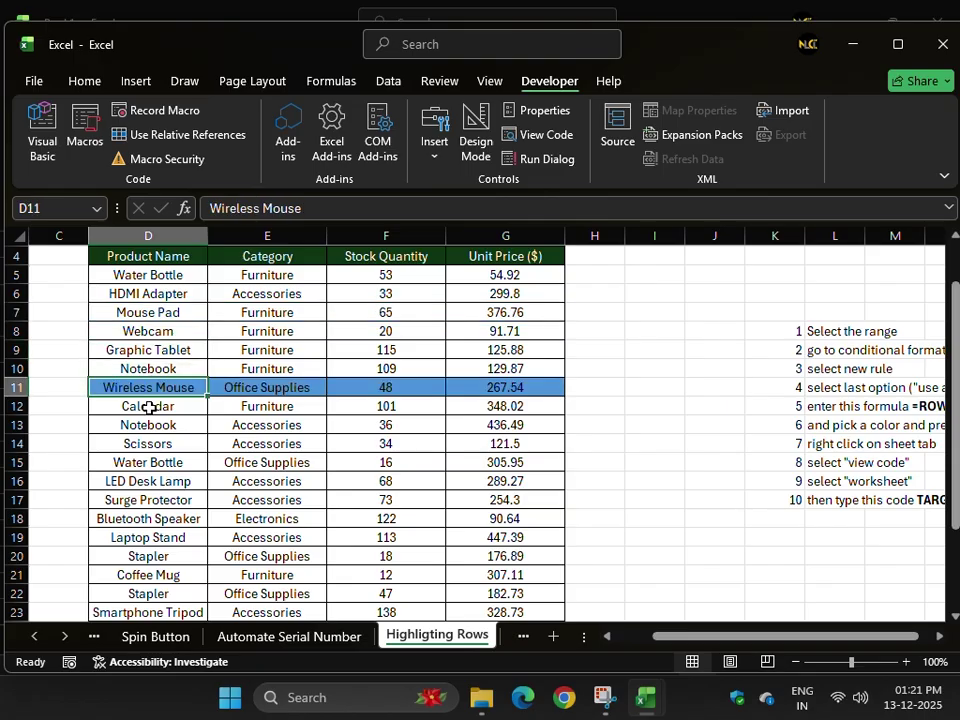
left_click(141, 481)
left_click(146, 557)
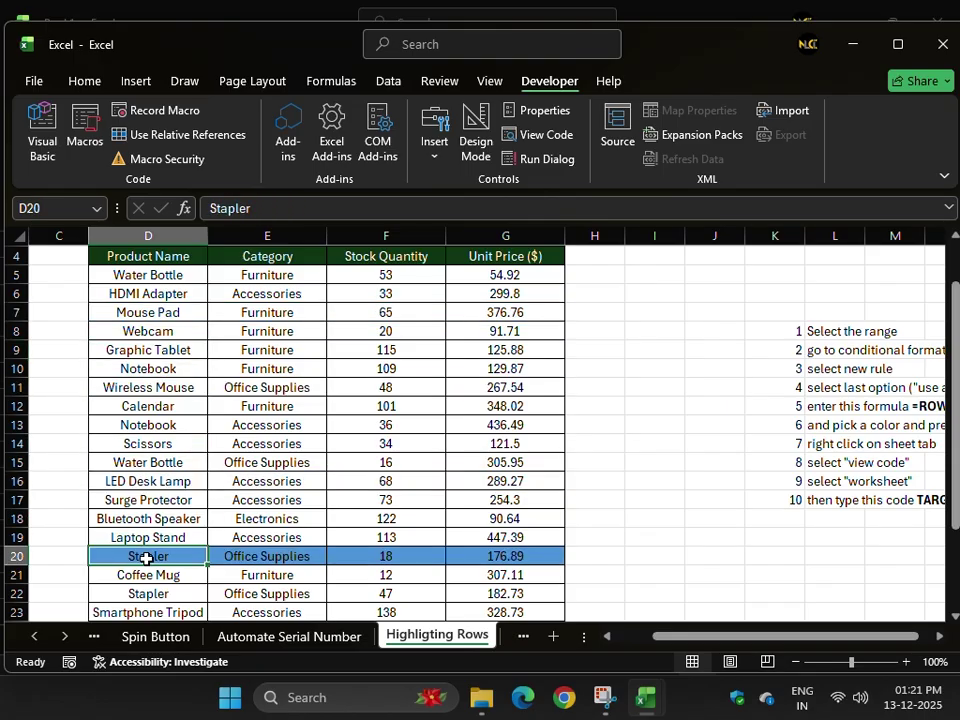
- Show where a new conditional formatting rule is created and view the written row-highlighting instructions beside the product table
left_click(80, 81)
left_click(579, 112)
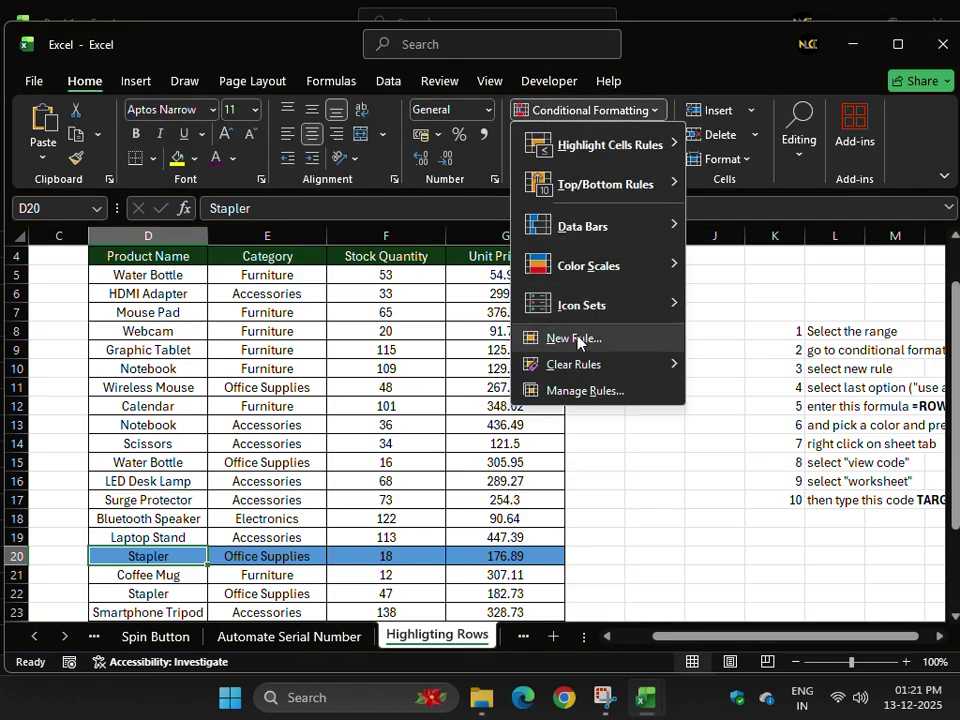
left_click(226, 361)
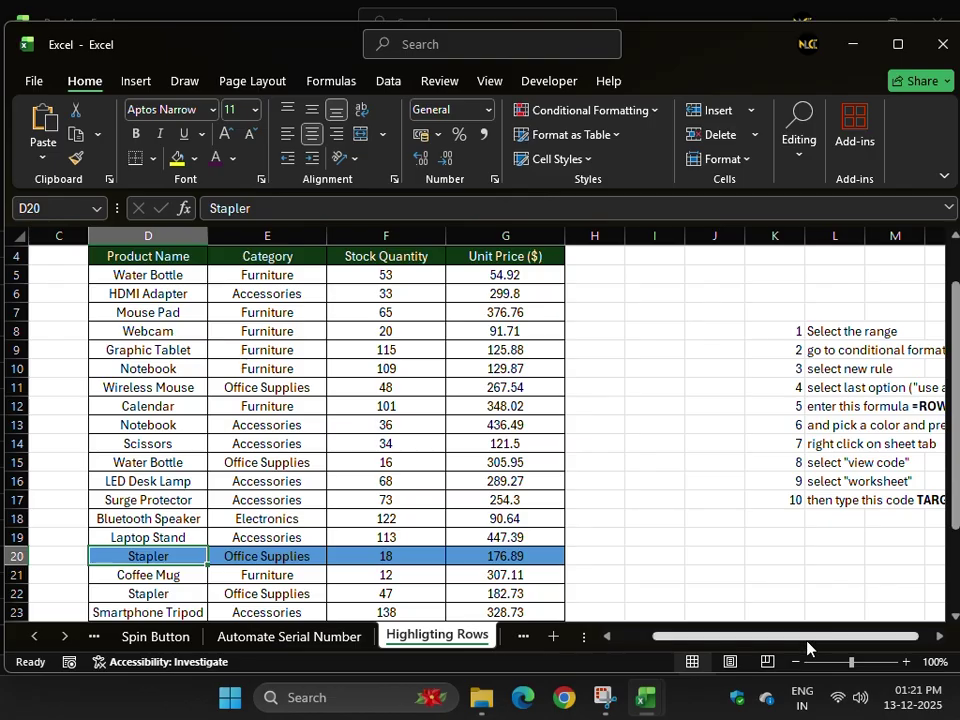
left_click_drag(807, 640, 912, 640)
left_click(940, 636)
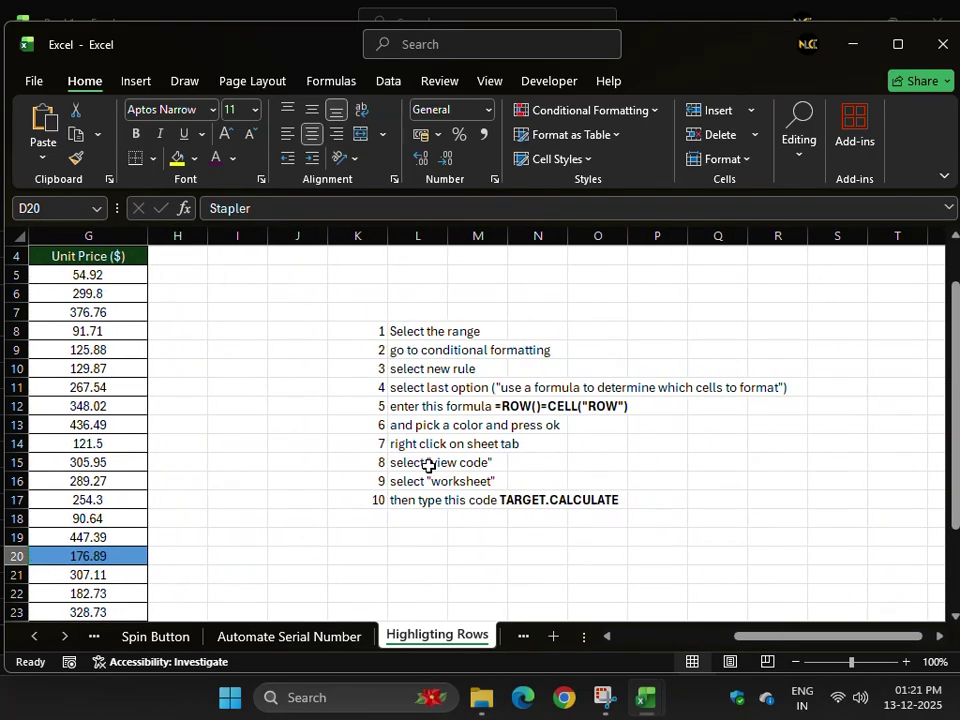
- Switch to the Color Coded Drop-down sheet and set Zenith Core's status in the second table to Not Completed
left_click(512, 640)
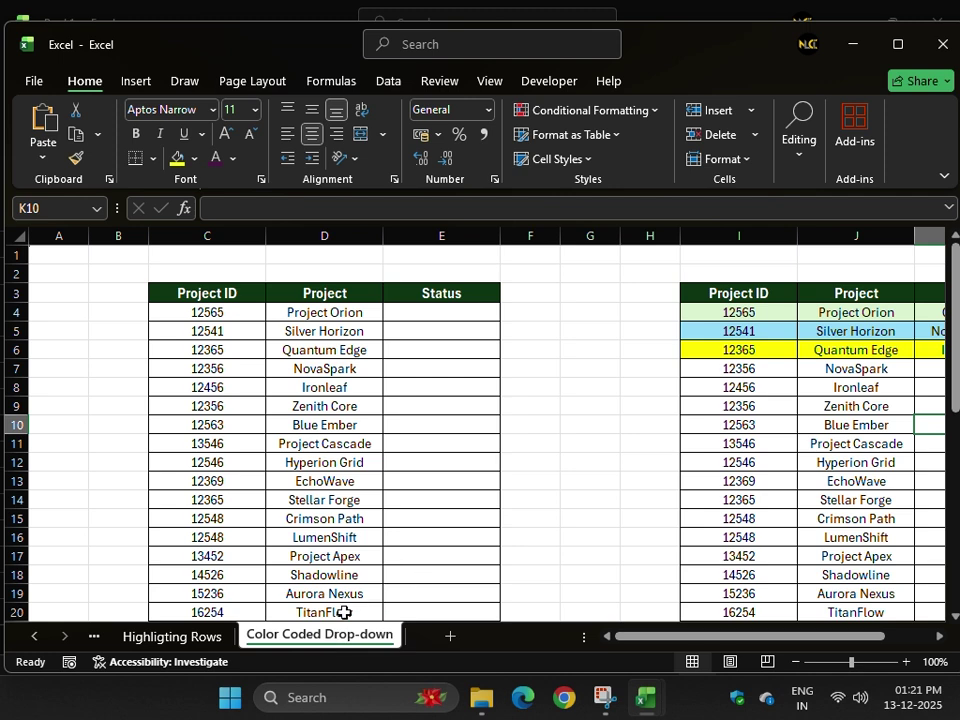
left_click_drag(737, 643, 760, 641)
left_click(851, 382)
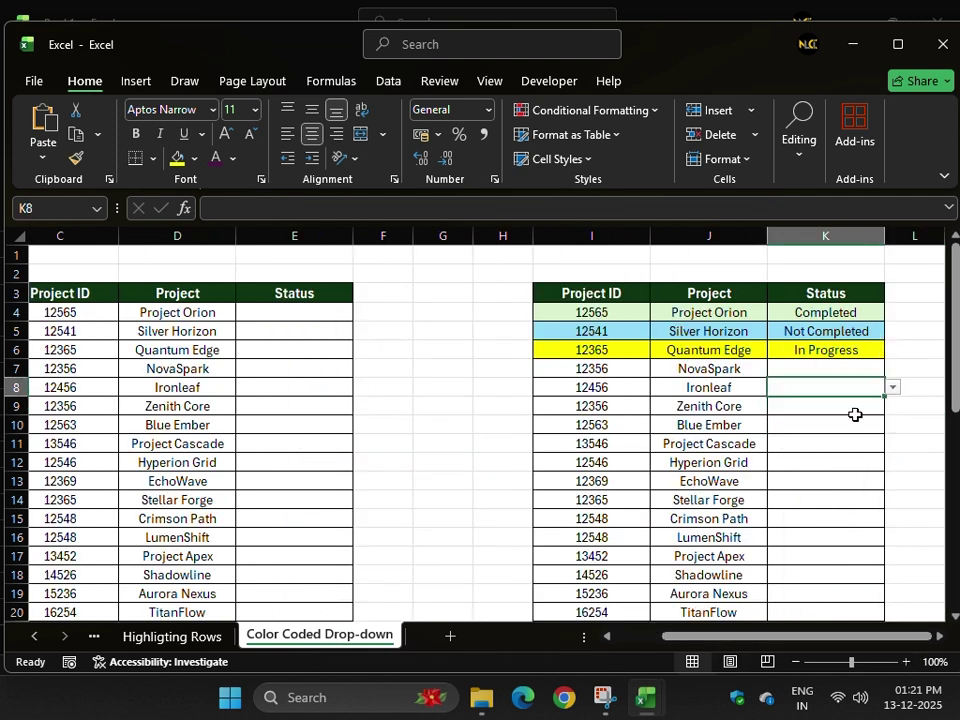
left_click(854, 409)
left_click(891, 409)
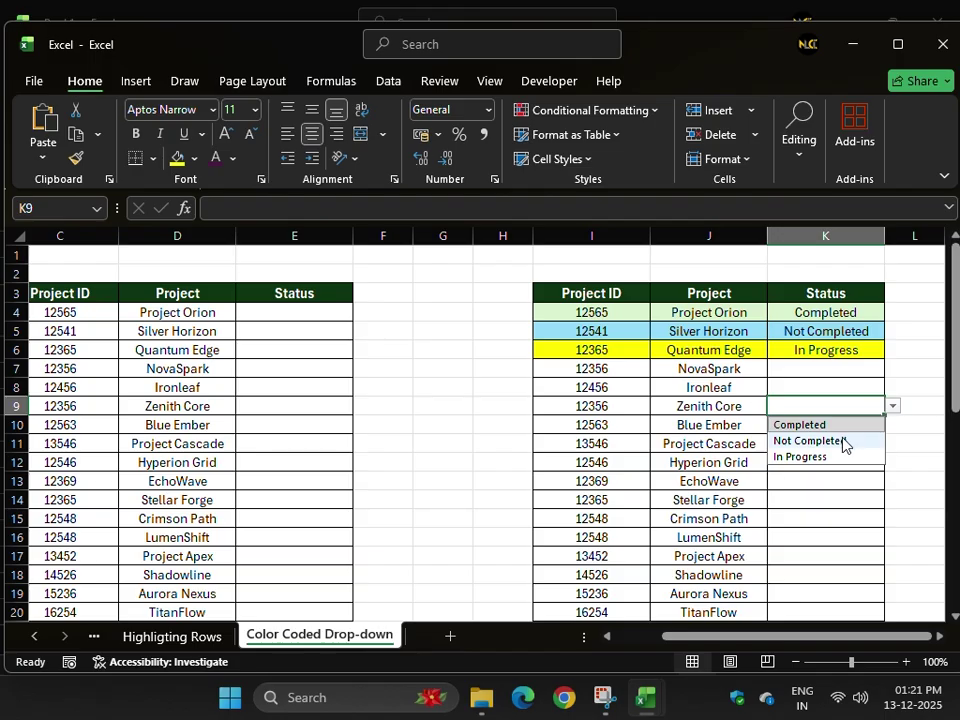
left_click(841, 441)
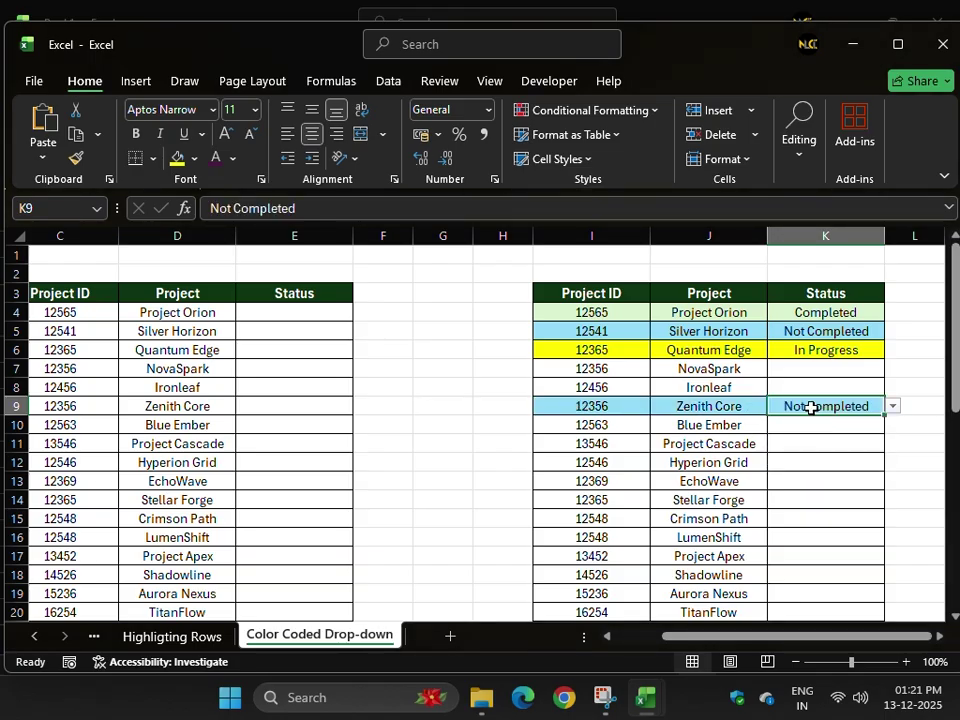
- Set Hyperion Grid's status to Completed and Crimson Path's status to In Progress in the second table
left_click(870, 463)
left_click(892, 463)
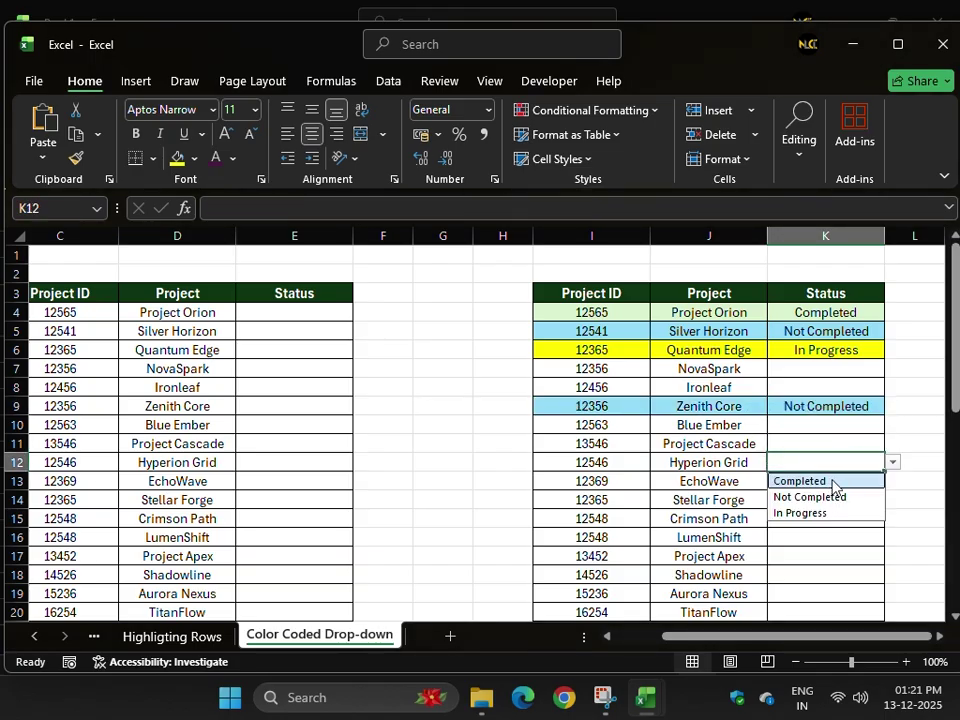
left_click(812, 481)
left_click(850, 519)
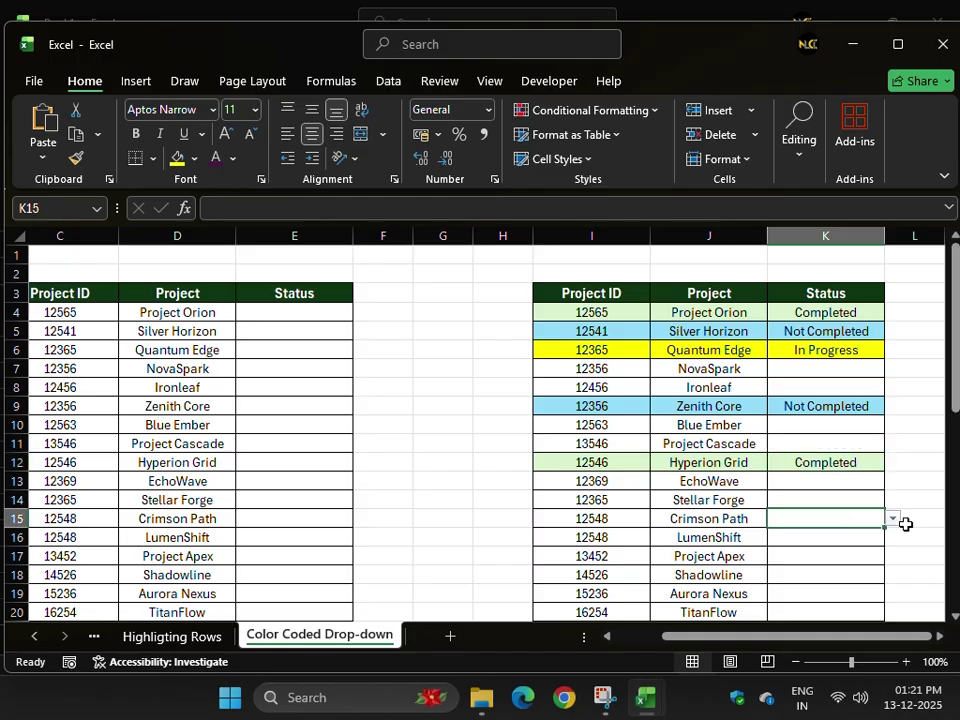
left_click(892, 518)
left_click(803, 569)
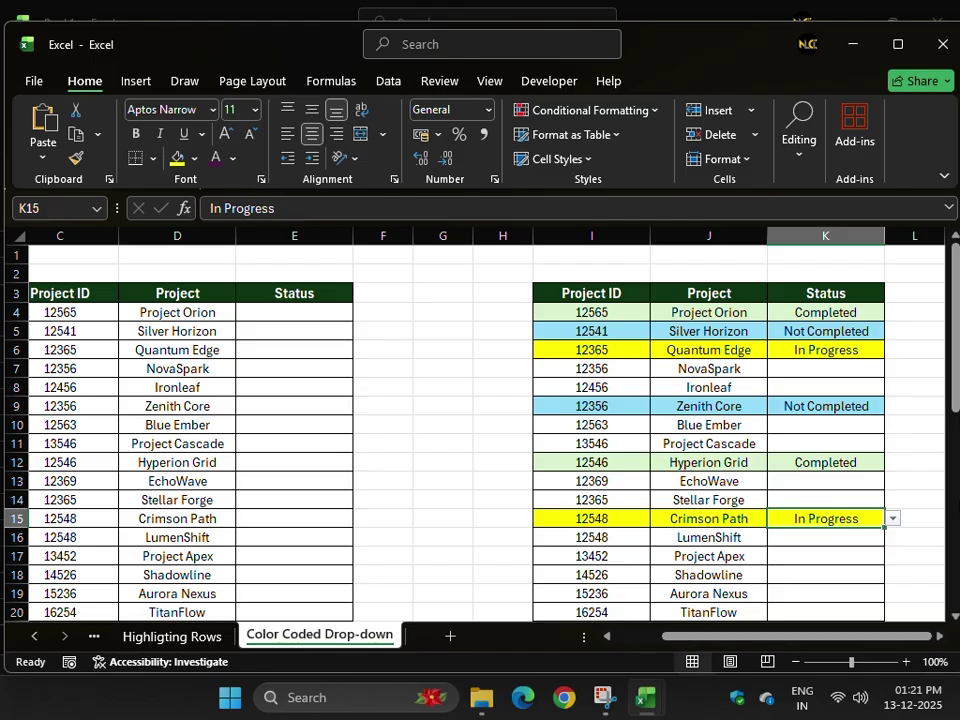
mouse_move(955, 368)
left_mouse_down()
mouse_move(957, 591)
mouse_move(957, 357)
left_mouse_up()
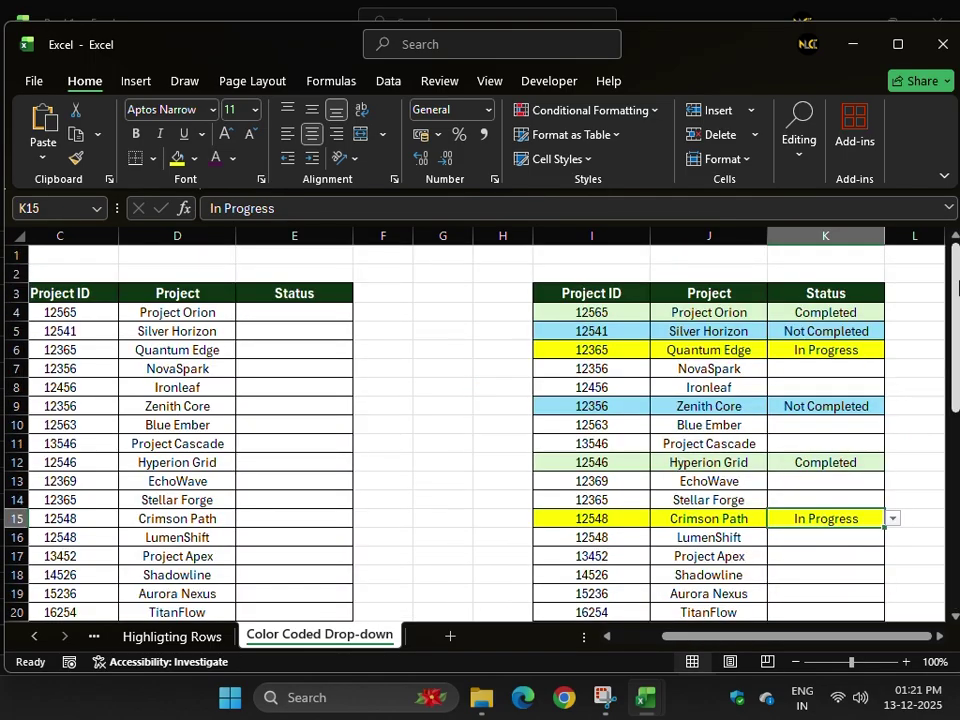
left_click(940, 637)
left_click(939, 638)
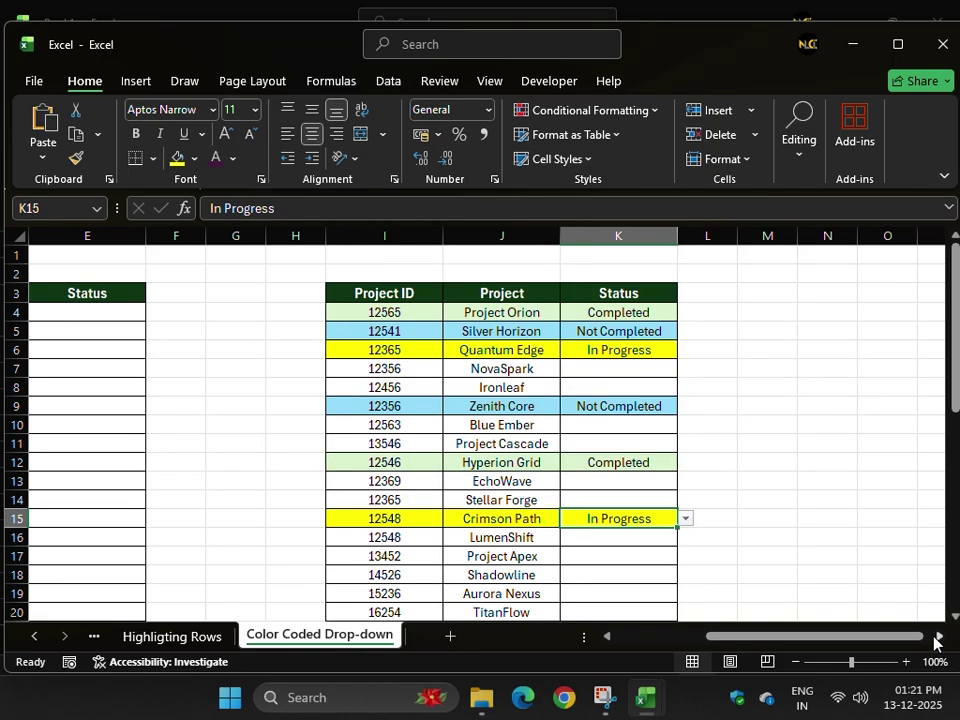
left_click(680, 637)
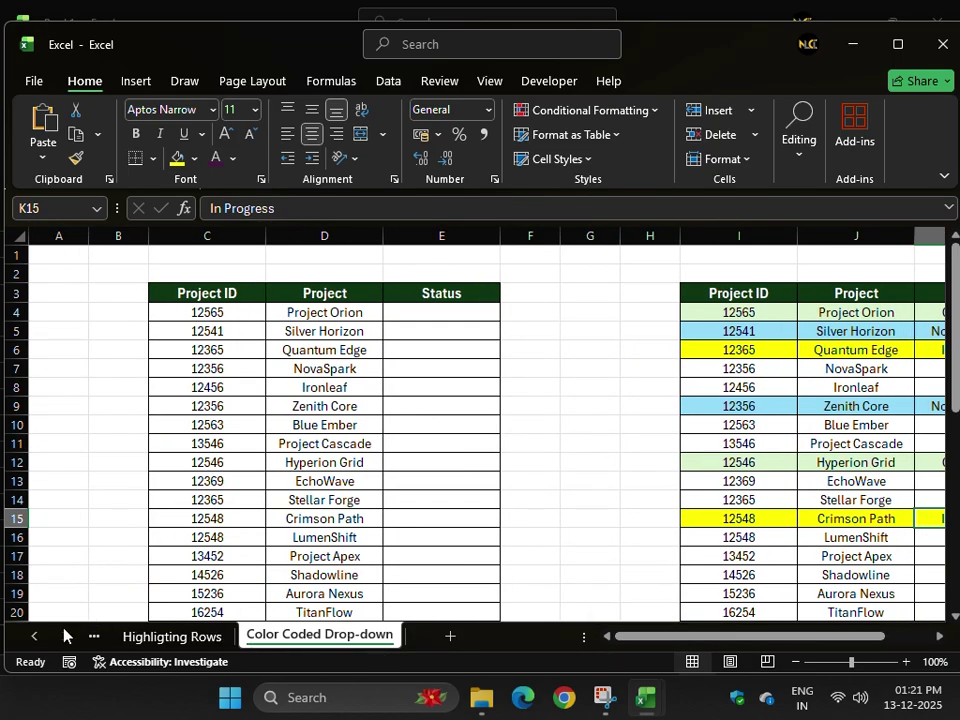
- Return through the sheets to the Topics sheet at the start of the workbook
left_click(85, 641)
left_click(85, 641)
left_click(85, 641)
left_click(85, 641)
left_click(85, 641)
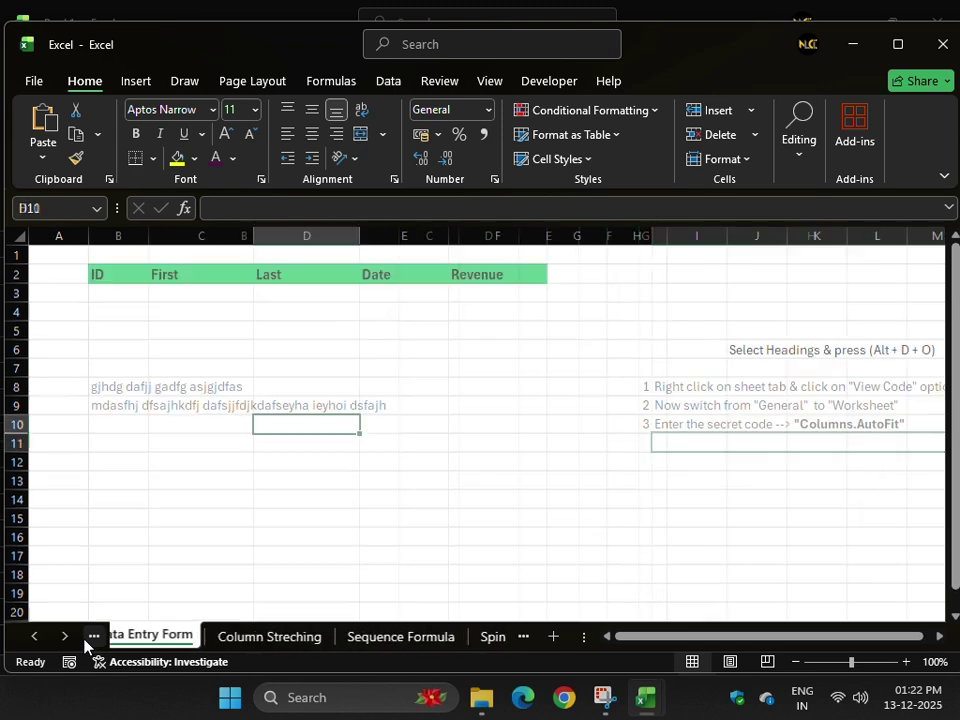
left_click(87, 639)
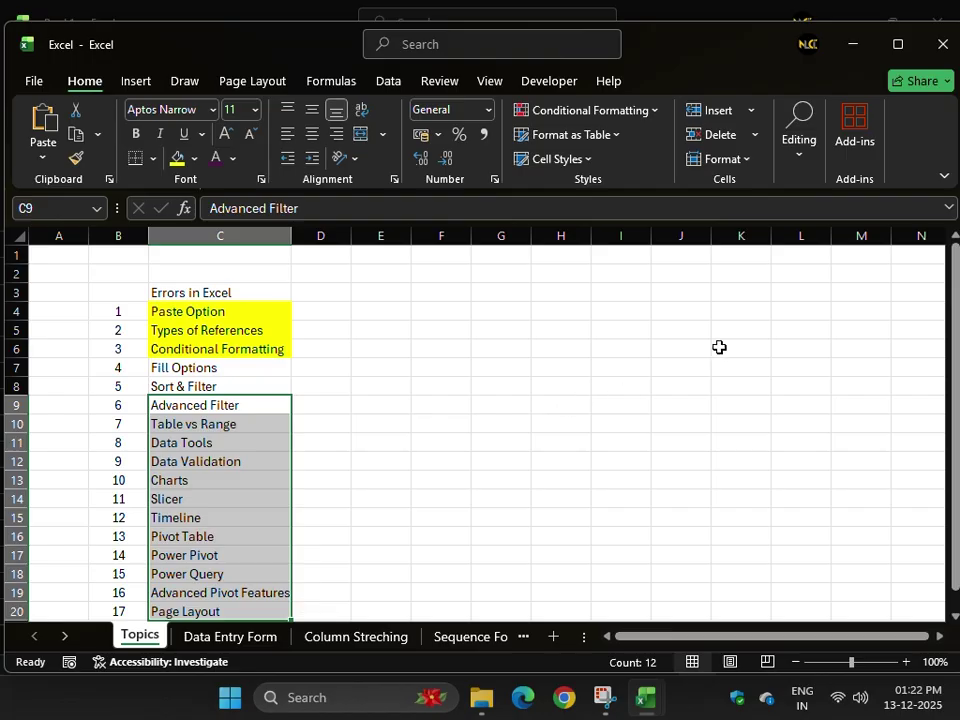
- Minimize and restore the workbook window, and select the Errors in Excel topic in C3 of the Topics sheet
left_click(670, 281)
left_click(866, 50)
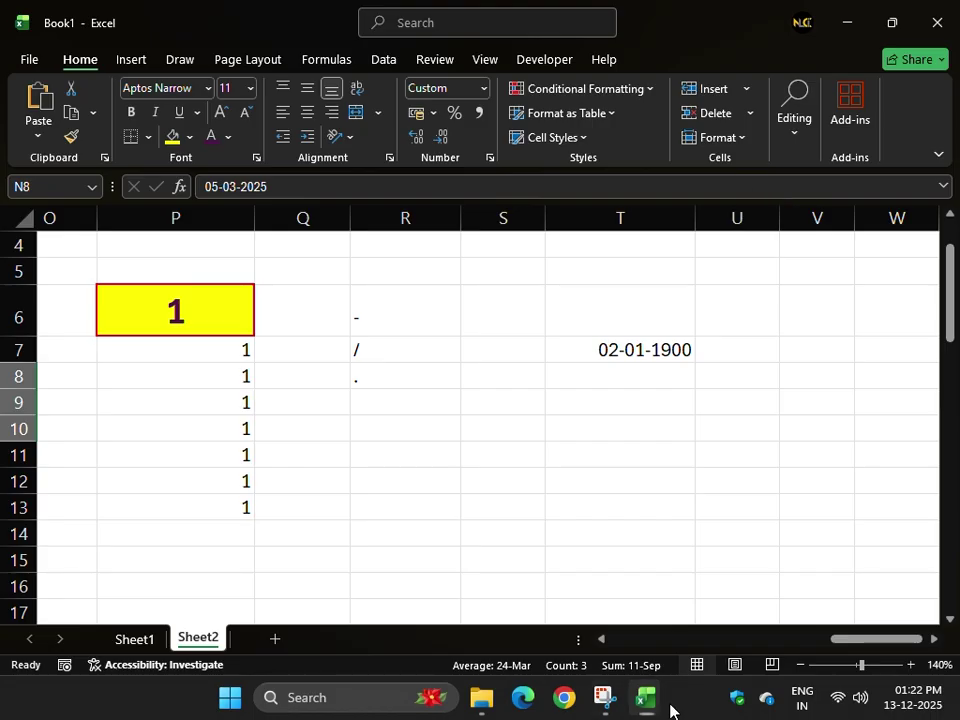
mouse_move(660, 707)
left_click(477, 601)
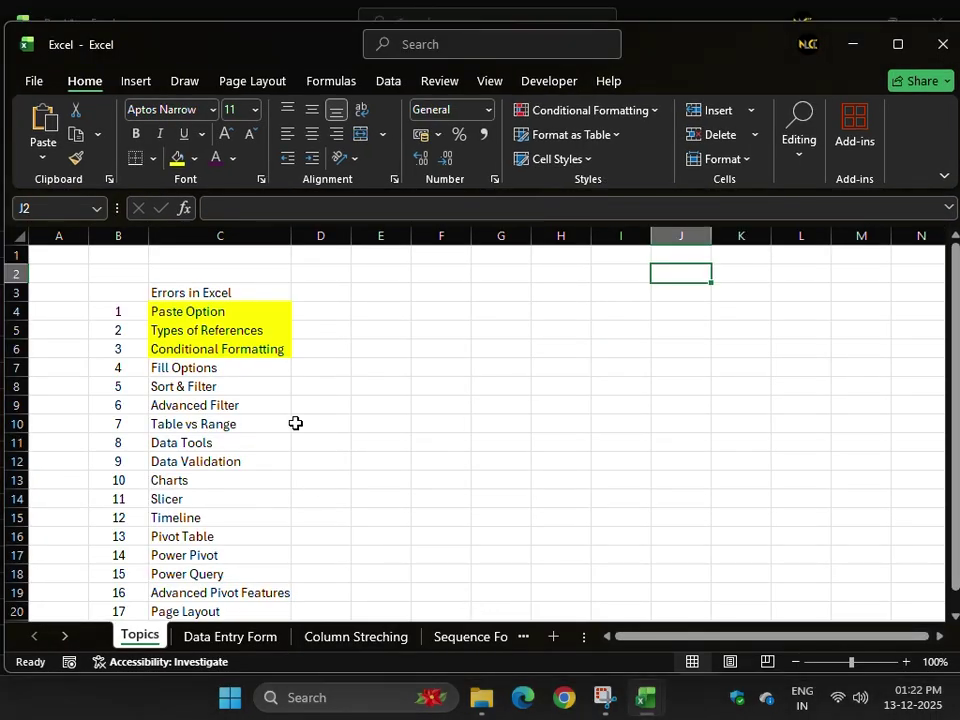
left_click(167, 292)
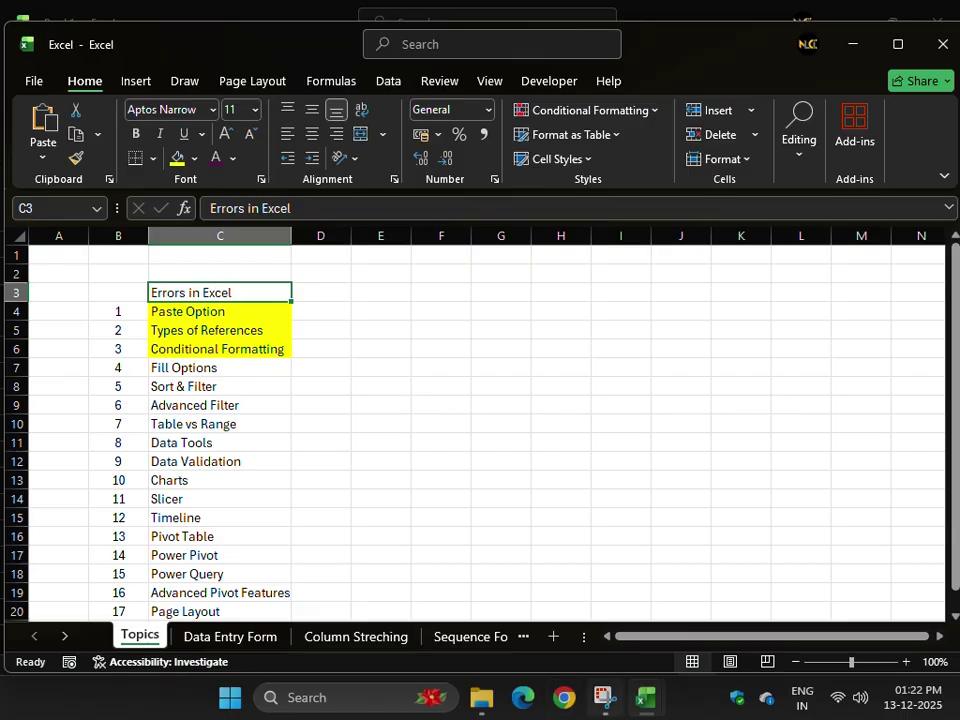
- Switch to Chrome and search Google for "errors in excel"
mouse_move(608, 712)
left_click(573, 702)
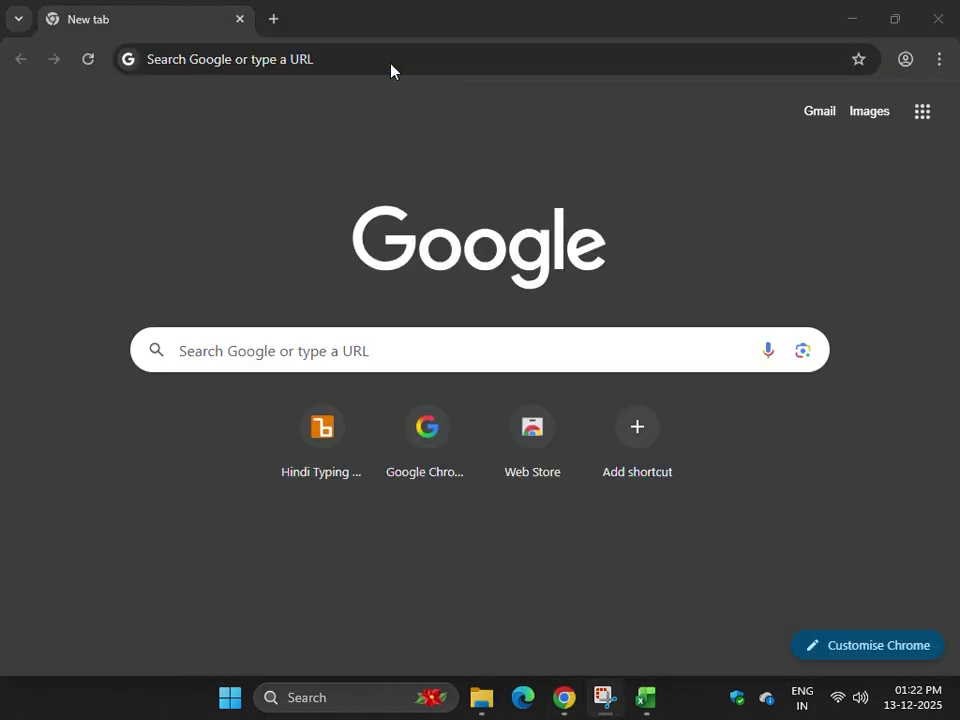
left_click(298, 66)
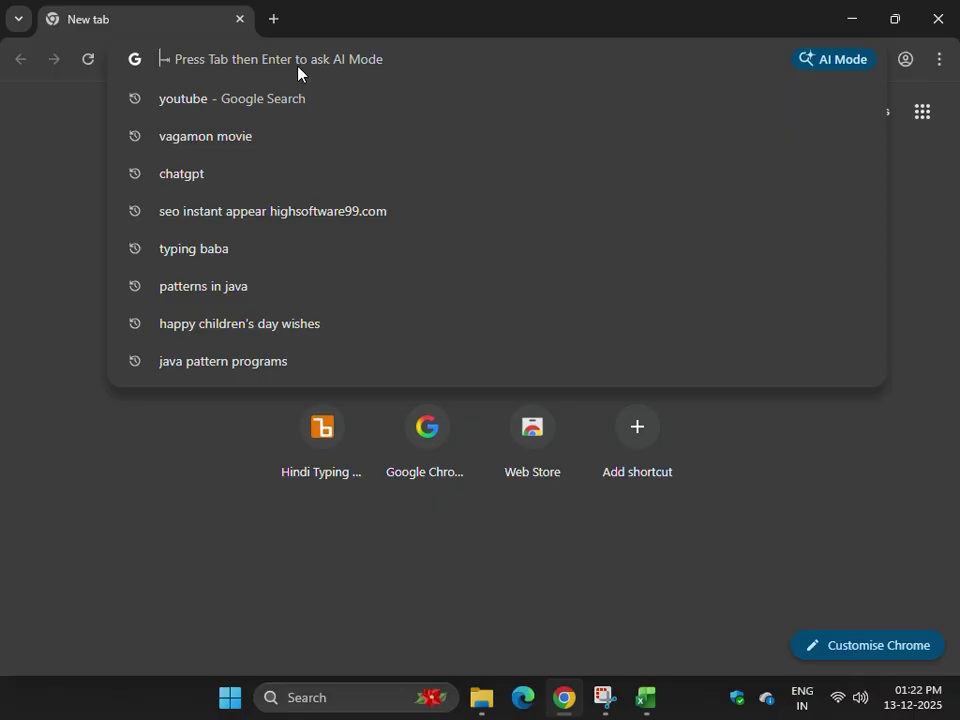
type("error")
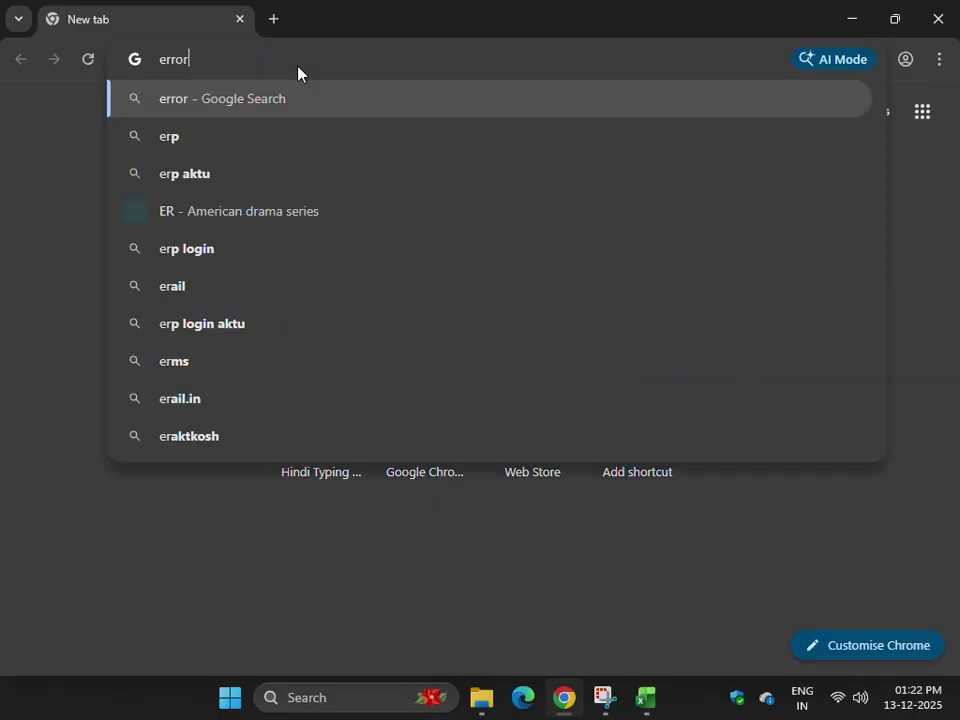
type("s in excel")
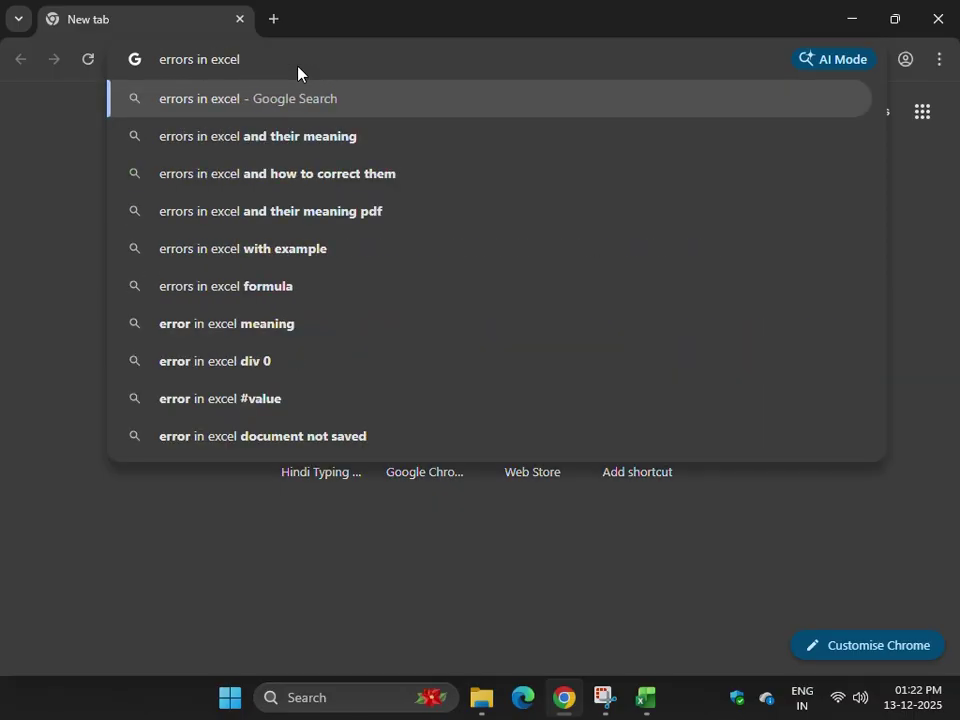
key("Return")
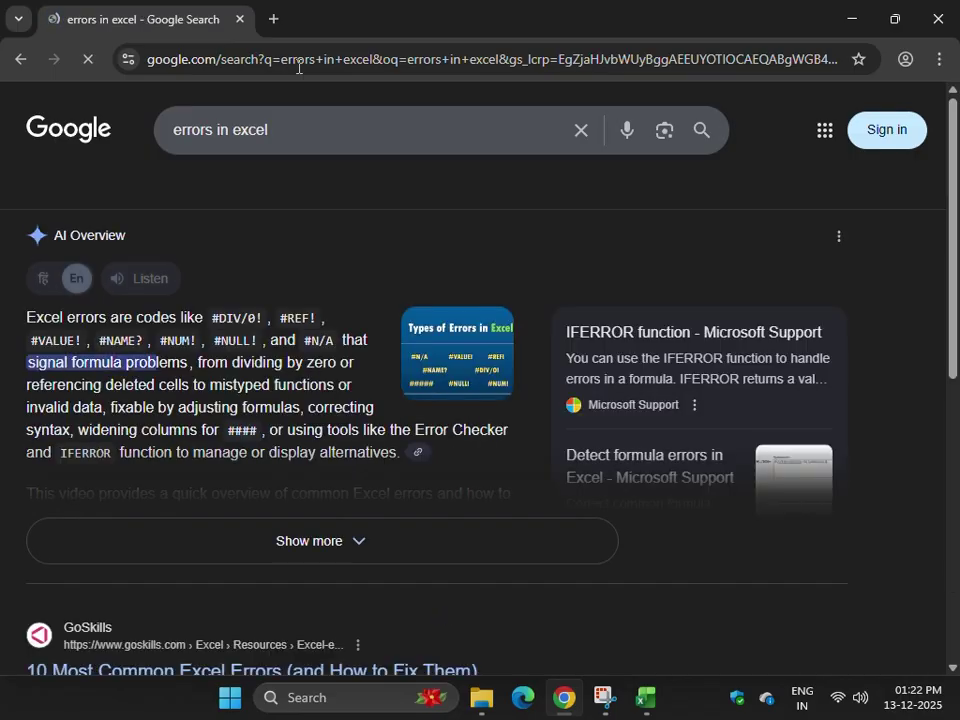
- Expand the AI Overview and examine the listed Excel error types and fixes, from #DIV/0! and #N/A through #CALC!
left_click(340, 545)
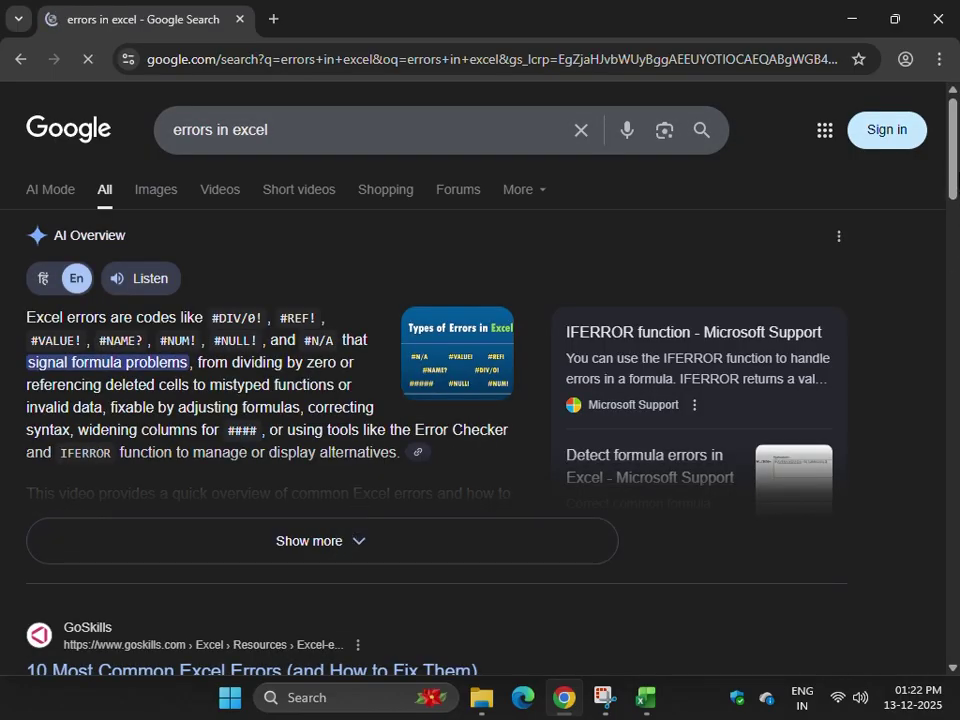
scroll(41, 238, "down", 7)
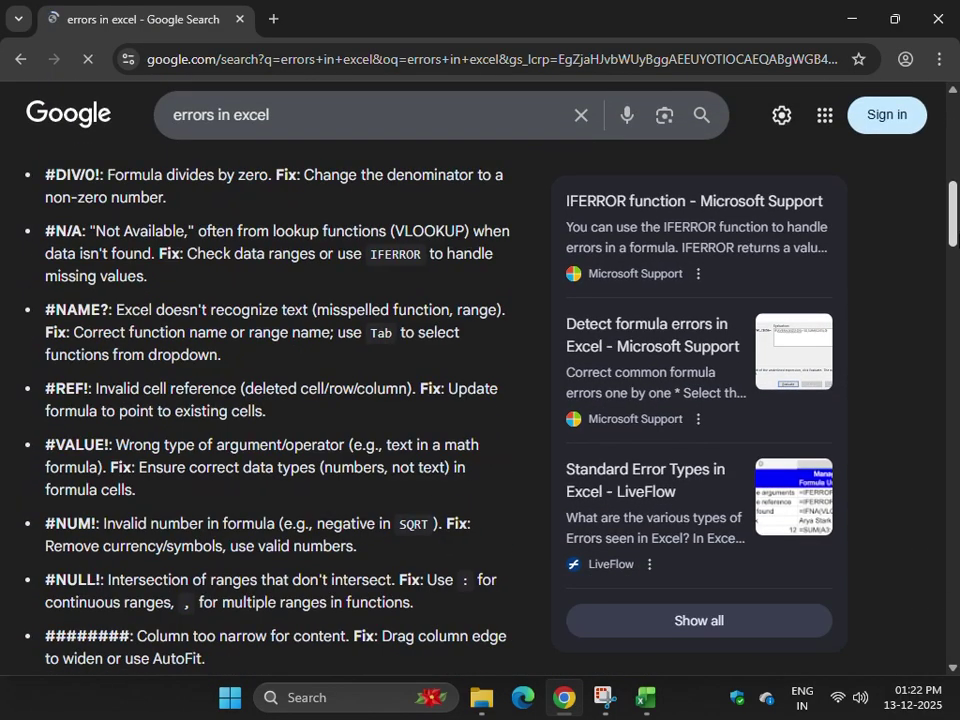
left_click_drag(47, 231, 88, 228)
left_click(88, 227)
left_click_drag(43, 312, 118, 311)
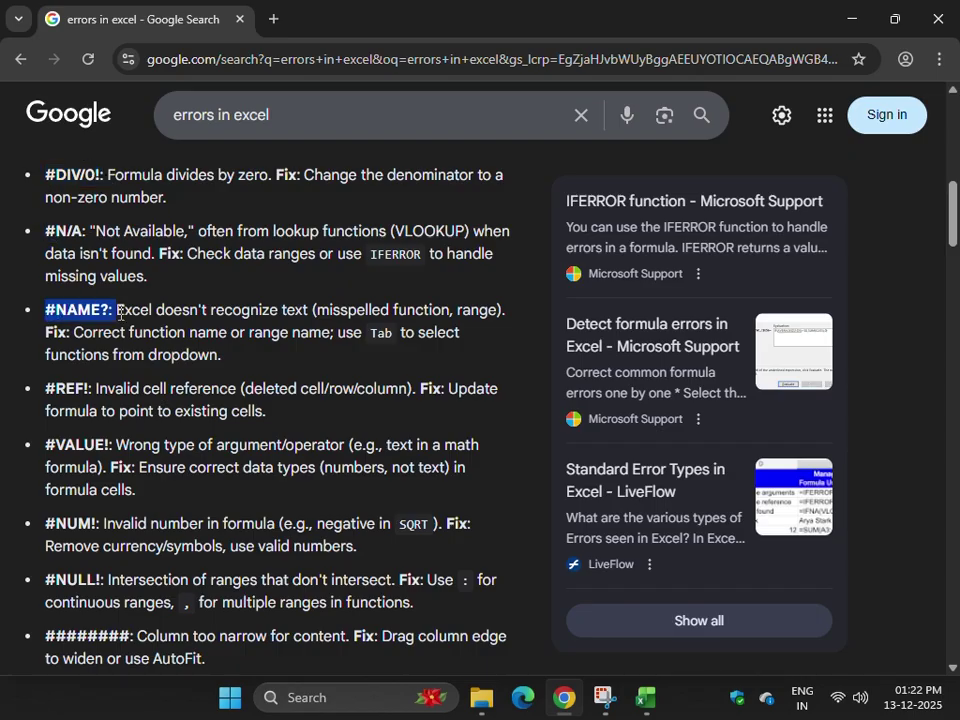
left_click(118, 311)
left_click_drag(45, 389, 87, 389)
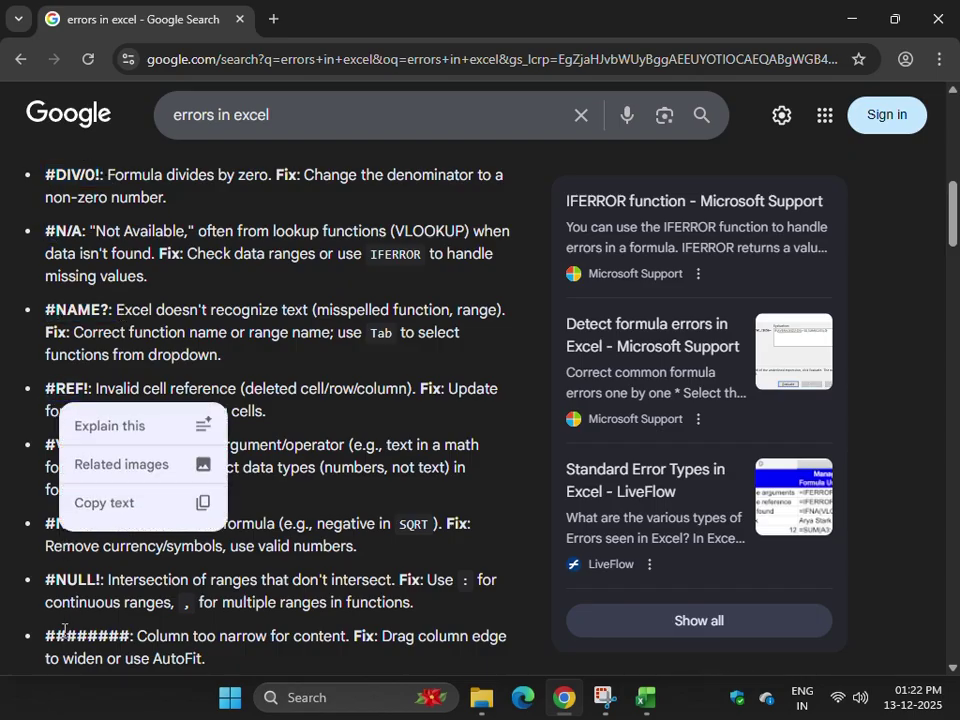
left_click_drag(44, 636, 134, 636)
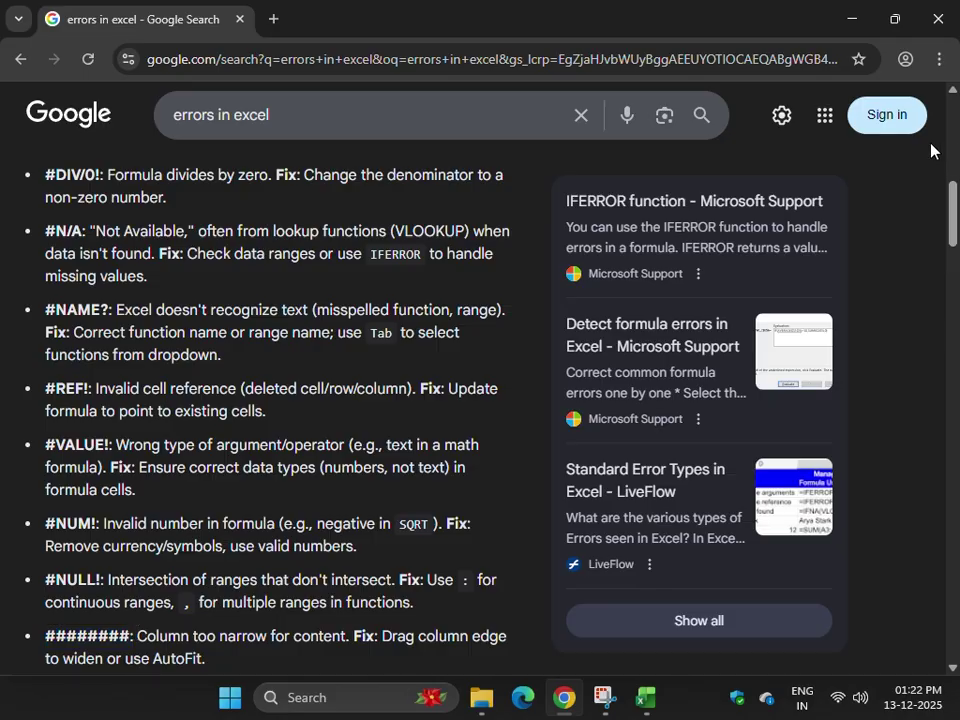
scroll(945, 208, "down", 3)
scroll(953, 236, "down", 2)
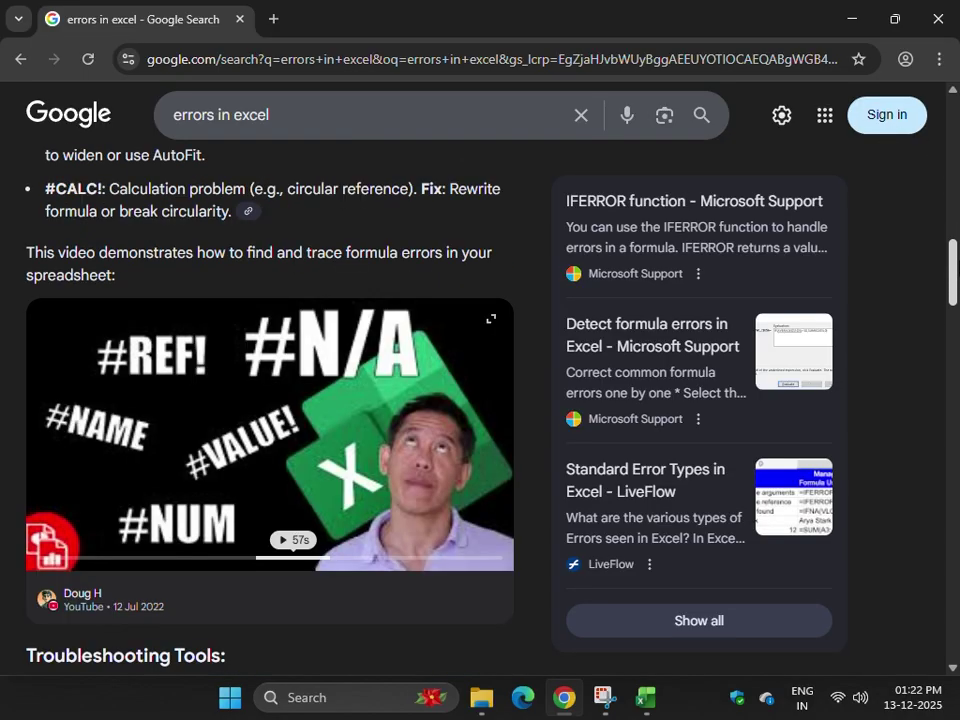
scroll(953, 236, "up", 3)
left_click_drag(952, 229, 953, 230)
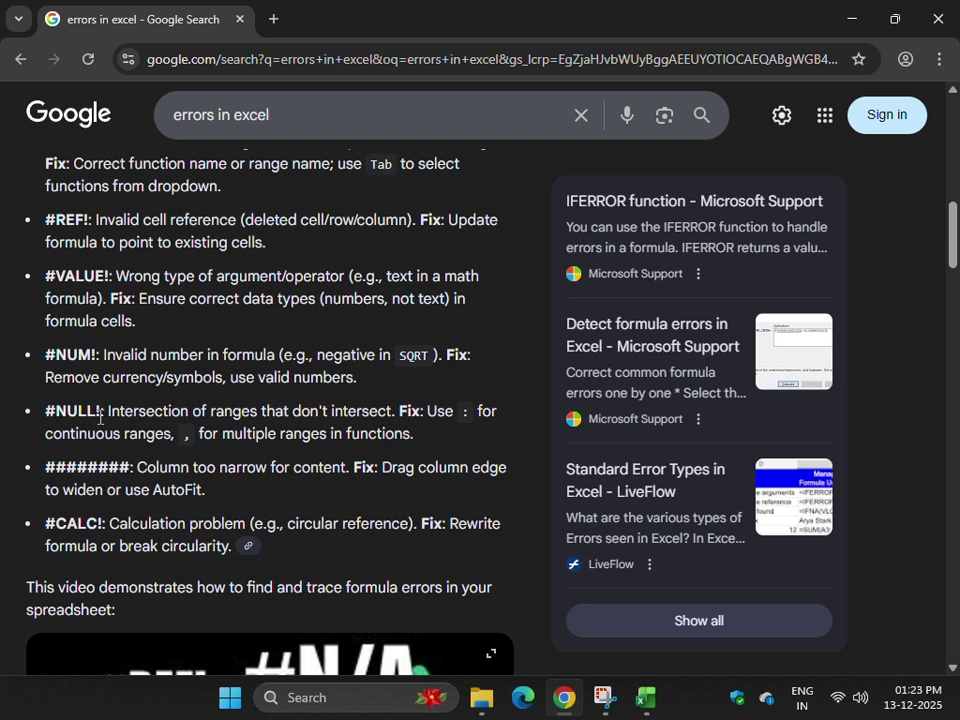
- Return to the workbook named Excel and fill the Fill Options topic in C7 of the Topics sheet with yellow
mouse_move(648, 700)
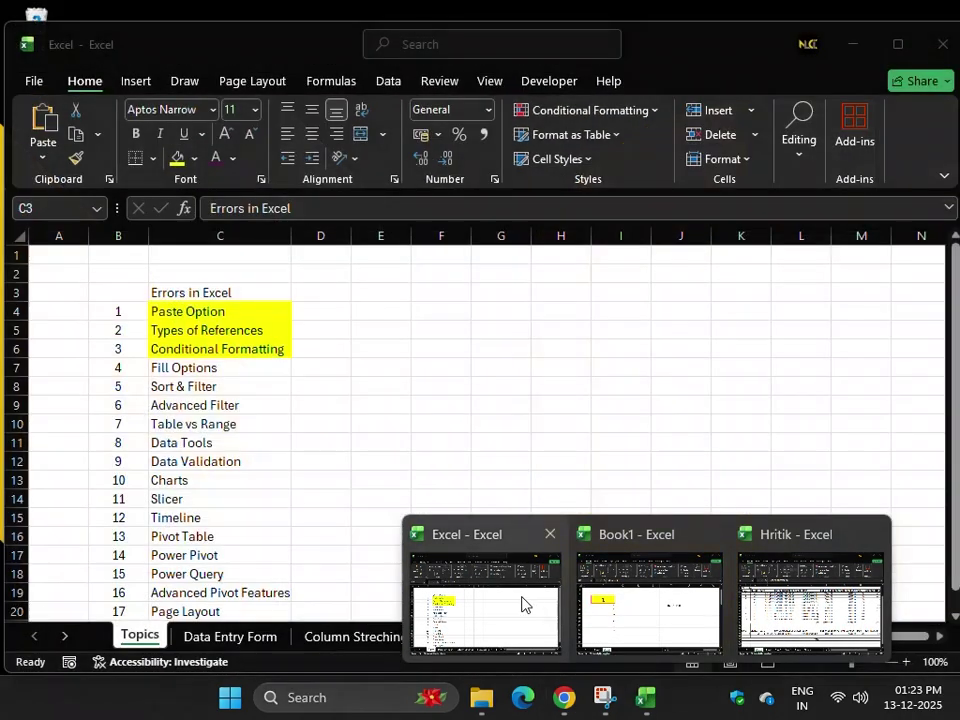
left_click(522, 604)
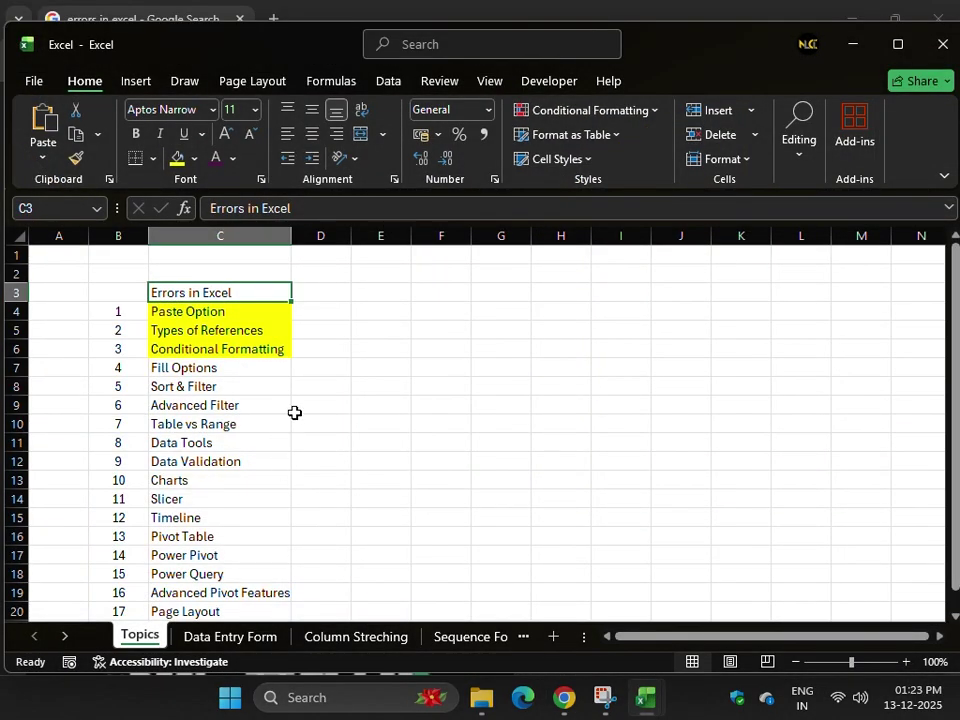
left_click_drag(955, 312, 952, 280)
left_click(263, 309)
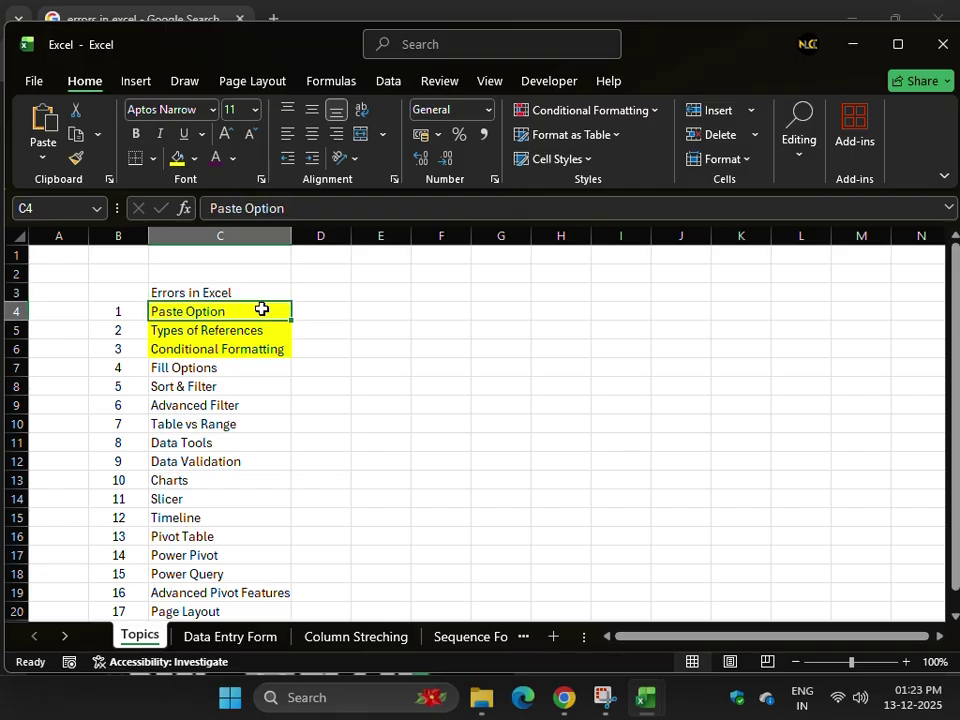
left_click(191, 480)
left_click(229, 372)
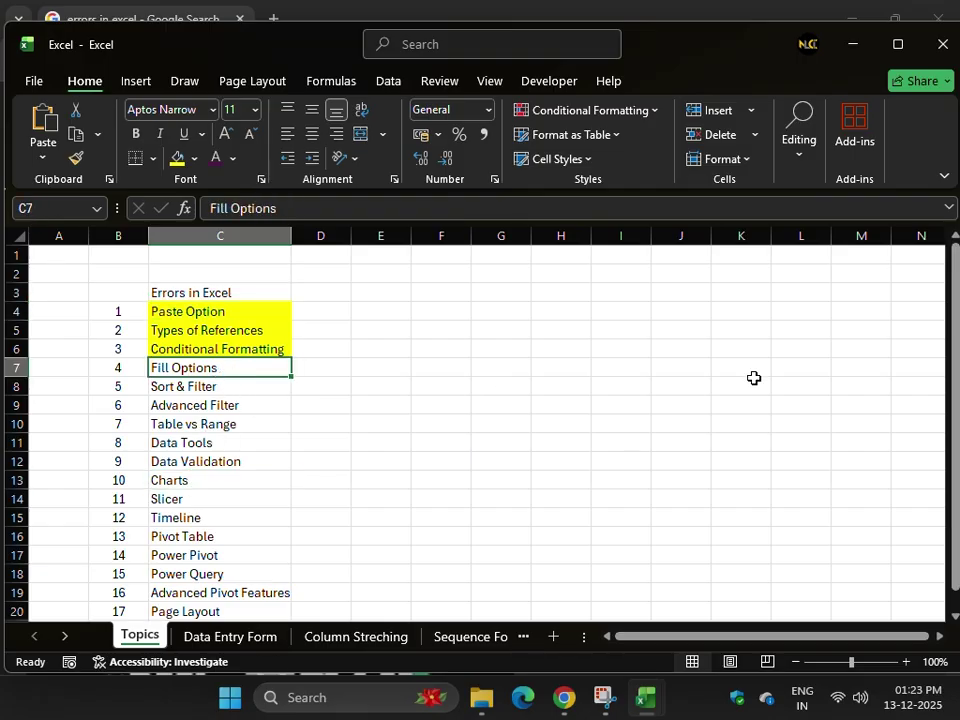
left_click_drag(955, 400, 957, 418)
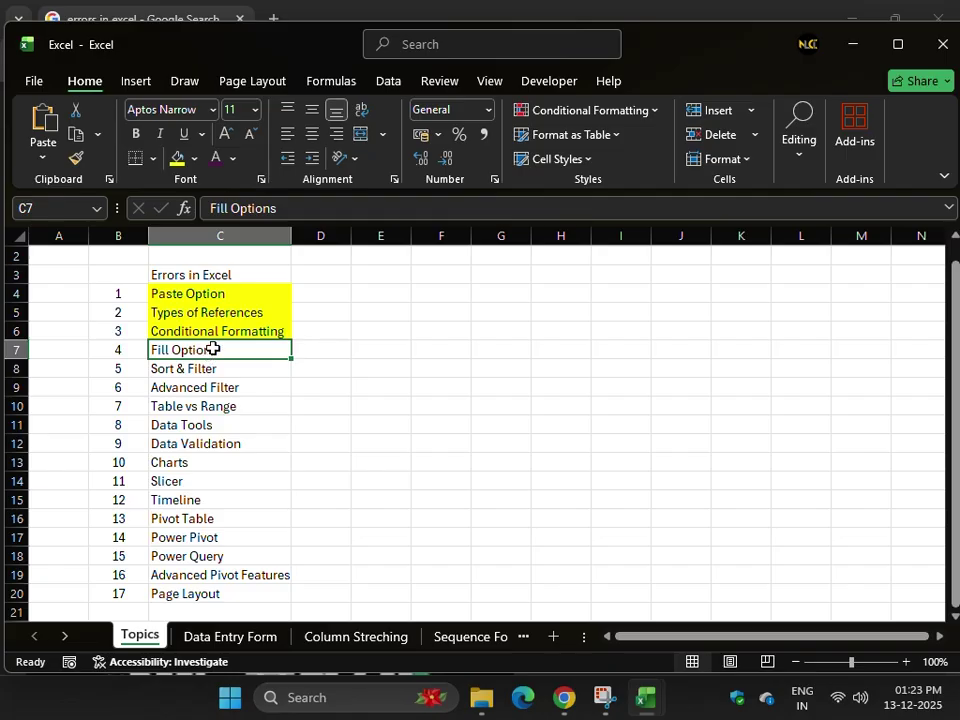
left_click(178, 163)
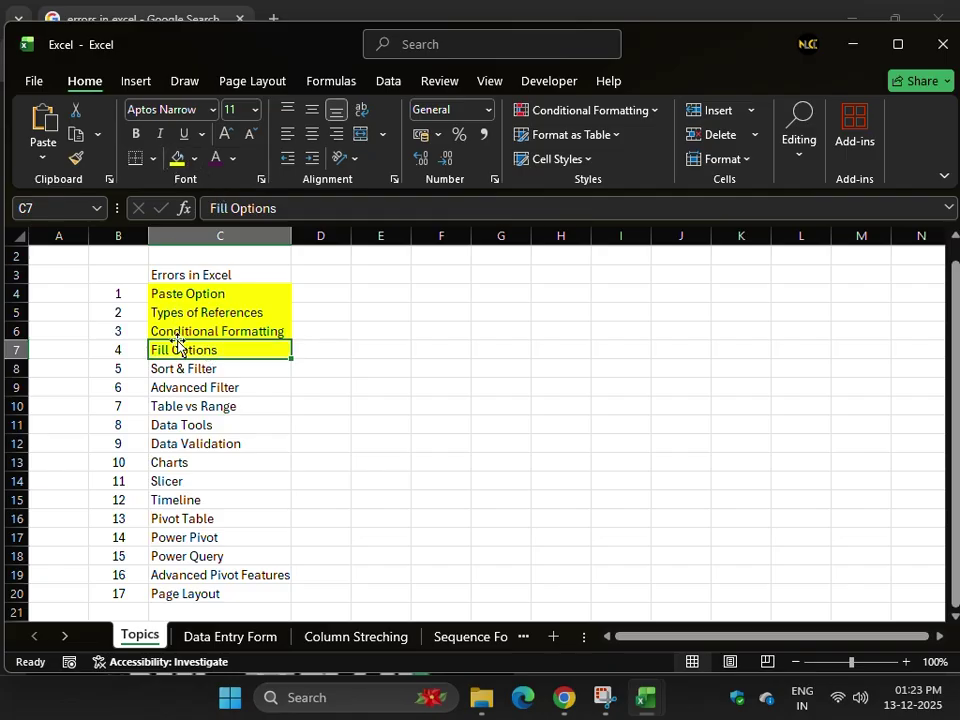
- Go through the topics from Sort & Filter to Power Query on the Topics sheet, declining any replacement of cell contents
left_click_drag(150, 369, 166, 418)
left_click(161, 388)
left_click(178, 410)
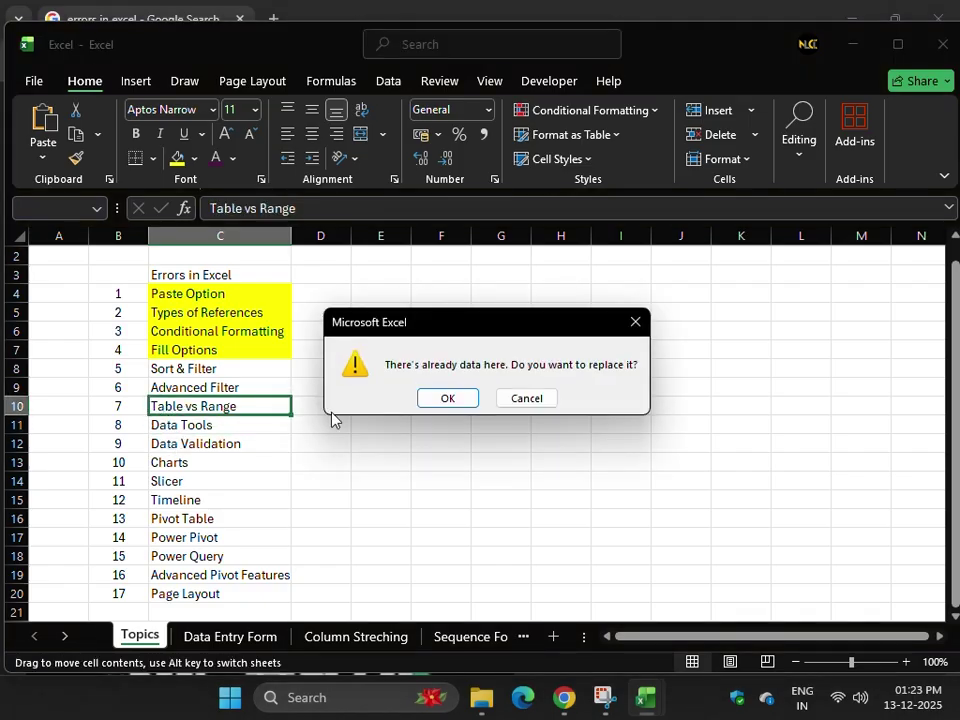
left_click(512, 397)
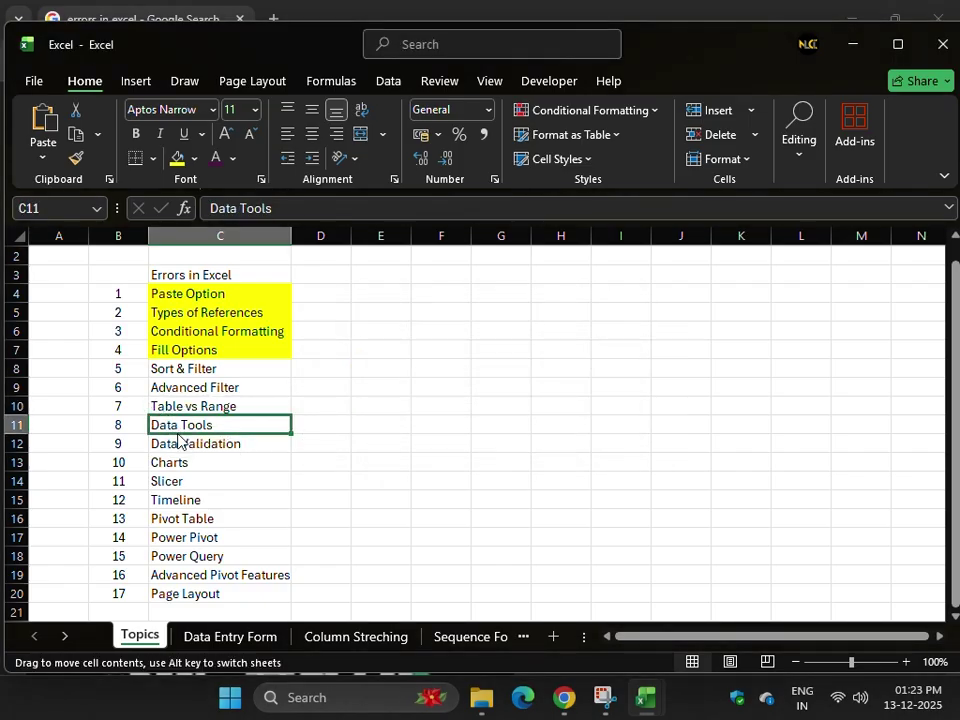
left_click(176, 444)
left_click(172, 465)
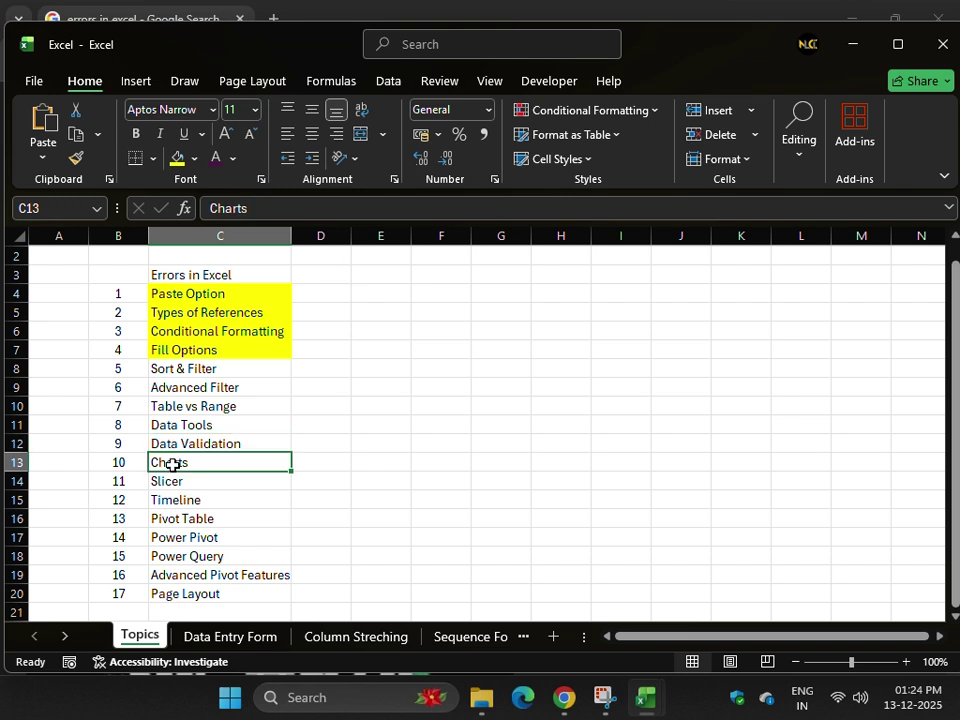
left_click(173, 500)
left_click(174, 517)
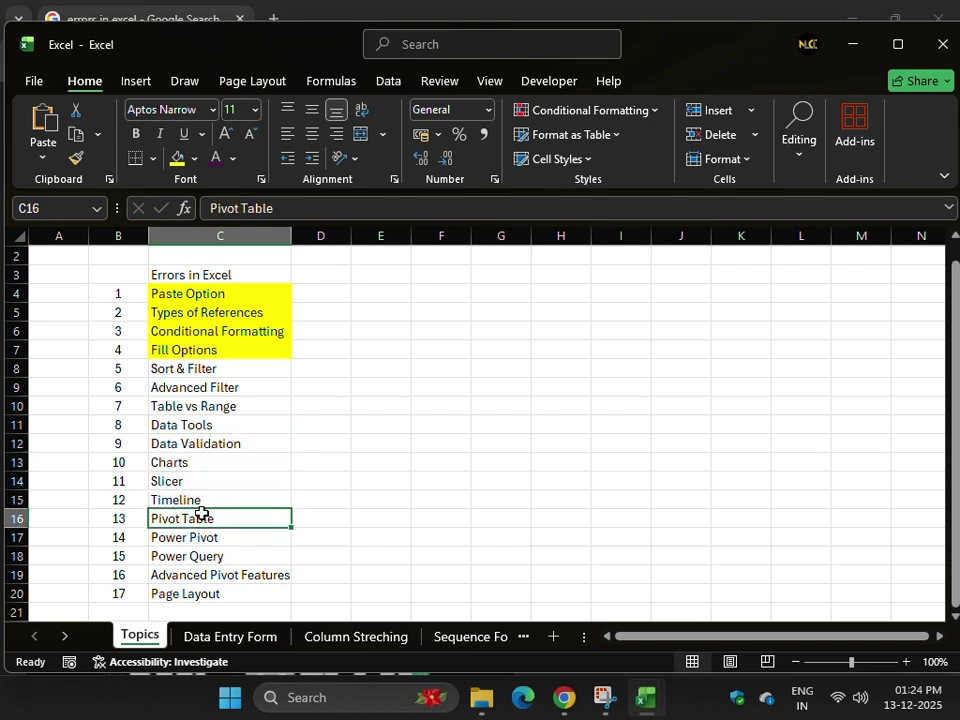
left_click_drag(201, 513, 223, 559)
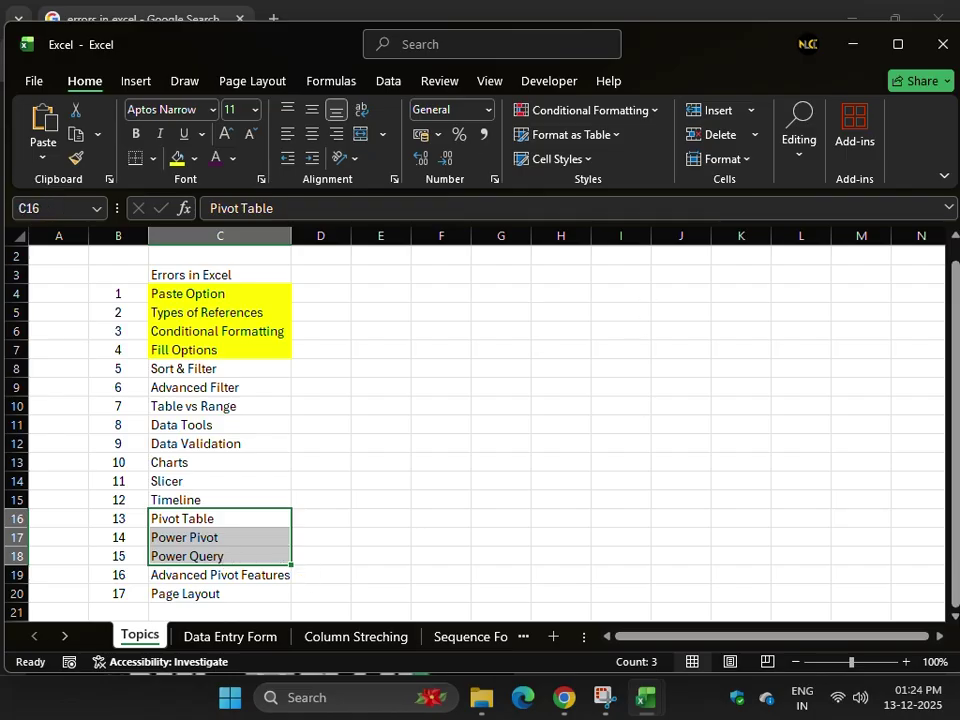
scroll(716, 462, "down", 3)
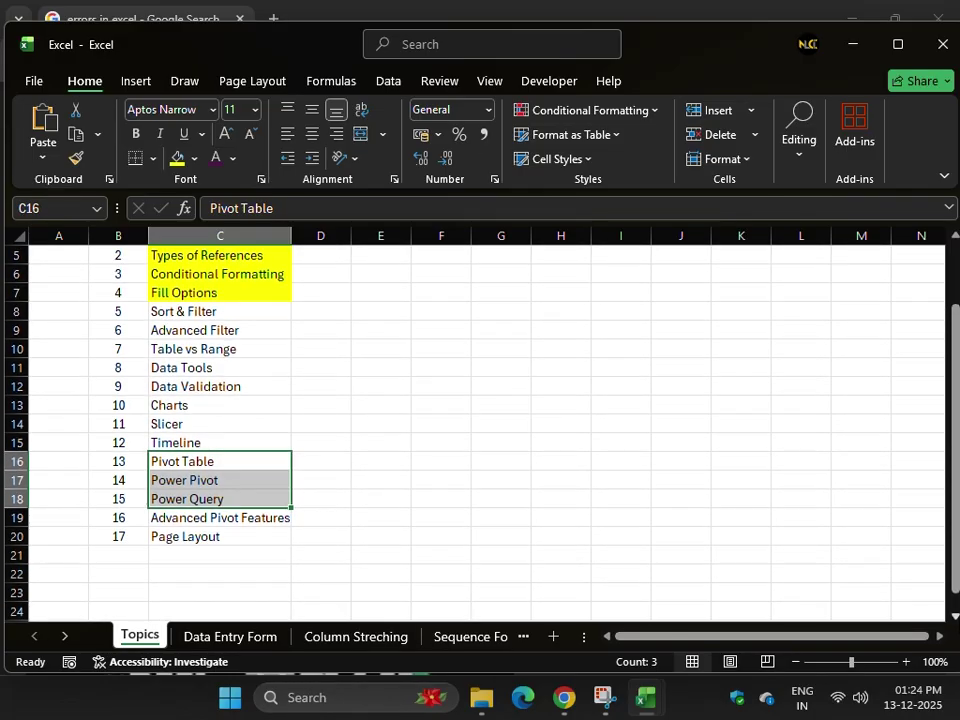
scroll(767, 551, "down", 1)
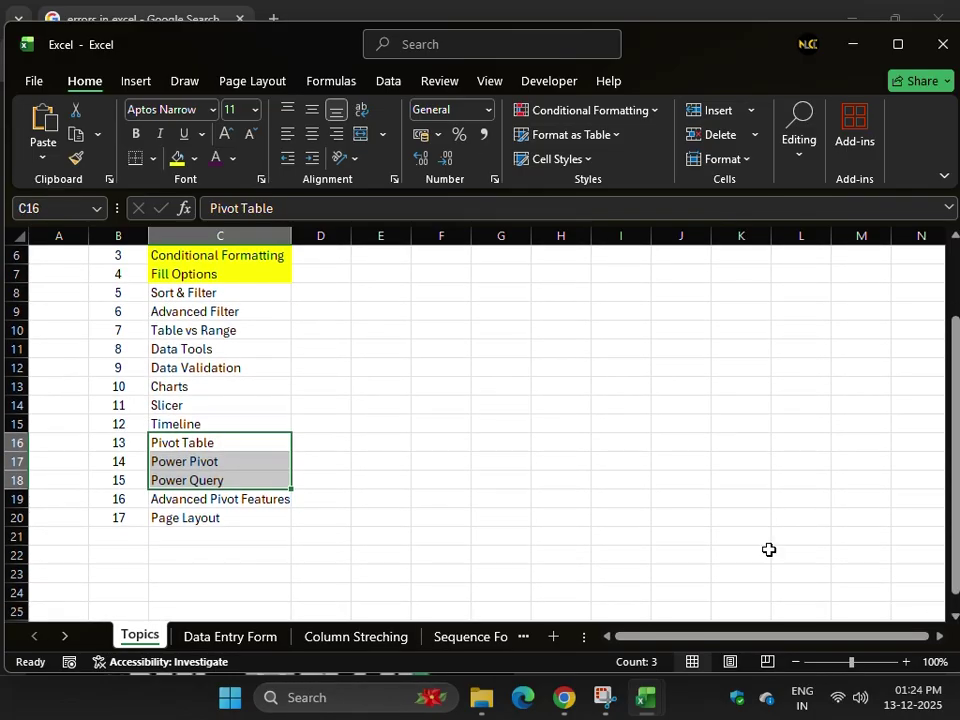
- Go through the Pivot Table, Power Pivot, Power Query, Advanced Pivot Features and Page Layout topics one after another
left_click(490, 374)
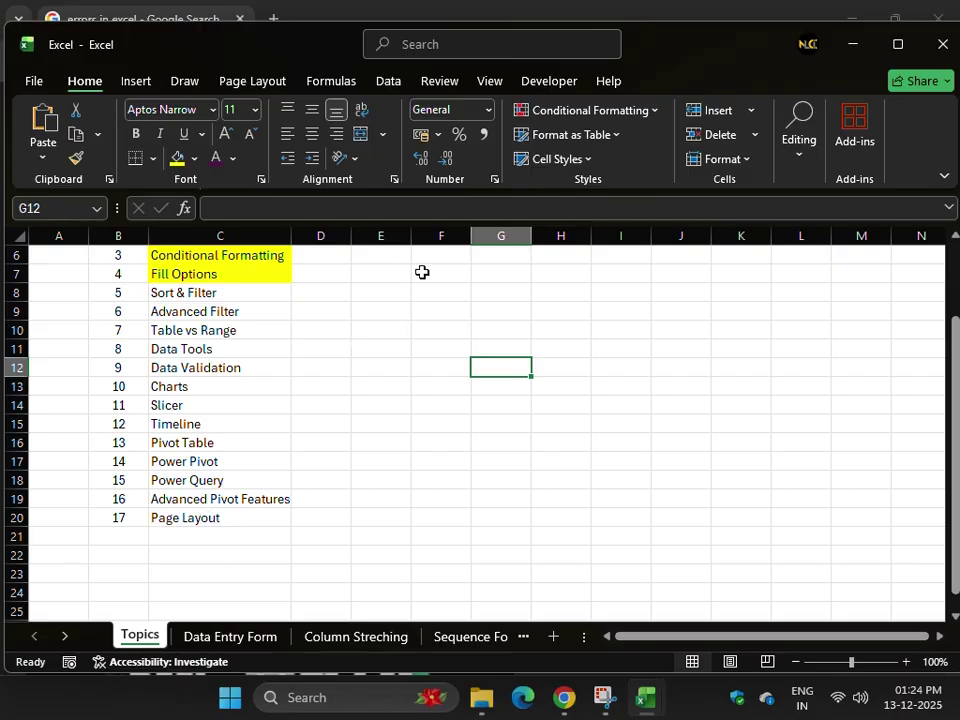
left_click(185, 446)
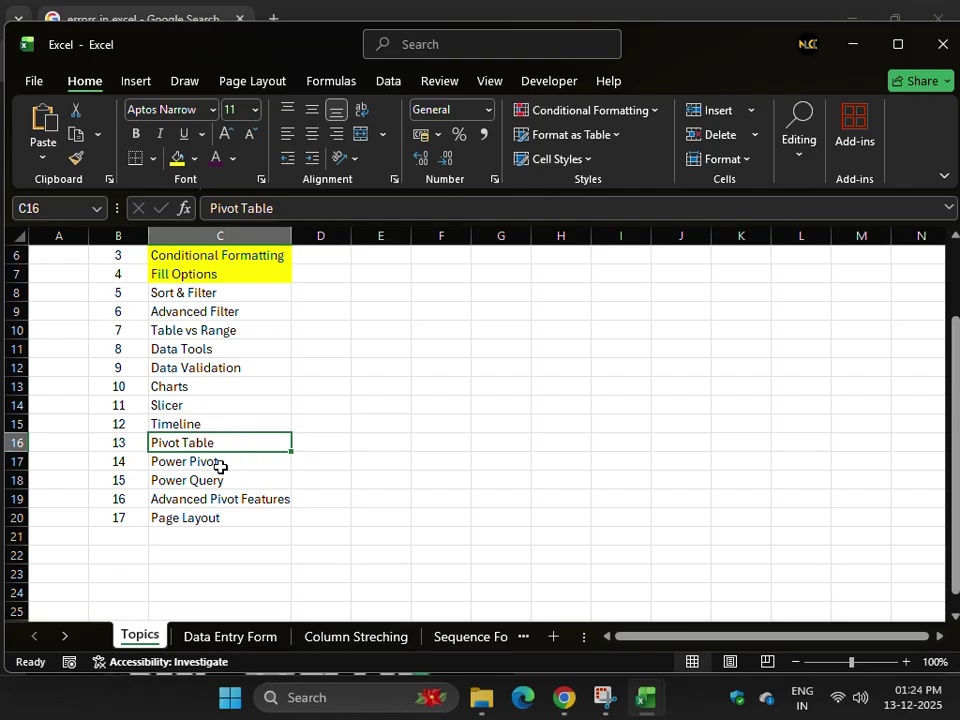
left_click_drag(231, 467, 238, 486)
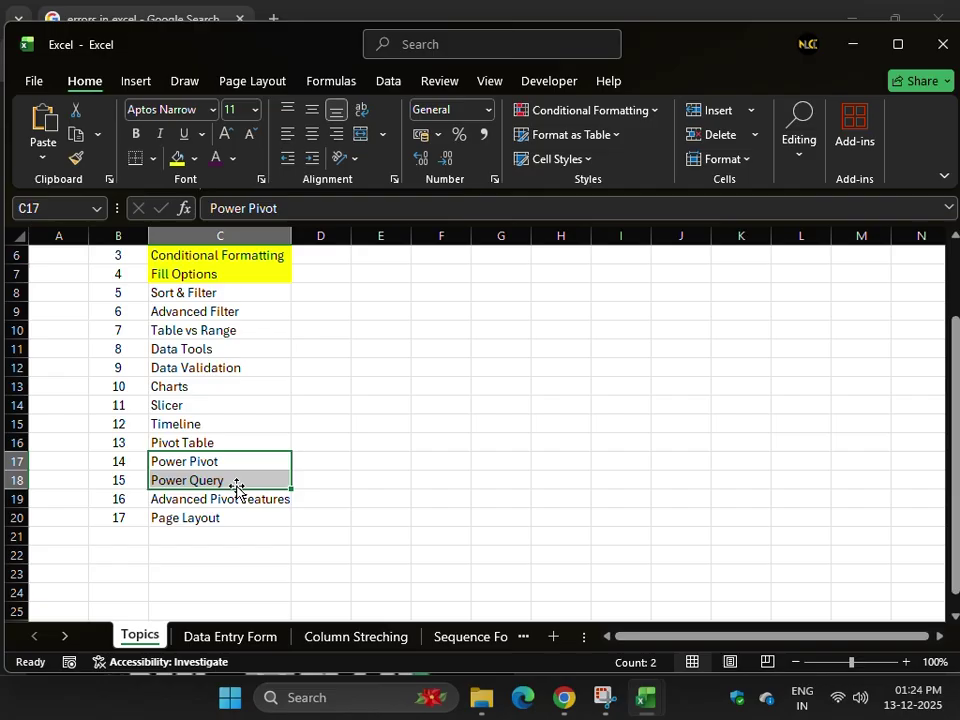
left_click(241, 467)
left_click(245, 480)
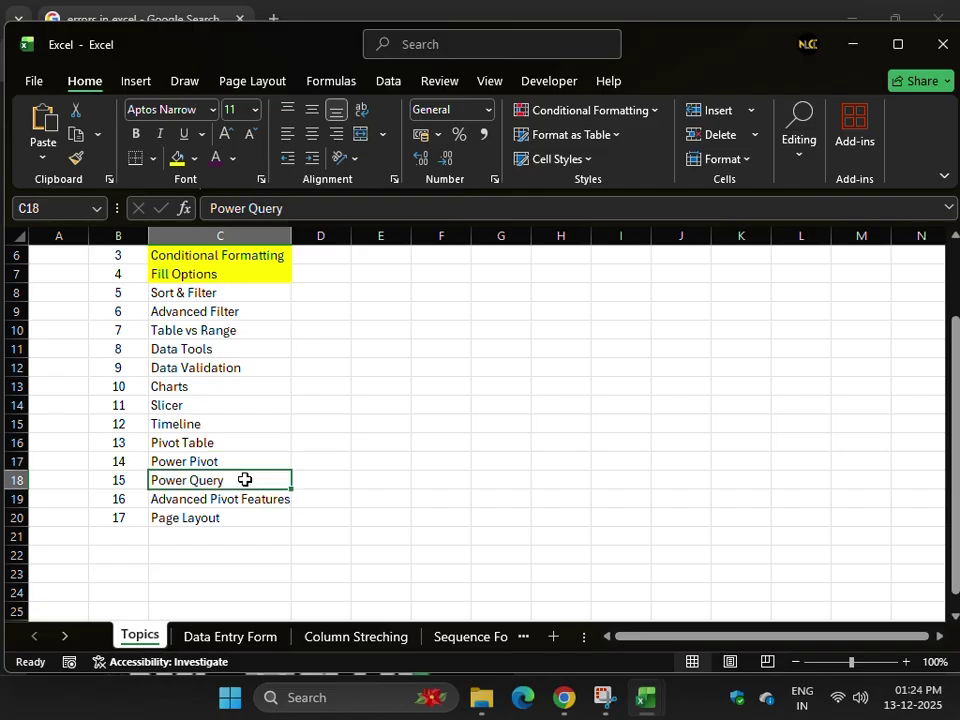
left_click(239, 498)
mouse_move(239, 498)
left_mouse_down()
mouse_move(235, 441)
mouse_move(264, 488)
mouse_move(225, 493)
left_mouse_up()
left_click(220, 517)
- Select the group of topics from Pivot Table to Advanced Pivot Features in C16:C19
left_click_drag(257, 446, 267, 497)
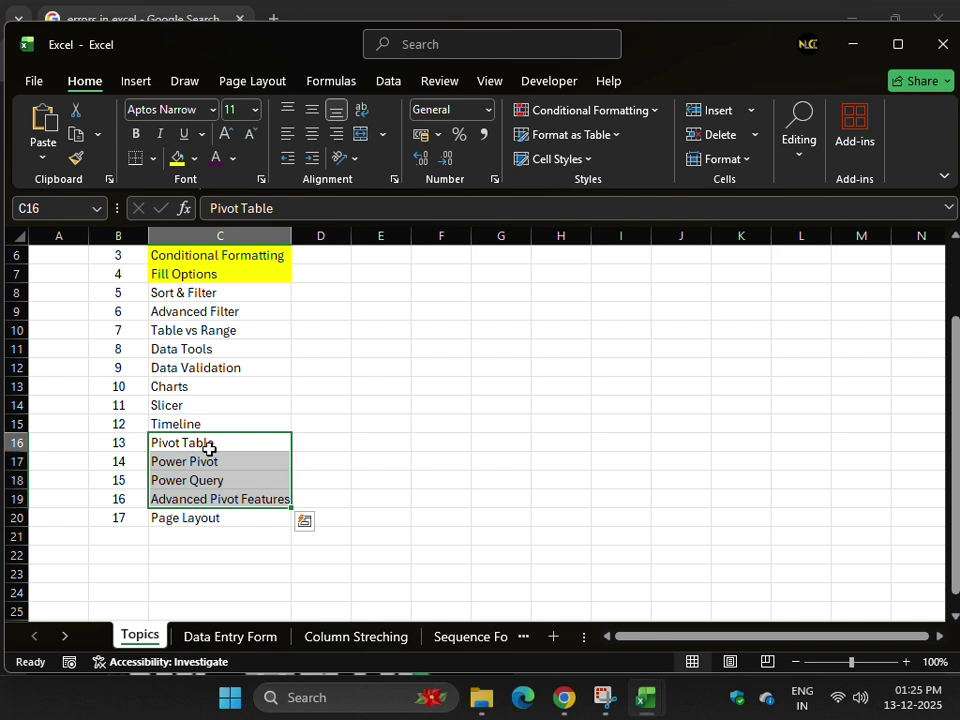
left_click_drag(208, 448, 211, 504)
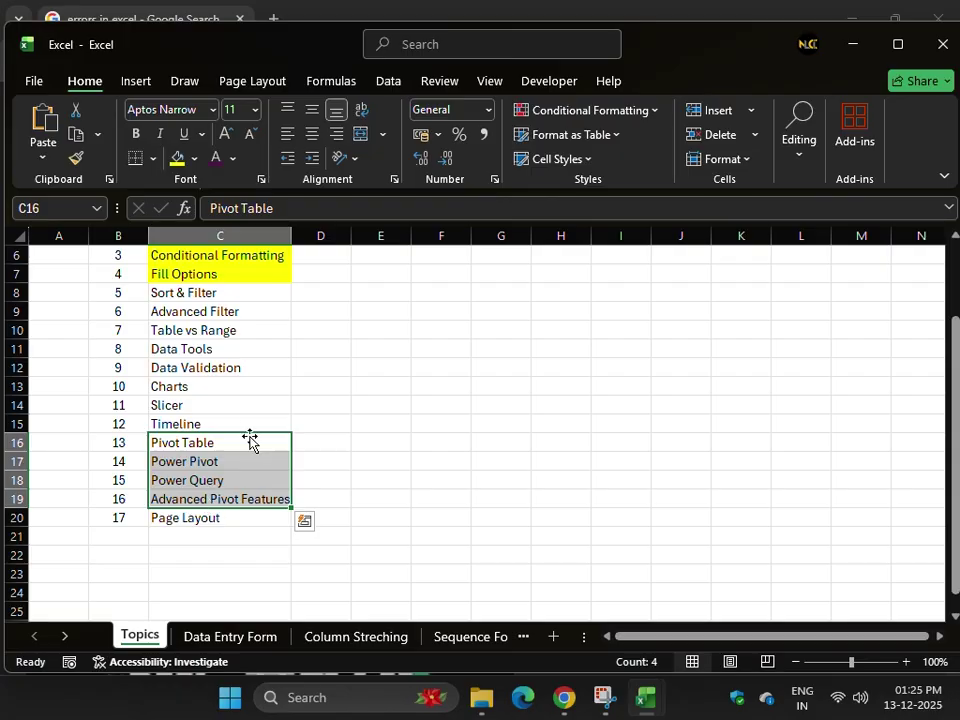
left_click_drag(249, 444, 256, 487)
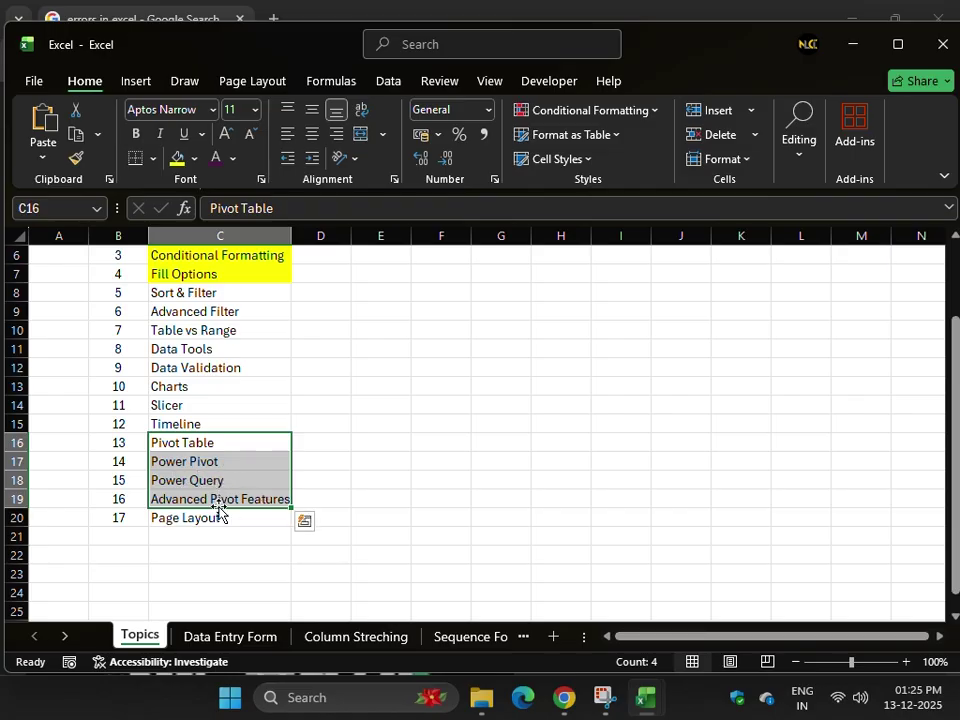
- Revisit the Advanced Pivot Features, Power Query and Power Pivot topics, and look over the available data and formula commands
left_click(219, 499)
left_click(215, 480)
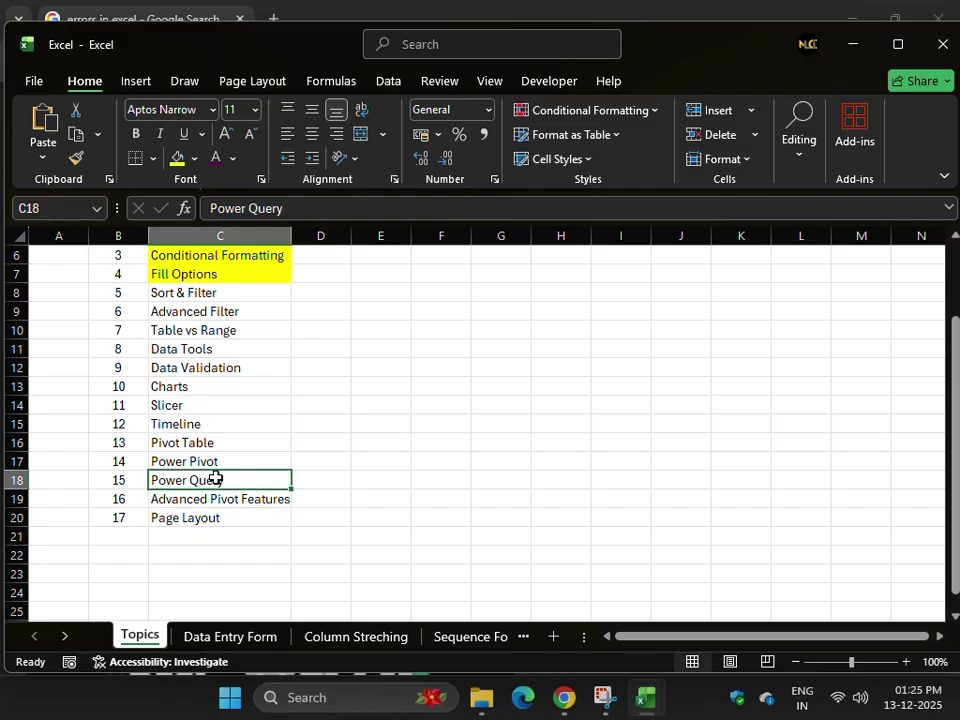
left_click(222, 461)
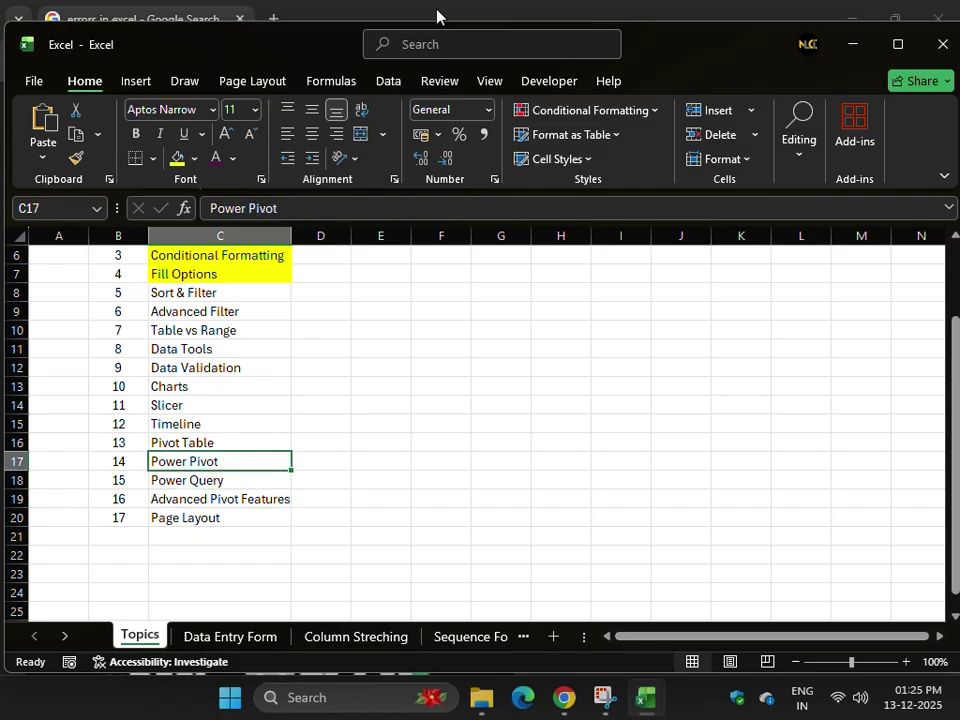
left_click(385, 86)
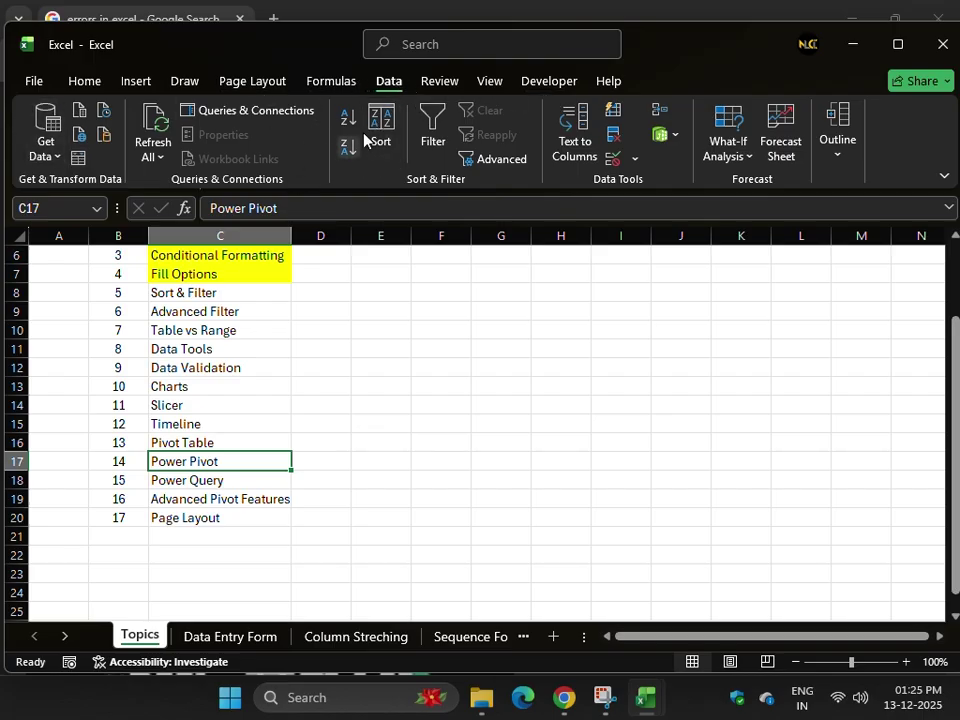
left_click(326, 81)
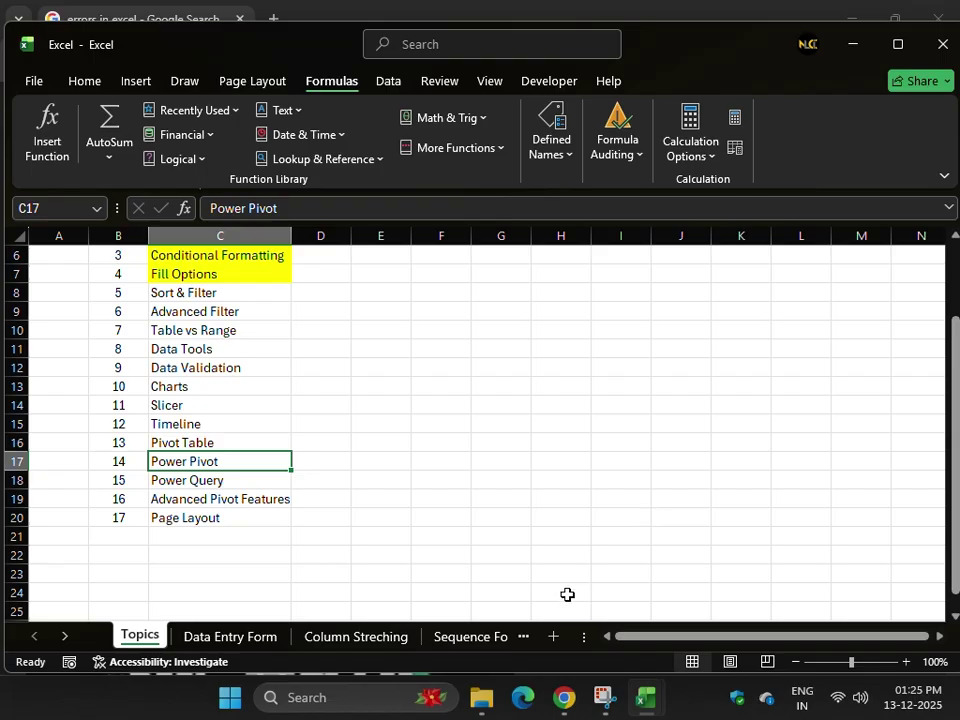
- Review the full list on the Topics sheet, pointing out Page Layout in C20 and Errors in Excel in C3
left_click(392, 422)
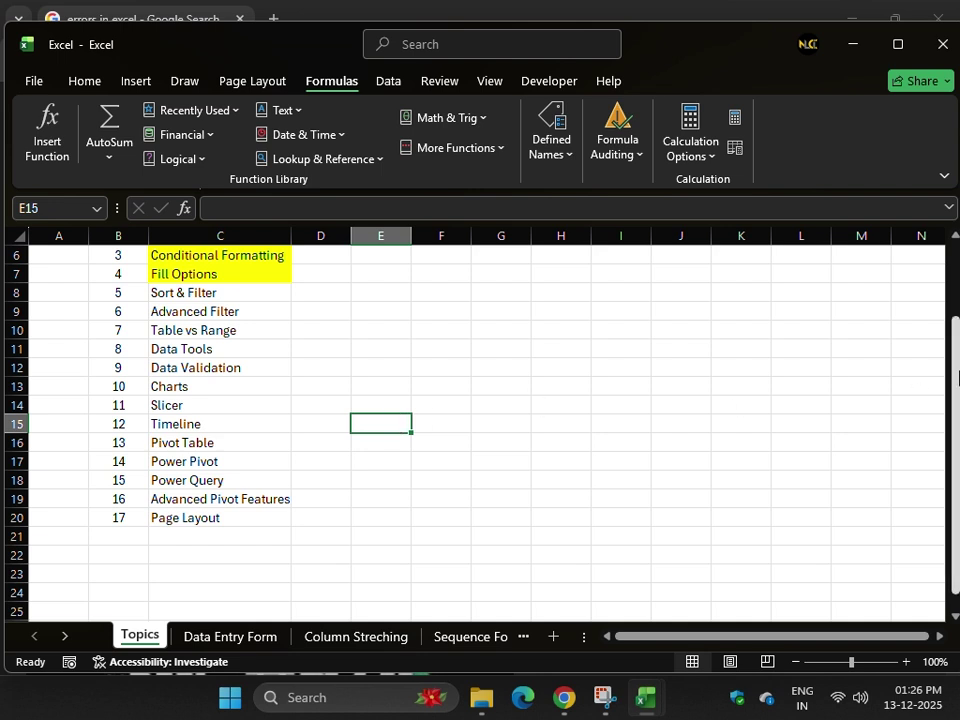
left_click(955, 266)
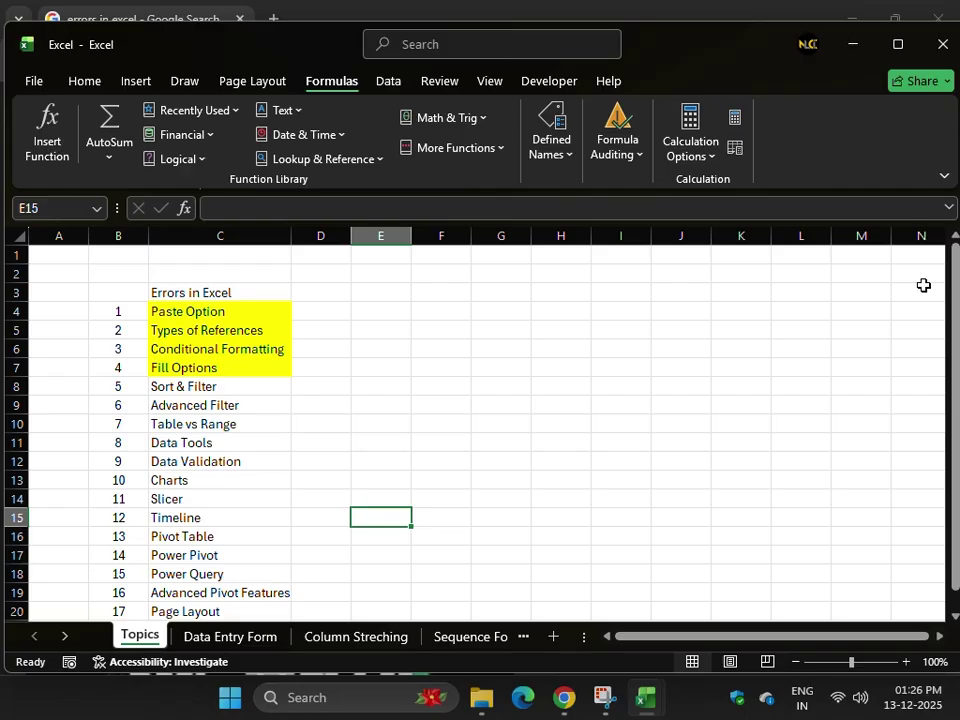
left_click(463, 402)
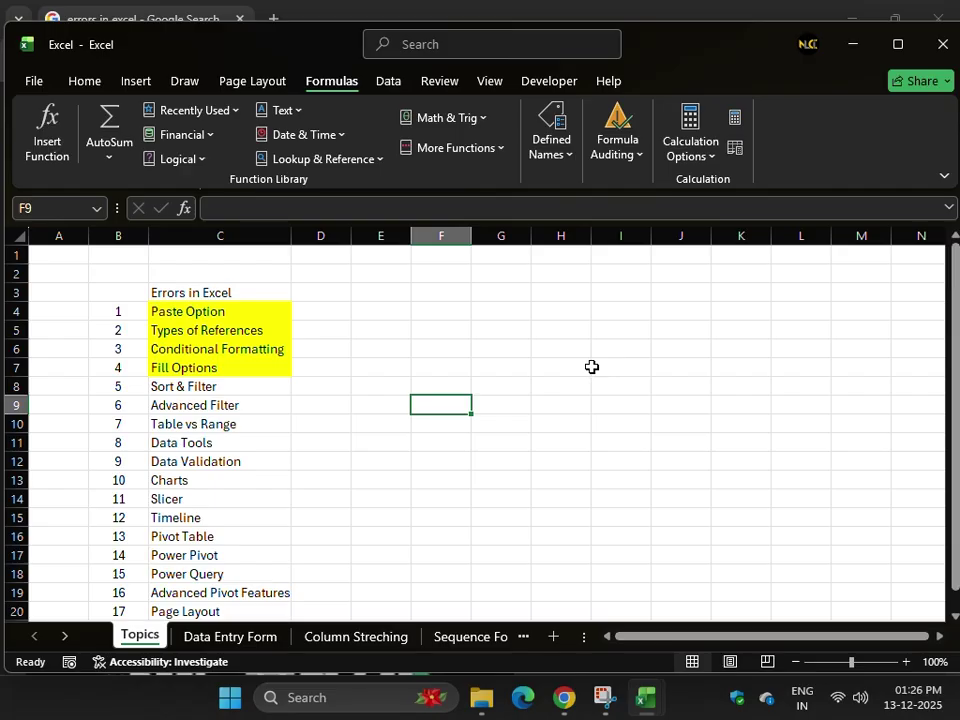
left_click(431, 368)
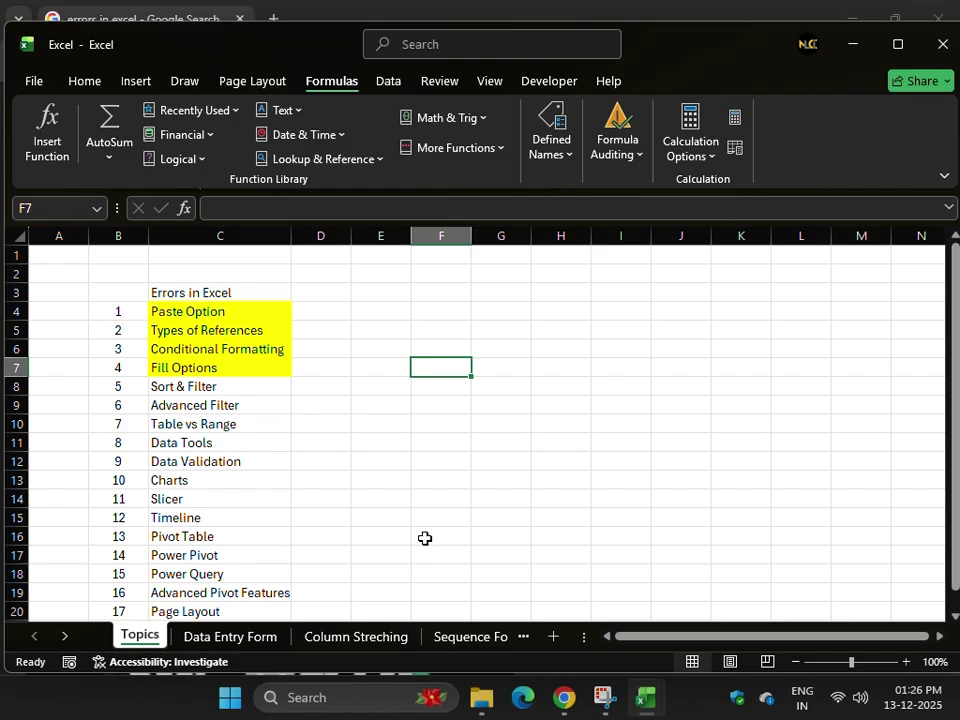
left_click_drag(955, 418, 955, 481)
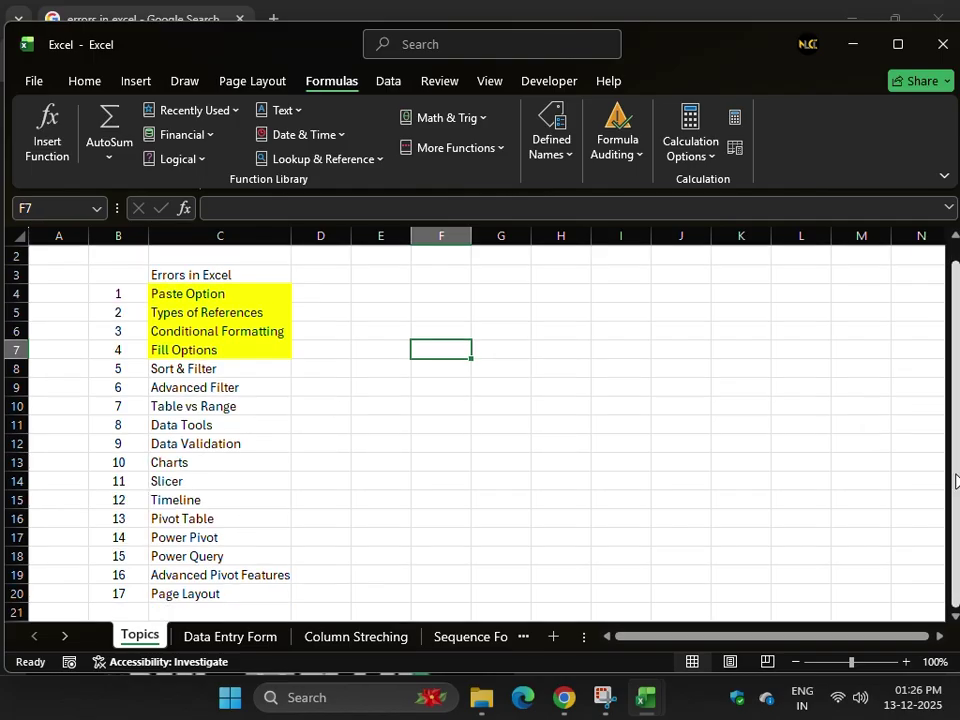
left_click(198, 593)
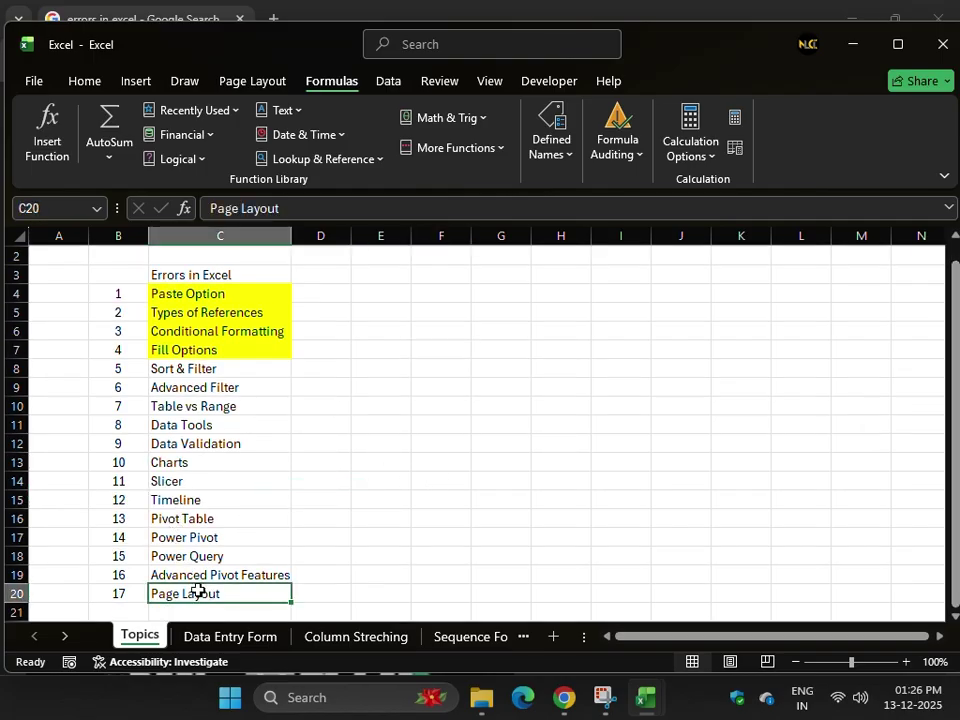
left_click(243, 274)
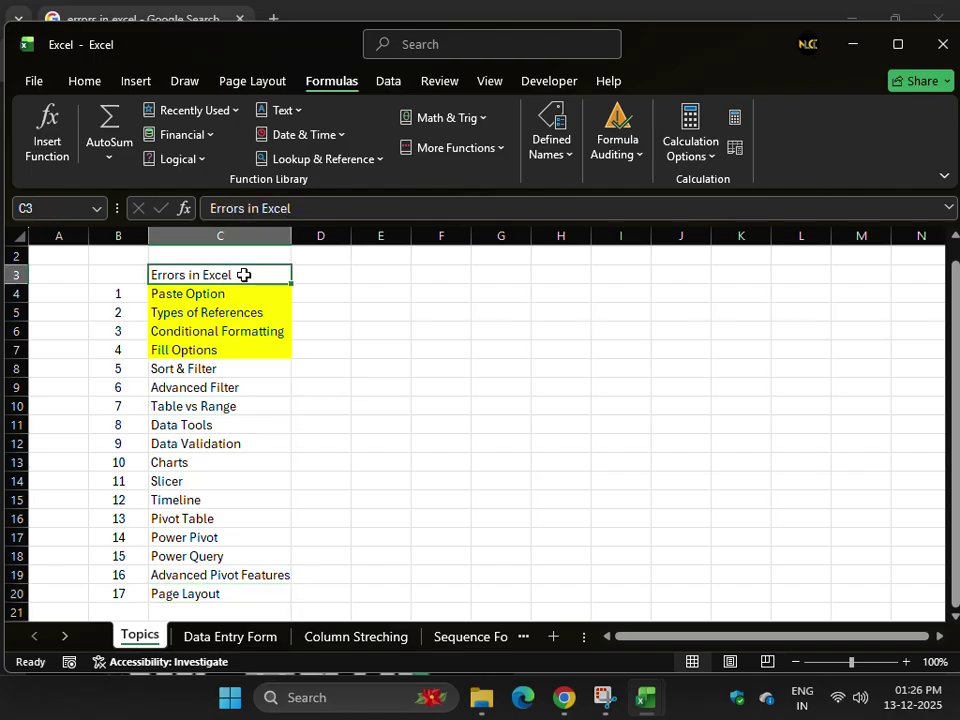